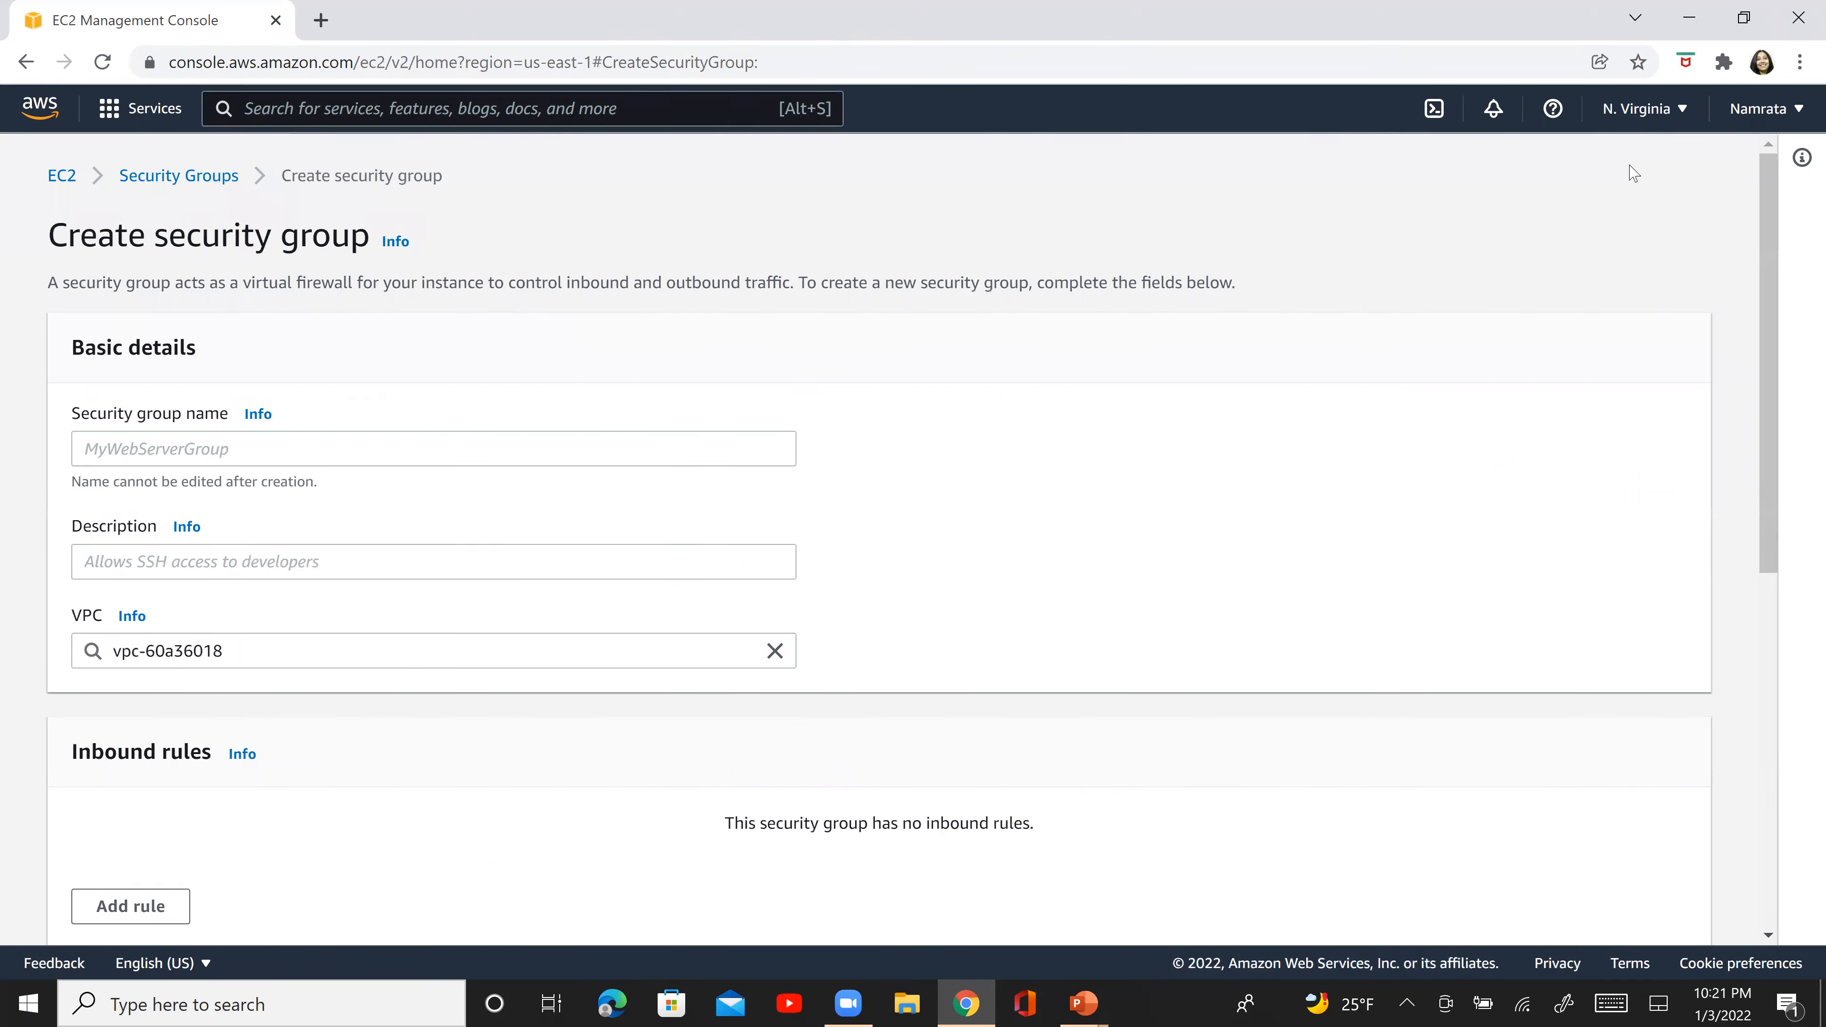
- Set the new security group's name and description to NV-VPC1-EC2-SG and associate it with the NV-VPC1 VPC
{"action": "left_click", "coordinate": [592, 456]}
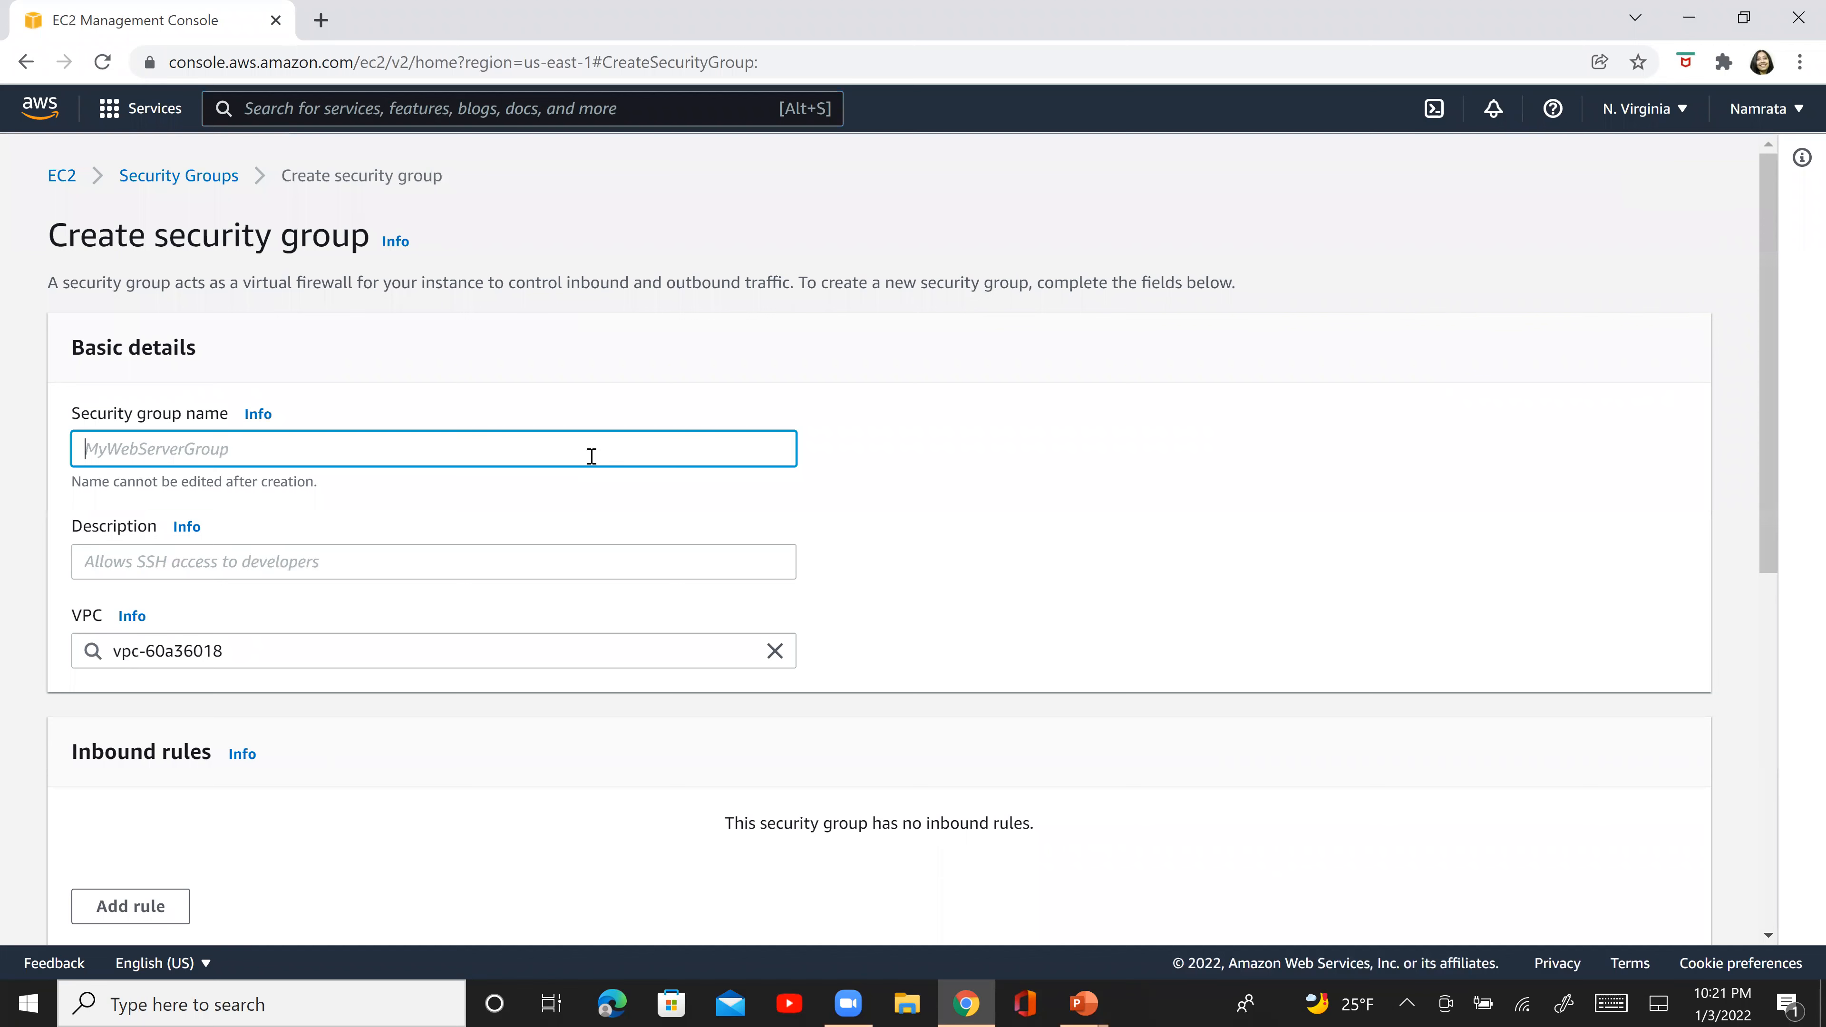
{"action": "type", "text": "NV"}
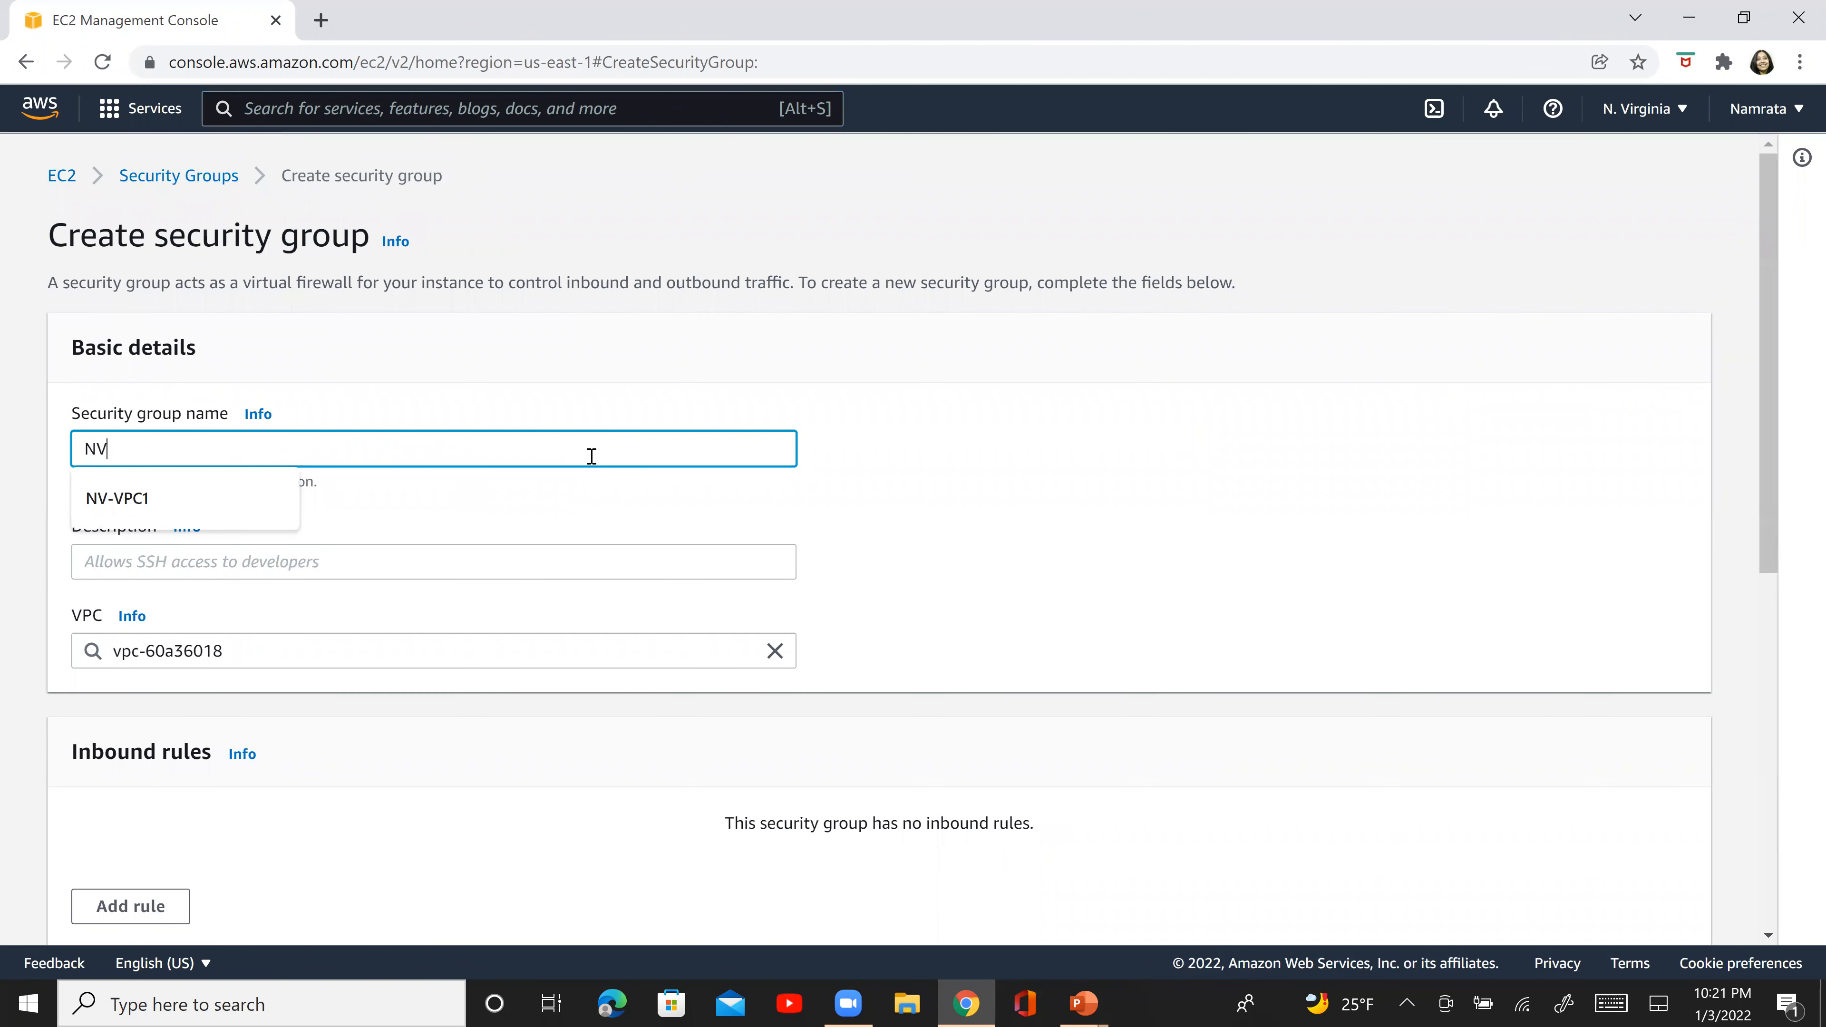
{"action": "type", "text": "-VPC1-EC2-"}
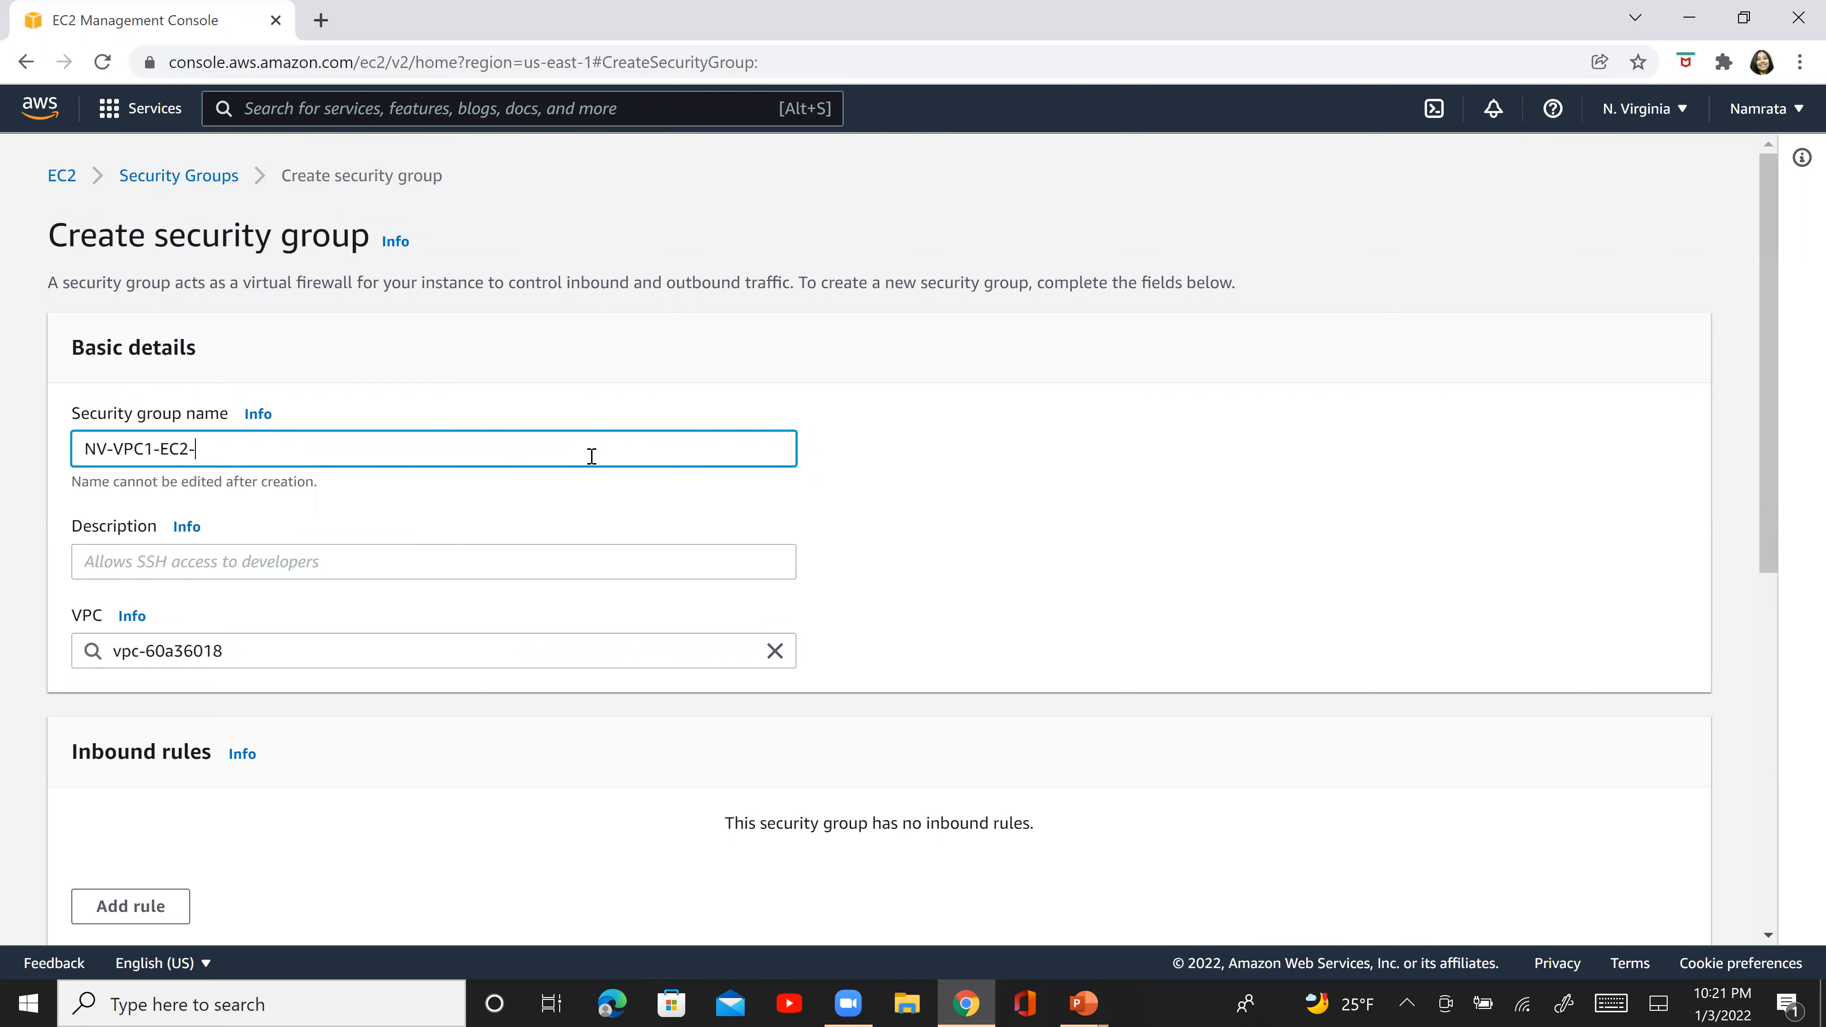
{"action": "key", "text": "Tab"}
{"action": "left_click", "coordinate": [592, 456]}
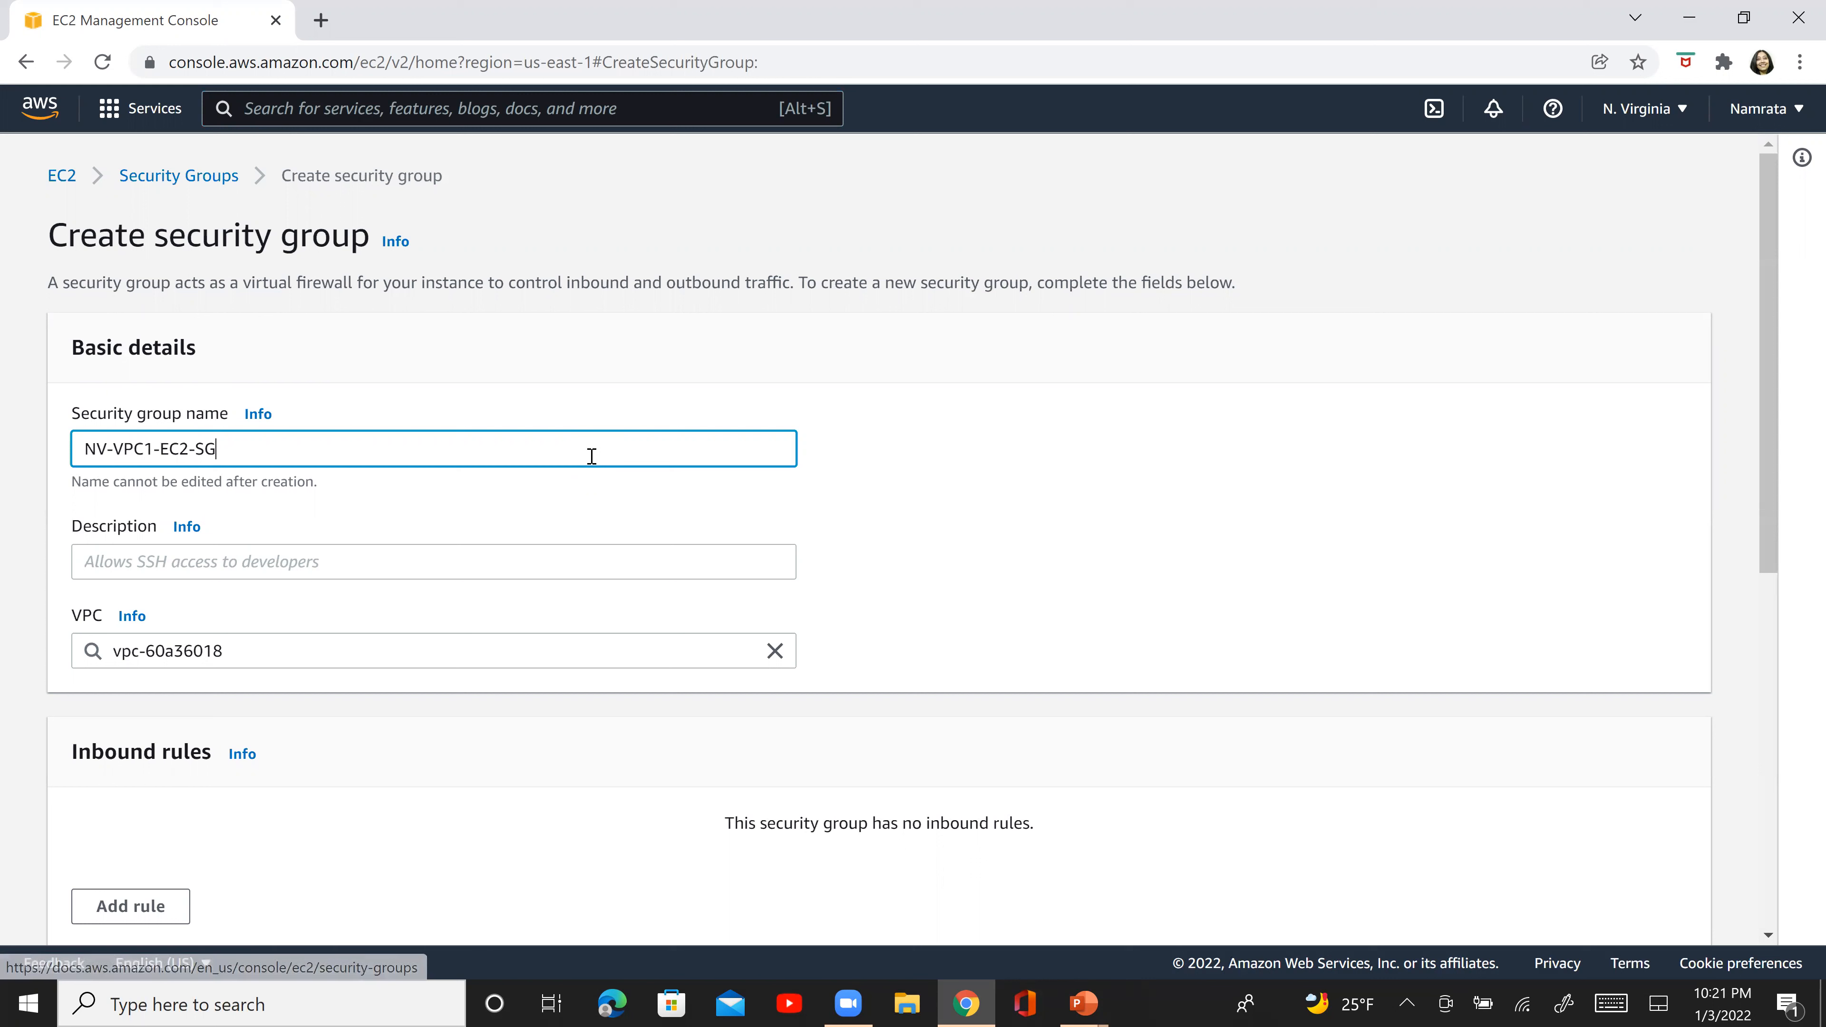
{"action": "key", "text": "ctrl+a"}
{"action": "key", "text": "ctrl+c"}
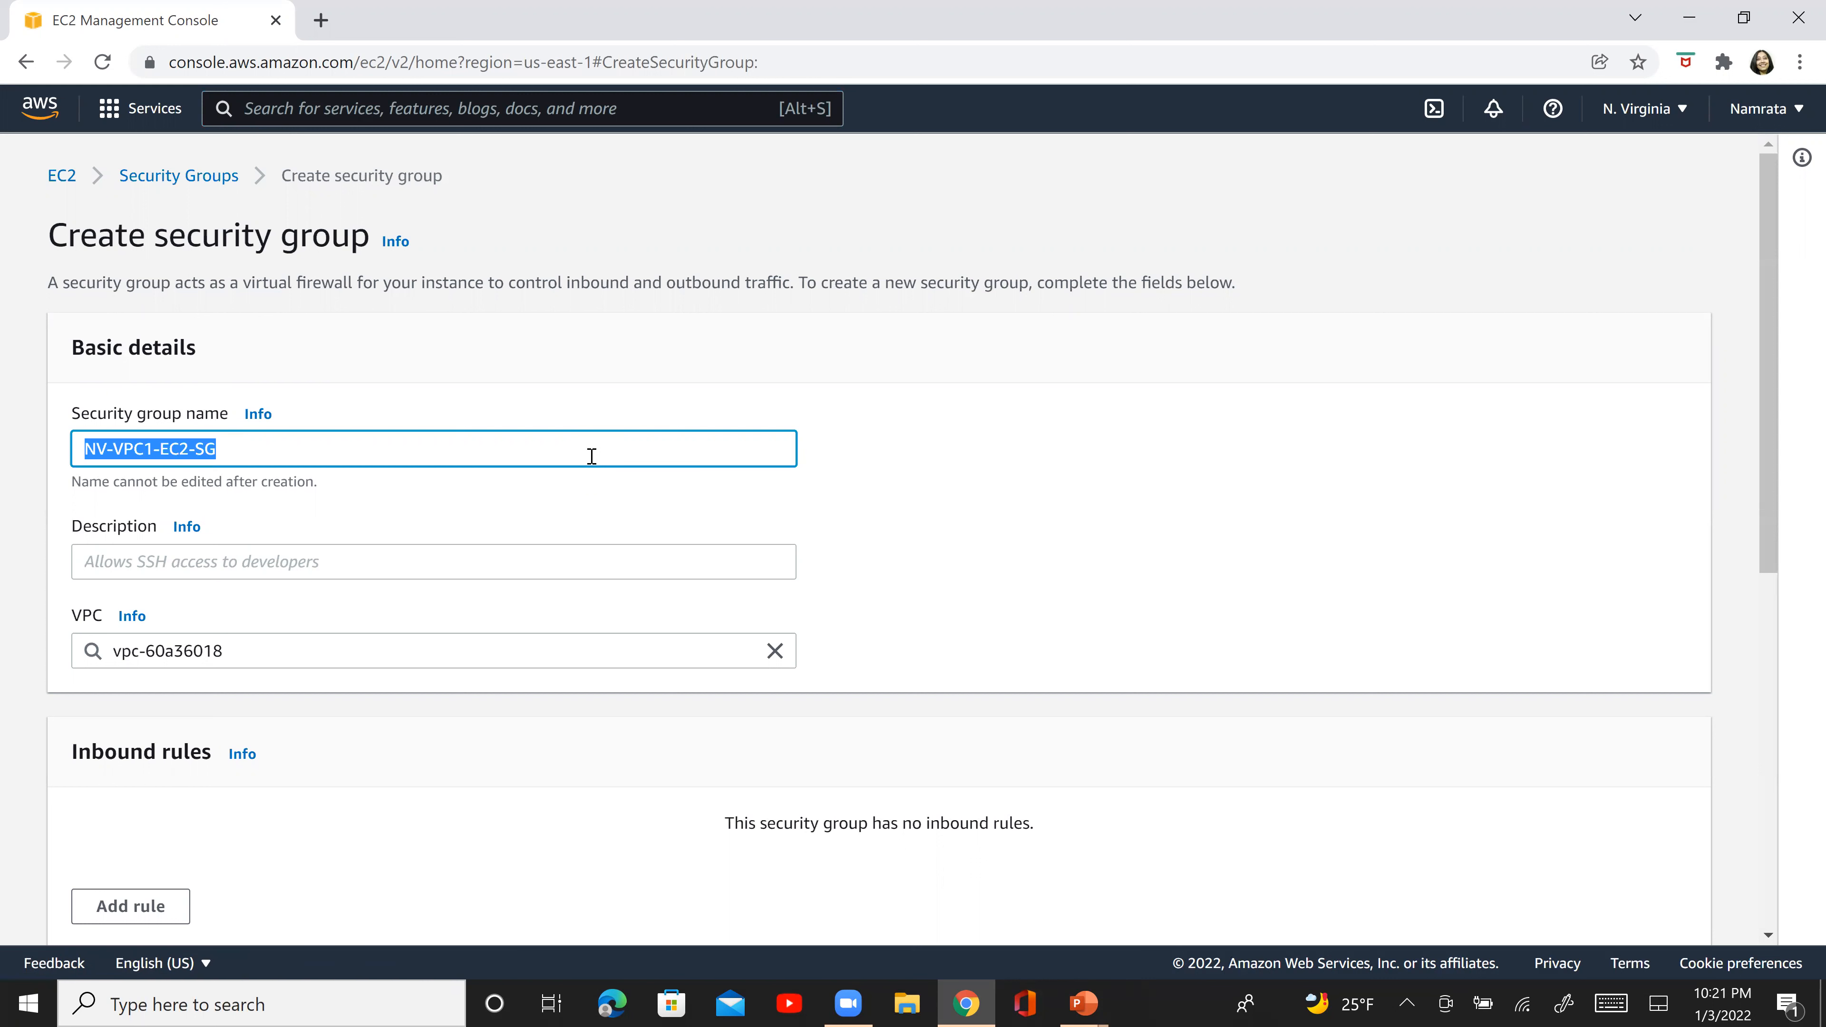
{"action": "left_click", "coordinate": [498, 561]}
{"action": "key", "text": "ctrl+v"}
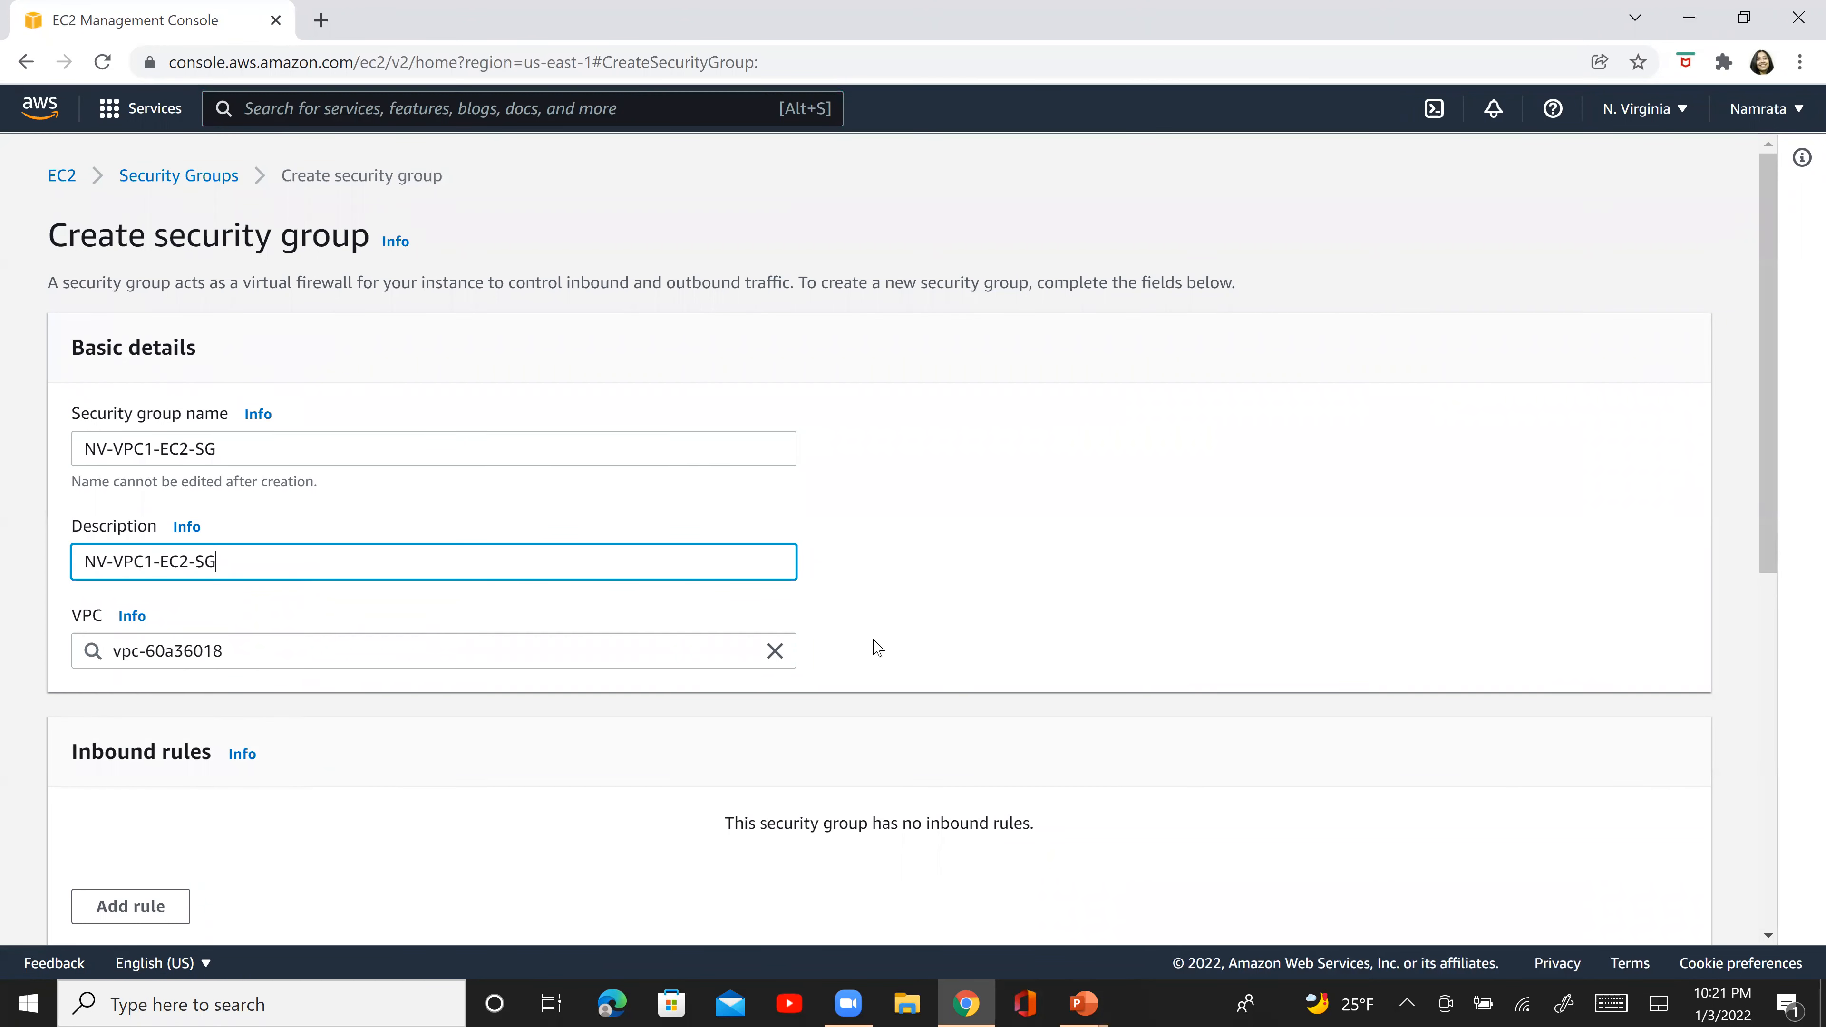
{"action": "left_click", "coordinate": [774, 651]}
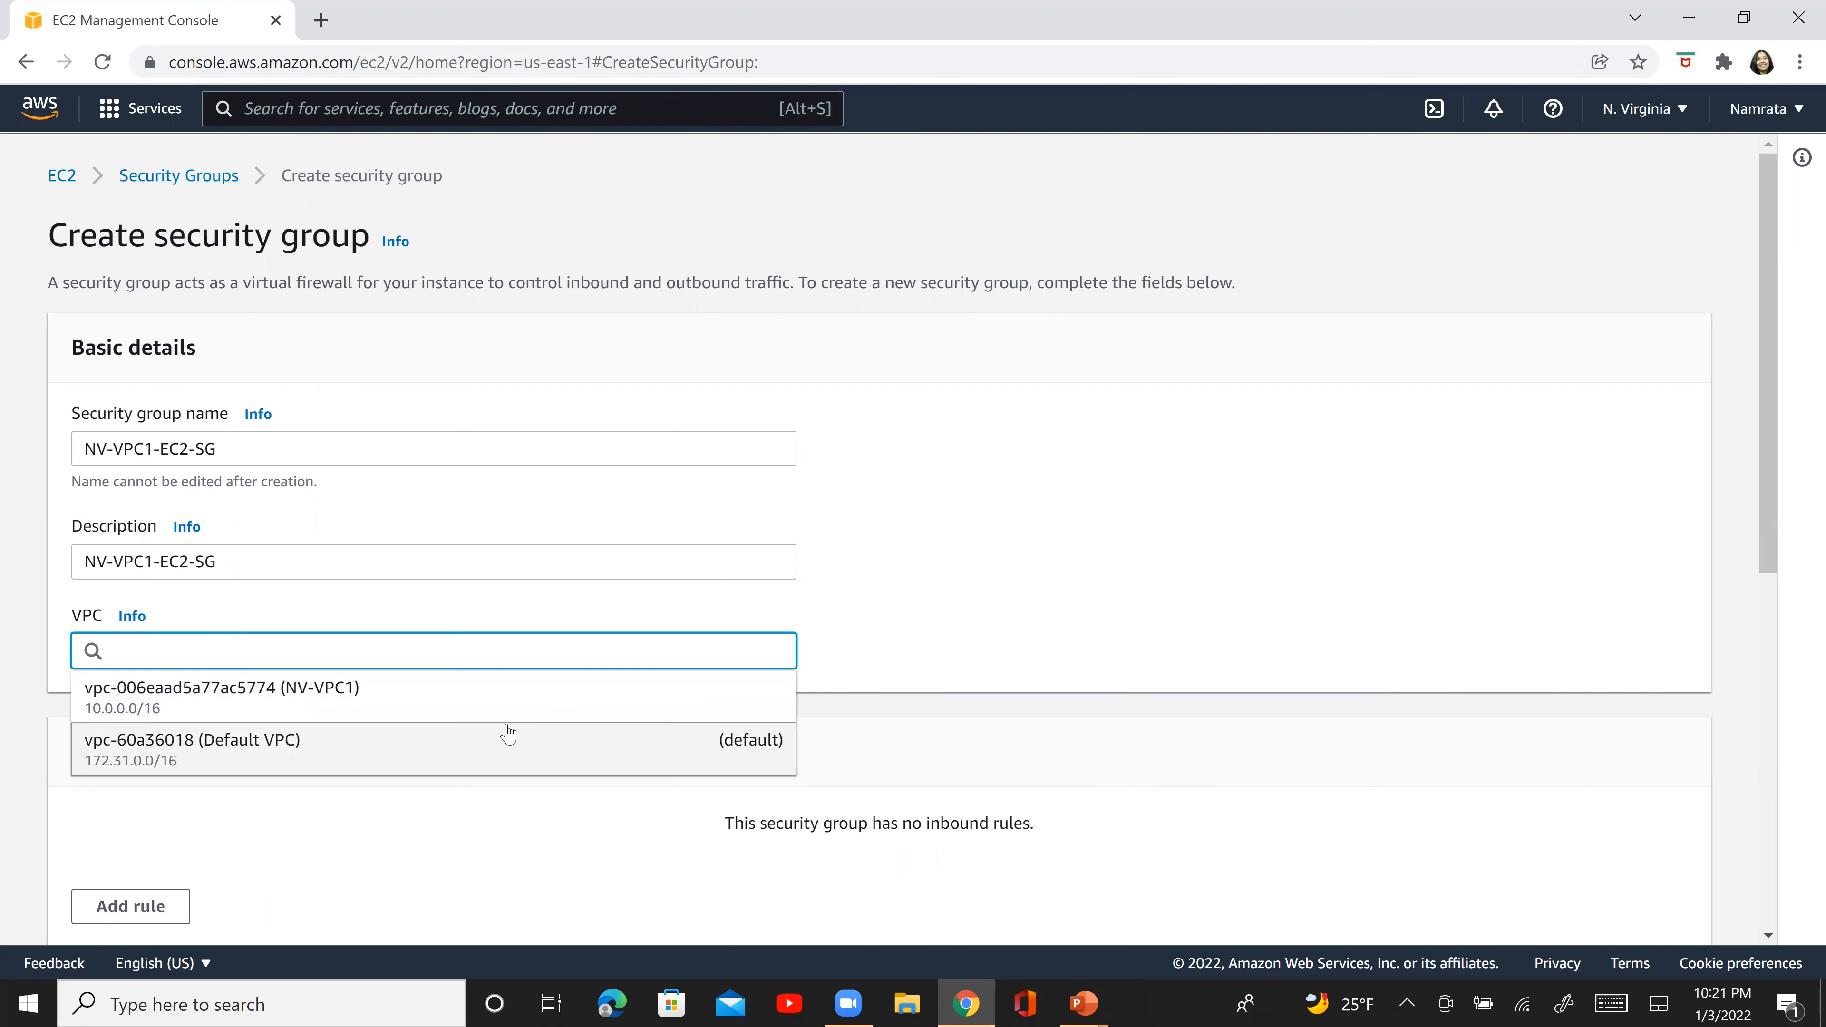
{"action": "left_click", "coordinate": [521, 710]}
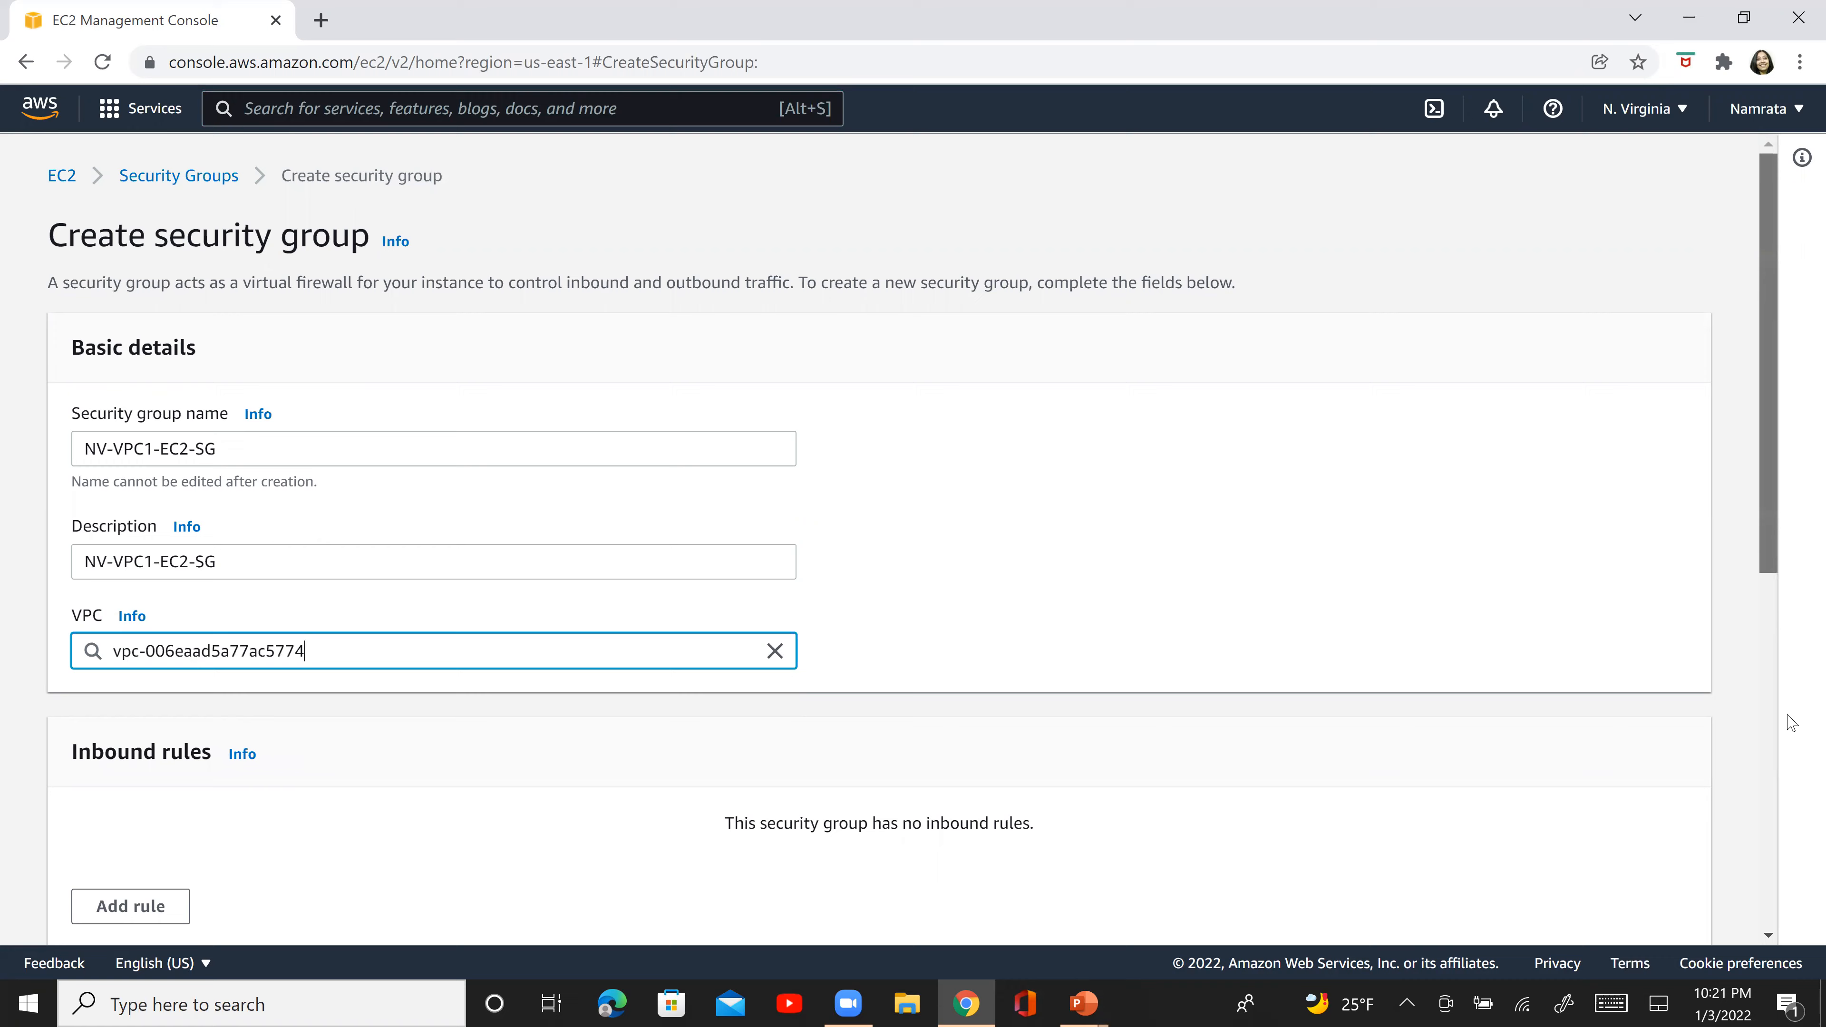
- Add an inbound rule of type SSH with 0.0.0.0/0 as its source
{"action": "scroll", "coordinate": [1793, 724], "scroll_direction": "down", "scroll_amount": 5}
{"action": "left_click", "coordinate": [128, 460]}
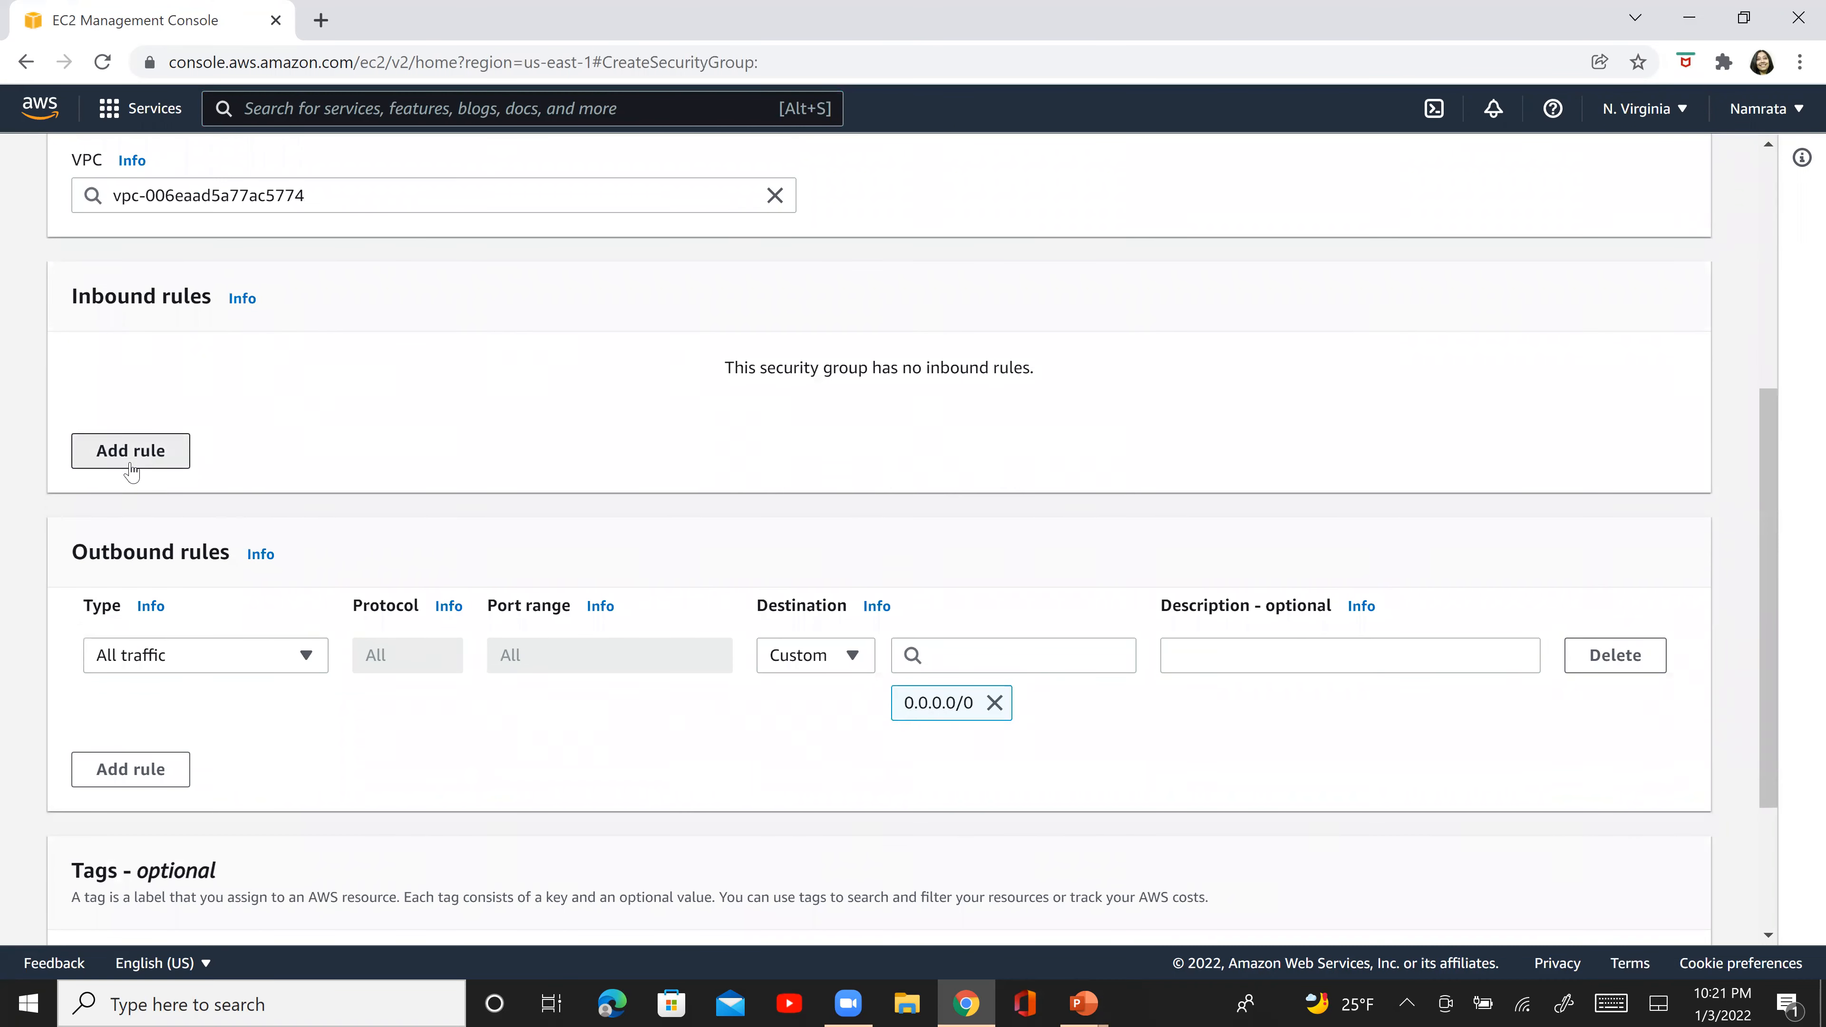
{"action": "left_click", "coordinate": [263, 406]}
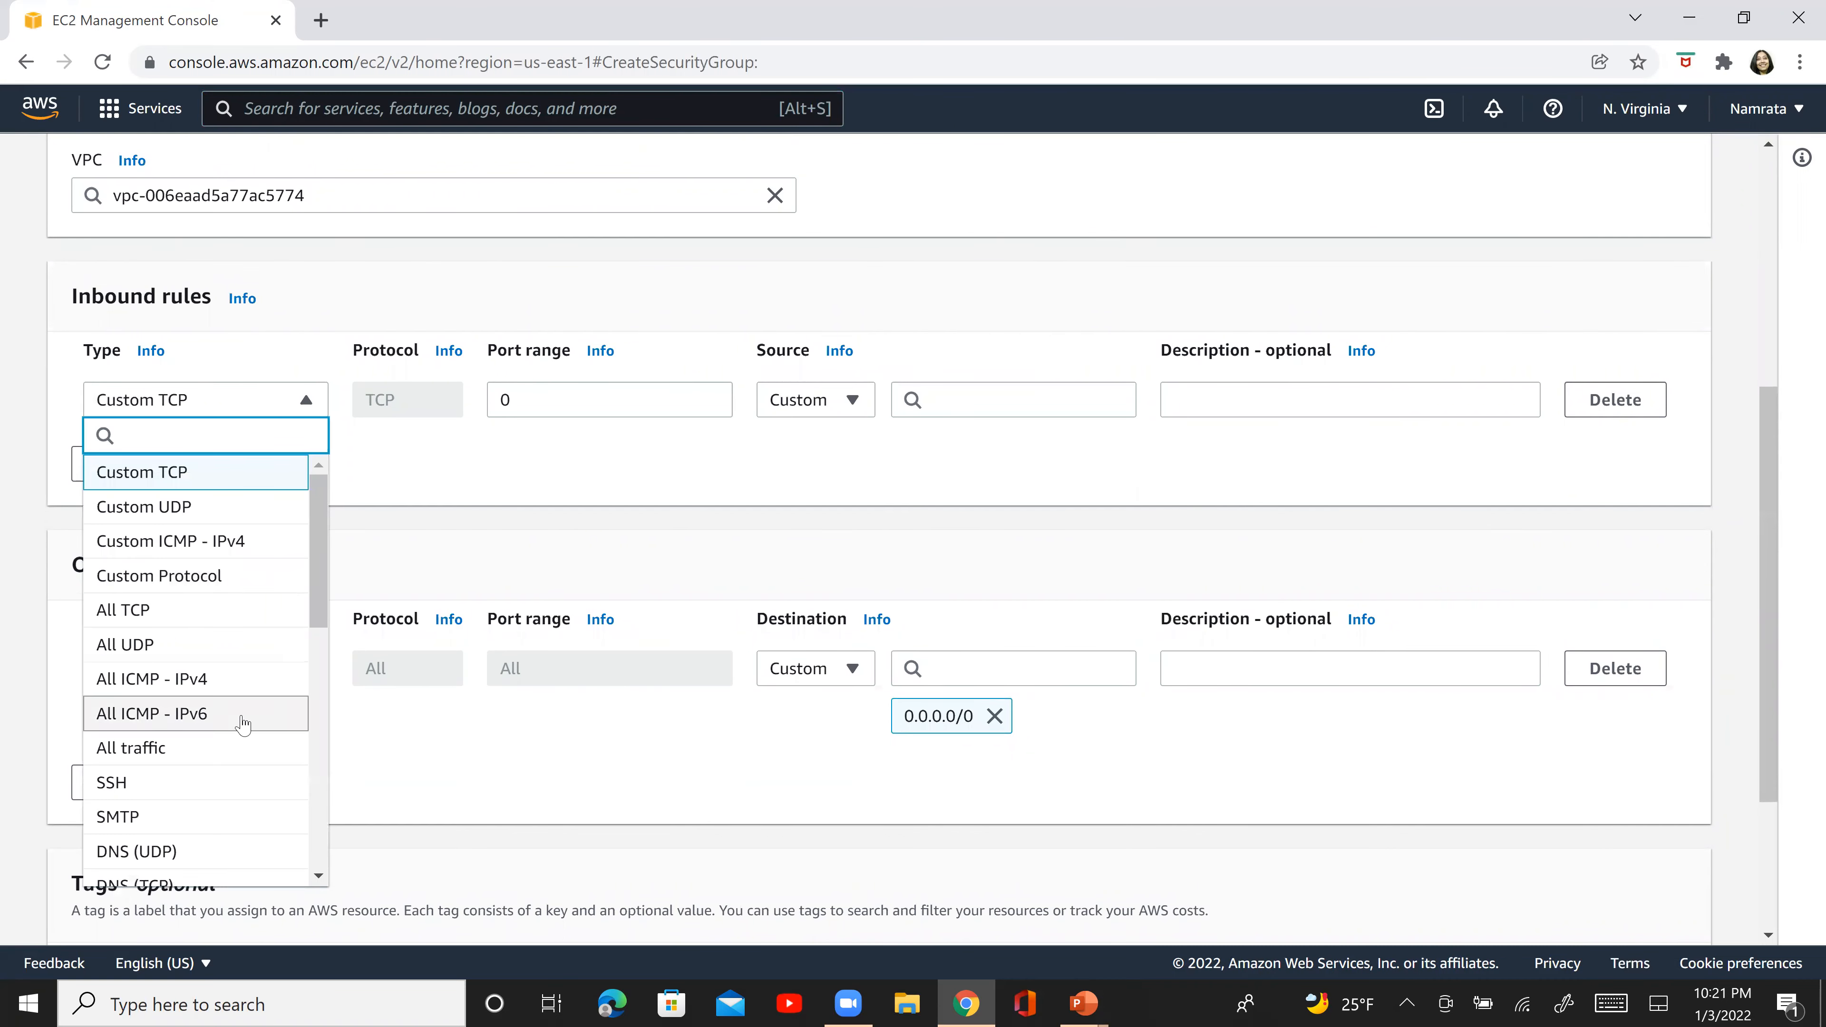
{"action": "left_click", "coordinate": [141, 787]}
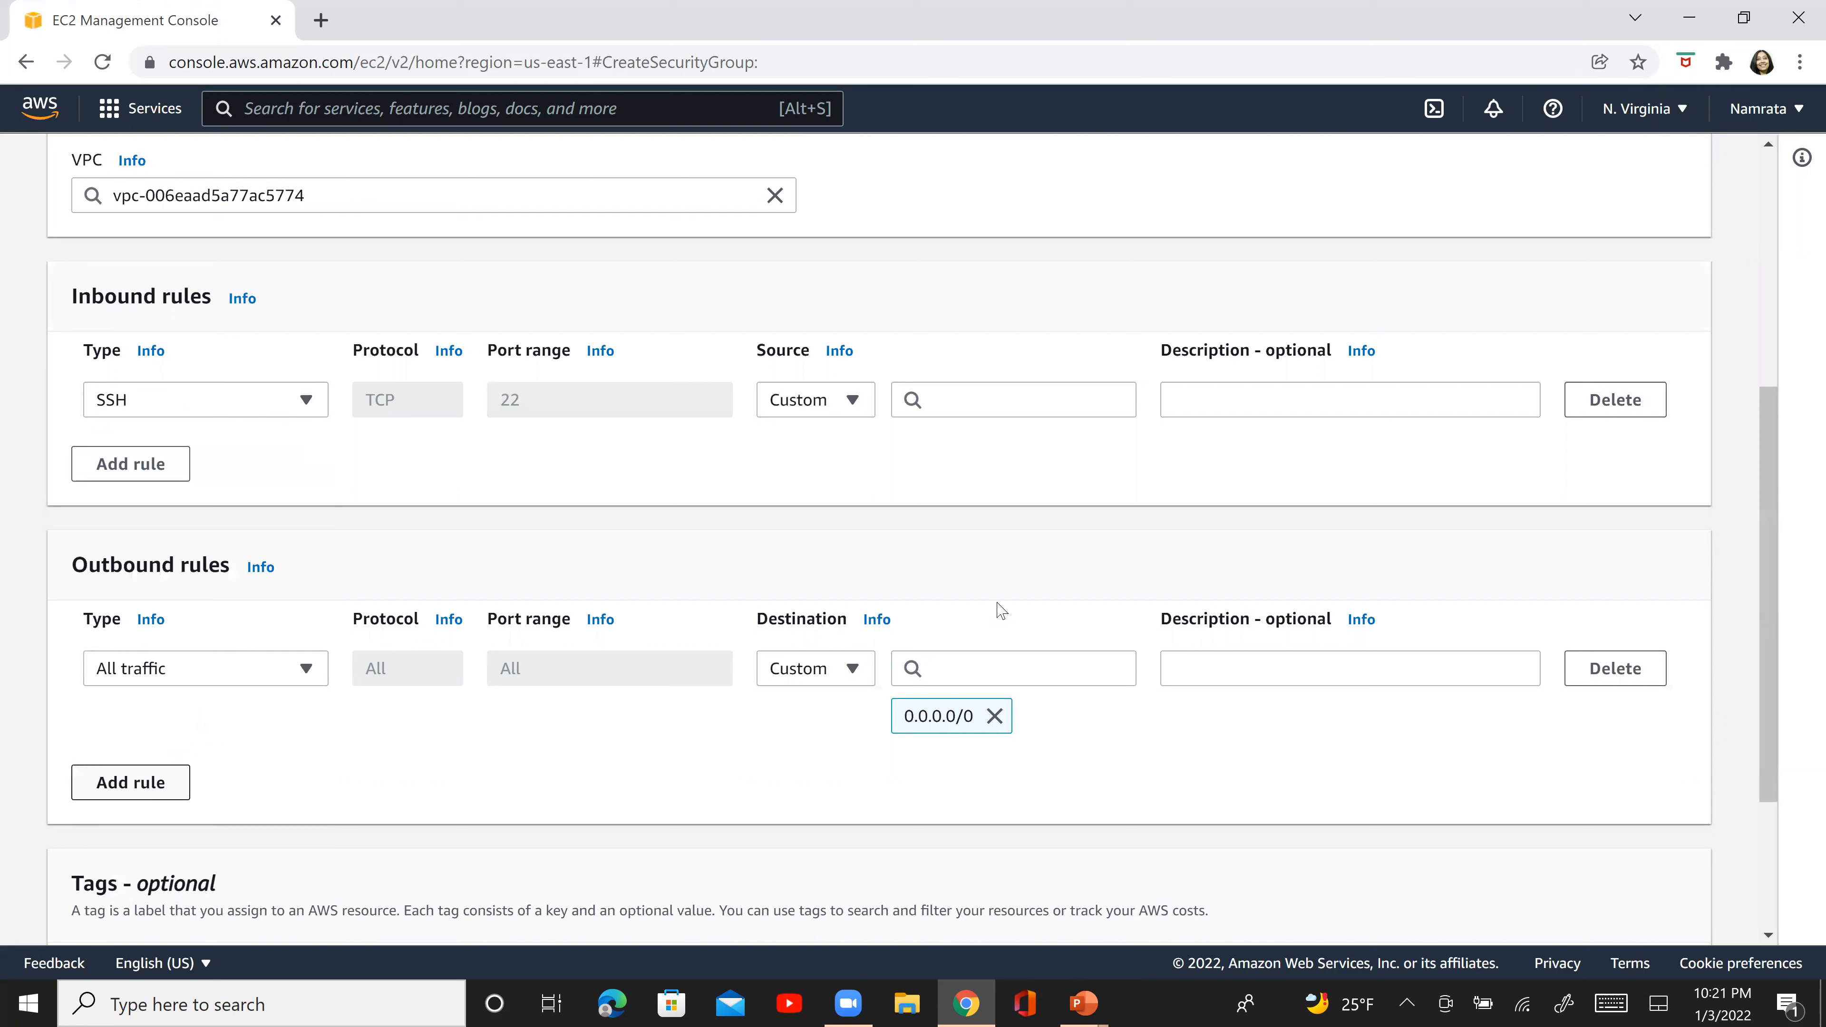
{"action": "left_click", "coordinate": [965, 403]}
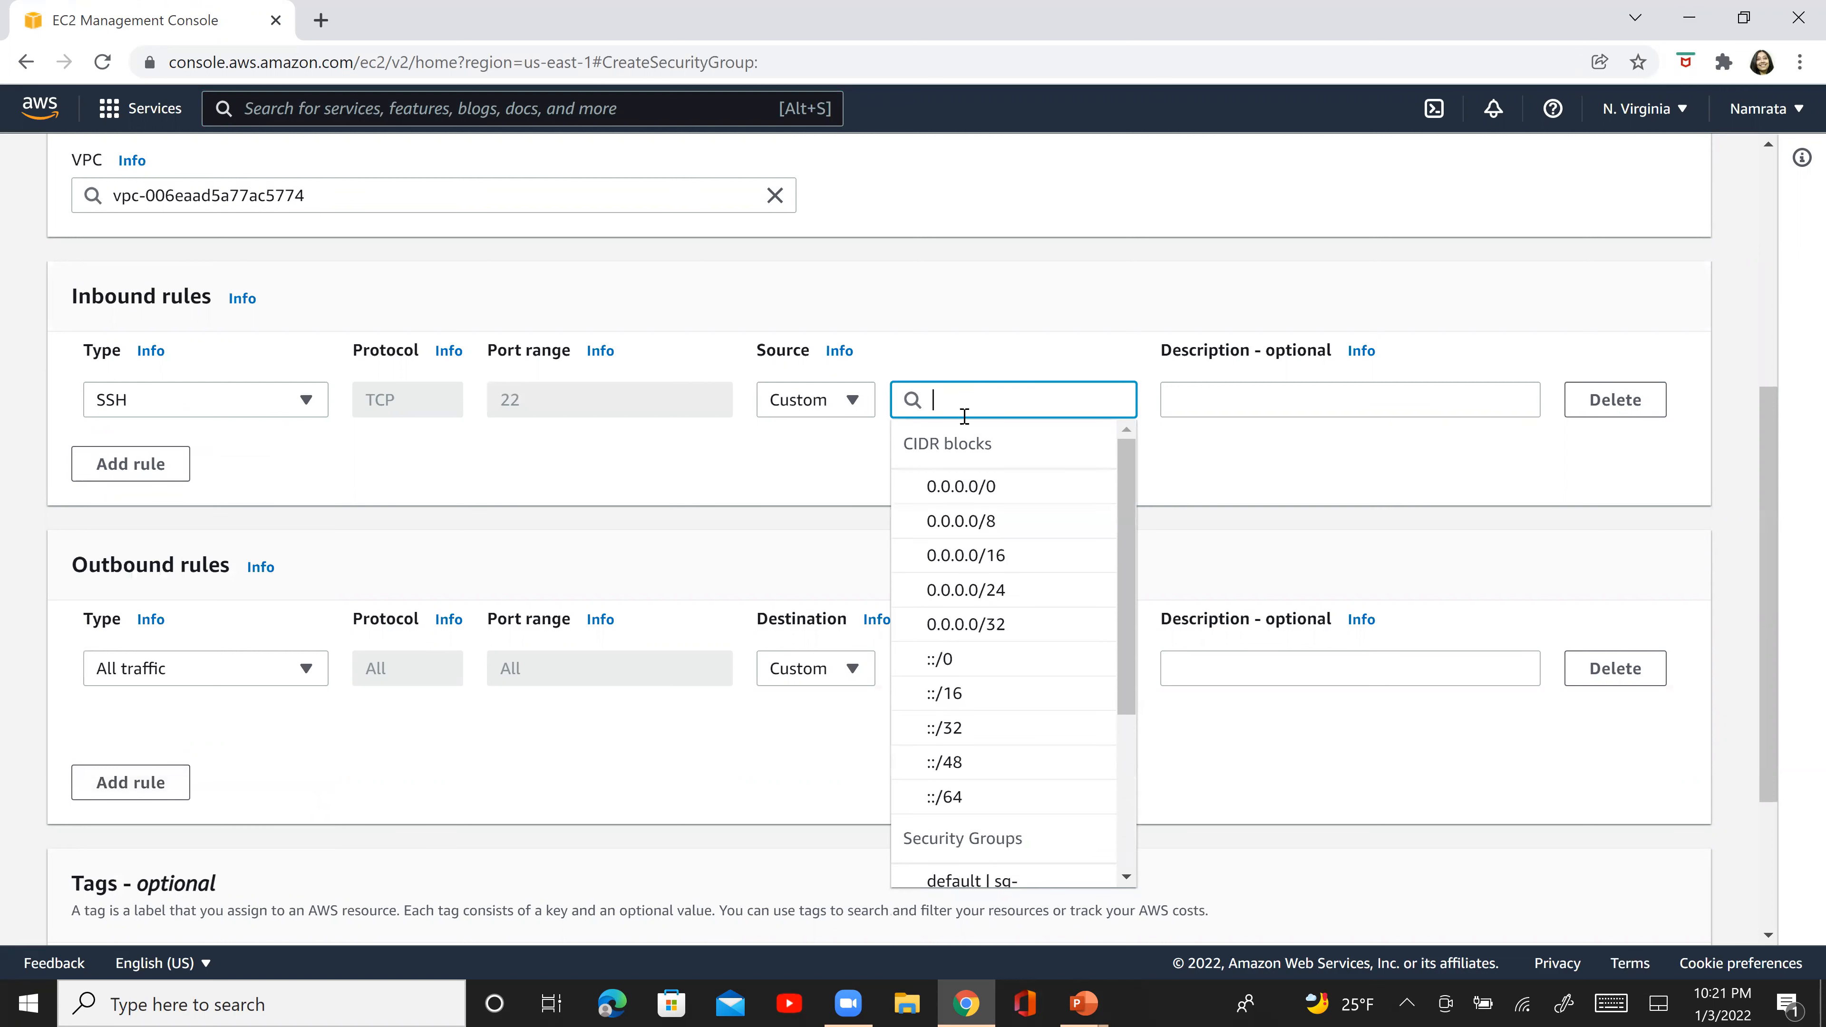
{"action": "left_click", "coordinate": [962, 487]}
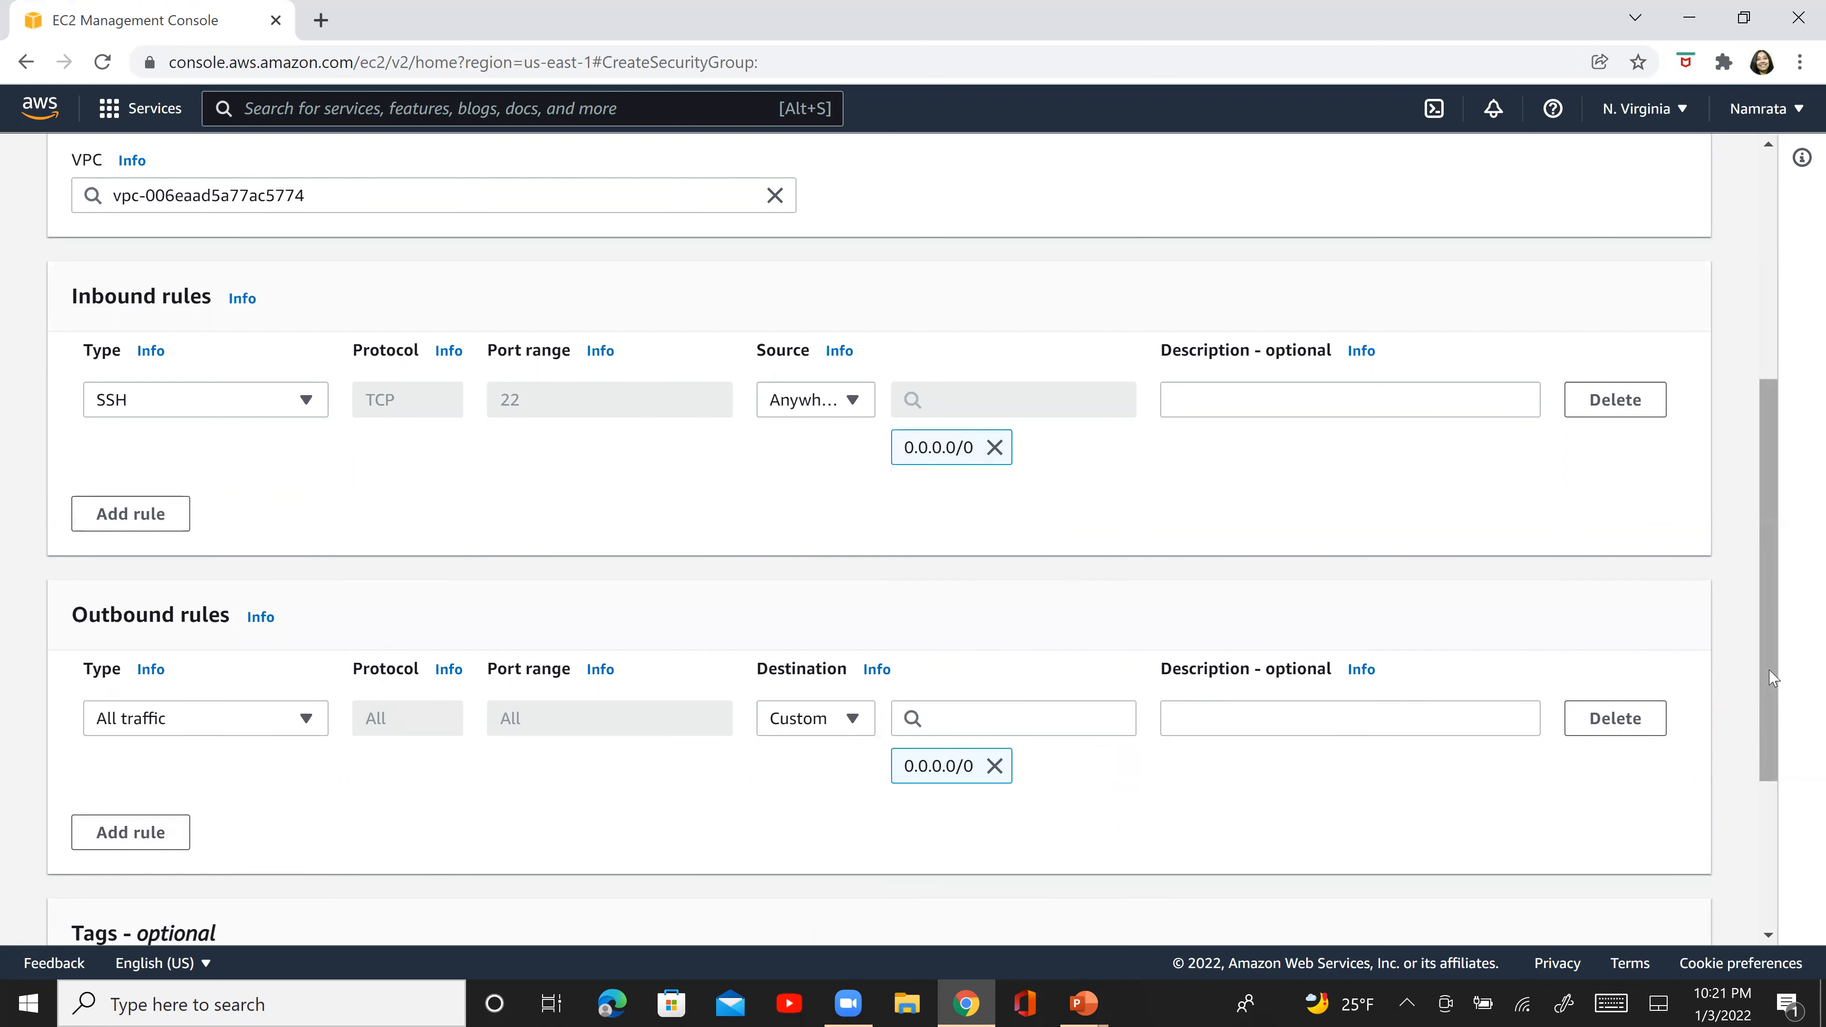
- Create the security group with the default outbound rule and no tags
{"action": "scroll", "coordinate": [1767, 684], "scroll_direction": "down", "scroll_amount": 3}
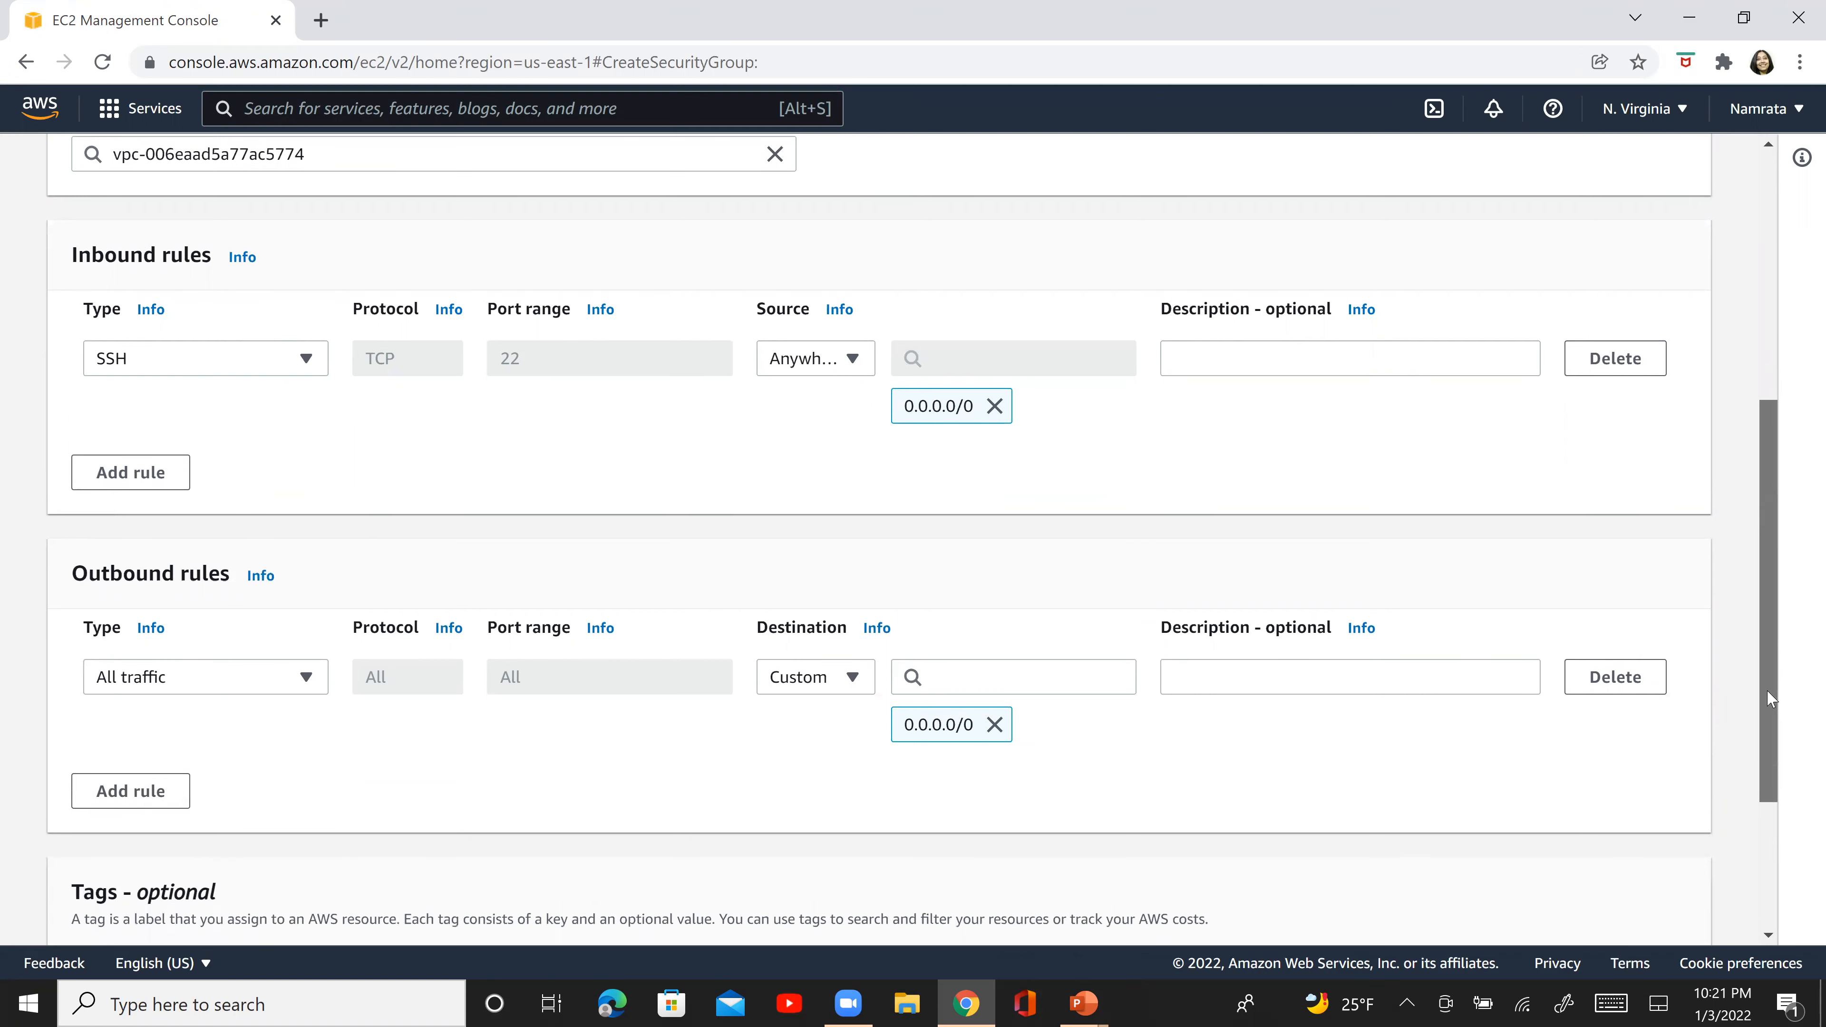
{"action": "scroll", "coordinate": [1790, 824], "scroll_direction": "down", "scroll_amount": 1}
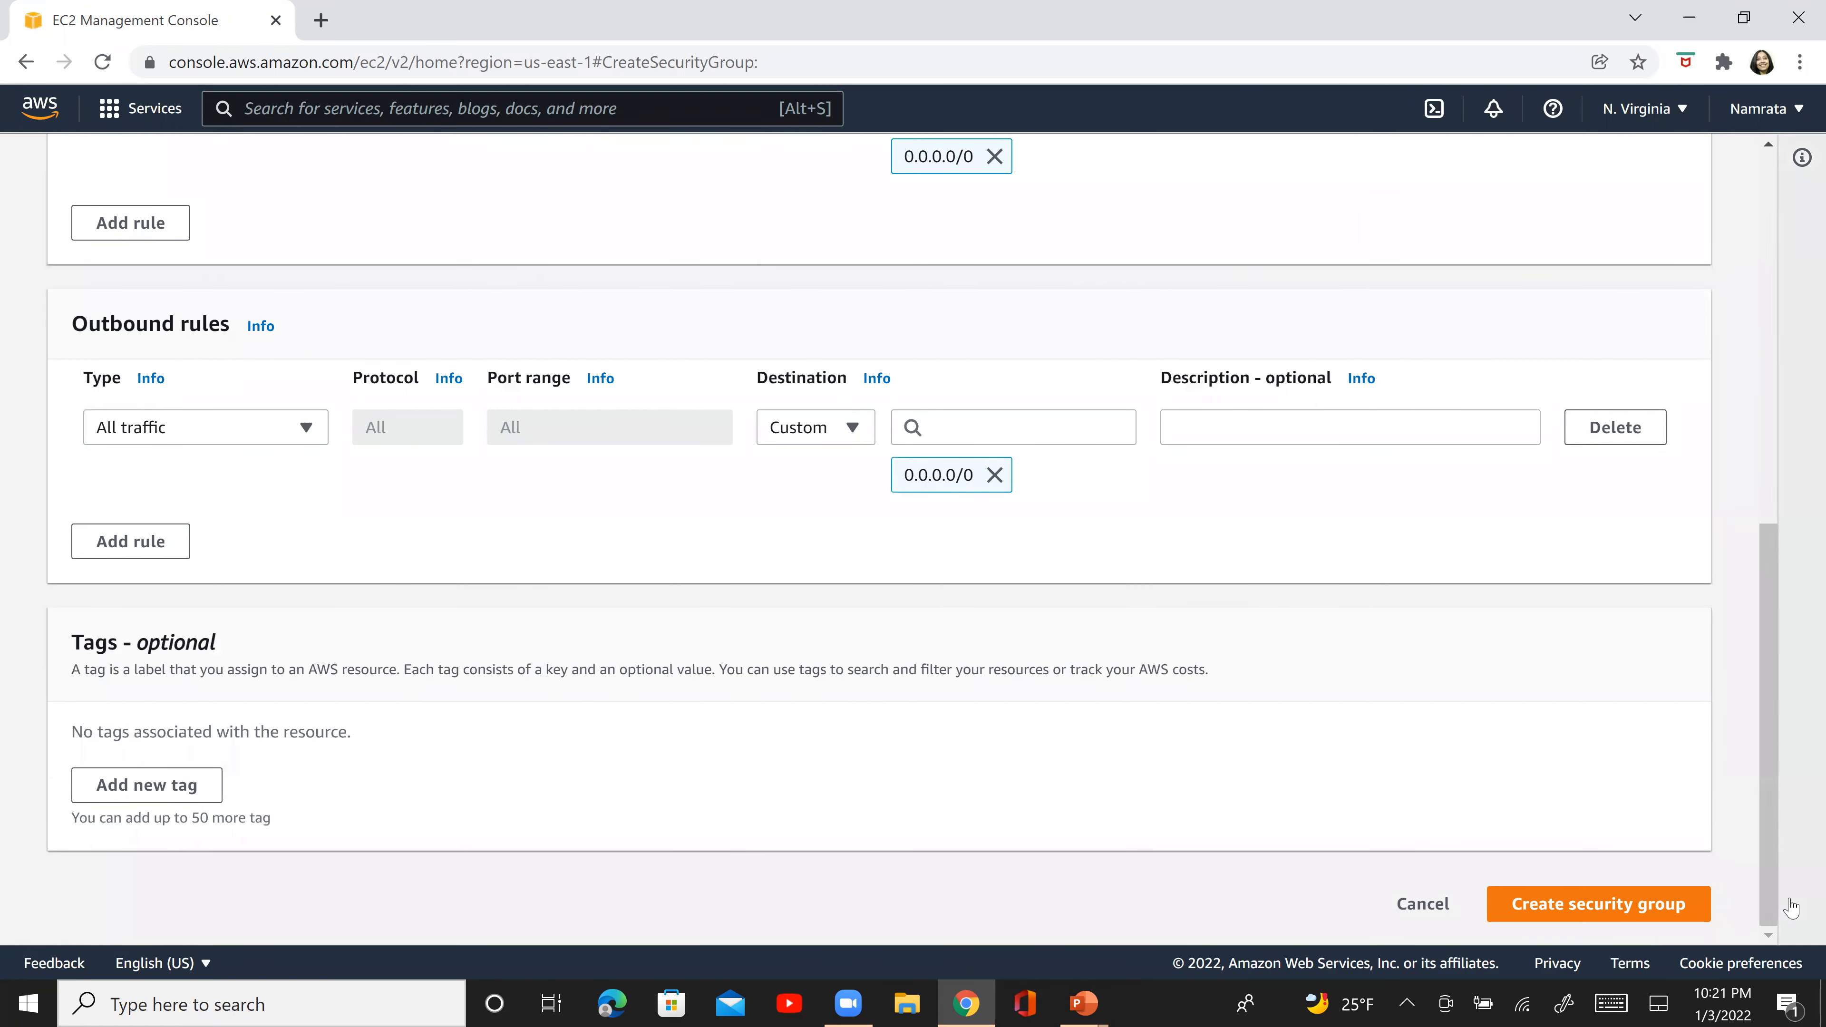
{"action": "left_click", "coordinate": [1631, 919]}
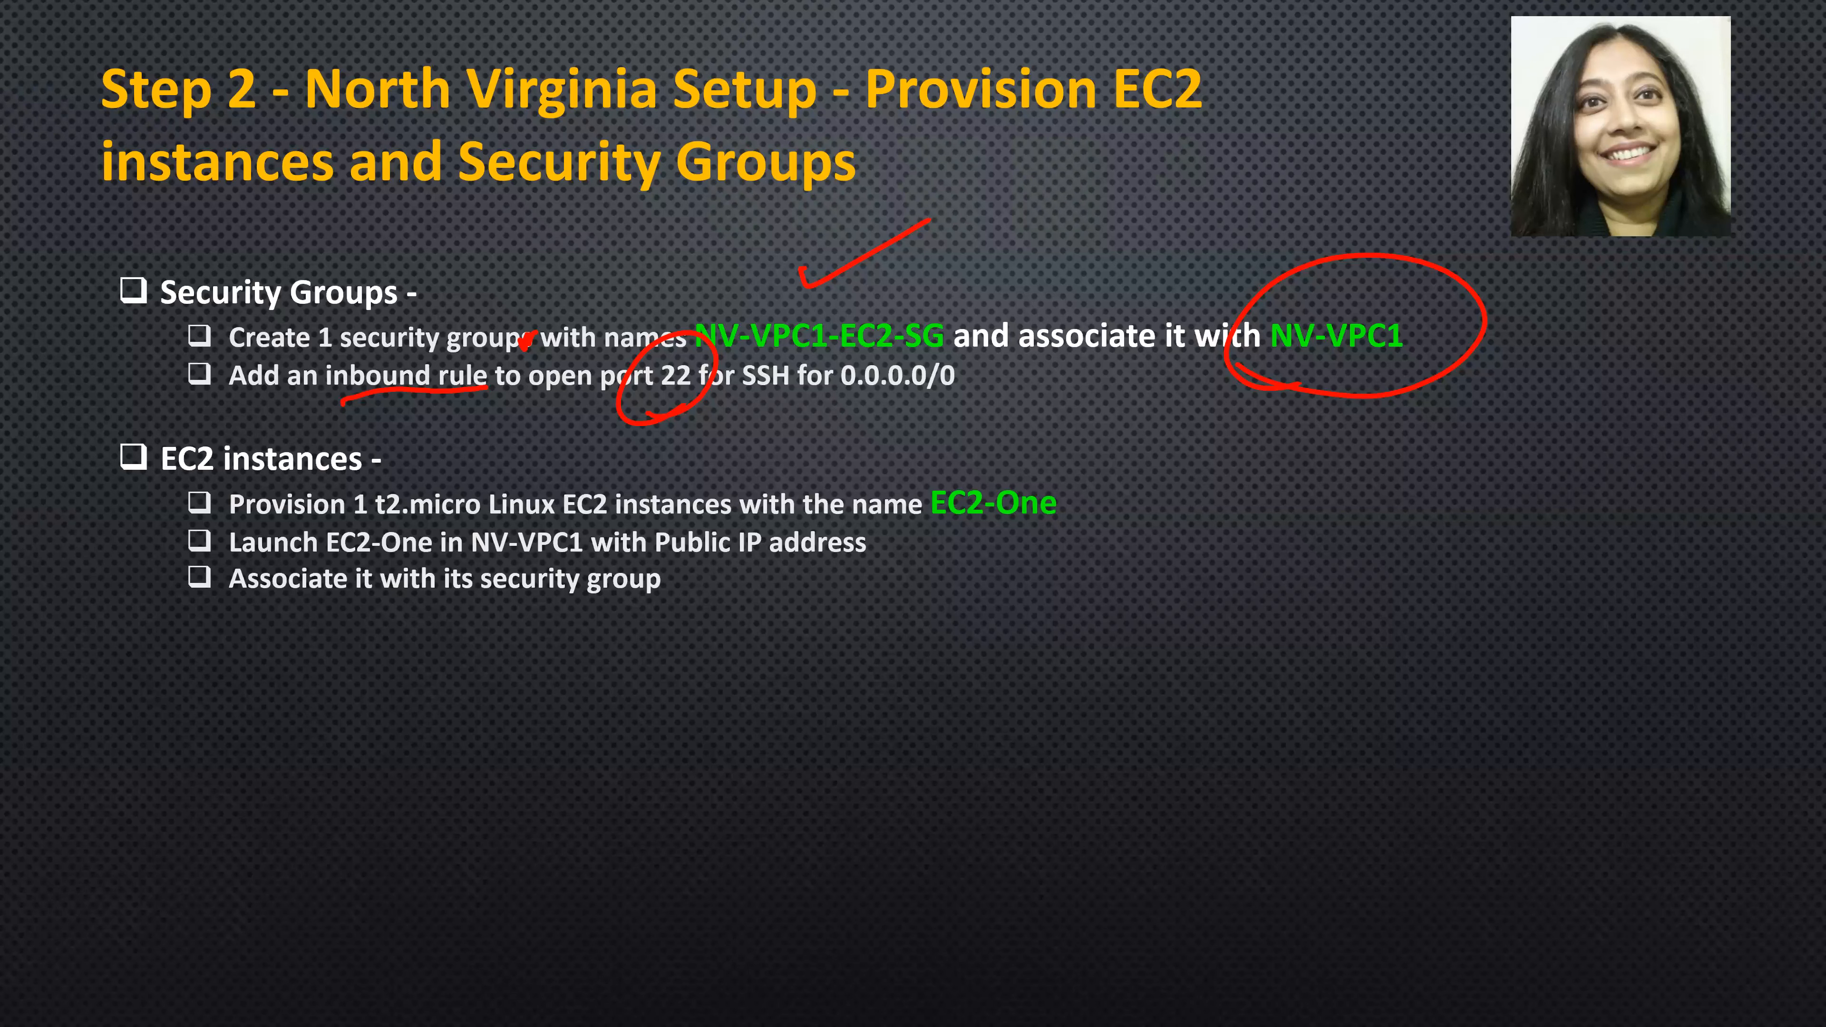
{"action": "mouse_move", "coordinate": [46, 397]}
{"action": "left_mouse_down"}
{"action": "mouse_move", "coordinate": [101, 733]}
{"action": "mouse_move", "coordinate": [138, 712]}
{"action": "left_mouse_up"}
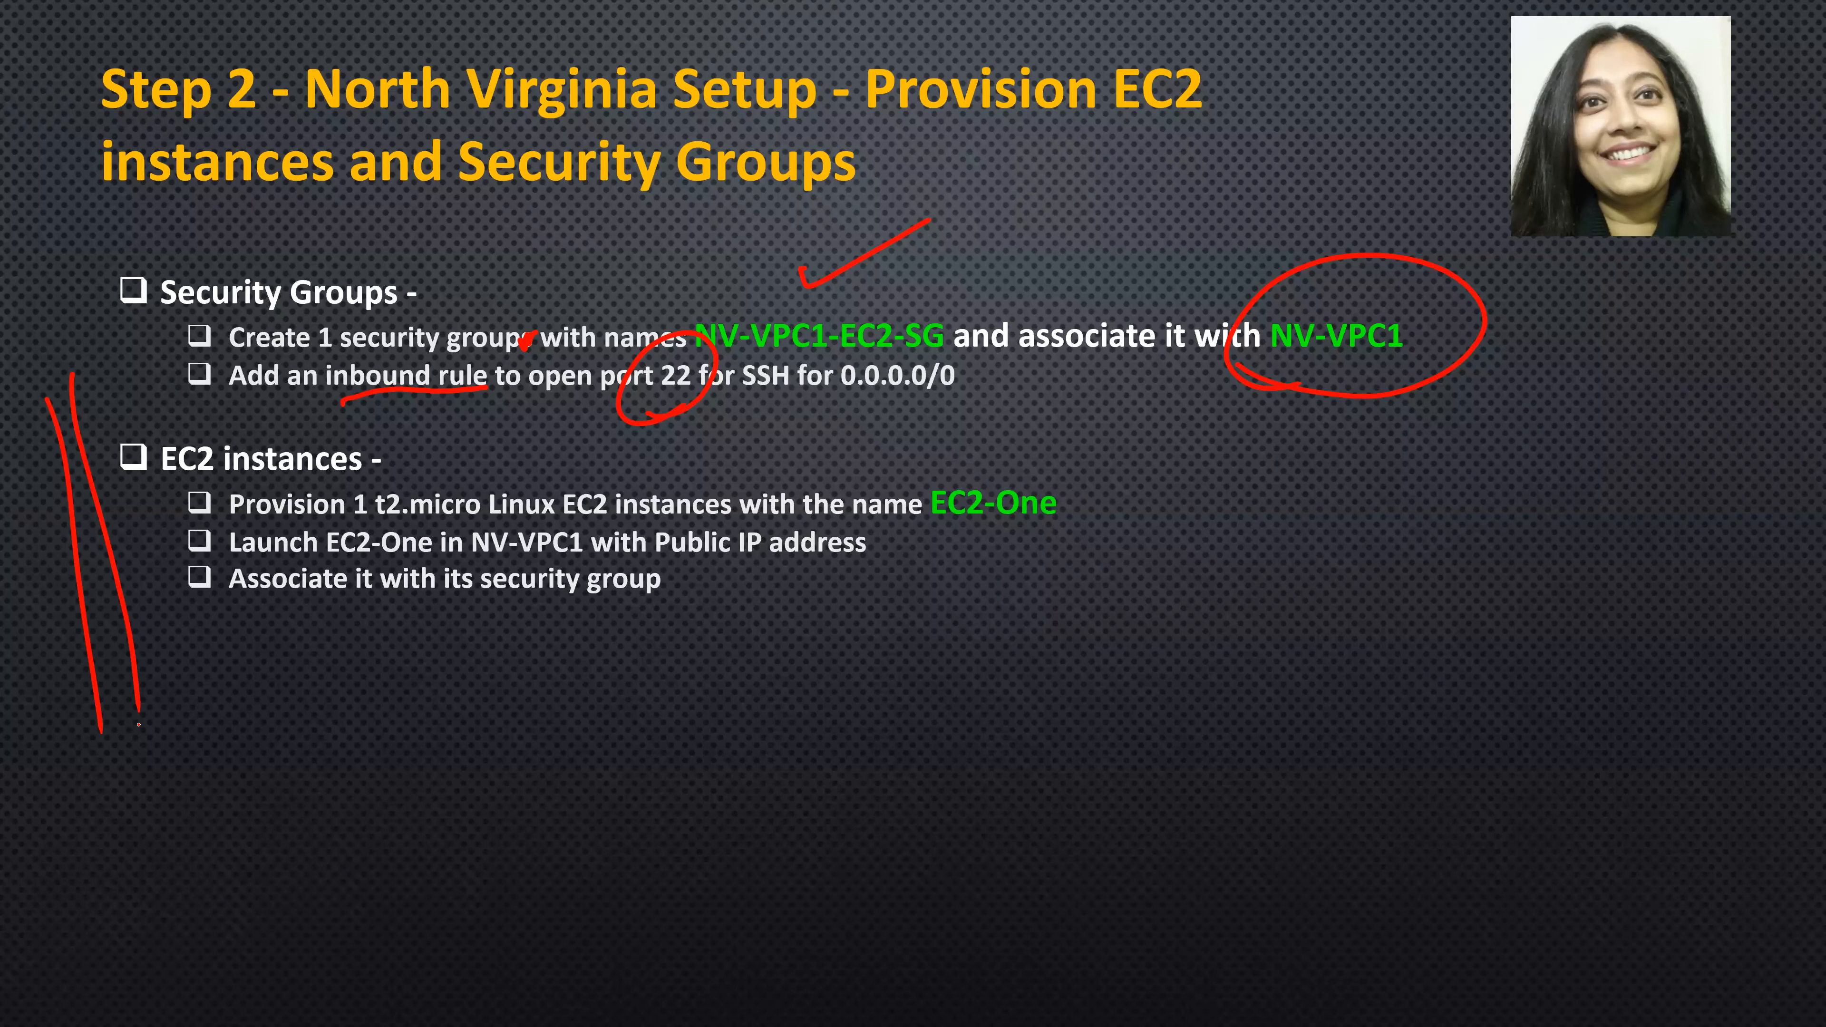
{"action": "left_click_drag", "start_coordinate": [917, 547], "coordinate": [1009, 529]}
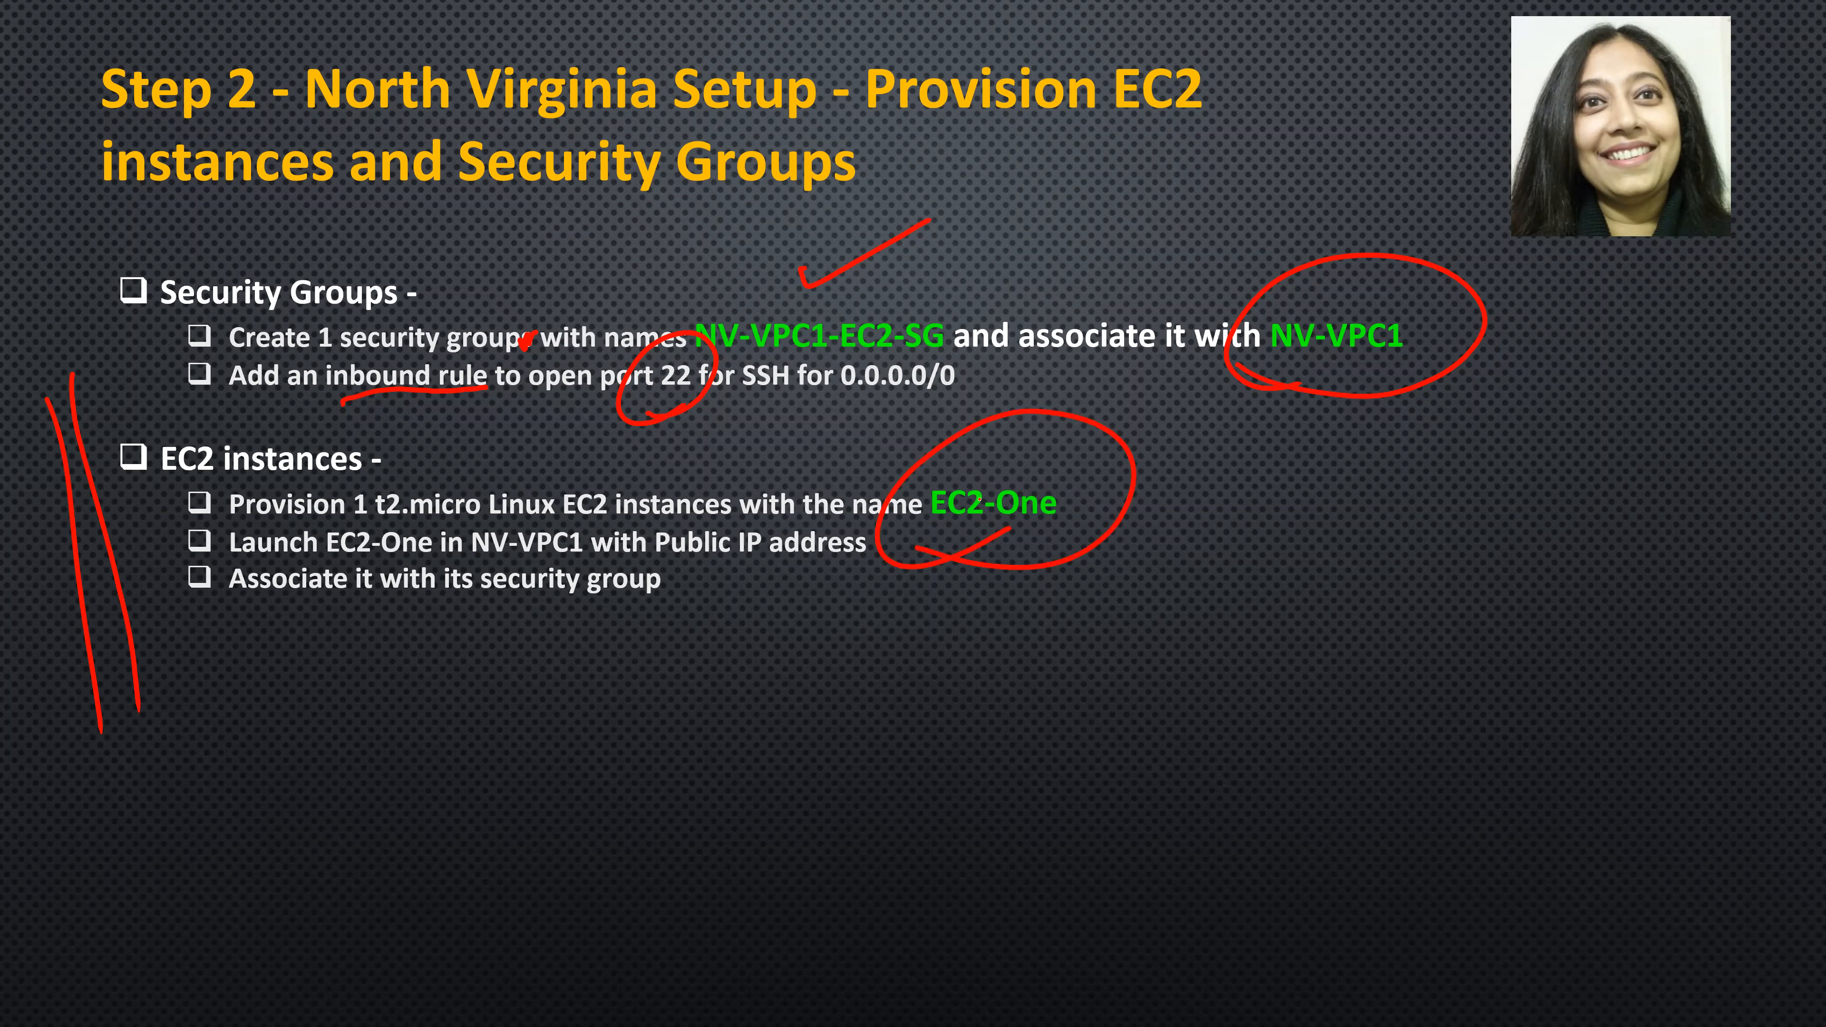
{"action": "left_click_drag", "start_coordinate": [442, 518], "coordinate": [584, 528]}
{"action": "left_click_drag", "start_coordinate": [629, 563], "coordinate": [878, 552]}
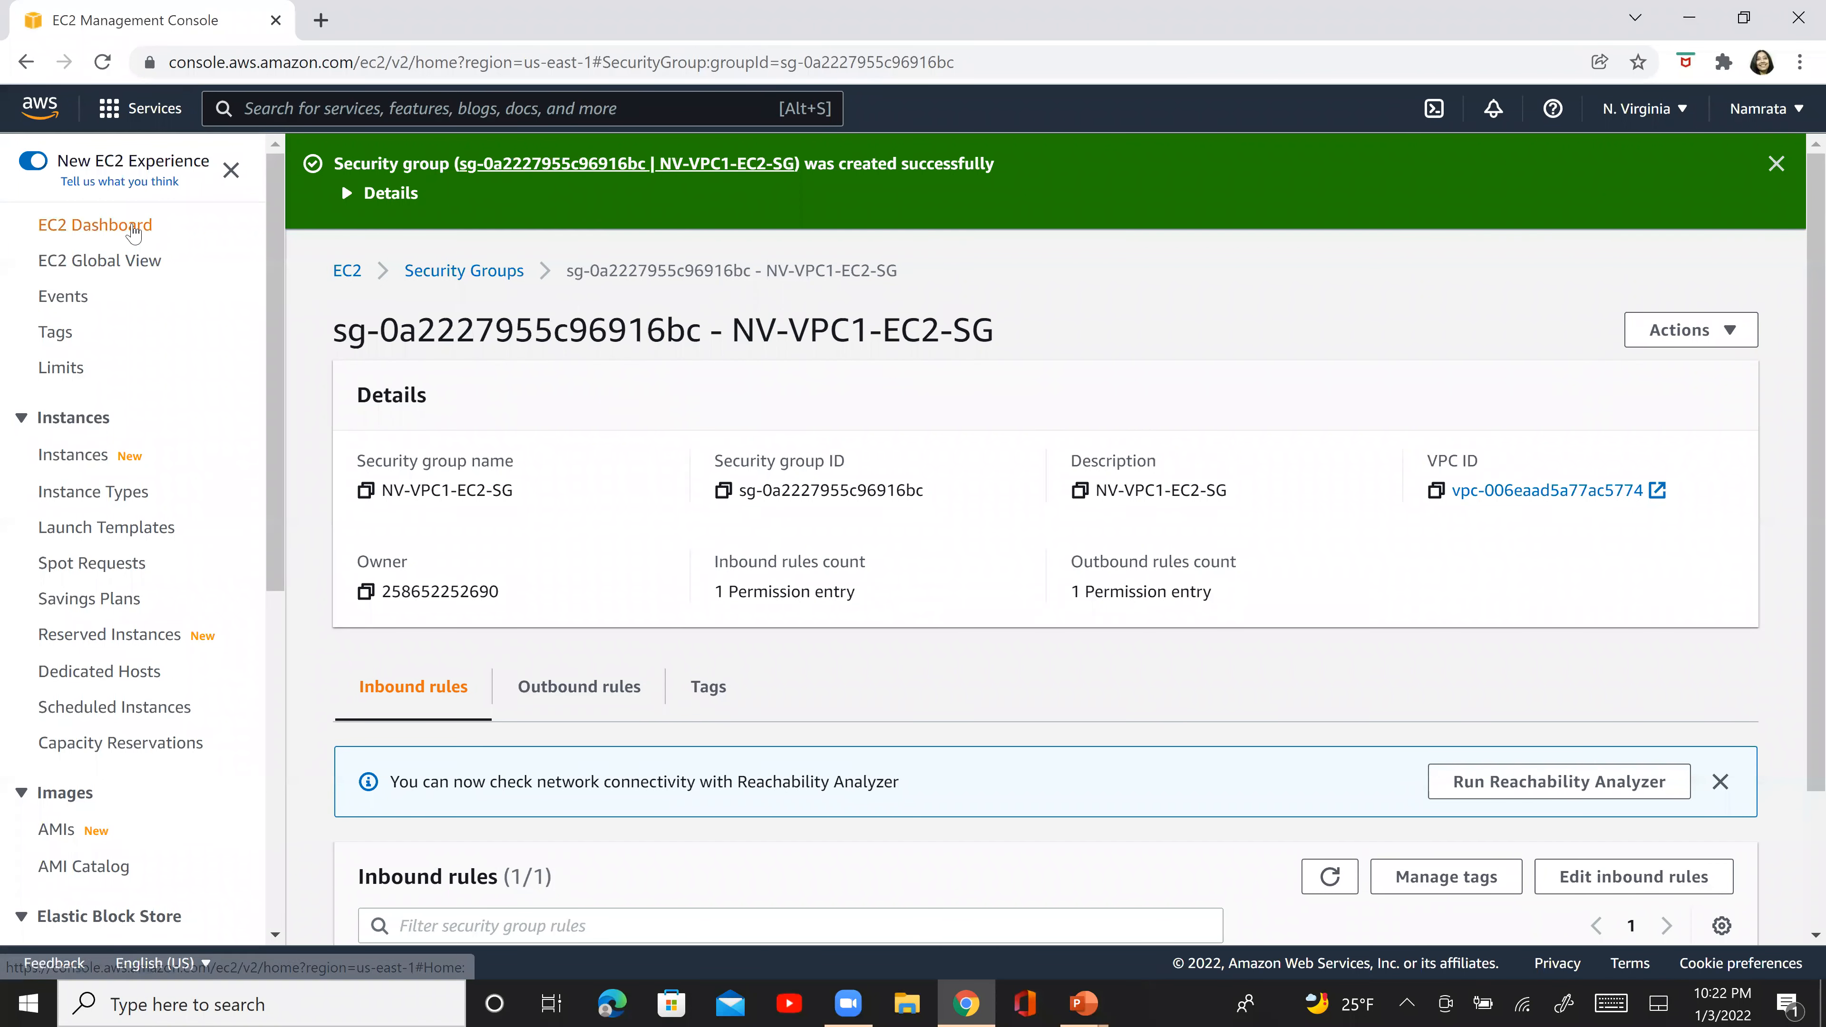
- Start launching an EC2 instance from the 64-bit (x86) Amazon Linux 2 Kernel 5.10 AMI, using the t2.micro type
{"action": "left_click", "coordinate": [133, 229]}
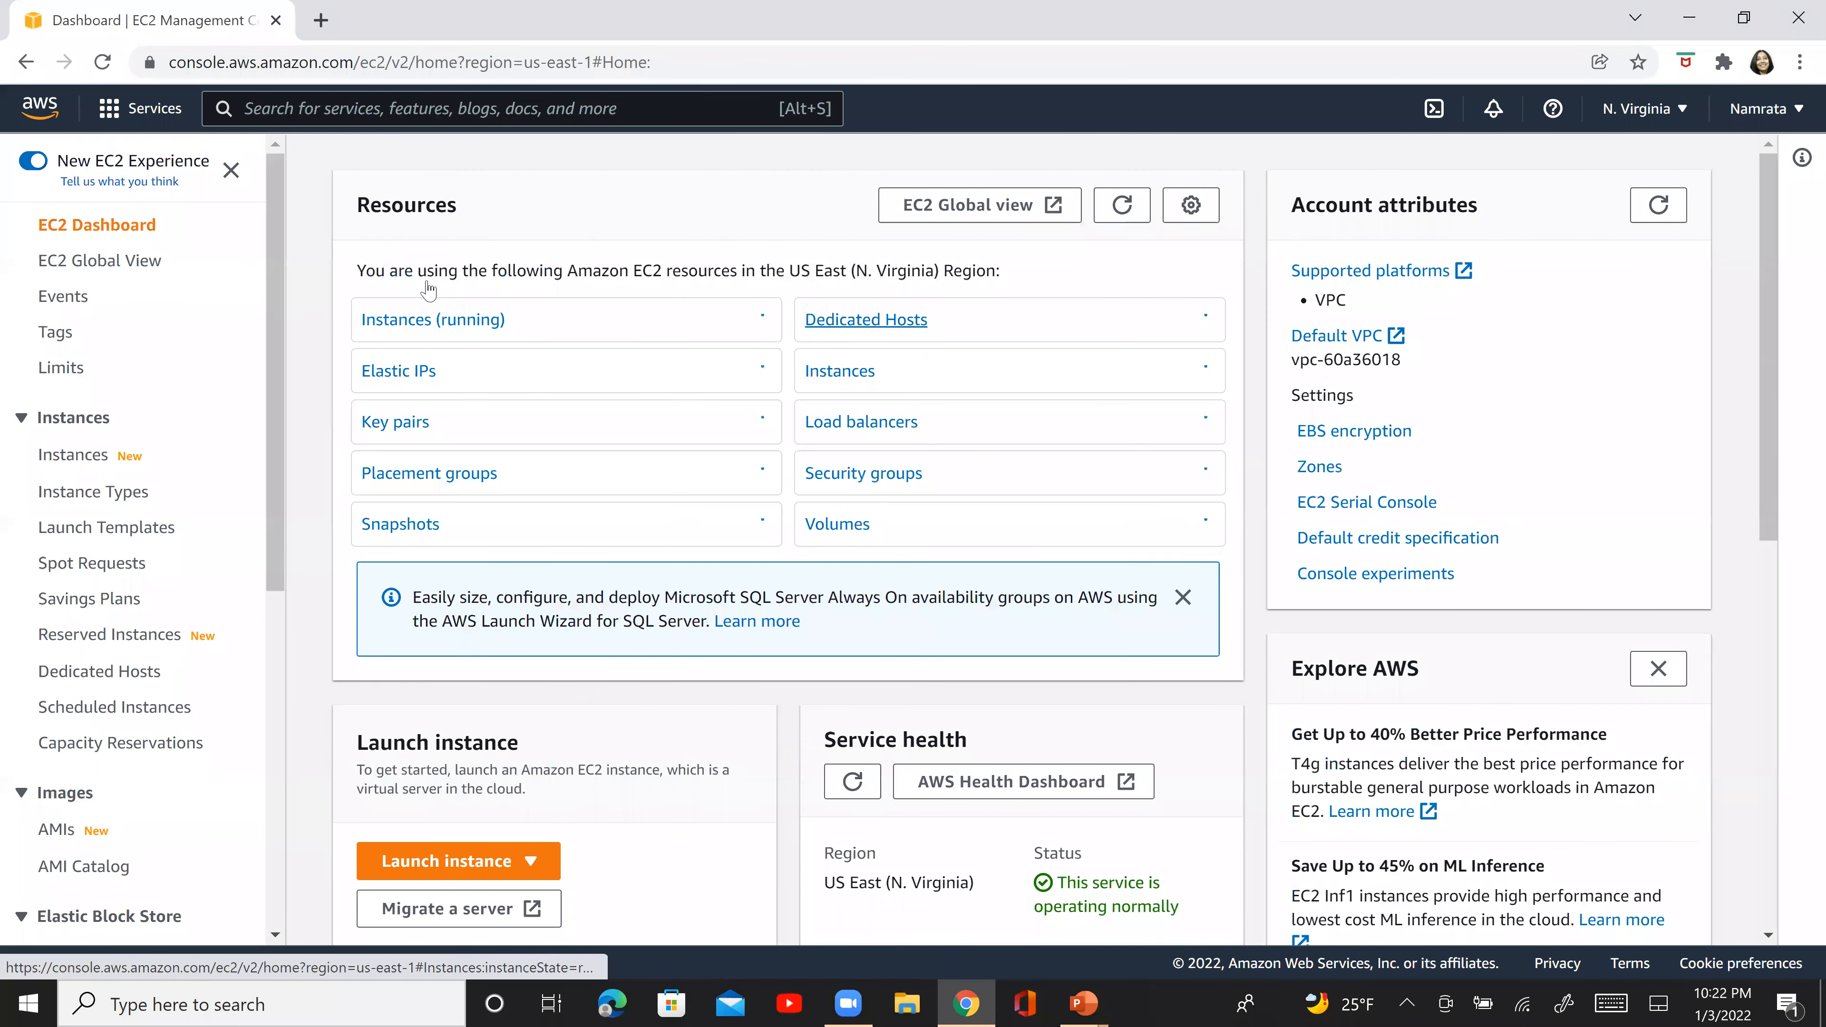
{"action": "left_click", "coordinate": [422, 325]}
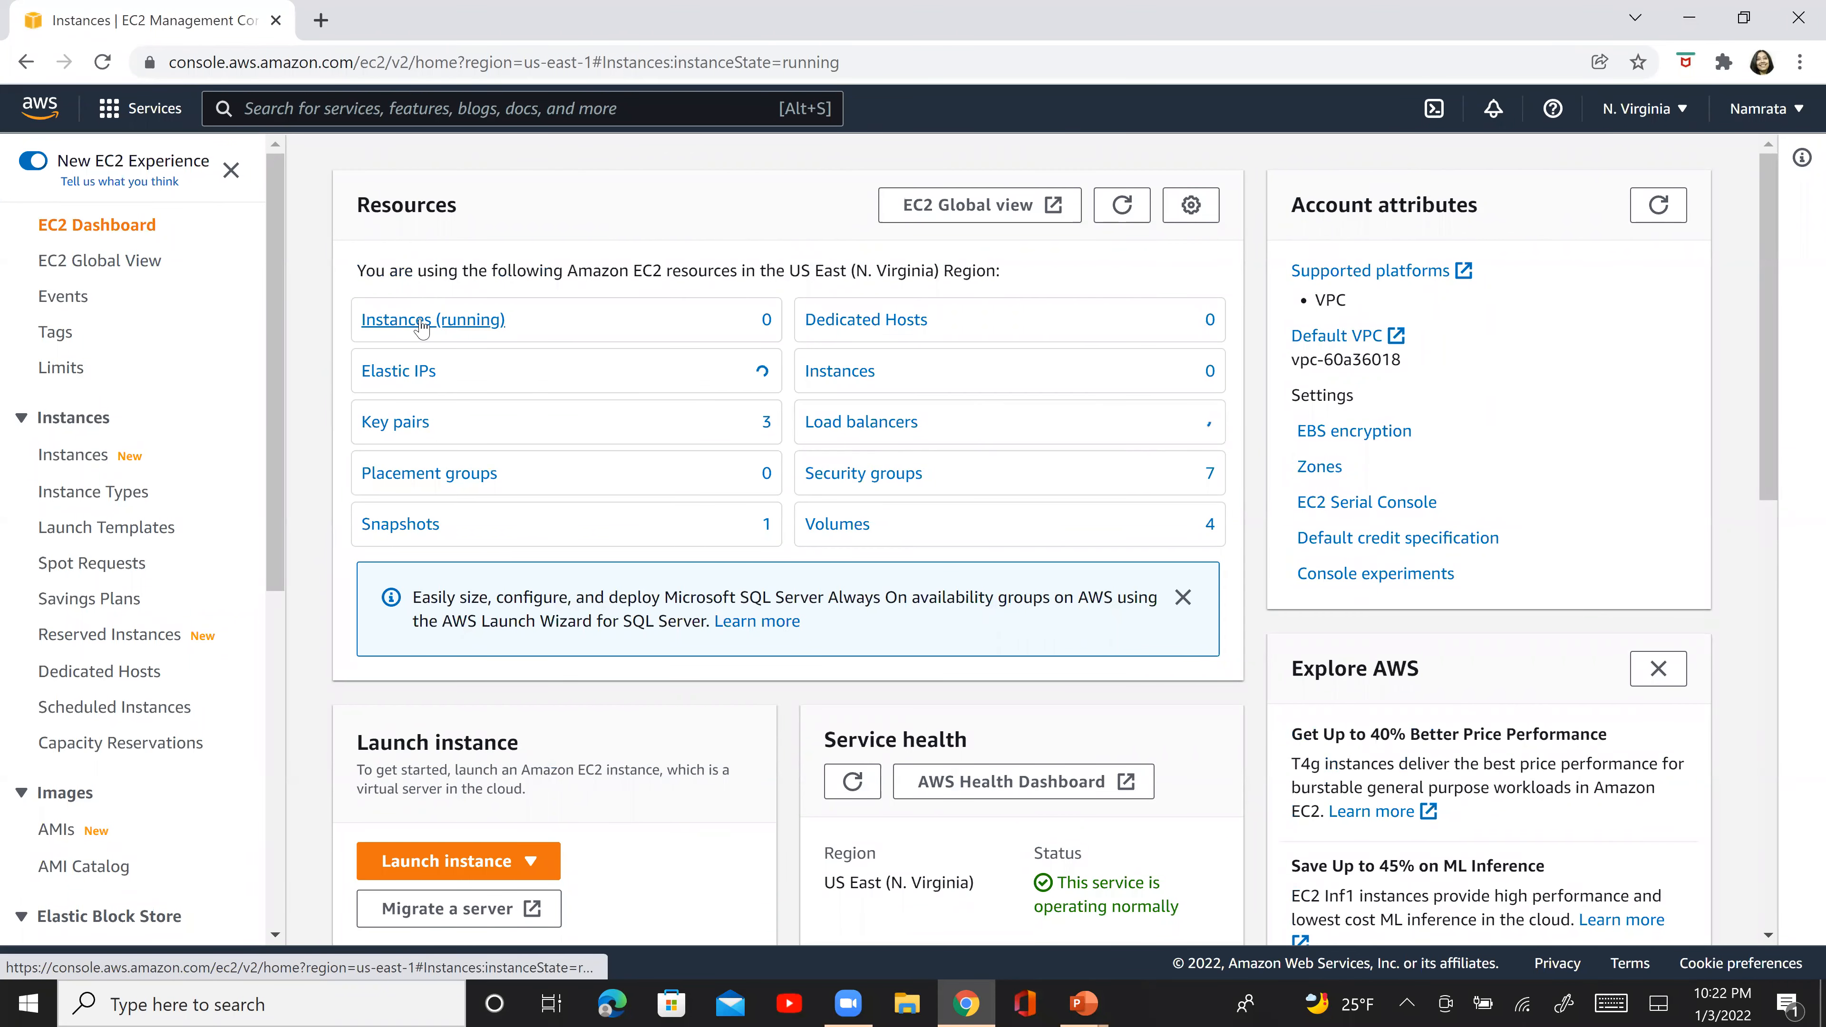
{"action": "left_click", "coordinate": [1597, 164]}
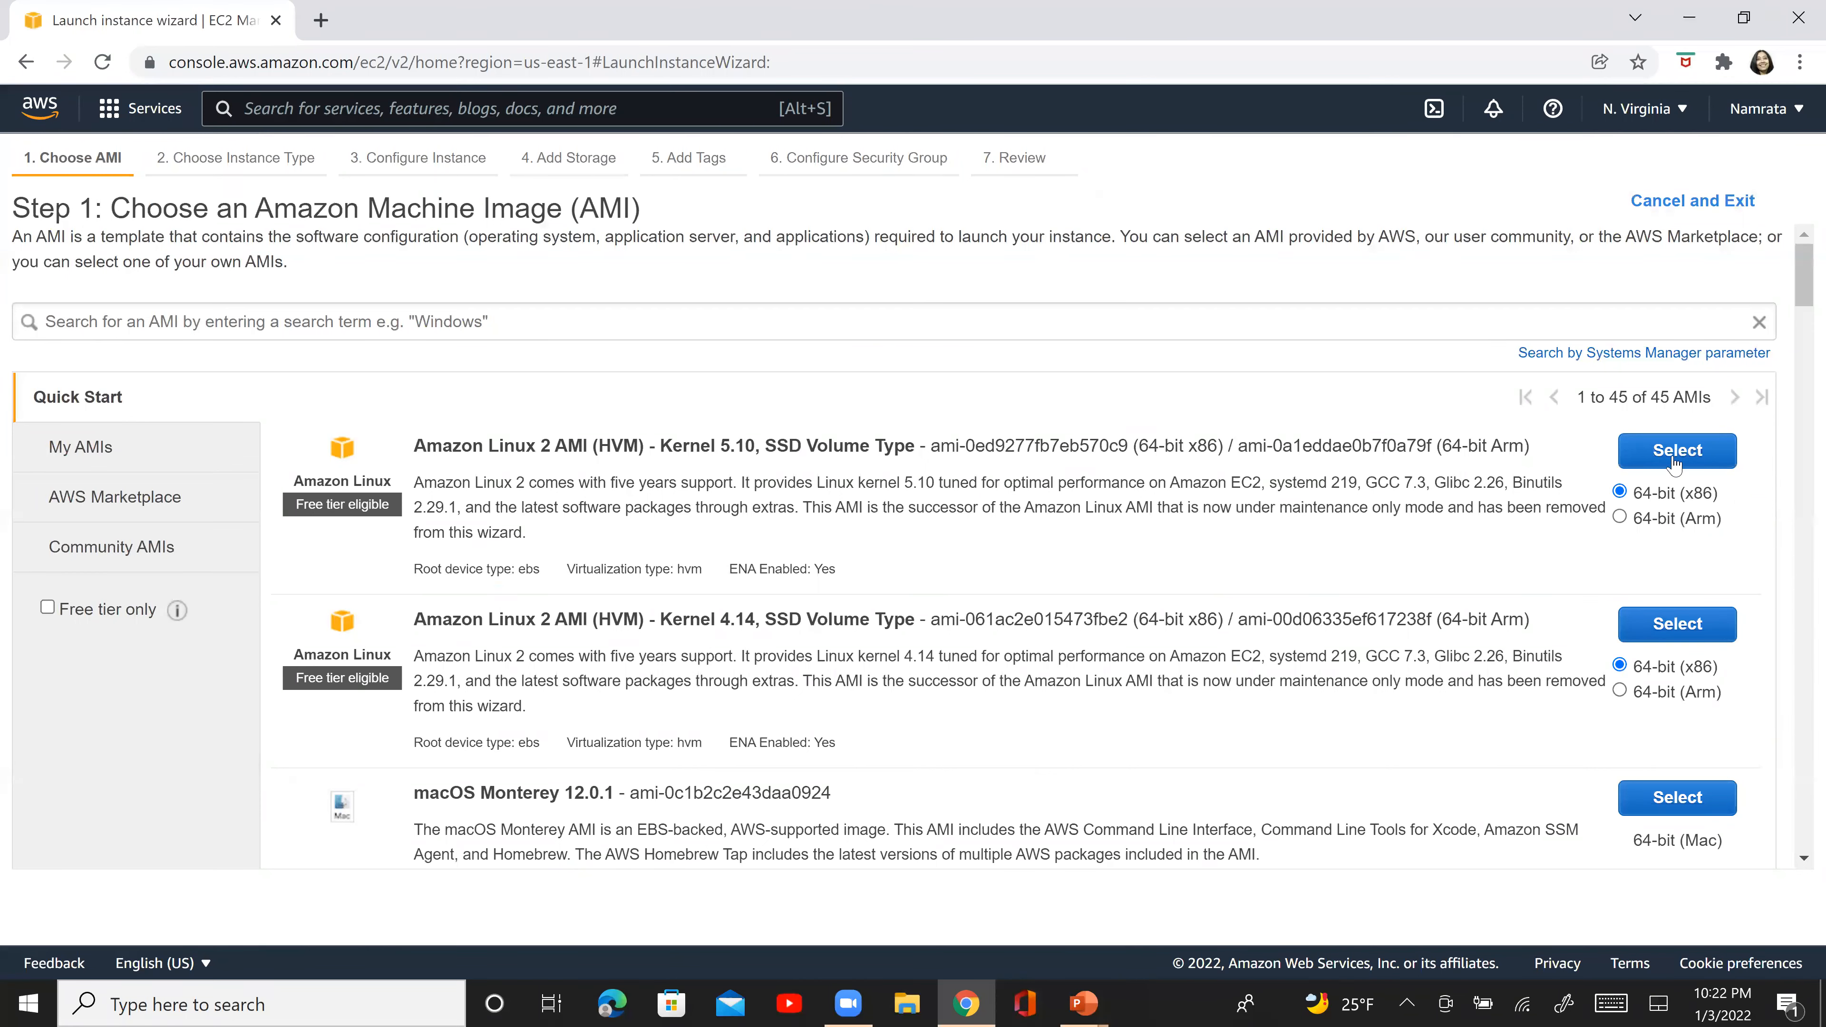
{"action": "left_click", "coordinate": [1674, 464]}
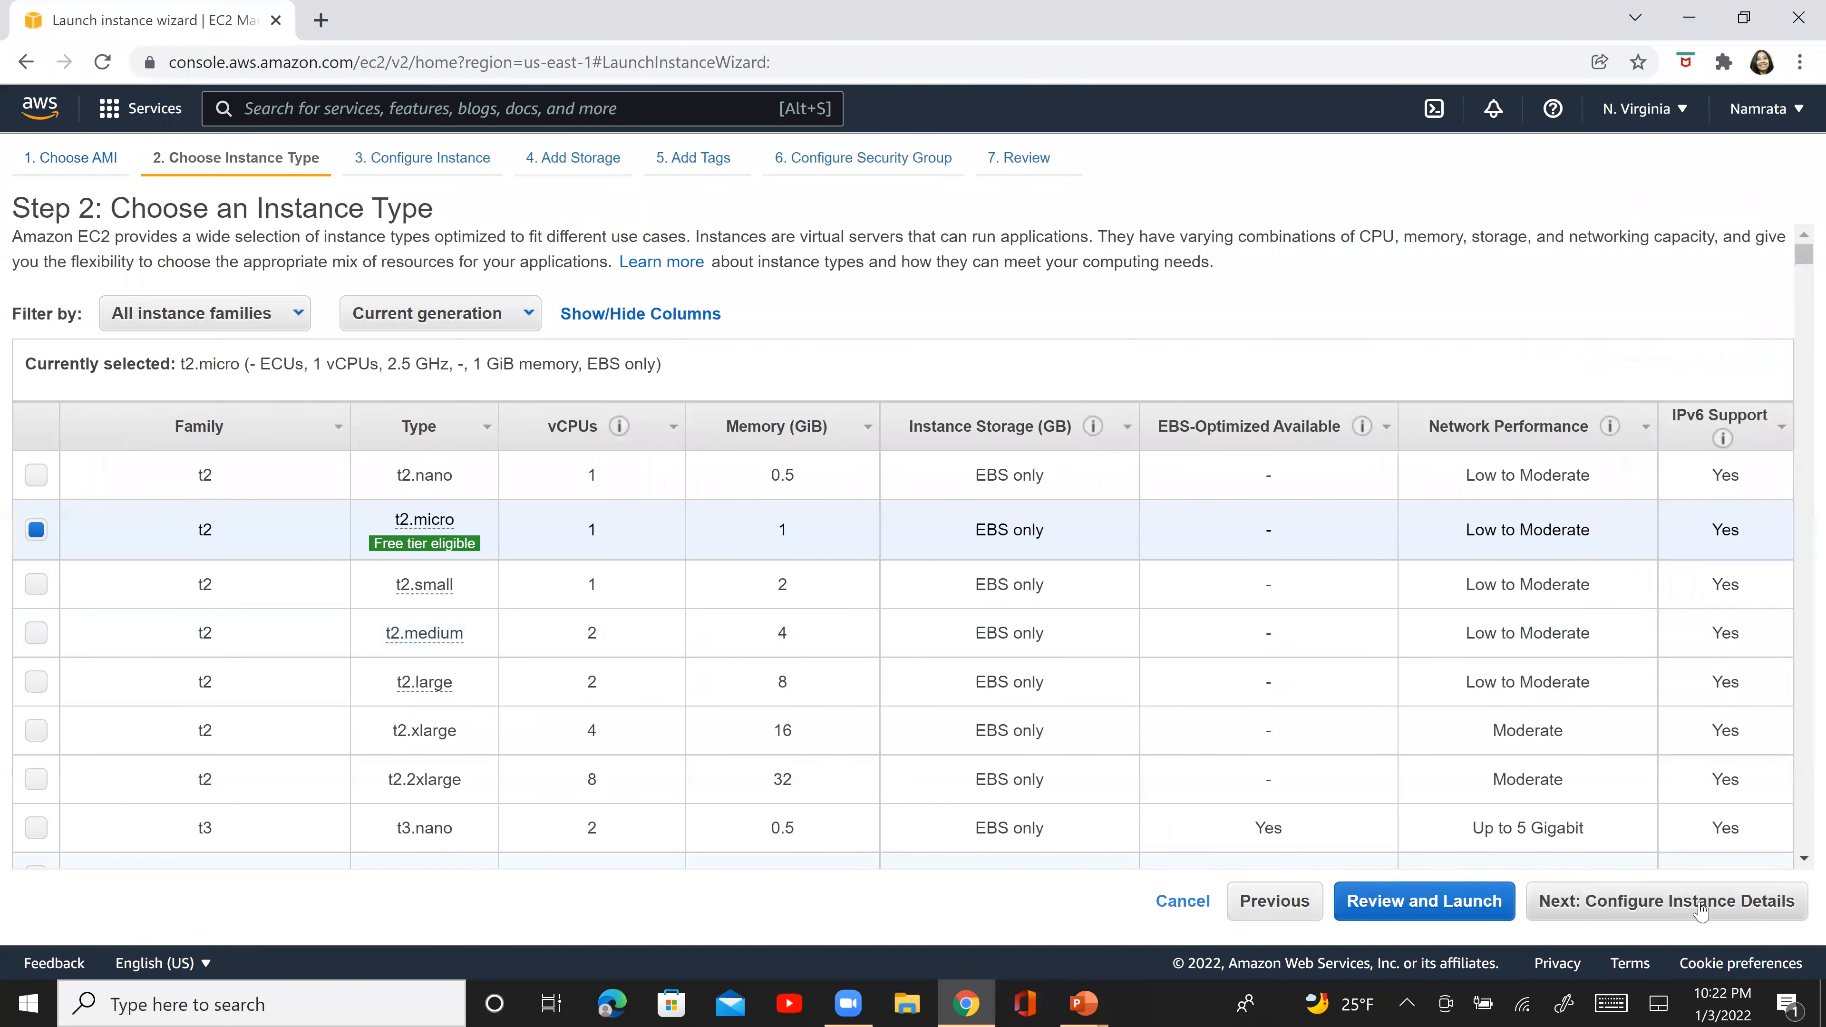
{"action": "left_click", "coordinate": [1700, 914]}
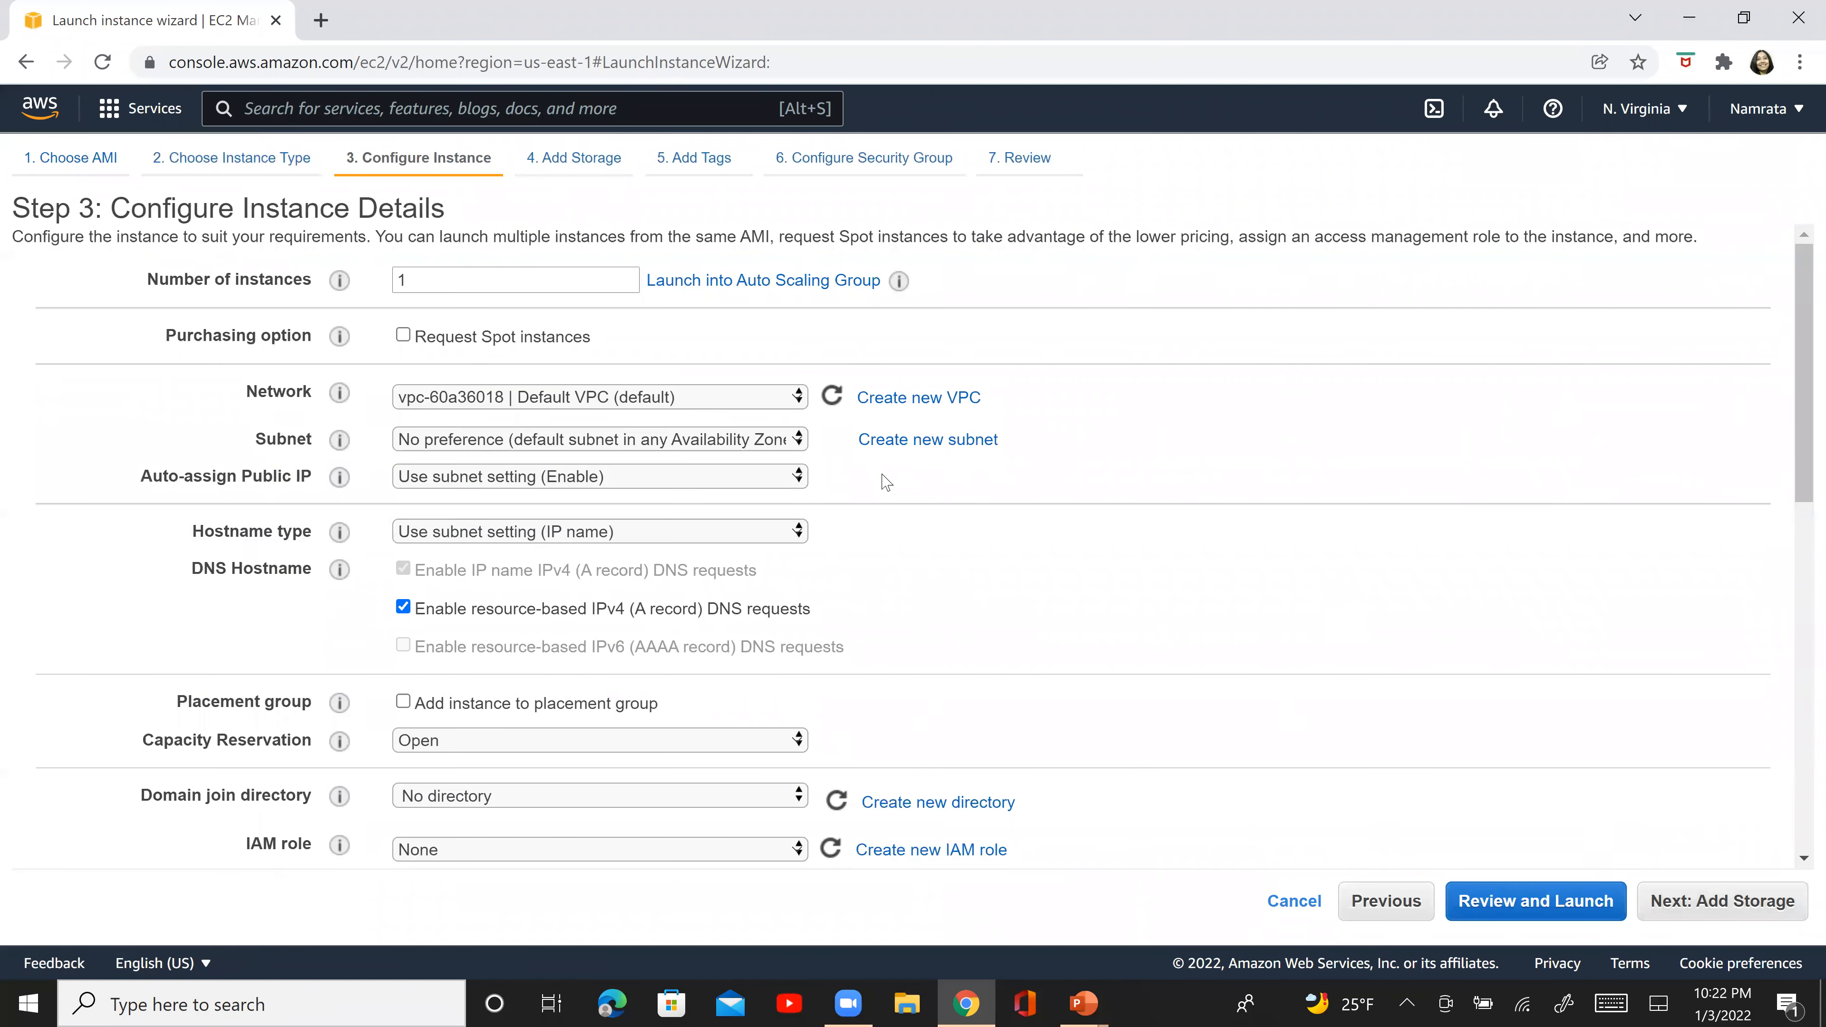
- Place the instance in the NV-VPC1 network and enable auto-assignment of a public IP
{"action": "left_click", "coordinate": [730, 397]}
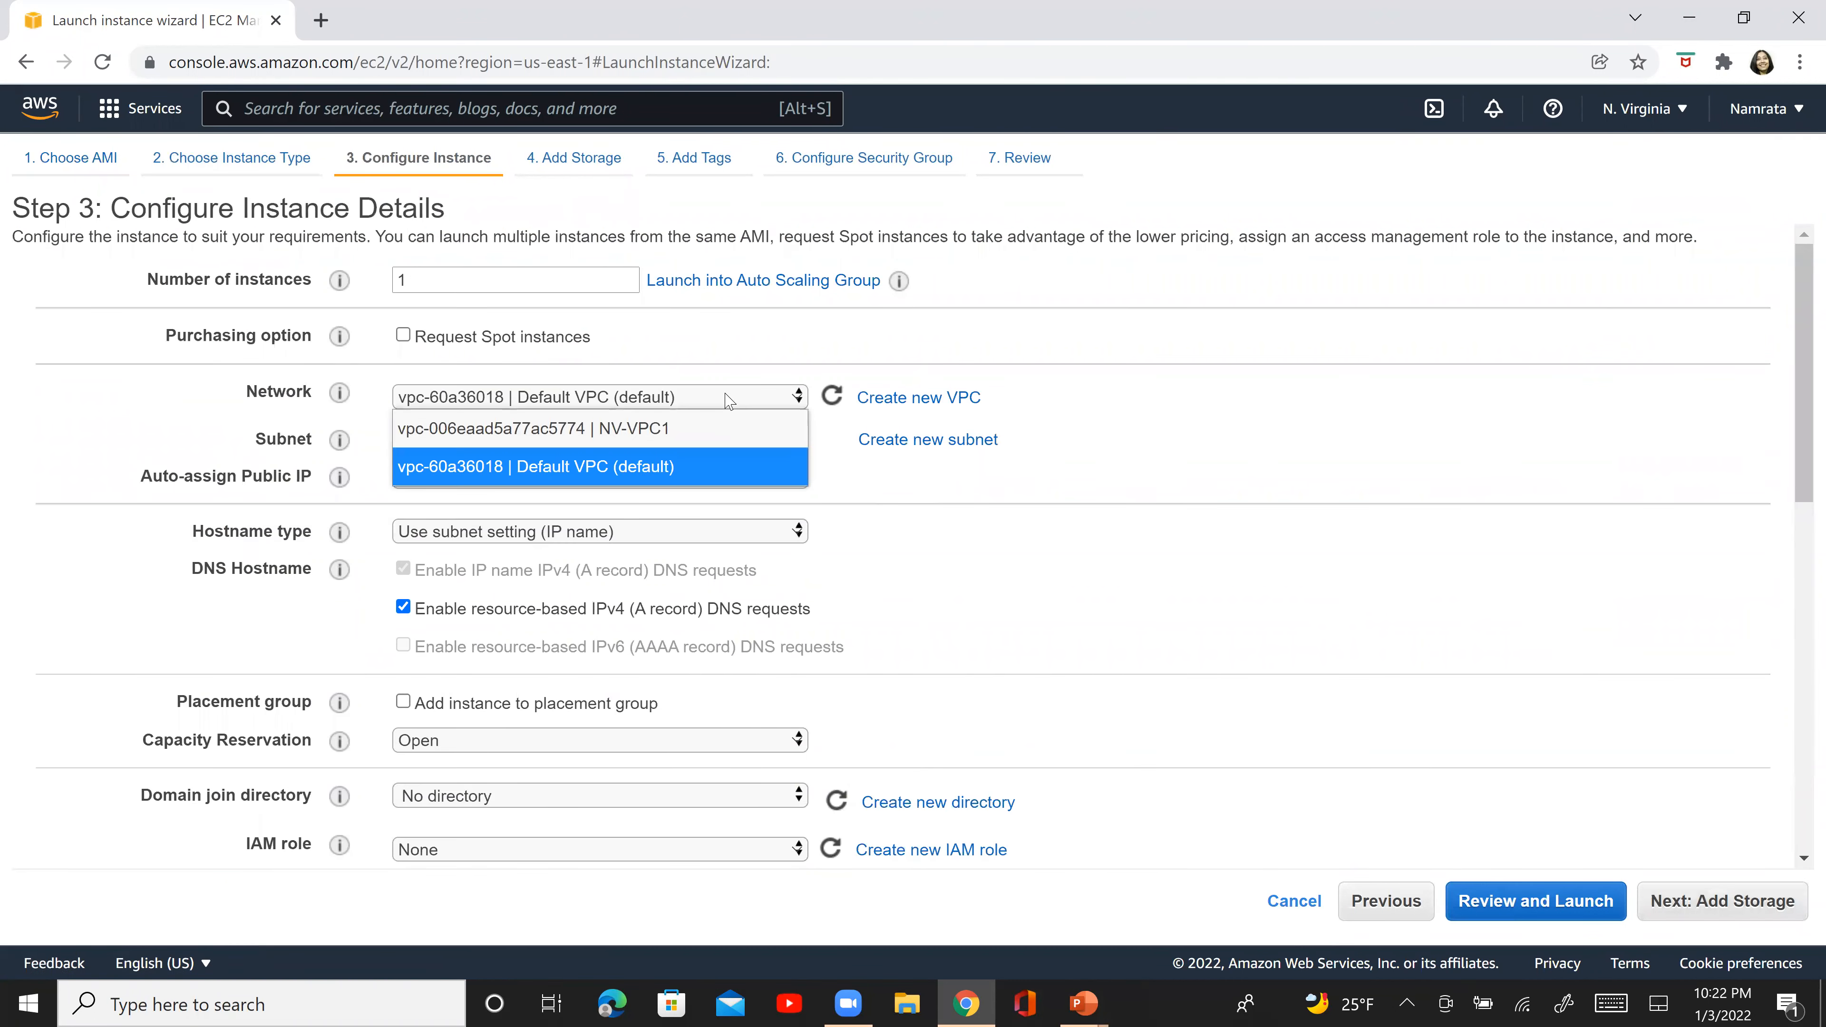
{"action": "left_click", "coordinate": [686, 417]}
{"action": "left_click", "coordinate": [609, 508]}
{"action": "left_click", "coordinate": [559, 561]}
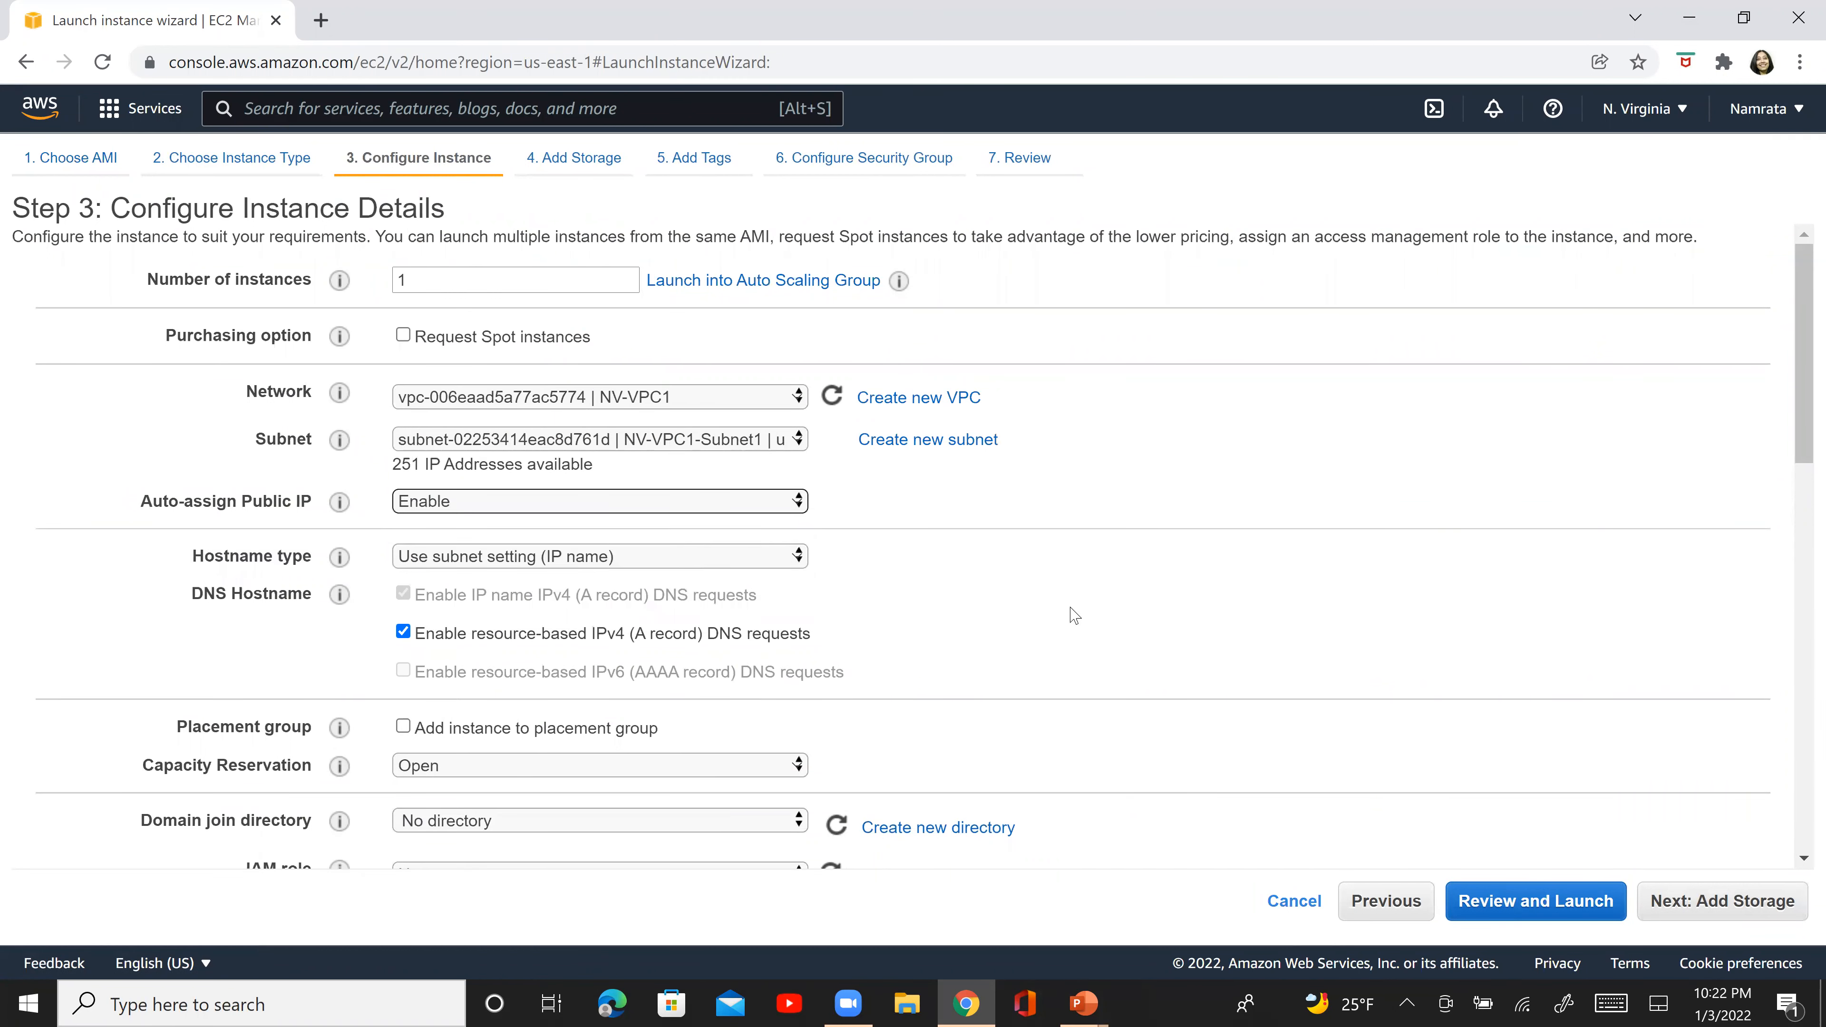
- Keep the default storage and no tags, and assign the existing security group NV-VPC1-EC2-SG to the instance
{"action": "left_click", "coordinate": [1714, 904]}
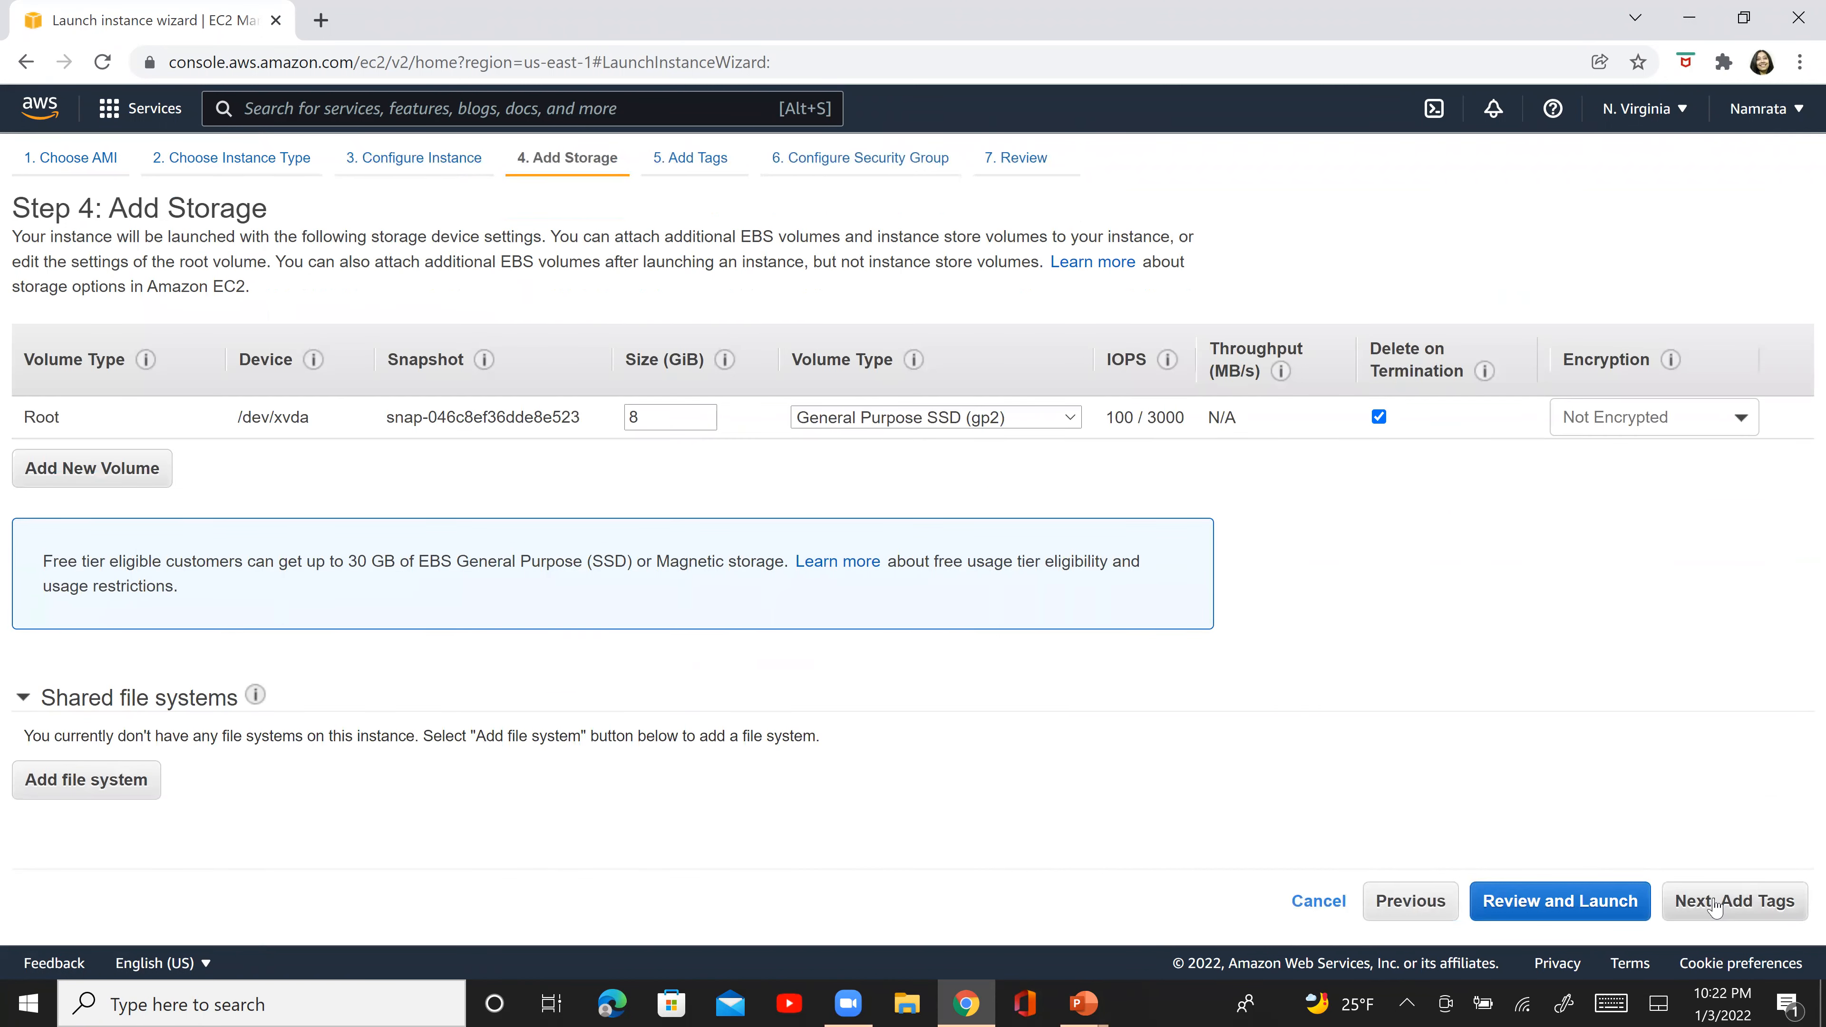
{"action": "left_click", "coordinate": [1715, 905]}
{"action": "left_click", "coordinate": [1715, 906]}
{"action": "left_click", "coordinate": [581, 335]}
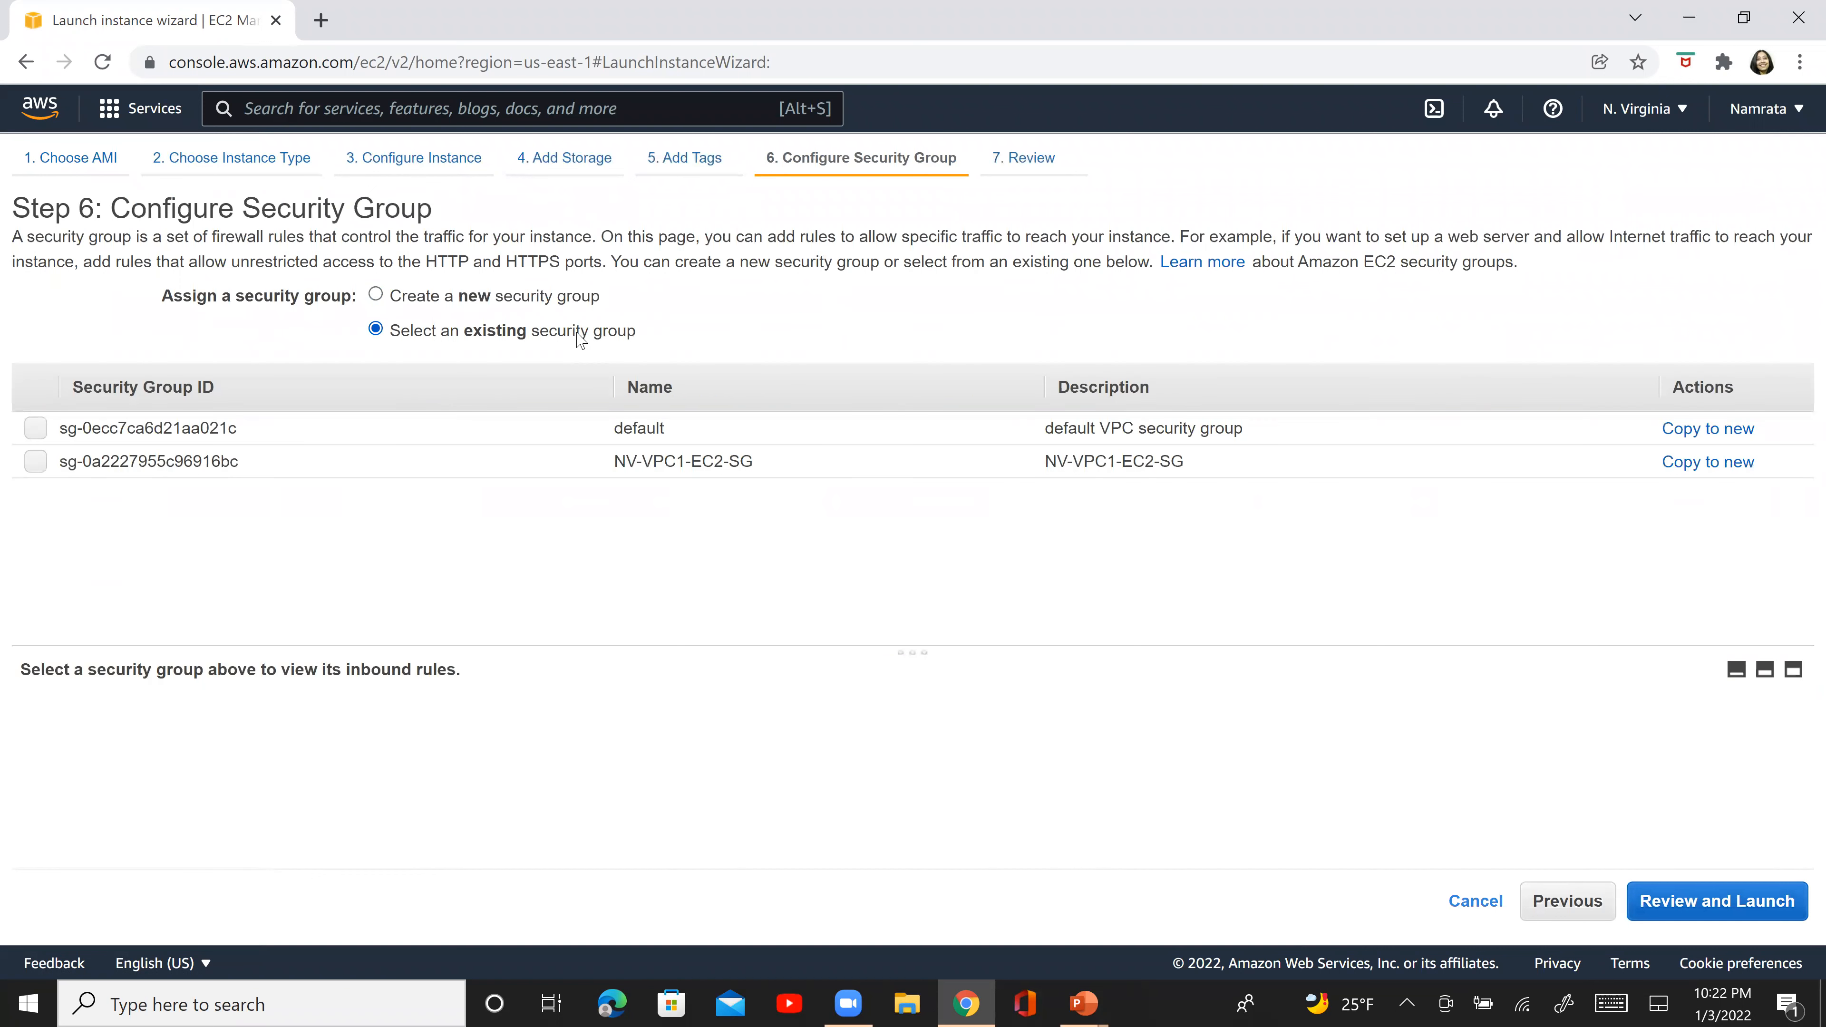
{"action": "left_click", "coordinate": [552, 463]}
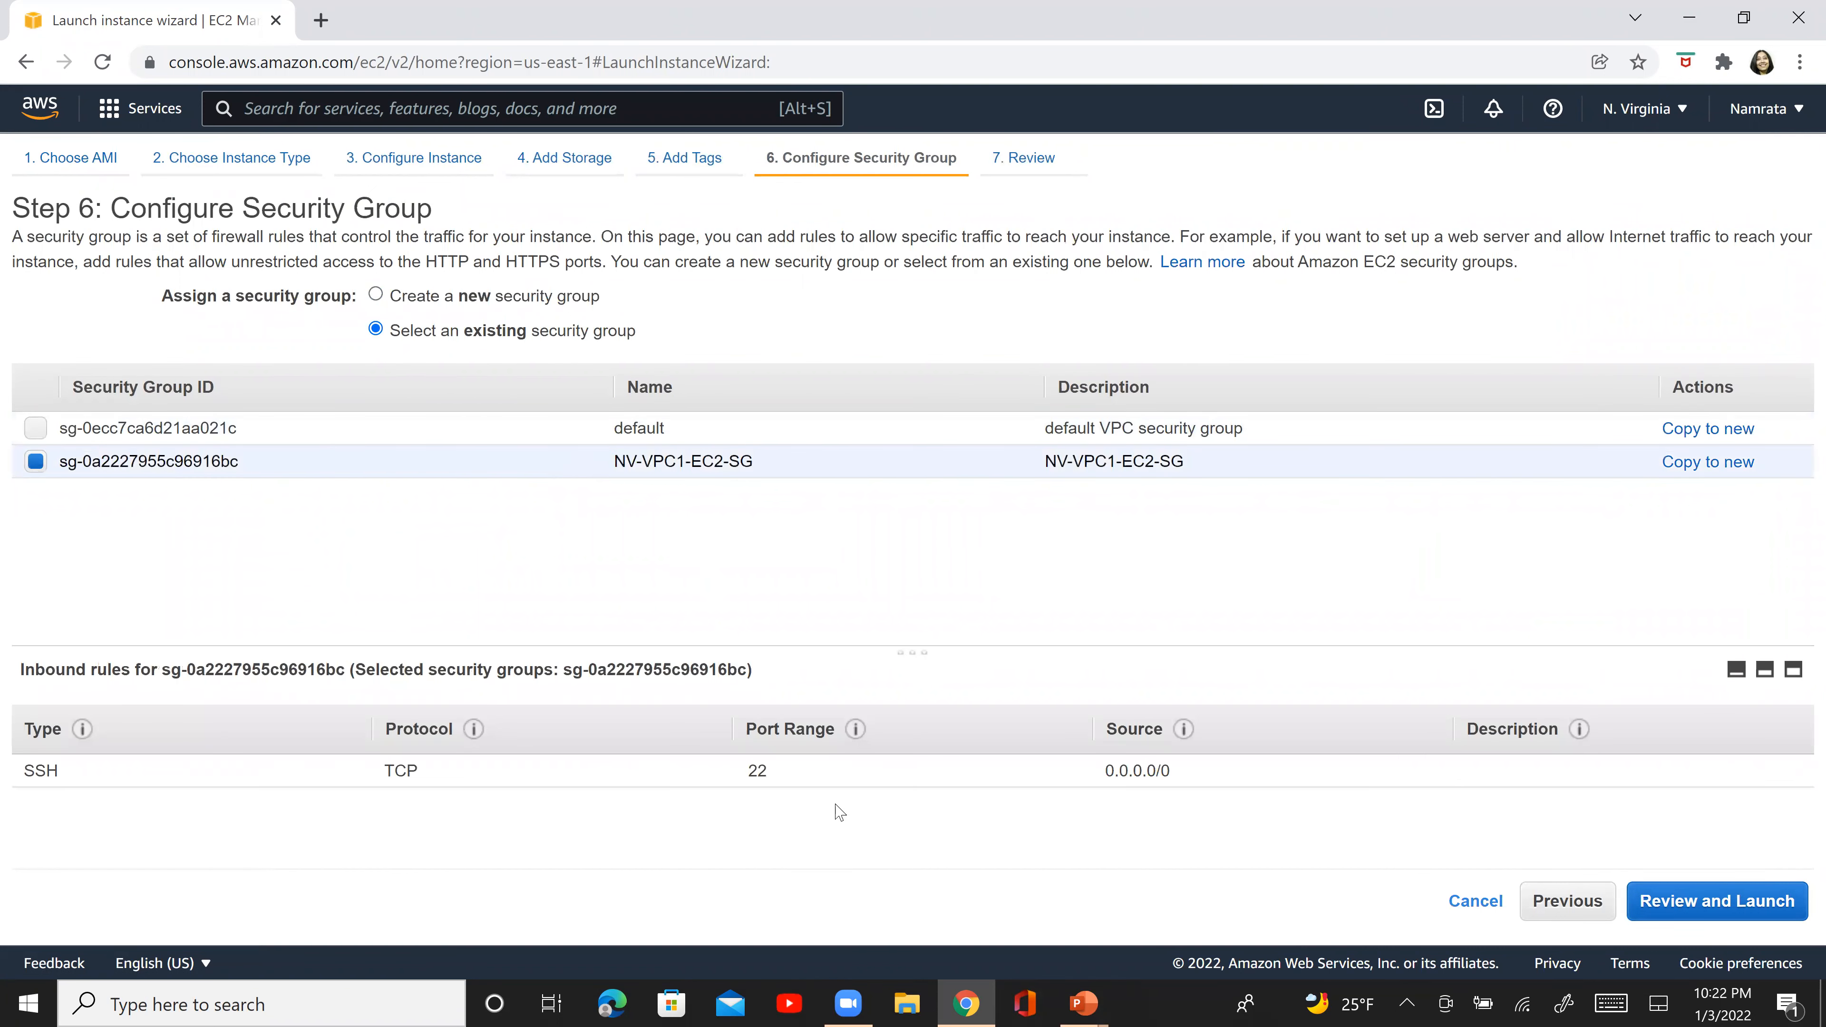
- Launch the instance with the existing AWSKeyPair key pair, acknowledging access to its private key file
{"action": "left_click", "coordinate": [1745, 910]}
{"action": "left_click", "coordinate": [1745, 909]}
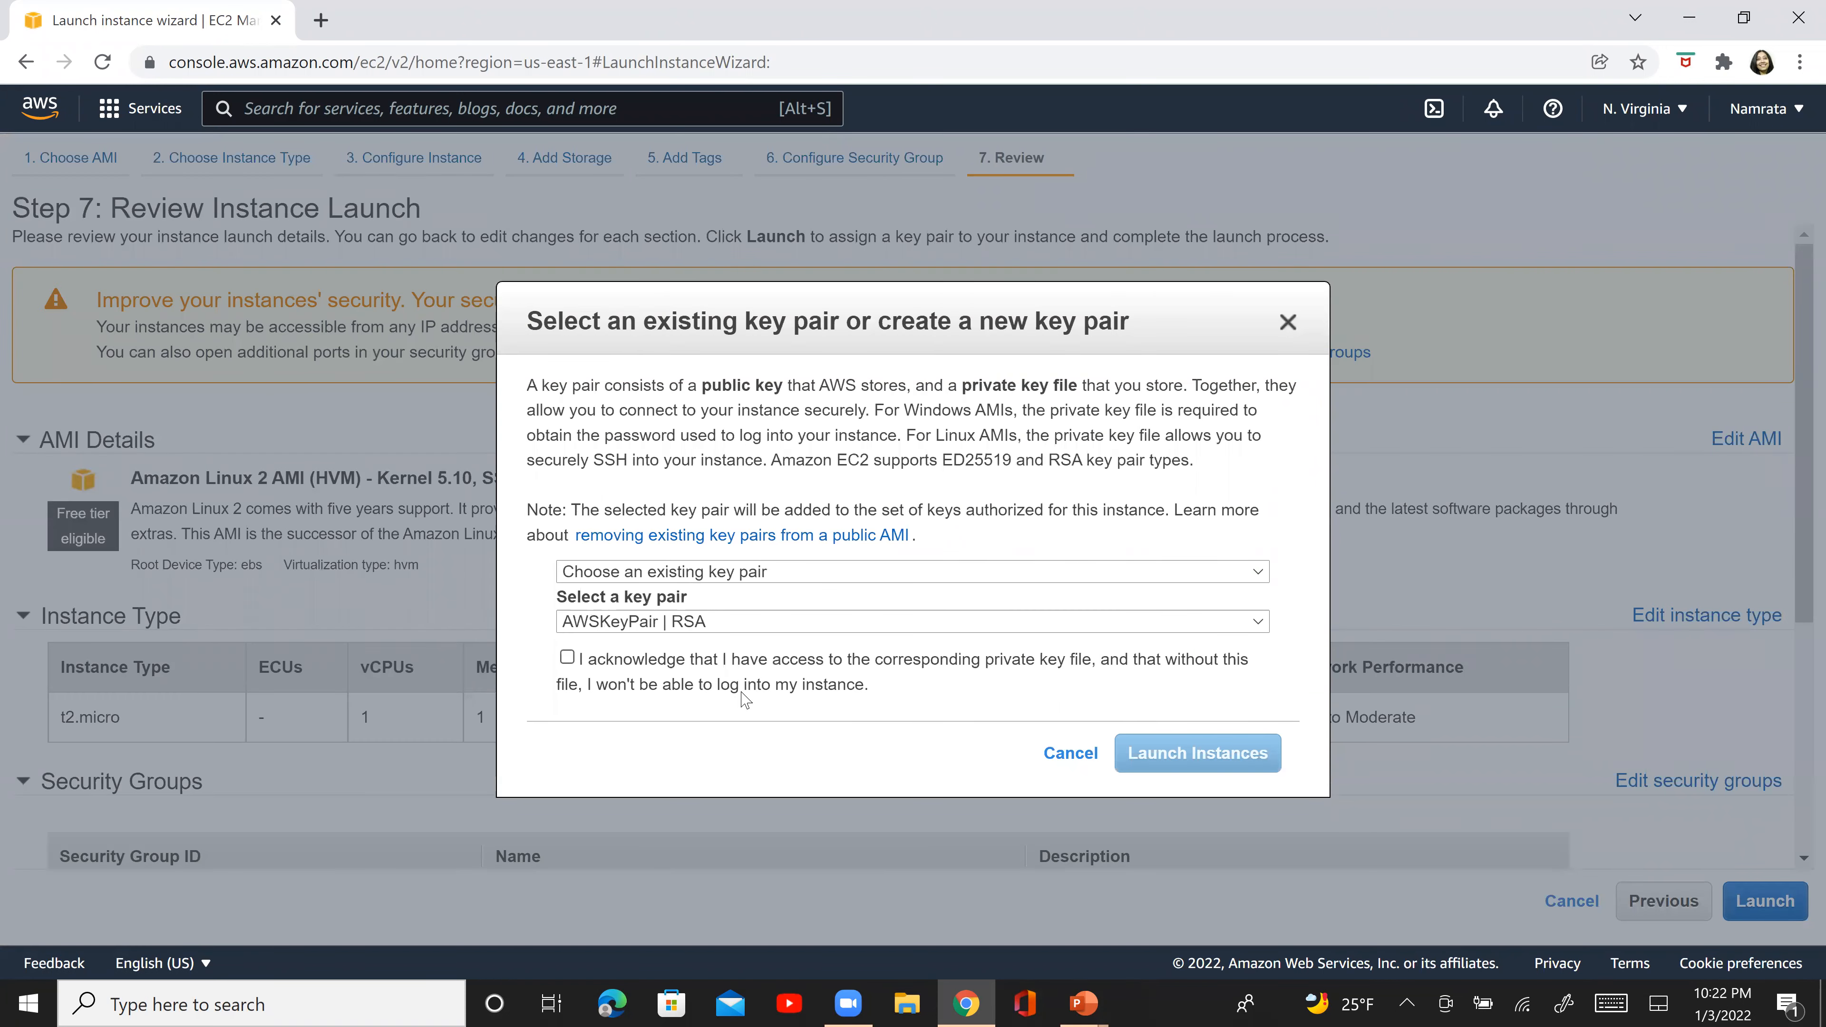
{"action": "left_click", "coordinate": [767, 661]}
{"action": "left_click", "coordinate": [1151, 761]}
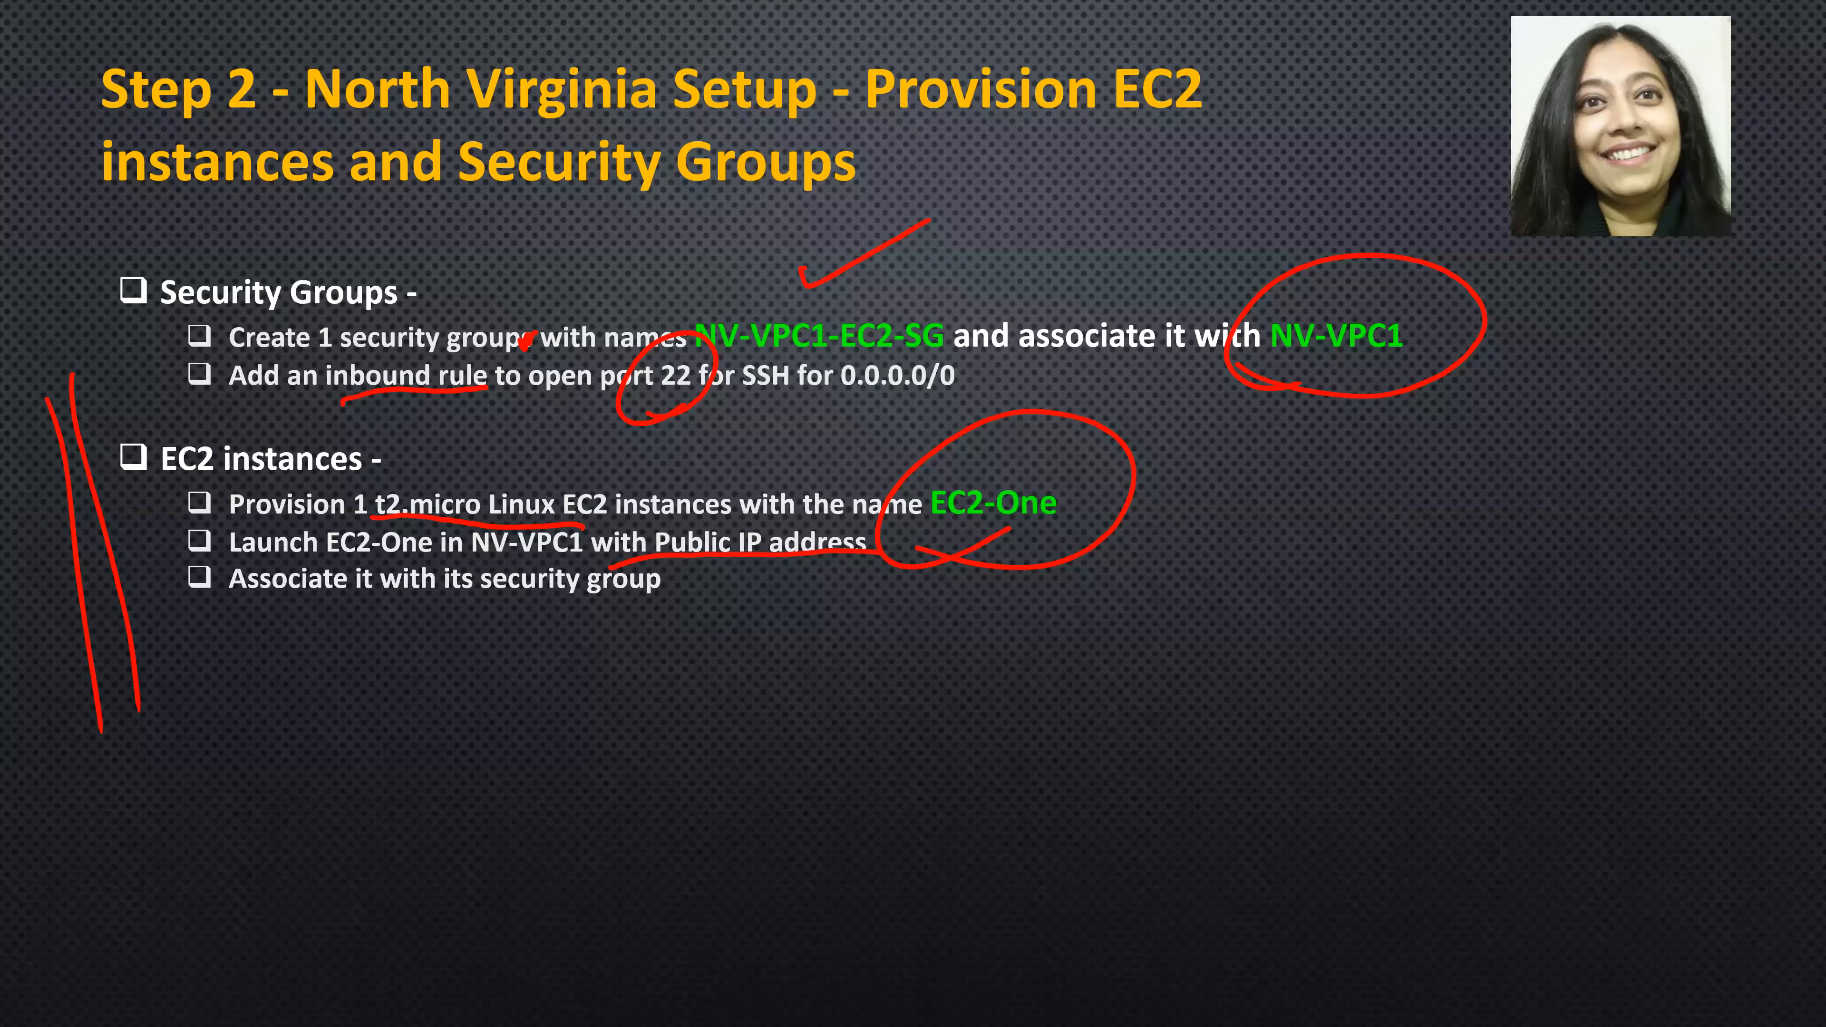
{"action": "left_click_drag", "start_coordinate": [1196, 586], "coordinate": [1424, 513]}
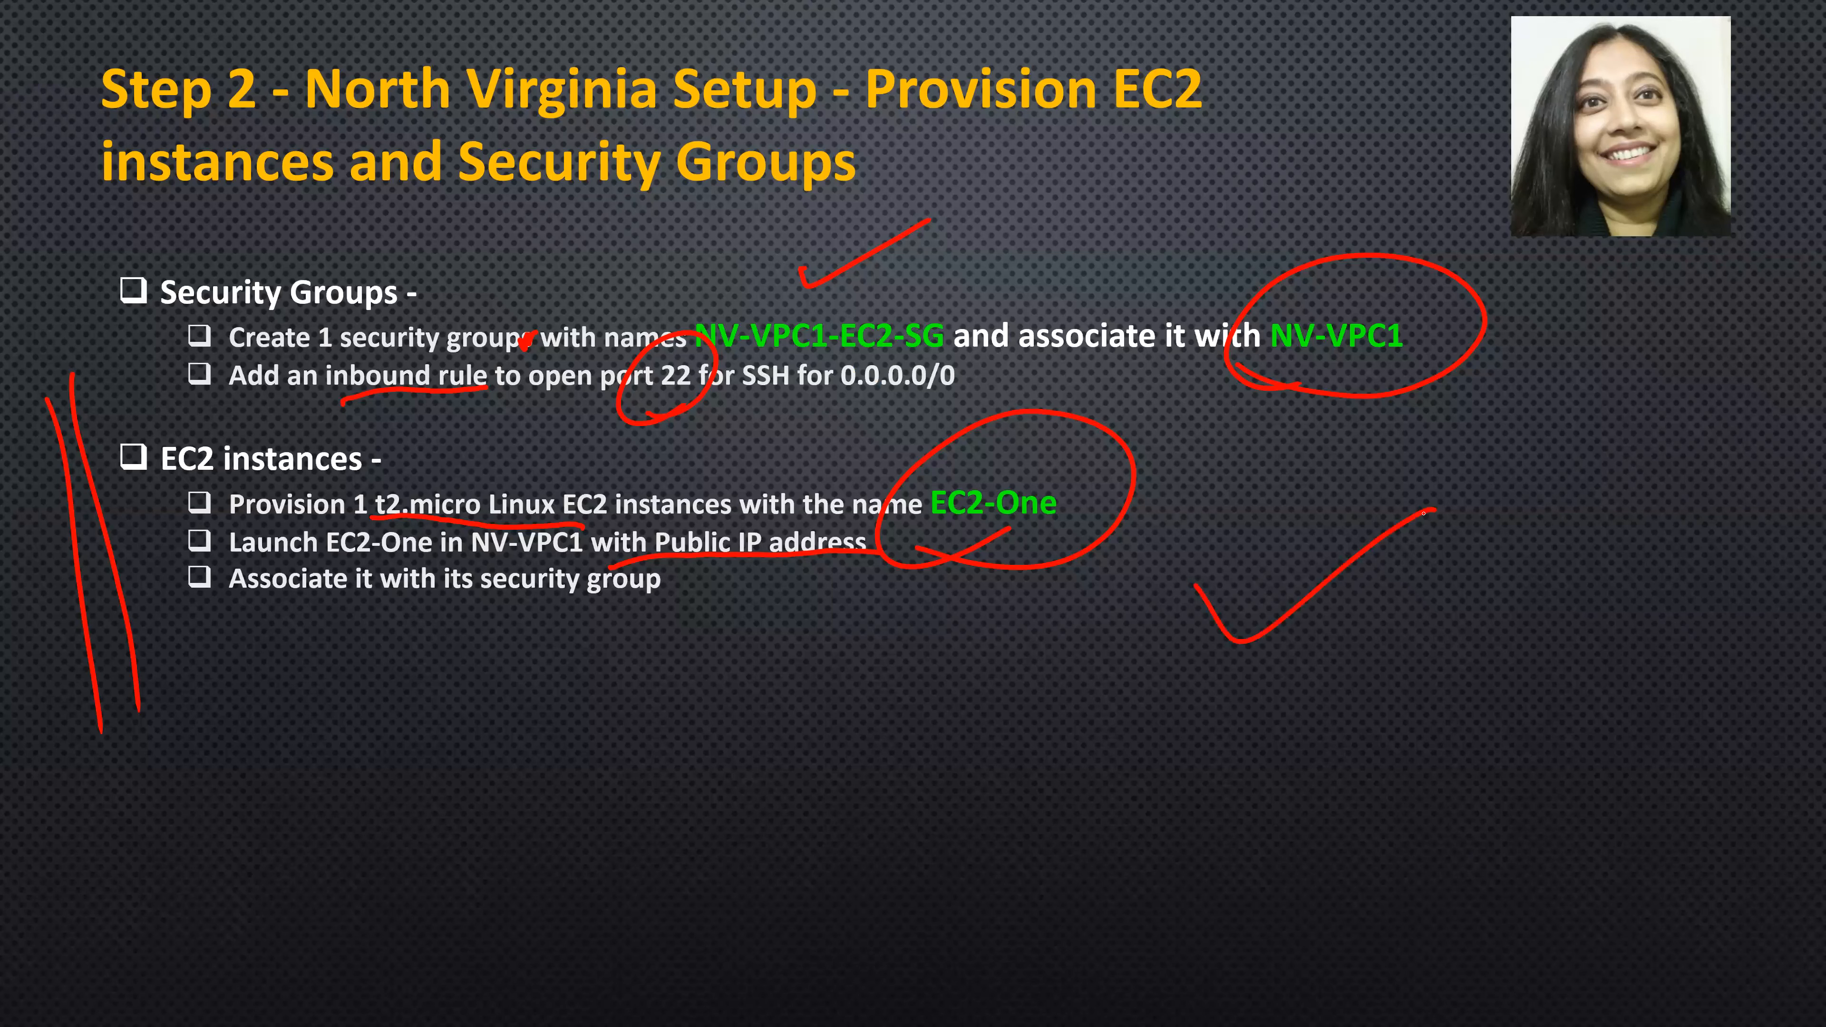
{"action": "key", "text": "Right"}
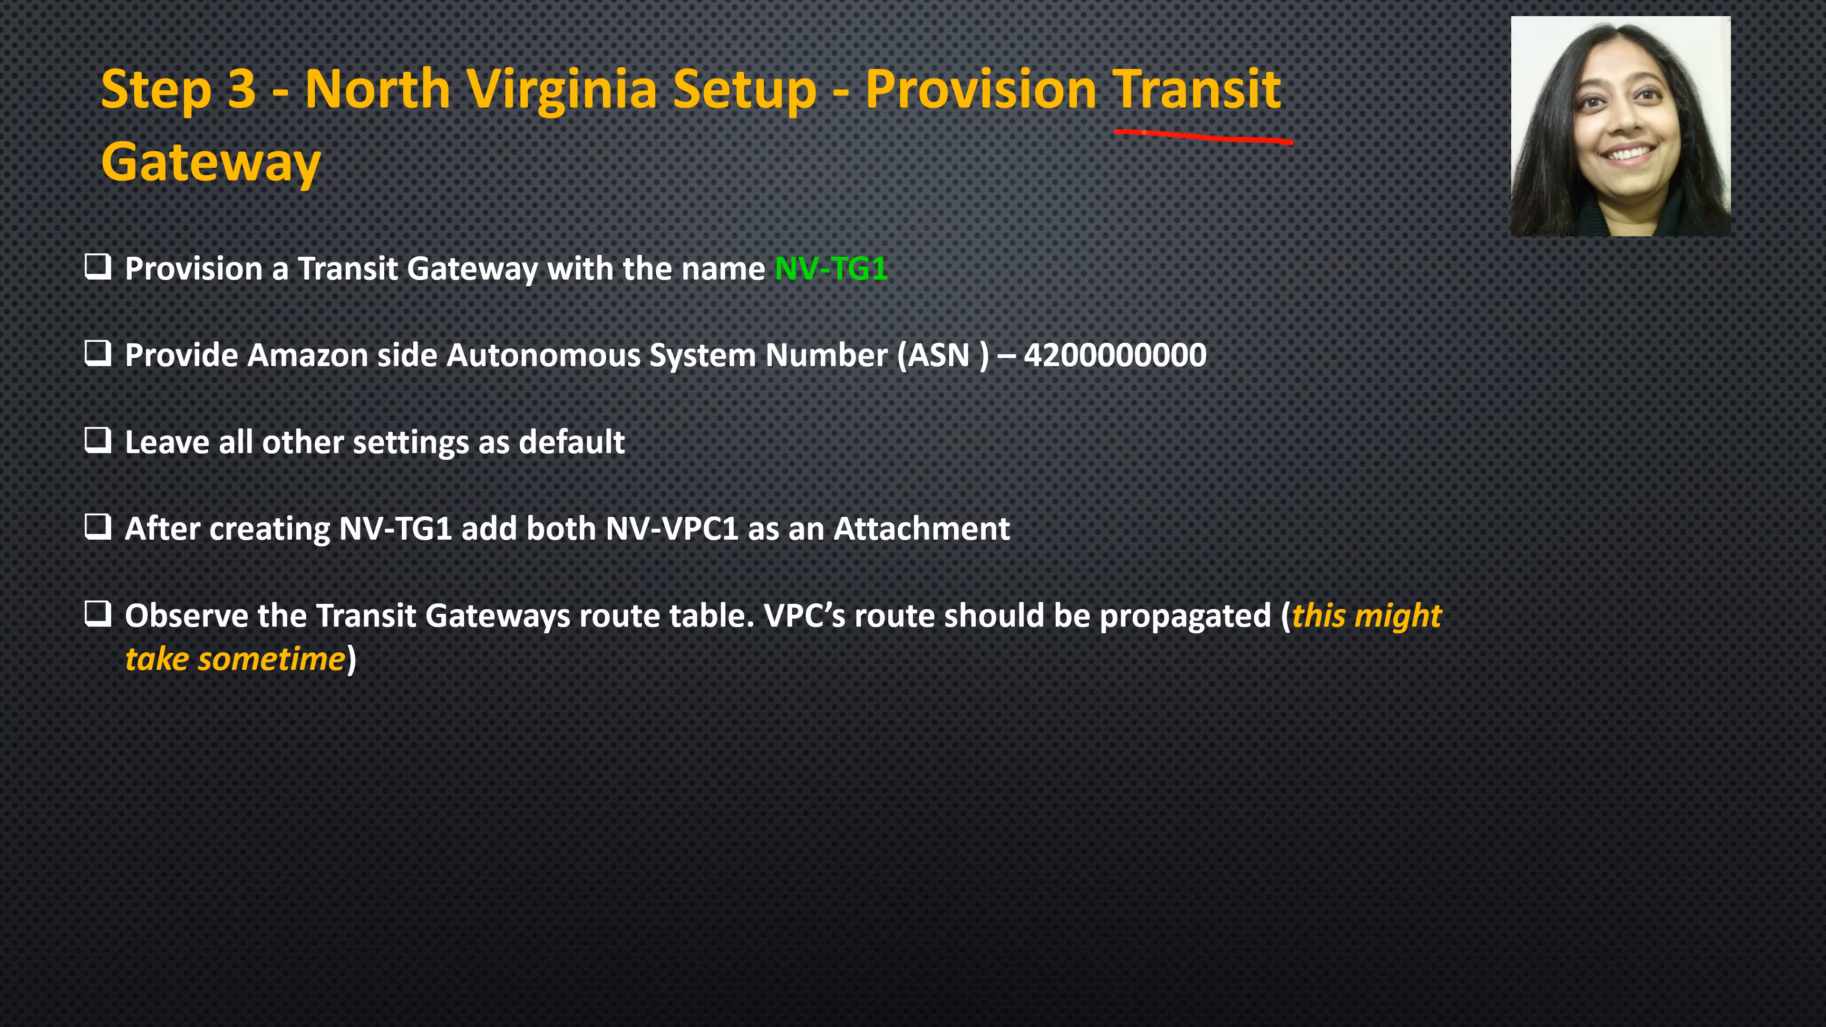
{"action": "left_click_drag", "start_coordinate": [103, 201], "coordinate": [294, 194]}
- Switch to the AWS console in the browser, search its services for VPC and open the VPC service
{"action": "key", "text": "alt+Tab"}
{"action": "left_click", "coordinate": [326, 111]}
{"action": "type", "text": "VPC"}
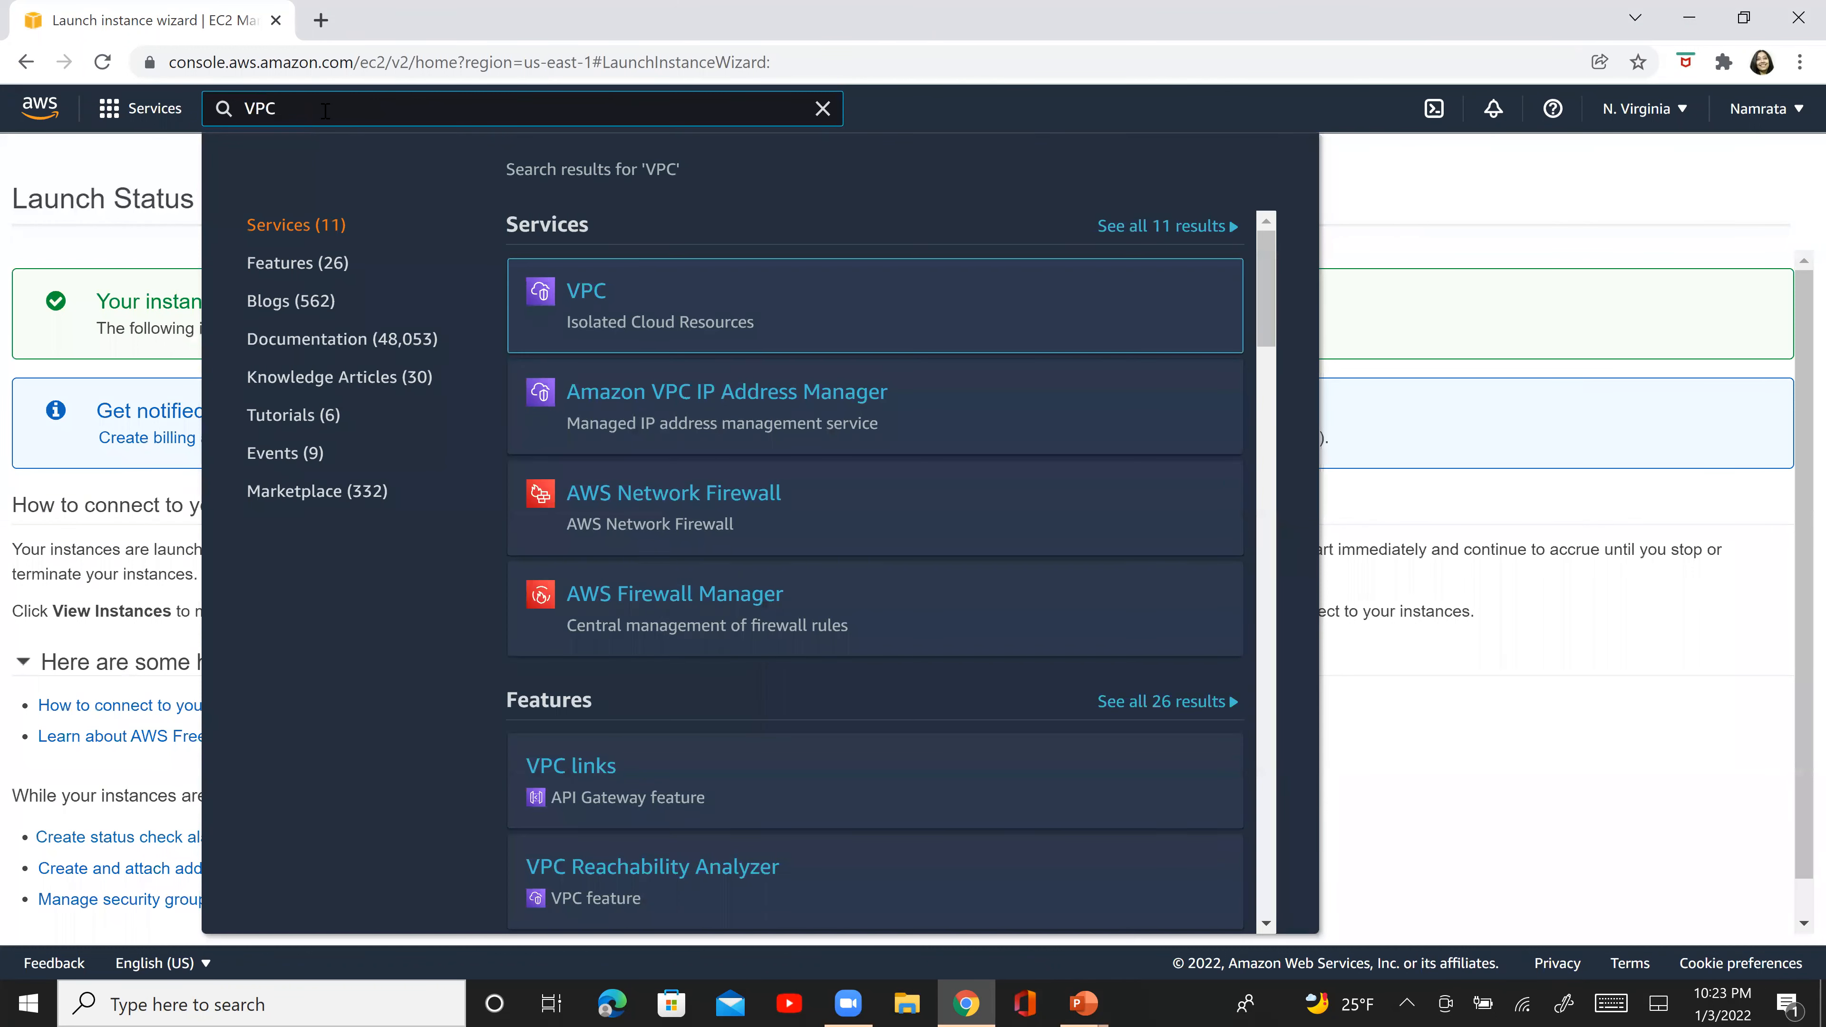
{"action": "left_click", "coordinate": [602, 306]}
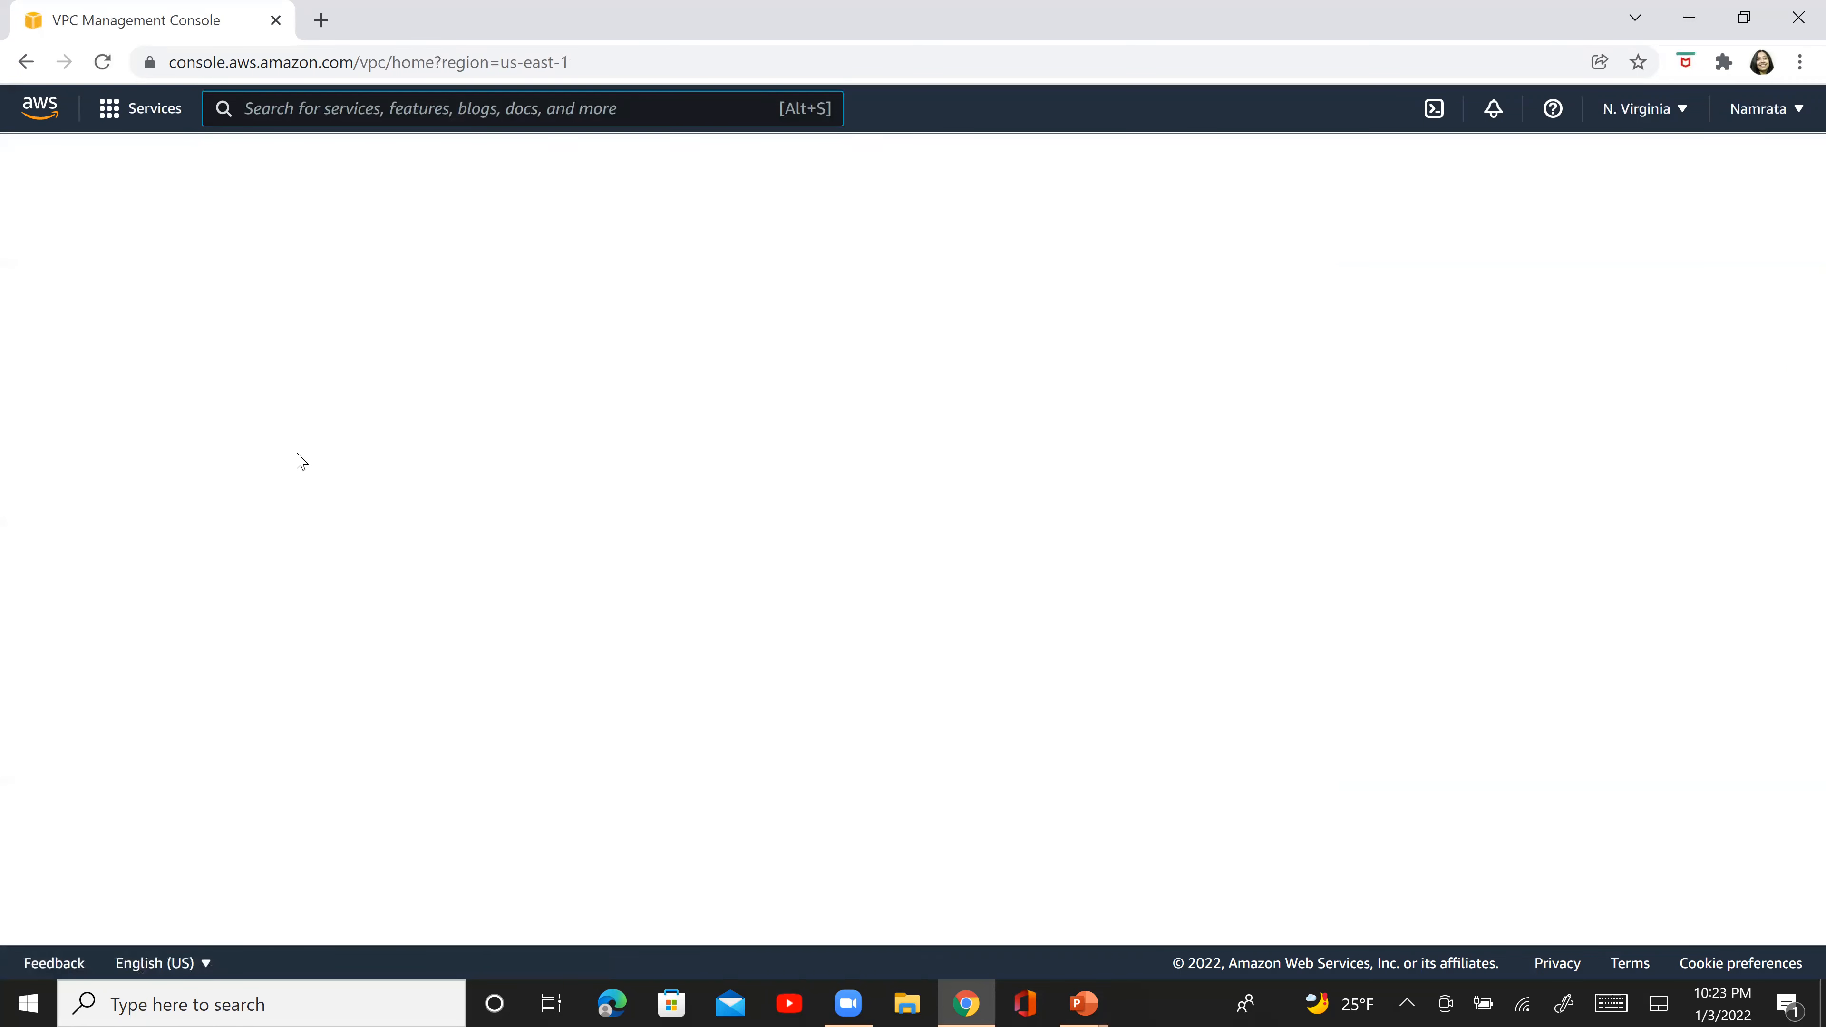
- Open the Transit Gateways page of the VPC service and start creating a new transit gateway
{"action": "left_click", "coordinate": [242, 620]}
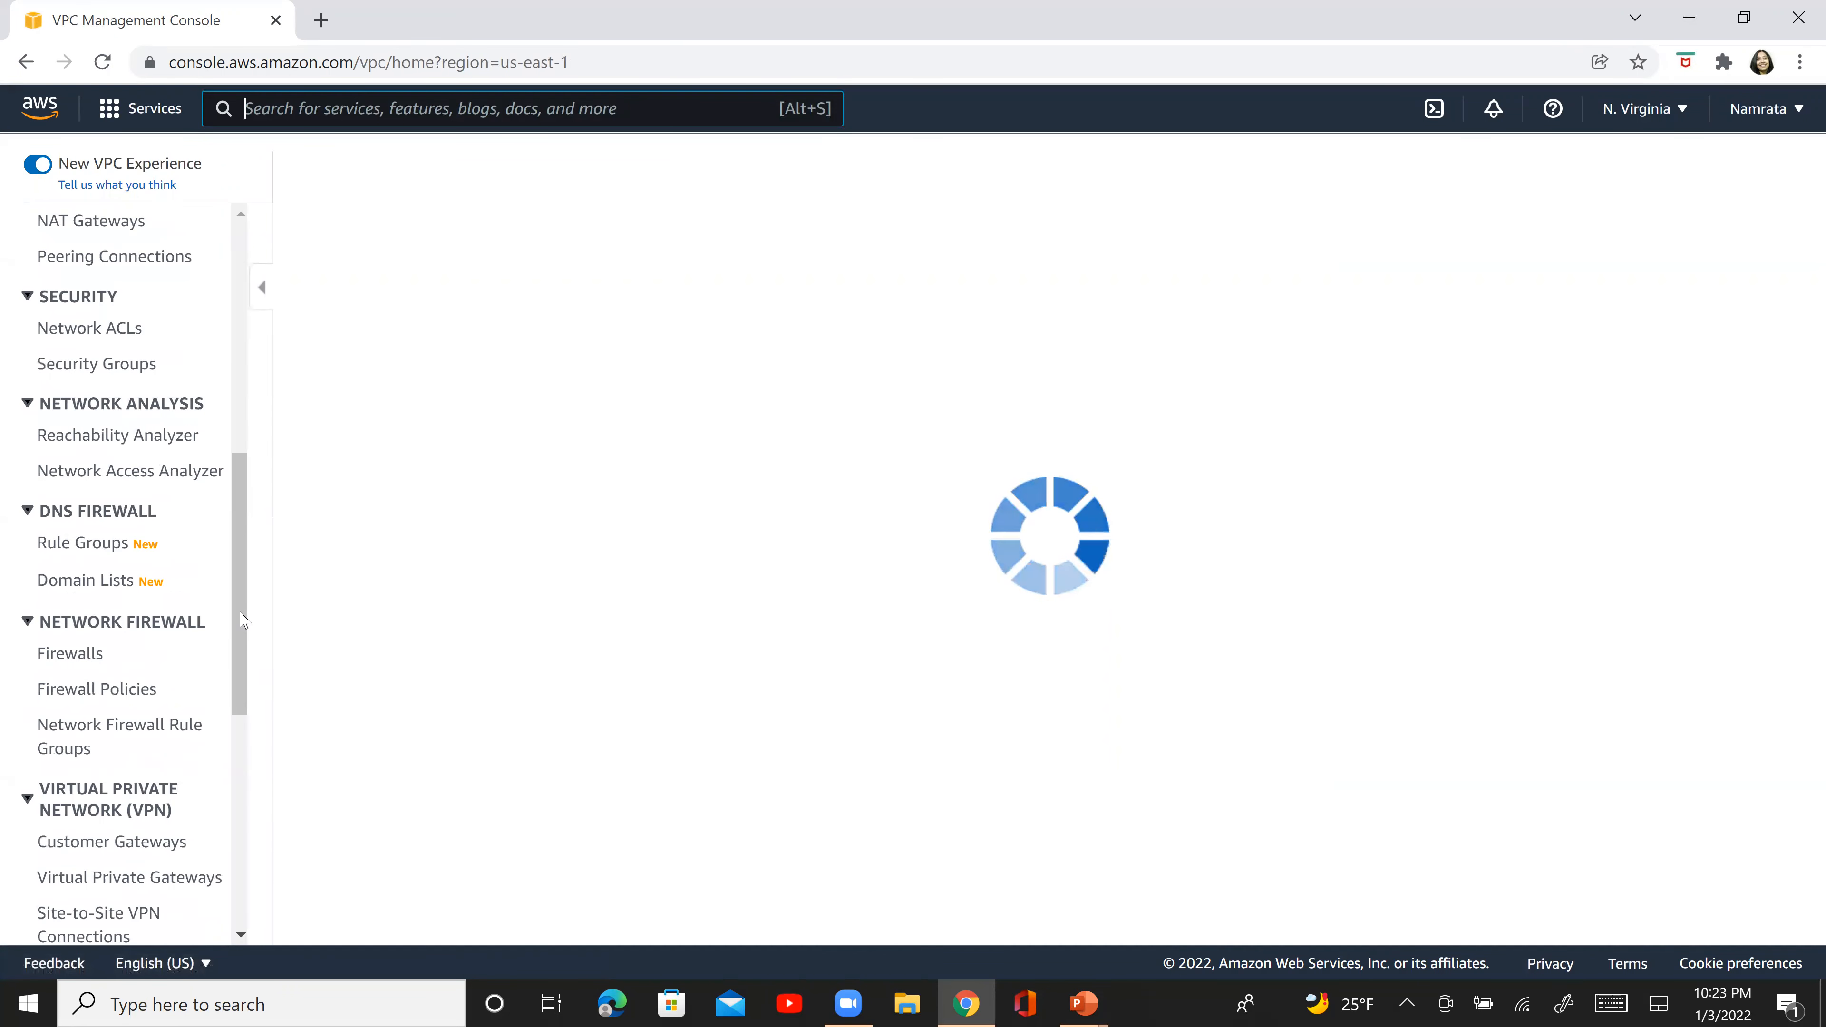
{"action": "left_click", "coordinate": [245, 811]}
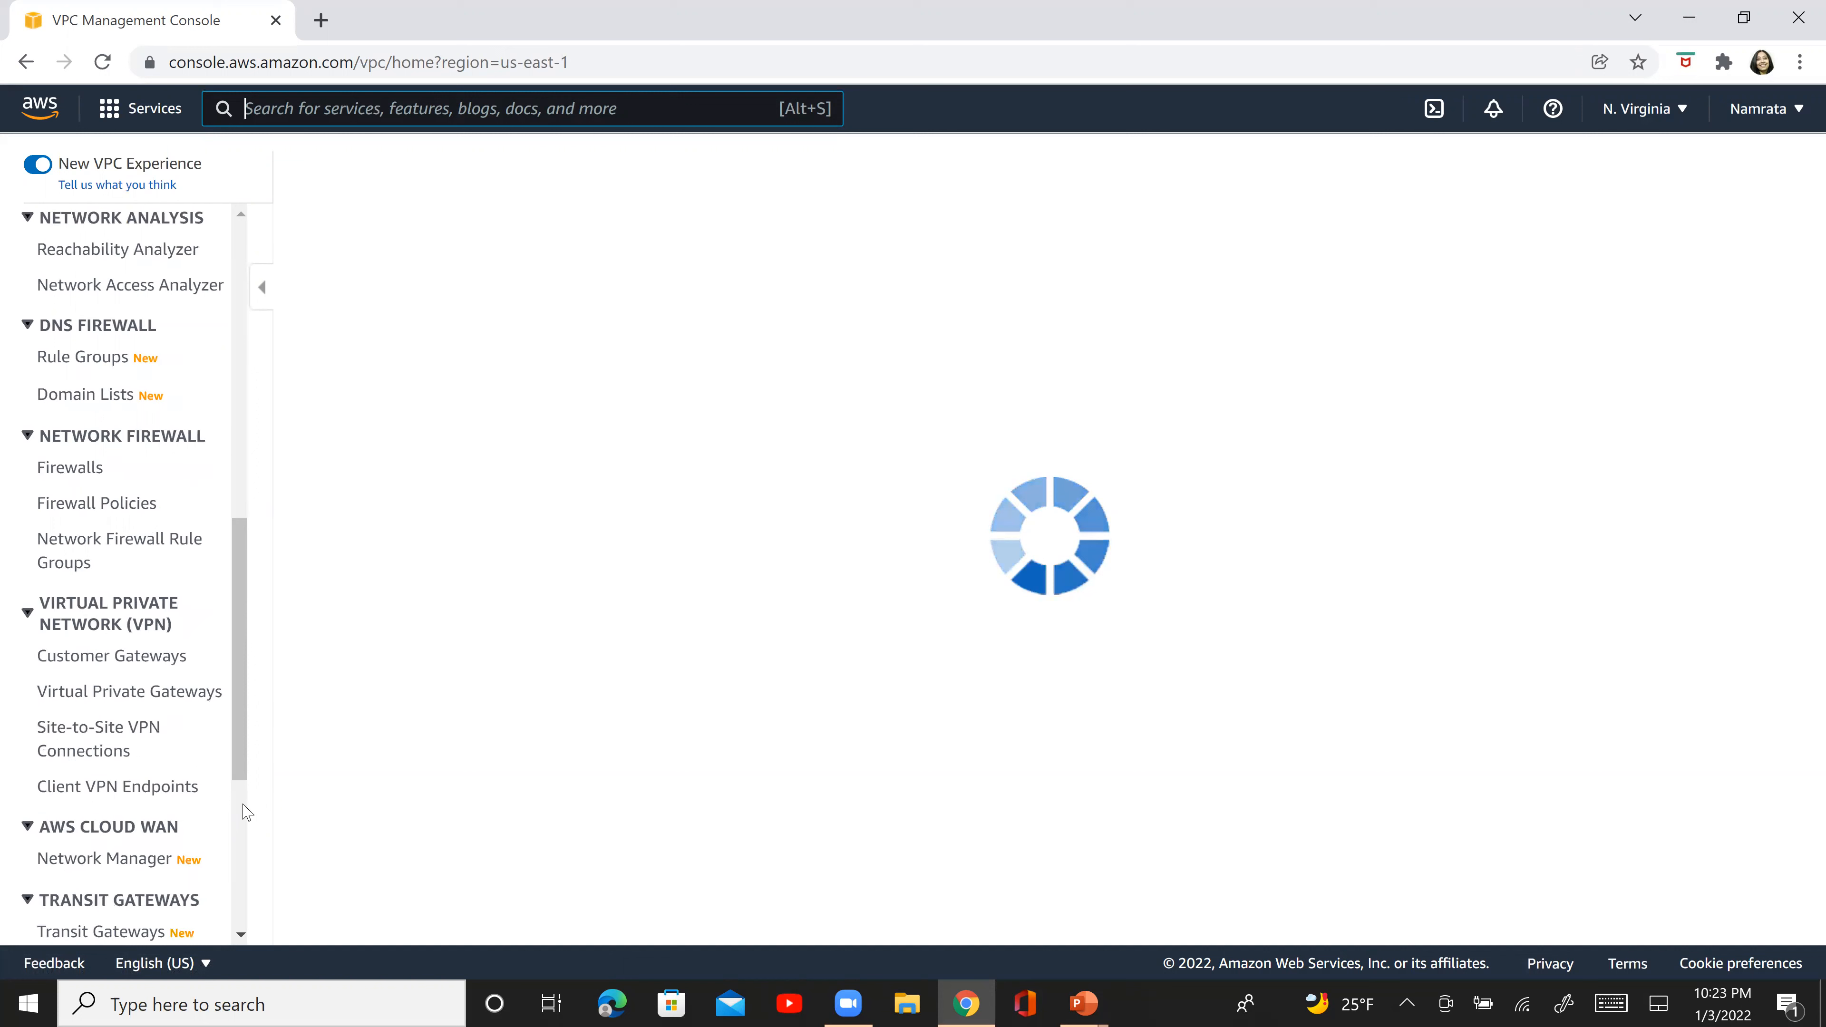
{"action": "left_click", "coordinate": [246, 811]}
{"action": "left_click", "coordinate": [139, 534]}
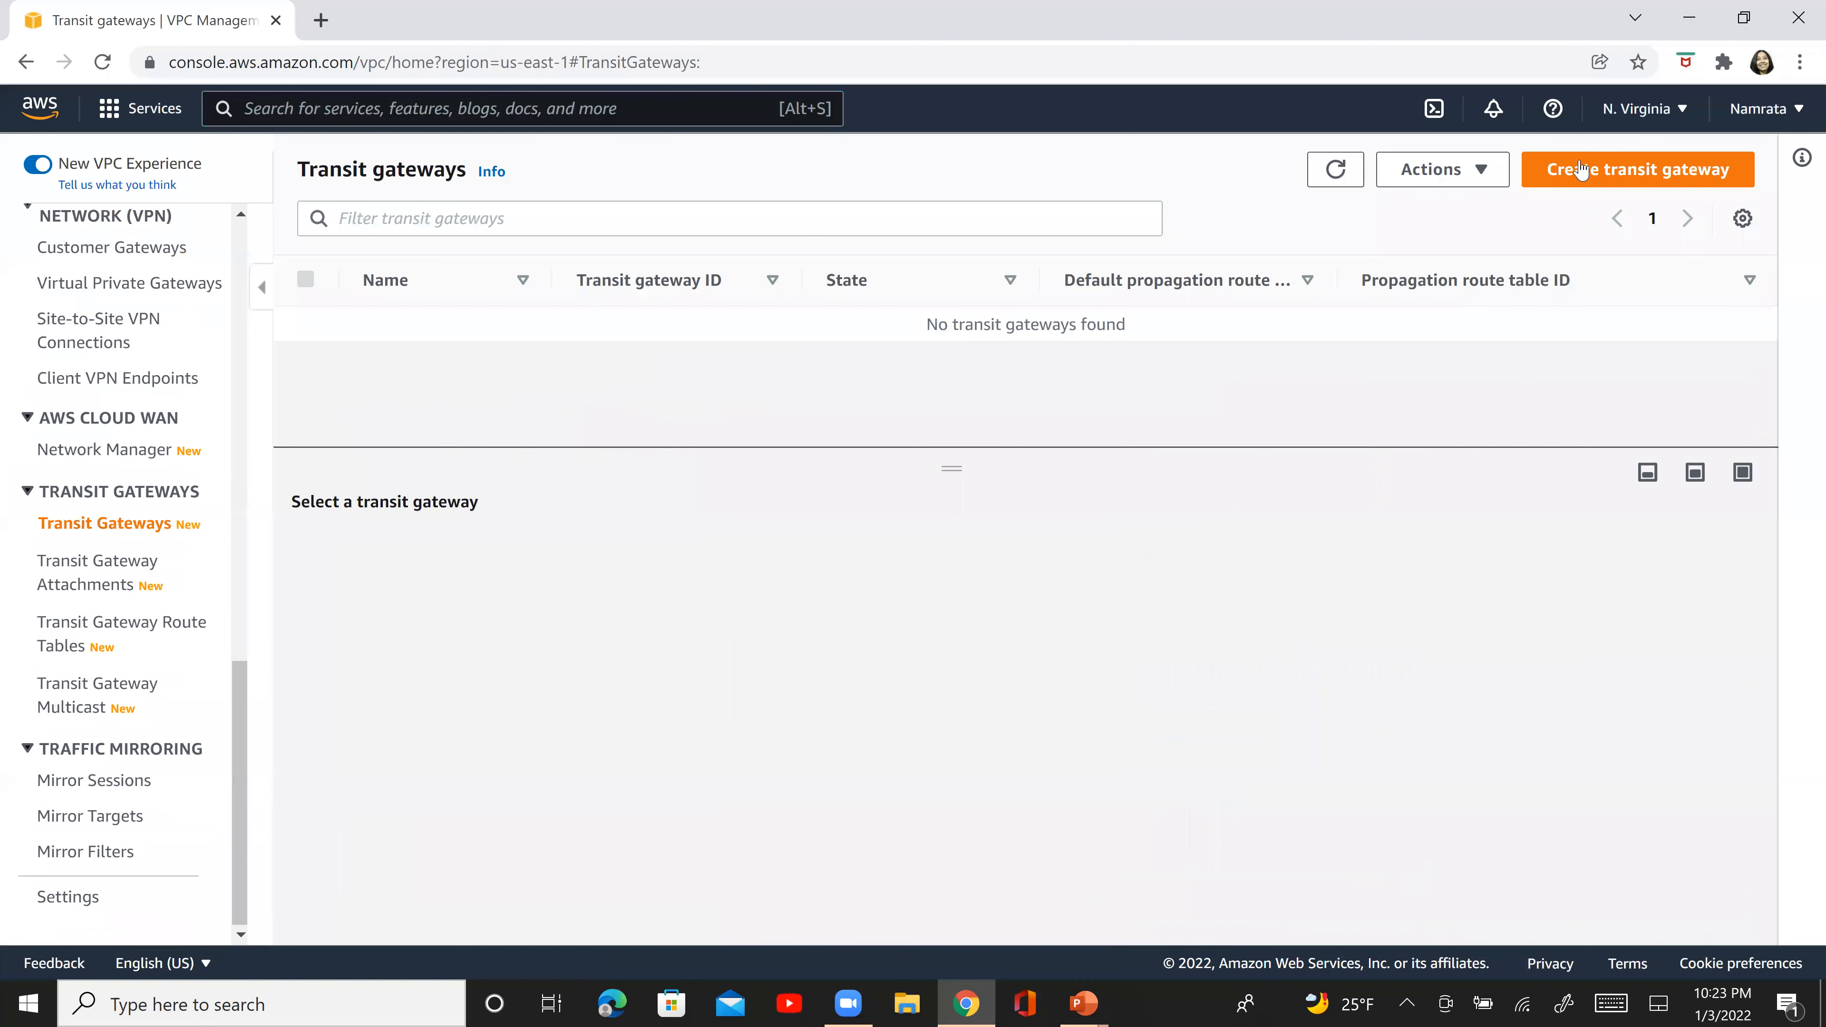
{"action": "left_click", "coordinate": [1582, 168]}
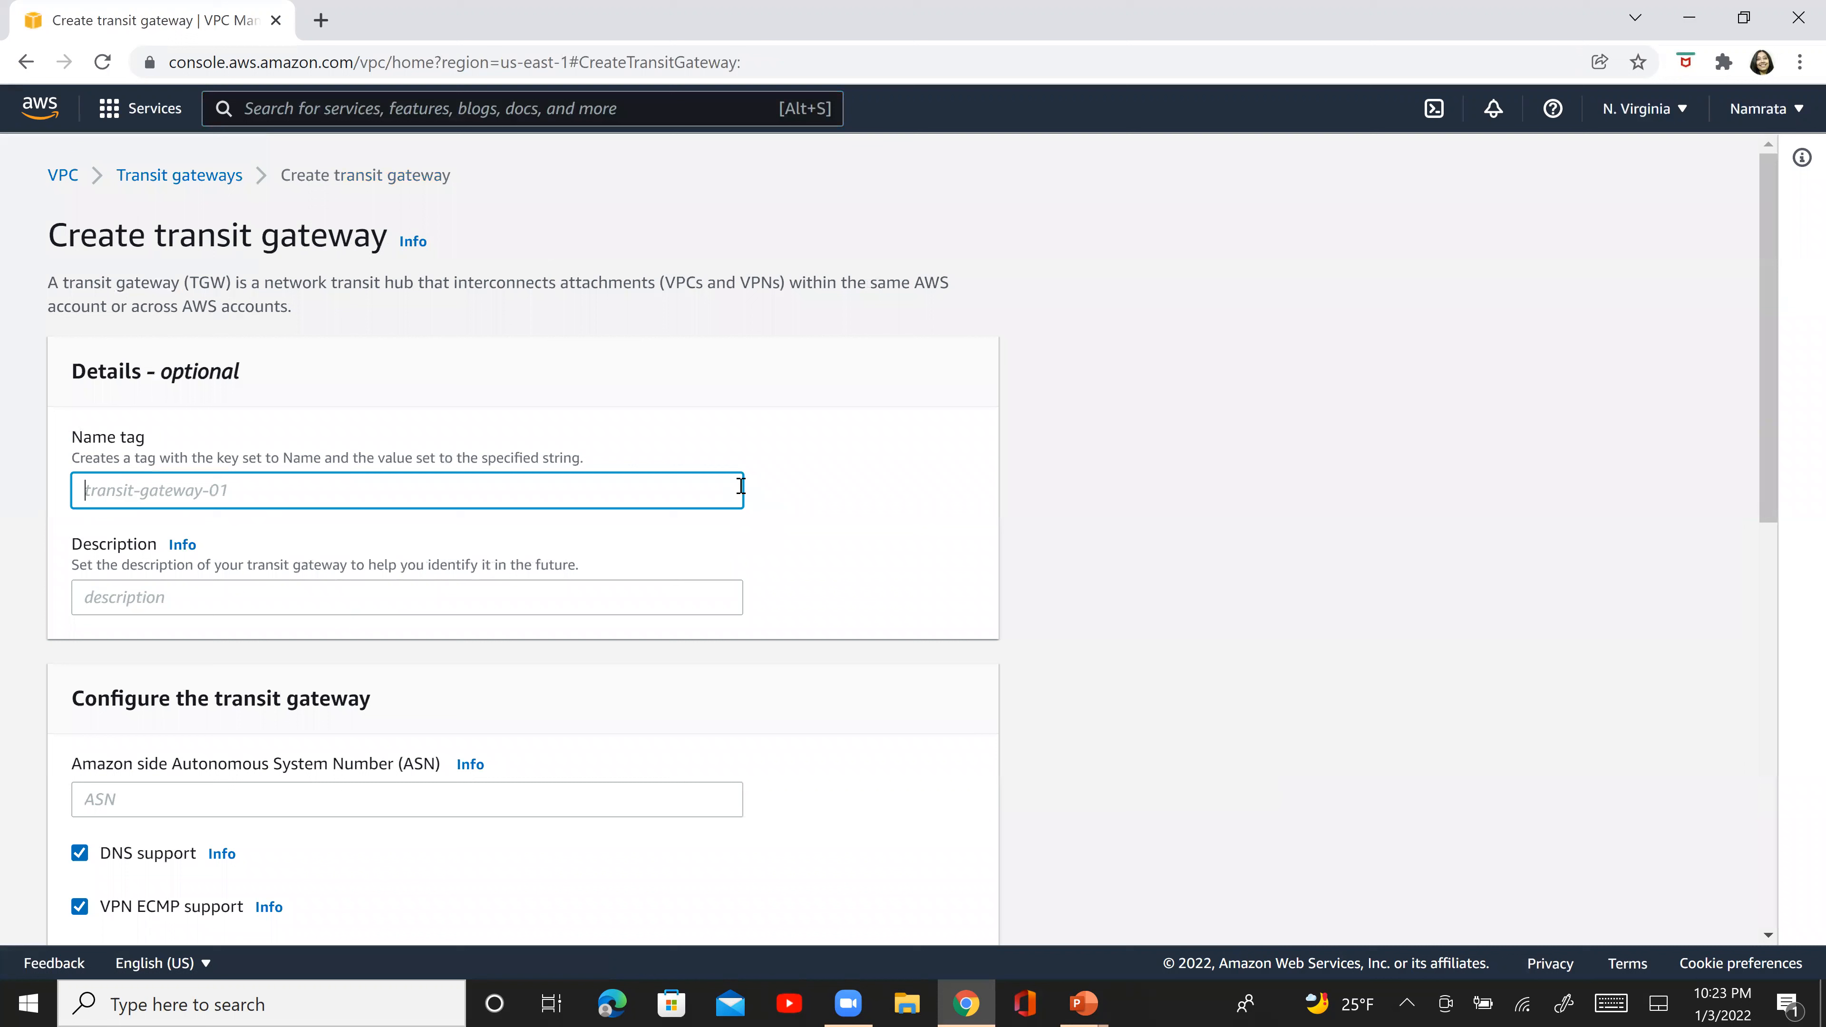
- Enter NV-TG1 as both the name tag and the description of the transit gateway
{"action": "type", "text": "NV-TG1"}
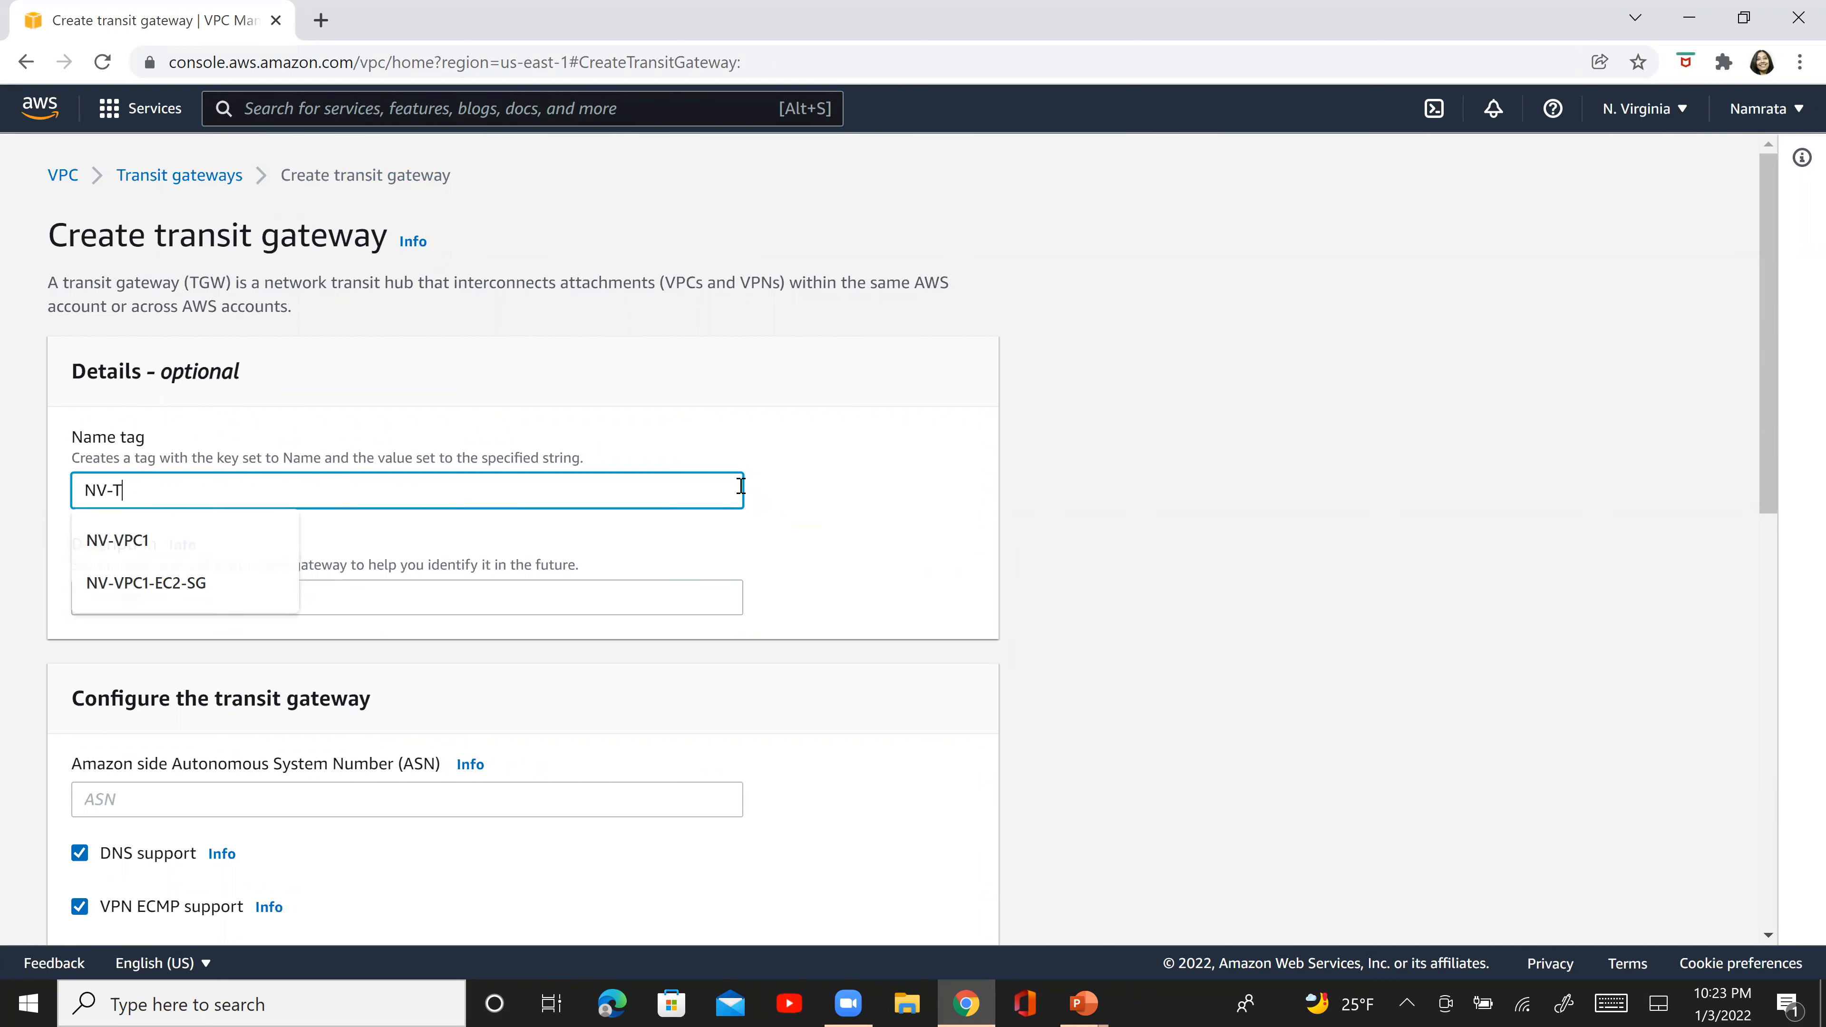
{"action": "key", "text": "Tab"}
{"action": "key", "text": "Tab"}
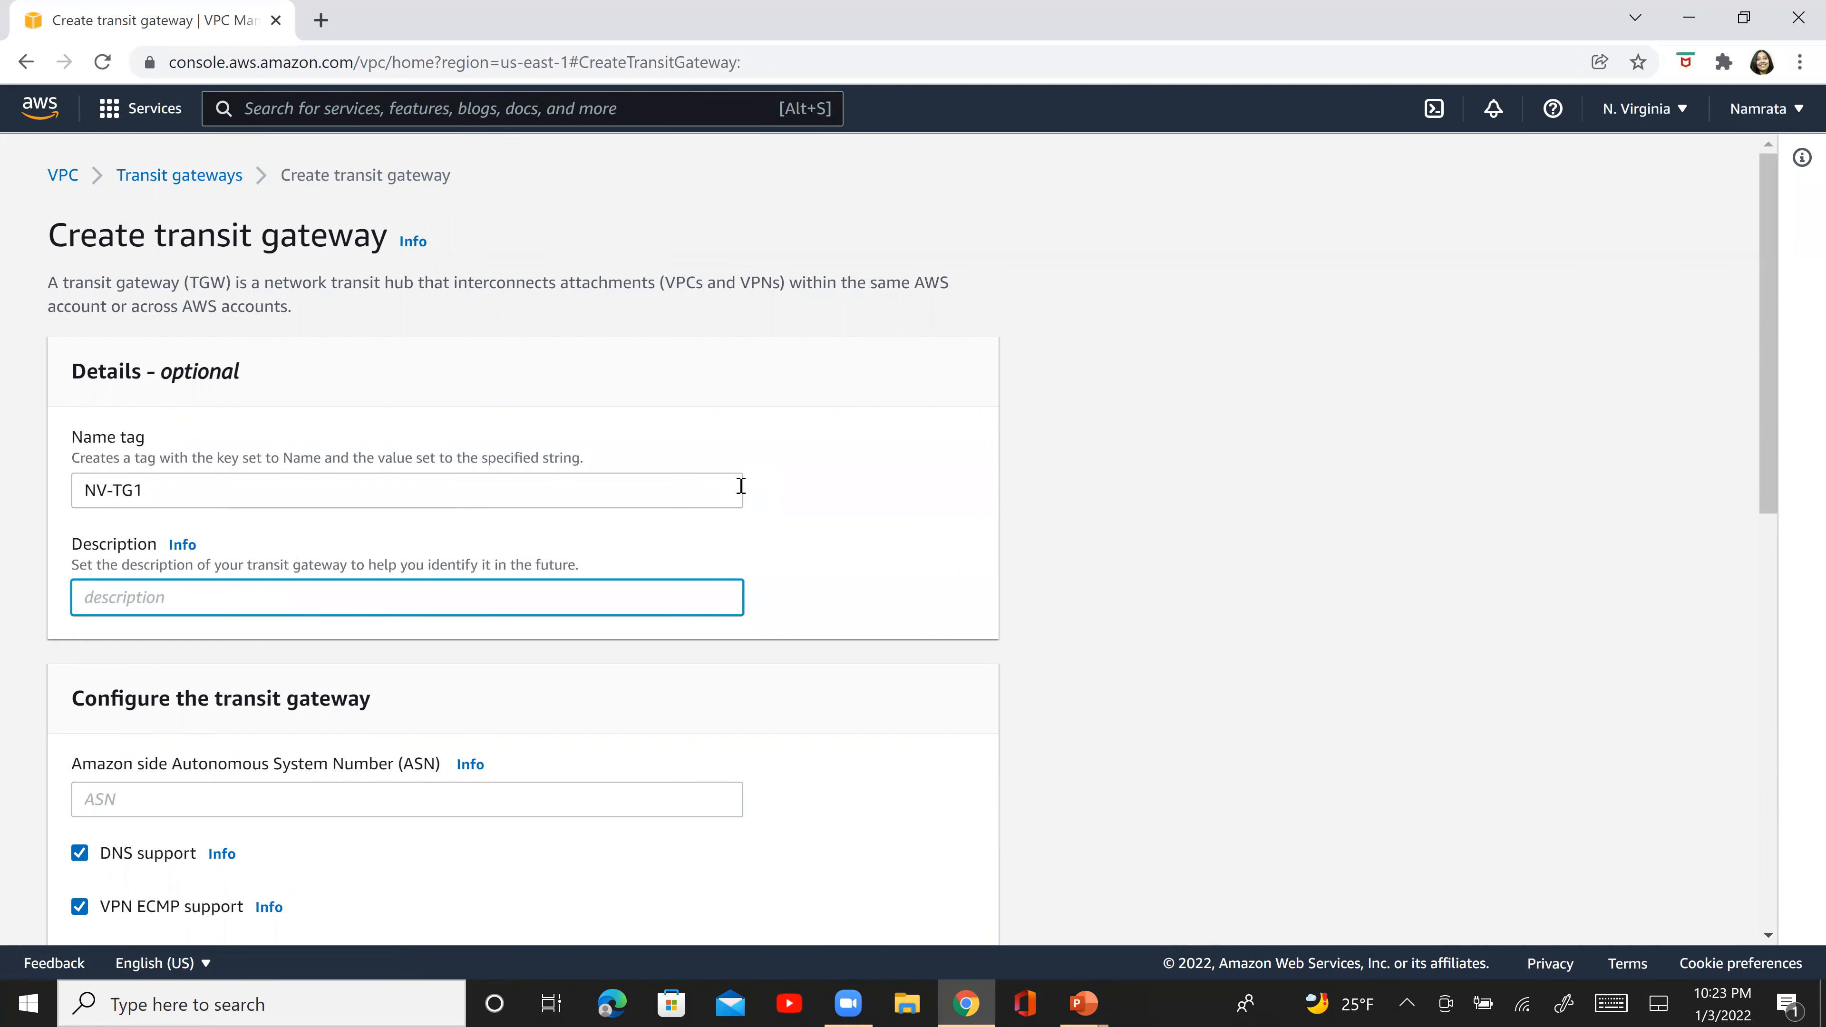
{"action": "type", "text": "NV-YG"}
{"action": "key", "text": "BackSpace"}
{"action": "type", "text": "T"}
{"action": "left_click_drag", "start_coordinate": [1767, 422], "coordinate": [1782, 559]}
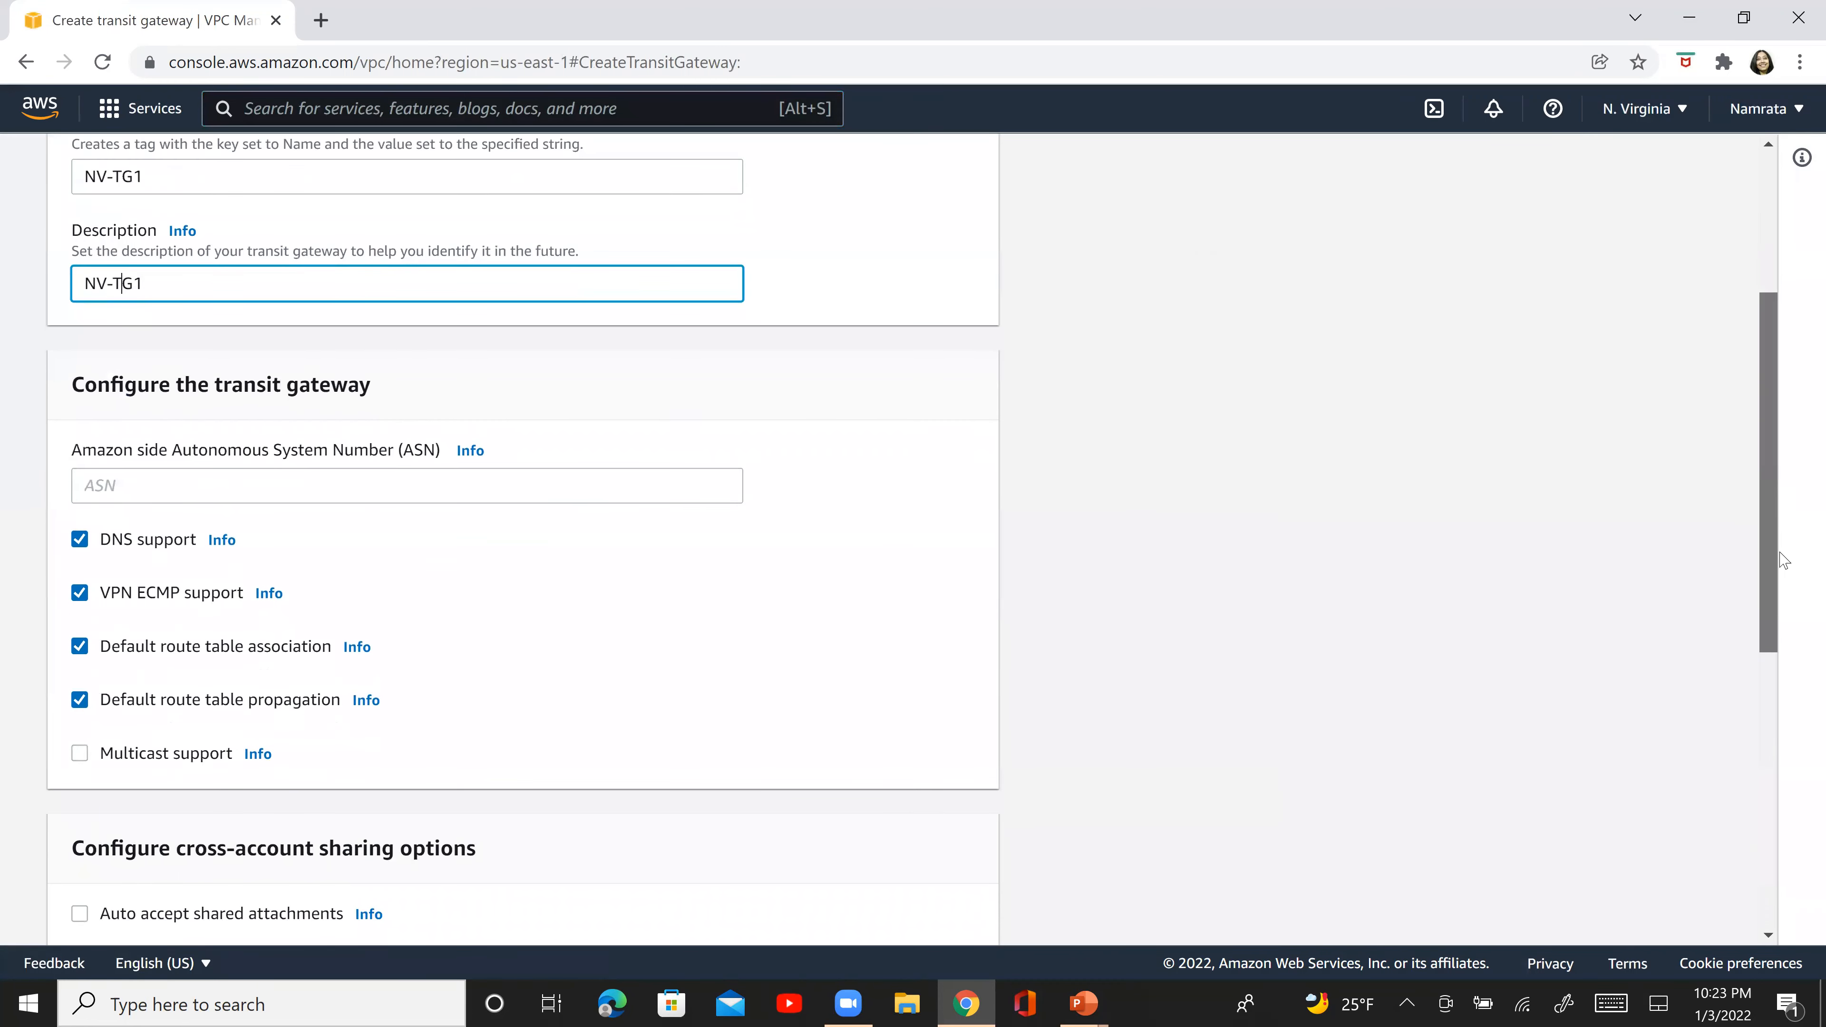
{"action": "scroll", "coordinate": [857, 473], "scroll_direction": "down", "scroll_amount": 1}
{"action": "left_click", "coordinate": [578, 389]}
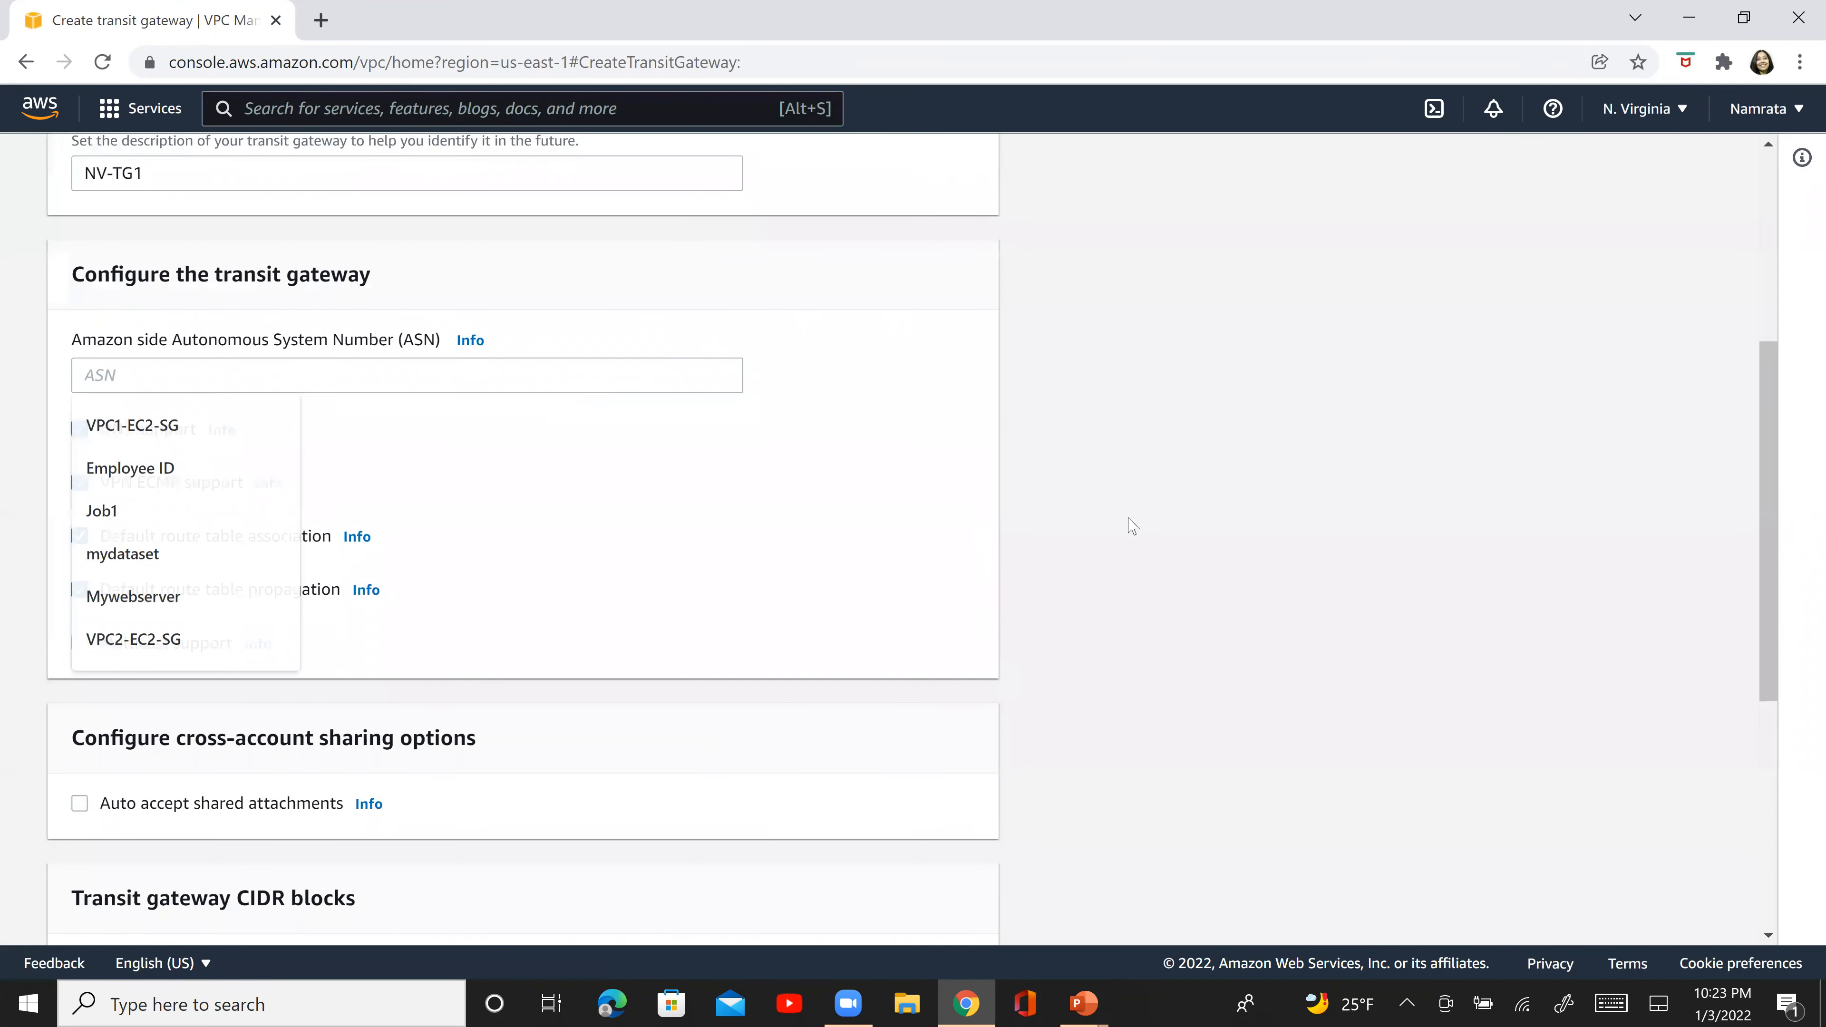
{"action": "key", "text": "alt+Tab"}
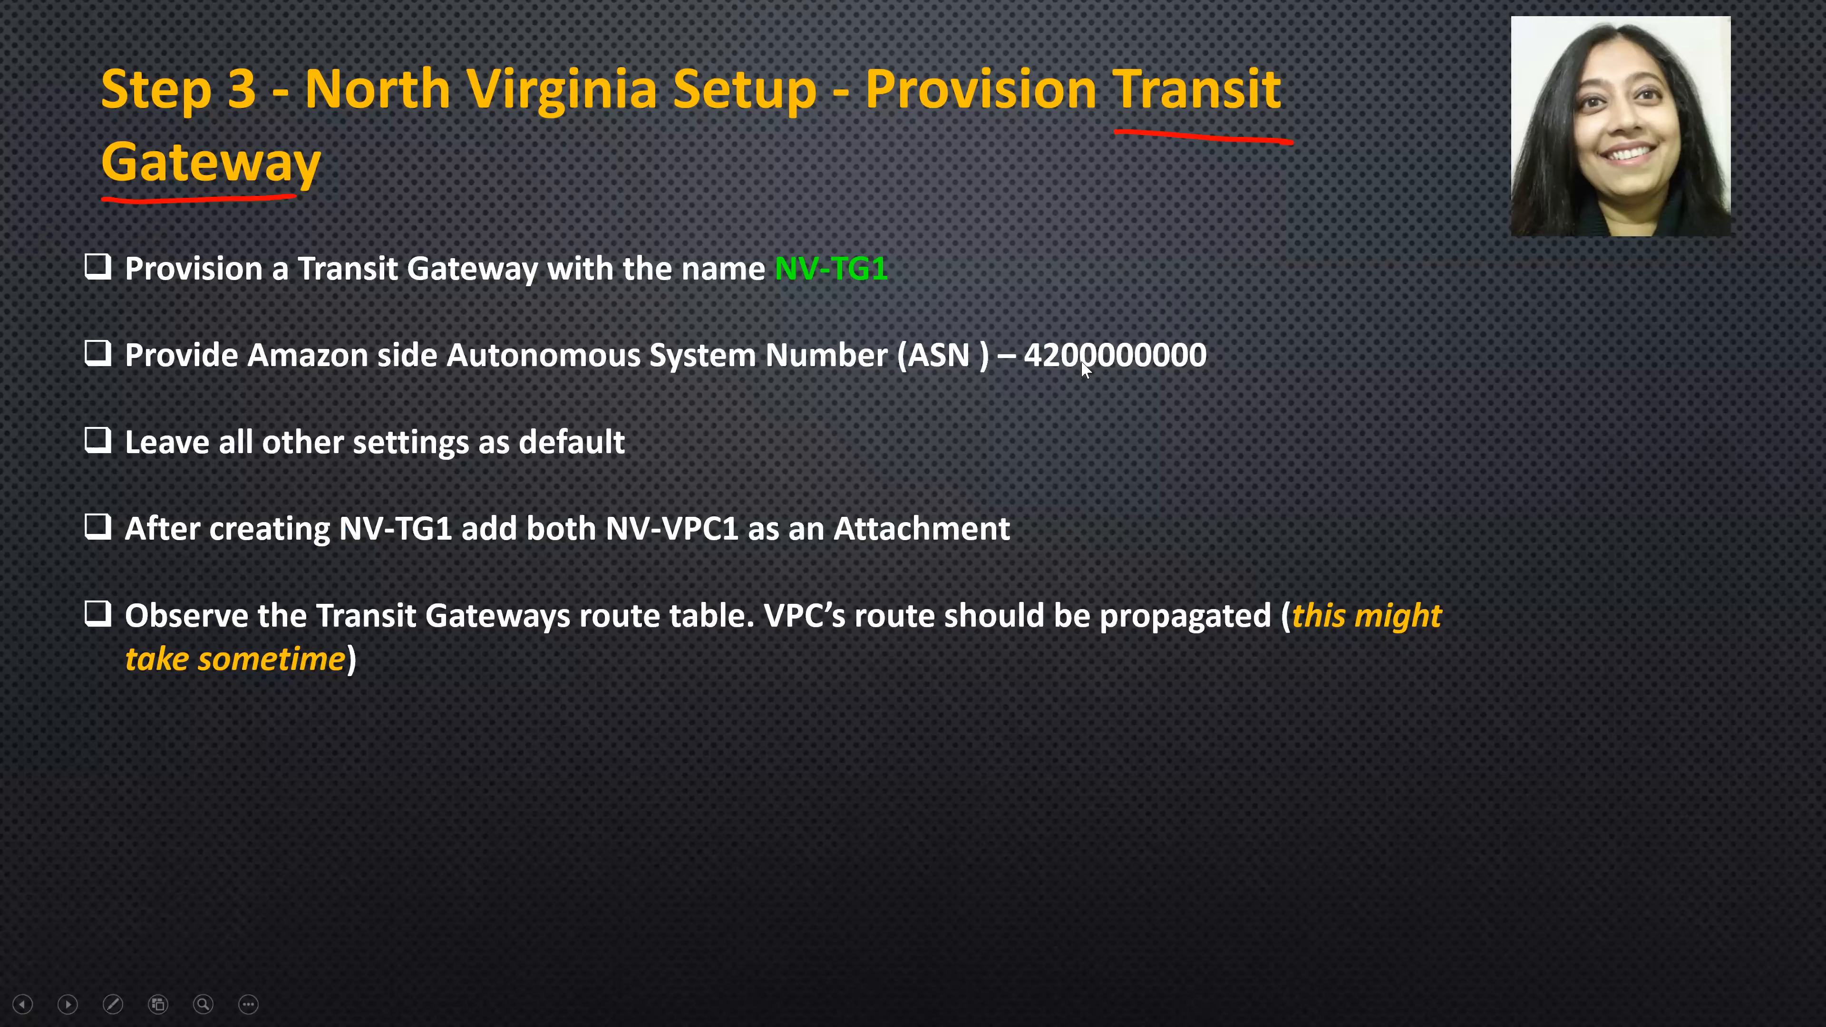
{"action": "key", "text": "alt+Tab"}
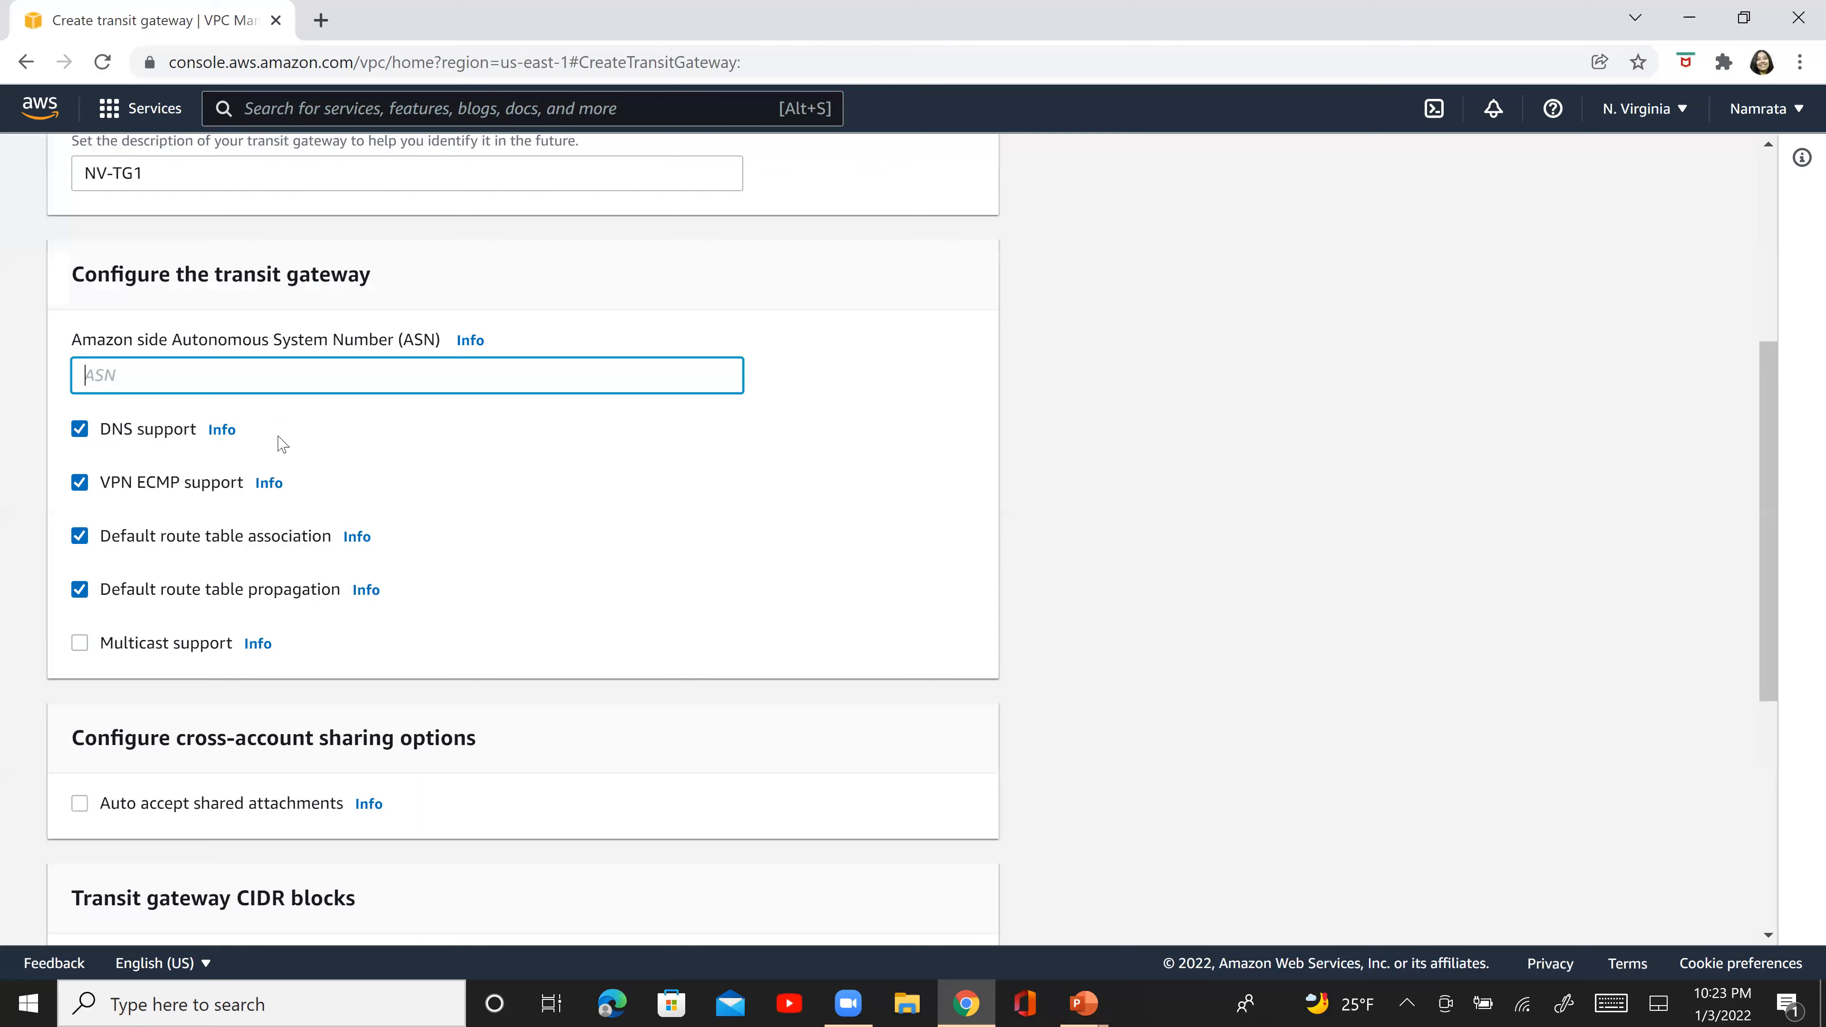
{"action": "left_click", "coordinate": [475, 340]}
{"action": "double_click", "coordinate": [1677, 394]}
{"action": "key", "text": "ctrl+c"}
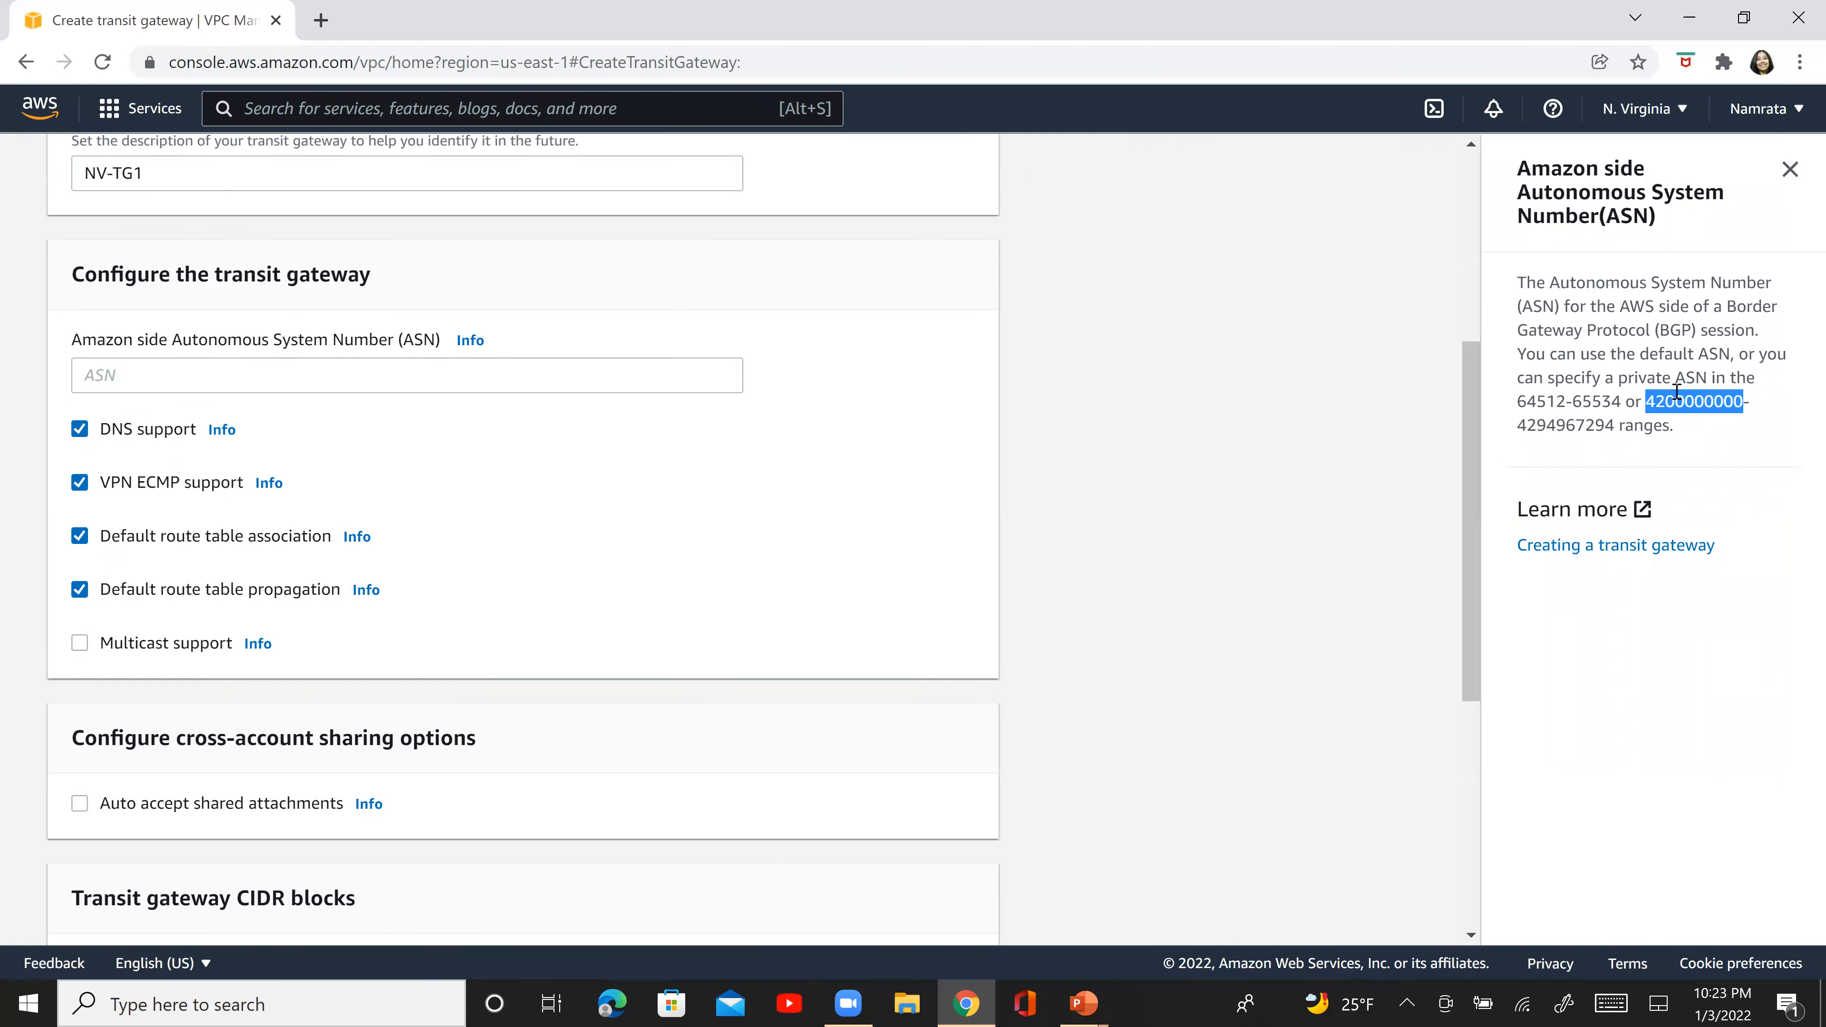
{"action": "left_click", "coordinate": [323, 382]}
{"action": "key", "text": "ctrl+v"}
{"action": "left_click", "coordinate": [1166, 584]}
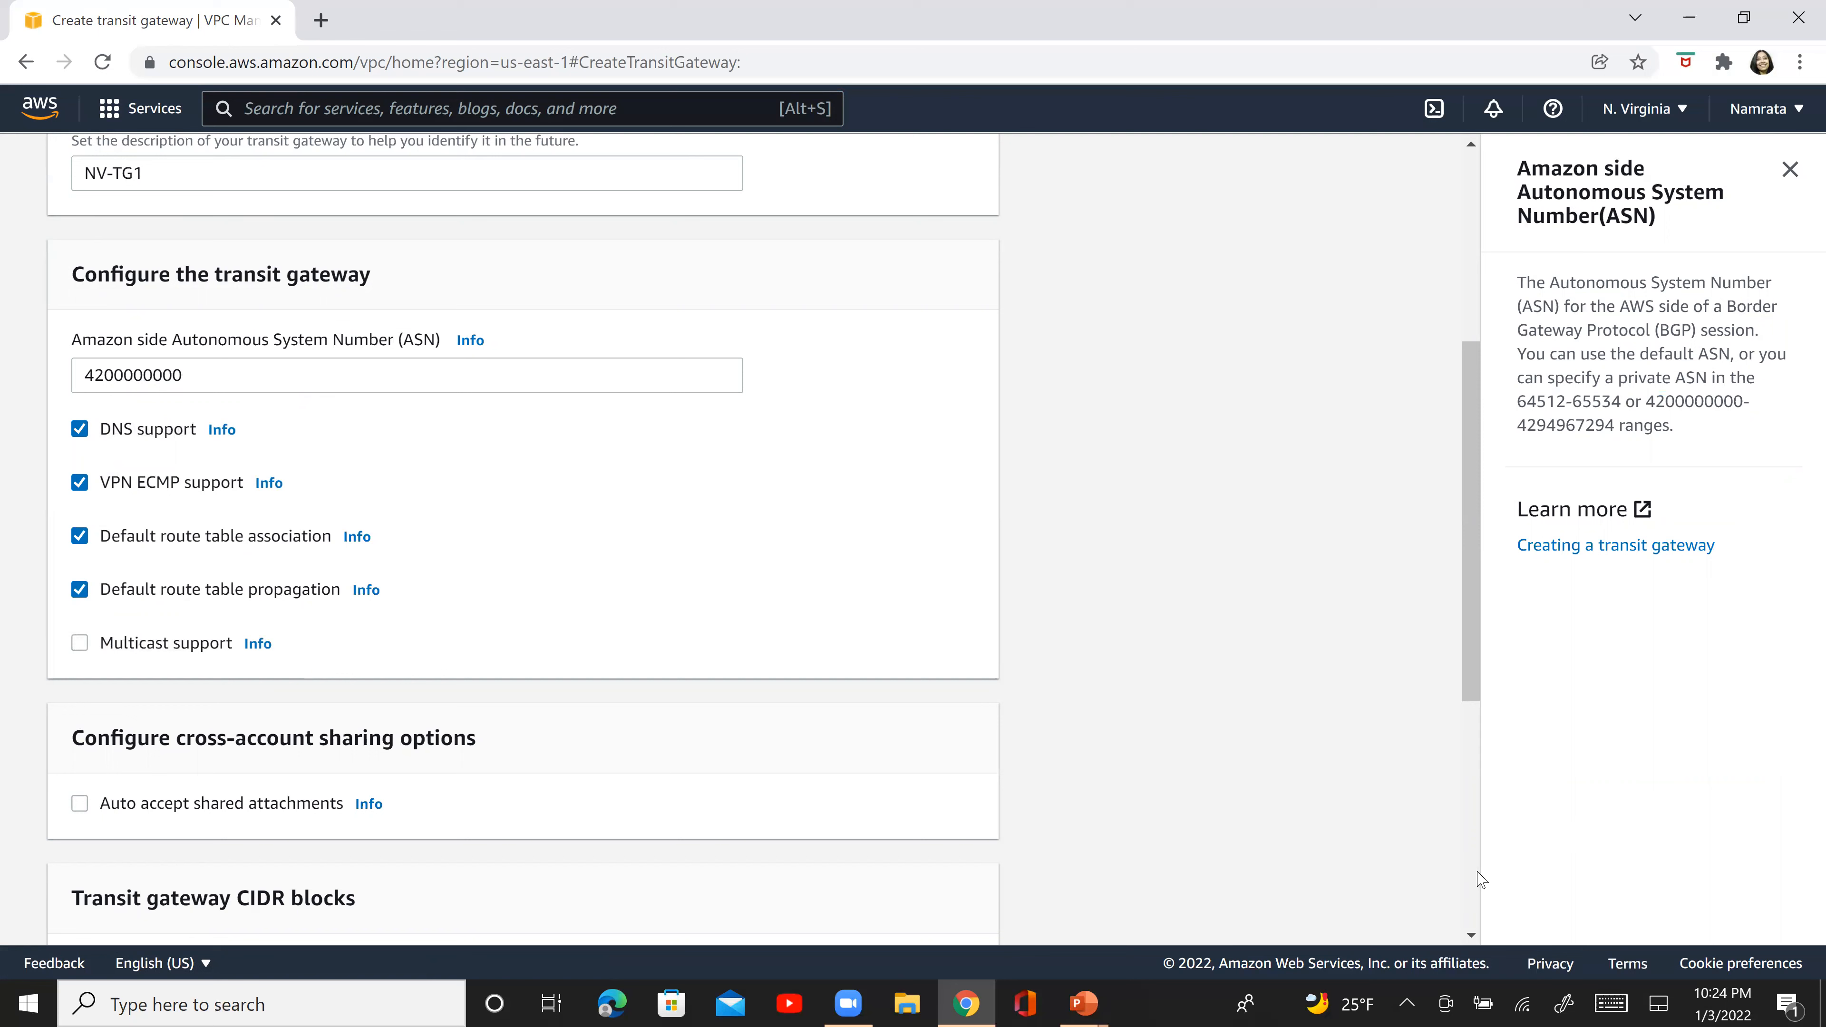
- Keep all remaining settings at their defaults and create the transit gateway
{"action": "scroll", "coordinate": [1478, 875], "scroll_direction": "down", "scroll_amount": 5}
{"action": "left_click_drag", "start_coordinate": [1475, 855], "coordinate": [1462, 612]}
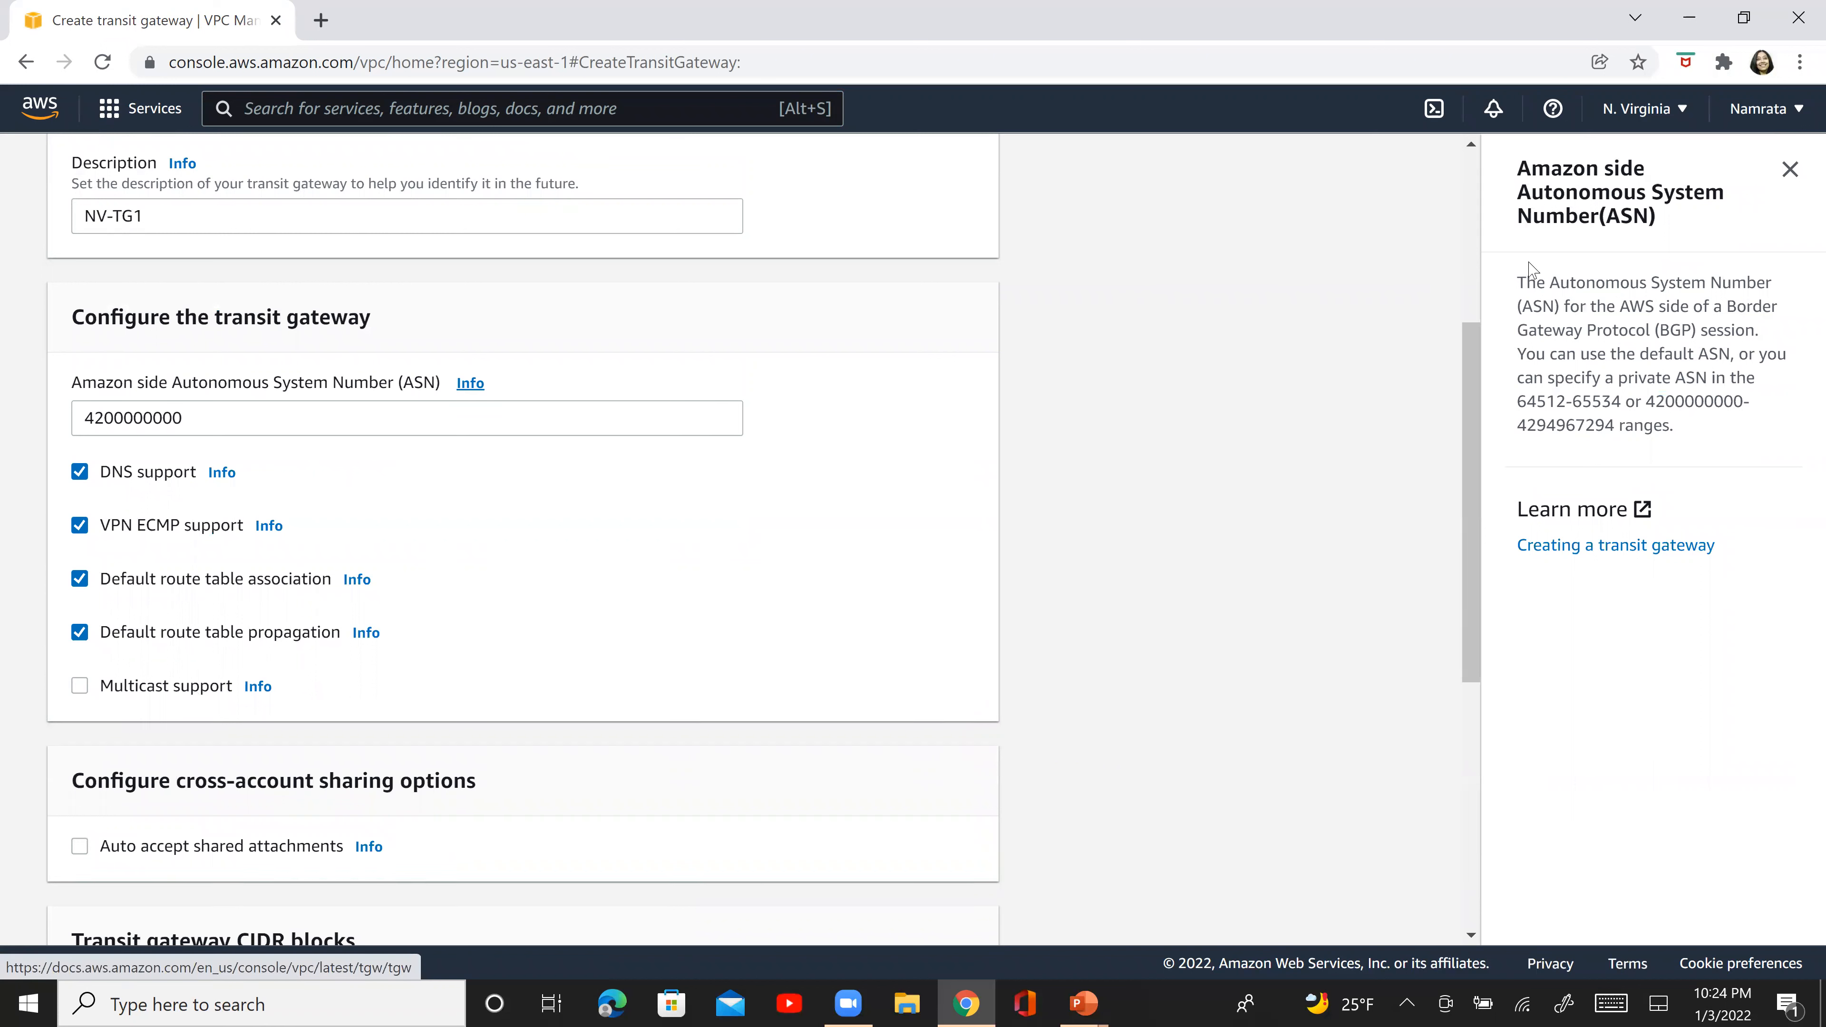
{"action": "left_click", "coordinate": [1789, 170]}
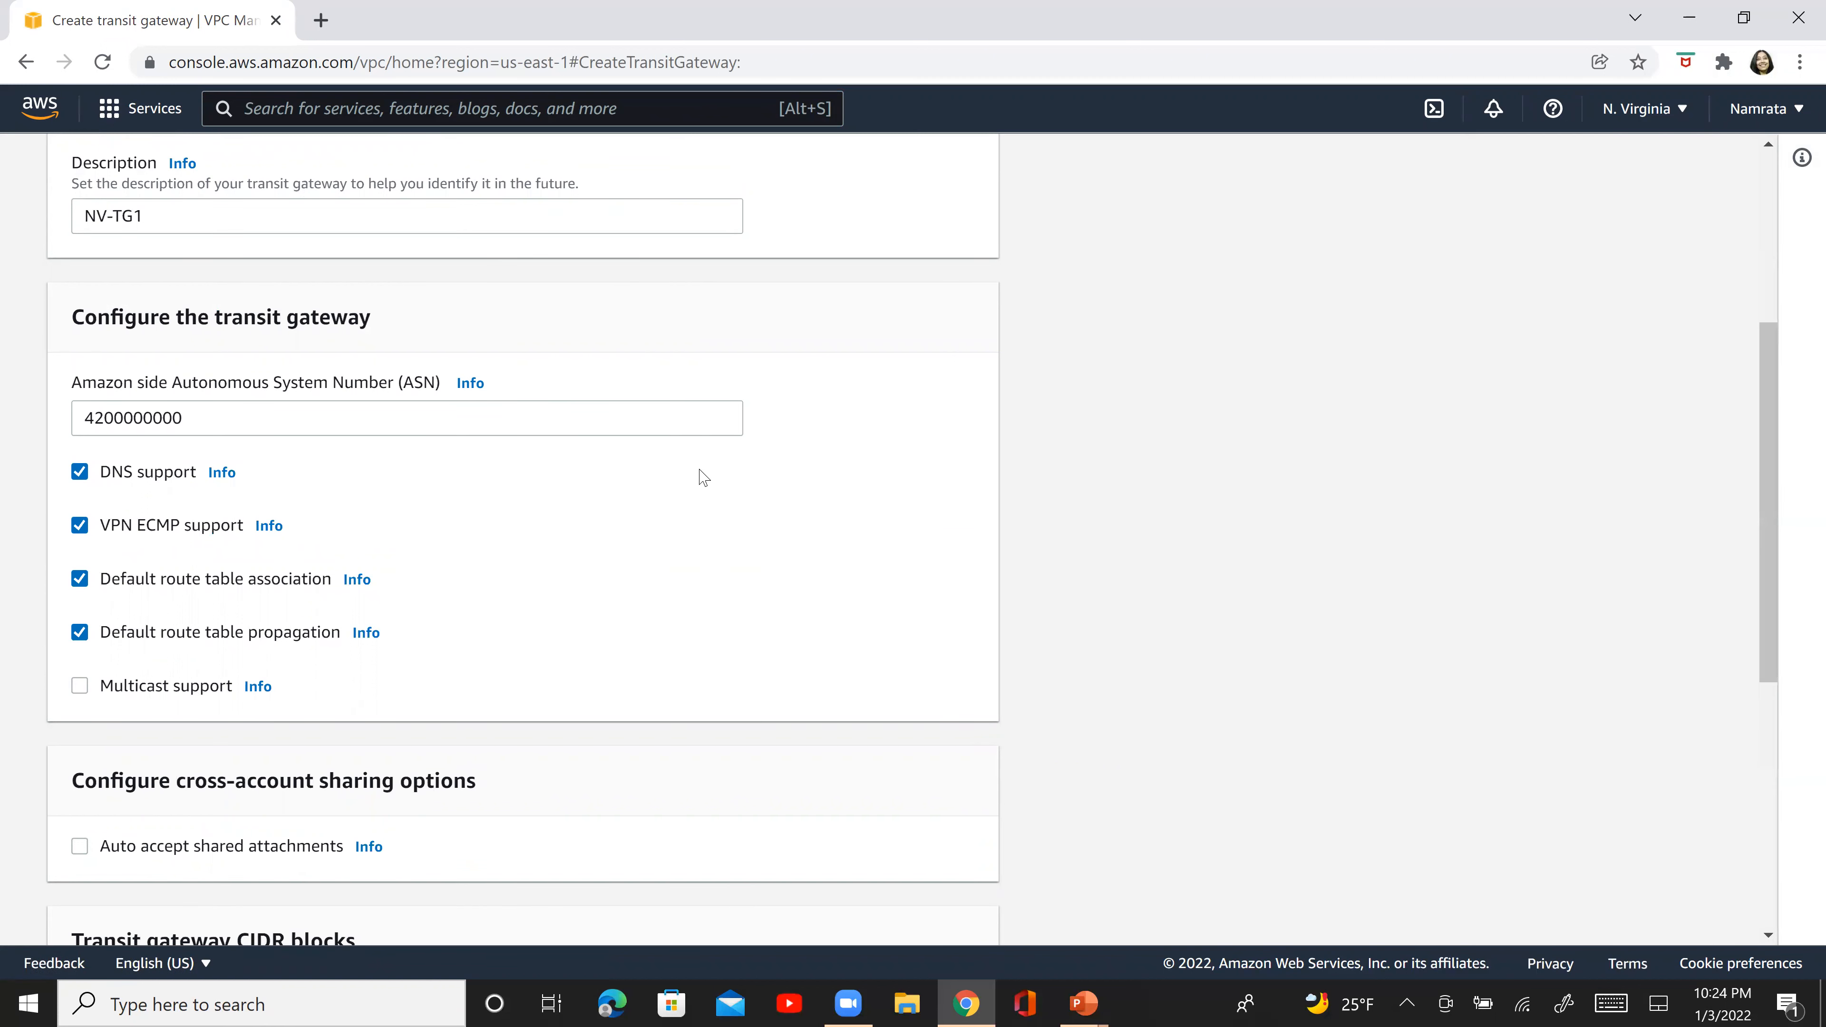
{"action": "left_click", "coordinate": [470, 385]}
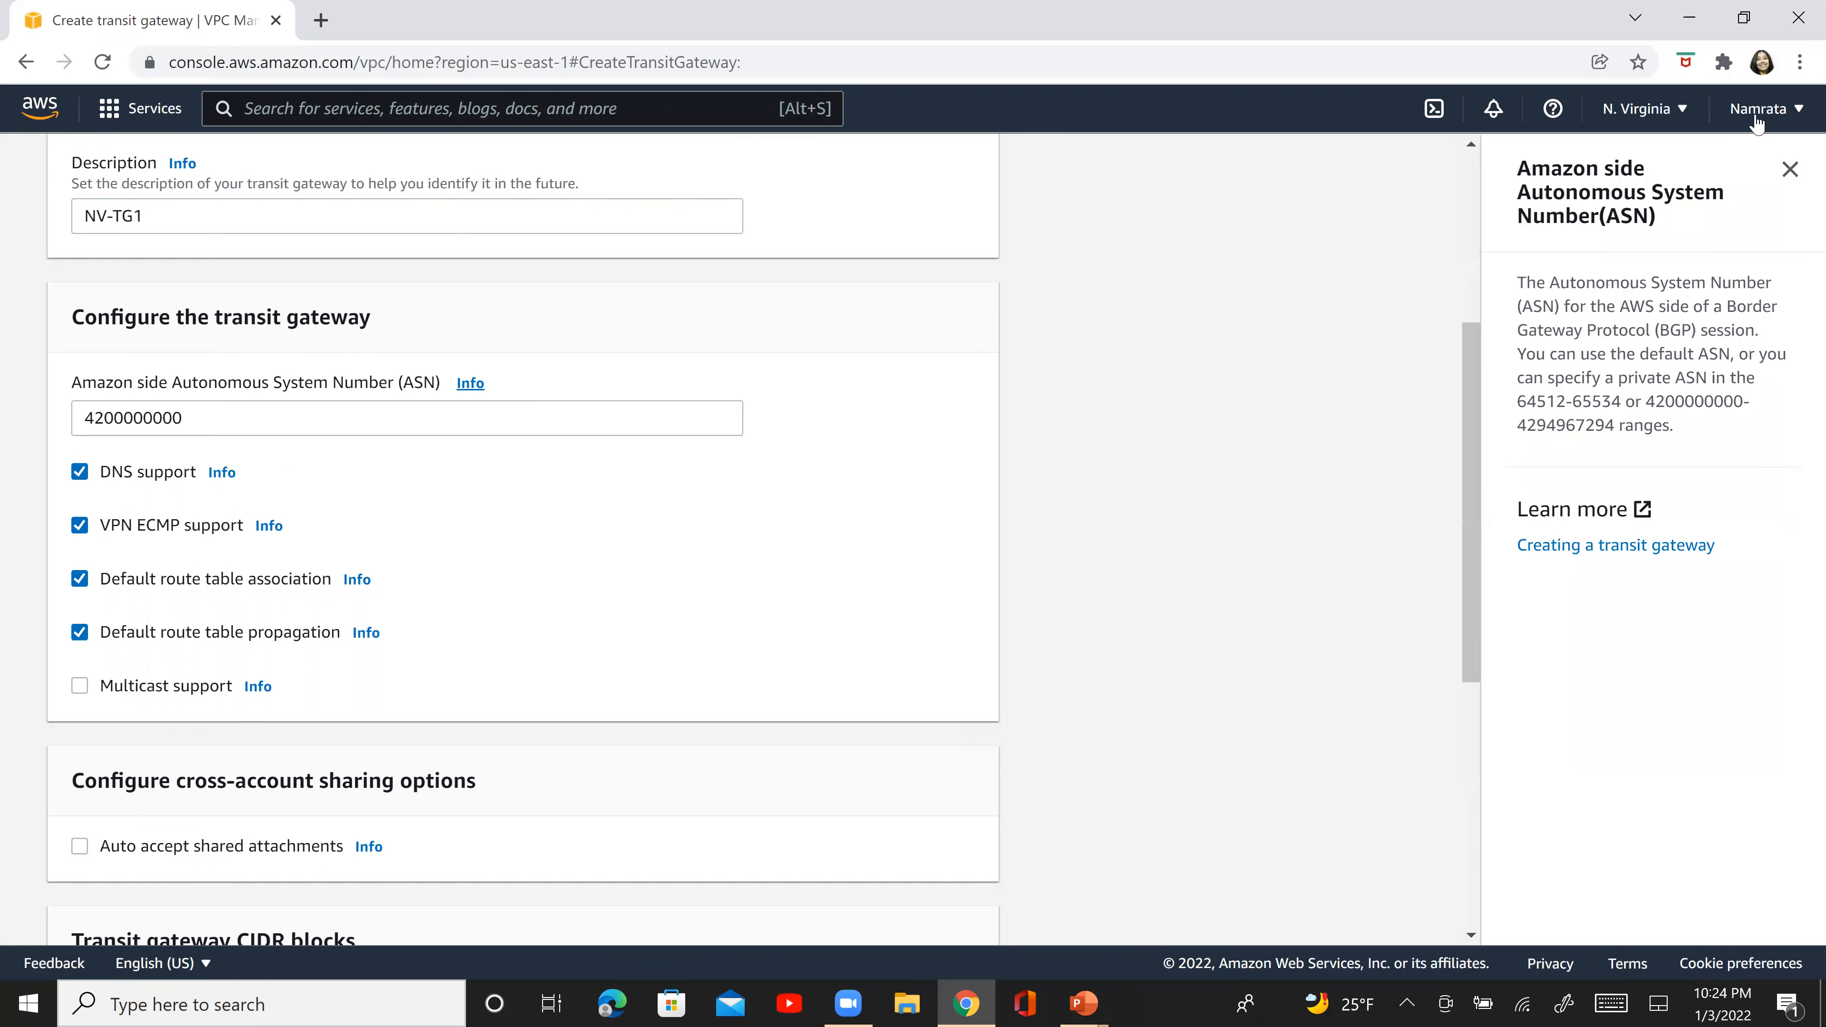
{"action": "left_click", "coordinate": [1468, 898]}
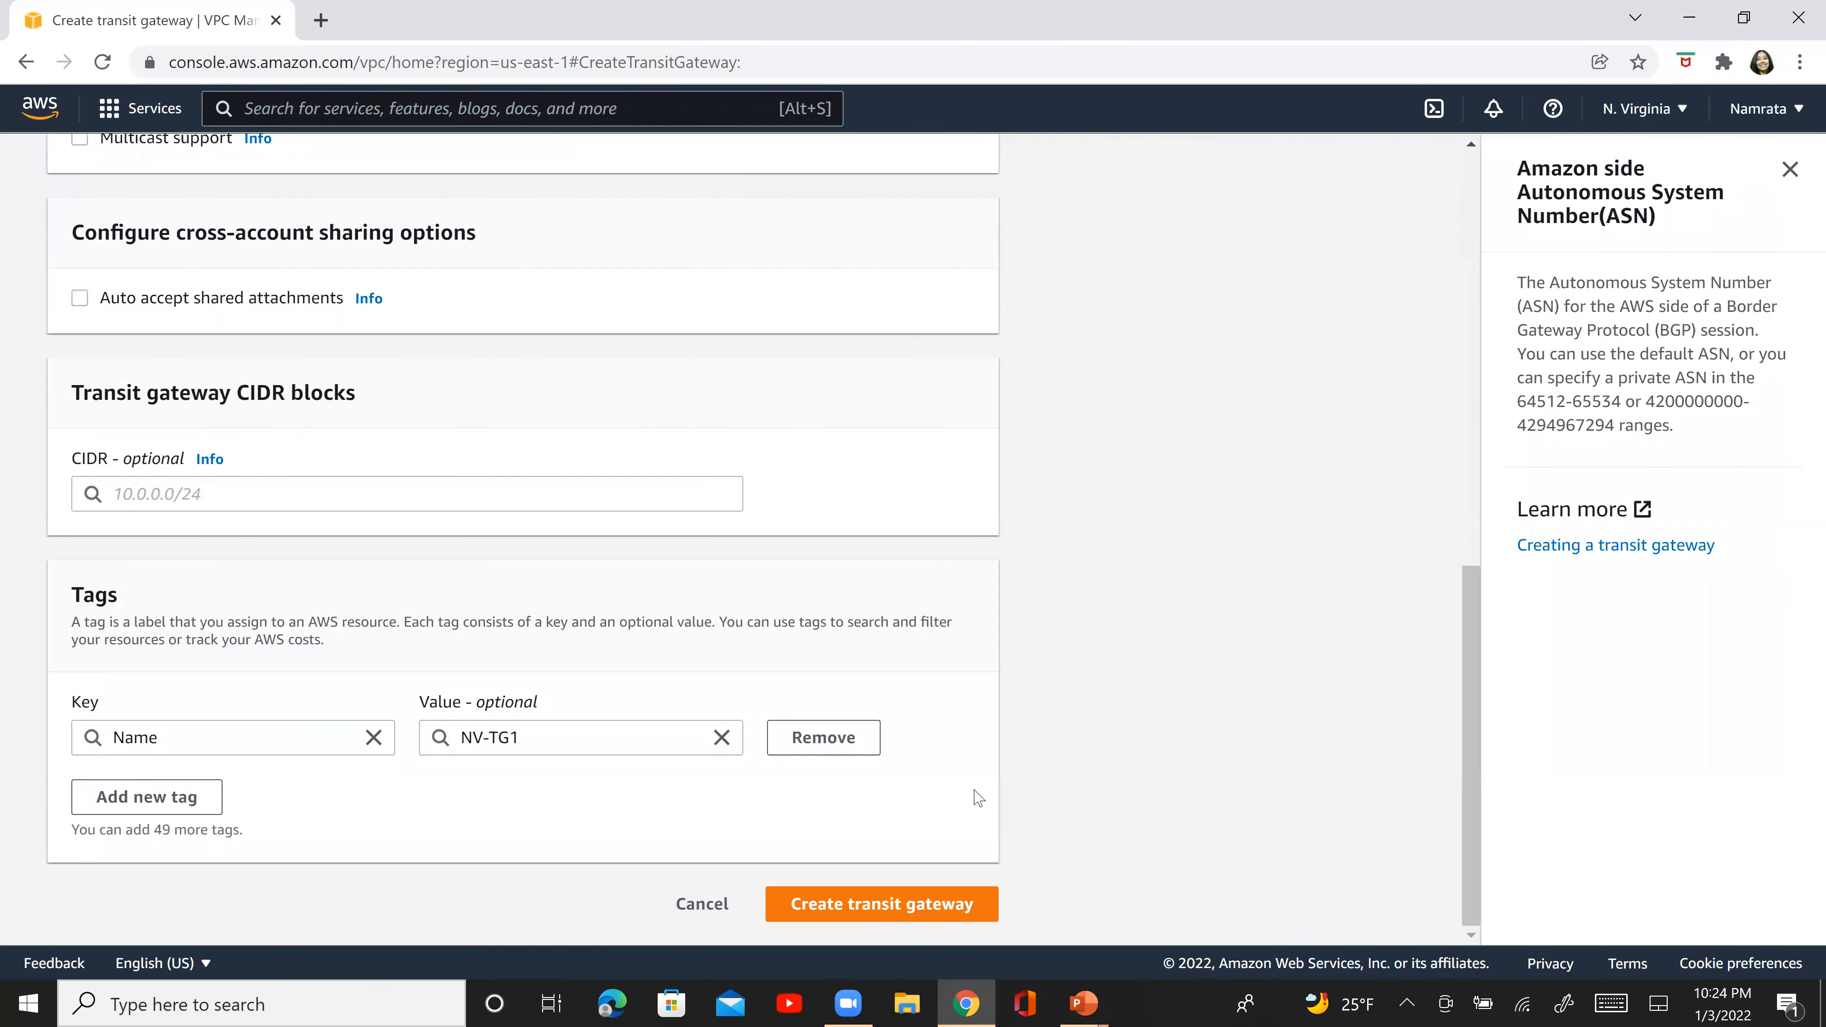
{"action": "left_click", "coordinate": [960, 905]}
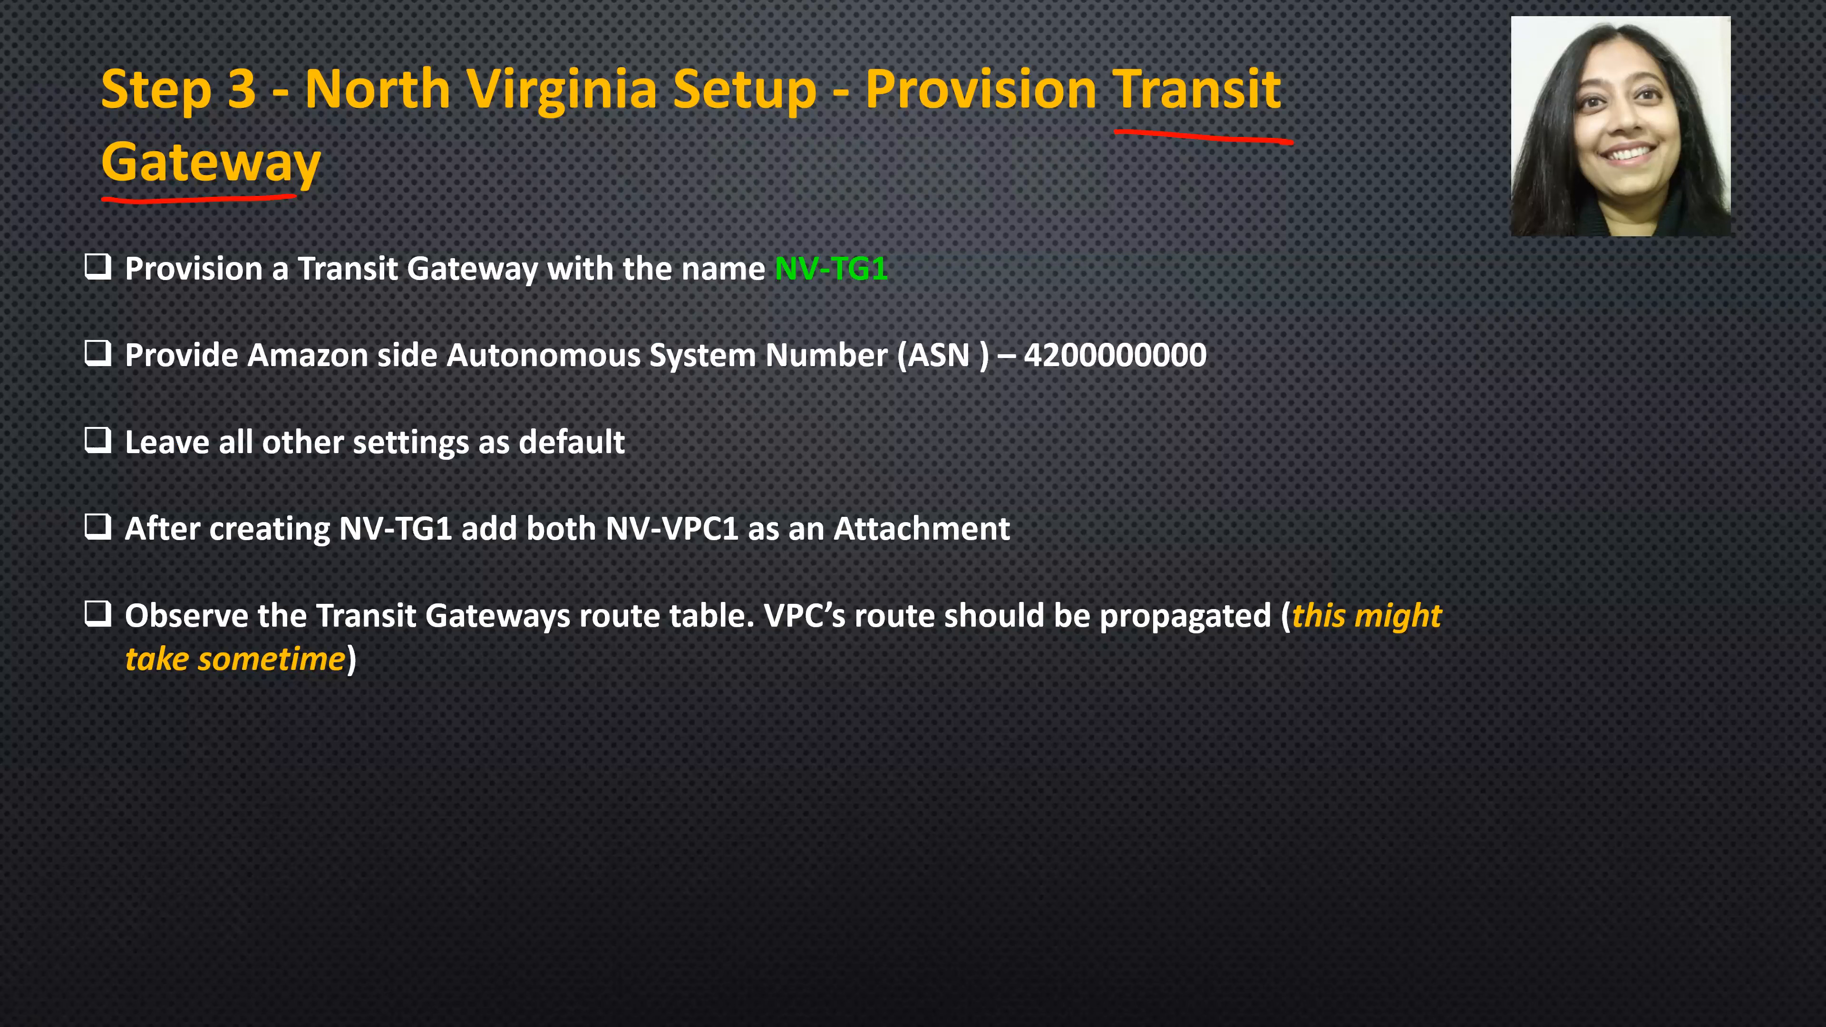
{"action": "left_click_drag", "start_coordinate": [54, 251], "coordinate": [55, 500]}
{"action": "left_click_drag", "start_coordinate": [65, 221], "coordinate": [59, 509]}
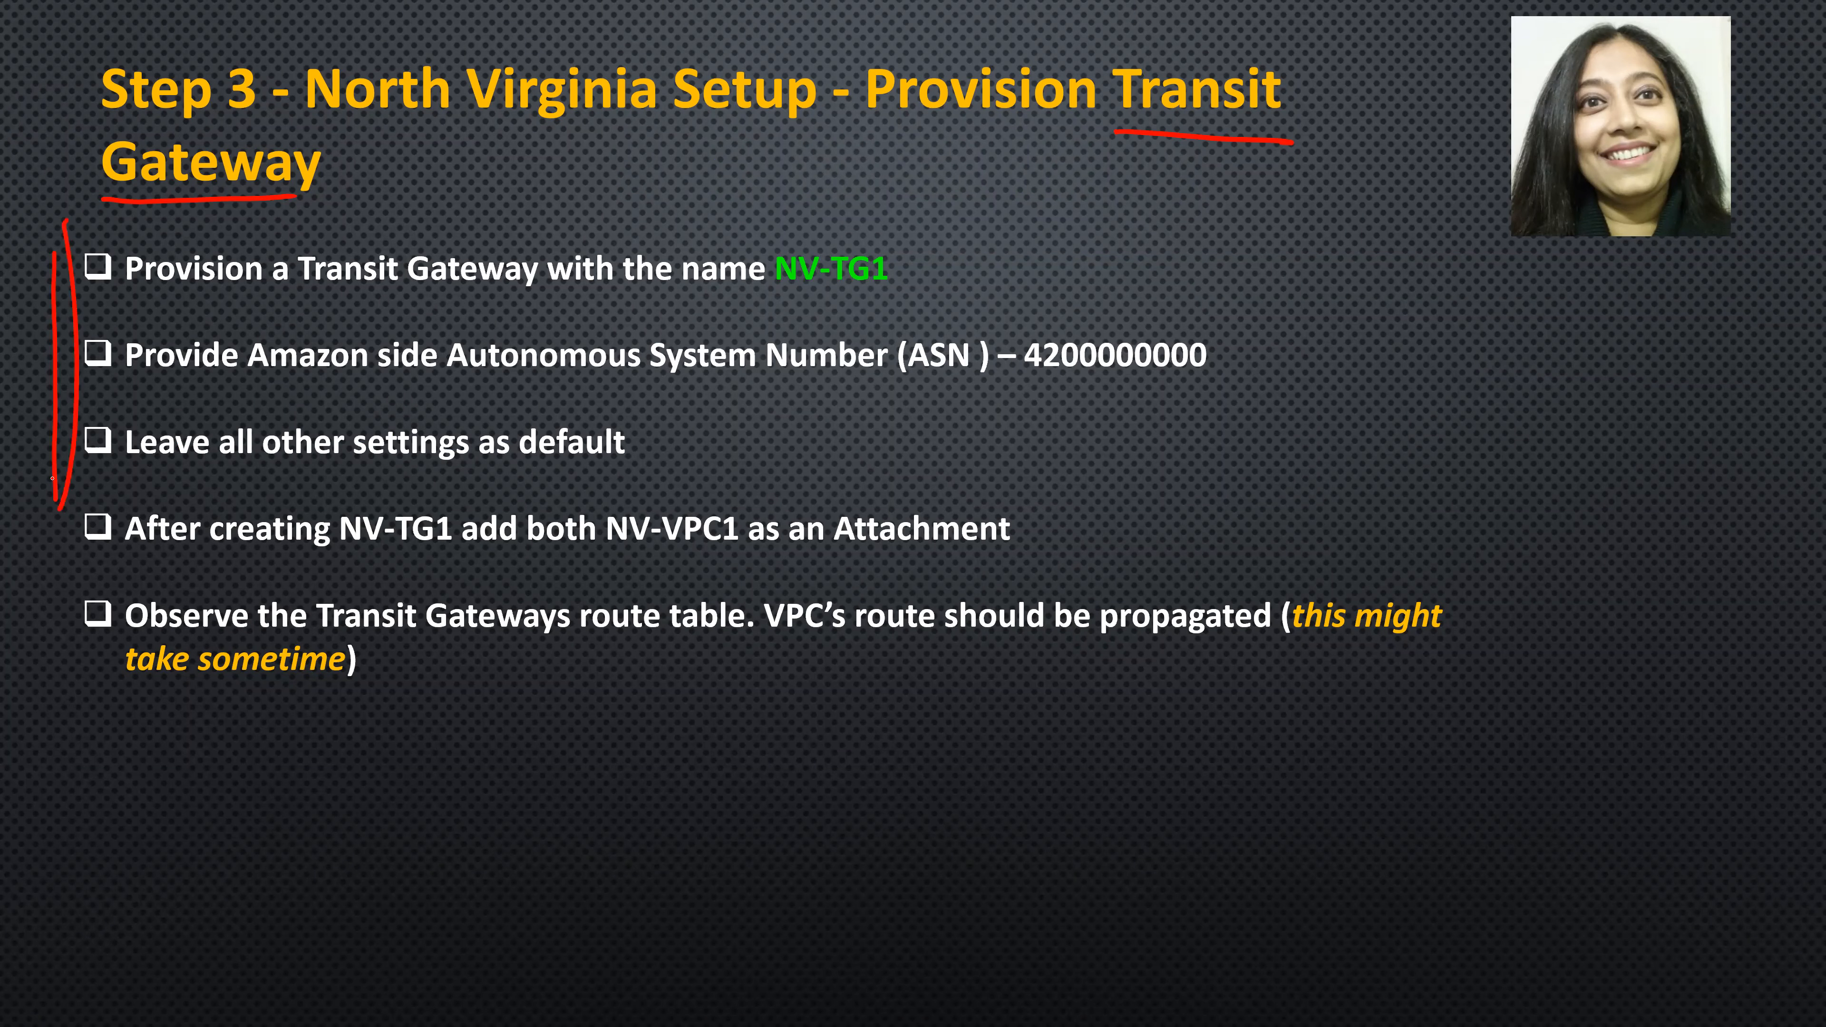
{"action": "mouse_move", "coordinate": [309, 551]}
{"action": "left_mouse_down"}
{"action": "mouse_move", "coordinate": [458, 568]}
{"action": "mouse_move", "coordinate": [350, 583]}
{"action": "left_mouse_up"}
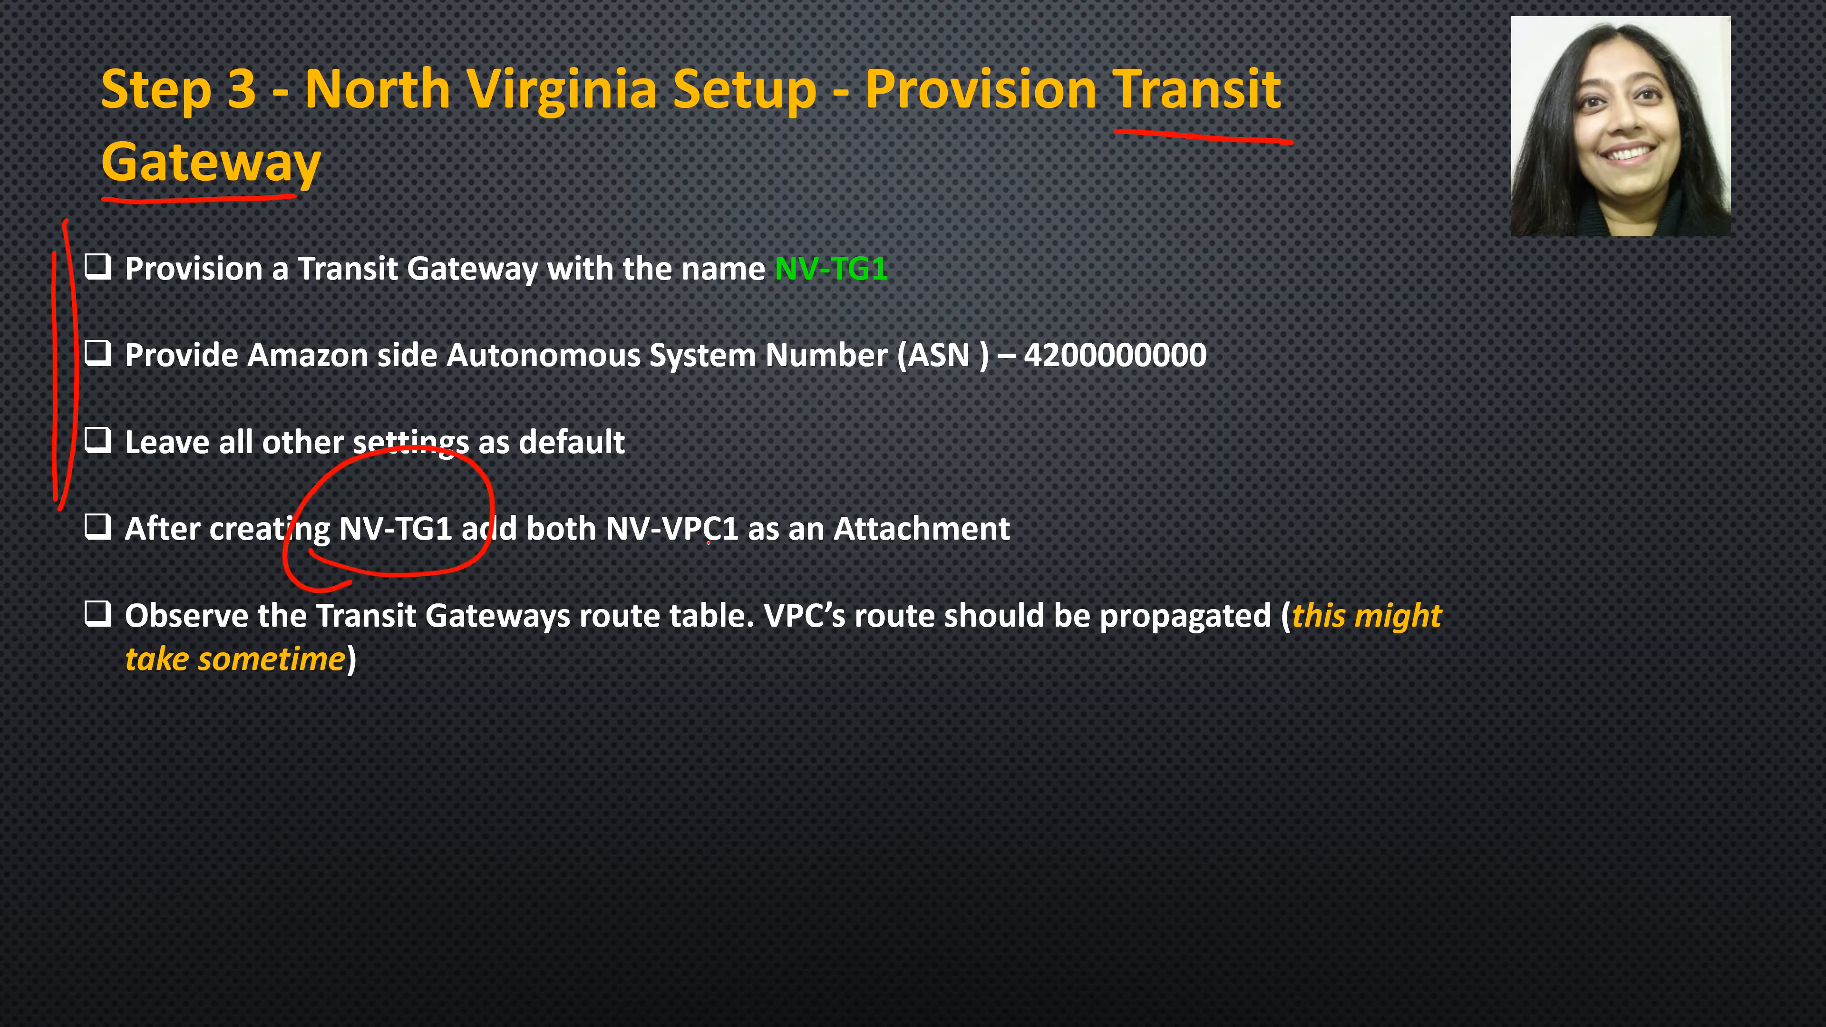
{"action": "mouse_move", "coordinate": [629, 553]}
{"action": "left_mouse_down"}
{"action": "mouse_move", "coordinate": [584, 565]}
{"action": "mouse_move", "coordinate": [661, 576]}
{"action": "left_mouse_up"}
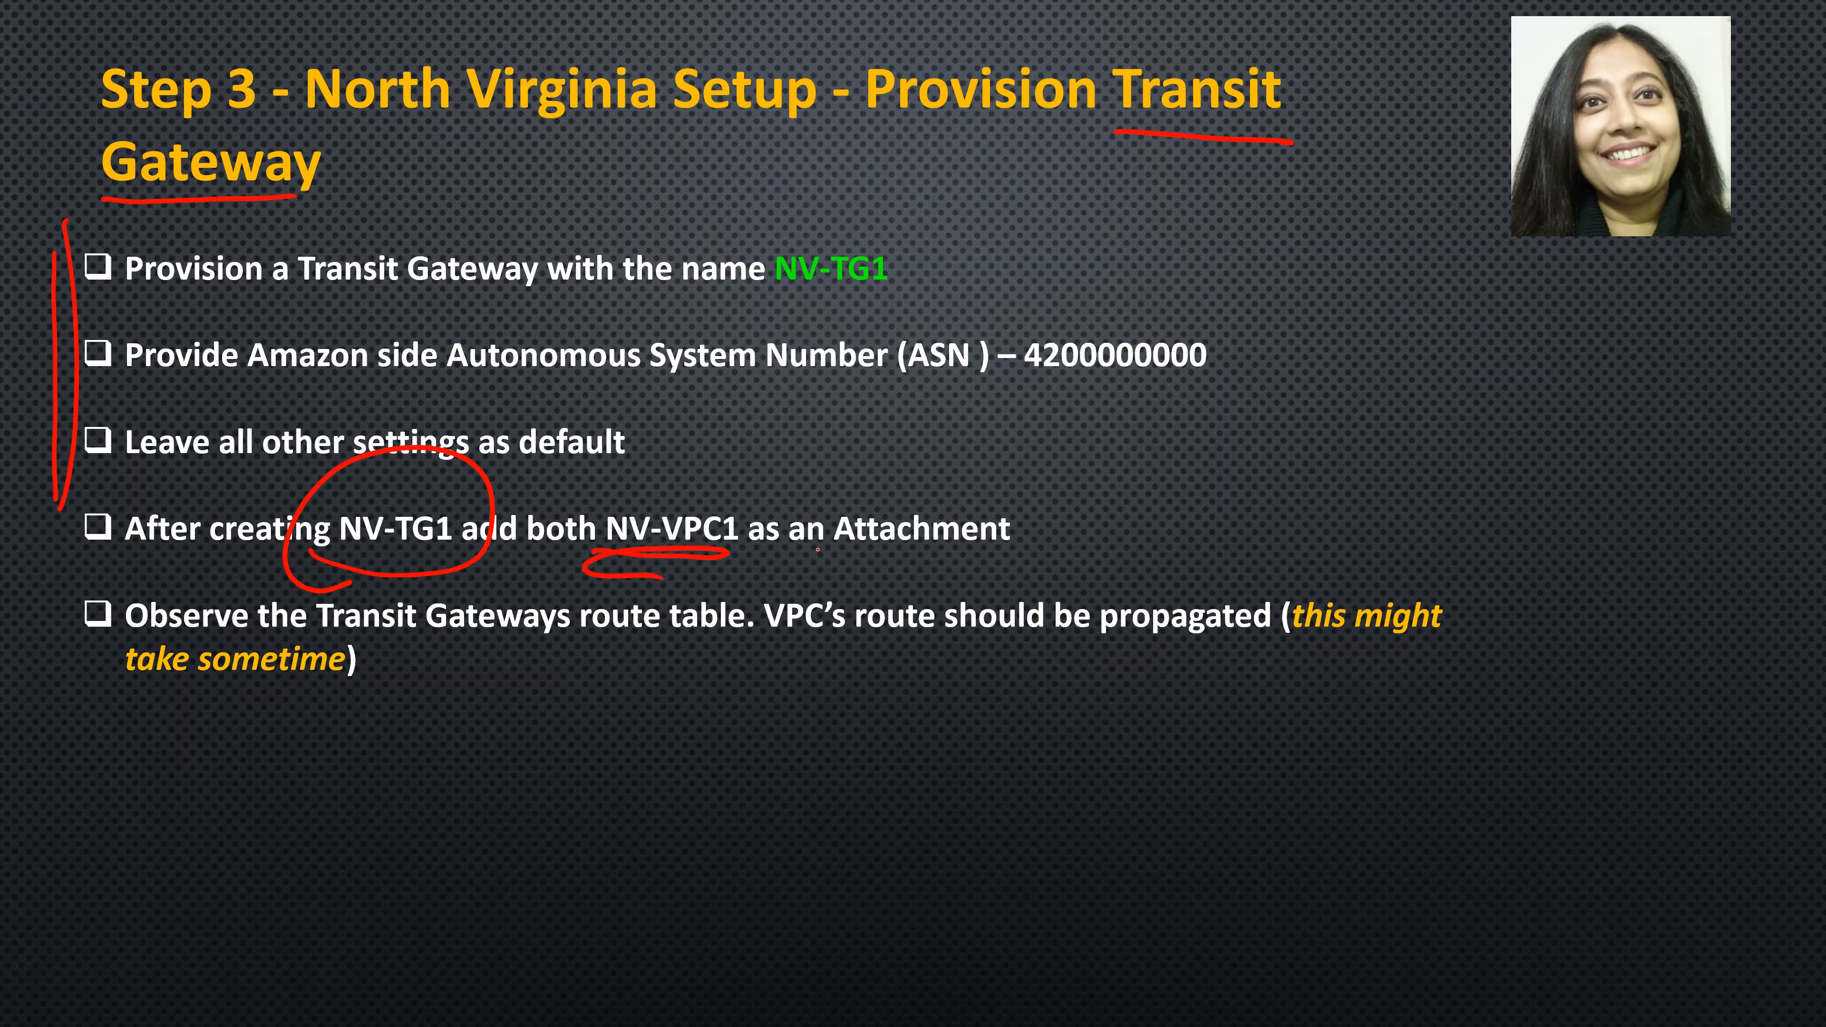
{"action": "mouse_move", "coordinate": [1106, 511]}
{"action": "left_mouse_down"}
{"action": "mouse_move", "coordinate": [787, 496]}
{"action": "mouse_move", "coordinate": [869, 551]}
{"action": "left_mouse_up"}
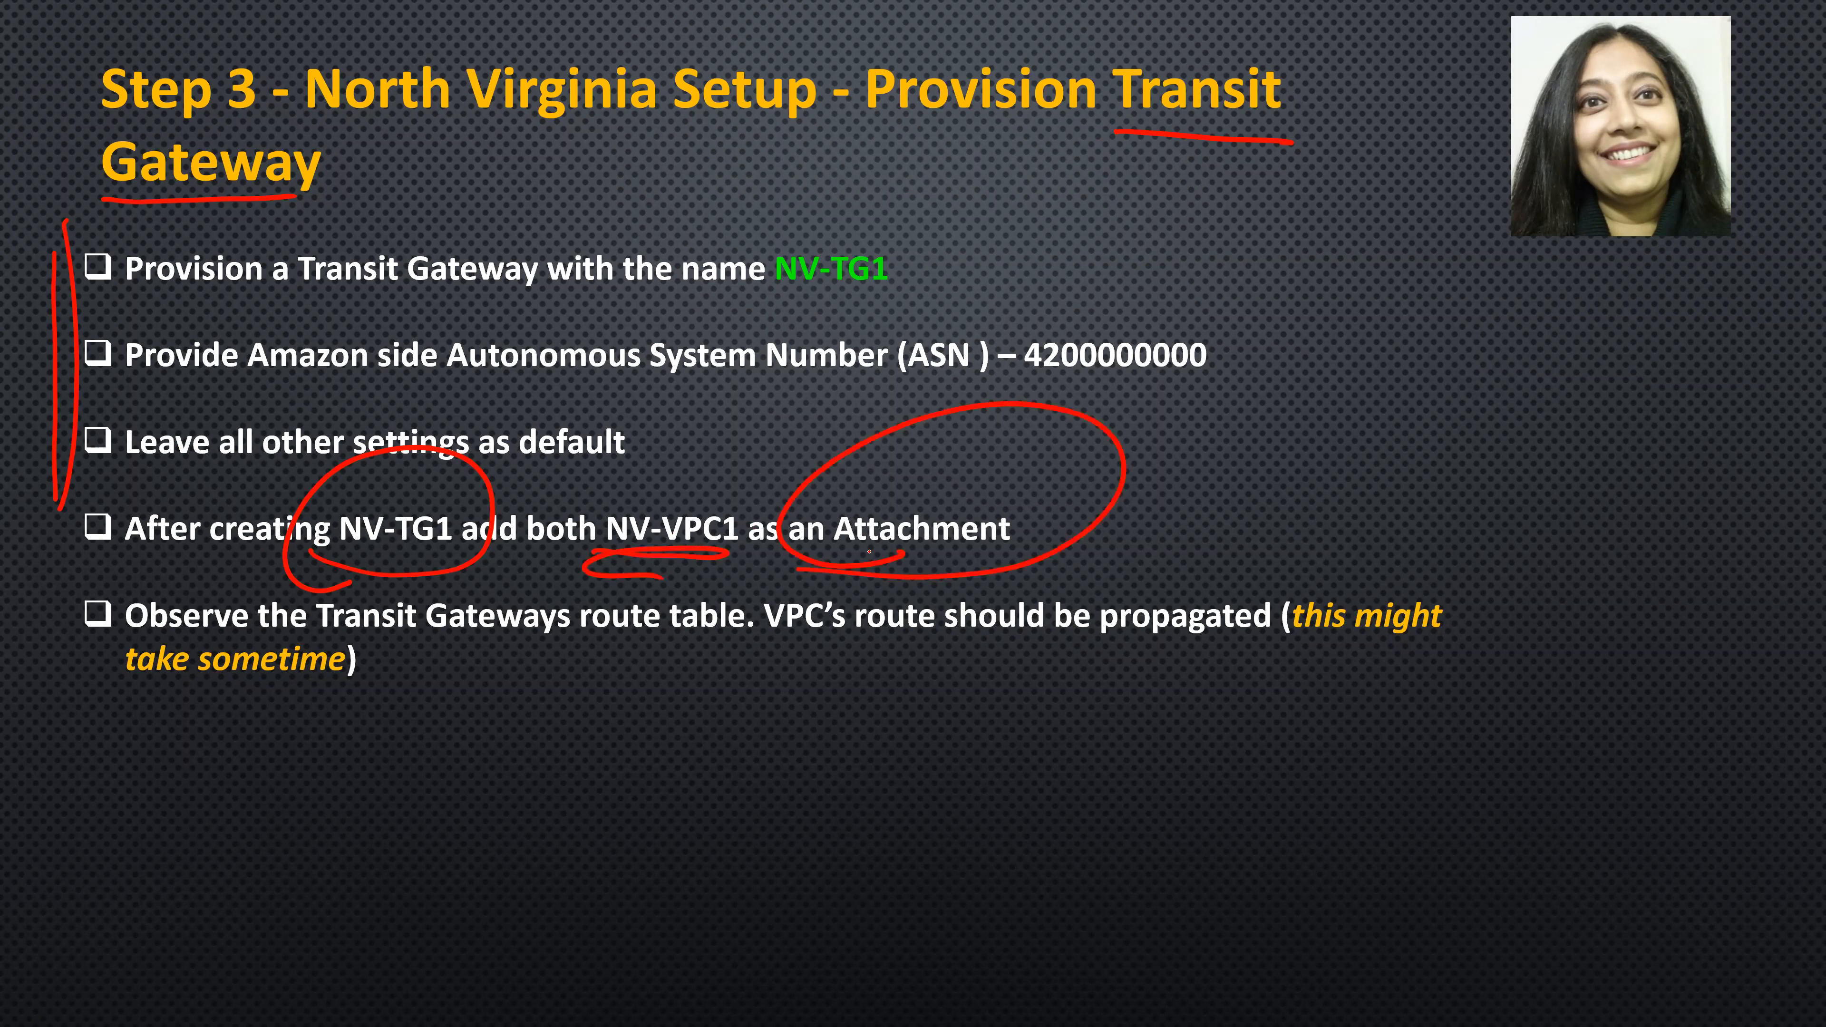
- Switch back to the AWS console, open the transit gateway attachments and start creating a new attachment
{"action": "key", "text": "alt+Tab"}
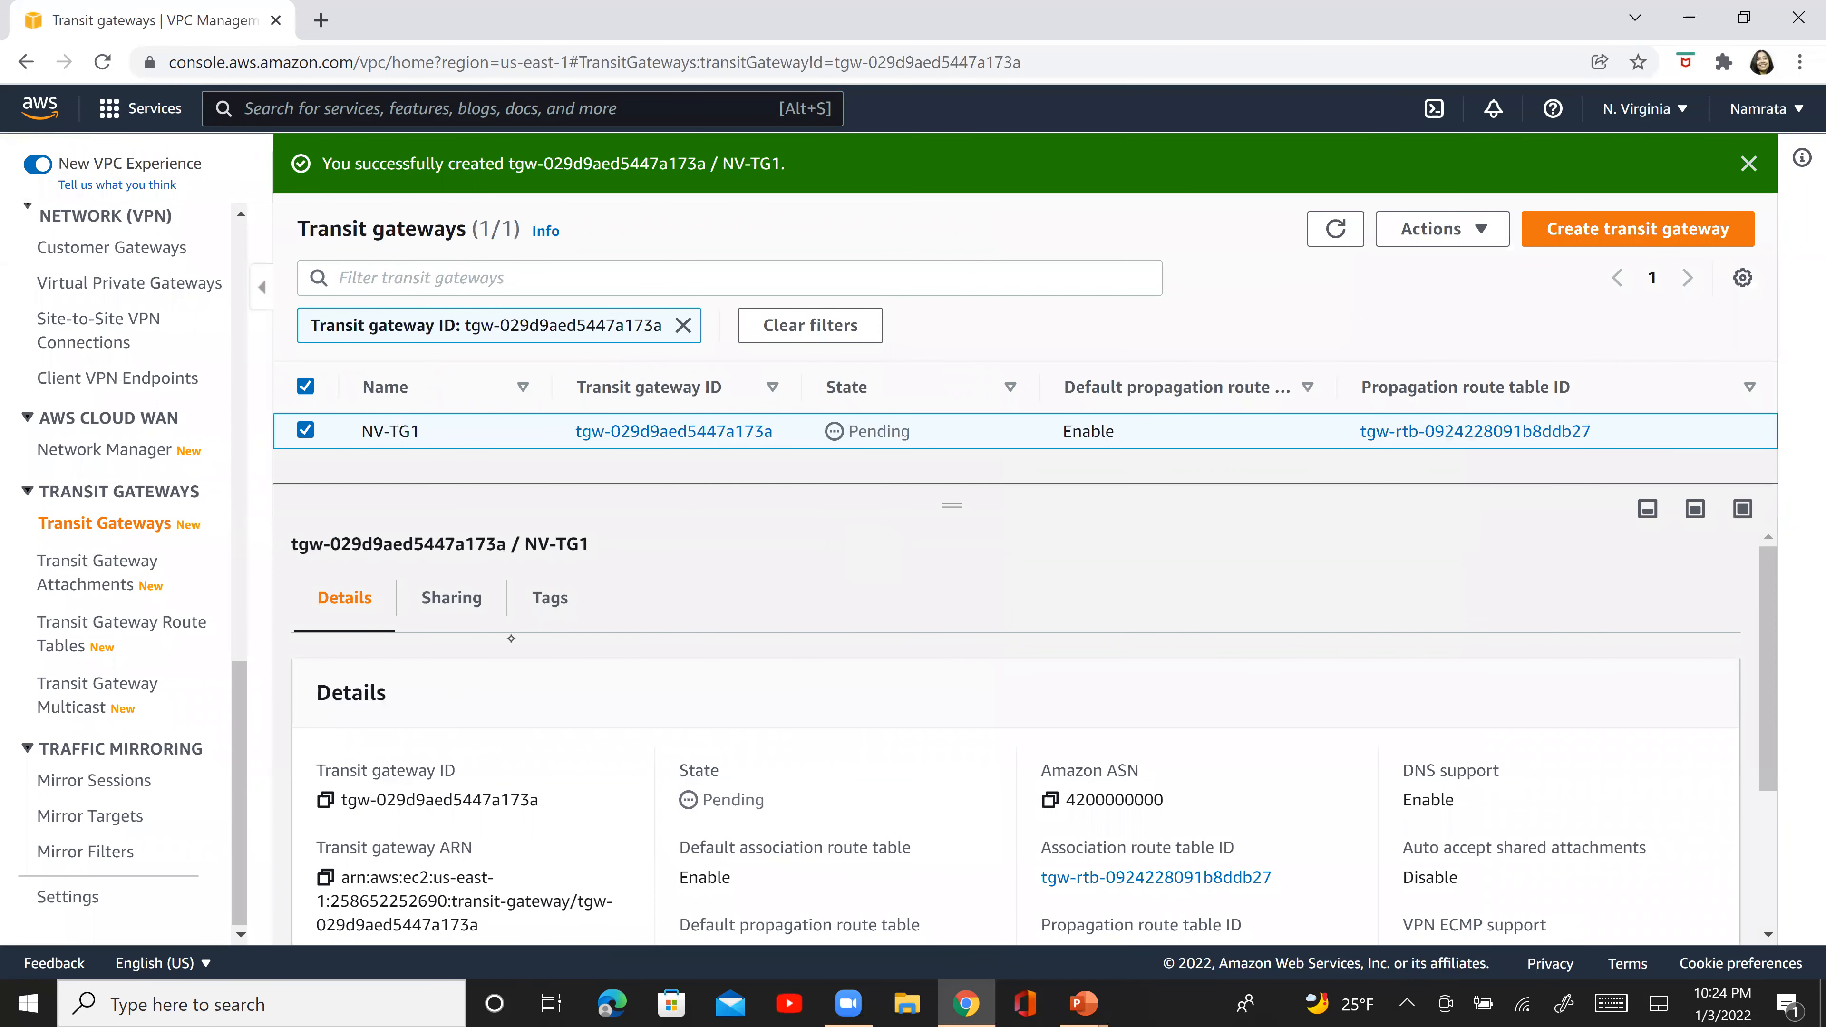
{"action": "left_click", "coordinate": [84, 572]}
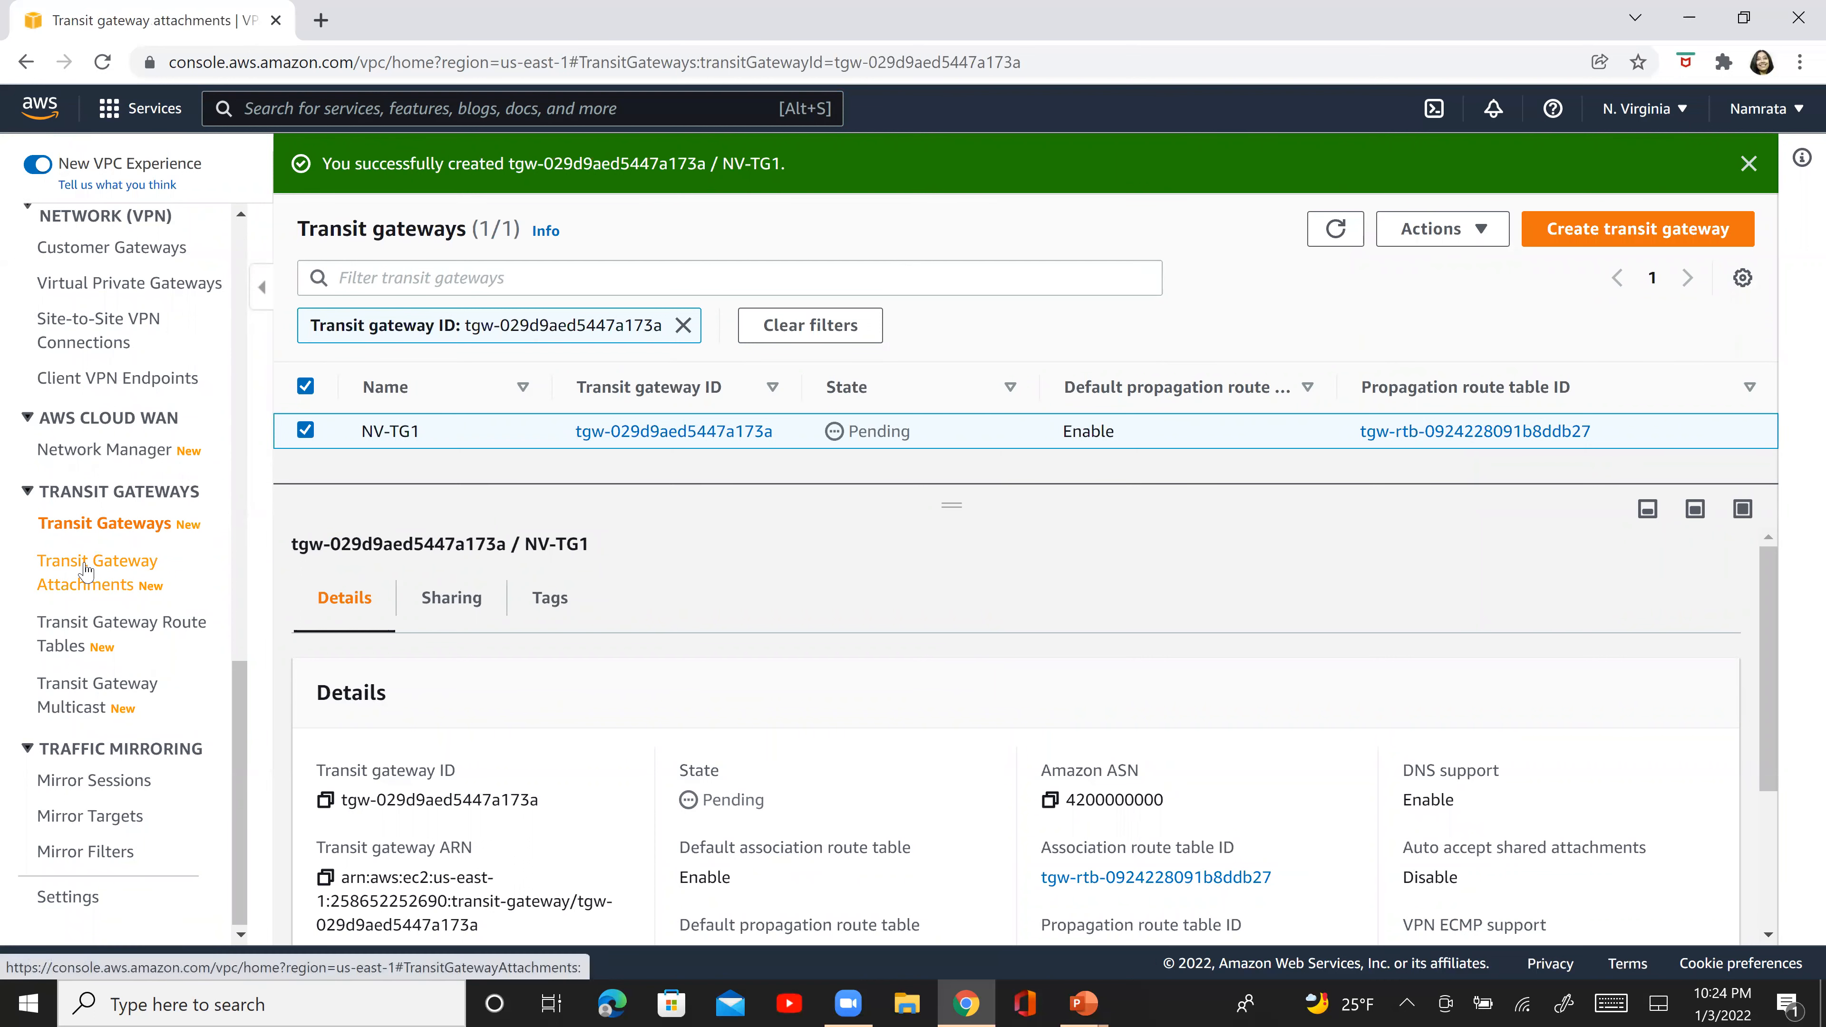
{"action": "left_click", "coordinate": [1539, 180]}
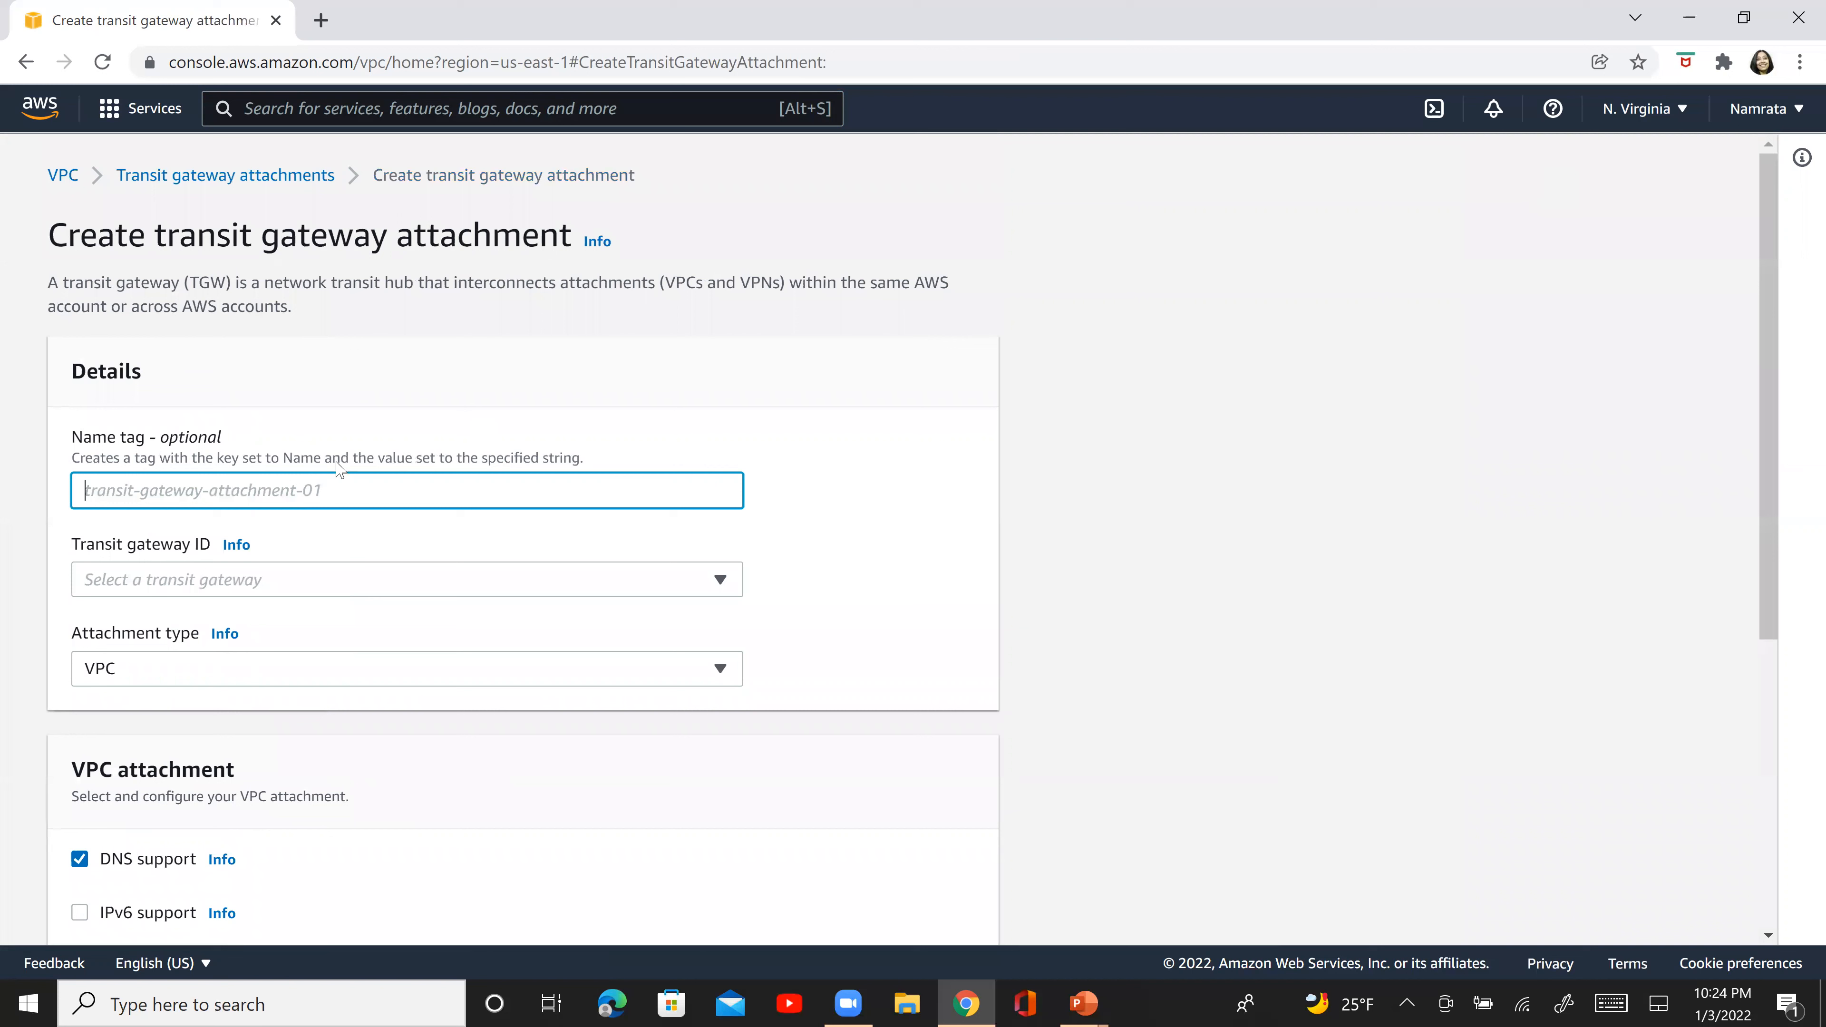
- Enter NV-TG1-VPC1 as the name tag of the transit gateway attachment
{"action": "left_click", "coordinate": [321, 478]}
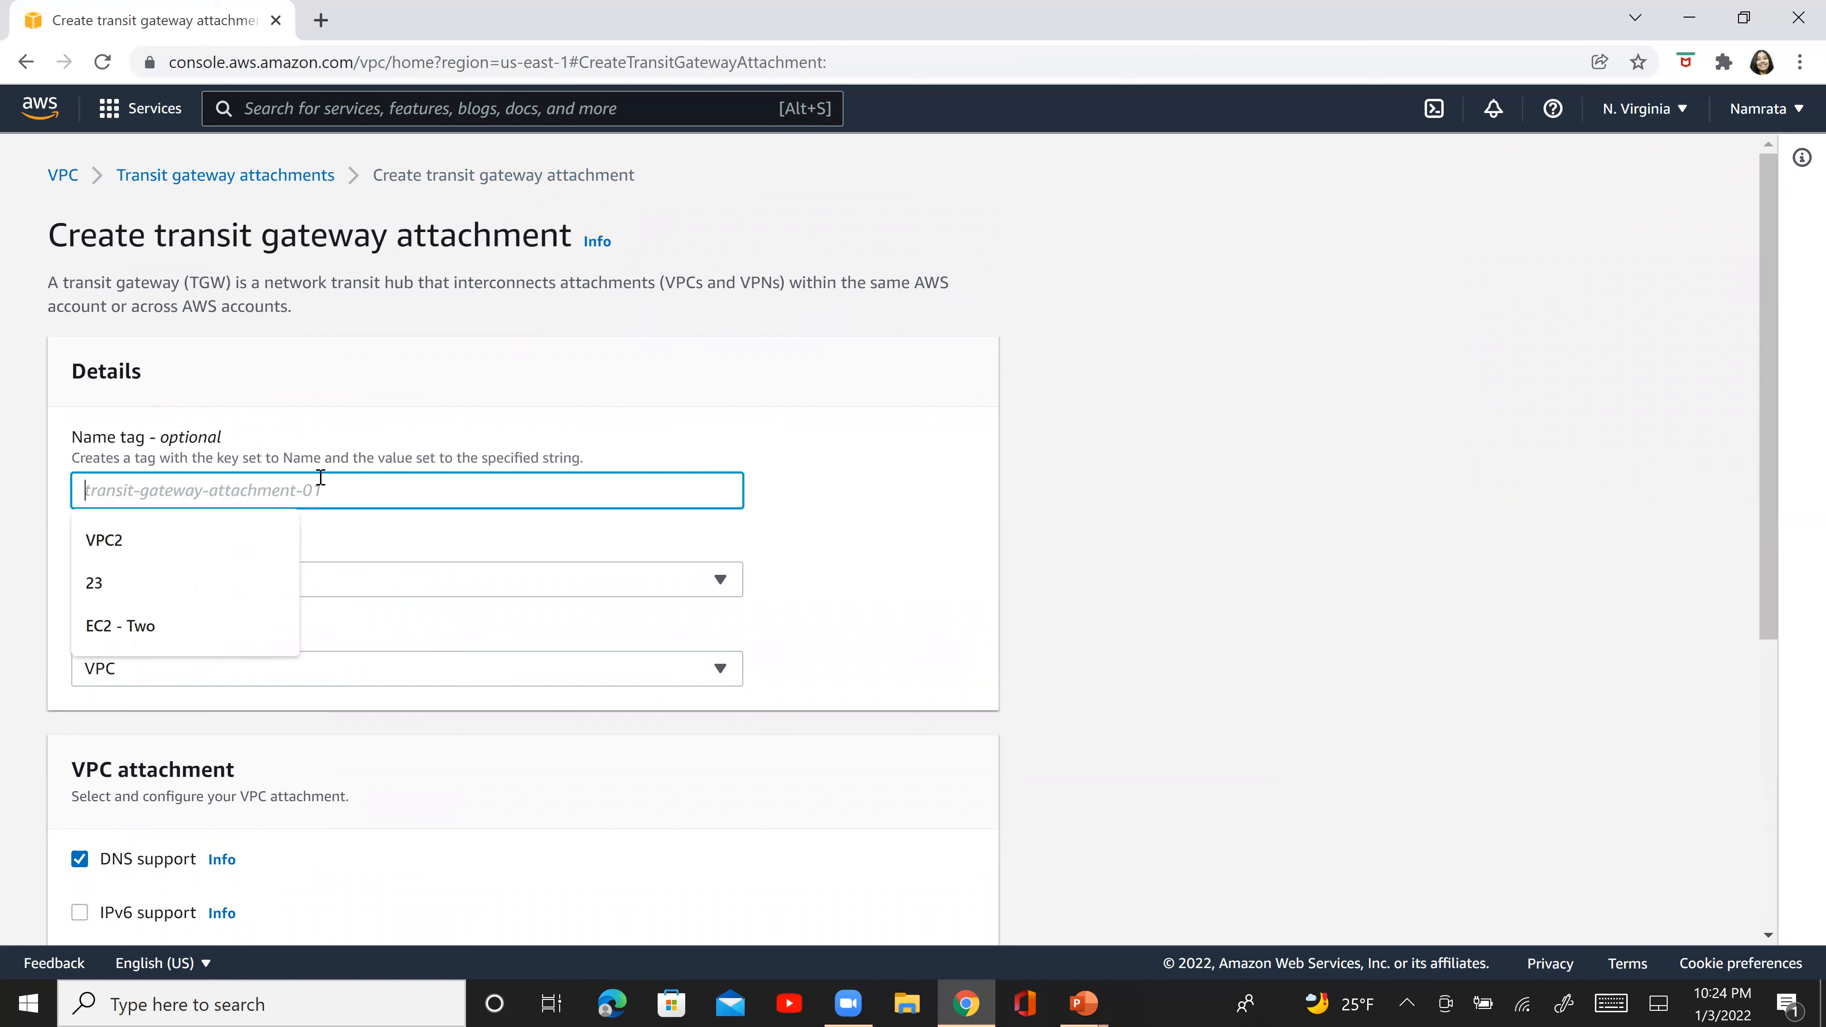
{"action": "type", "text": "NV-TG1"}
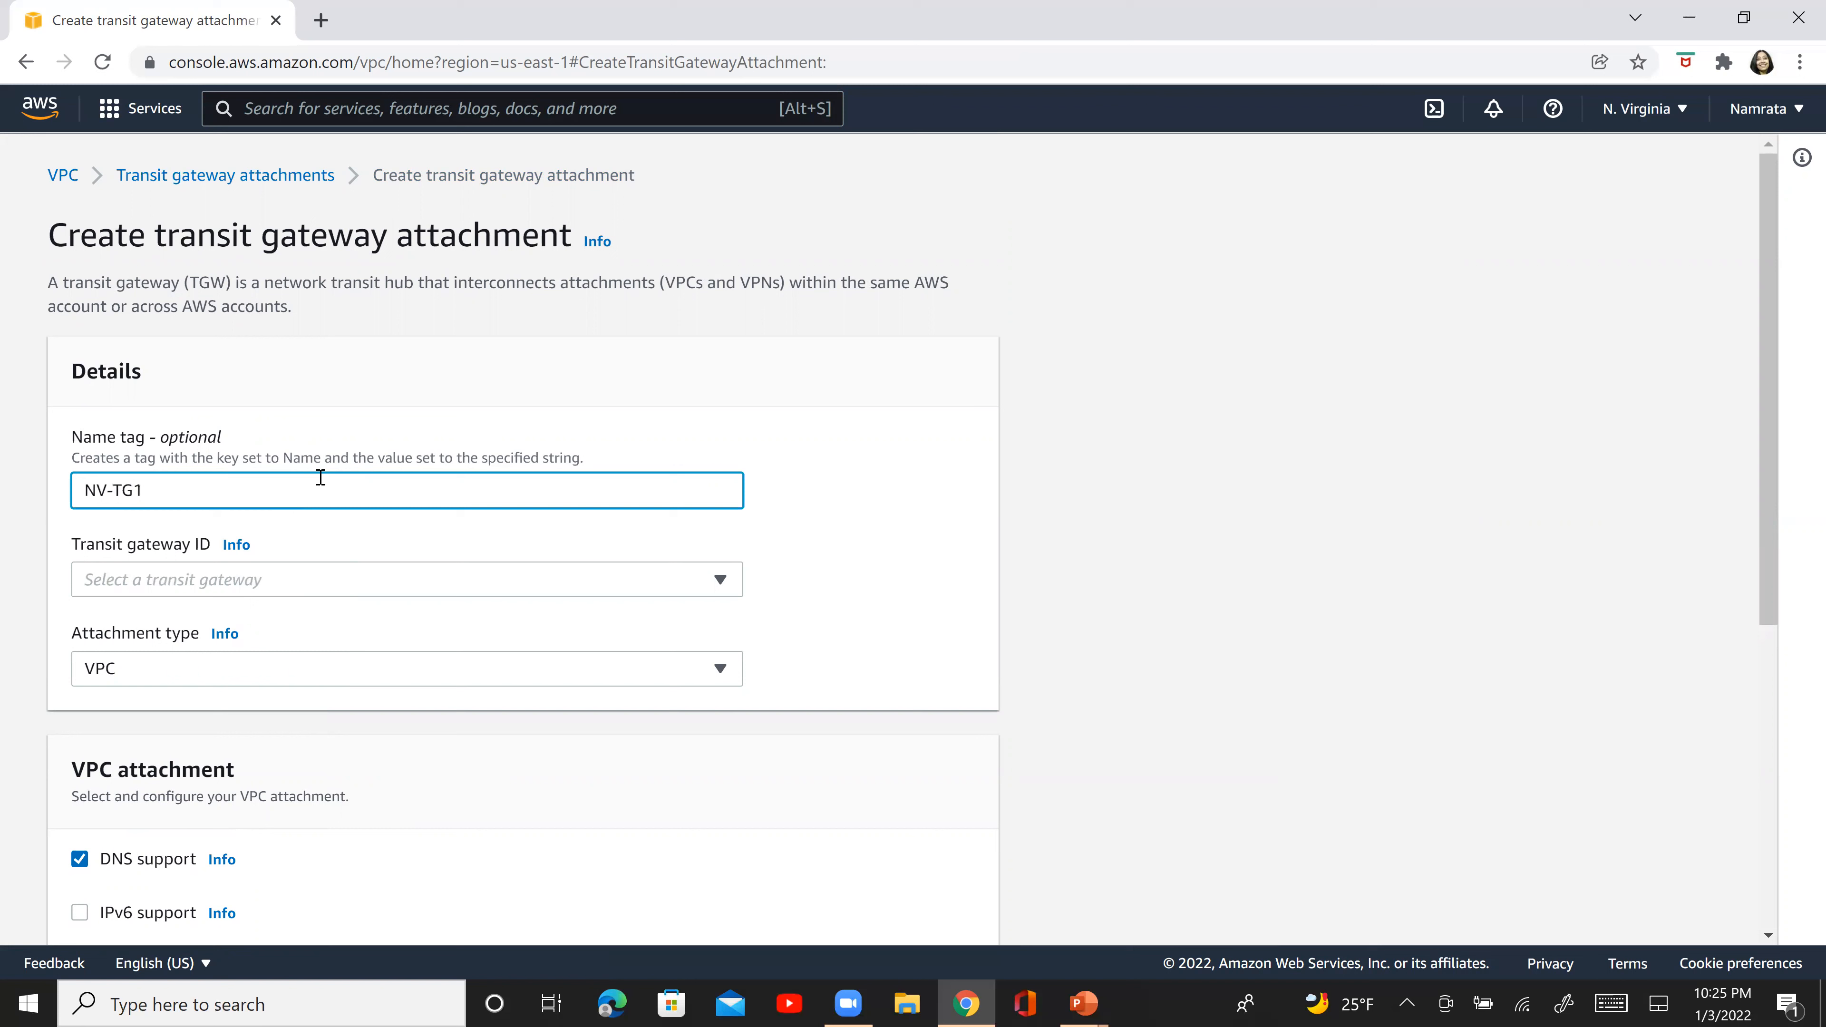
{"action": "type", "text": "-VPC"}
{"action": "key", "text": "Tab"}
{"action": "key", "text": "Tab"}
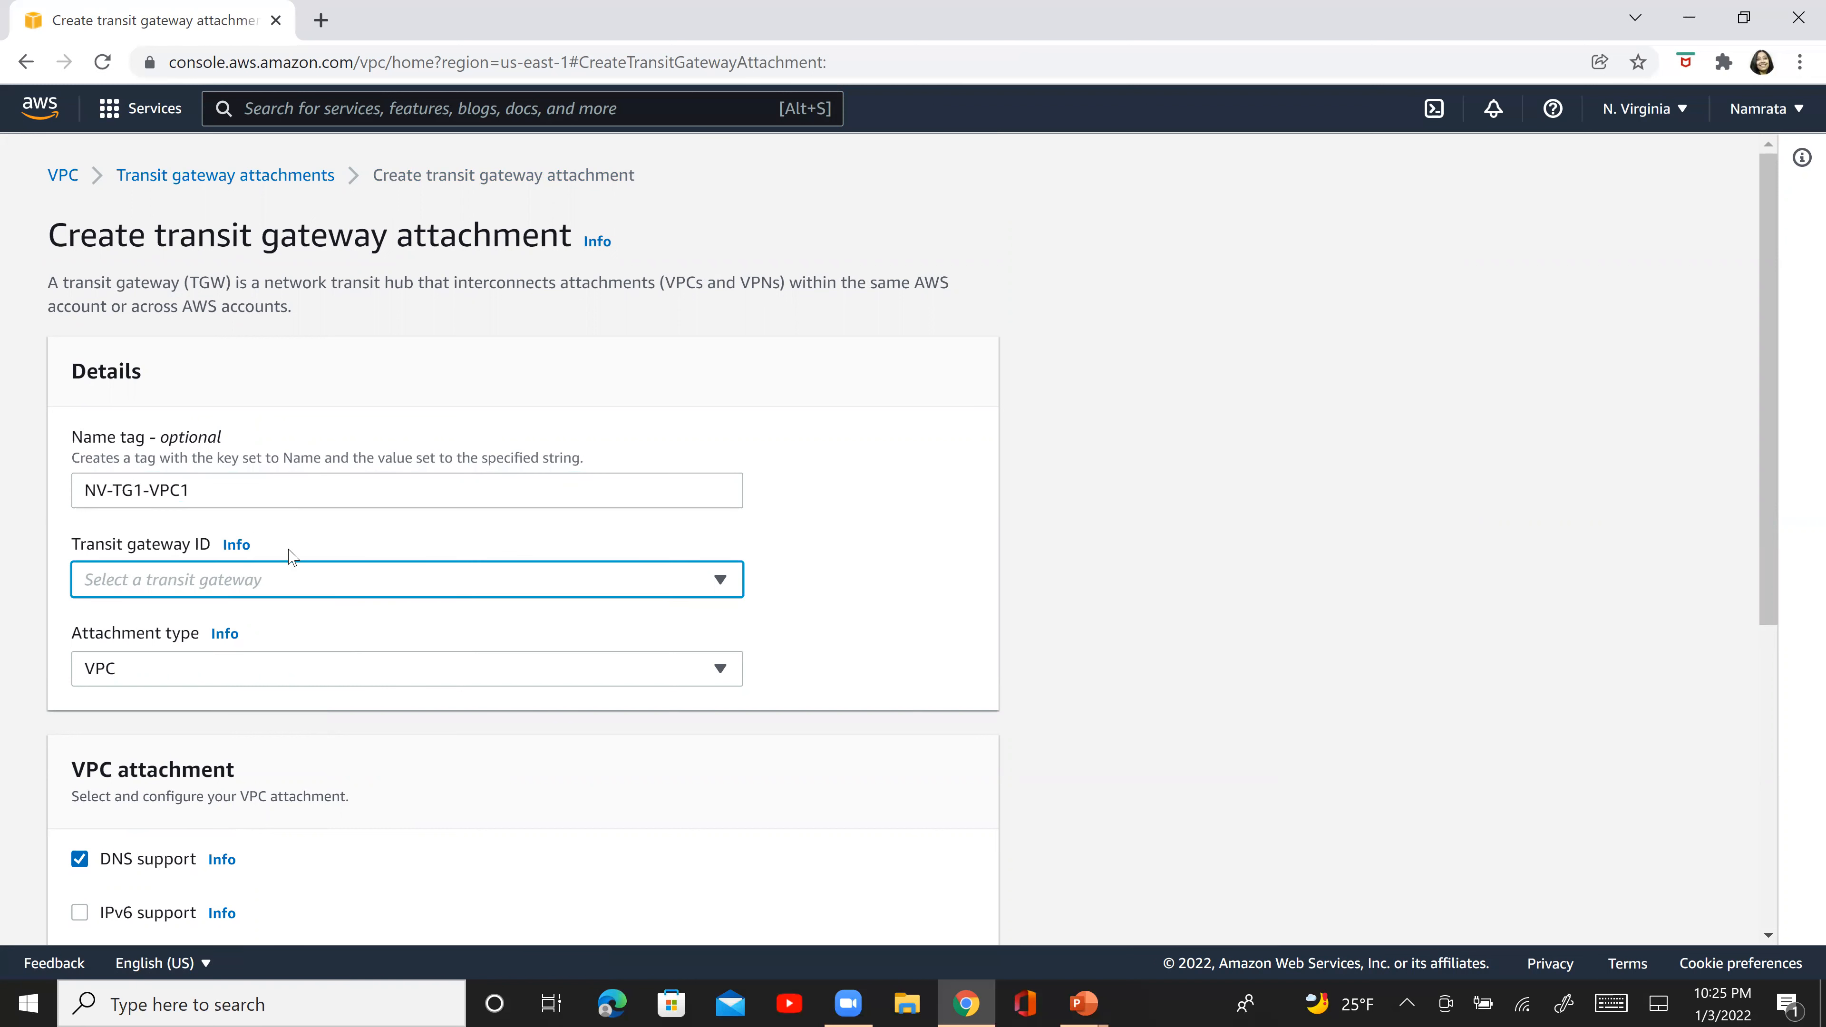
- Try to choose a transit gateway ID for the new attachment
{"action": "left_click", "coordinate": [258, 577]}
{"action": "left_click", "coordinate": [778, 581]}
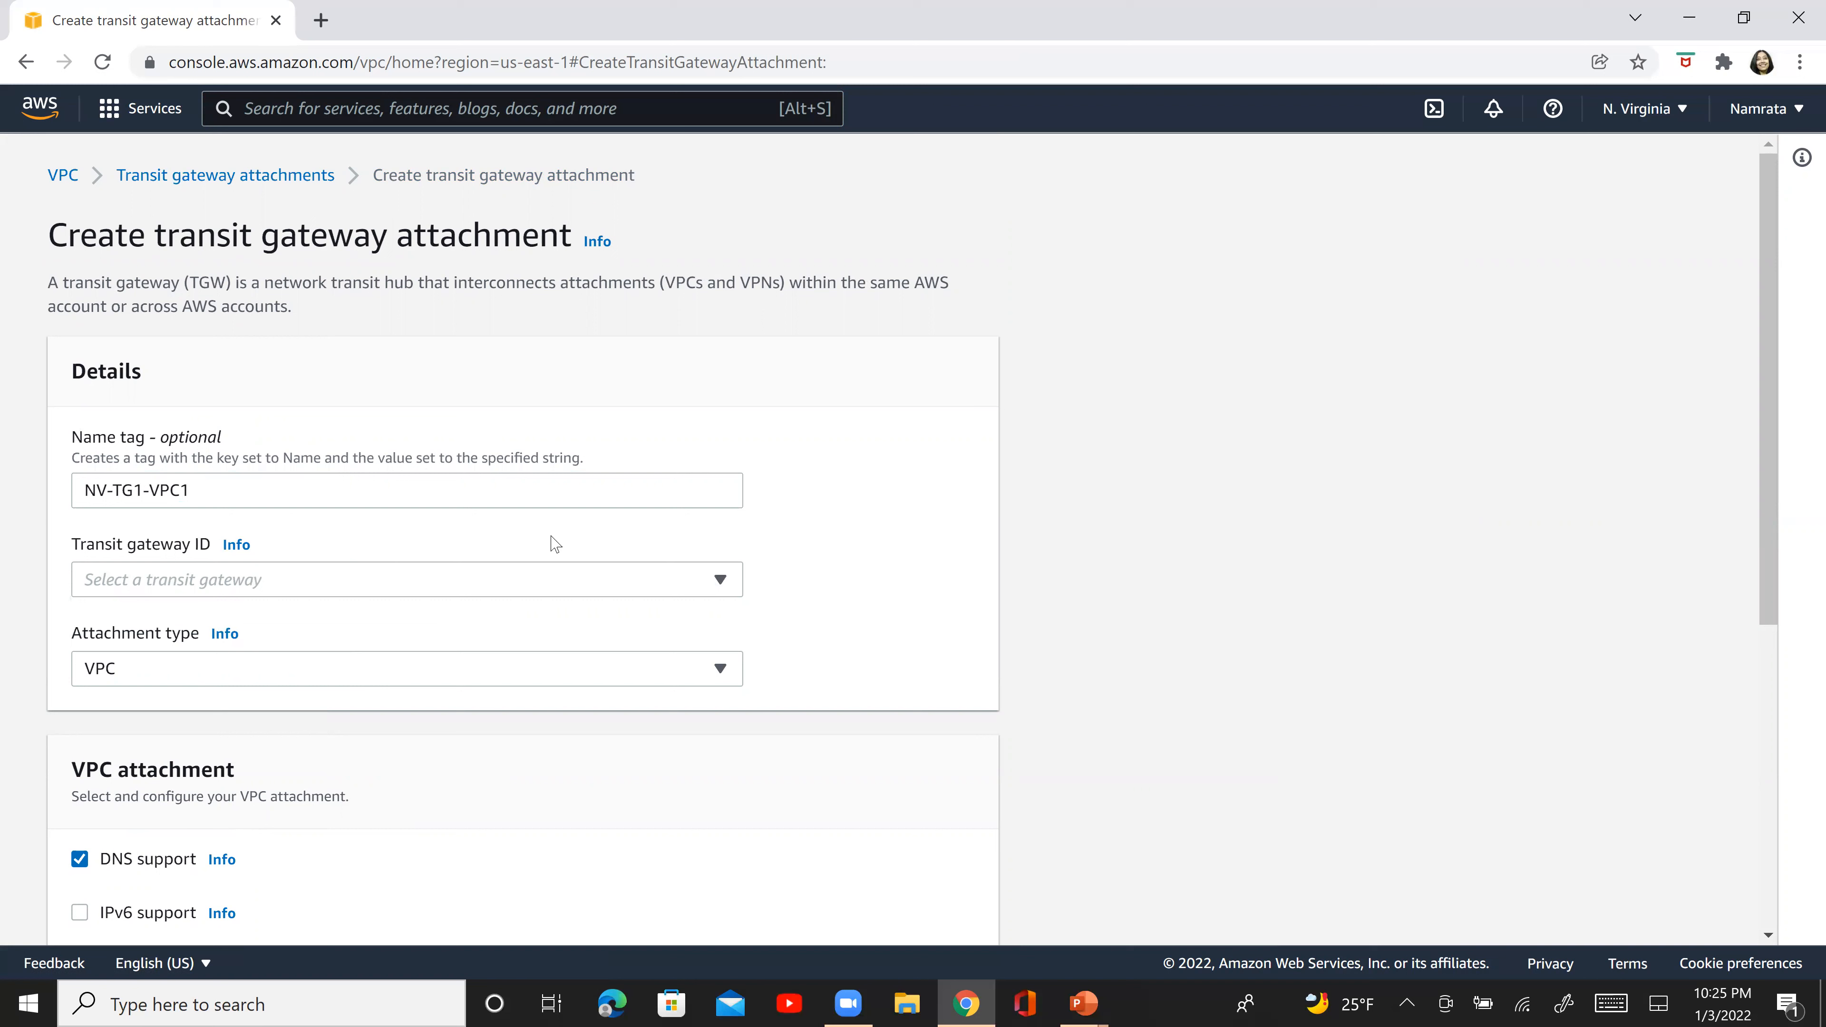
{"action": "left_click", "coordinate": [434, 587]}
{"action": "left_click", "coordinate": [434, 587]}
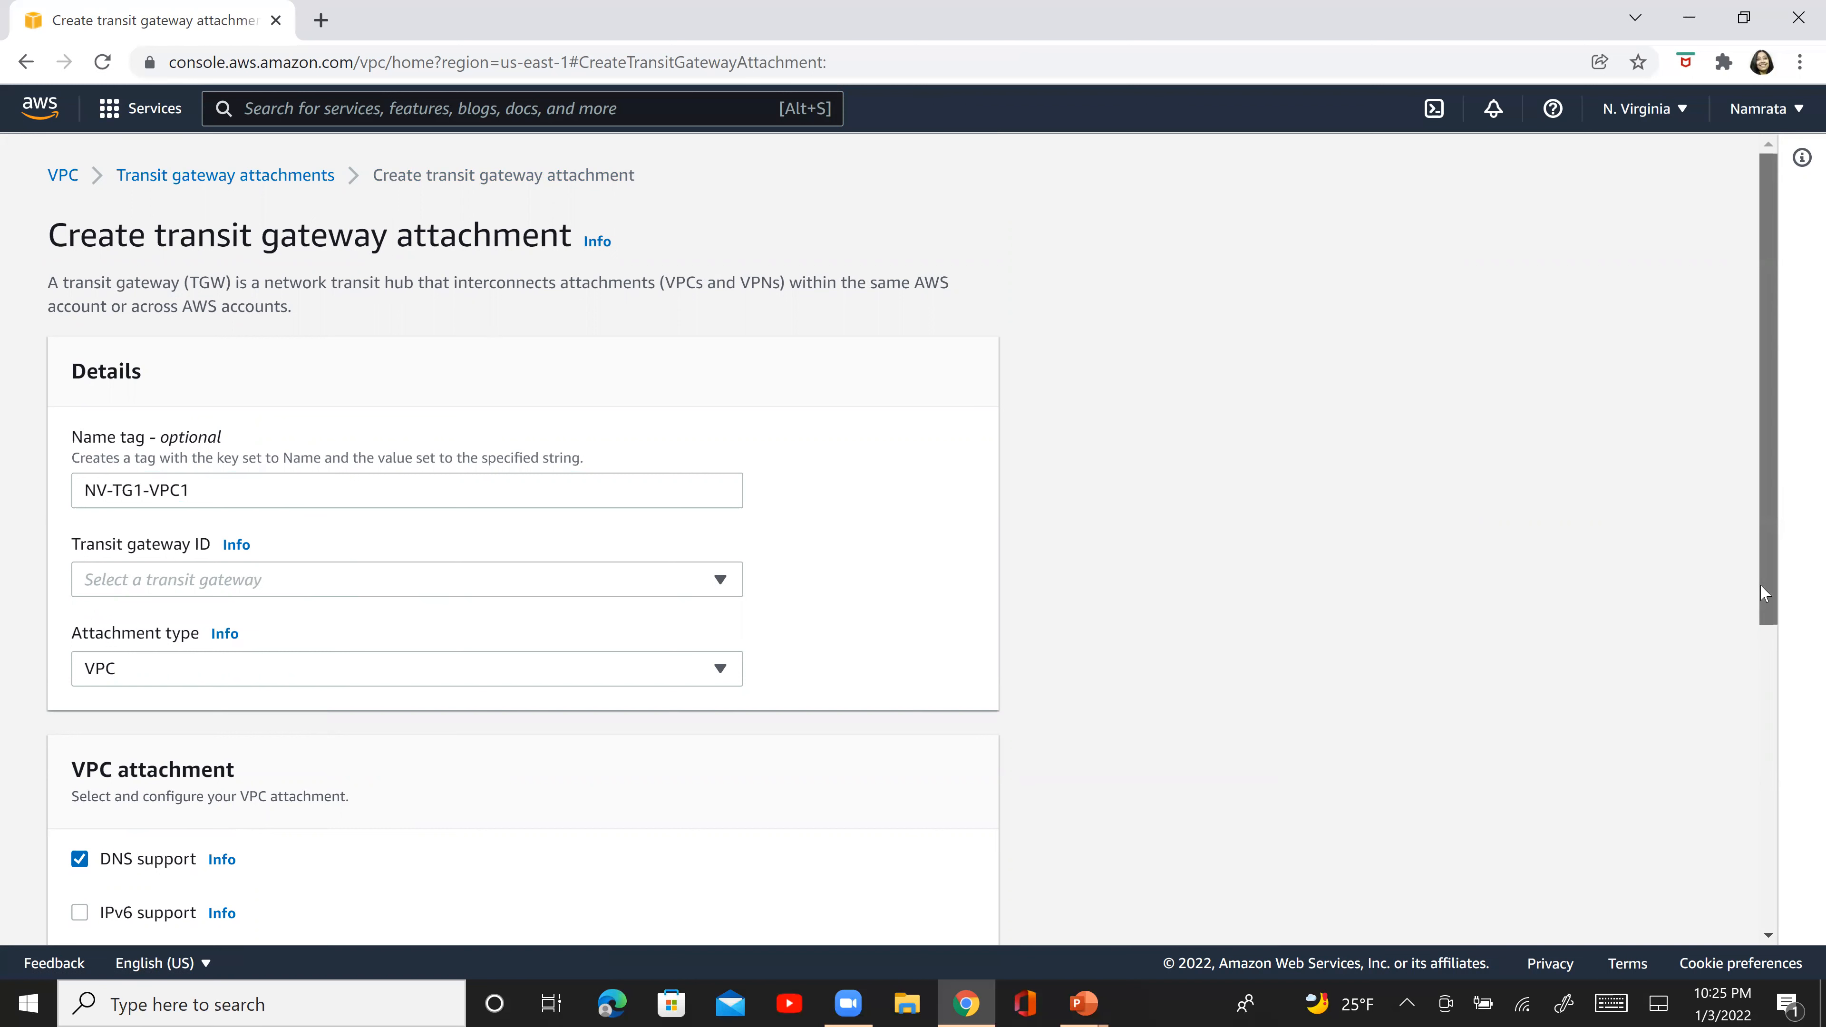
- Select NV-VPC1 as the VPC to attach to the transit gateway
{"action": "scroll", "coordinate": [1776, 720], "scroll_direction": "down", "scroll_amount": 3}
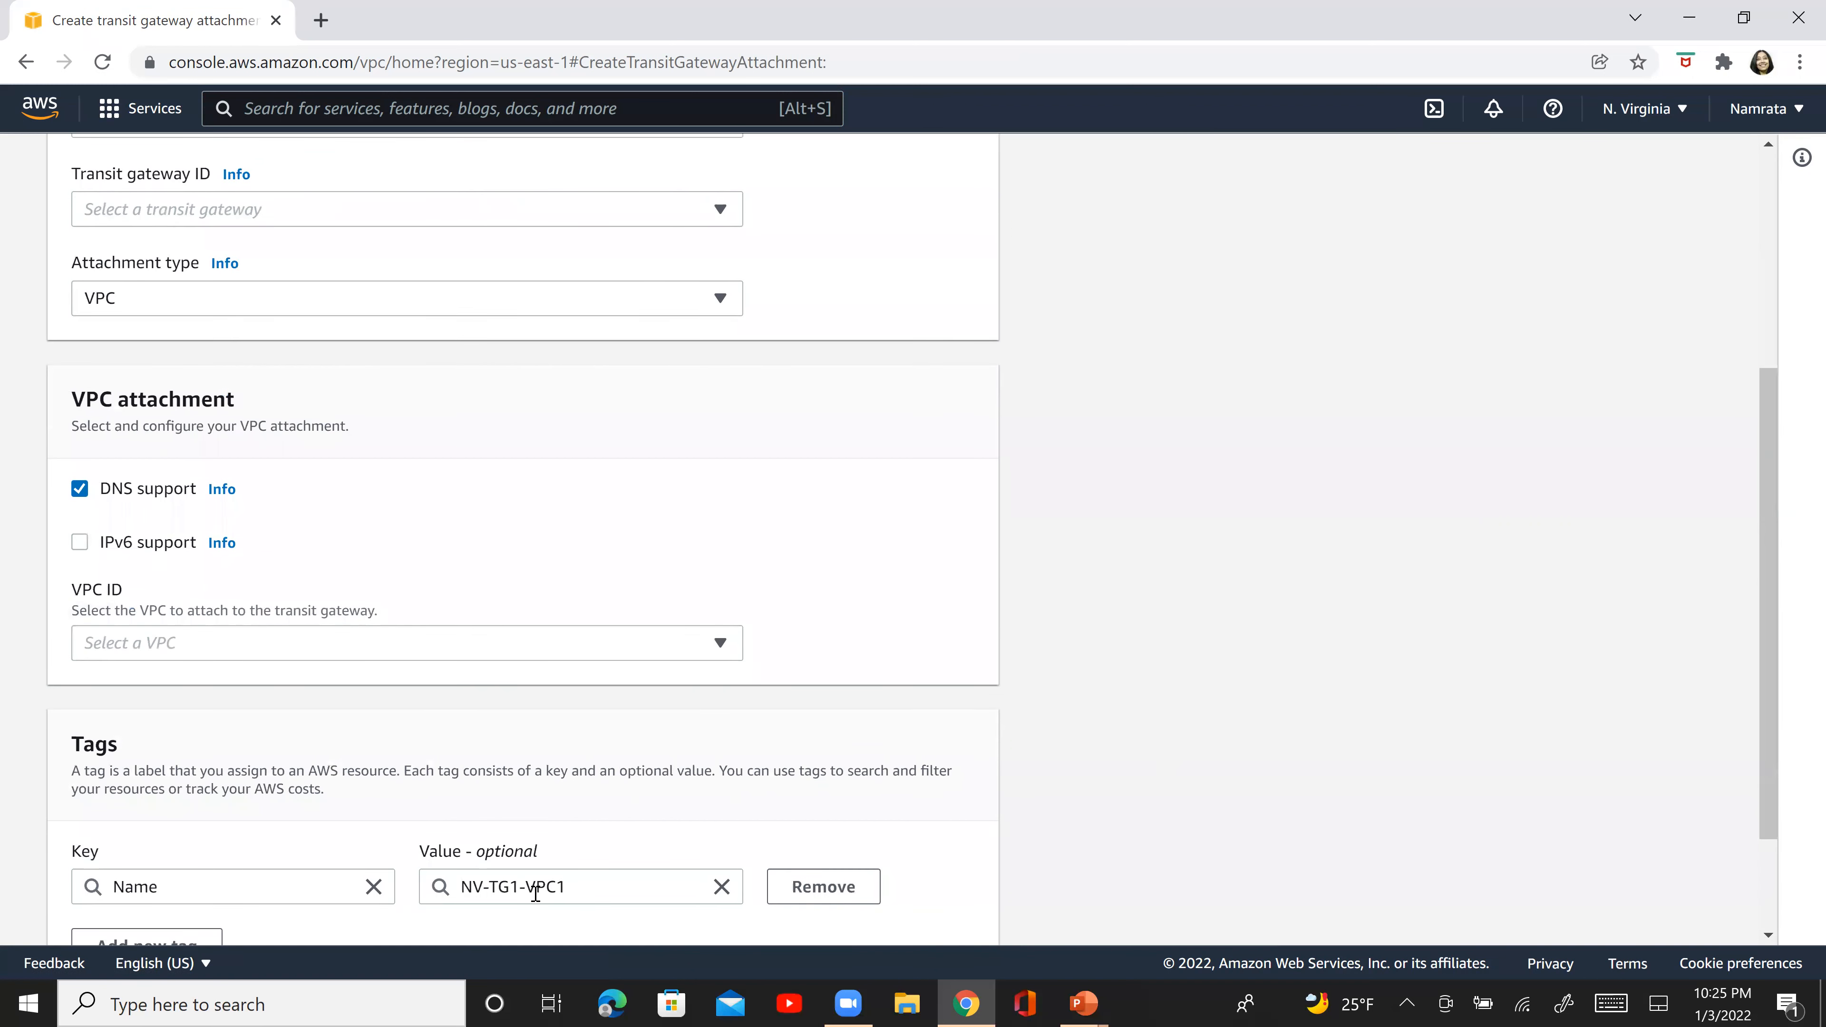
{"action": "left_click", "coordinate": [431, 640]}
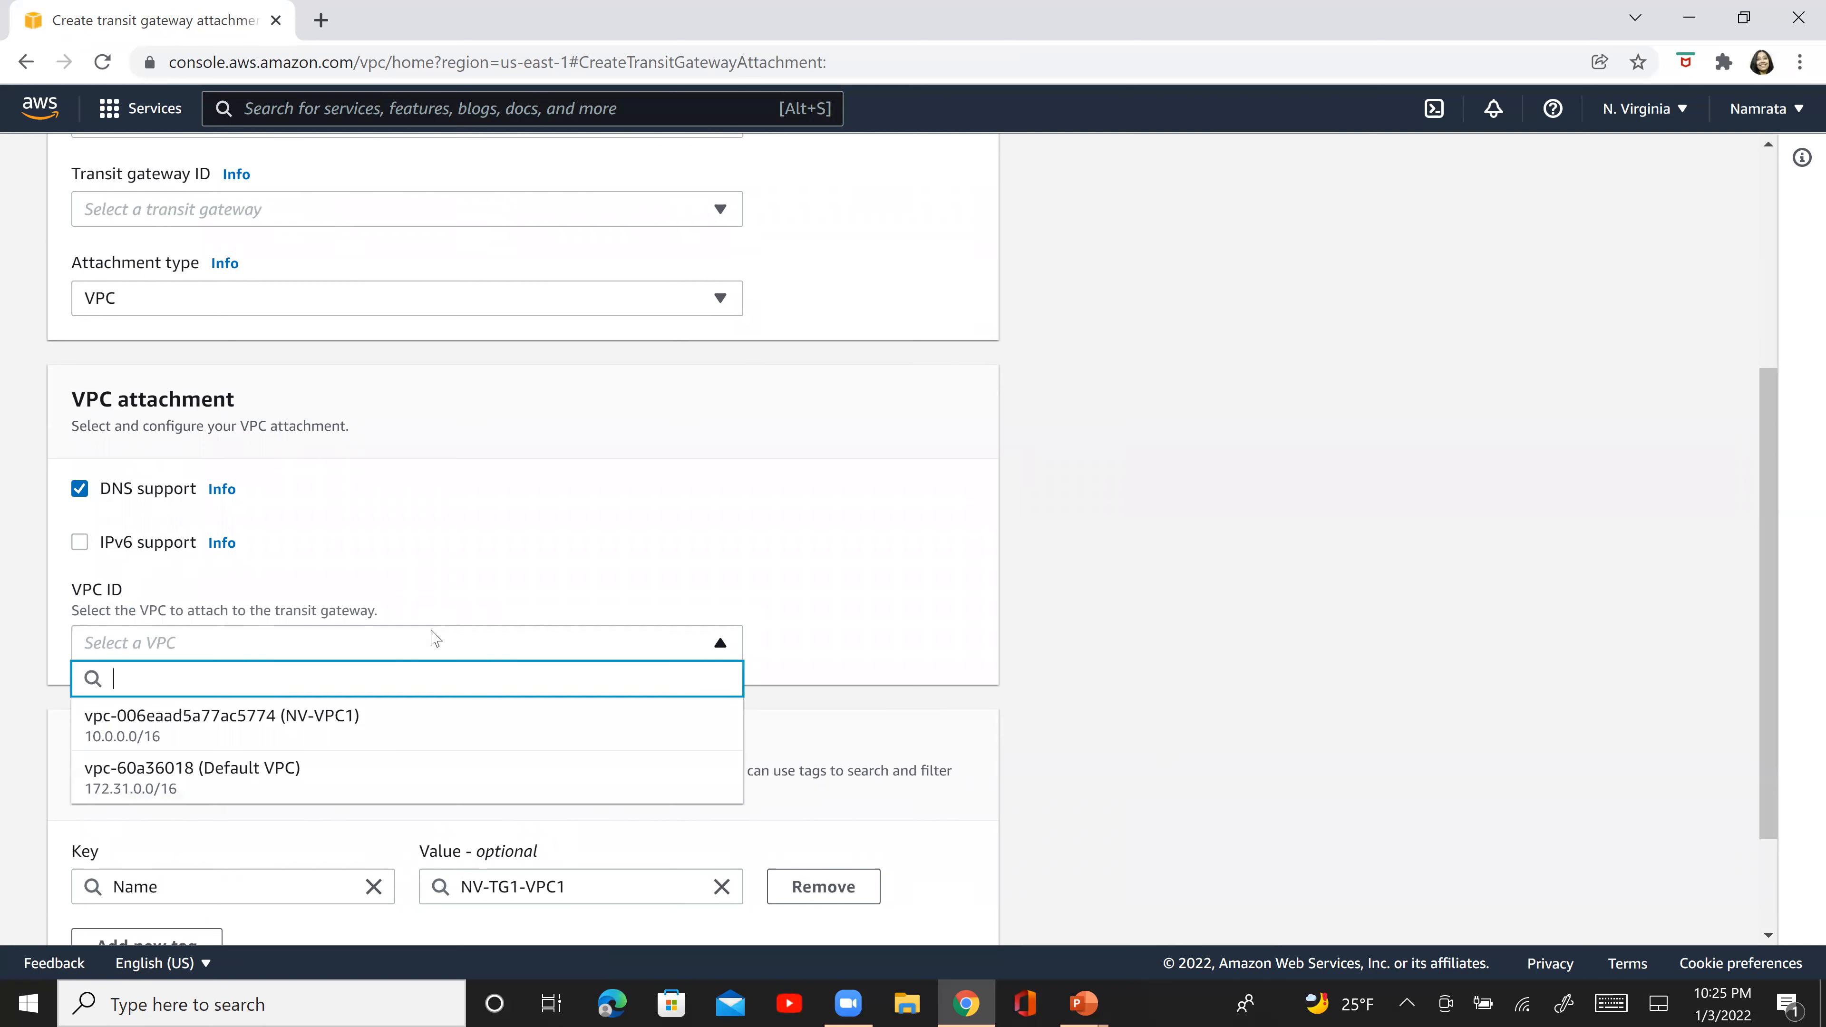
{"action": "left_click", "coordinate": [362, 732]}
- Retry choosing the transit gateway ID, then leave the unsaved form and return to the transit gateway attachments list
{"action": "left_click", "coordinate": [495, 216]}
{"action": "left_click", "coordinate": [496, 218]}
{"action": "left_click", "coordinate": [496, 217]}
{"action": "left_click", "coordinate": [496, 218]}
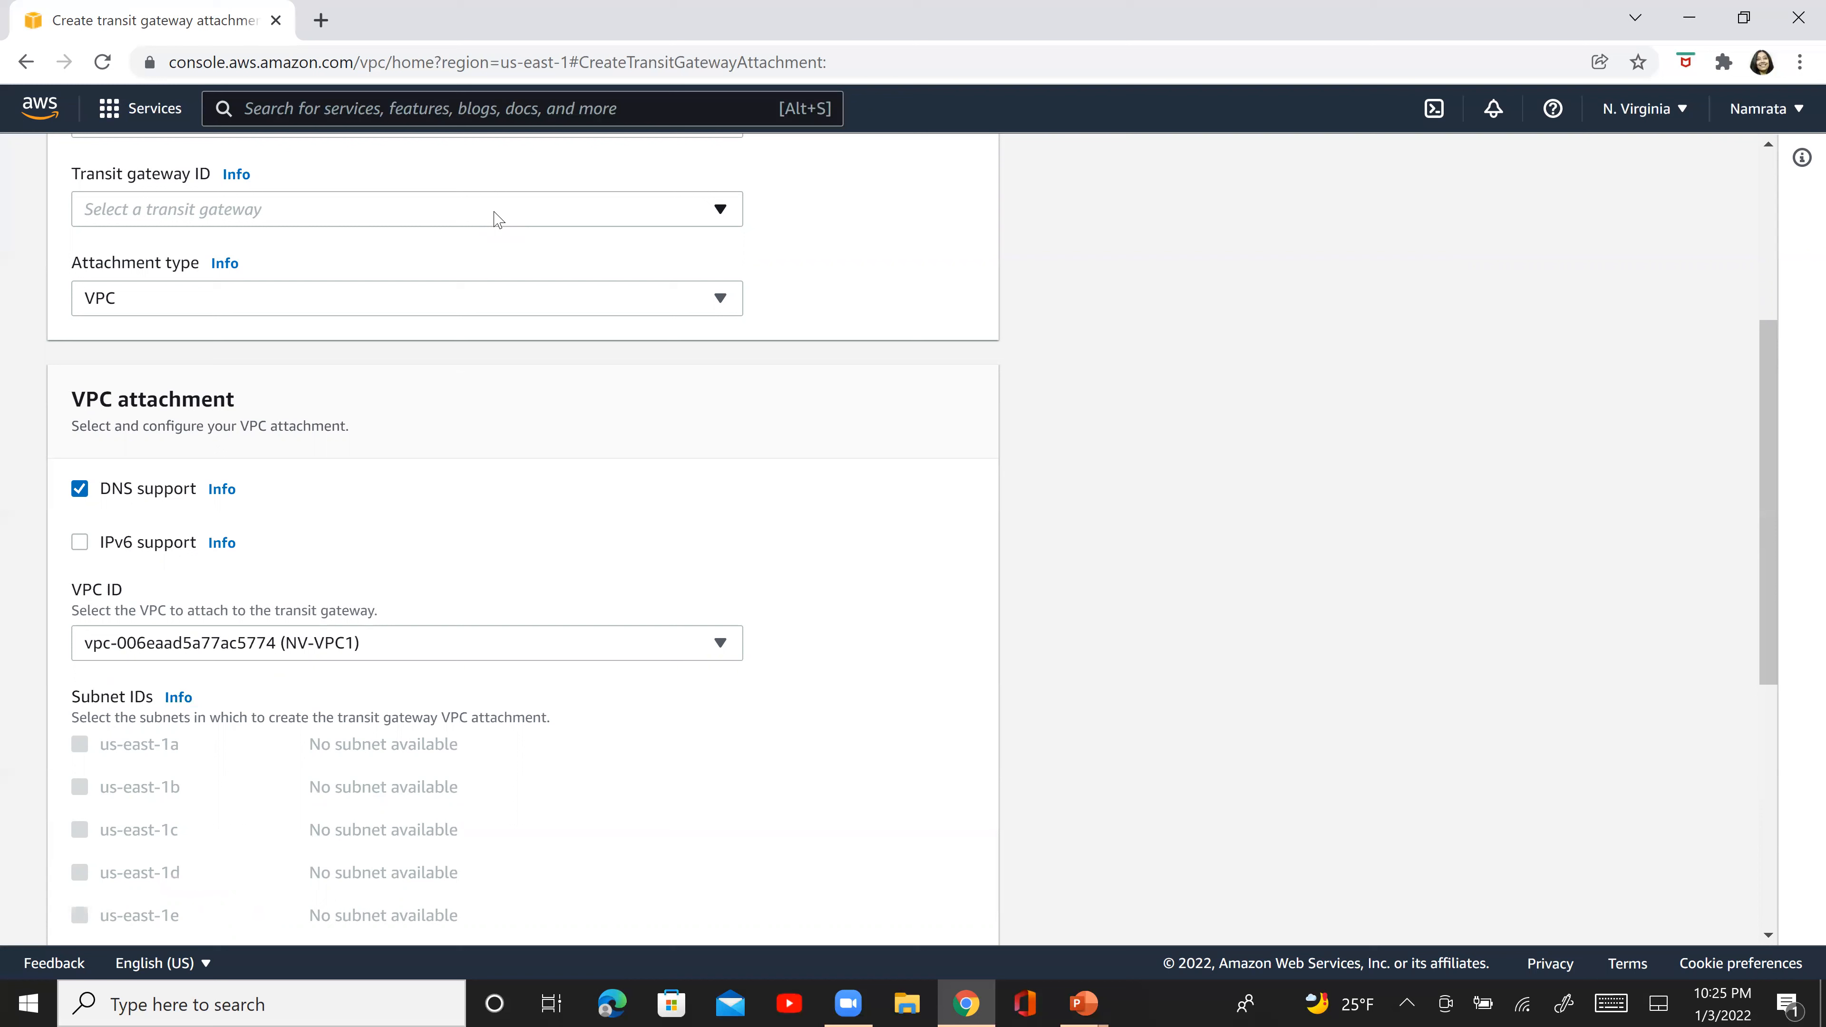
{"action": "left_click", "coordinate": [496, 217]}
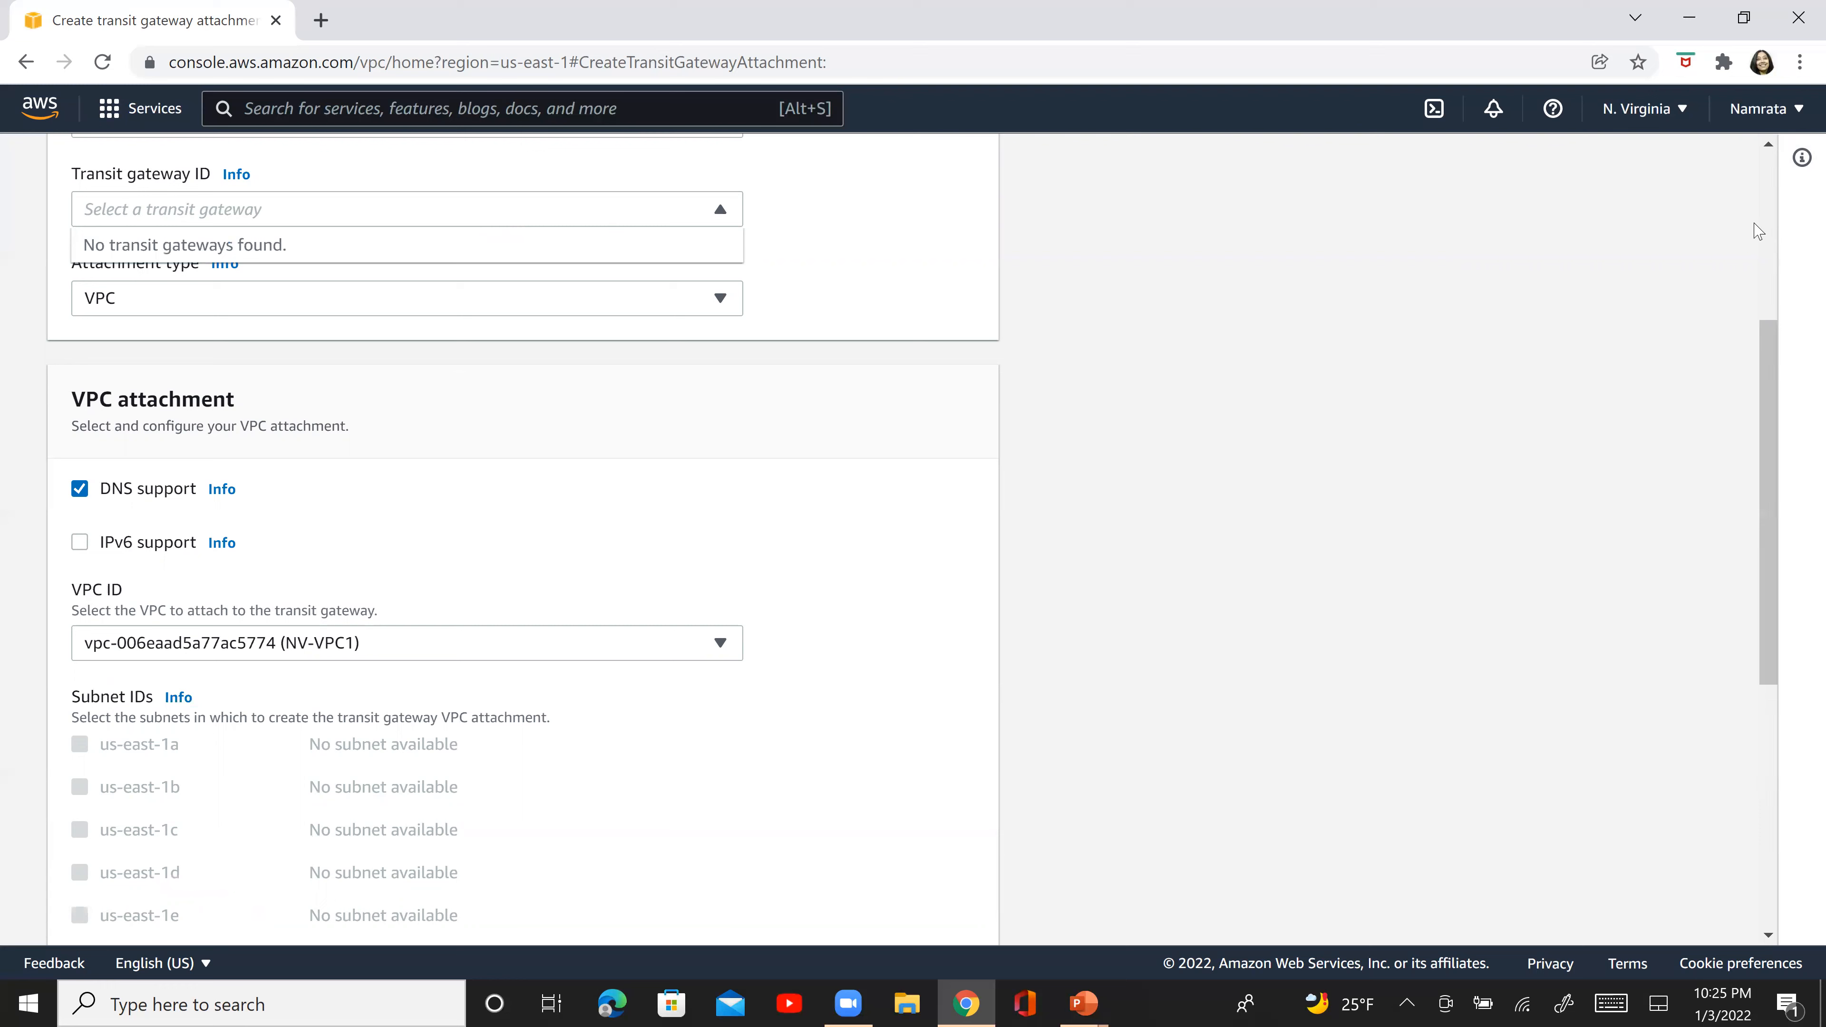
{"action": "left_click", "coordinate": [1770, 218]}
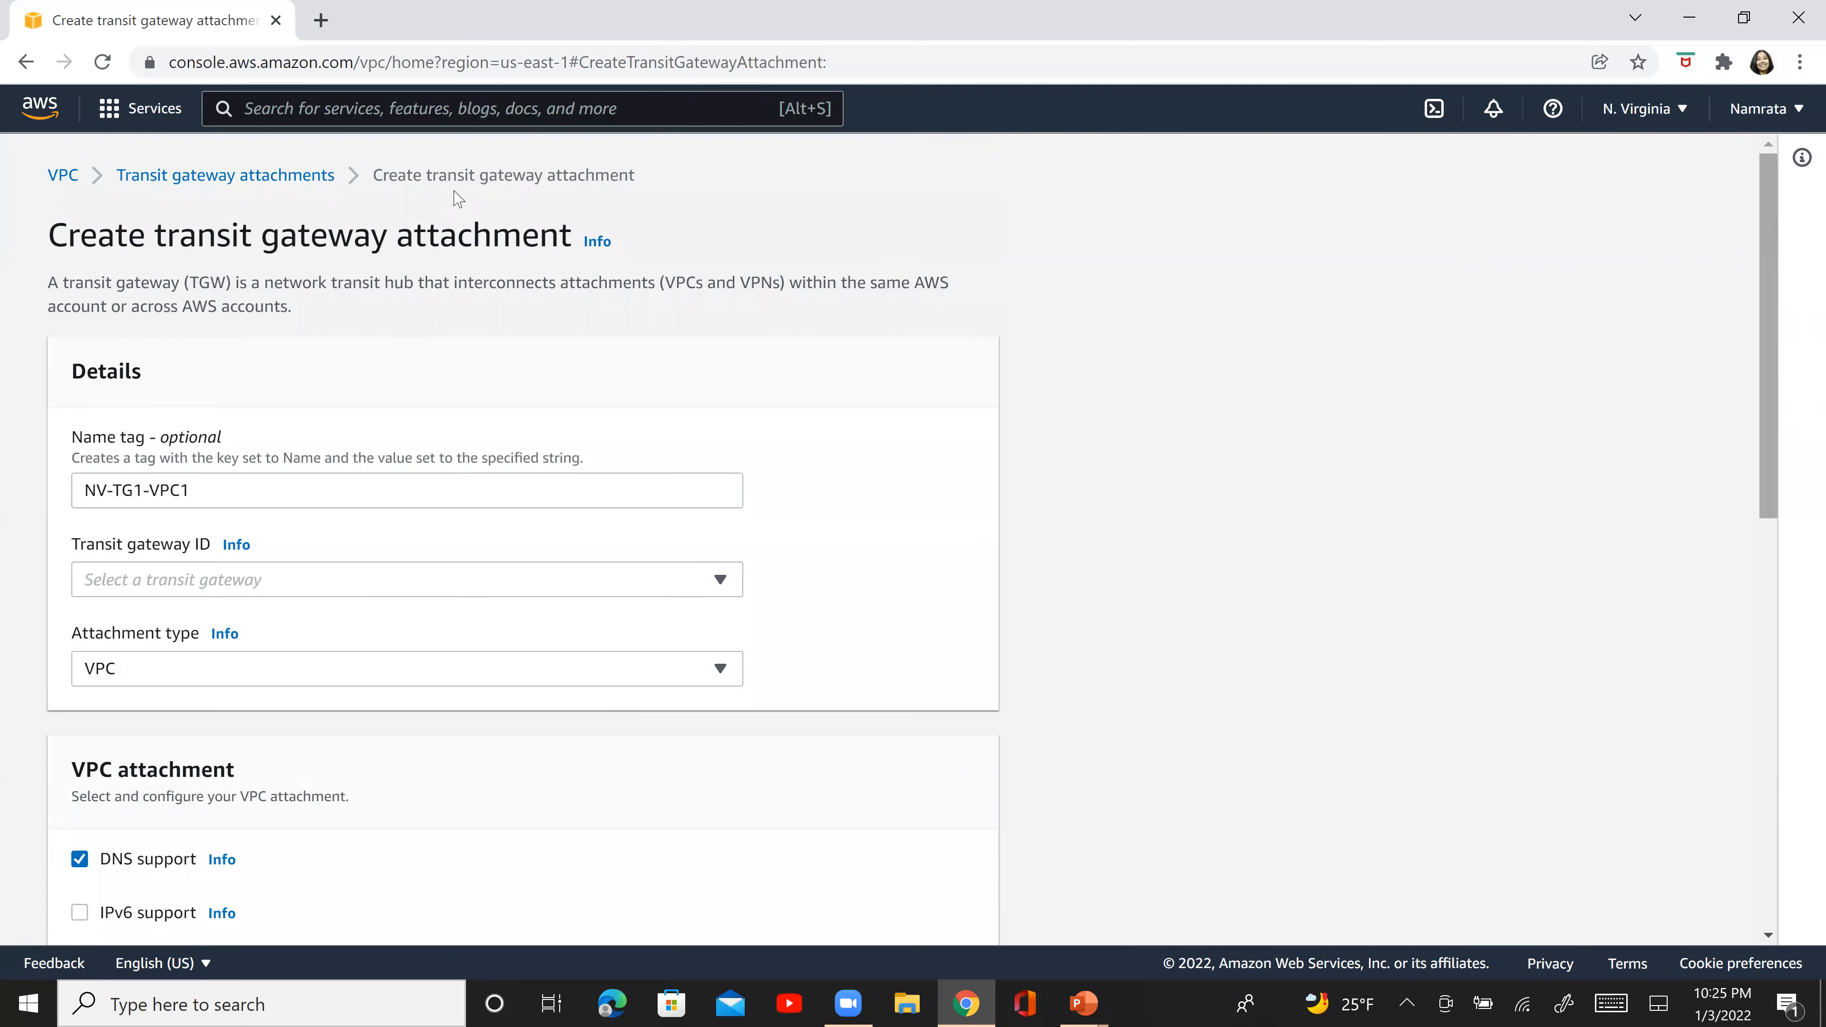
{"action": "left_click", "coordinate": [200, 170]}
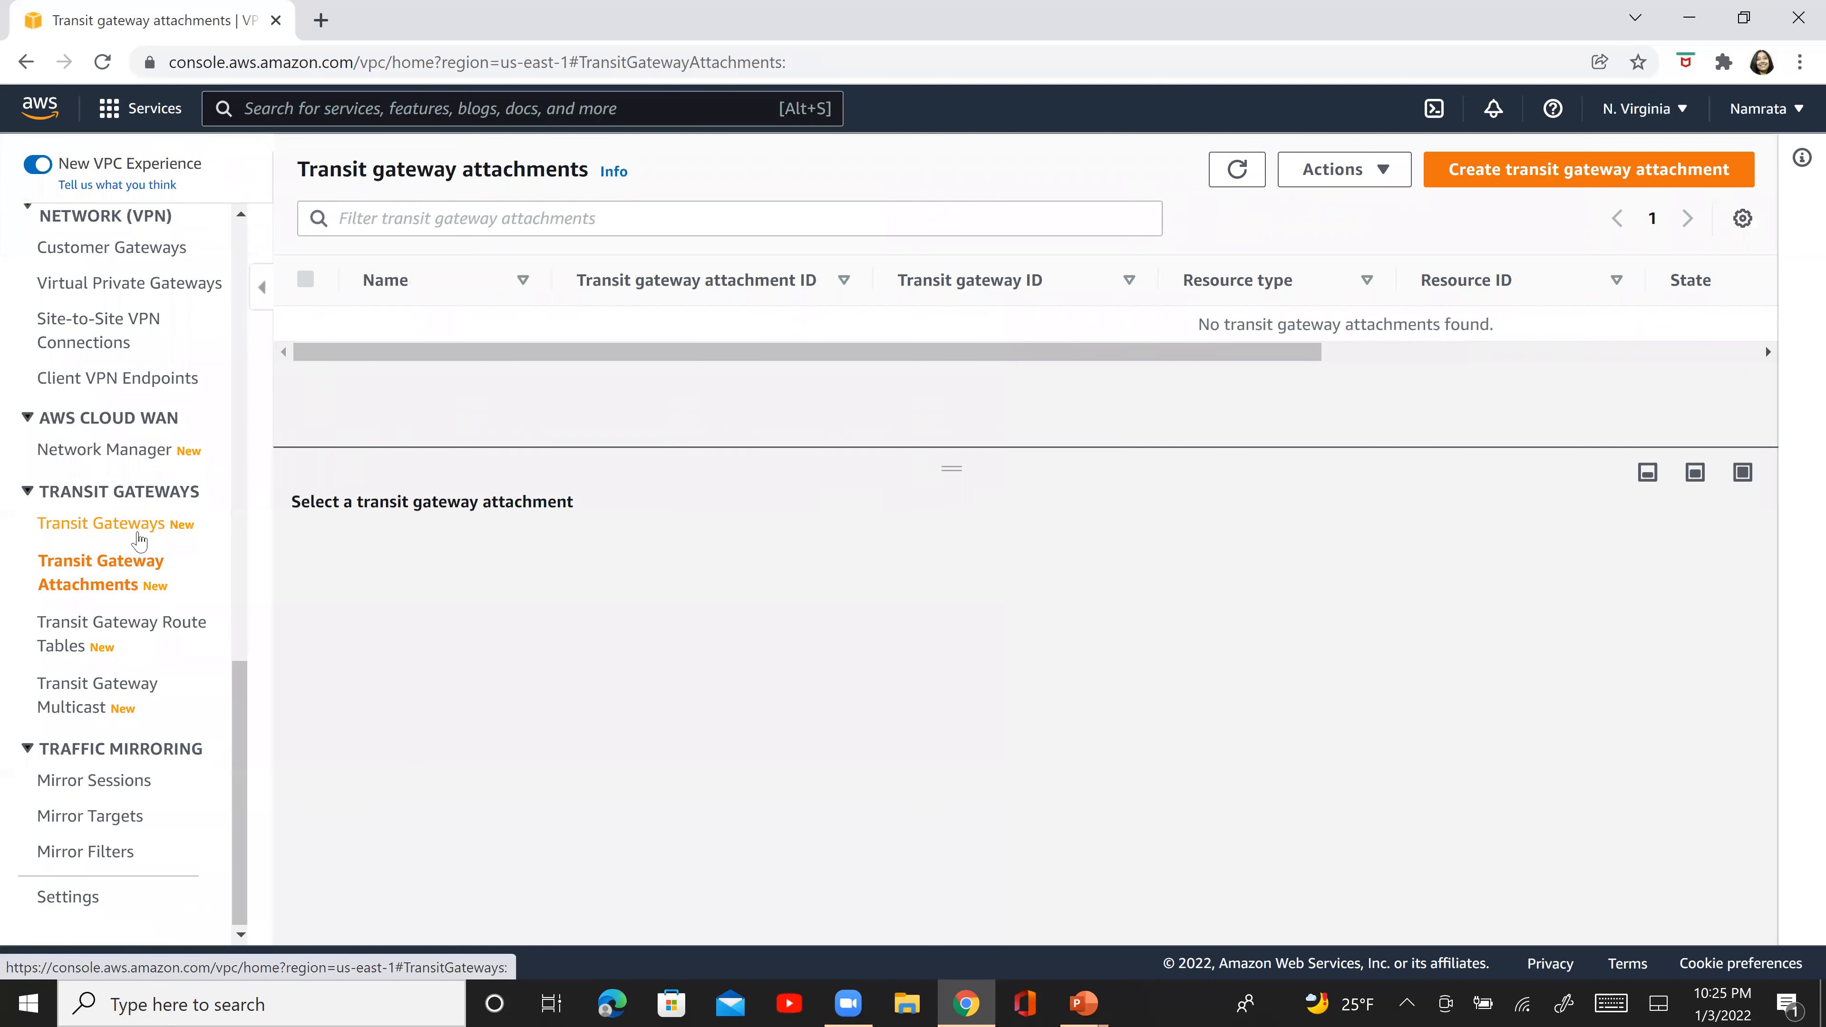
- Start a new transit gateway attachment and choose NV-TG1 as its transit gateway ID
{"action": "left_click", "coordinate": [139, 539]}
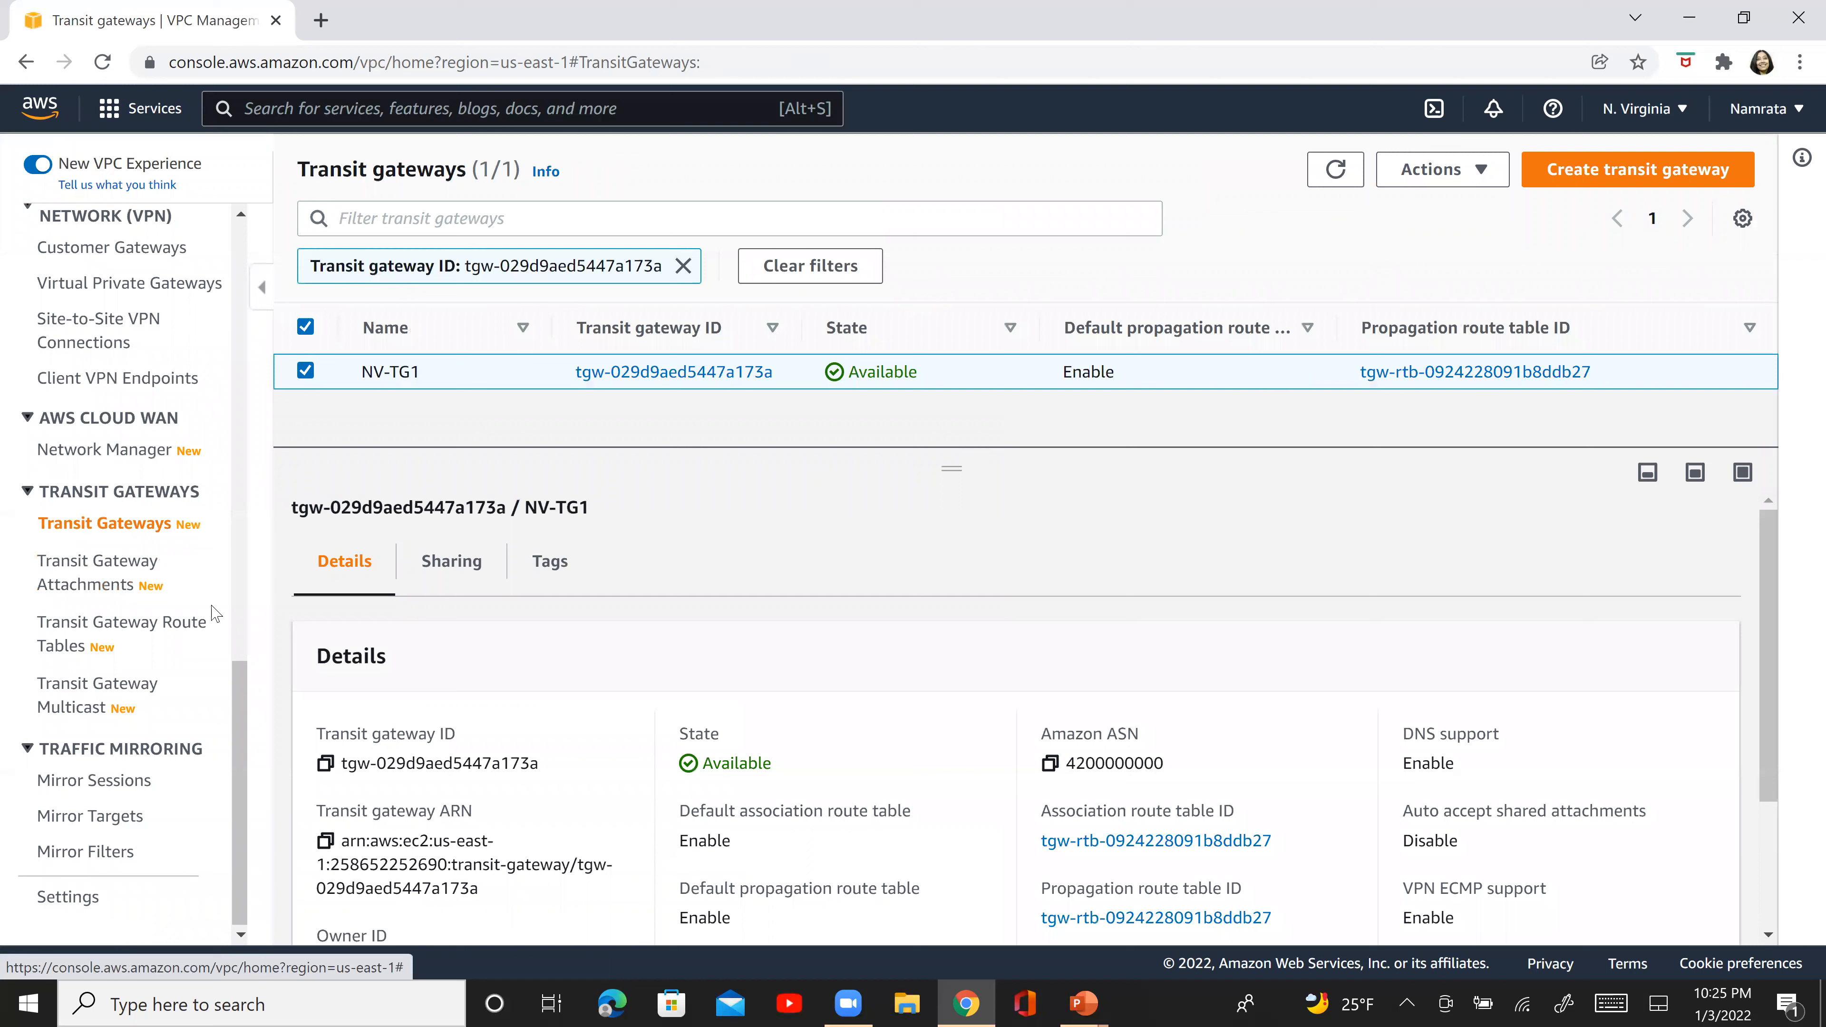
{"action": "left_click", "coordinate": [96, 589]}
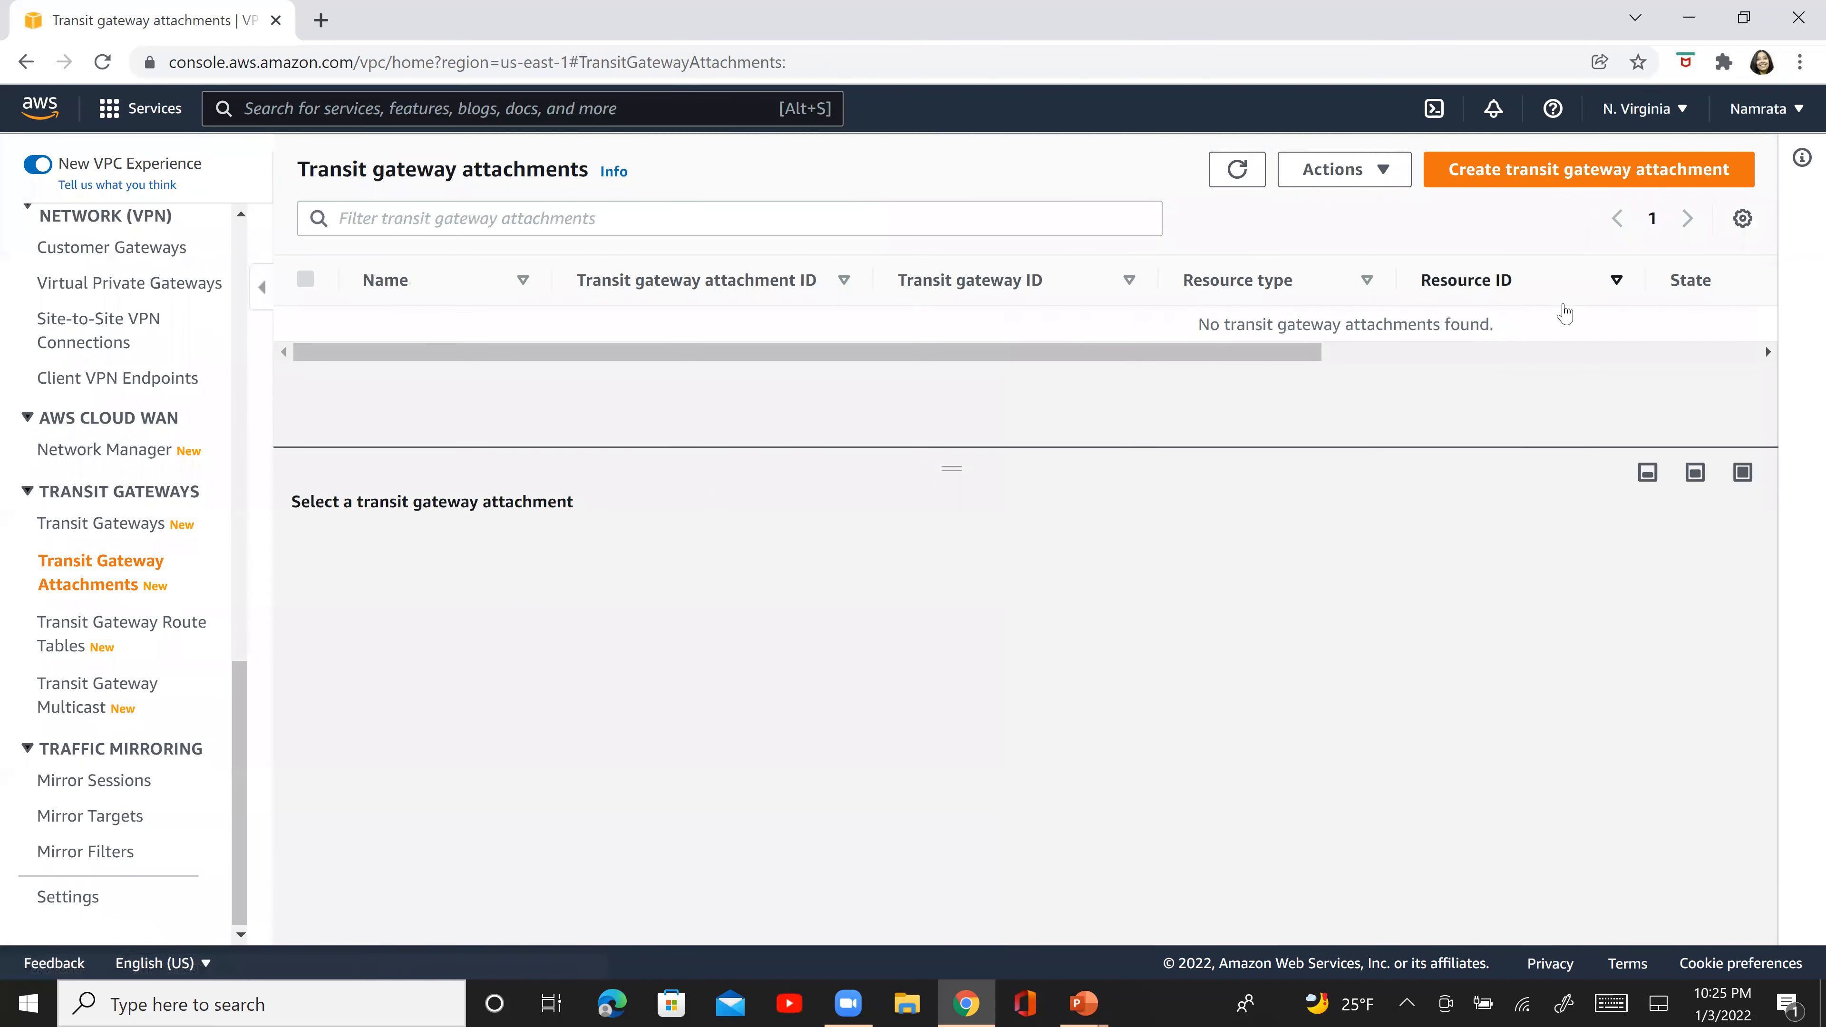
{"action": "left_click", "coordinate": [1648, 179]}
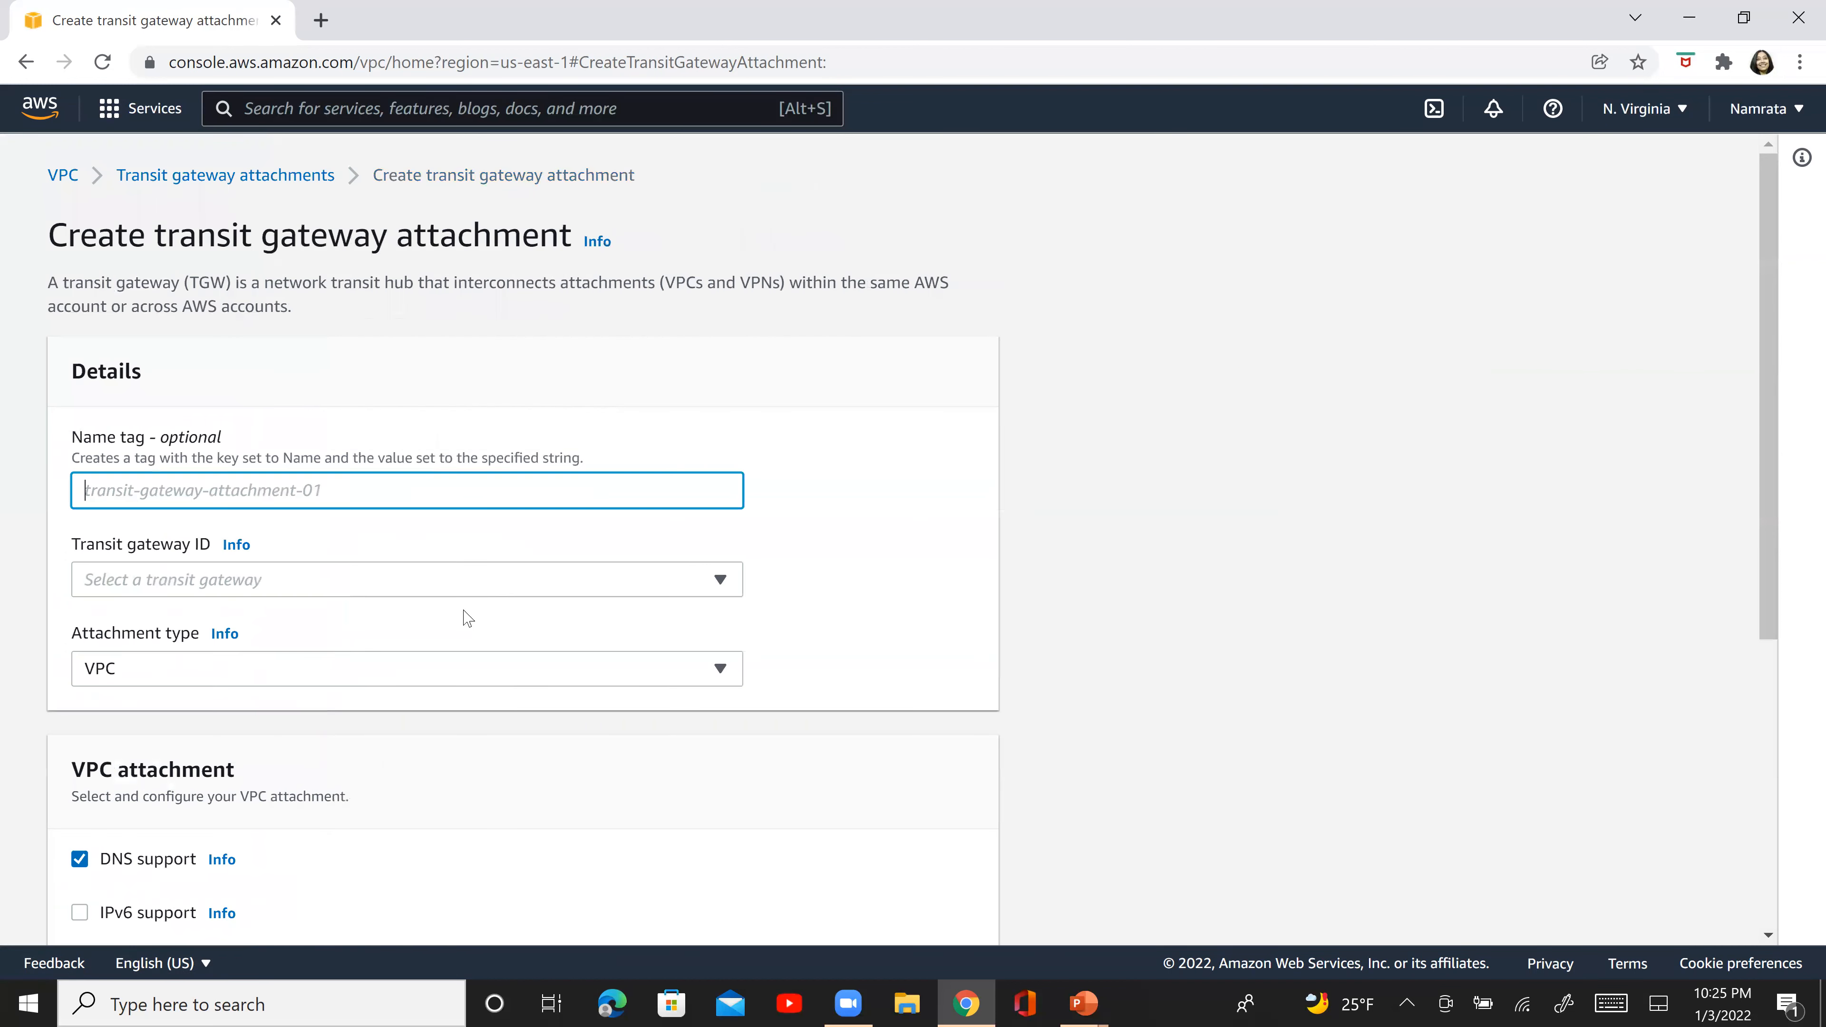
{"action": "left_click", "coordinate": [392, 594]}
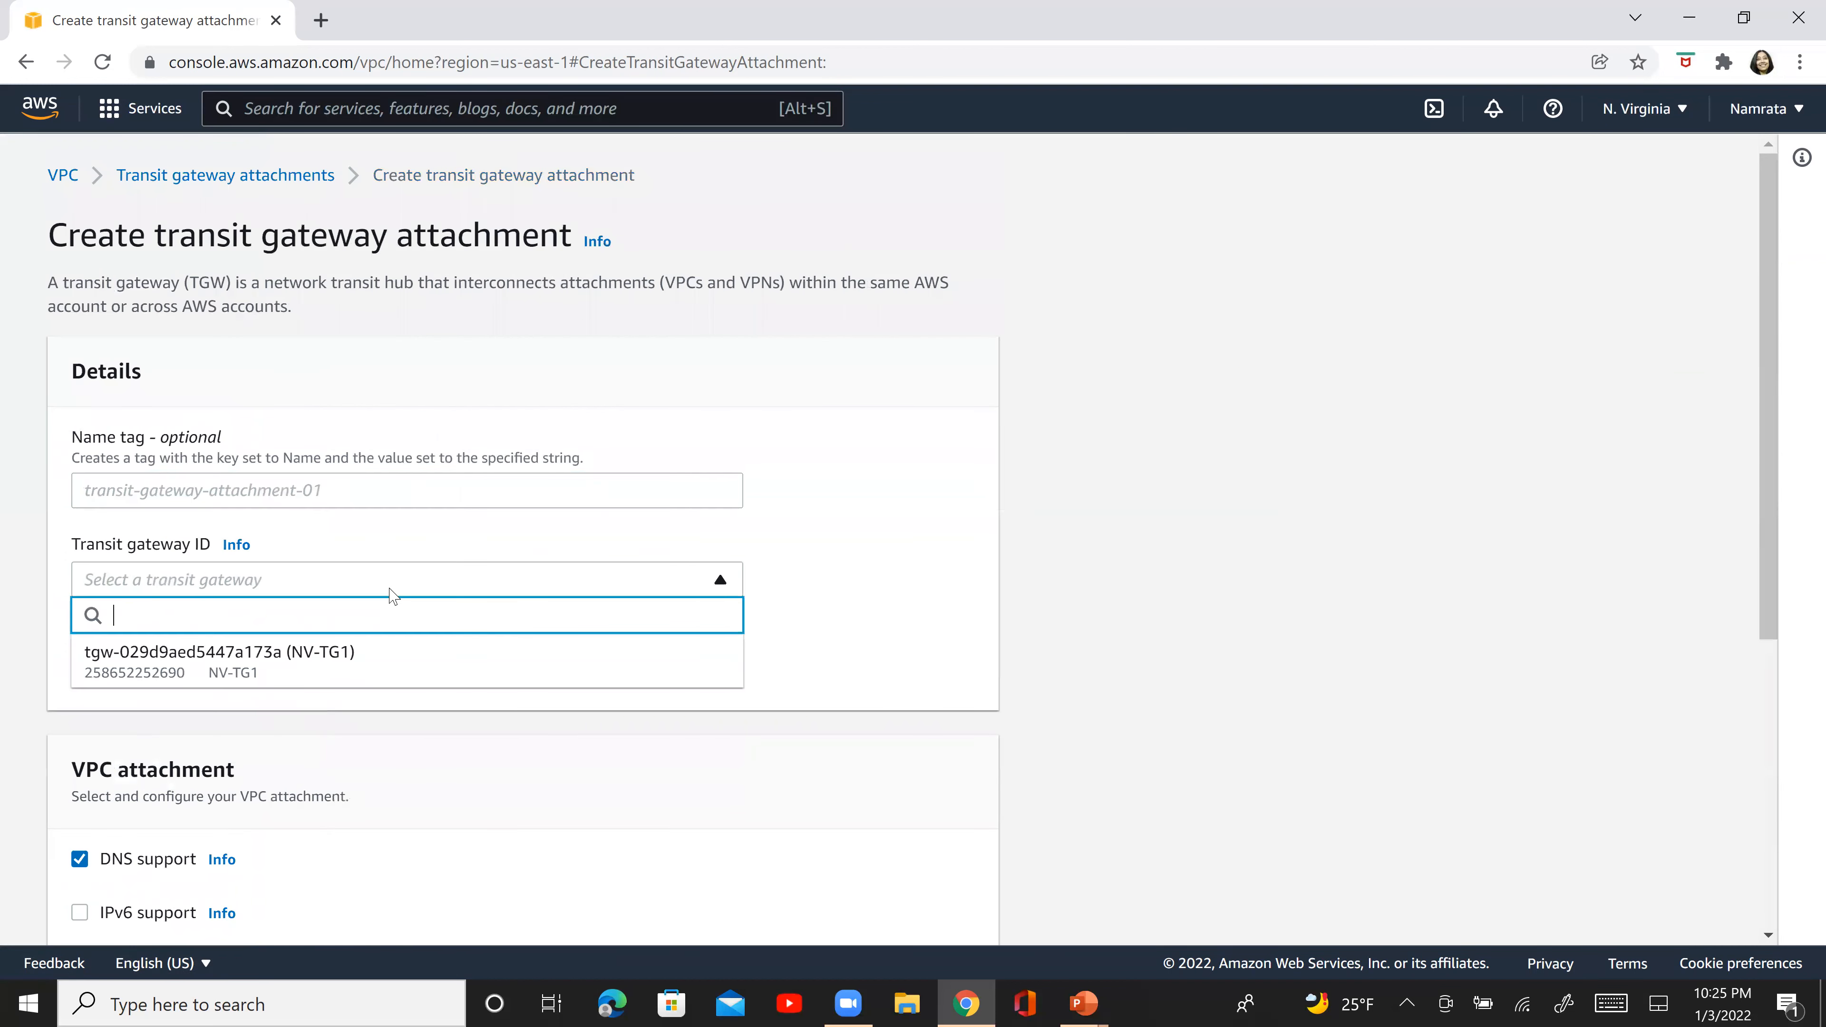
{"action": "left_click", "coordinate": [343, 673]}
- Set the name tag of the new transit gateway attachment to NV-TG1-VPC1
{"action": "left_click", "coordinate": [330, 484]}
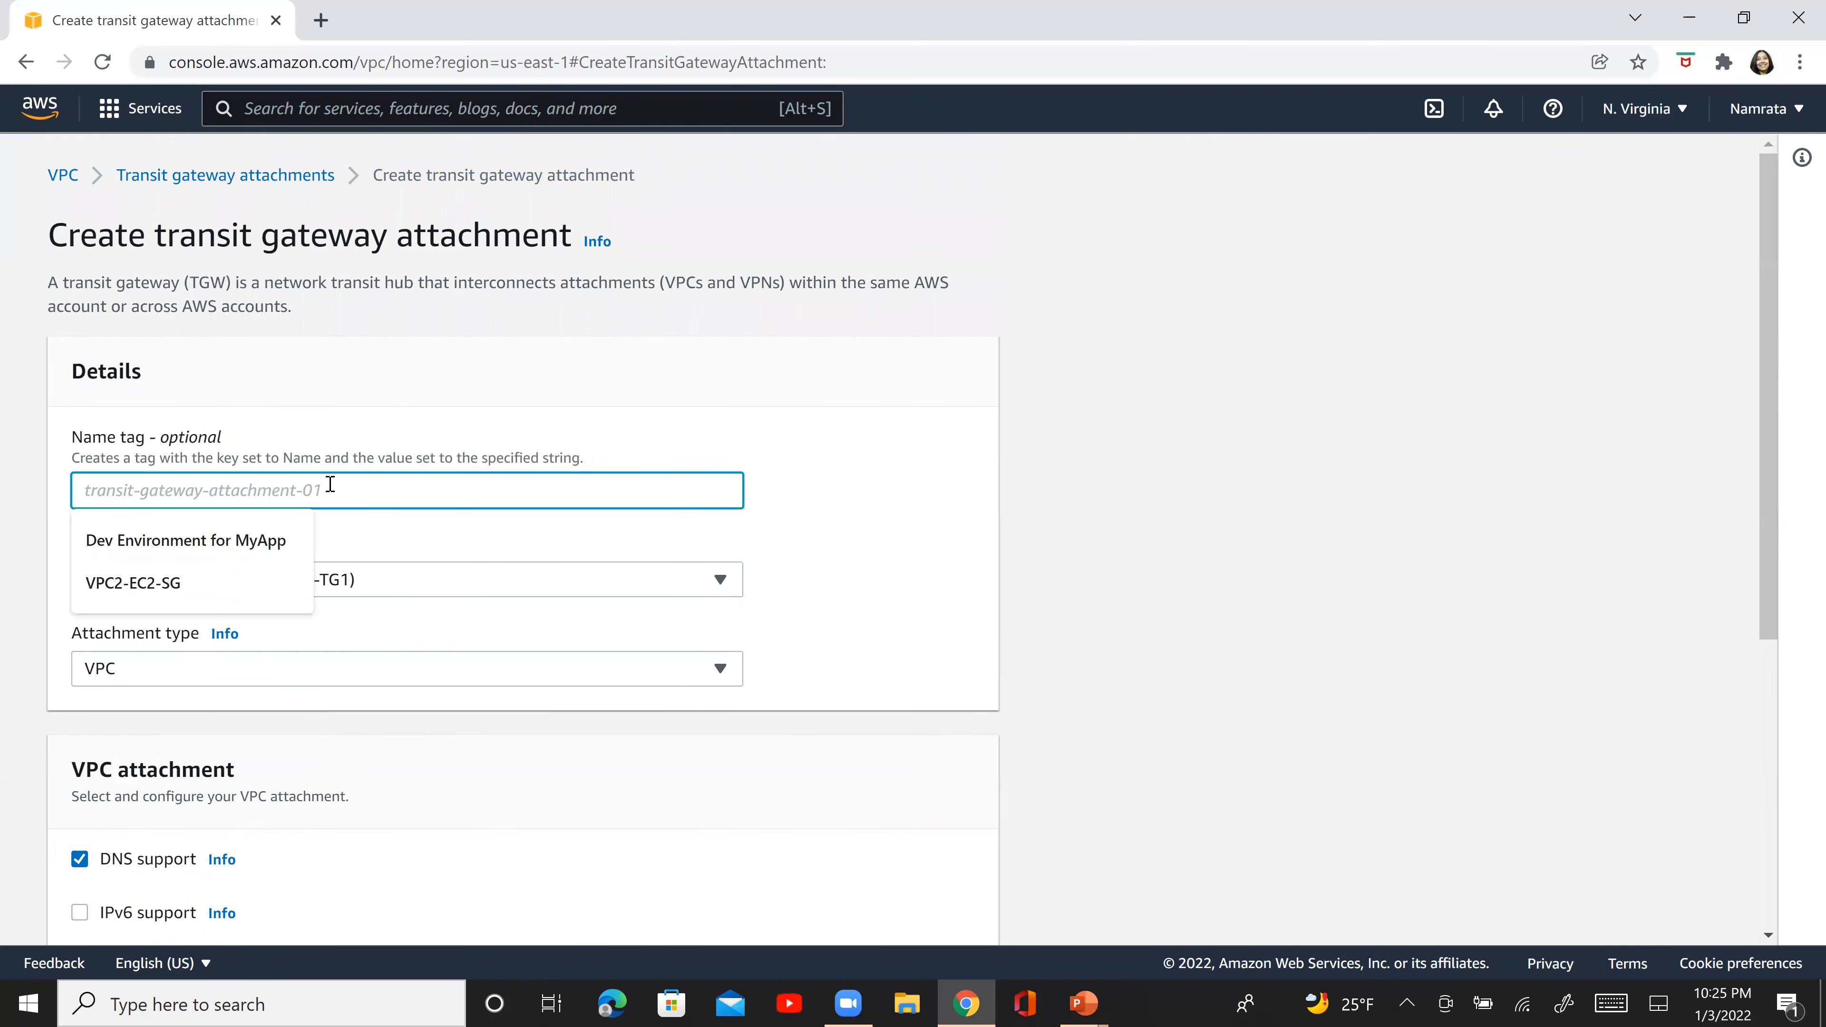
{"action": "type", "text": "NV-TG1-VPC1"}
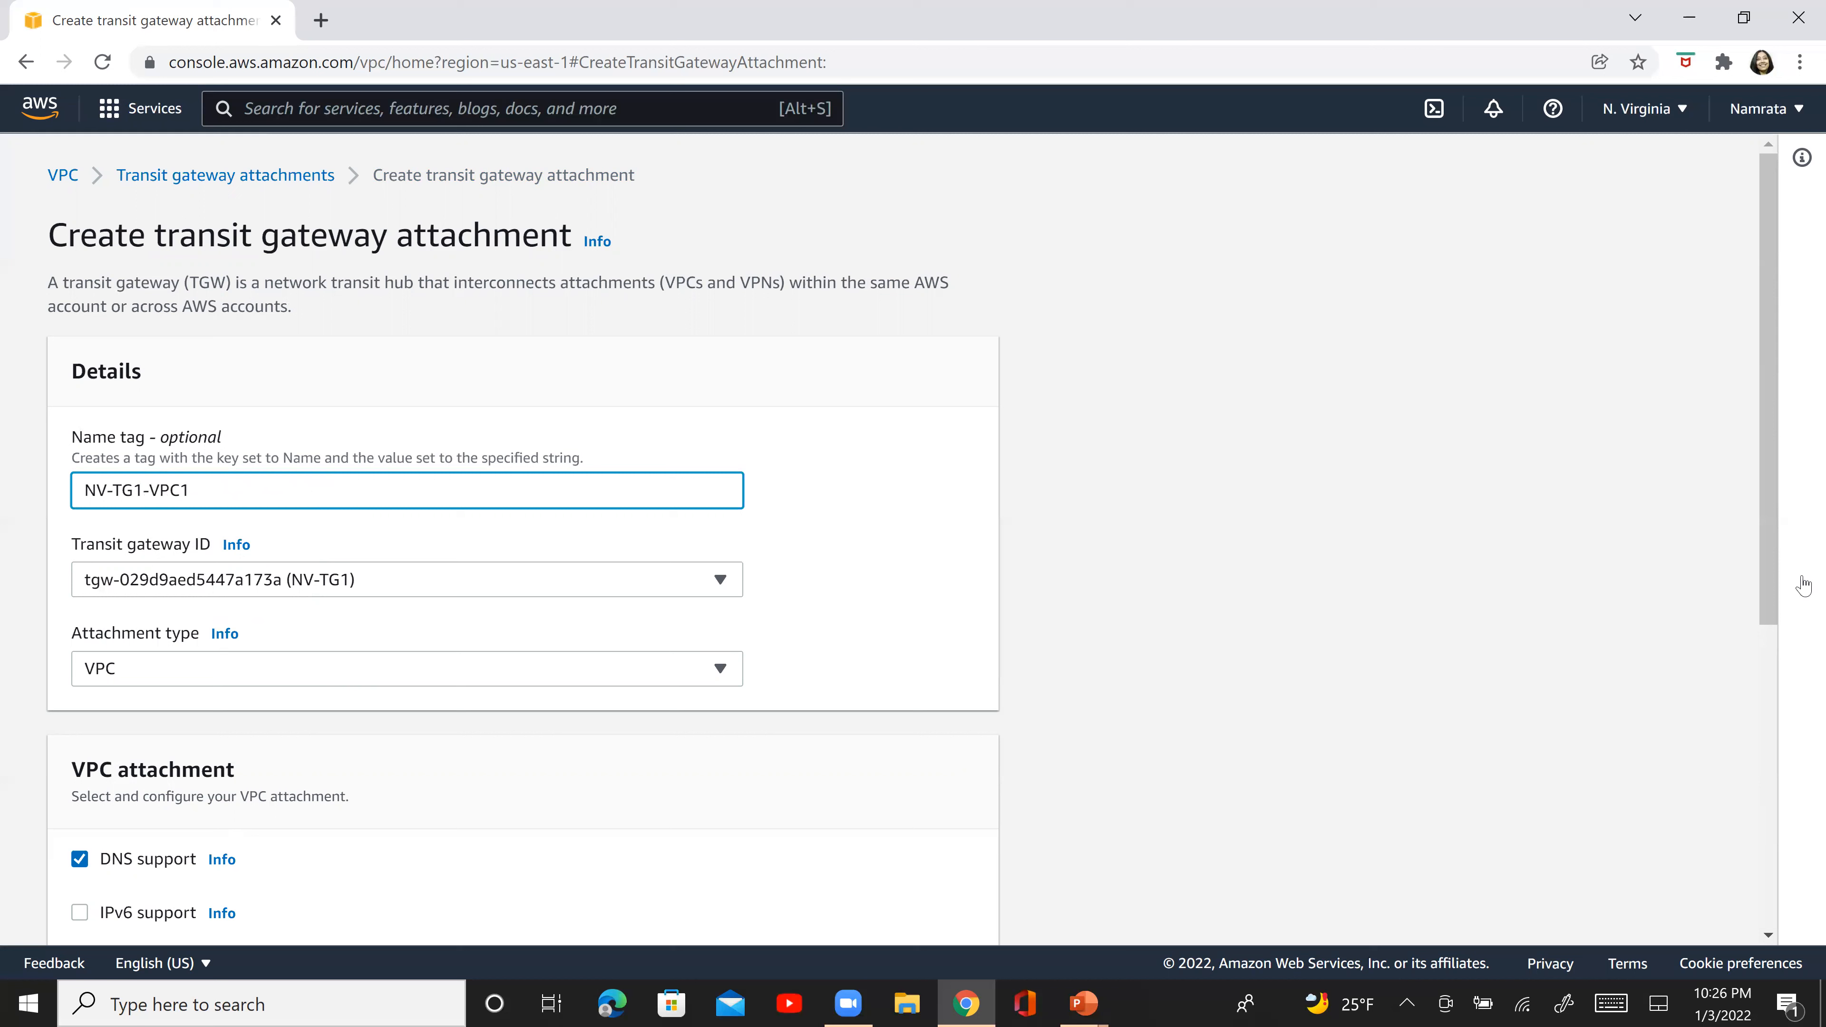
- Select NV-VPC1 as the VPC to attach and create the transit gateway attachment
{"action": "left_click_drag", "start_coordinate": [1770, 570], "coordinate": [1784, 853]}
{"action": "left_click", "coordinate": [647, 532]}
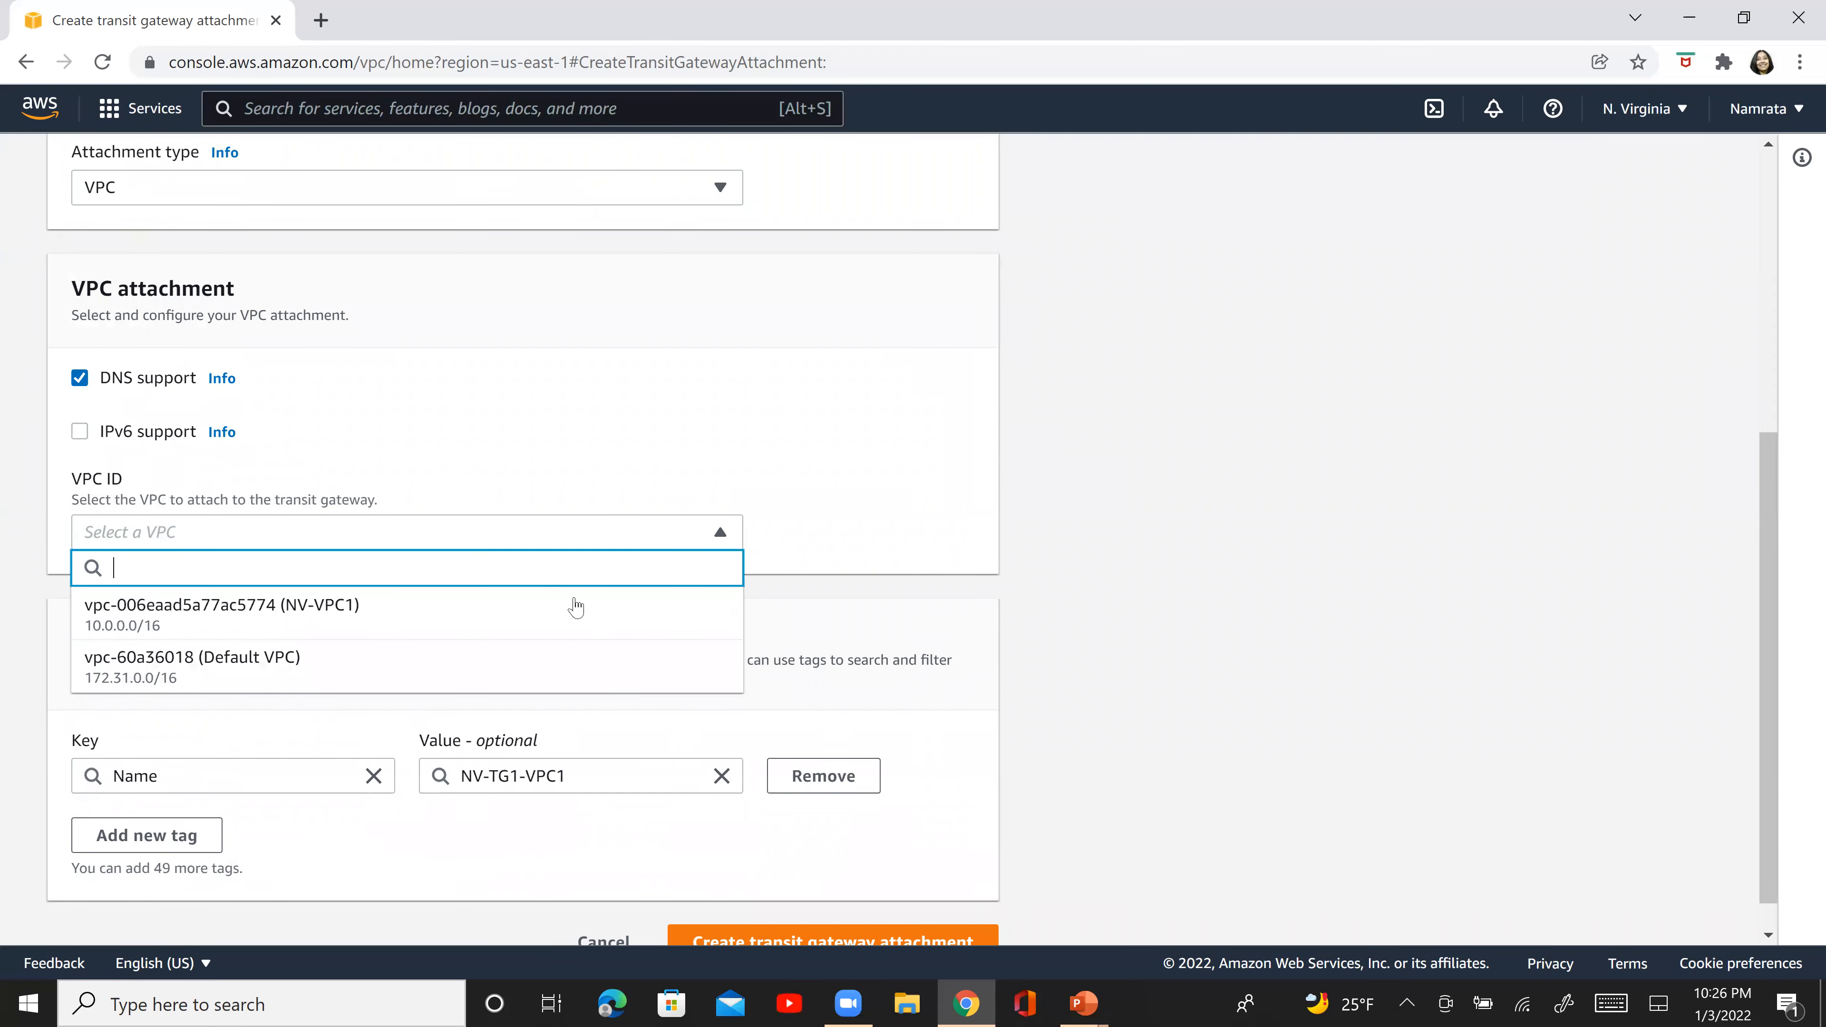
{"action": "left_click", "coordinate": [568, 613]}
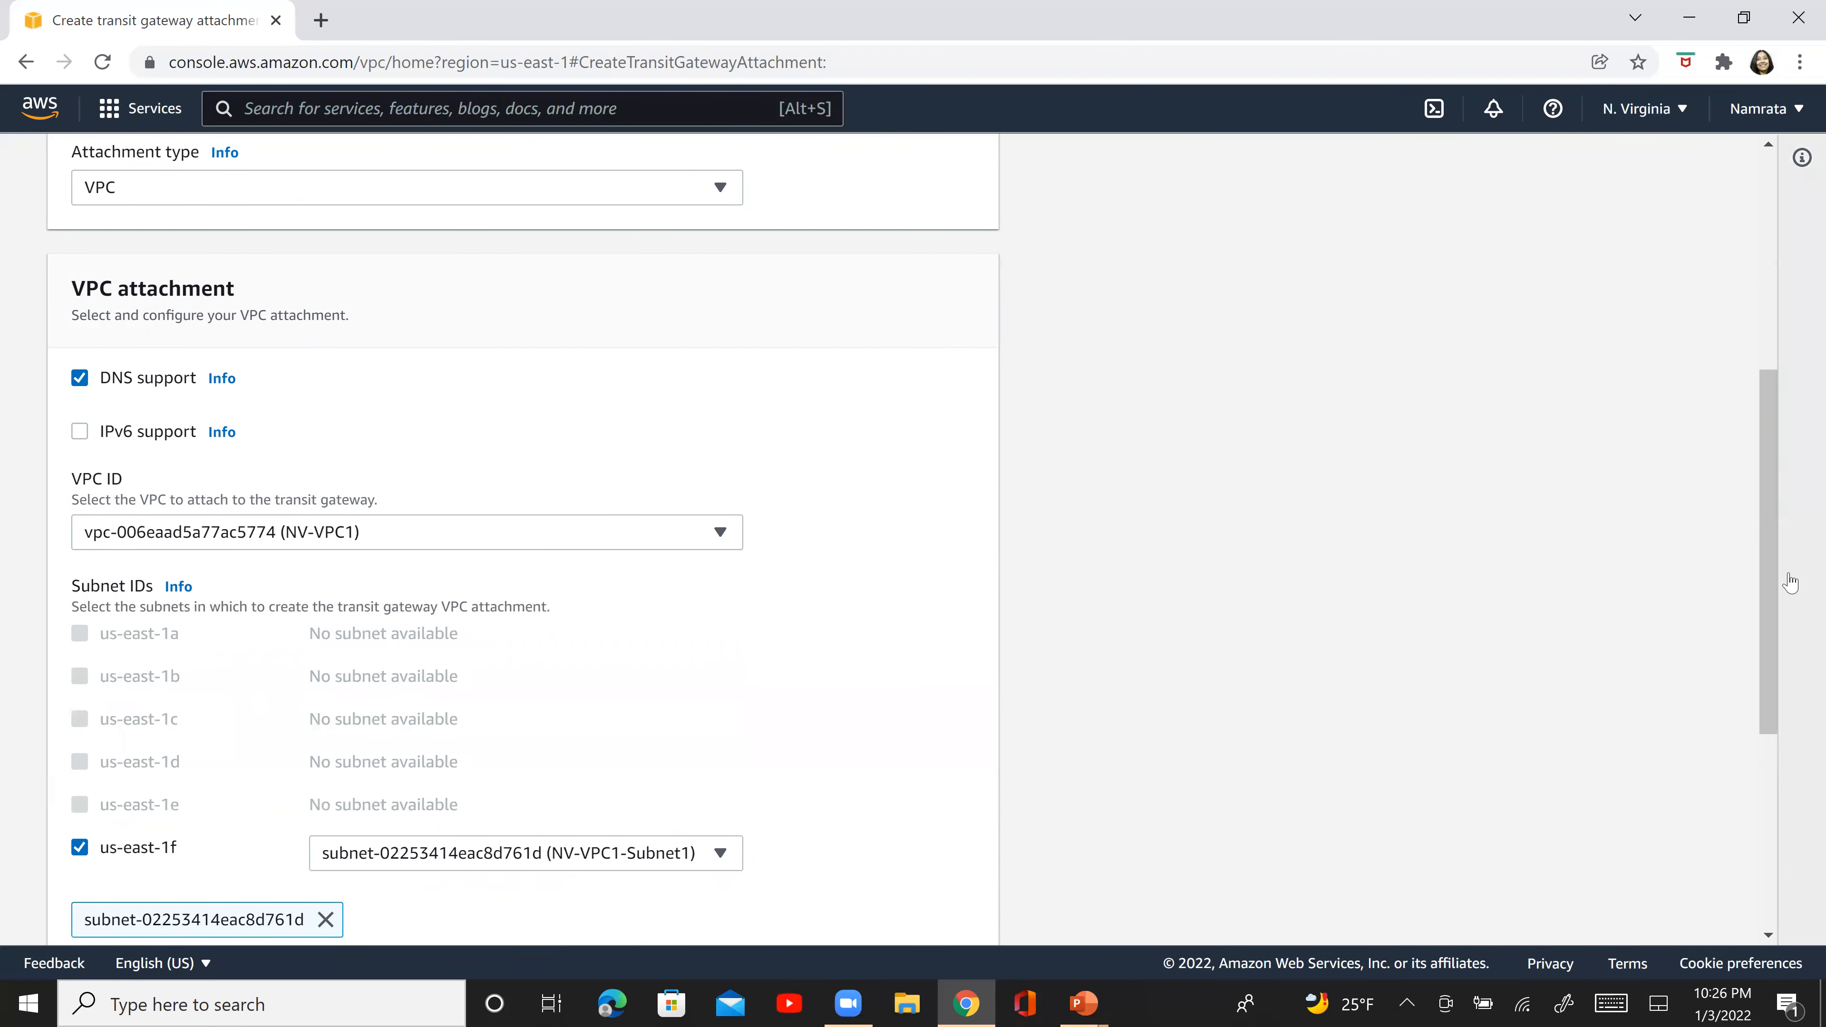
{"action": "scroll", "coordinate": [1762, 795], "scroll_direction": "down", "scroll_amount": 5}
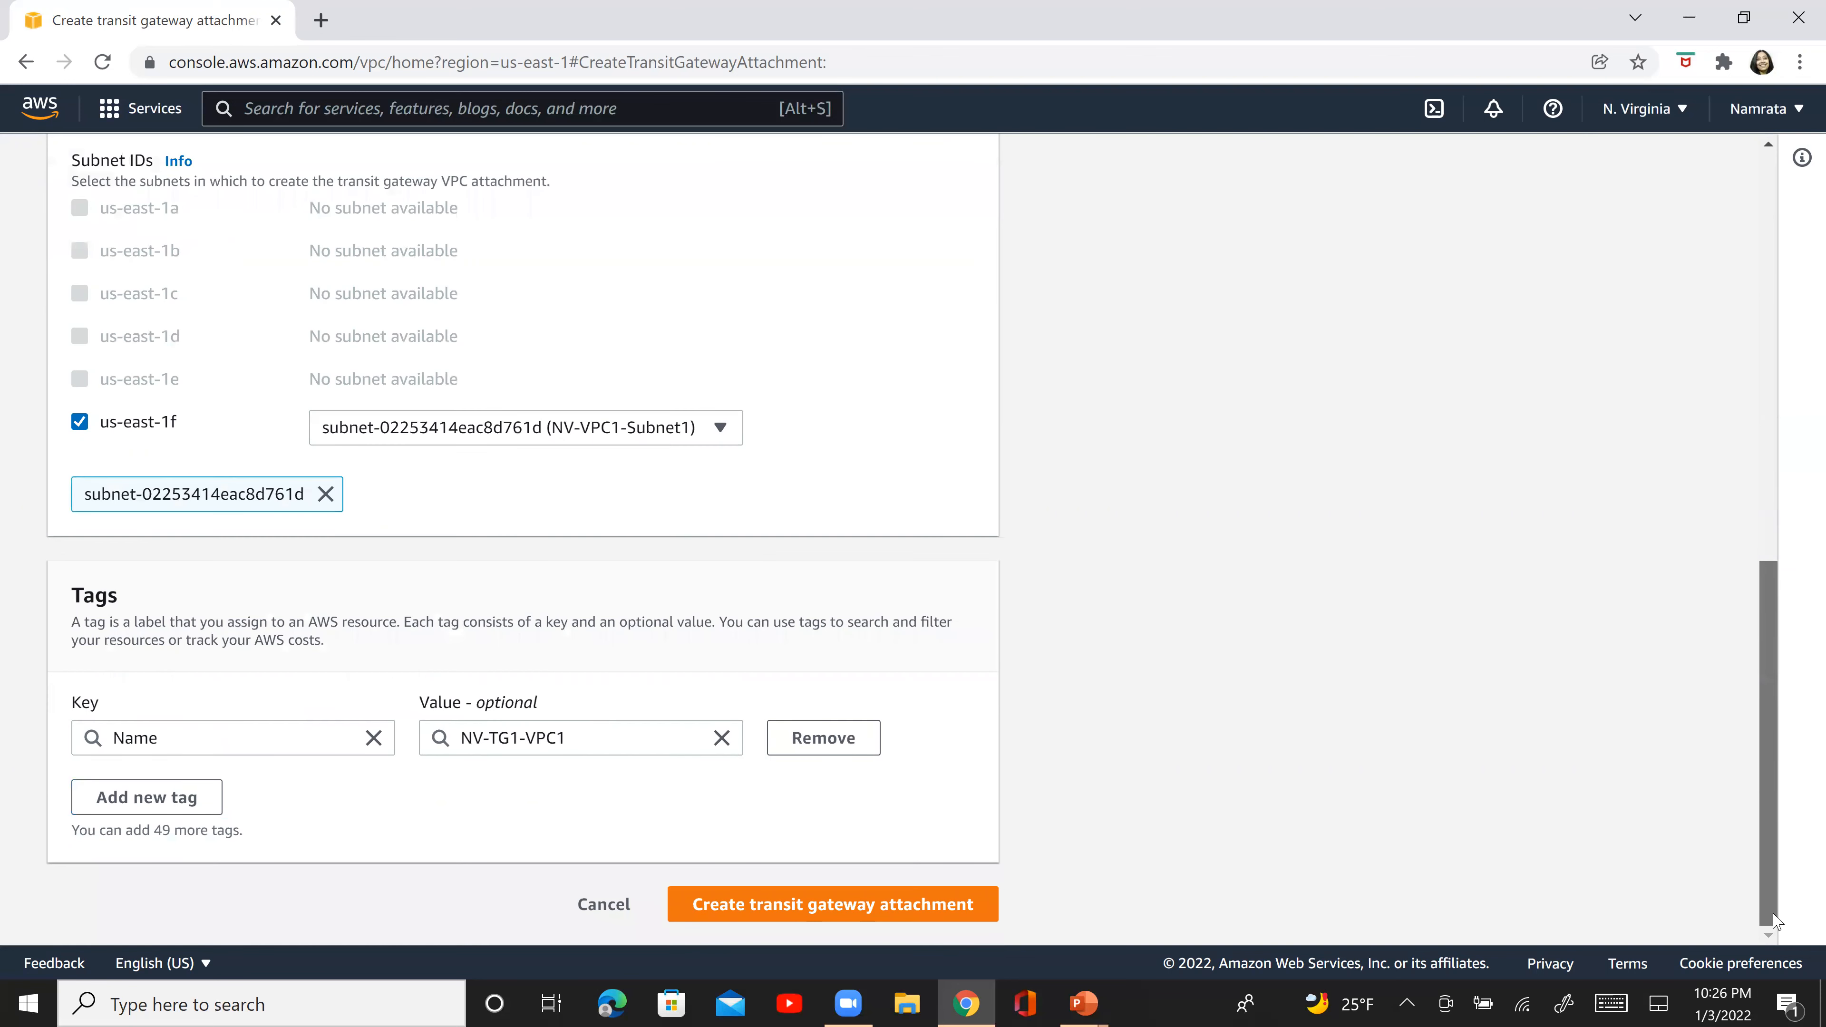
{"action": "left_click", "coordinate": [940, 915]}
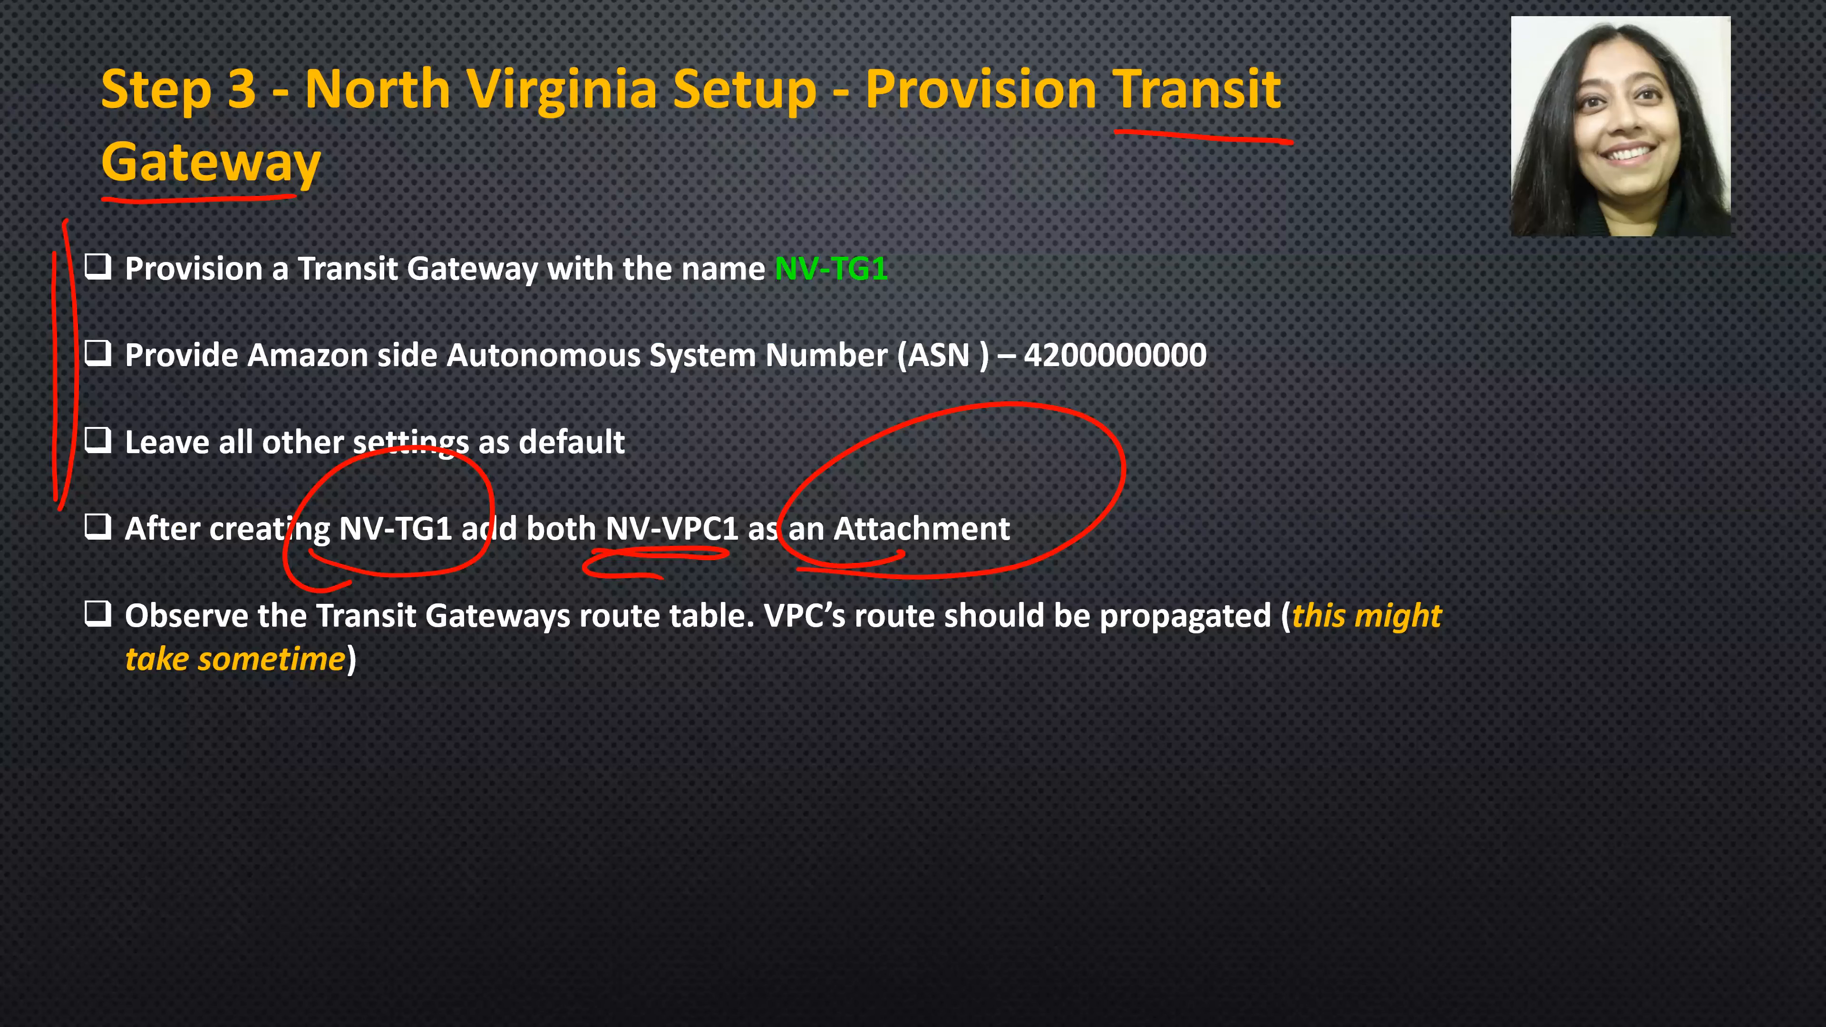
{"action": "left_click_drag", "start_coordinate": [2, 556], "coordinate": [185, 458]}
{"action": "left_click_drag", "start_coordinate": [368, 636], "coordinate": [887, 643]}
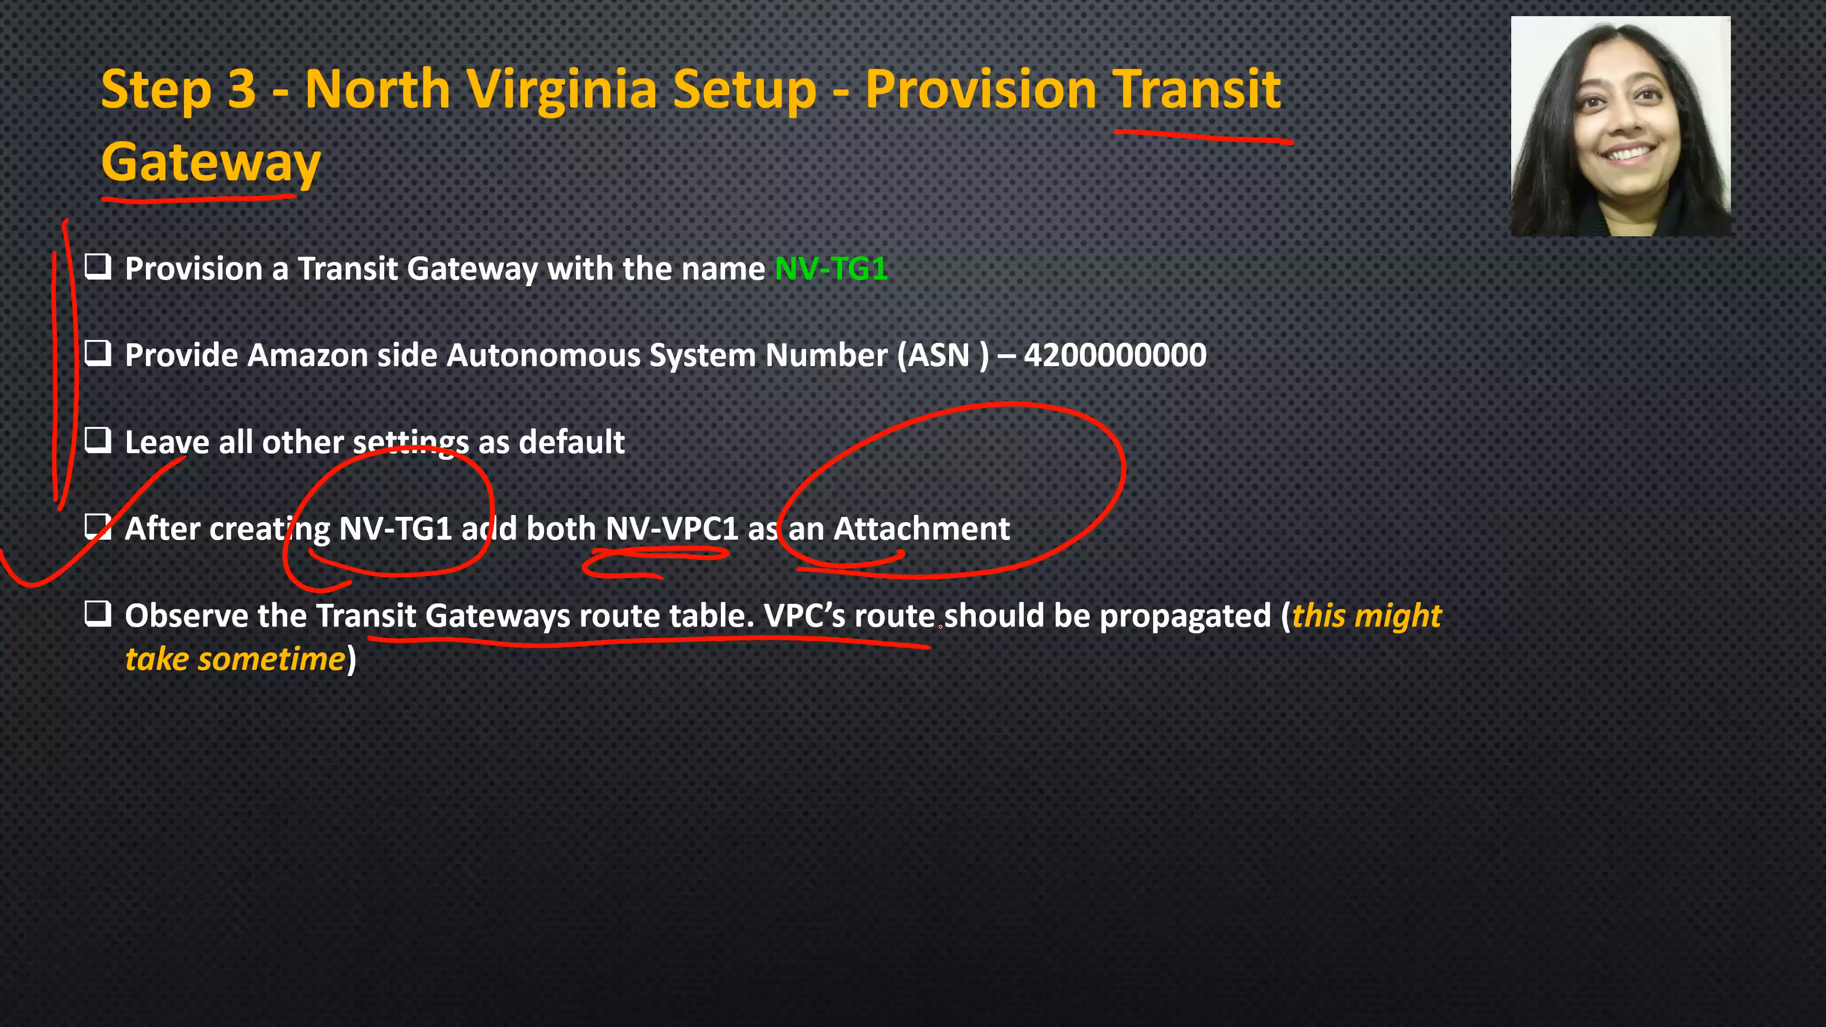
{"action": "left_click_drag", "start_coordinate": [607, 703], "coordinate": [733, 697]}
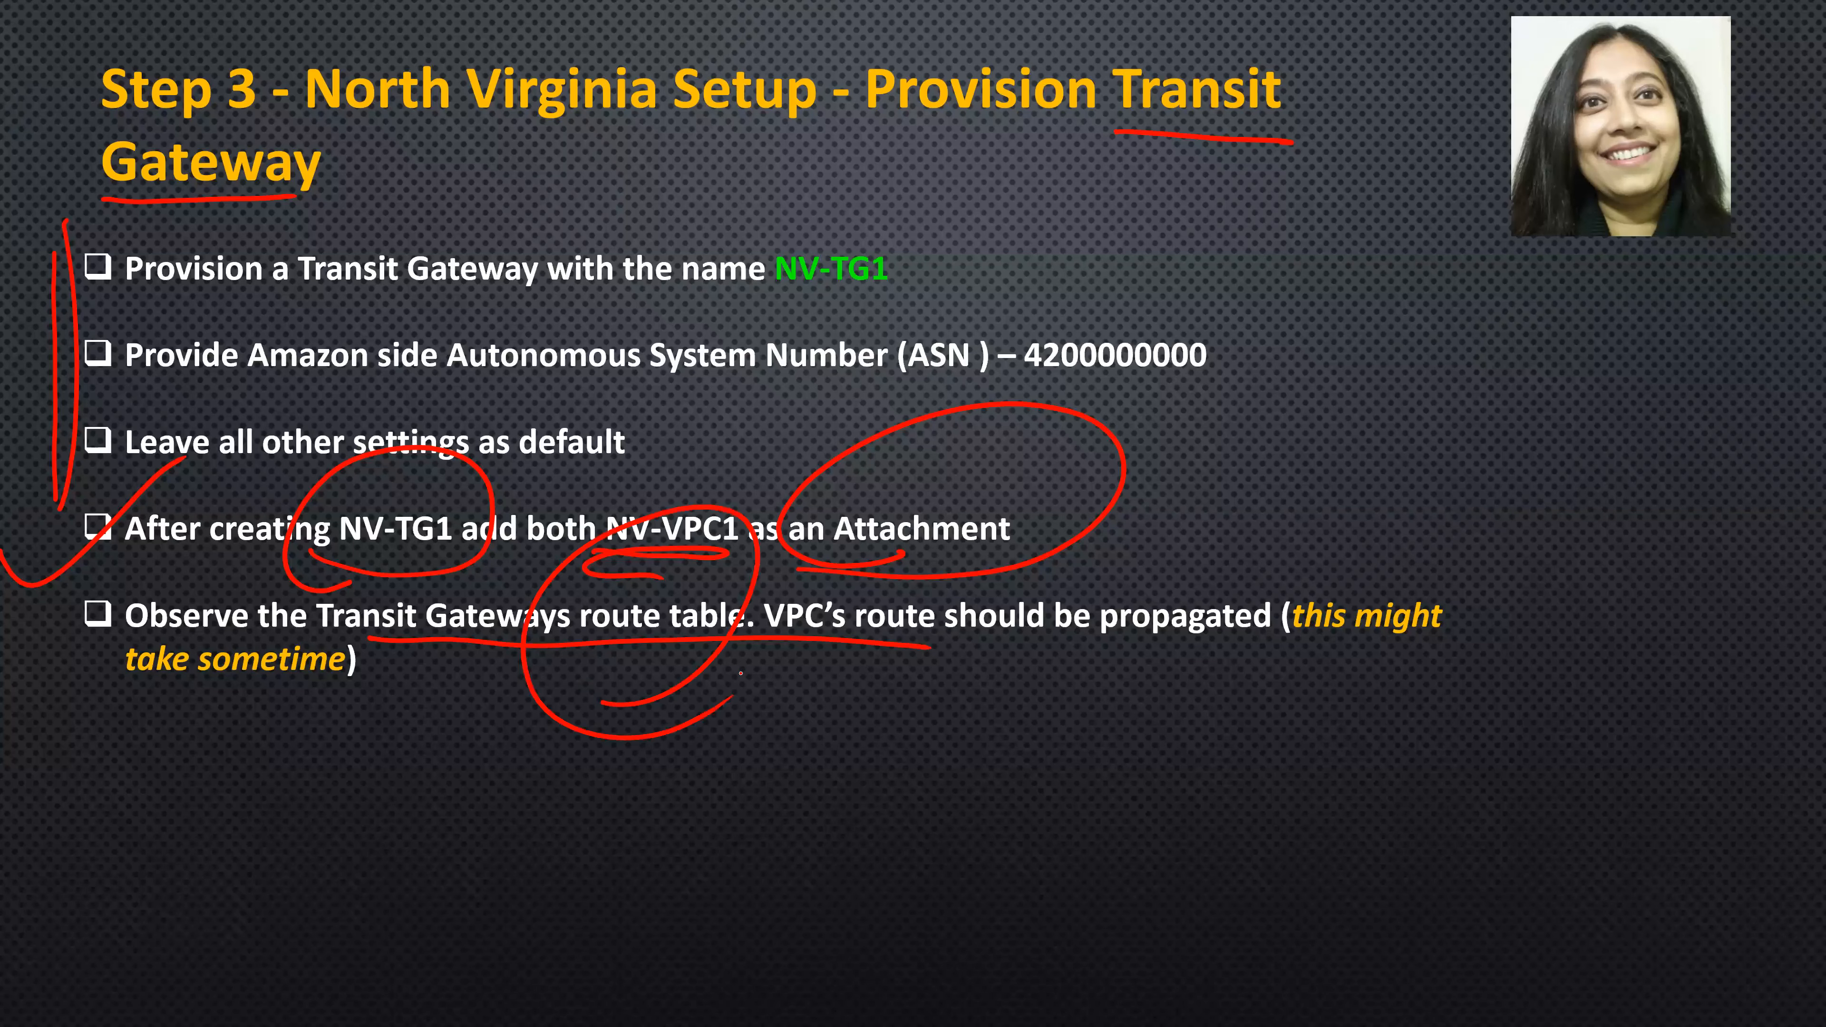
- Switch back to the AWS console and check the propagations of the transit gateway's default route table
{"action": "key", "text": "alt+Tab"}
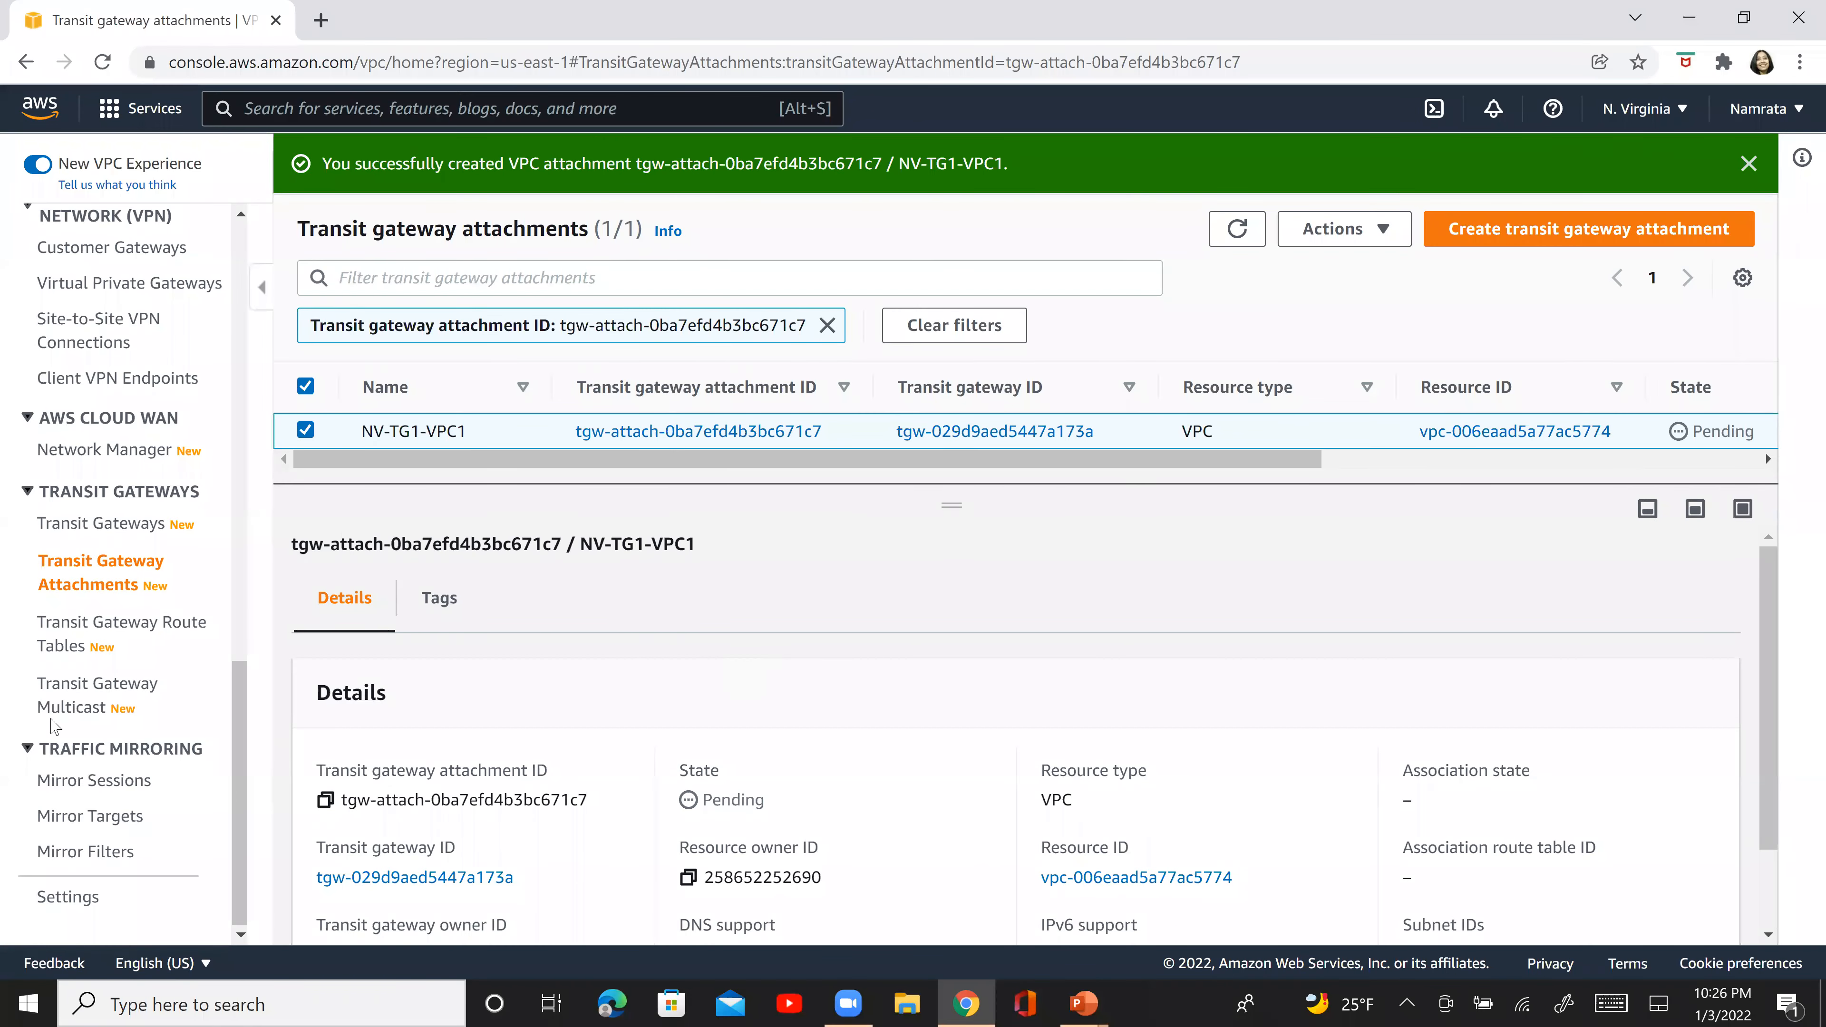
{"action": "left_click", "coordinate": [169, 636]}
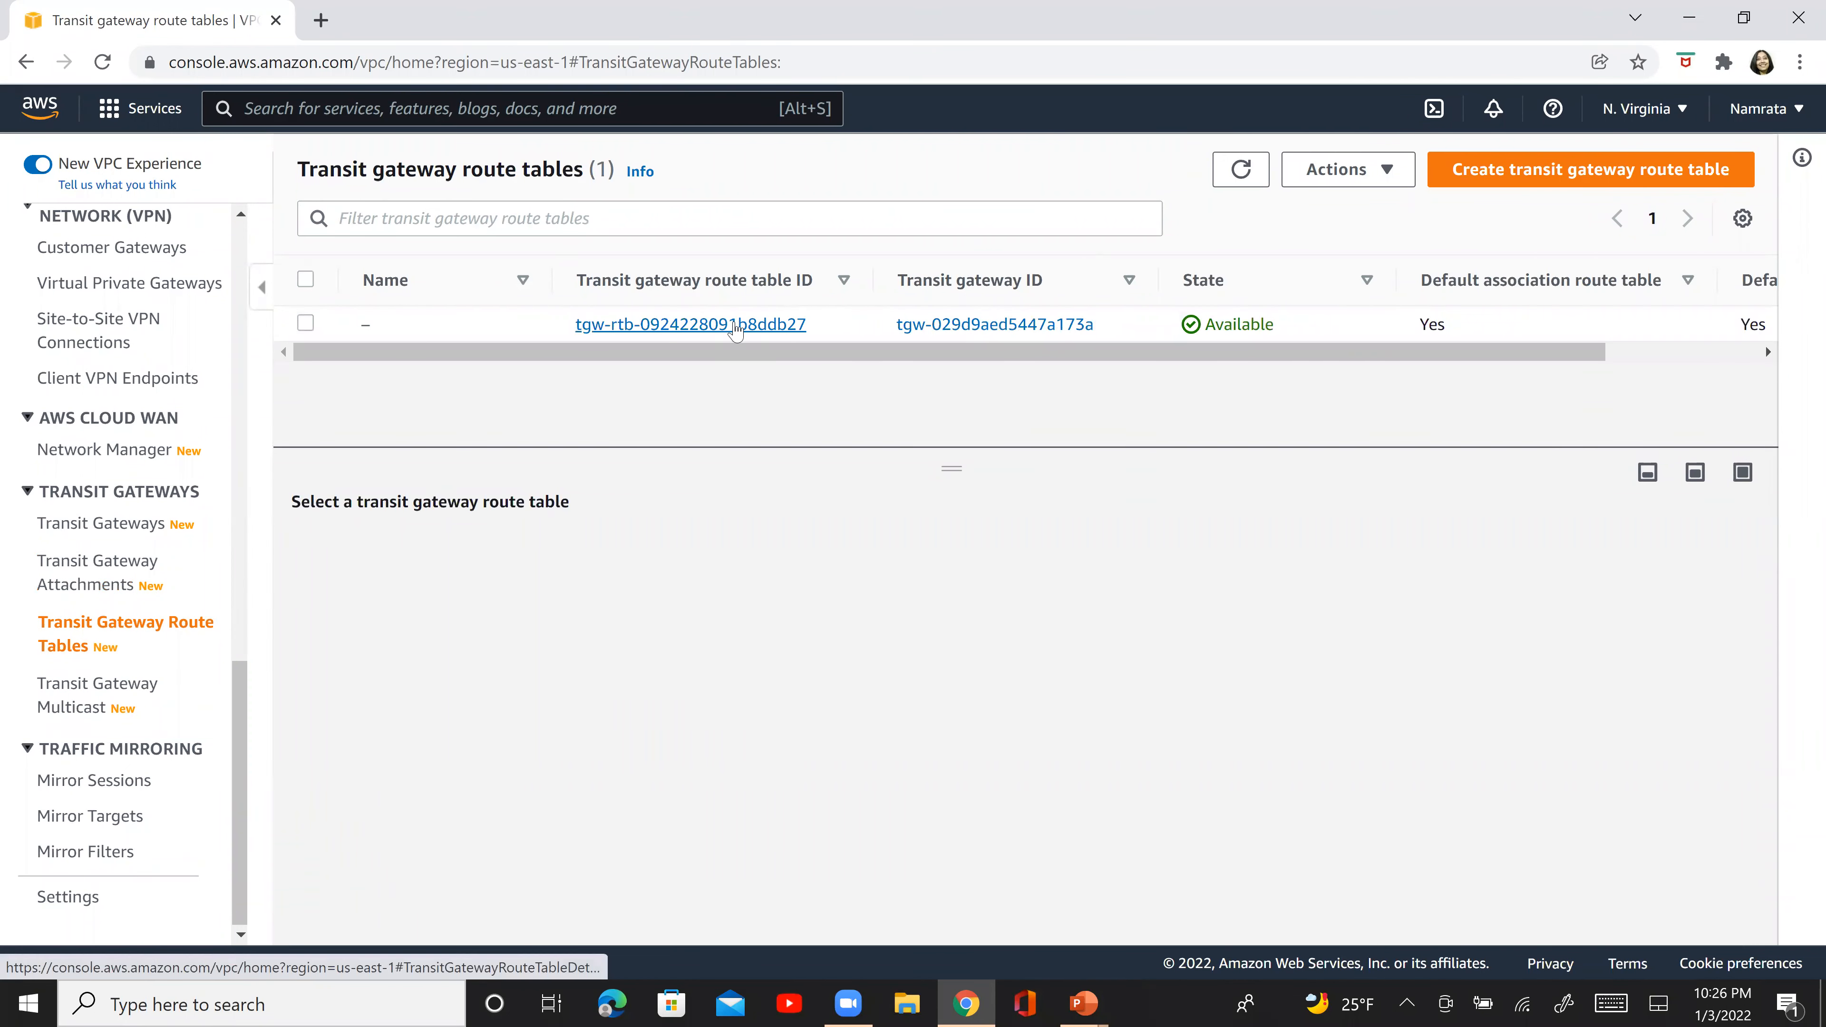
{"action": "left_click", "coordinate": [306, 324]}
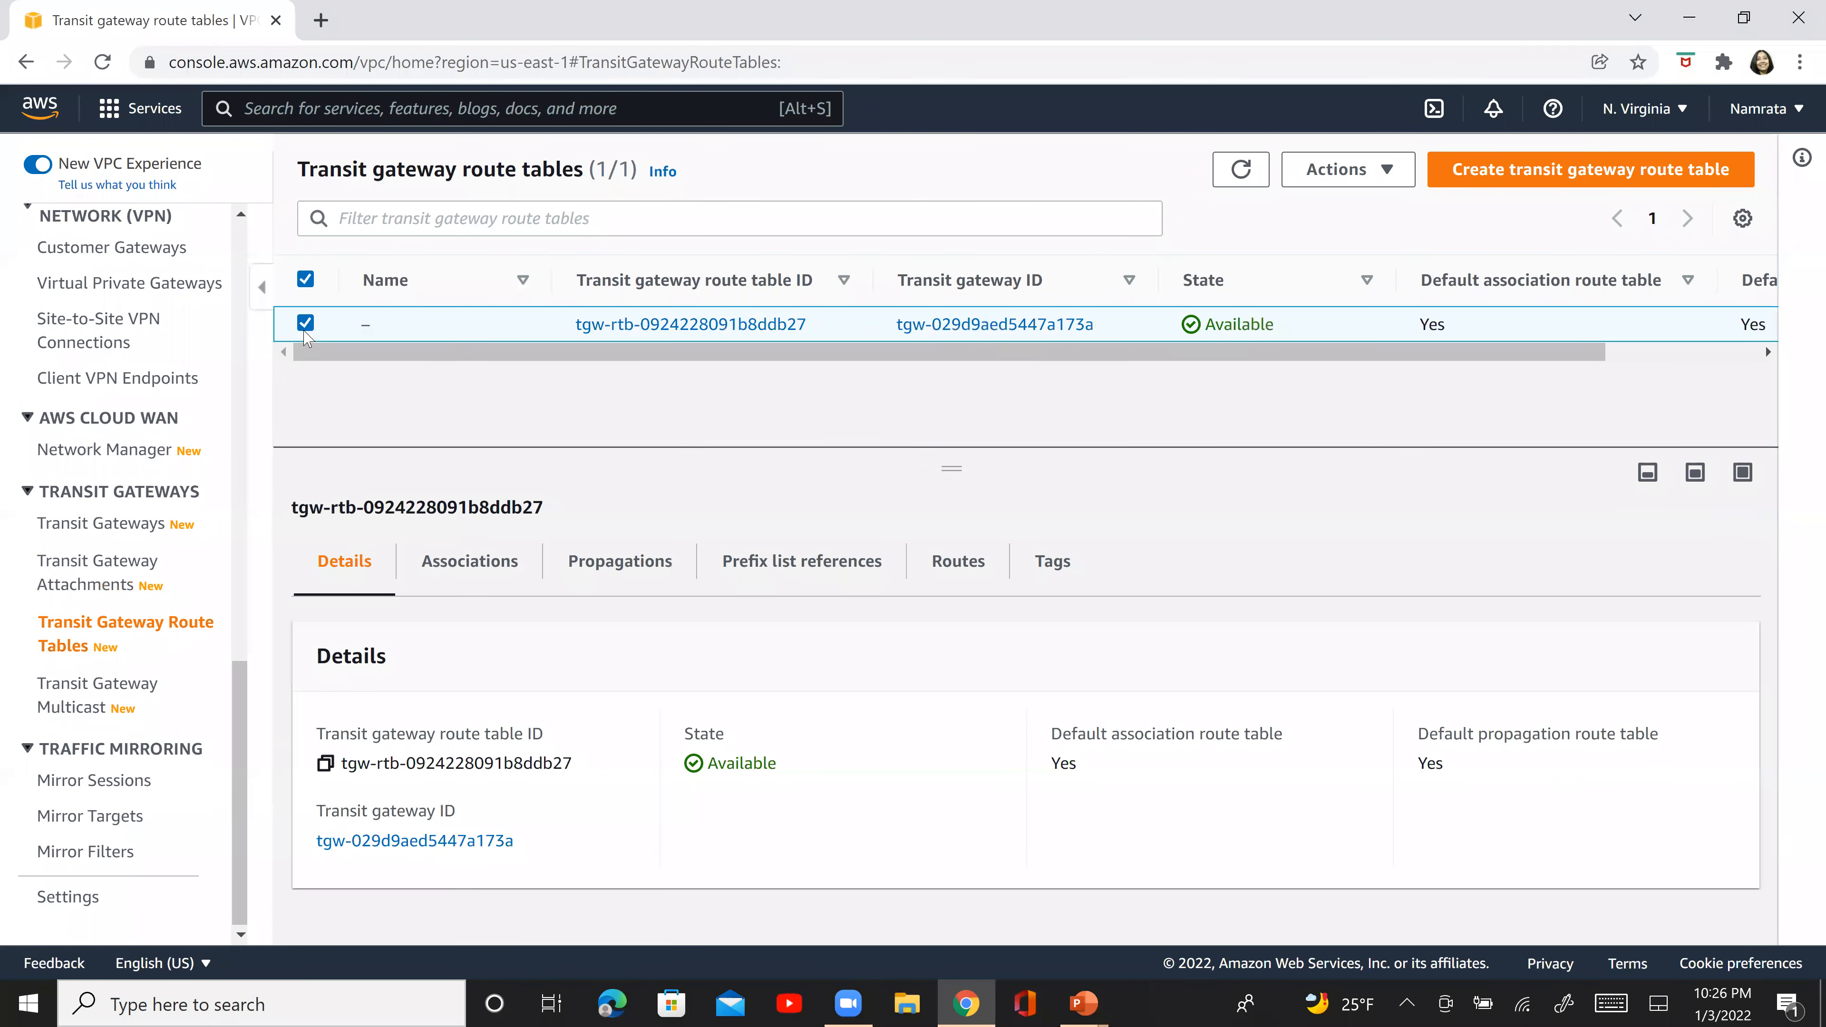
{"action": "left_click", "coordinate": [997, 570]}
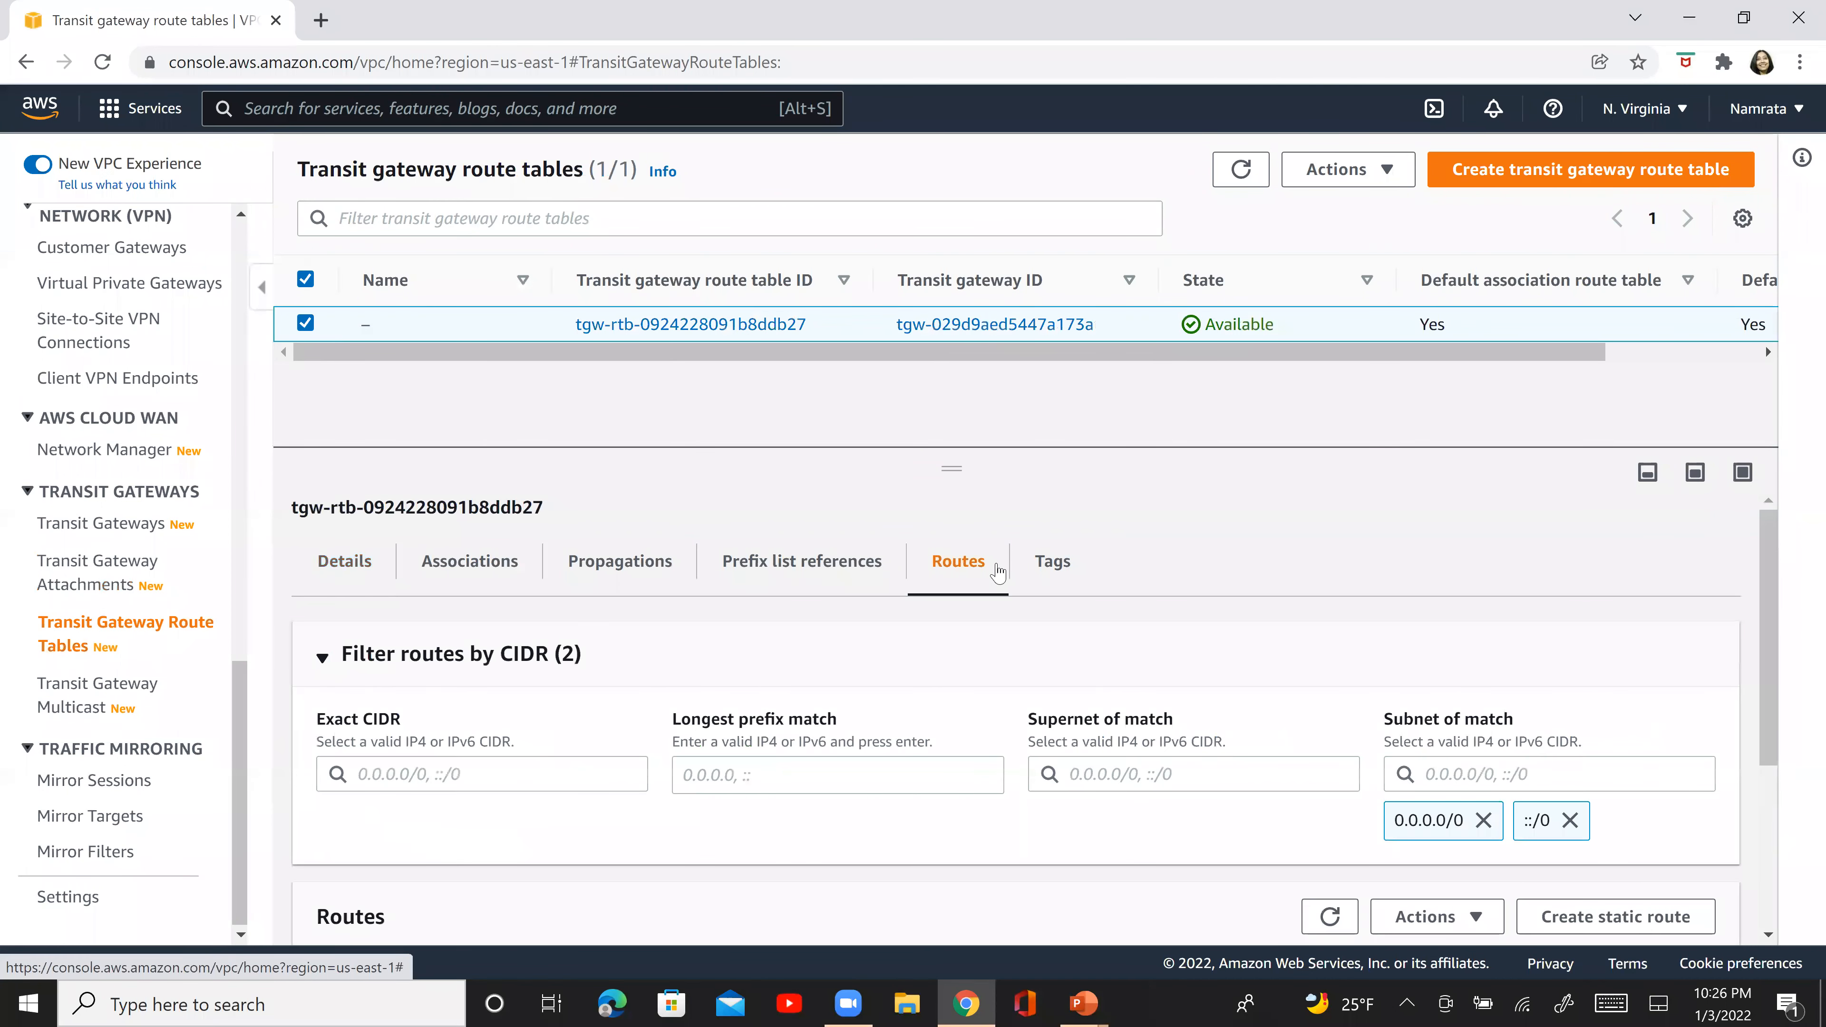
{"action": "left_click", "coordinate": [661, 568]}
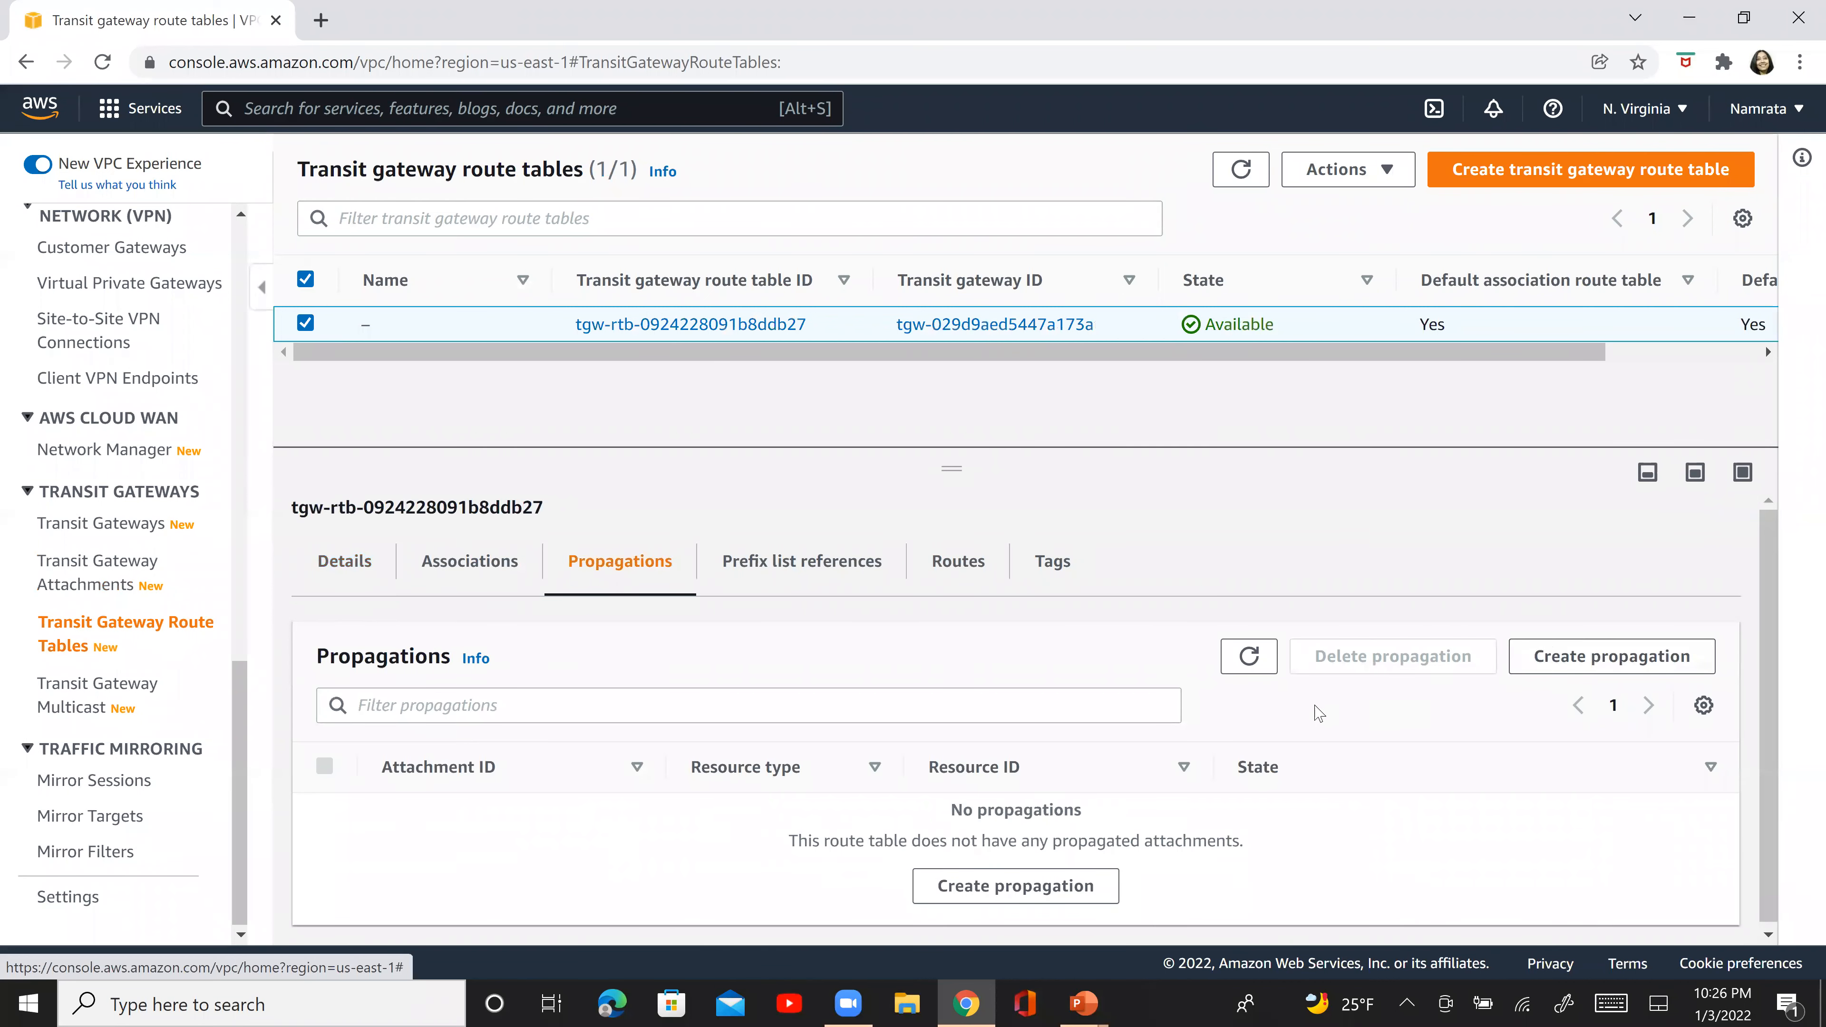
{"action": "left_click", "coordinate": [1252, 658]}
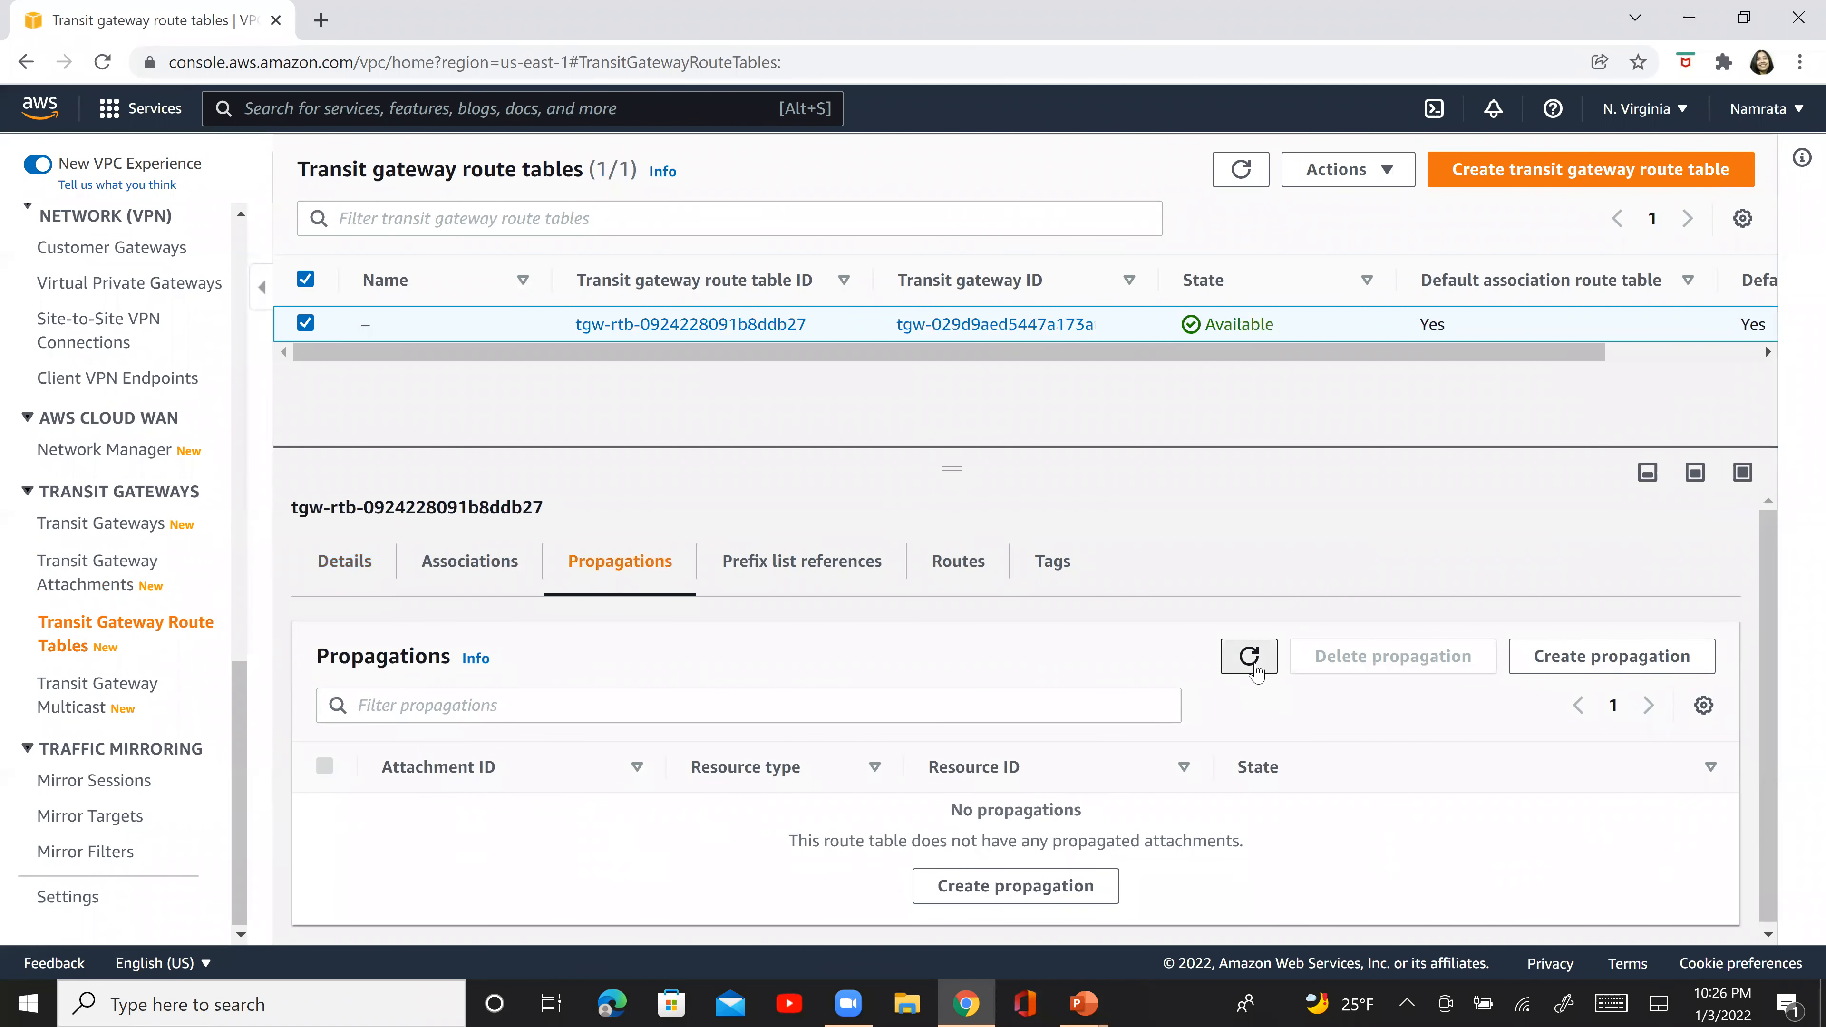
- Check the routes of the transit gateway route table, refreshing the route list several times
{"action": "left_click", "coordinate": [959, 563]}
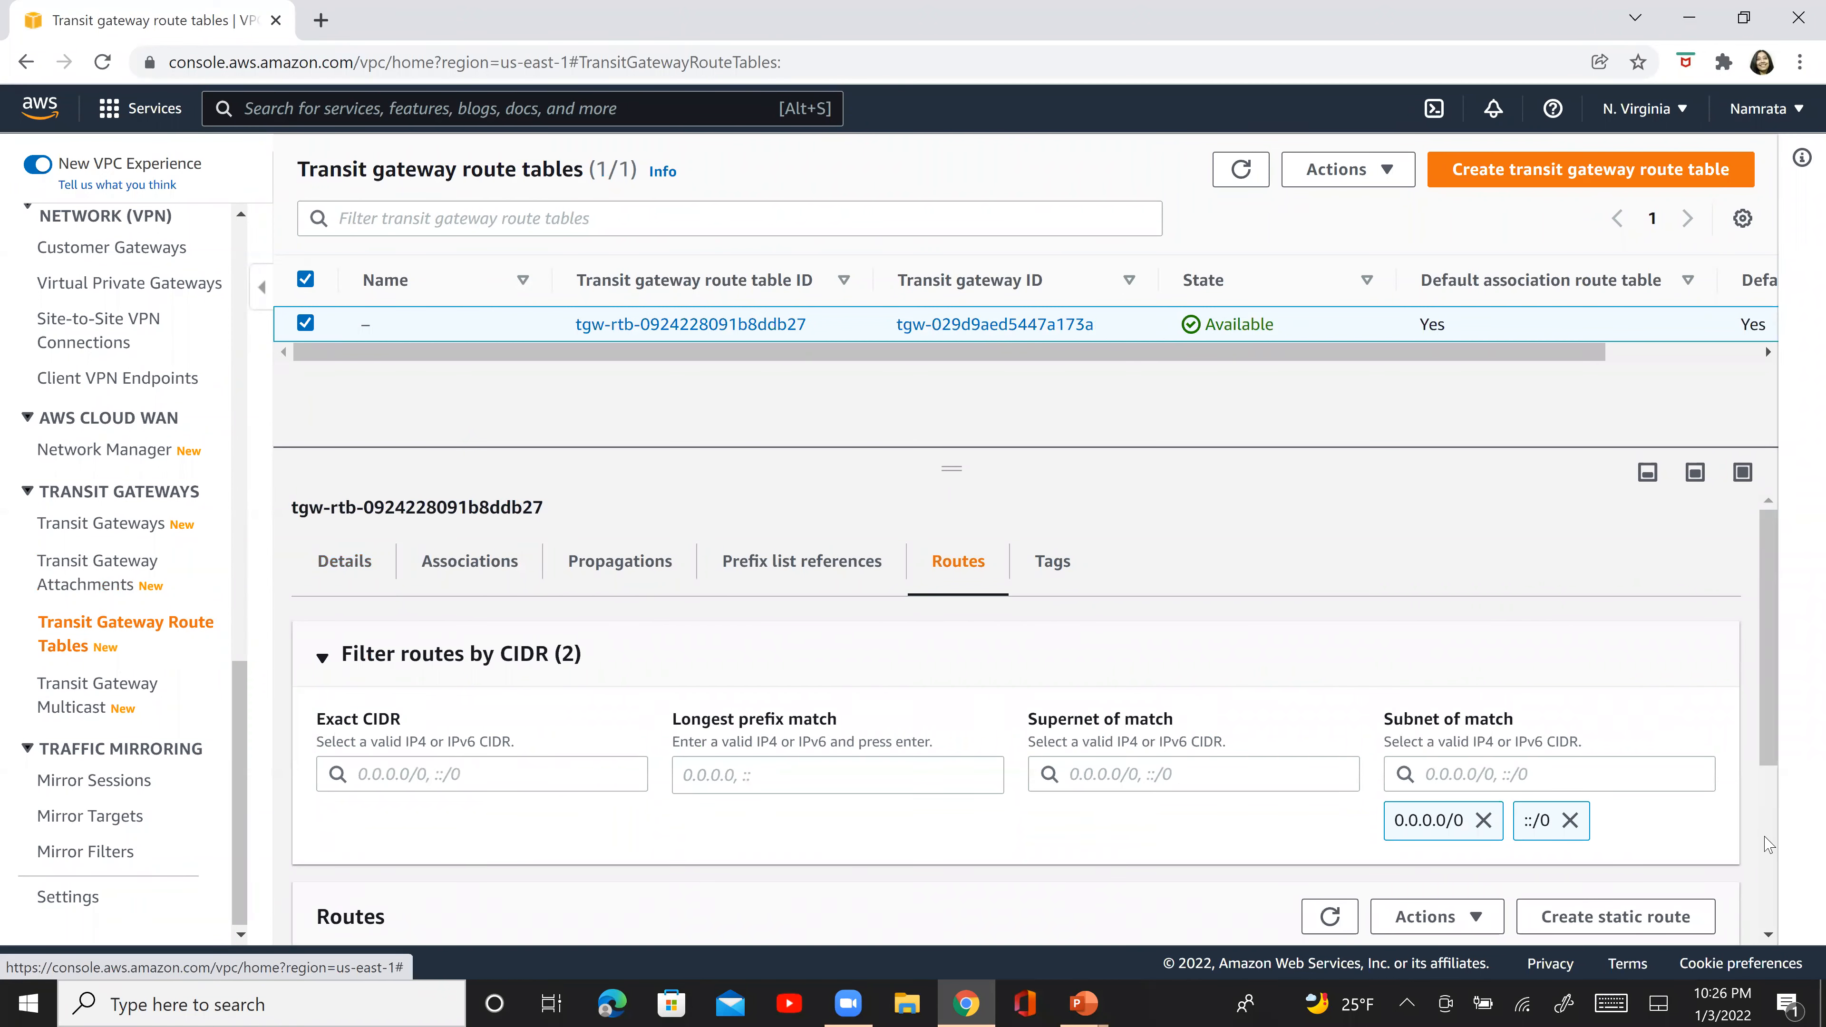
{"action": "scroll", "coordinate": [1767, 844], "scroll_direction": "down", "scroll_amount": 4}
{"action": "scroll", "coordinate": [1764, 835], "scroll_direction": "up", "scroll_amount": 1}
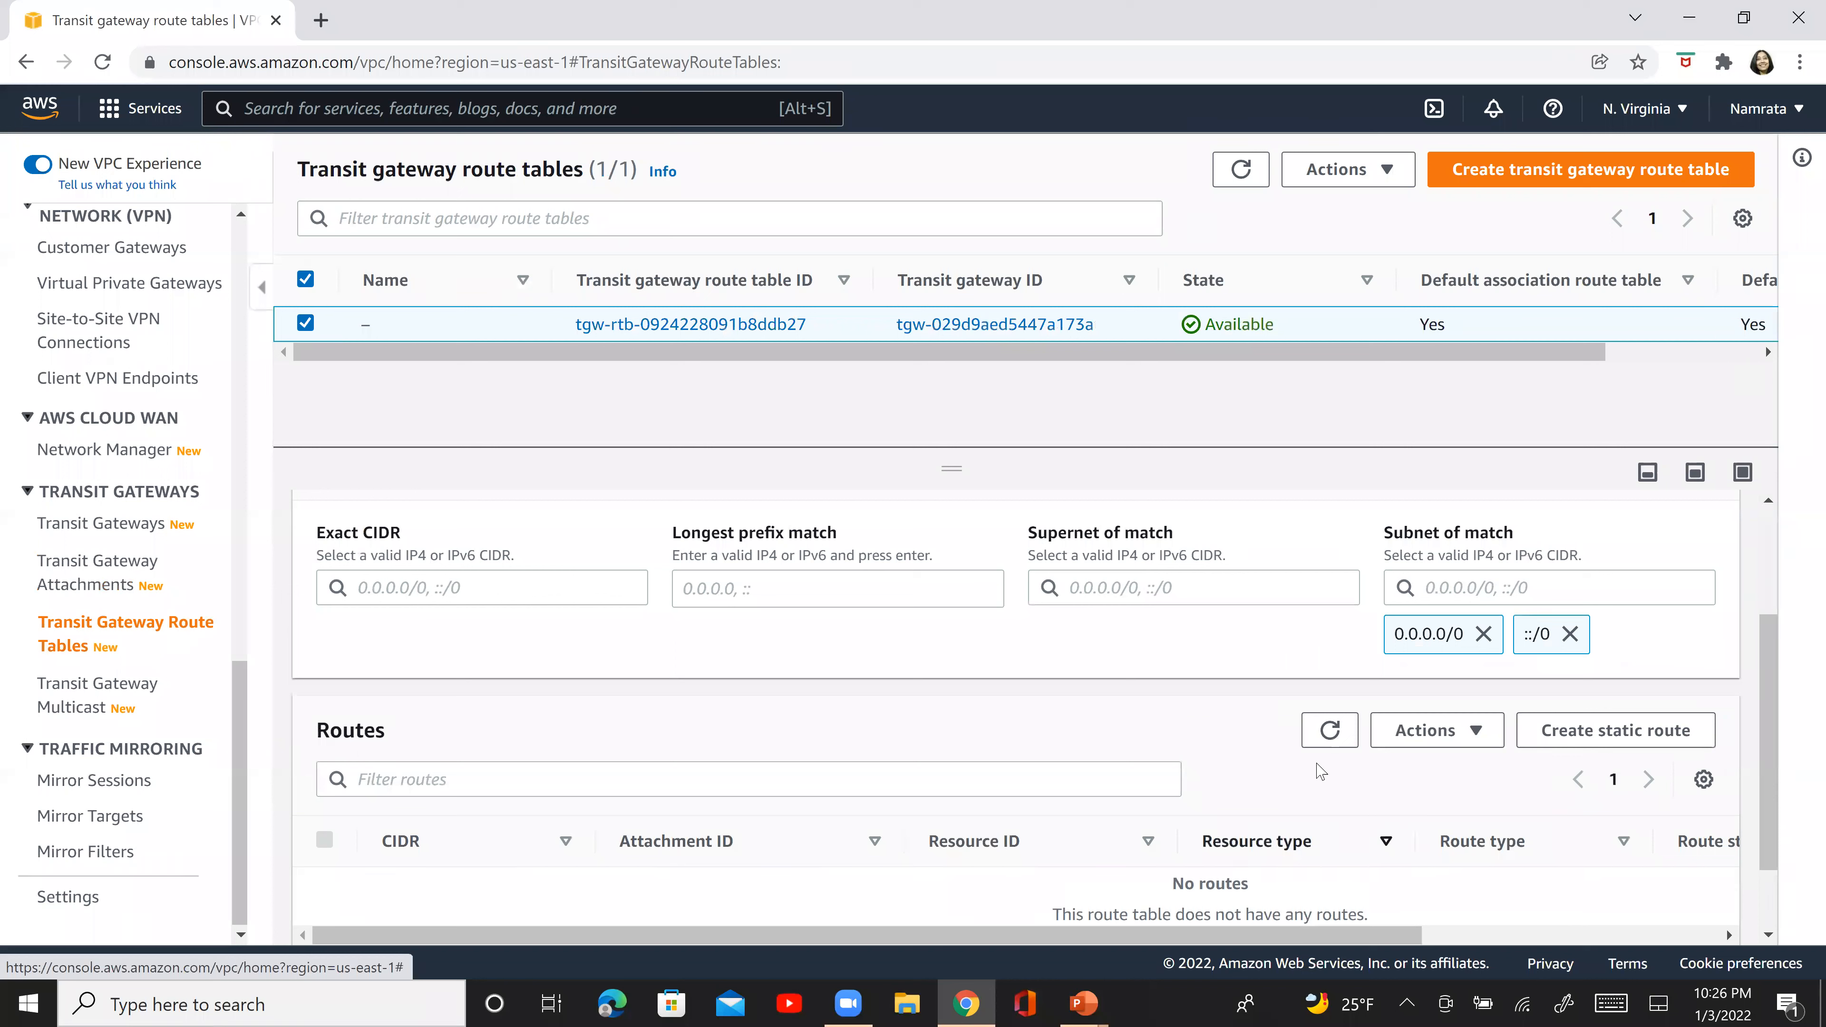
{"action": "left_click", "coordinate": [1330, 734]}
{"action": "left_click", "coordinate": [1329, 733]}
{"action": "left_click", "coordinate": [1330, 734]}
{"action": "left_click", "coordinate": [1329, 734]}
- Check the state of the NV-TG1-VPC1 attachment, refreshing the transit gateway attachments list repeatedly
{"action": "left_click", "coordinate": [113, 574]}
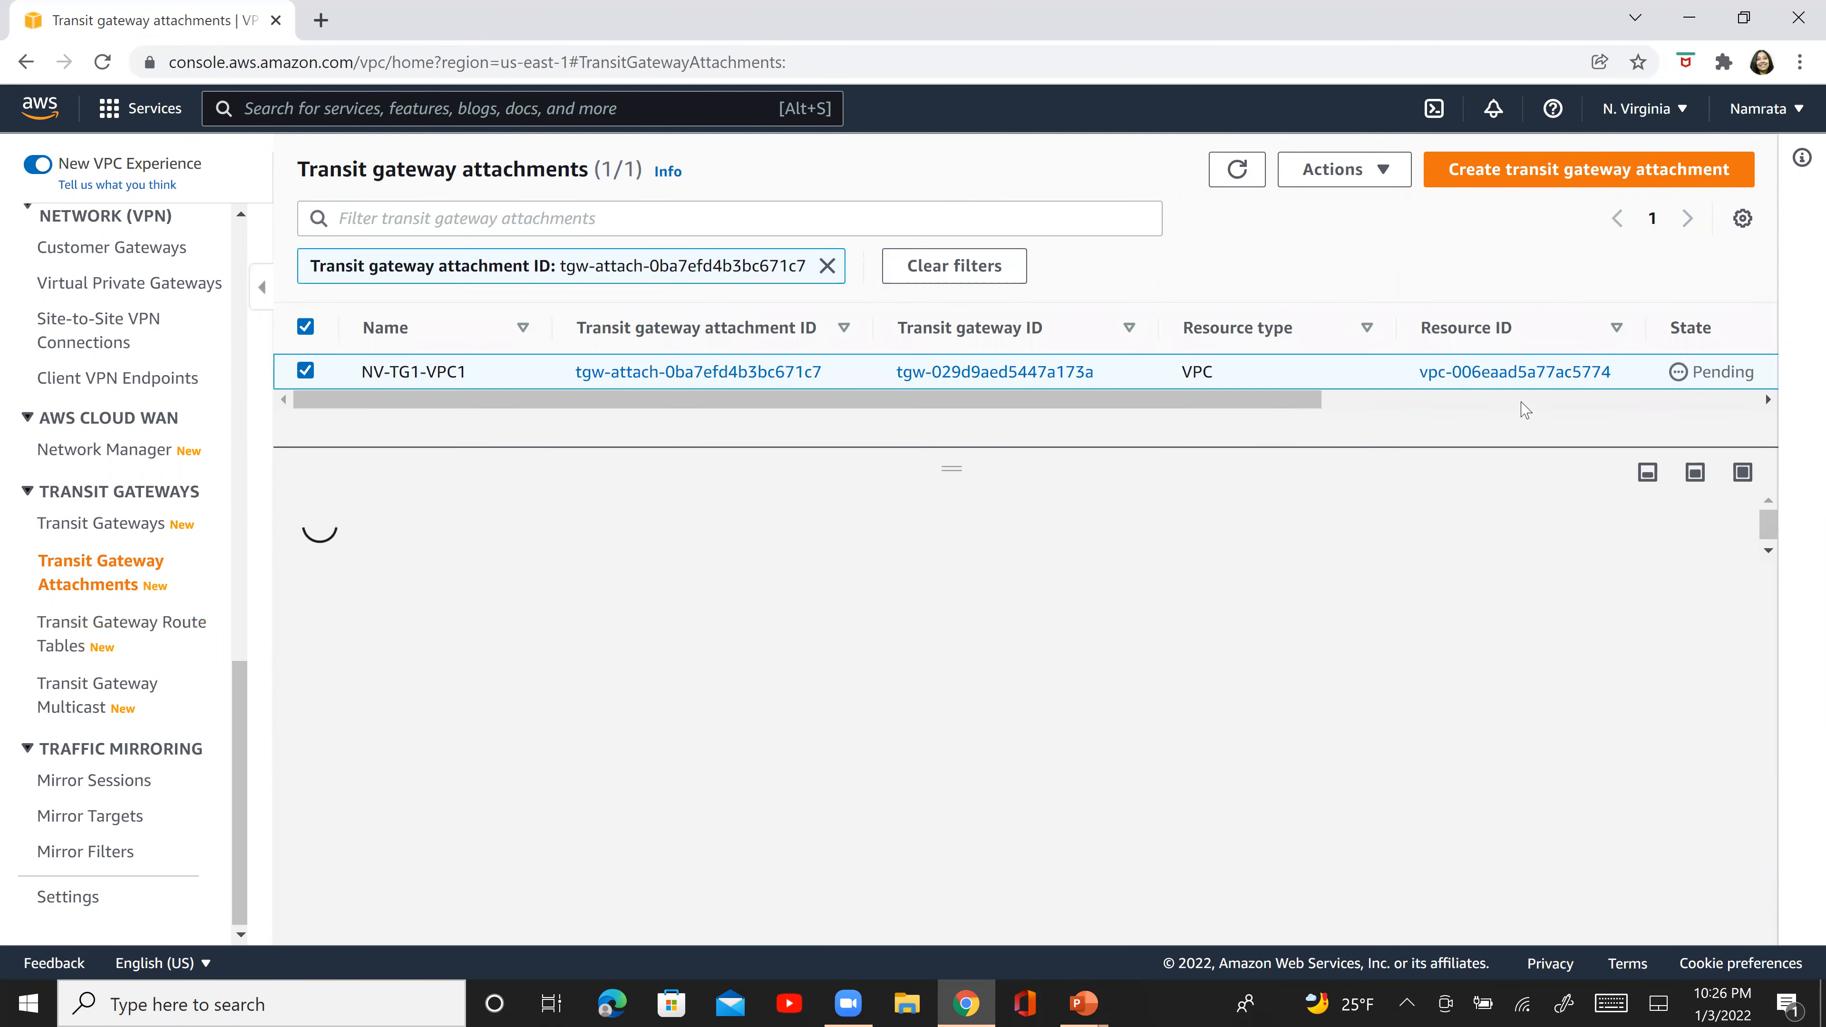
{"action": "left_click", "coordinate": [1238, 172]}
{"action": "left_click", "coordinate": [1240, 185]}
{"action": "left_click", "coordinate": [1240, 185]}
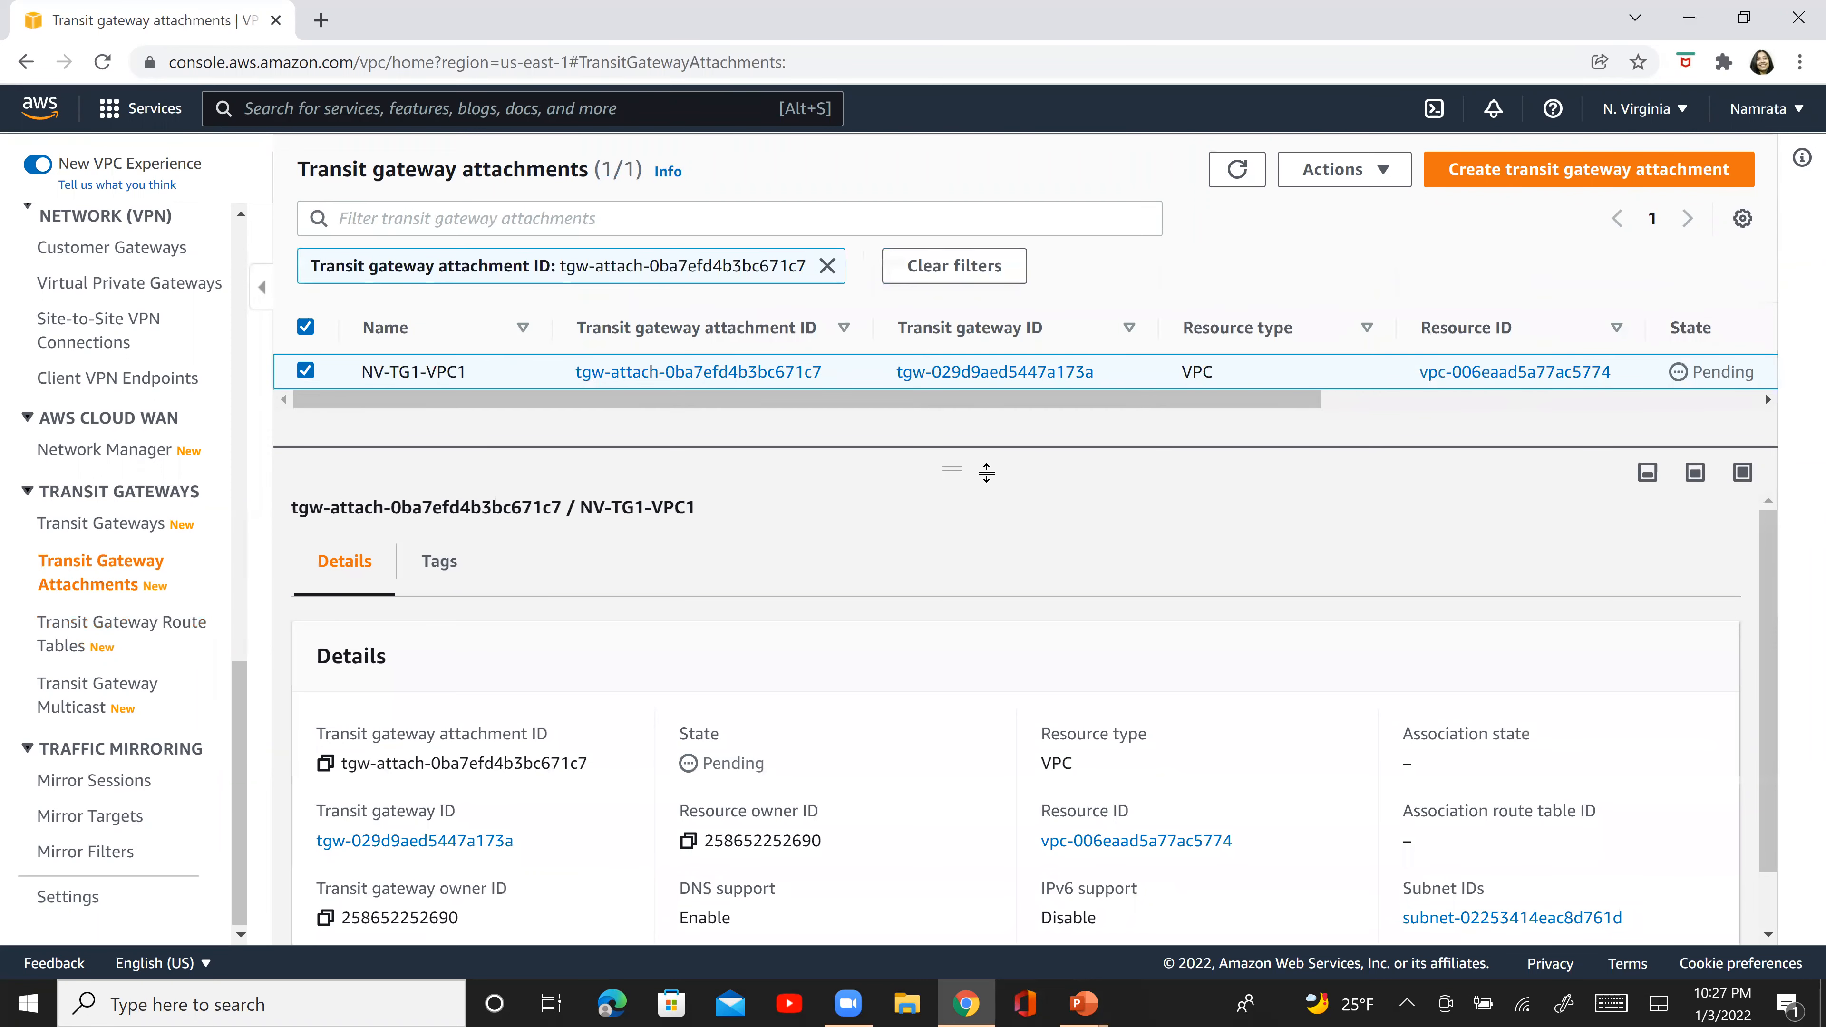
{"action": "left_click_drag", "start_coordinate": [968, 459], "coordinate": [968, 654]}
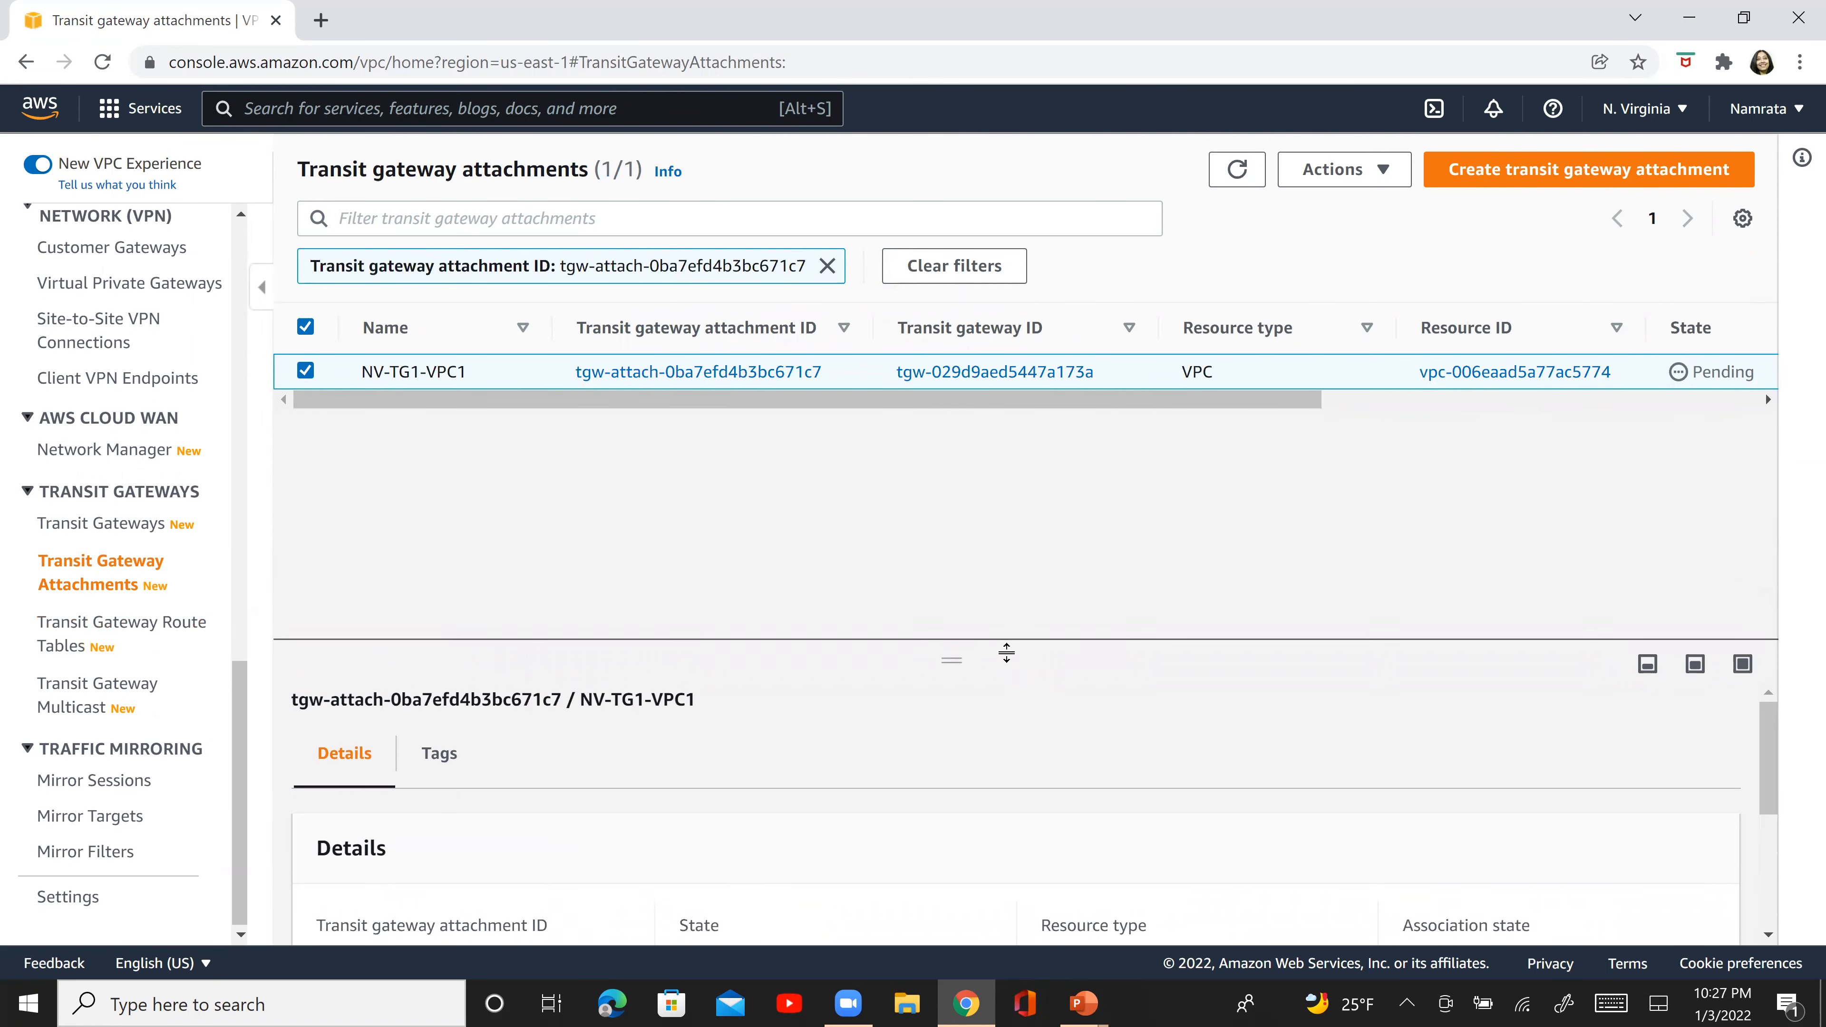
{"action": "left_click", "coordinate": [1237, 169]}
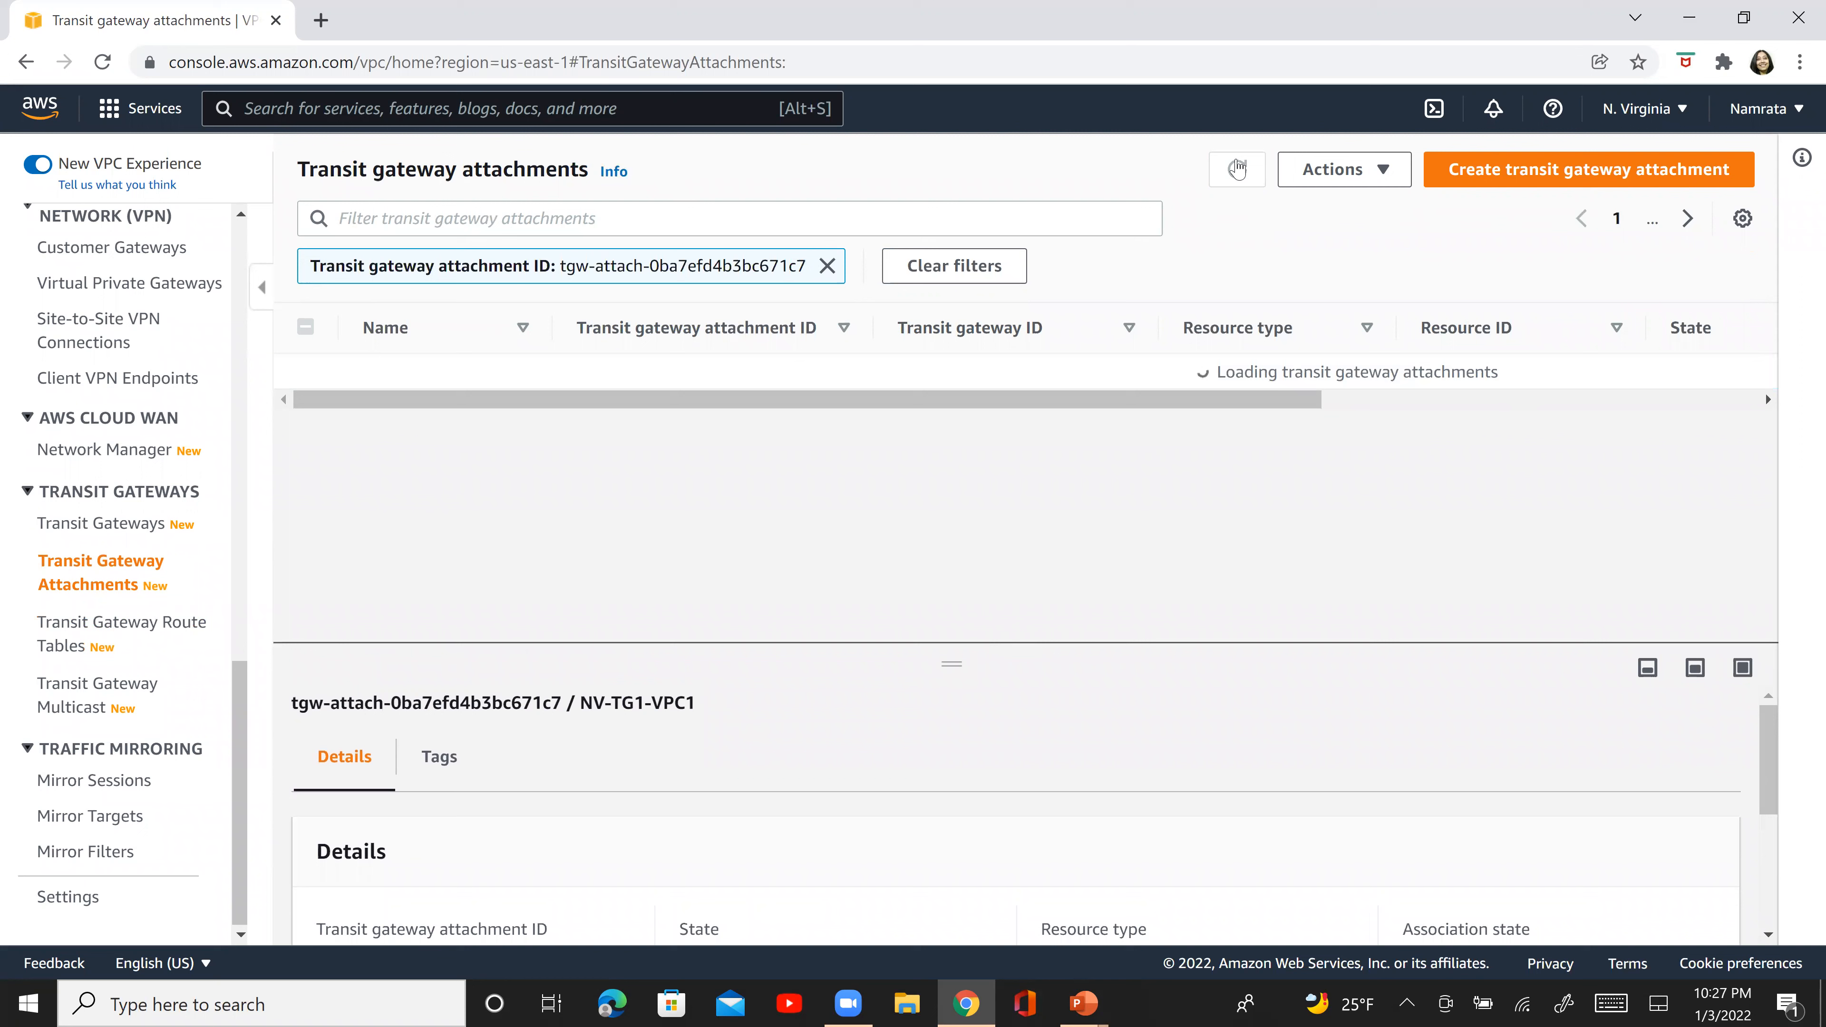
{"action": "left_click", "coordinate": [1236, 169]}
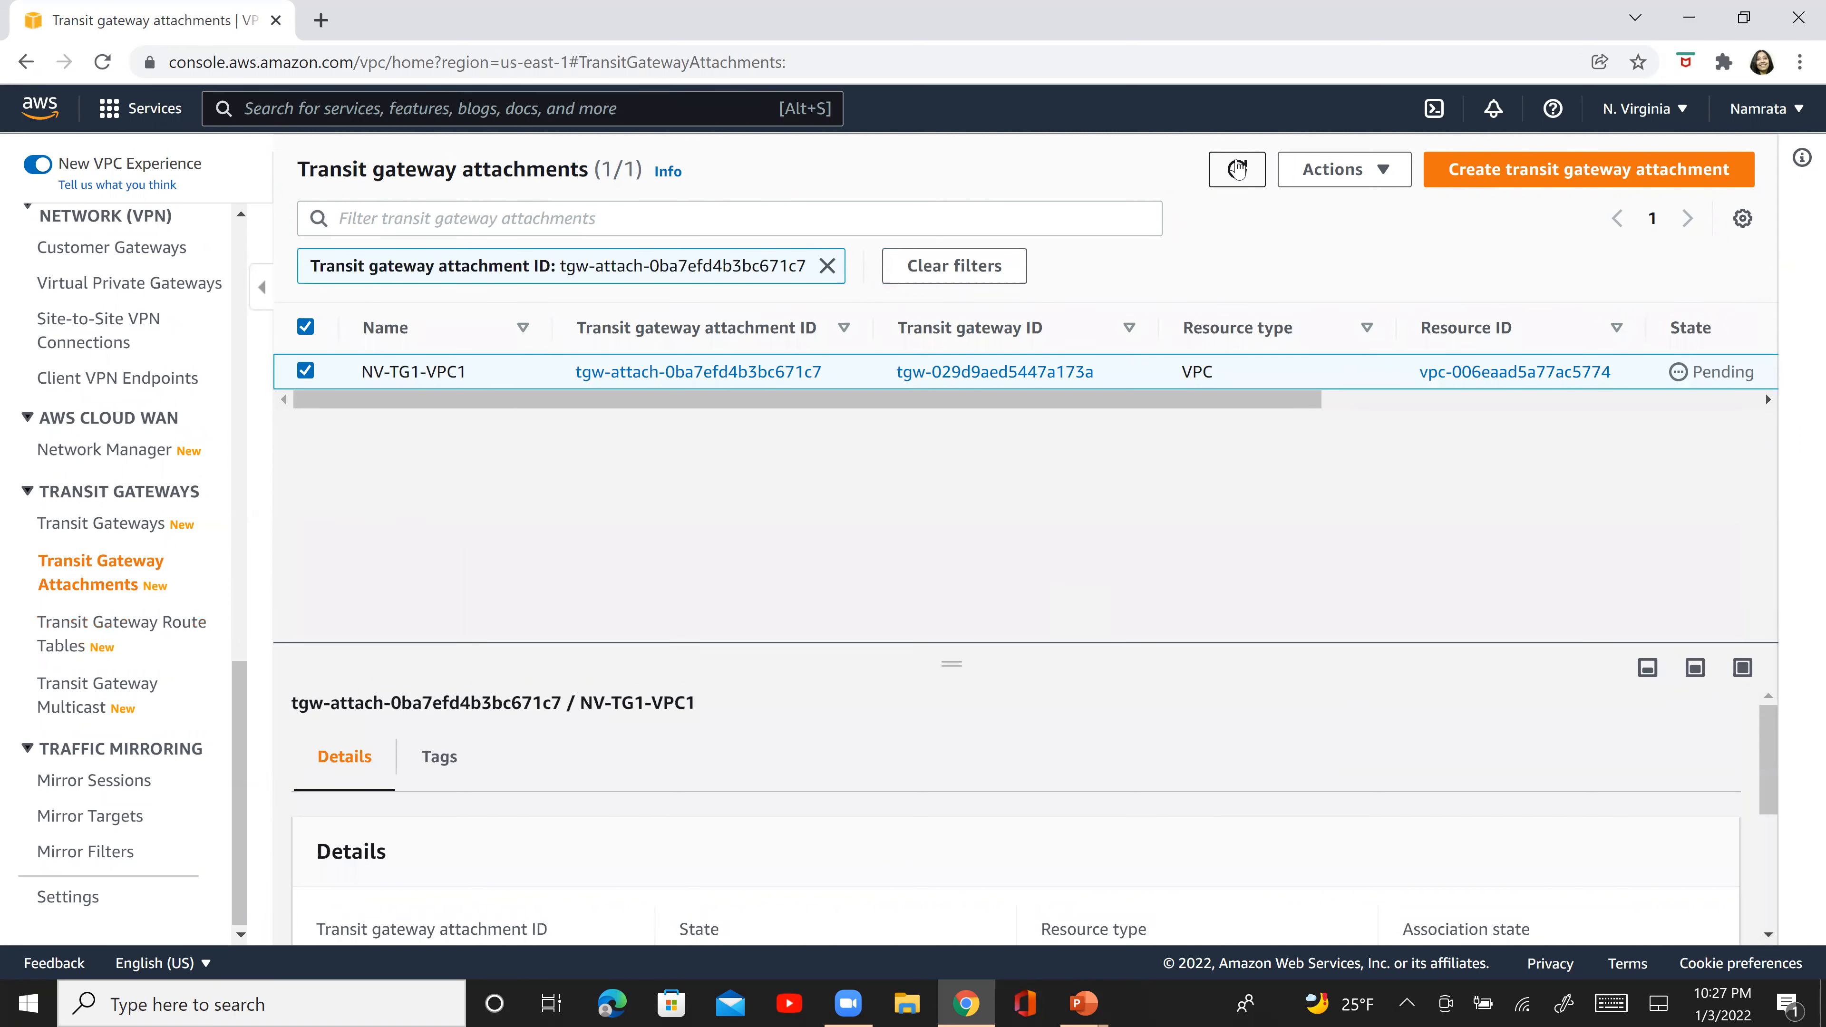
{"action": "left_click", "coordinate": [1236, 169]}
{"action": "left_click", "coordinate": [1237, 169]}
{"action": "left_click", "coordinate": [1236, 168]}
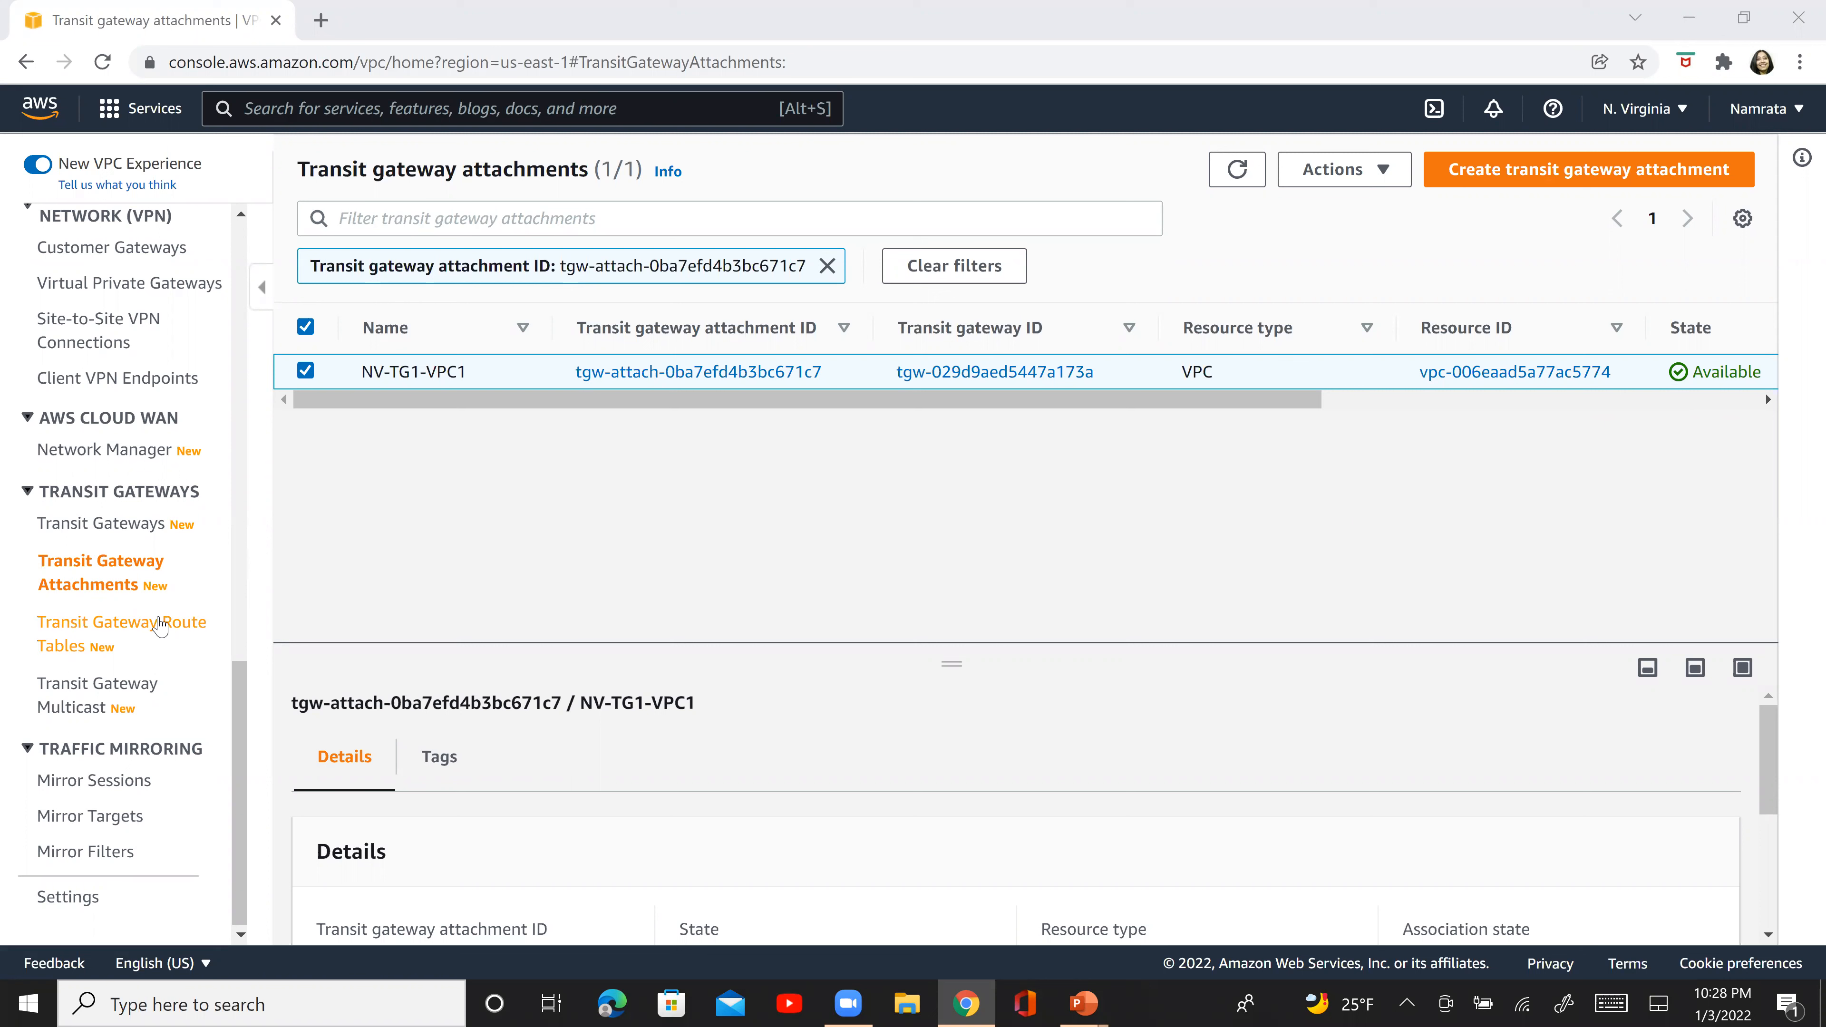
- Return to the transit gateway route table and enlarge its details area to inspect the VPC attachment's propagation state
{"action": "left_click", "coordinate": [126, 632]}
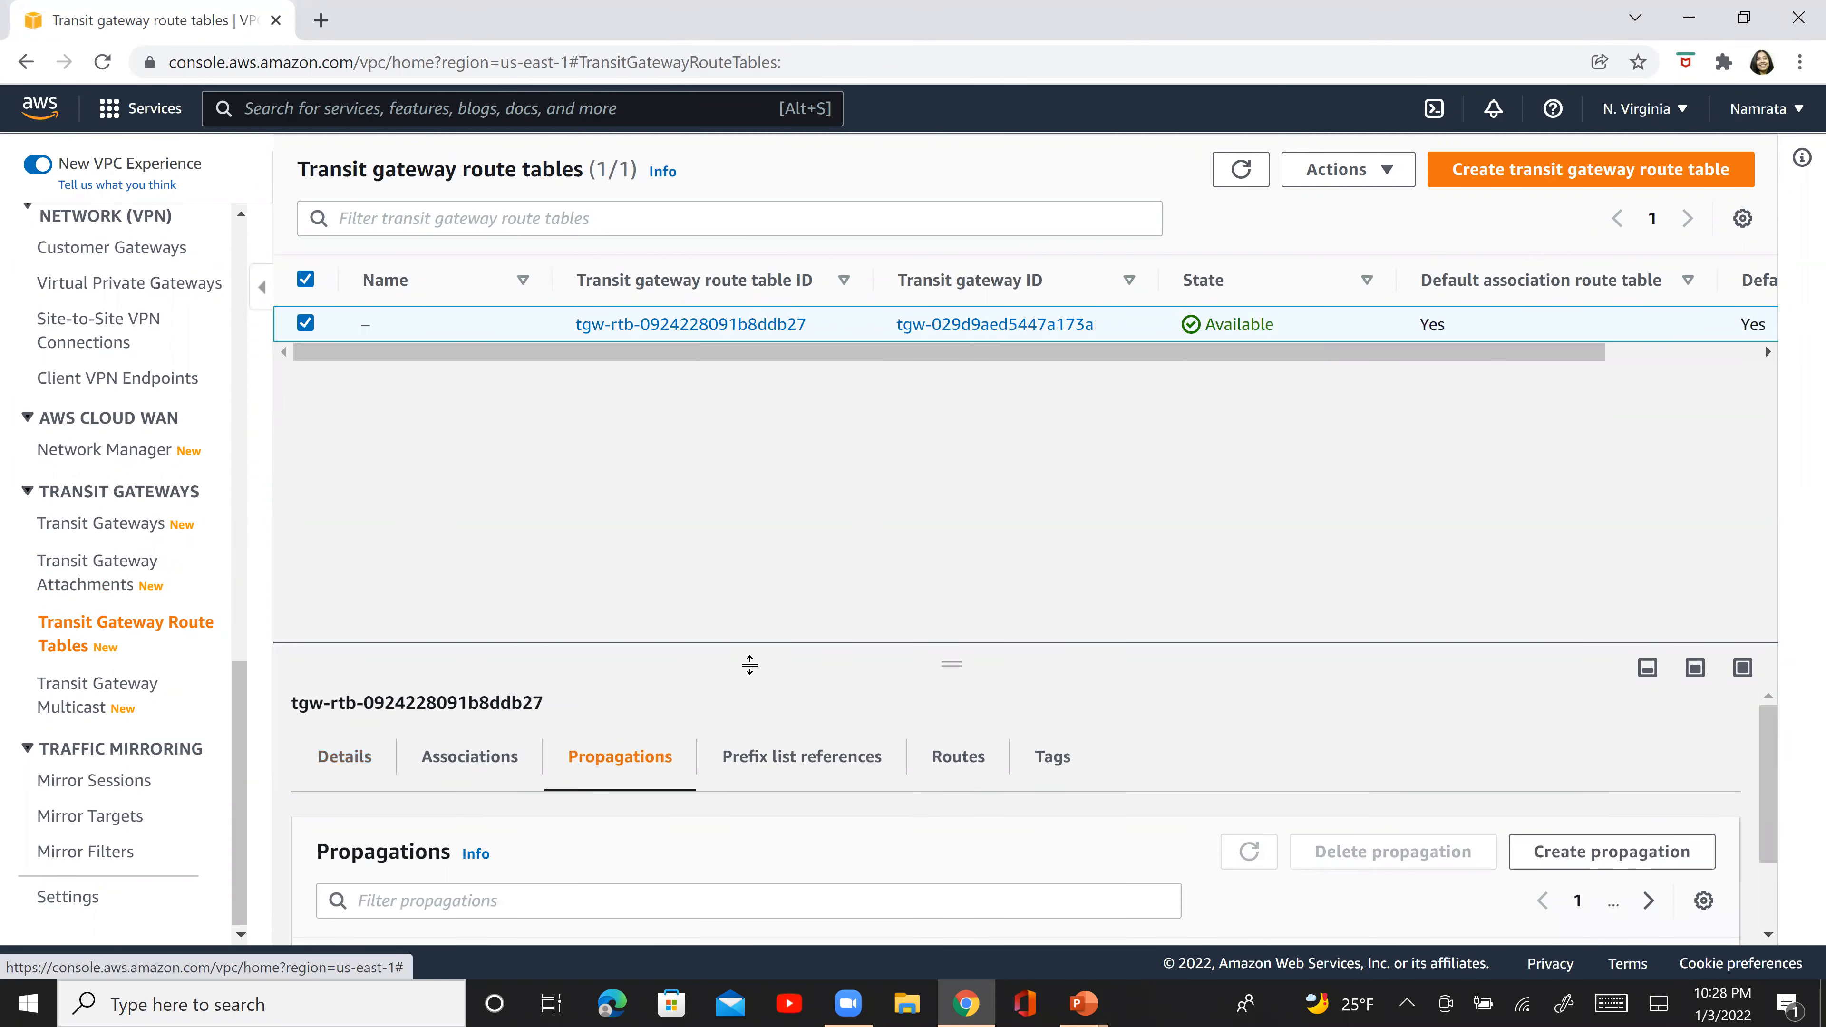
{"action": "left_click_drag", "start_coordinate": [749, 502], "coordinate": [748, 351]}
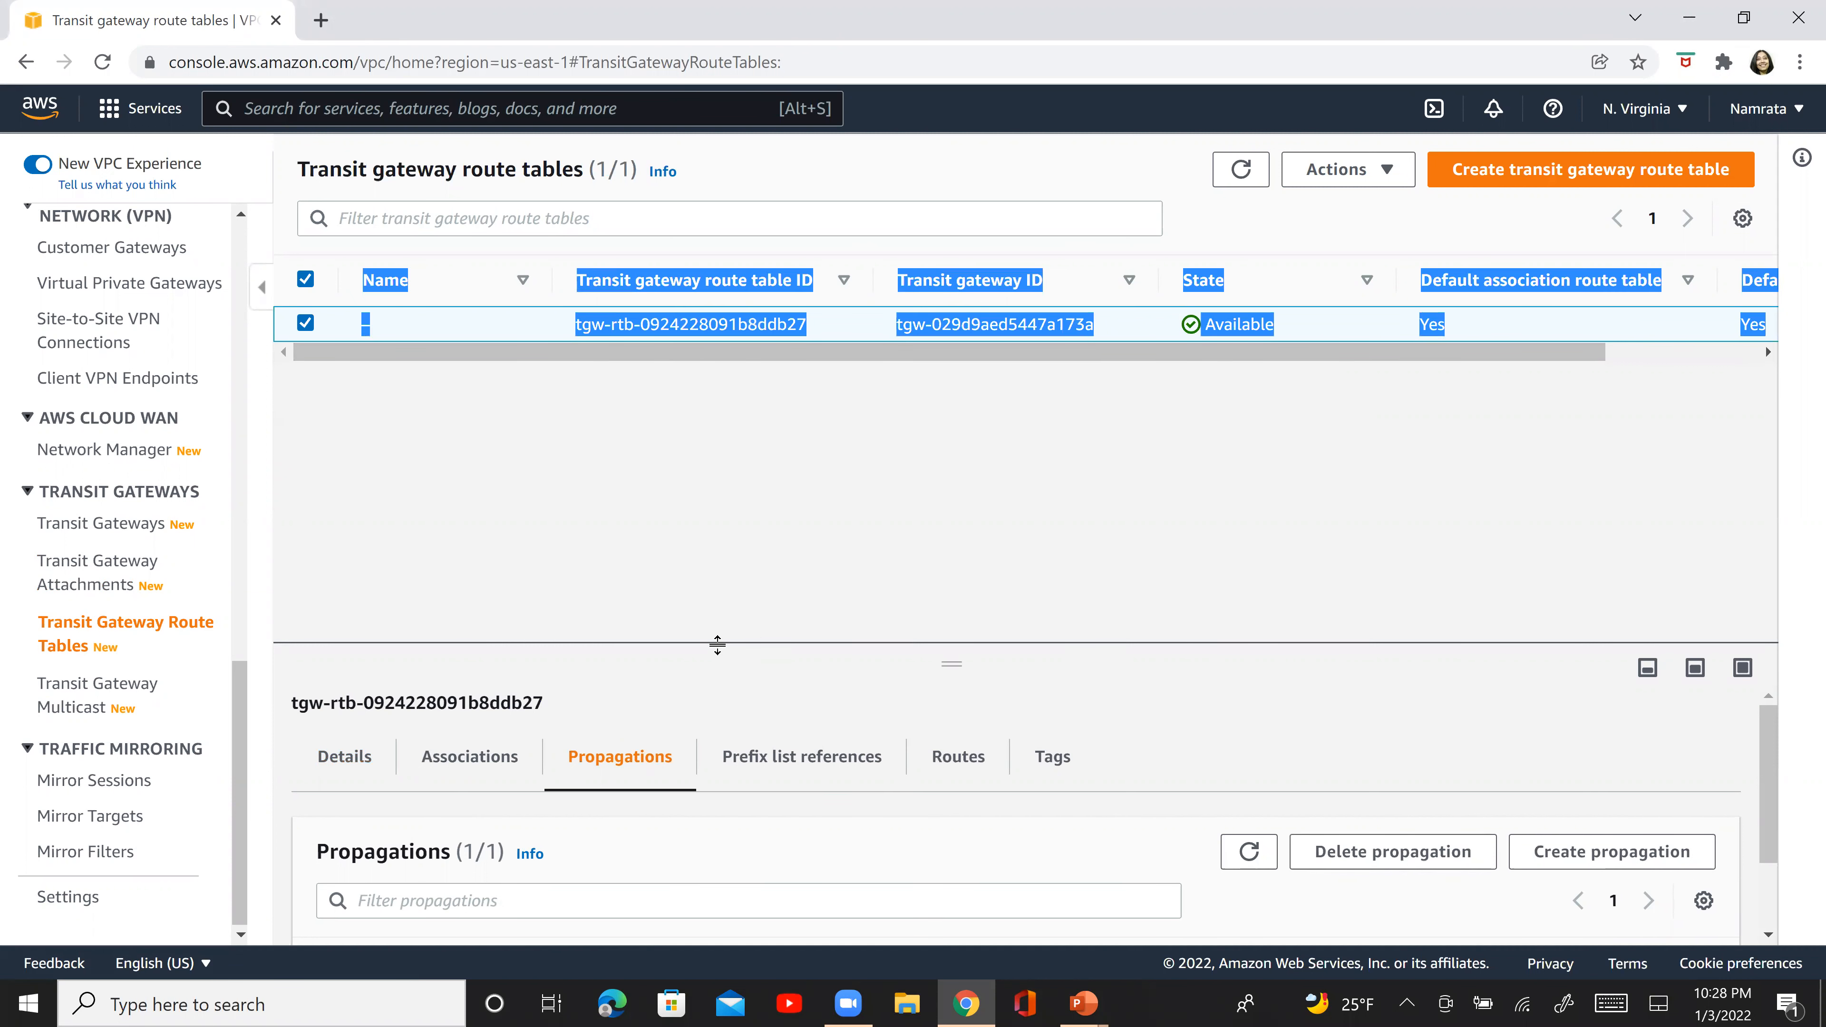
{"action": "left_click_drag", "start_coordinate": [780, 396], "coordinate": [1520, 390]}
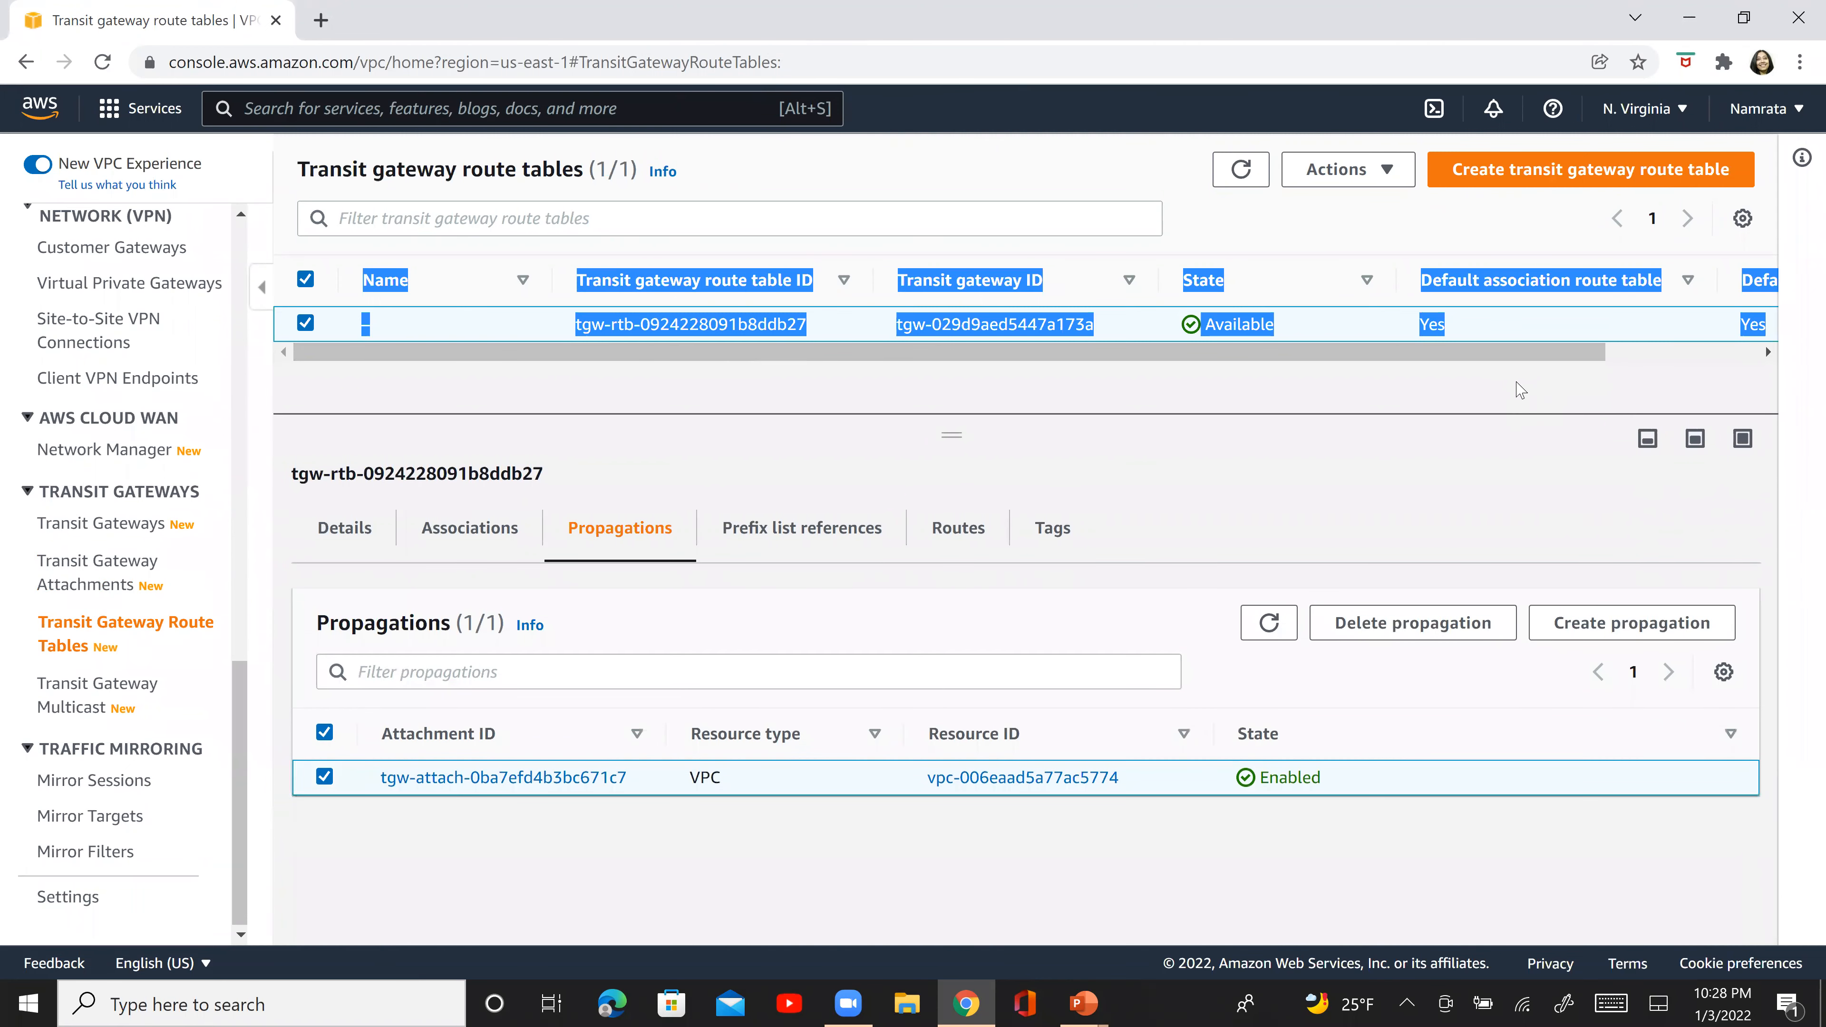
{"action": "left_click", "coordinate": [1312, 379]}
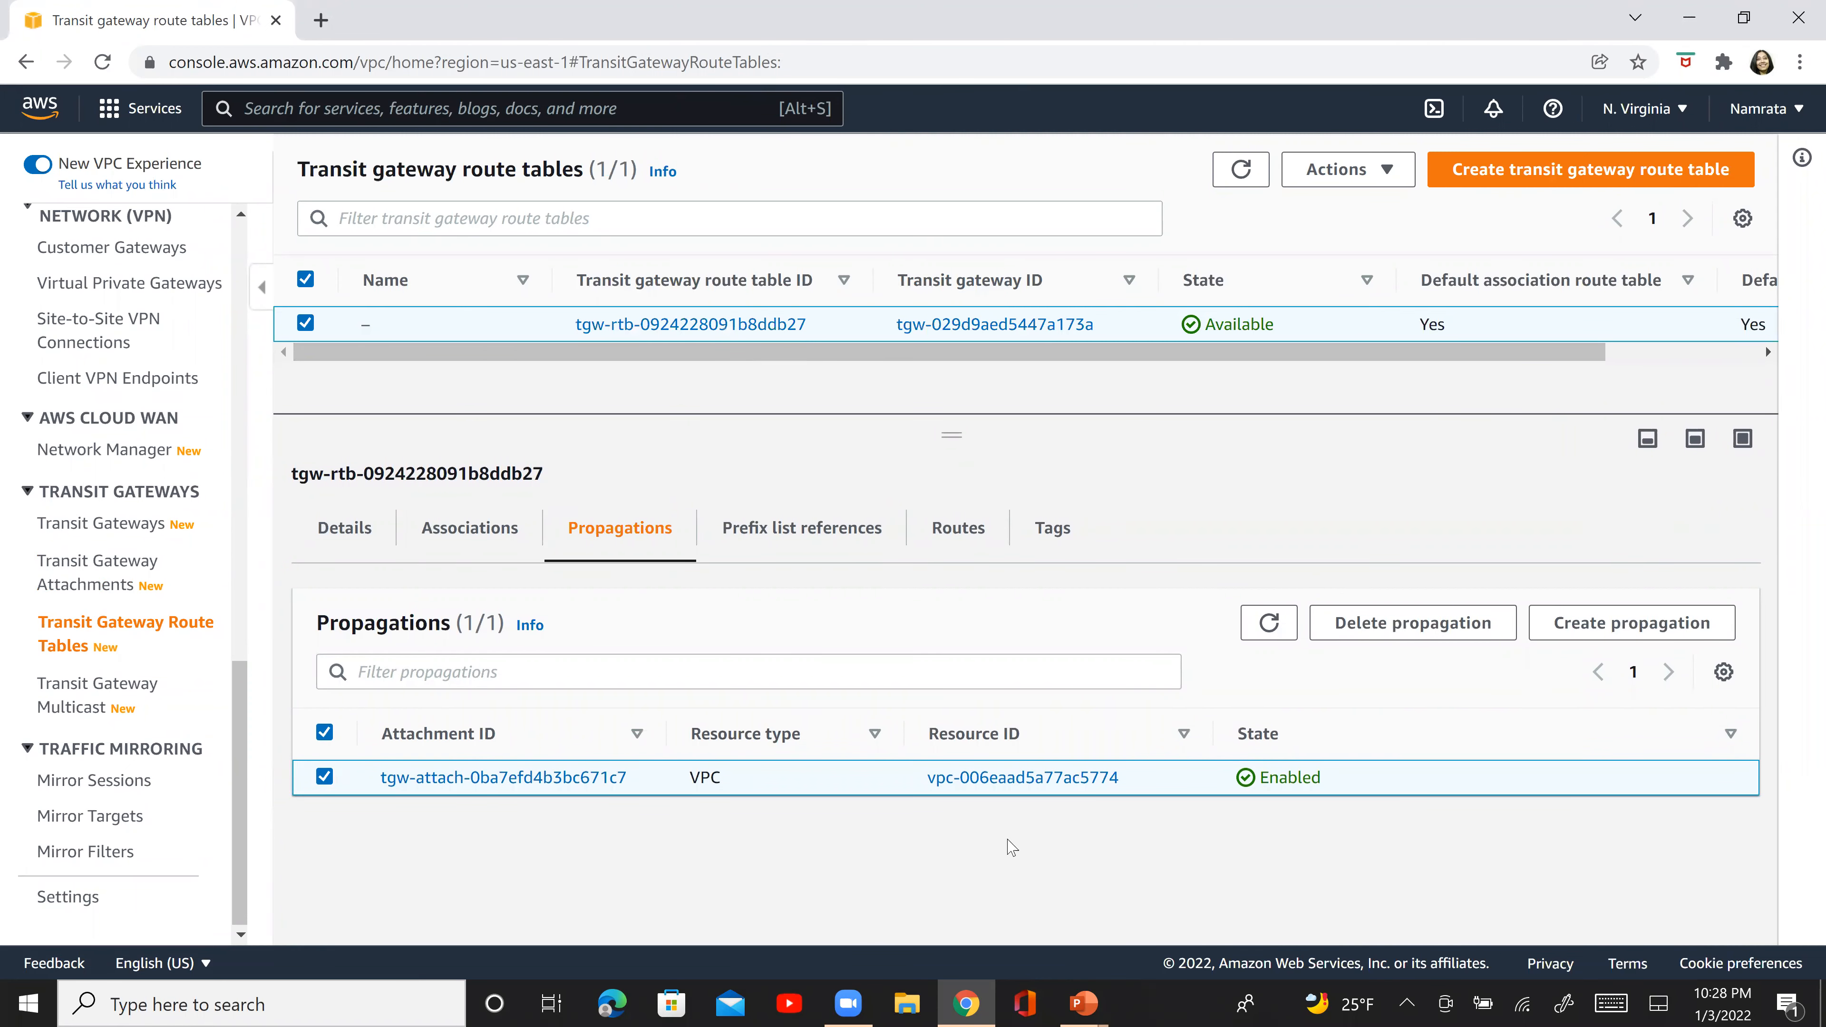
- Examine the type and state of the VPC route in the transit gateway route table
{"action": "left_click", "coordinate": [959, 531]}
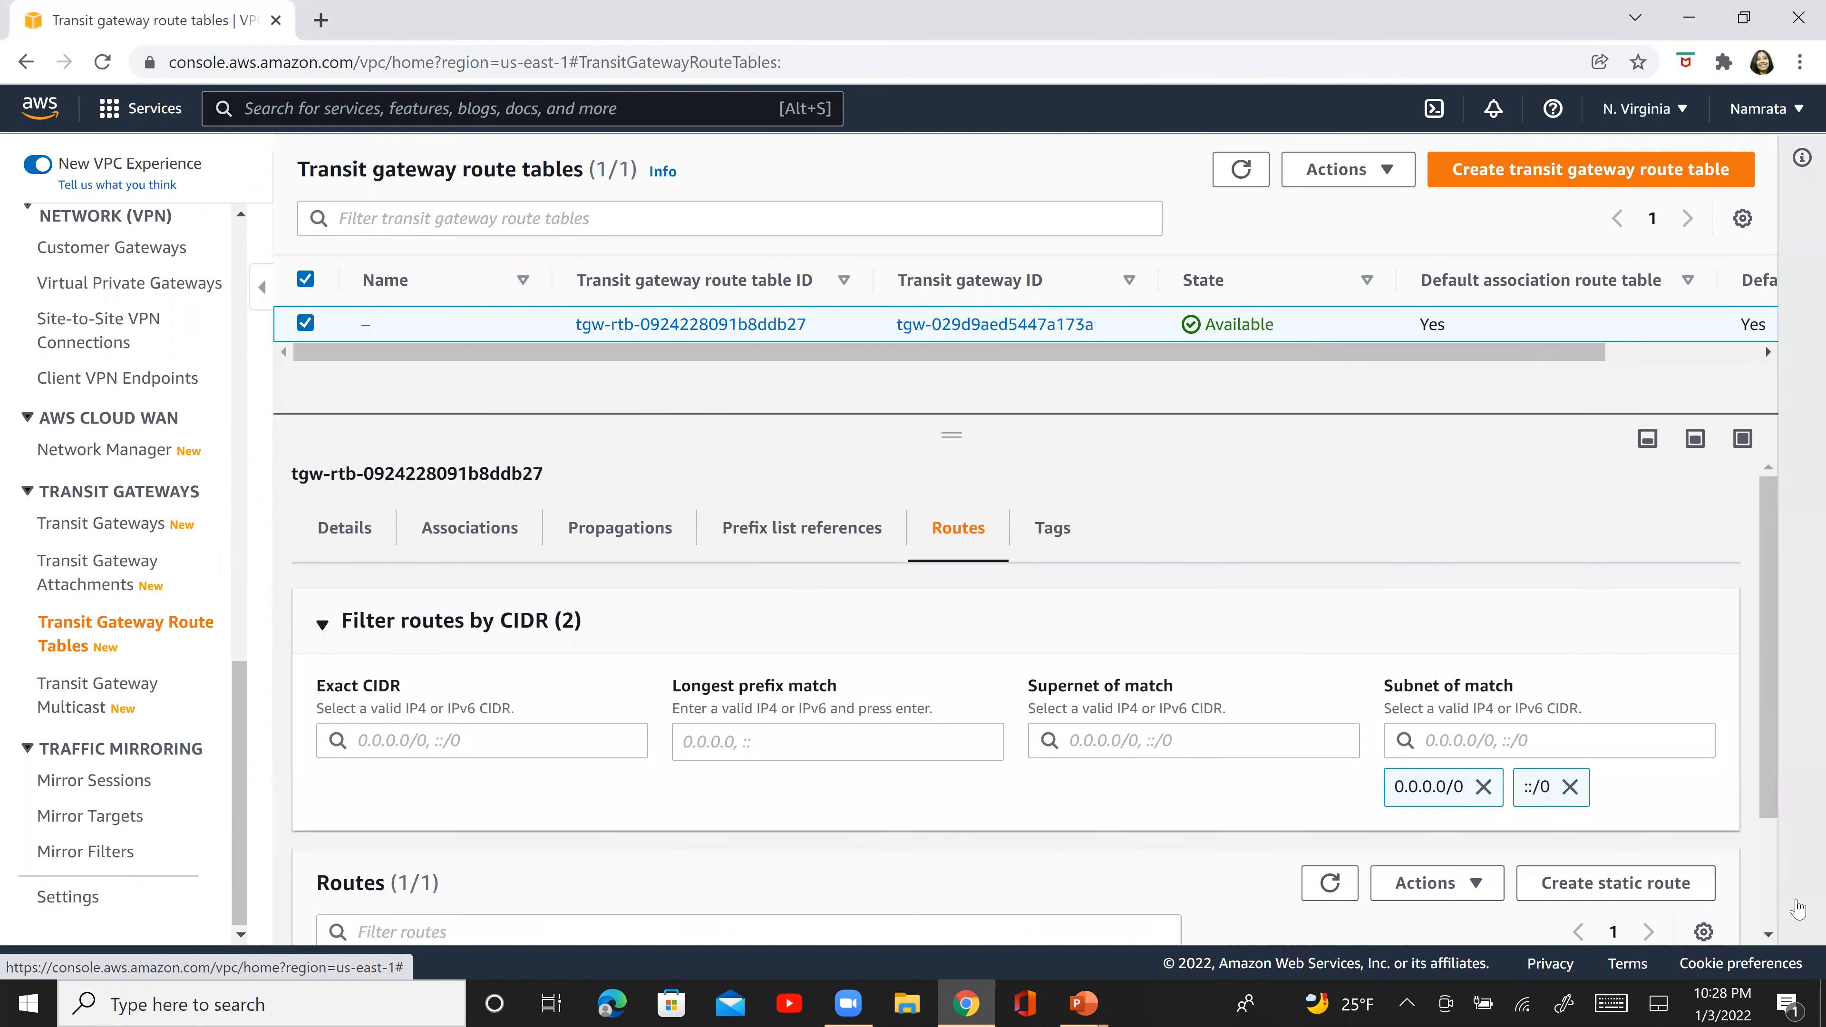
{"action": "scroll", "coordinate": [1770, 905], "scroll_direction": "down", "scroll_amount": 2}
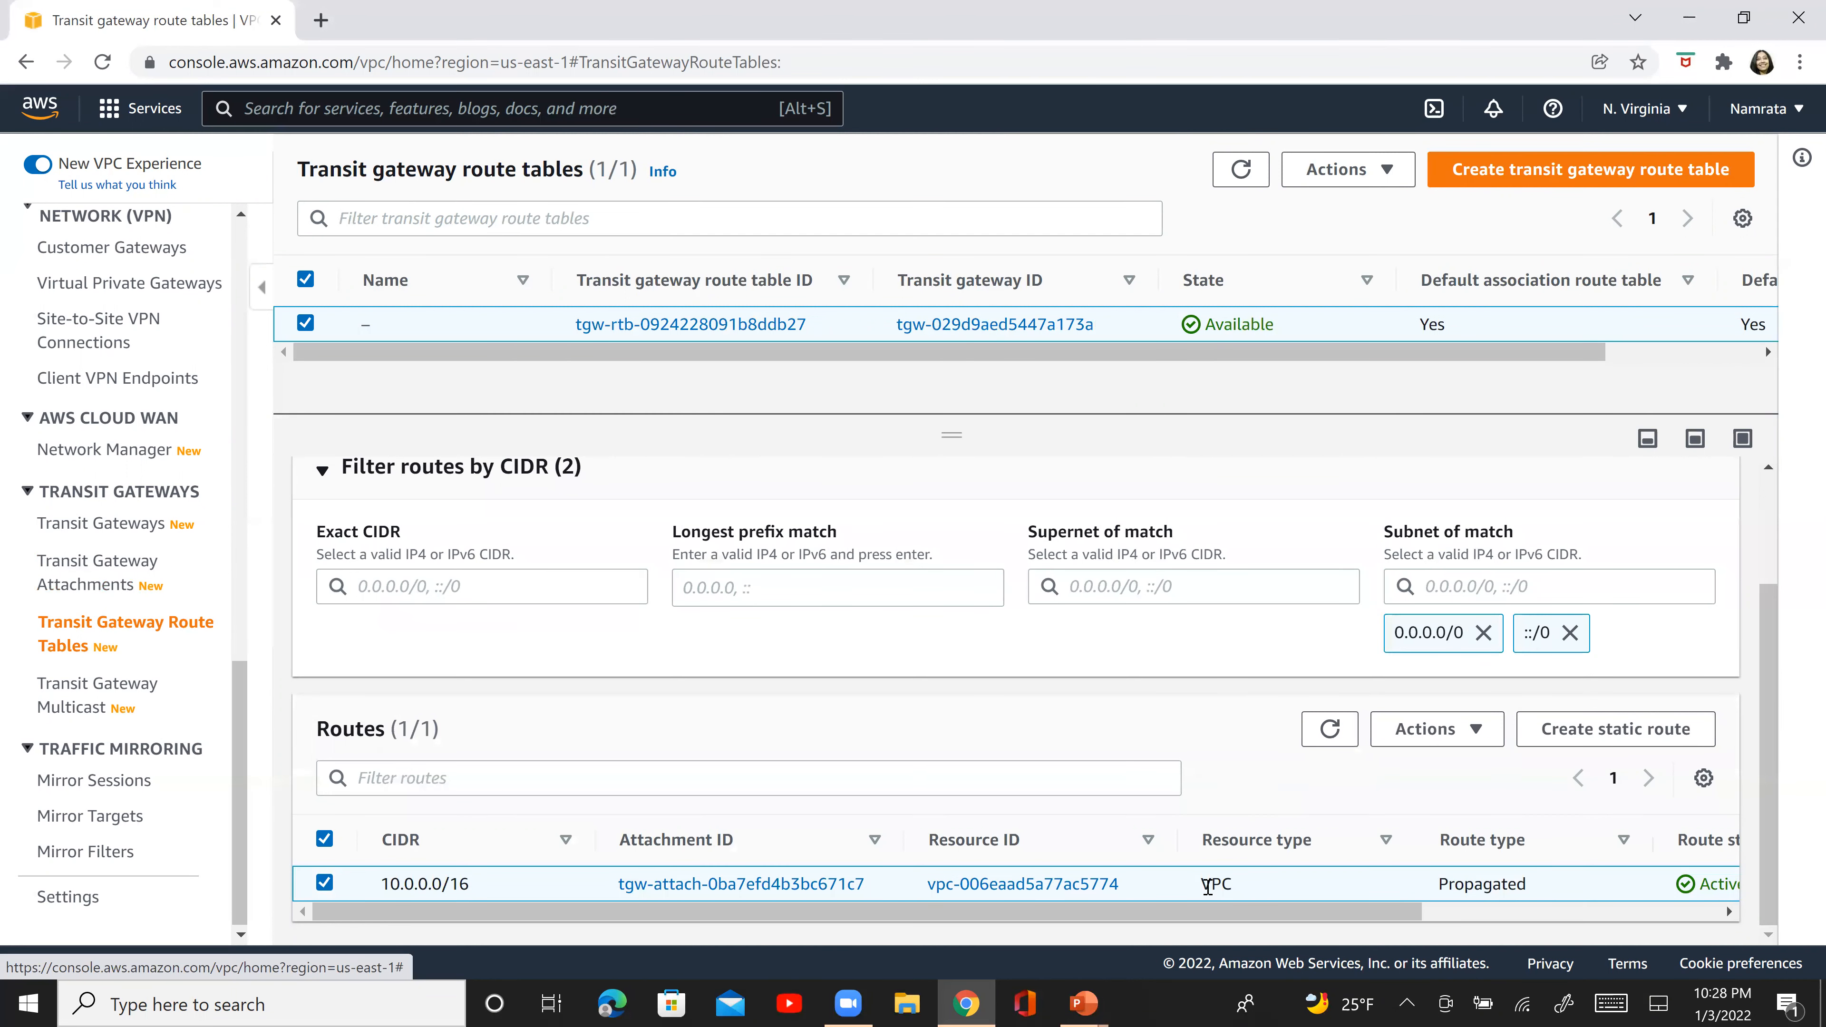
{"action": "left_click", "coordinate": [1453, 909]}
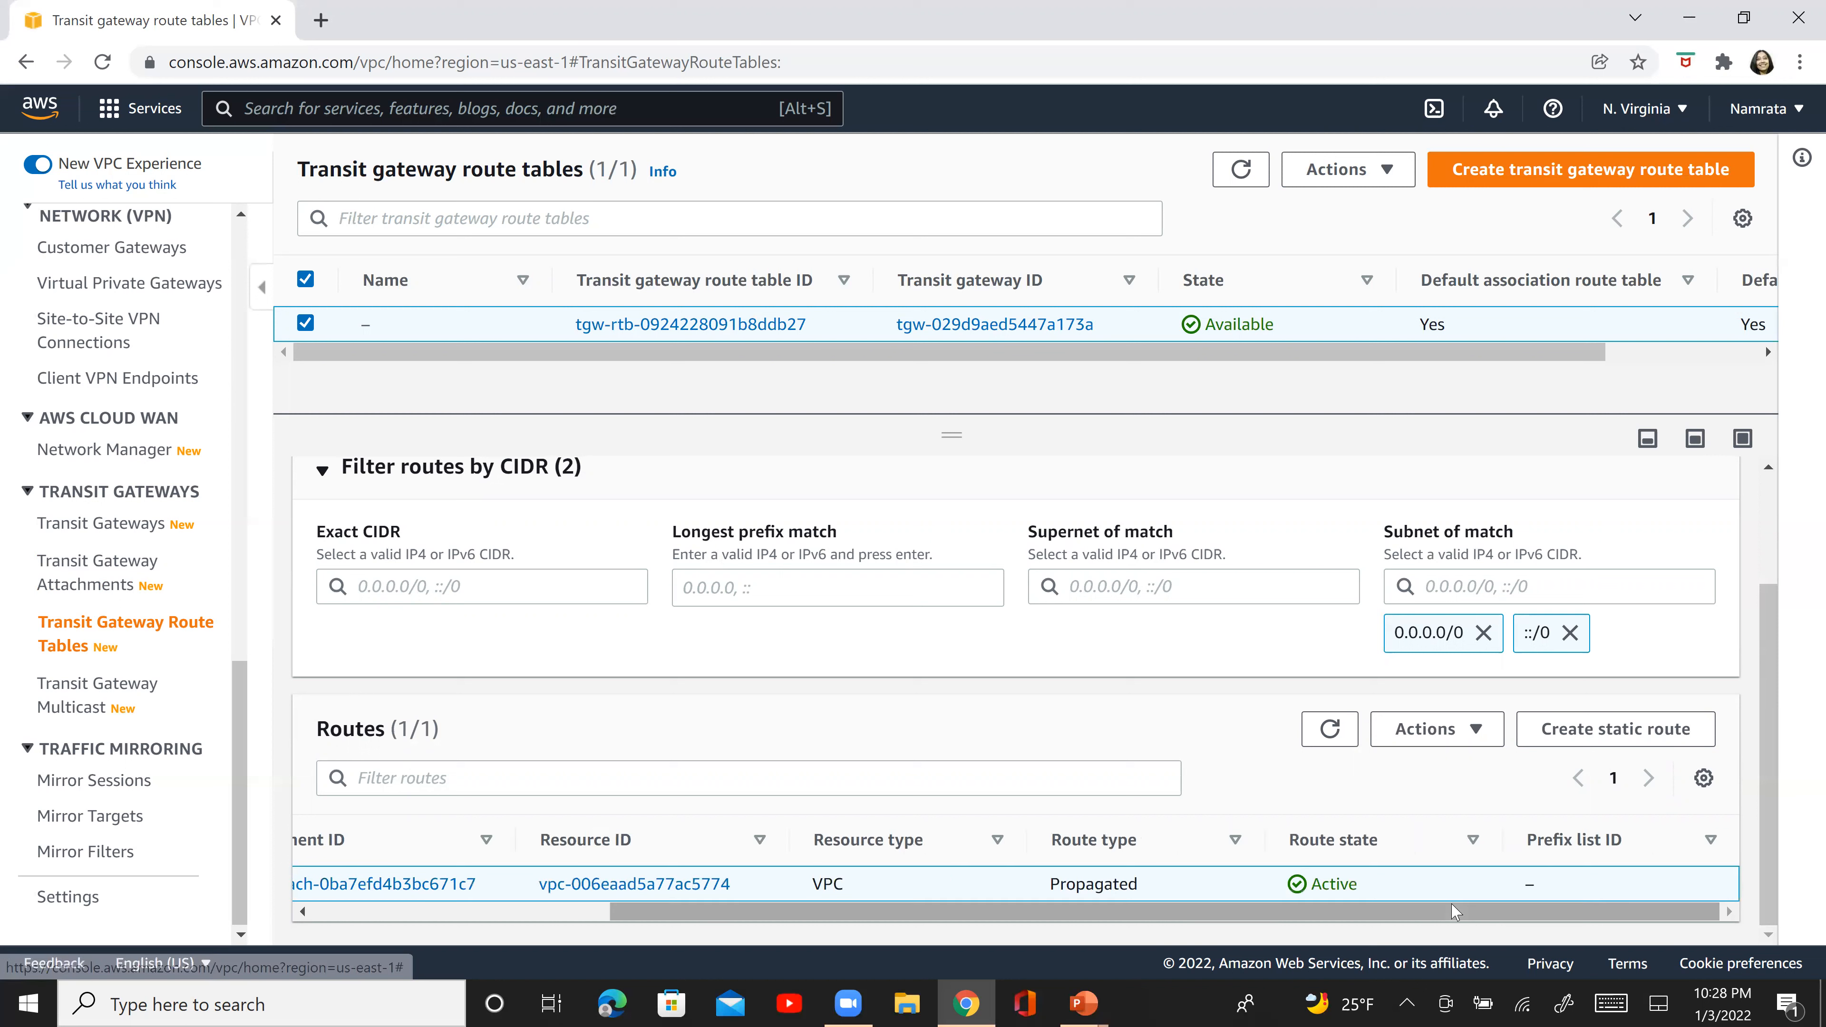
{"action": "double_click", "coordinate": [1097, 879]}
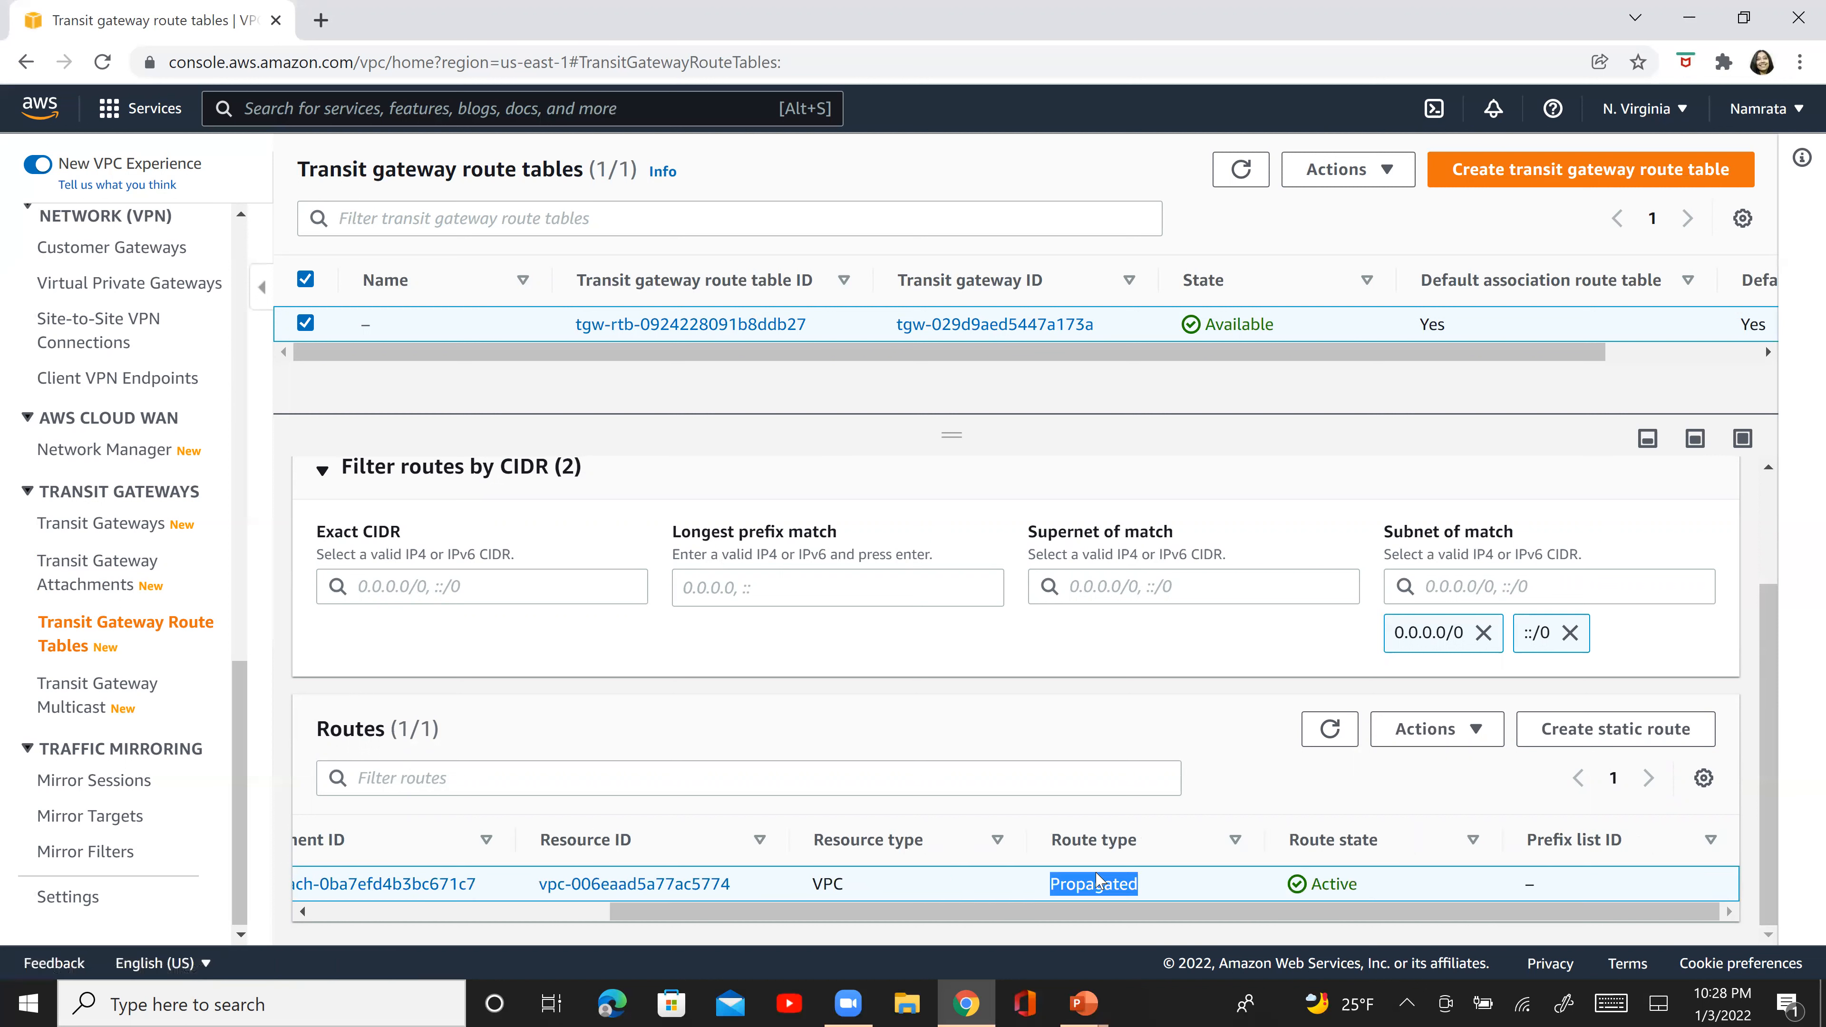
{"action": "key", "text": "alt+Tab"}
{"action": "key", "text": "alt+Tab"}
{"action": "key", "text": "alt+Tab"}
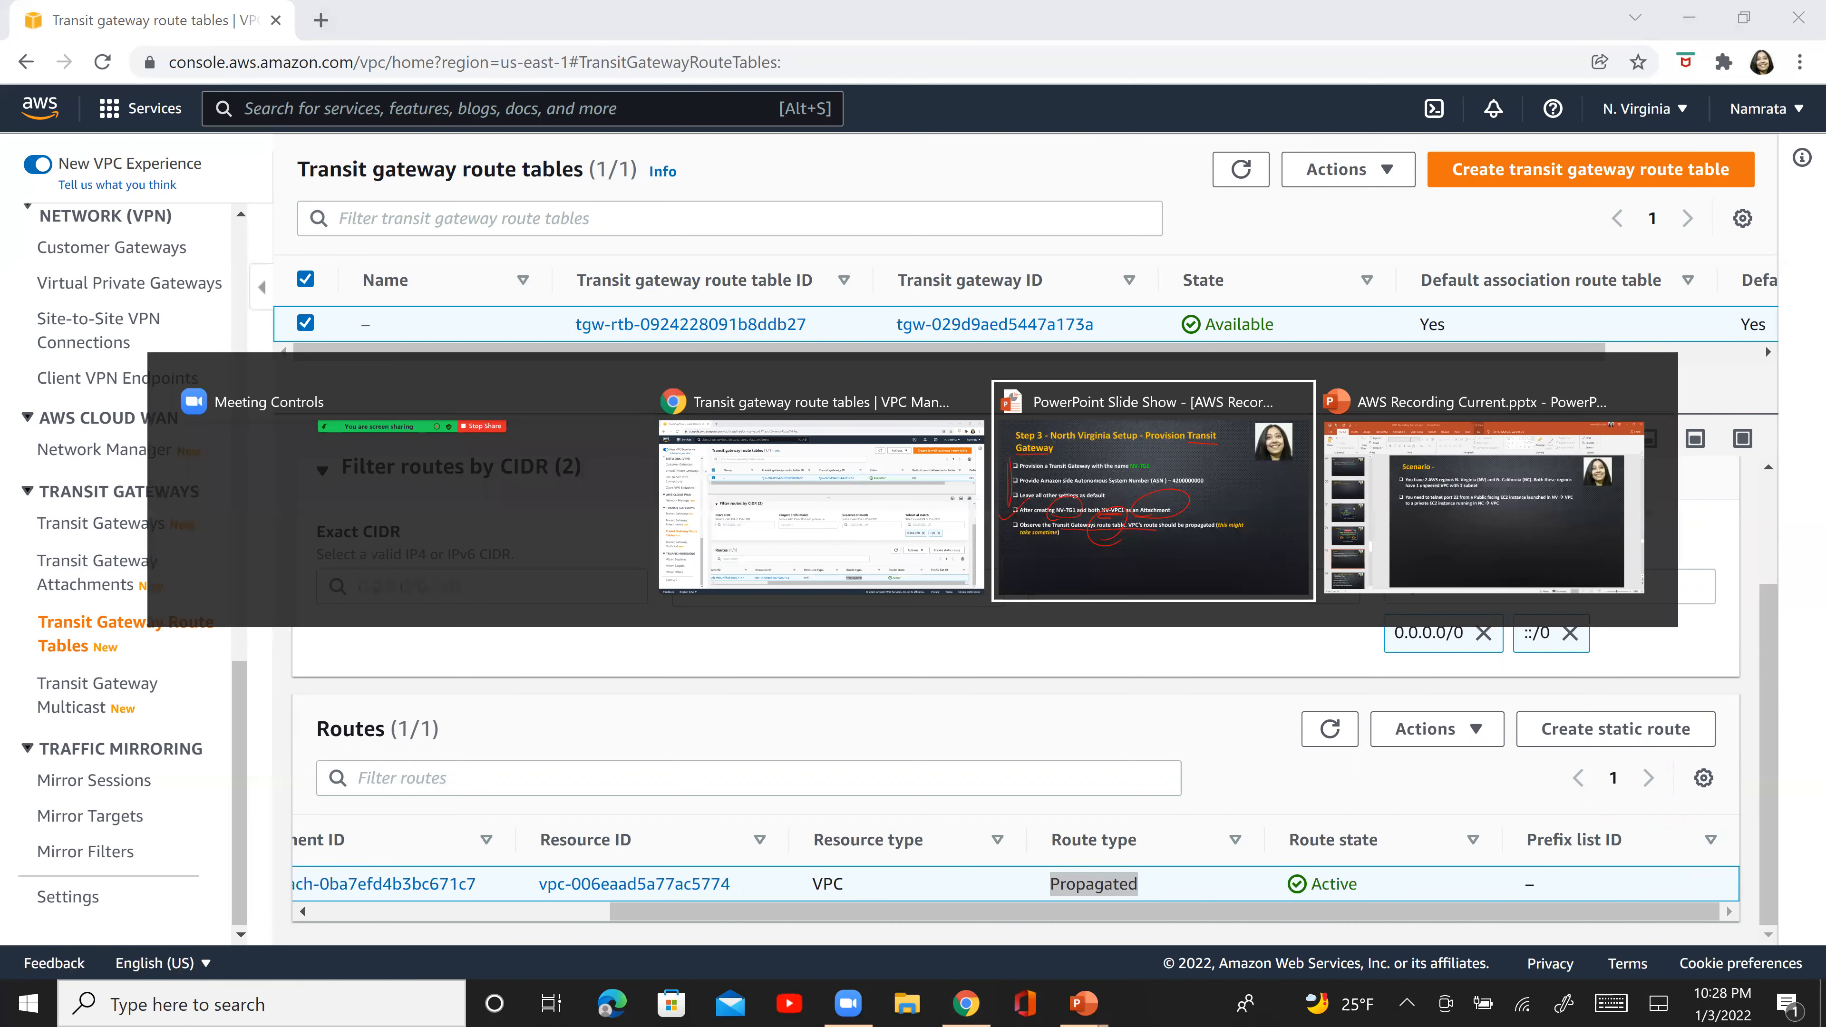
{"action": "left_click_drag", "start_coordinate": [25, 95], "coordinate": [263, 3]}
{"action": "key", "text": "Right"}
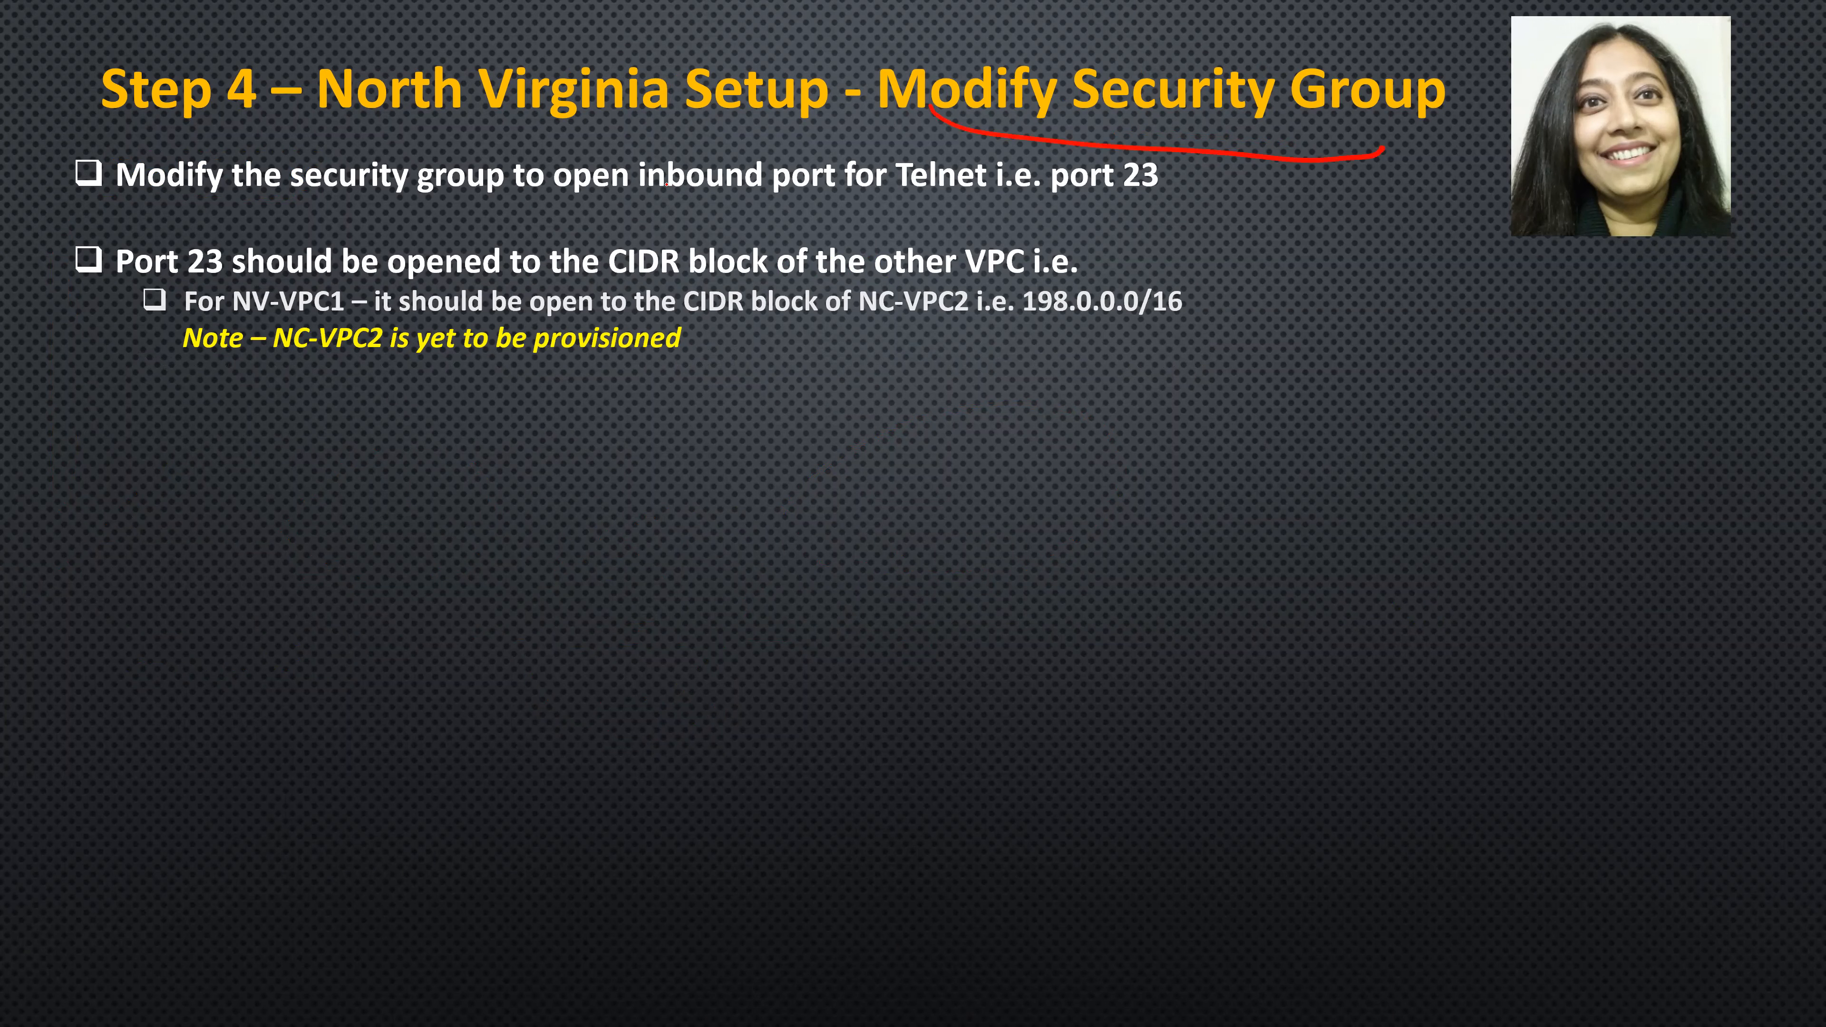
{"action": "mouse_move", "coordinate": [904, 219]}
{"action": "left_mouse_down"}
{"action": "mouse_move", "coordinate": [1015, 172]}
{"action": "mouse_move", "coordinate": [898, 230]}
{"action": "left_mouse_up"}
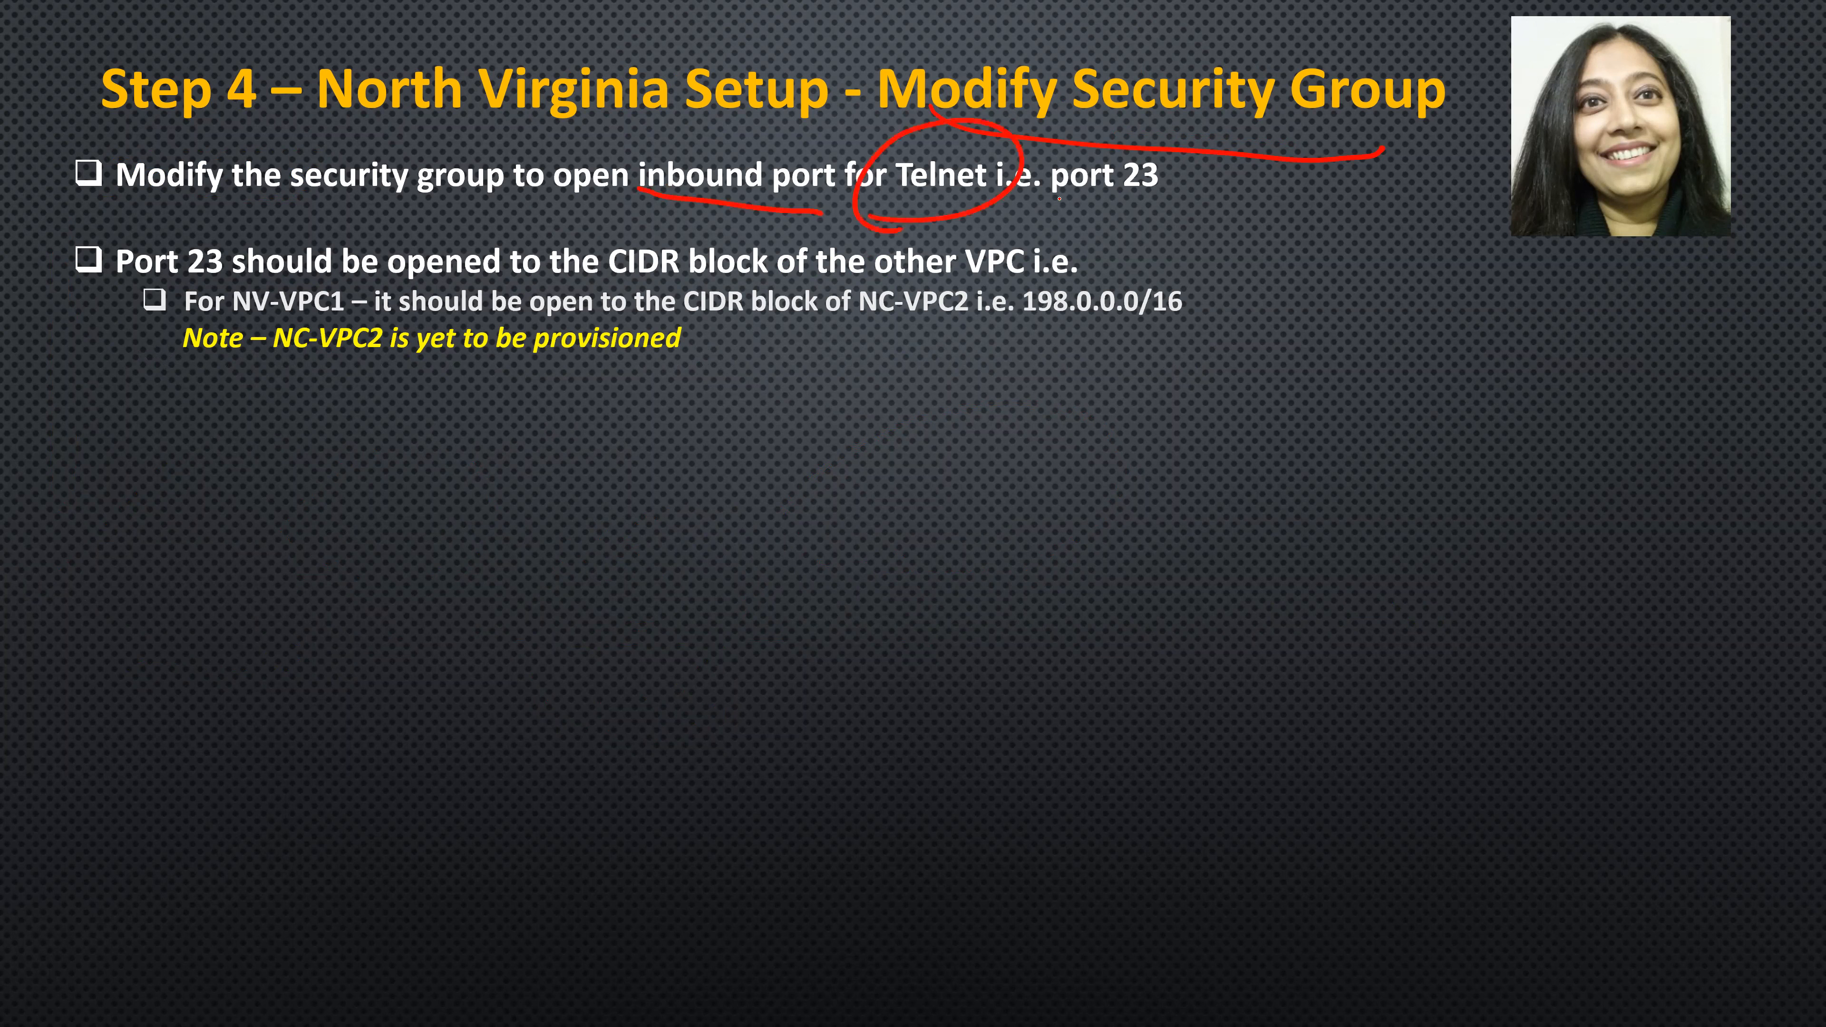
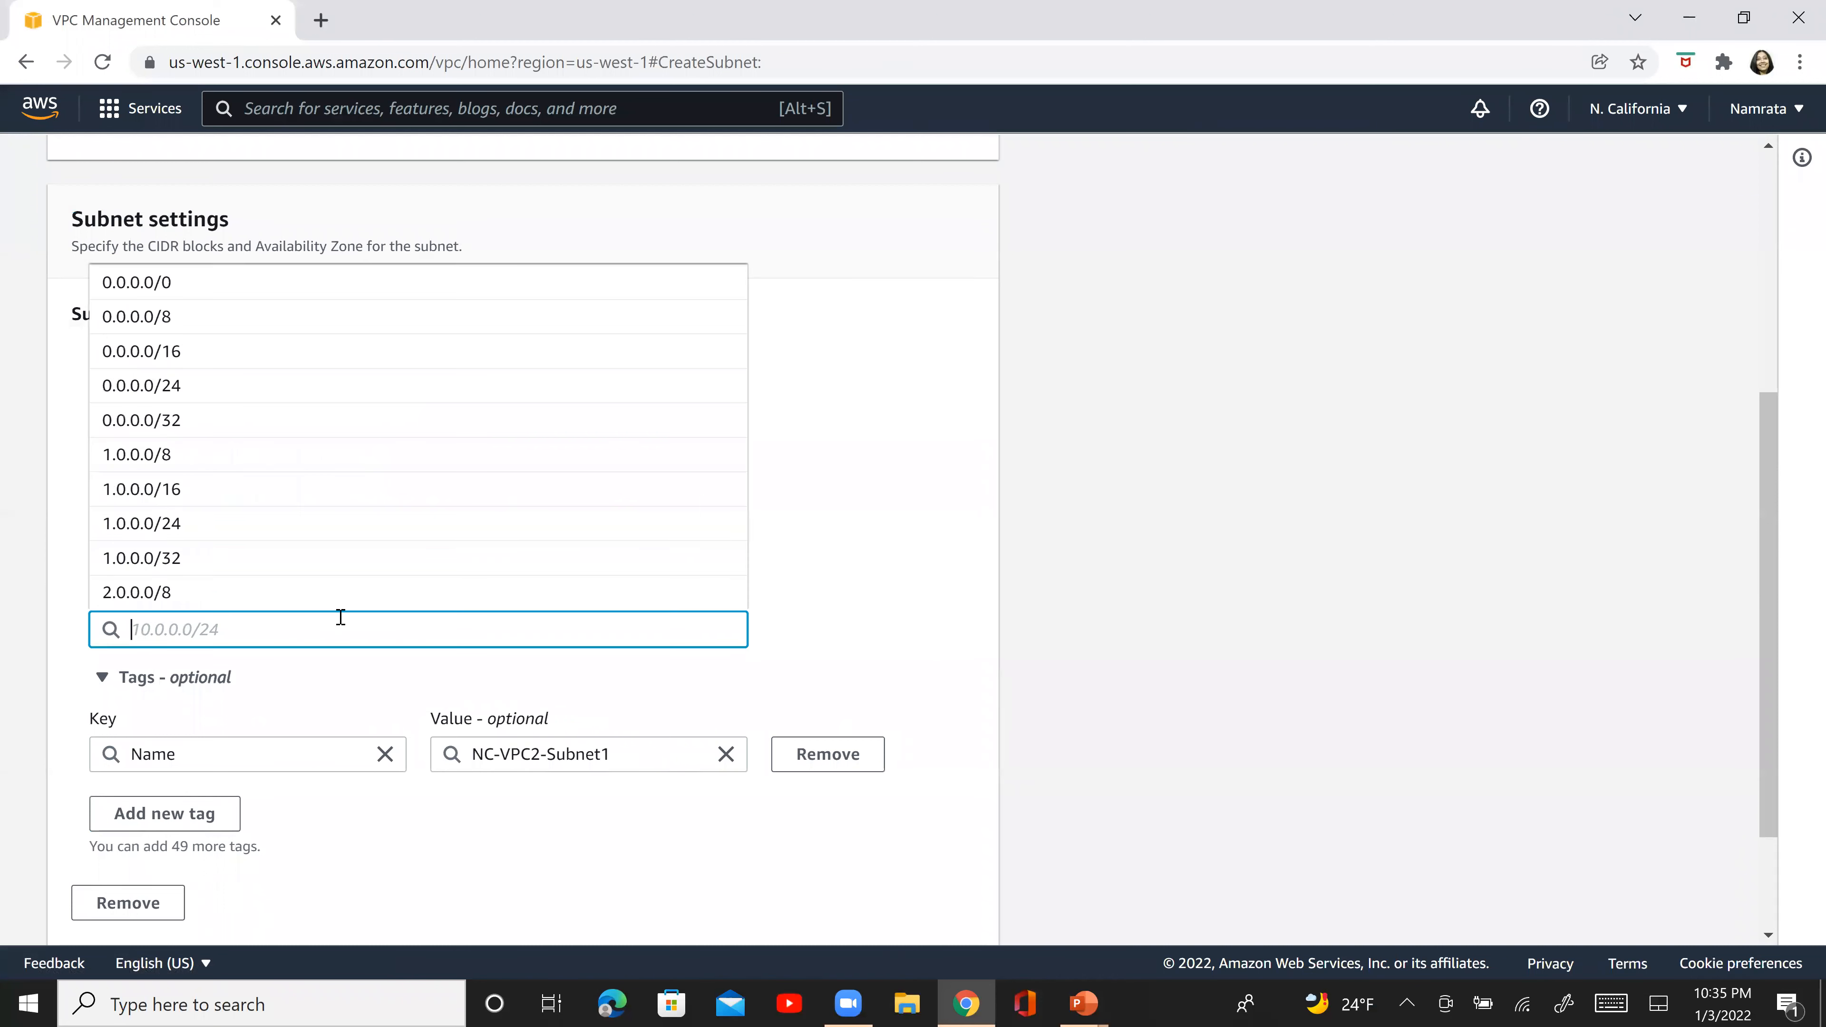
- Set the IPv4 CIDR block of NC-VPC2-Subnet1 to 198.0.1.0/24 and create the subnet
{"action": "type", "text": "198"}
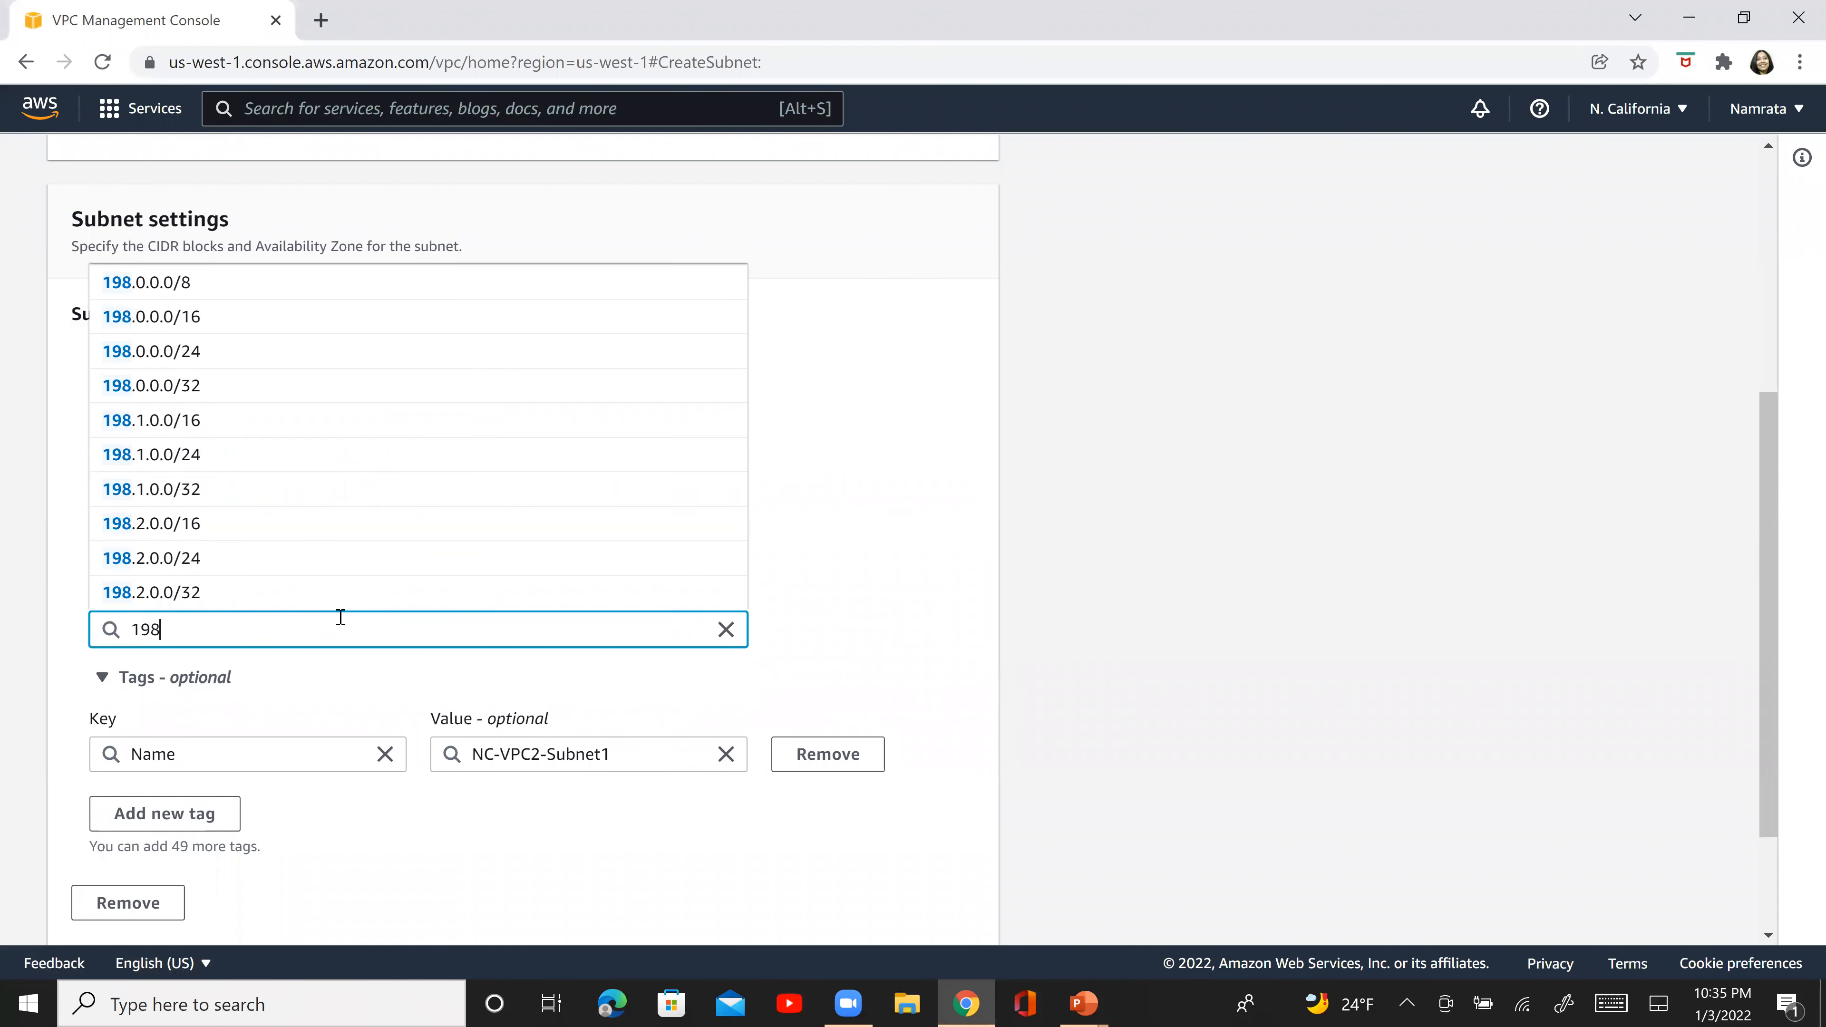
{"action": "type", "text": ".0"}
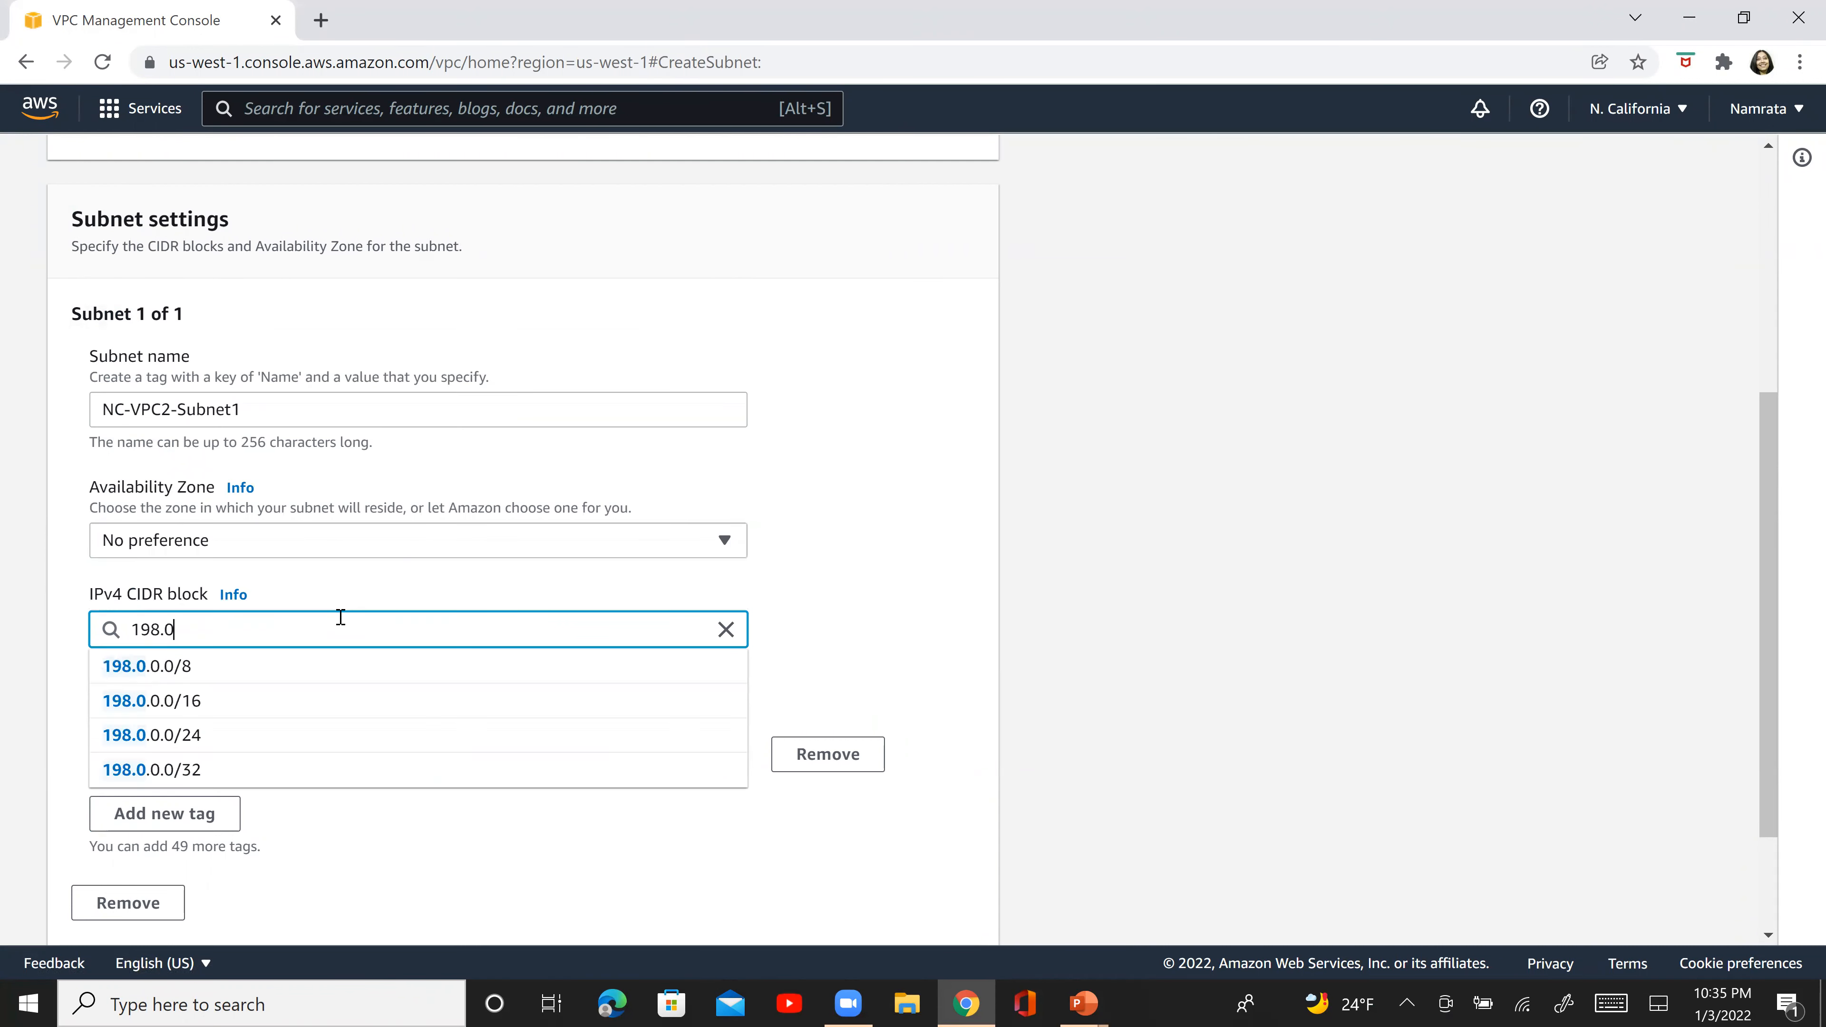
{"action": "key", "text": "Down"}
{"action": "key", "text": "Down"}
{"action": "key", "text": "Down"}
{"action": "type", "text": ".1.0"}
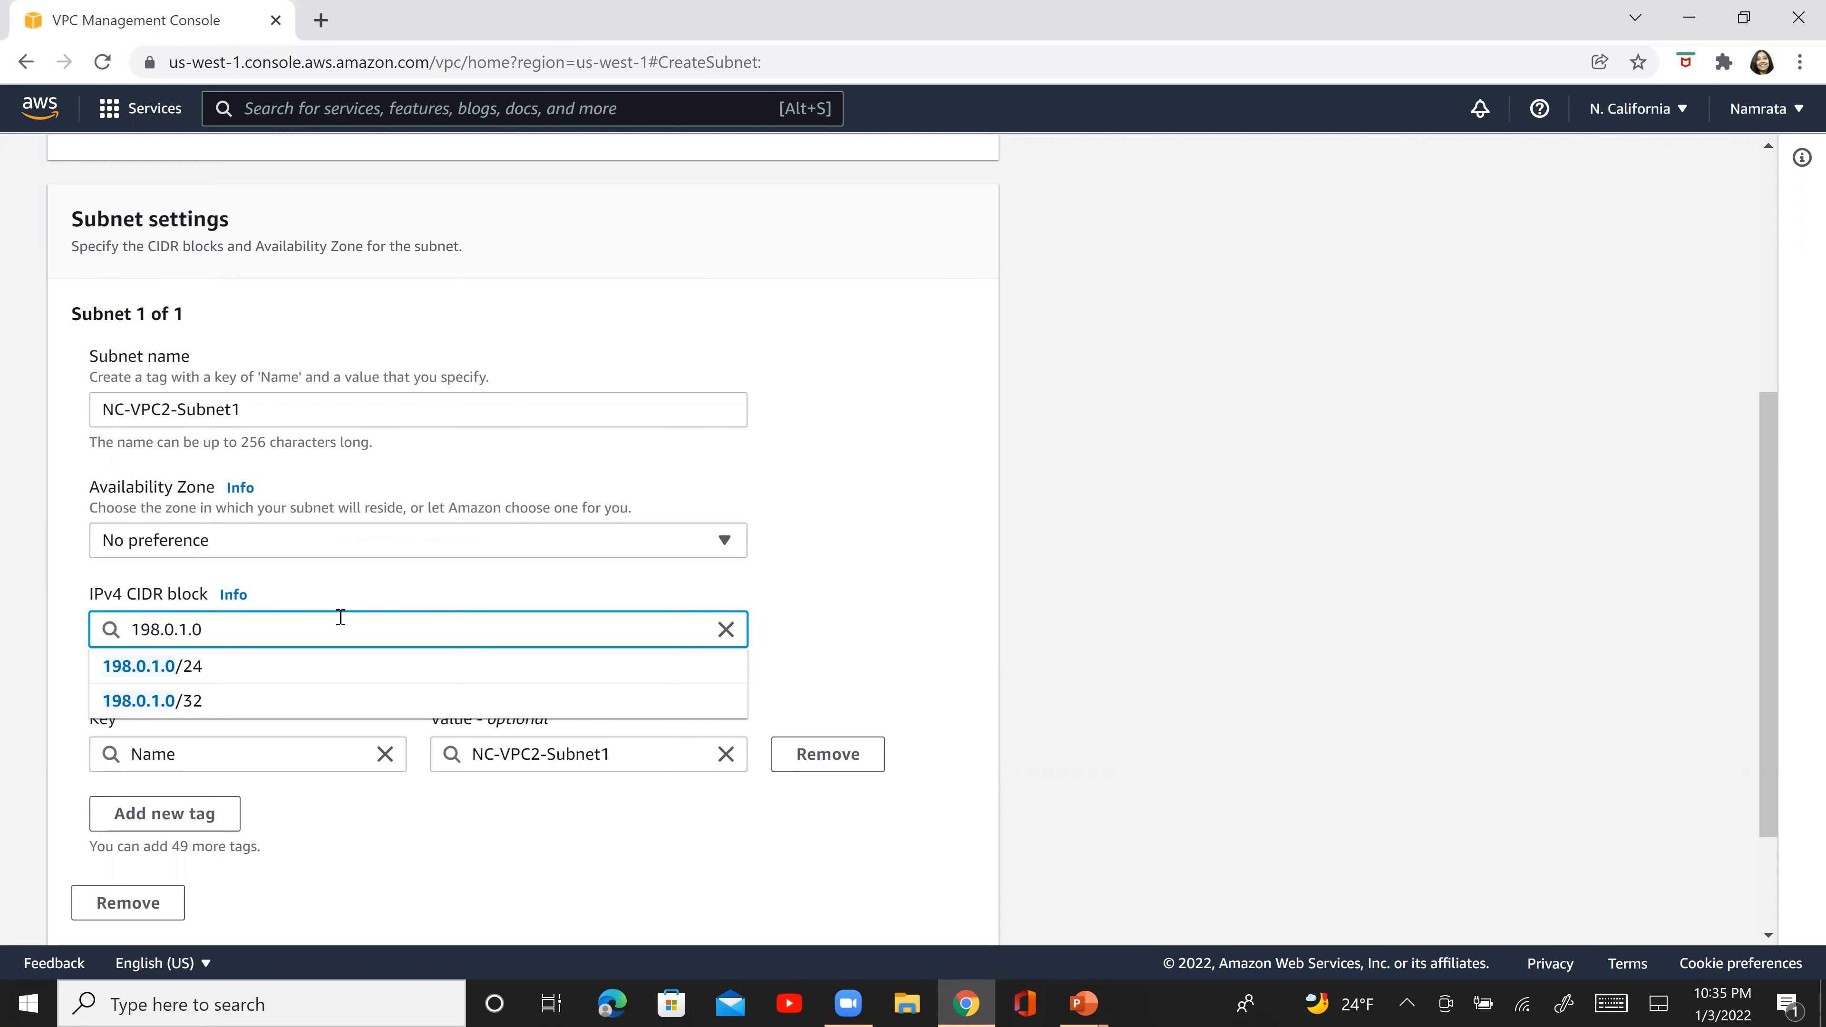
{"action": "key", "text": "Down"}
{"action": "key", "text": "Return"}
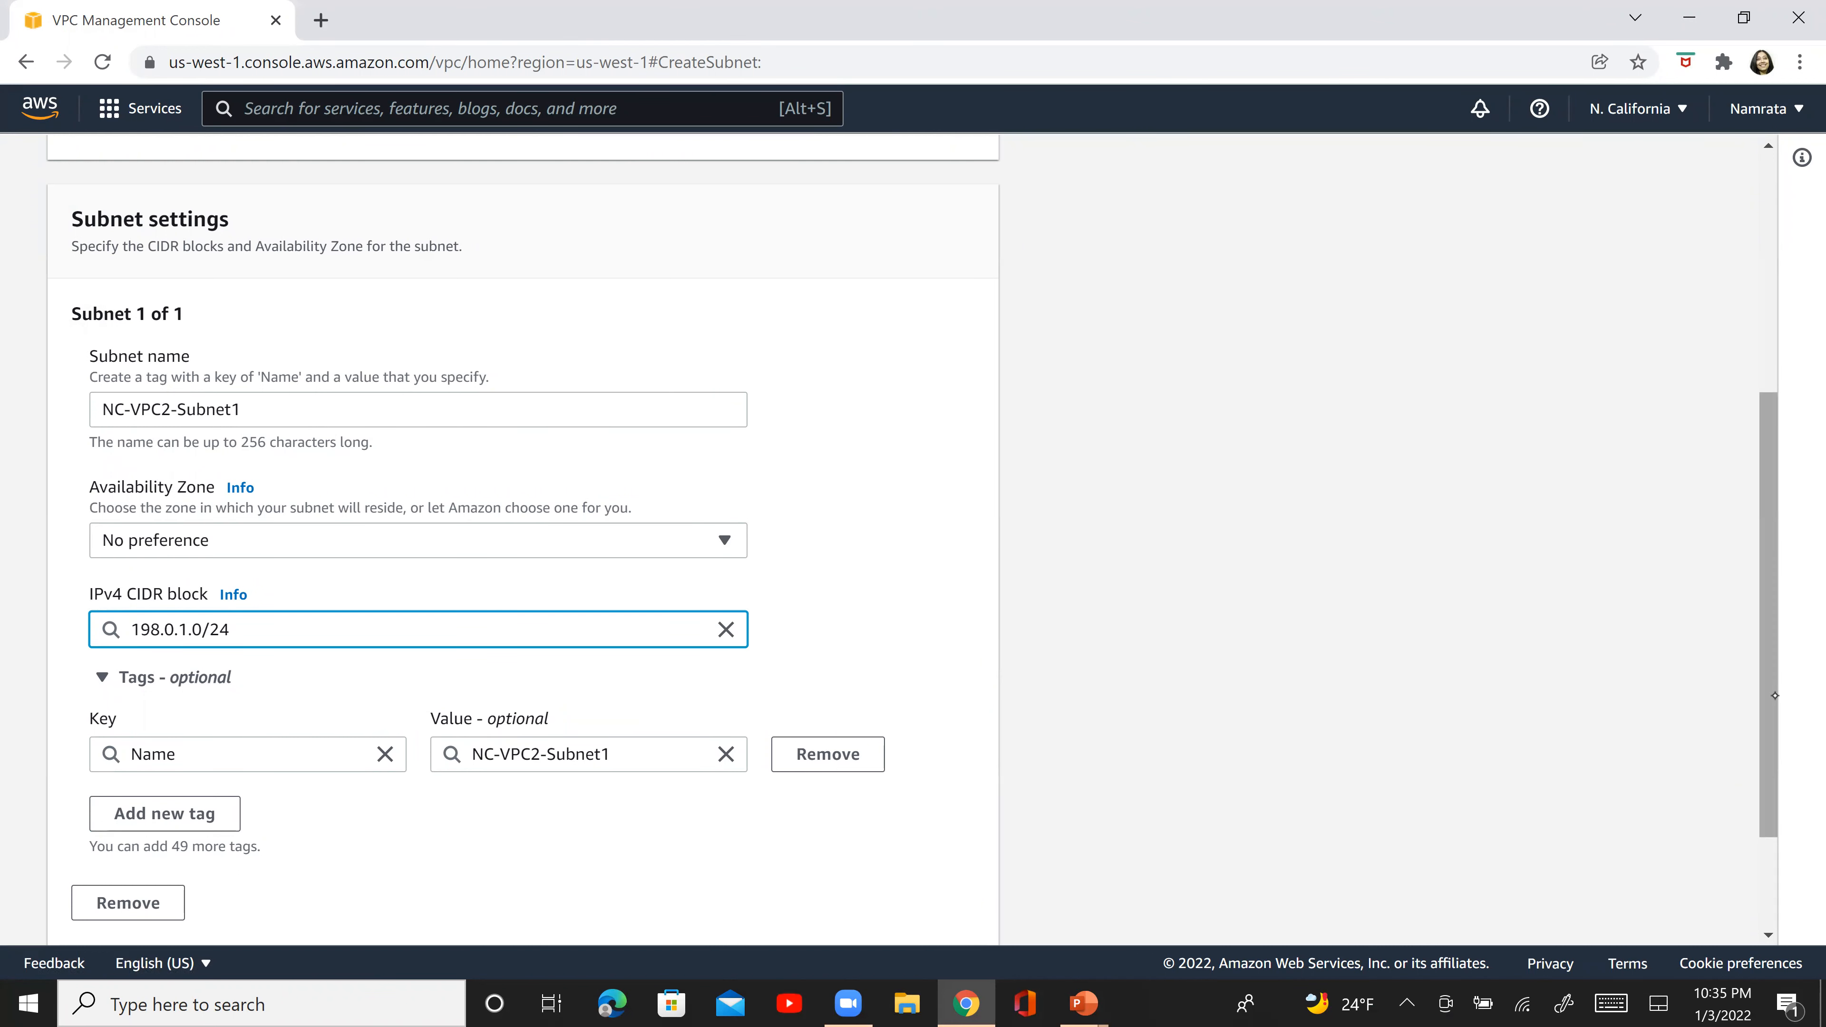
{"action": "scroll", "coordinate": [1775, 696], "scroll_direction": "down", "scroll_amount": 3}
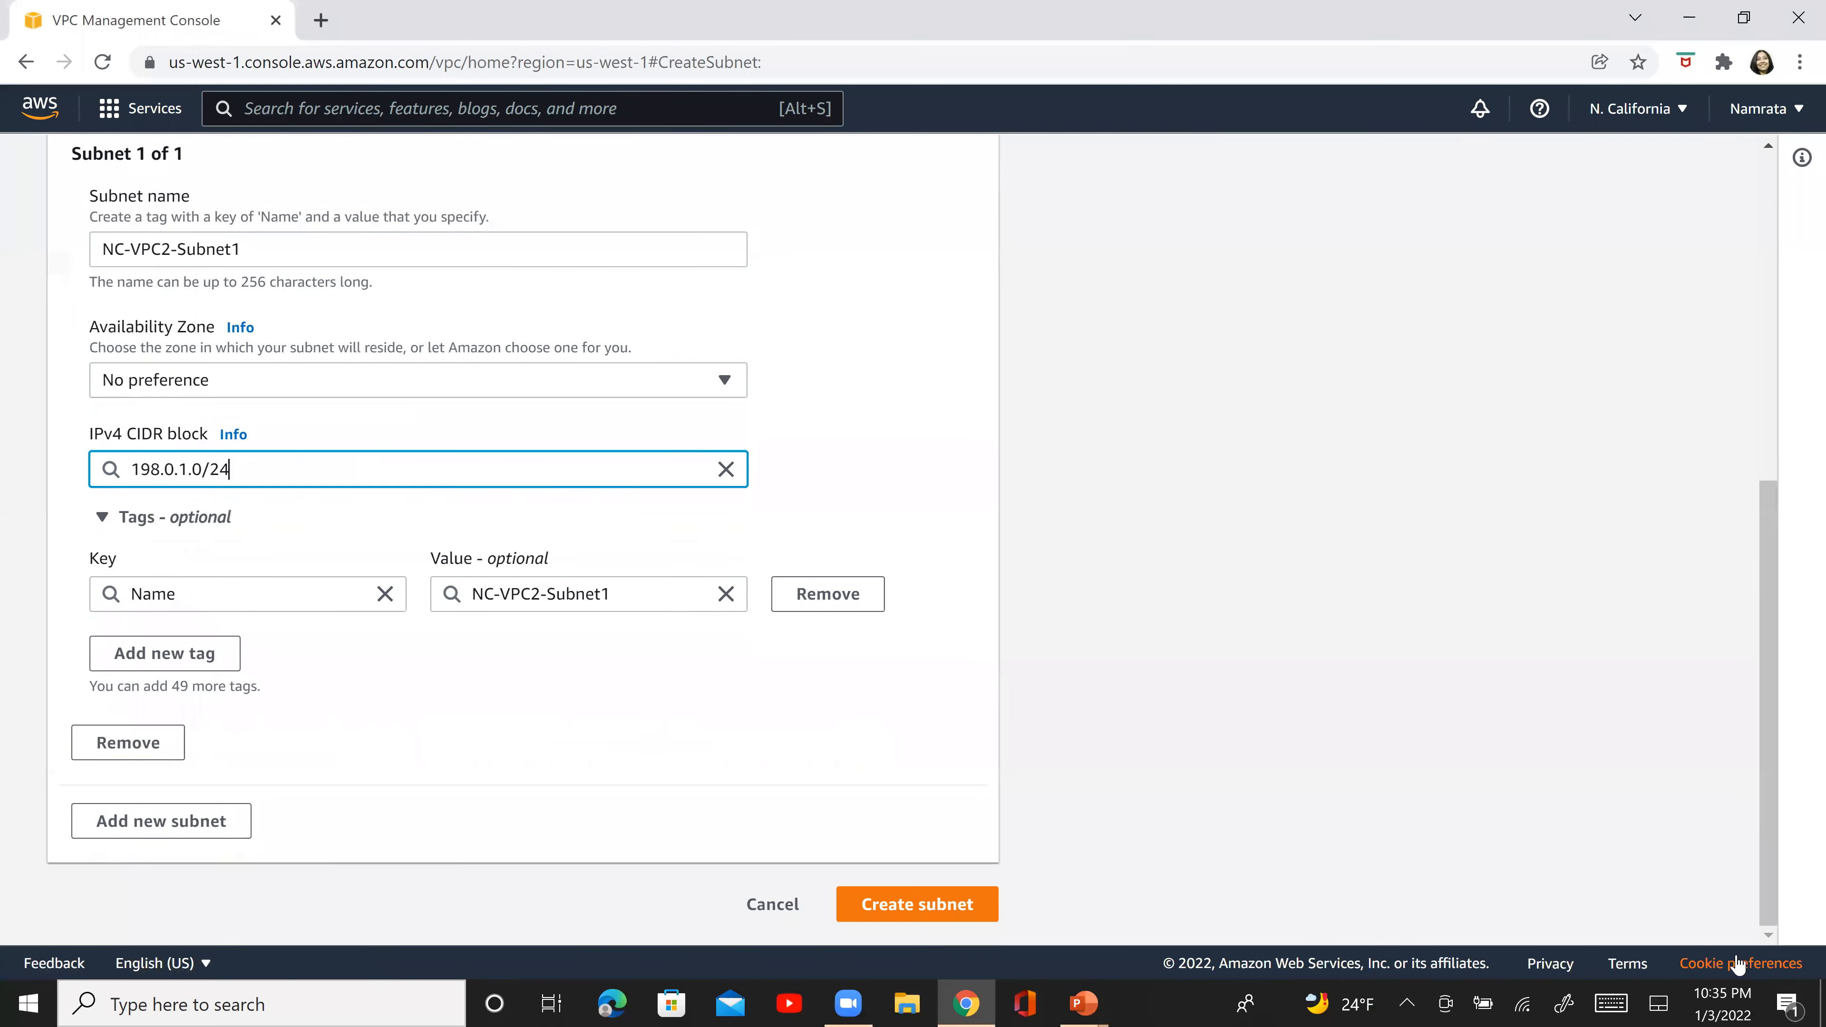
{"action": "left_click", "coordinate": [949, 926]}
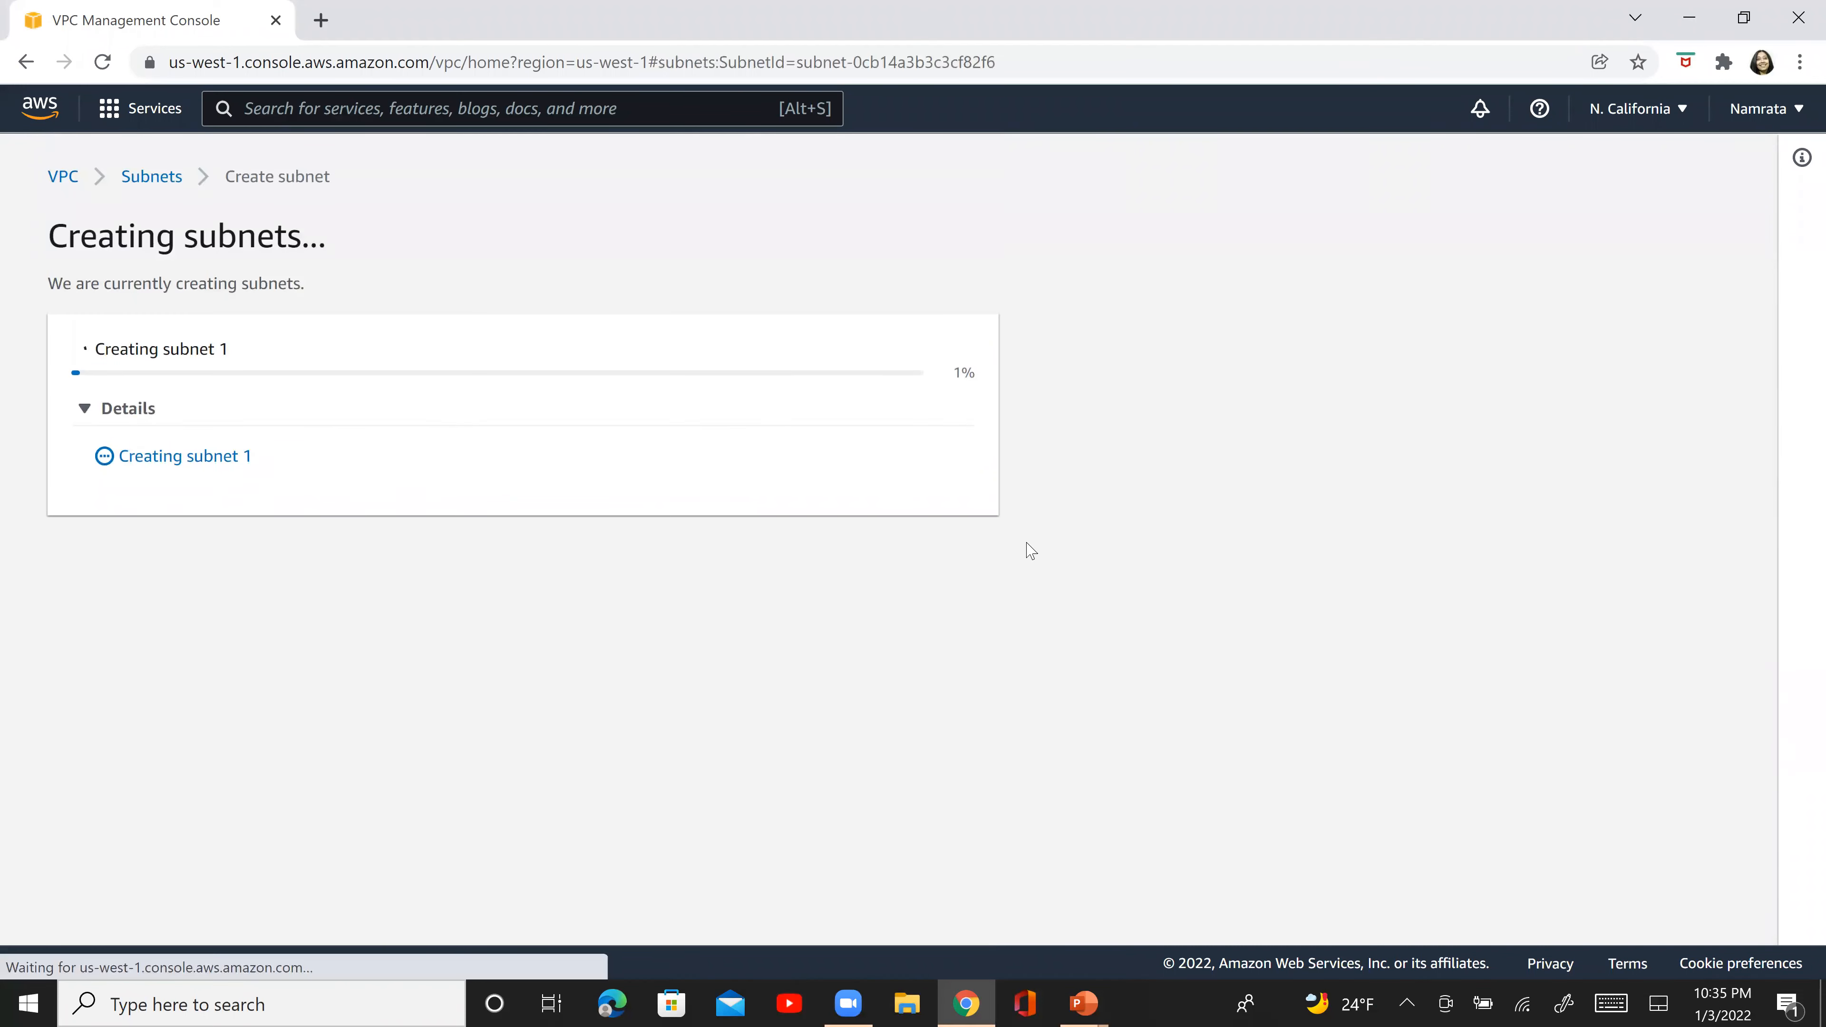
- Create an internet gateway with the name tag NC-IGW2
{"action": "key", "text": "alt+Tab"}
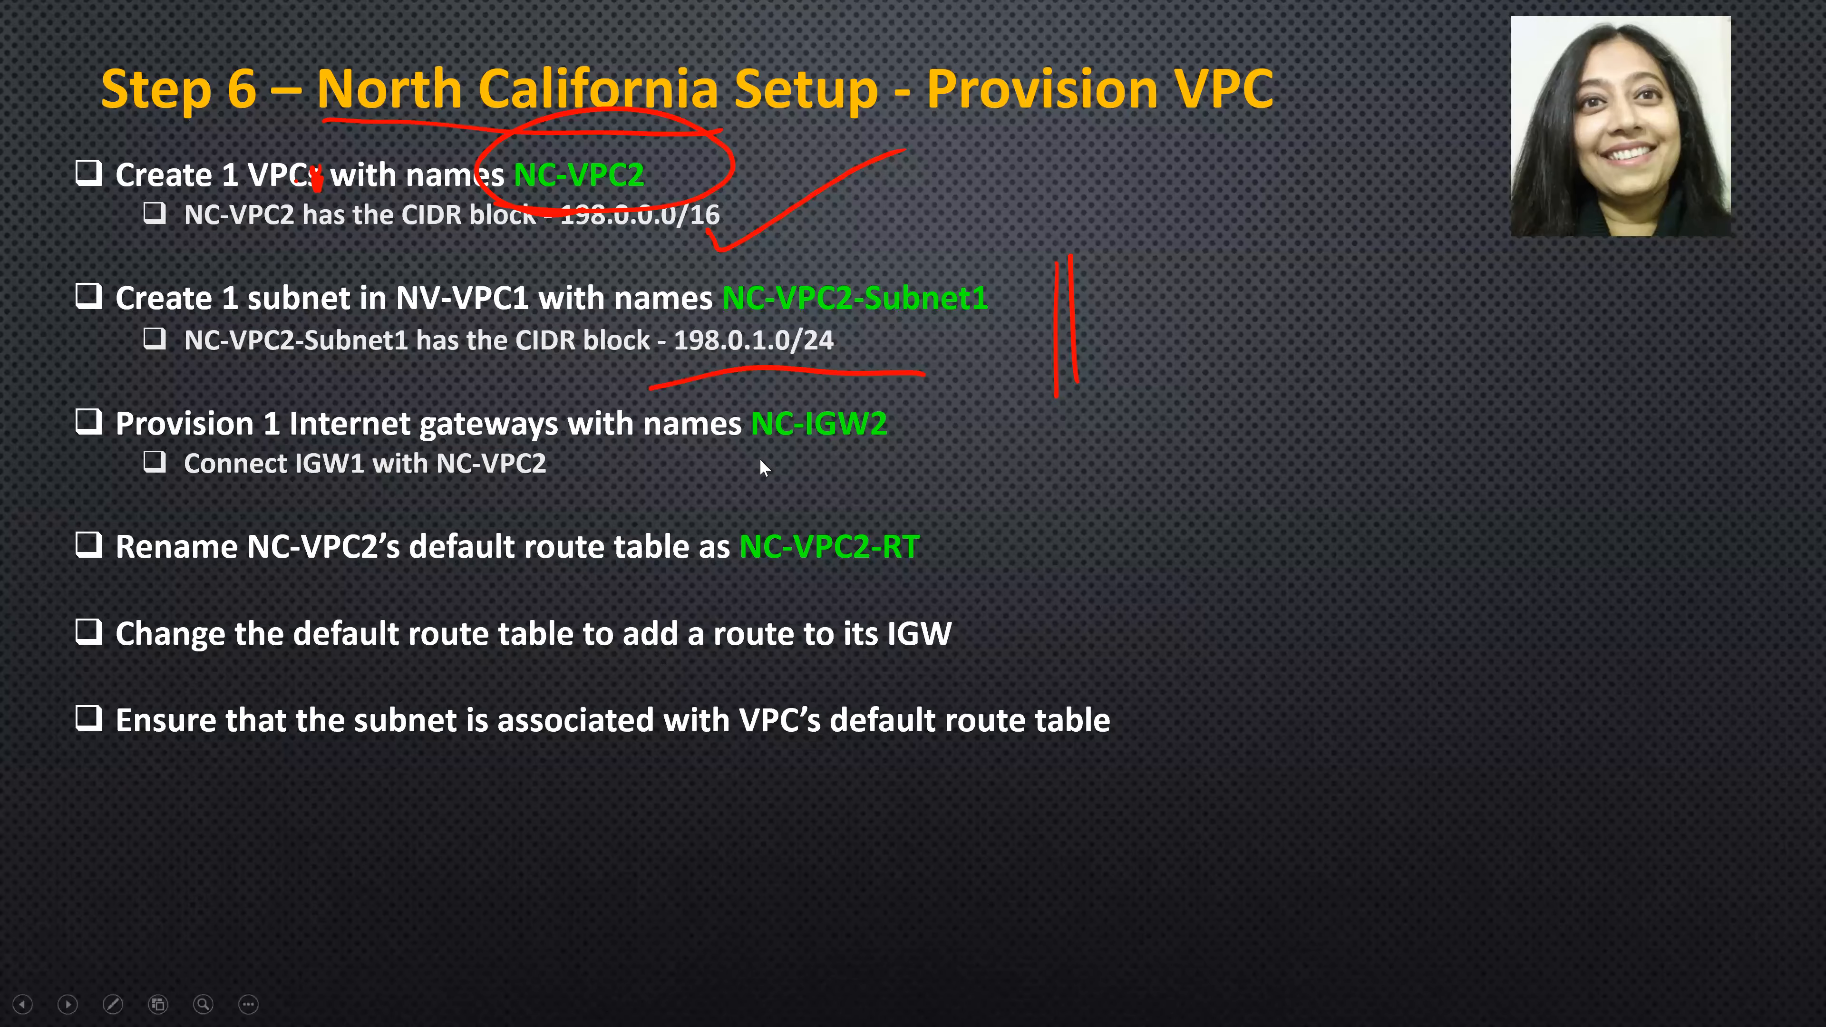
{"action": "key", "text": "alt+Tab"}
{"action": "left_click", "coordinate": [117, 548]}
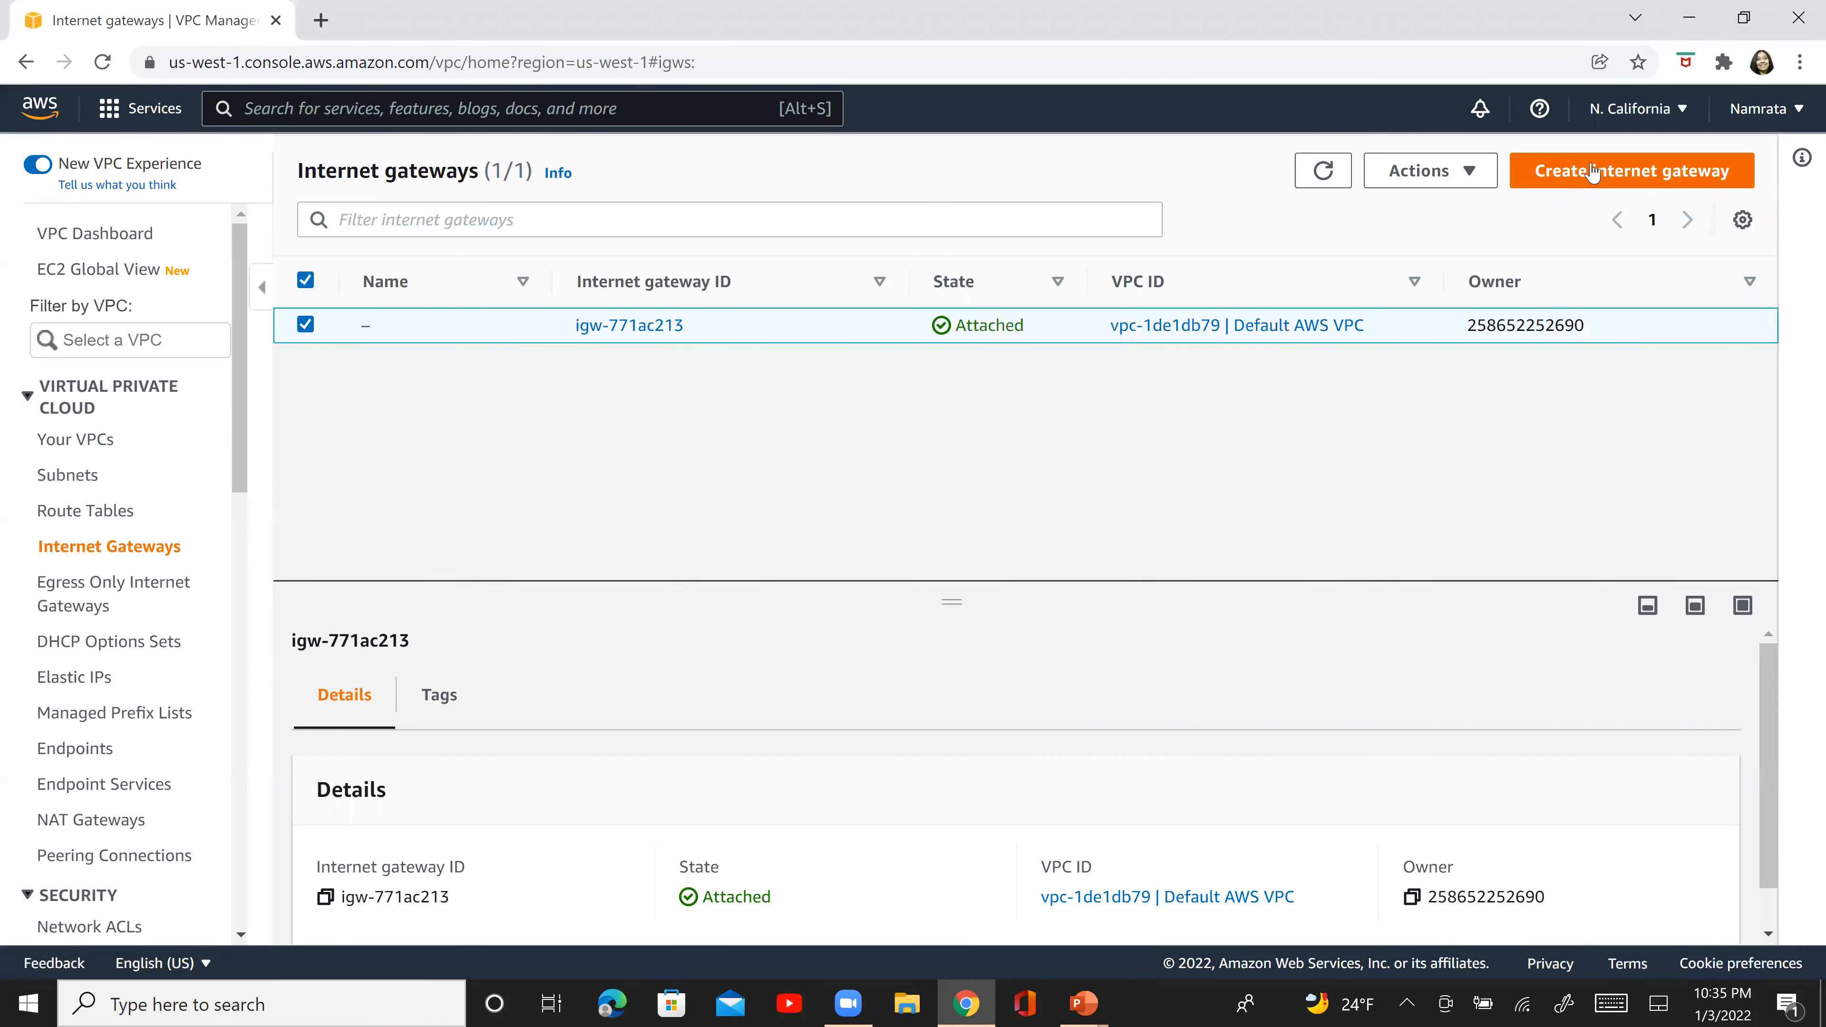
{"action": "left_click", "coordinate": [1593, 173]}
{"action": "left_click", "coordinate": [489, 489]}
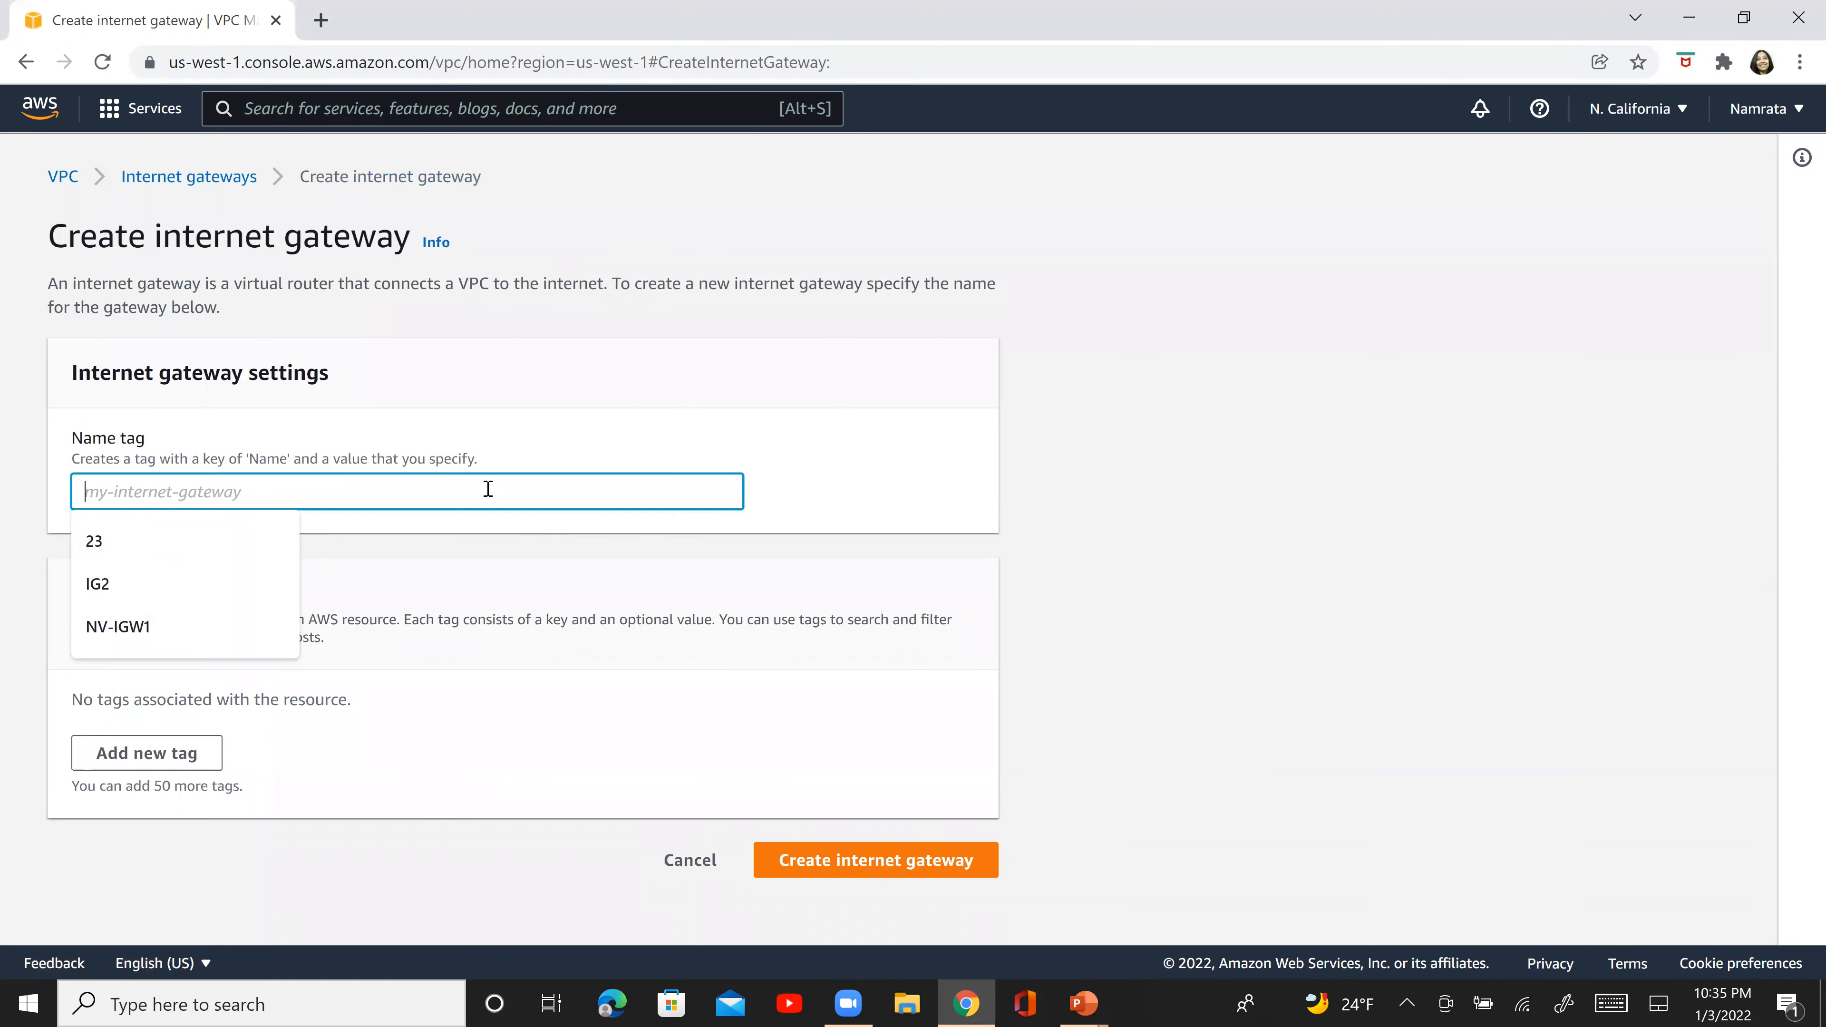
{"action": "type", "text": "nc-igw"}
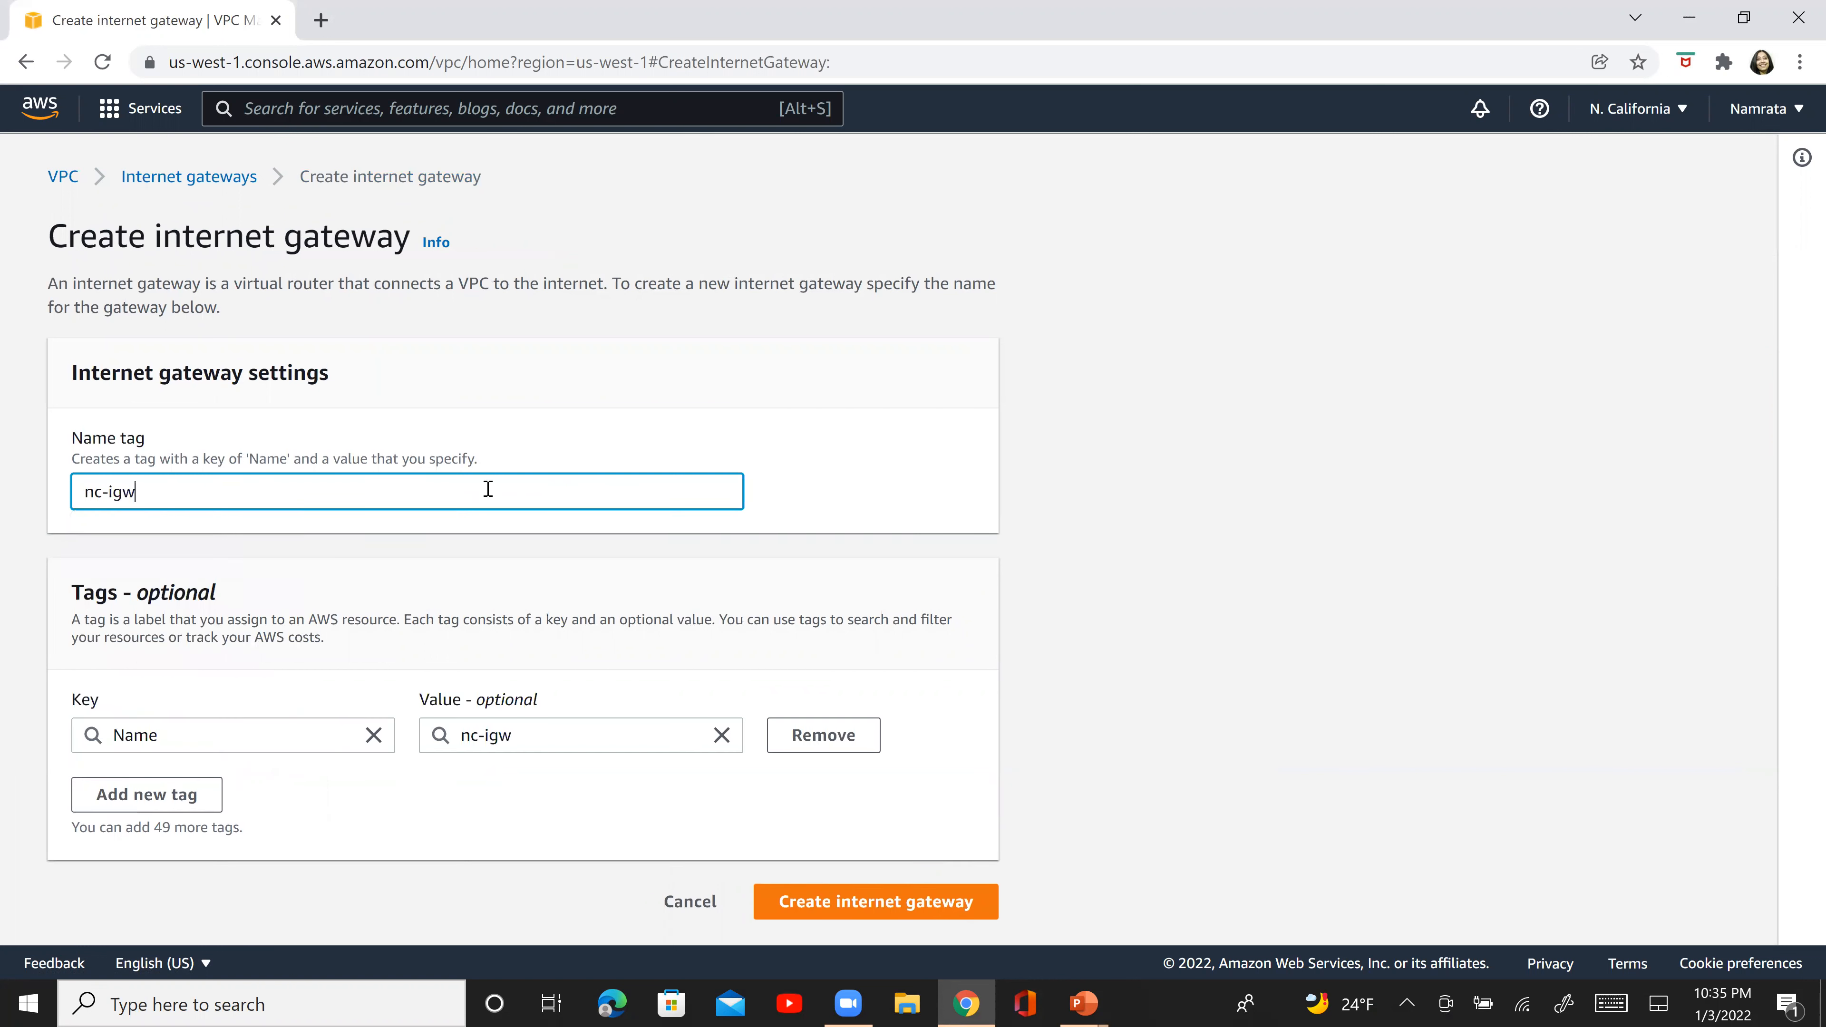
{"action": "key", "text": "BackSpace"}
{"action": "key", "text": "BackSpace"}
{"action": "key", "text": "BackSpace"}
{"action": "key", "text": "BackSpace"}
{"action": "key", "text": "BackSpace"}
{"action": "key", "text": "BackSpace"}
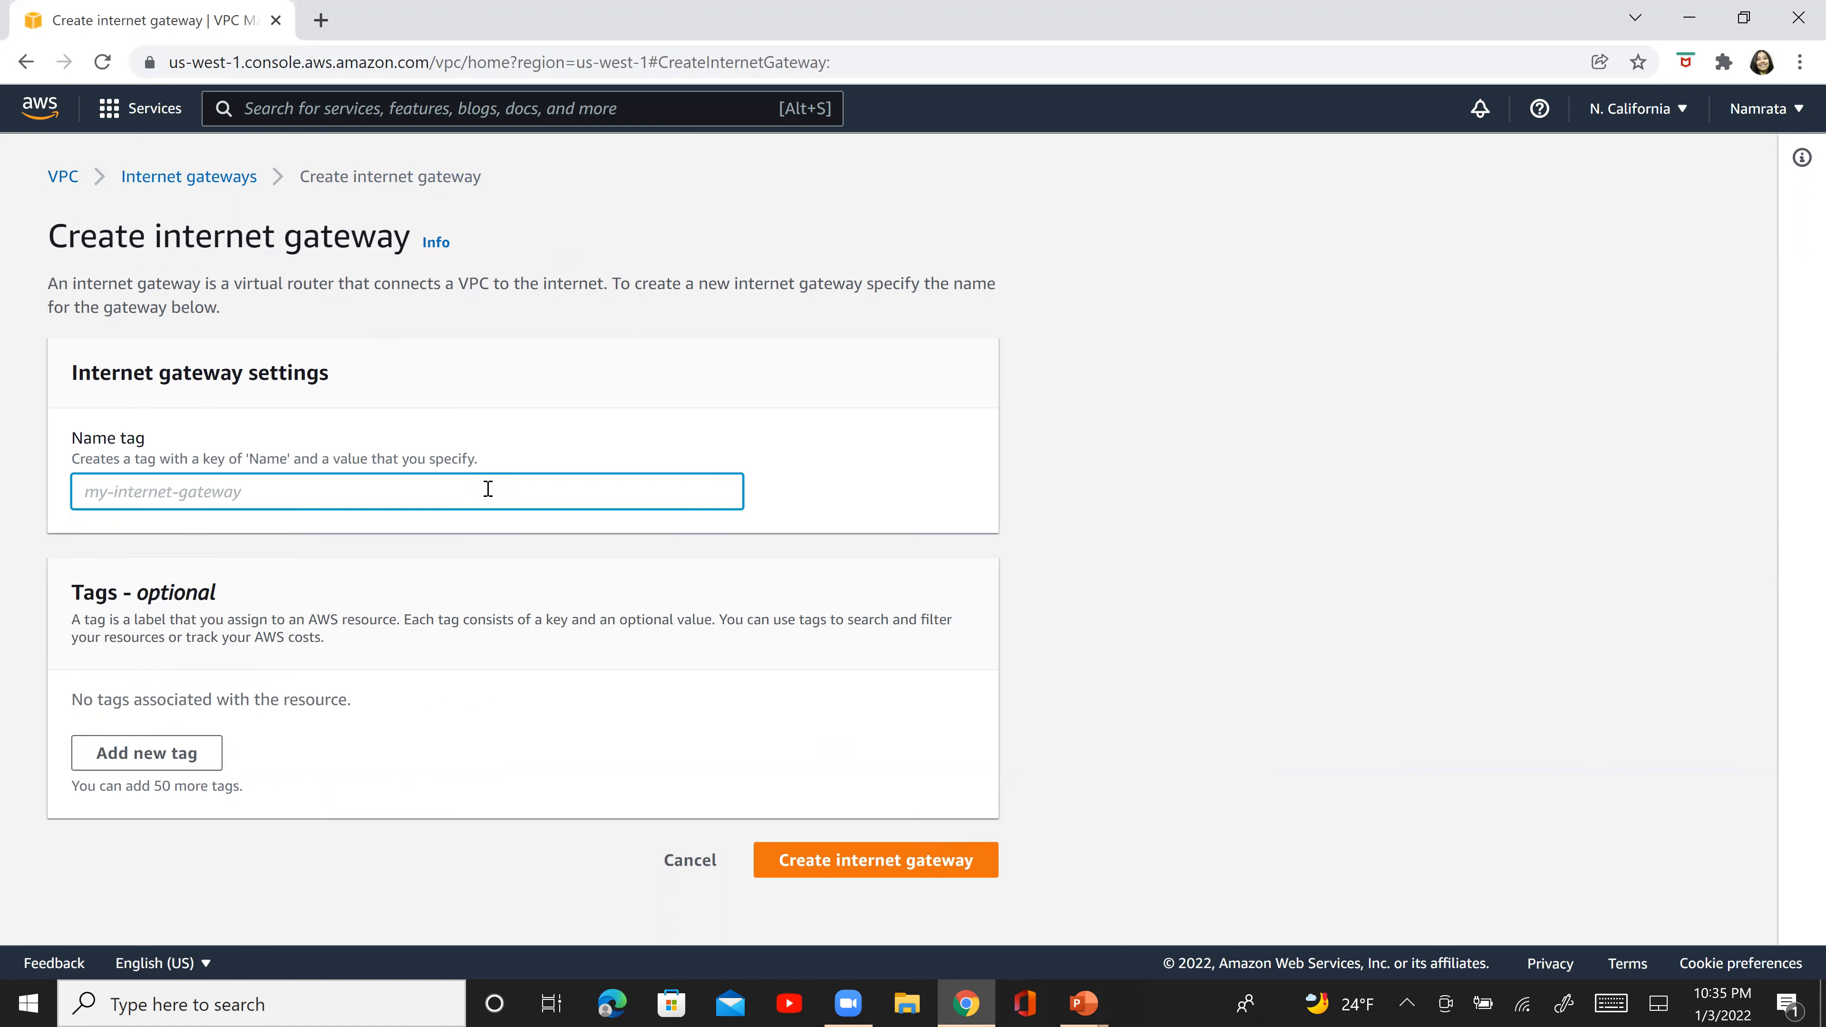
{"action": "type", "text": "NC-IGW2"}
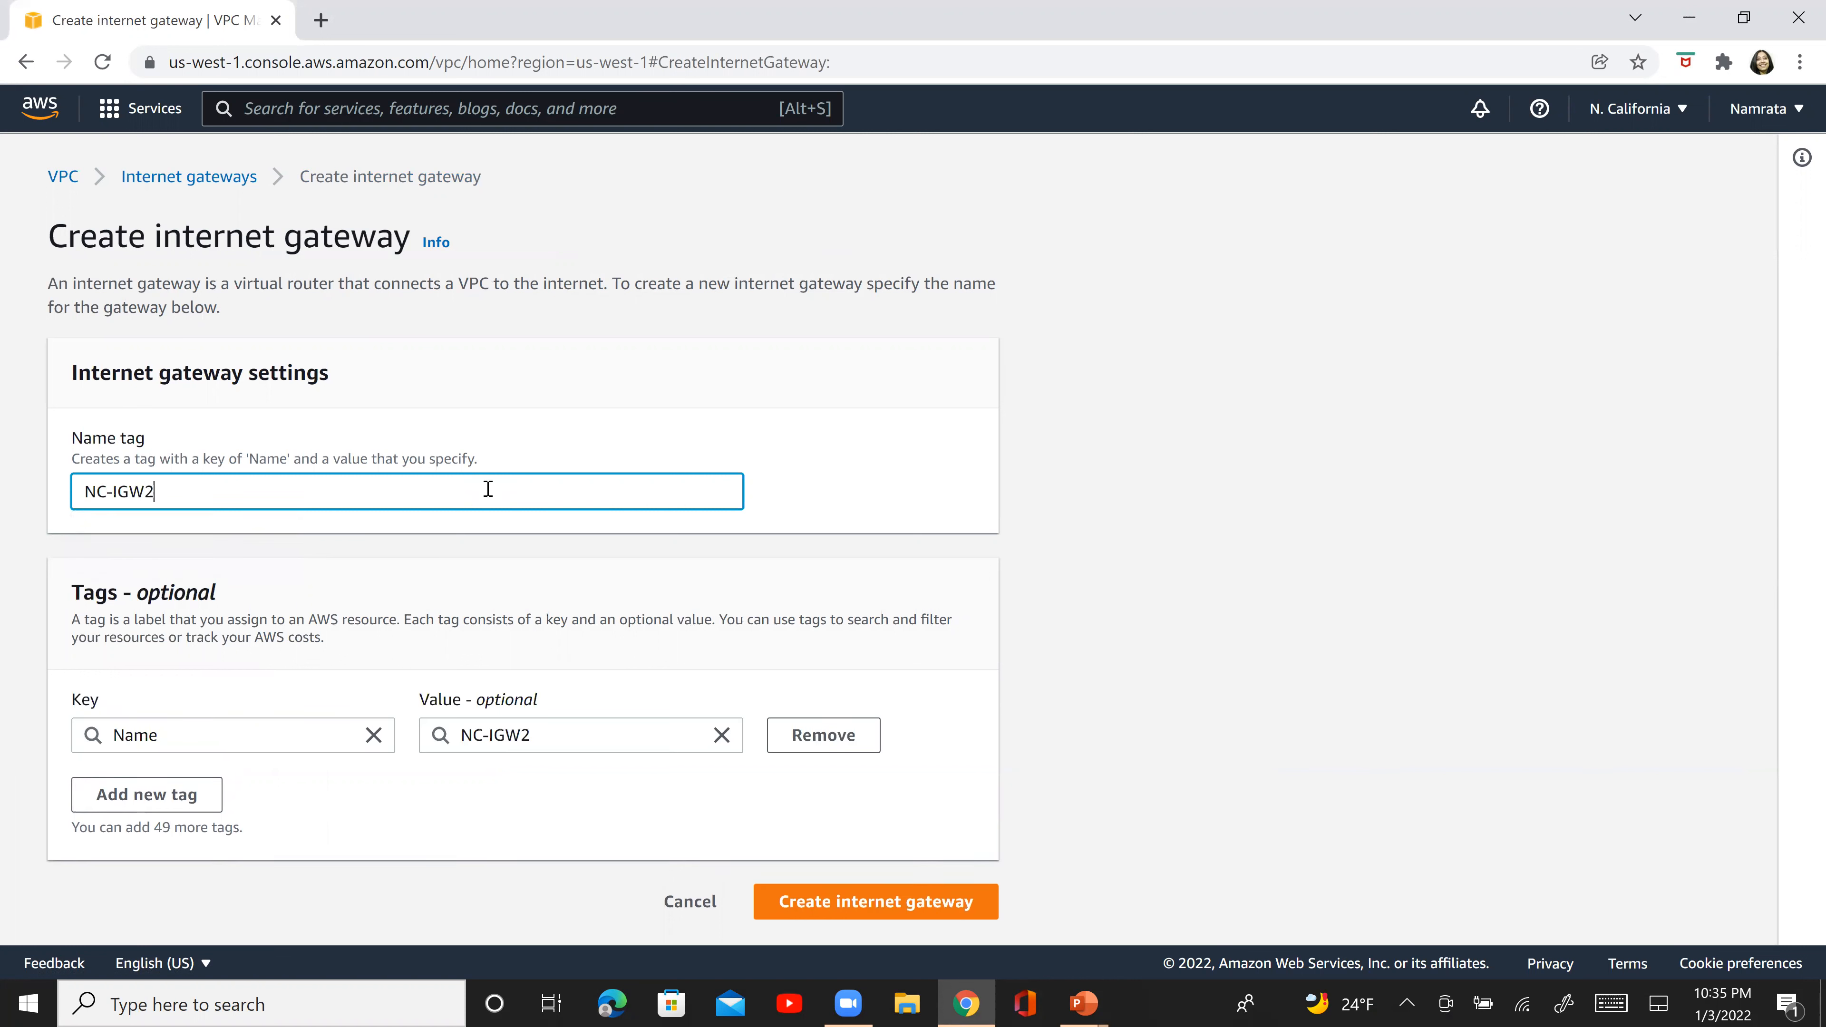
{"action": "key", "text": "Tab"}
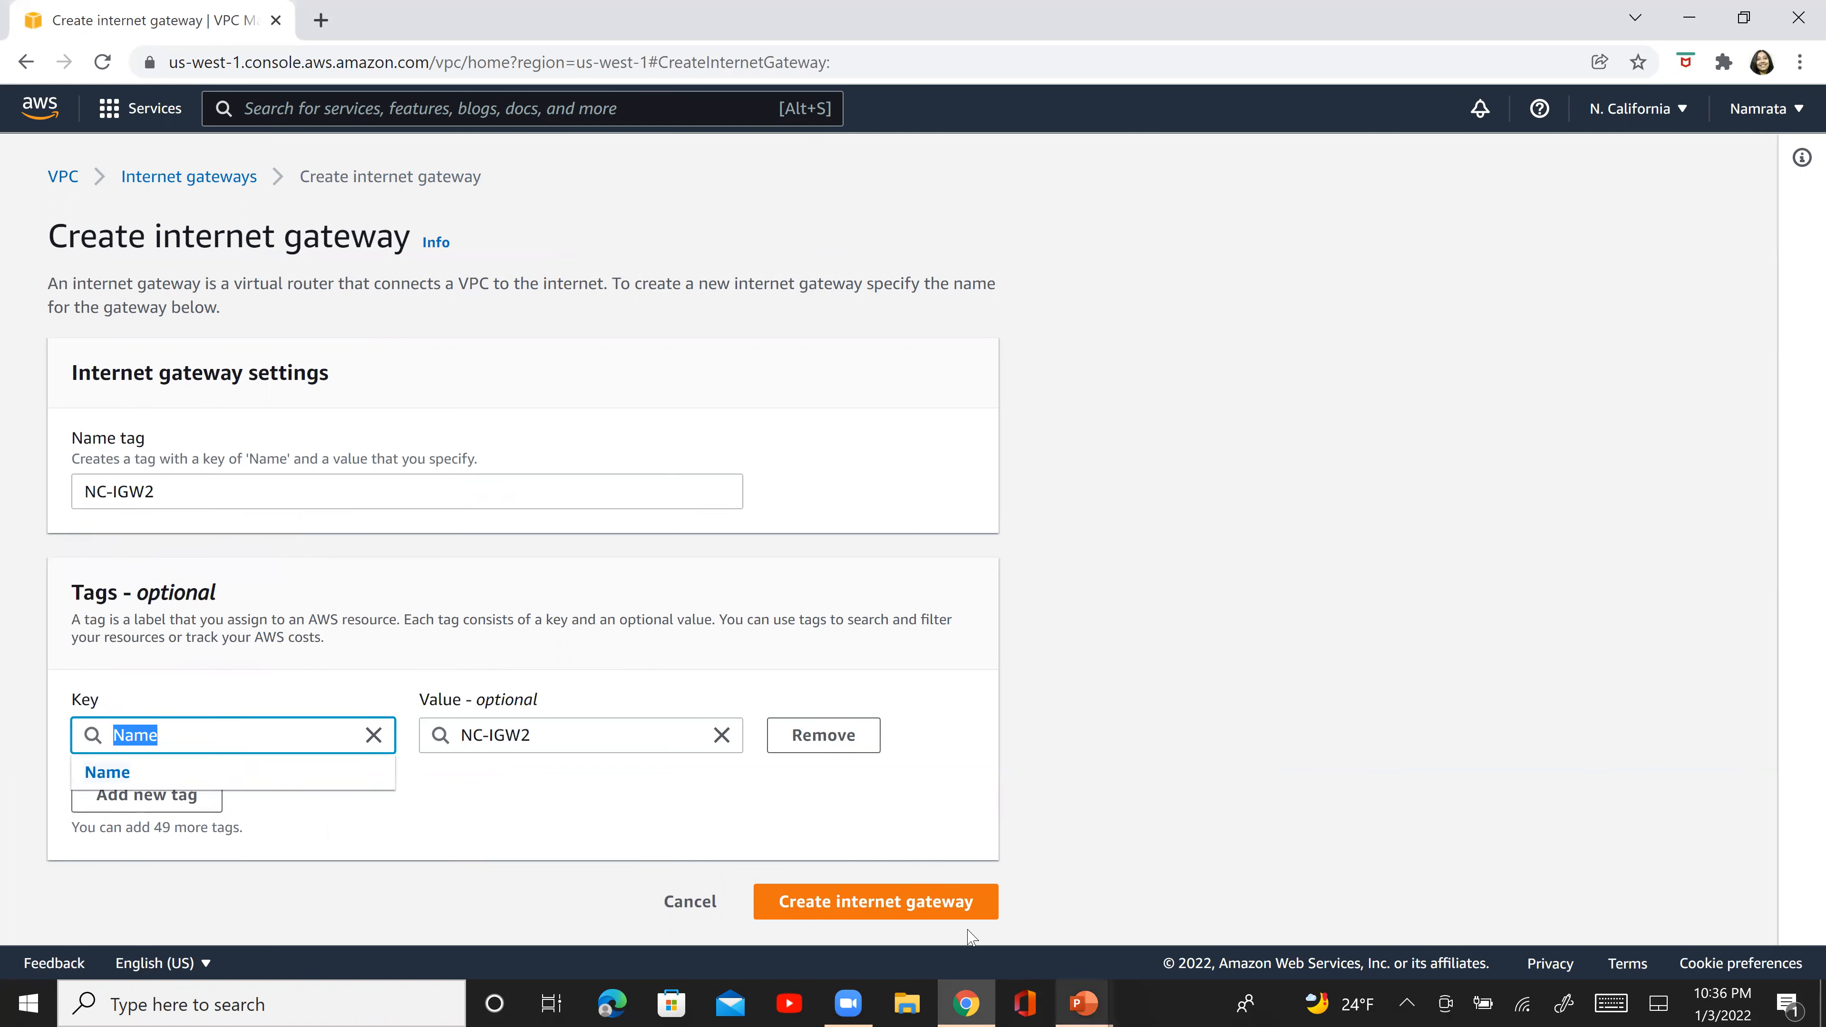
{"action": "left_click", "coordinate": [946, 909]}
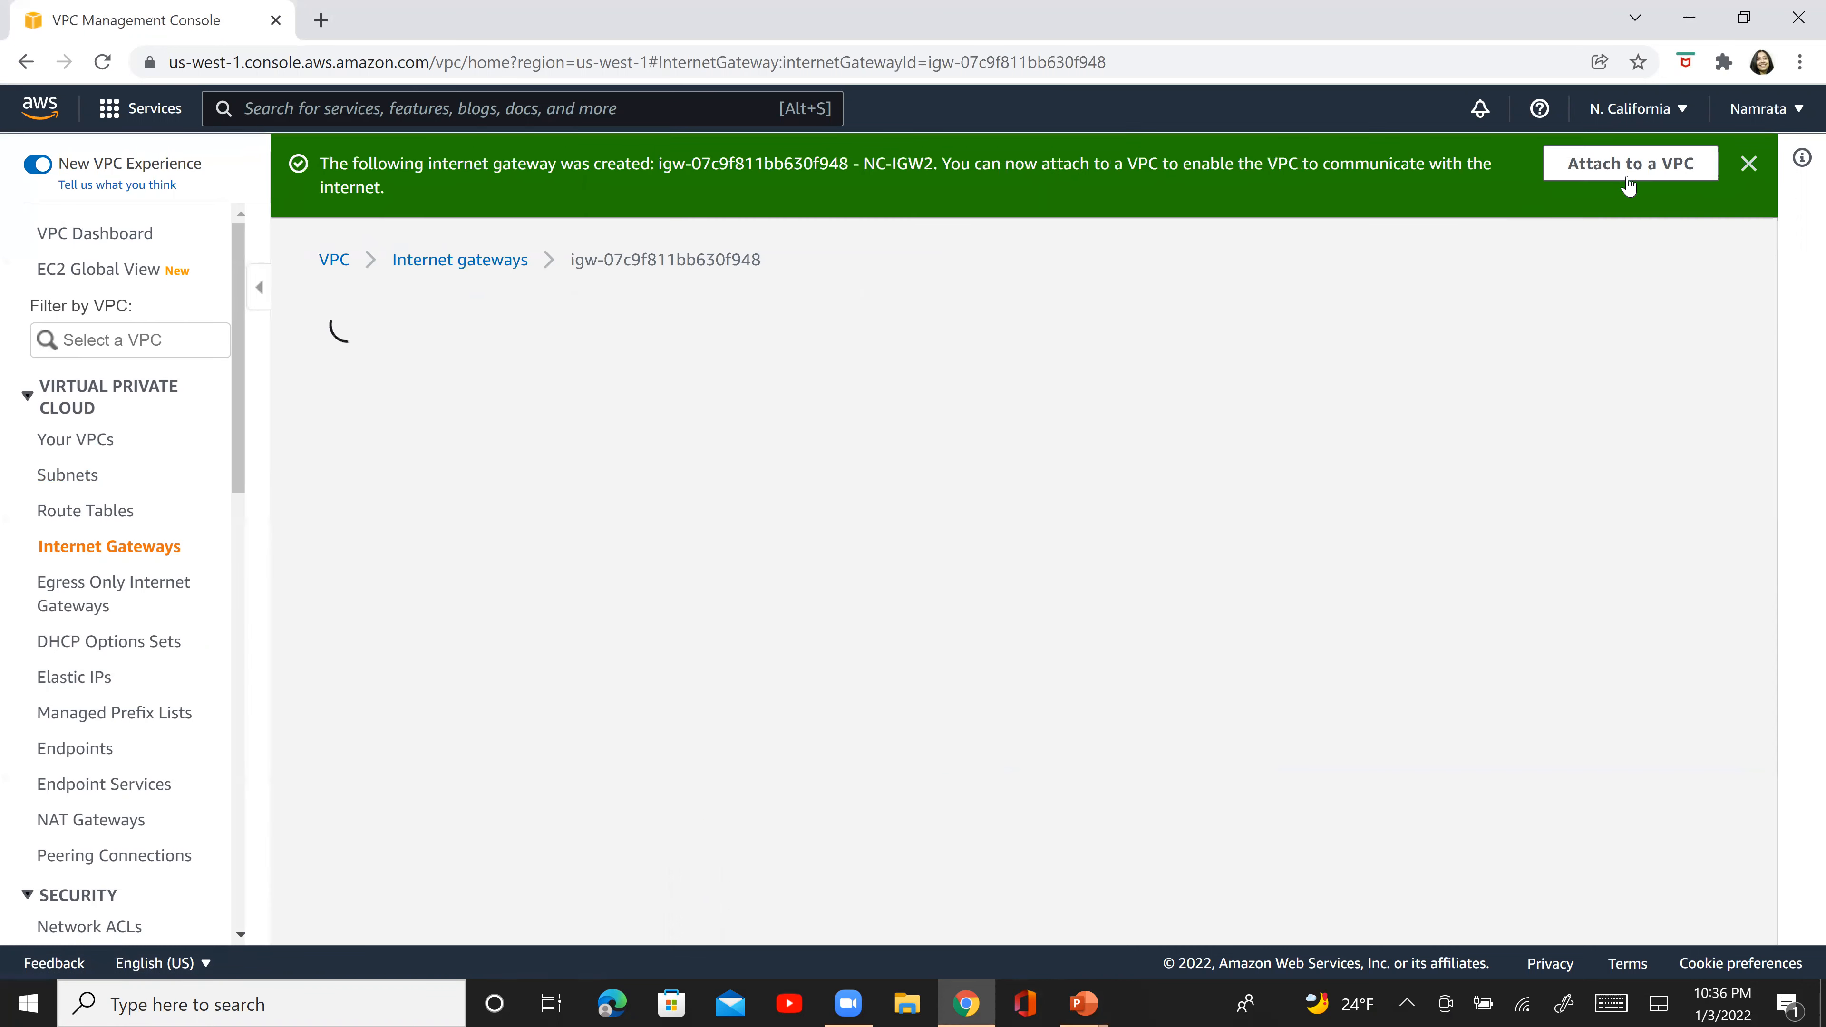
- Attach internet gateway NC-IGW2 to the NC-VPC2 VPC
{"action": "left_click", "coordinate": [1635, 318]}
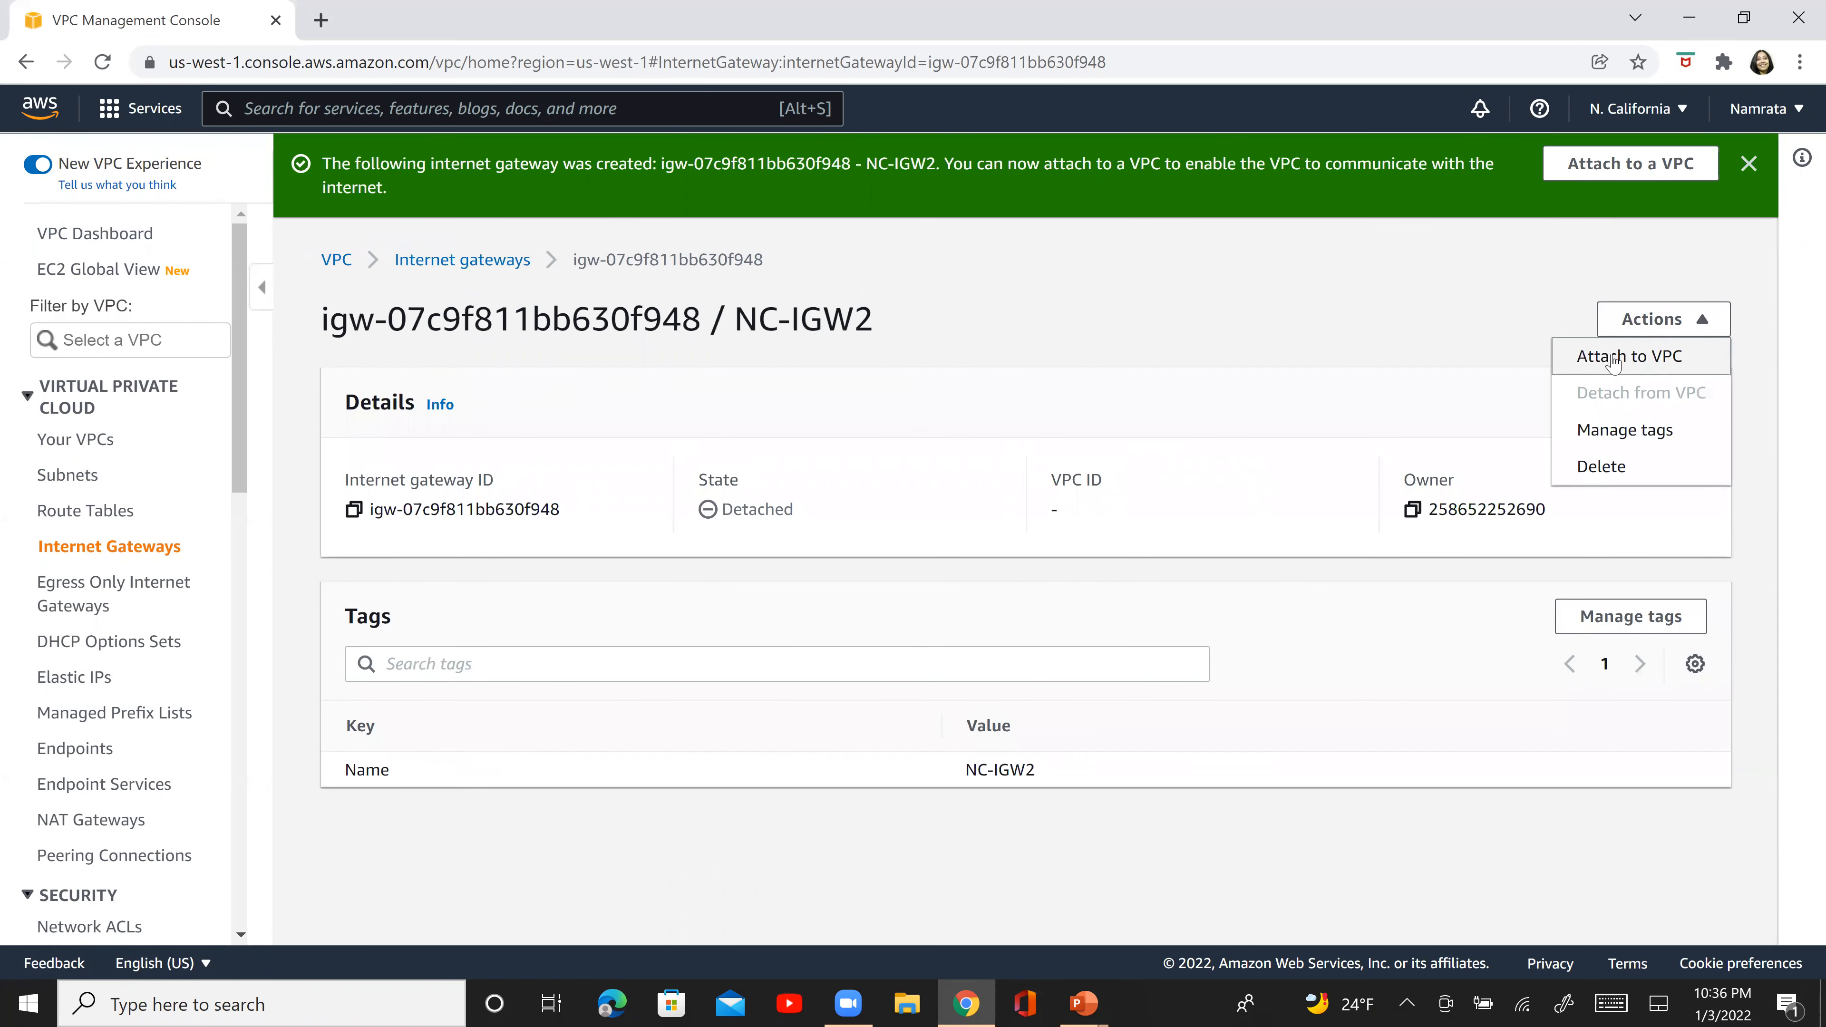
{"action": "left_click", "coordinate": [1614, 358]}
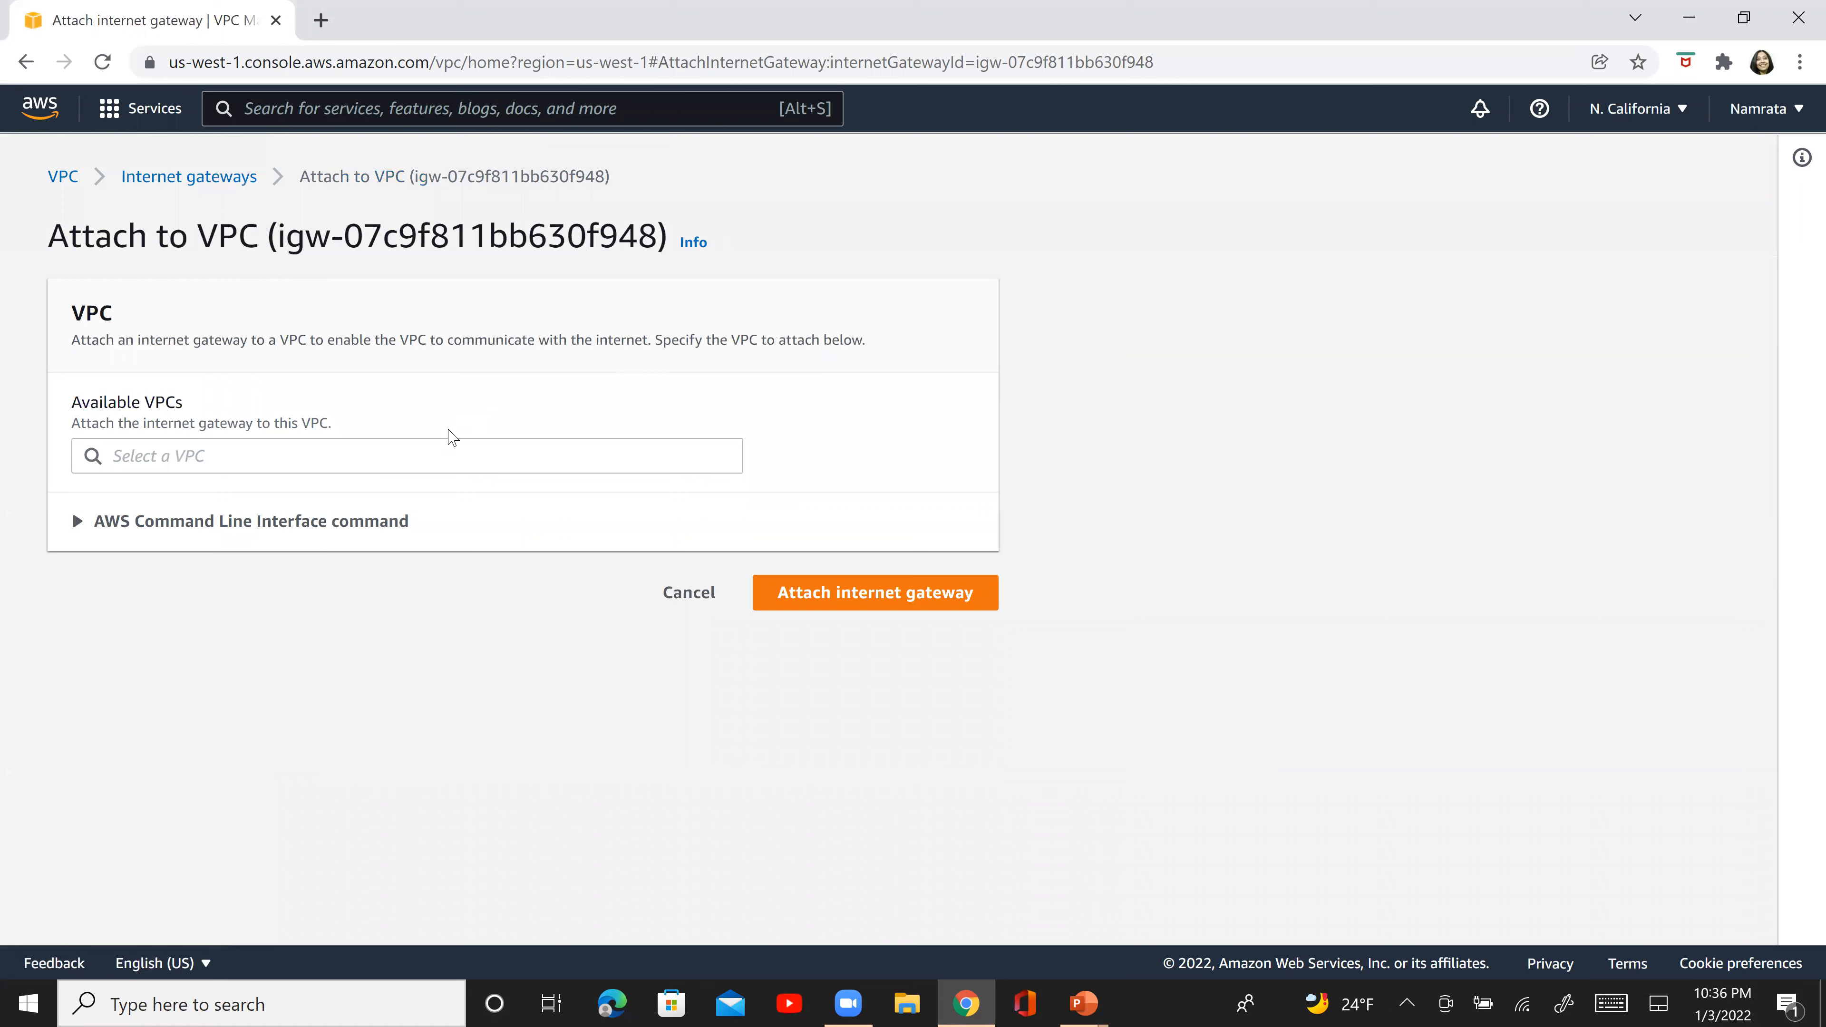
{"action": "left_click", "coordinate": [431, 446]}
{"action": "left_click", "coordinate": [408, 489]}
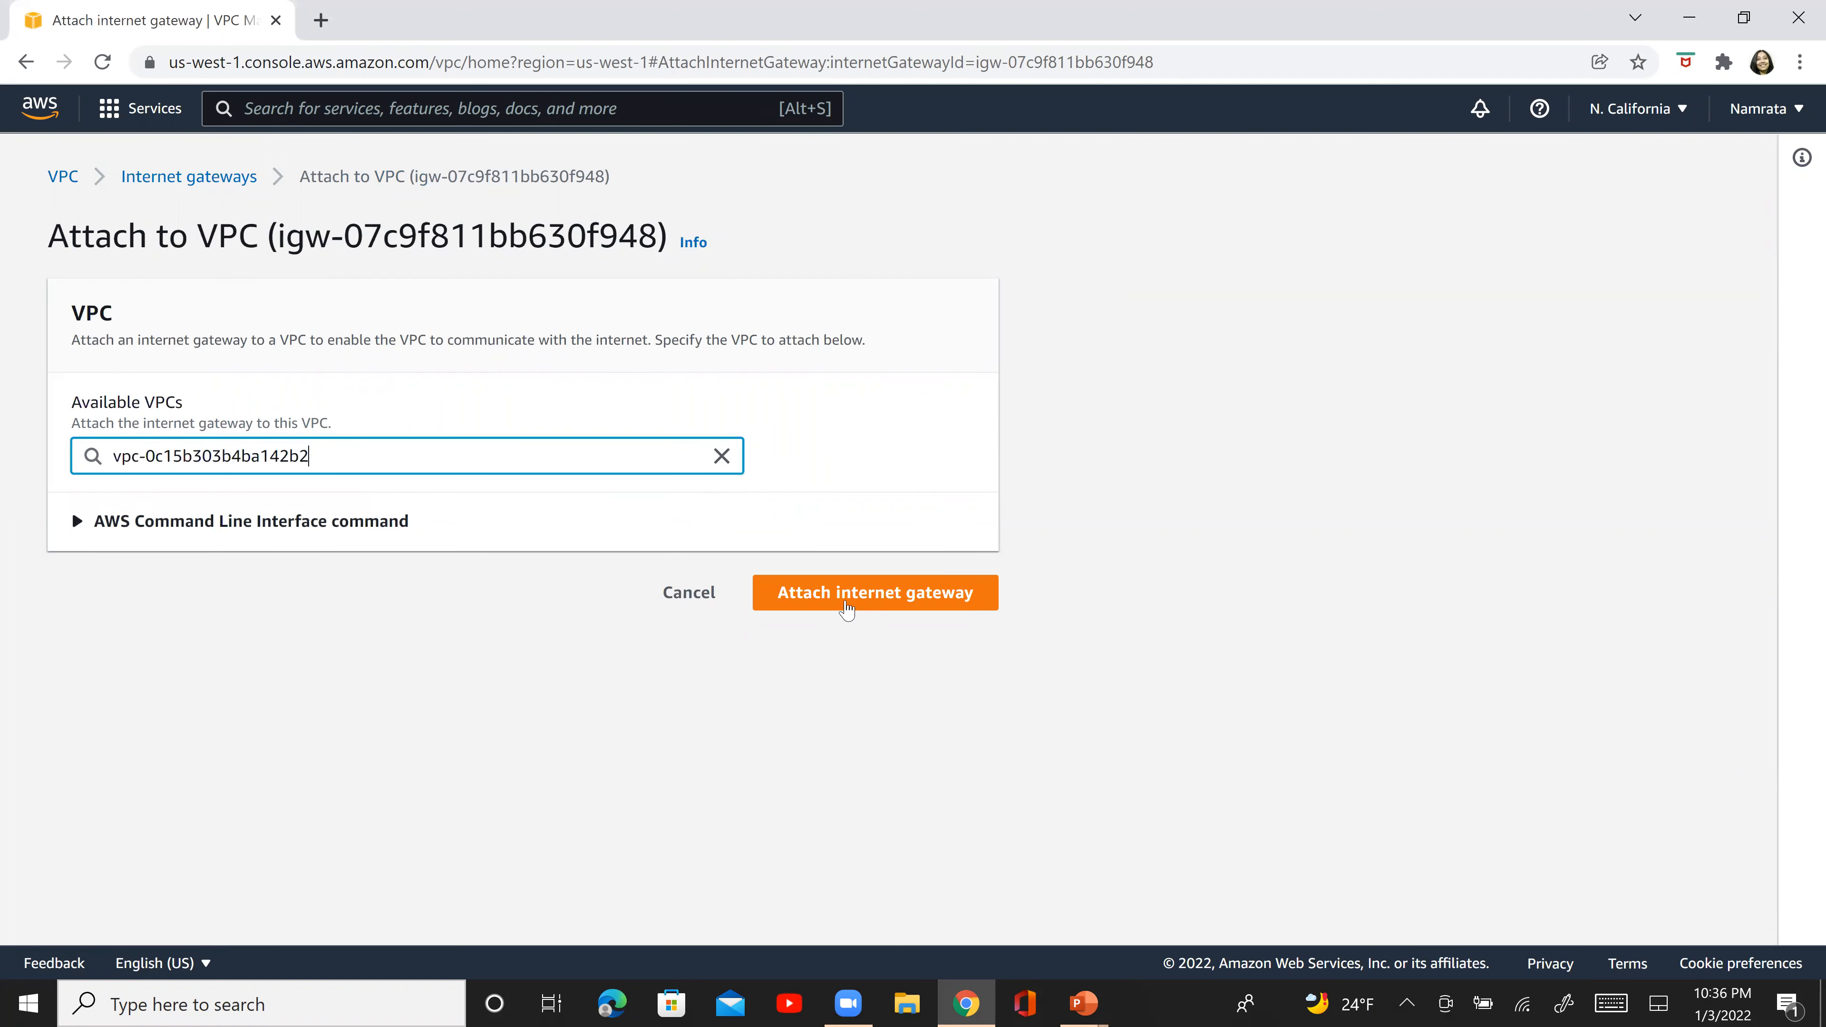
{"action": "left_click", "coordinate": [851, 594]}
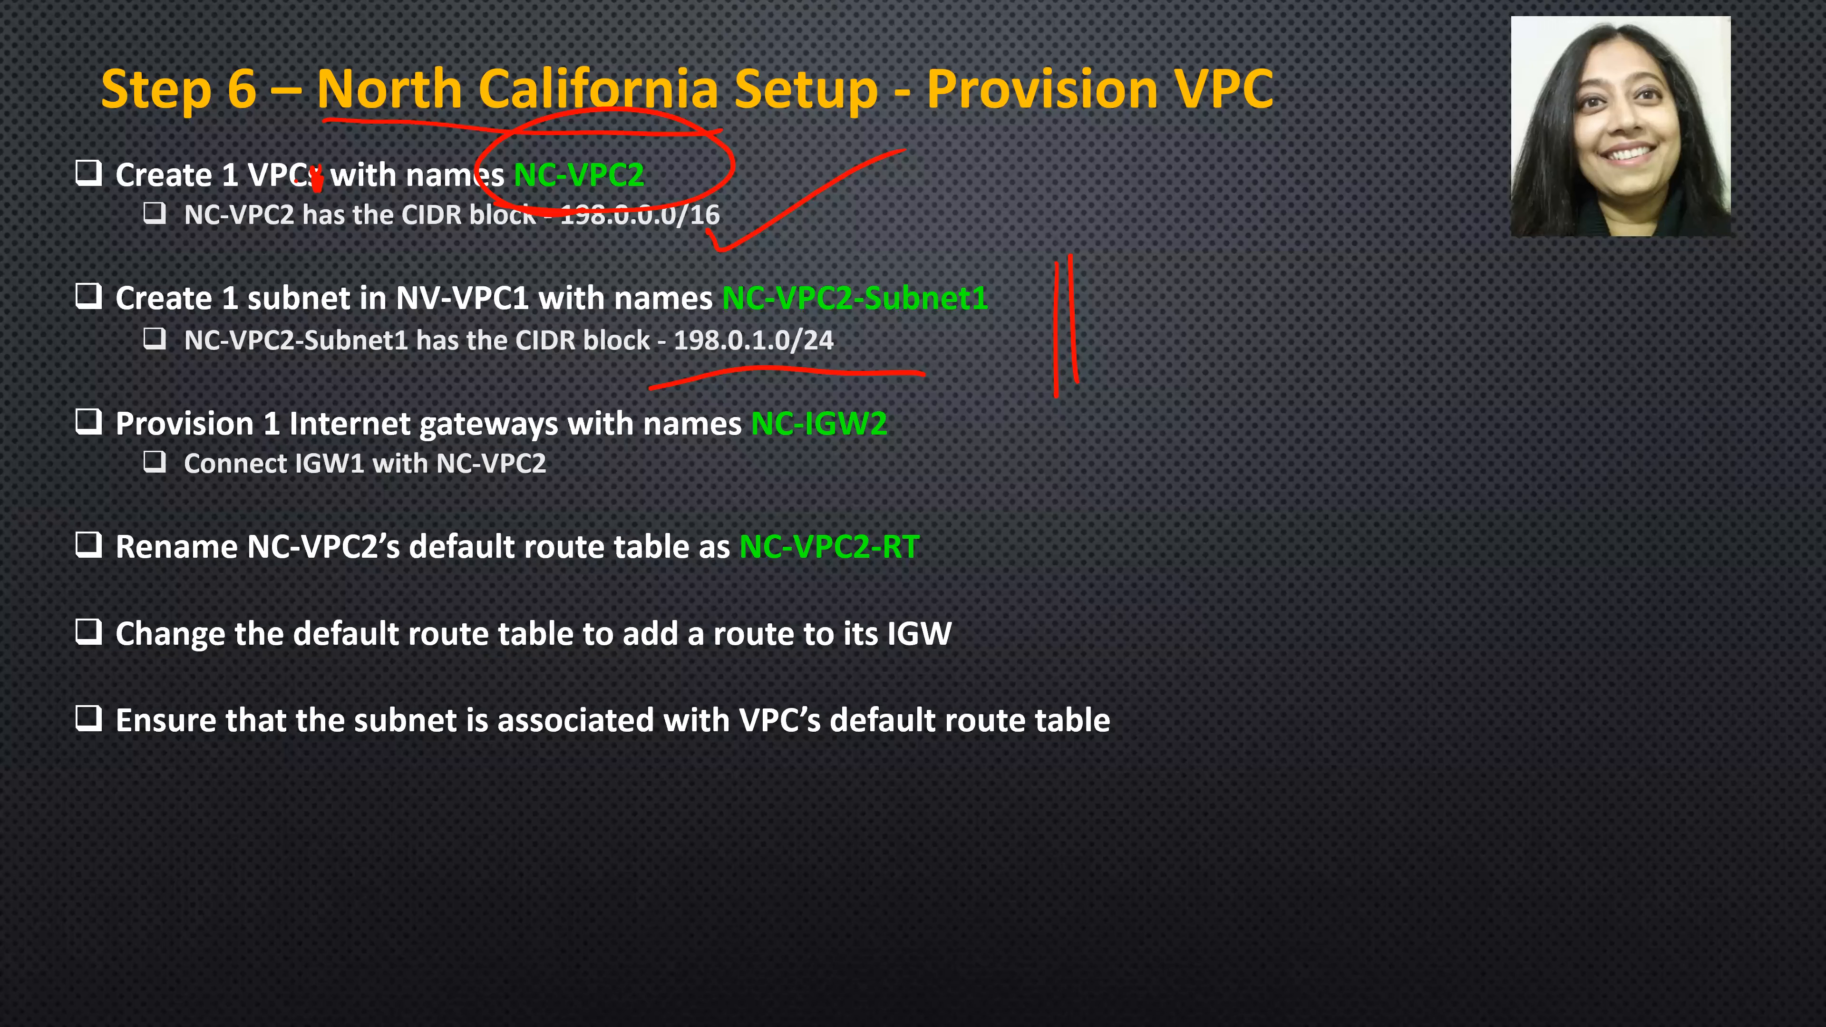
{"action": "left_click_drag", "start_coordinate": [20, 128], "coordinate": [44, 515]}
{"action": "left_click_drag", "start_coordinate": [59, 137], "coordinate": [65, 477]}
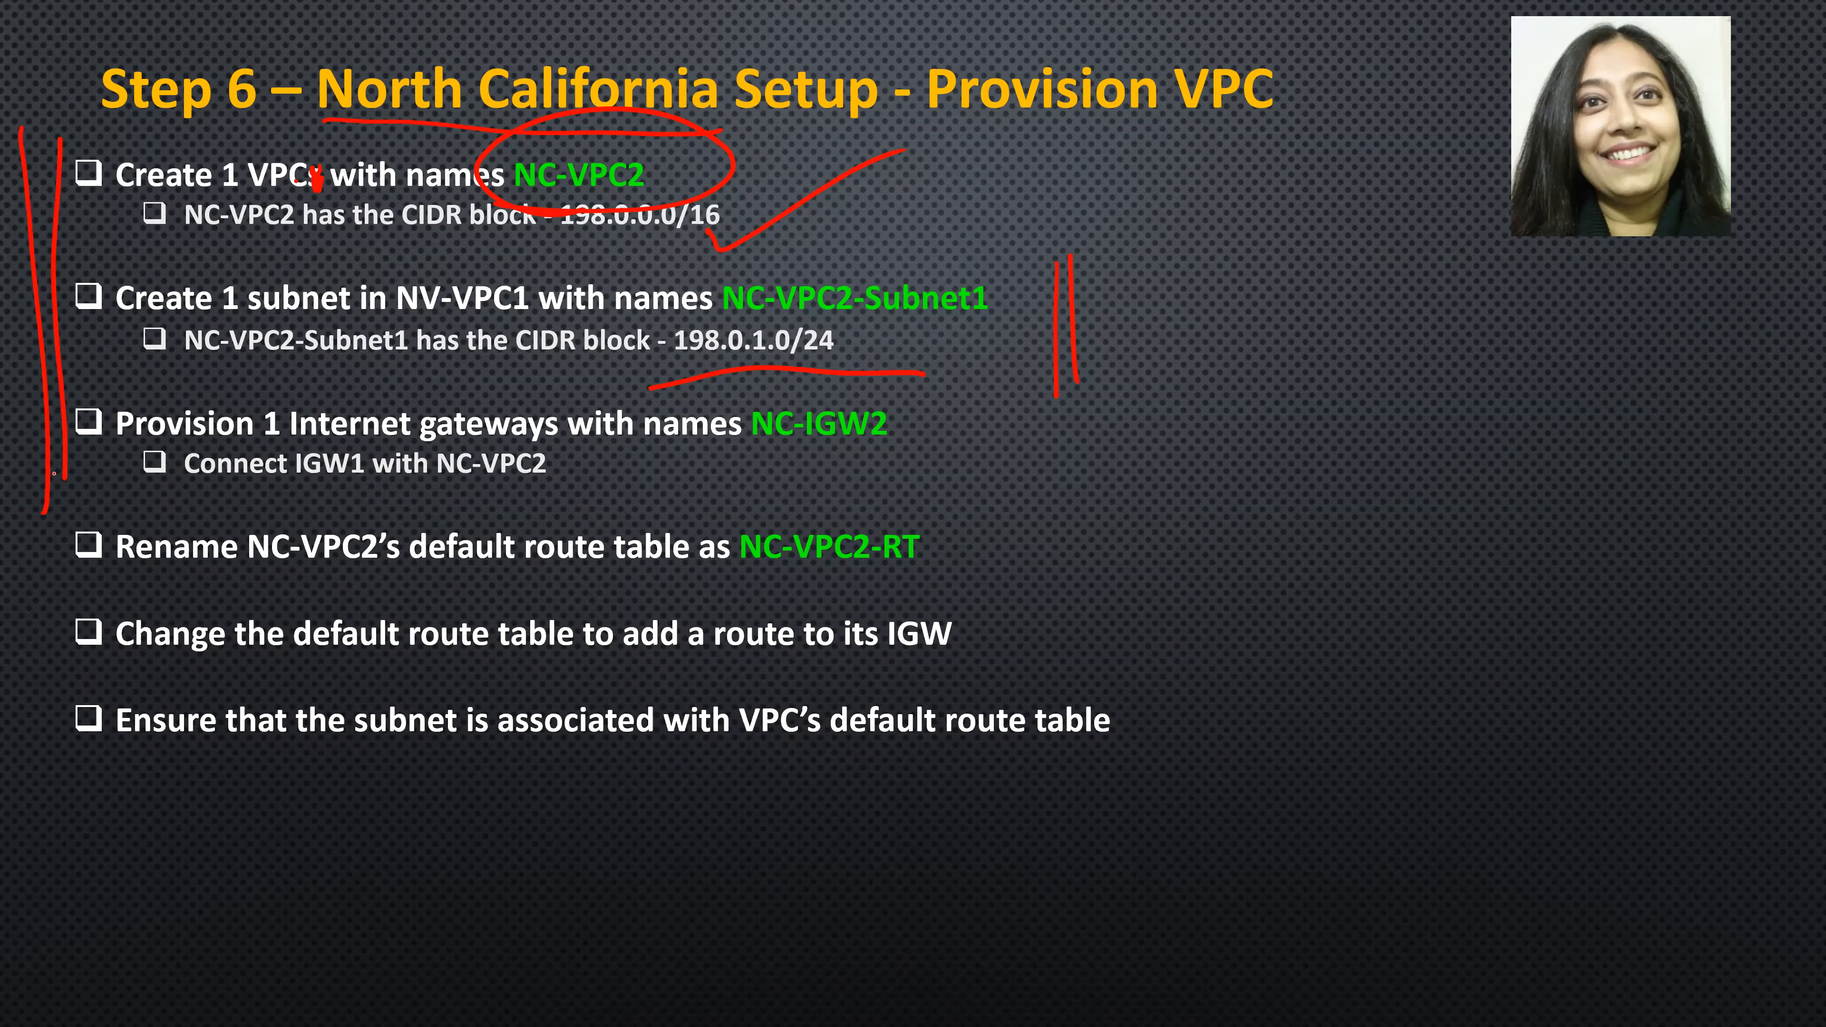
{"action": "left_click_drag", "start_coordinate": [907, 577], "coordinate": [732, 580]}
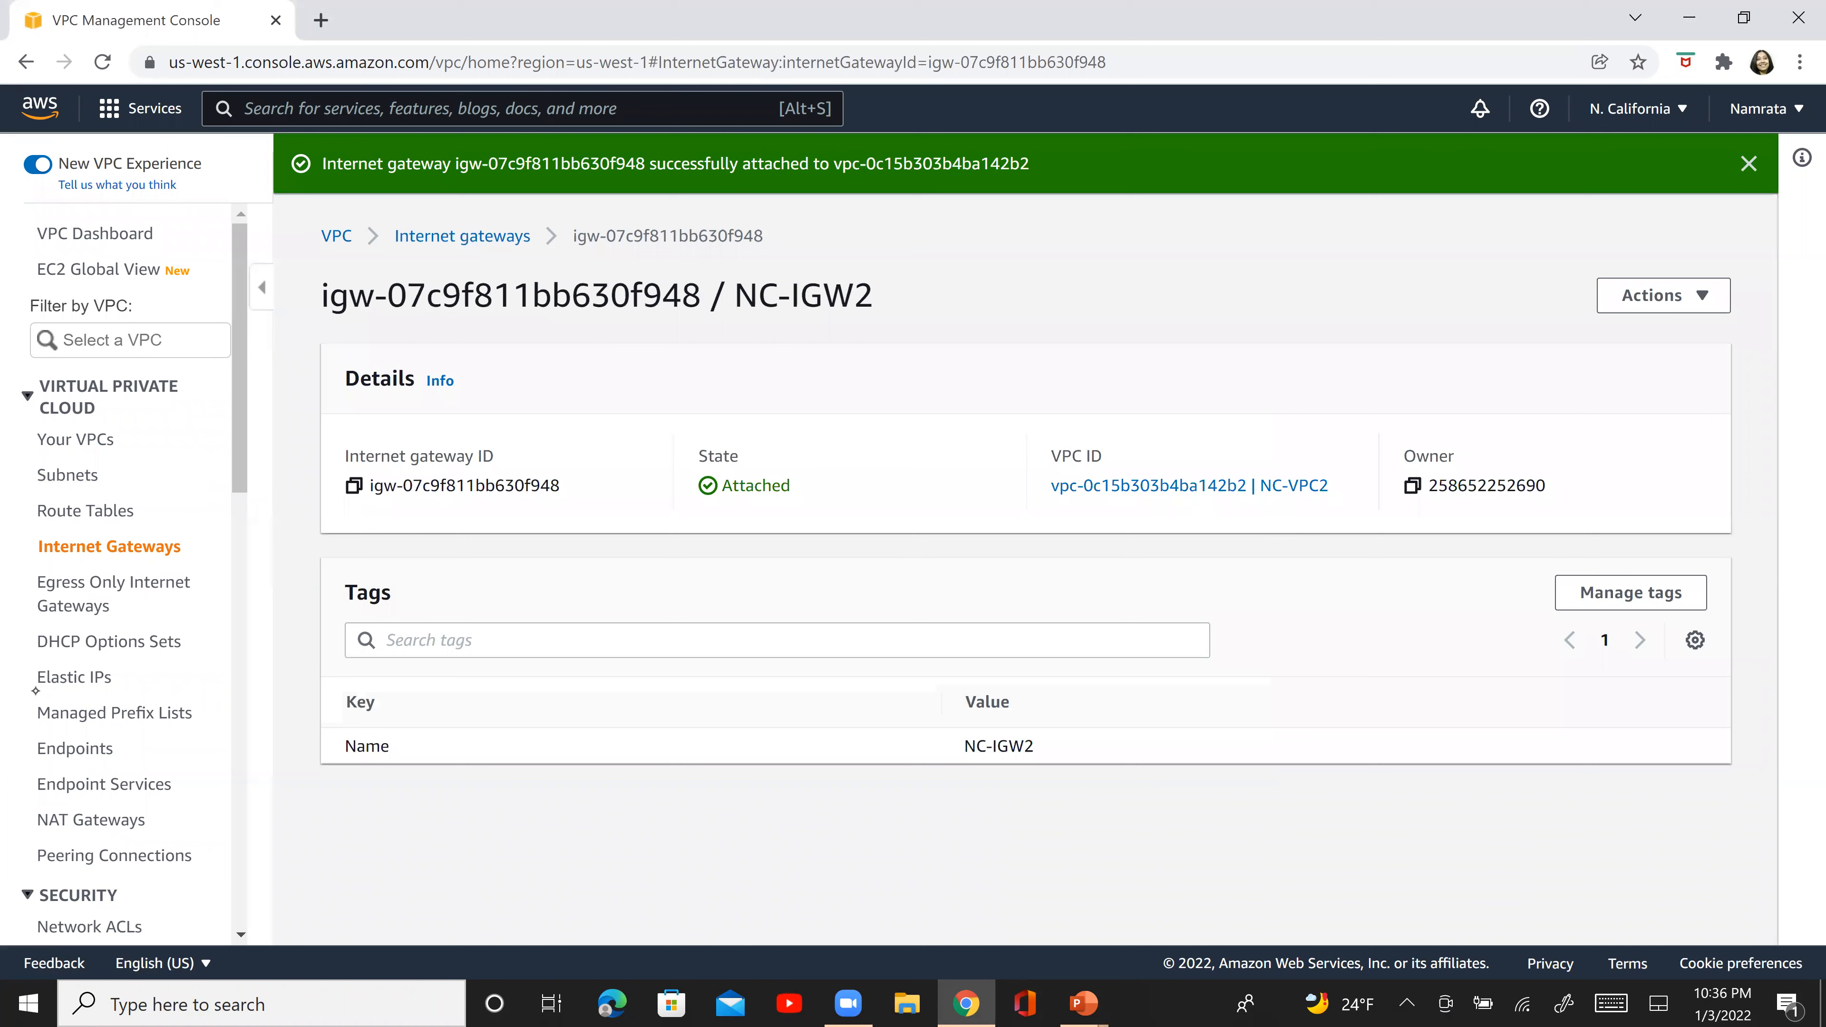
- Rename NC-VPC2's default route table as NC-VPC2-RT
{"action": "left_click", "coordinate": [122, 511]}
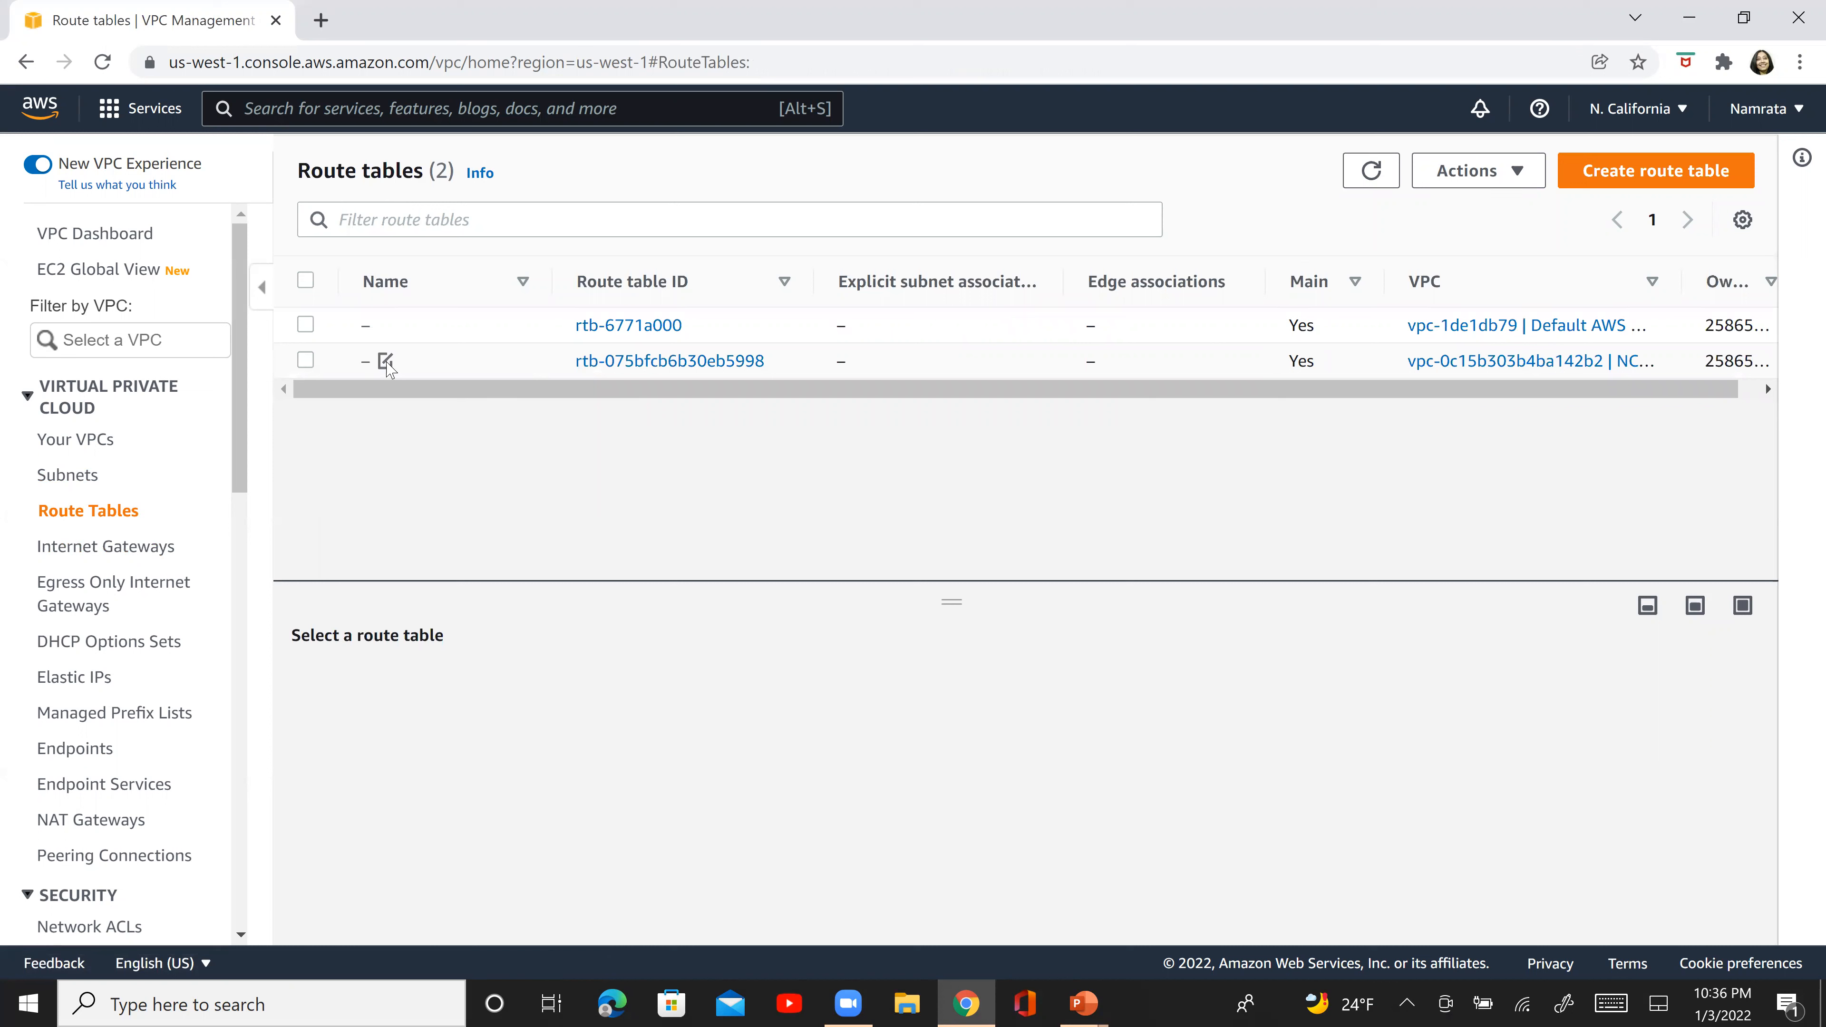
{"action": "left_click", "coordinate": [385, 361]}
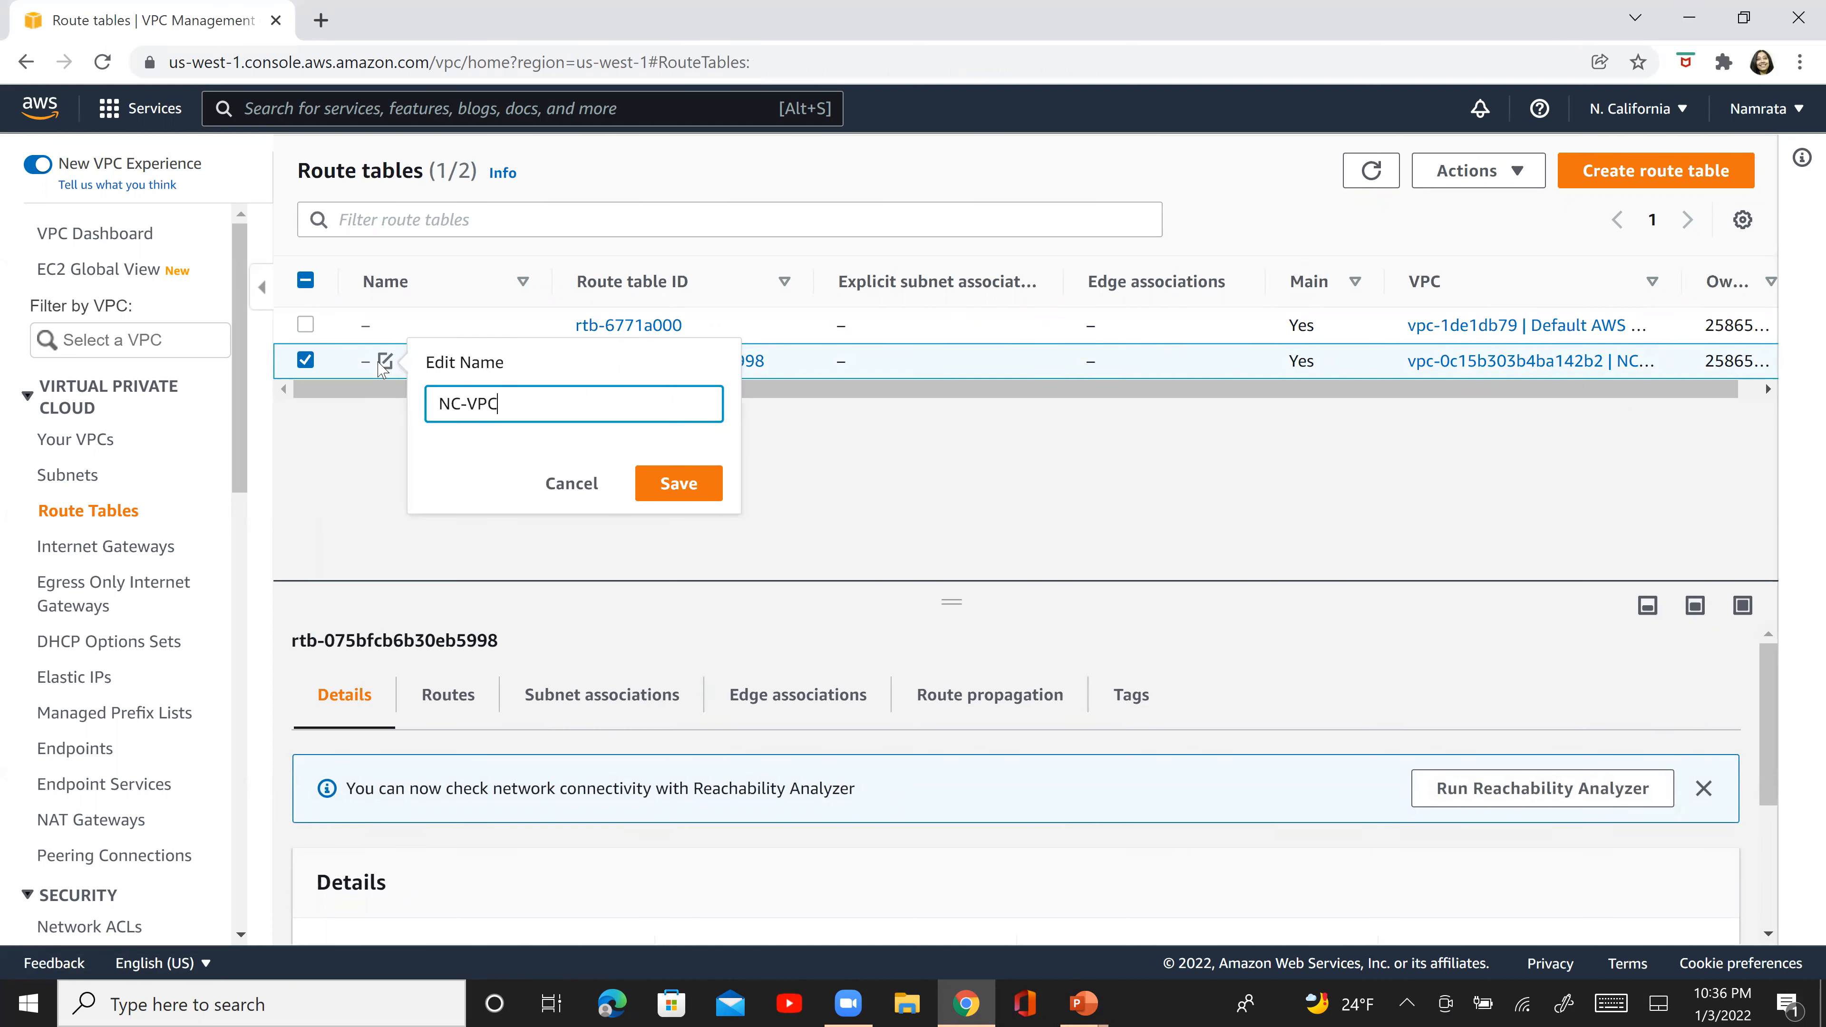
{"action": "type", "text": "NC-VPC2-RT"}
{"action": "left_click", "coordinate": [658, 491]}
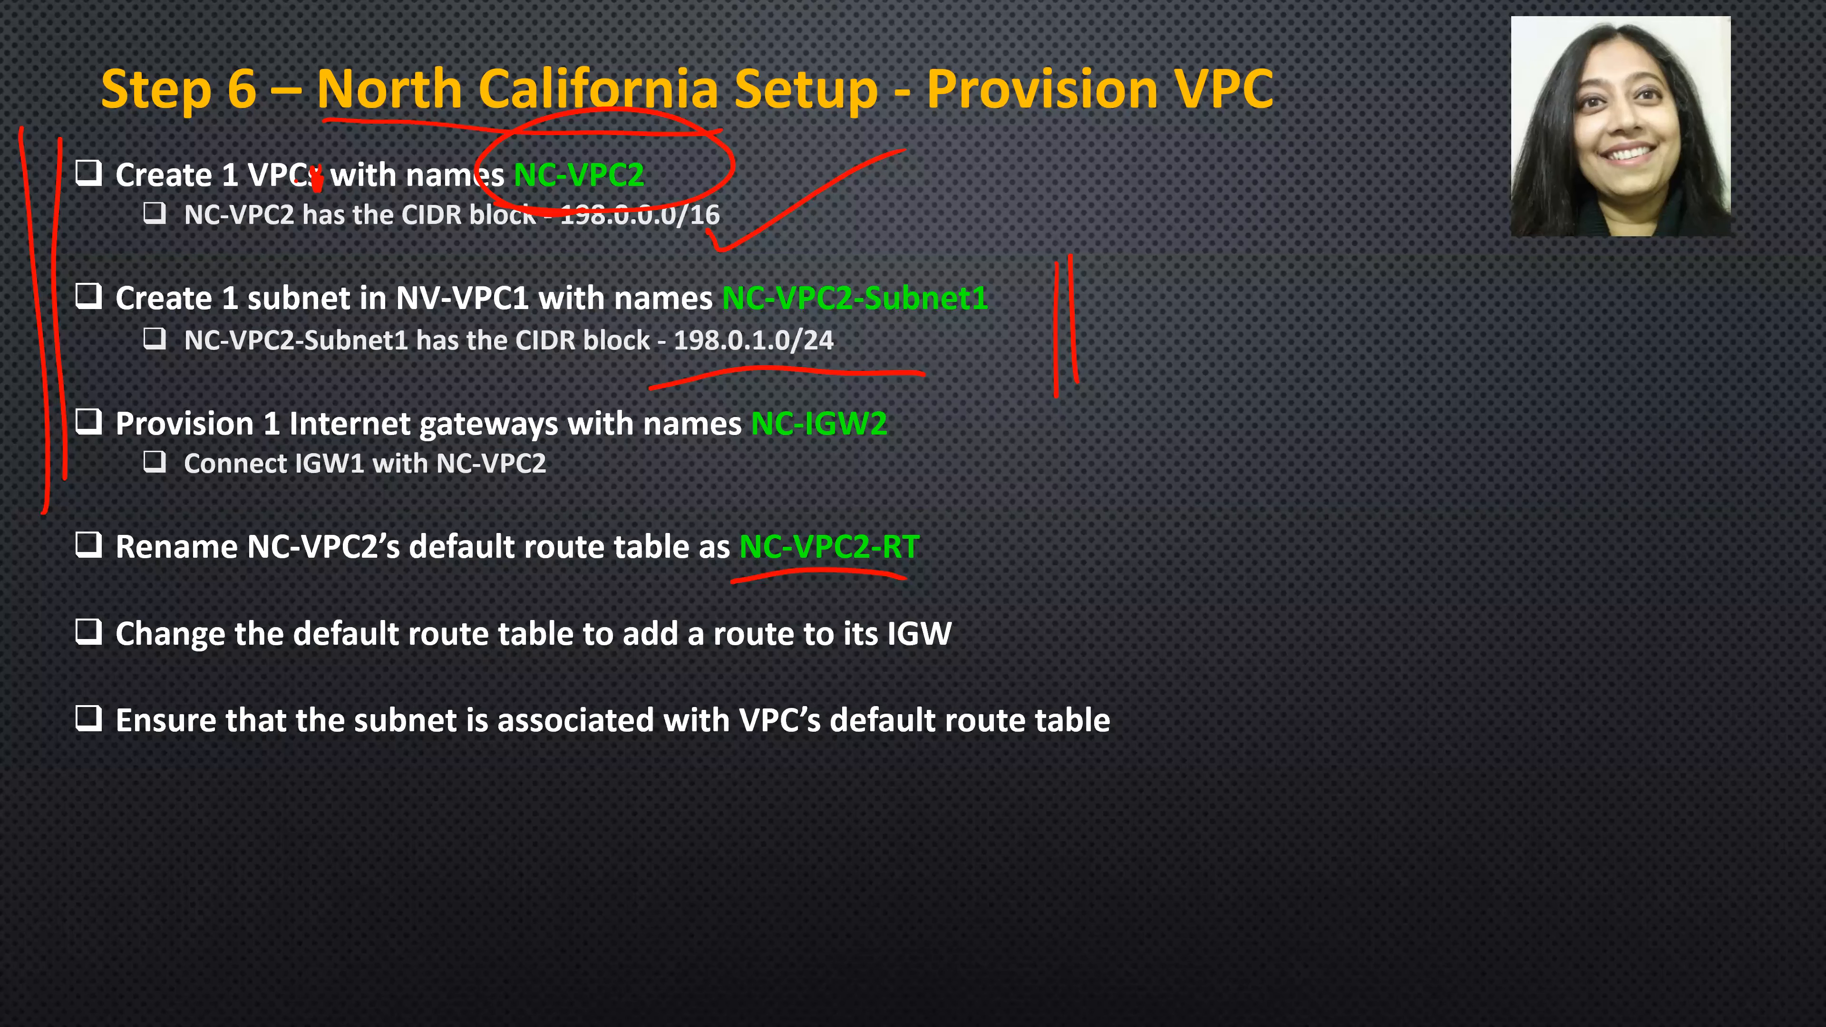
{"action": "left_click_drag", "start_coordinate": [475, 667], "coordinate": [858, 661]}
{"action": "left_click_drag", "start_coordinate": [1054, 618], "coordinate": [949, 646]}
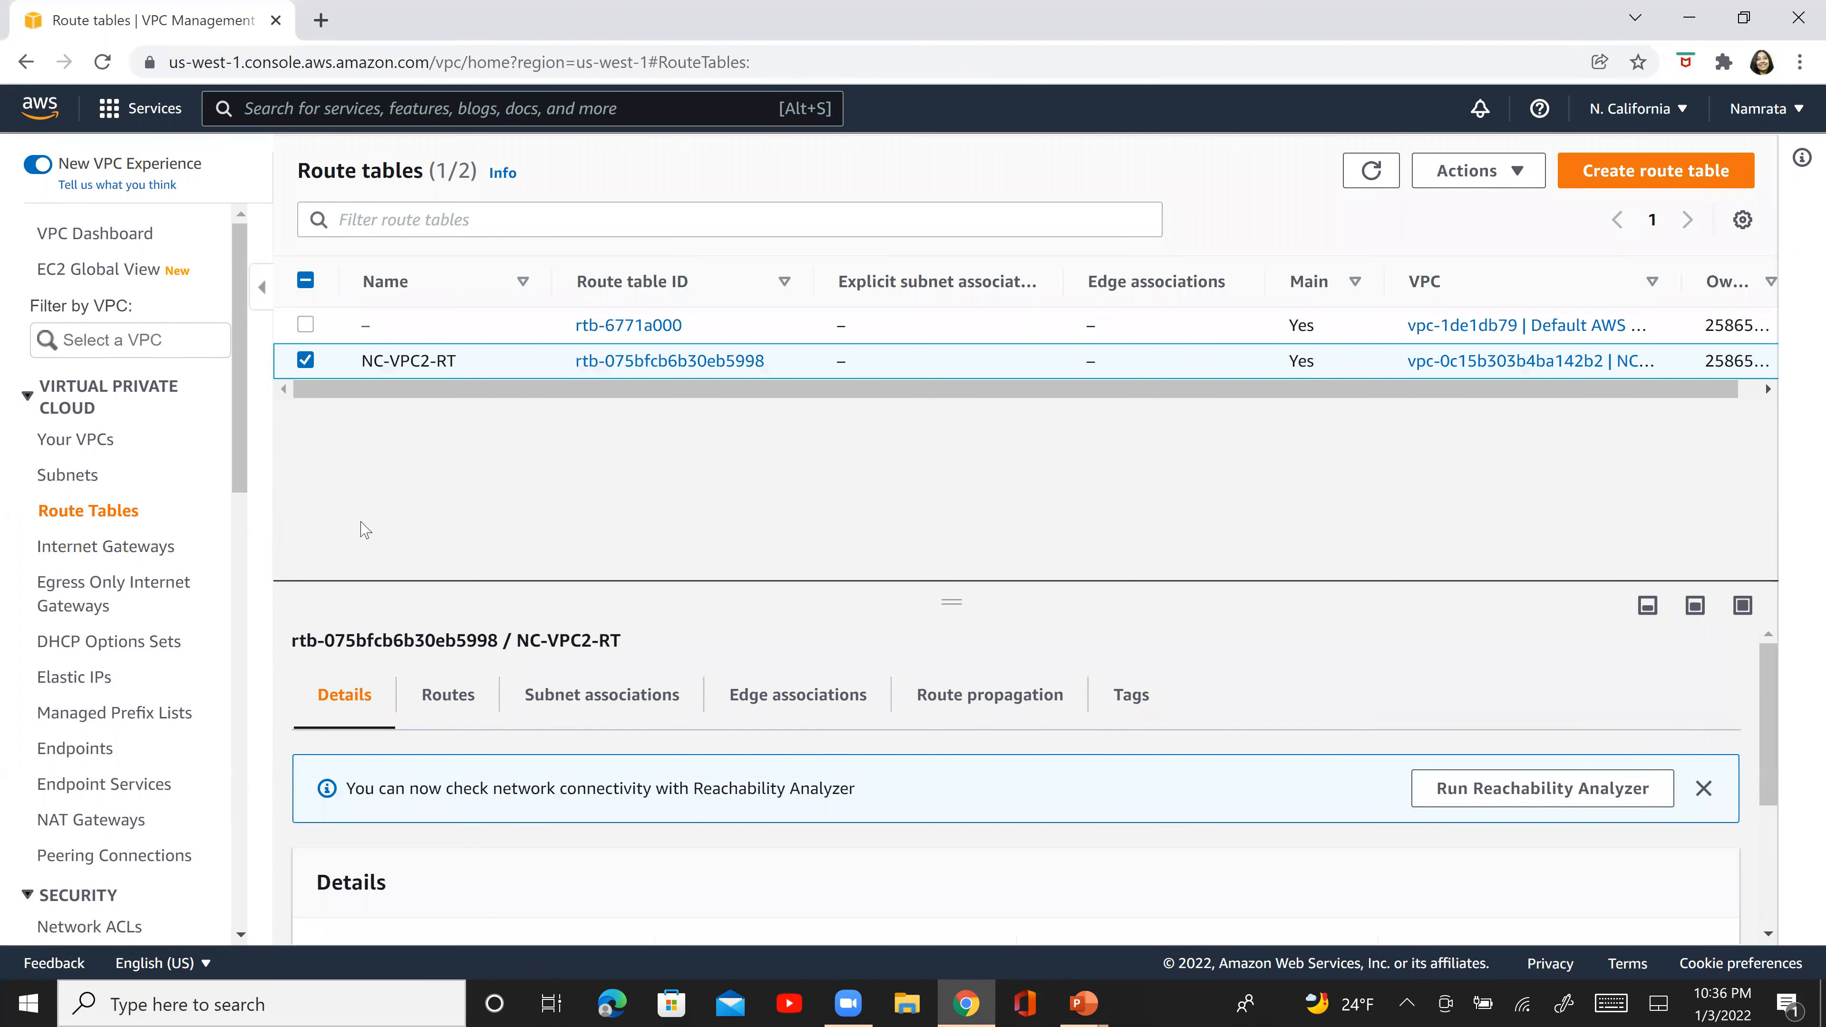
- Add a route to NC-VPC2-RT with destination 0.0.0.0/0 and the VPC's internet gateway as target, and save it
{"action": "left_click", "coordinate": [450, 697]}
{"action": "left_click", "coordinate": [1610, 790]}
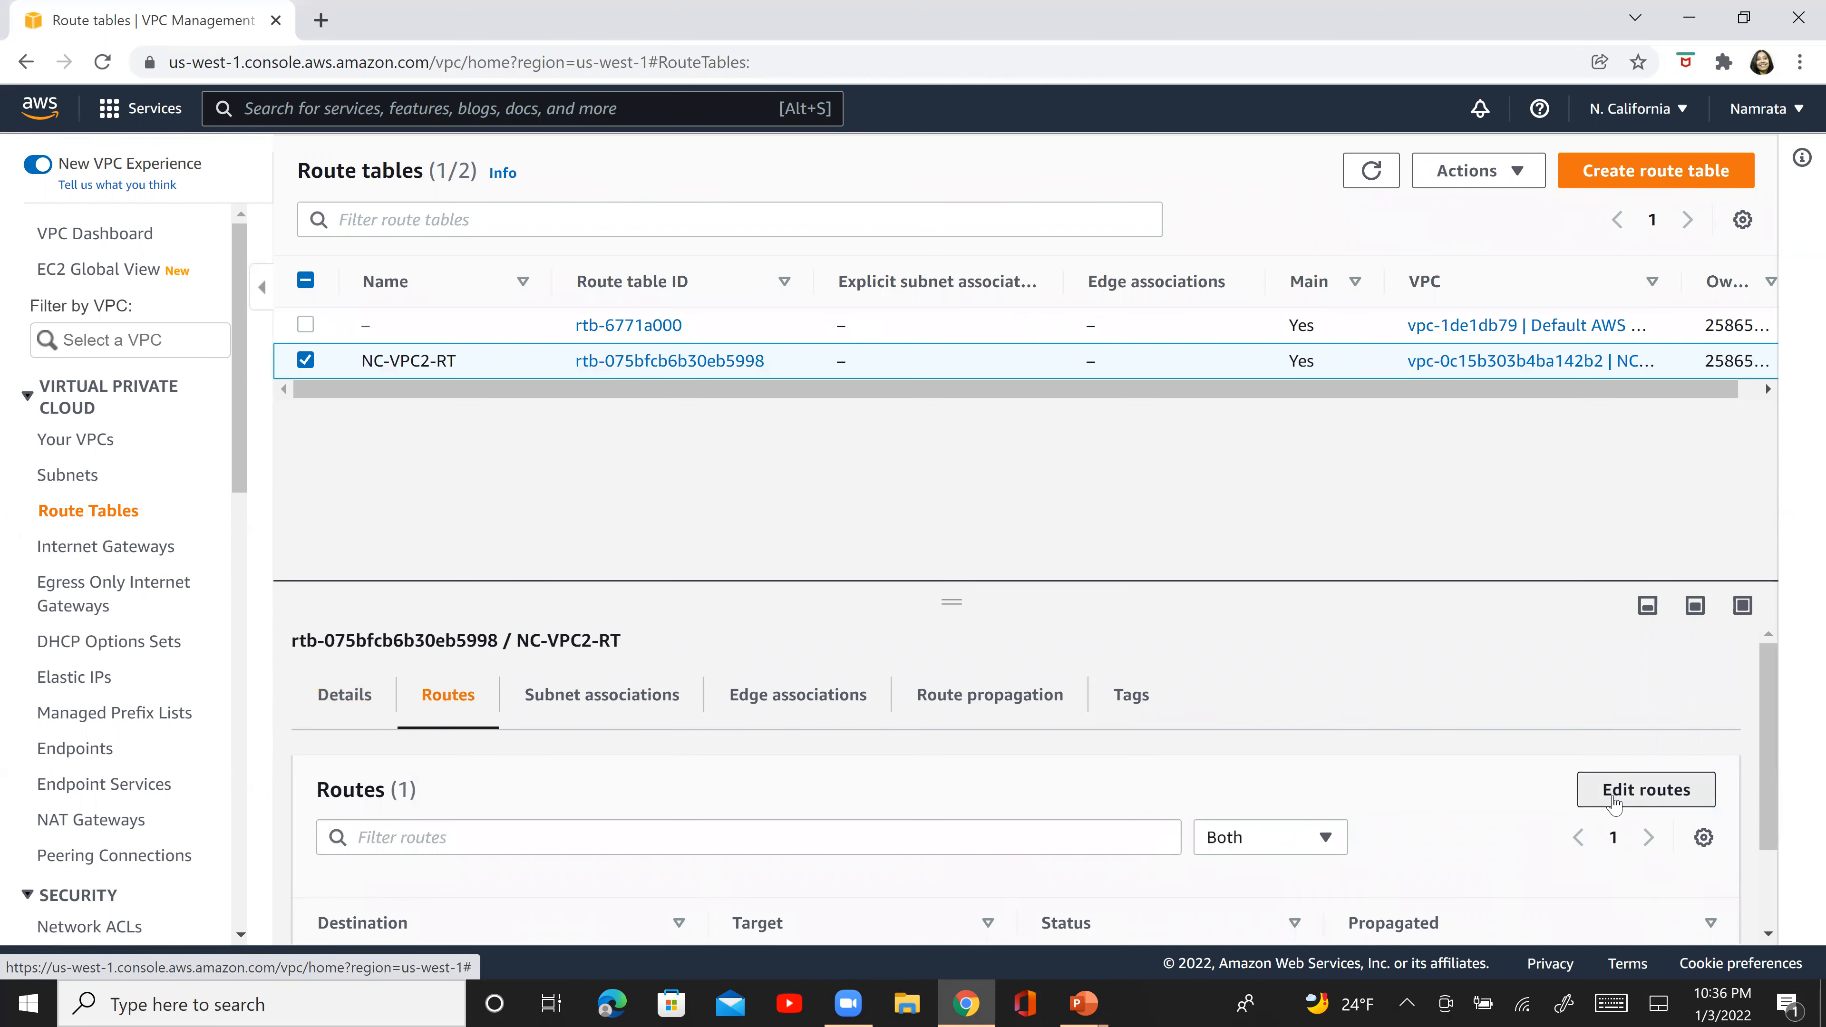
{"action": "left_click", "coordinate": [172, 466]}
{"action": "left_click", "coordinate": [173, 450]}
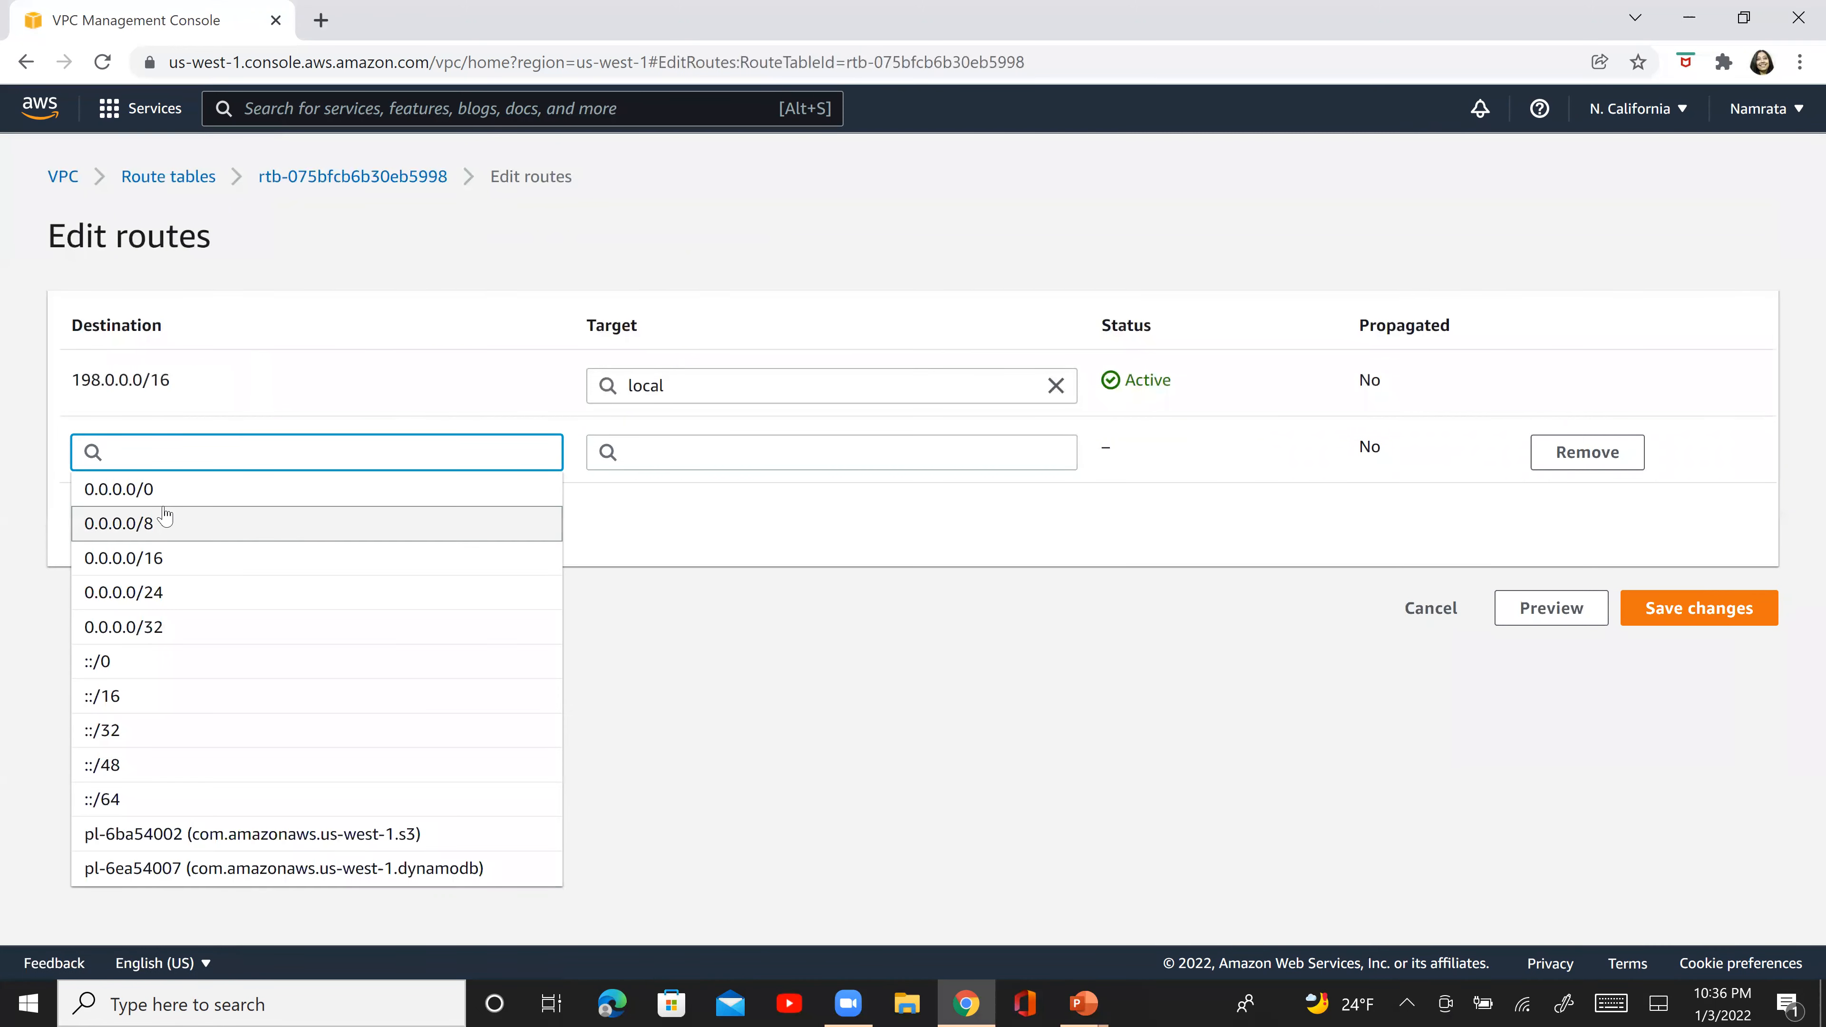
{"action": "left_click", "coordinate": [167, 489]}
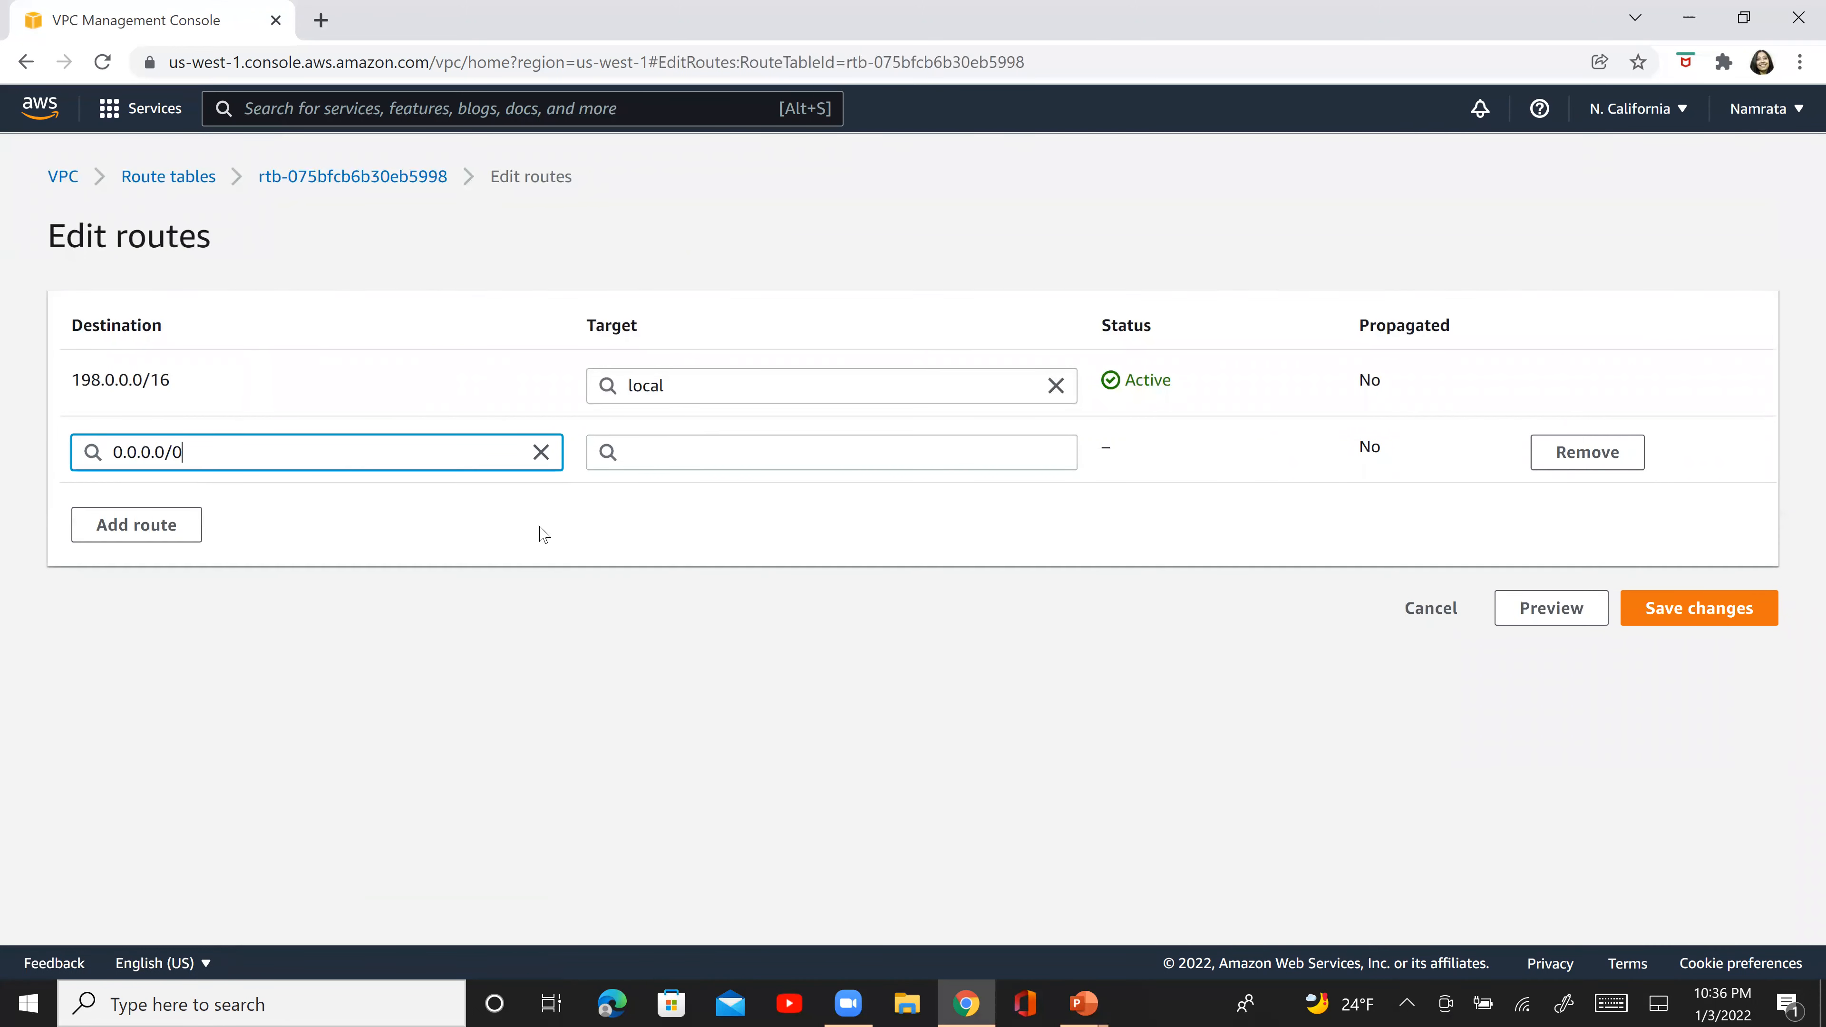
{"action": "left_click", "coordinate": [674, 458]}
{"action": "left_click", "coordinate": [654, 632]}
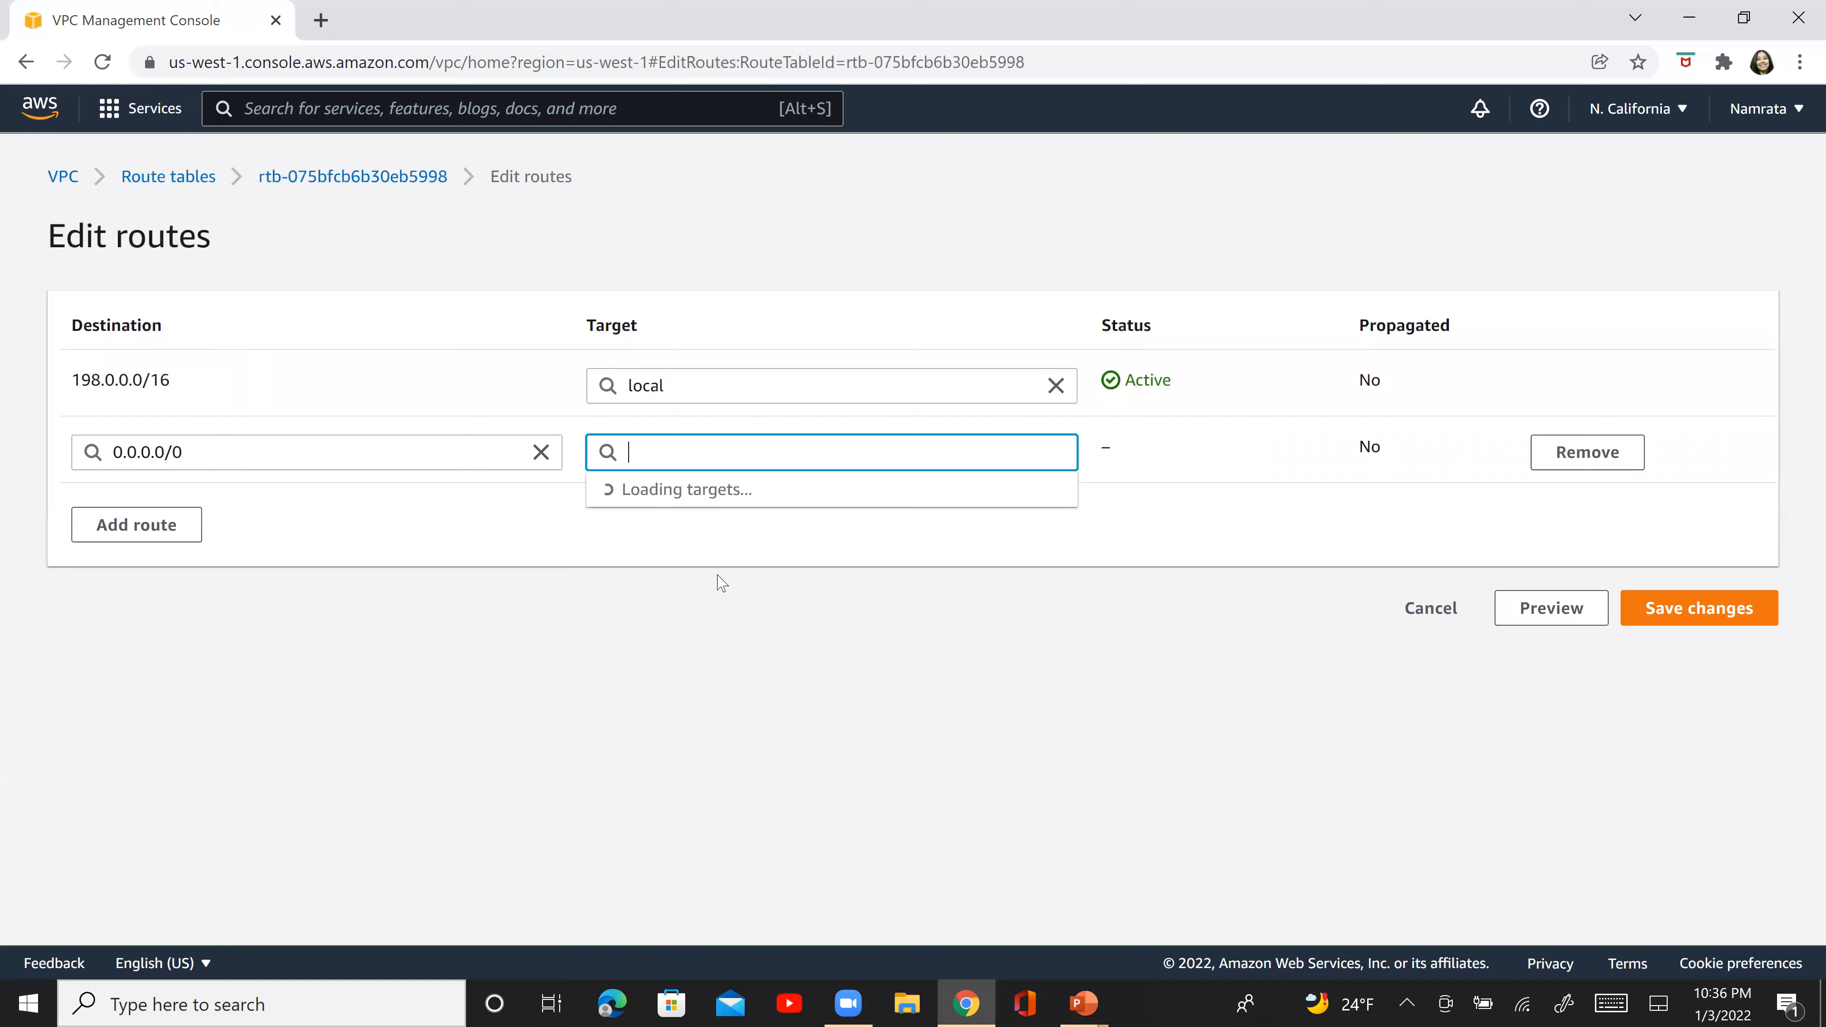
{"action": "left_click", "coordinate": [733, 490]}
{"action": "left_click", "coordinate": [1675, 625]}
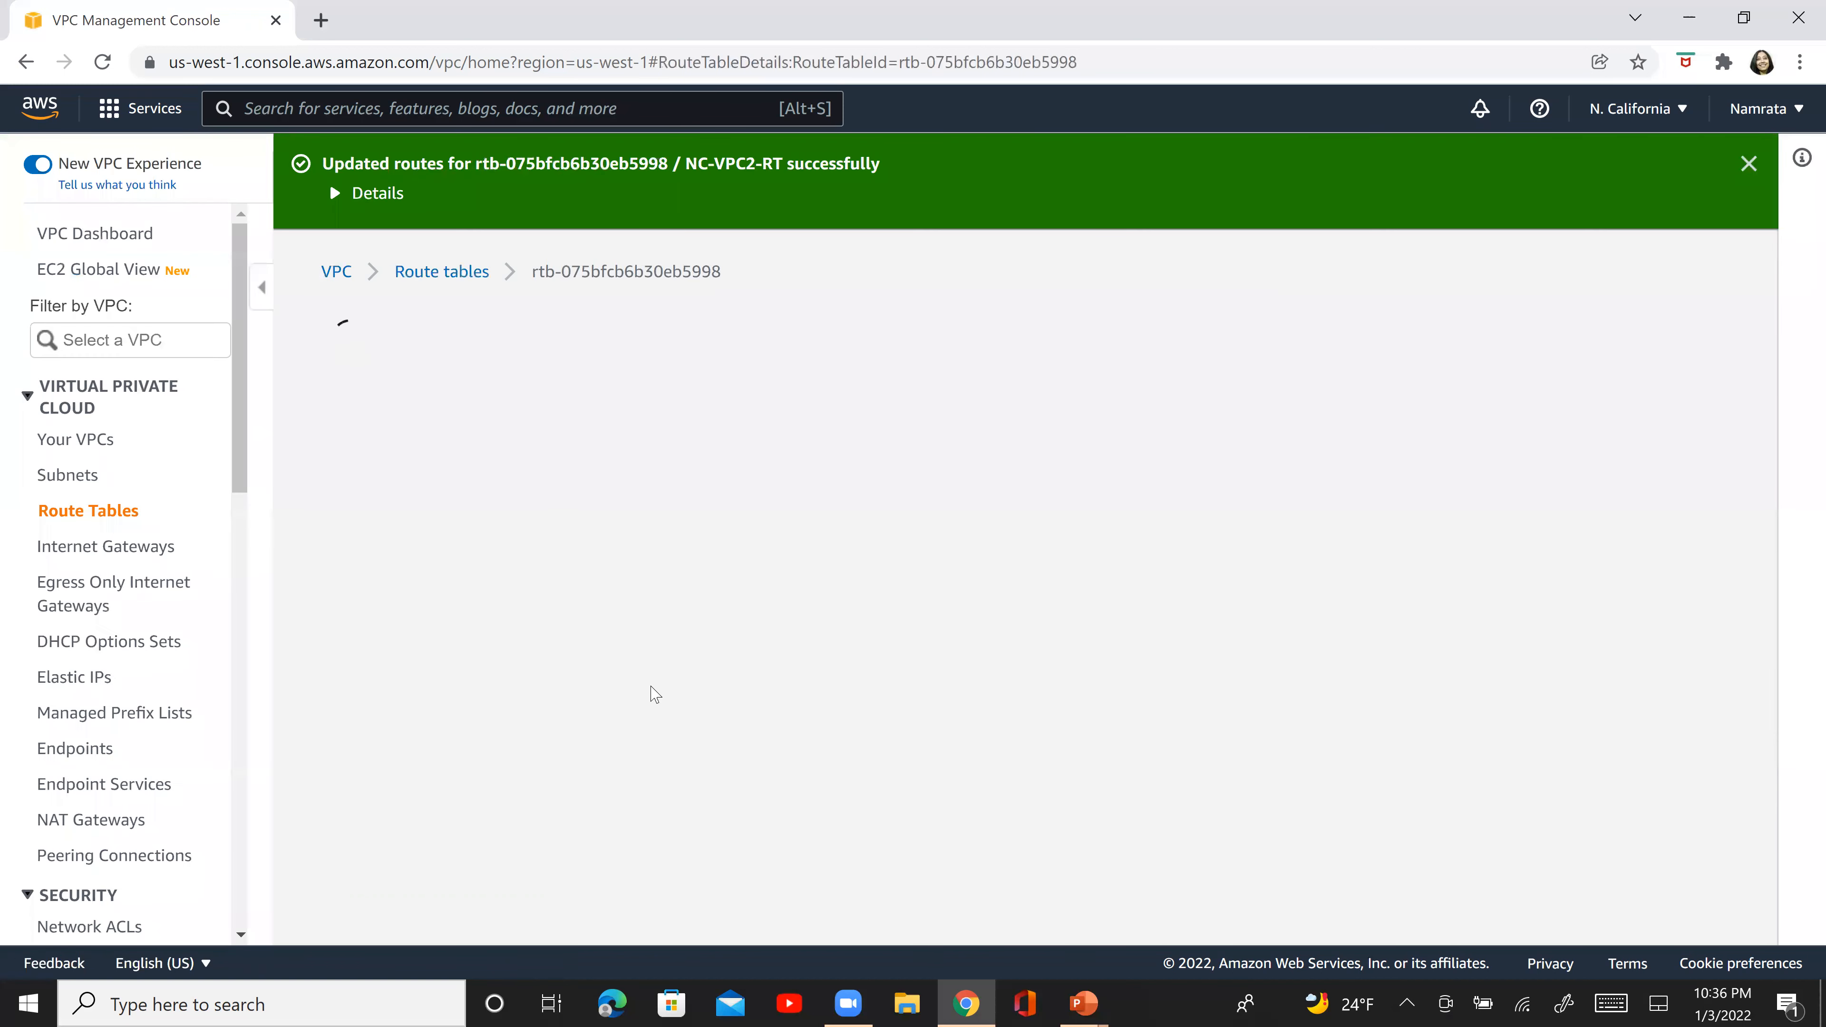
- Check the subnet associations of NC-VPC2-RT for NC-VPC2-Subnet1
{"action": "key", "text": "alt+Tab"}
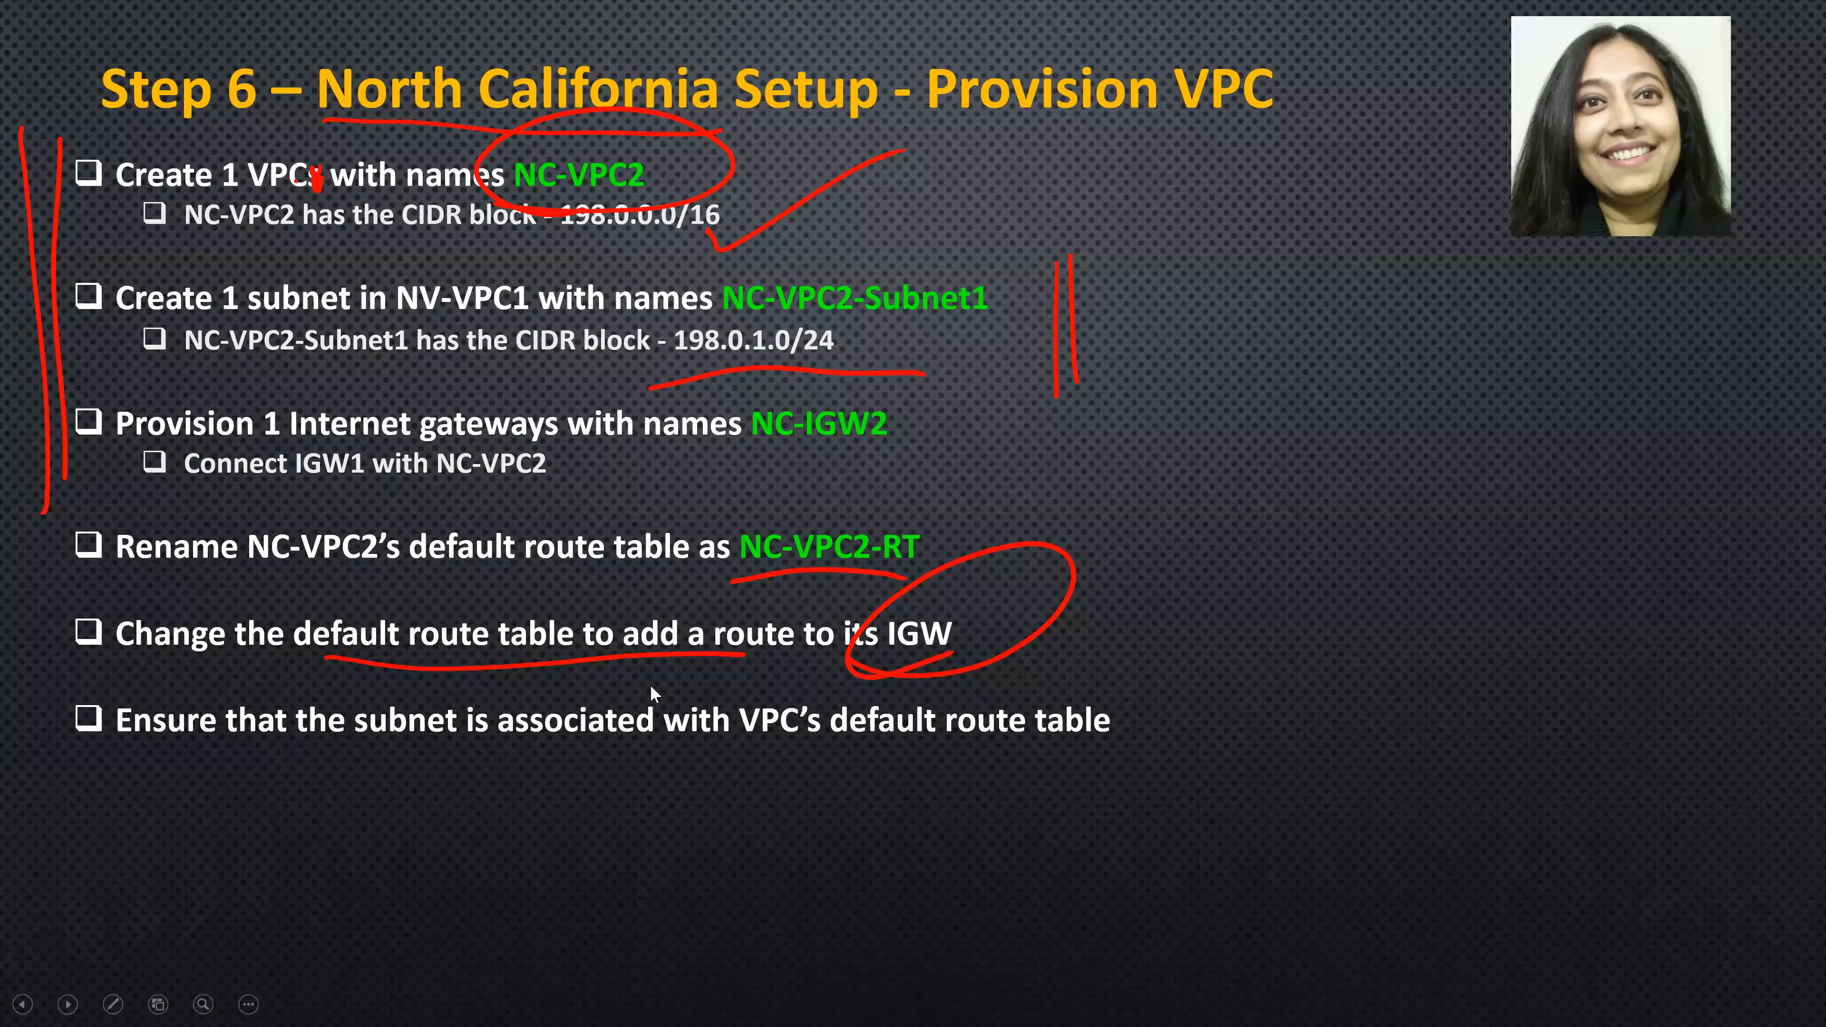
{"action": "key", "text": "alt+Tab"}
{"action": "left_click", "coordinate": [545, 820]}
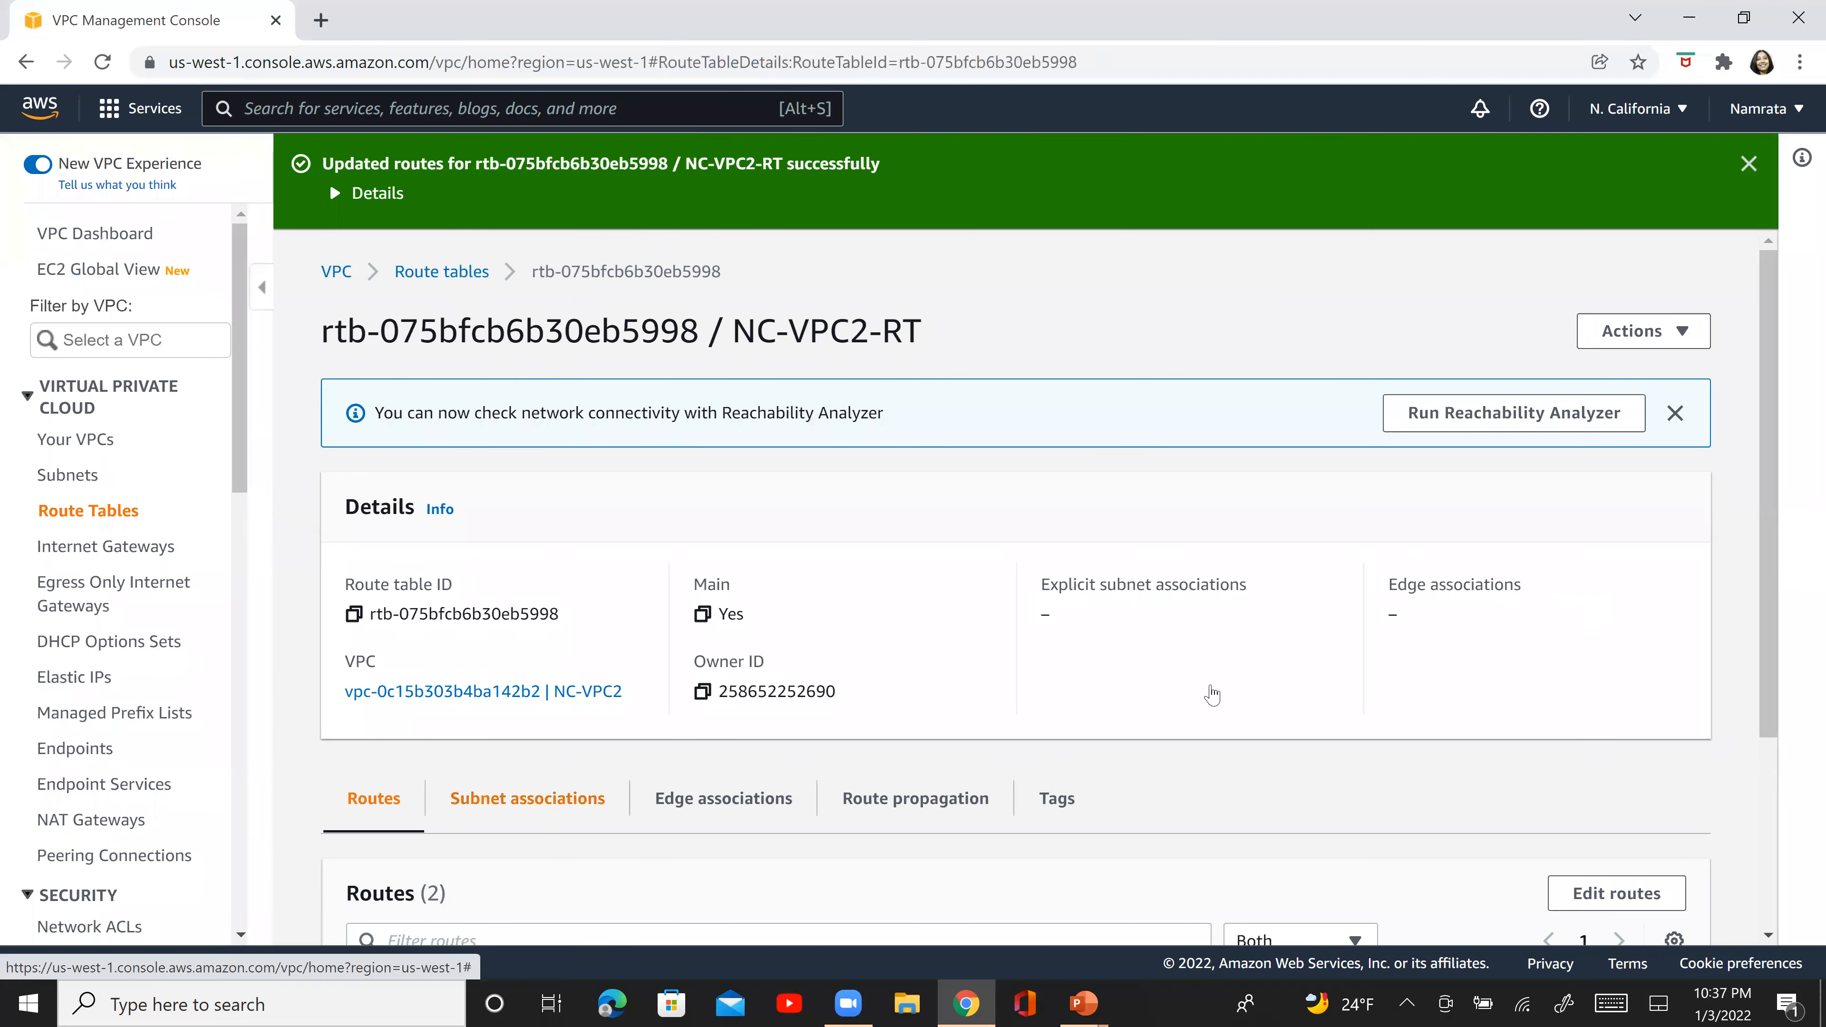
{"action": "scroll", "coordinate": [1771, 870], "scroll_direction": "down", "scroll_amount": 5}
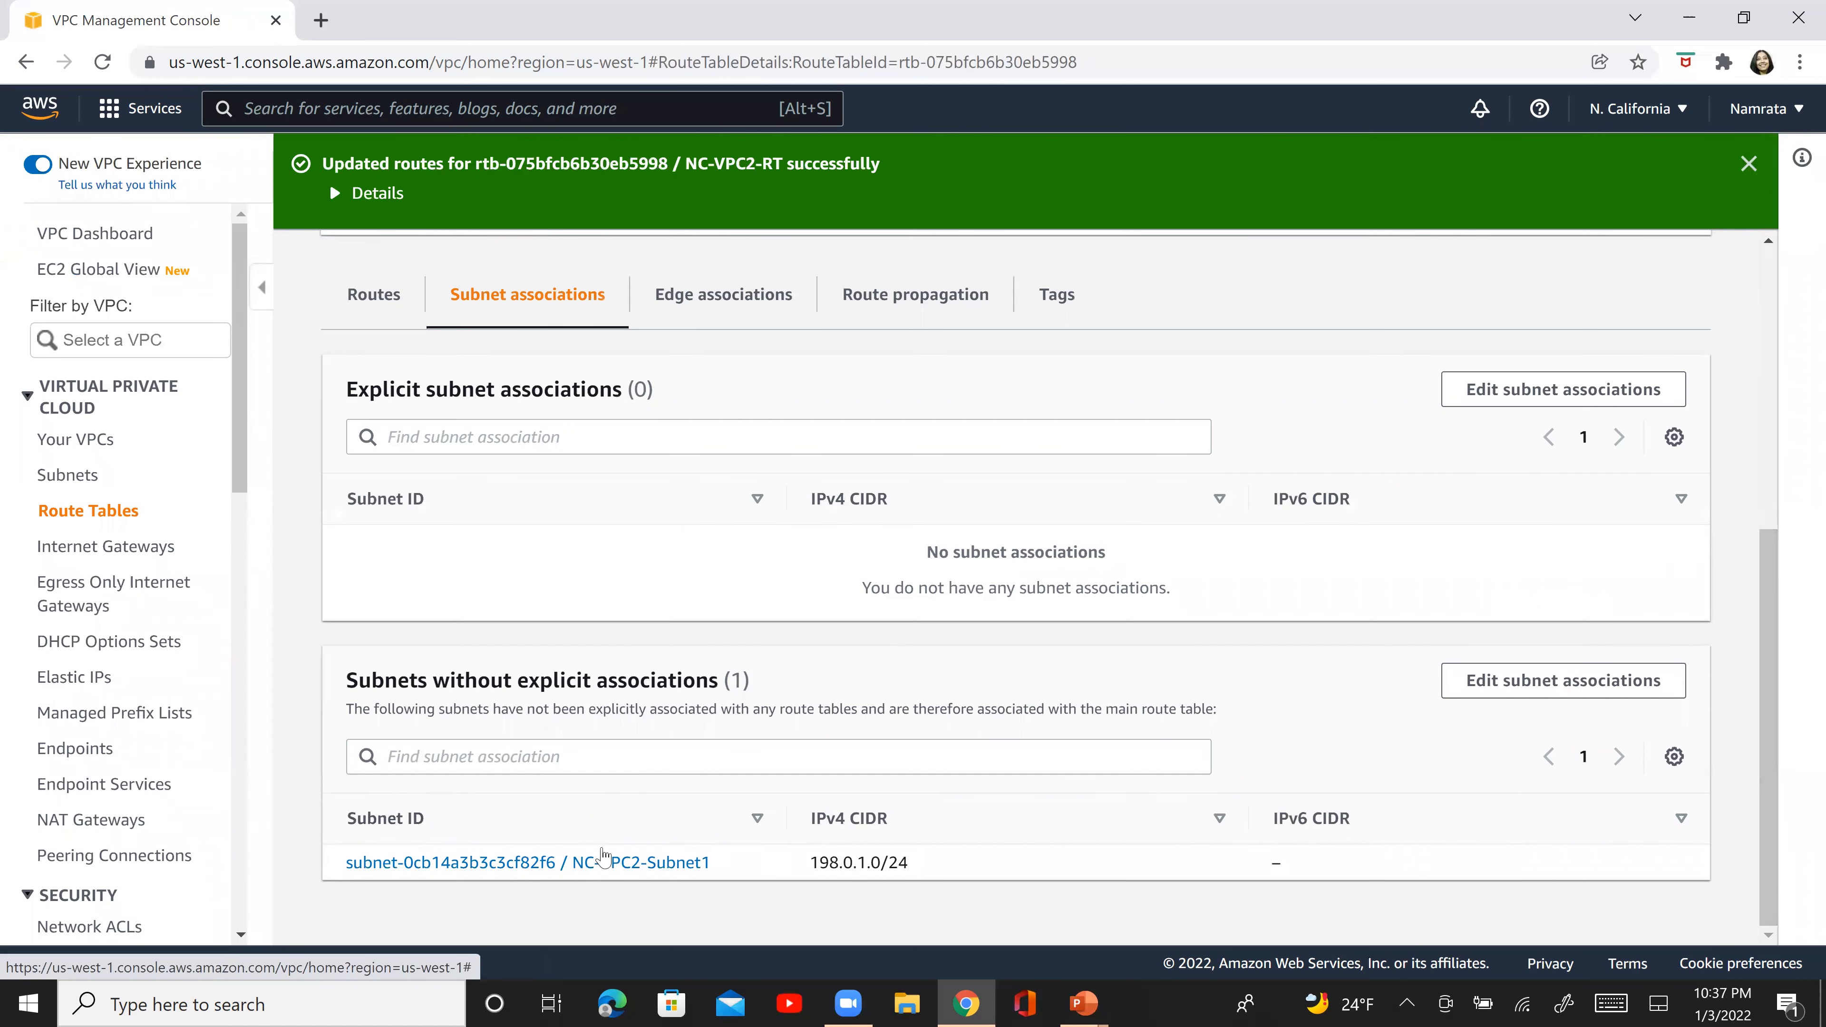
{"action": "key", "text": "alt+Tab"}
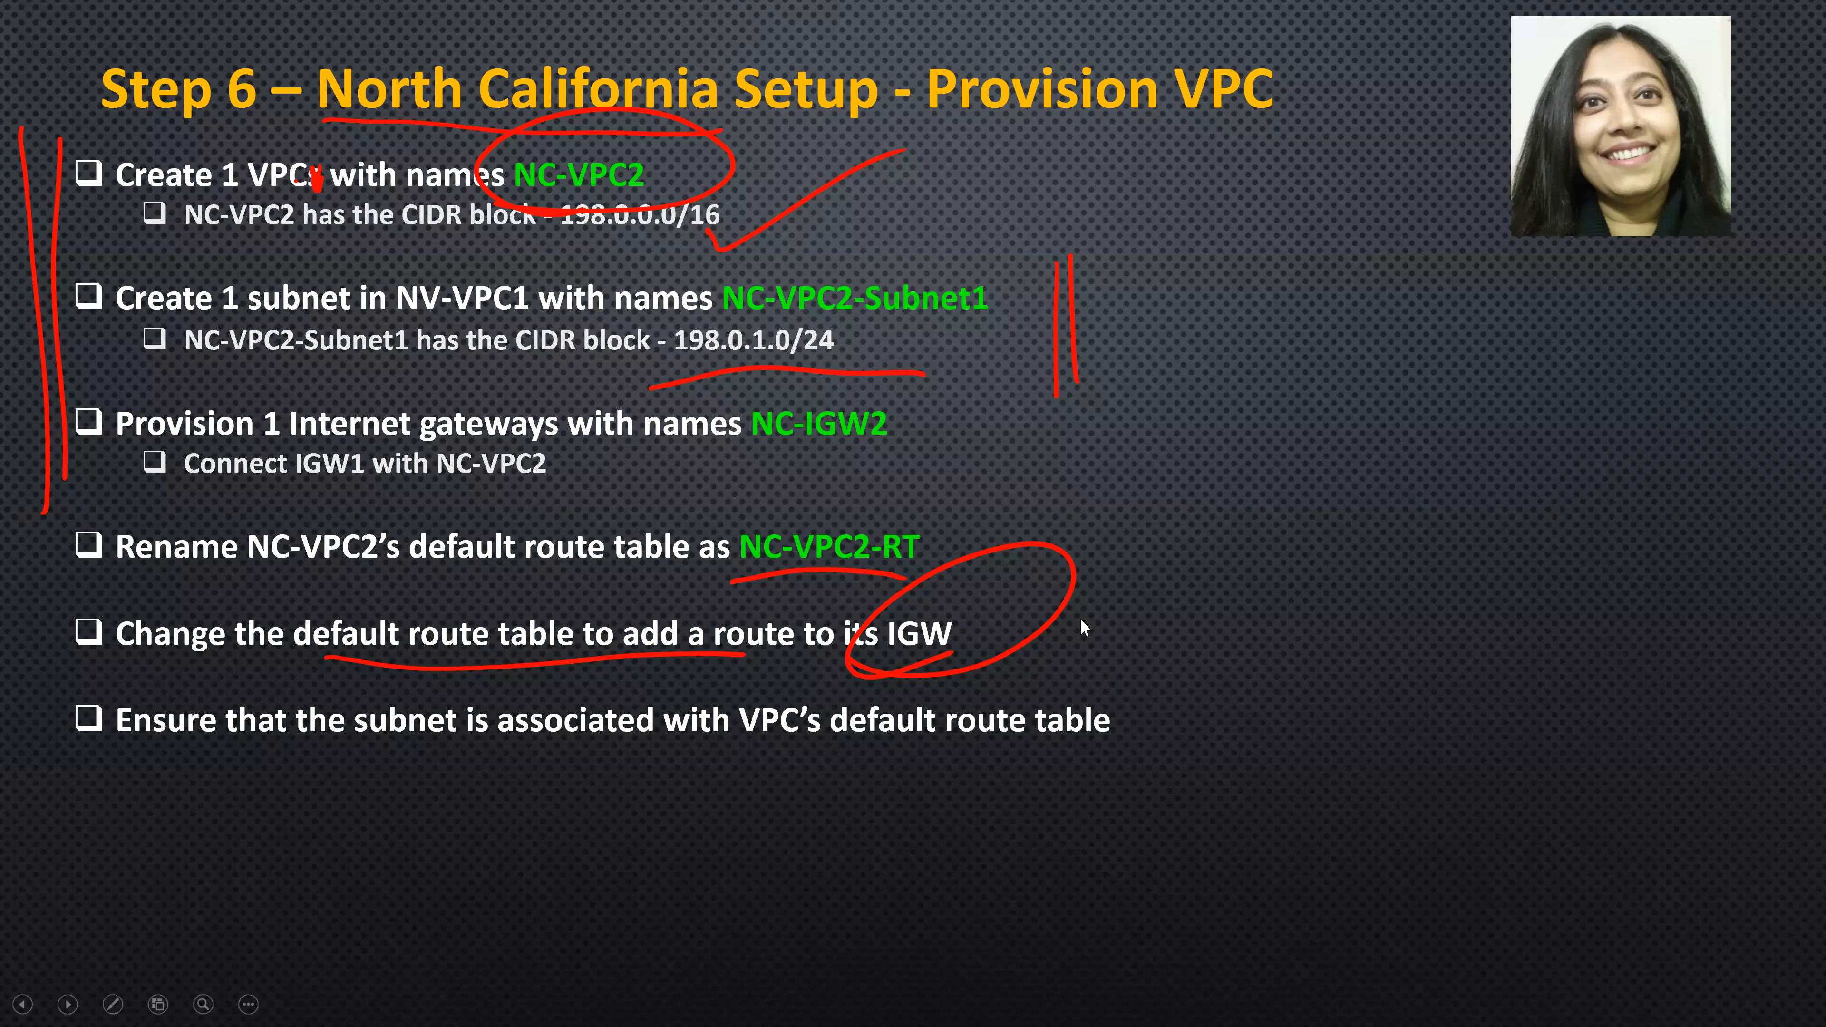
{"action": "left_click_drag", "start_coordinate": [40, 44], "coordinate": [249, 12]}
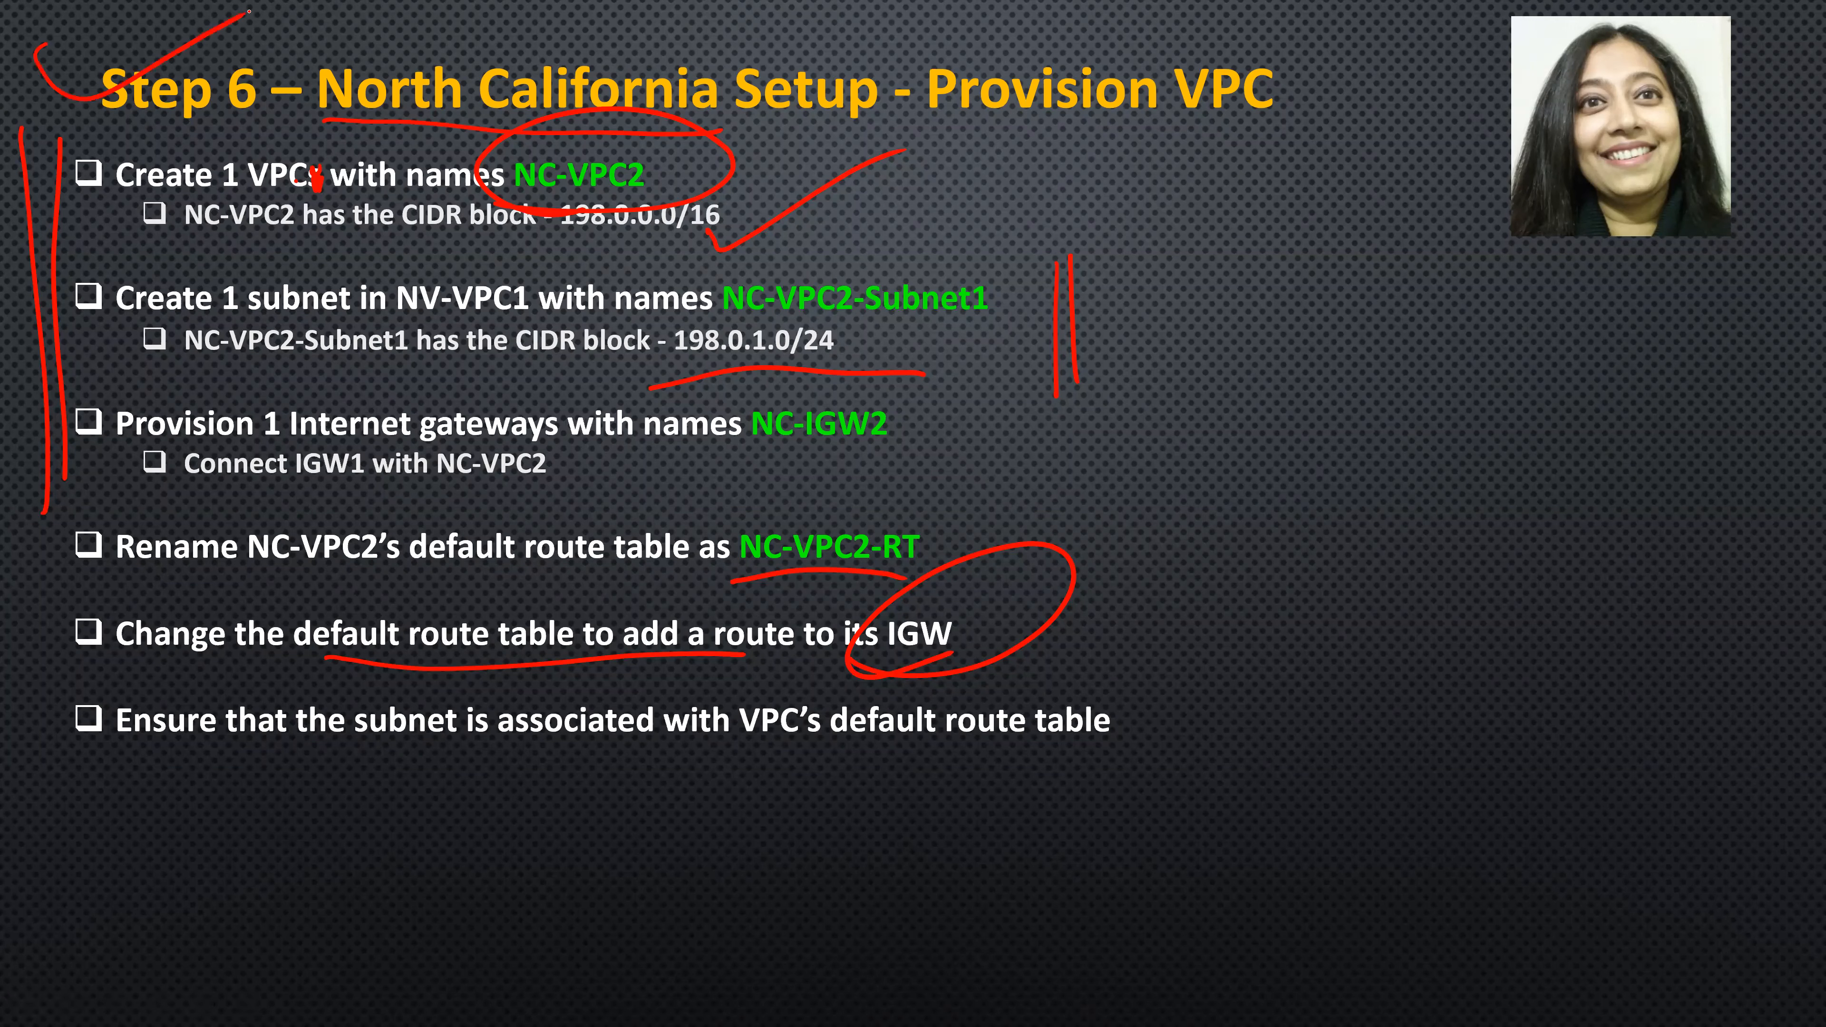
- Switch from the slides to the AWS console in the browser and open the EC2 security groups for N. California
{"action": "key", "text": "Right"}
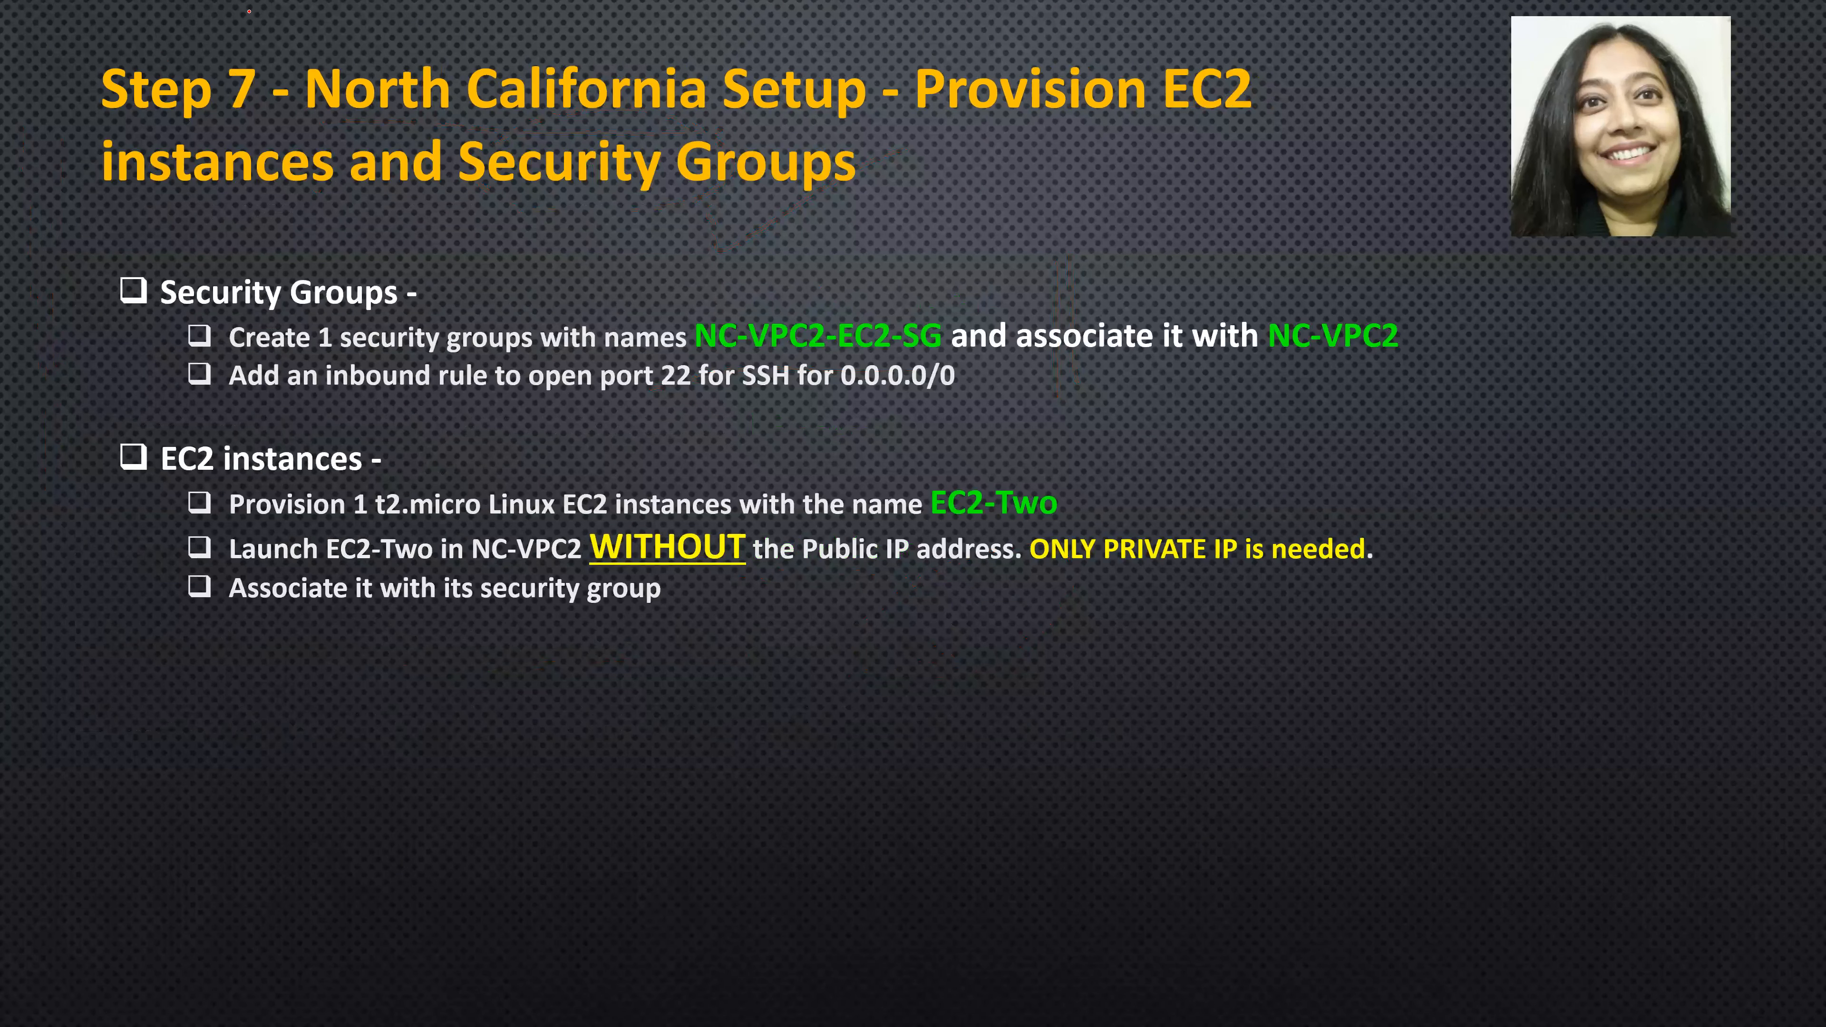
{"action": "key", "text": "alt+Tab"}
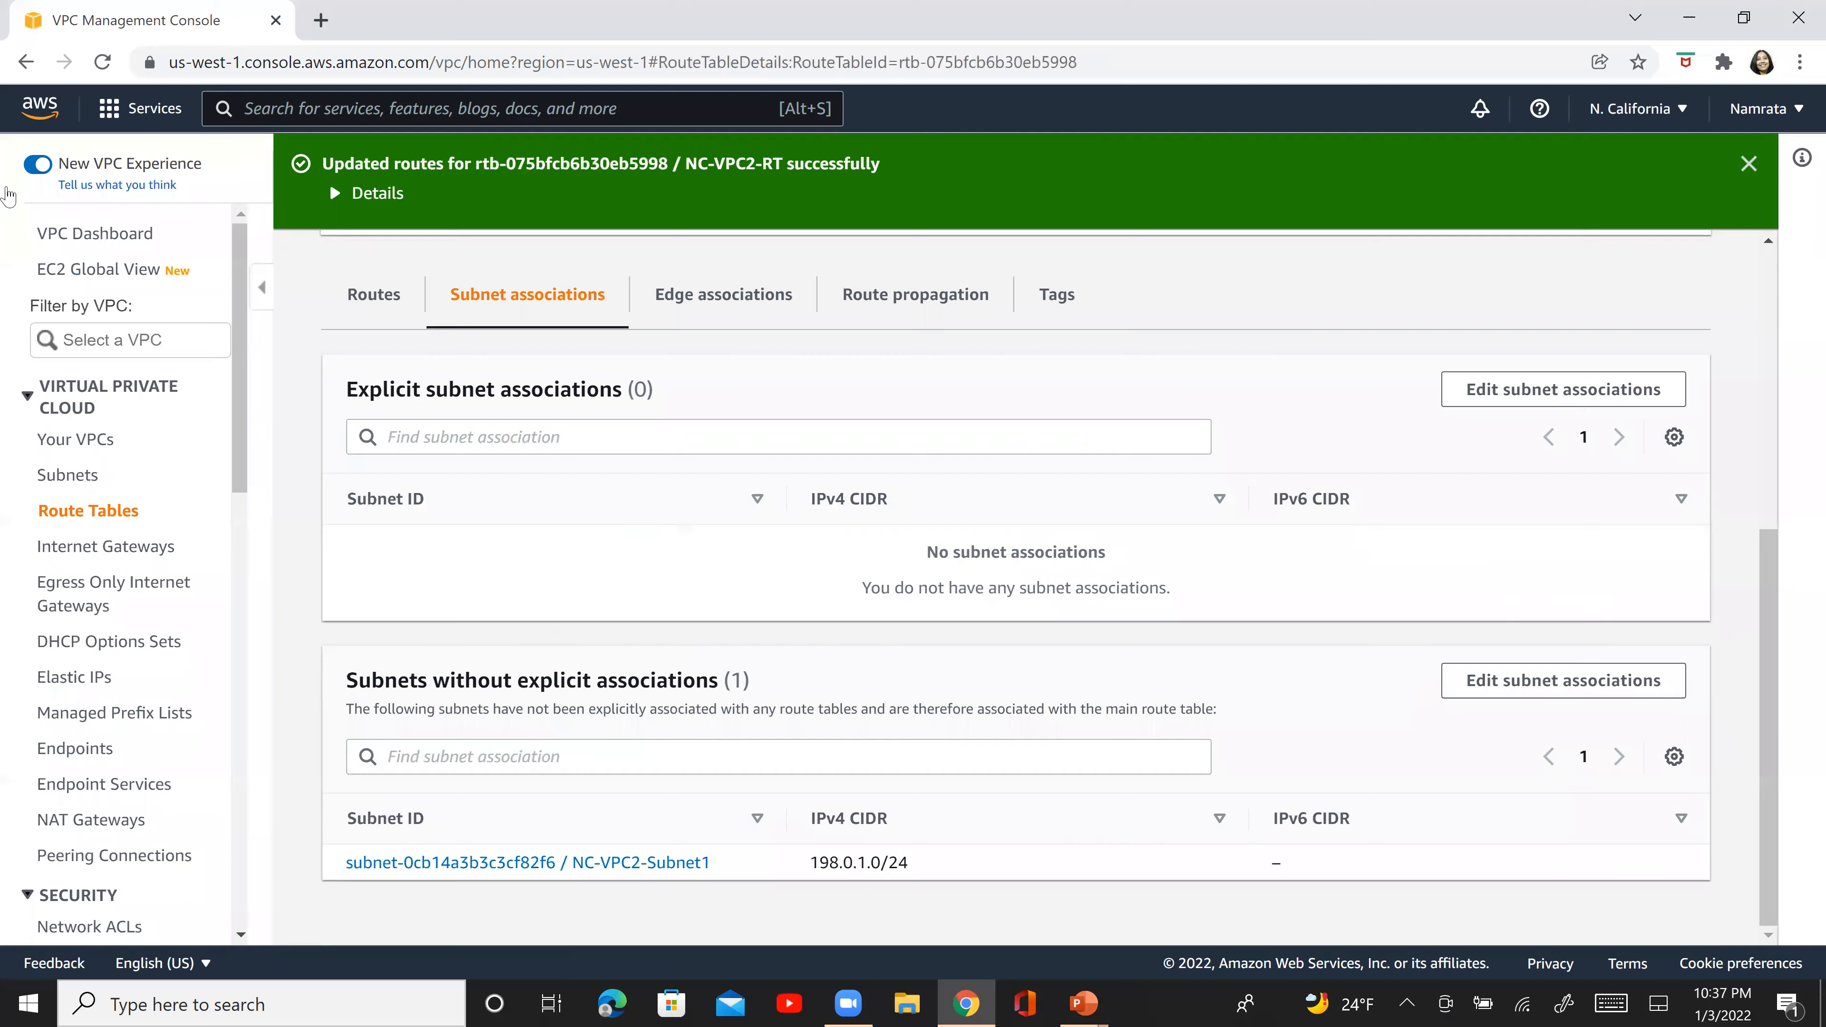
{"action": "type", "text": "EC2"}
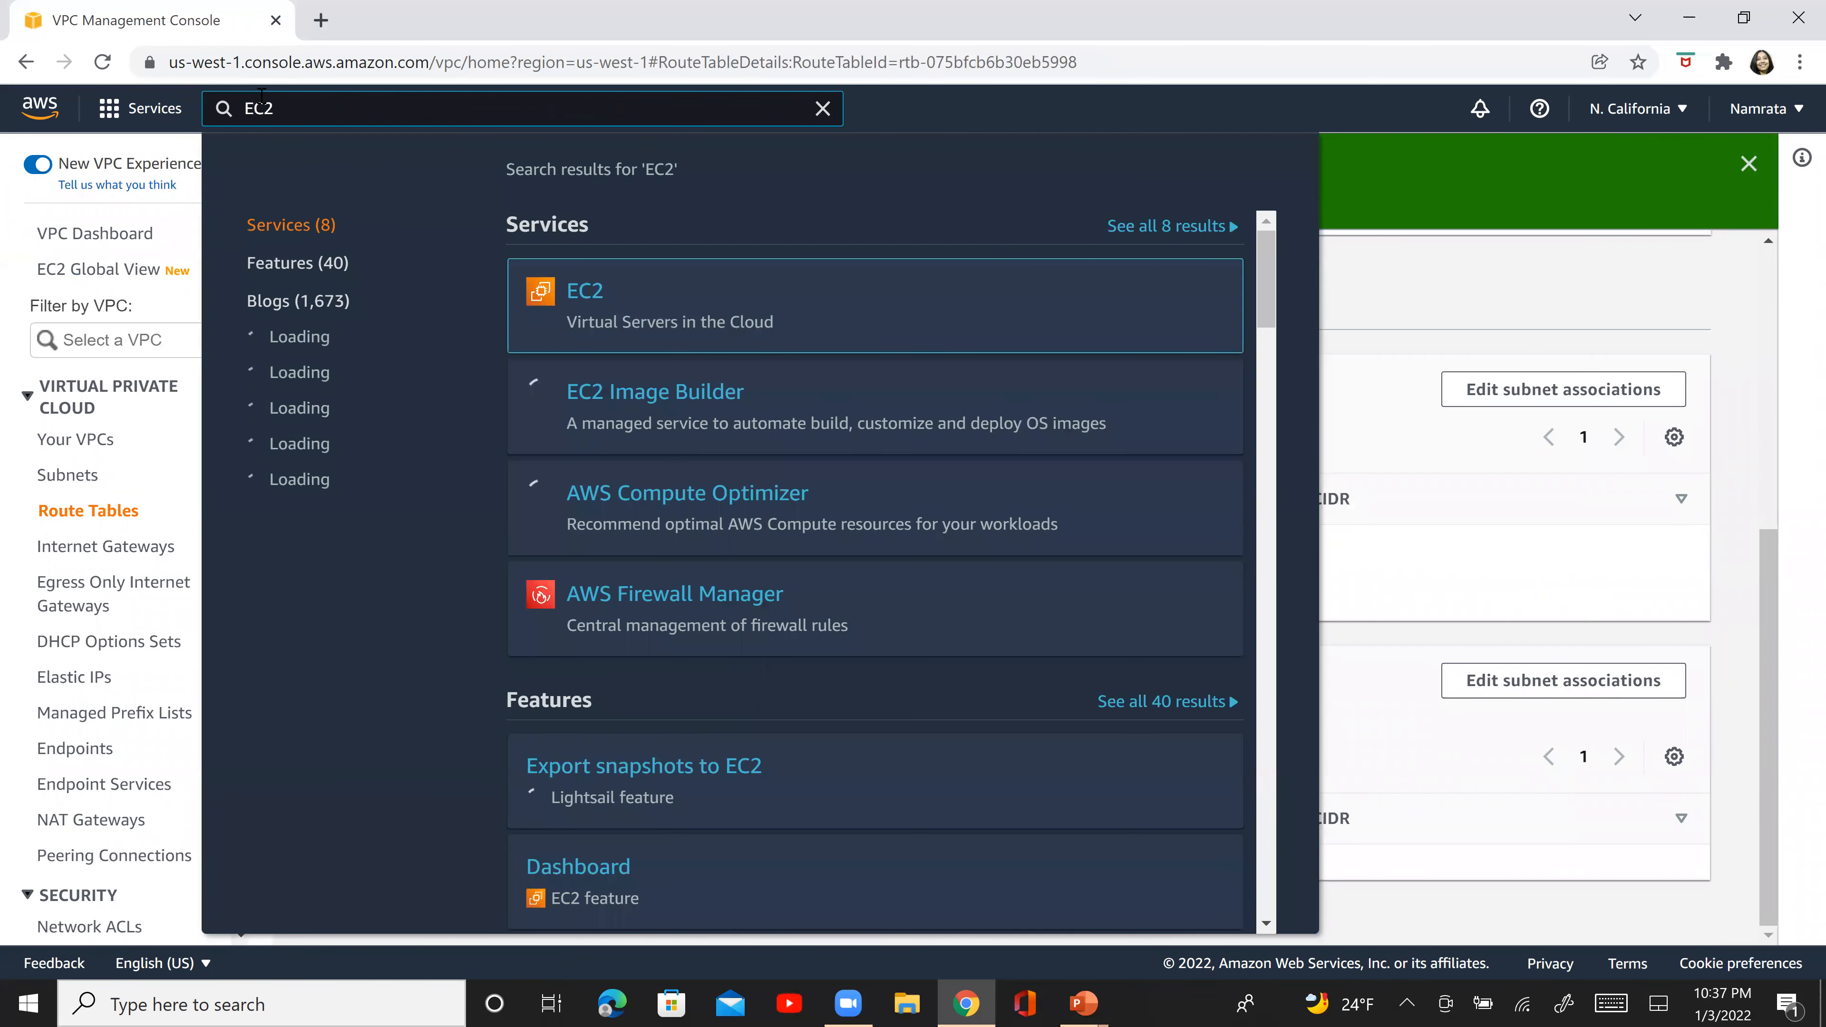
{"action": "key", "text": "Return"}
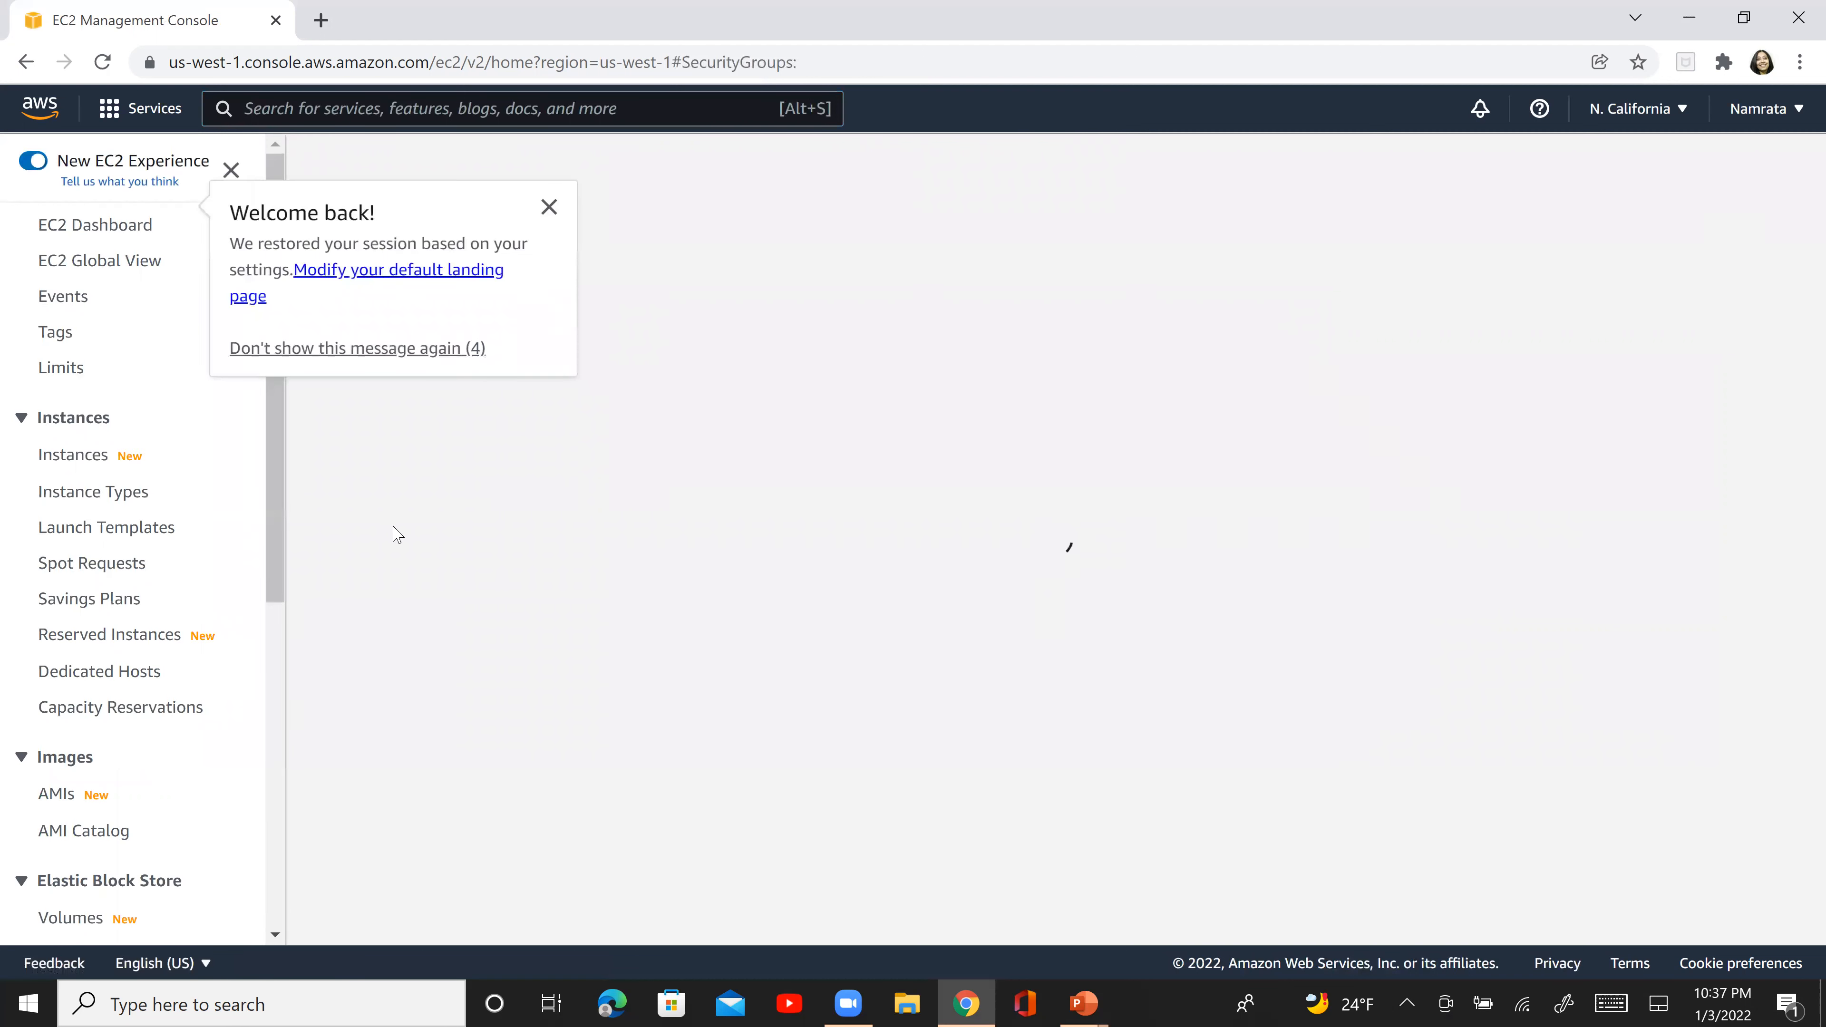
{"action": "left_click", "coordinate": [552, 210]}
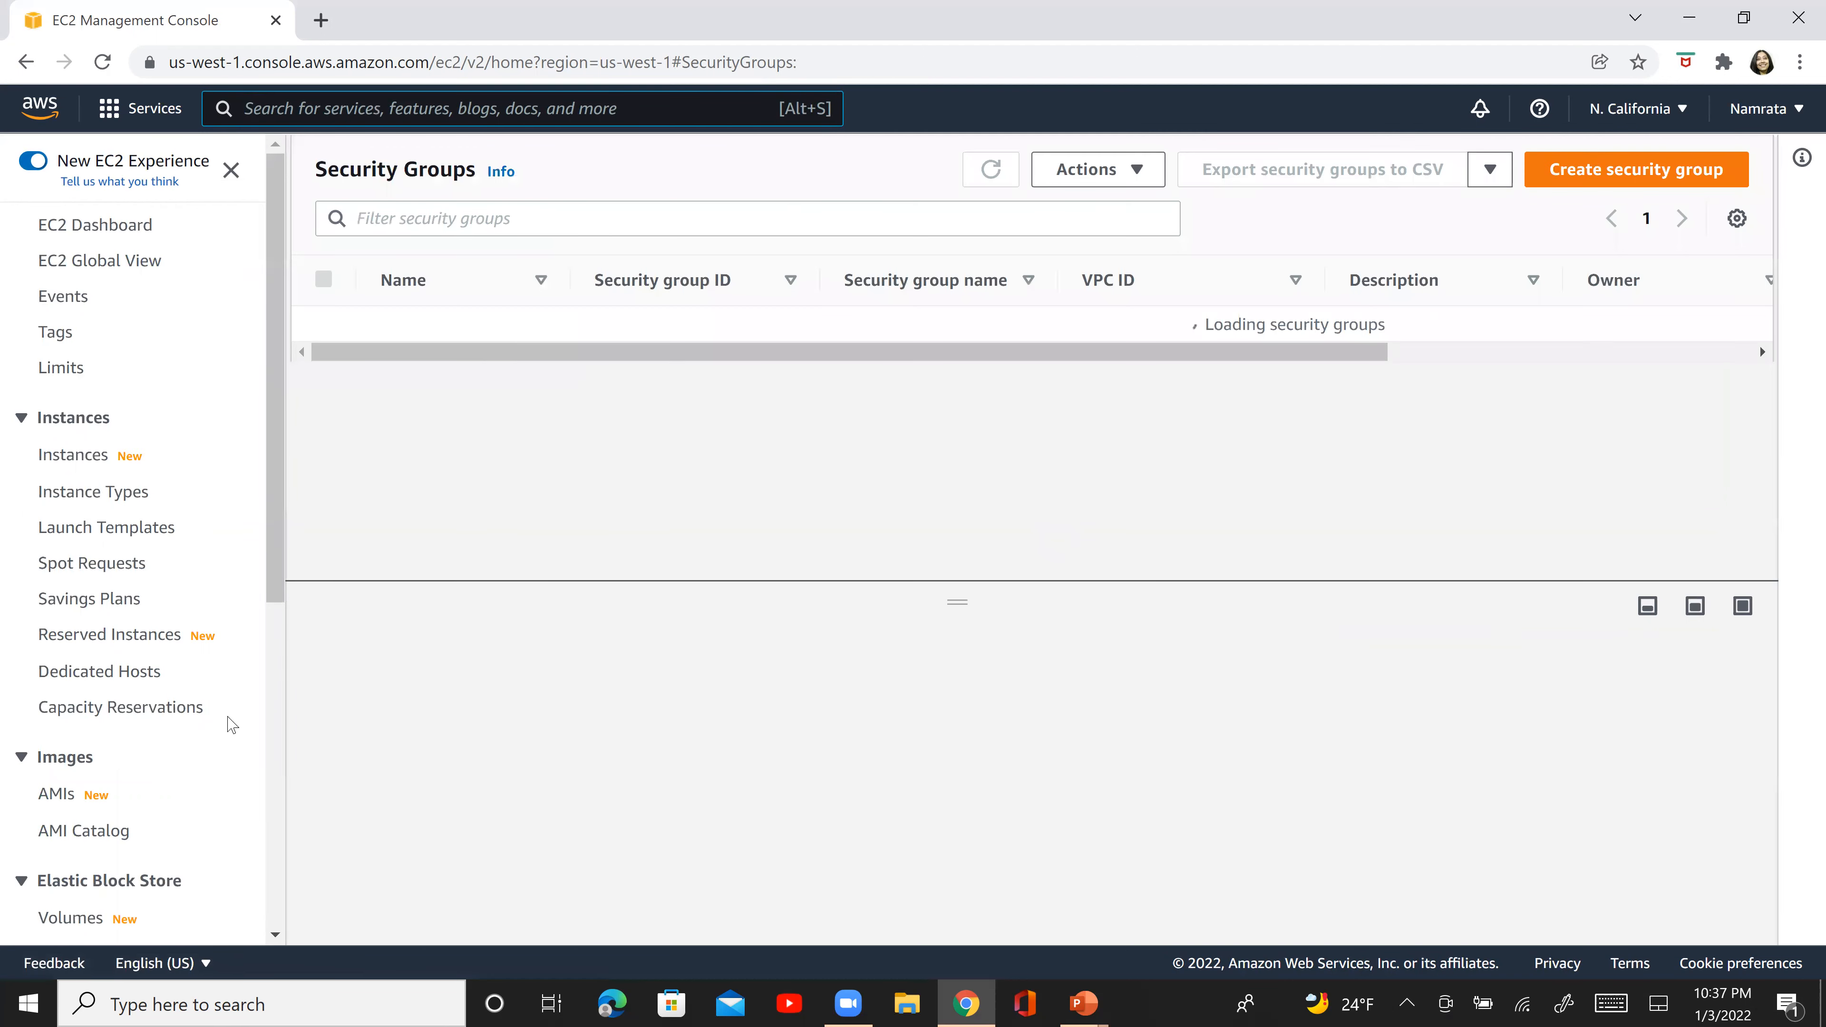
{"action": "scroll", "coordinate": [216, 719], "scroll_direction": "down", "scroll_amount": 8}
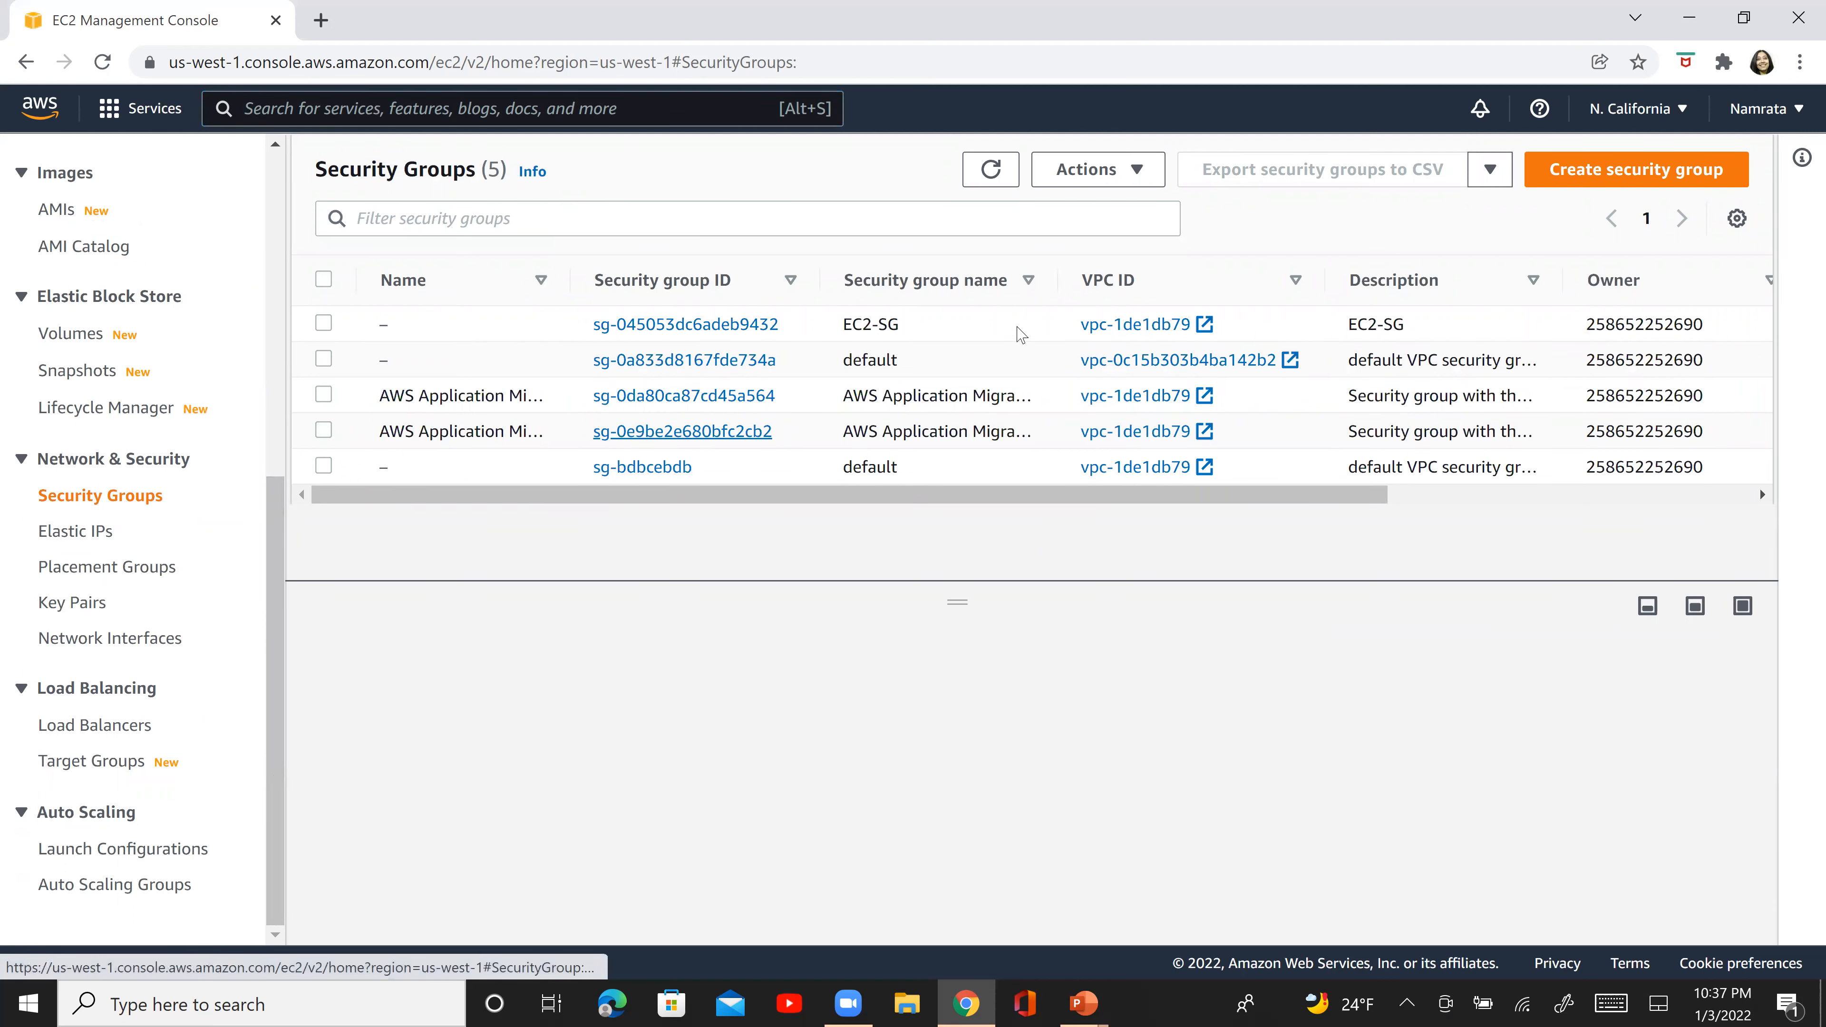
- Start a new security group with NC-VPC2-EC2-SG as both its name and description
{"action": "left_click", "coordinate": [1555, 189]}
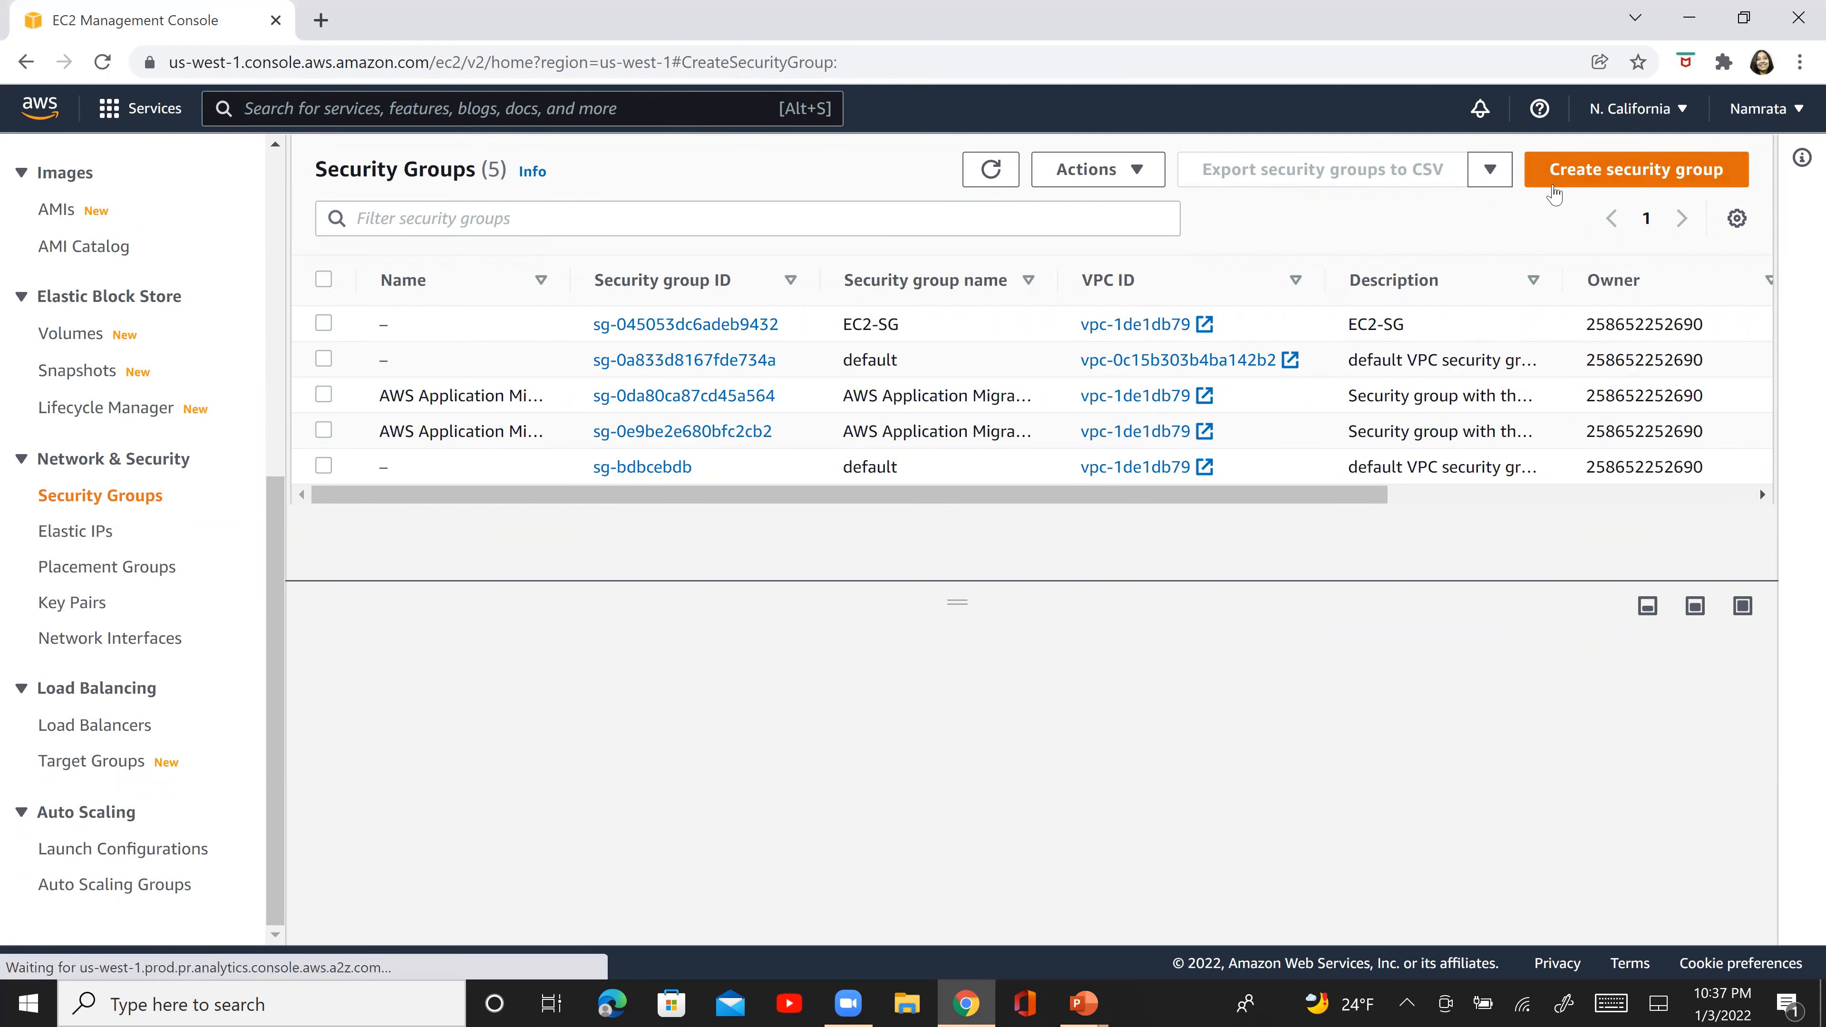
{"action": "left_click", "coordinate": [457, 446]}
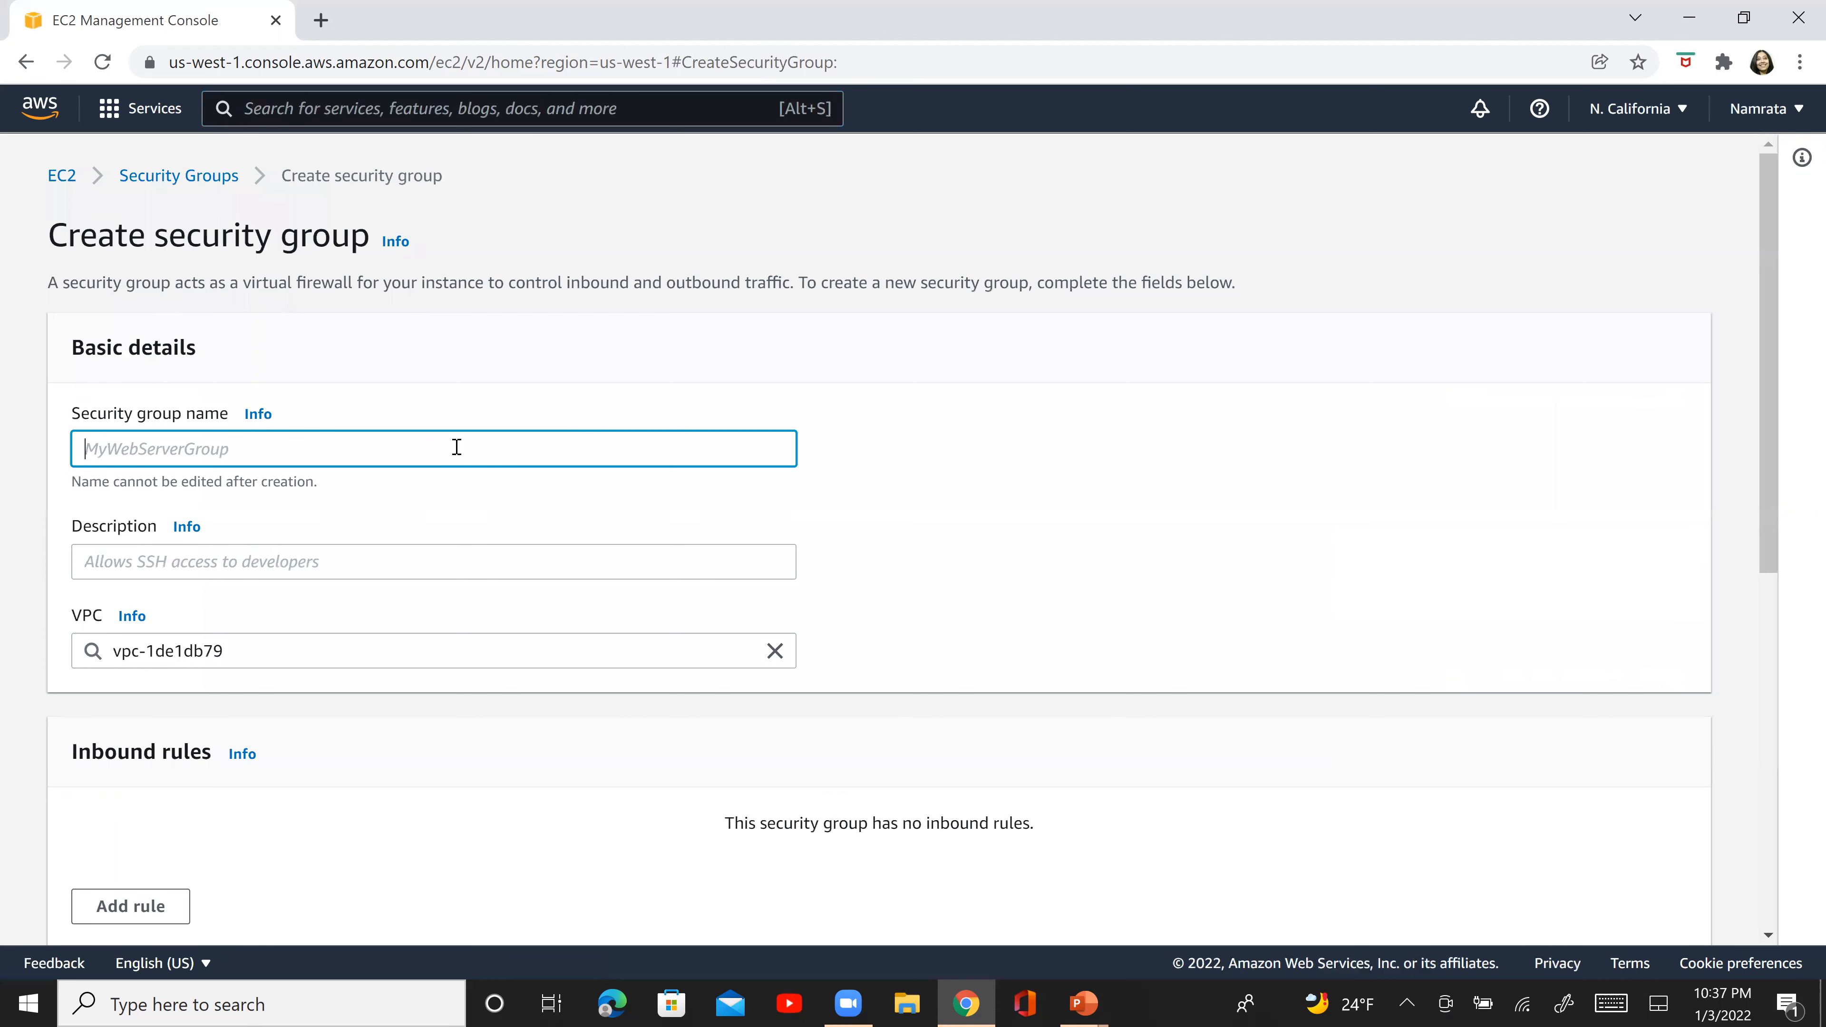
{"action": "type", "text": "NC-VPC2-EC2-SG"}
{"action": "key", "text": "ctrl+a"}
{"action": "key", "text": "ctrl+c"}
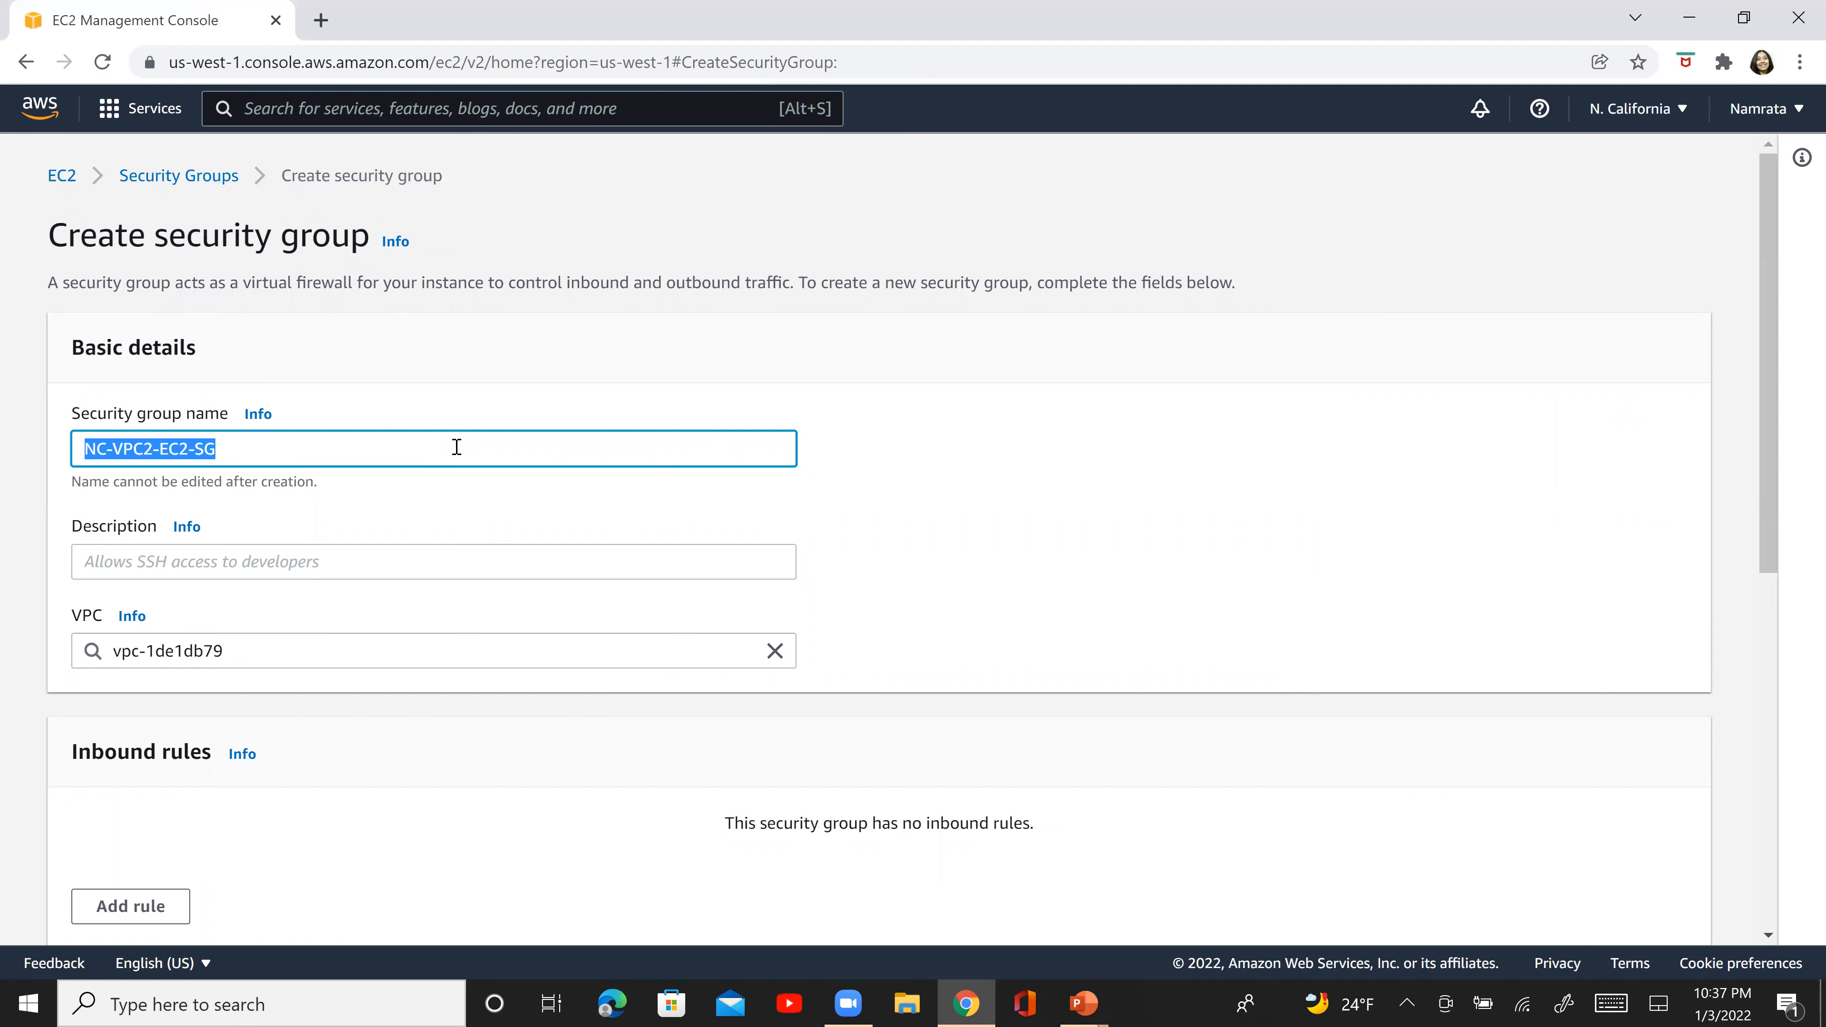
{"action": "left_click", "coordinate": [426, 567]}
{"action": "key", "text": "ctrl+v"}
- Replace the new security group's default VPC with NC-VPC2
{"action": "key", "text": "Tab"}
{"action": "key", "text": "Tab"}
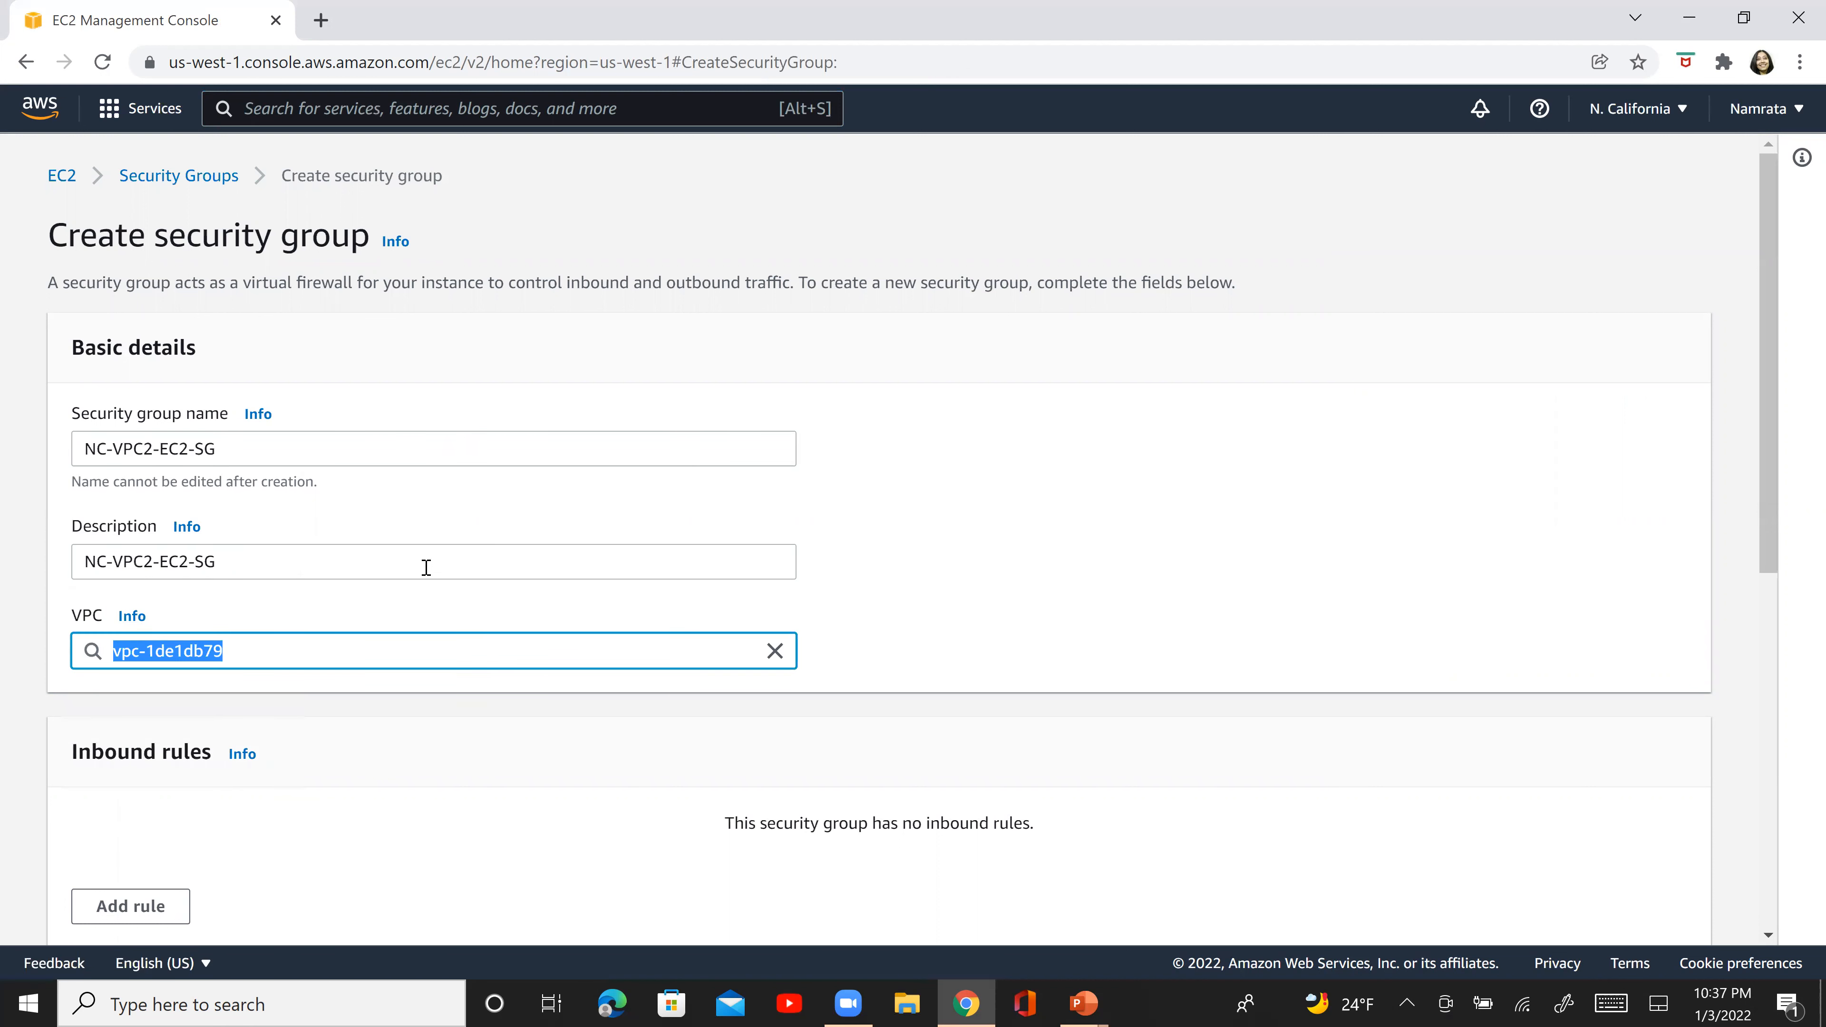
{"action": "left_click", "coordinate": [775, 651]}
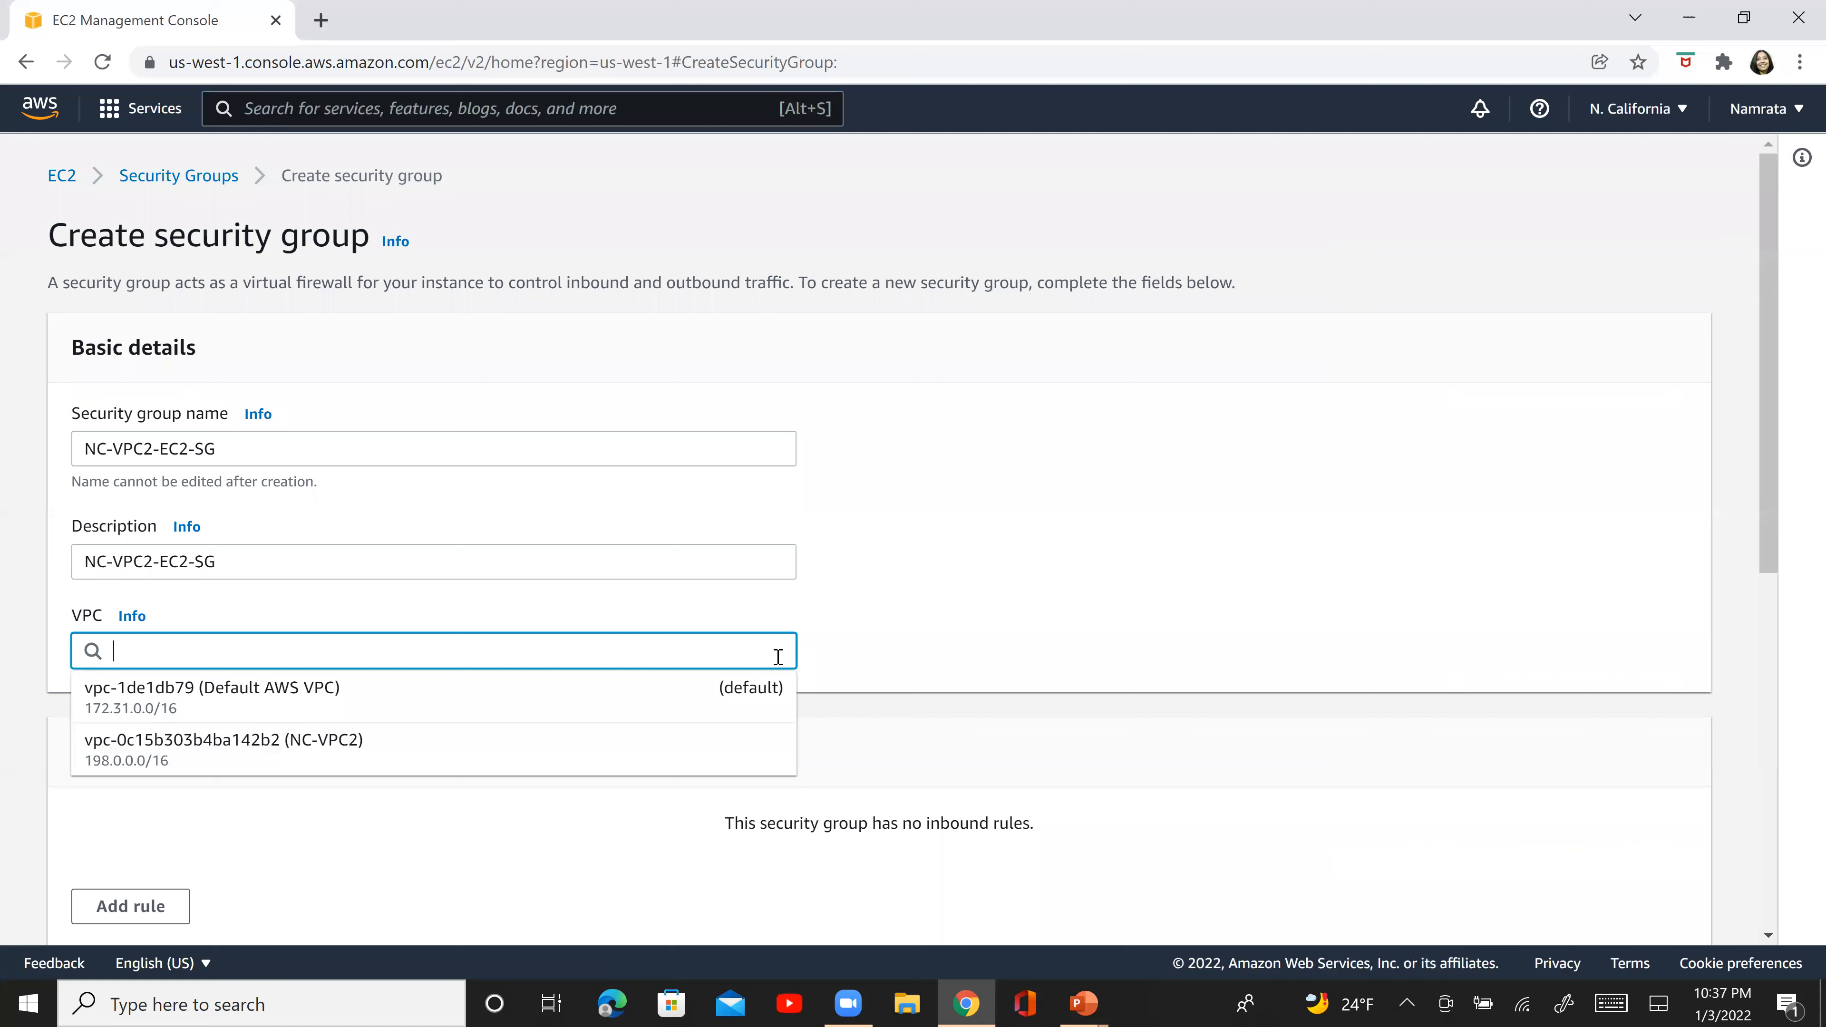
{"action": "left_click", "coordinate": [445, 752]}
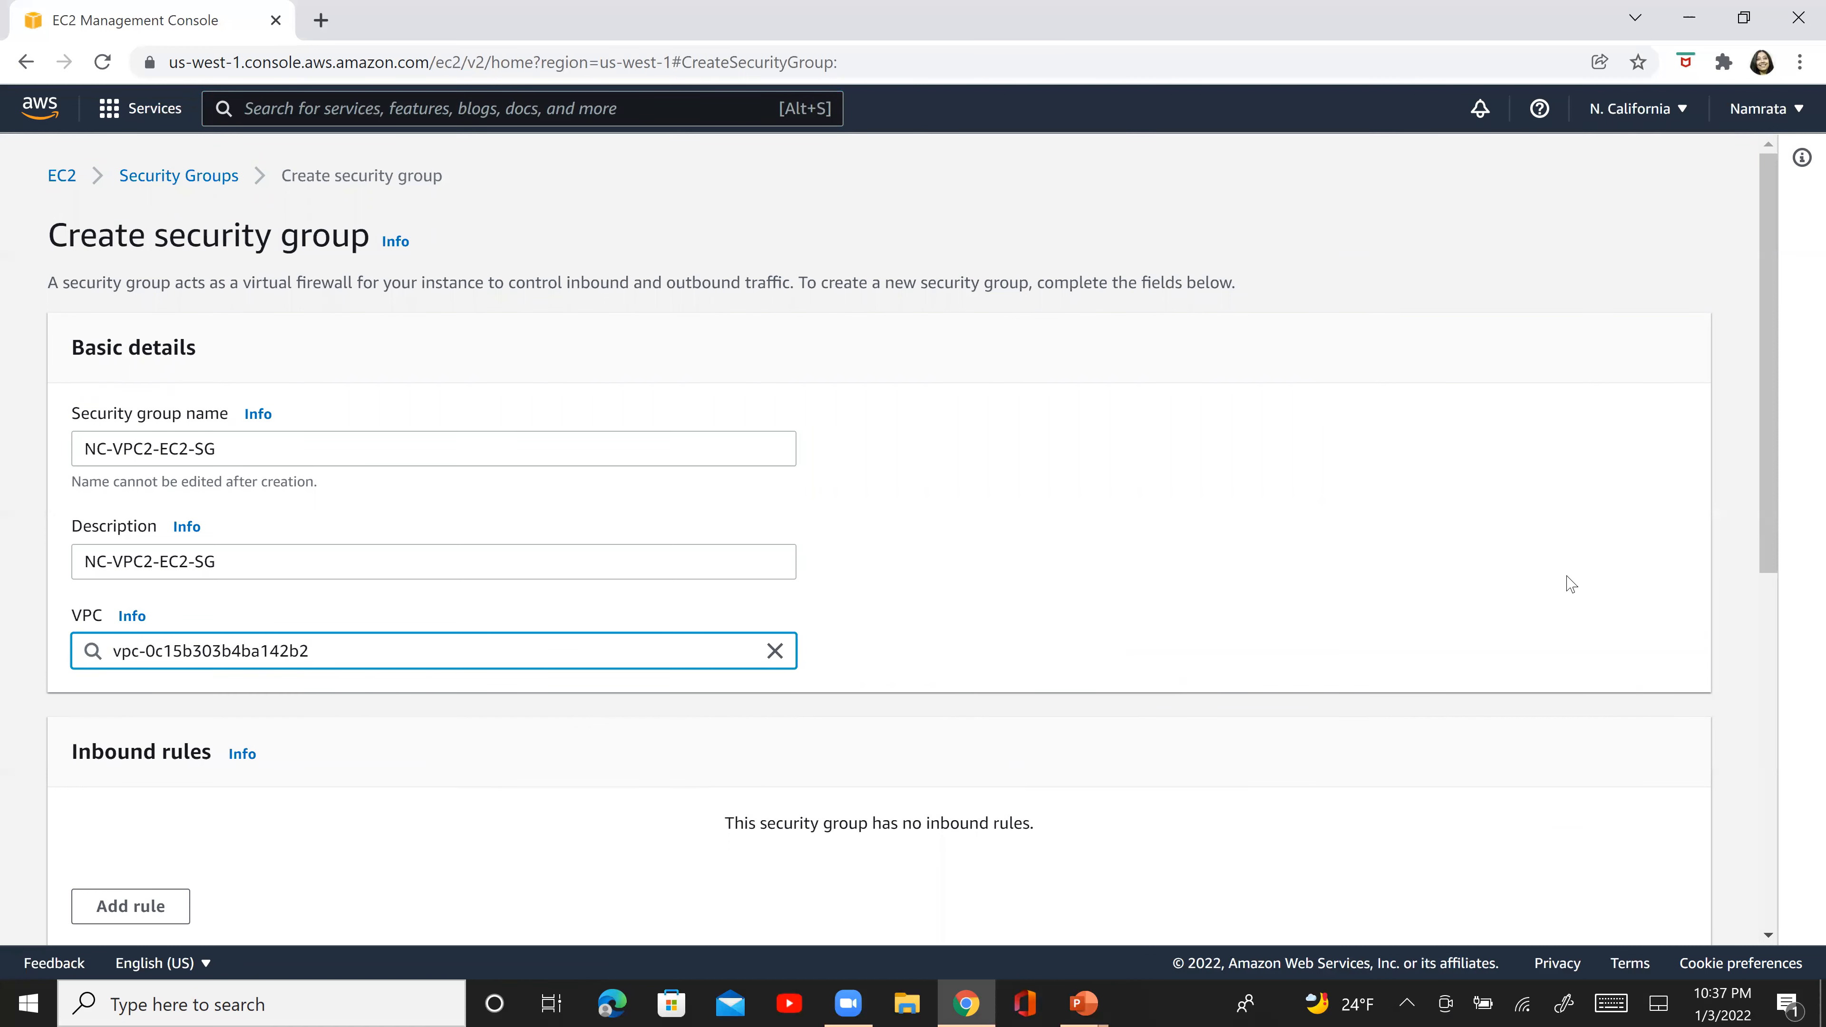
- Add an inbound SSH rule with source 0.0.0.0/0 and create the security group
{"action": "left_click_drag", "start_coordinate": [1774, 530], "coordinate": [1801, 795]}
{"action": "left_click", "coordinate": [134, 446]}
{"action": "left_click", "coordinate": [259, 389]}
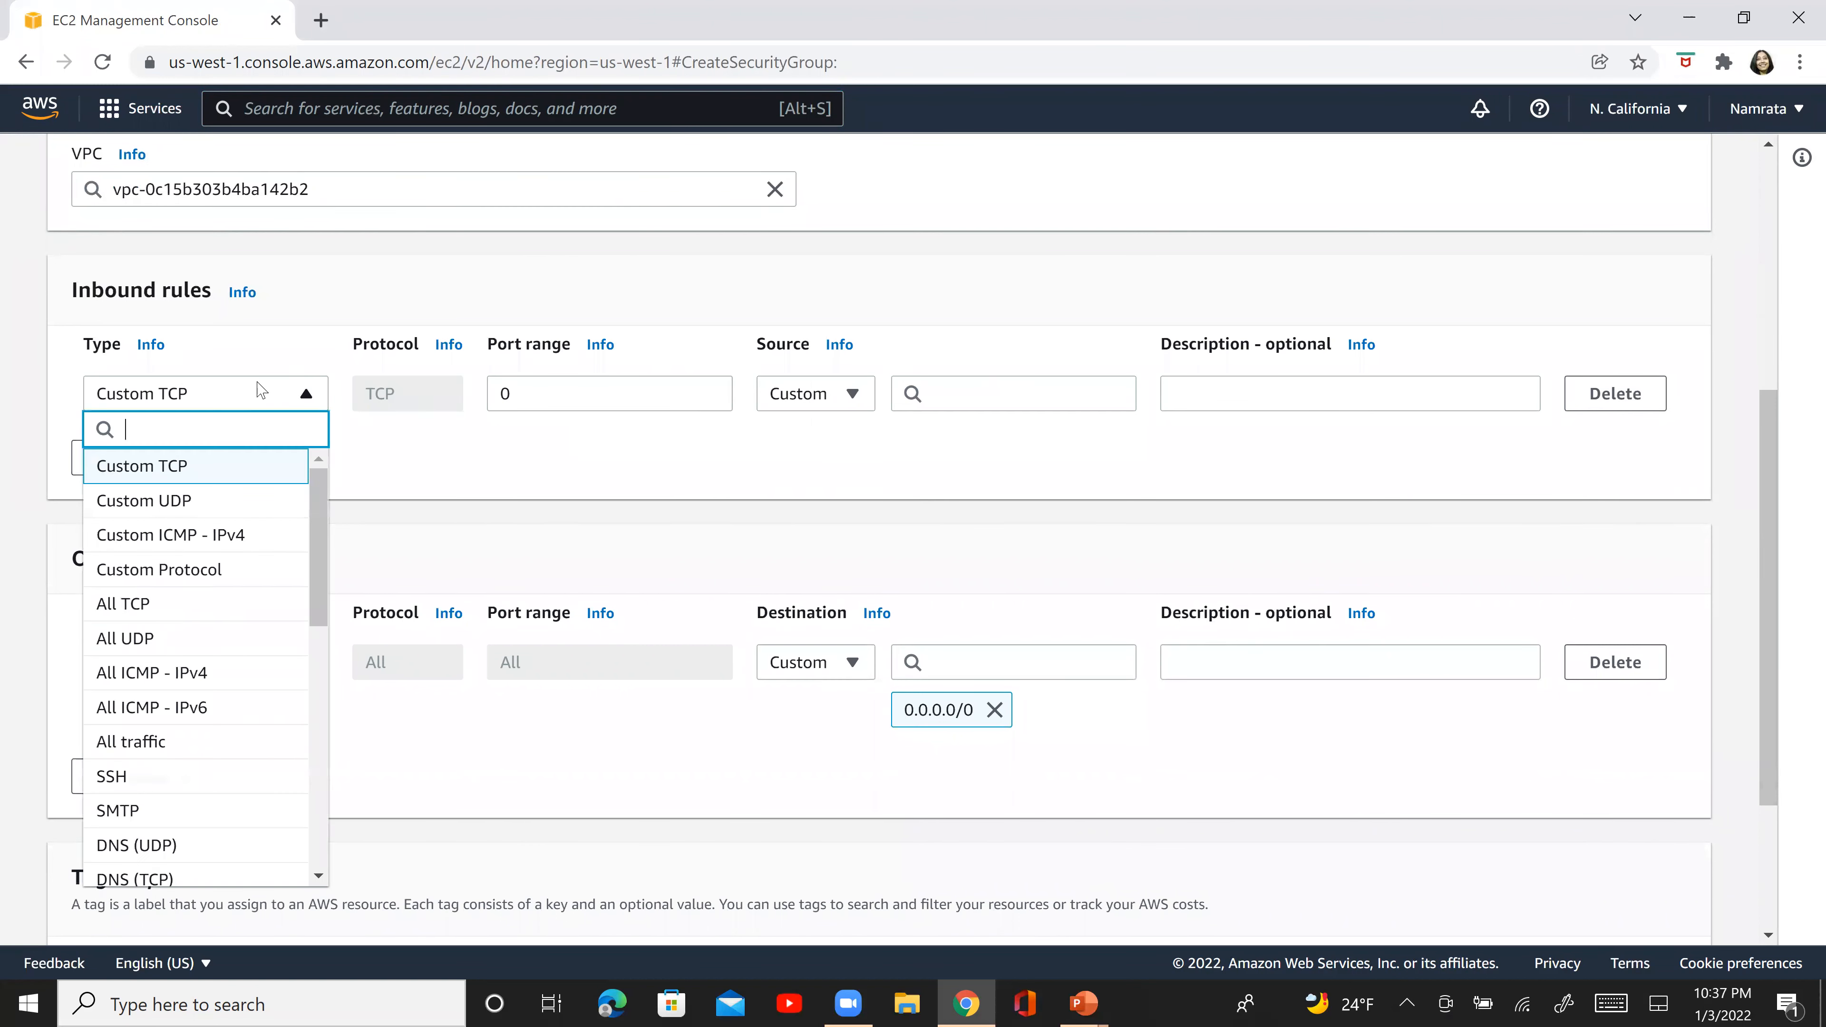
{"action": "left_click", "coordinate": [224, 775]}
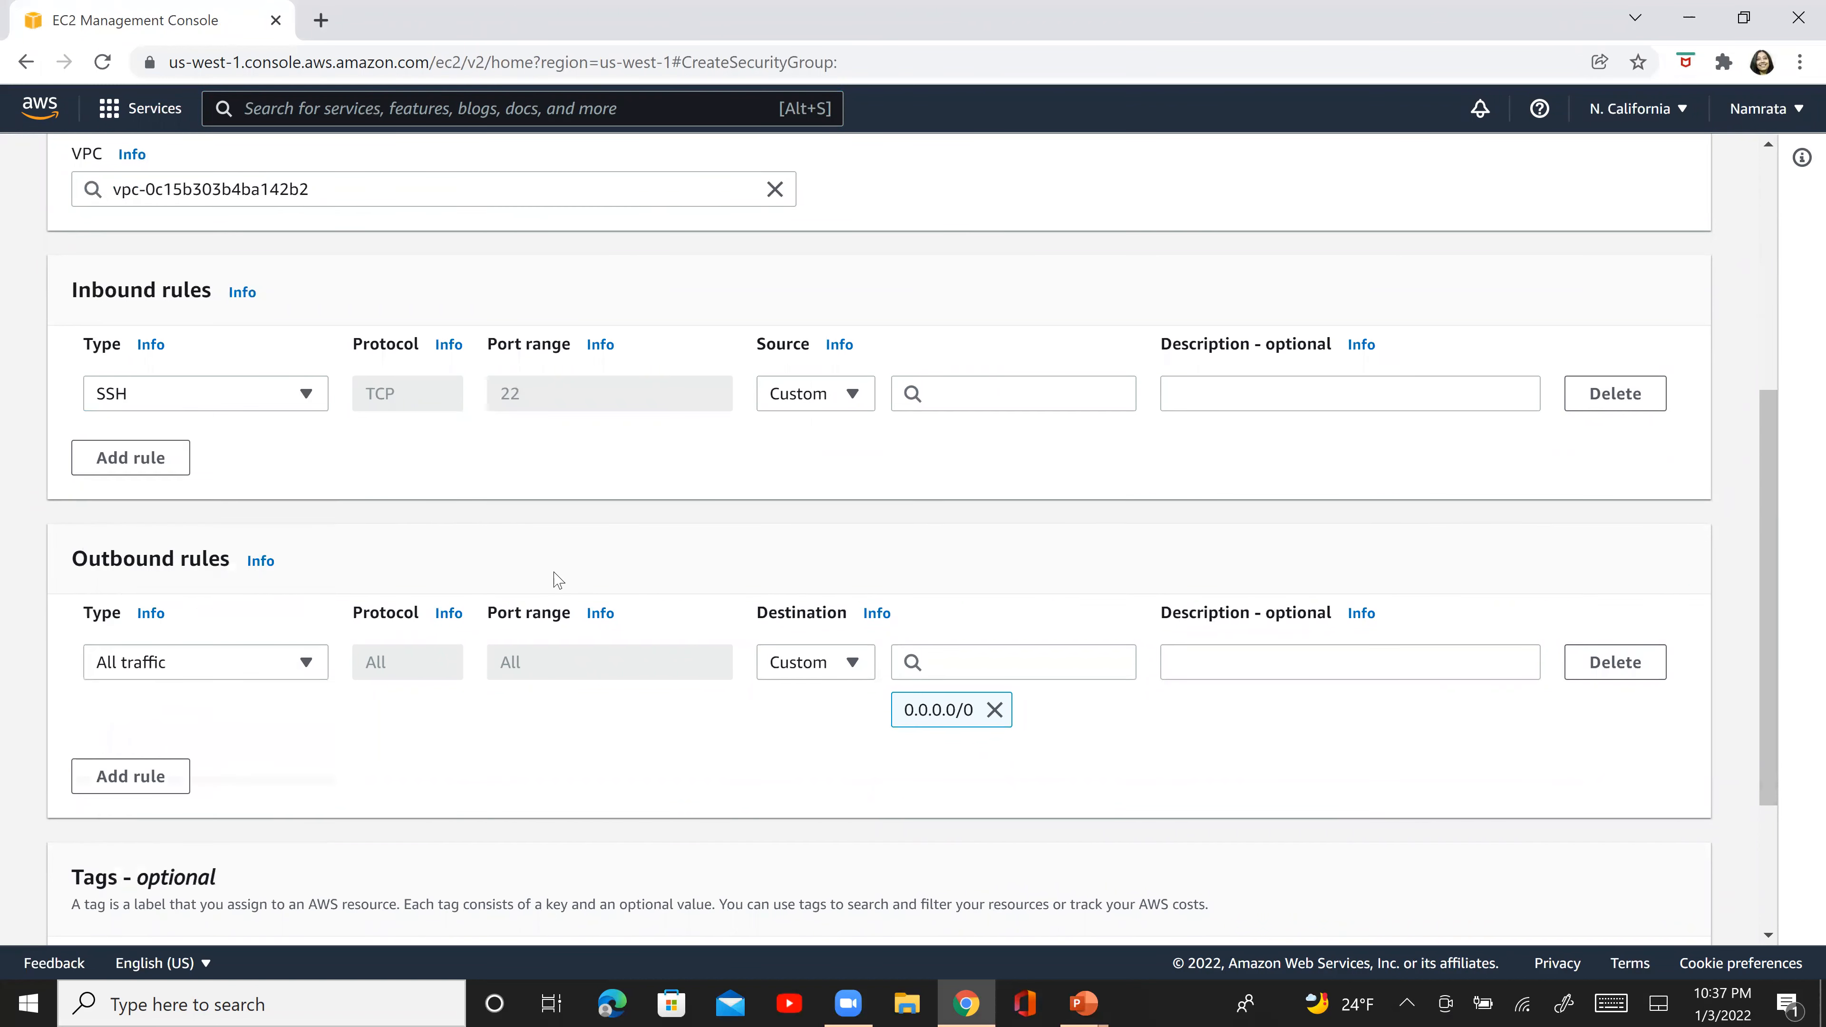
{"action": "left_click", "coordinate": [961, 388]}
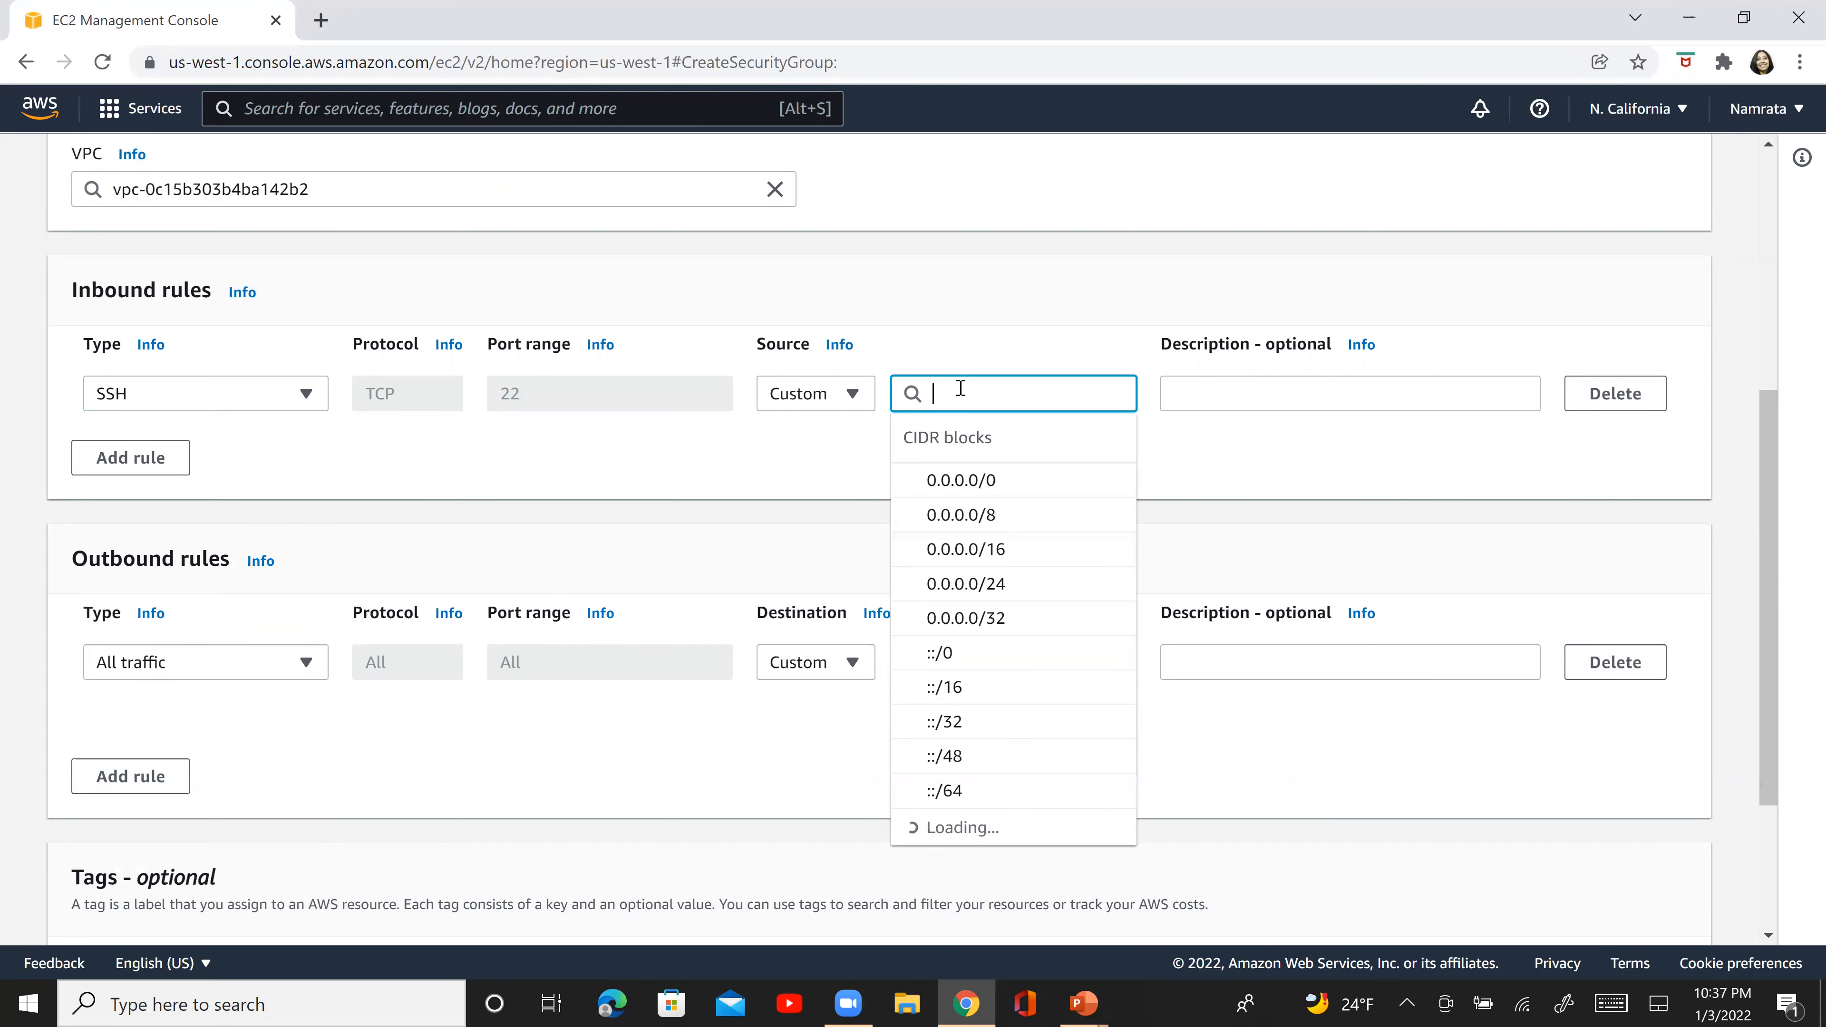
{"action": "left_click", "coordinate": [964, 490]}
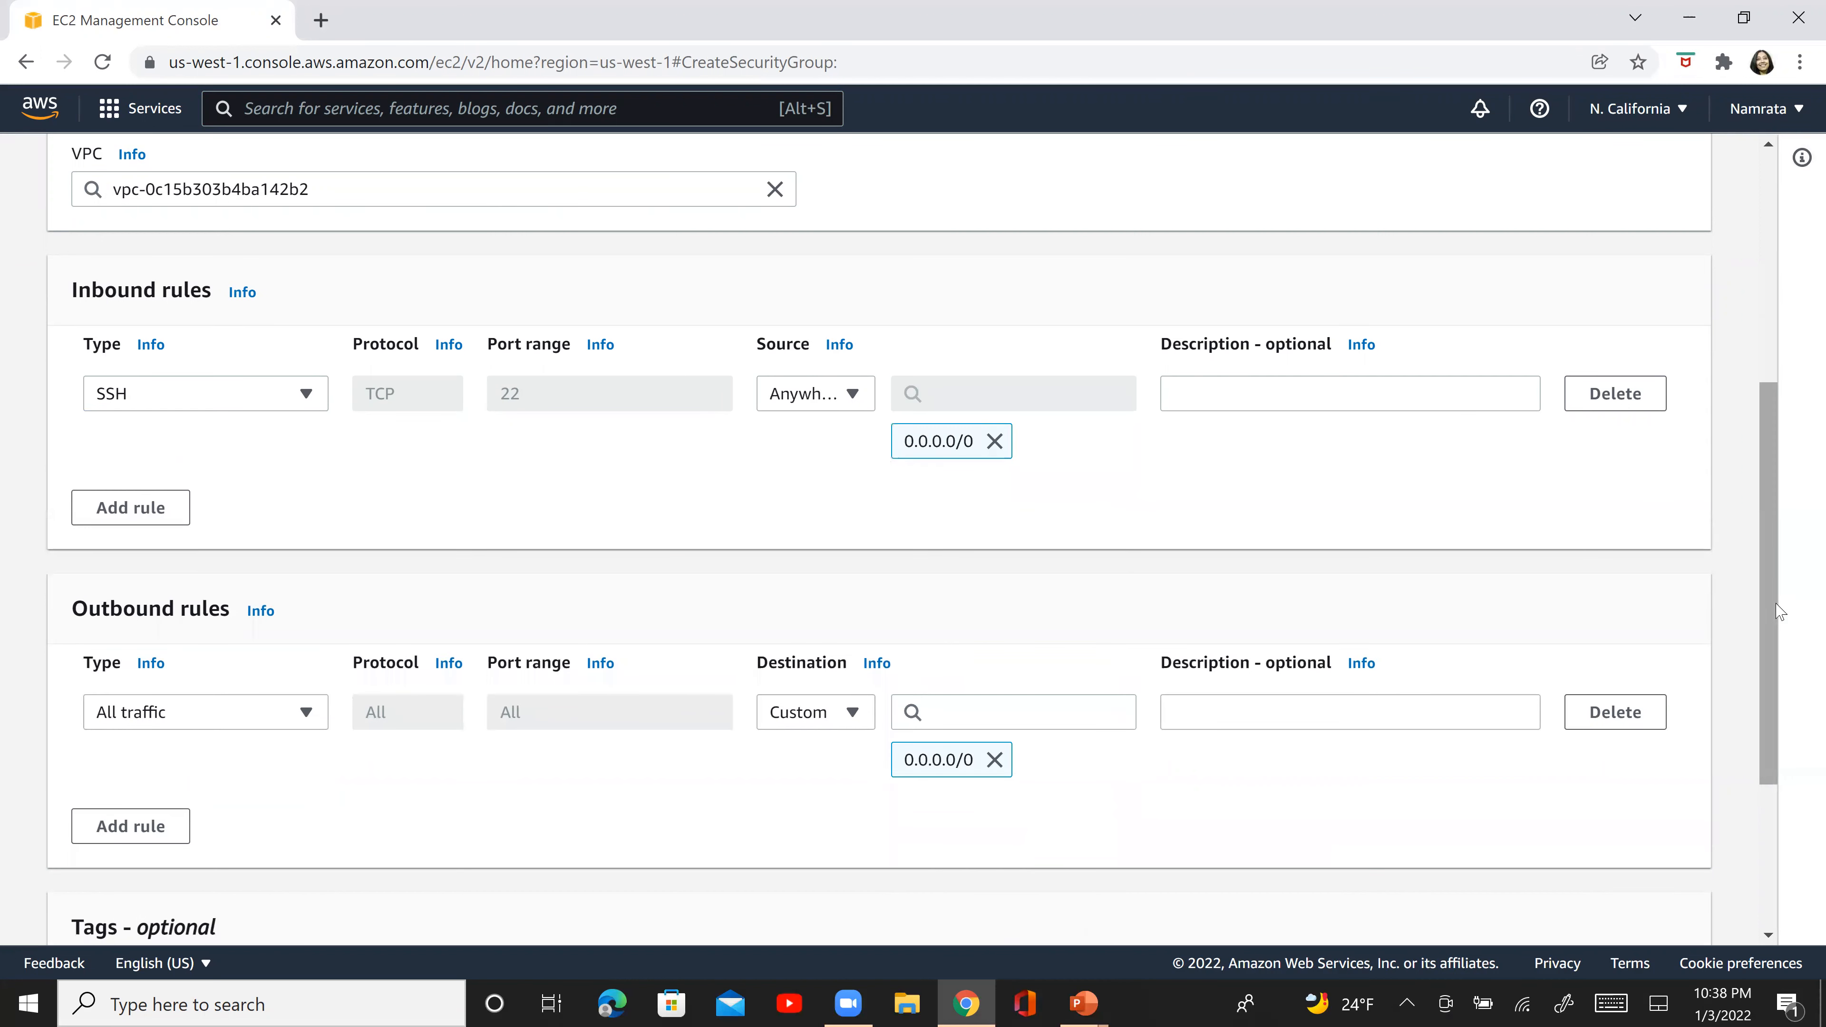
{"action": "left_click_drag", "start_coordinate": [1773, 611], "coordinate": [1767, 788]}
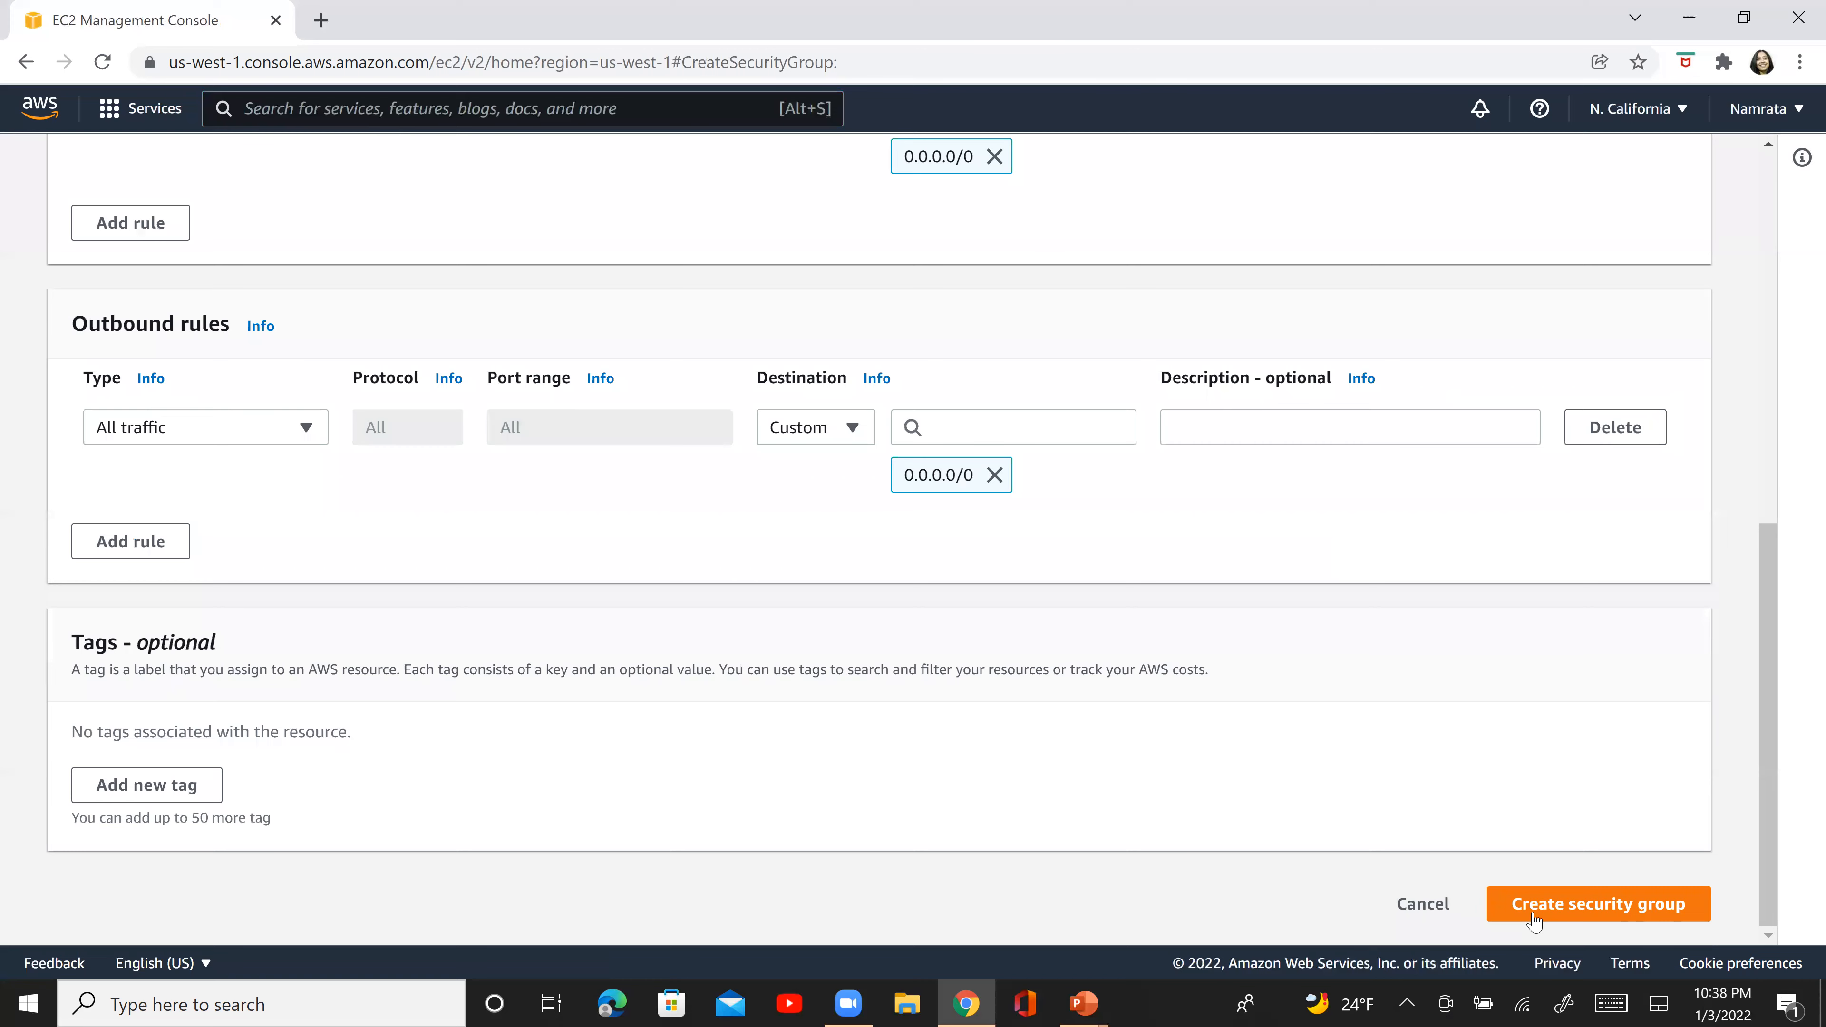
{"action": "left_click", "coordinate": [1533, 920]}
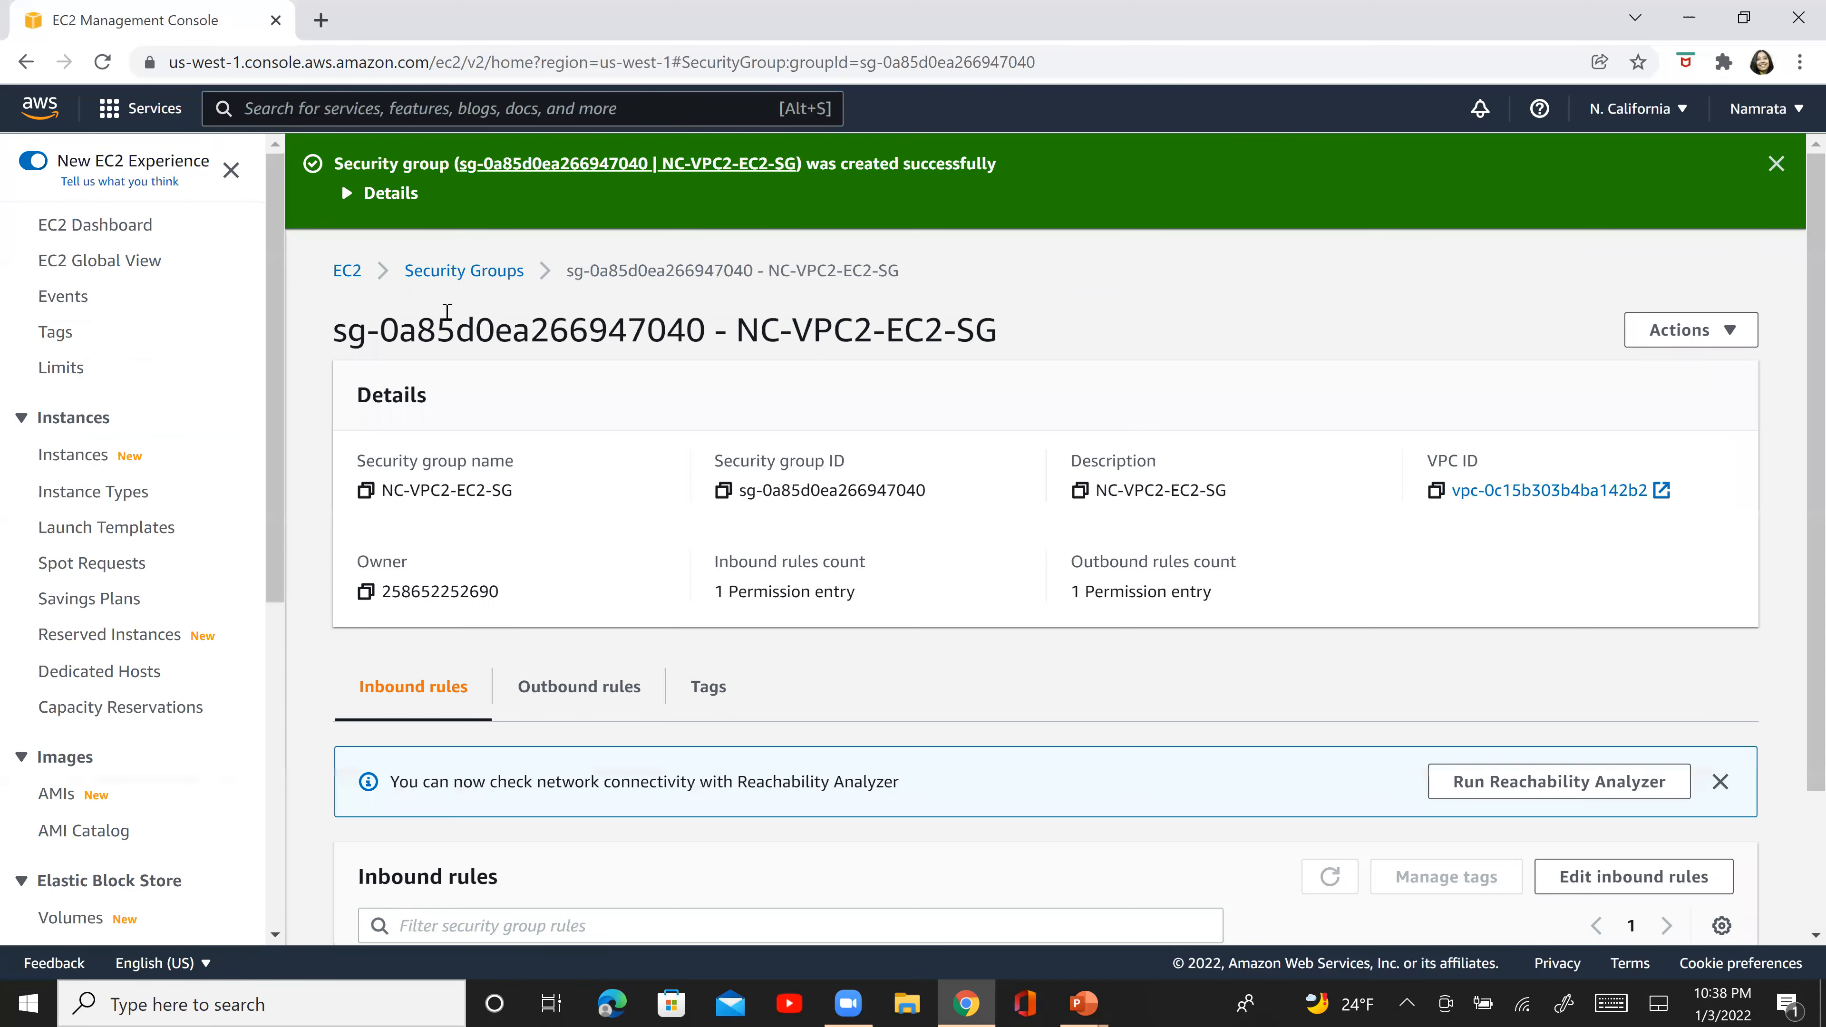
- Open the running EC2 instances from the EC2 dashboard and start launching a new instance
{"action": "left_click", "coordinate": [92, 229]}
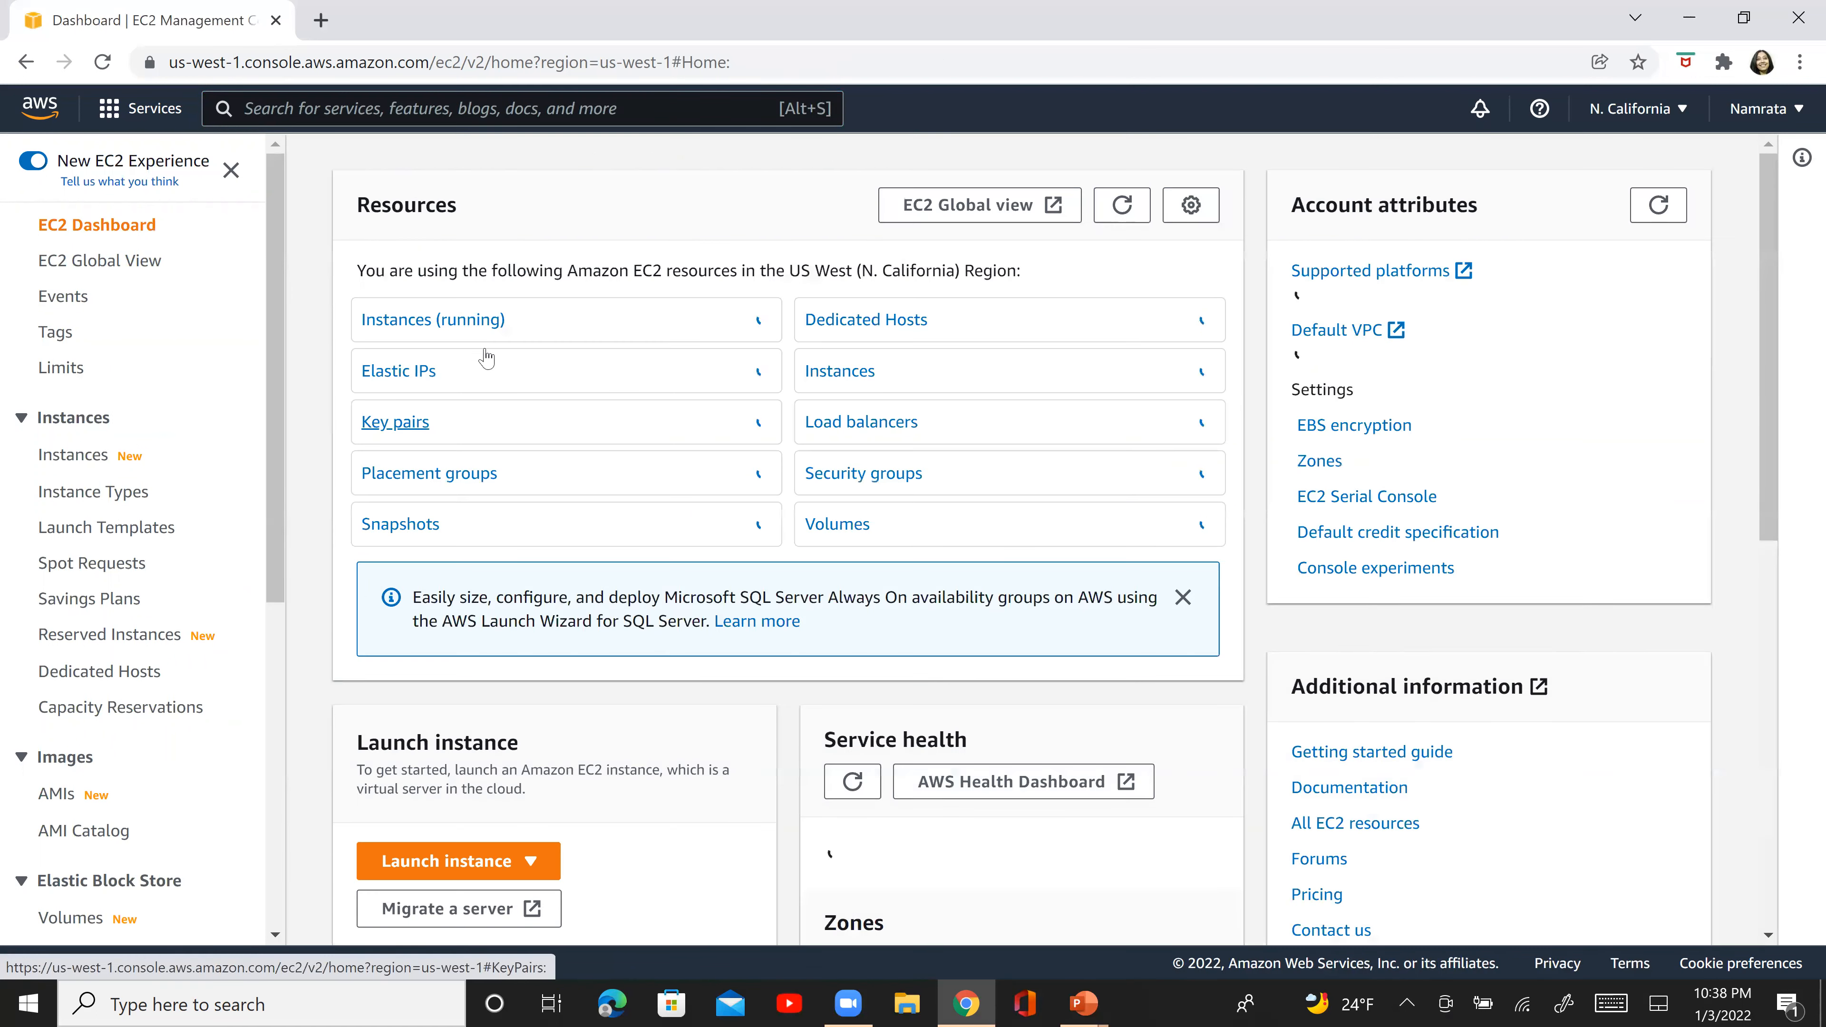
{"action": "left_click", "coordinate": [448, 322]}
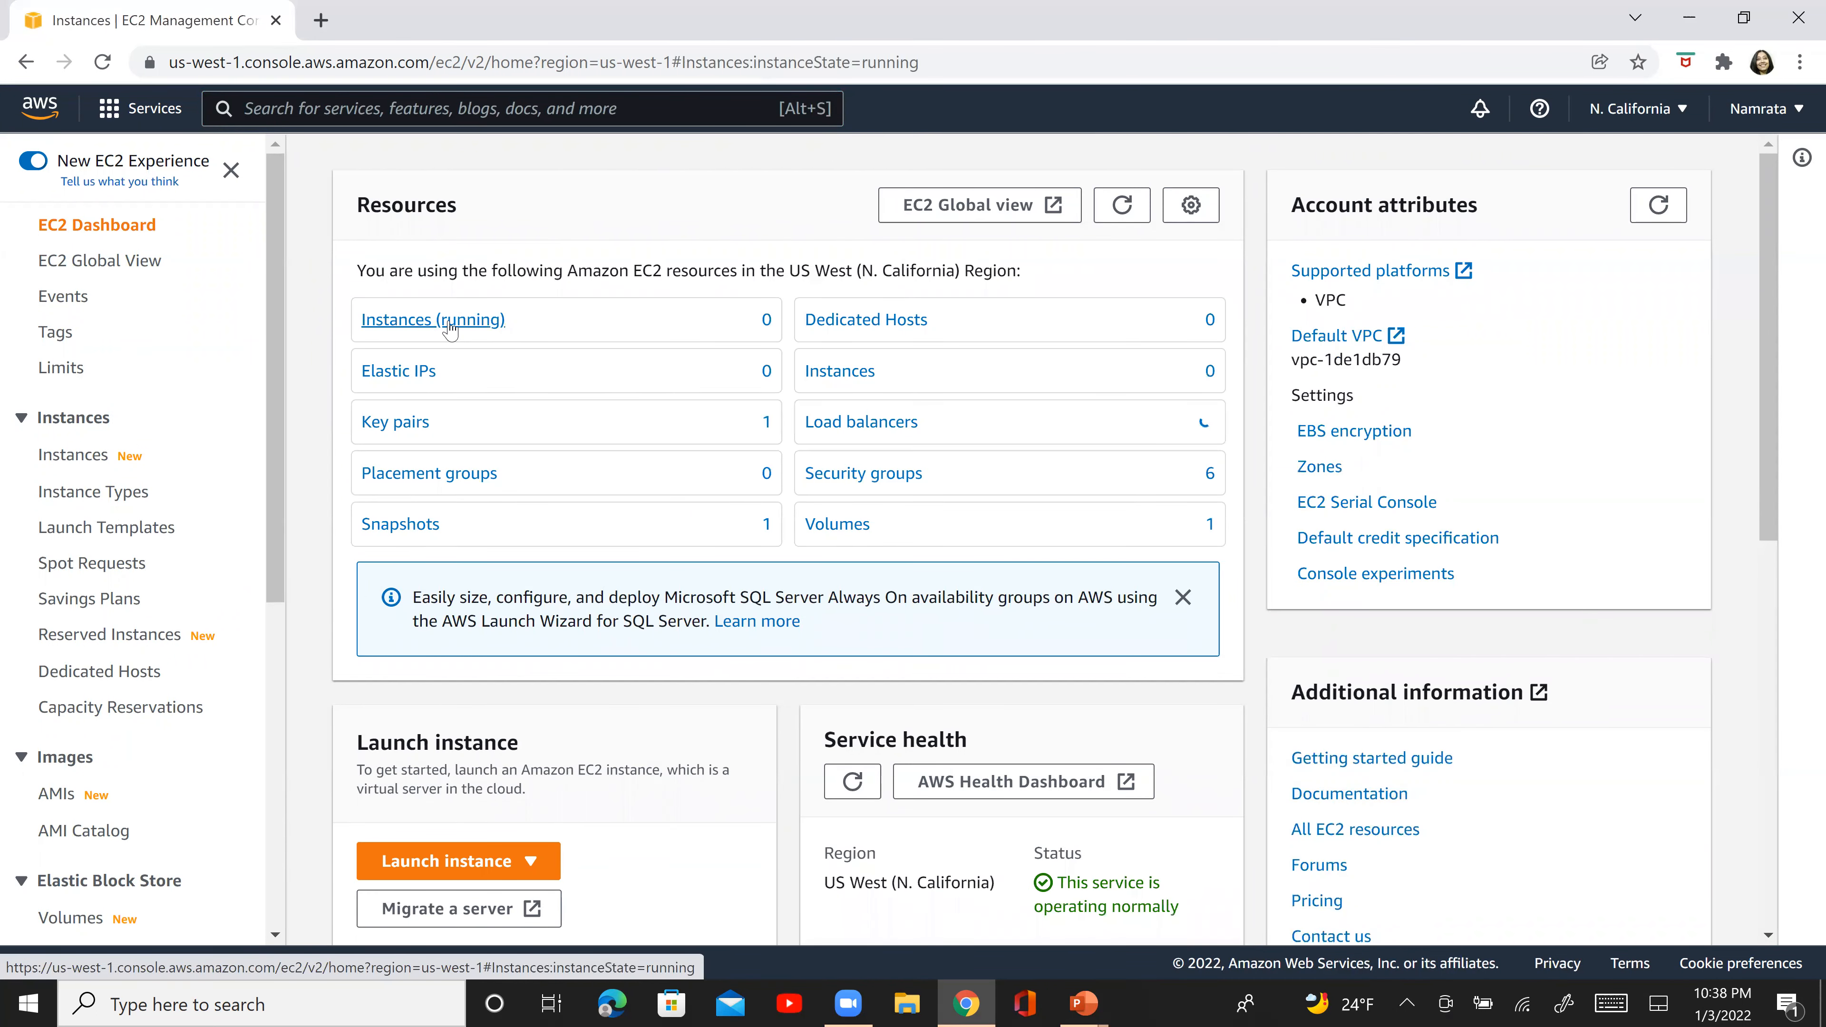
{"action": "left_click", "coordinate": [1606, 178]}
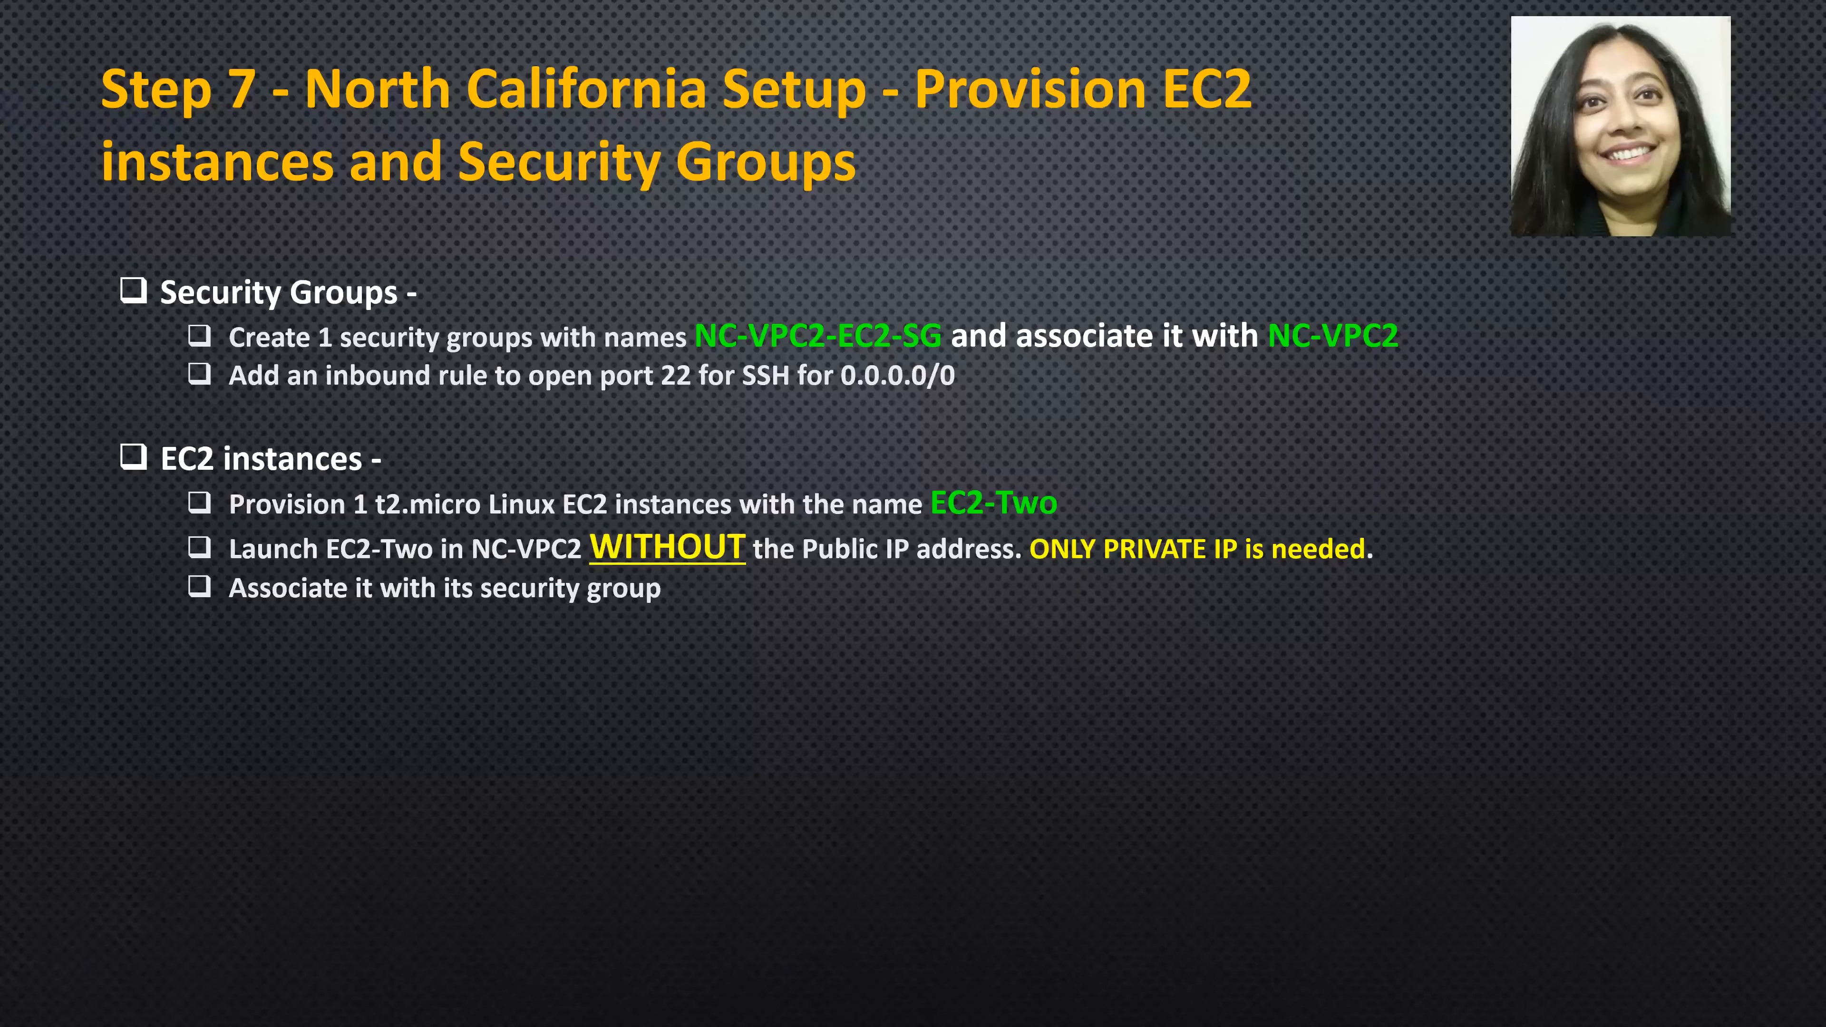
{"action": "mouse_move", "coordinate": [929, 538]}
{"action": "left_mouse_down"}
{"action": "mouse_move", "coordinate": [1169, 468]}
{"action": "mouse_move", "coordinate": [910, 561]}
{"action": "left_mouse_up"}
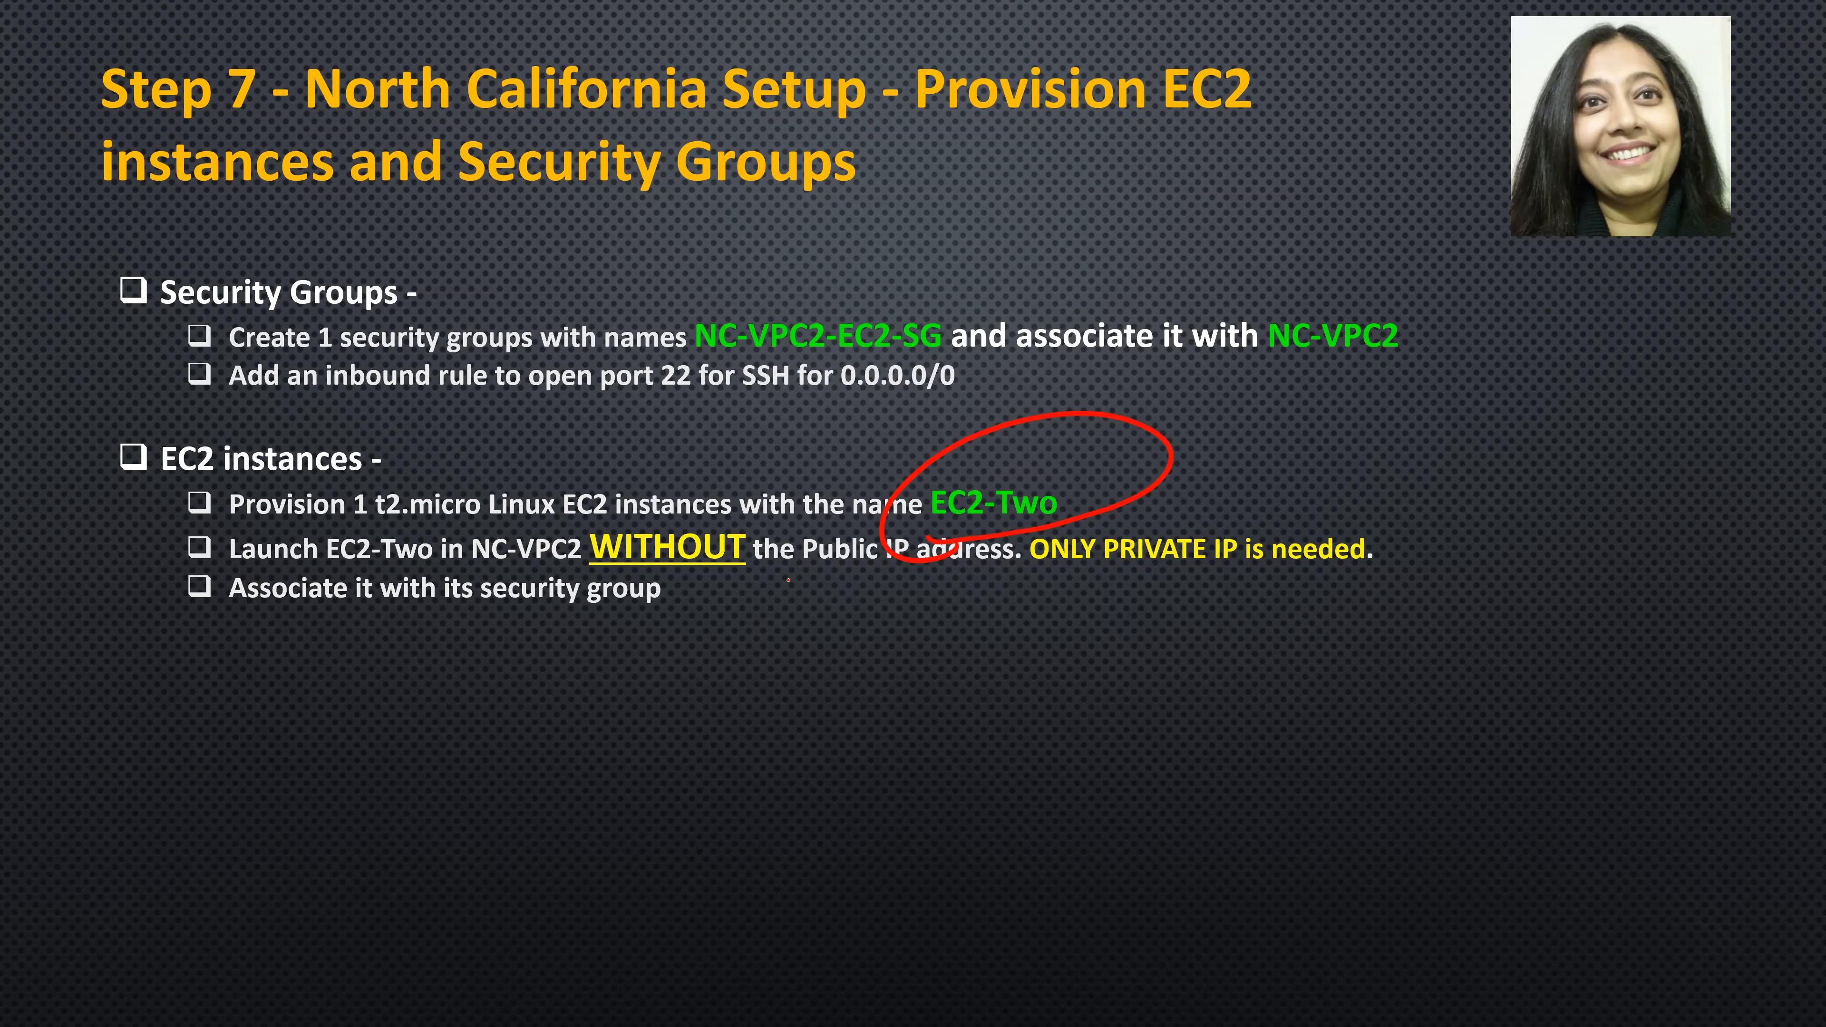
{"action": "left_click_drag", "start_coordinate": [832, 588], "coordinate": [876, 588]}
{"action": "mouse_move", "coordinate": [1010, 581]}
{"action": "left_mouse_down"}
{"action": "mouse_move", "coordinate": [1081, 601]}
{"action": "mouse_move", "coordinate": [1201, 414]}
{"action": "mouse_move", "coordinate": [1073, 580]}
{"action": "left_mouse_up"}
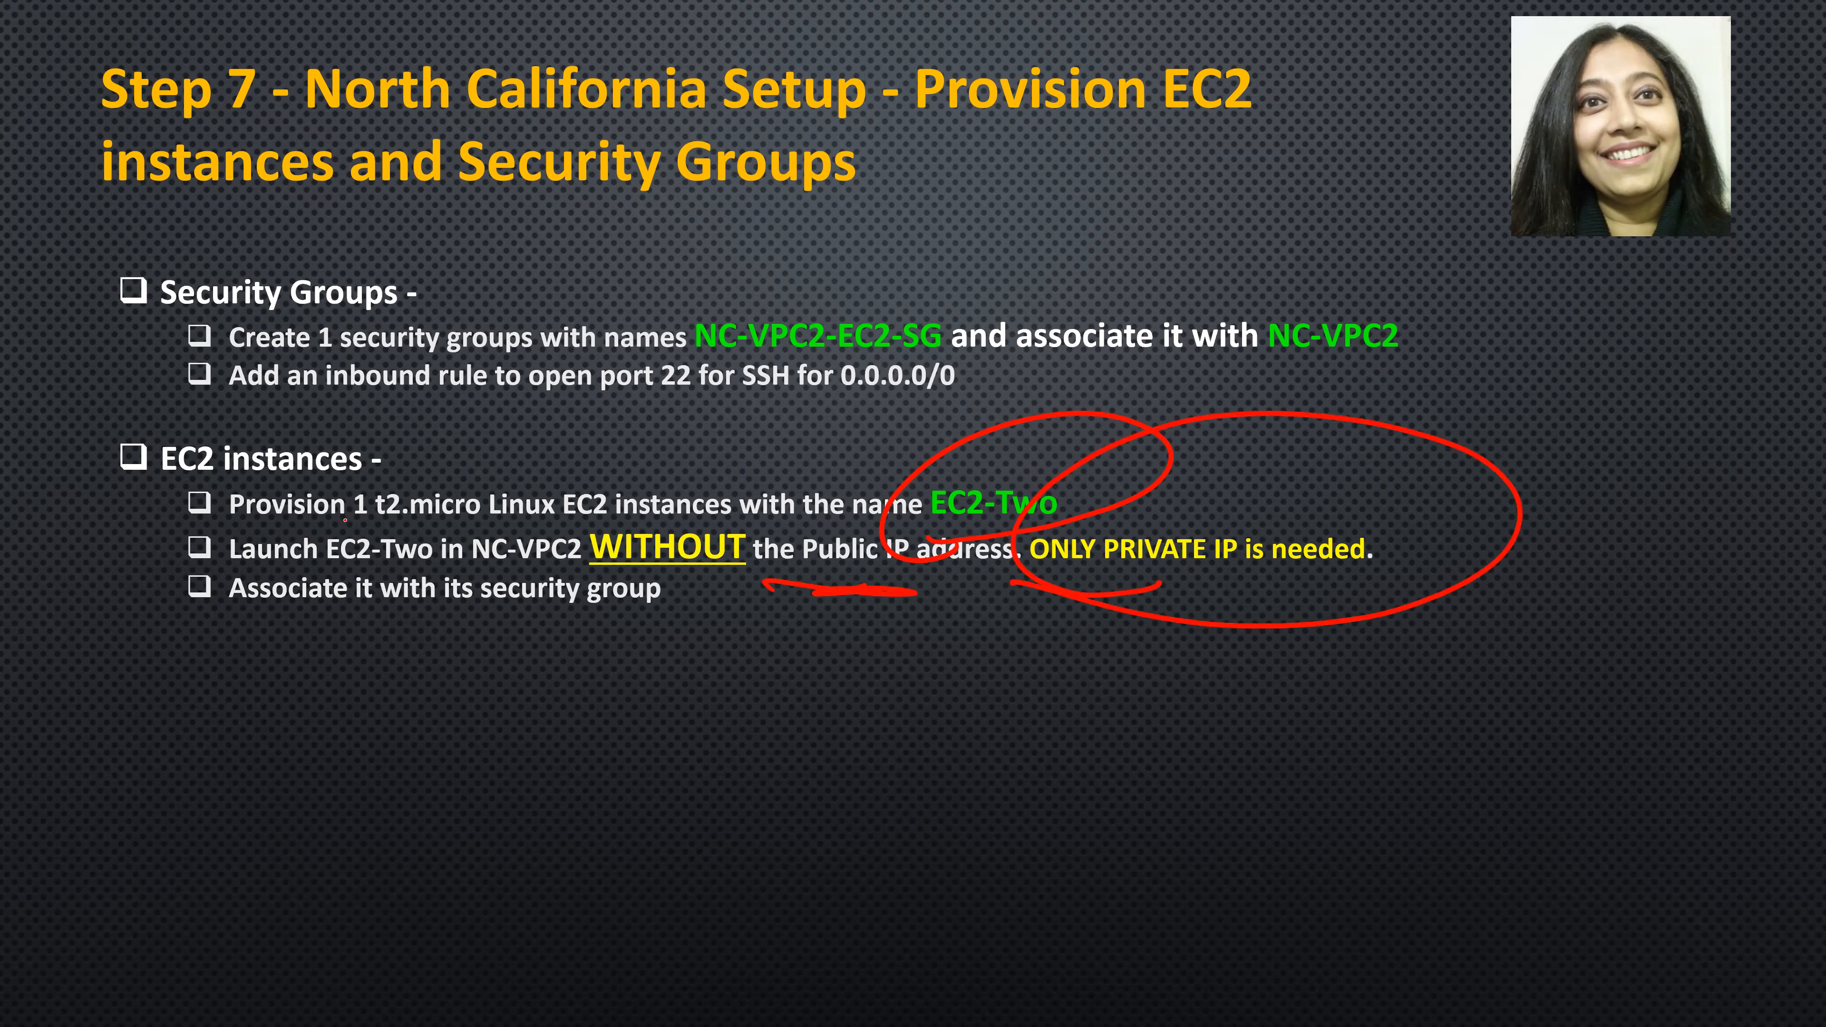
{"action": "left_click_drag", "start_coordinate": [480, 515], "coordinate": [438, 521]}
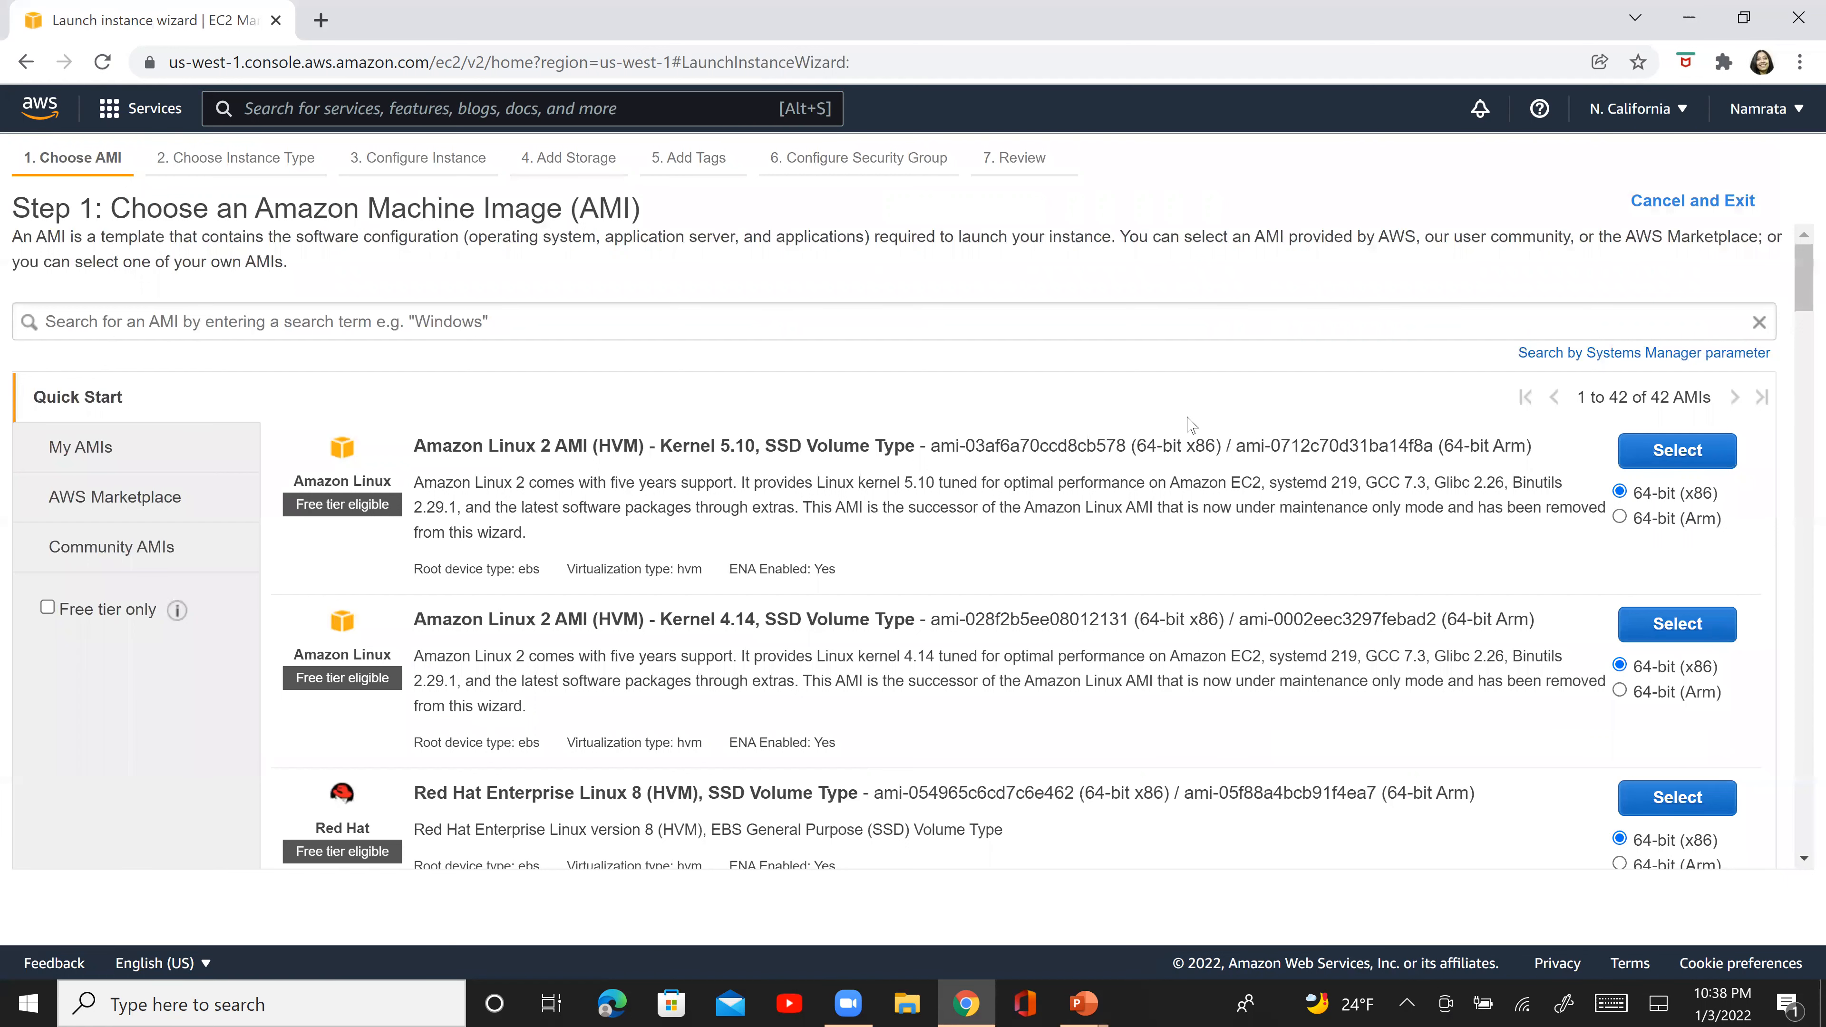
- Choose the 64-bit (x86) Amazon Linux 2 AMI with Kernel 5.10 and accept the t2.micro instance type
{"action": "left_click", "coordinate": [1731, 450]}
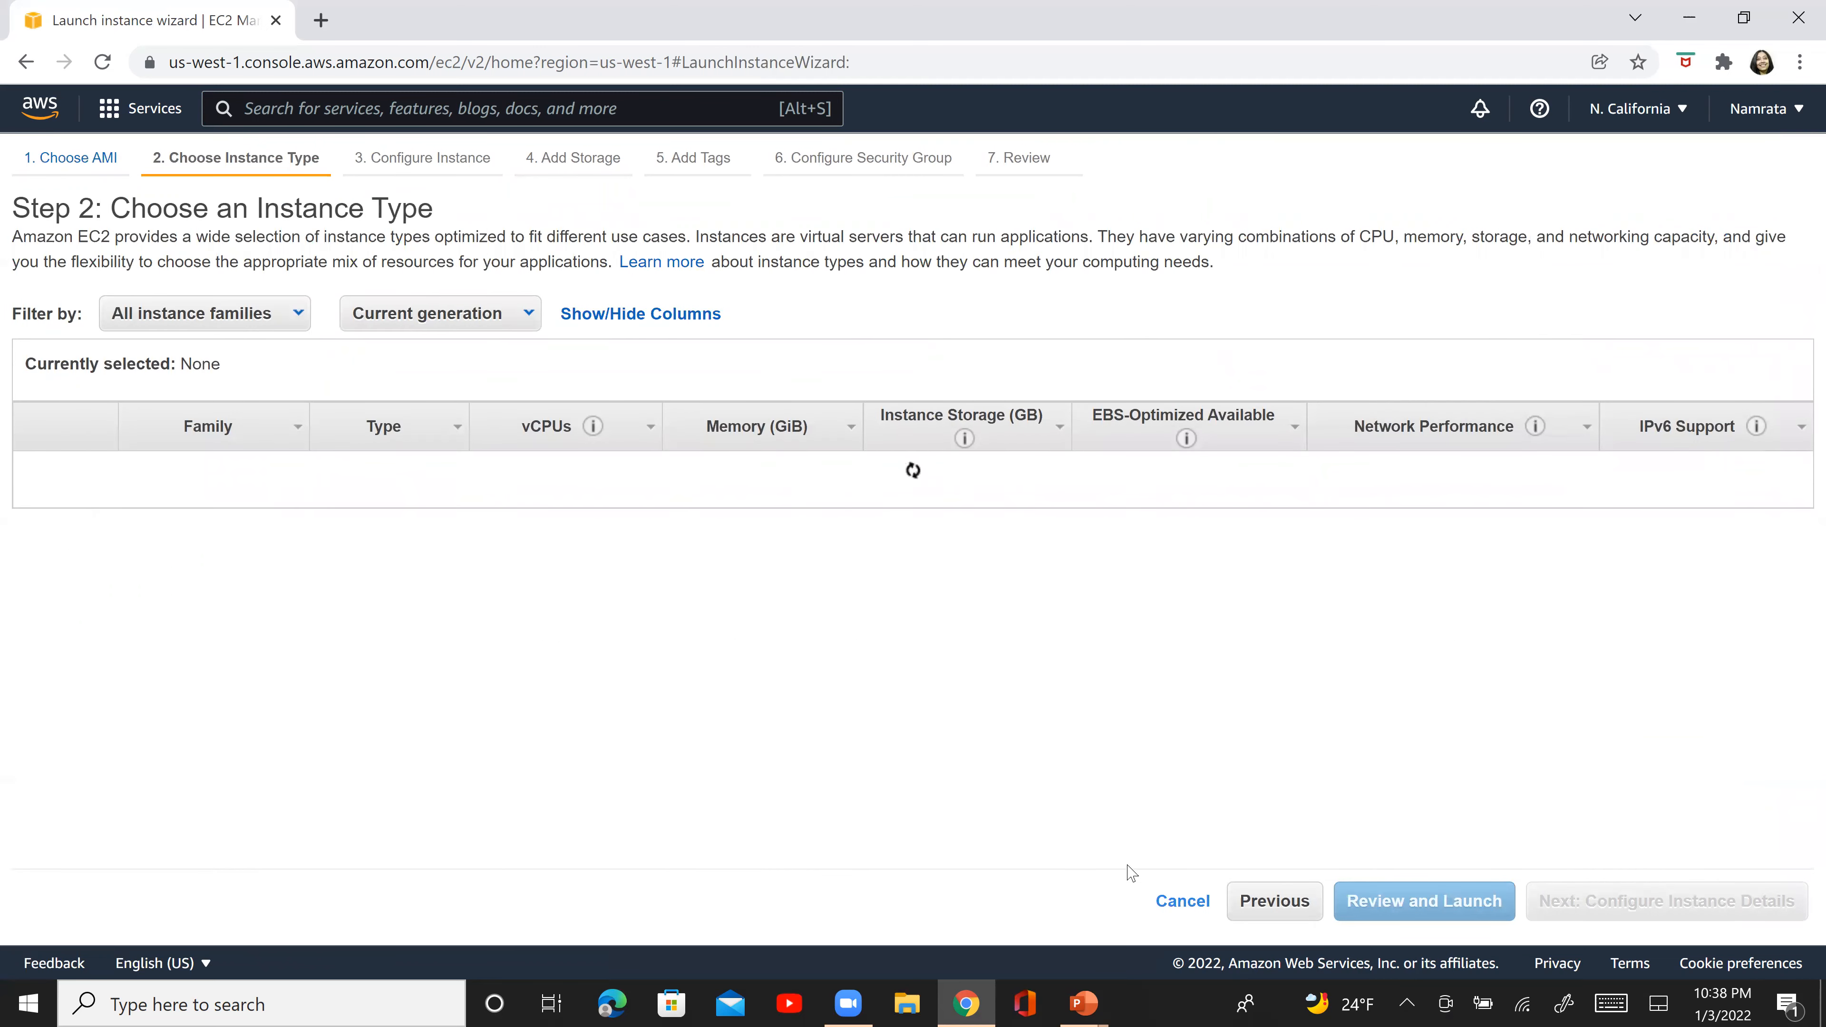
{"action": "left_click", "coordinate": [1683, 908]}
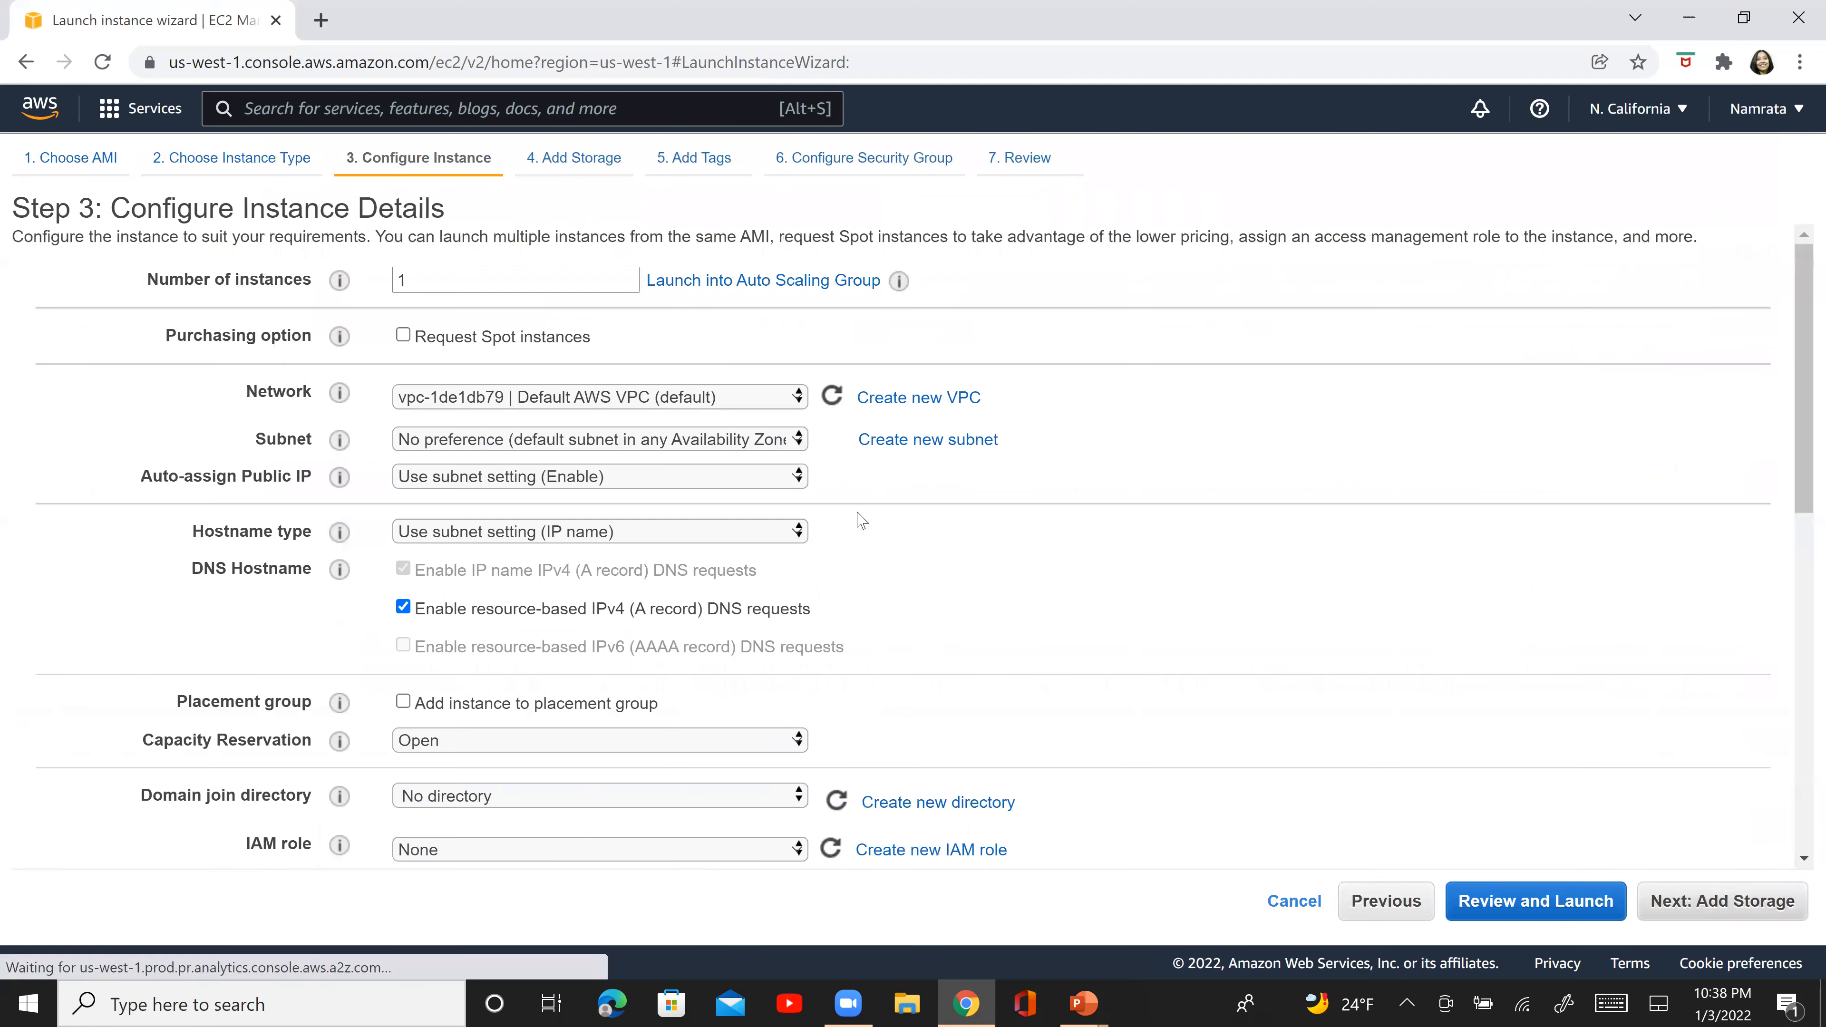
- Place the instance in NC-VPC2 and NC-VPC2-Subnet1, set Auto-assign Public IP to Disable, and continue to storage
{"action": "left_click", "coordinate": [690, 403]}
{"action": "left_click", "coordinate": [660, 466]}
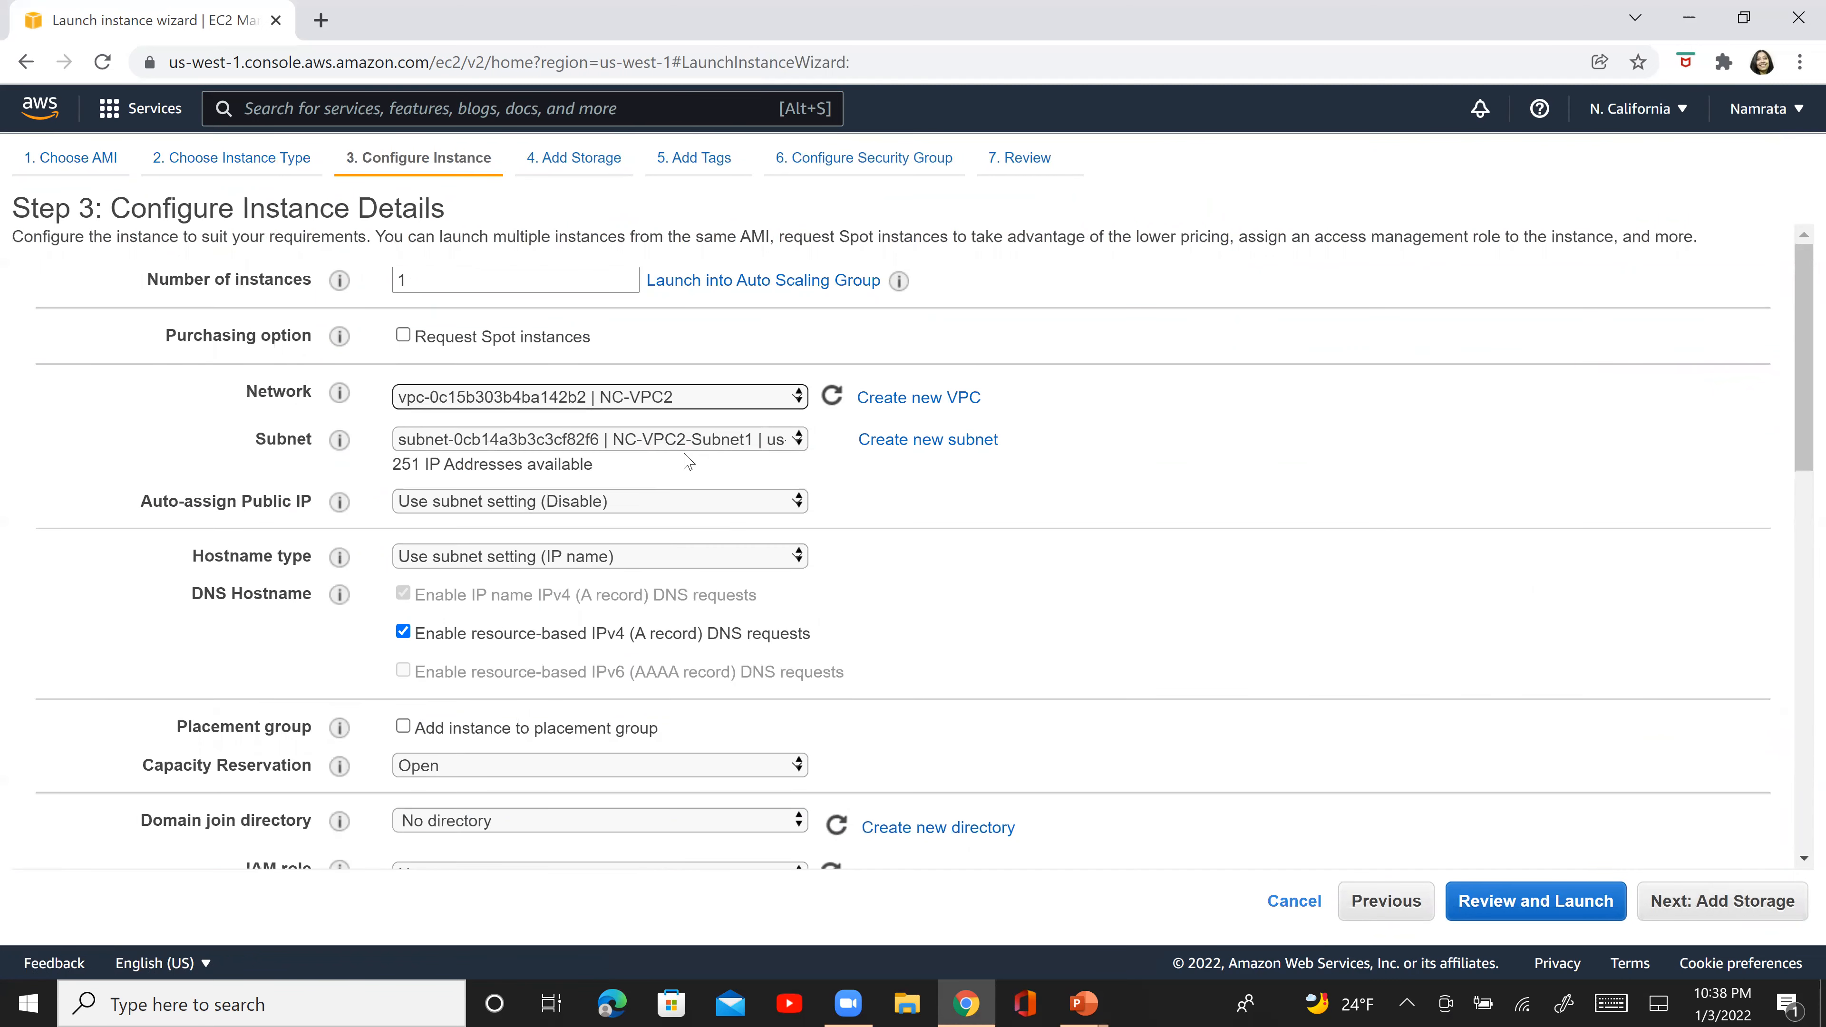
{"action": "left_click", "coordinate": [701, 441]}
{"action": "left_click", "coordinate": [701, 441]}
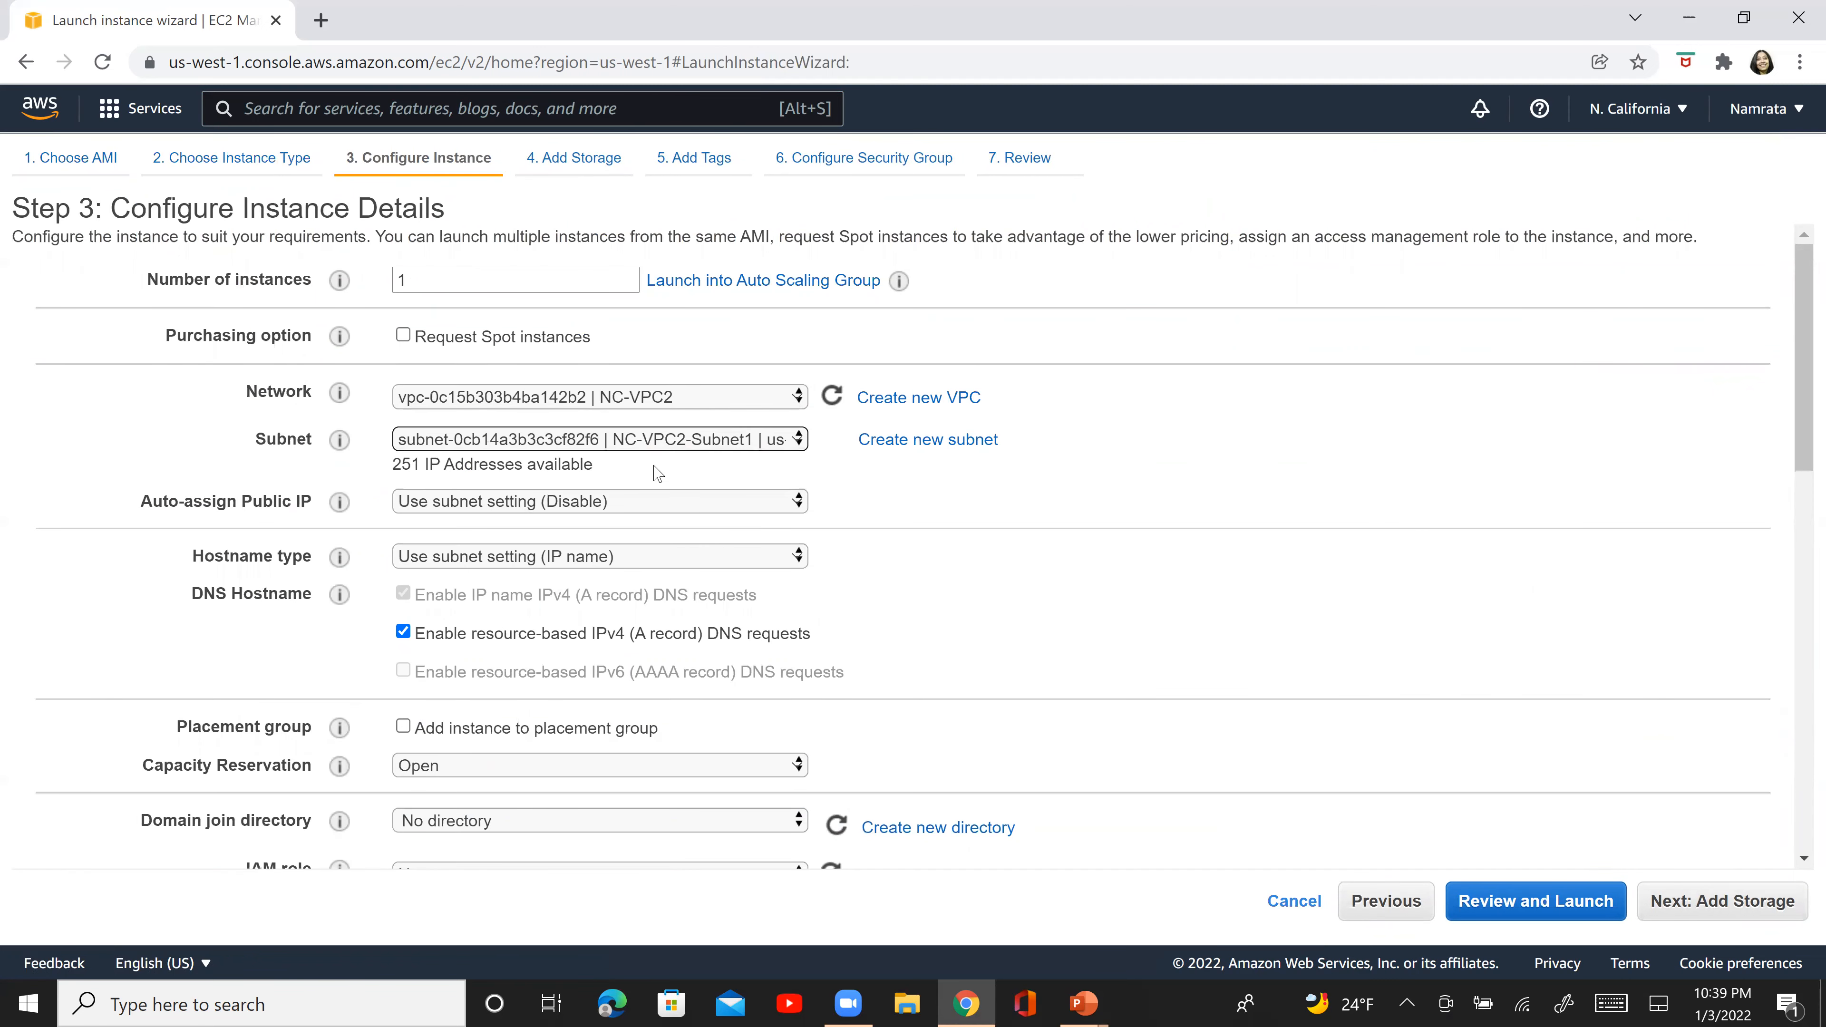
{"action": "left_click", "coordinate": [633, 502]}
{"action": "left_click", "coordinate": [538, 609]}
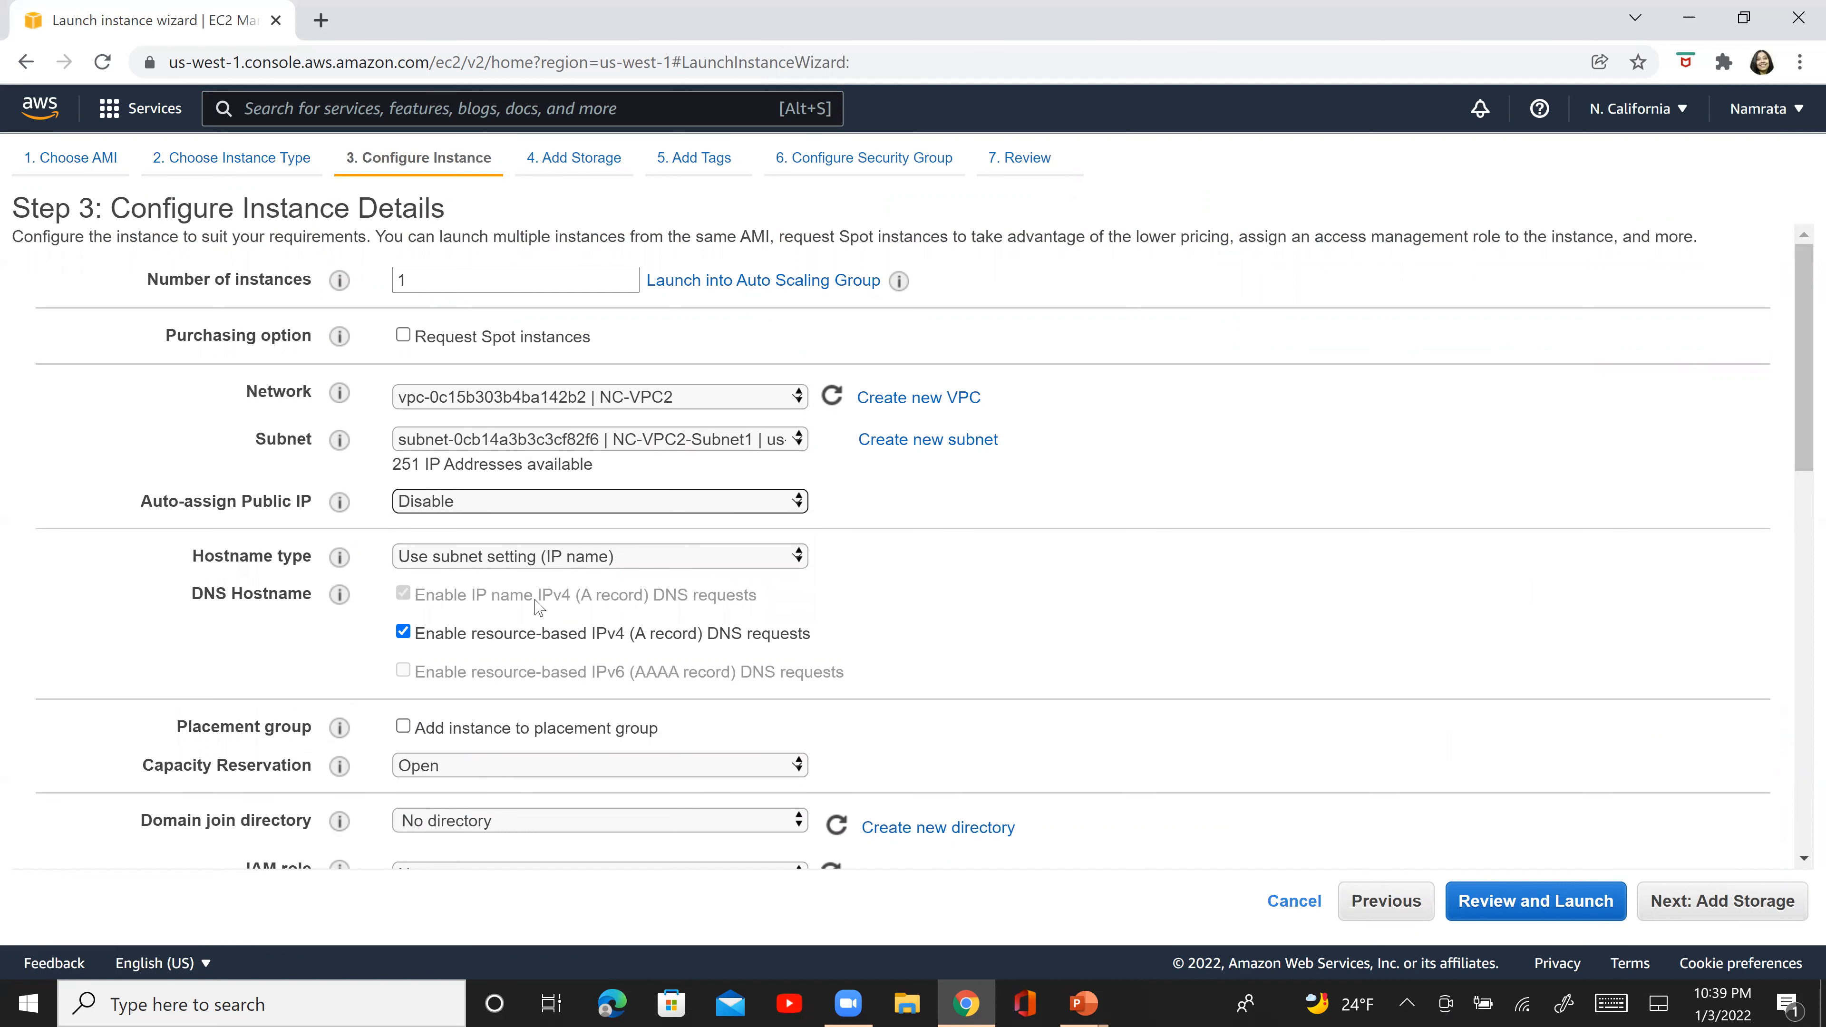
{"action": "left_click", "coordinate": [1707, 908]}
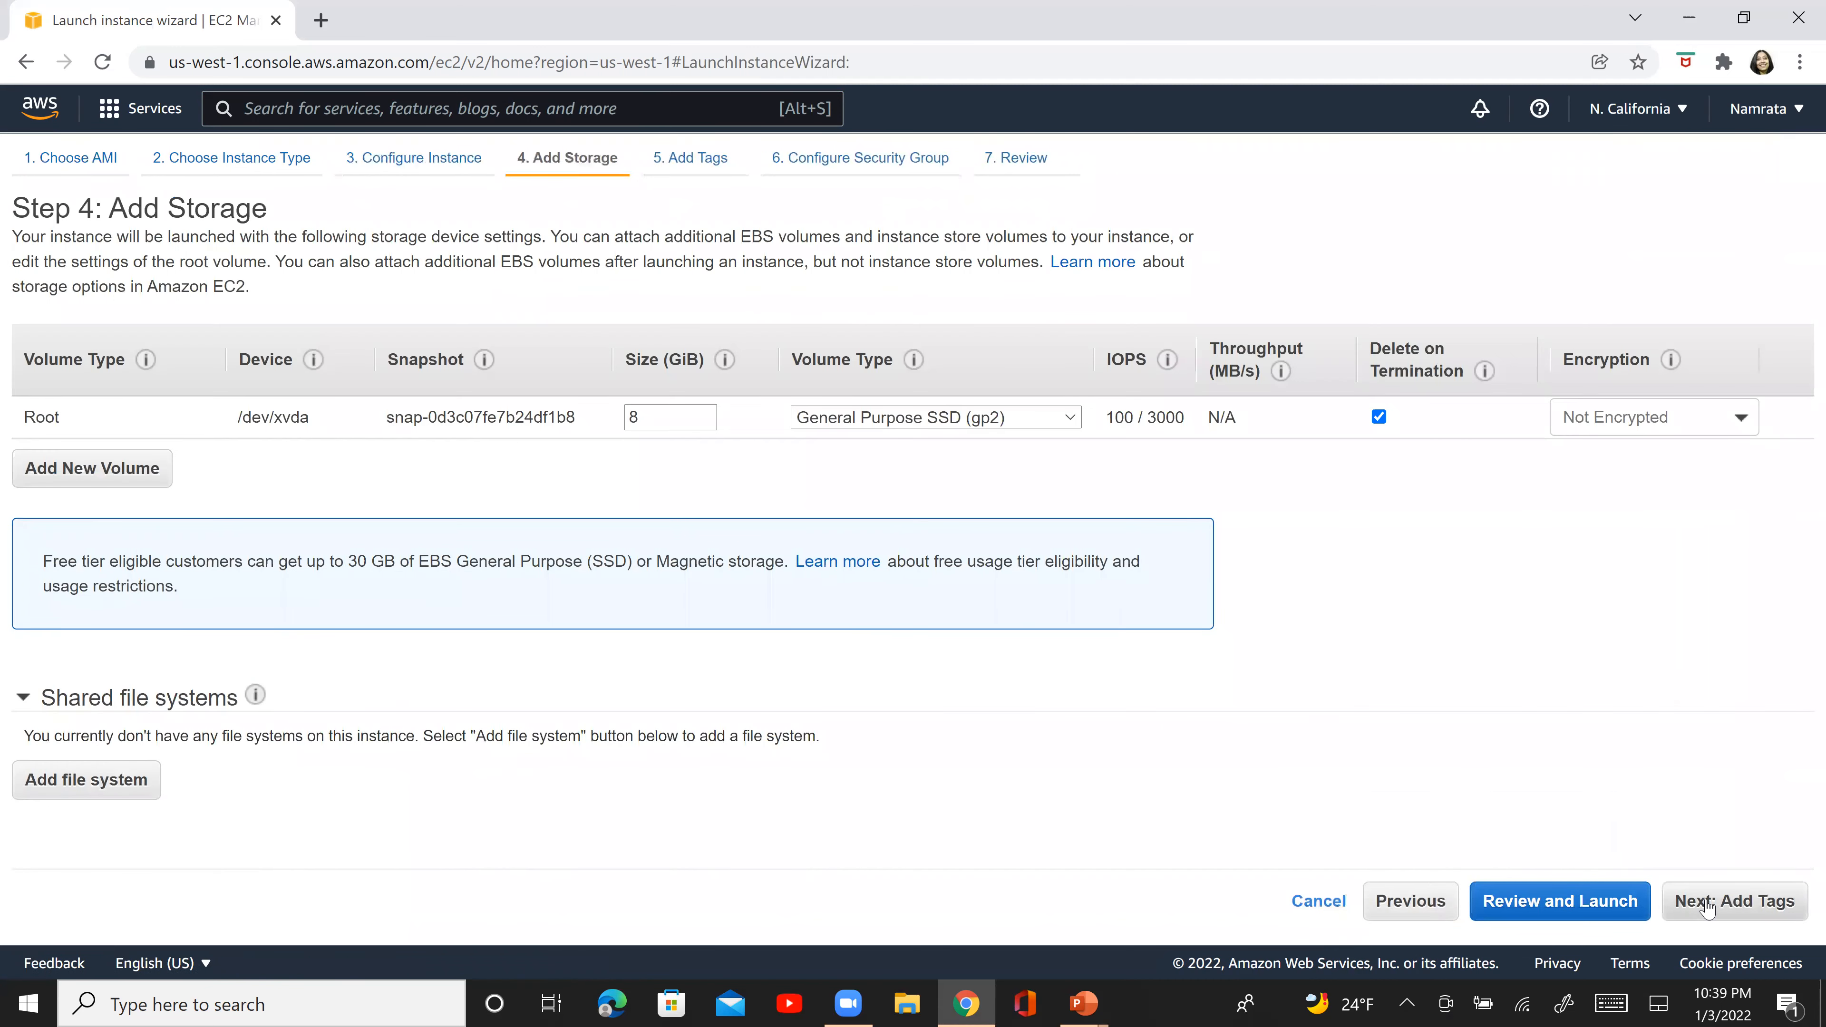
- Keep the default storage without tags, assign the existing security group NC-VPC2-EC2-SG, and proceed to the launch review
{"action": "left_click", "coordinate": [1707, 908]}
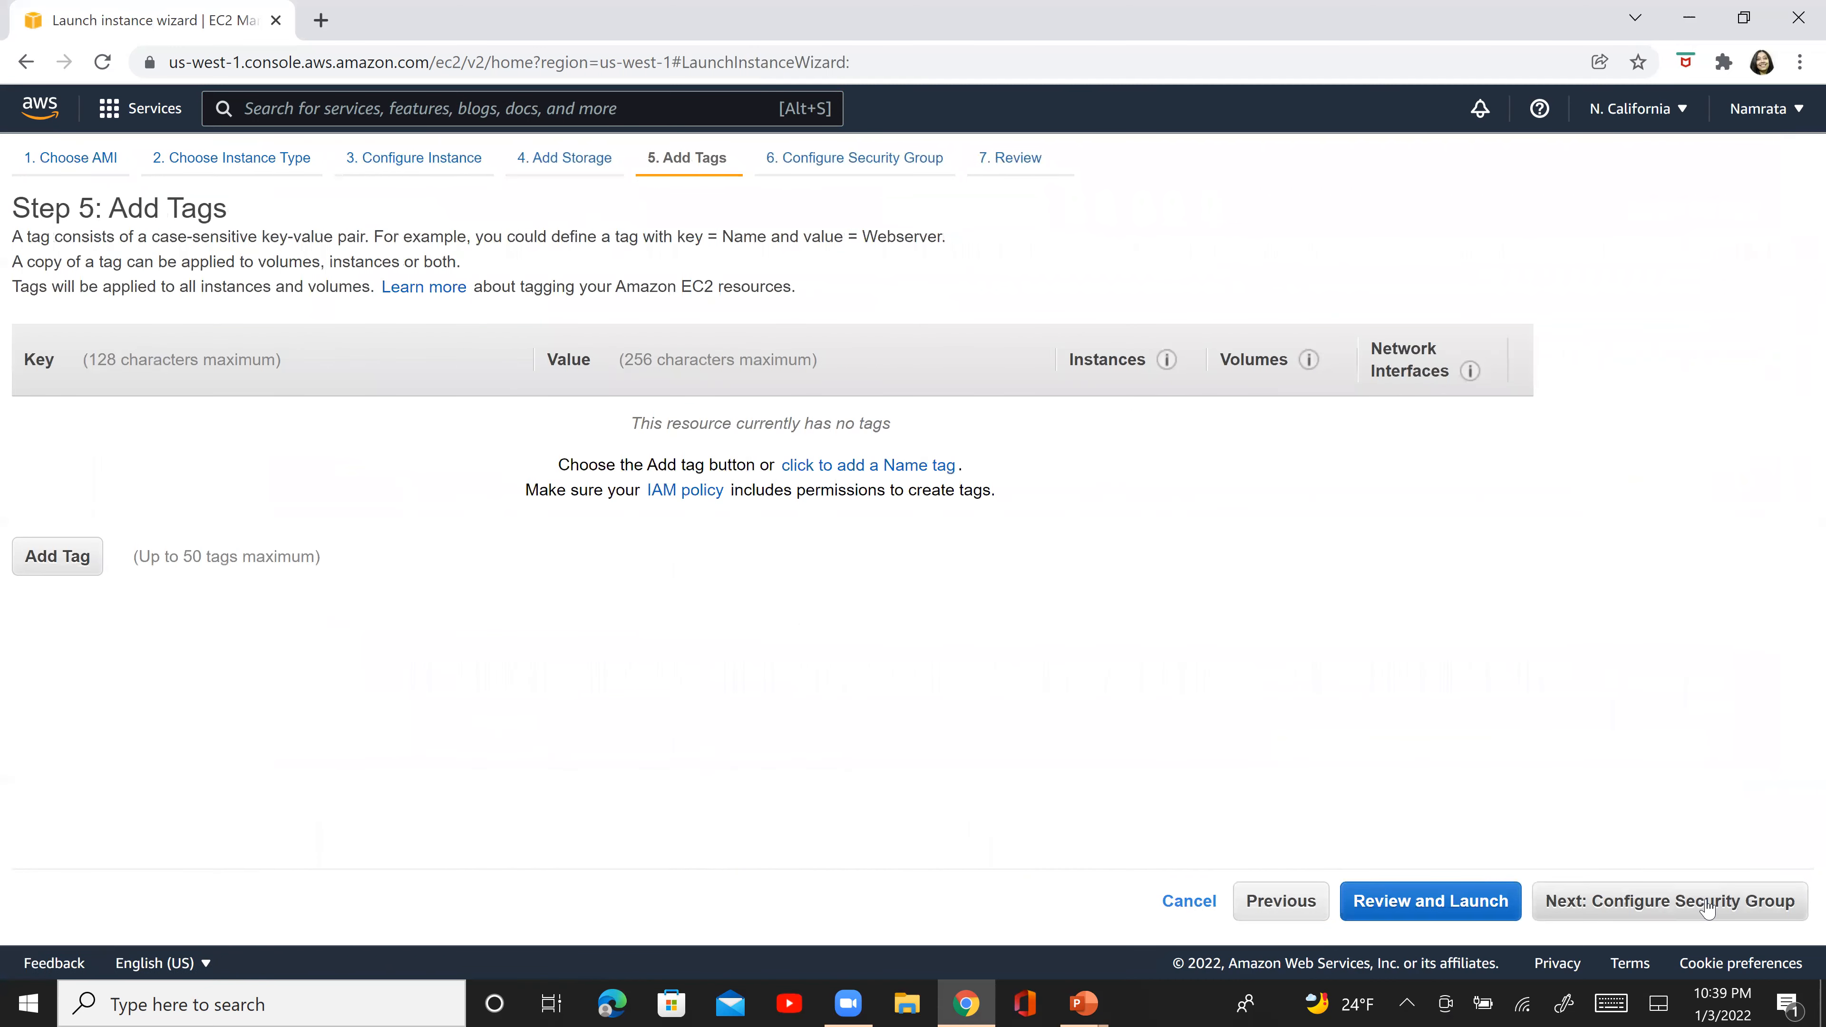
{"action": "left_click", "coordinate": [1706, 908]}
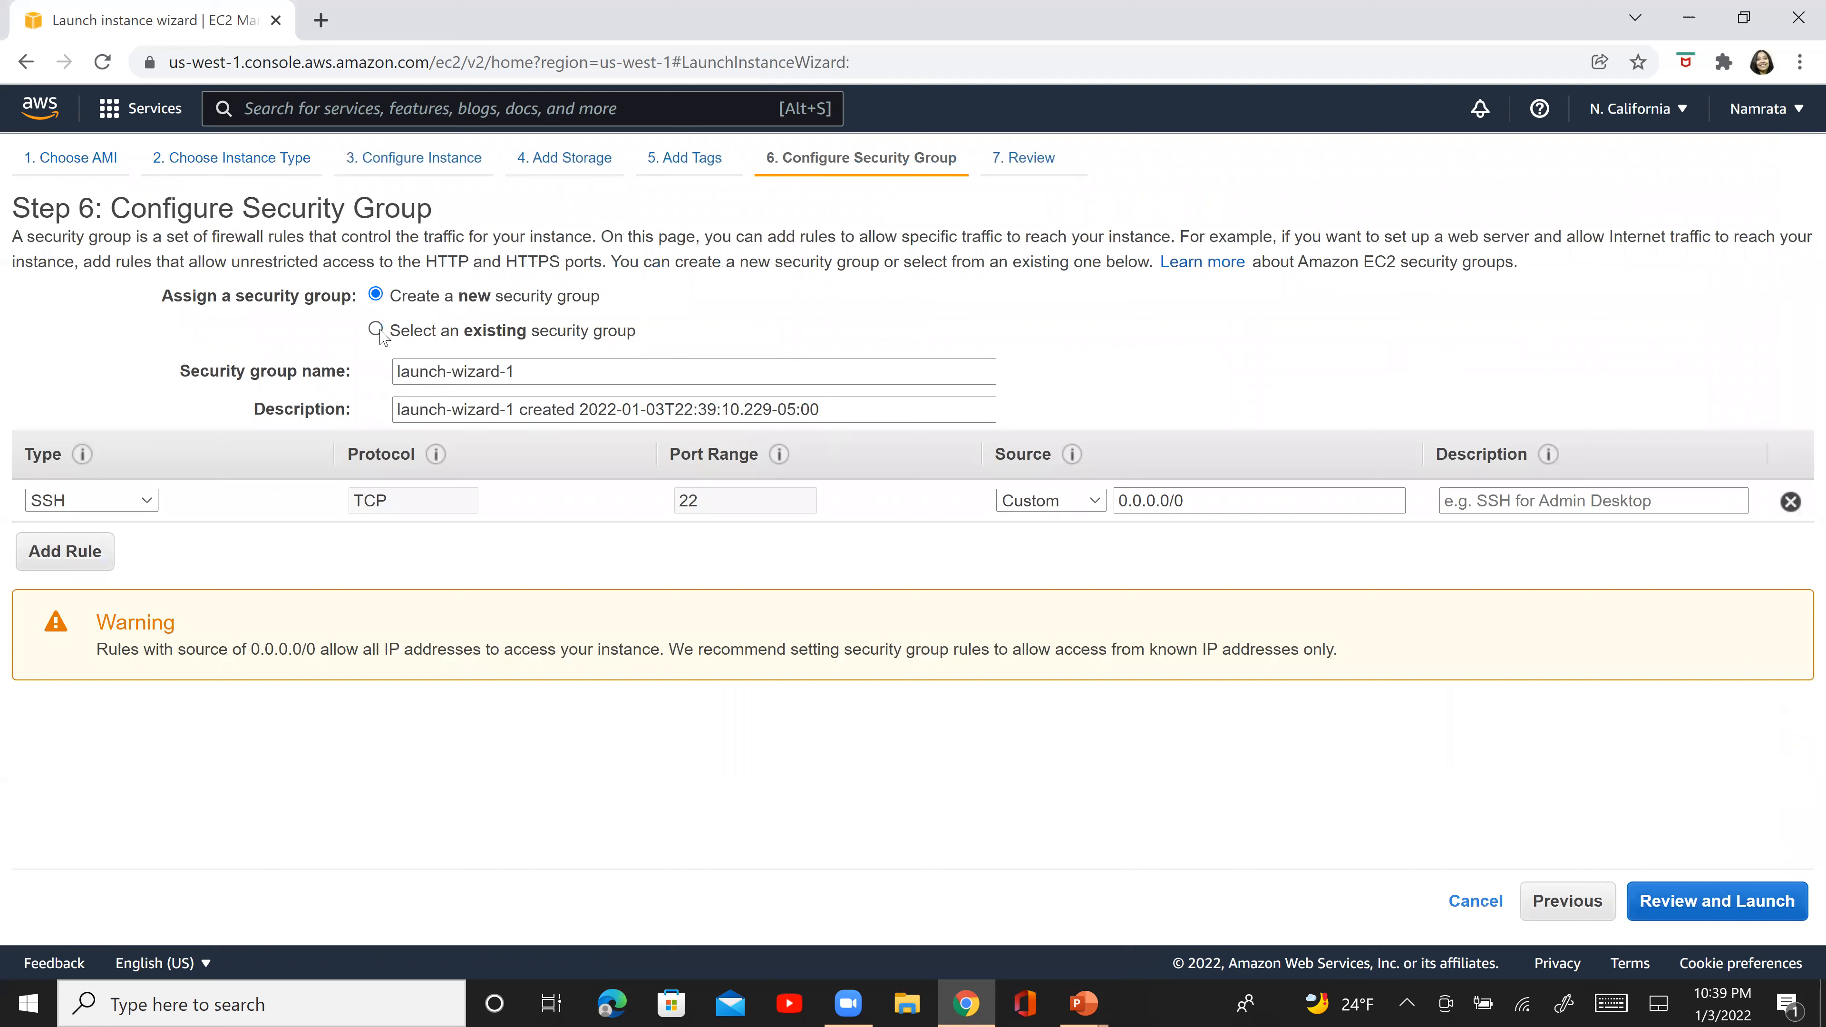
{"action": "left_click", "coordinate": [376, 331]}
{"action": "left_click", "coordinate": [572, 466]}
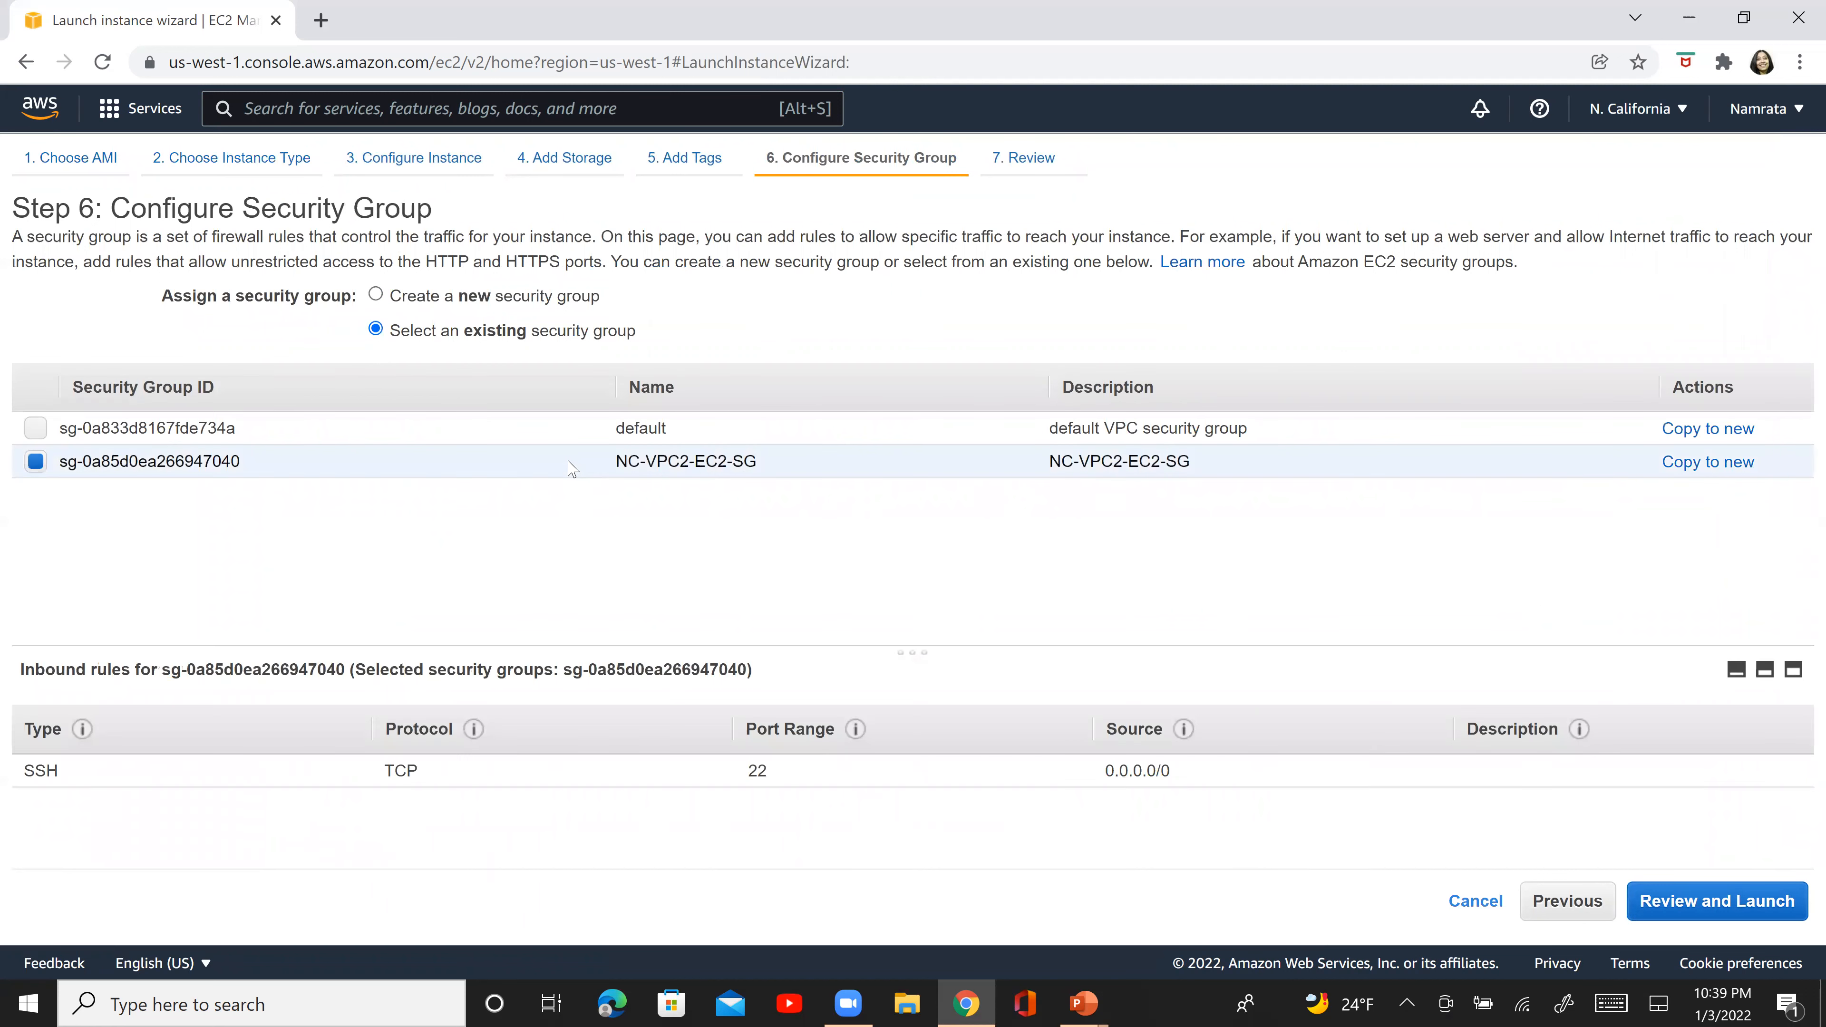
{"action": "left_click", "coordinate": [1680, 913]}
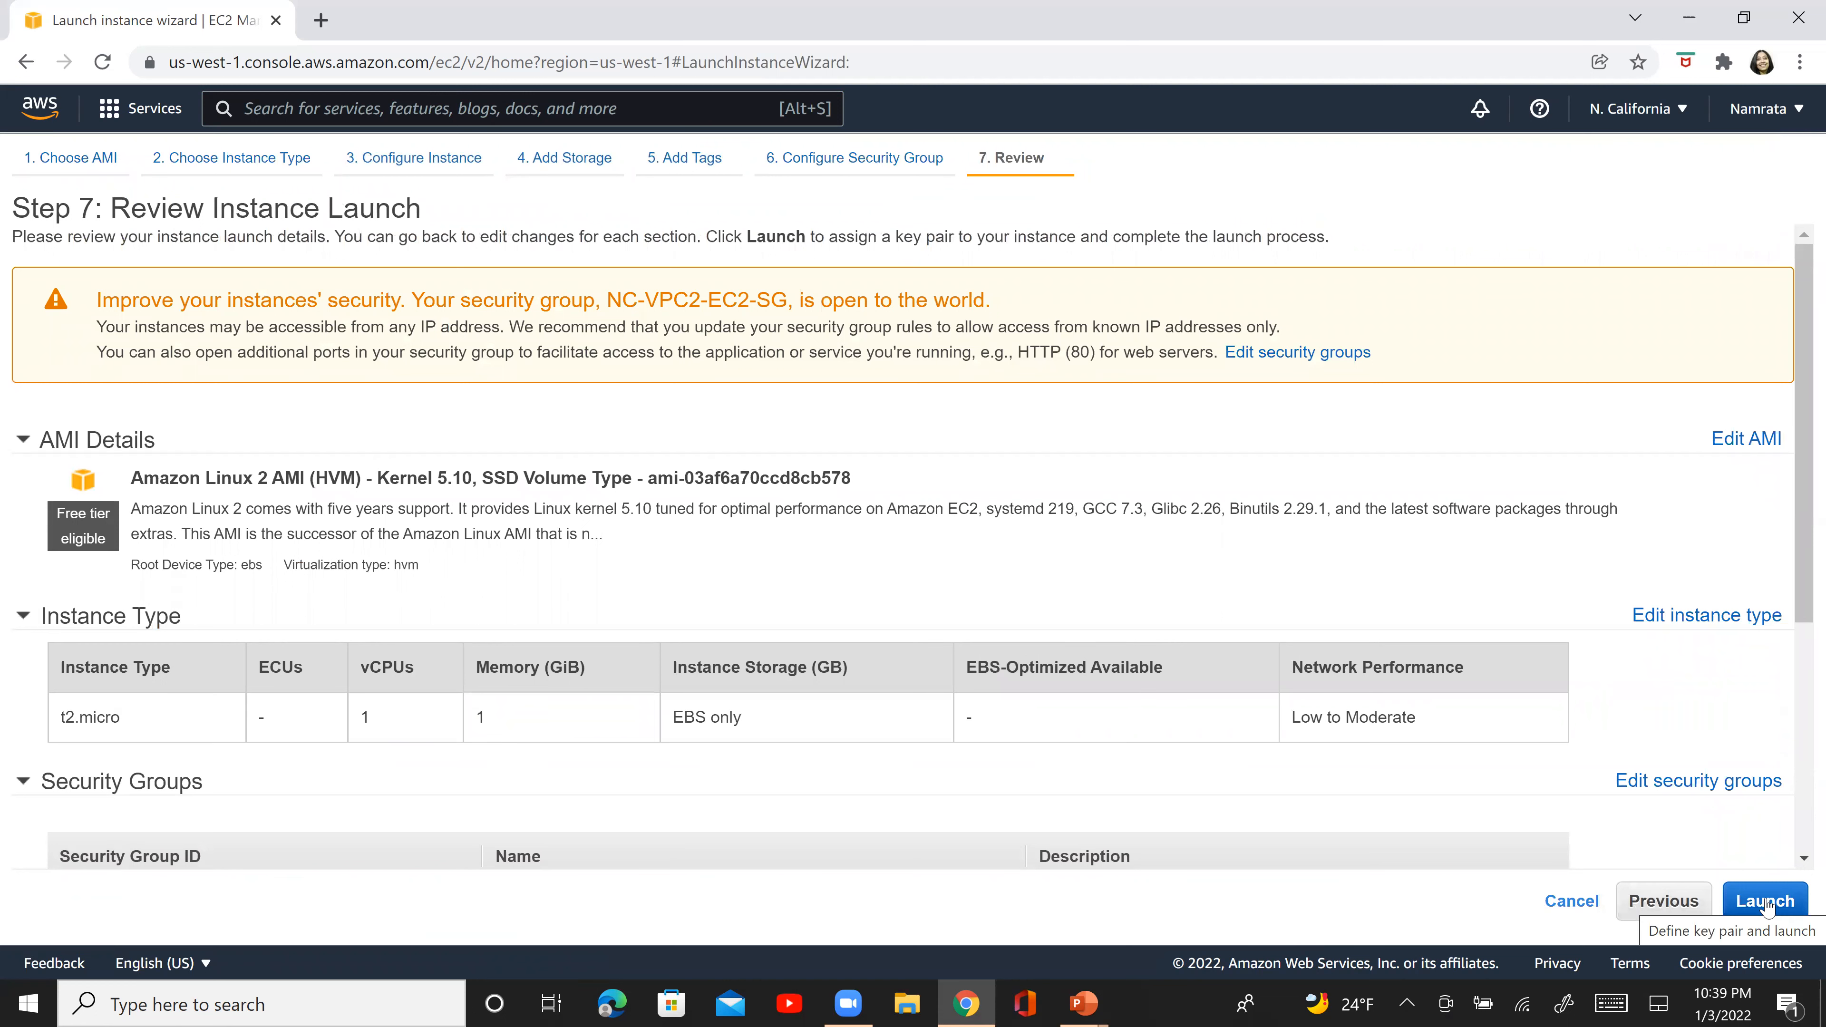
- Launch the instance with the existing AWSCaliKeyPair key pair, acknowledging access to its private key file
{"action": "left_click", "coordinate": [1767, 904]}
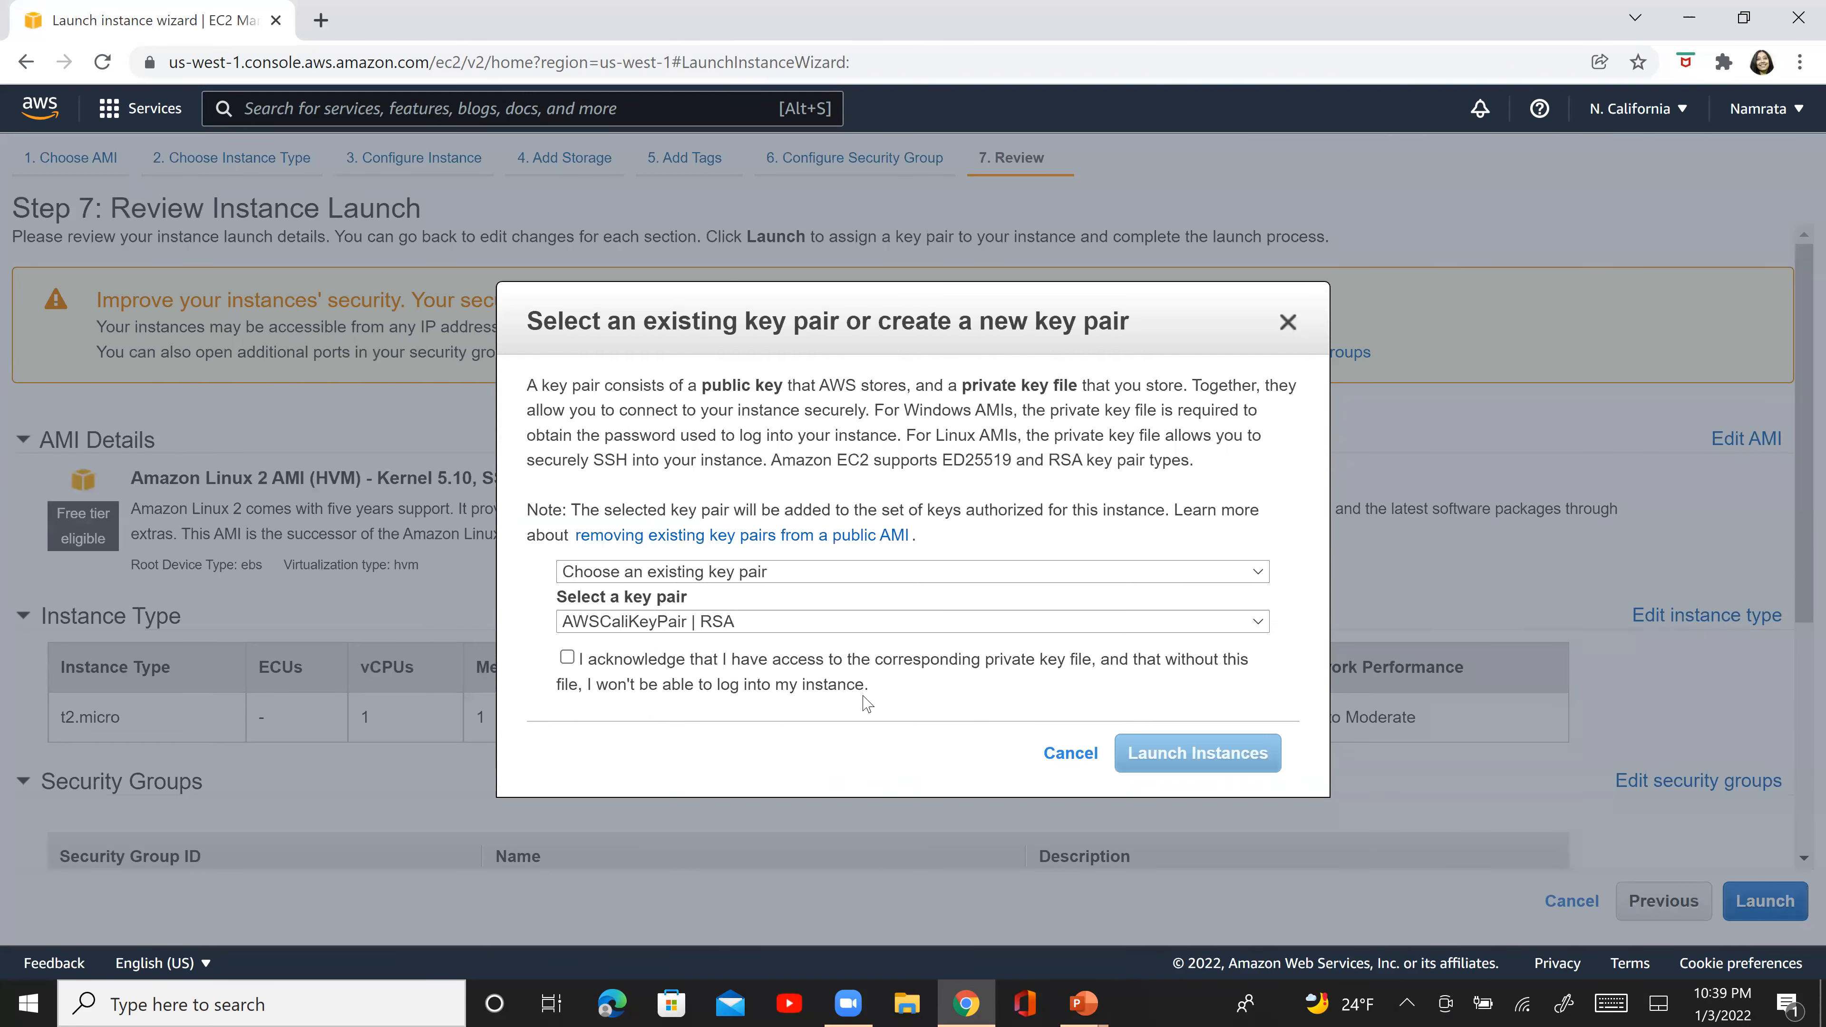
{"action": "left_click", "coordinate": [875, 672]}
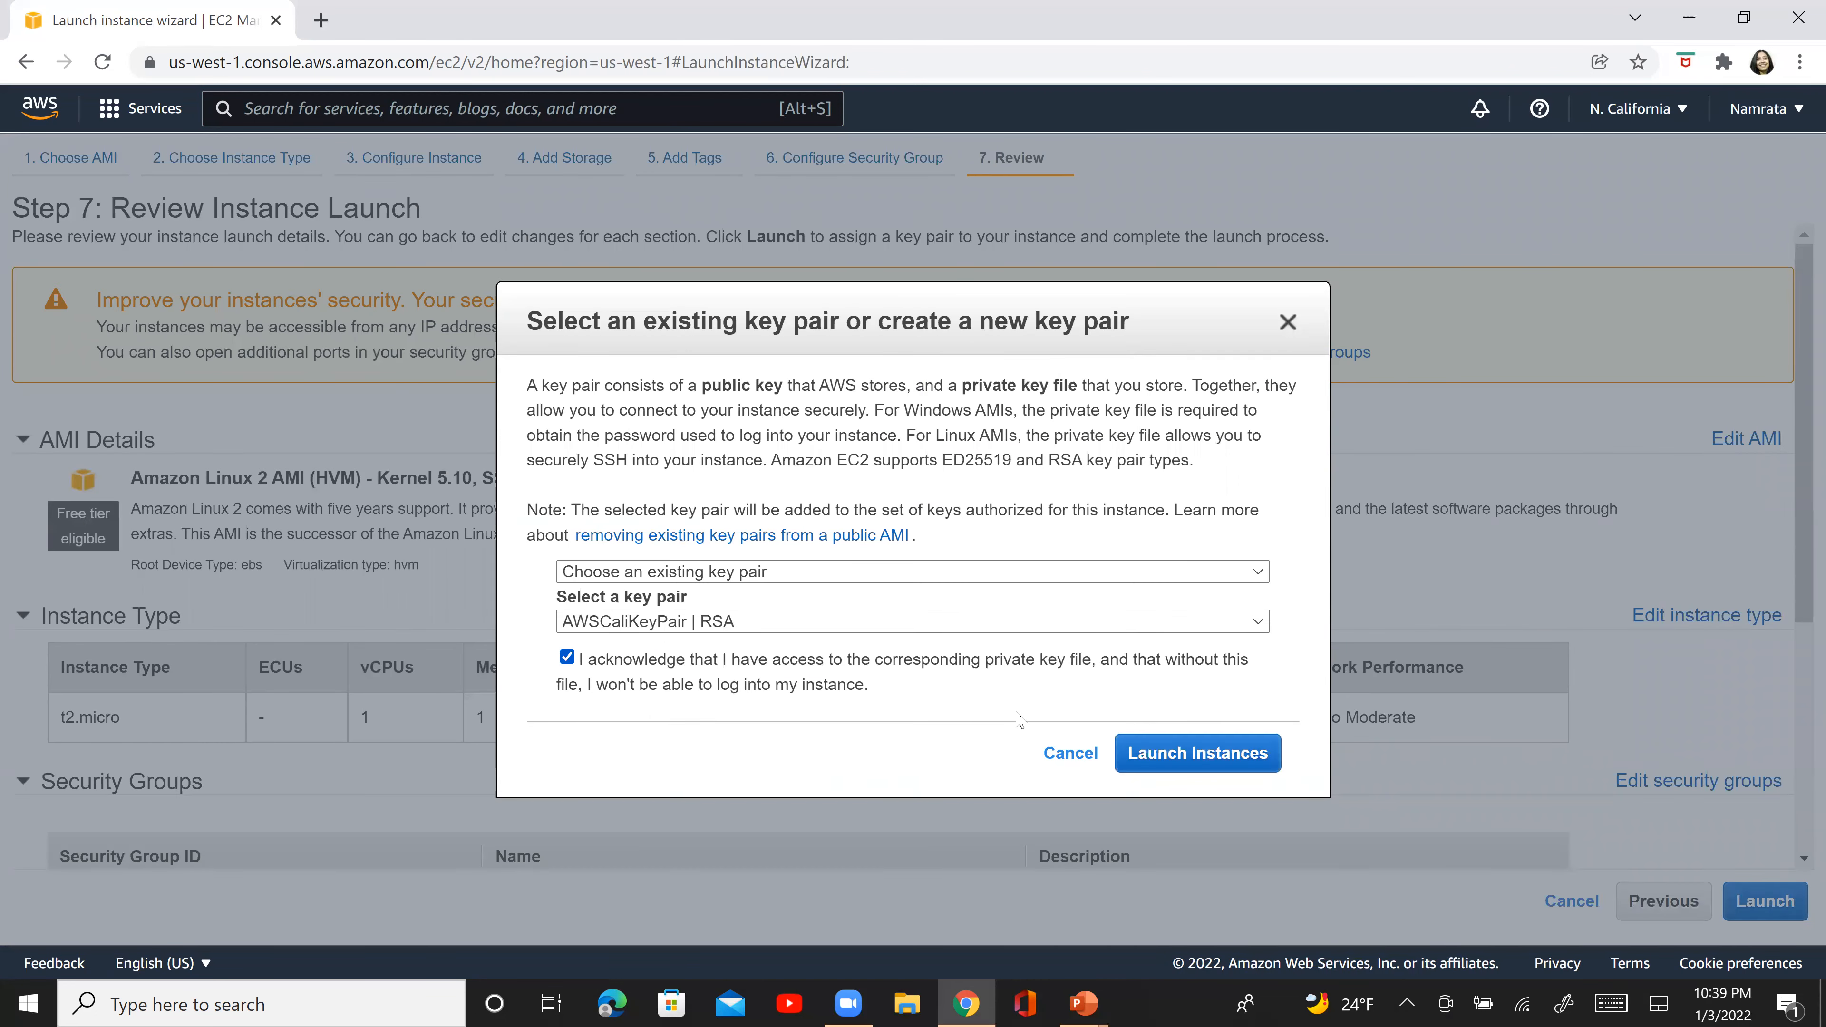
{"action": "left_click", "coordinate": [1186, 755]}
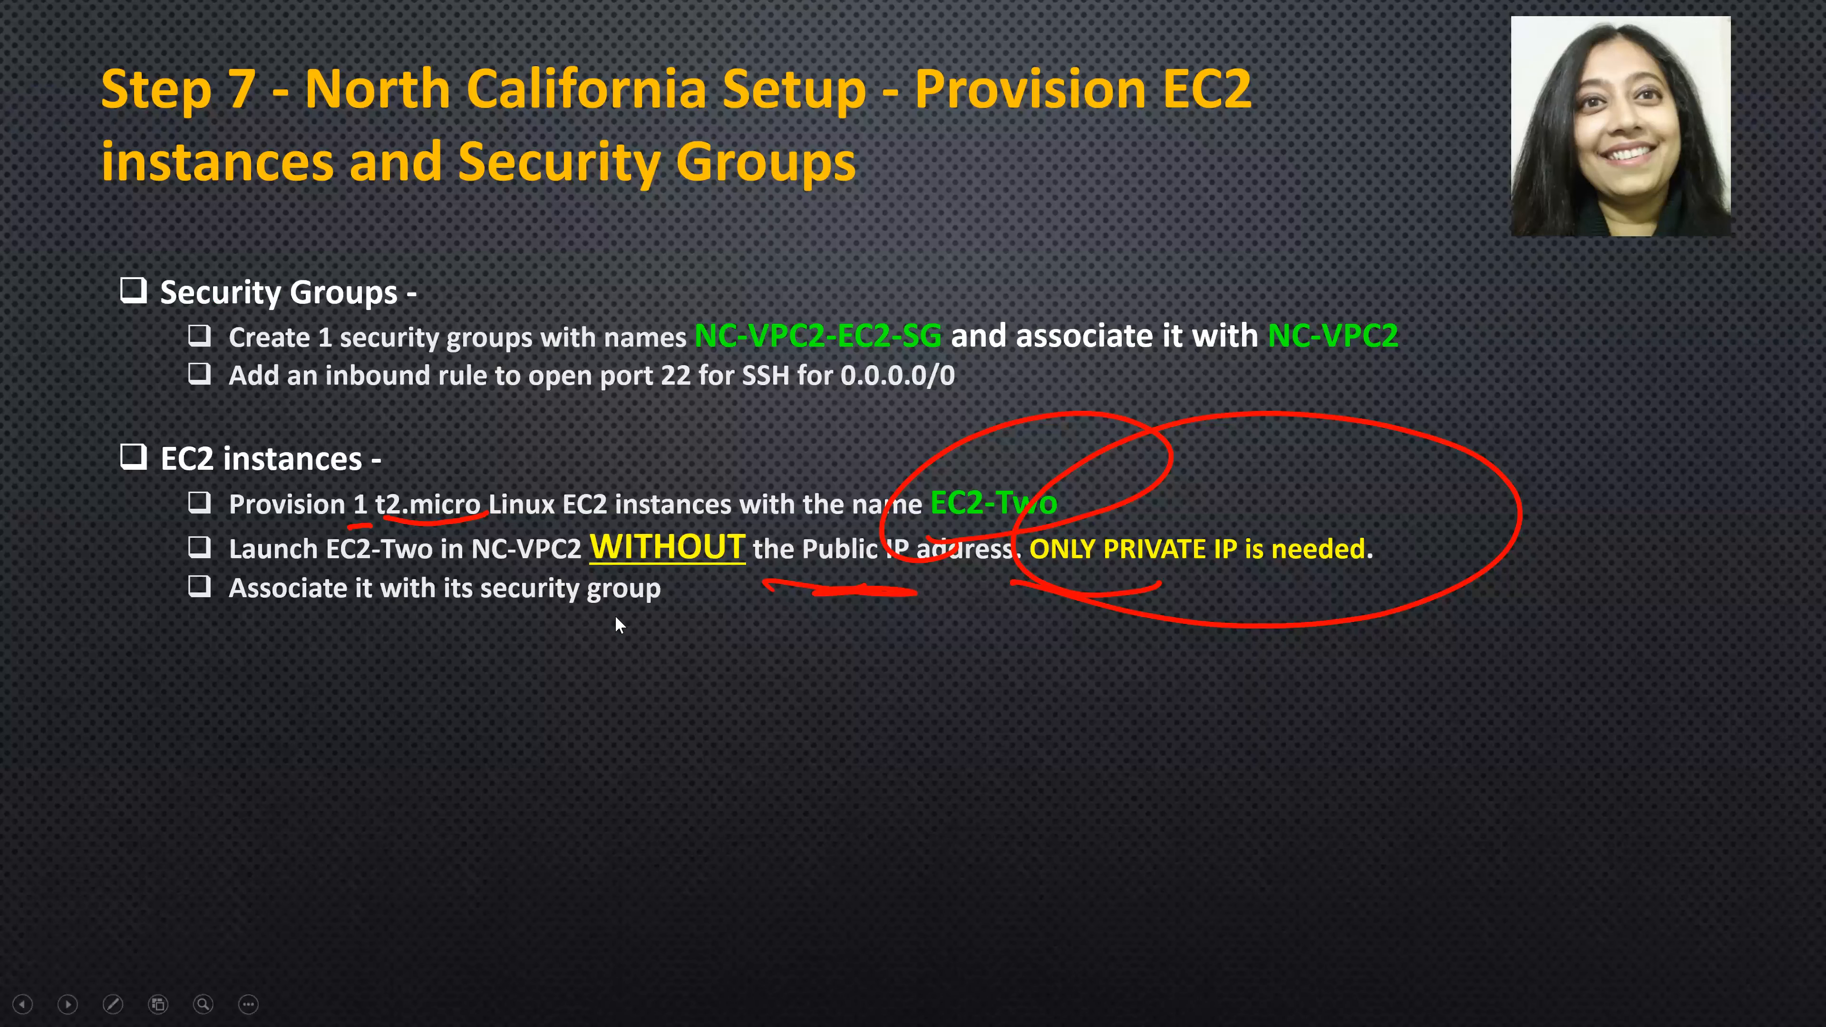
{"action": "mouse_move", "coordinate": [18, 151]}
{"action": "left_mouse_down"}
{"action": "mouse_move", "coordinate": [82, 142]}
{"action": "mouse_move", "coordinate": [271, 2]}
{"action": "left_mouse_up"}
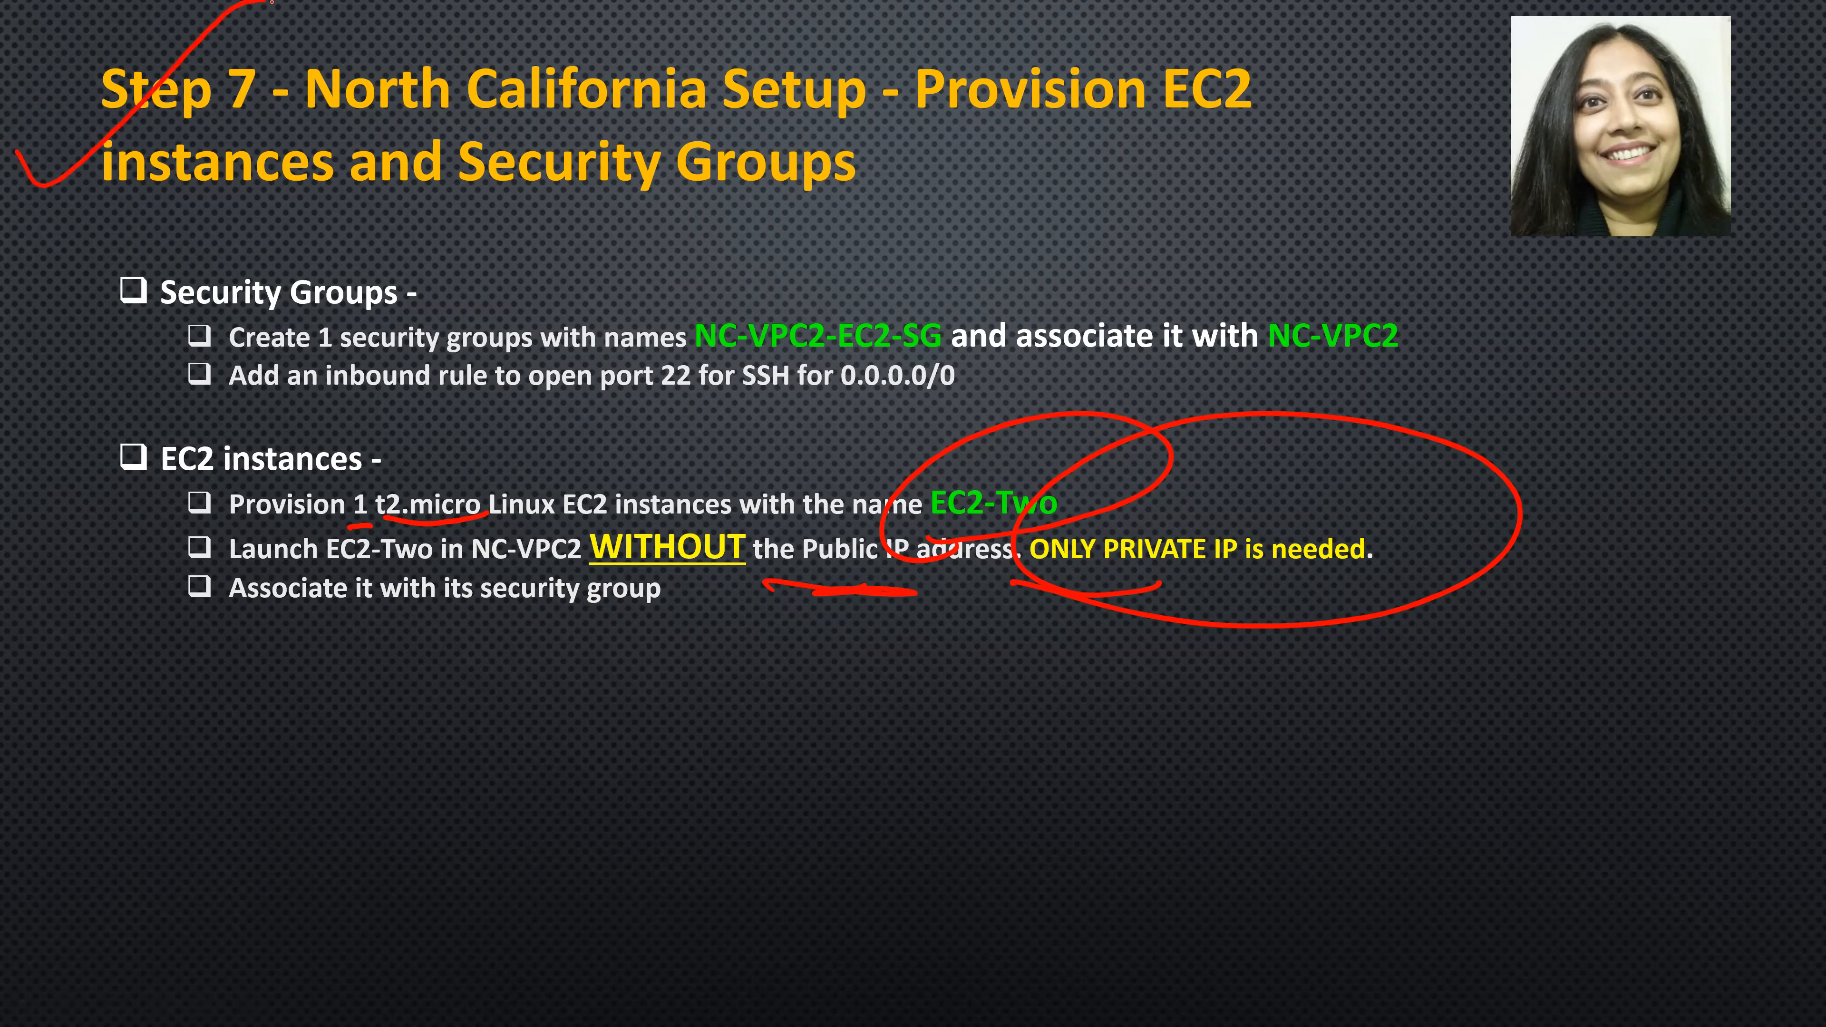
{"action": "key", "text": "Right"}
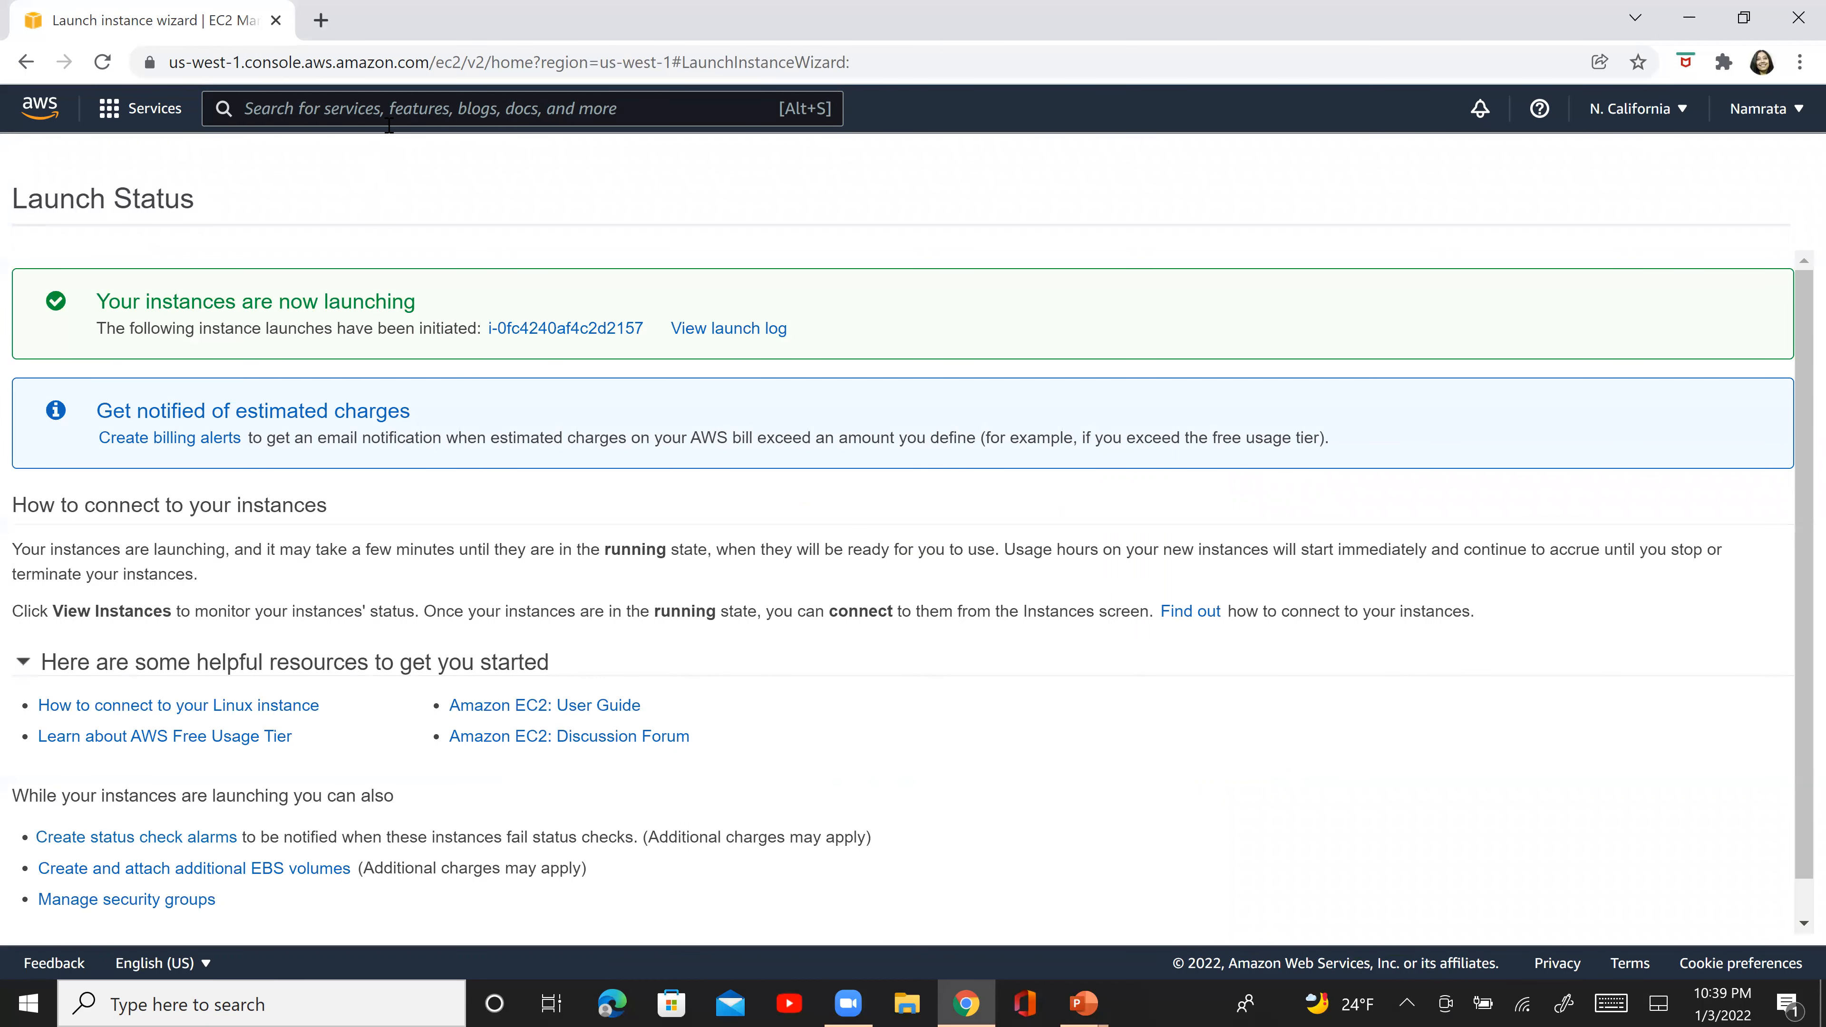
- Search the AWS services for transit gateways, open that feature, and start creating a transit gateway
{"action": "type", "text": "T"}
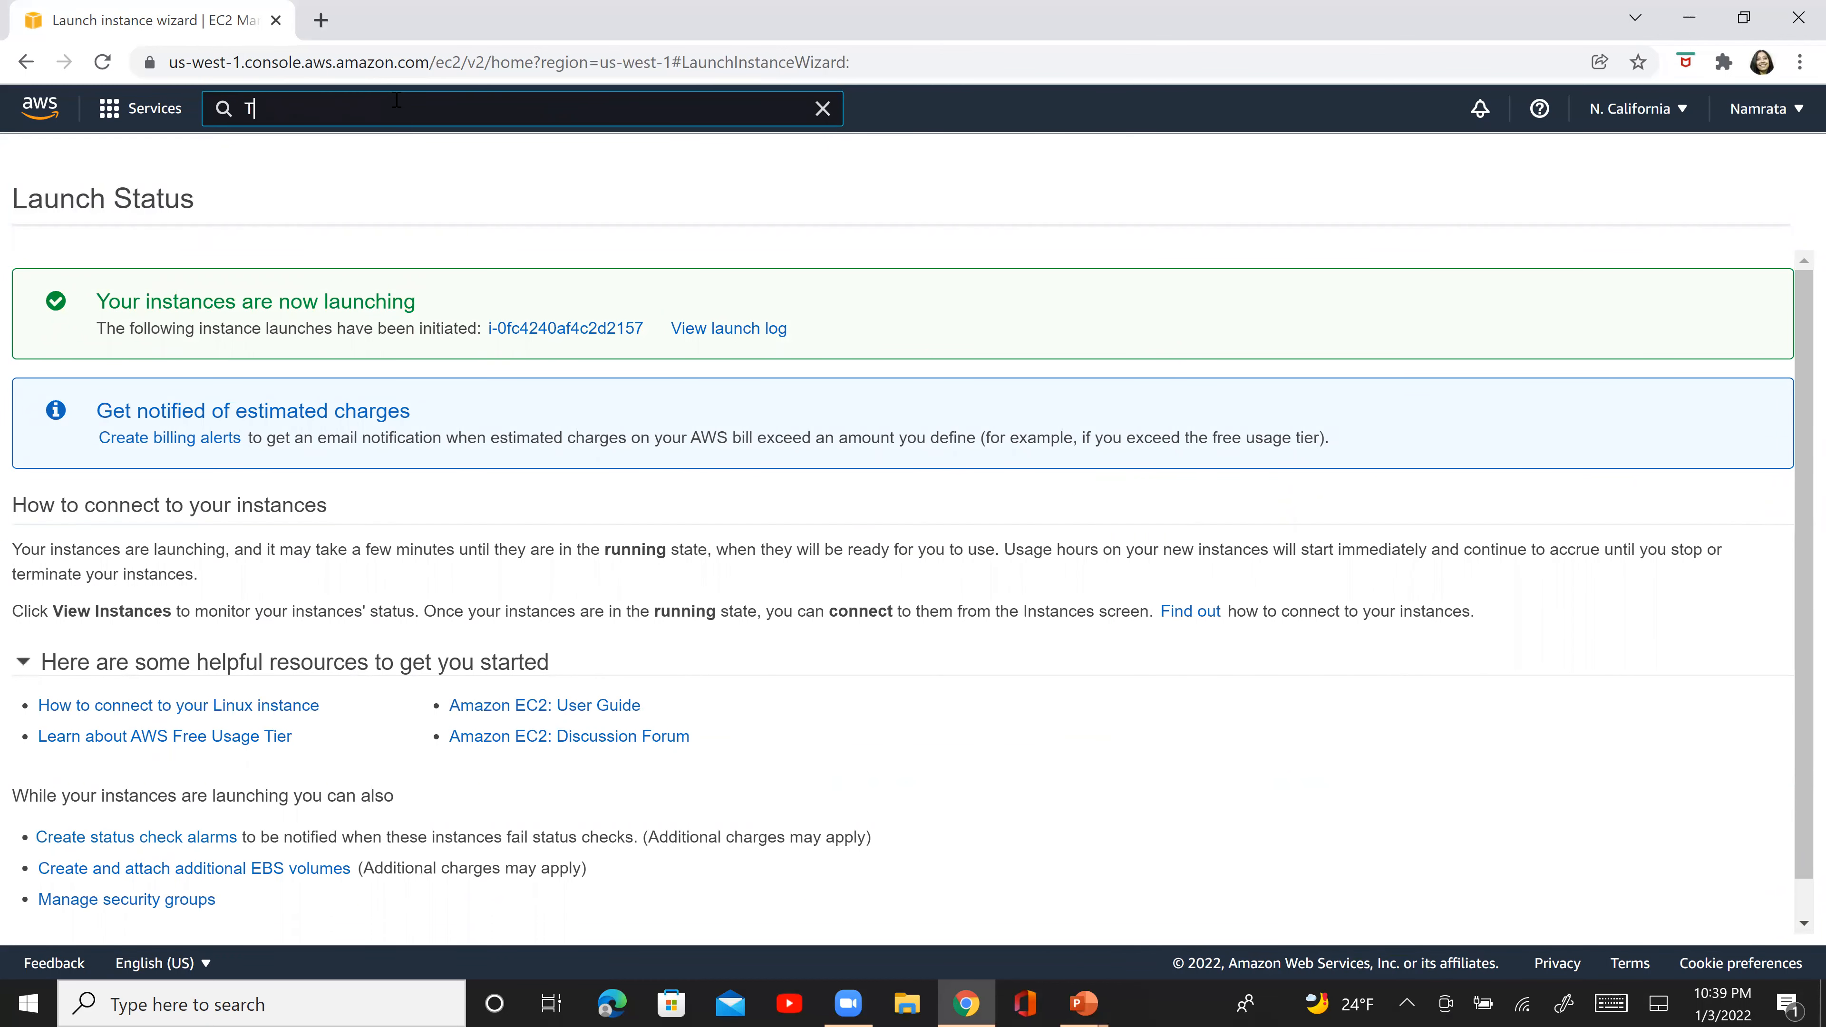
{"action": "type", "text": "RANSIT "}
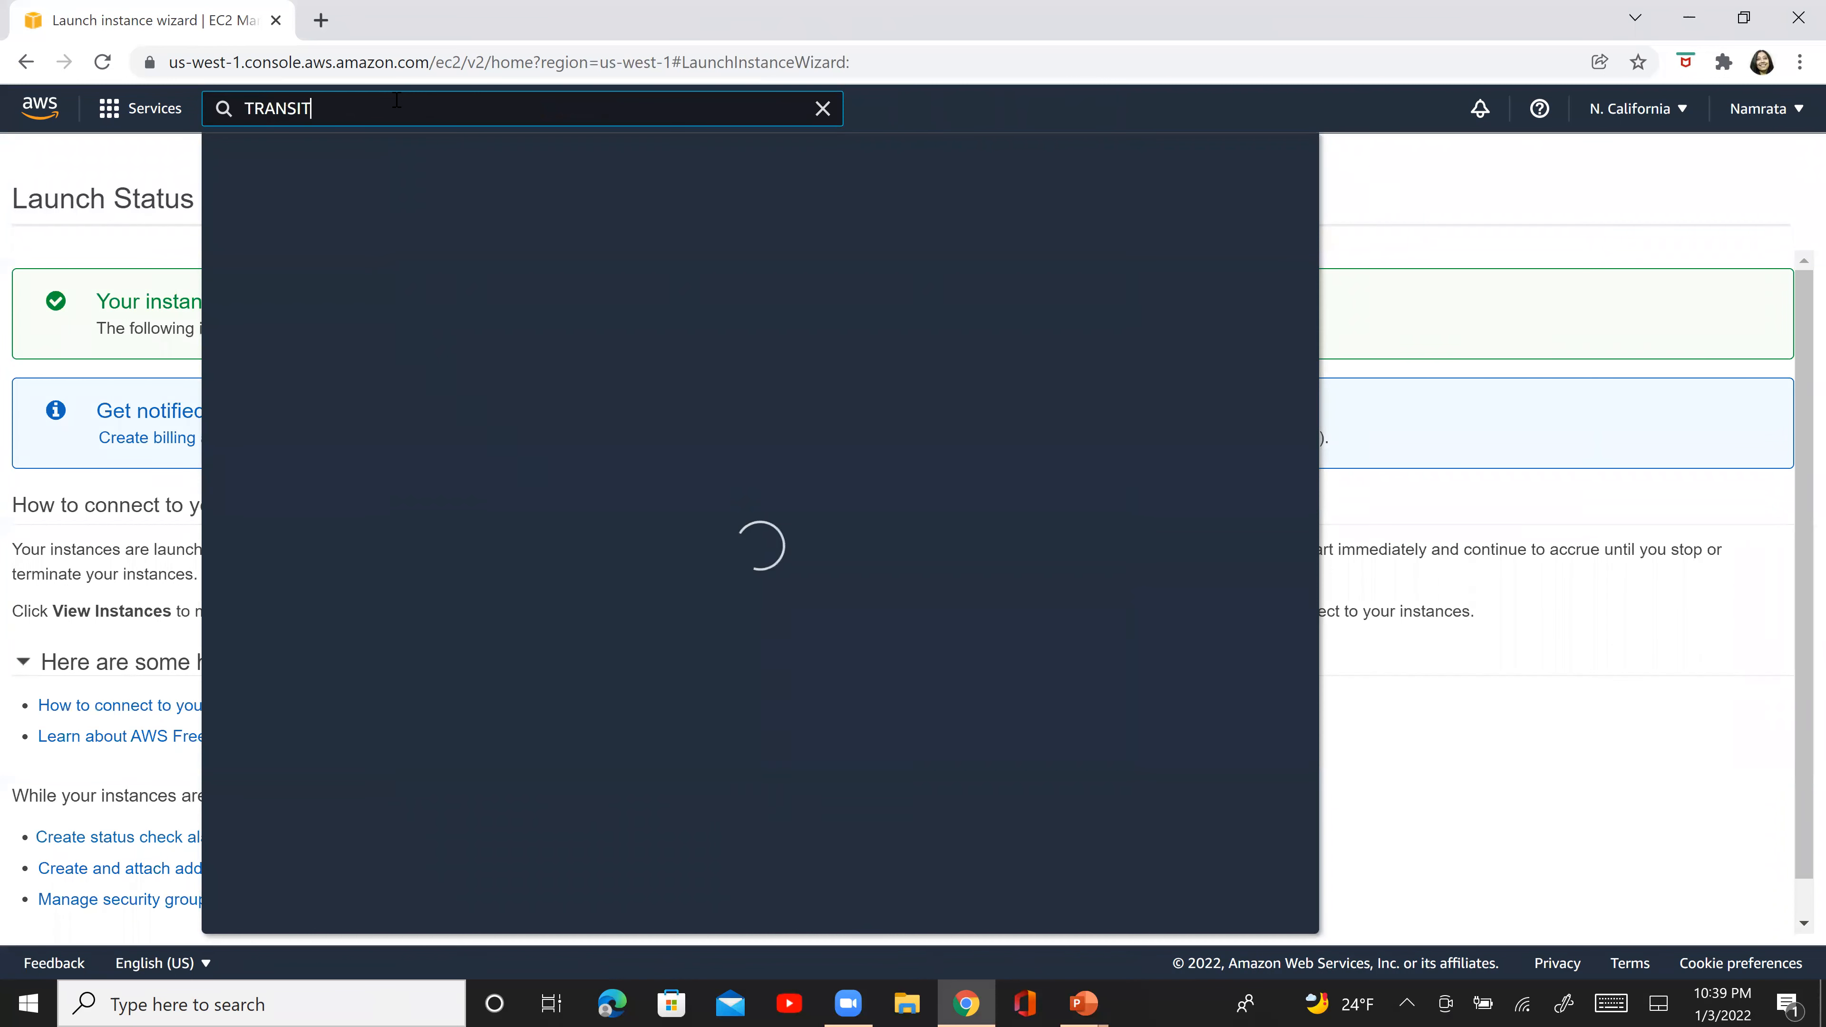
{"action": "type", "text": "G"}
{"action": "left_click", "coordinate": [584, 478]}
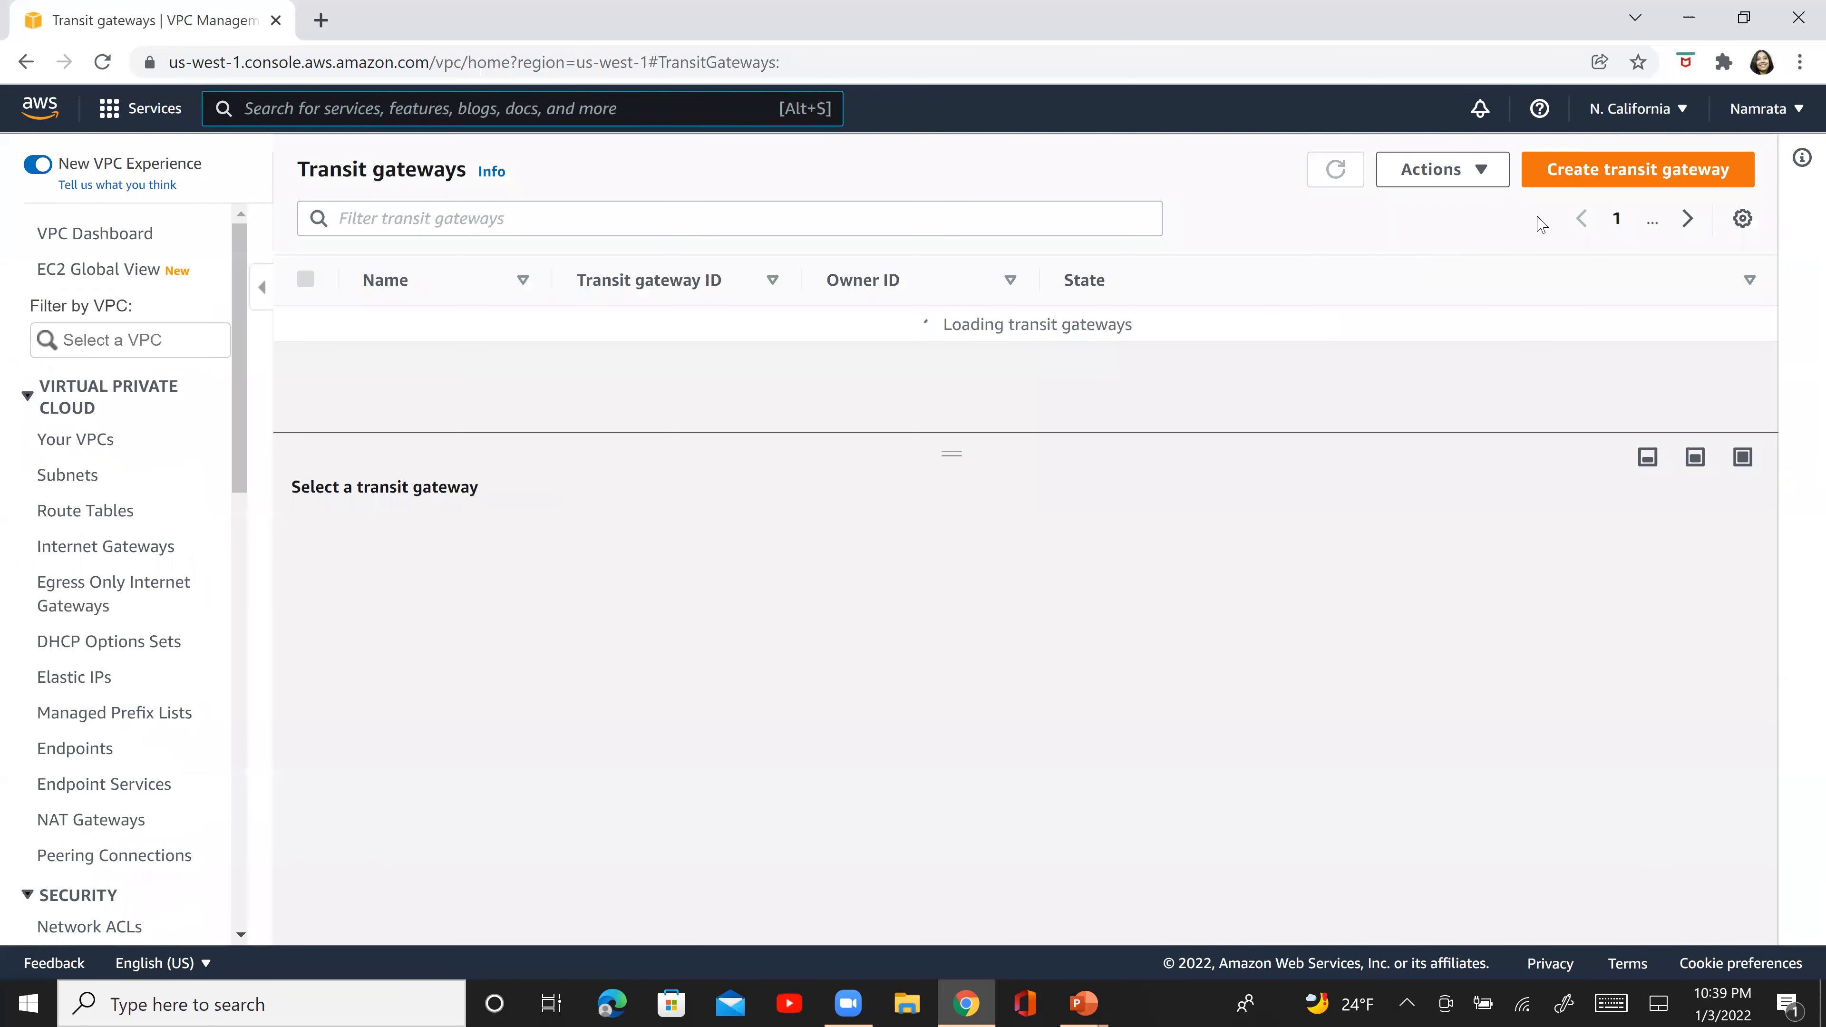
{"action": "left_click", "coordinate": [1631, 170]}
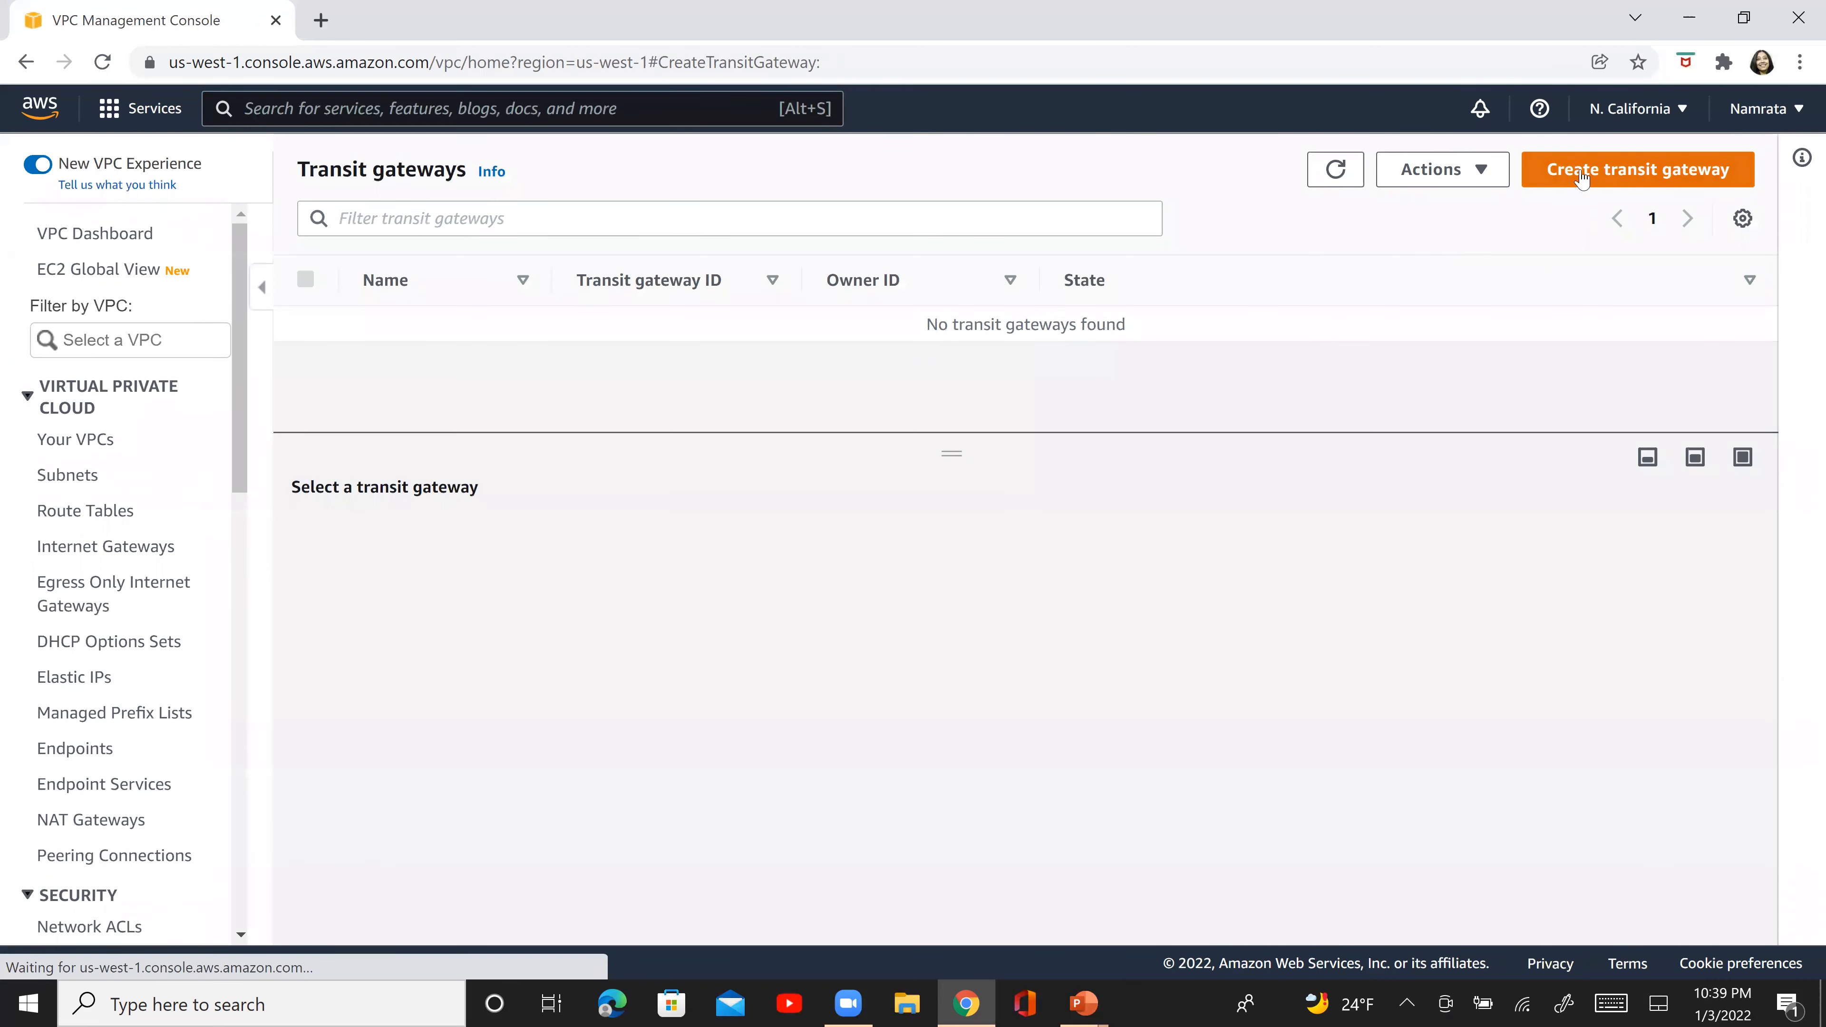
- Enter NC-TG2 as both the name tag and the description of the transit gateway
{"action": "type", "text": "NC-TG2"}
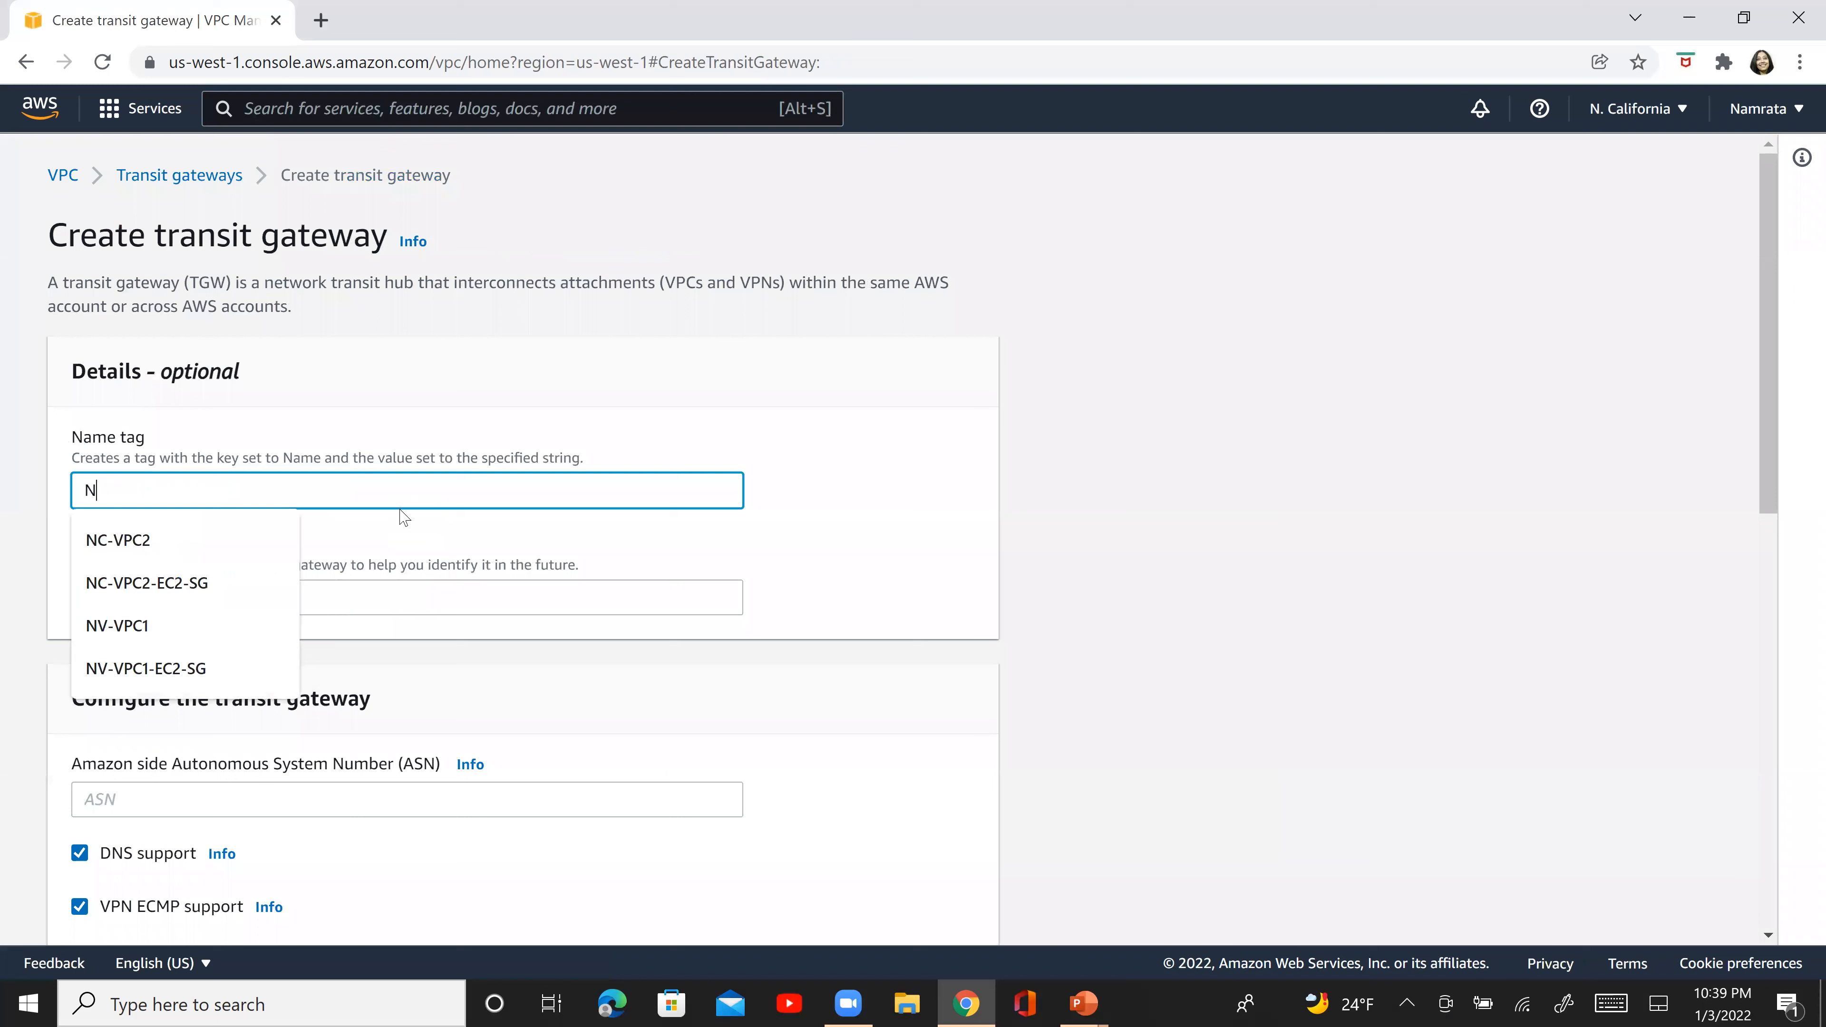
{"action": "key", "text": "Tab"}
{"action": "key", "text": "Tab"}
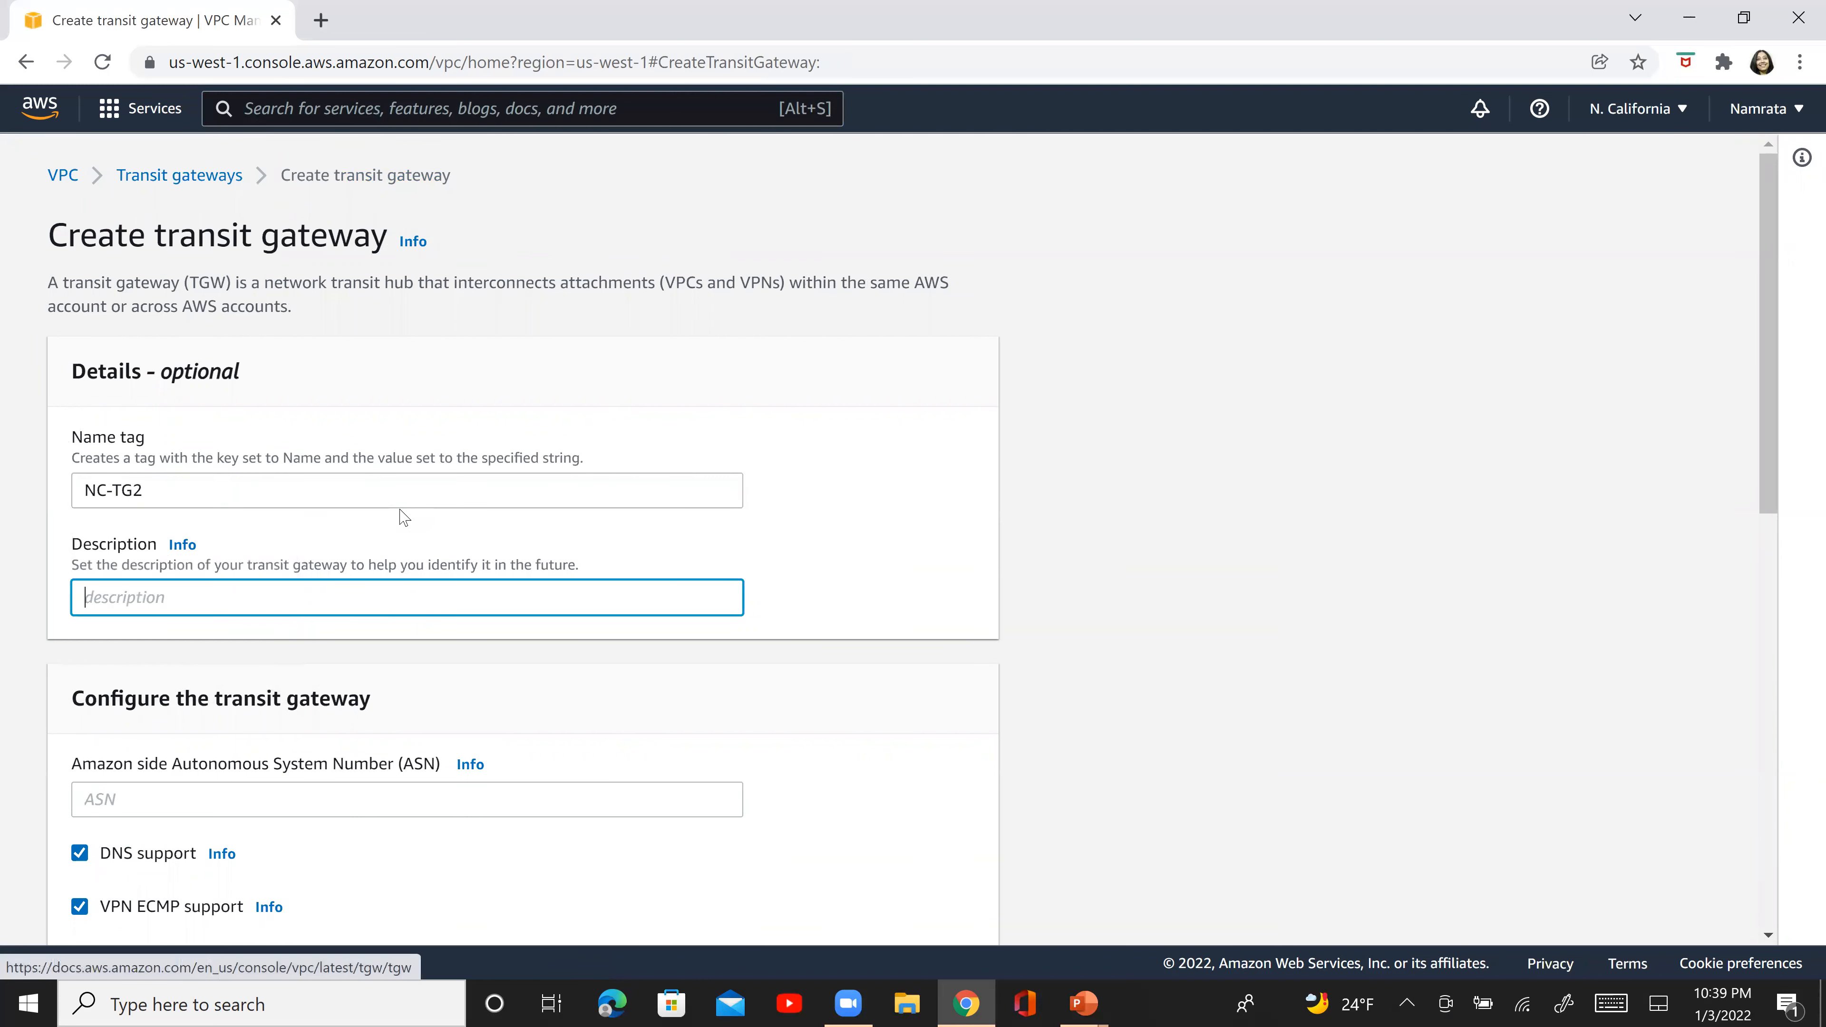
{"action": "type", "text": "NC-"}
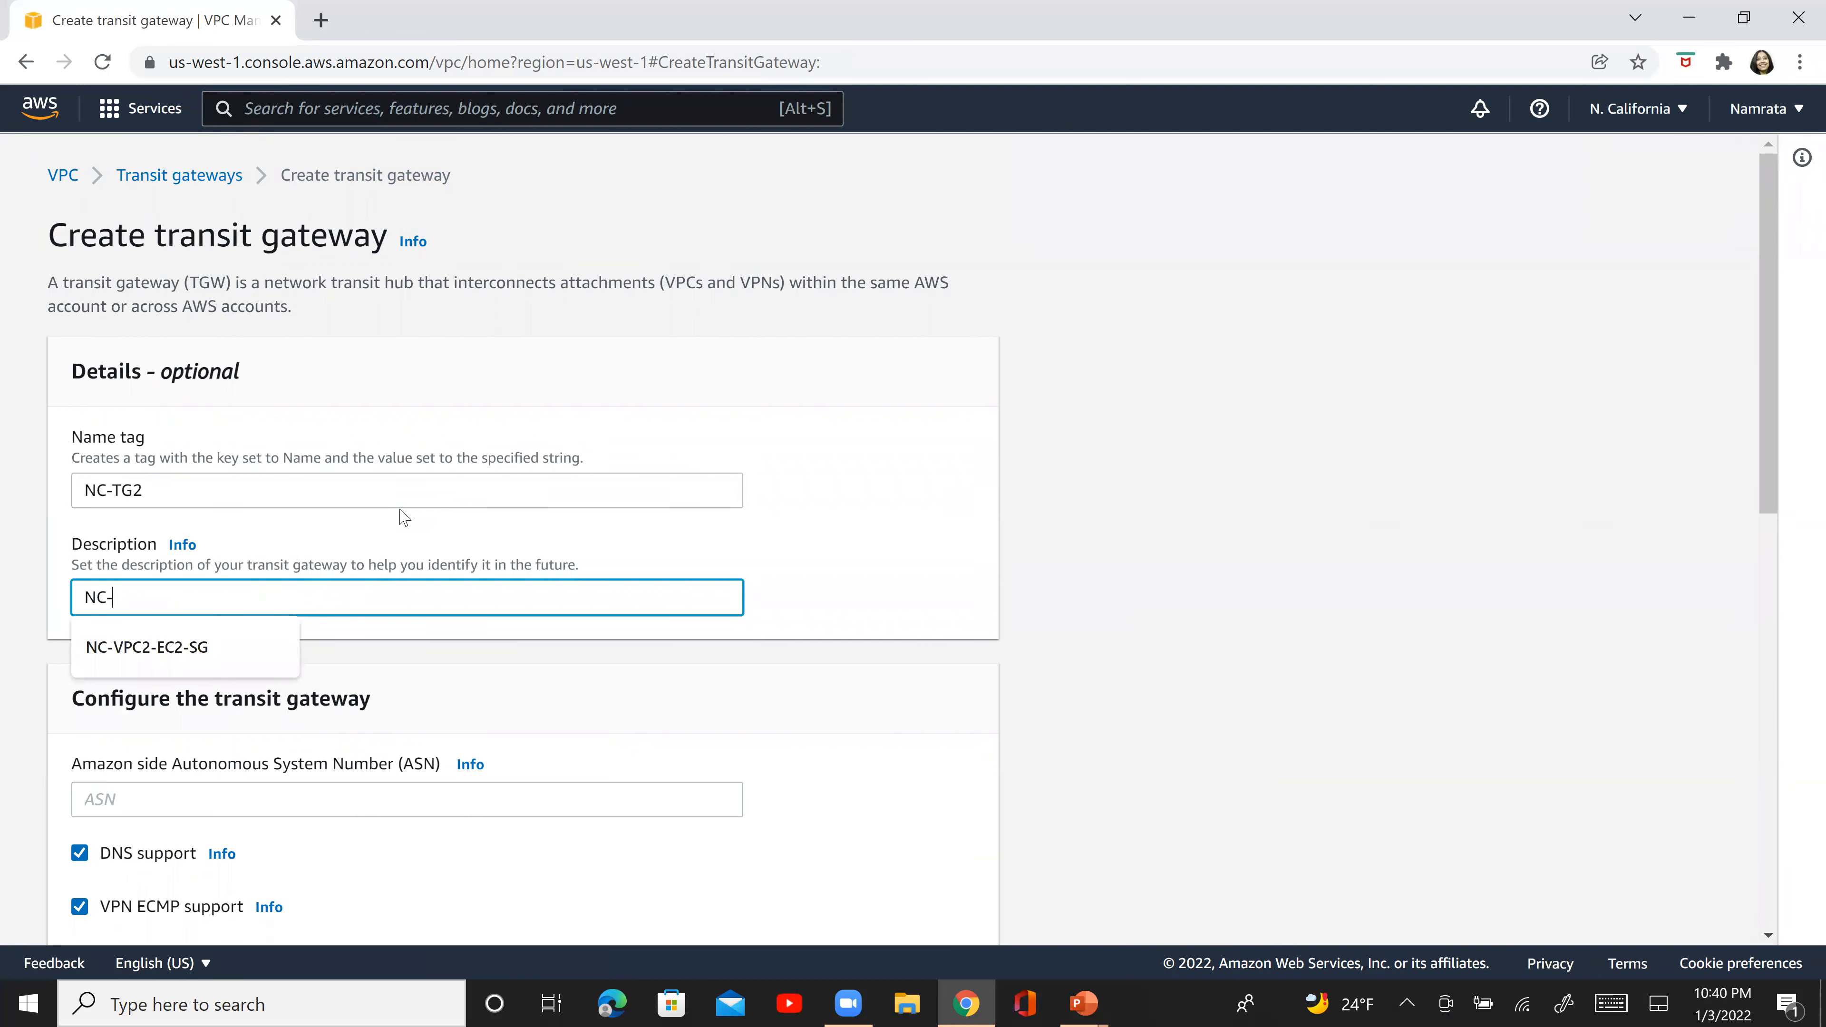
{"action": "type", "text": "TG2"}
{"action": "key", "text": "Tab"}
{"action": "key", "text": "Tab"}
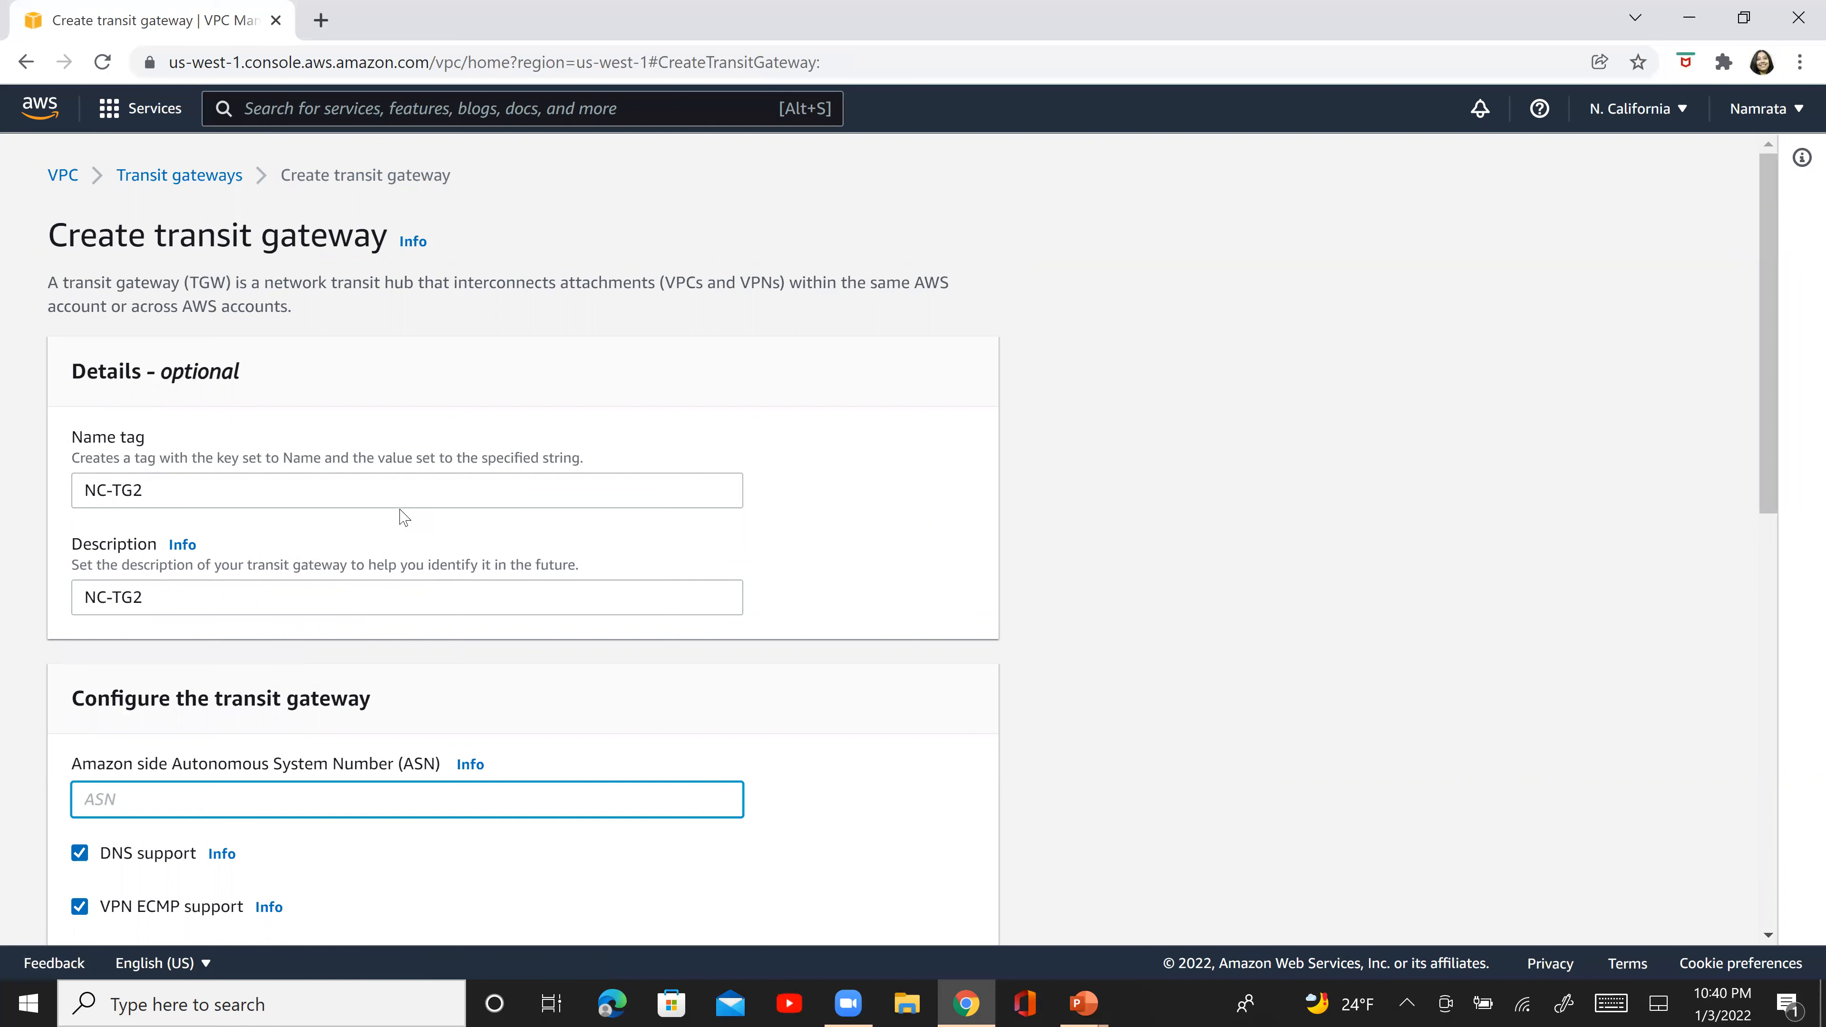
{"action": "left_click", "coordinate": [470, 764]}
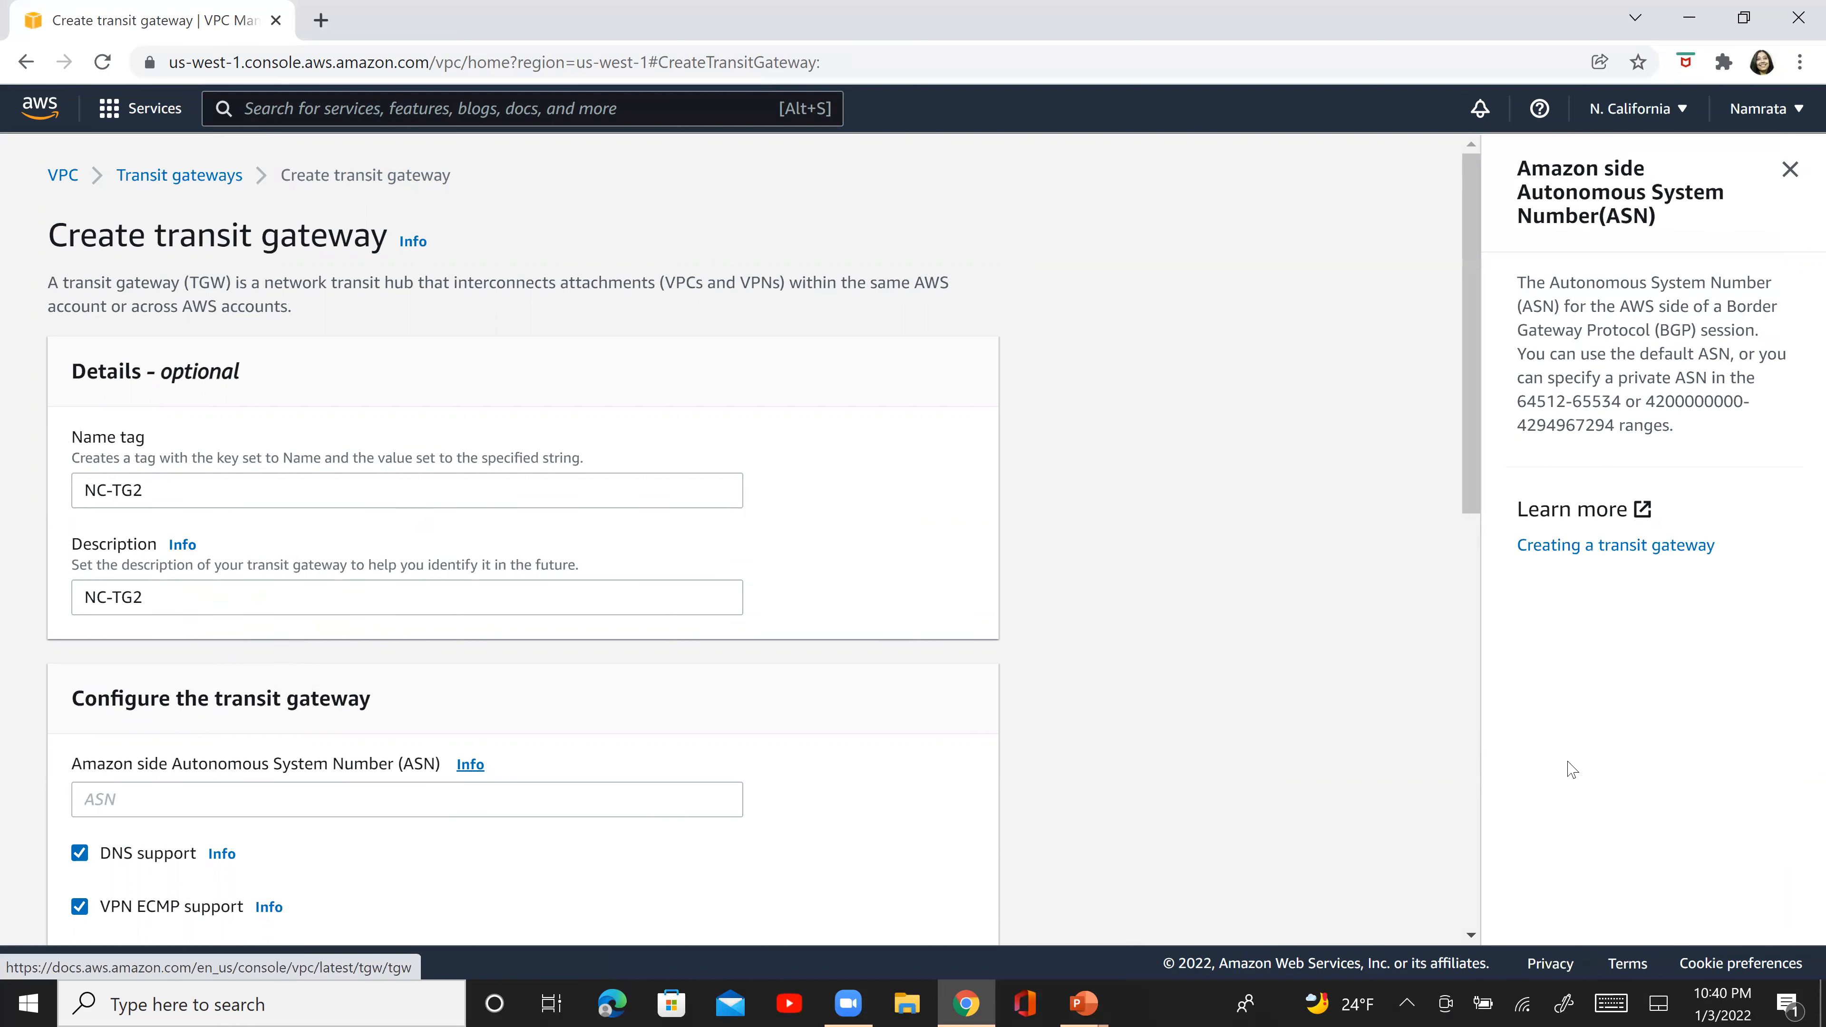
{"action": "double_click", "coordinate": [1717, 401]}
{"action": "key", "text": "ctrl+c"}
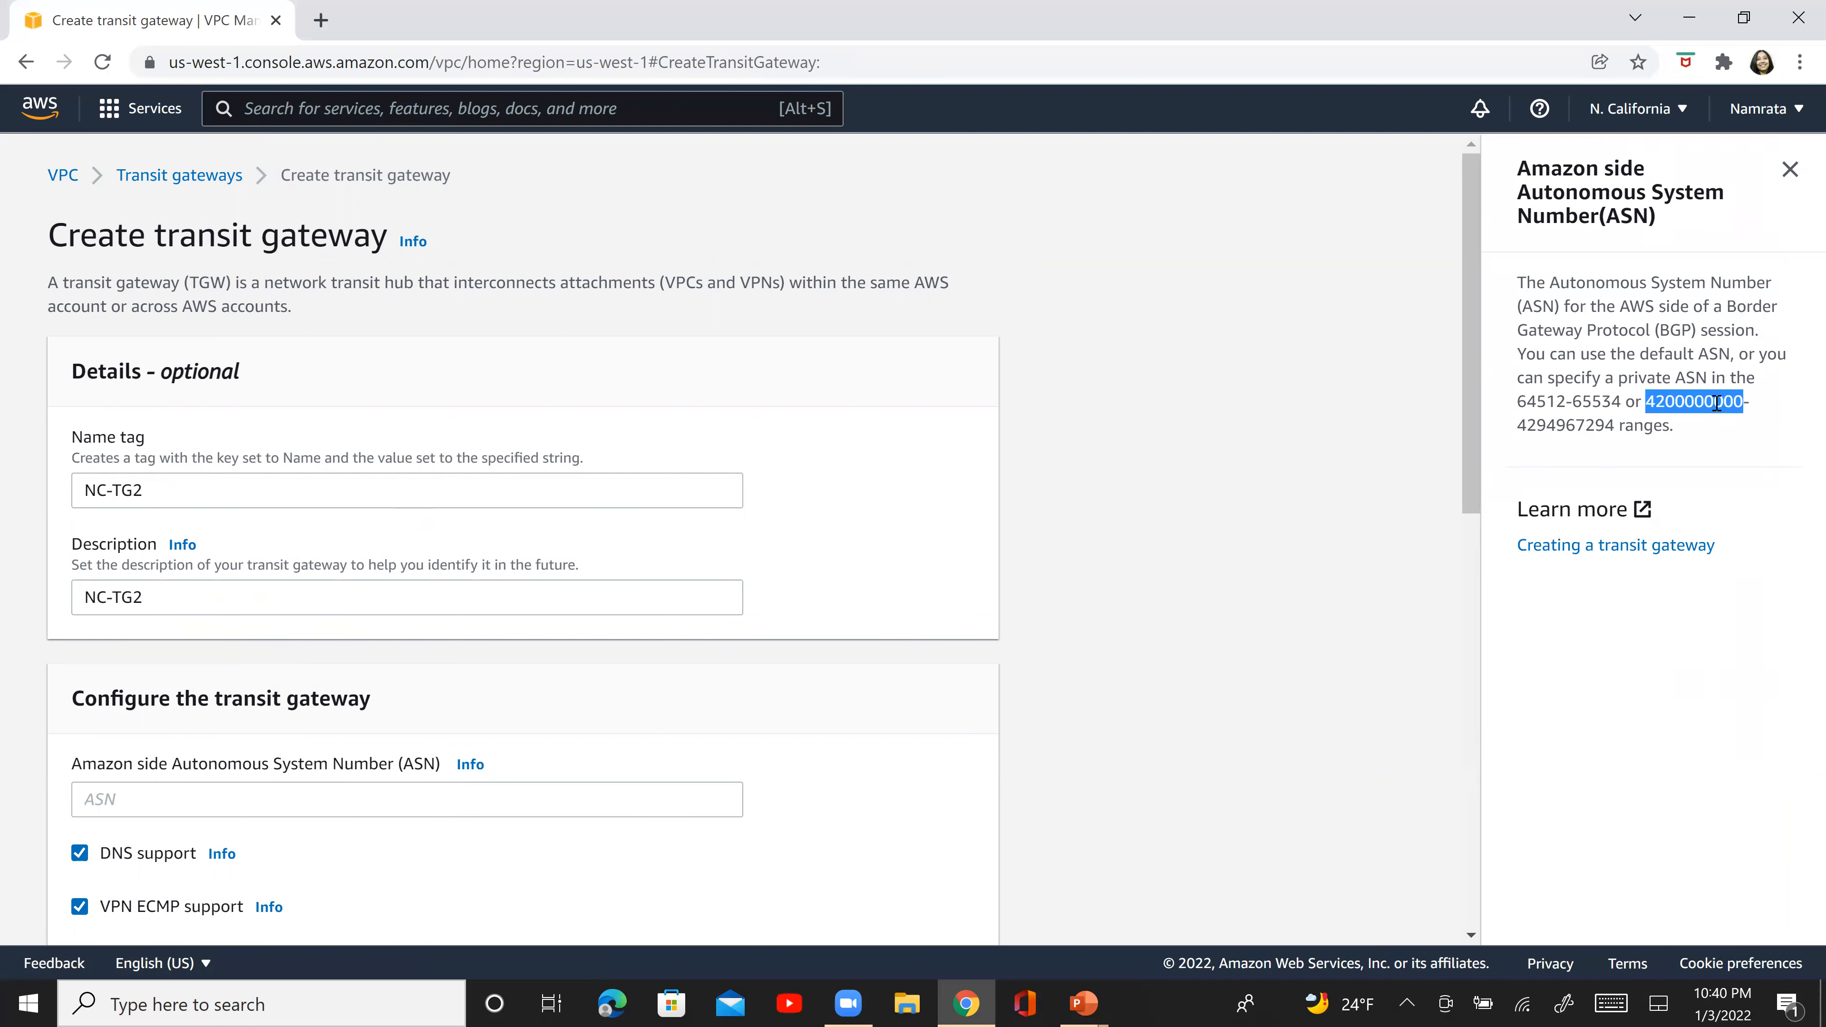
{"action": "left_click", "coordinate": [255, 799]}
{"action": "key", "text": "ctrl+v"}
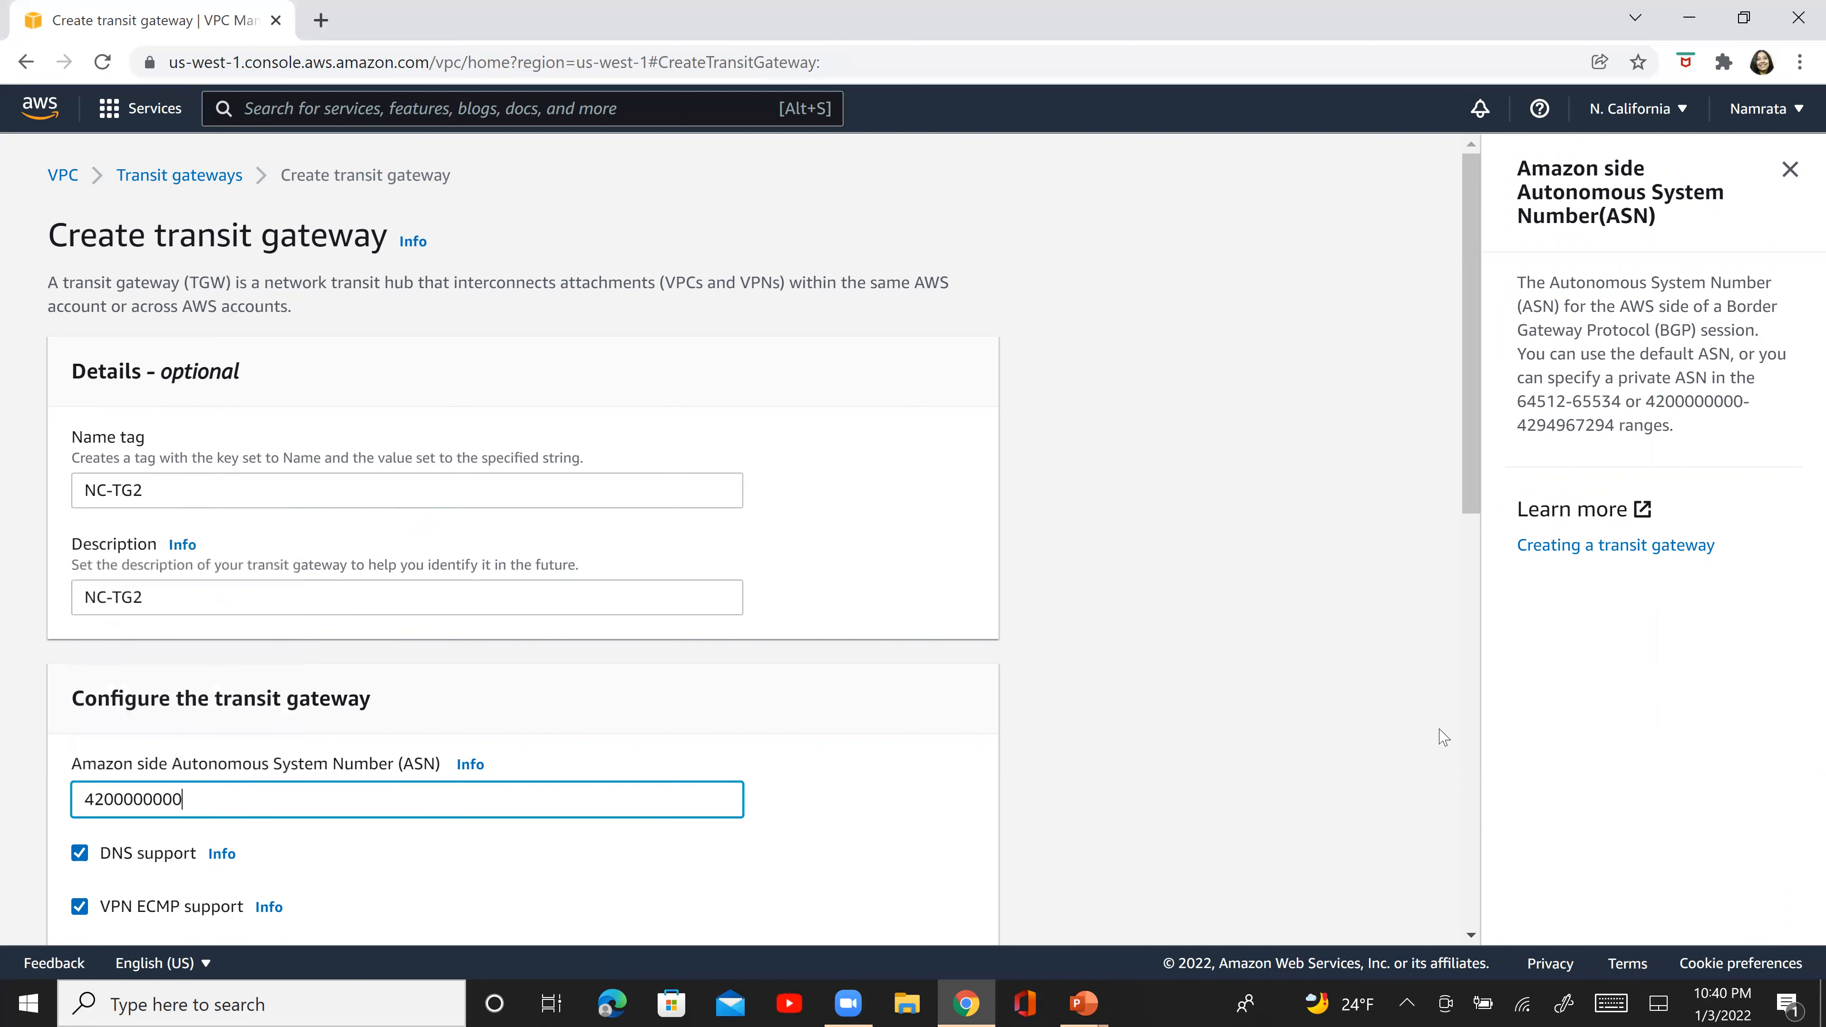
- Keep the remaining transit gateway options at their defaults and create the transit gateway
{"action": "left_click", "coordinate": [1466, 752]}
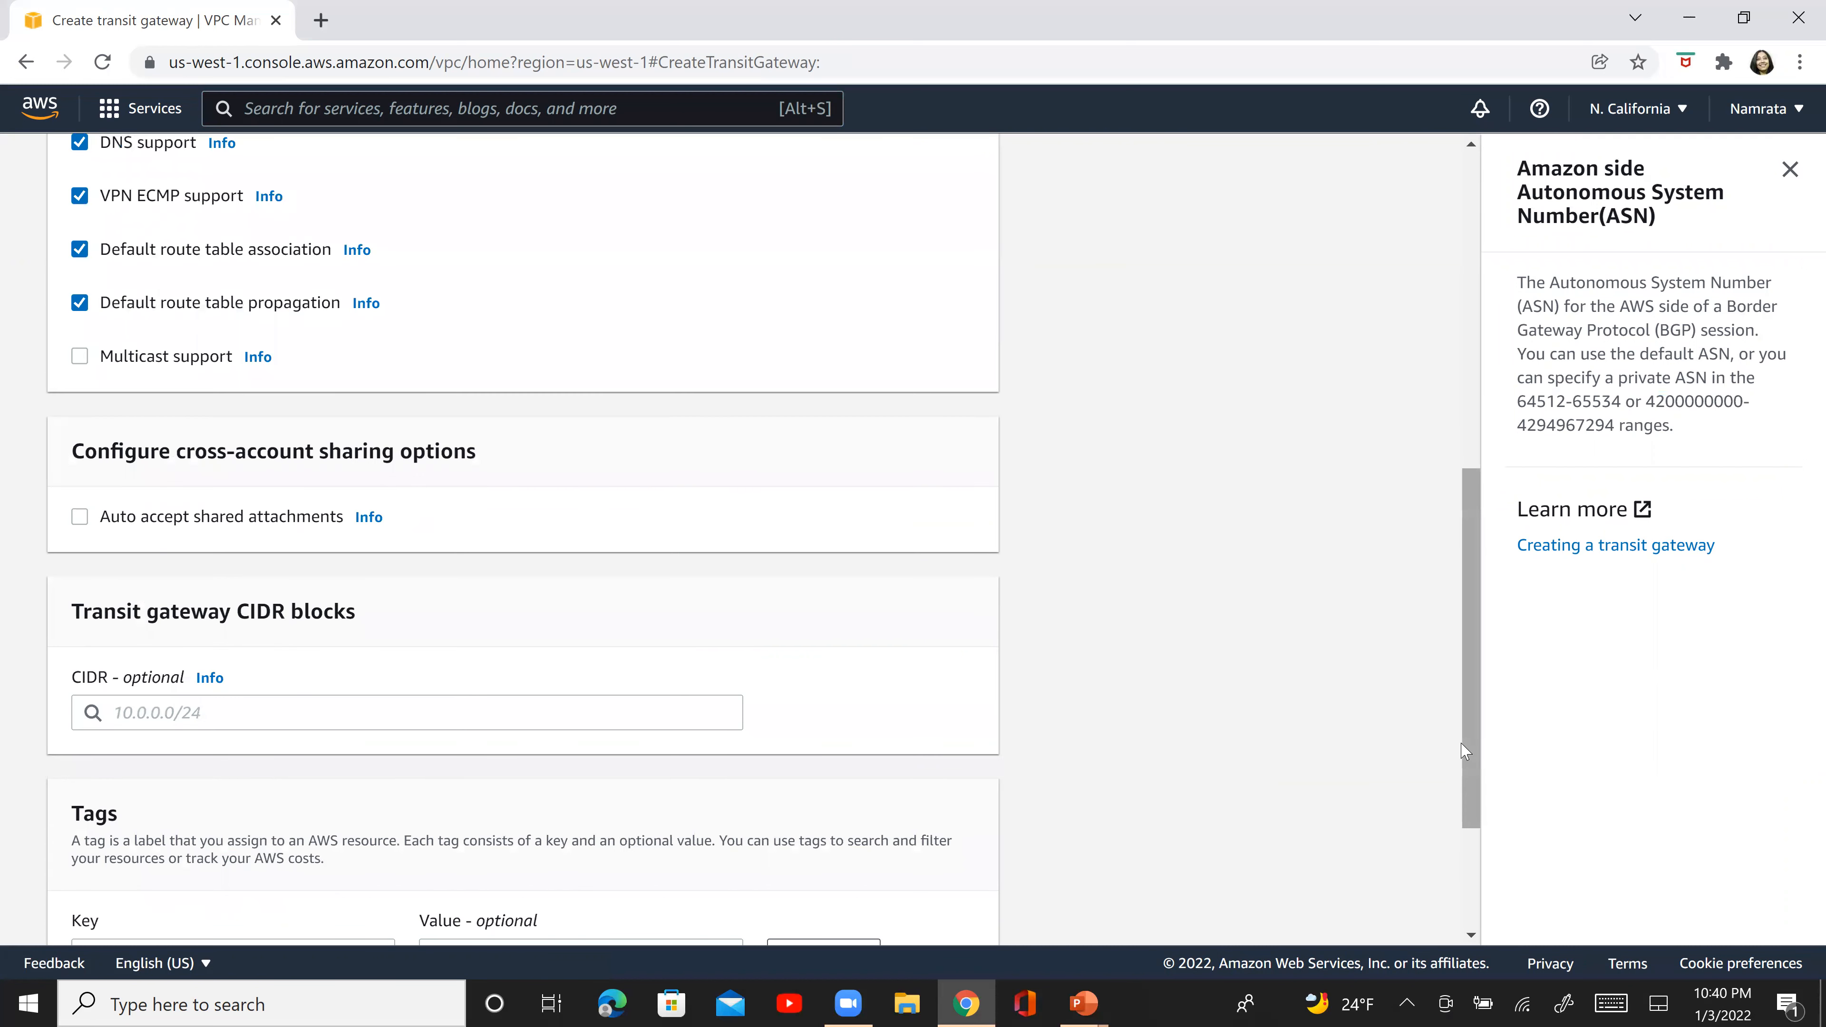
{"action": "left_click", "coordinate": [1463, 745]}
{"action": "left_click_drag", "start_coordinate": [1489, 965], "coordinate": [1490, 964]}
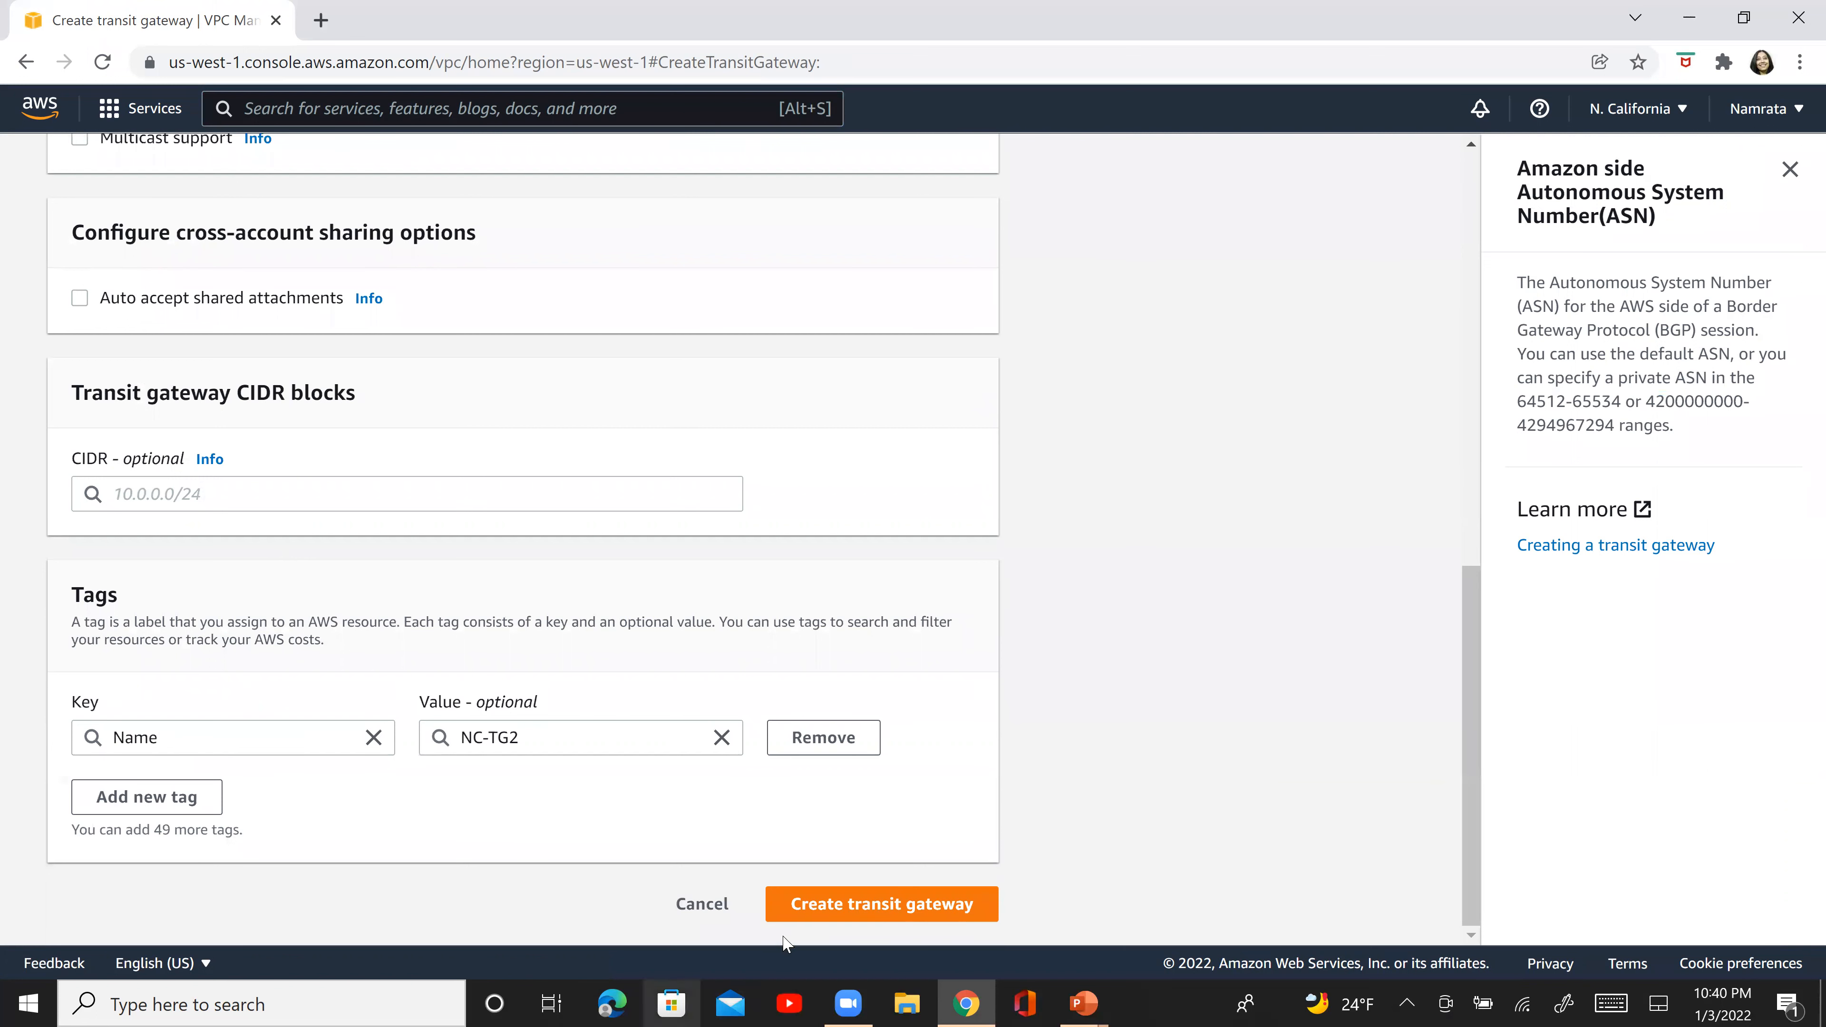
{"action": "left_click", "coordinate": [836, 905]}
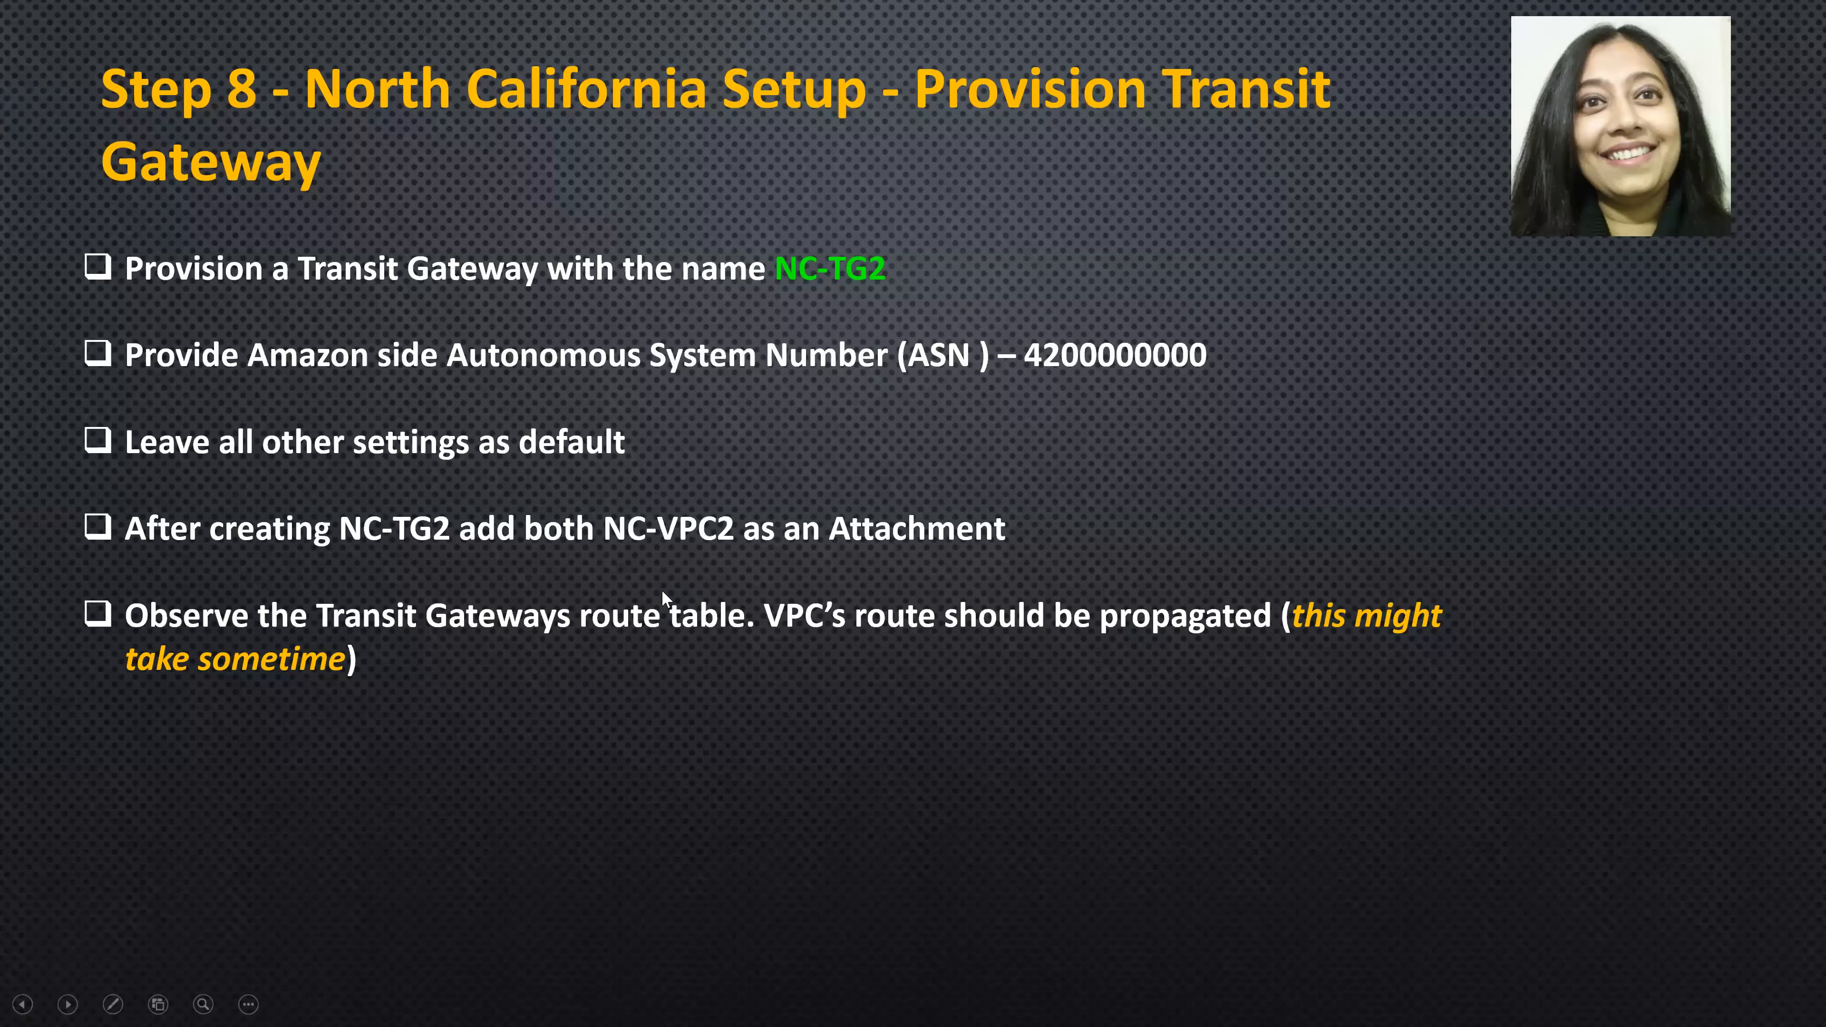
{"action": "left_click_drag", "start_coordinate": [59, 248], "coordinate": [39, 484]}
{"action": "left_click_drag", "start_coordinate": [78, 203], "coordinate": [70, 509]}
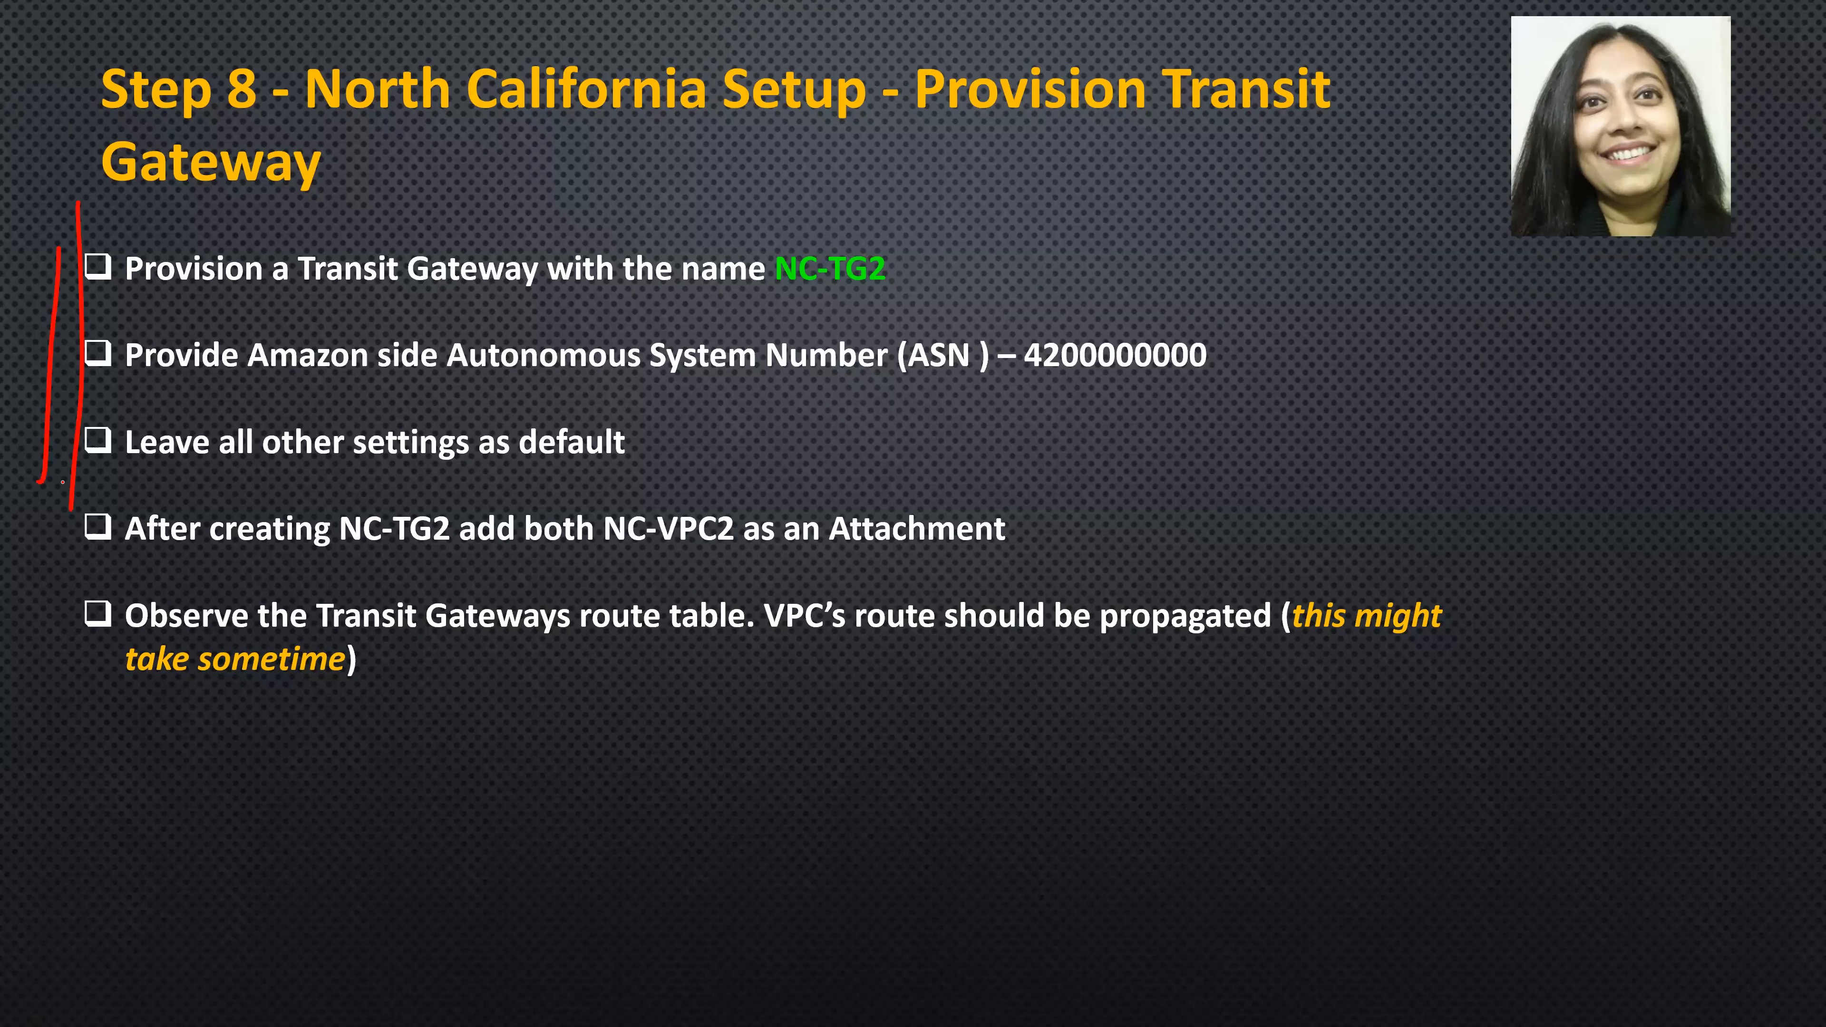
{"action": "left_click_drag", "start_coordinate": [559, 564], "coordinate": [1150, 515]}
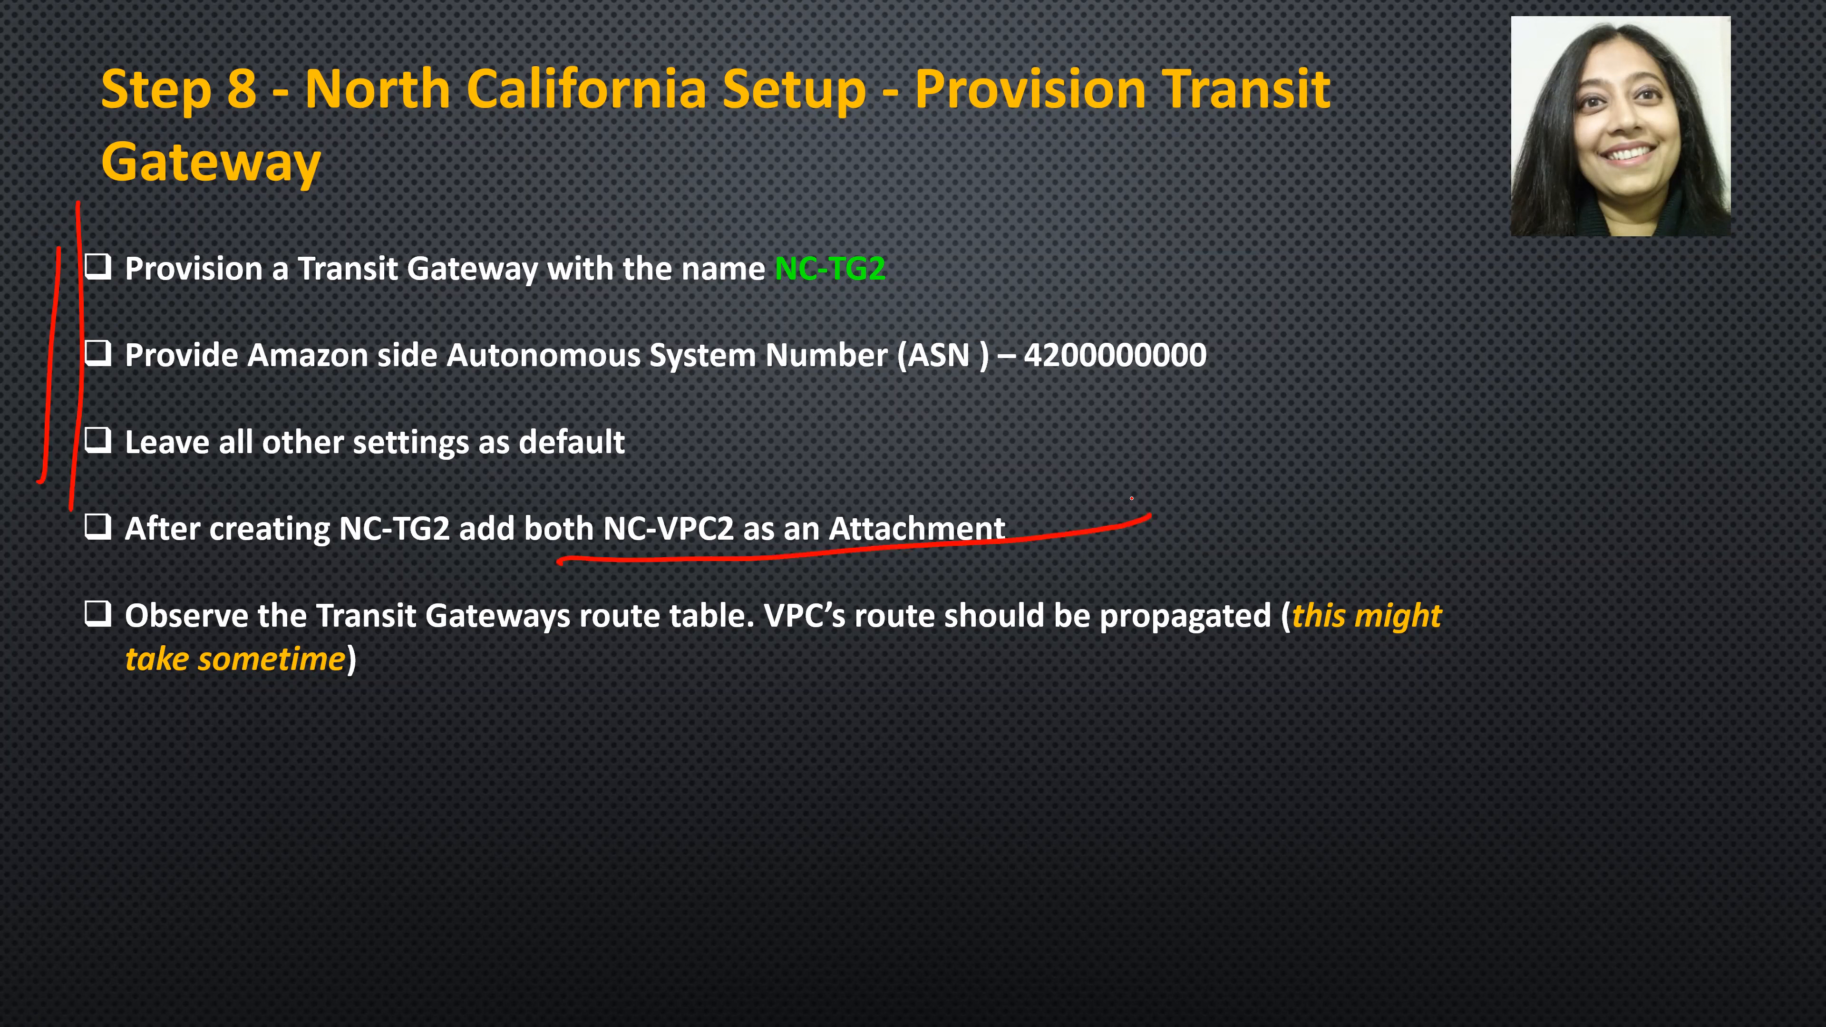
{"action": "mouse_move", "coordinate": [1456, 539]}
{"action": "left_mouse_down"}
{"action": "mouse_move", "coordinate": [1480, 773]}
{"action": "mouse_move", "coordinate": [1347, 775]}
{"action": "left_mouse_up"}
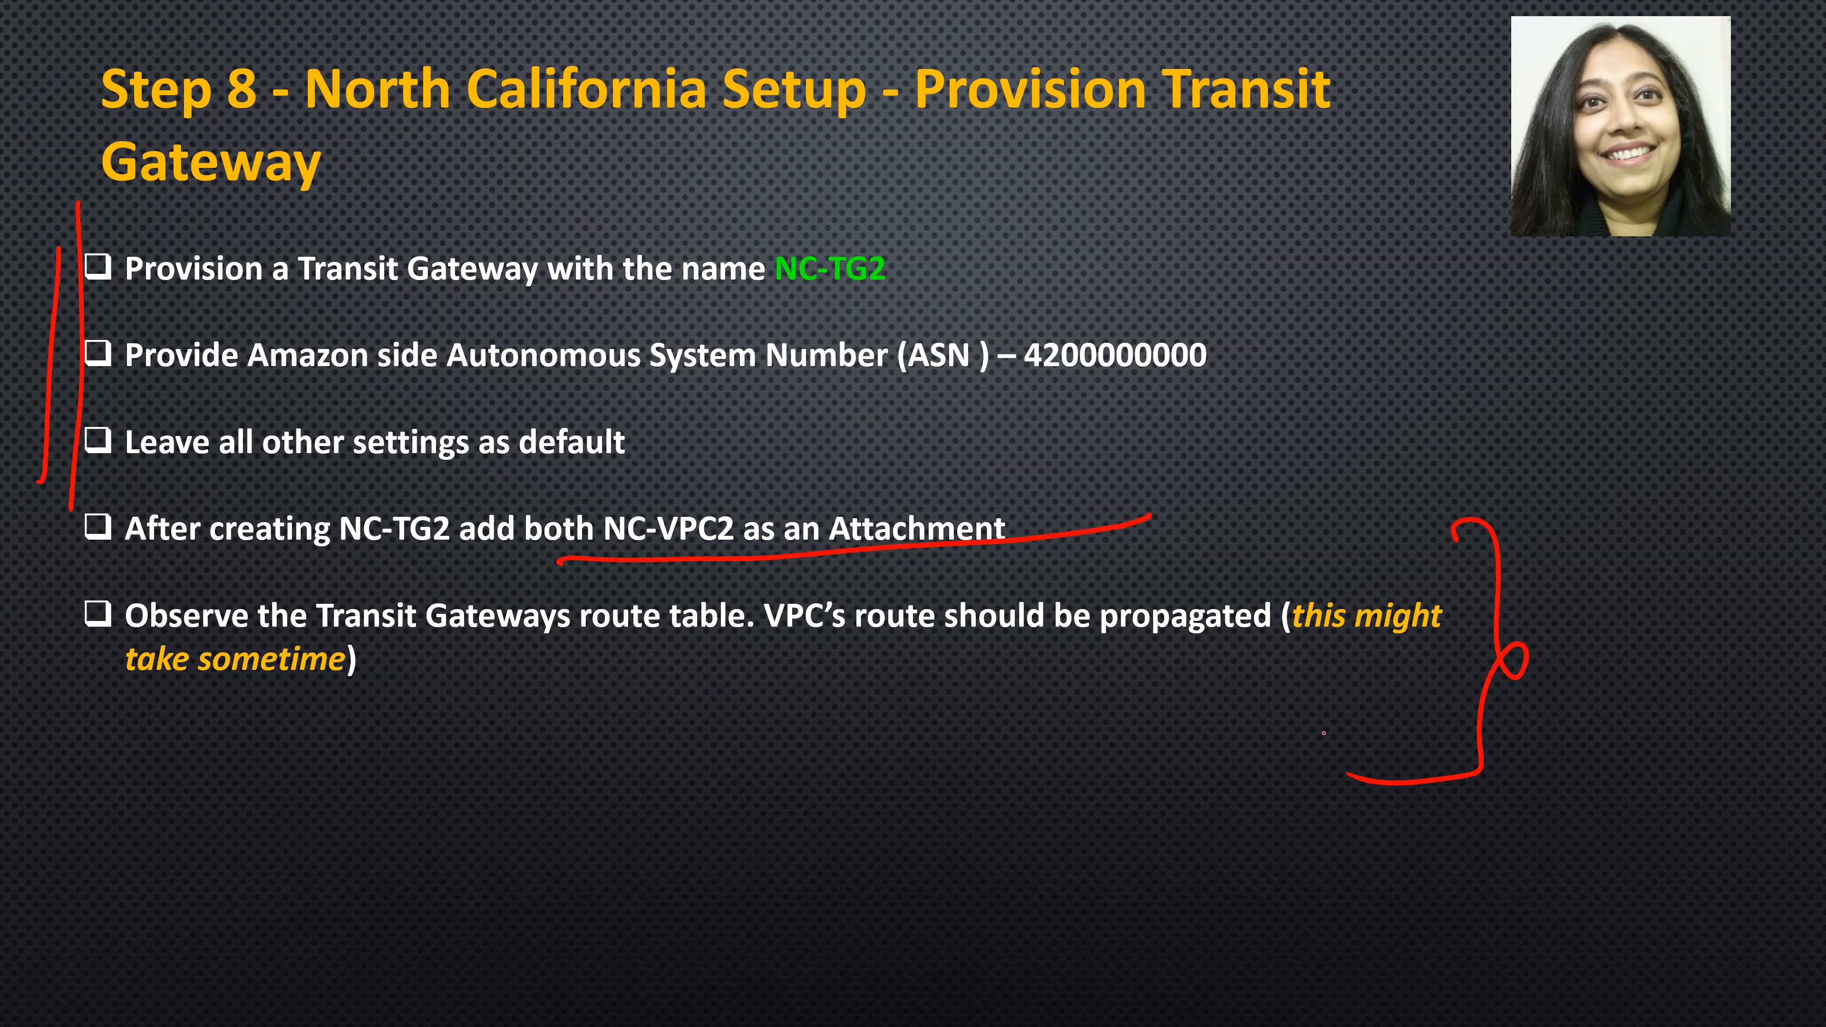
- Switch back to the AWS console and try to create a transit gateway attachment named NC-TG2-VPC2
{"action": "key", "text": "alt+Tab"}
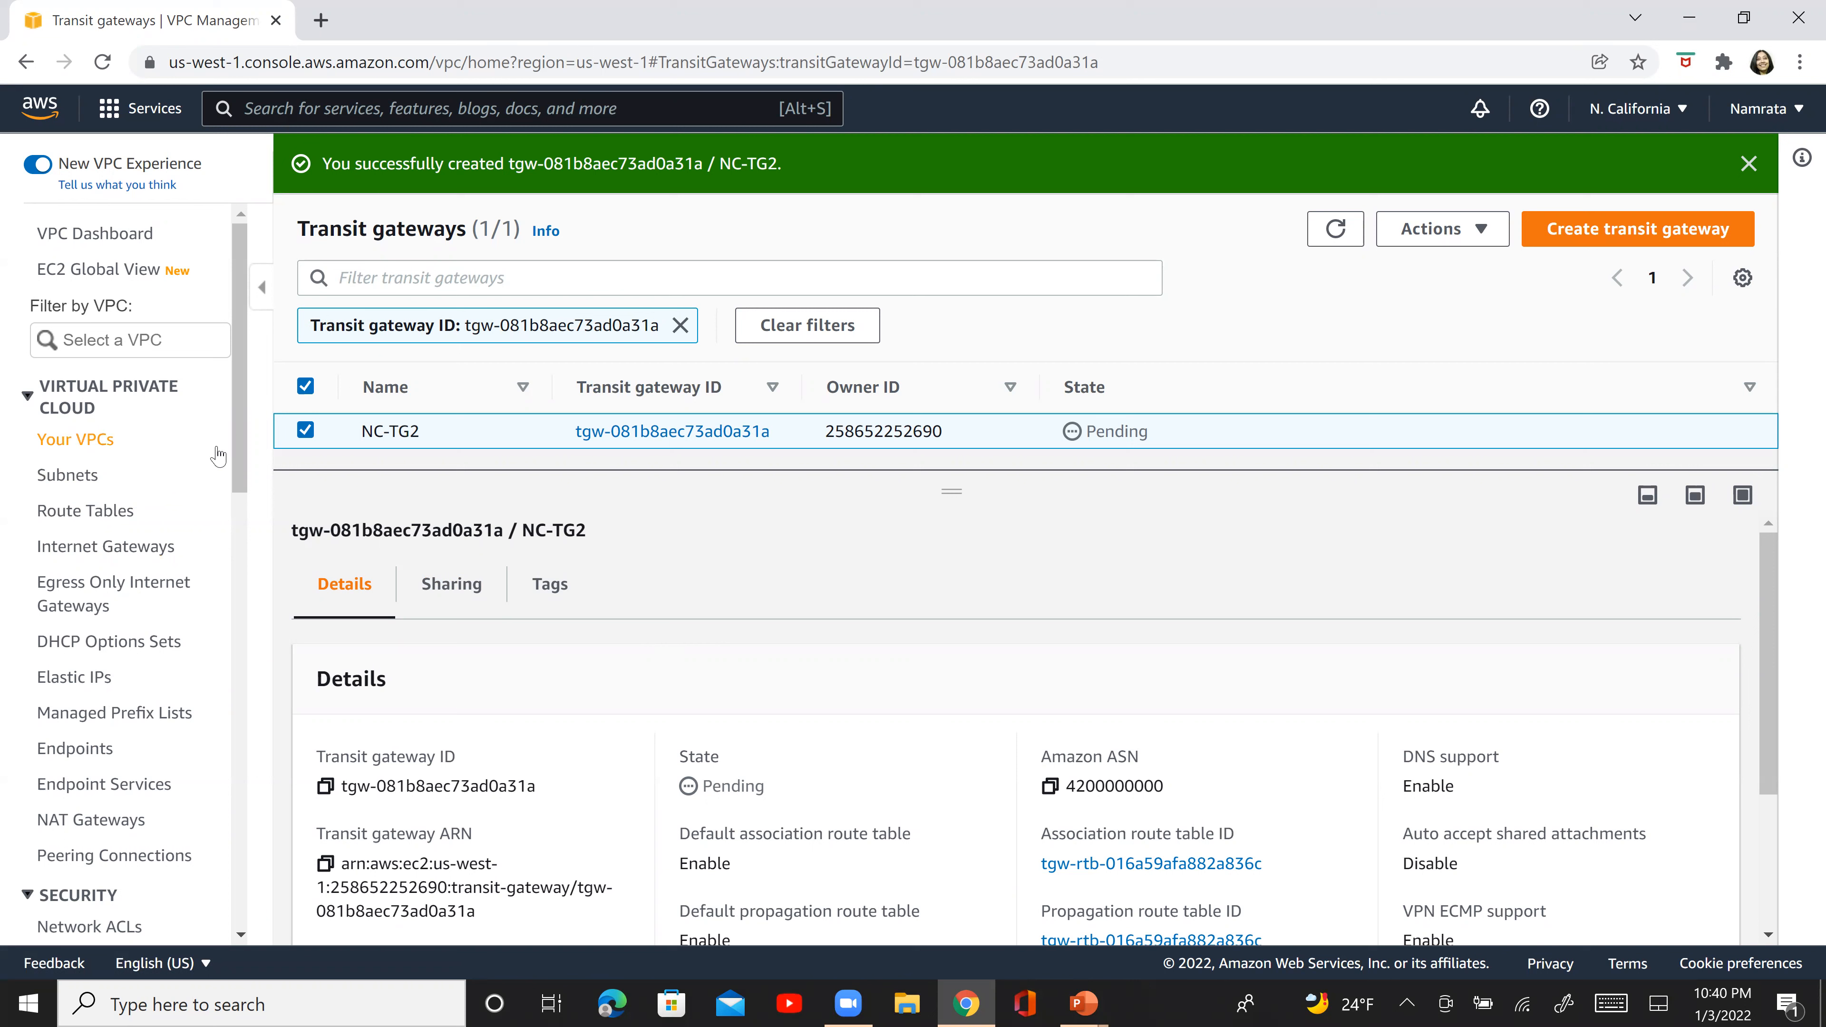
{"action": "scroll", "coordinate": [239, 503], "scroll_direction": "down", "scroll_amount": 10}
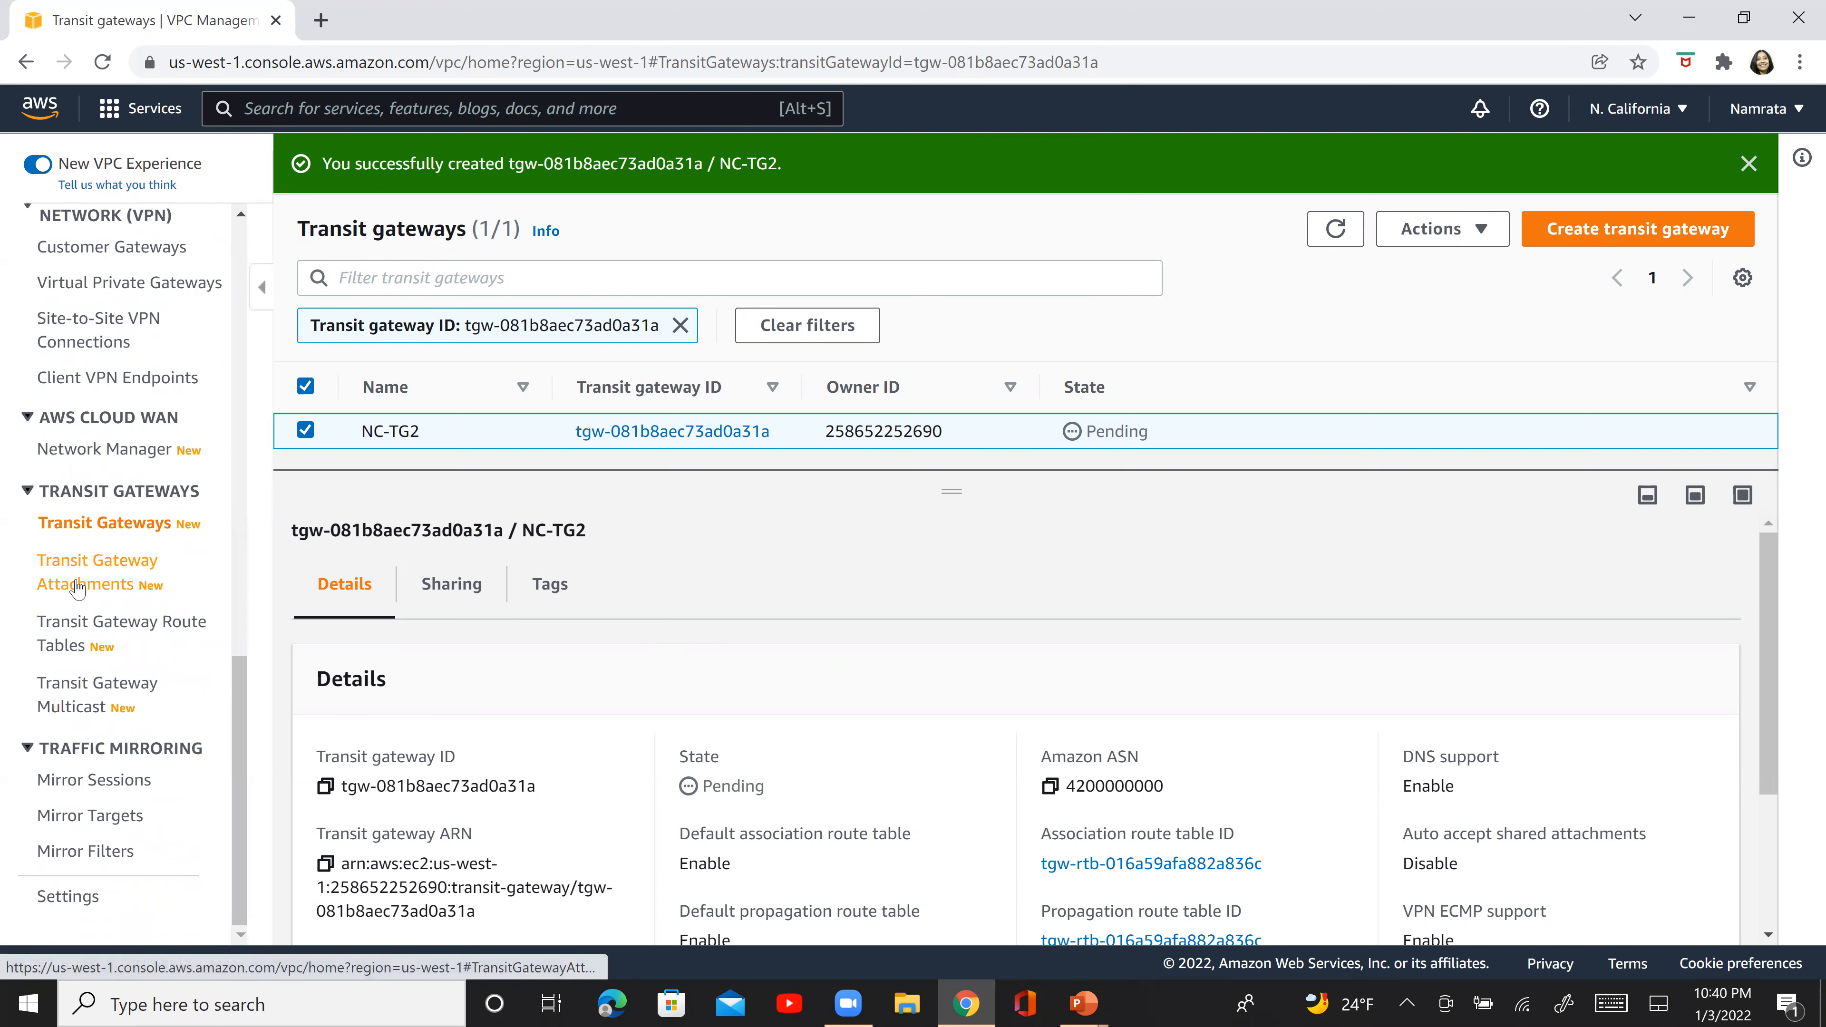
{"action": "left_click", "coordinate": [79, 588]}
{"action": "left_click", "coordinate": [1508, 189]}
{"action": "left_click", "coordinate": [221, 499]}
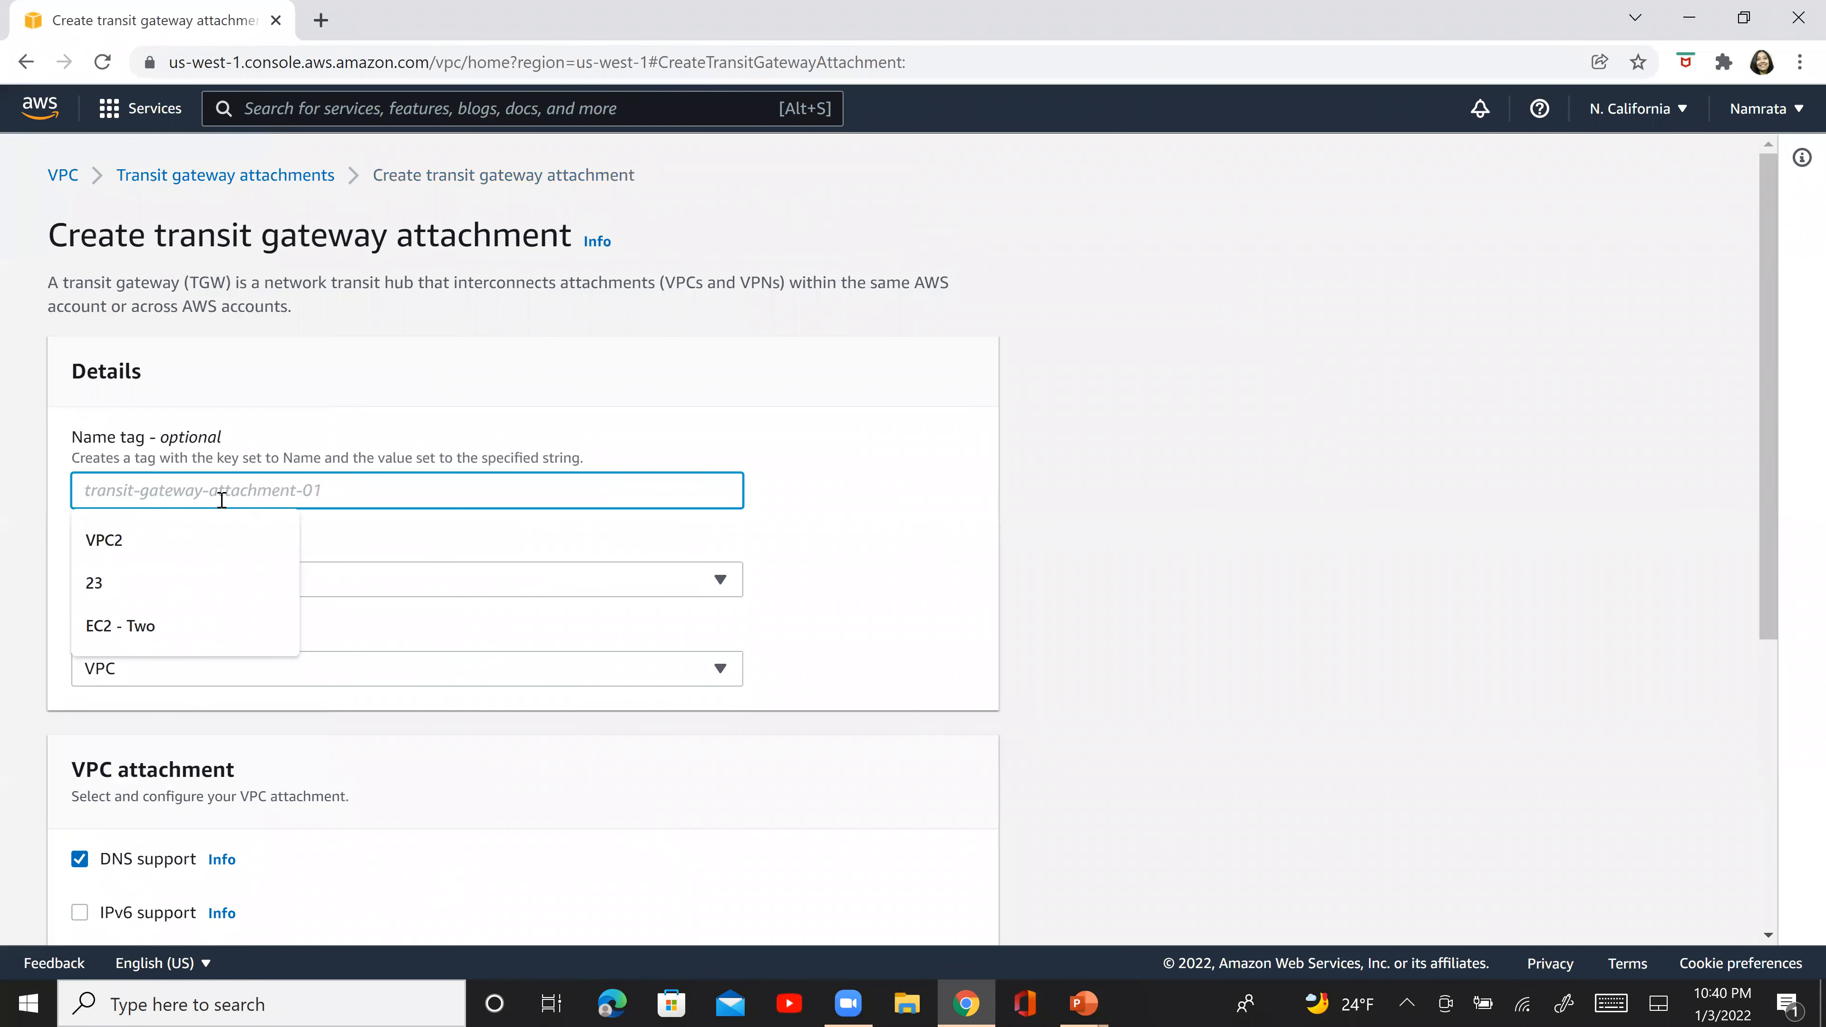
{"action": "type", "text": "NC"}
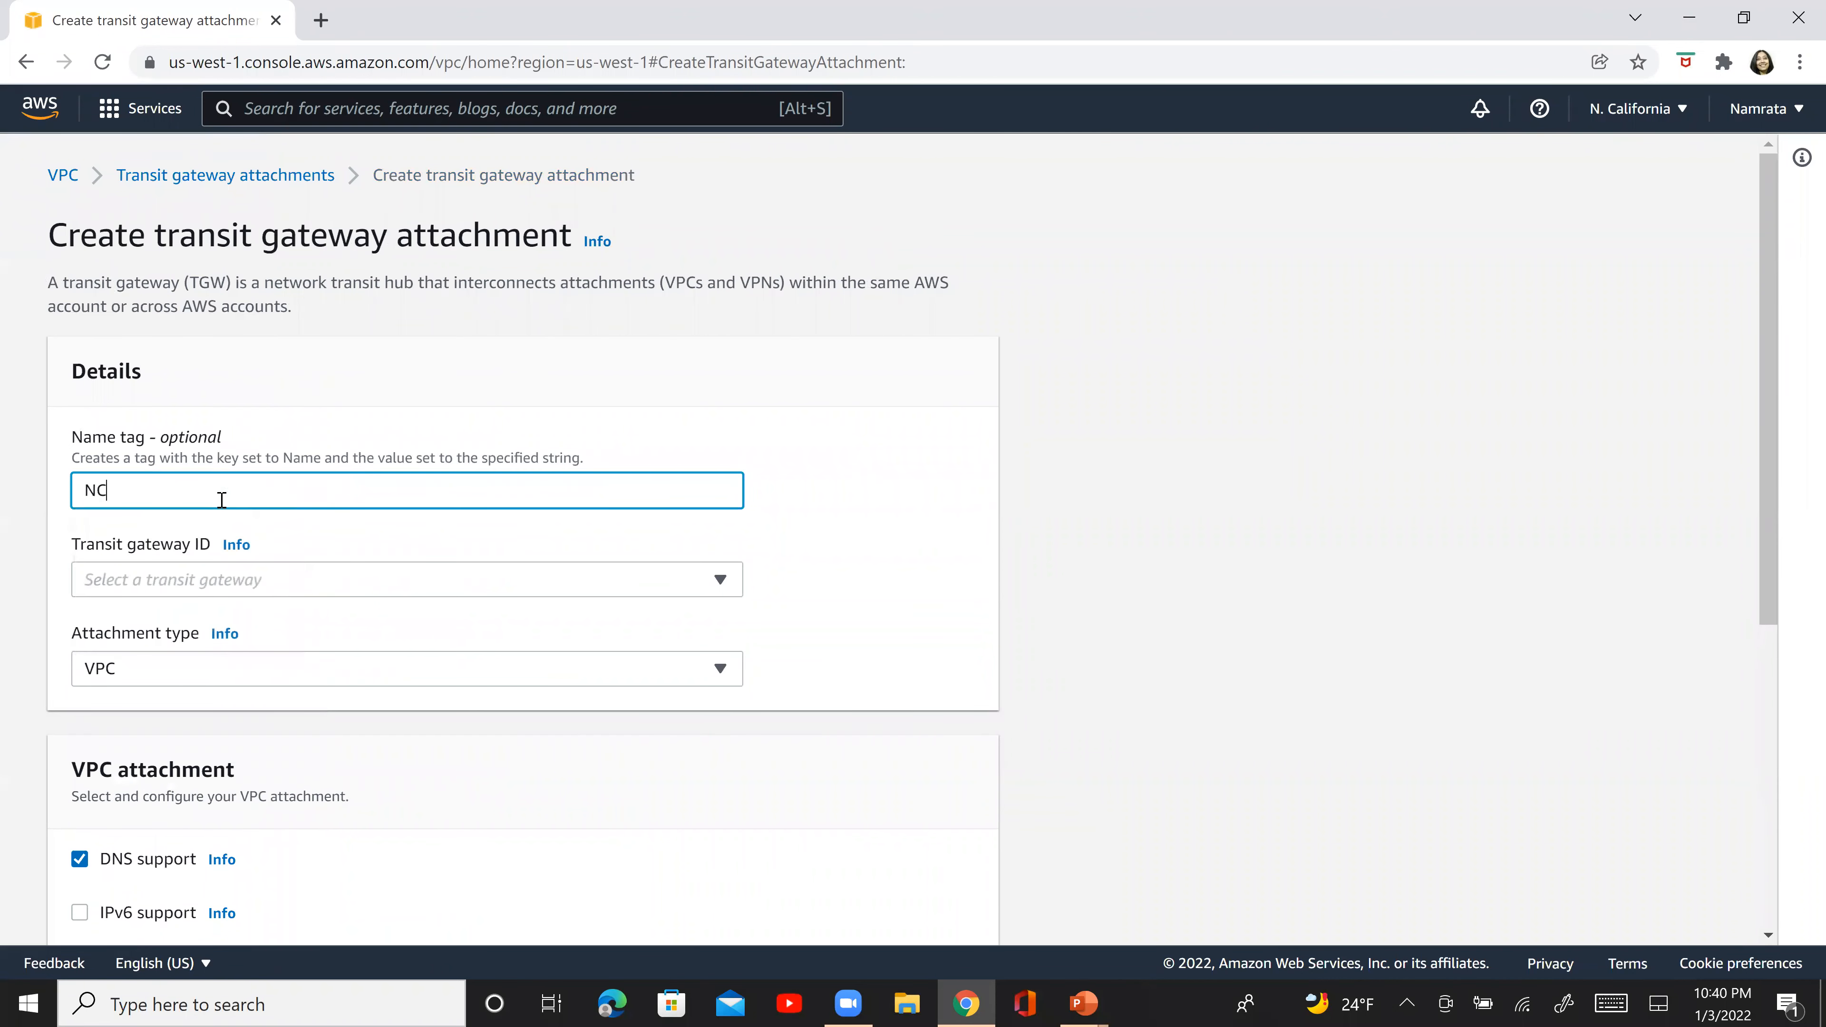
{"action": "type", "text": "-TG2-VPC2"}
{"action": "key", "text": "Tab"}
{"action": "key", "text": "Tab"}
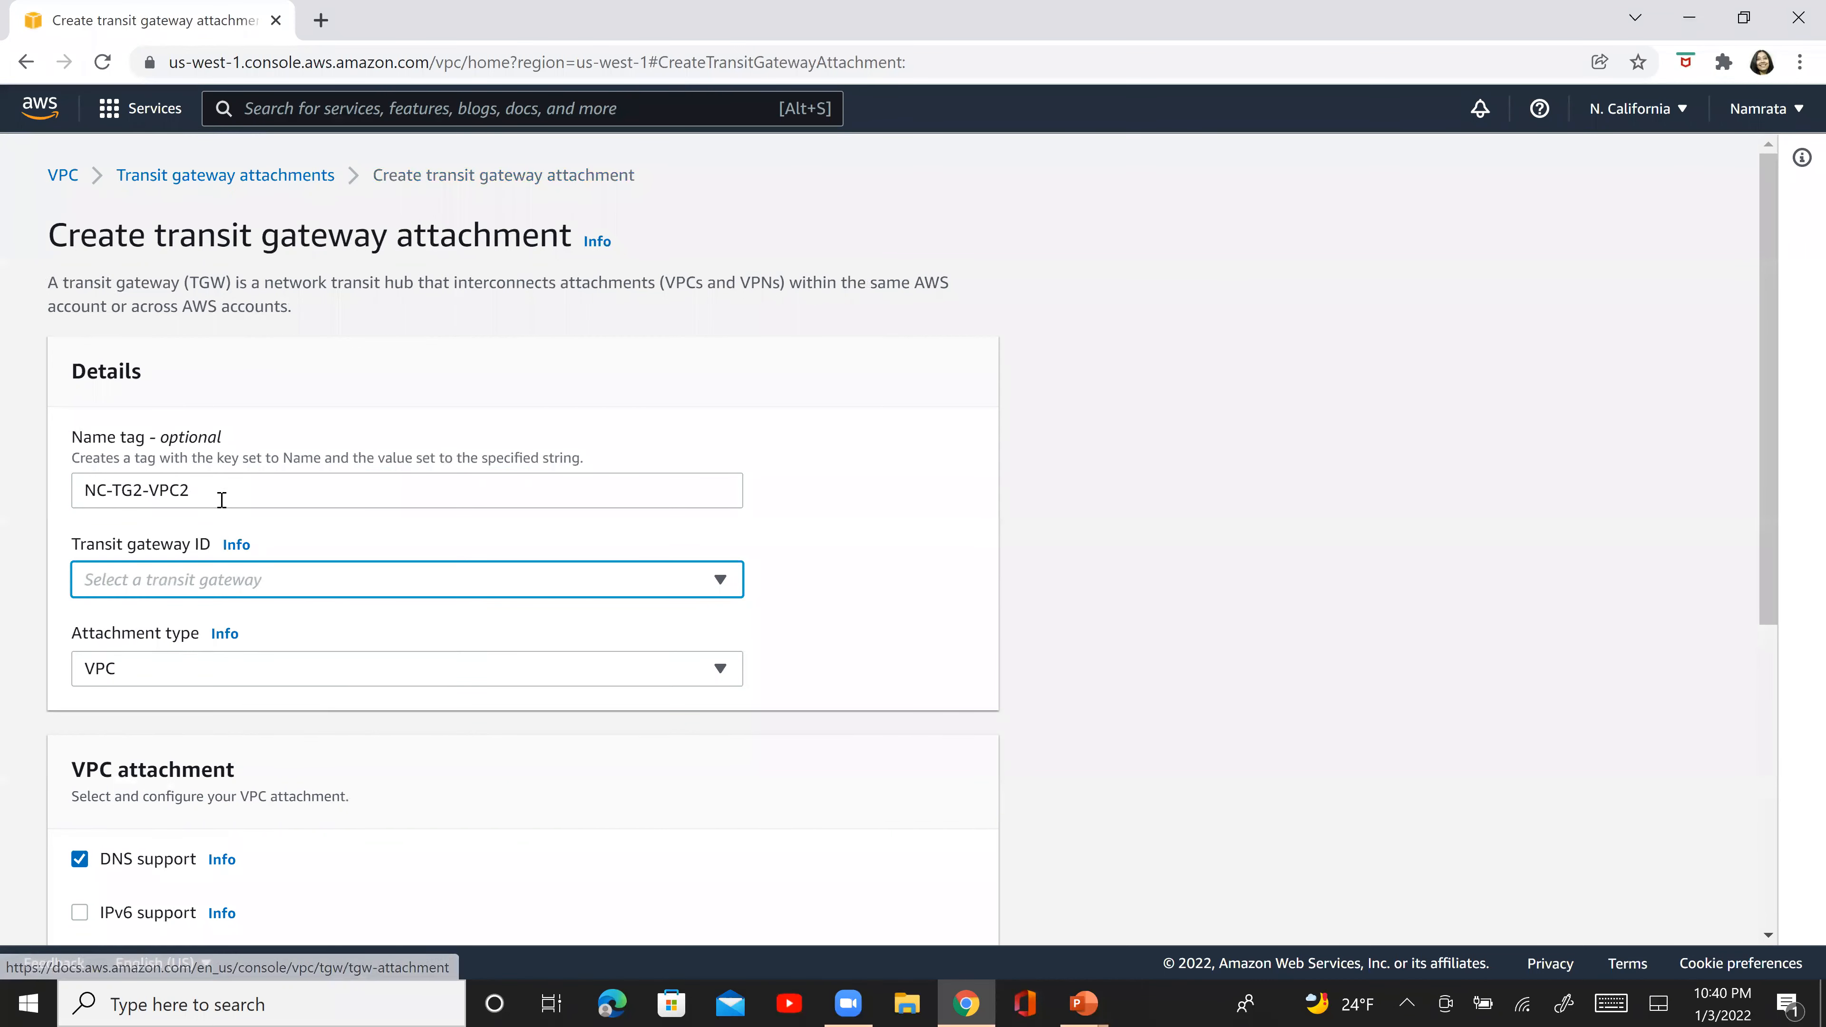
{"action": "left_click", "coordinate": [193, 584]}
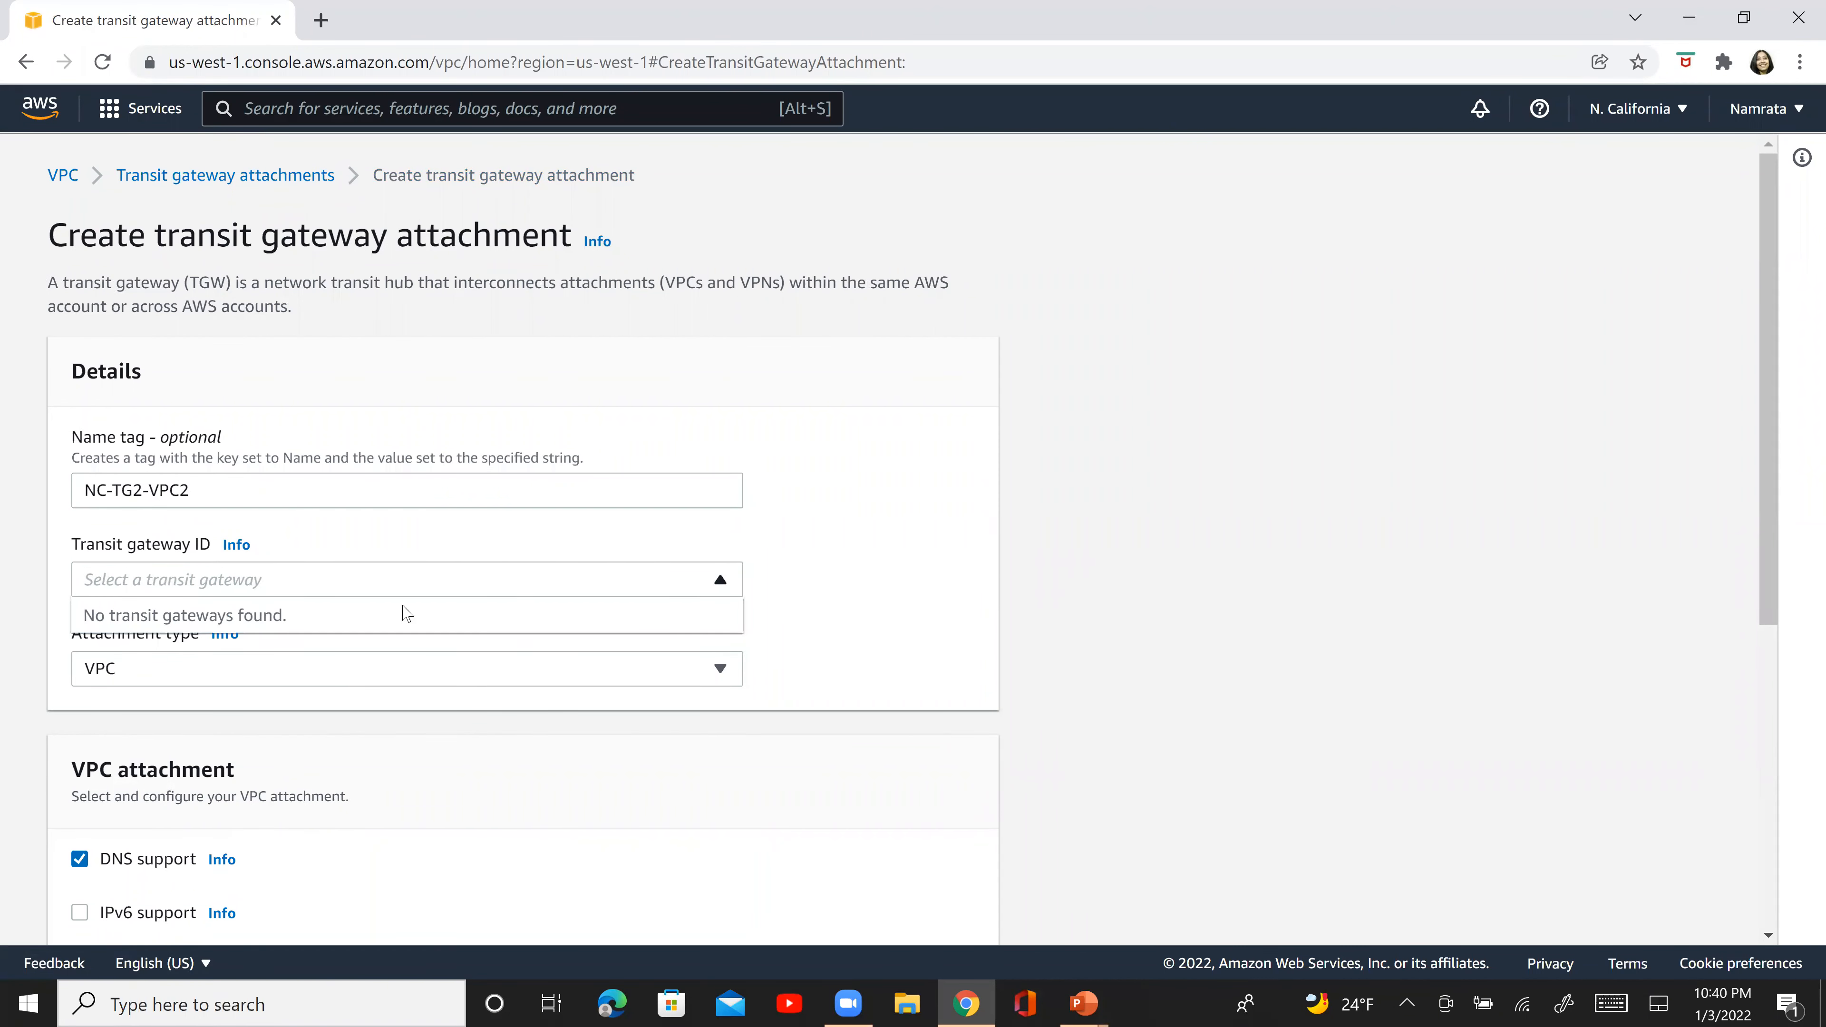
{"action": "left_click", "coordinate": [499, 595]}
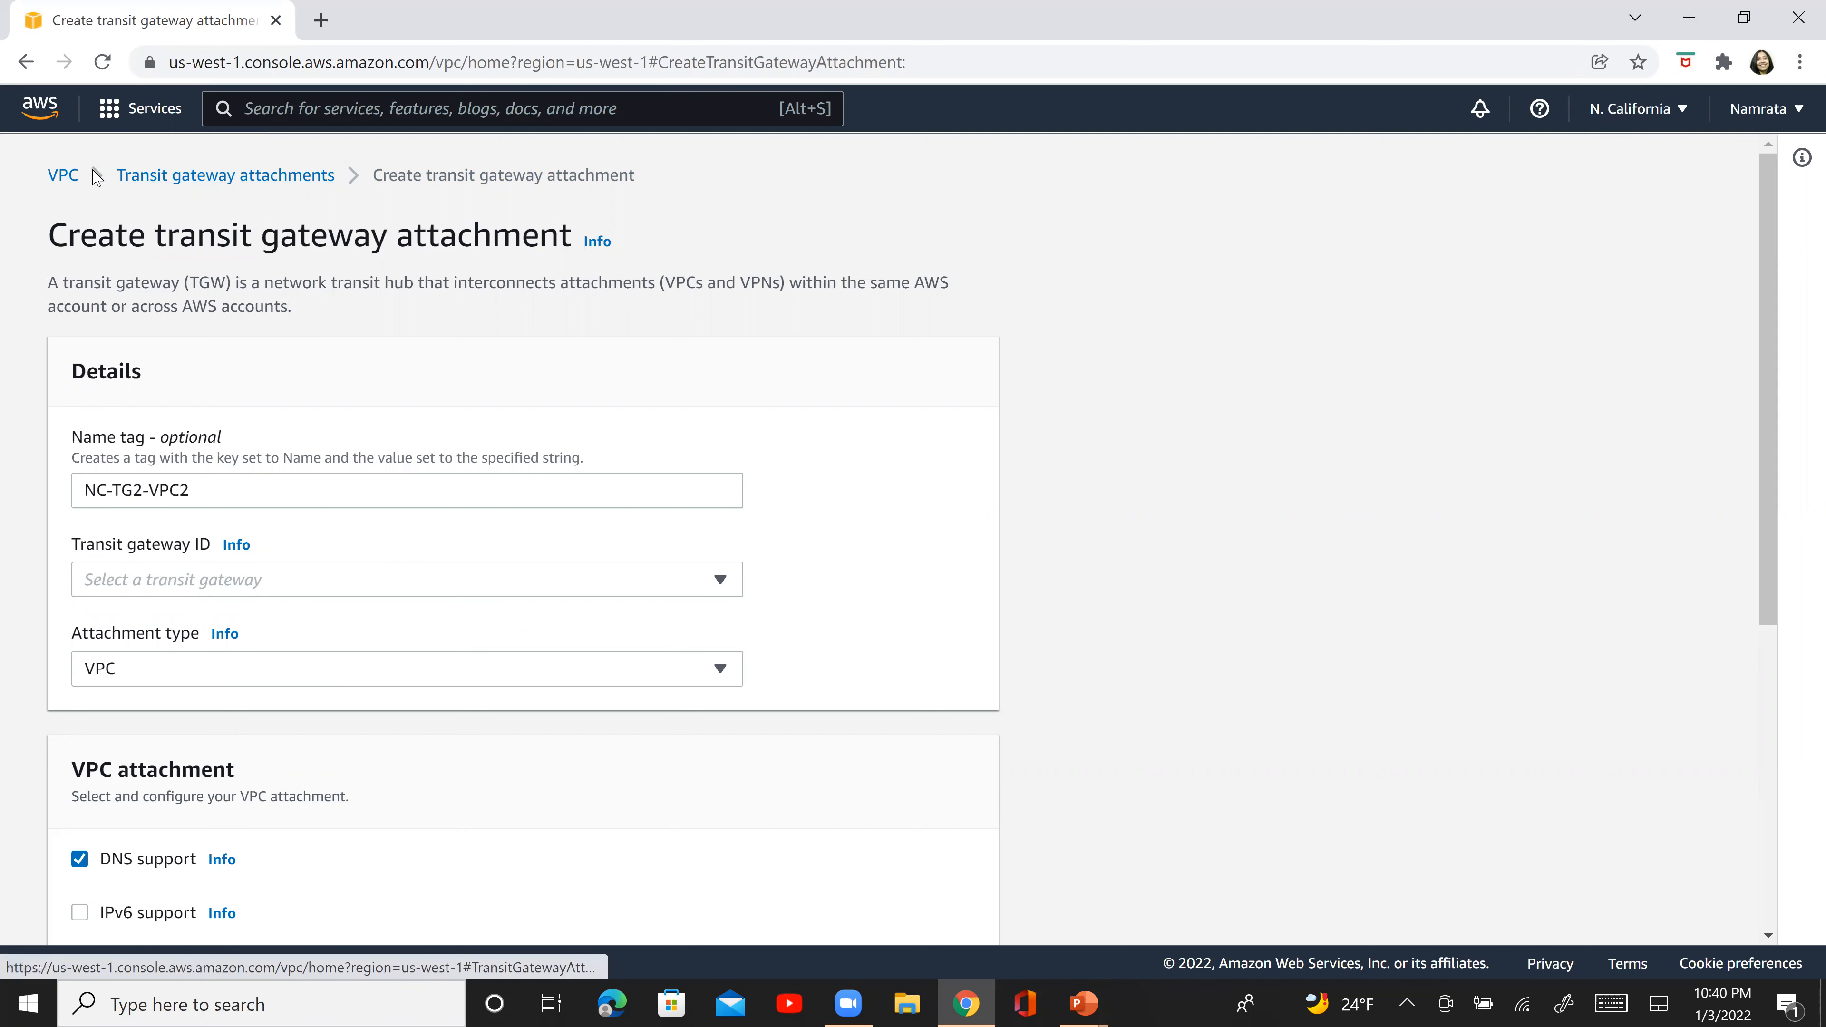
{"action": "left_click", "coordinate": [181, 176]}
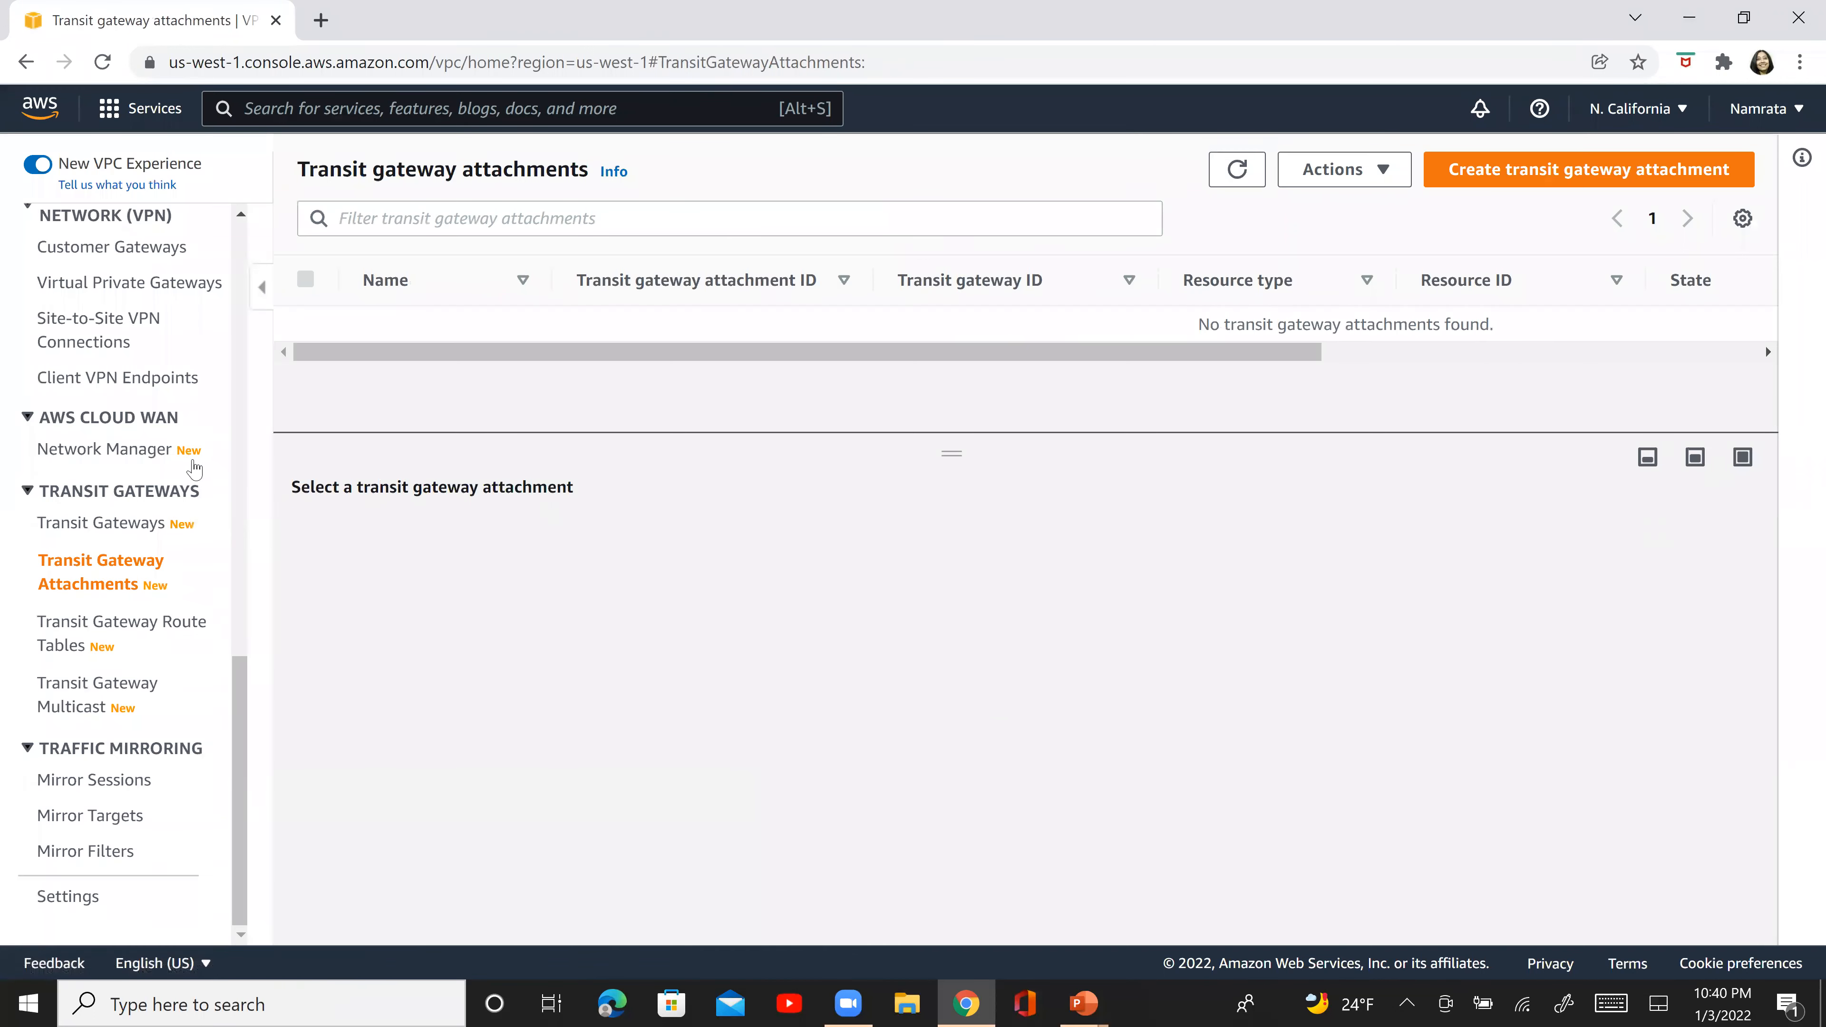
- Open the transit gateways list and refresh it to check the state of NC-TG2
{"action": "left_click", "coordinate": [136, 534]}
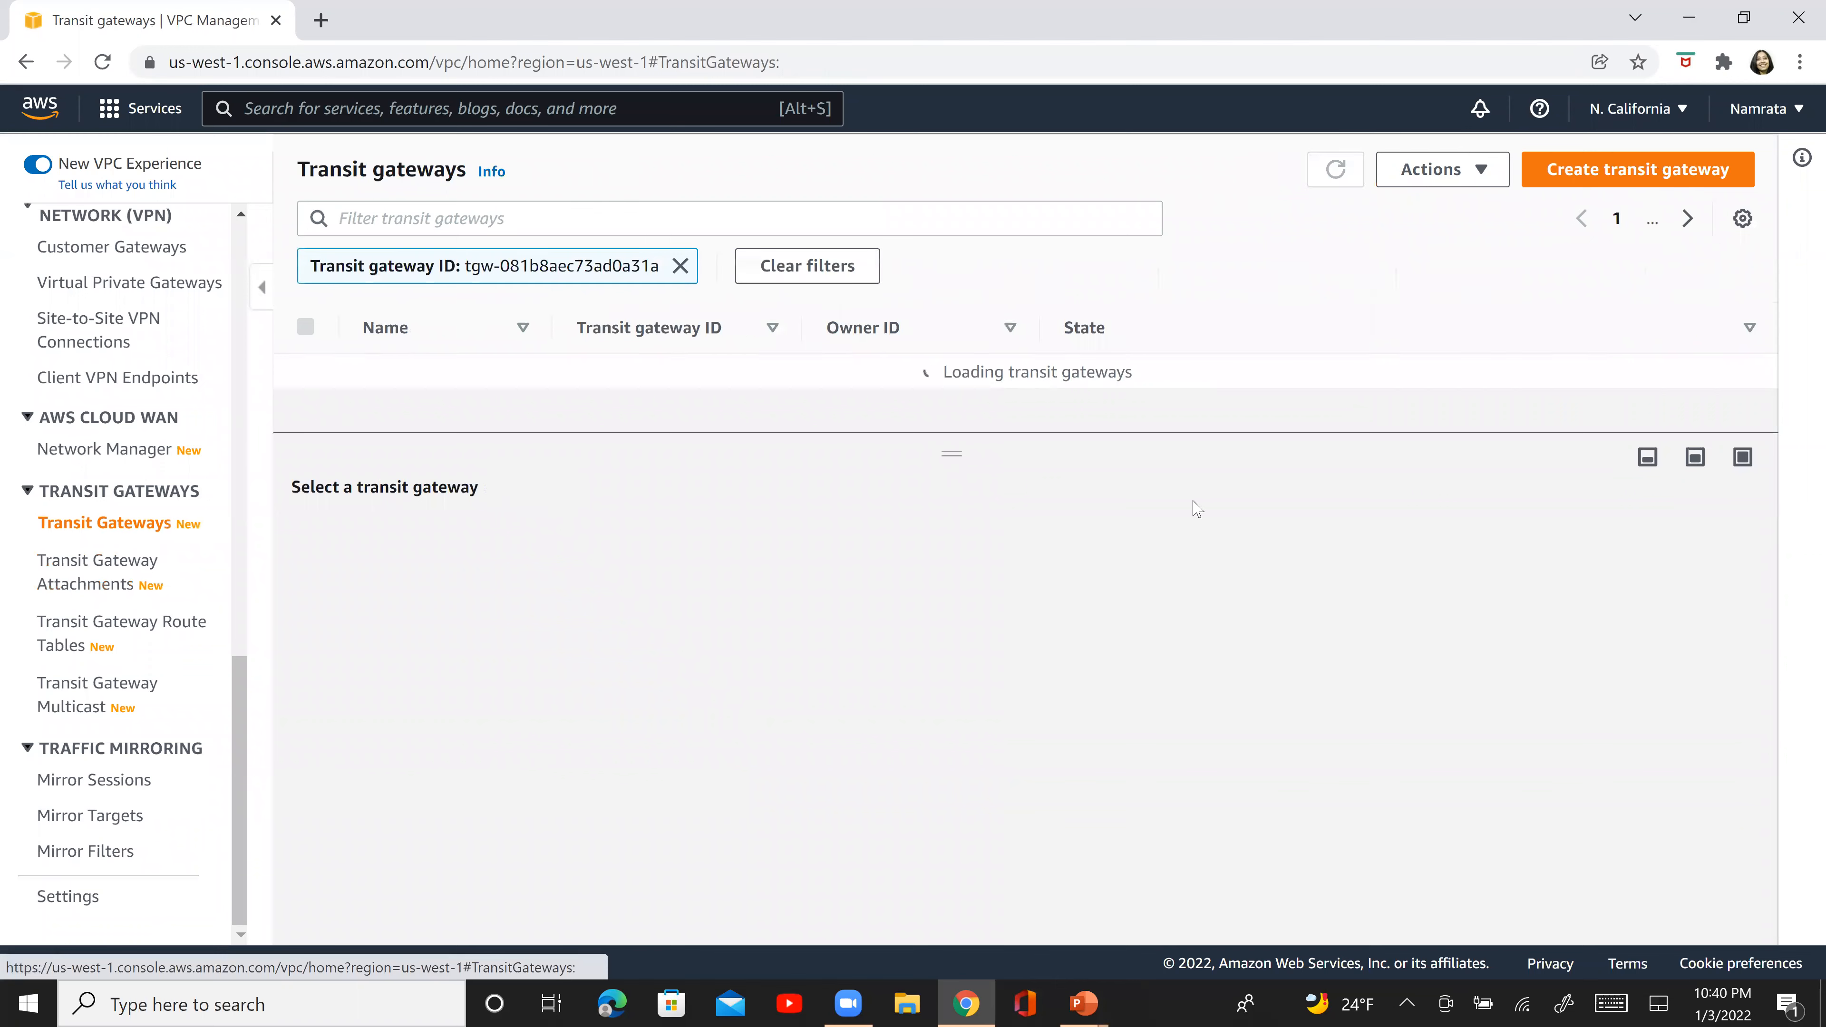
{"action": "left_click", "coordinate": [1341, 177]}
{"action": "left_click", "coordinate": [1340, 177]}
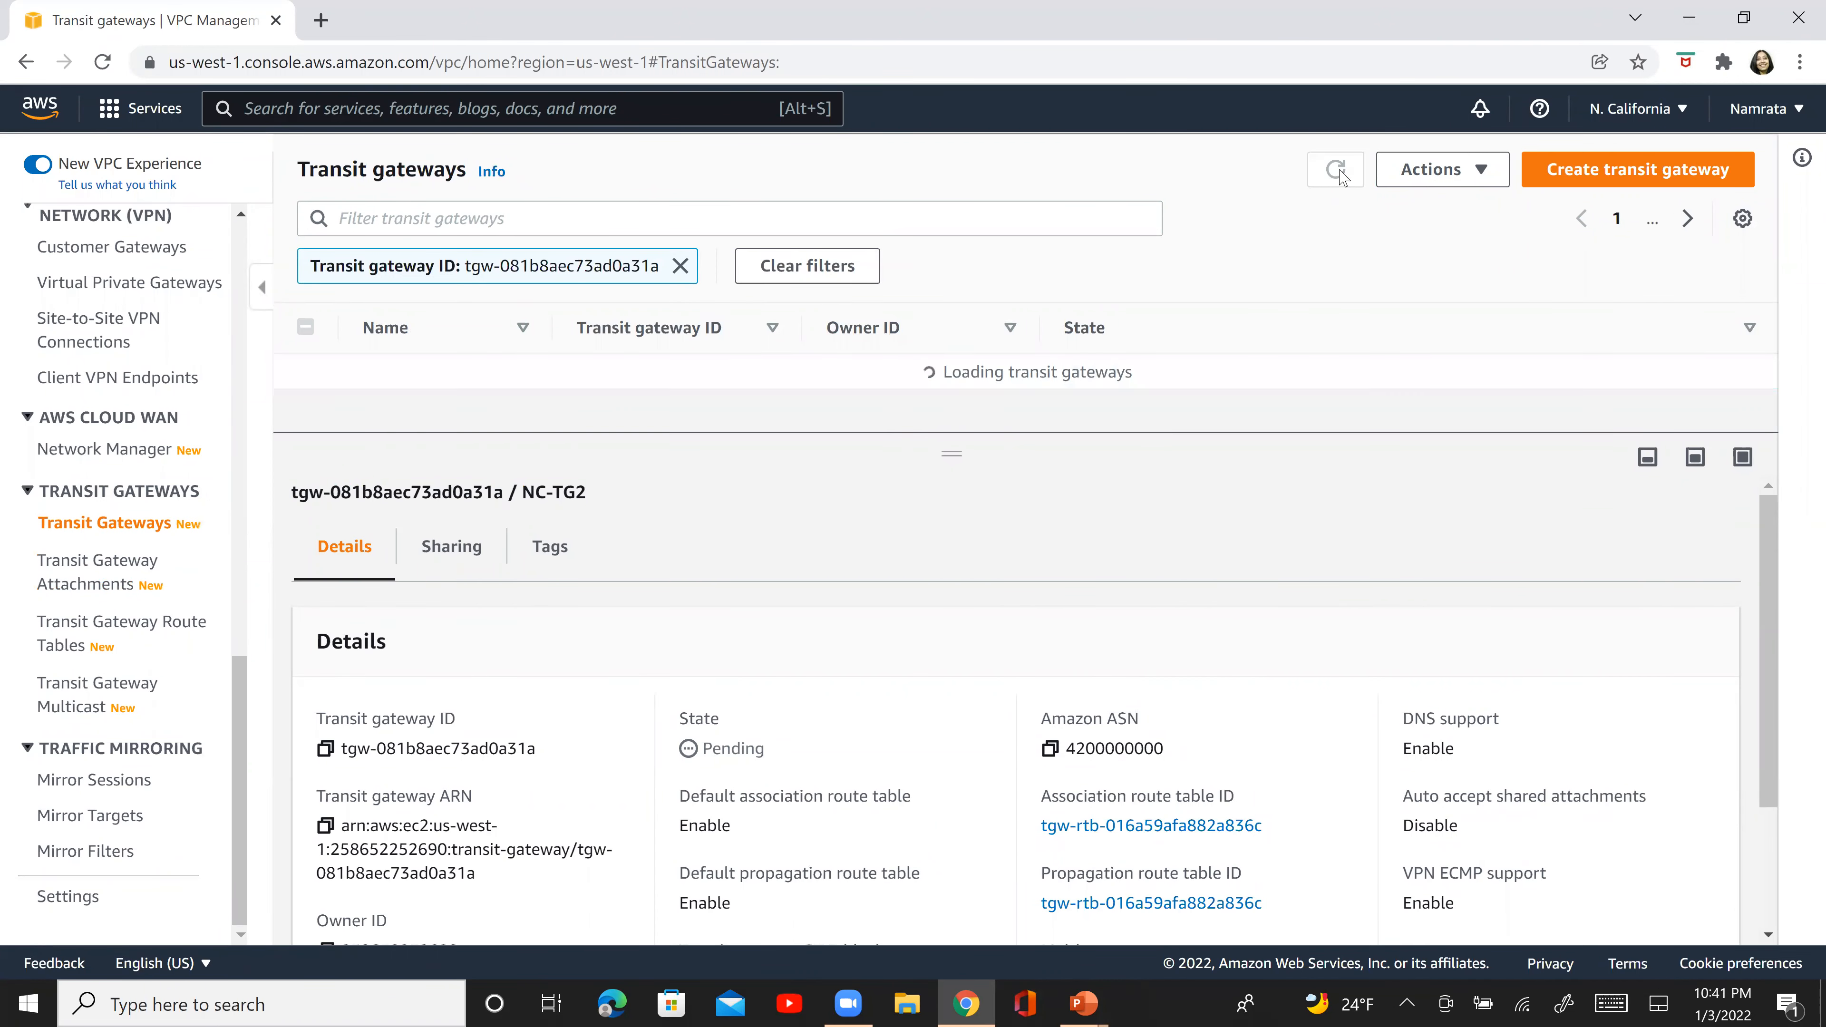
{"action": "left_click", "coordinate": [1339, 178]}
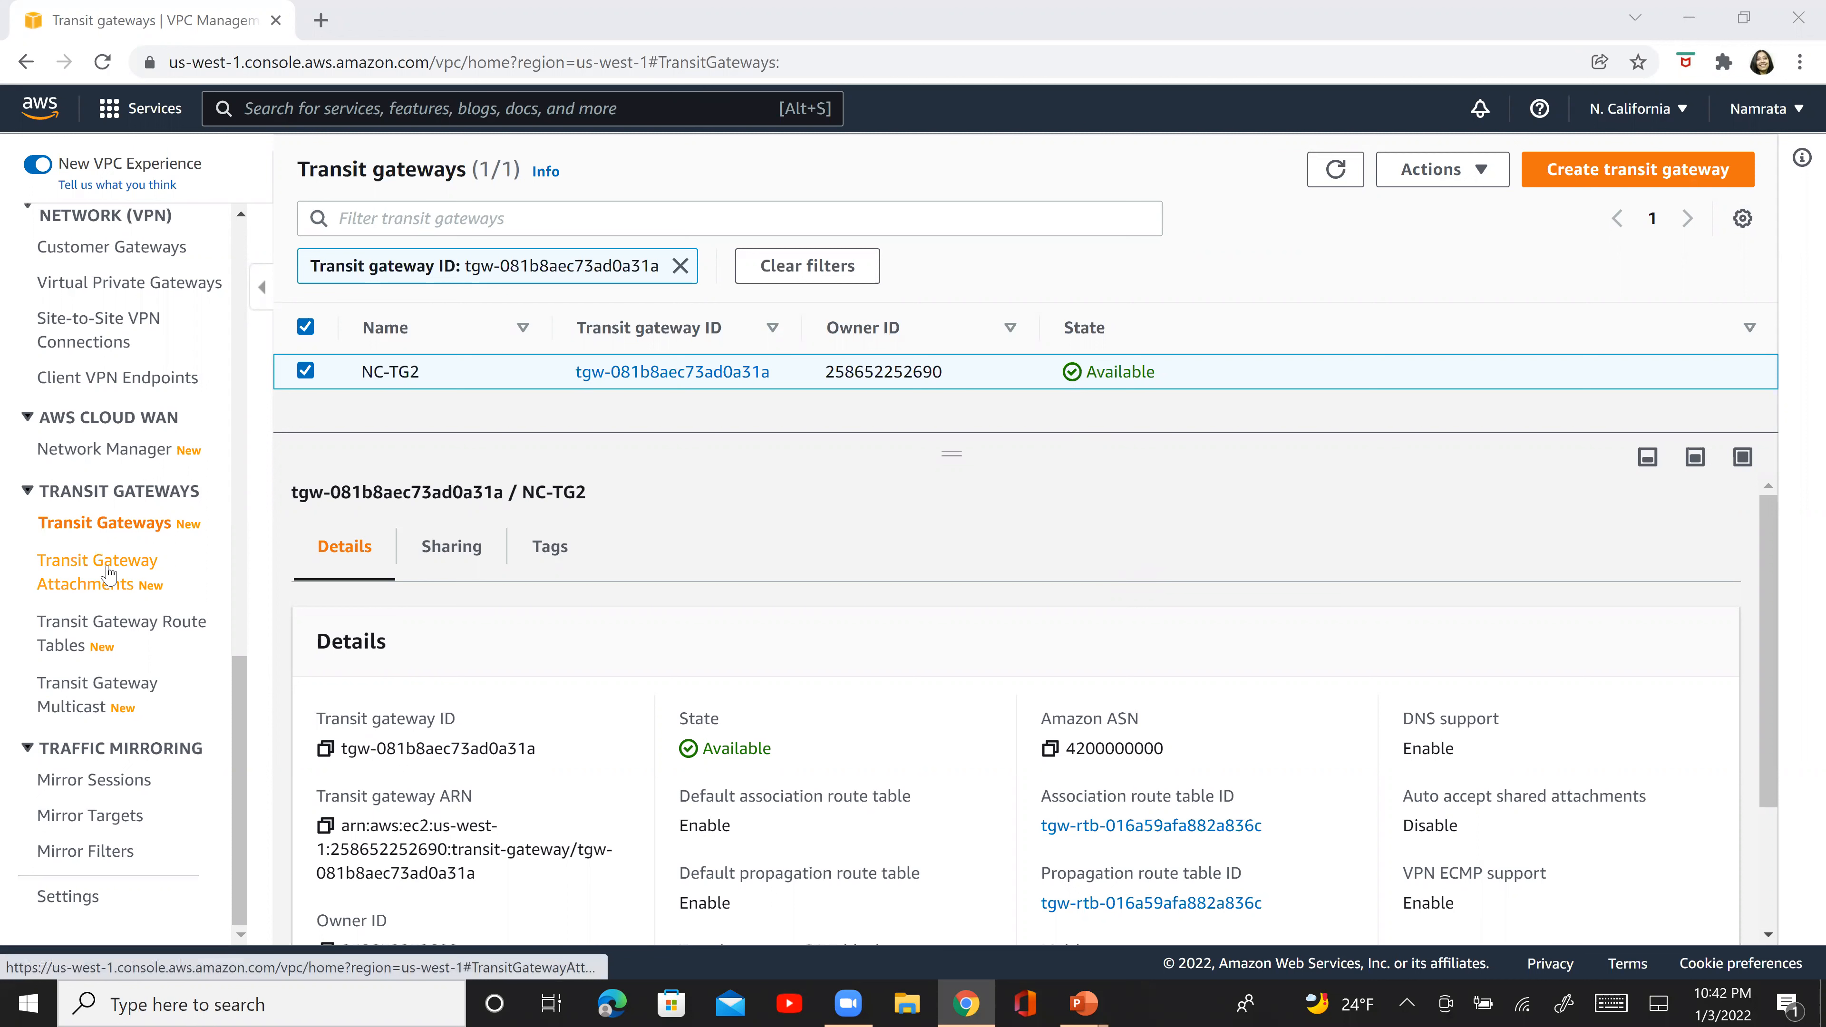
- Start a new transit gateway attachment with name tag NC-TG2-VPC2 and select NC-TG2 as its transit gateway
{"action": "left_click", "coordinate": [108, 573]}
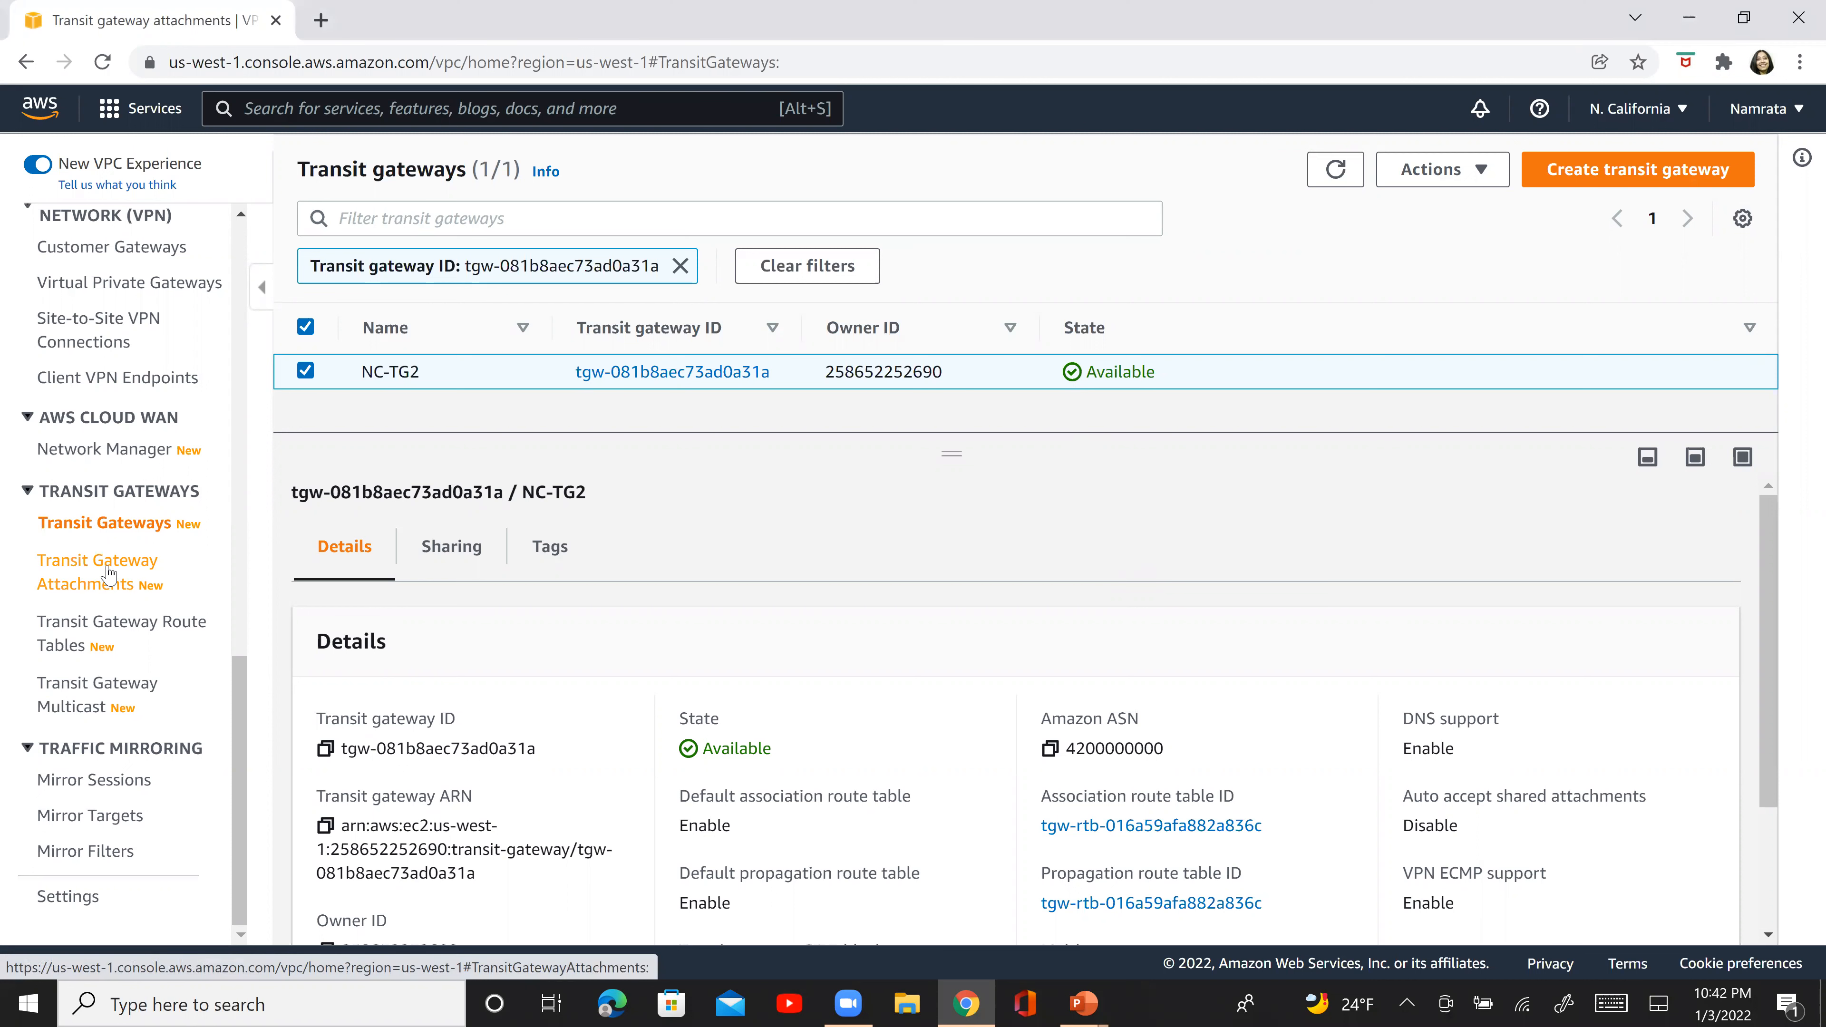
{"action": "left_click", "coordinate": [1475, 184]}
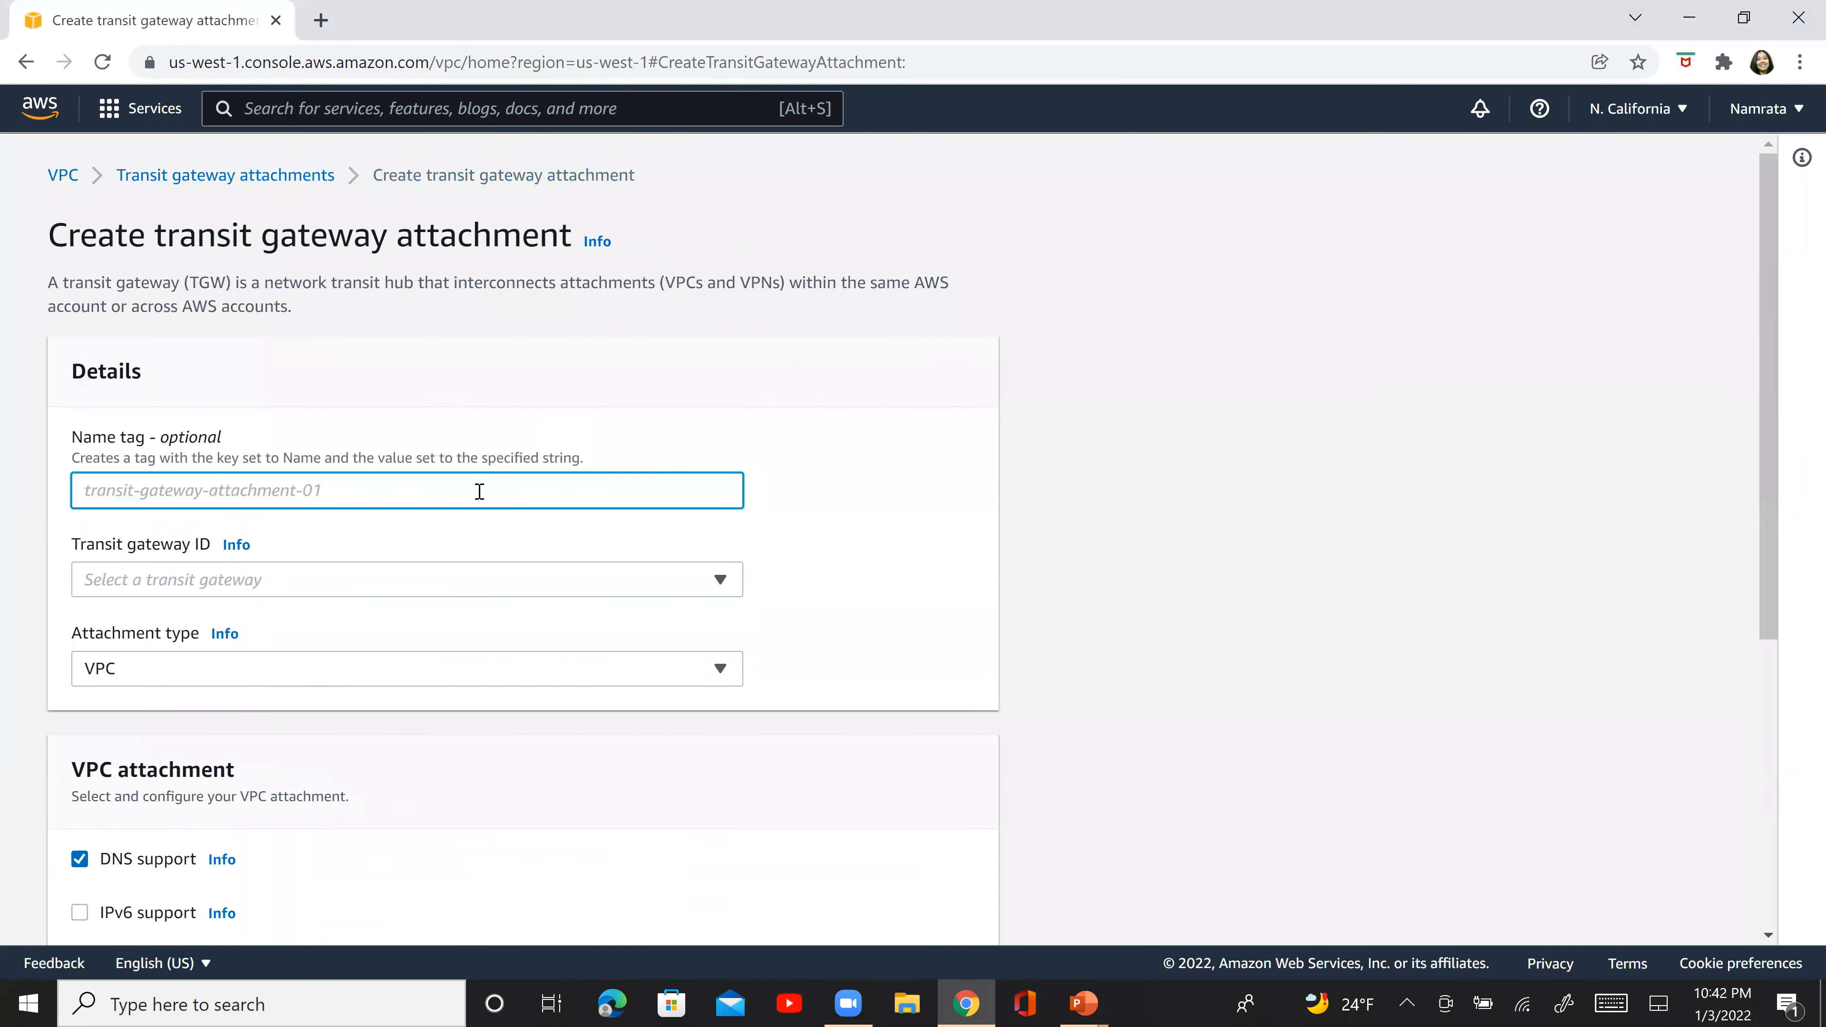
{"action": "left_click", "coordinate": [471, 500]}
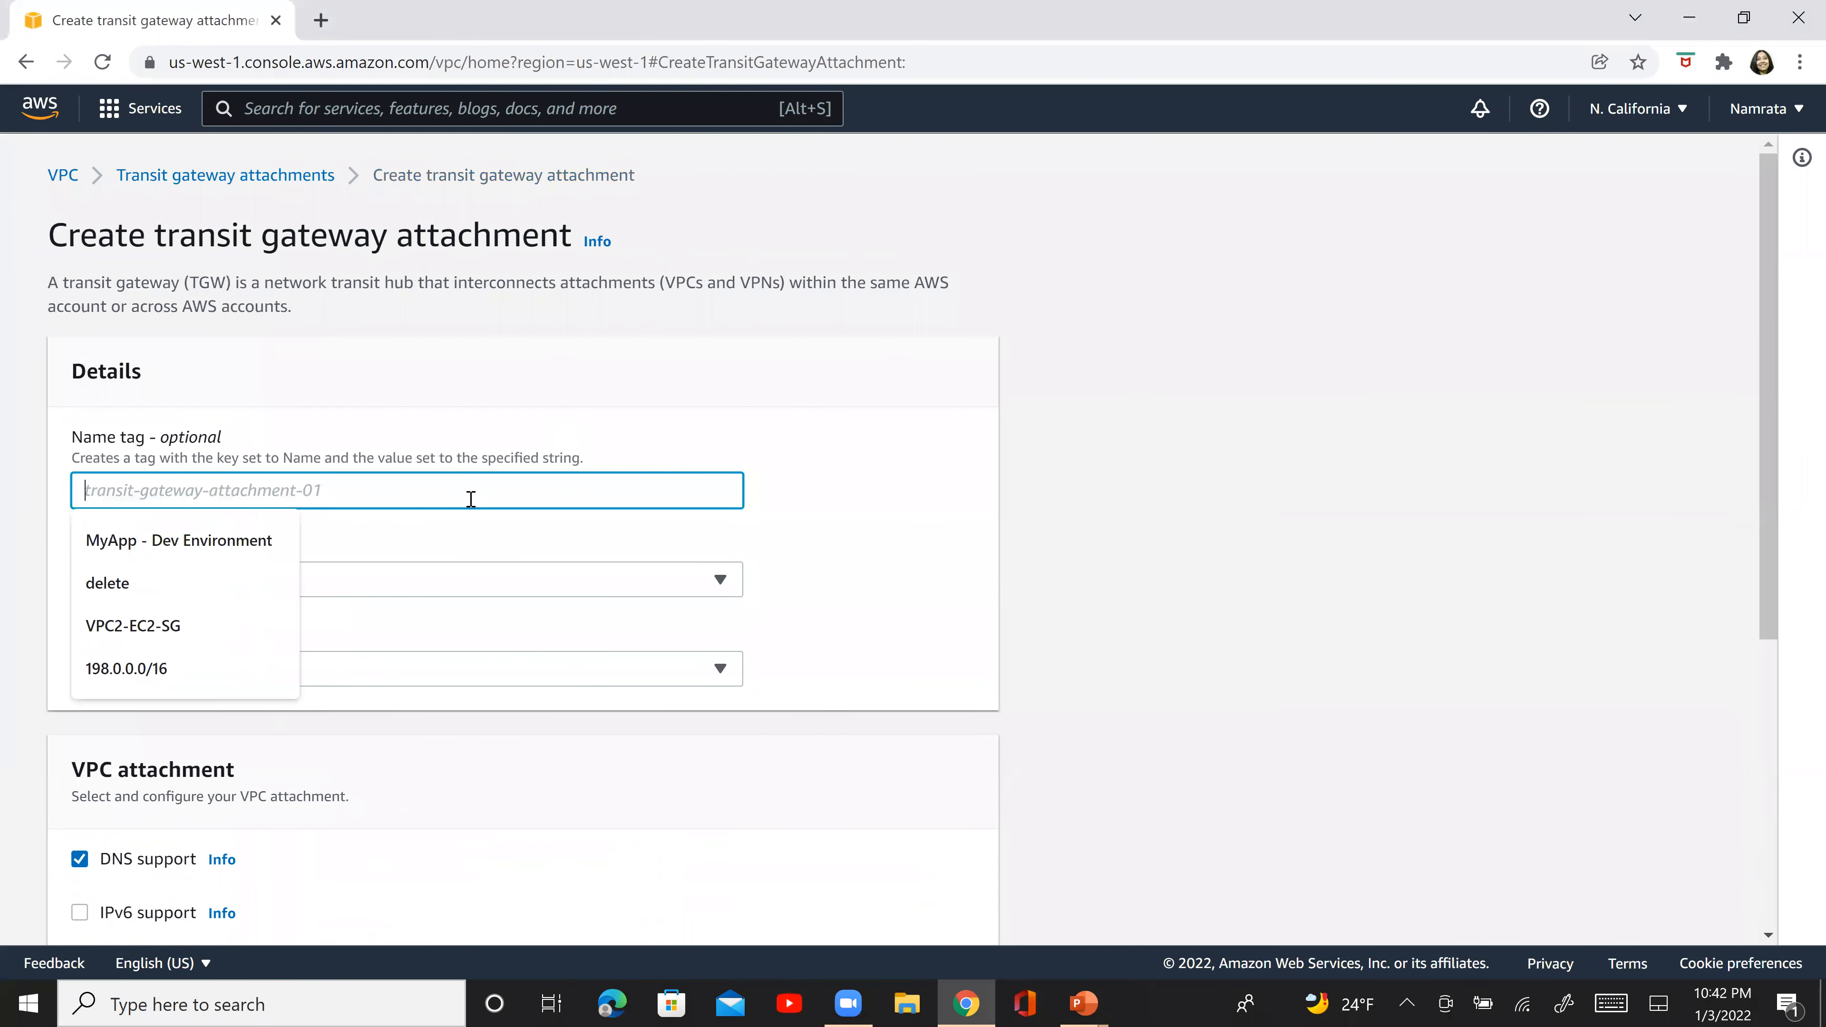
{"action": "type", "text": "NC-T"}
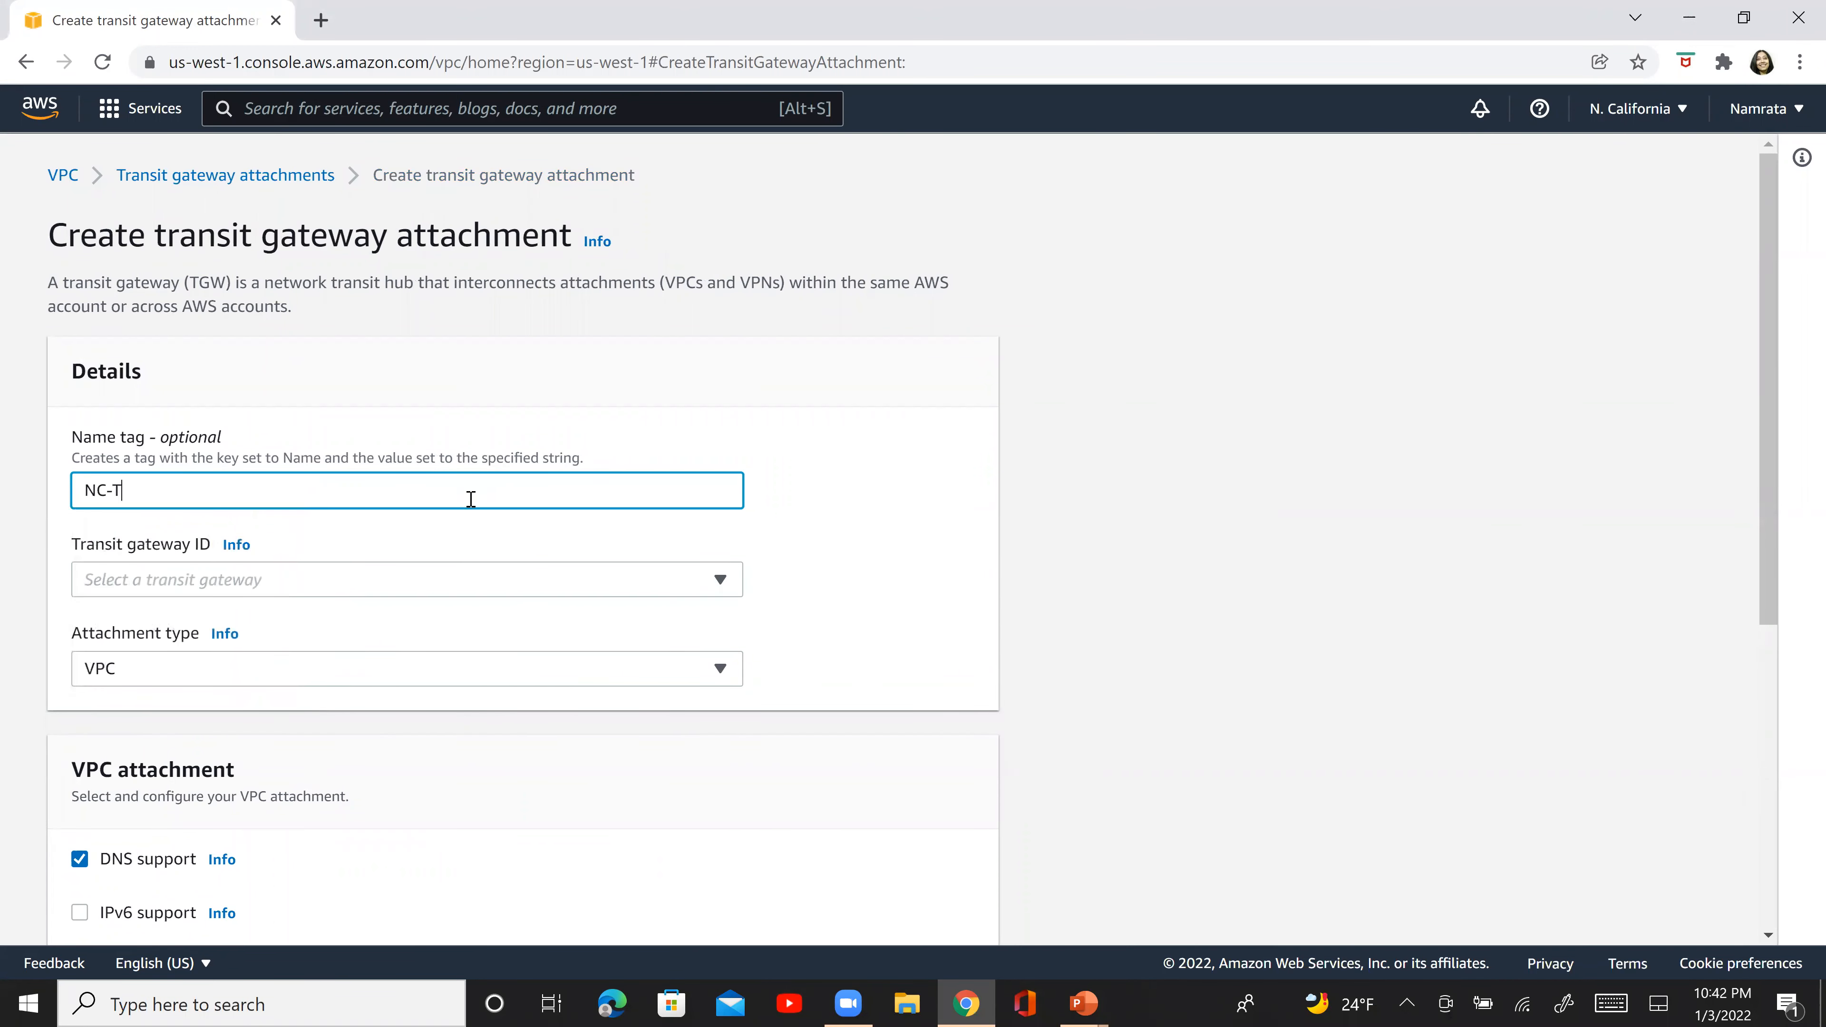
{"action": "type", "text": "G2-VPC2"}
{"action": "key", "text": "Tab"}
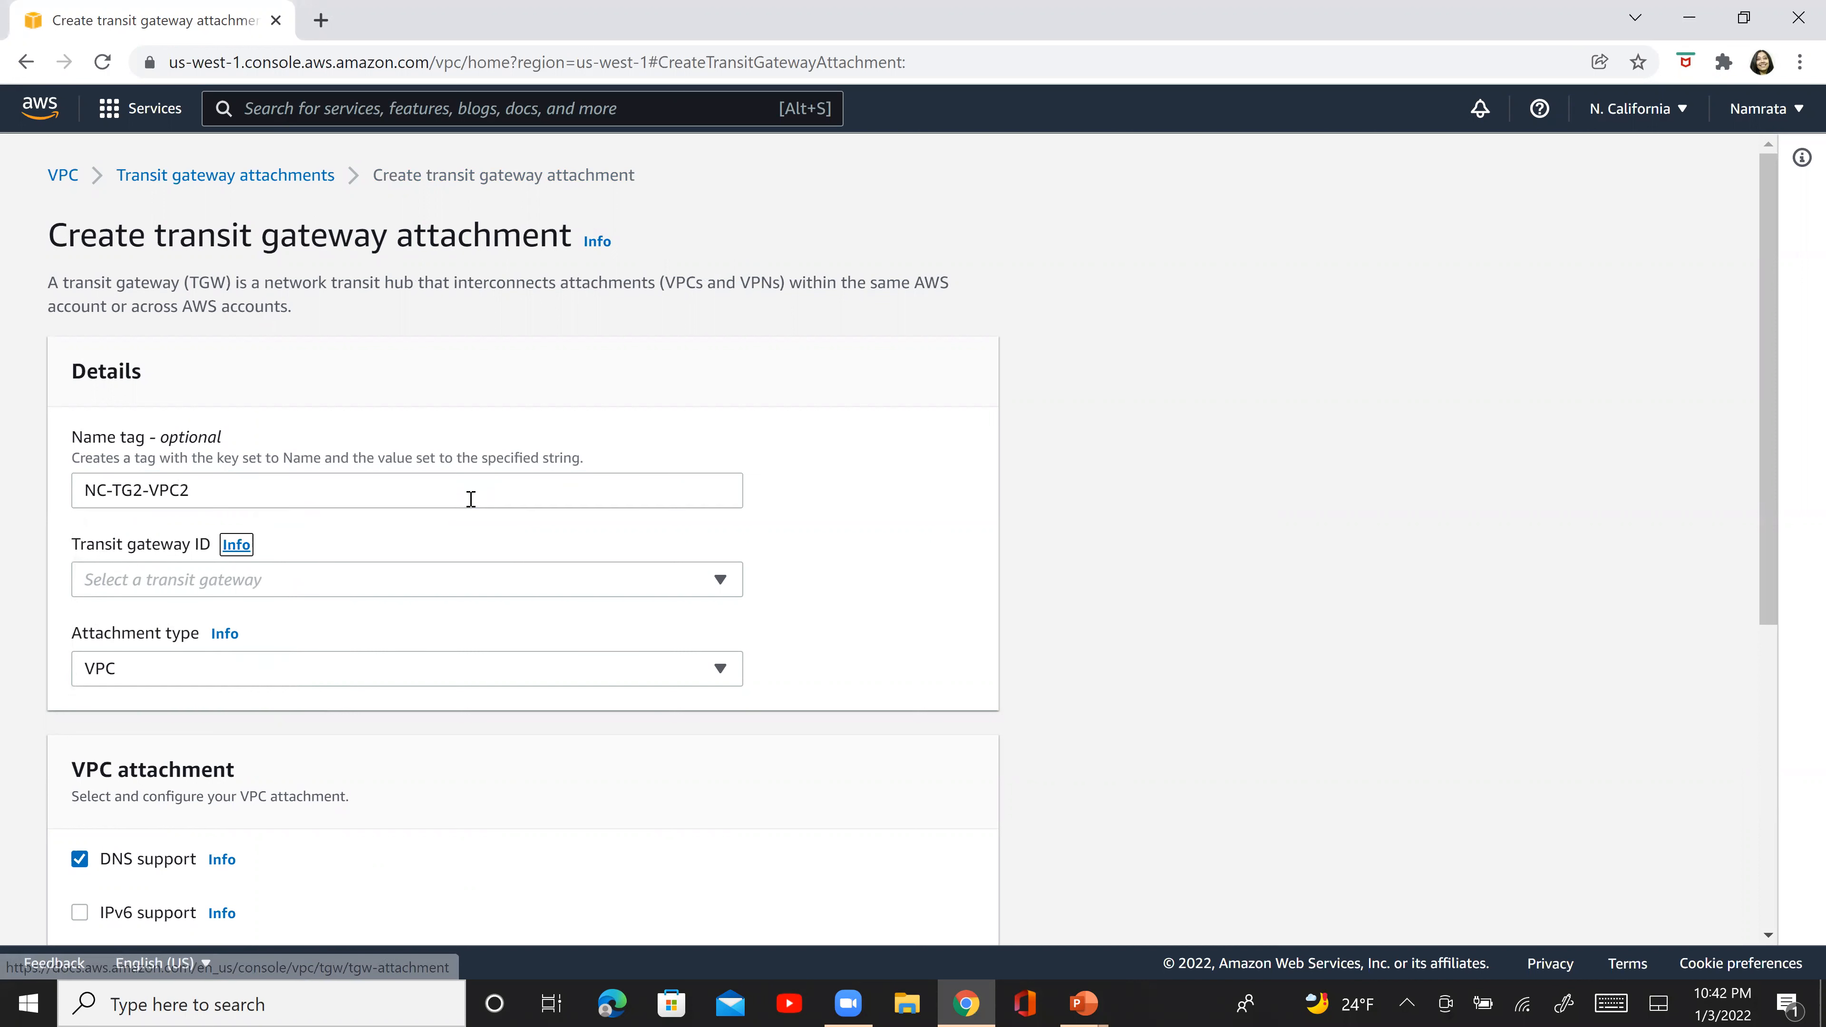
{"action": "left_click", "coordinate": [388, 576]}
{"action": "left_click", "coordinate": [328, 656]}
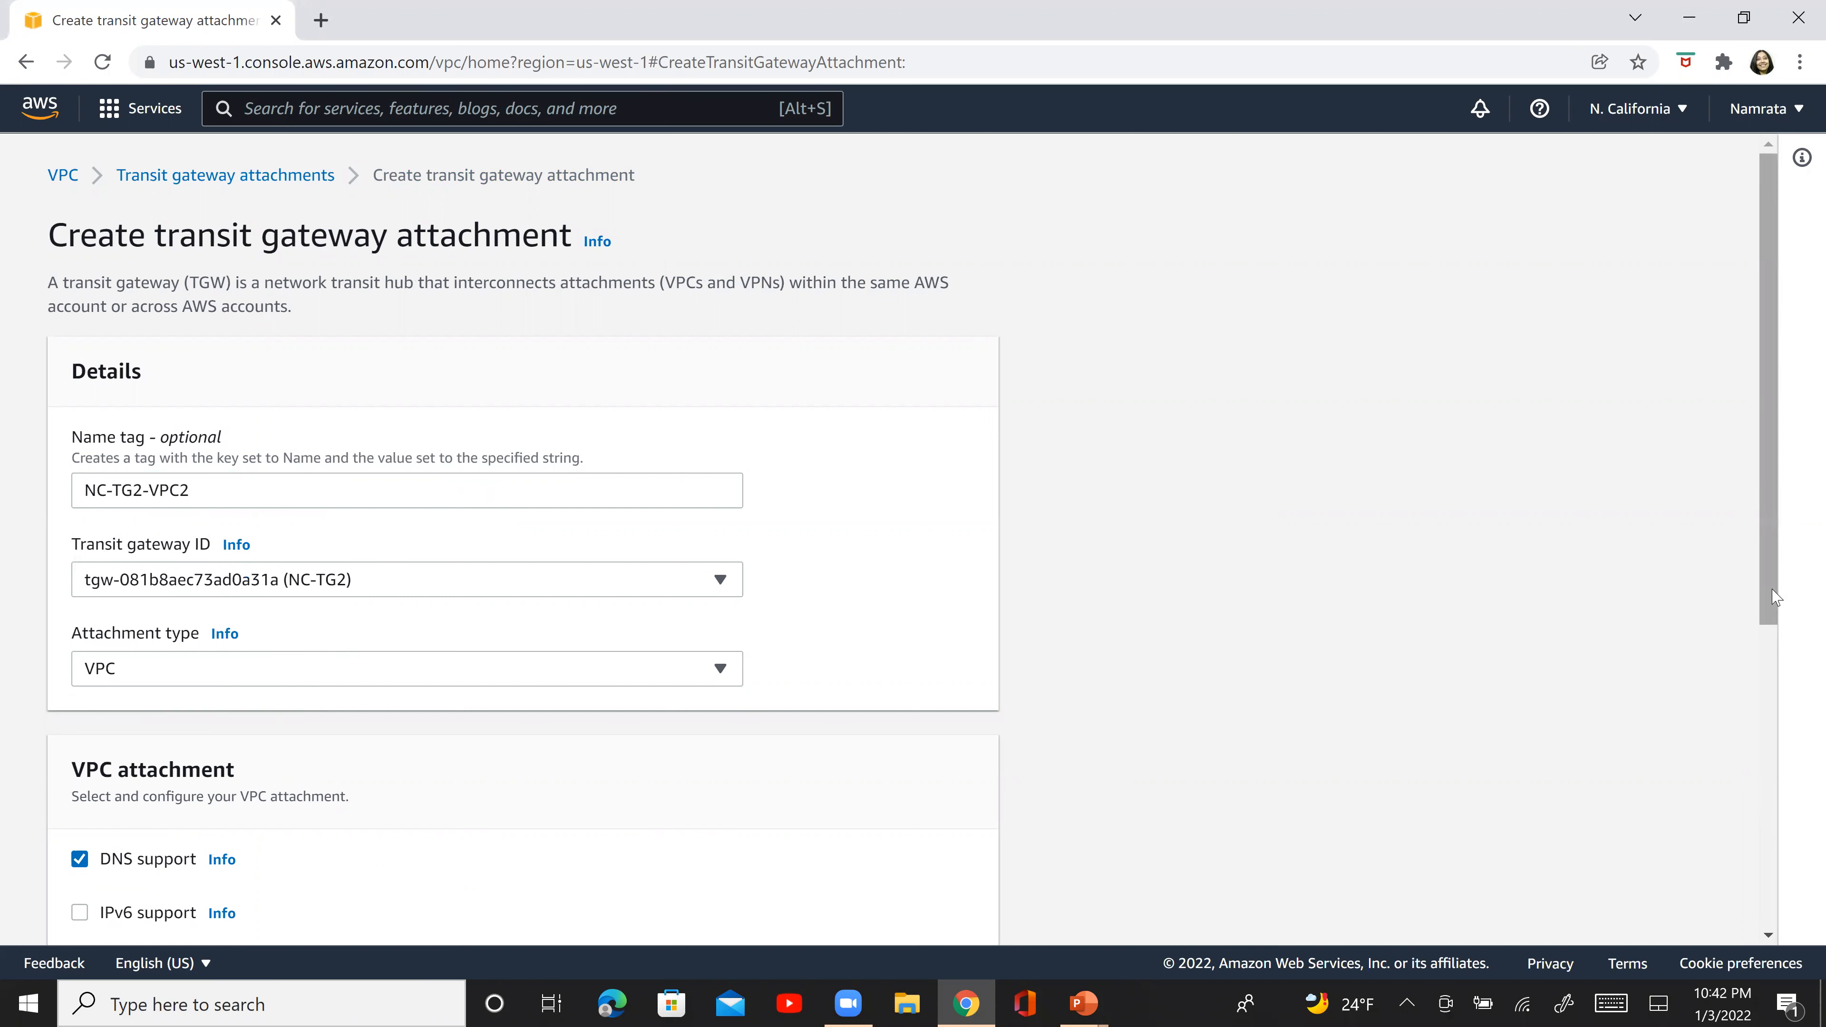
- Select NC-VPC2 with its NC-VPC2-Subnet1 subnet in us-west-1b for the attachment and create the transit gateway attachment
{"action": "left_click_drag", "start_coordinate": [1773, 597], "coordinate": [1773, 1003]}
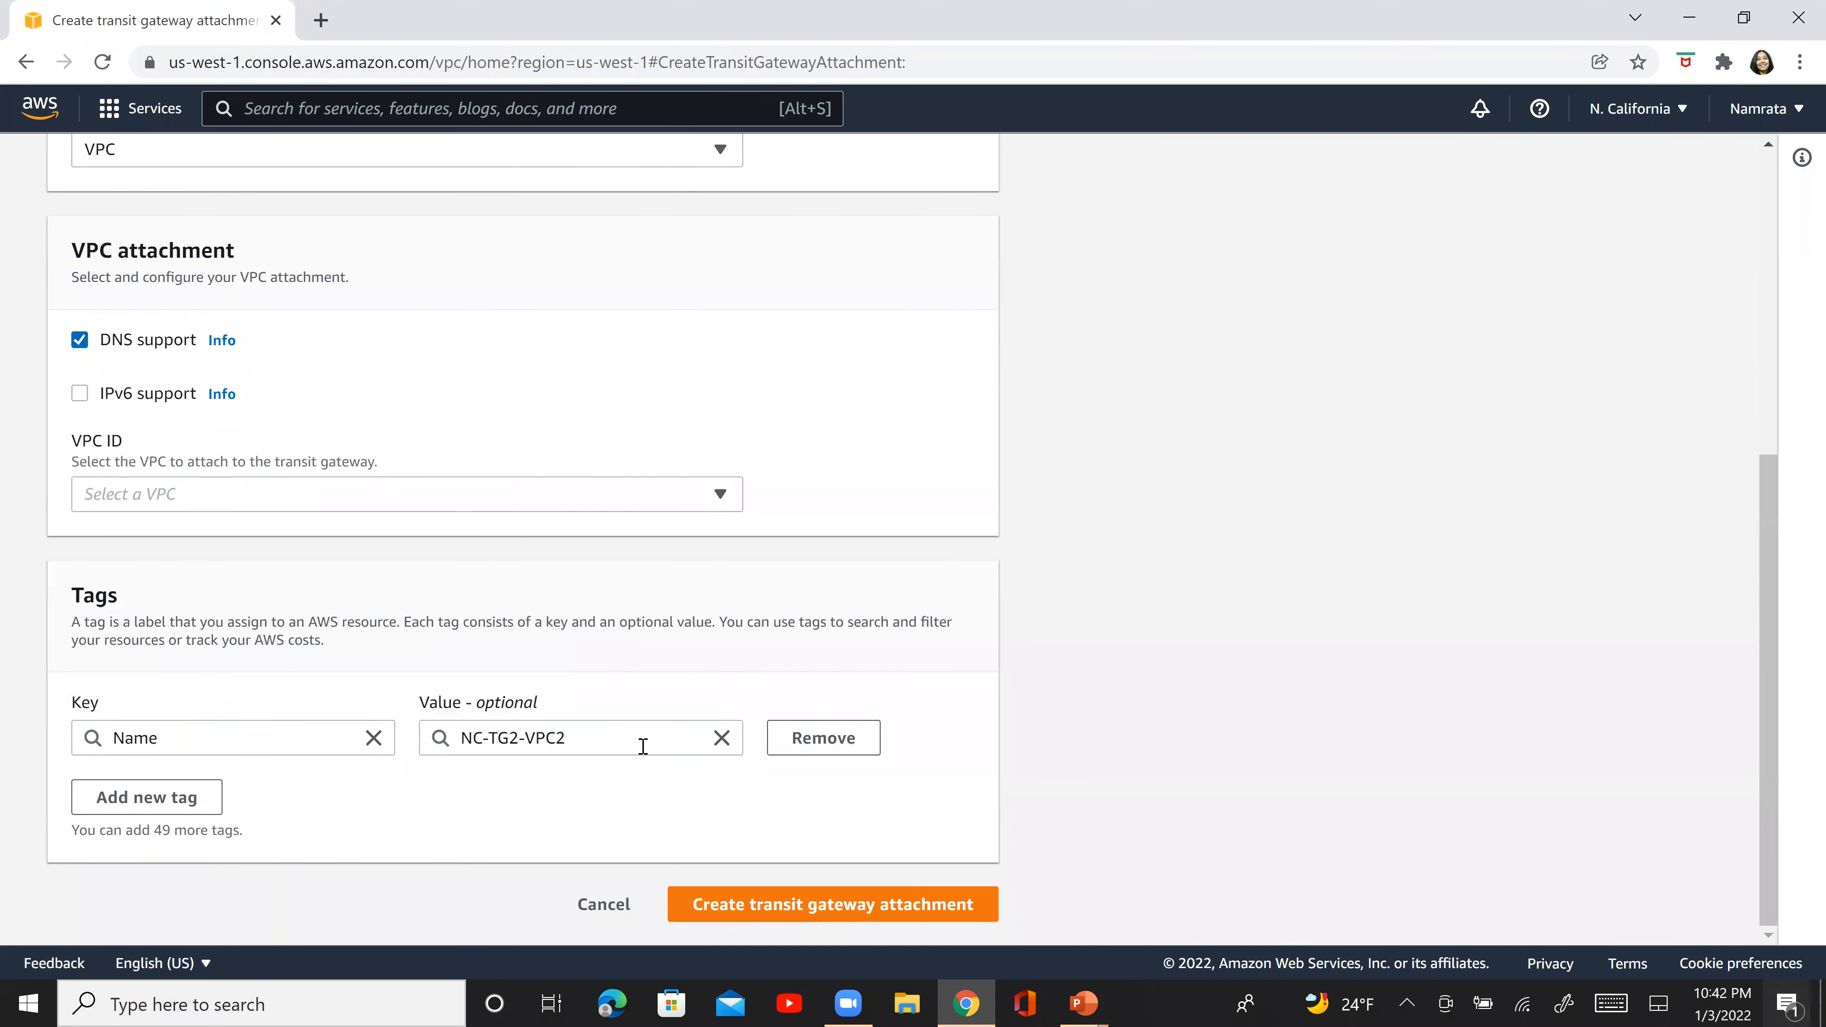
{"action": "left_click", "coordinate": [651, 494]}
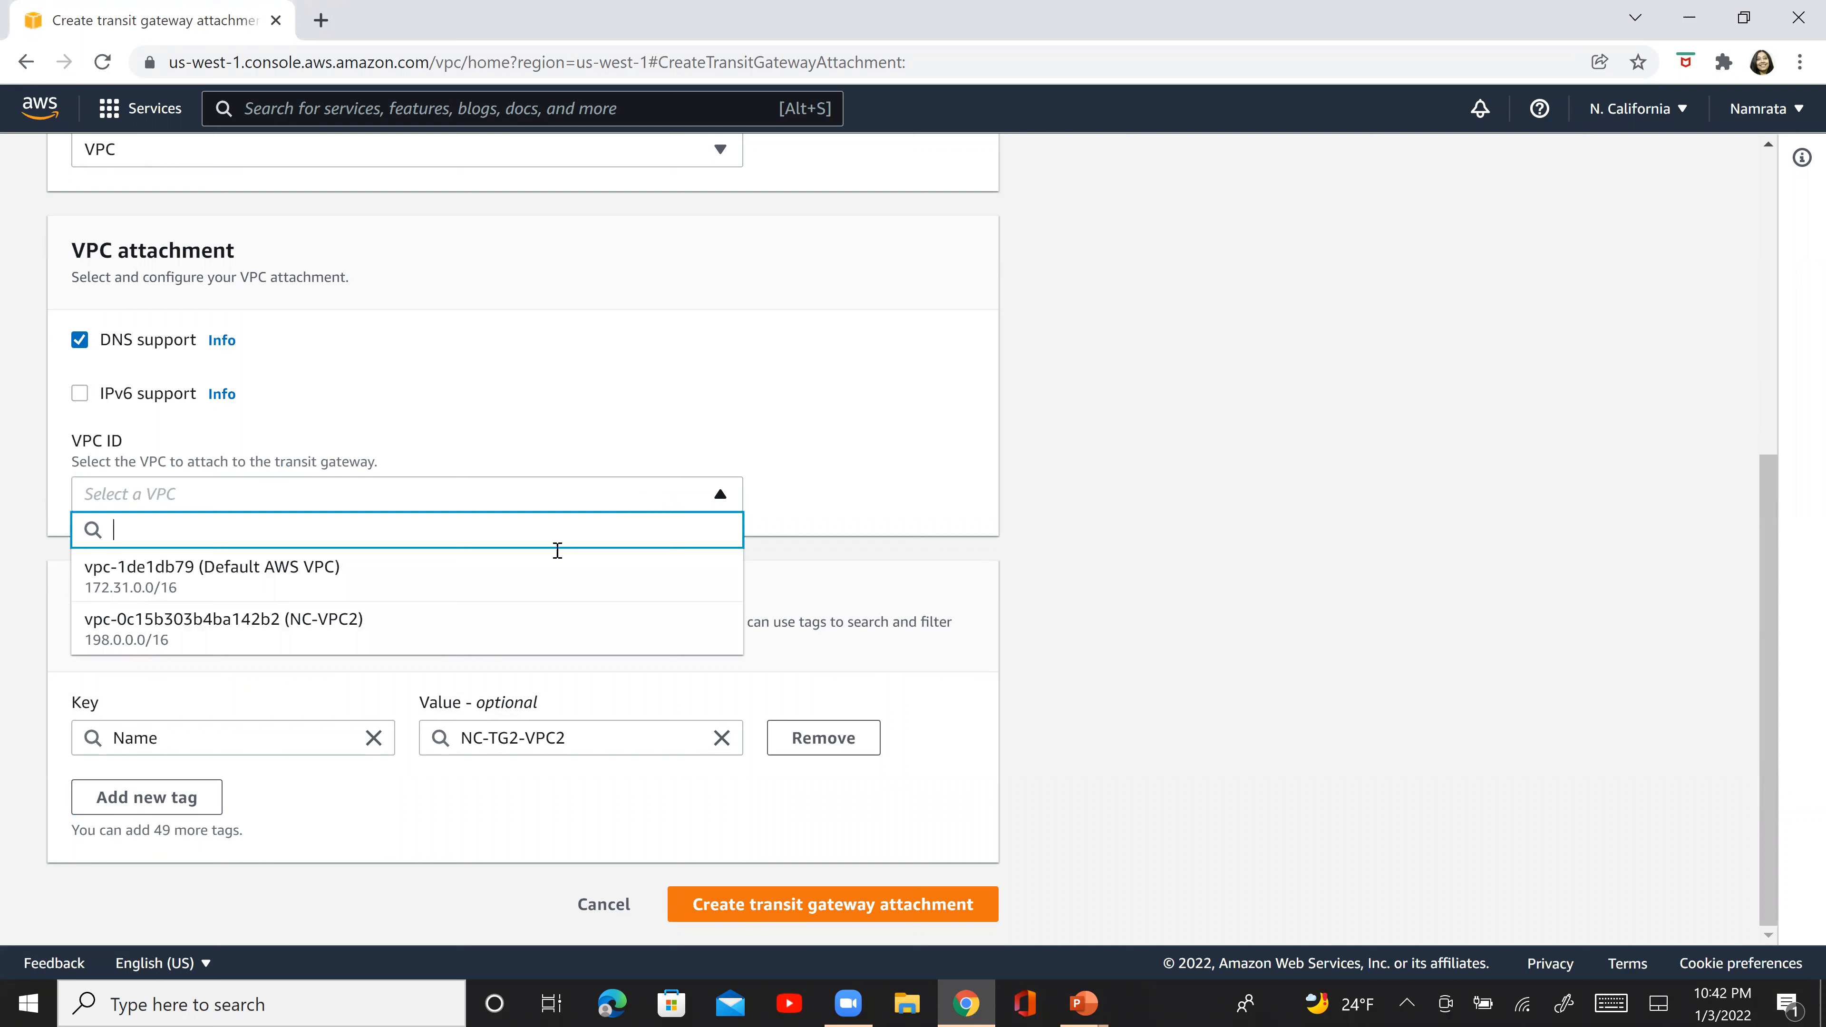
{"action": "left_click", "coordinate": [501, 621]}
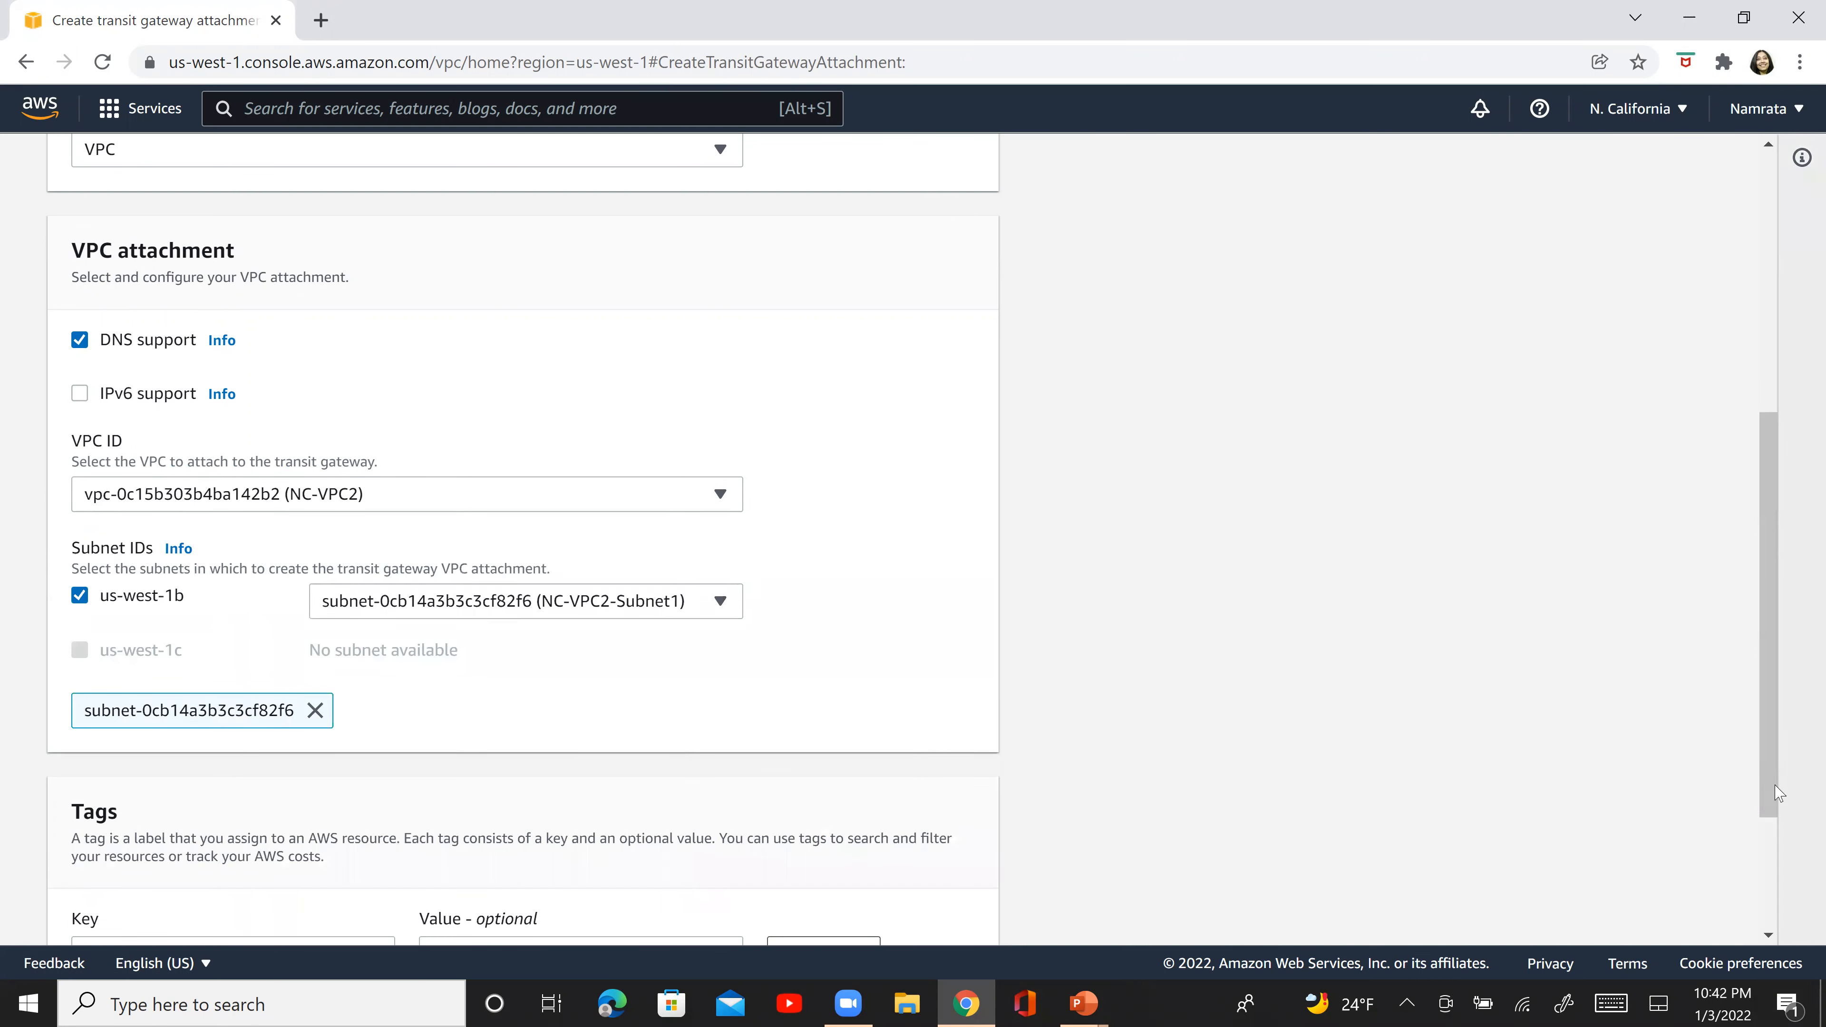
{"action": "scroll", "coordinate": [1770, 852], "scroll_direction": "down", "scroll_amount": 3}
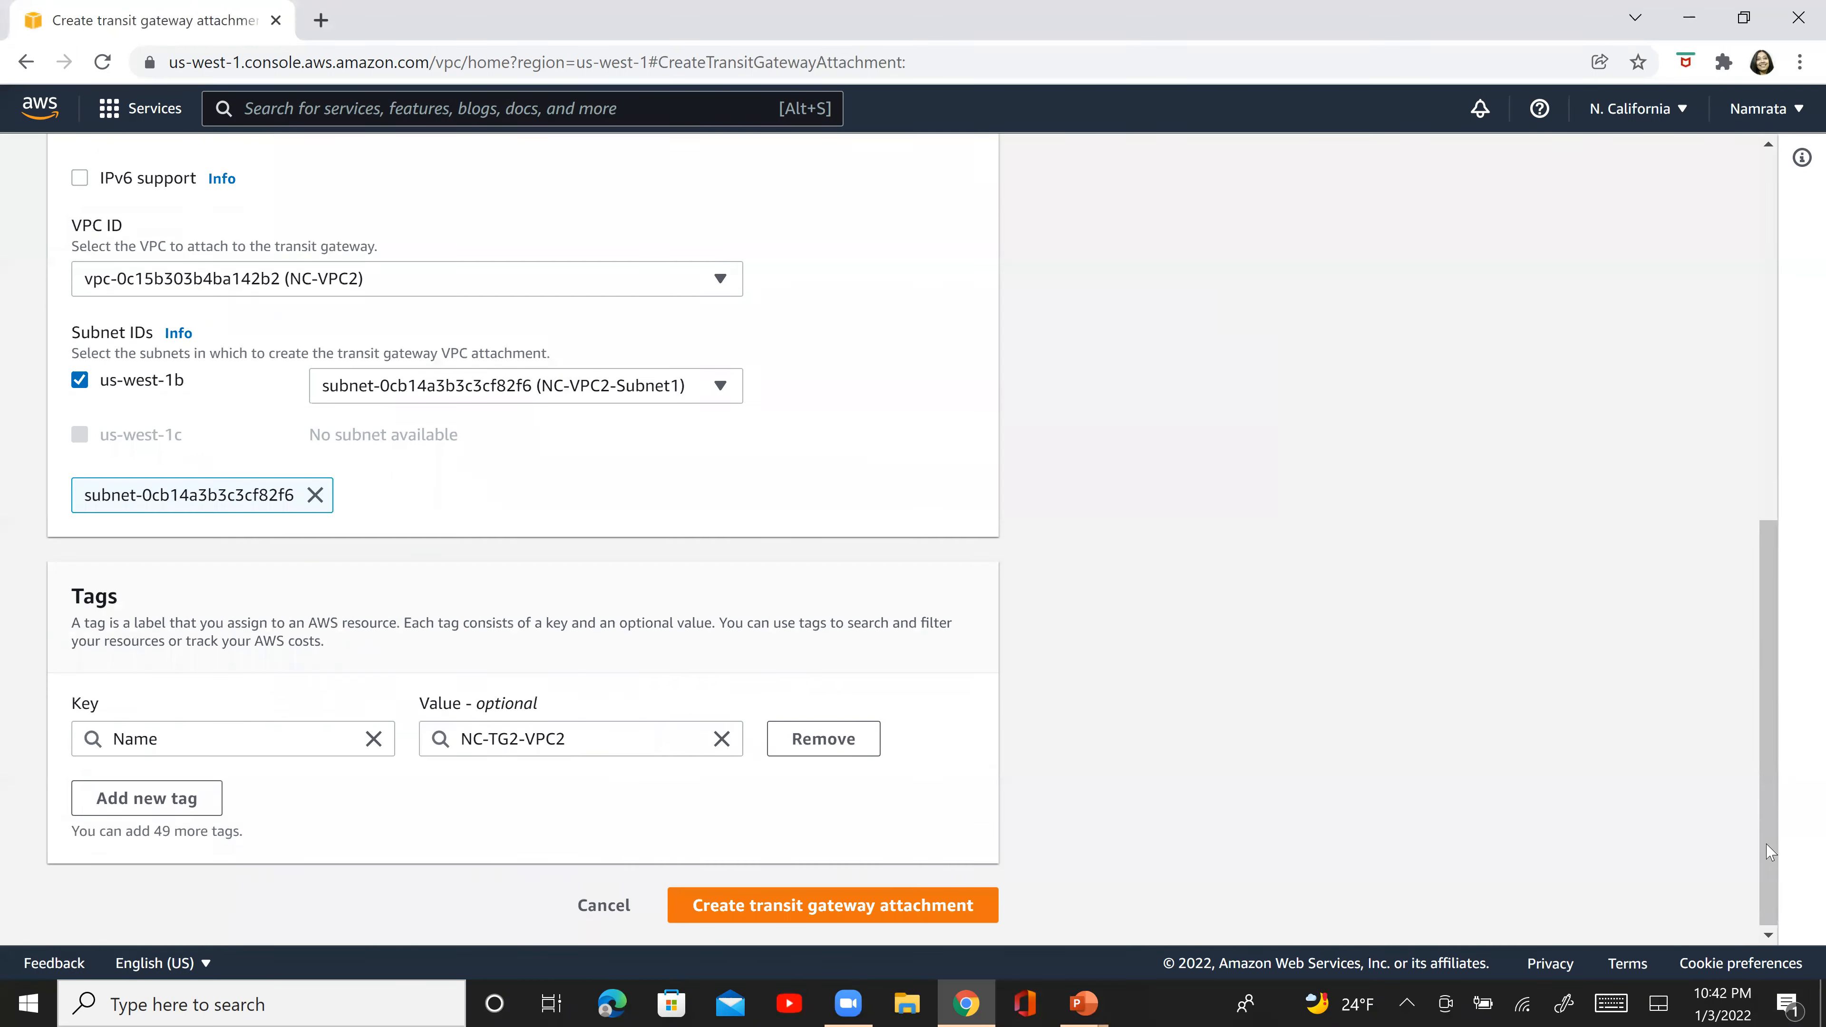
{"action": "left_click", "coordinate": [879, 908]}
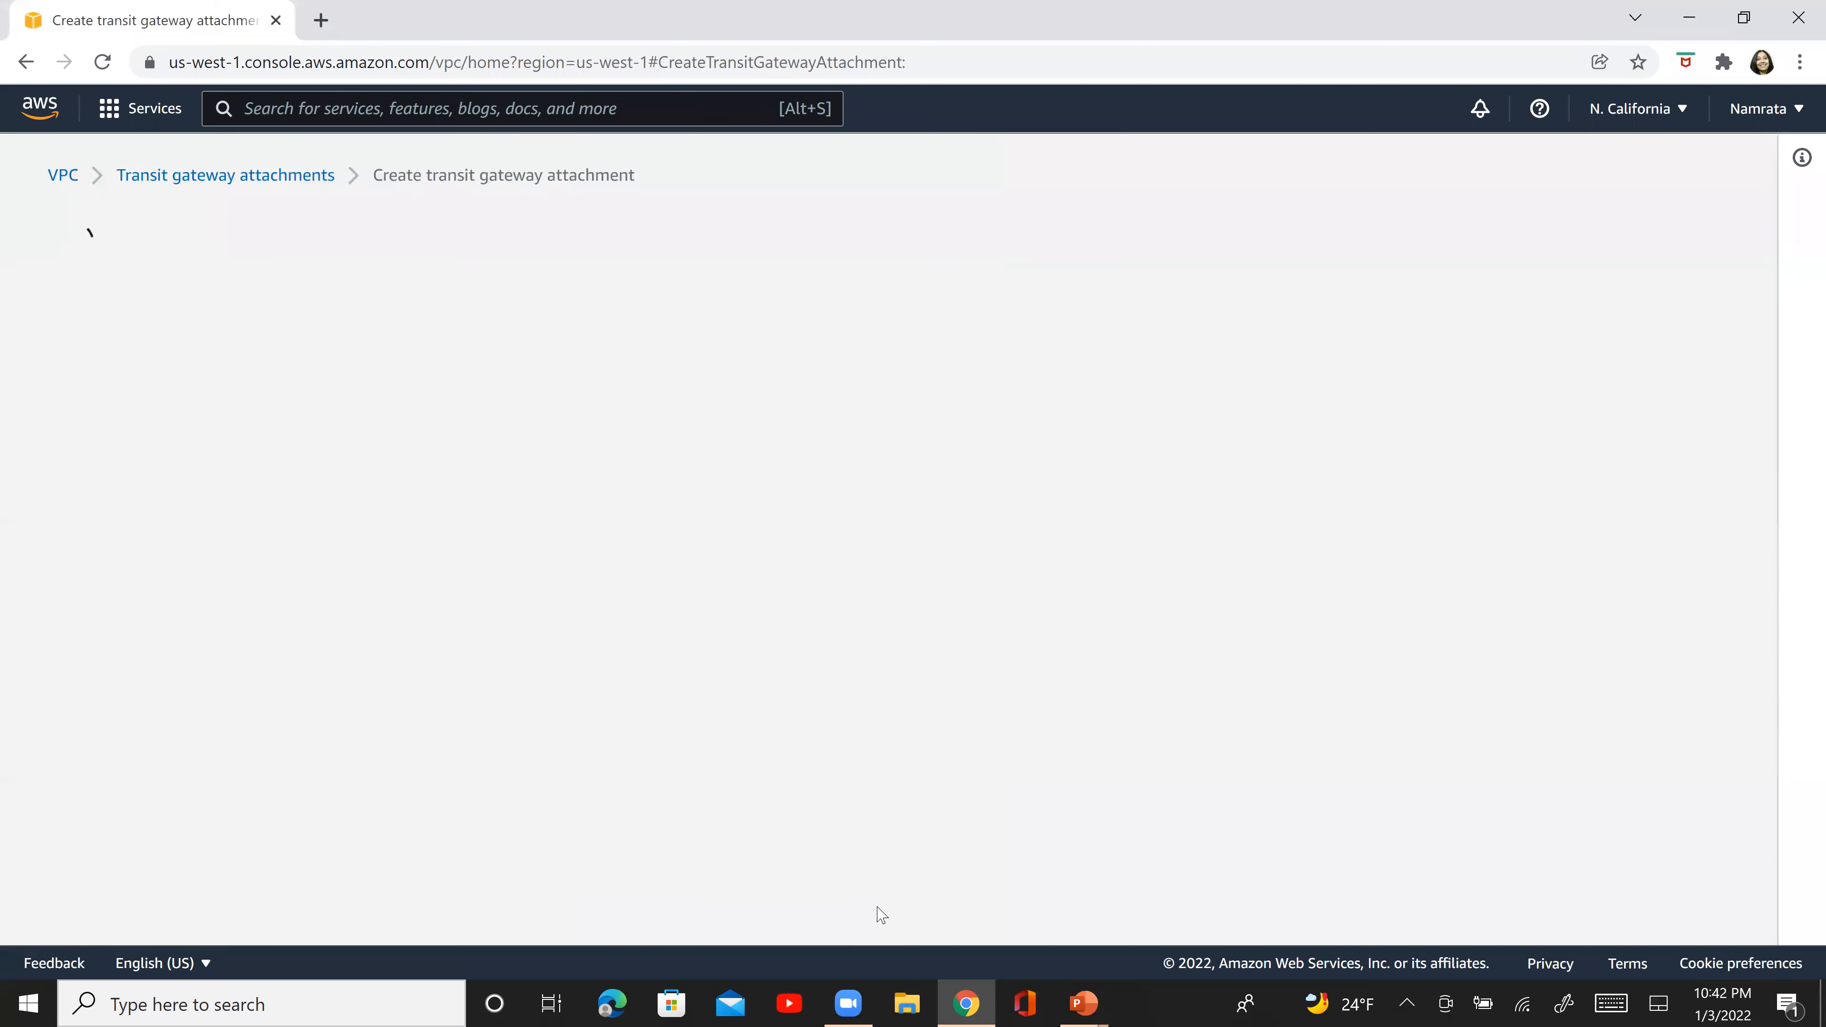
- Switch to the PowerPoint slide show, draw a check mark beside the NC-VPC2 attachment item, and return to the AWS console
{"action": "key", "text": "alt+Tab"}
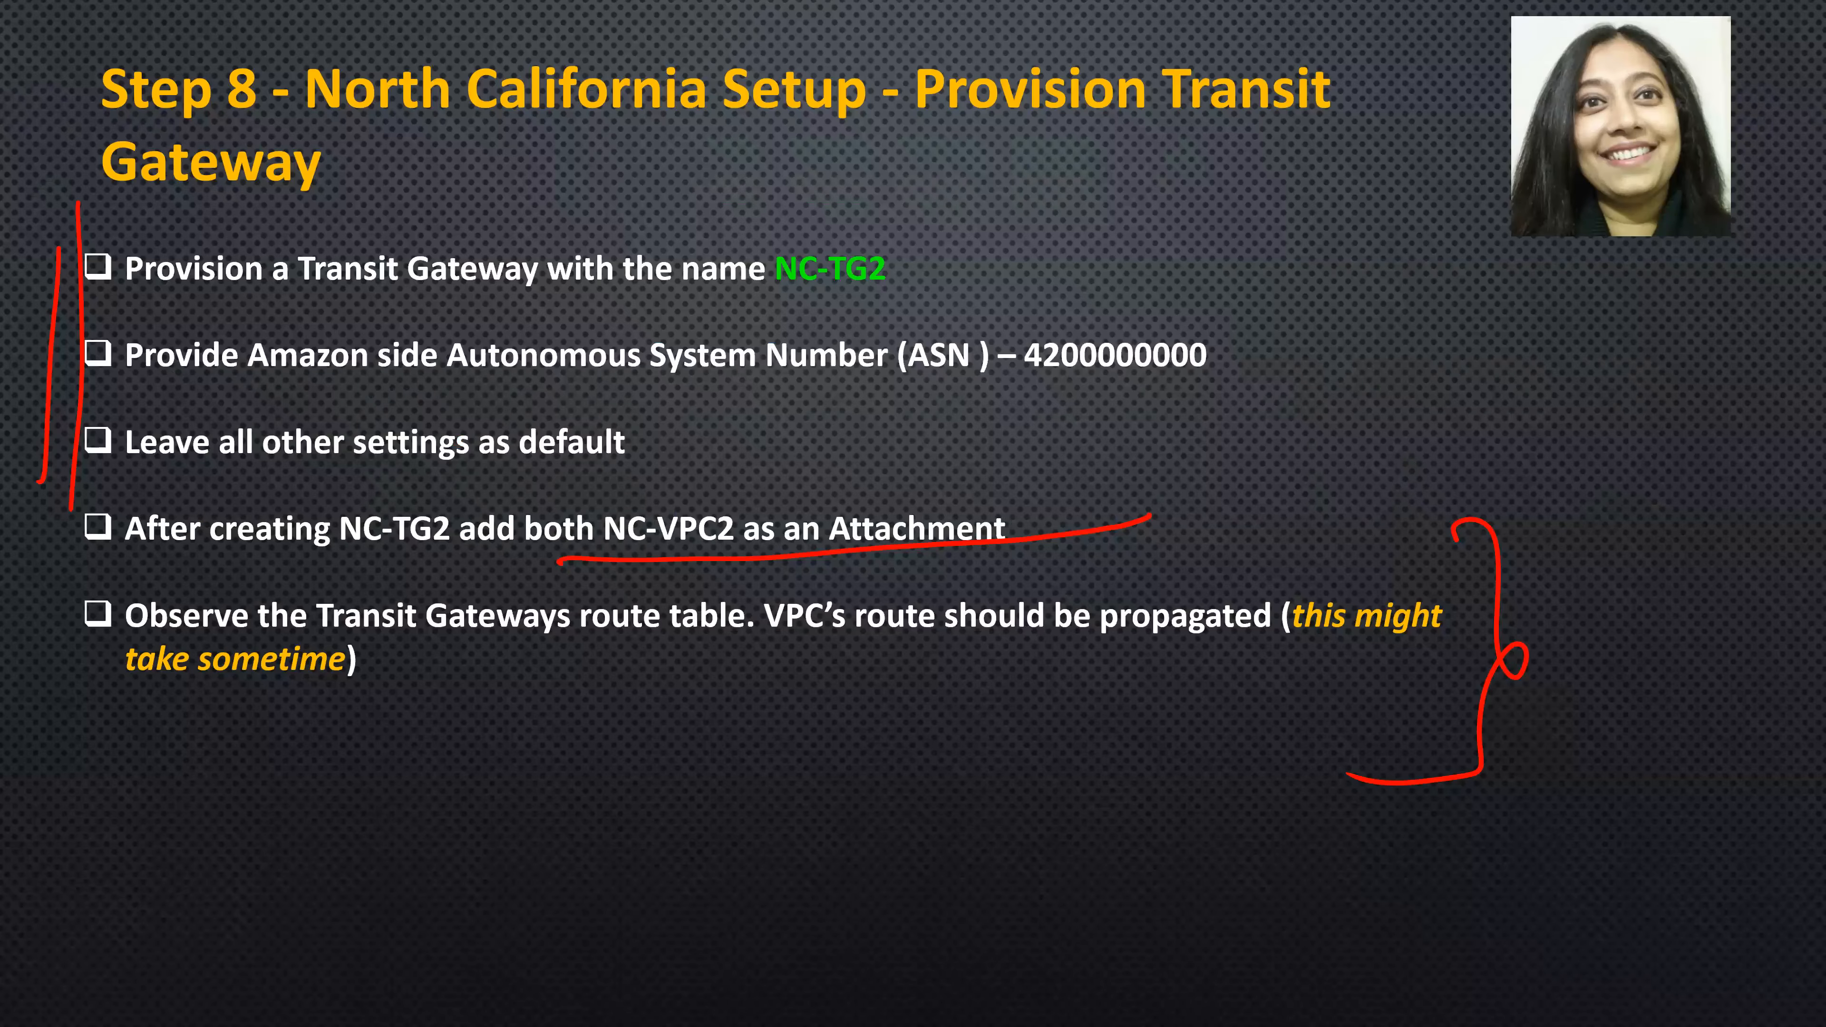
{"action": "left_click_drag", "start_coordinate": [6, 543], "coordinate": [253, 464]}
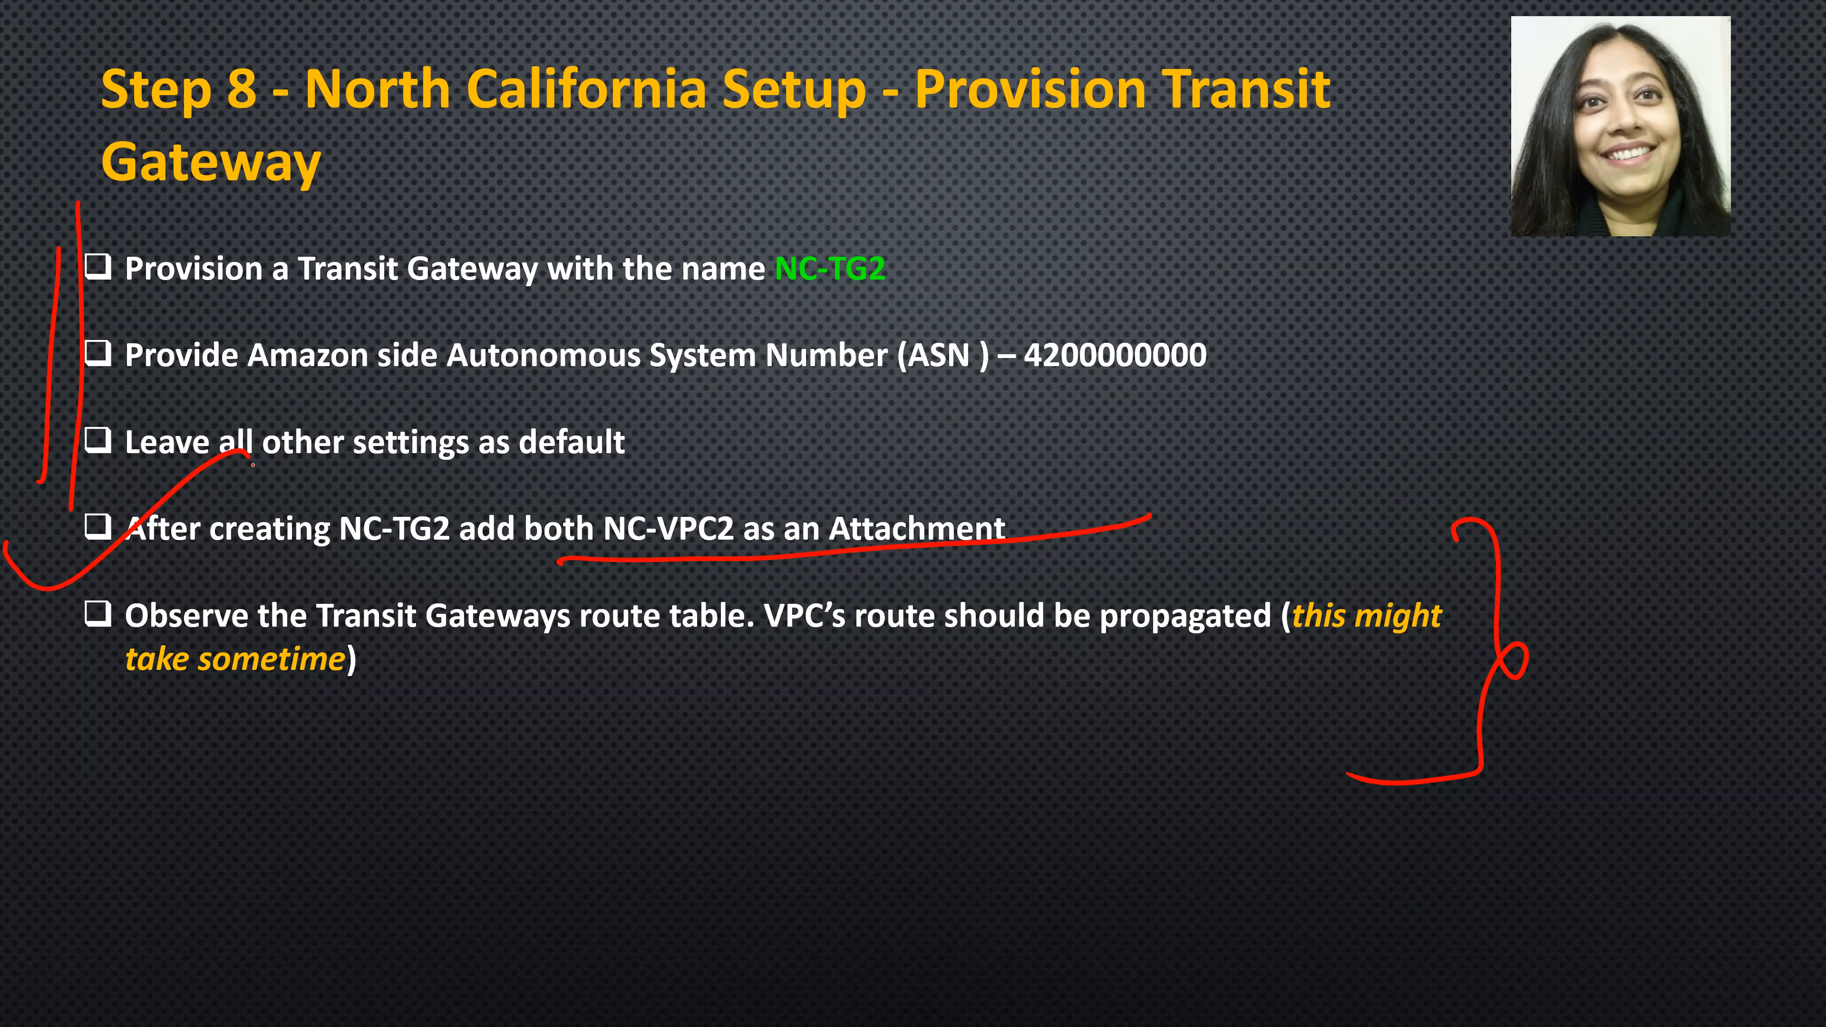
{"action": "key", "text": "alt+Tab"}
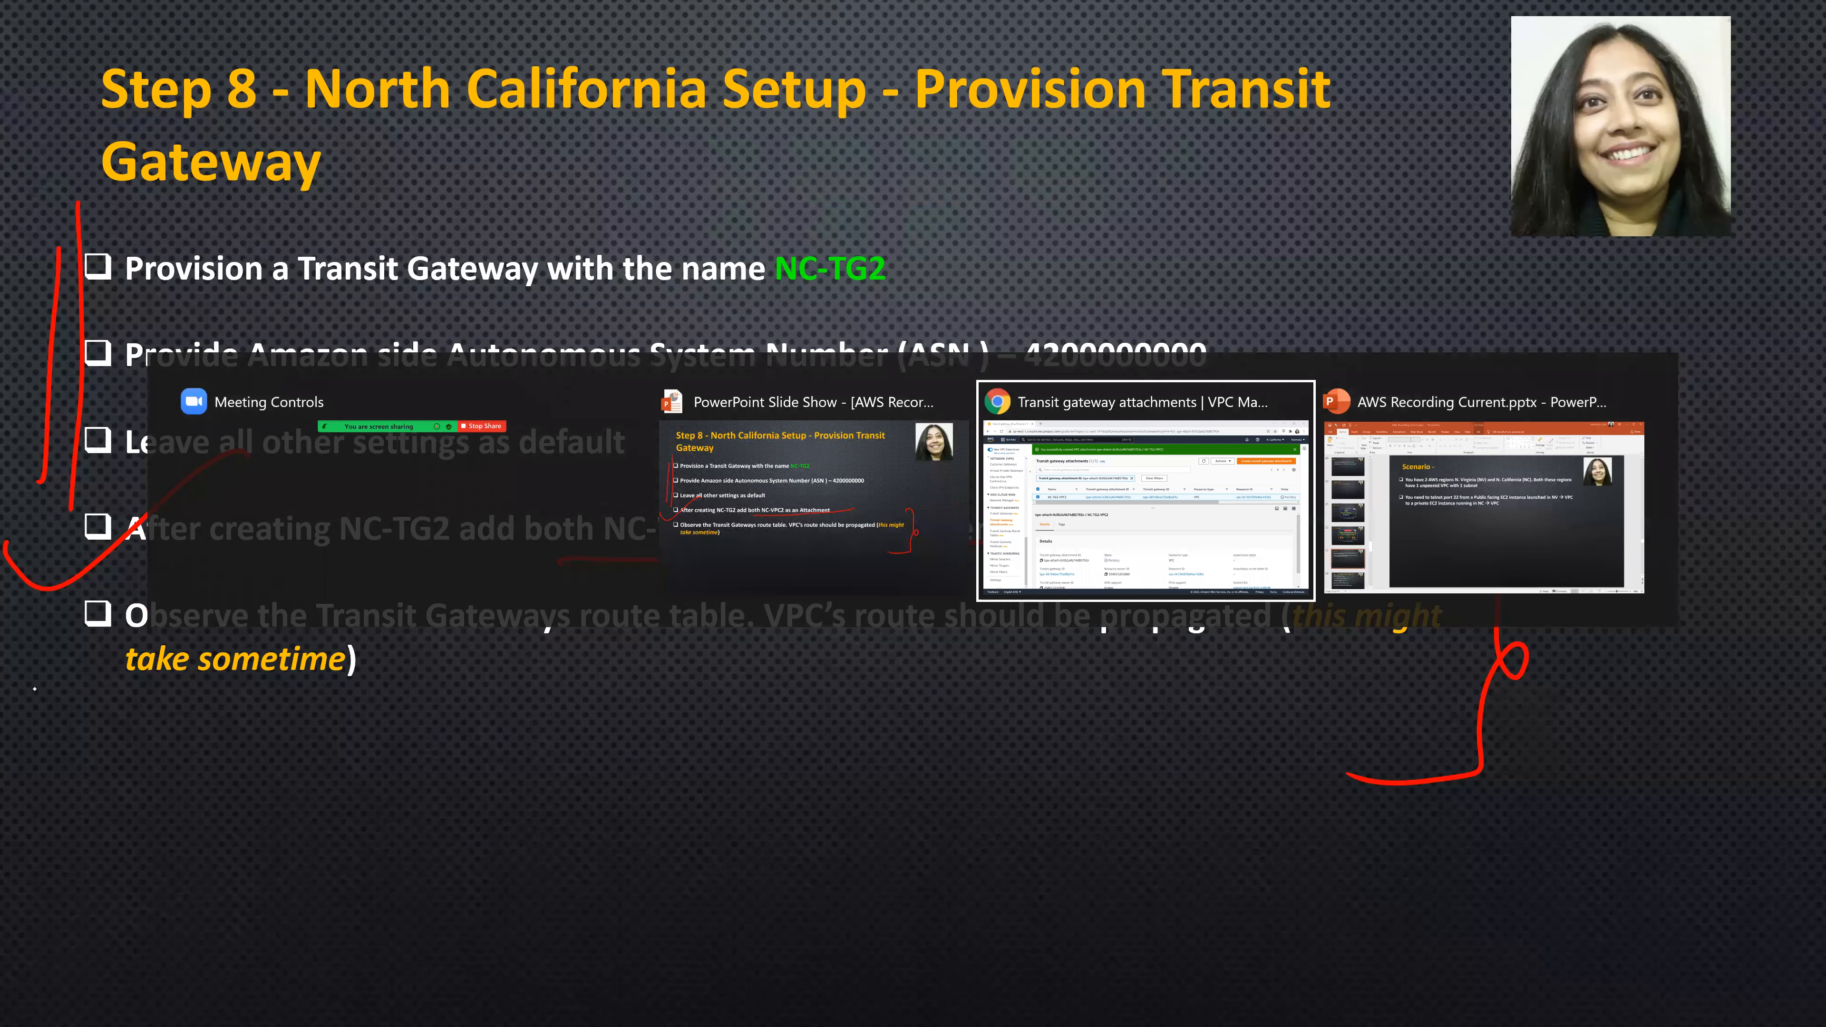
- Open NC-TG2's transit gateway route table and examine its associations, propagations and routes
{"action": "left_click", "coordinate": [148, 620]}
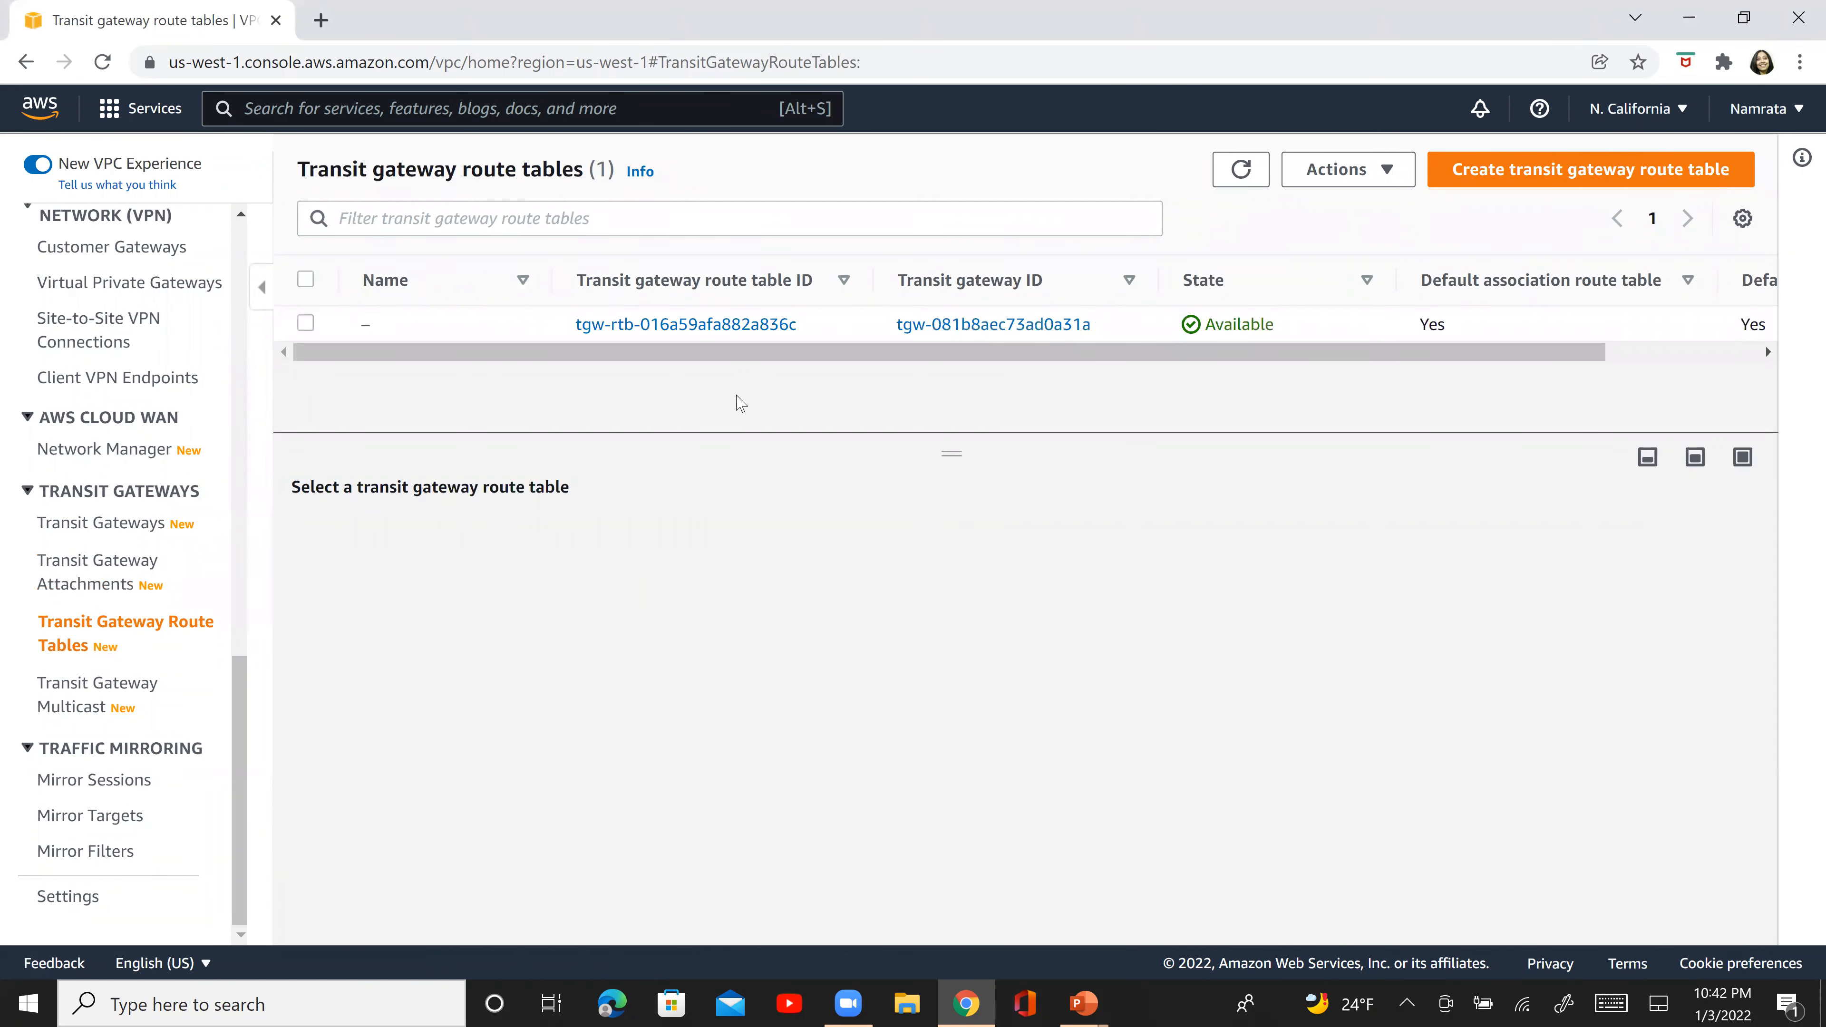
{"action": "left_click", "coordinate": [705, 326]}
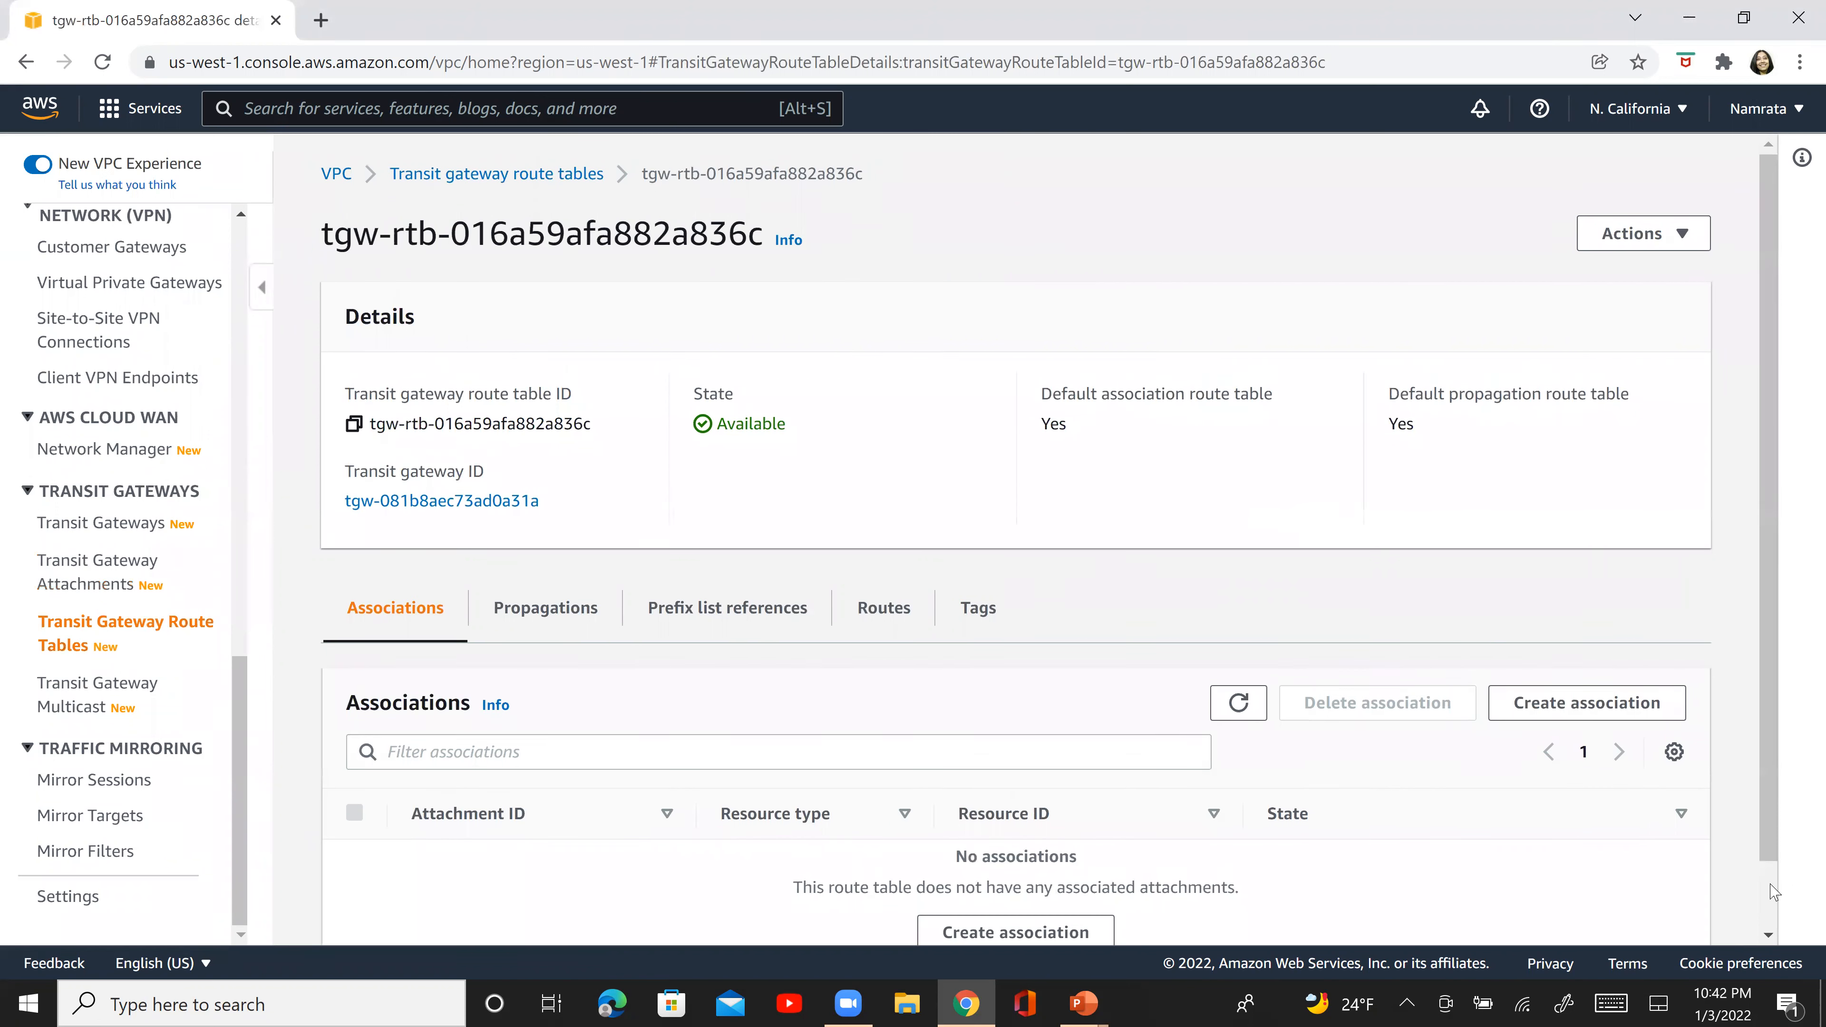
{"action": "scroll", "coordinate": [1549, 575], "scroll_direction": "down", "scroll_amount": 1}
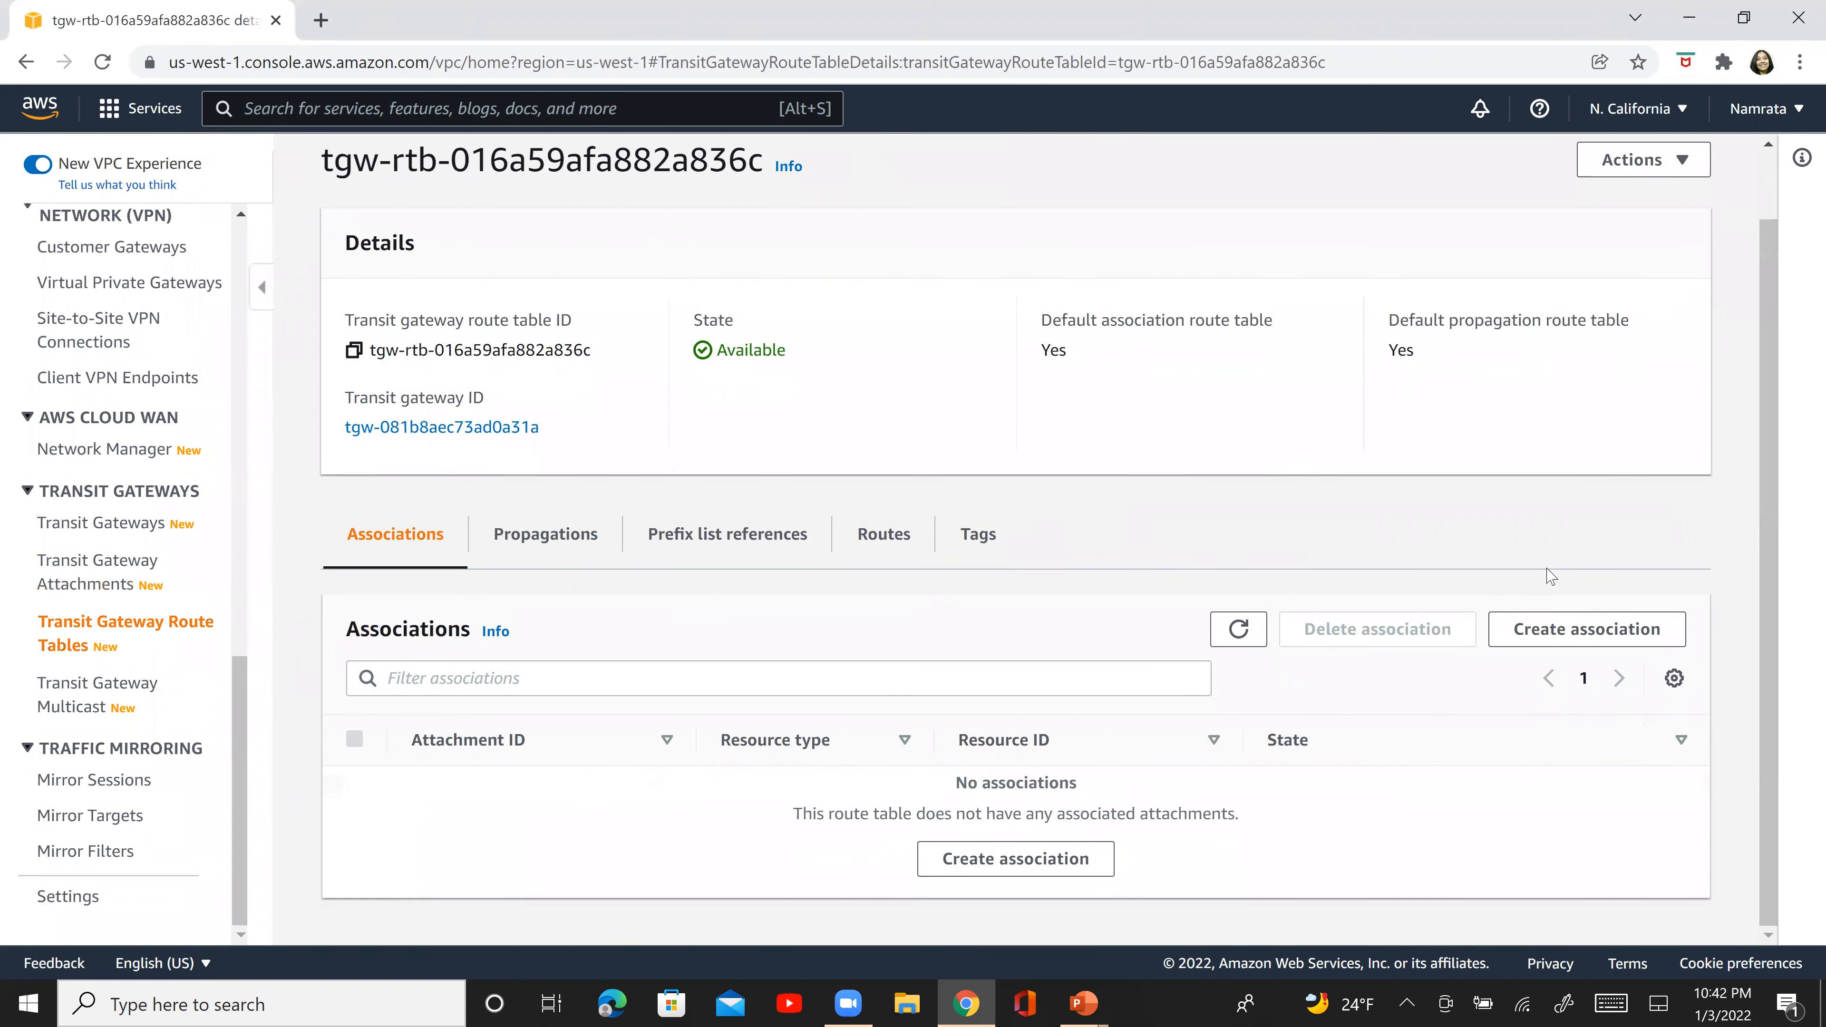
{"action": "left_click", "coordinate": [532, 556]}
{"action": "left_click", "coordinate": [1226, 718]}
{"action": "left_click", "coordinate": [1226, 718]}
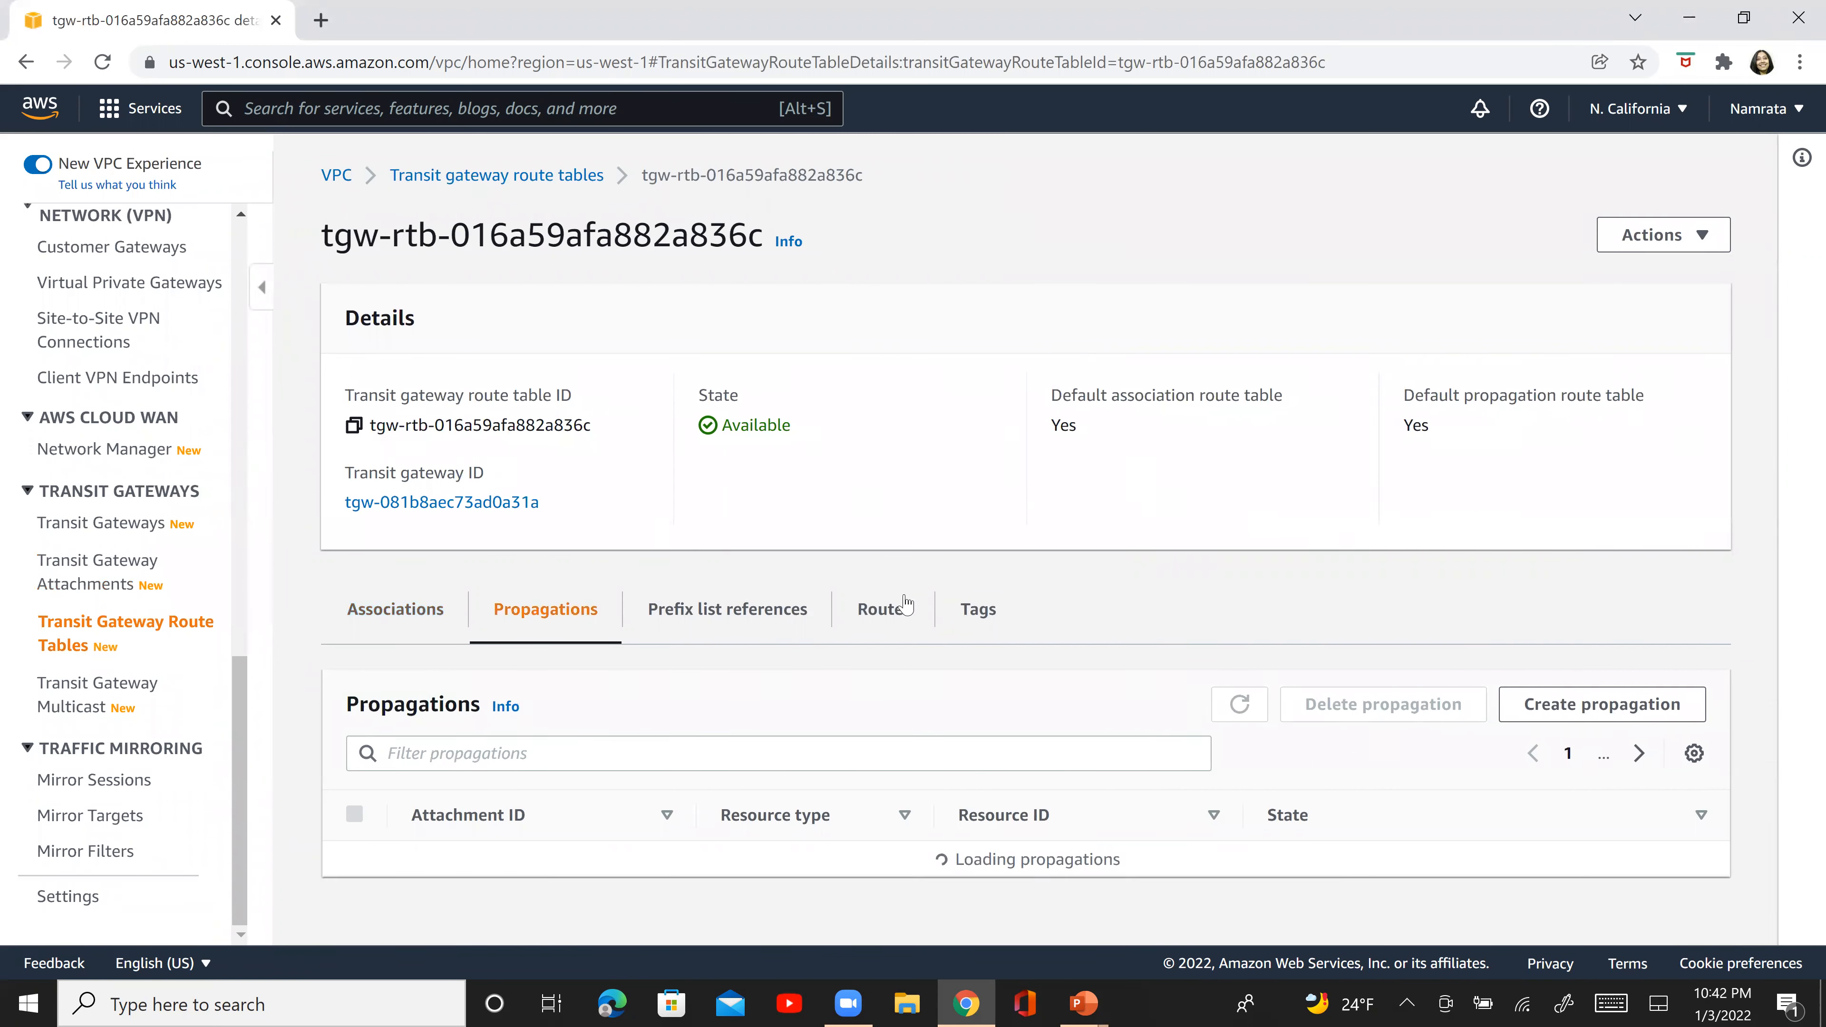
{"action": "left_click", "coordinate": [891, 615]}
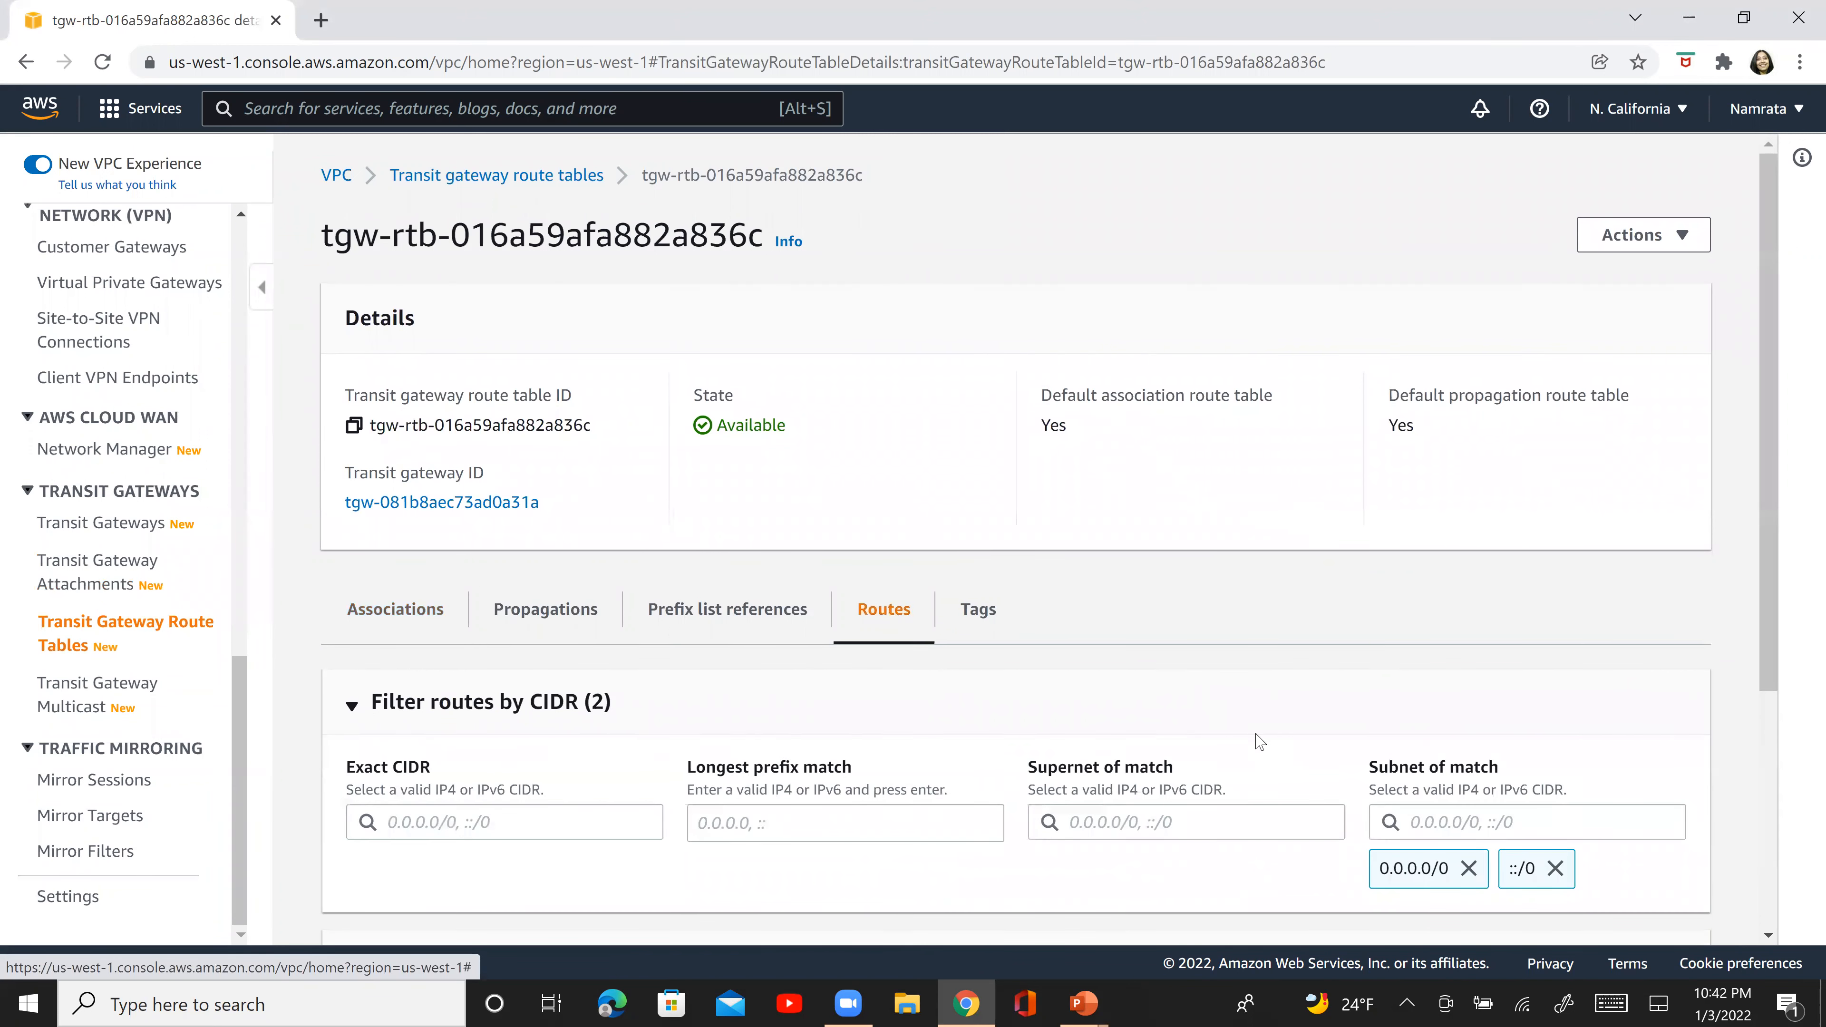
{"action": "scroll", "coordinate": [1776, 826], "scroll_direction": "down", "scroll_amount": 5}
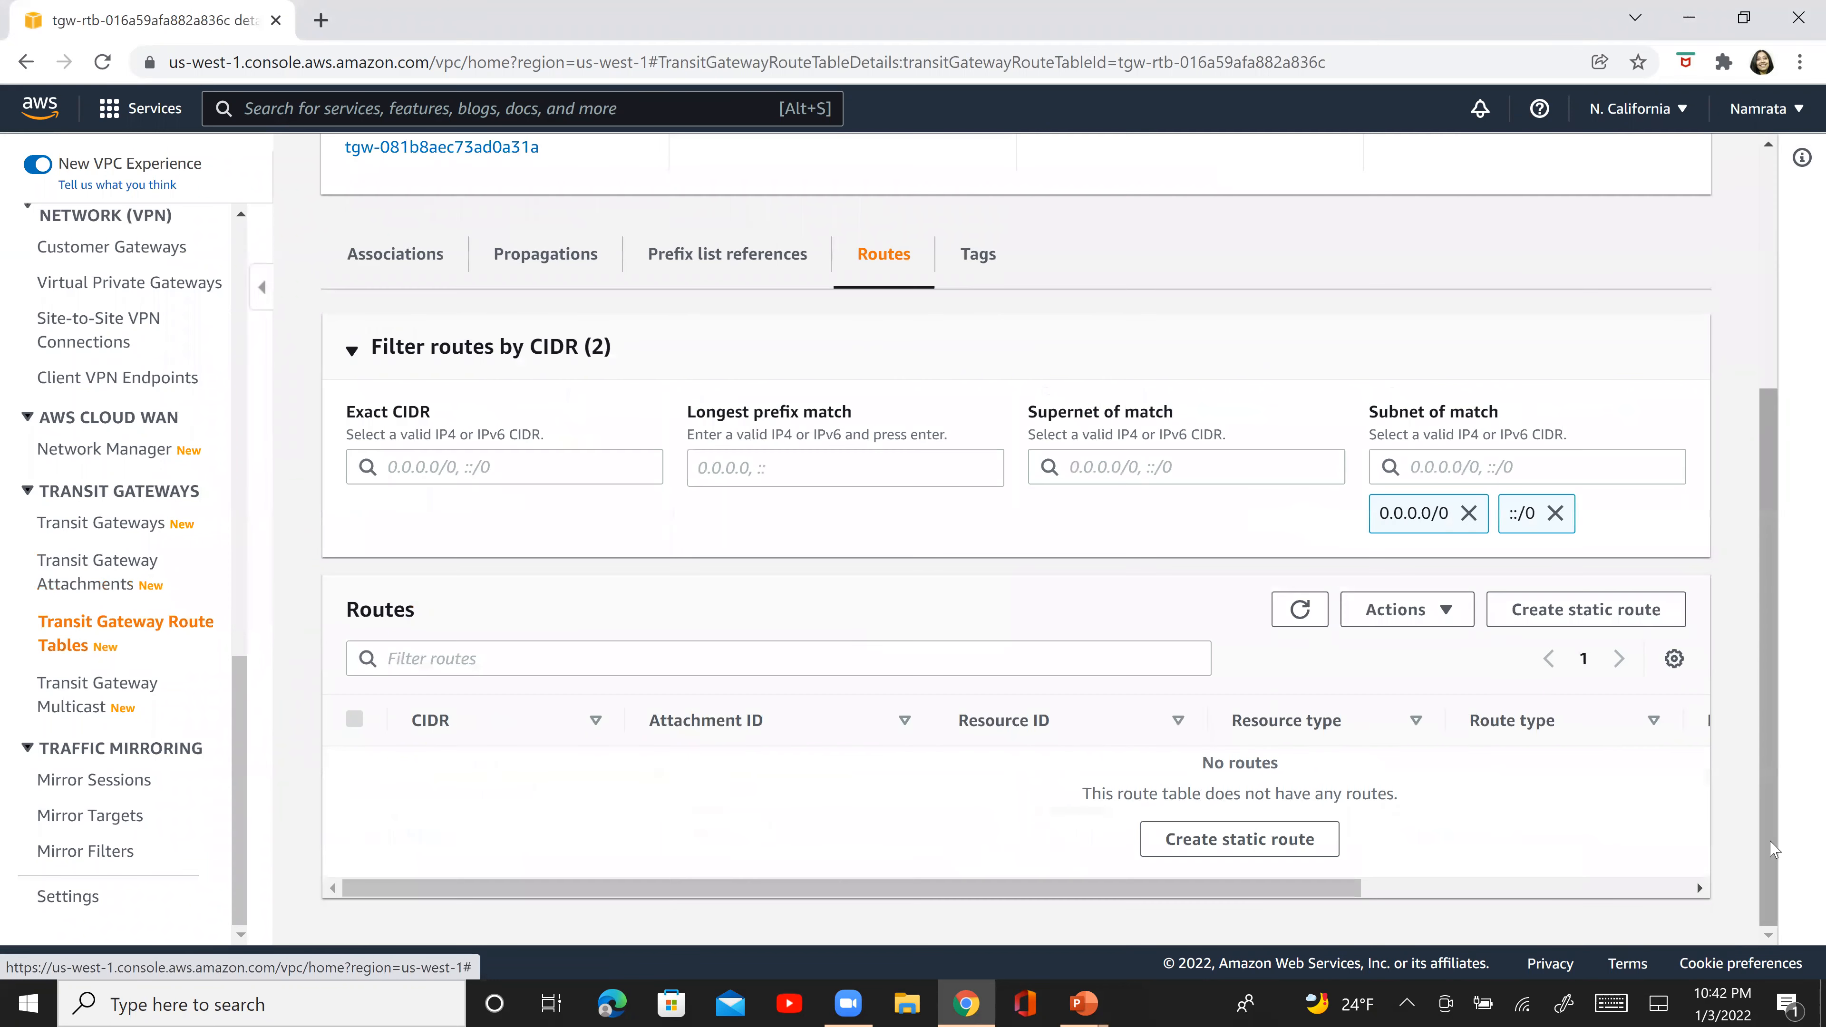
- Open the transit gateway attachments list and refresh it repeatedly to check the state of NC-TG2-VPC2
{"action": "left_click", "coordinate": [83, 582]}
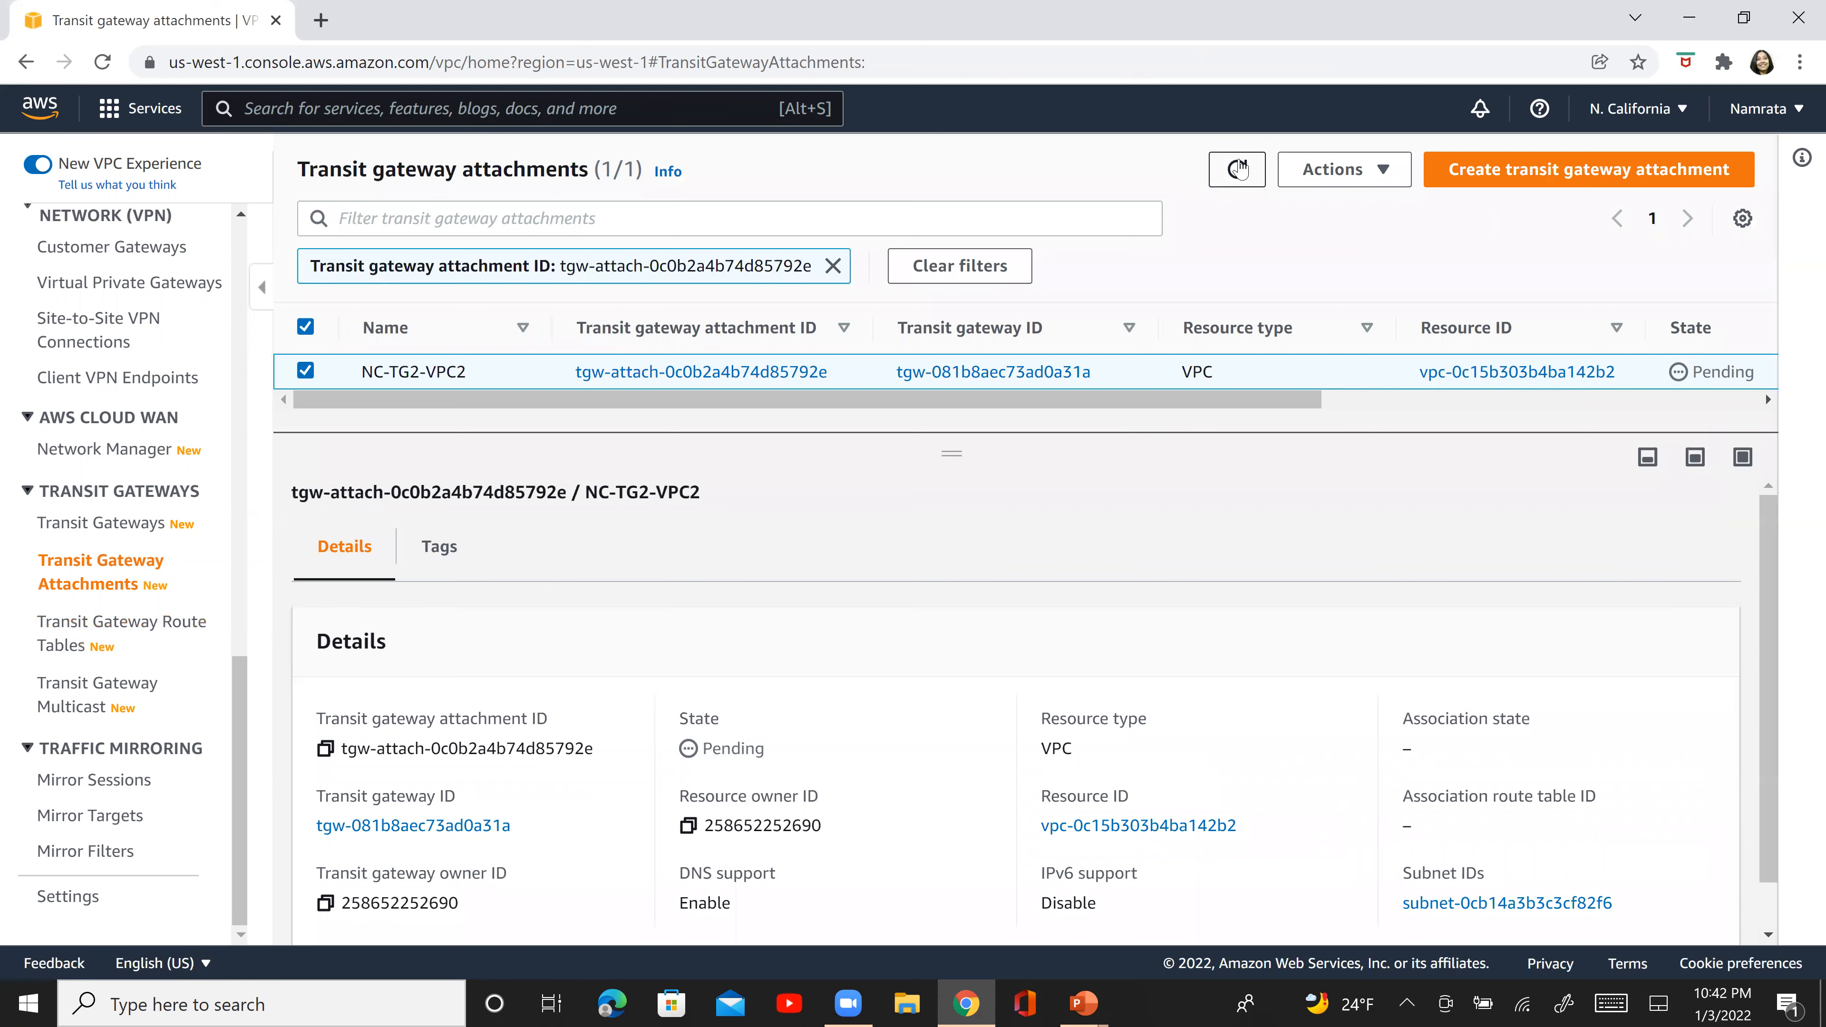
{"action": "left_click", "coordinate": [1238, 169]}
{"action": "left_click", "coordinate": [1238, 168]}
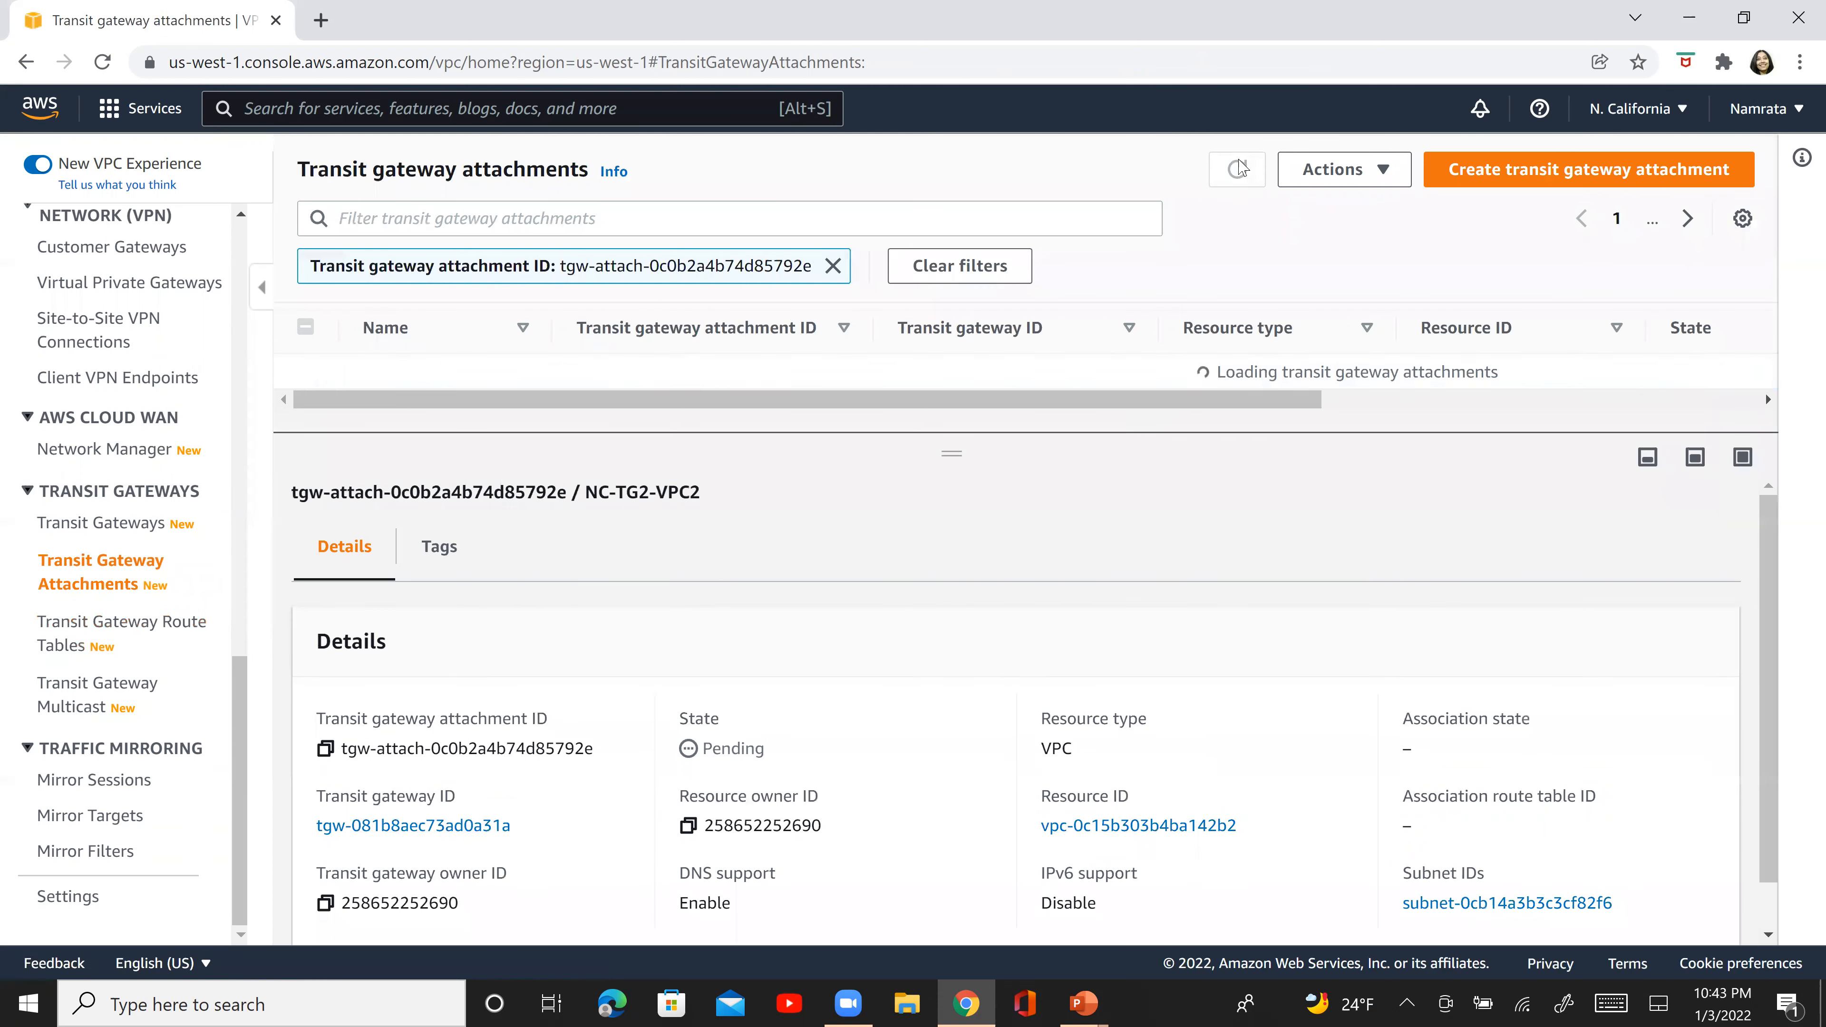
{"action": "left_click", "coordinate": [1238, 169]}
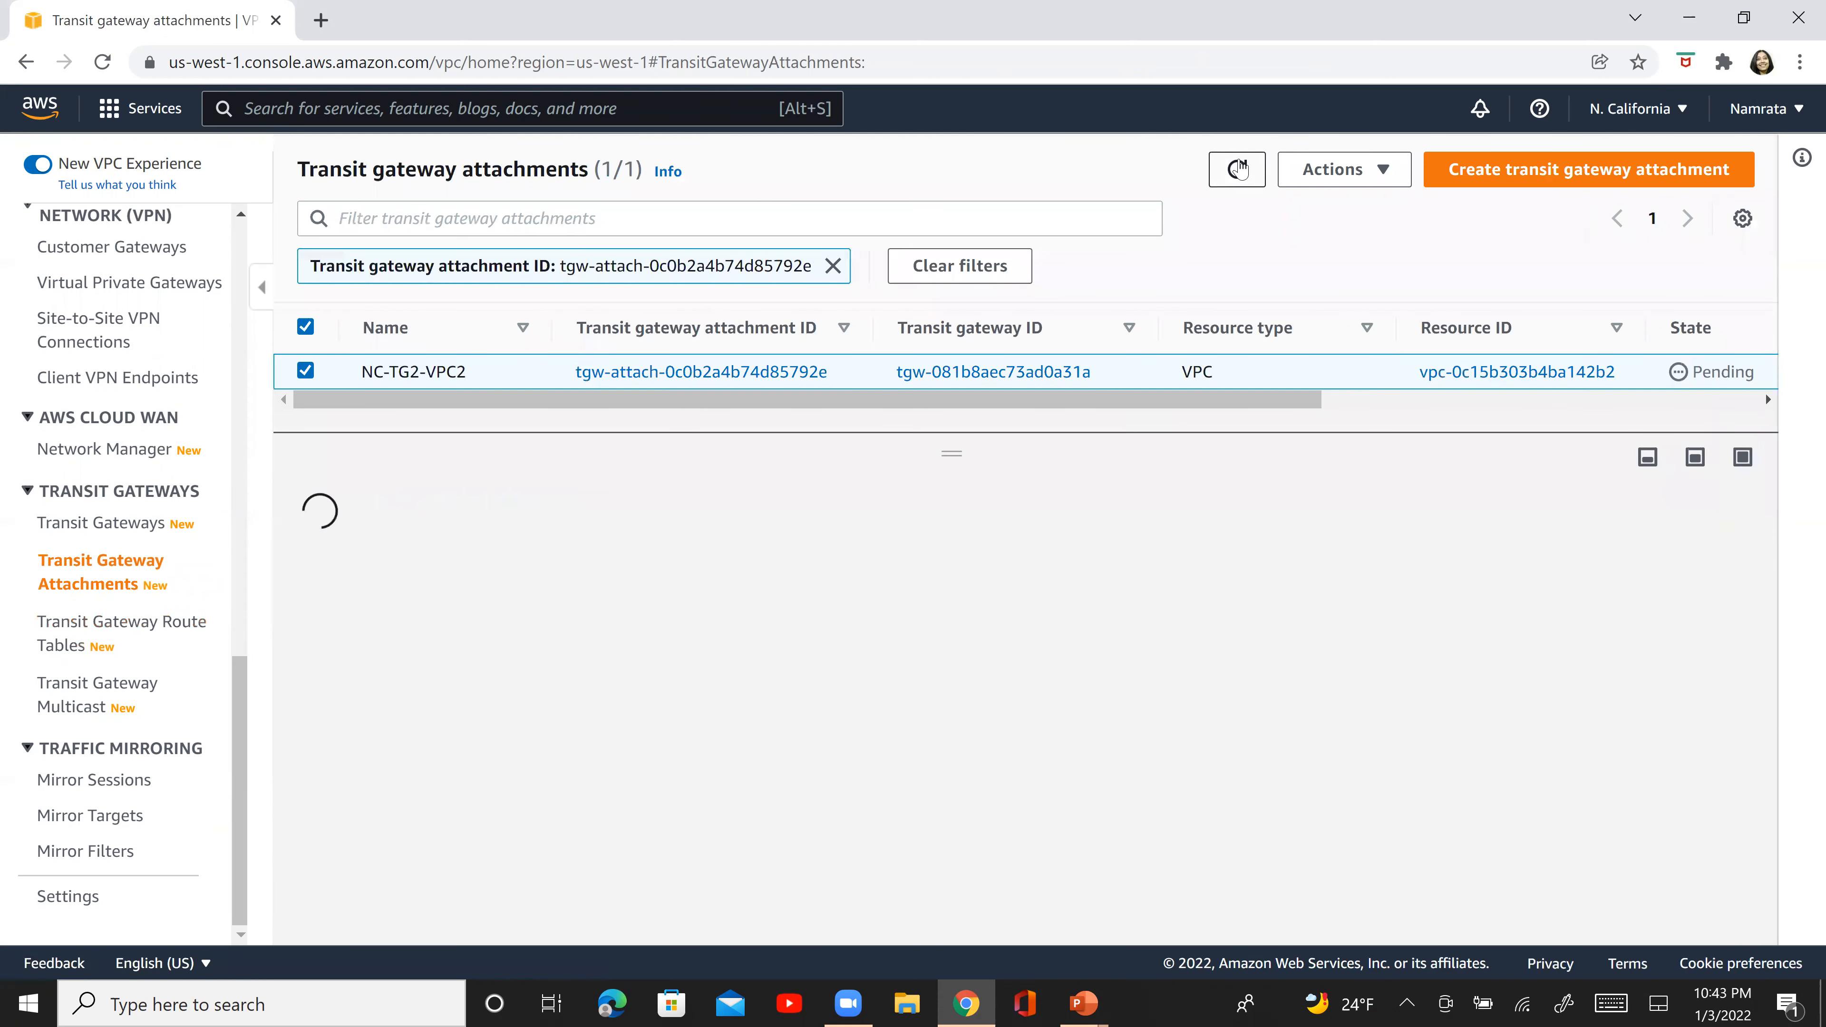
{"action": "left_click", "coordinate": [1238, 169]}
{"action": "left_click", "coordinate": [1238, 169]}
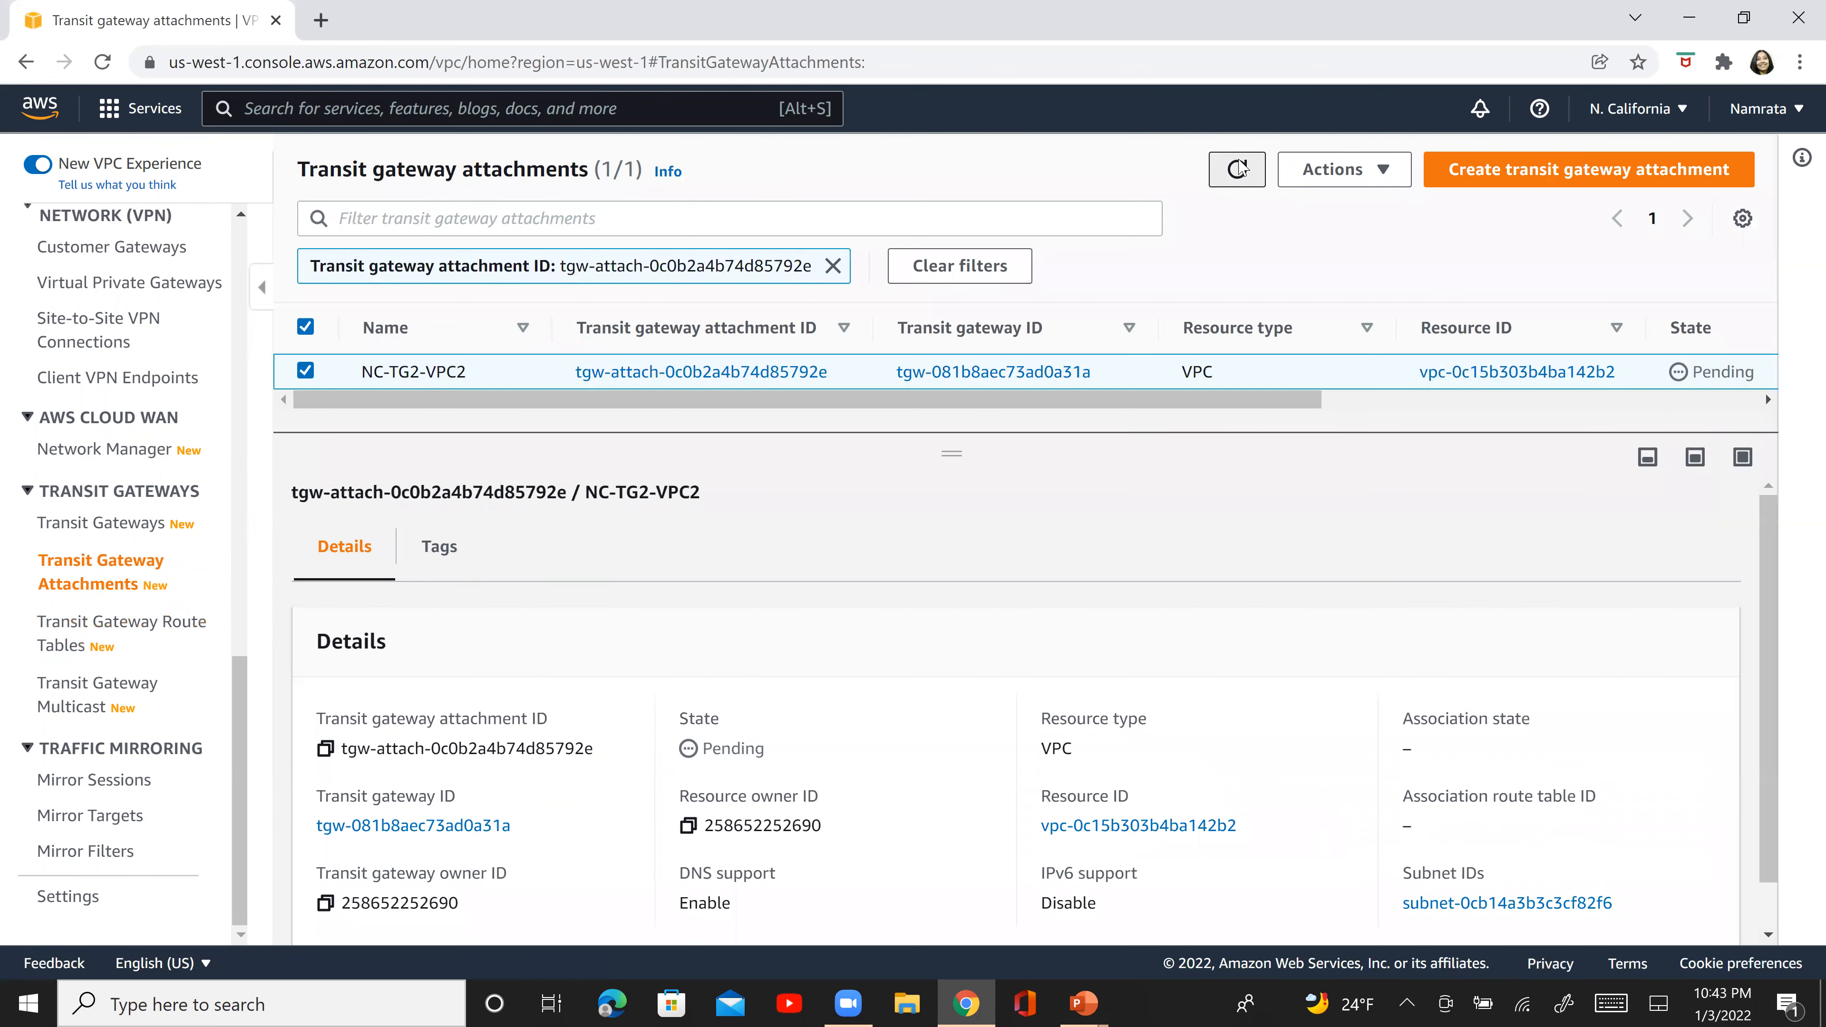
{"action": "left_click", "coordinate": [1238, 169]}
{"action": "left_click", "coordinate": [1239, 169]}
{"action": "left_click", "coordinate": [1239, 168]}
{"action": "left_click", "coordinate": [1238, 169]}
{"action": "left_click", "coordinate": [1238, 169]}
{"action": "left_click", "coordinate": [1238, 169]}
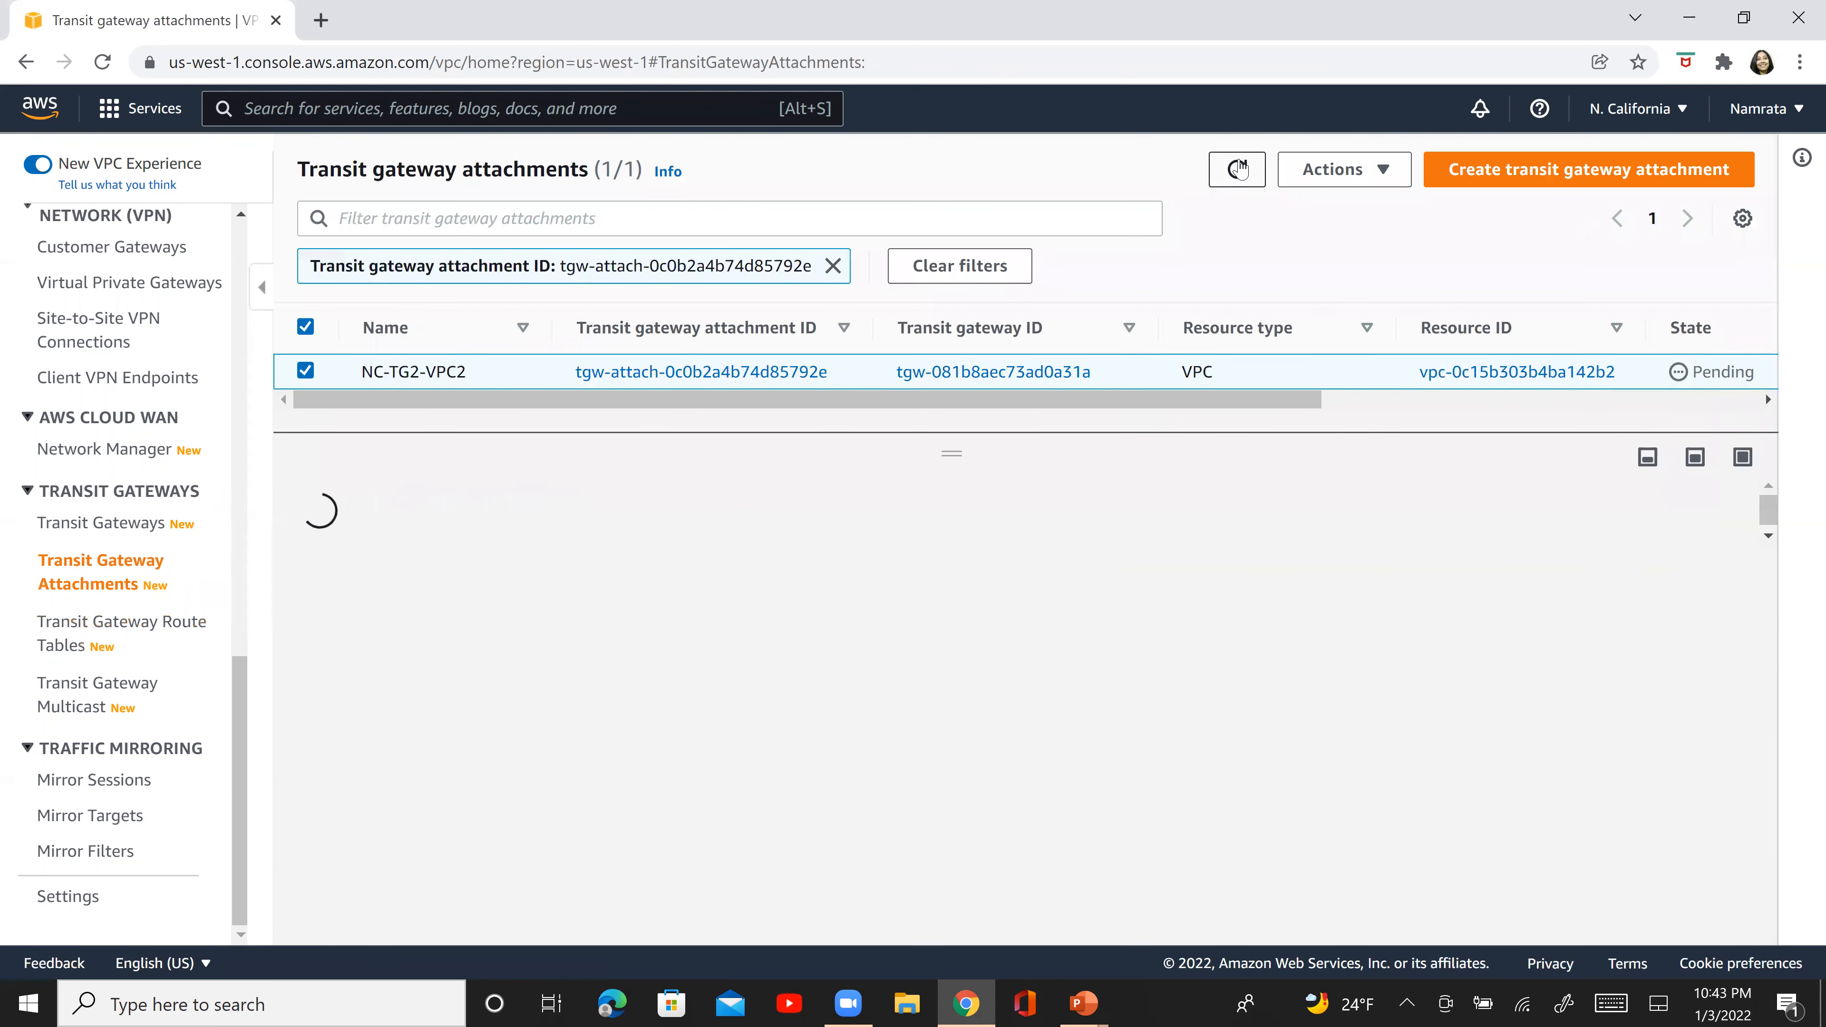
{"action": "left_click", "coordinate": [1239, 168]}
{"action": "left_click", "coordinate": [1241, 169]}
- Return to NC-TG2's transit gateway route table and review its propagations and routes
{"action": "left_click", "coordinate": [101, 643]}
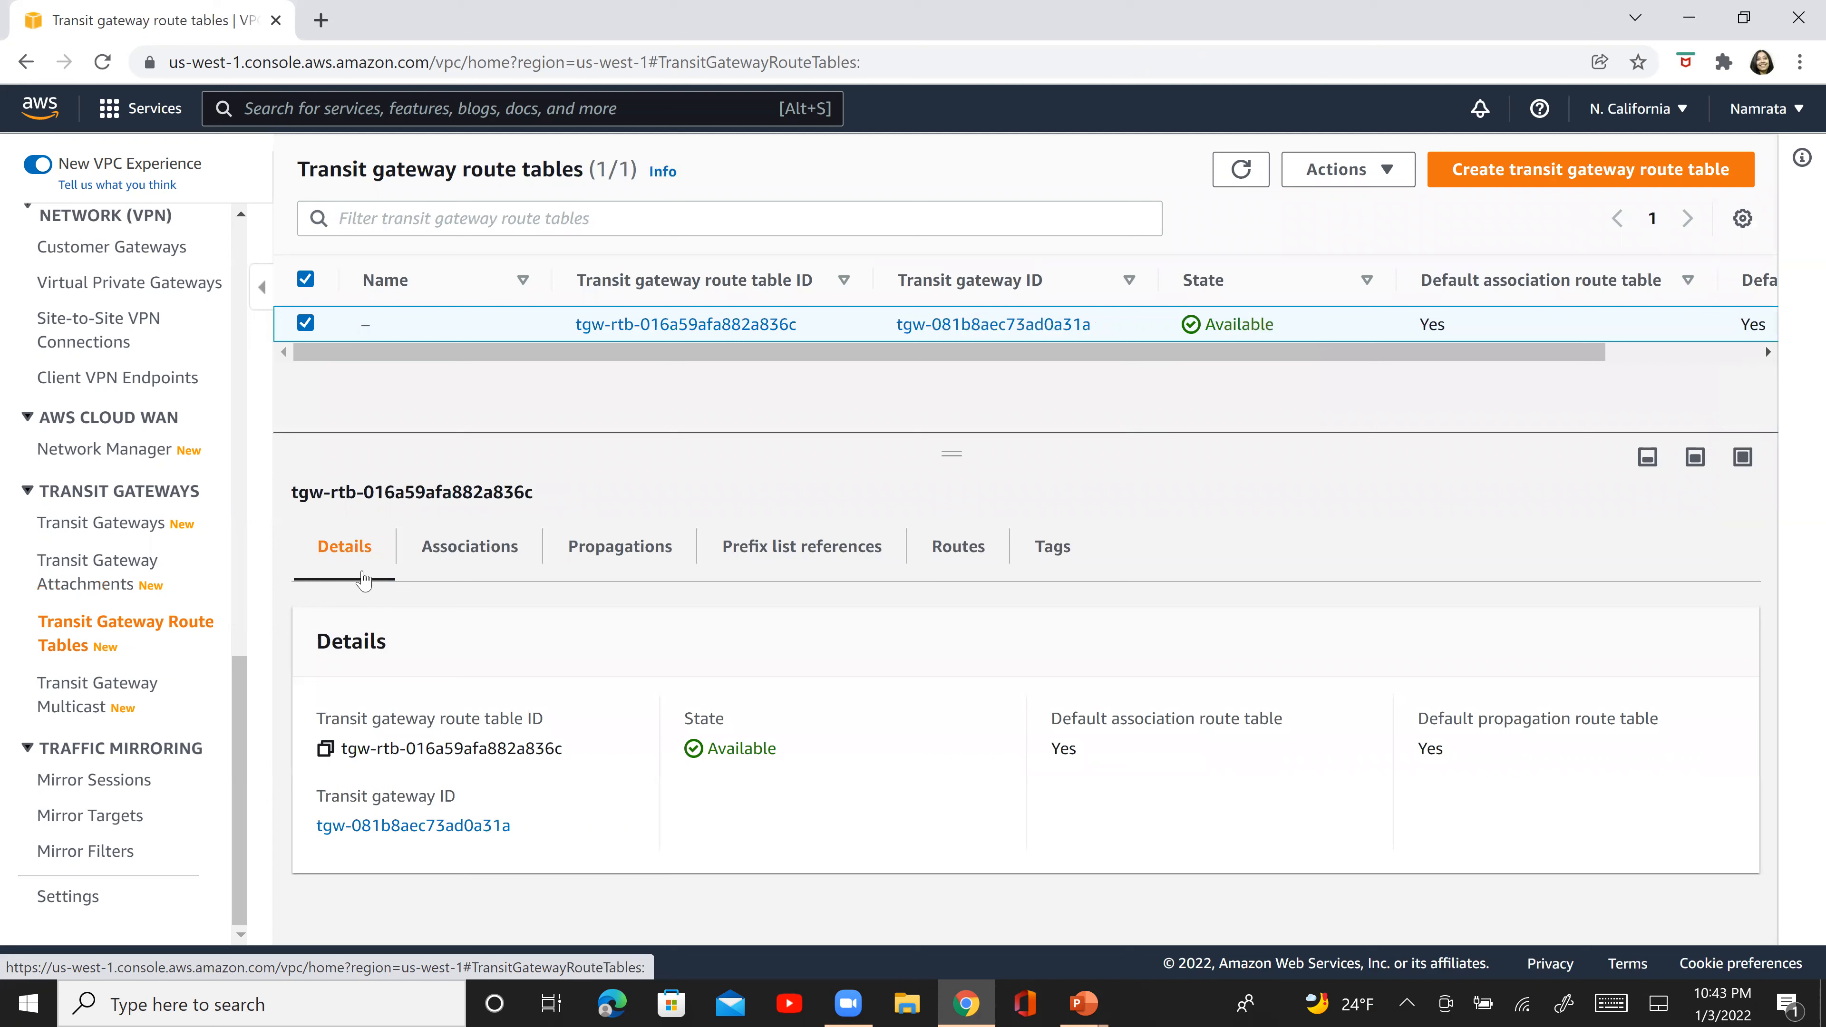
{"action": "left_click", "coordinate": [652, 567]}
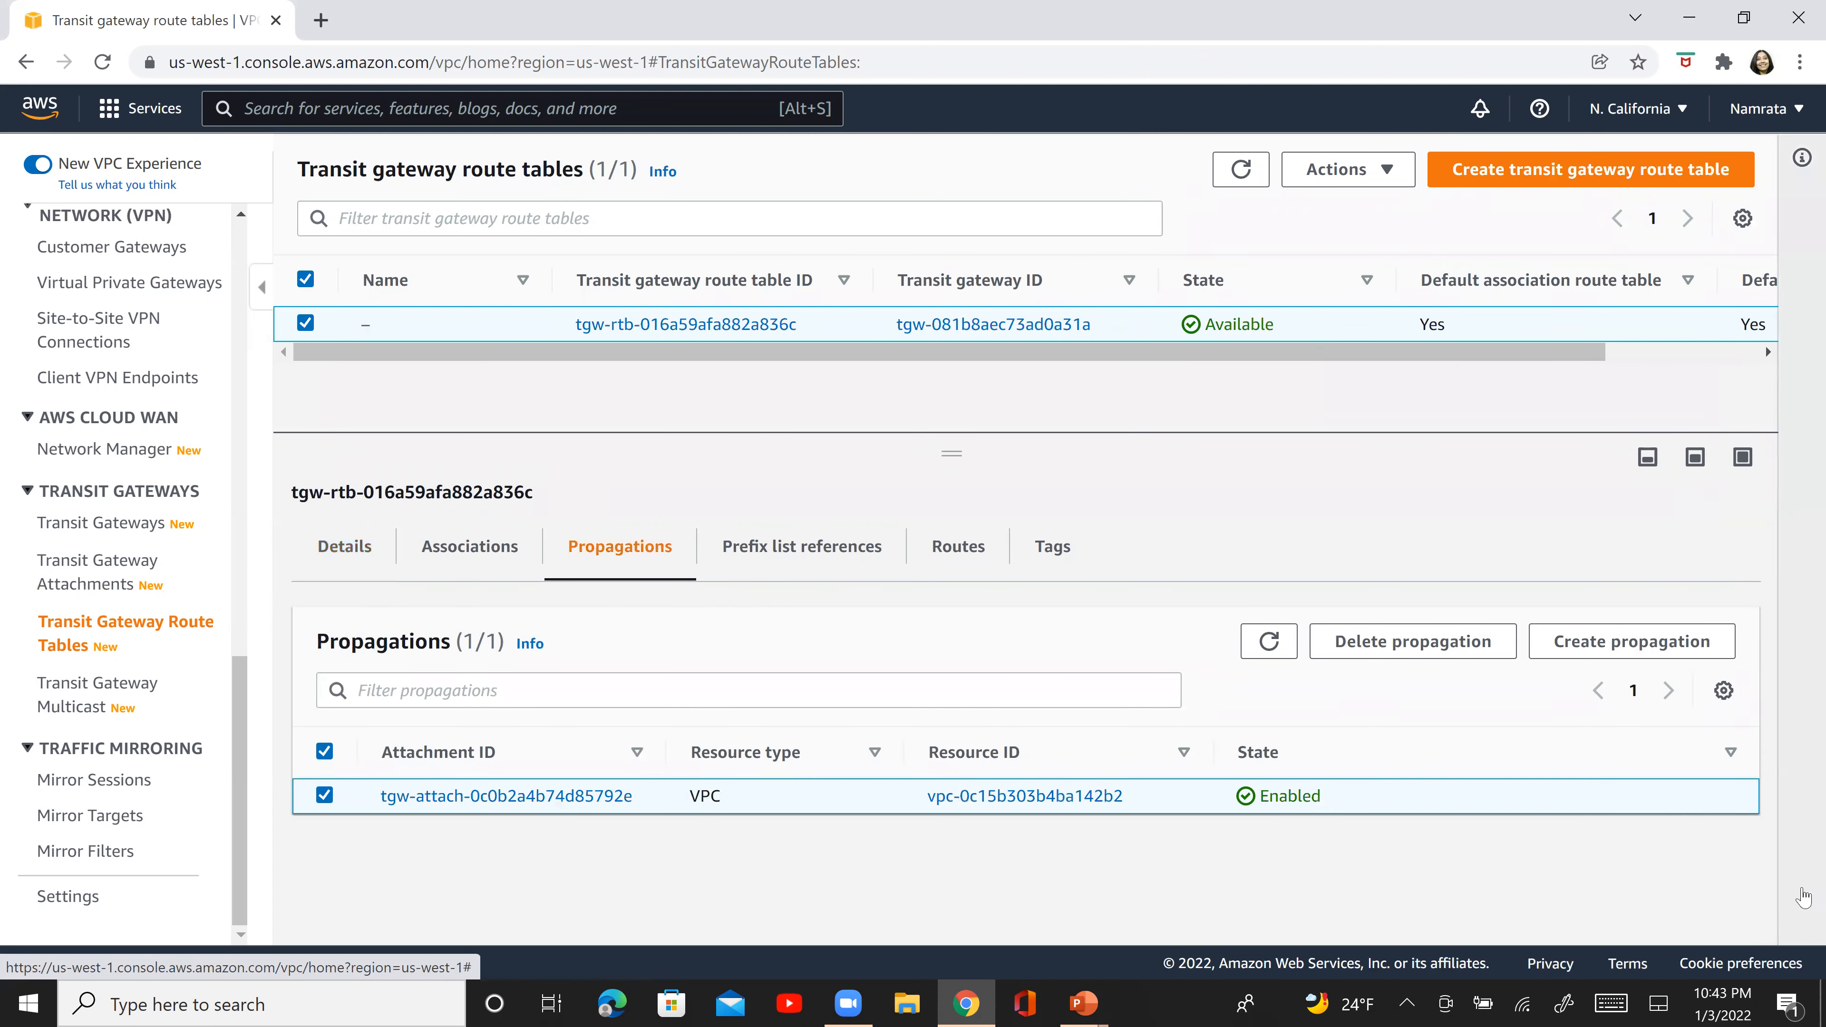
{"action": "left_click", "coordinate": [962, 554]}
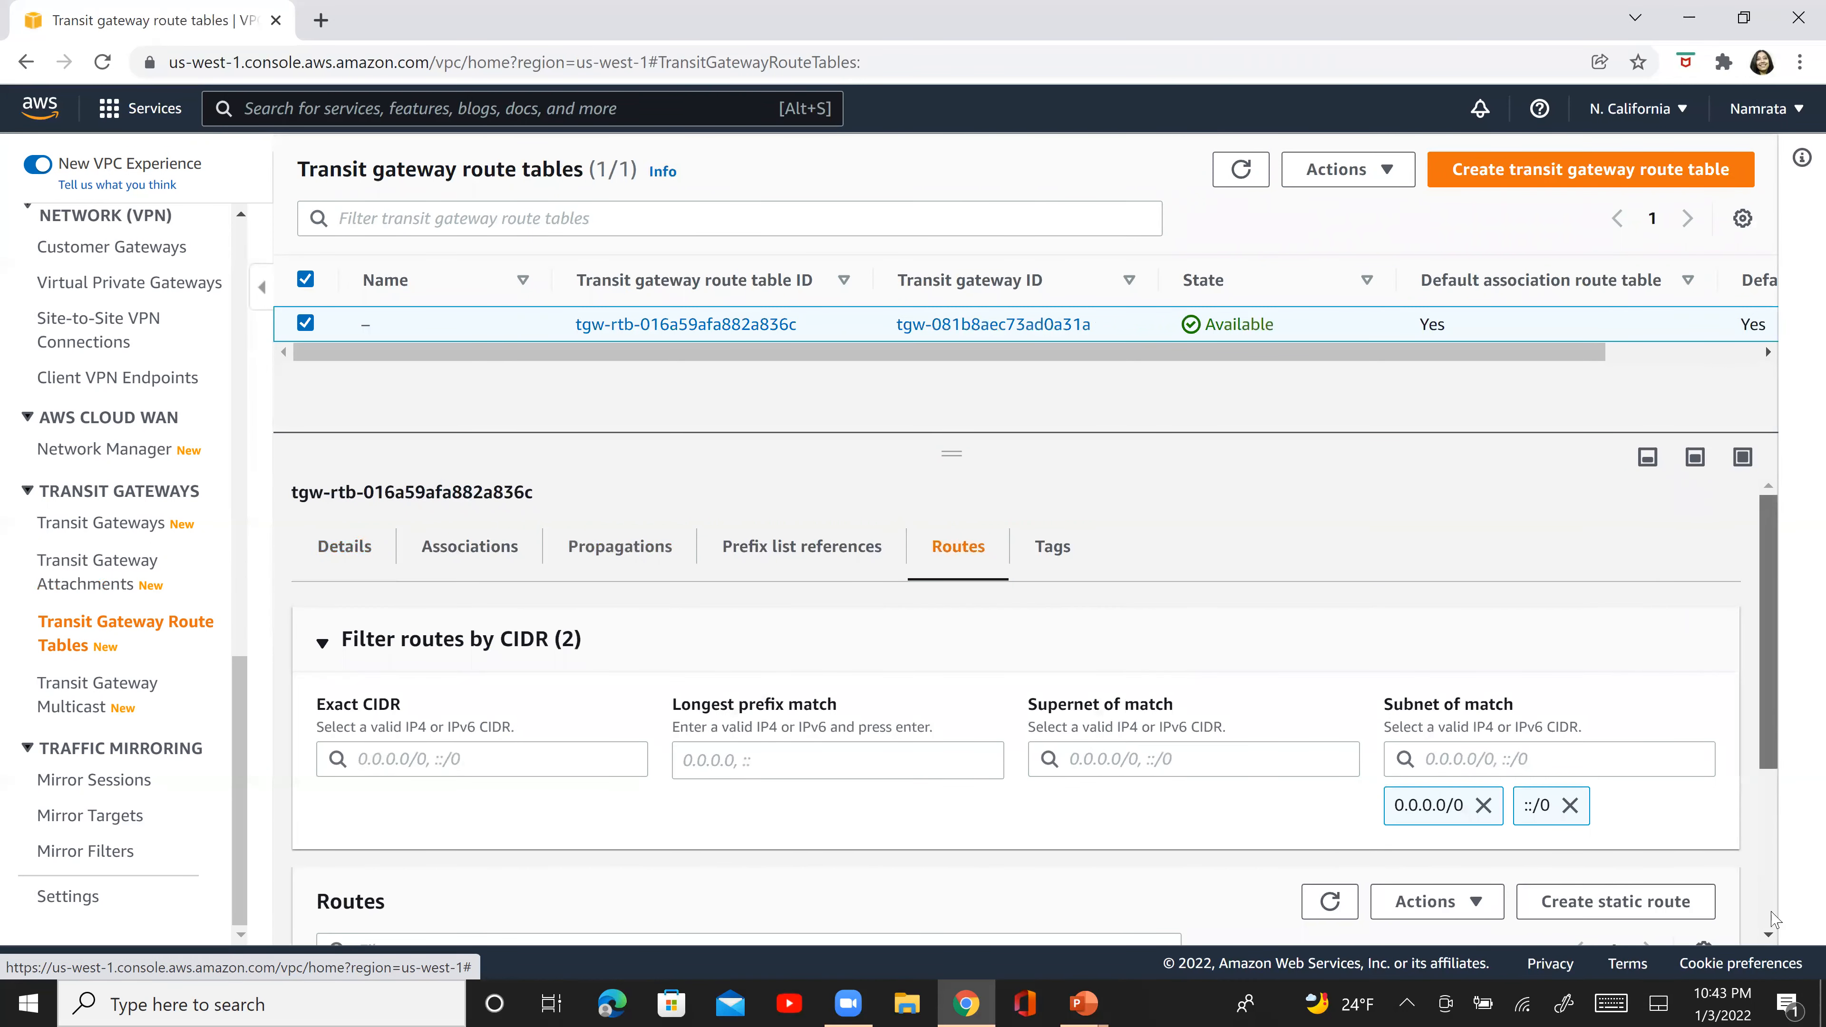
{"action": "scroll", "coordinate": [1775, 718], "scroll_direction": "down", "scroll_amount": 3}
{"action": "scroll", "coordinate": [1732, 658], "scroll_direction": "up", "scroll_amount": 3}
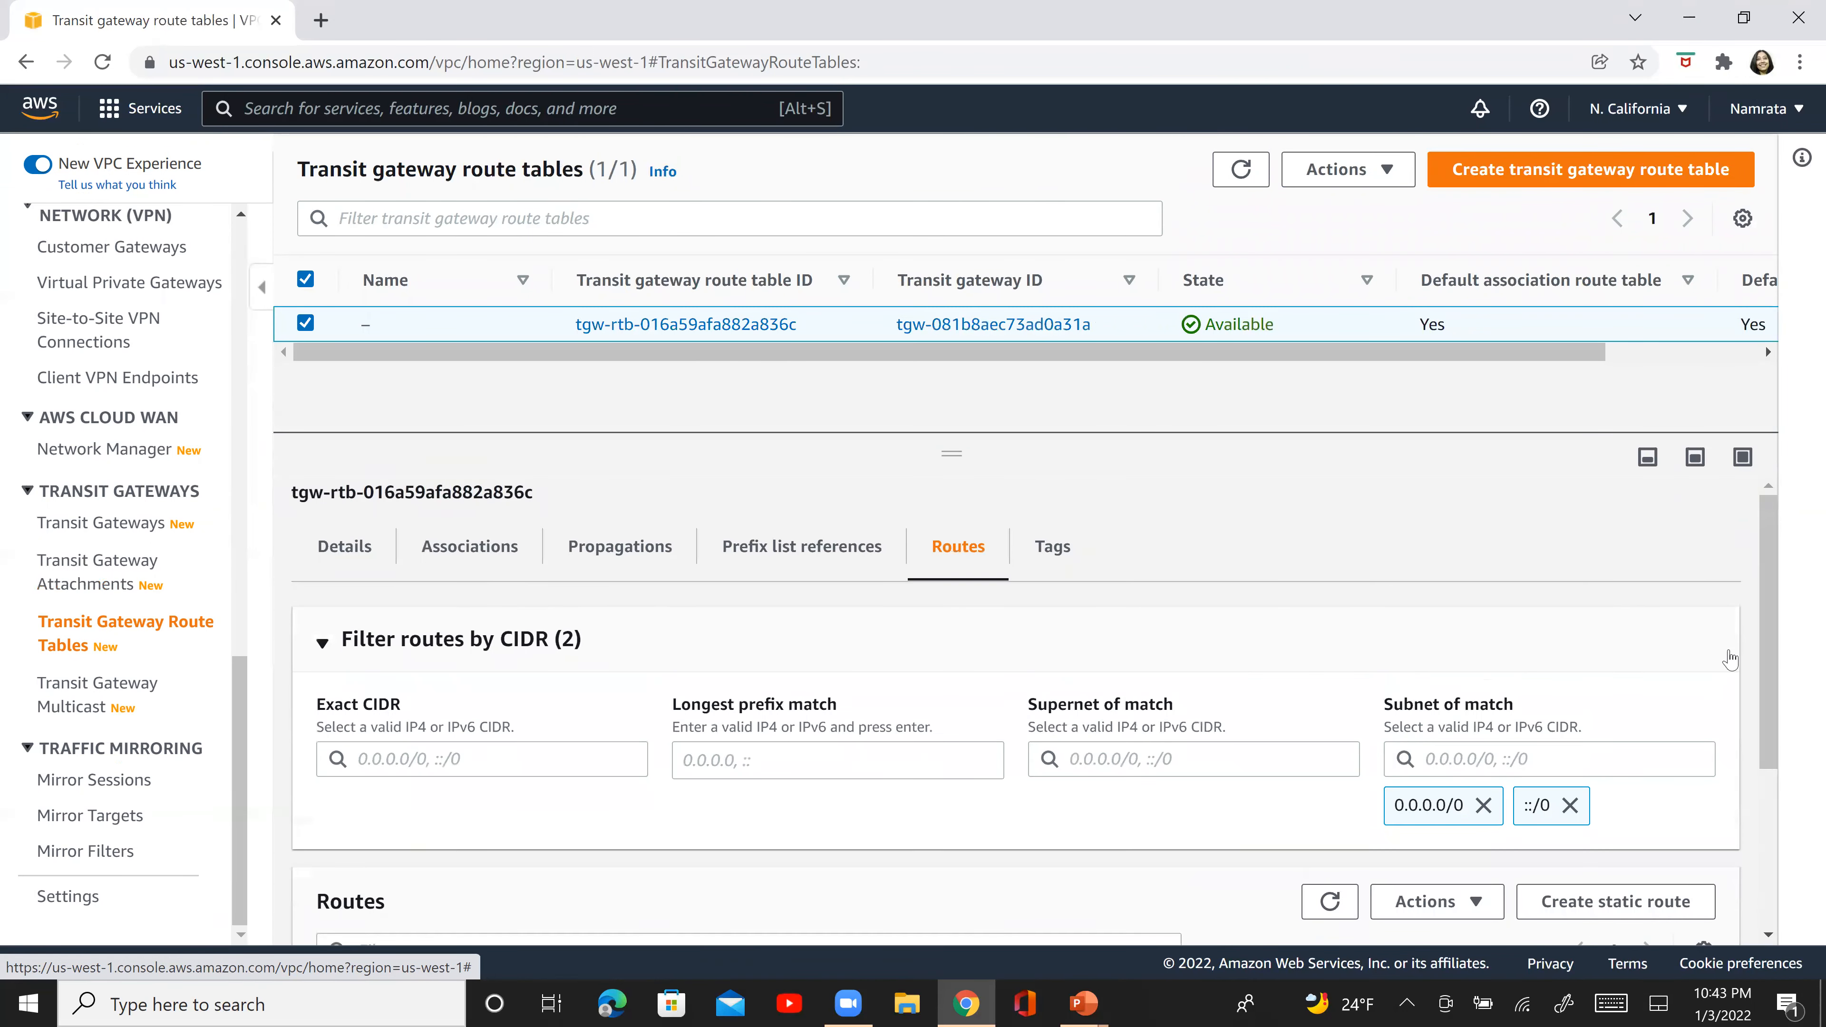
{"action": "left_click", "coordinate": [598, 570]}
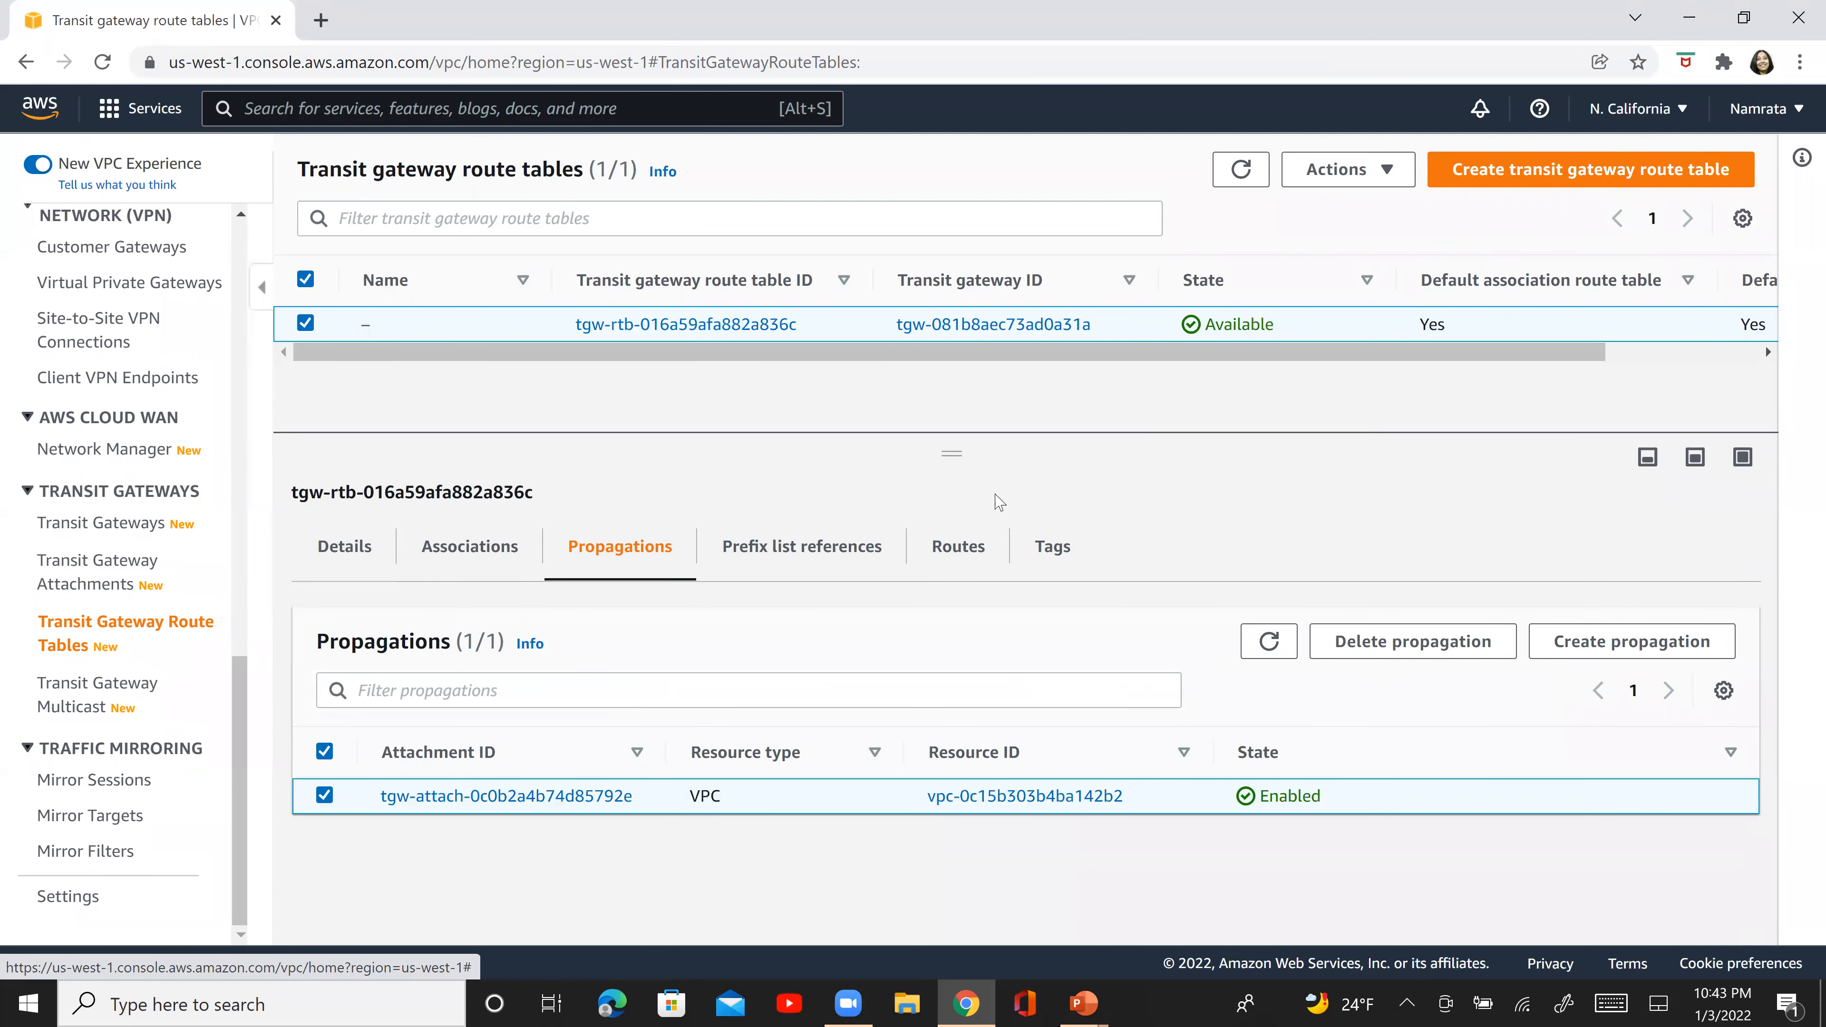
- Refresh the routes of NC-TG2's route table, and recheck the state of the NC-TG2-VPC2 attachment
{"action": "left_click", "coordinate": [956, 555]}
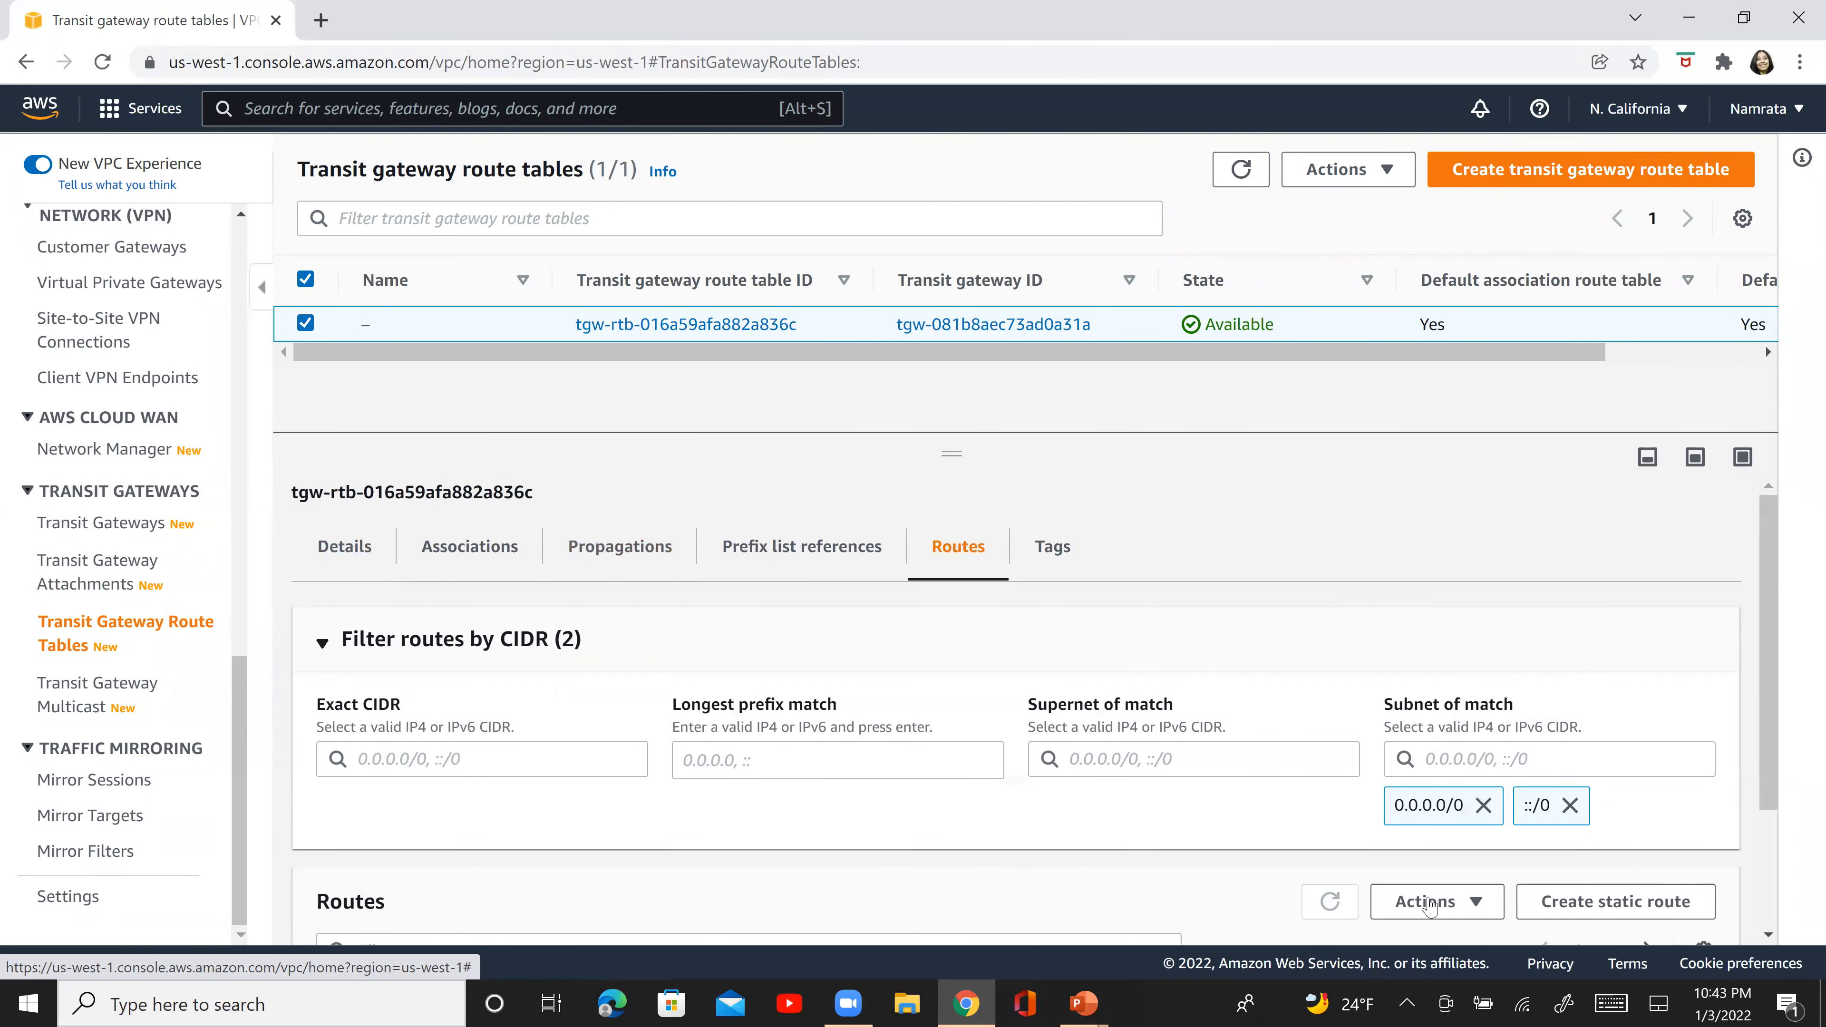
{"action": "scroll", "coordinate": [1755, 633], "scroll_direction": "down", "scroll_amount": 3}
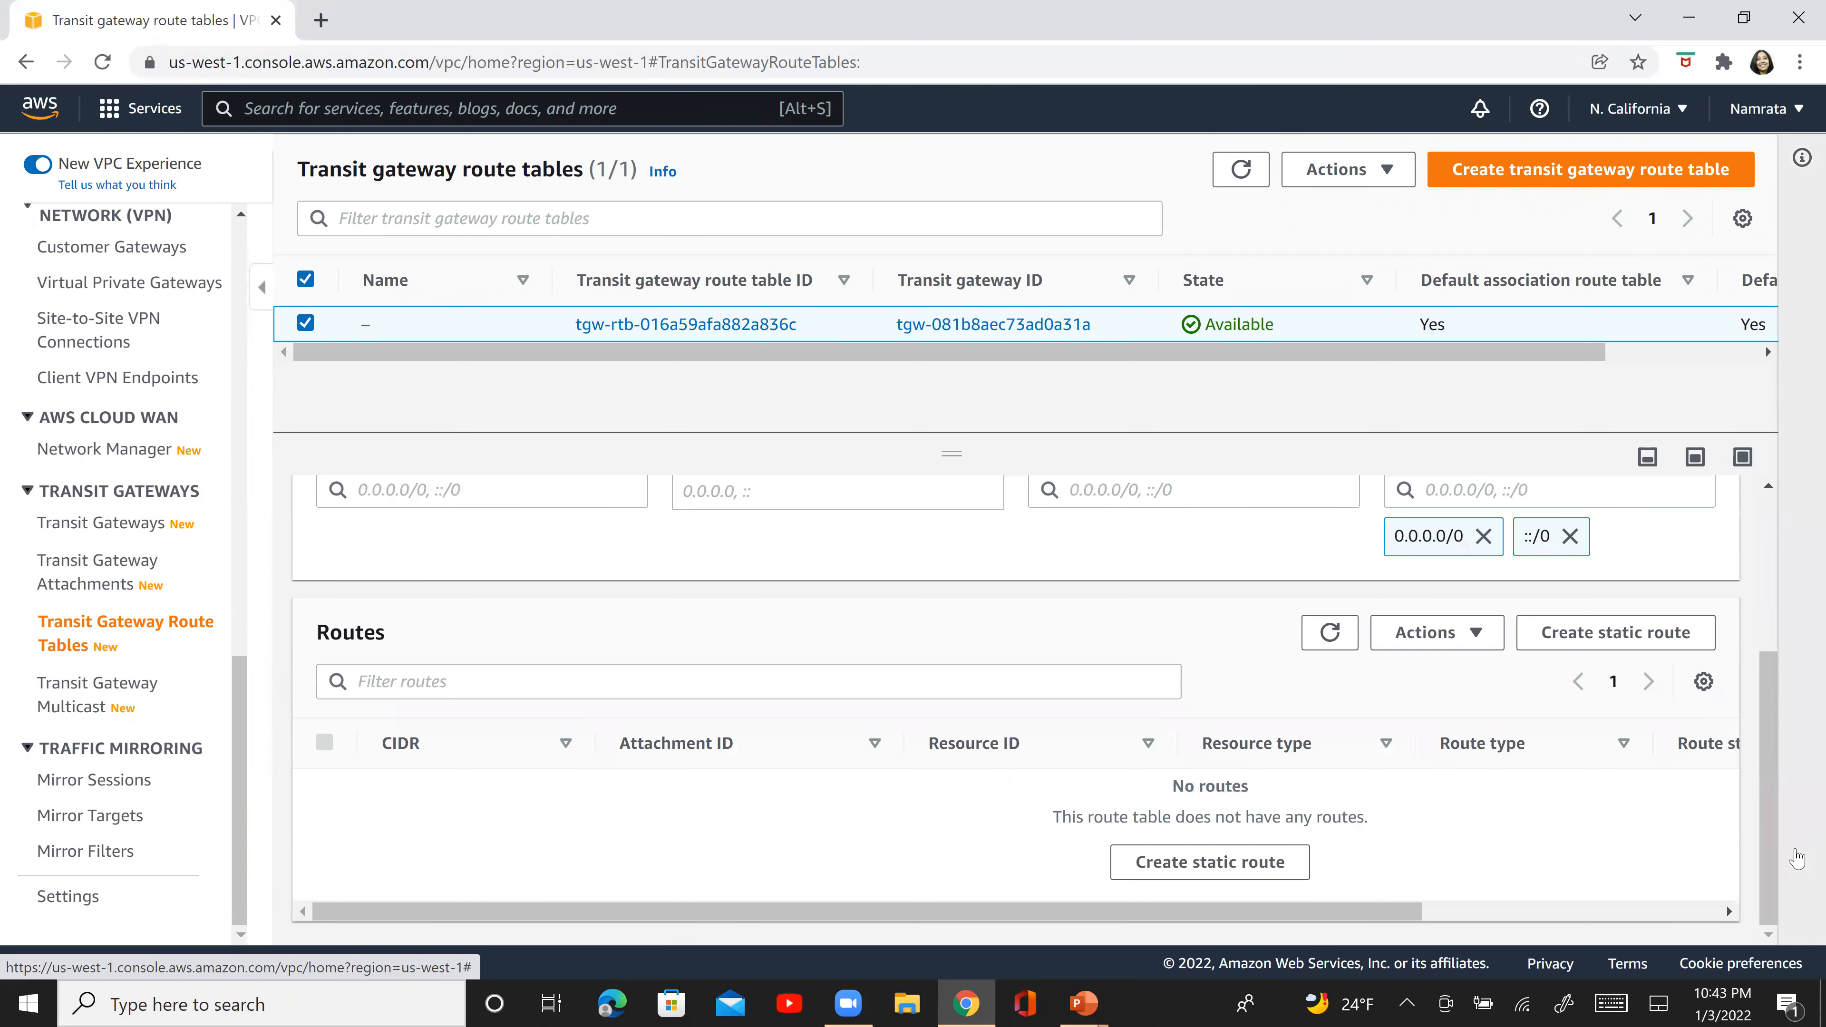
{"action": "left_click", "coordinate": [1330, 635]}
{"action": "left_click", "coordinate": [1326, 733]}
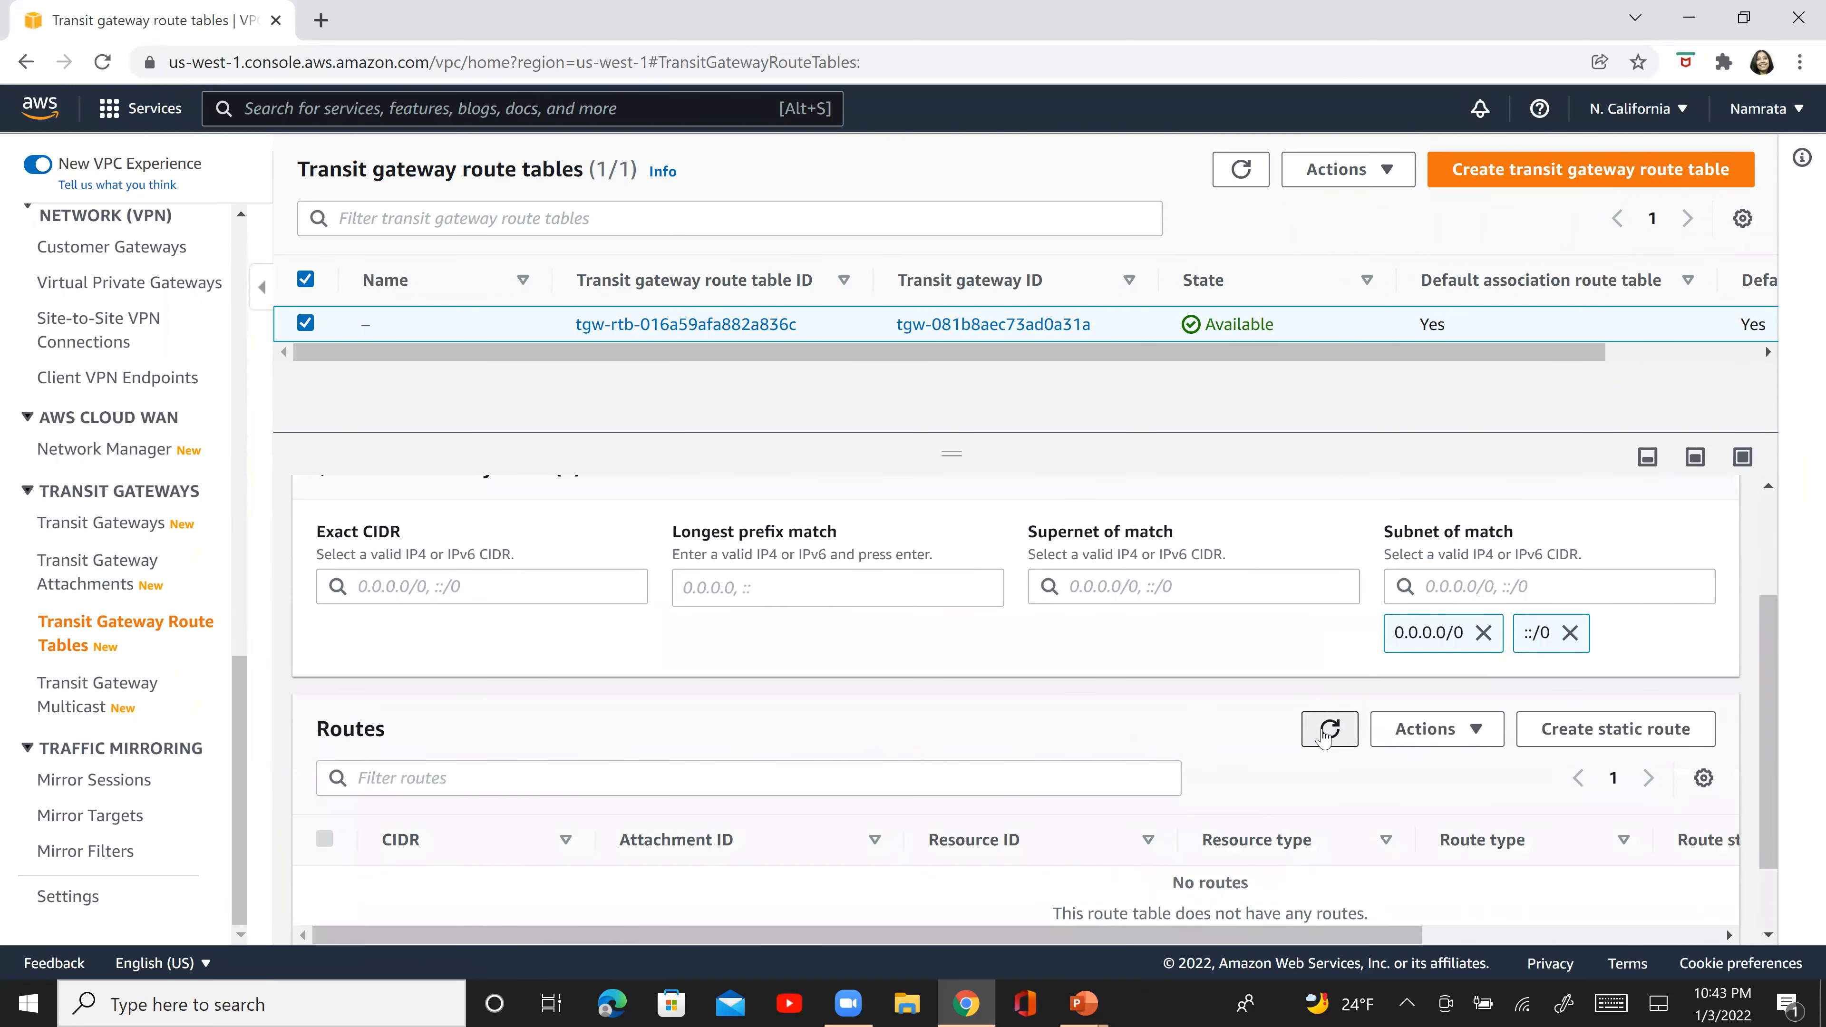
{"action": "left_click", "coordinate": [1326, 732]}
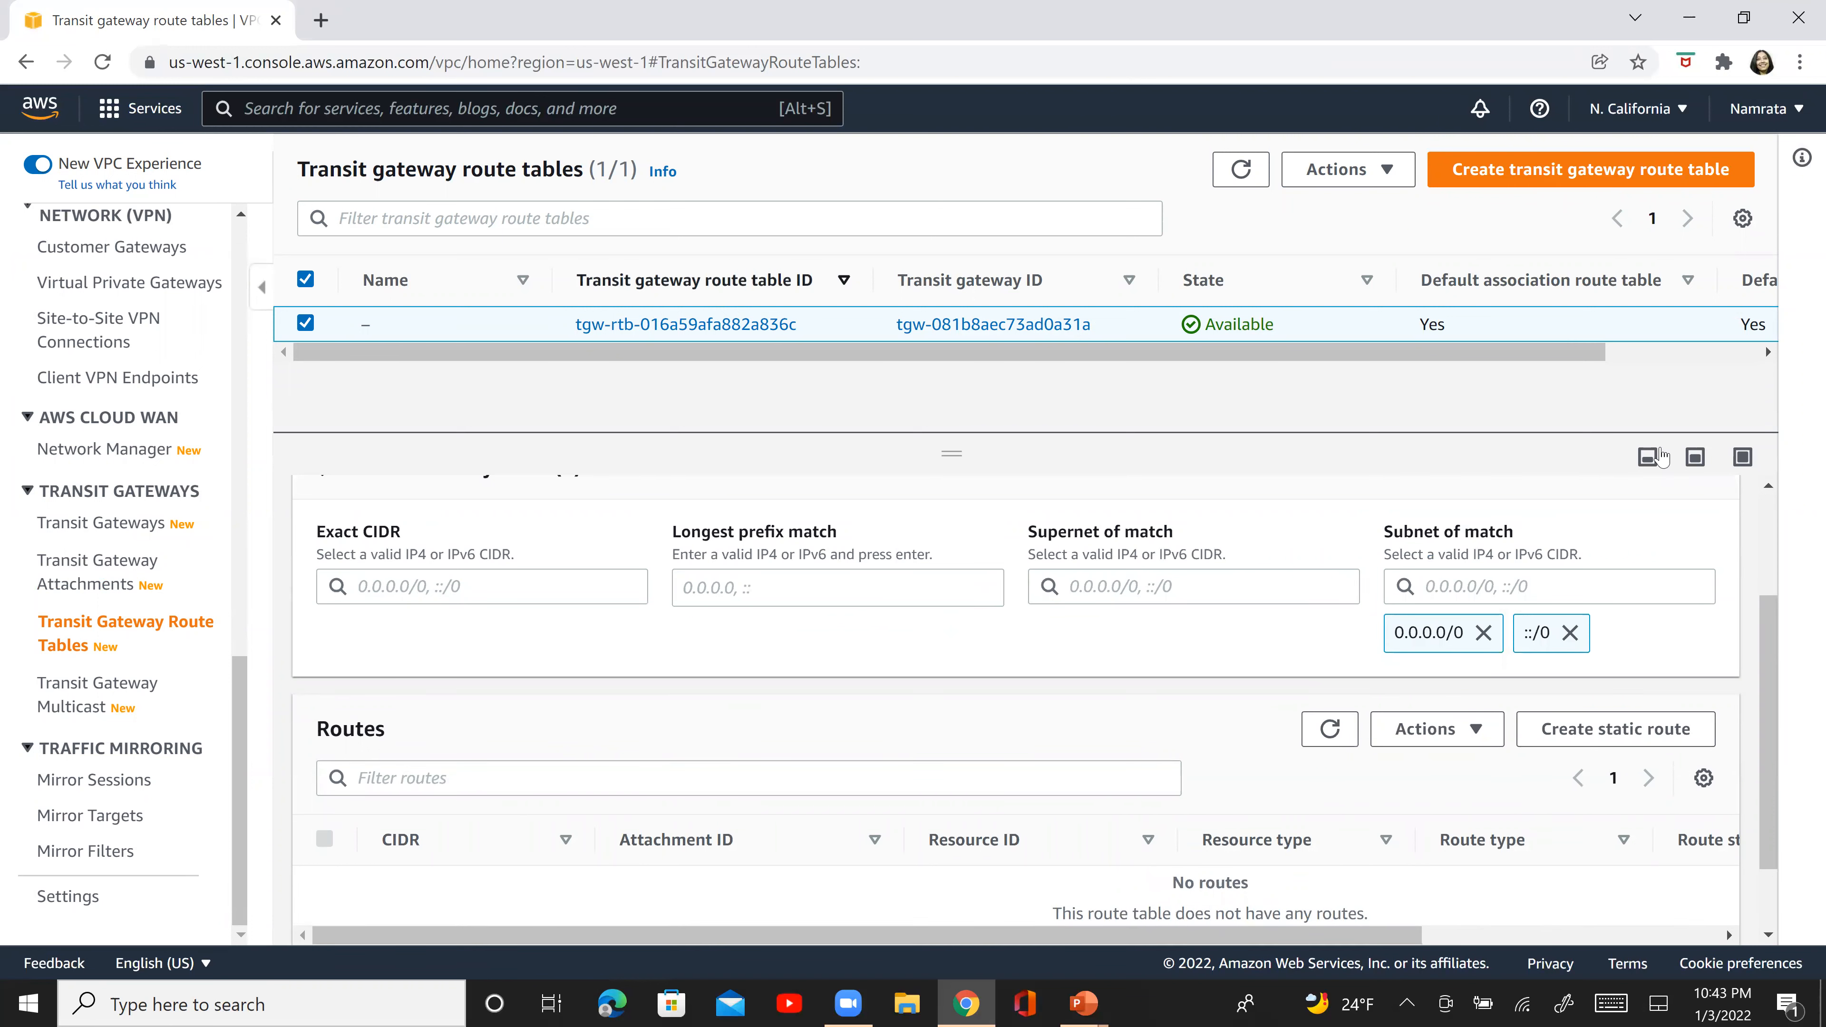
{"action": "left_click", "coordinate": [167, 590]}
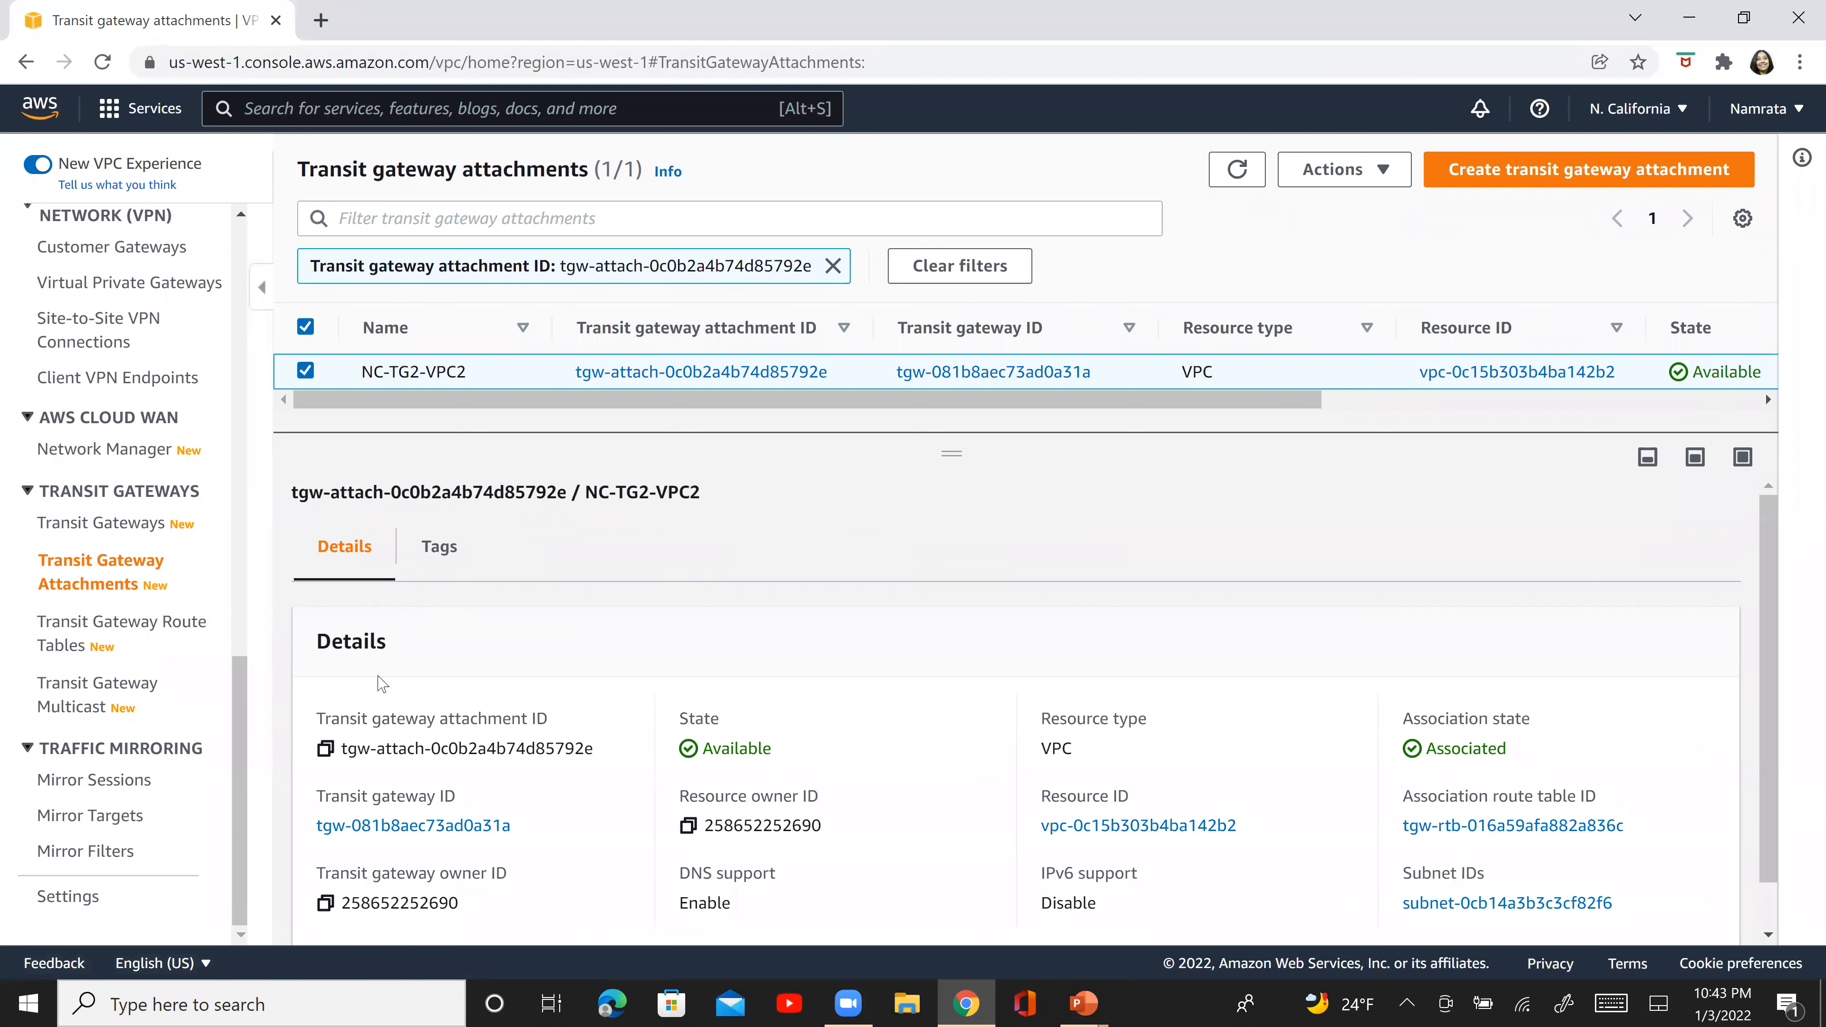
- Return to NC-TG2's transit gateway route table and check the route type of the 198.0.0.0/16 route
{"action": "left_click", "coordinate": [164, 633]}
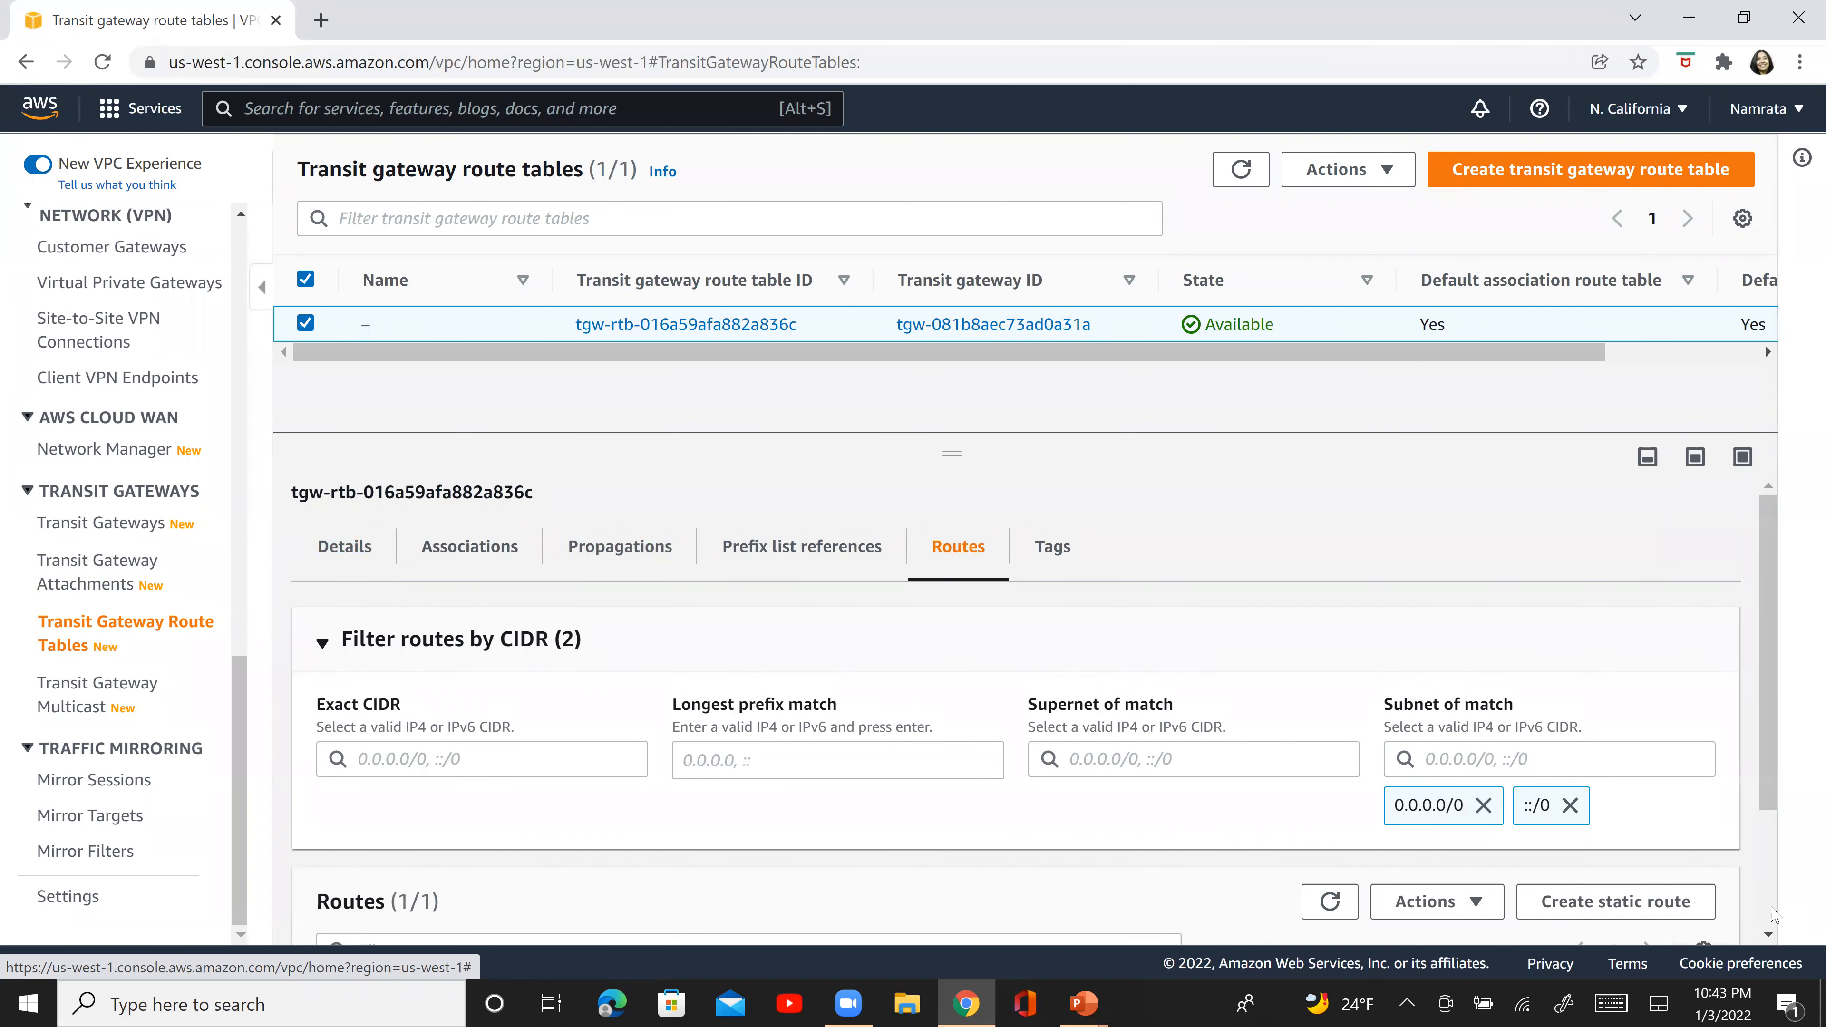
{"action": "scroll", "coordinate": [1772, 915], "scroll_direction": "down", "scroll_amount": 3}
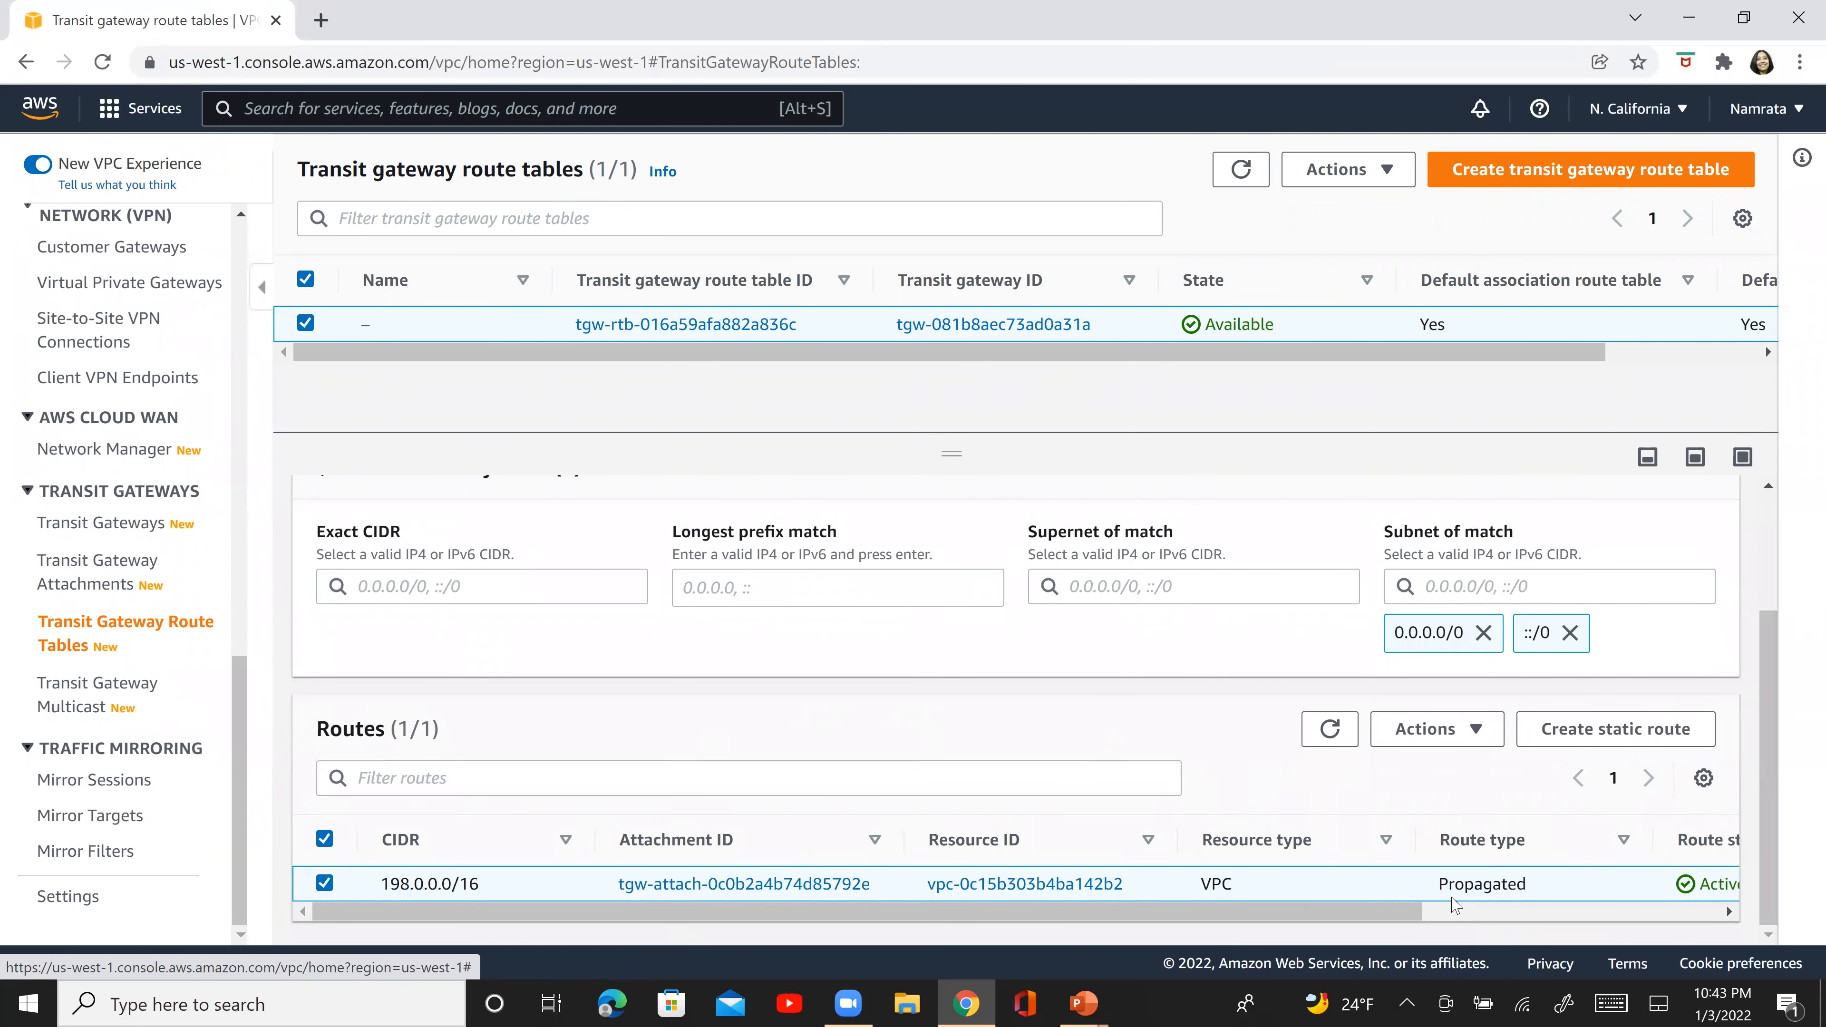
{"action": "double_click", "coordinate": [1481, 885]}
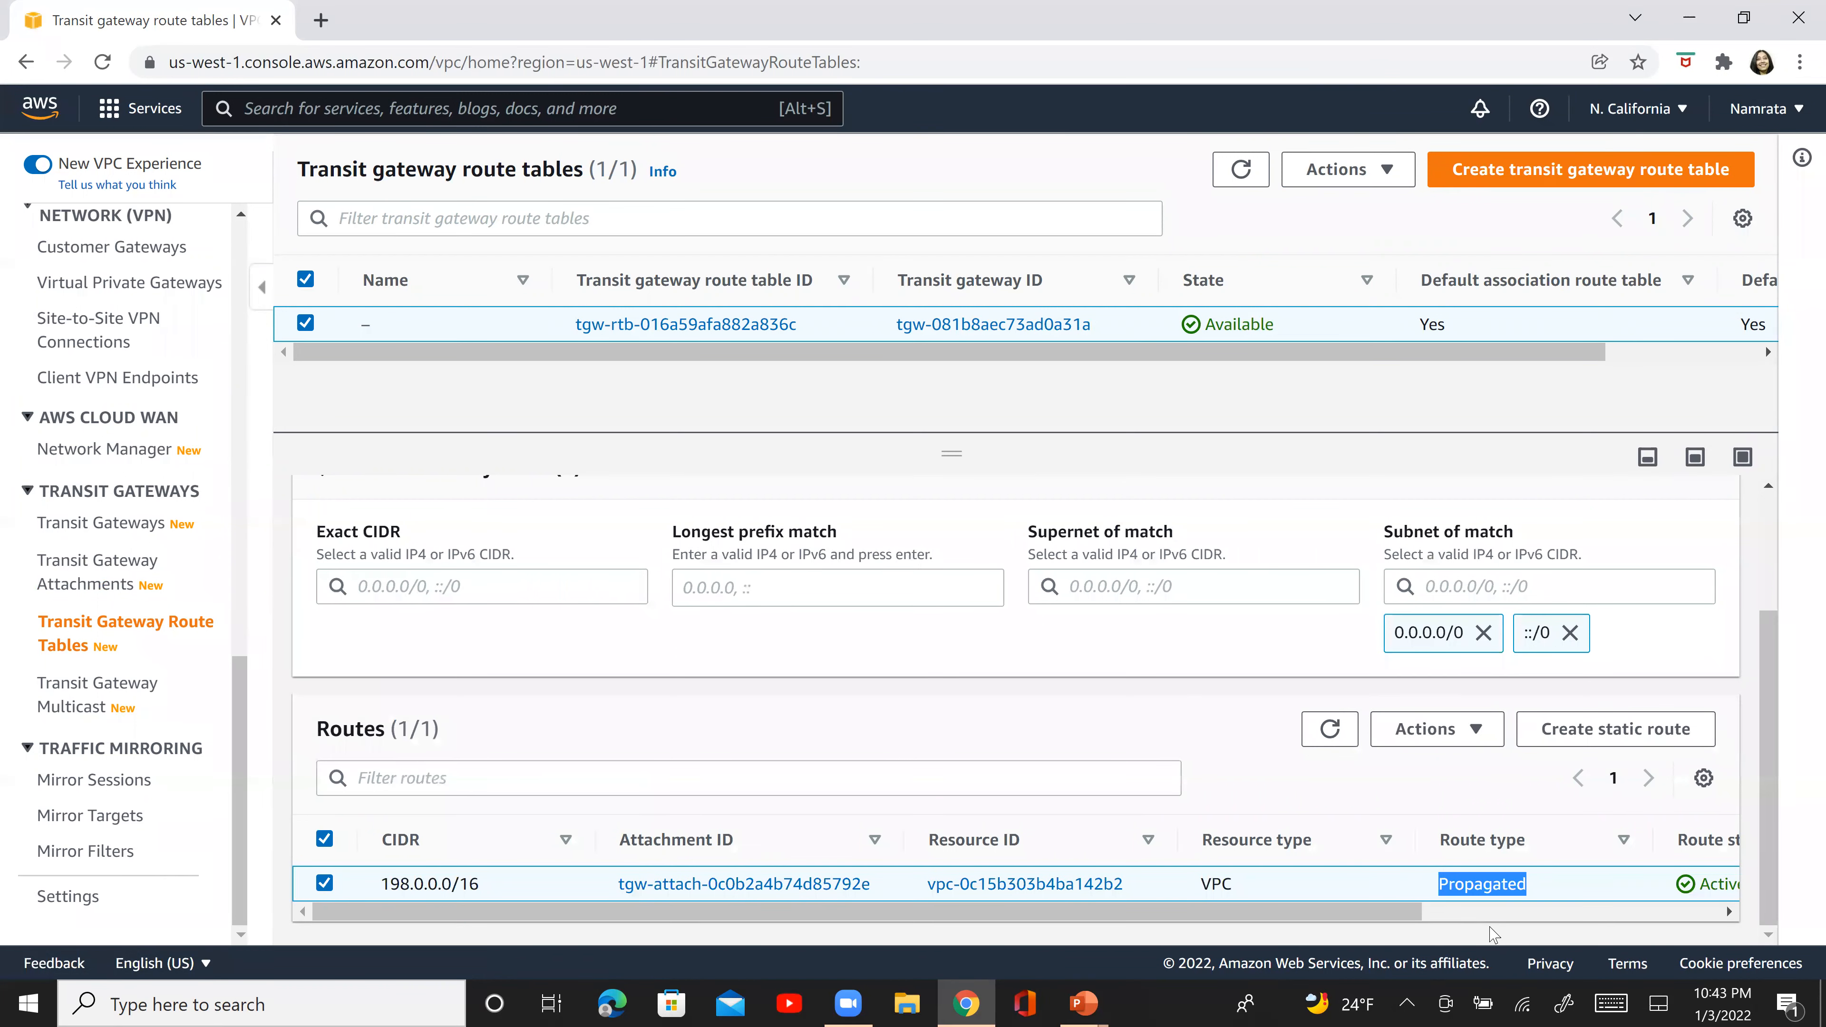
- Switch to the PowerPoint slide show and advance to the Step 9 slide on modifying the North California security group
{"action": "key", "text": "alt+Tab"}
{"action": "key", "text": "alt+Tab"}
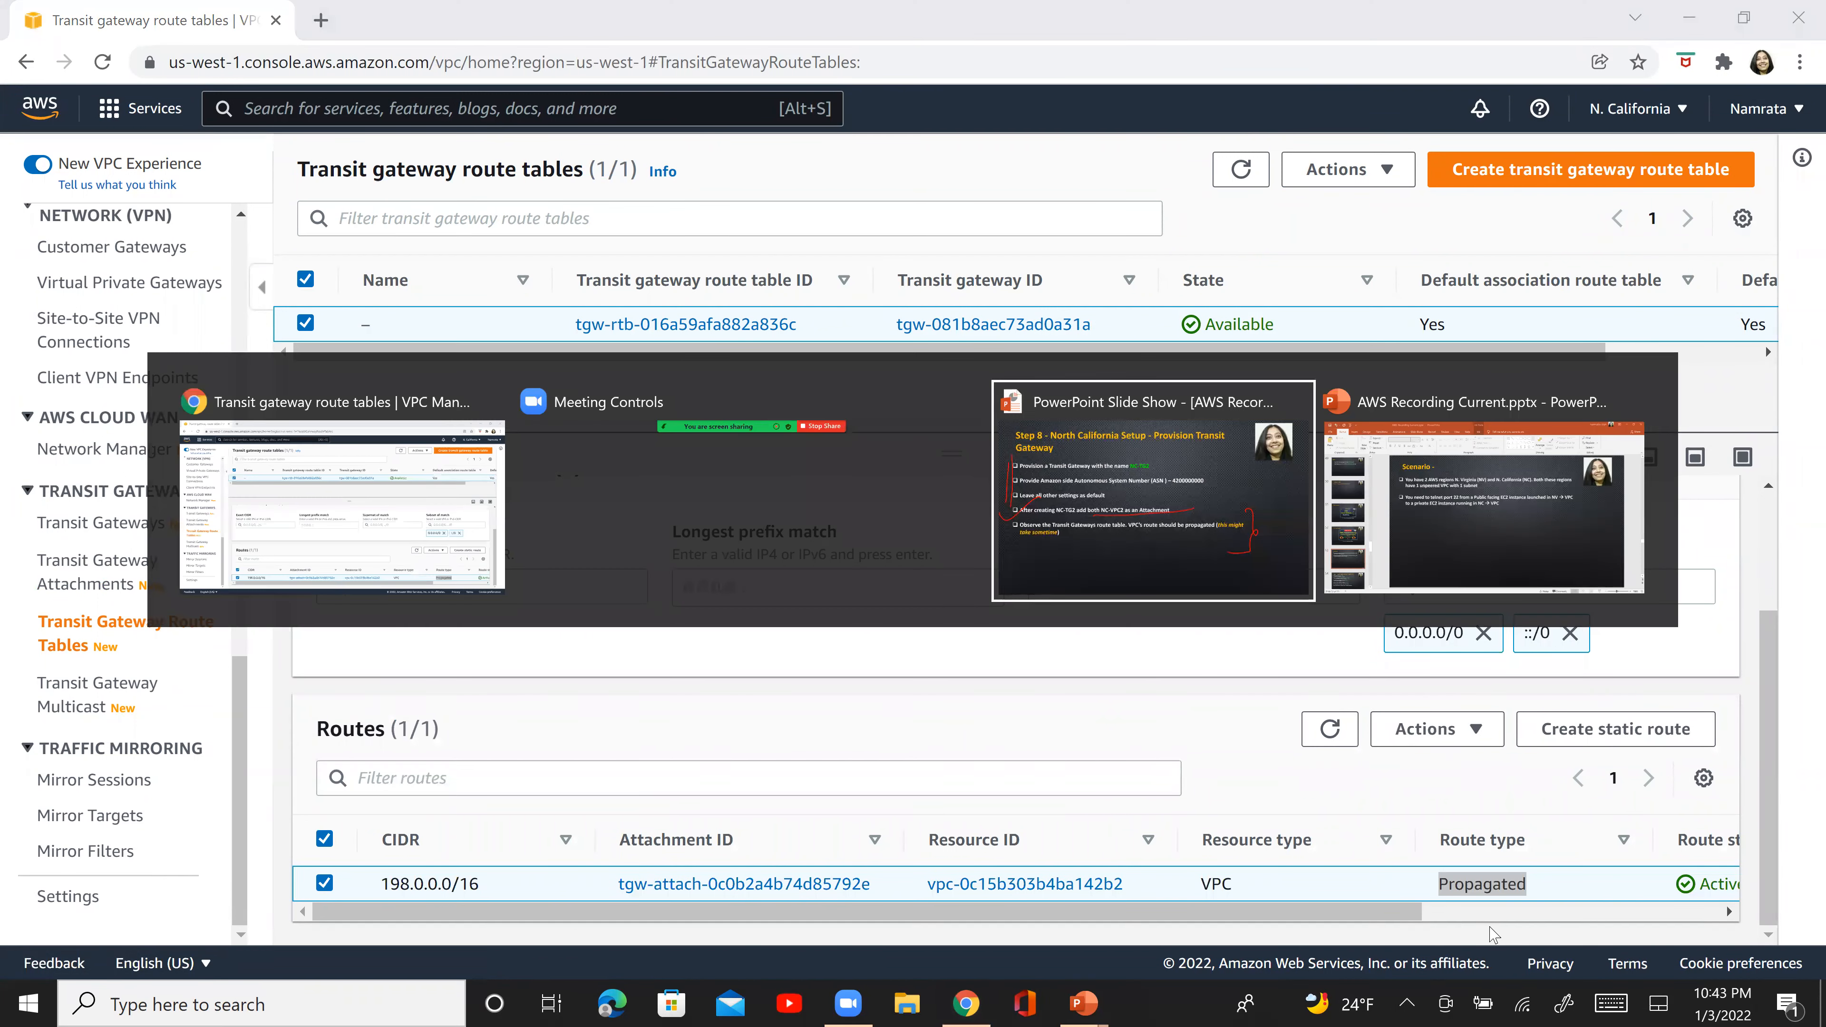
{"action": "left_click_drag", "start_coordinate": [39, 119], "coordinate": [267, 32]}
{"action": "key", "text": "Right"}
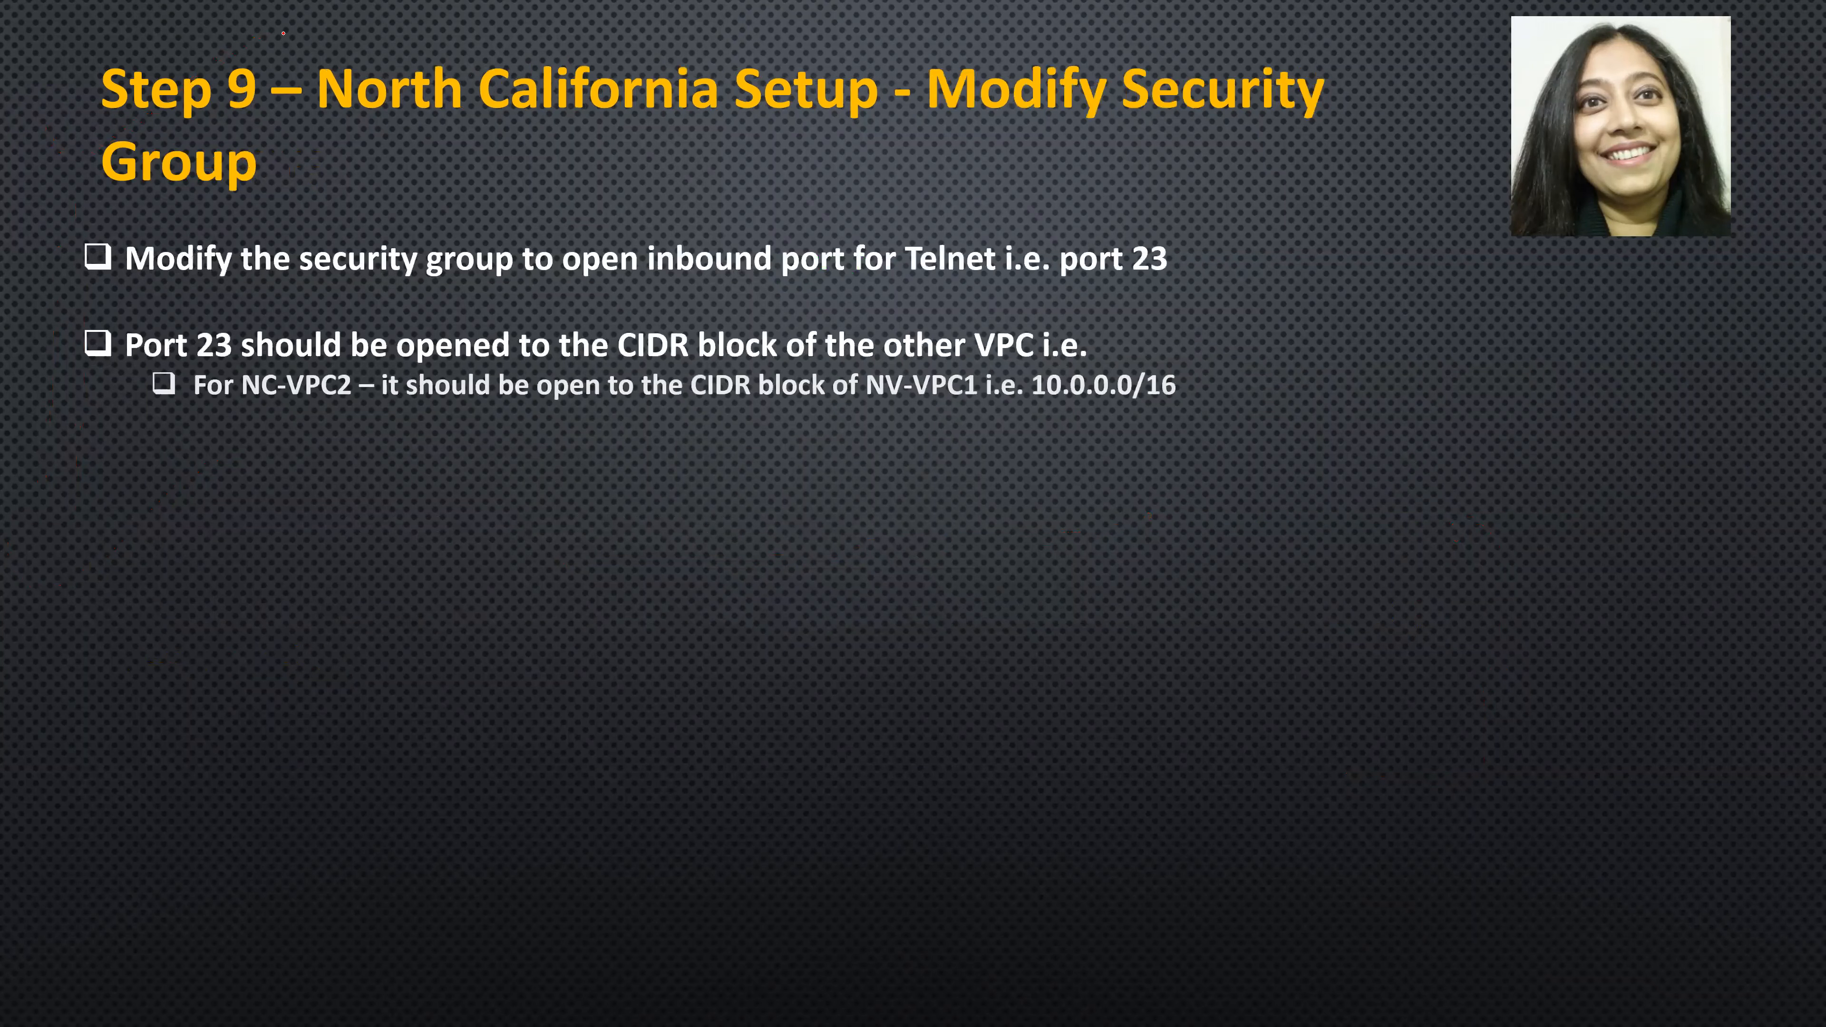
- Switch back to the AWS console in Chrome, find the EC2 Security groups feature, and open the NC-VPC2-EC2-SG security group
{"action": "key", "text": "alt+Tab"}
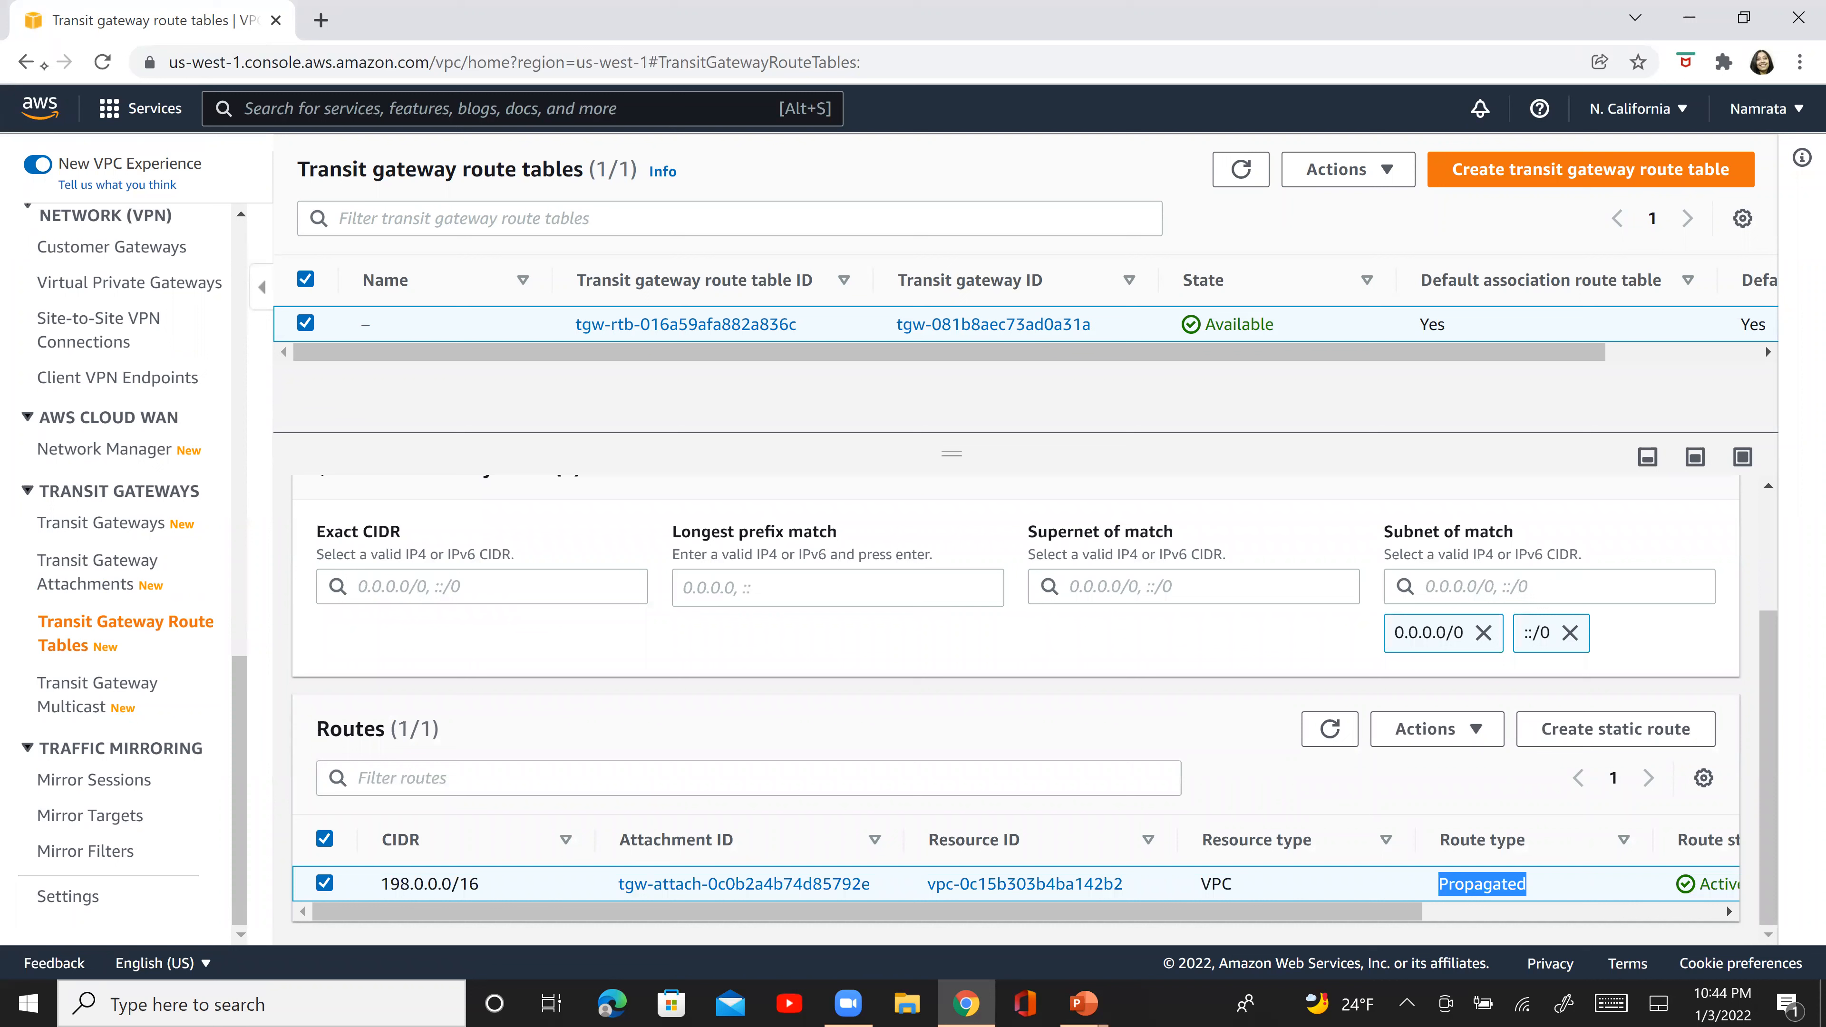
{"action": "left_click", "coordinate": [268, 114]}
{"action": "type", "text": "SEC"}
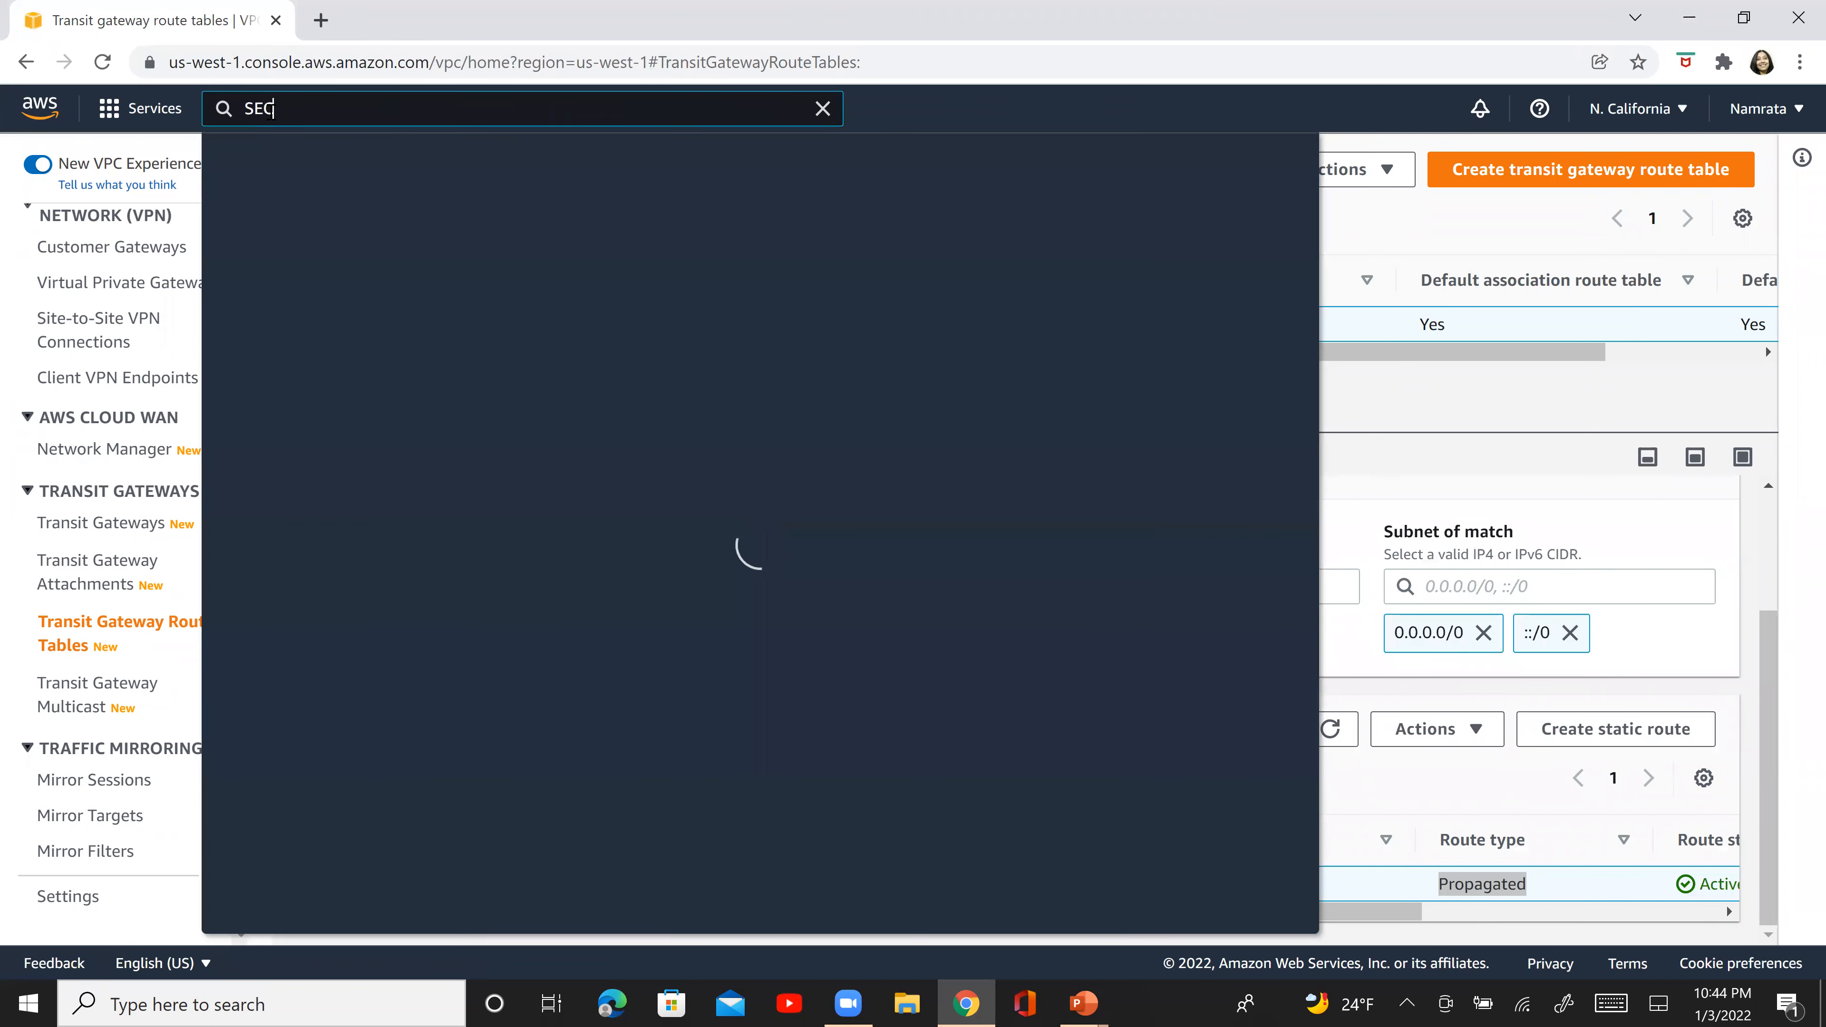
{"action": "type", "text": "UR"}
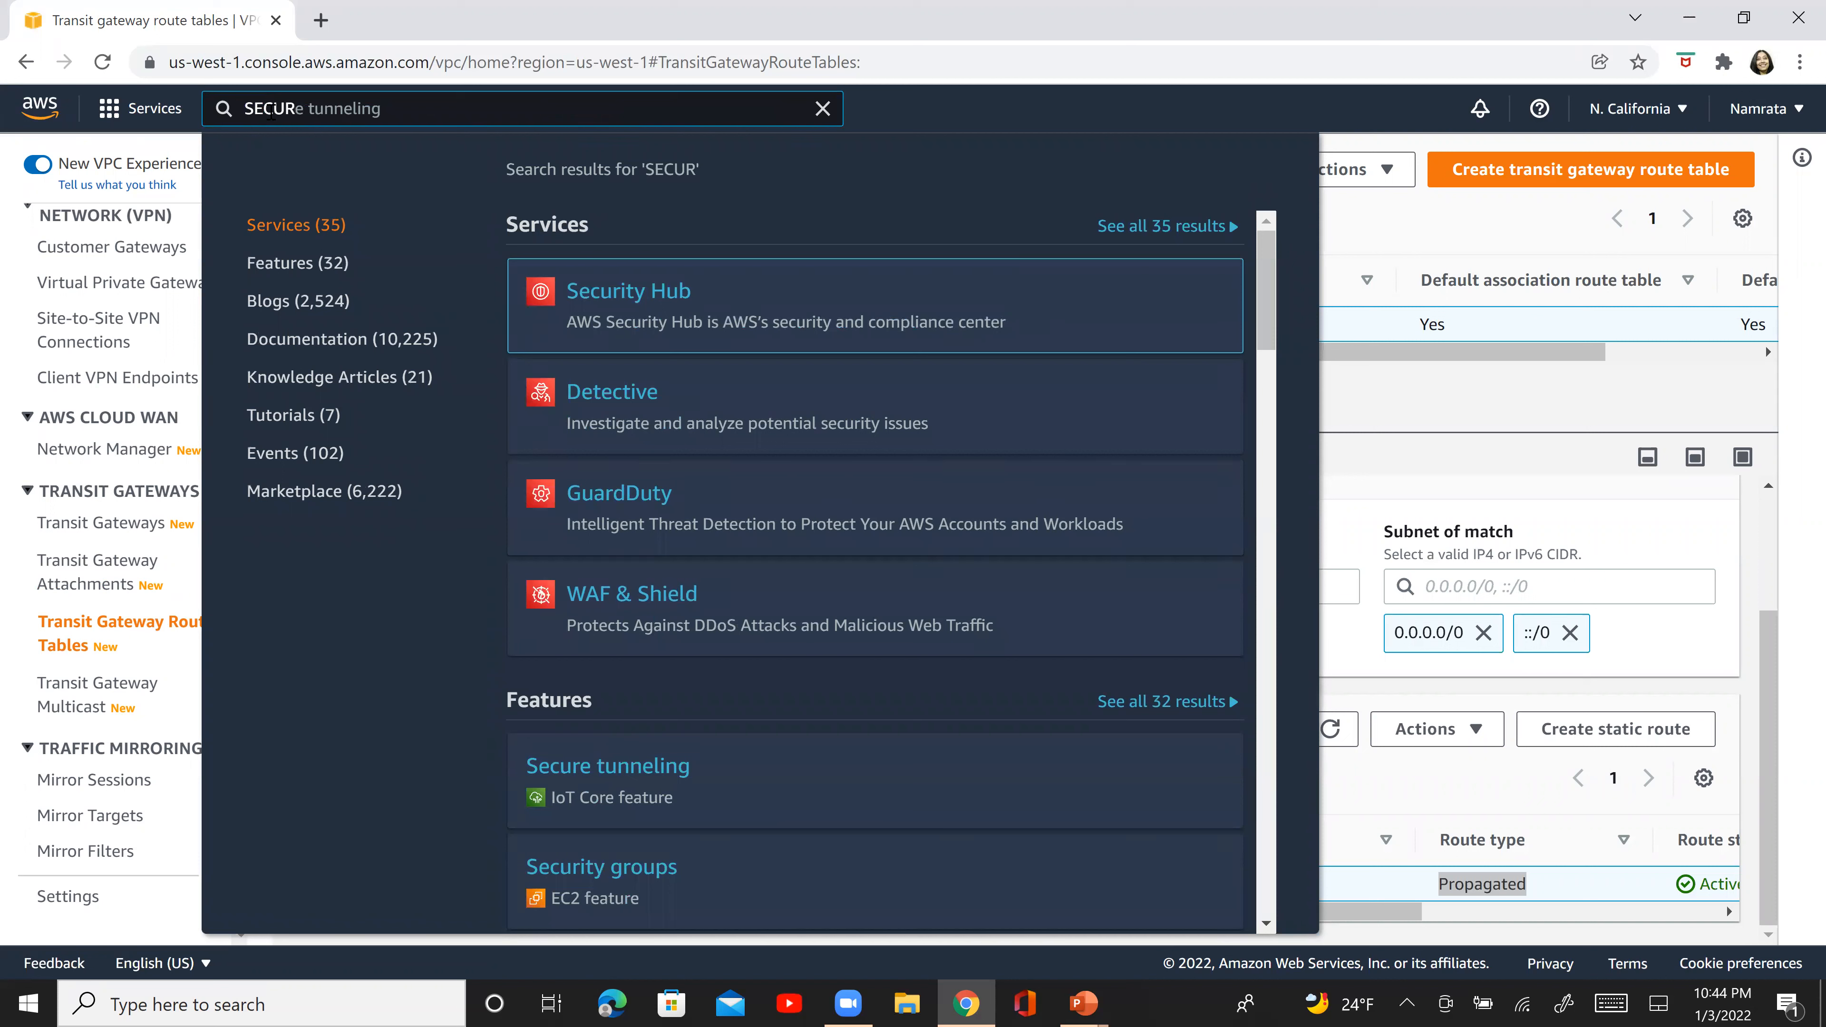
{"action": "left_click", "coordinate": [637, 881]}
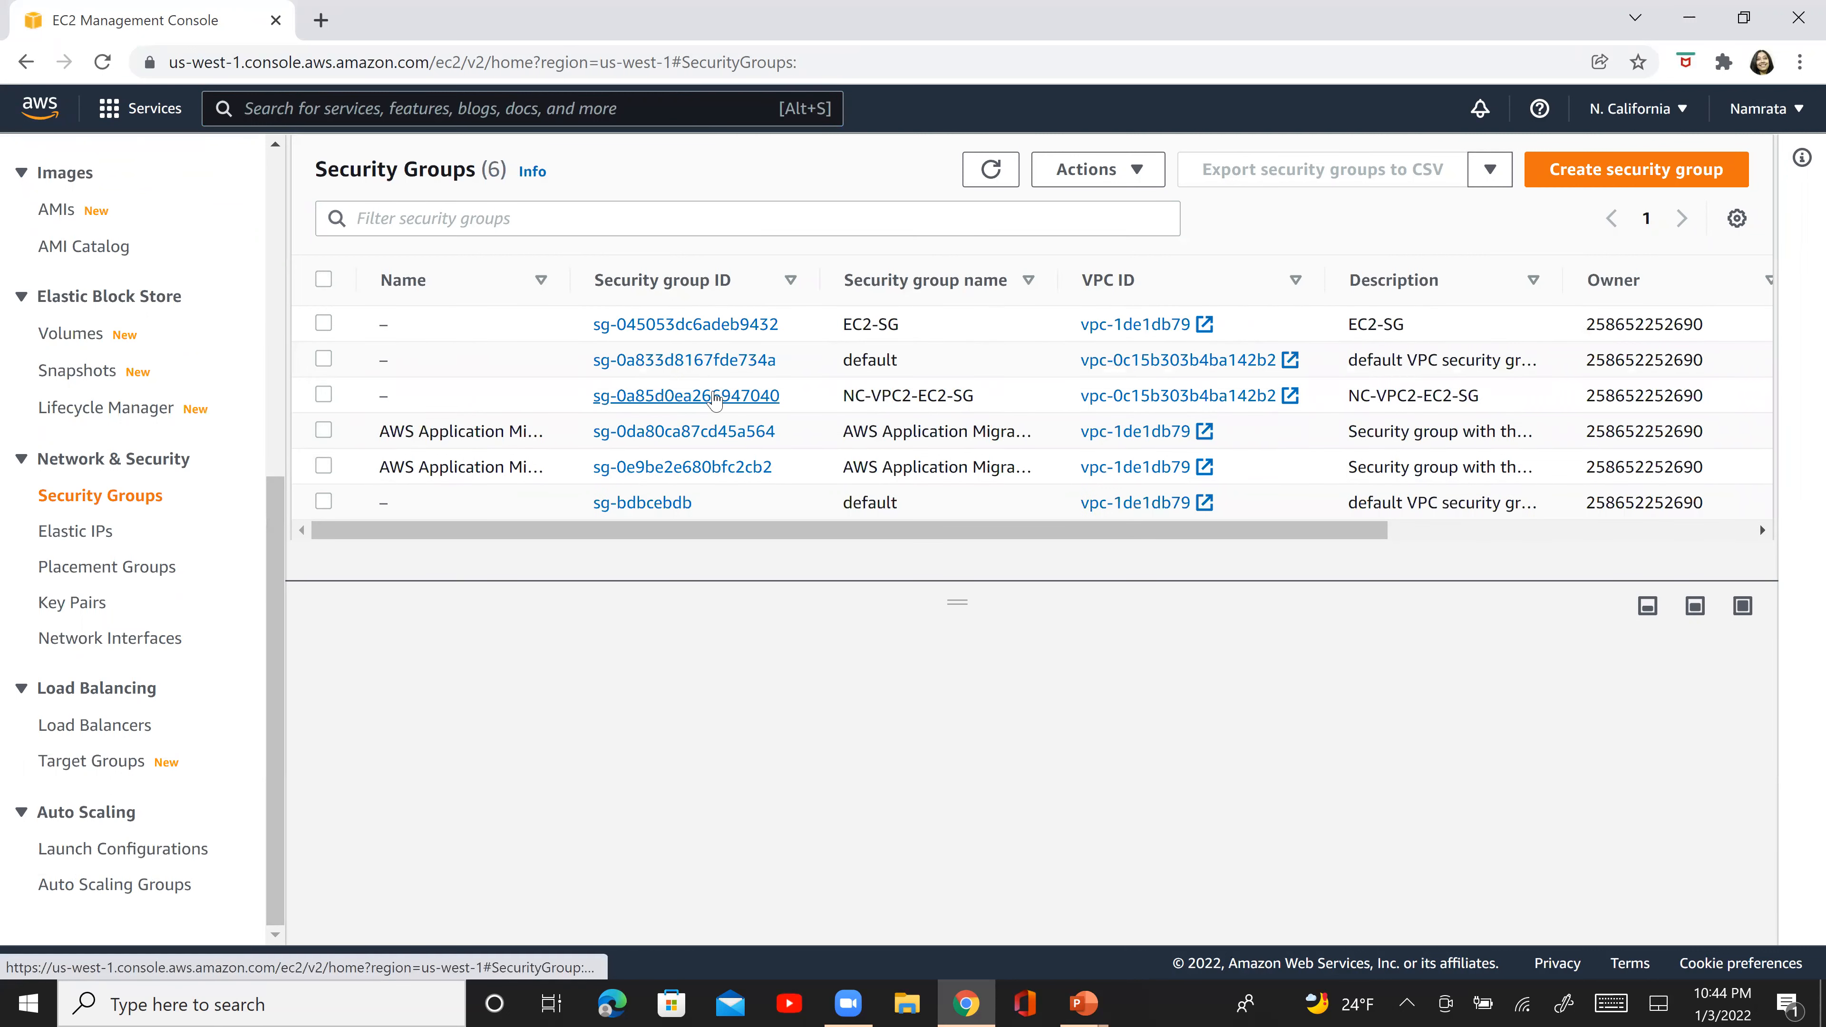
{"action": "left_click", "coordinate": [716, 397]}
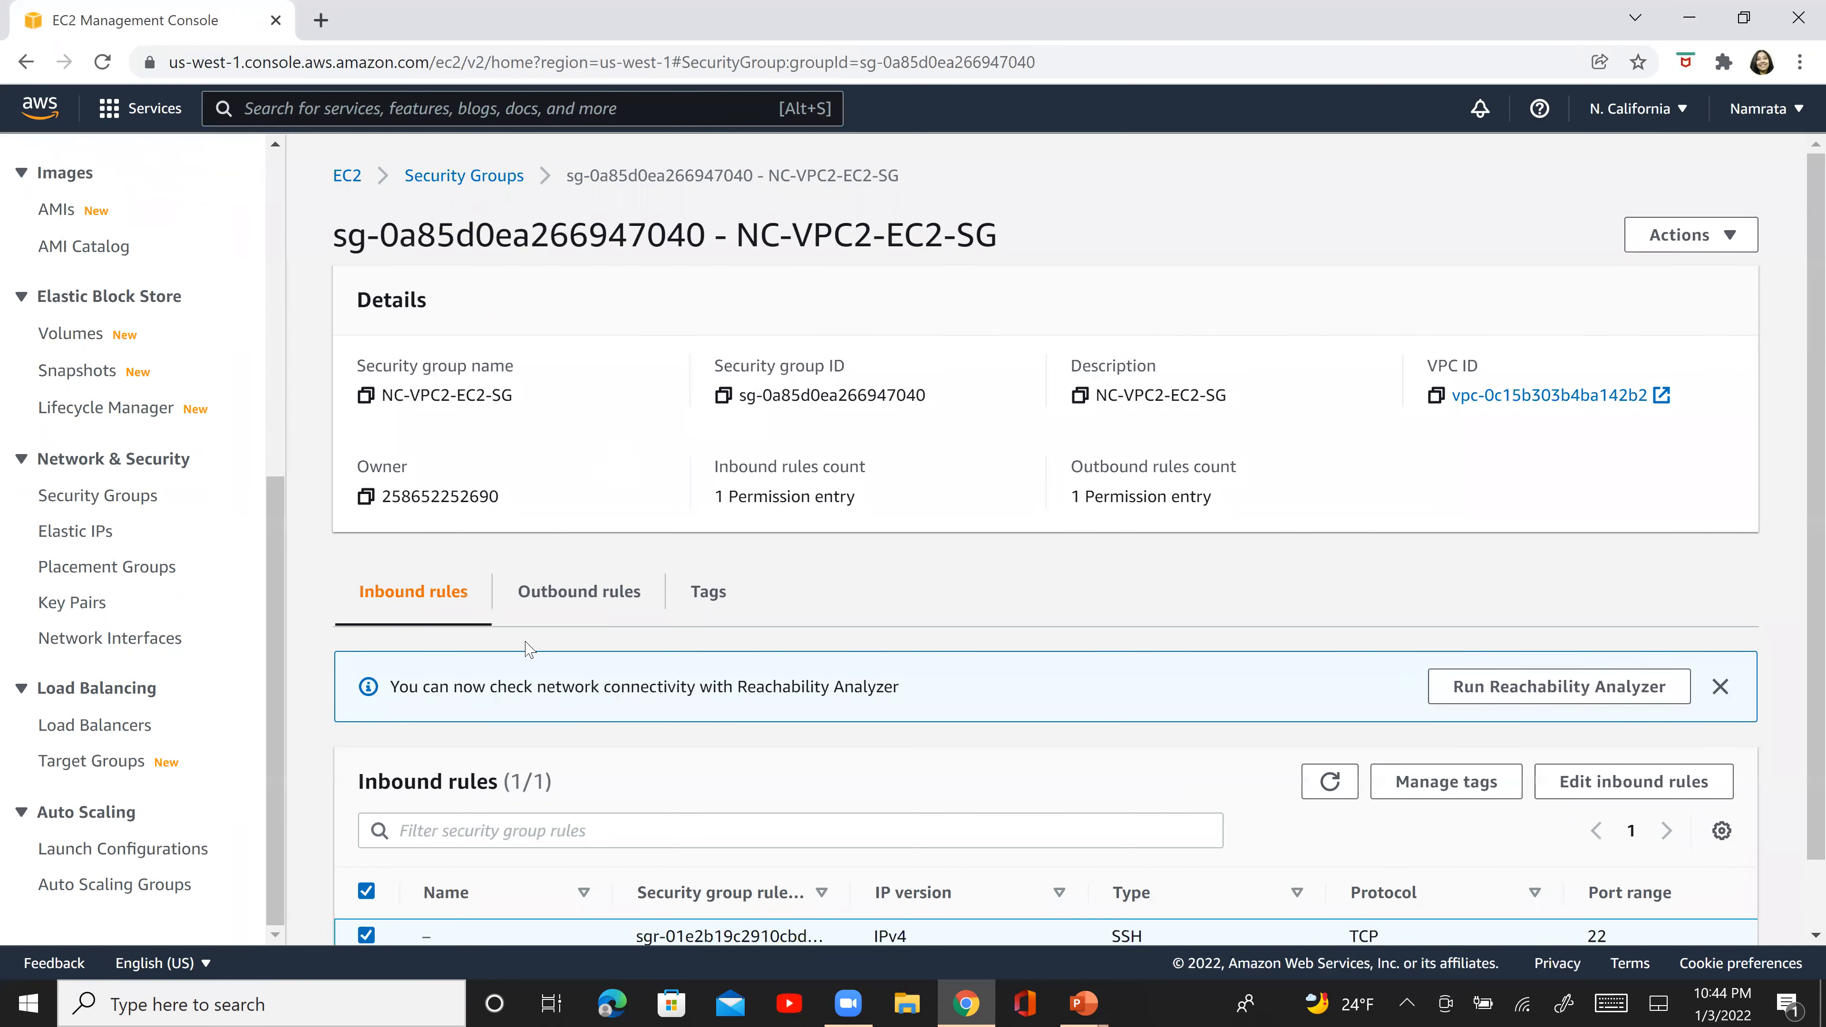
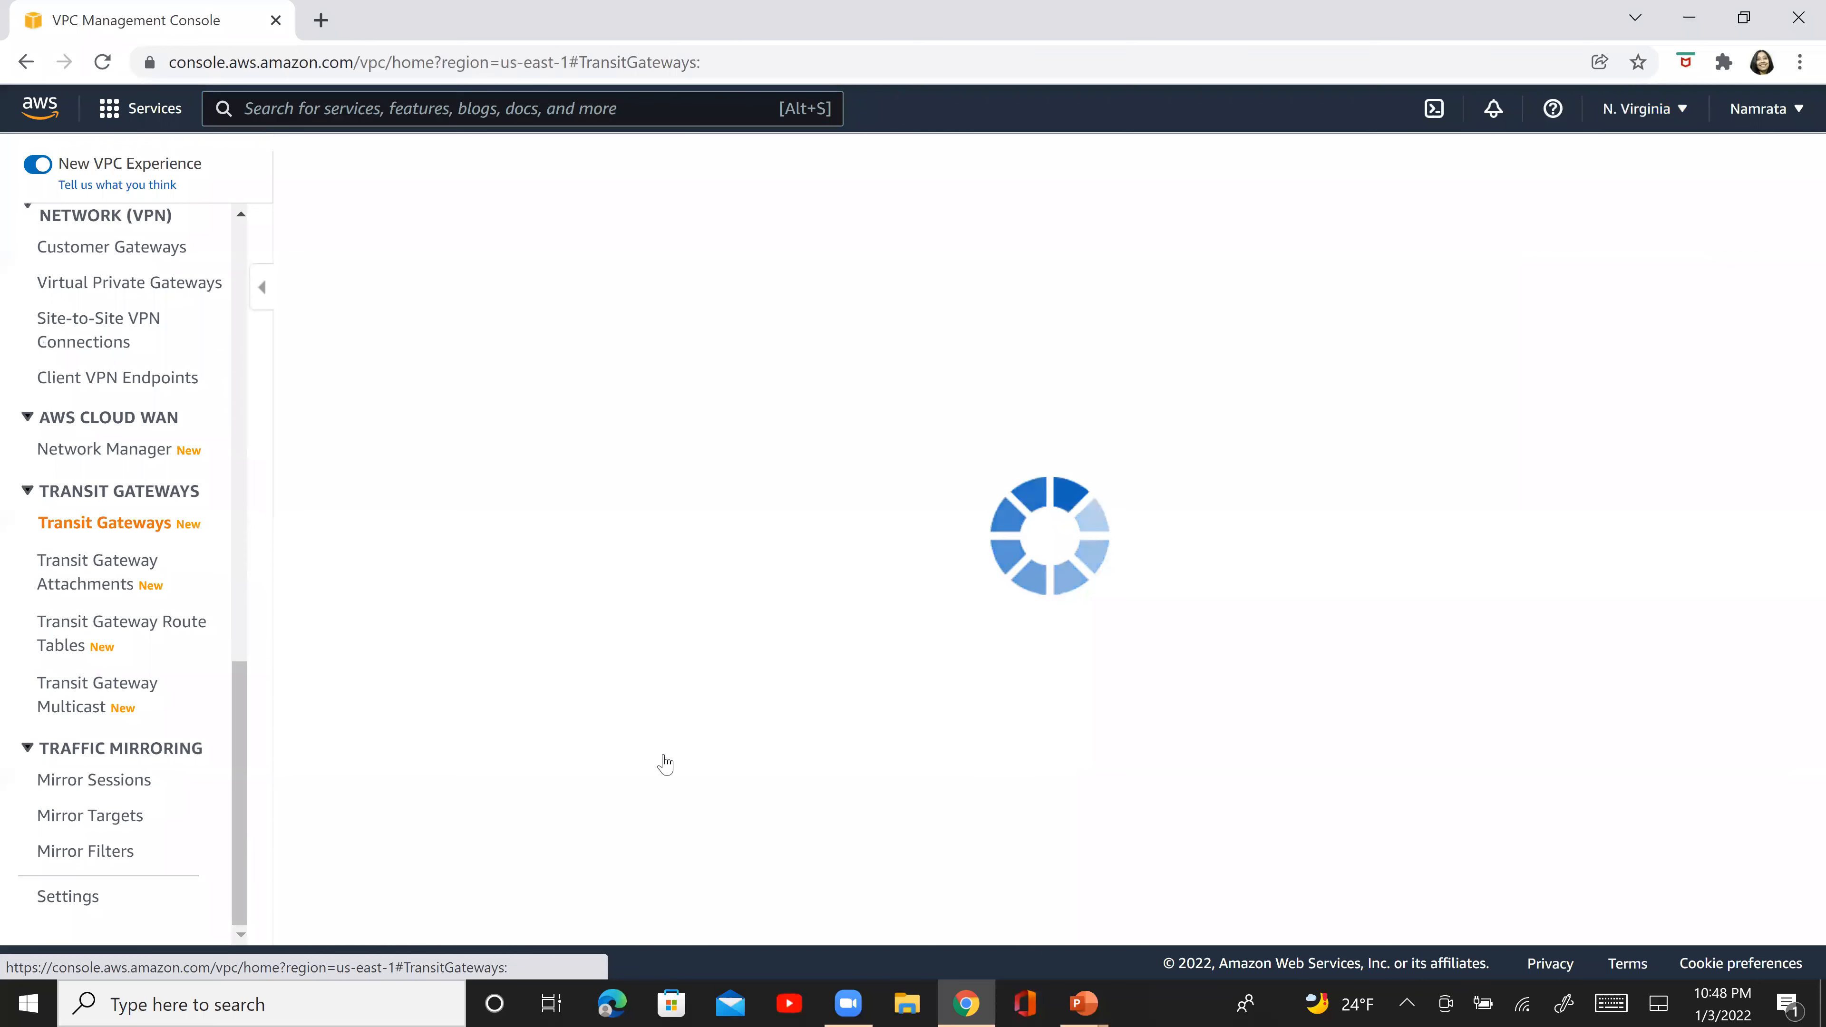
- Open a blank Notepad document, and copy NV-TG1's transit gateway ID from its details in the AWS console
{"action": "key", "text": "super+r"}
{"action": "type", "text": "NOTEPAD"}
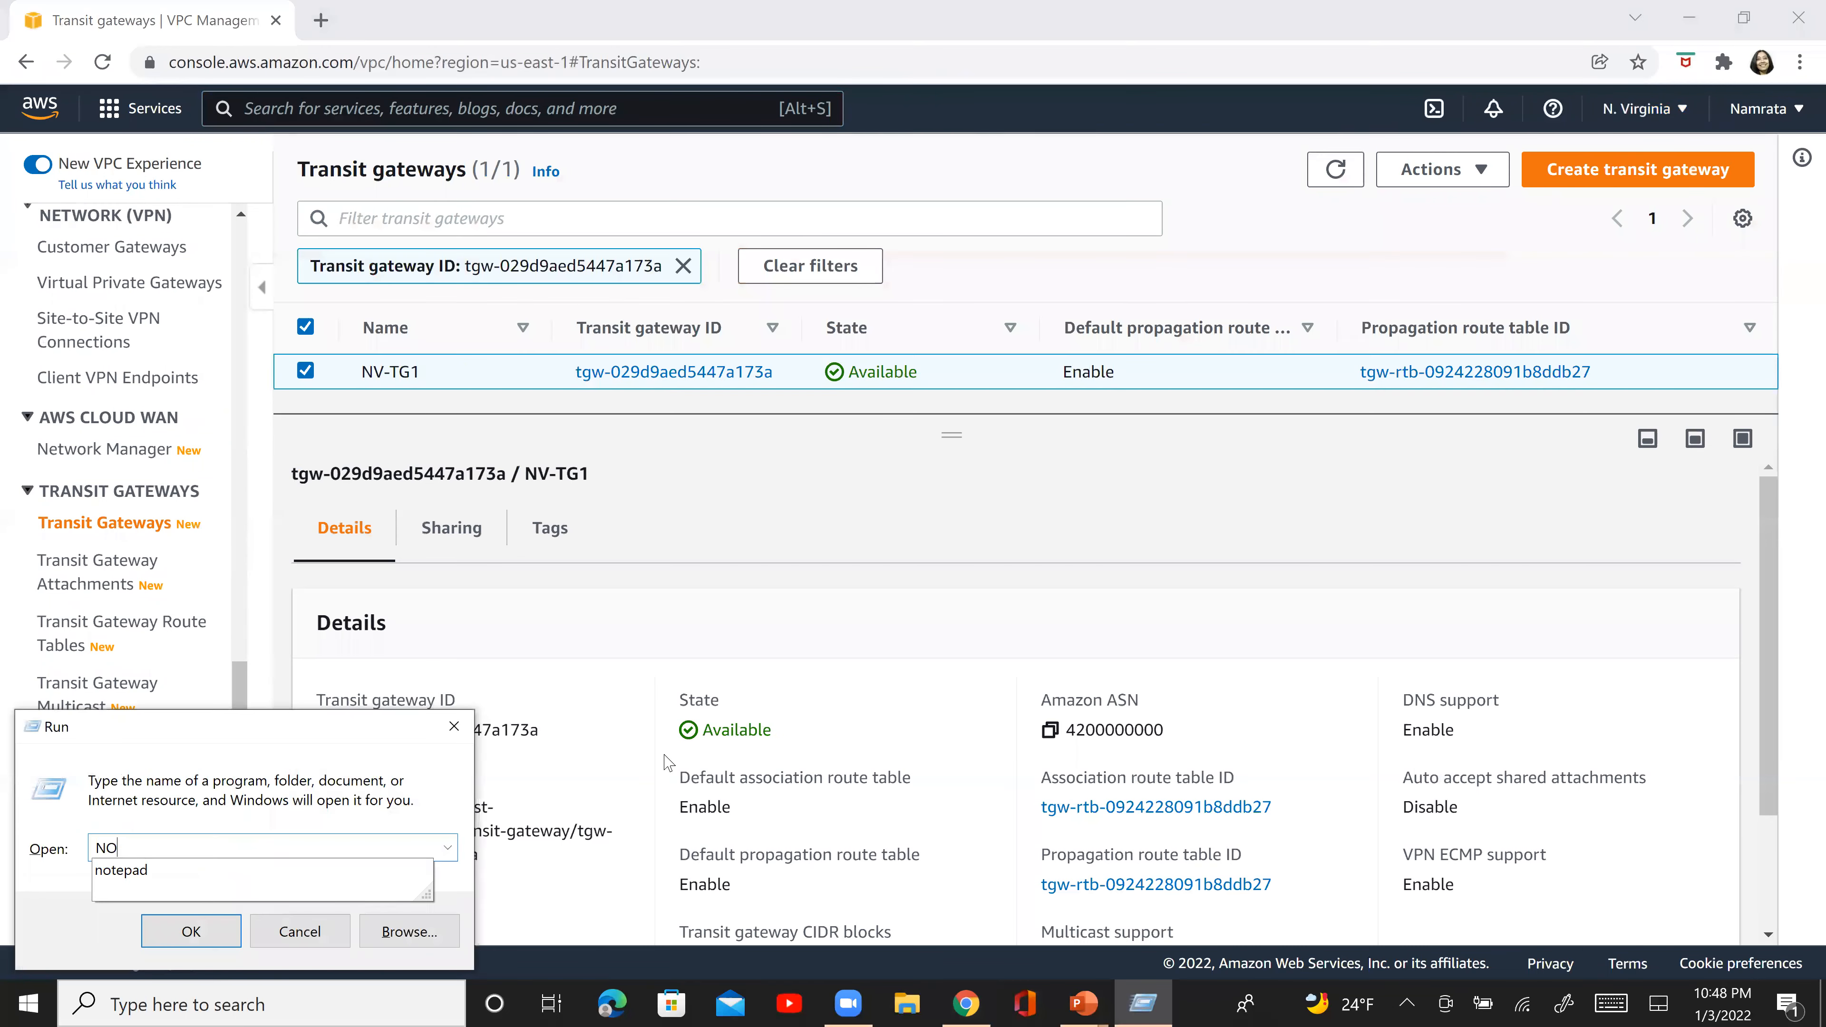
{"action": "key", "text": "Return"}
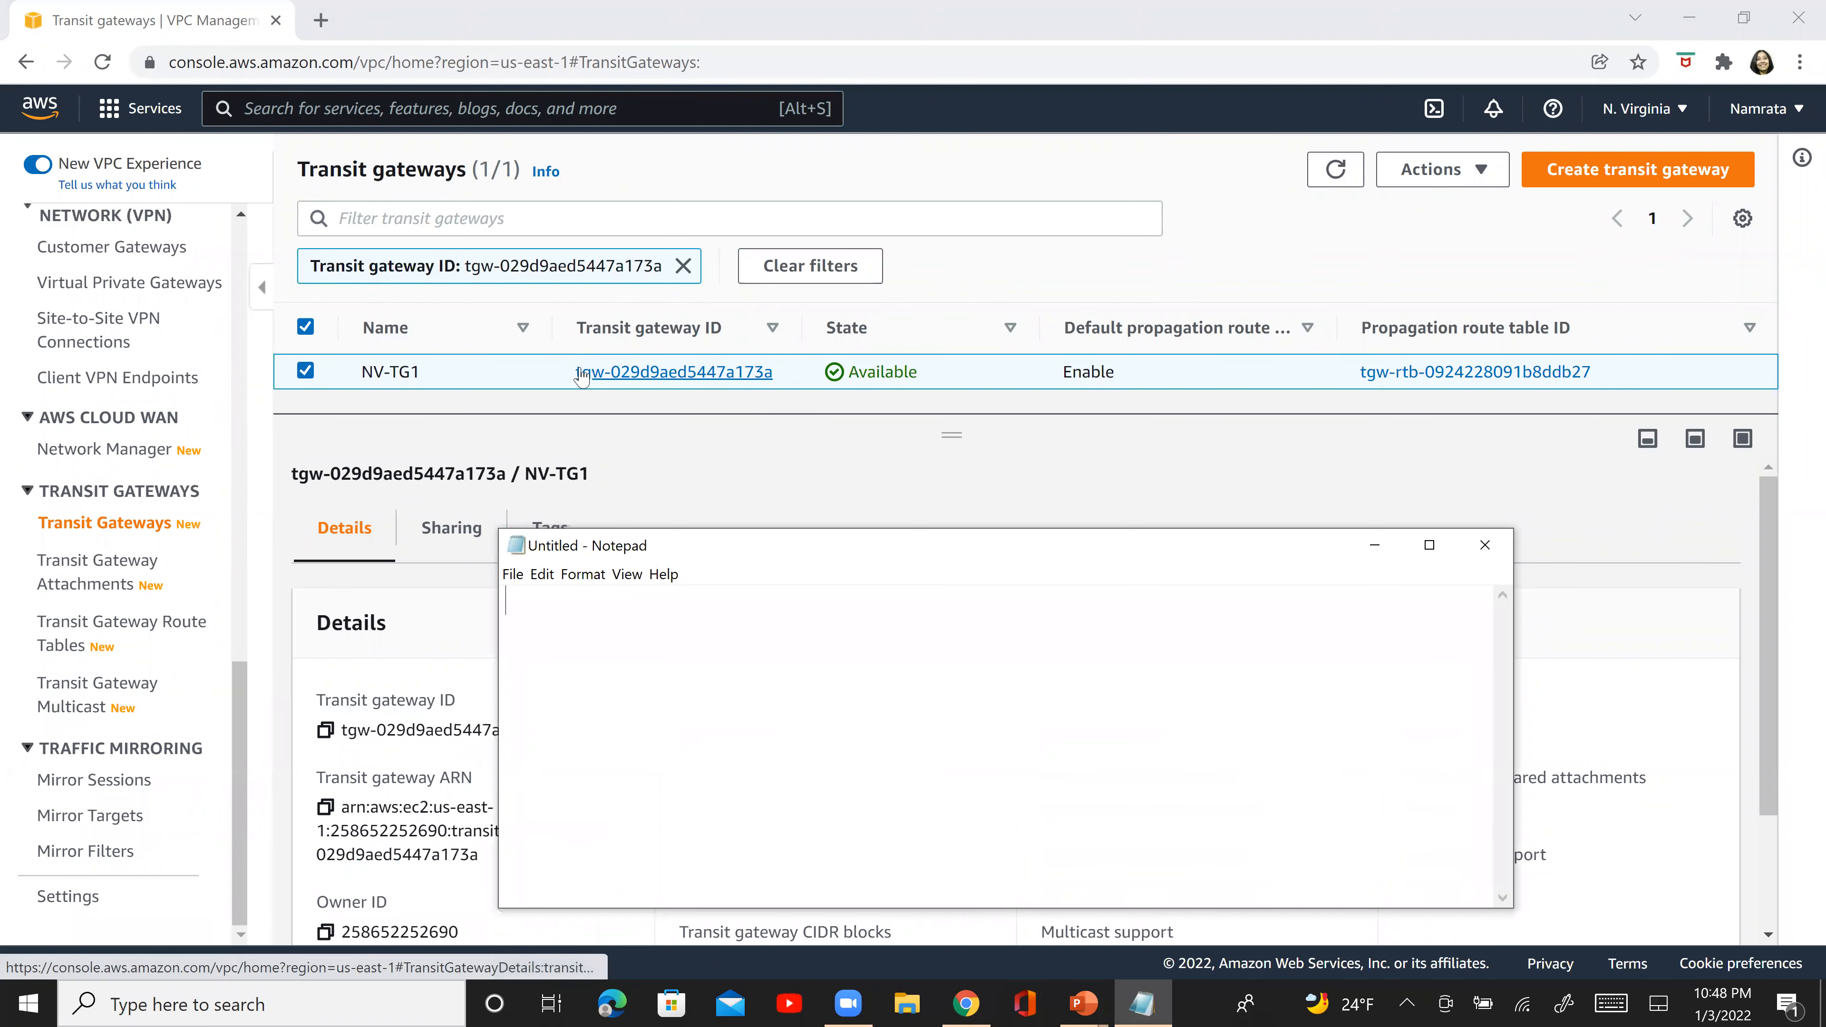
{"action": "left_click", "coordinate": [599, 377]}
{"action": "right_click", "coordinate": [601, 381]}
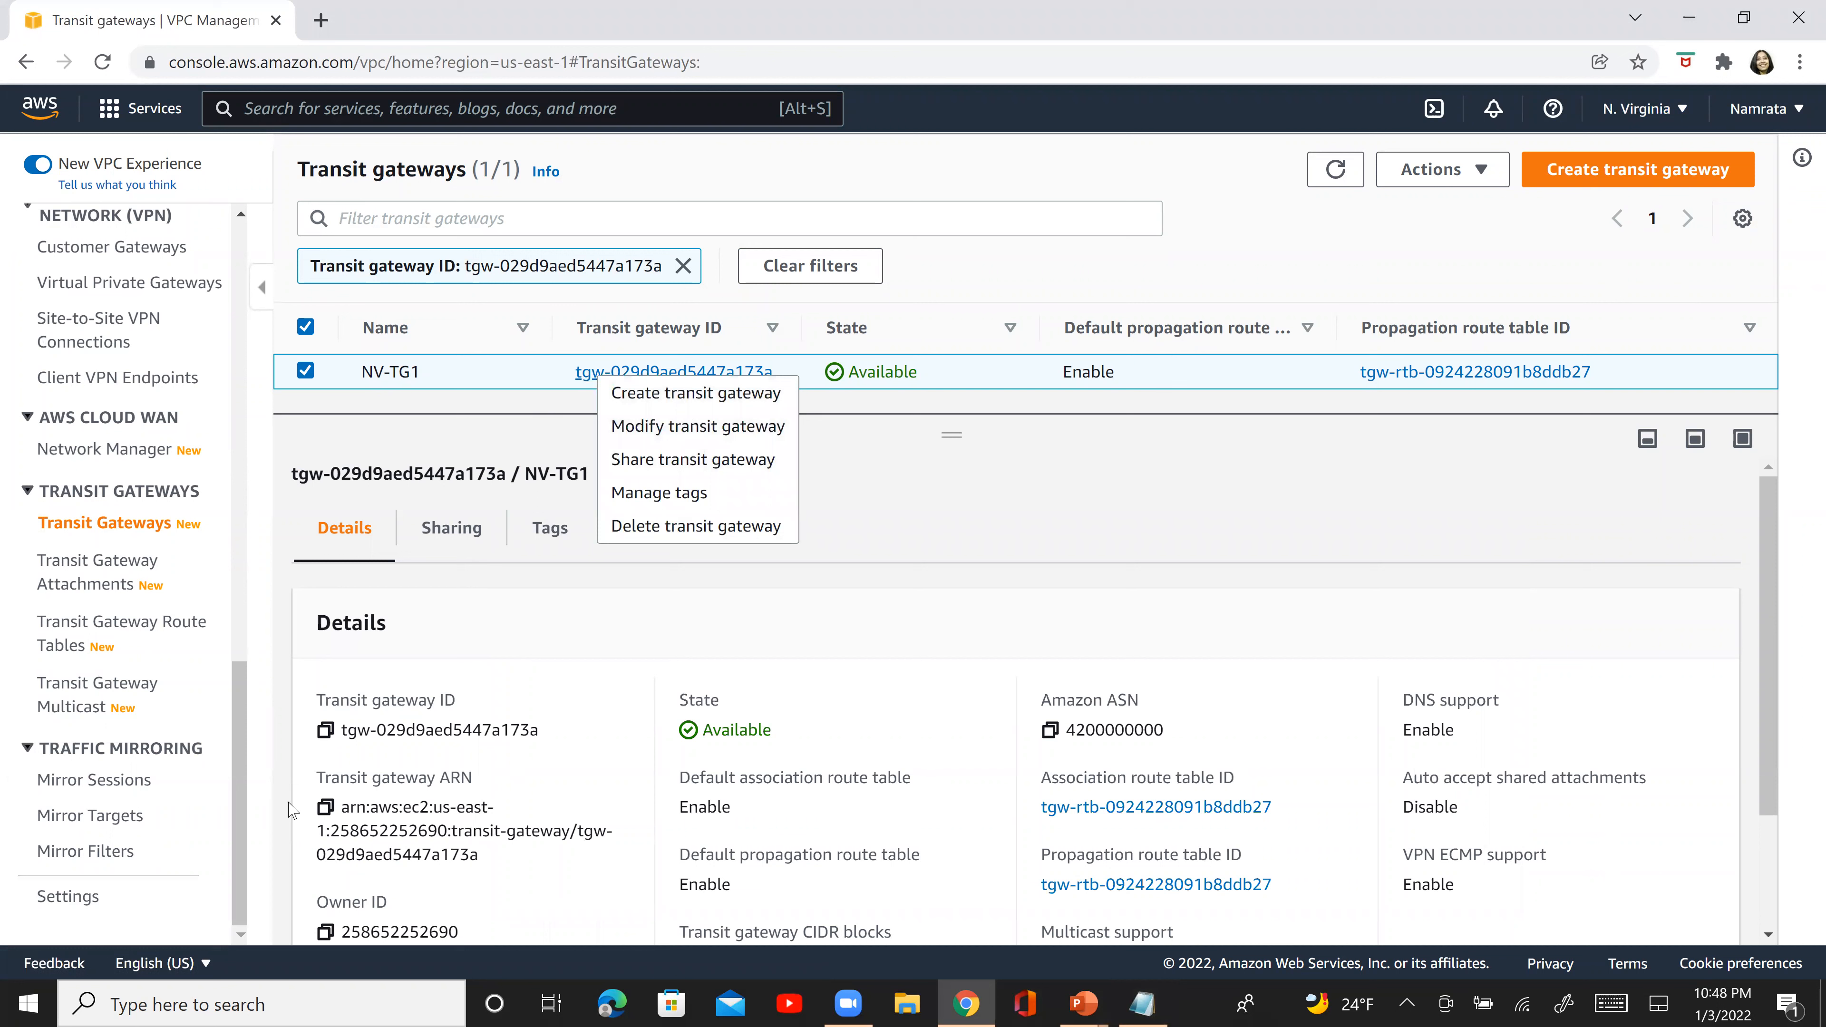
{"action": "left_click", "coordinate": [324, 741]}
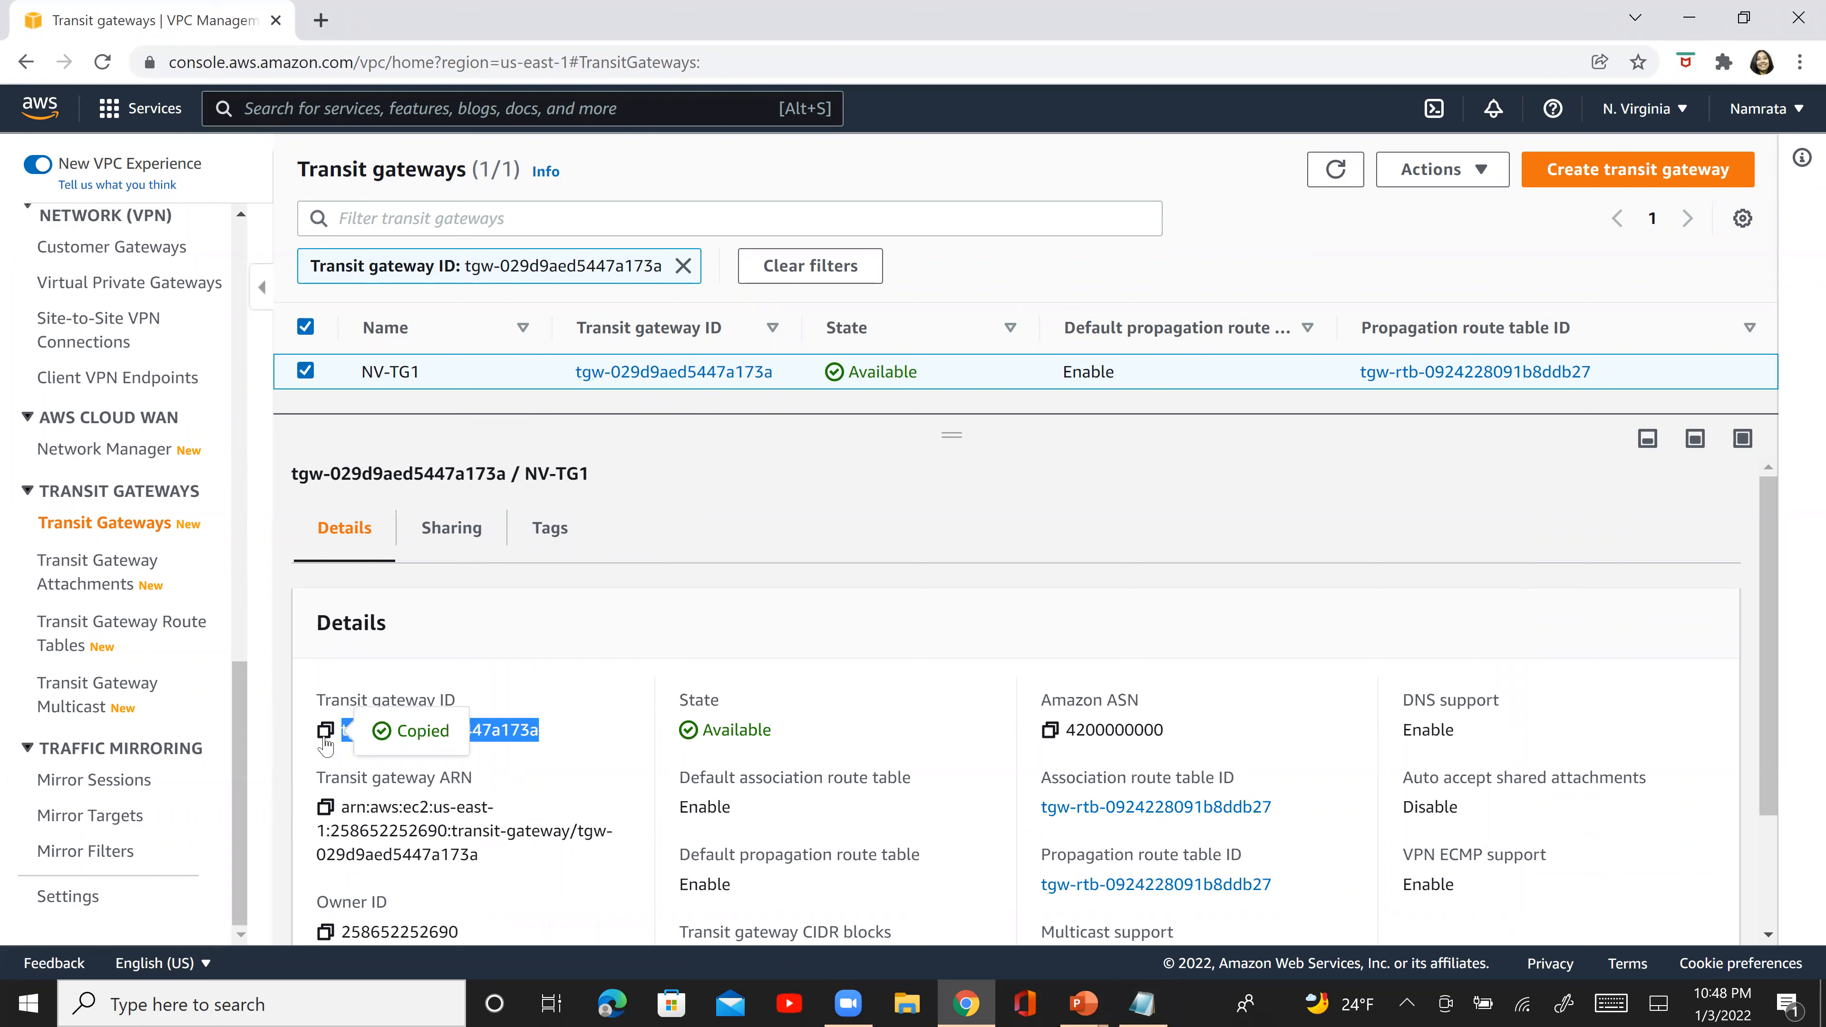
- Paste the copied transit gateway ID into Notepad and label it "- NV-TG1"
{"action": "key", "text": "alt+Tab"}
{"action": "key", "text": "ctrl+v"}
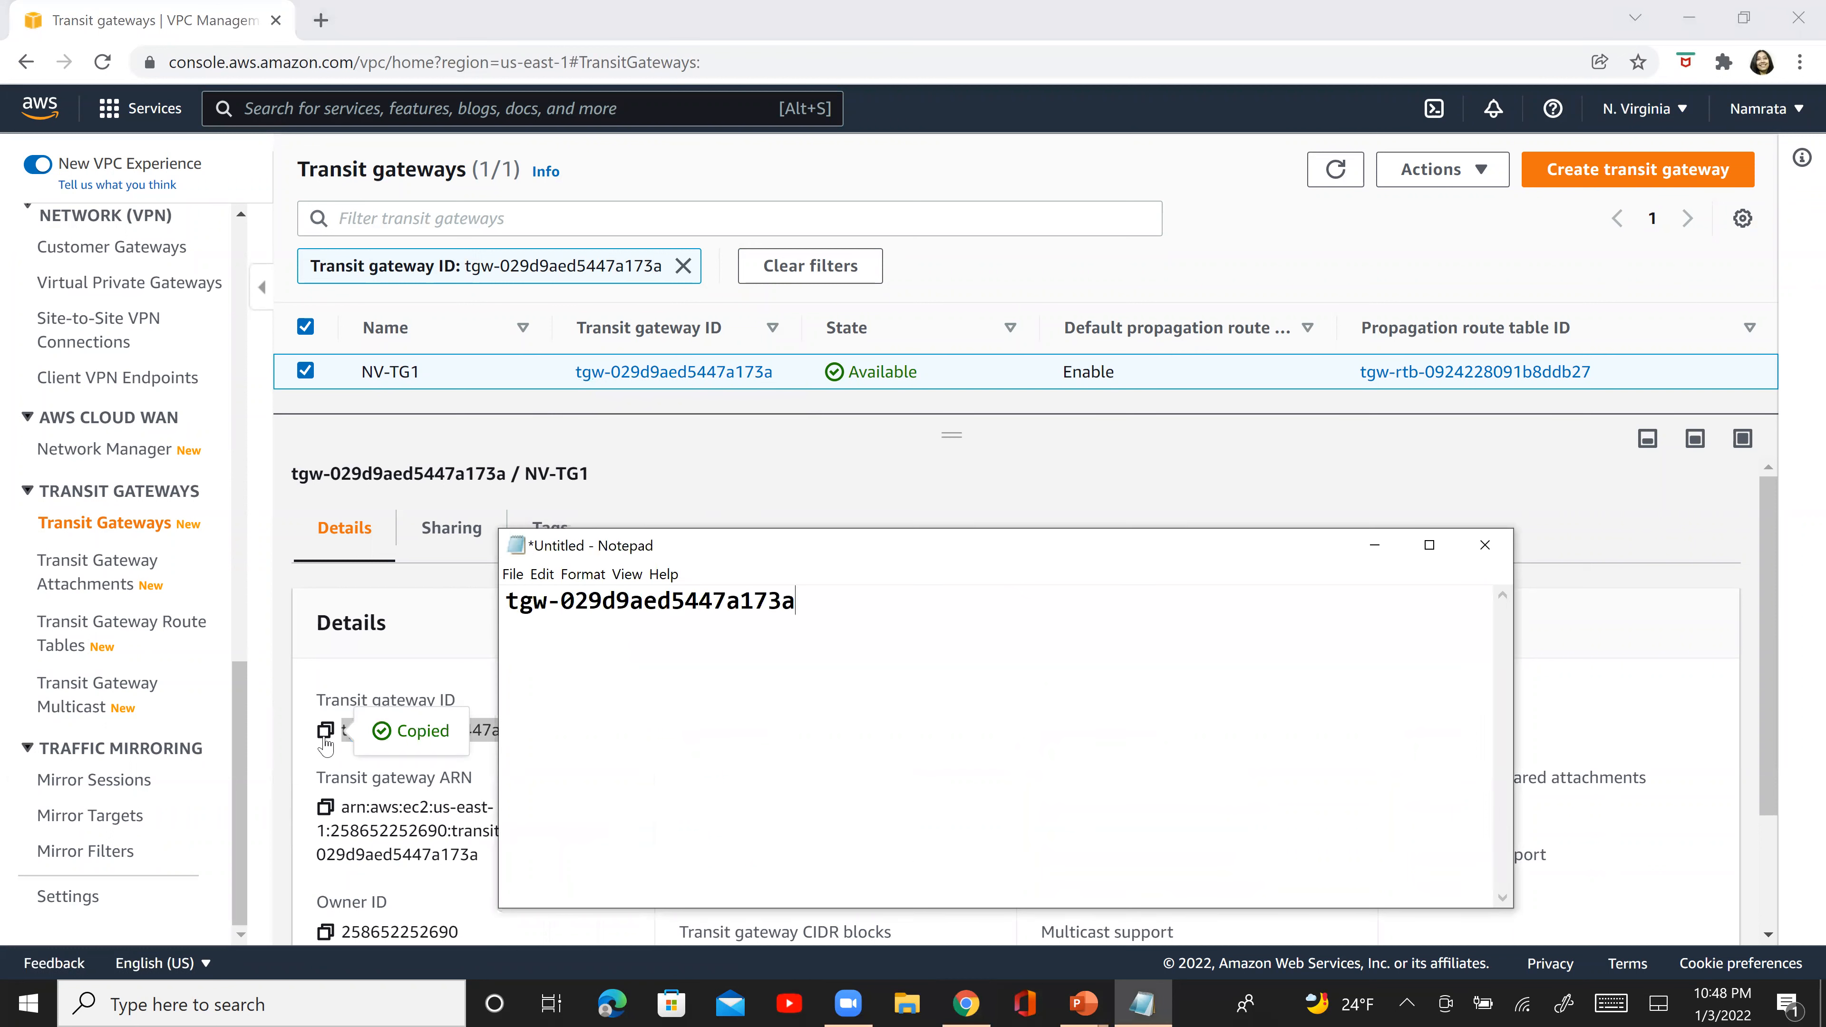
{"action": "type", "text": "- NV-TG1"}
- Switch back to the AWS console in Chrome, change the region to N. California, and start creating a new transit gateway attachment
{"action": "key", "text": "alt+Tab"}
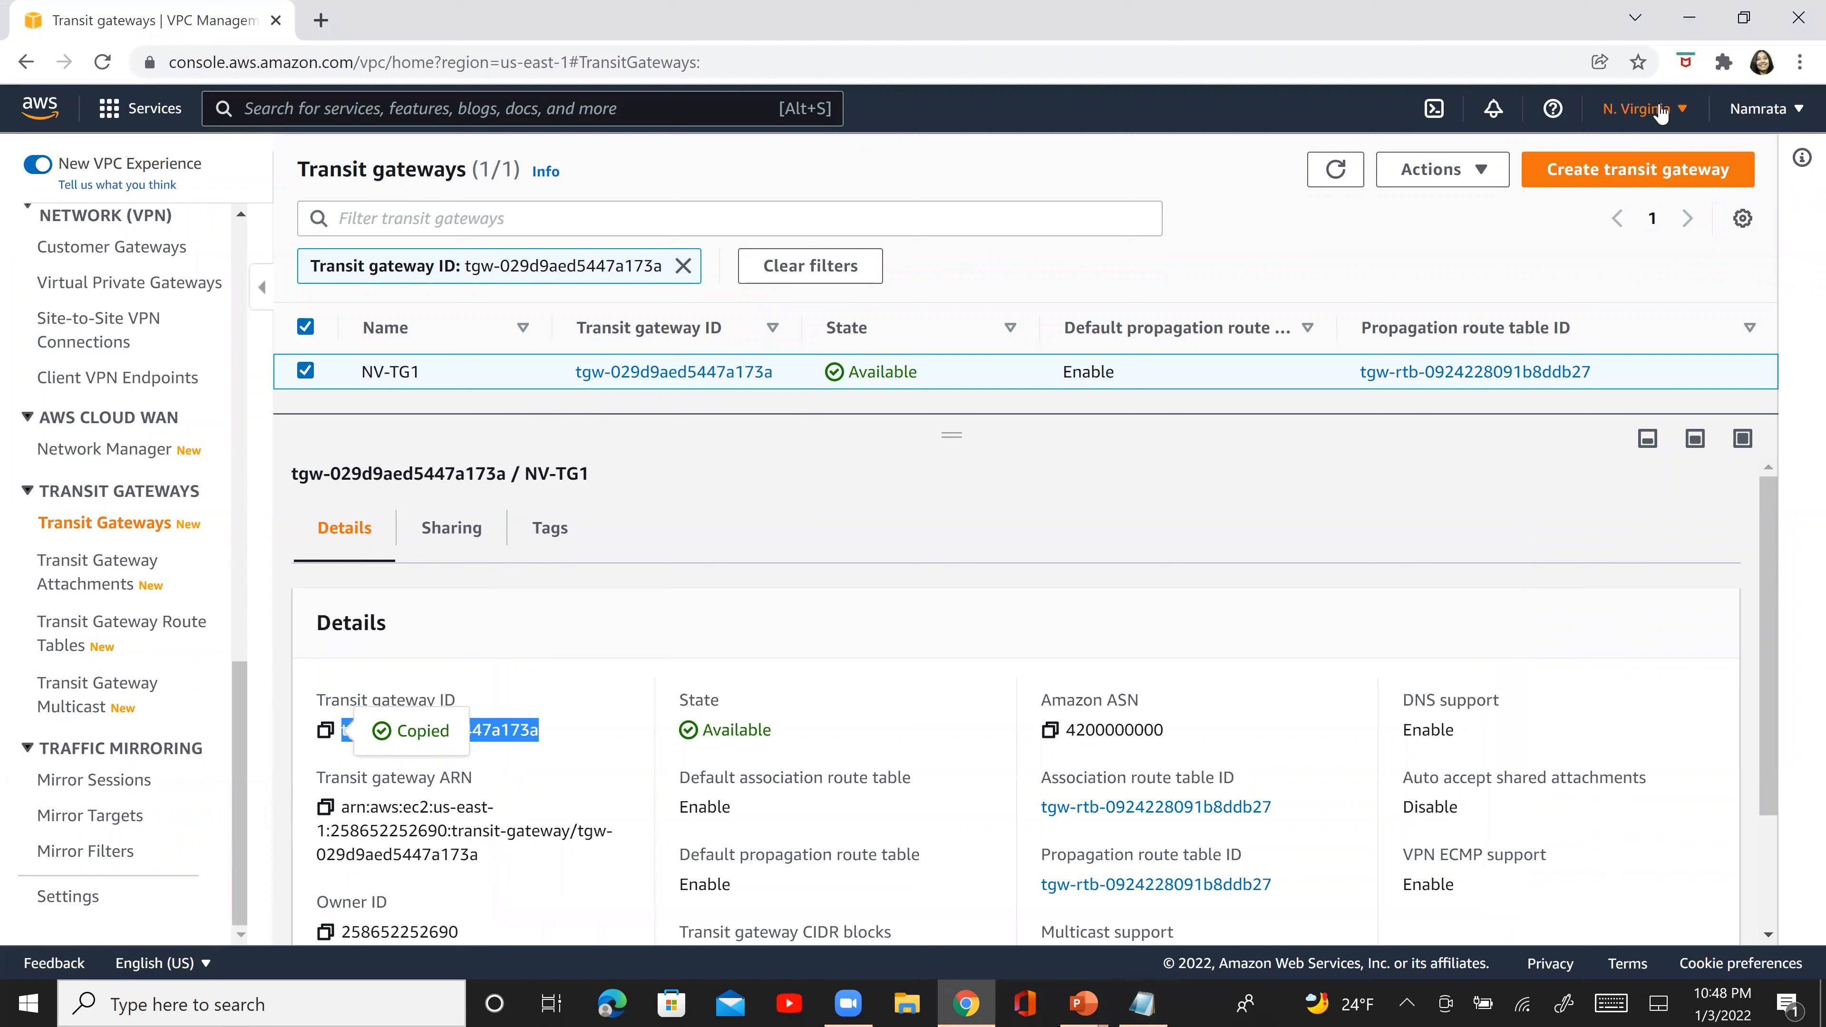
{"action": "left_click", "coordinate": [1684, 110]}
{"action": "left_click", "coordinate": [1413, 281]}
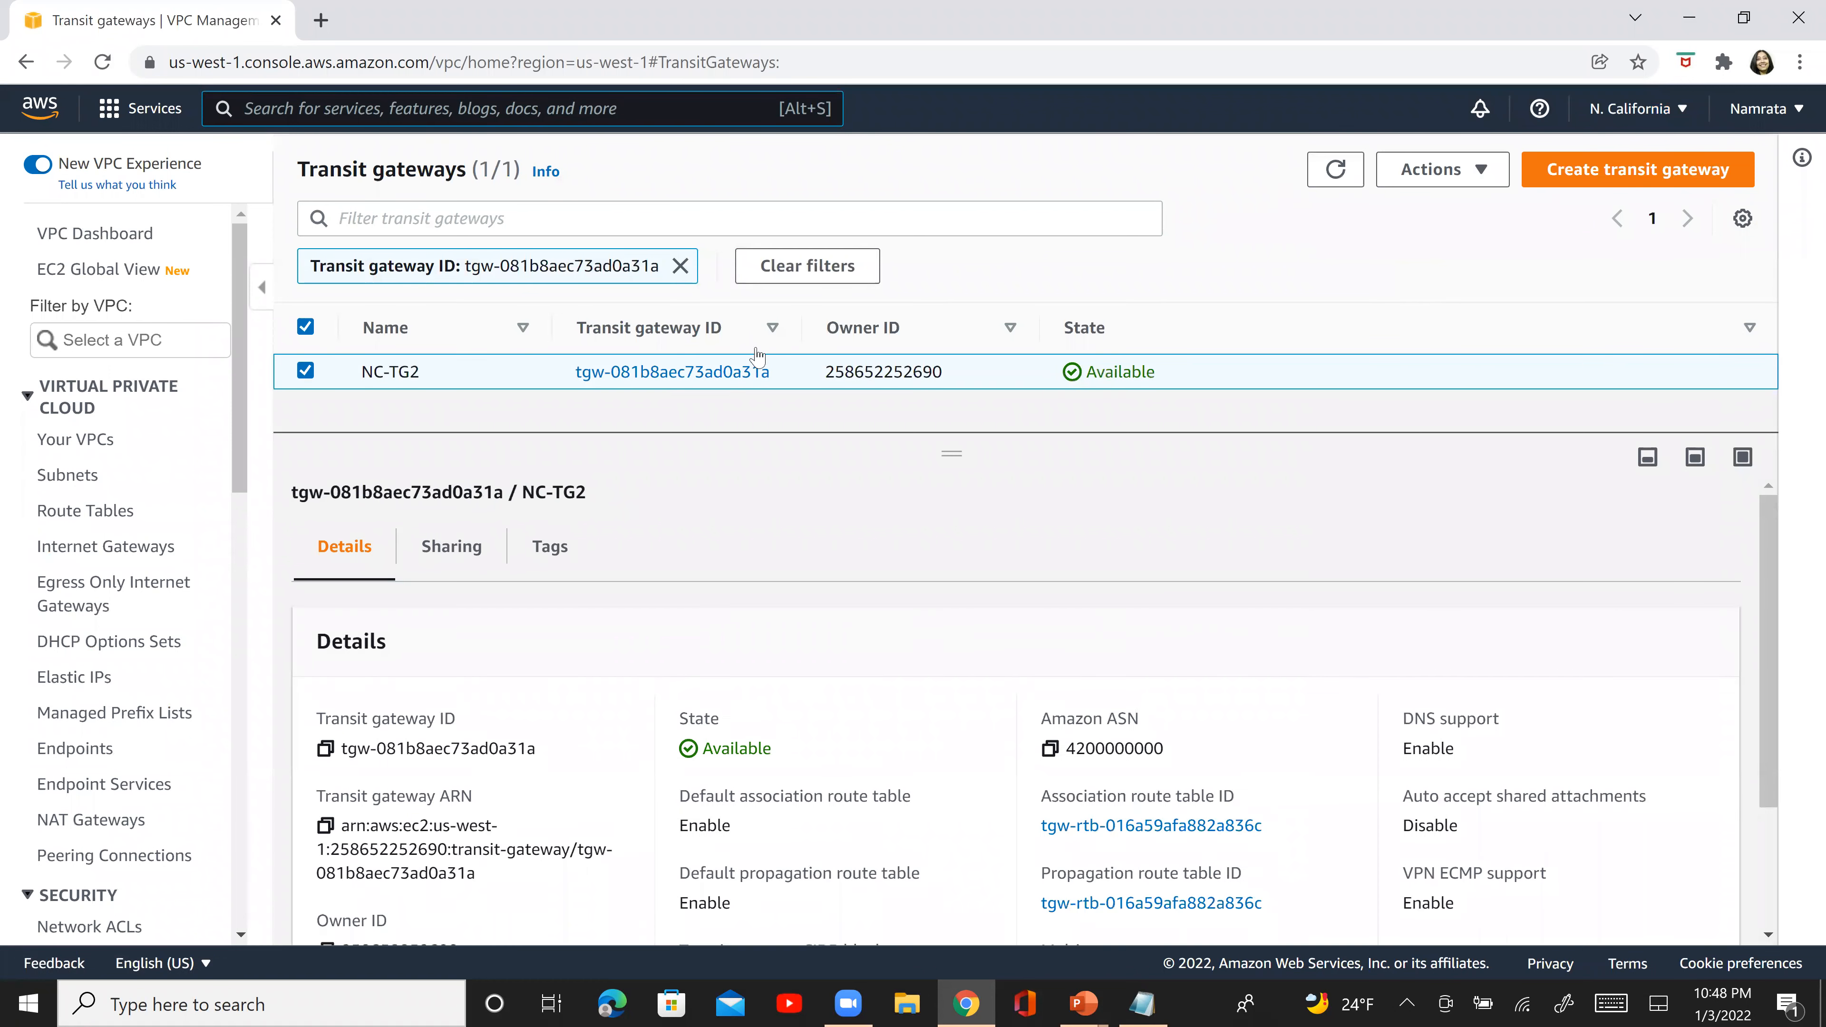
{"action": "left_click", "coordinate": [240, 802]}
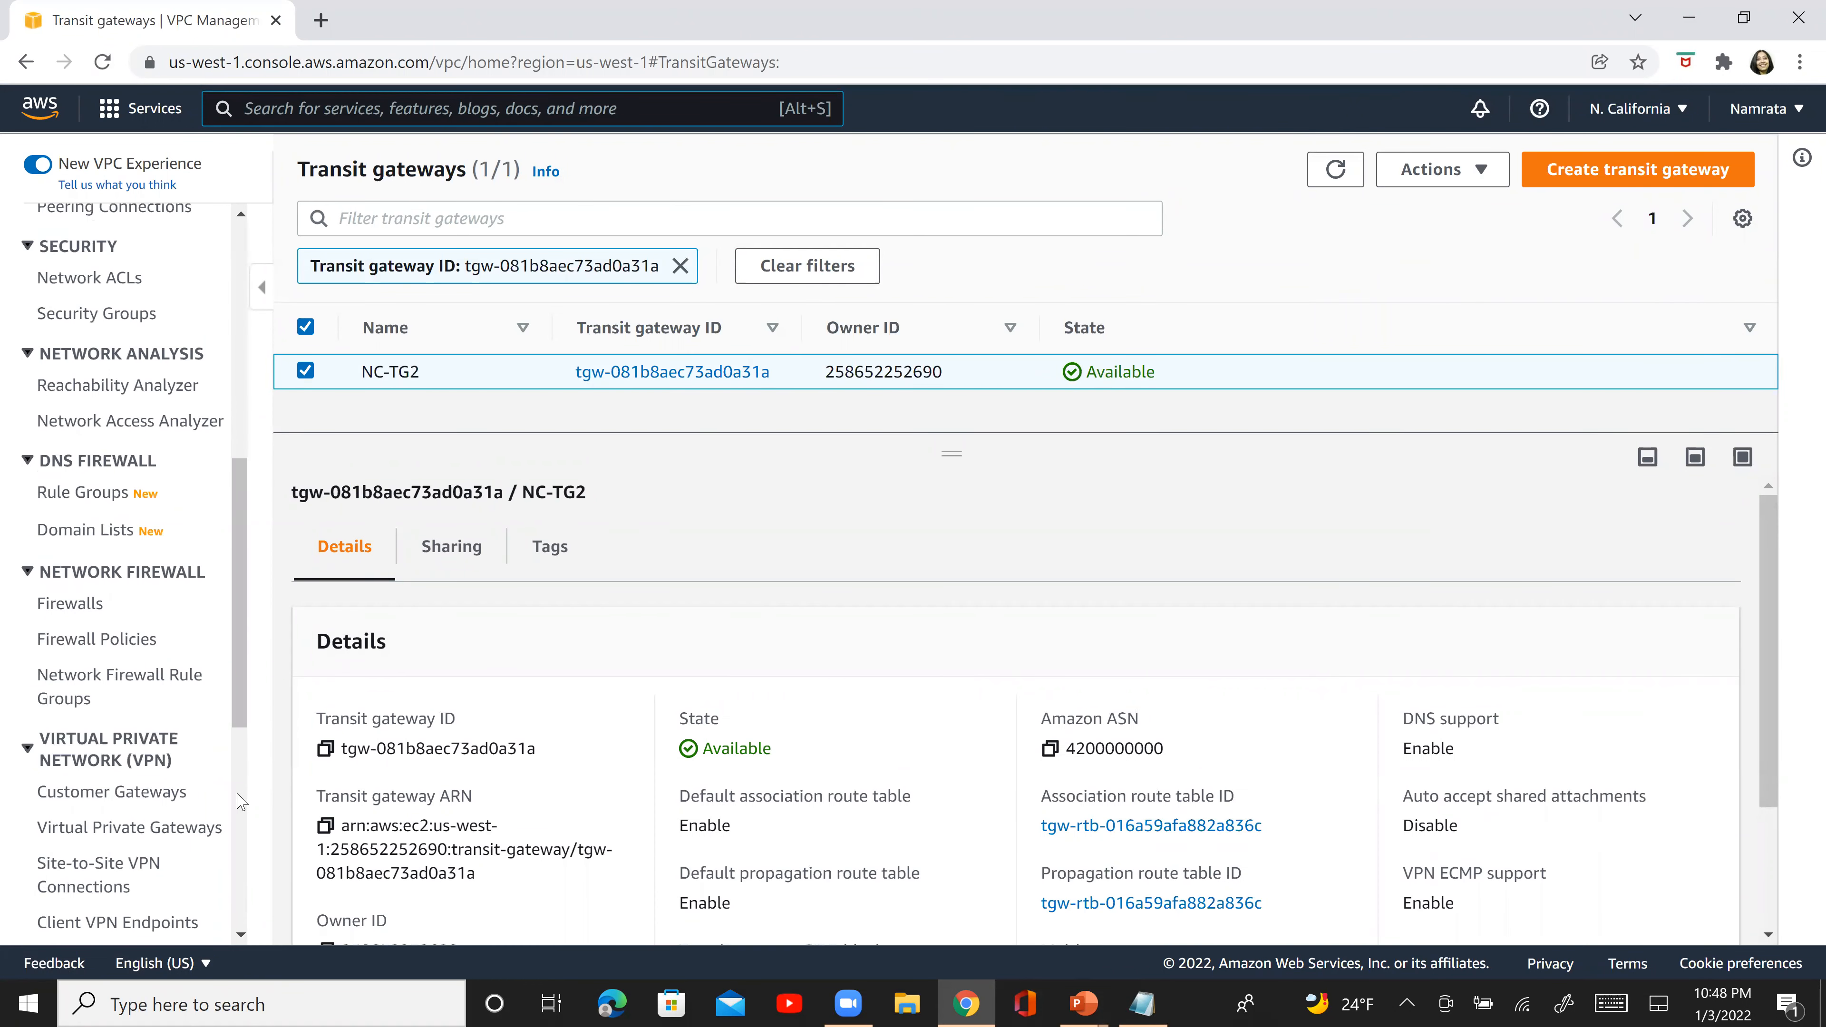
{"action": "left_click", "coordinate": [241, 802]}
{"action": "left_click", "coordinate": [118, 584]}
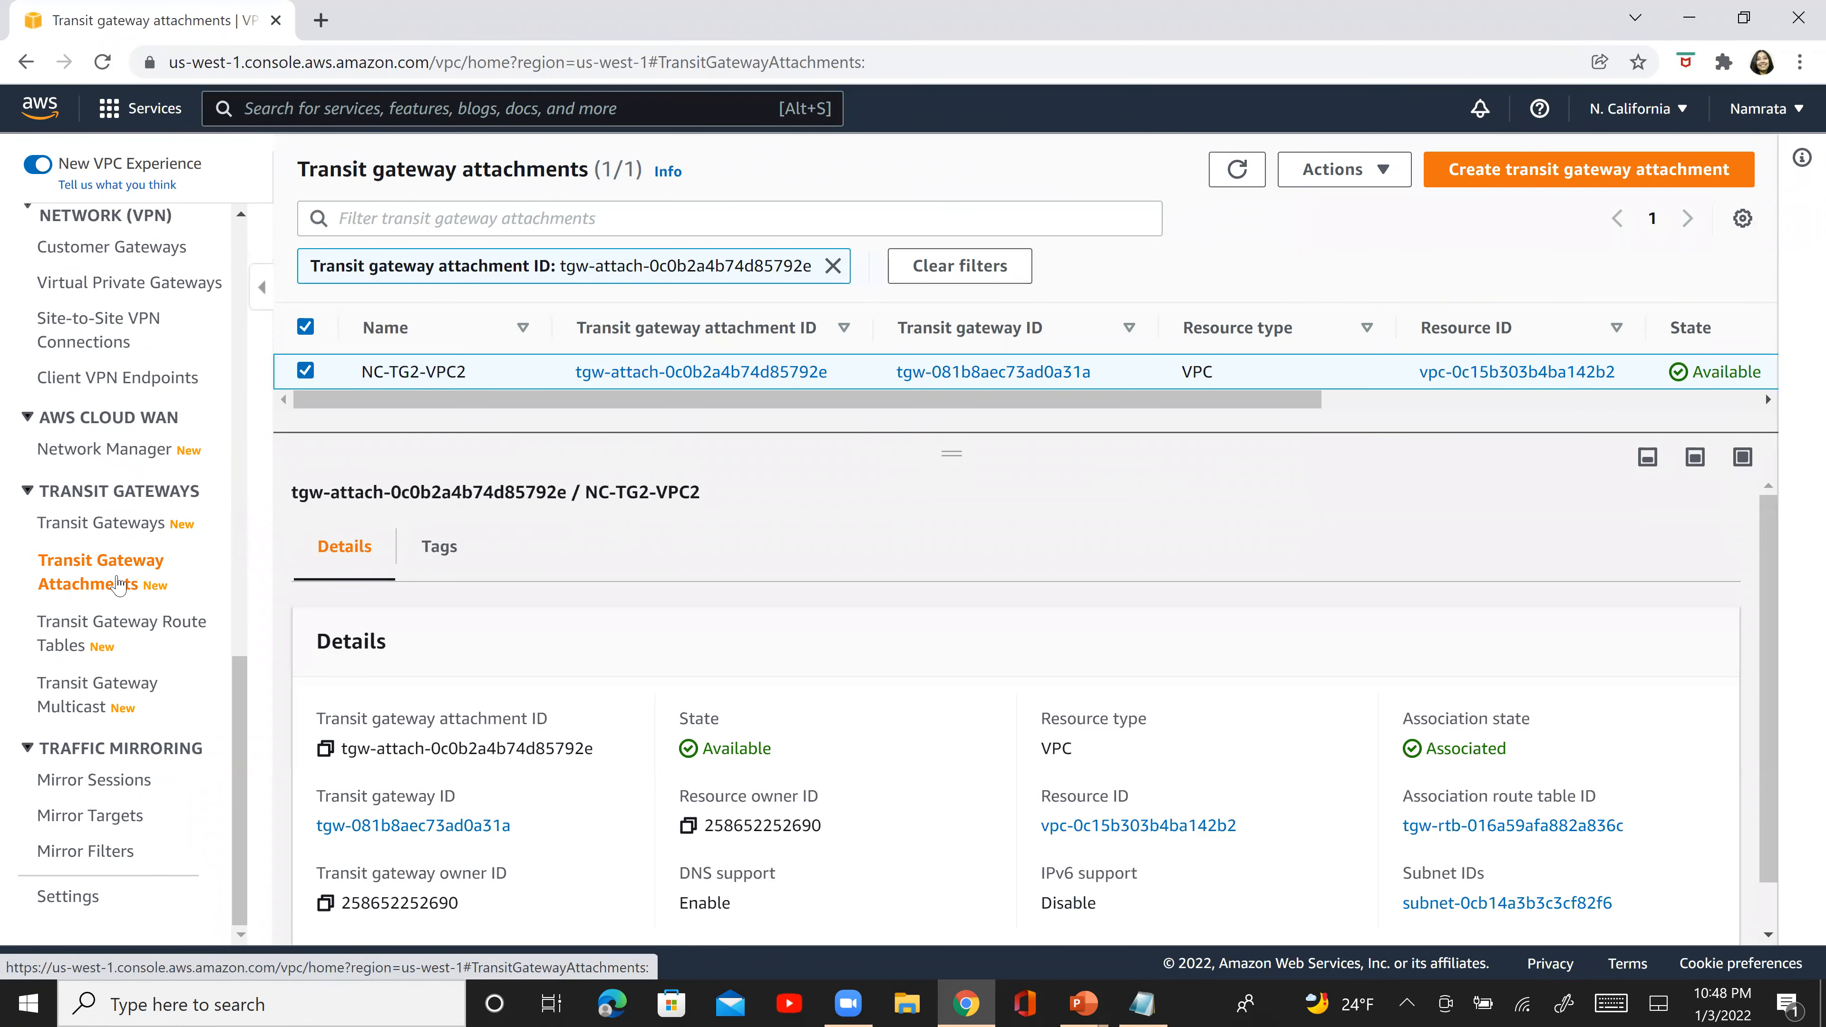
{"action": "left_click", "coordinate": [1540, 181]}
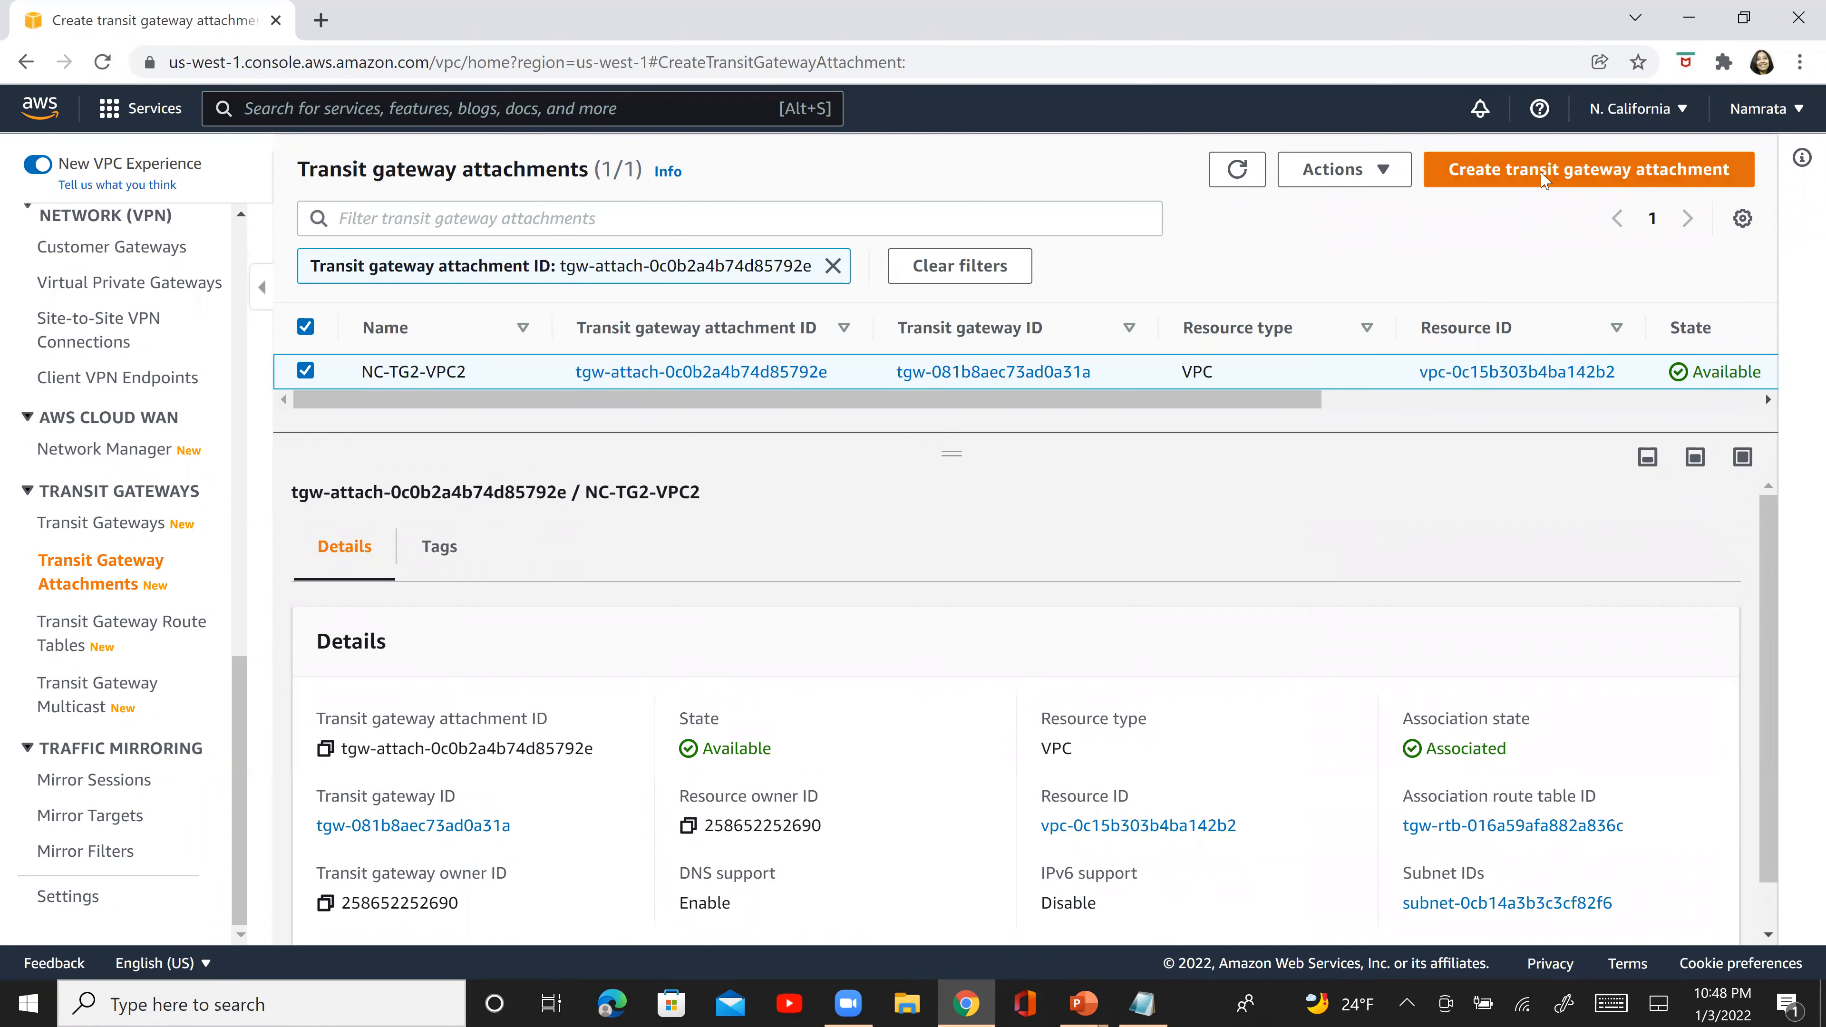
- Name the new attachment NC-NV-TG1-TG2-Peering, and select the full name for copying
{"action": "left_click", "coordinate": [333, 497]}
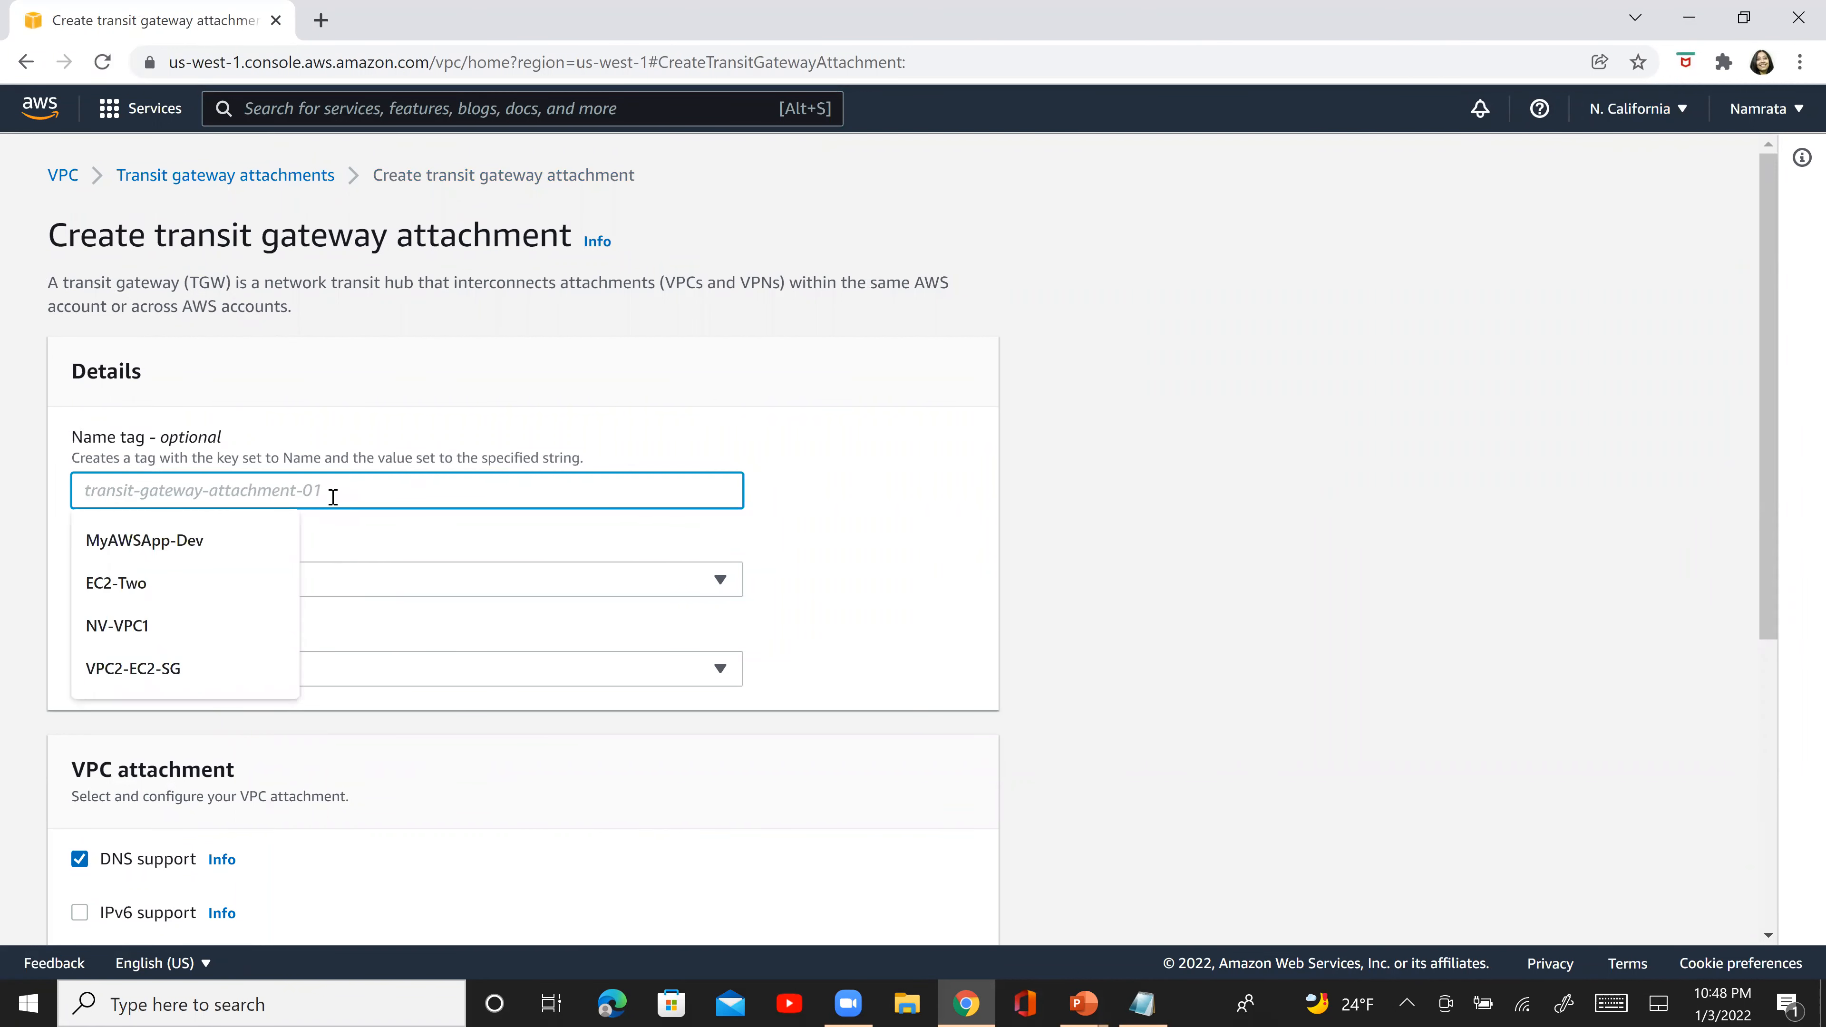
{"action": "type", "text": "NC-"}
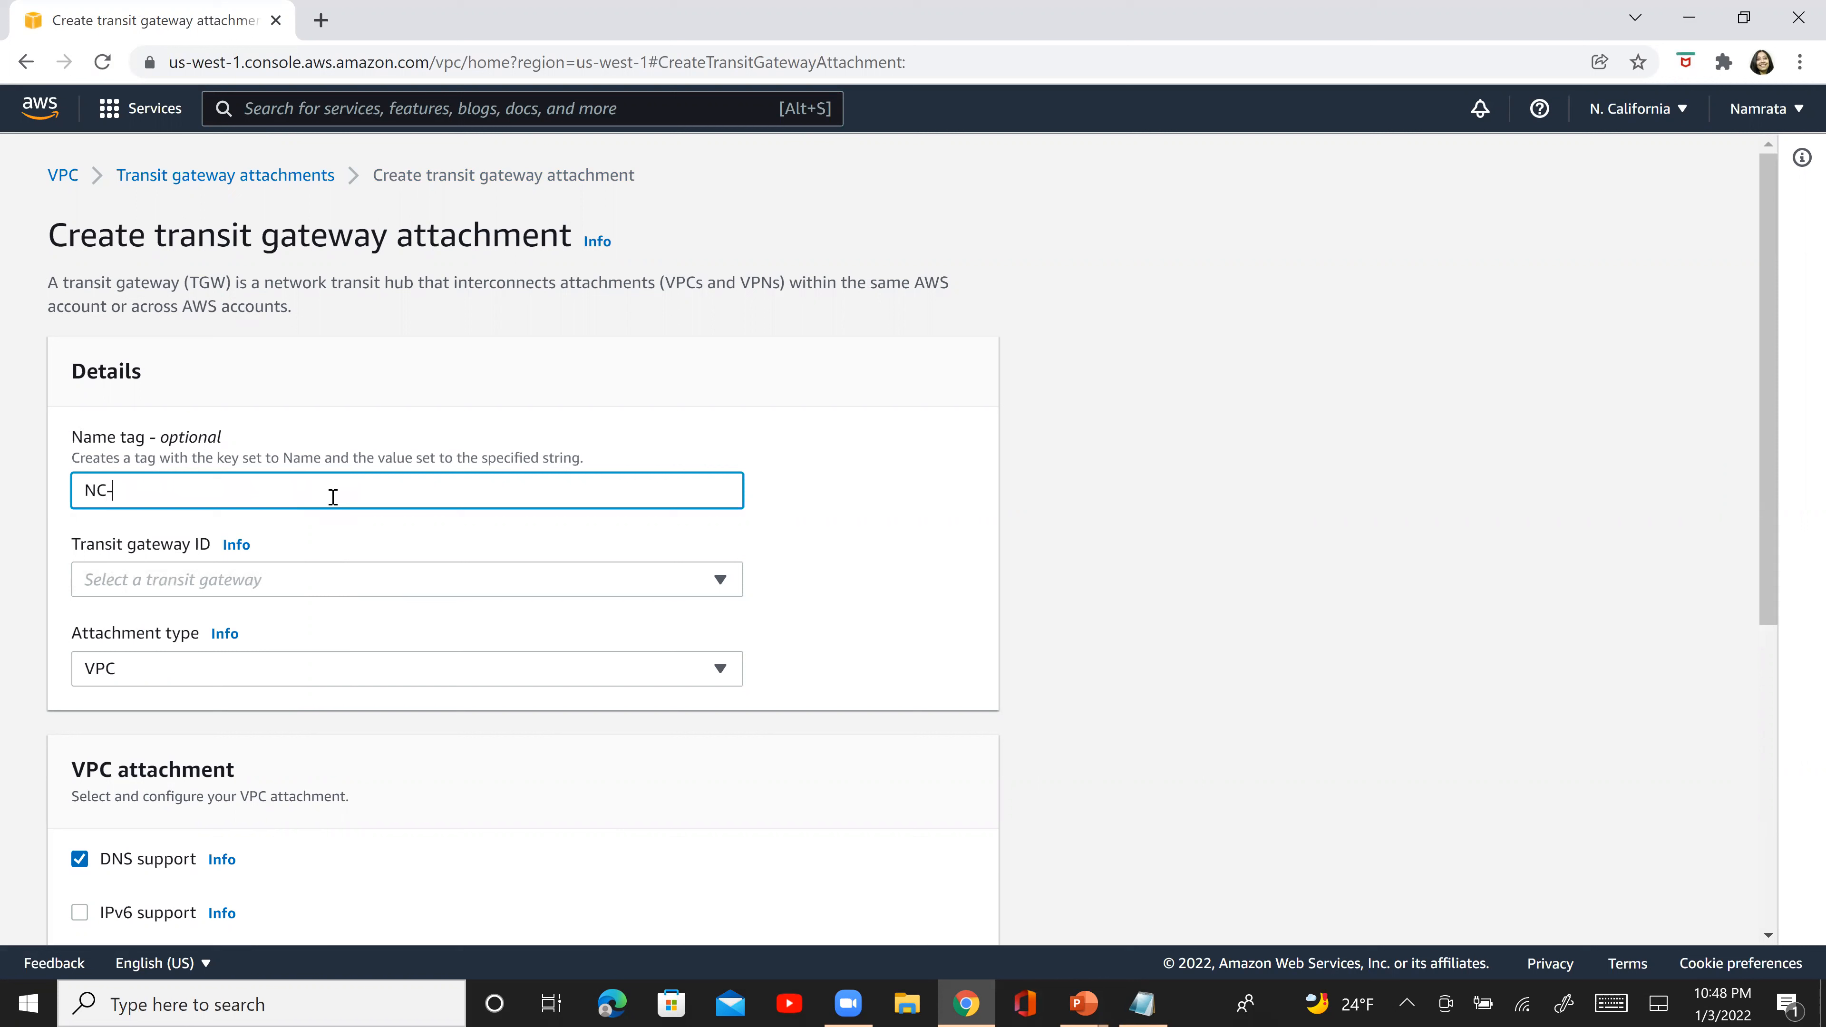
{"action": "type", "text": "NV-TG1"}
{"action": "key", "text": "Left"}
{"action": "key", "text": "Left"}
{"action": "key", "text": "Left"}
{"action": "key", "text": "Left"}
{"action": "key", "text": "Right"}
{"action": "key", "text": "Right"}
{"action": "key", "text": "Right"}
{"action": "type", "text": "TG2-pEE"}
{"action": "key", "text": "BackSpace"}
{"action": "key", "text": "BackSpace"}
{"action": "key", "text": "BackSpace"}
{"action": "type", "text": "PEE"}
{"action": "key", "text": "BackSpace"}
{"action": "key", "text": "BackSpace"}
{"action": "type", "text": "eering"}
{"action": "key", "text": "ctrl+a"}
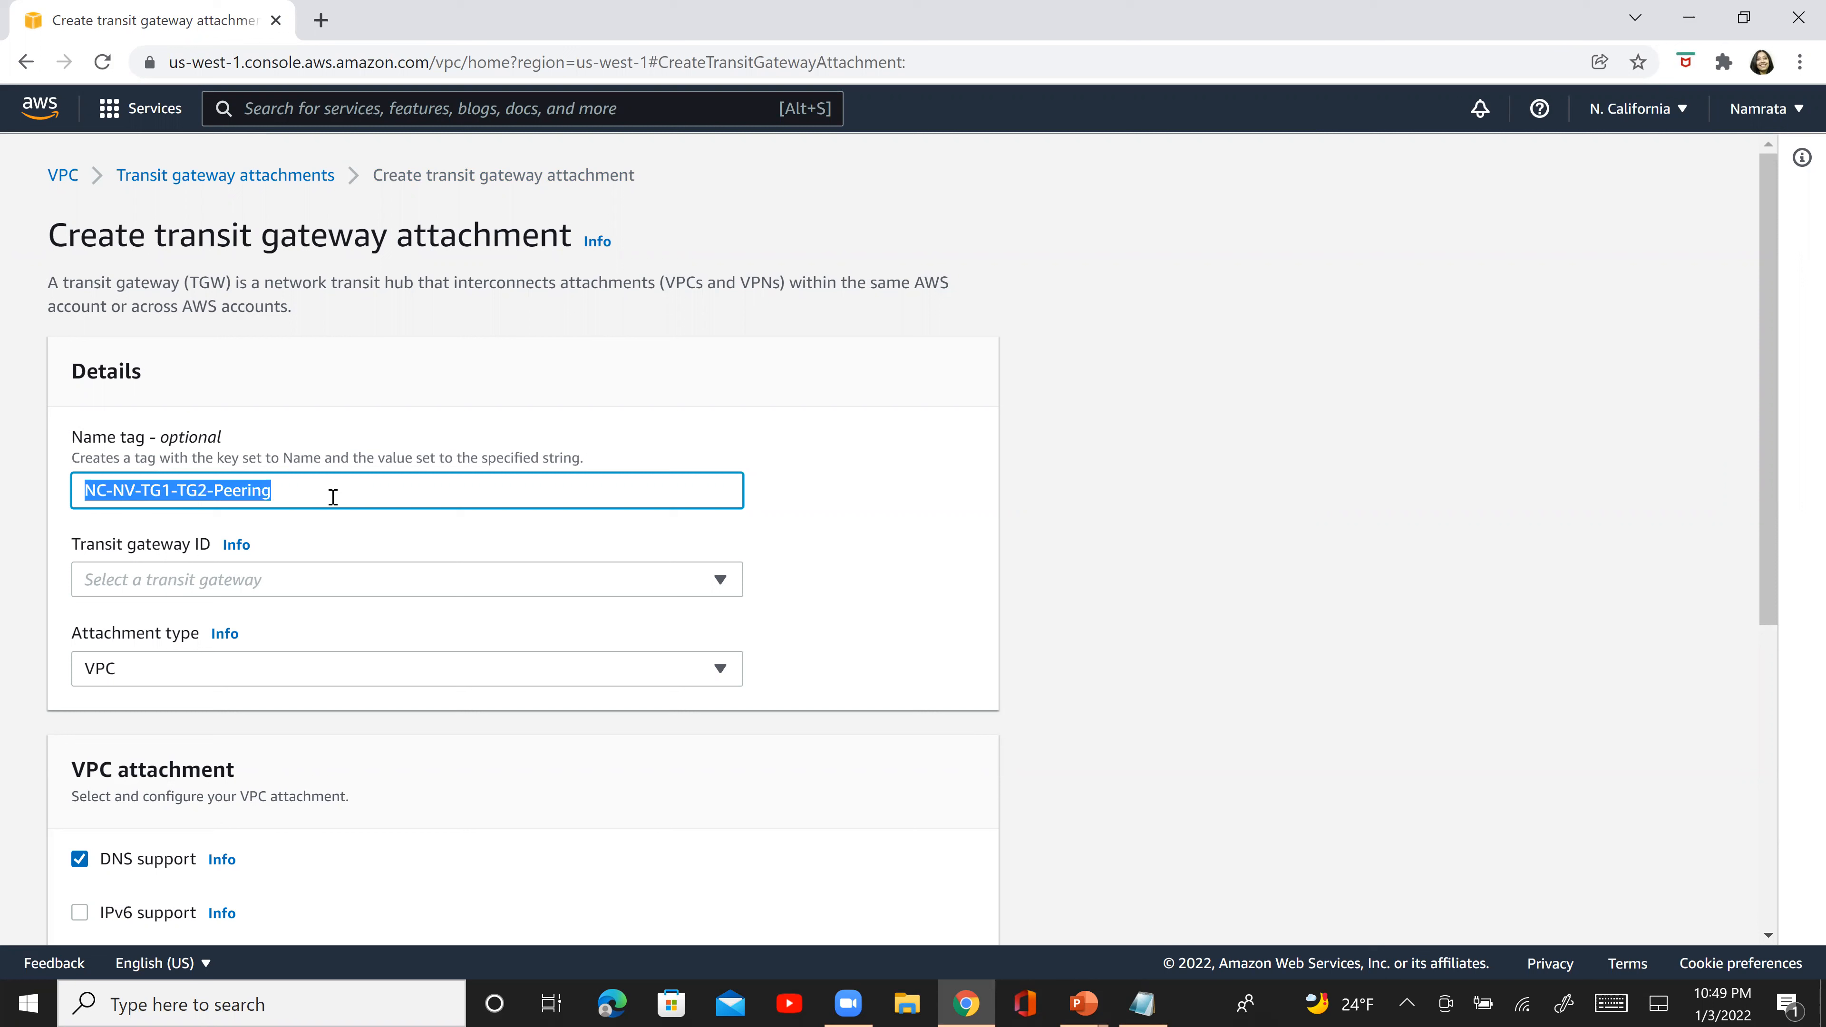
- Set the attachment's transit gateway to NC-TG2 and its attachment type to Peering Connection
{"action": "left_click", "coordinate": [269, 589]}
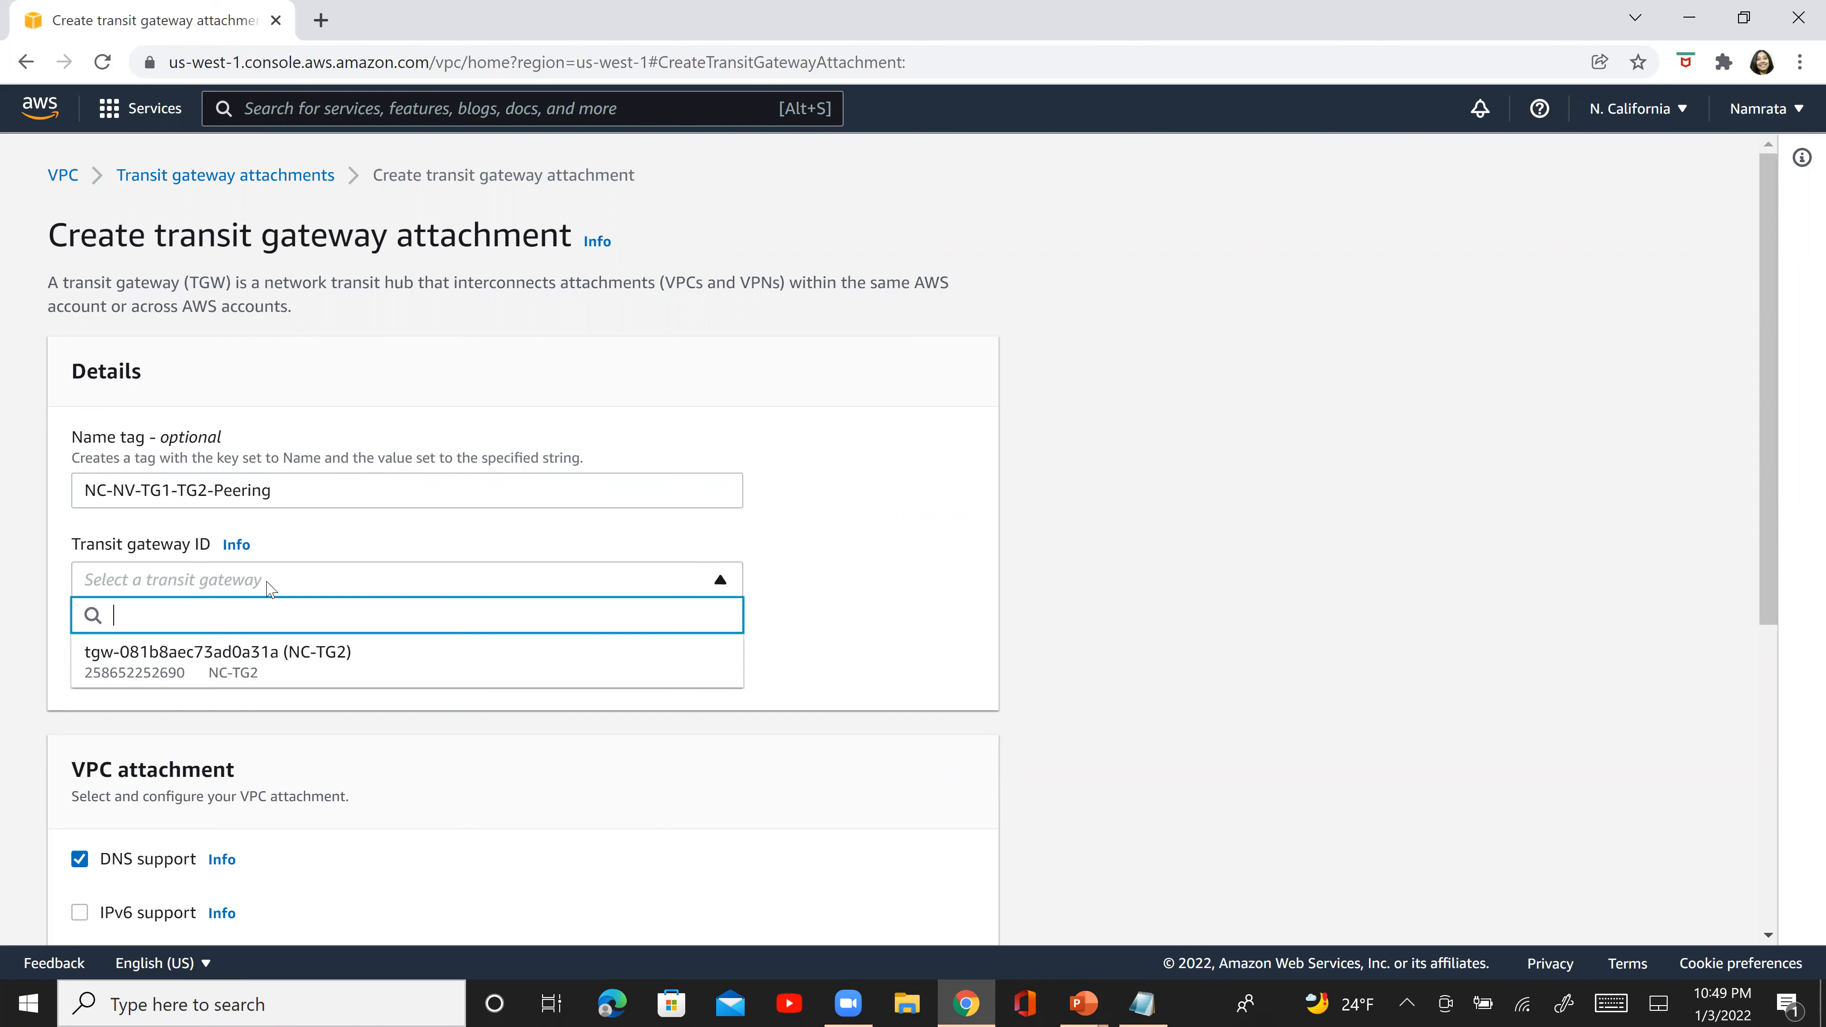
{"action": "left_click", "coordinate": [239, 661]}
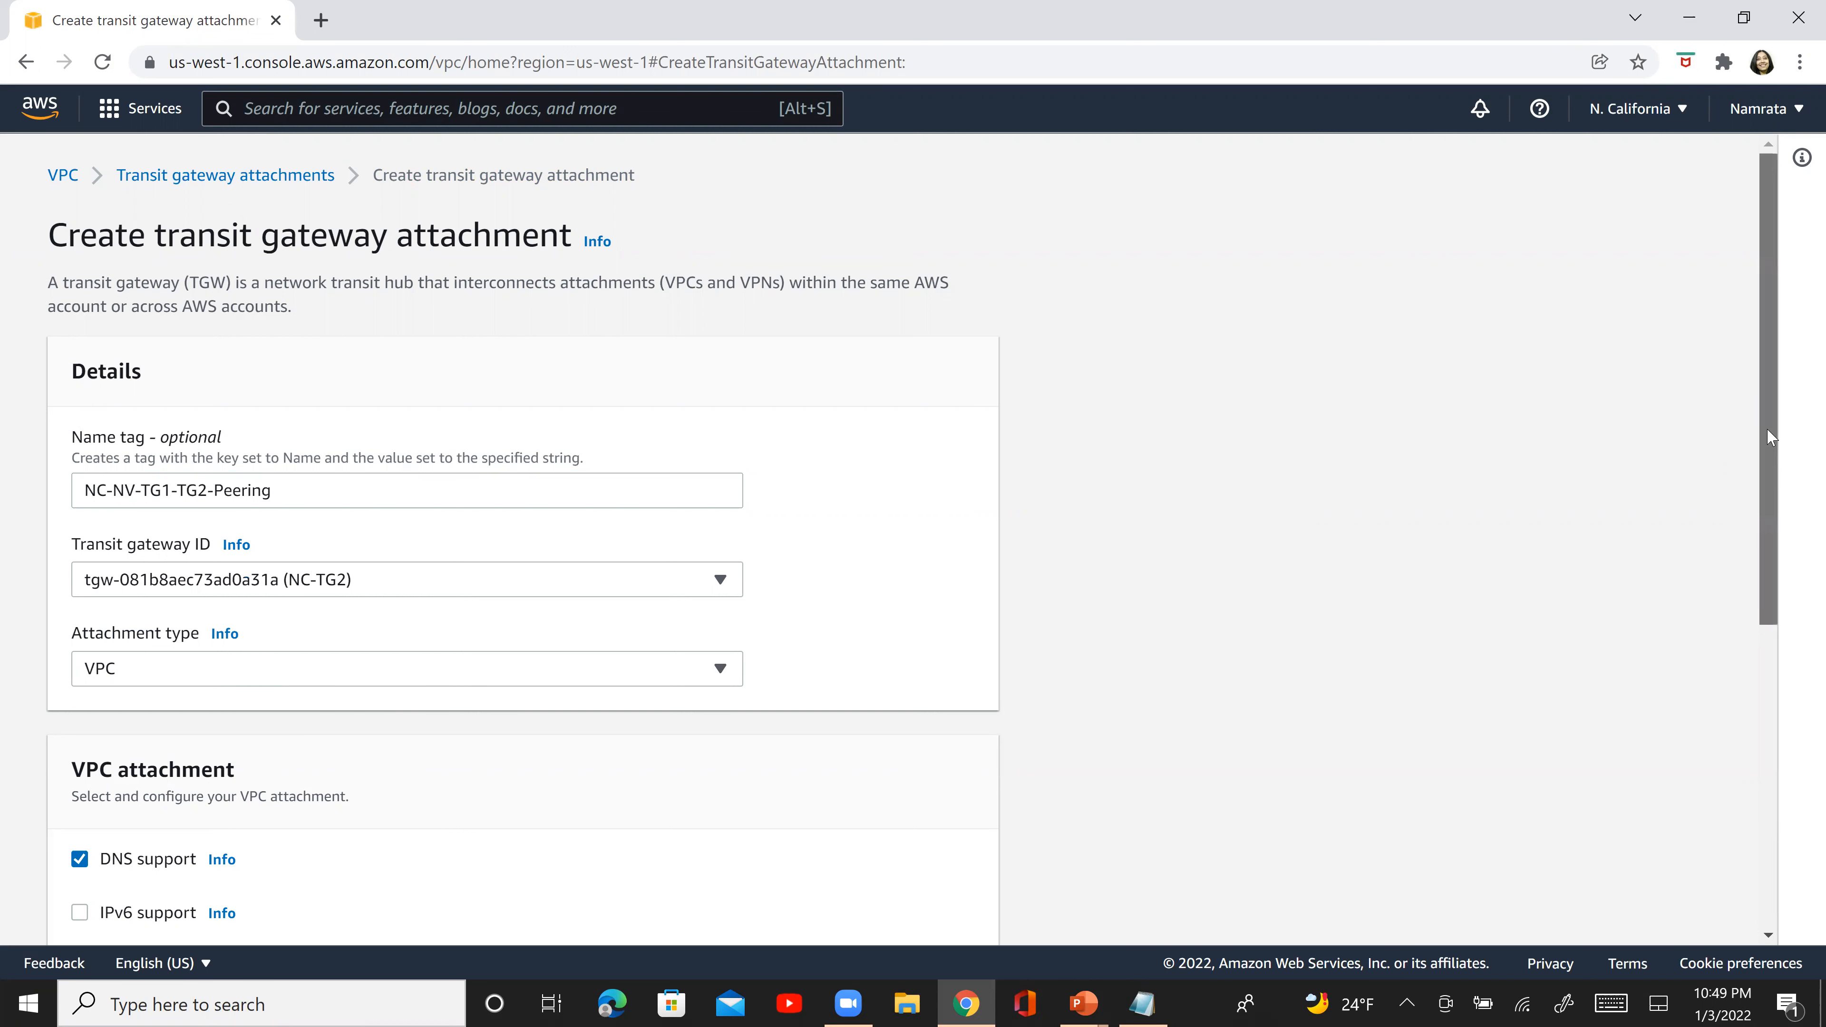
{"action": "scroll", "coordinate": [860, 395], "scroll_direction": "down", "scroll_amount": 3}
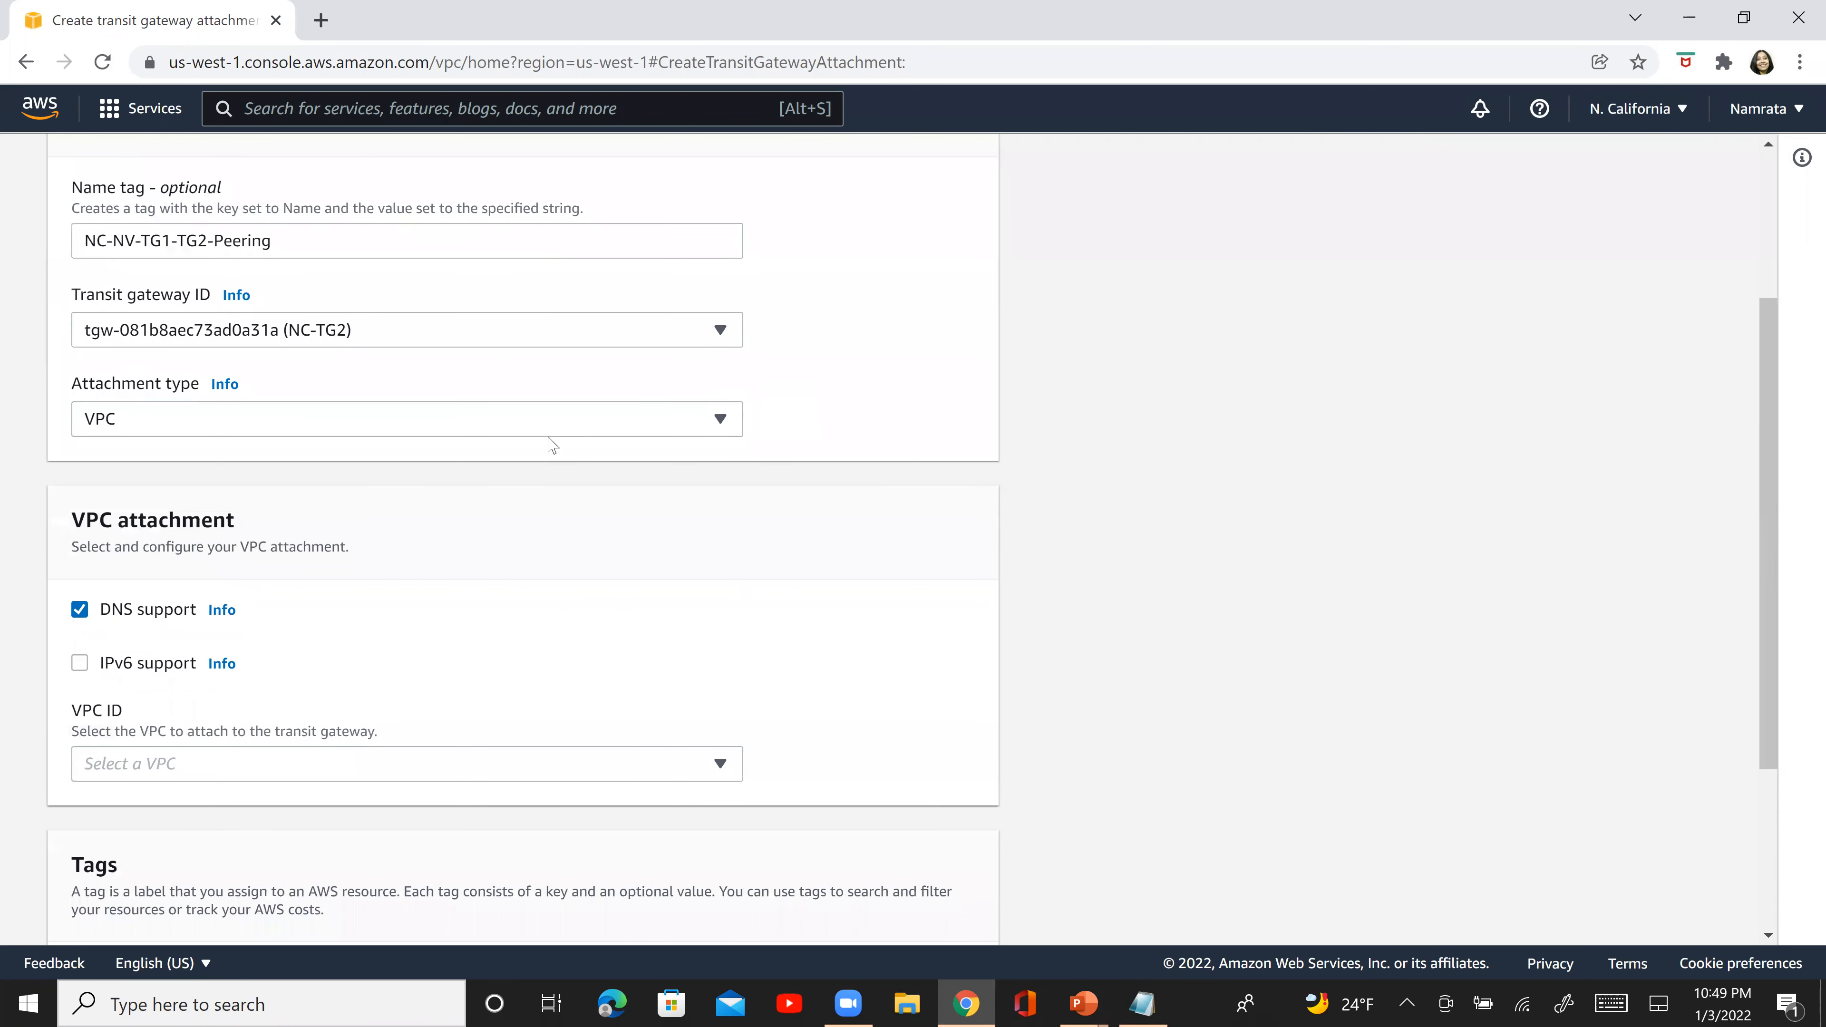
{"action": "left_click", "coordinate": [563, 417]}
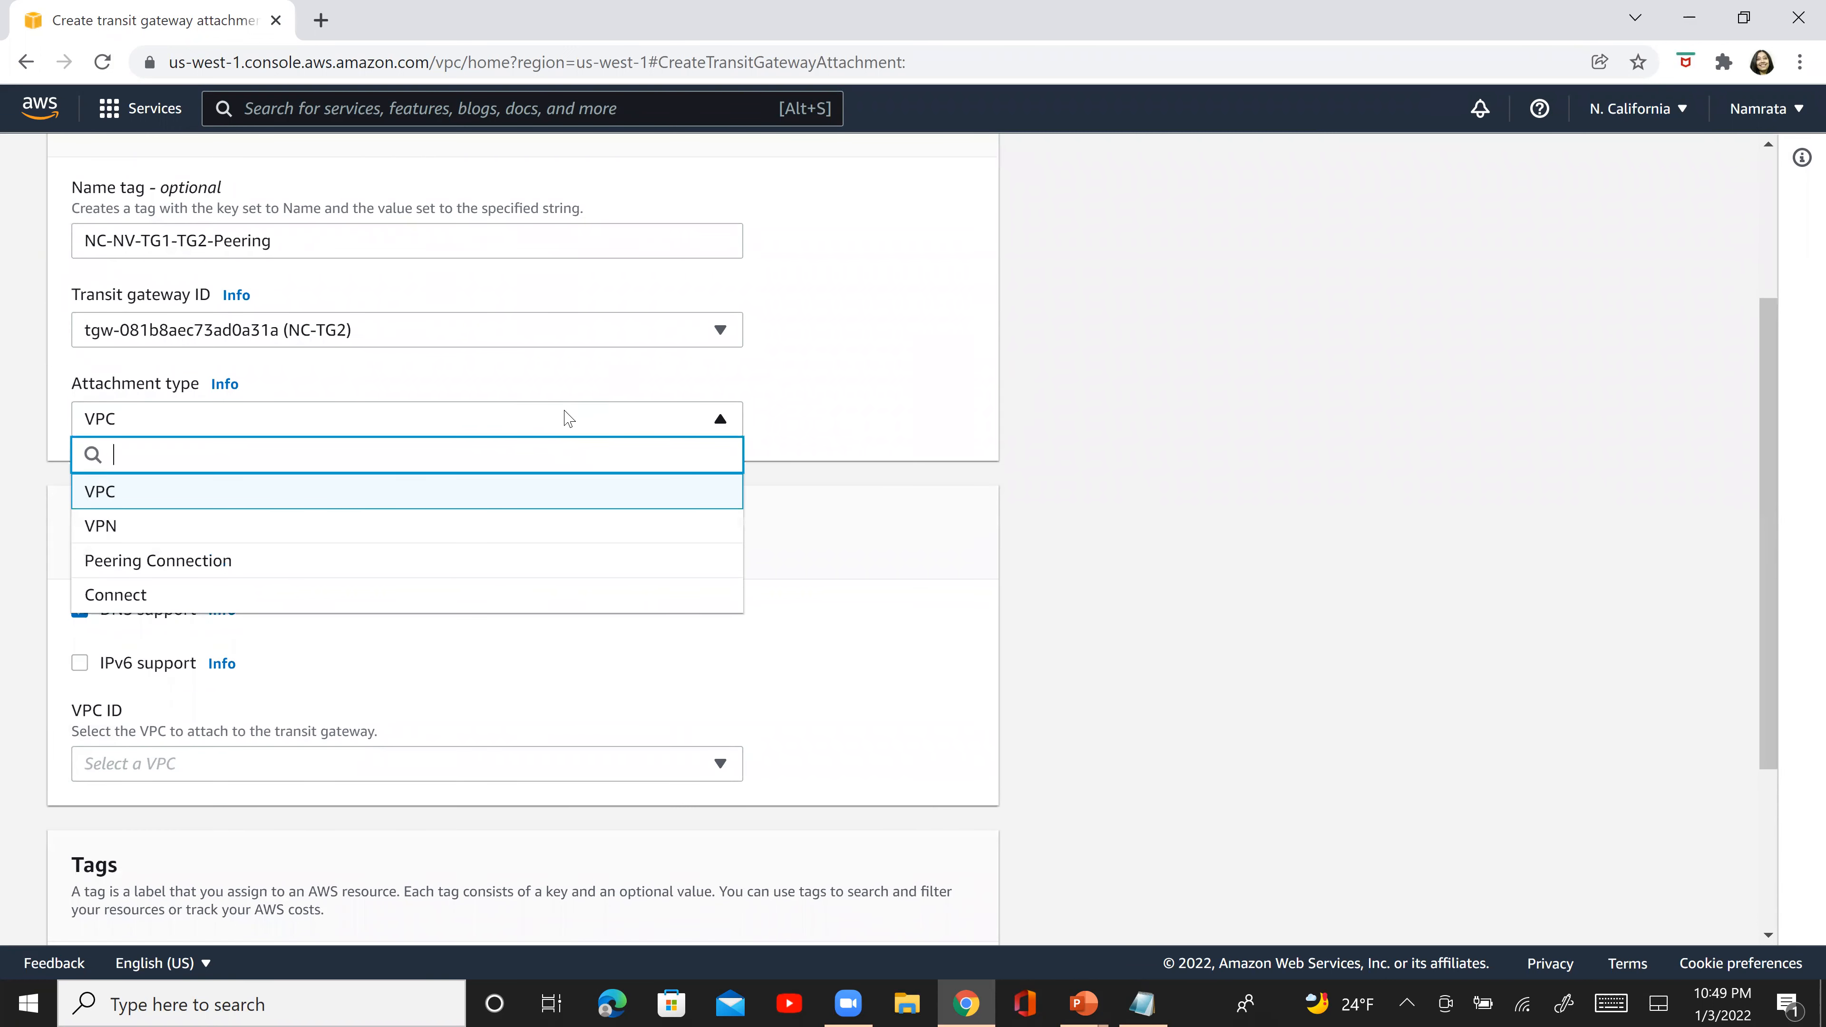
{"action": "left_click", "coordinate": [296, 565]}
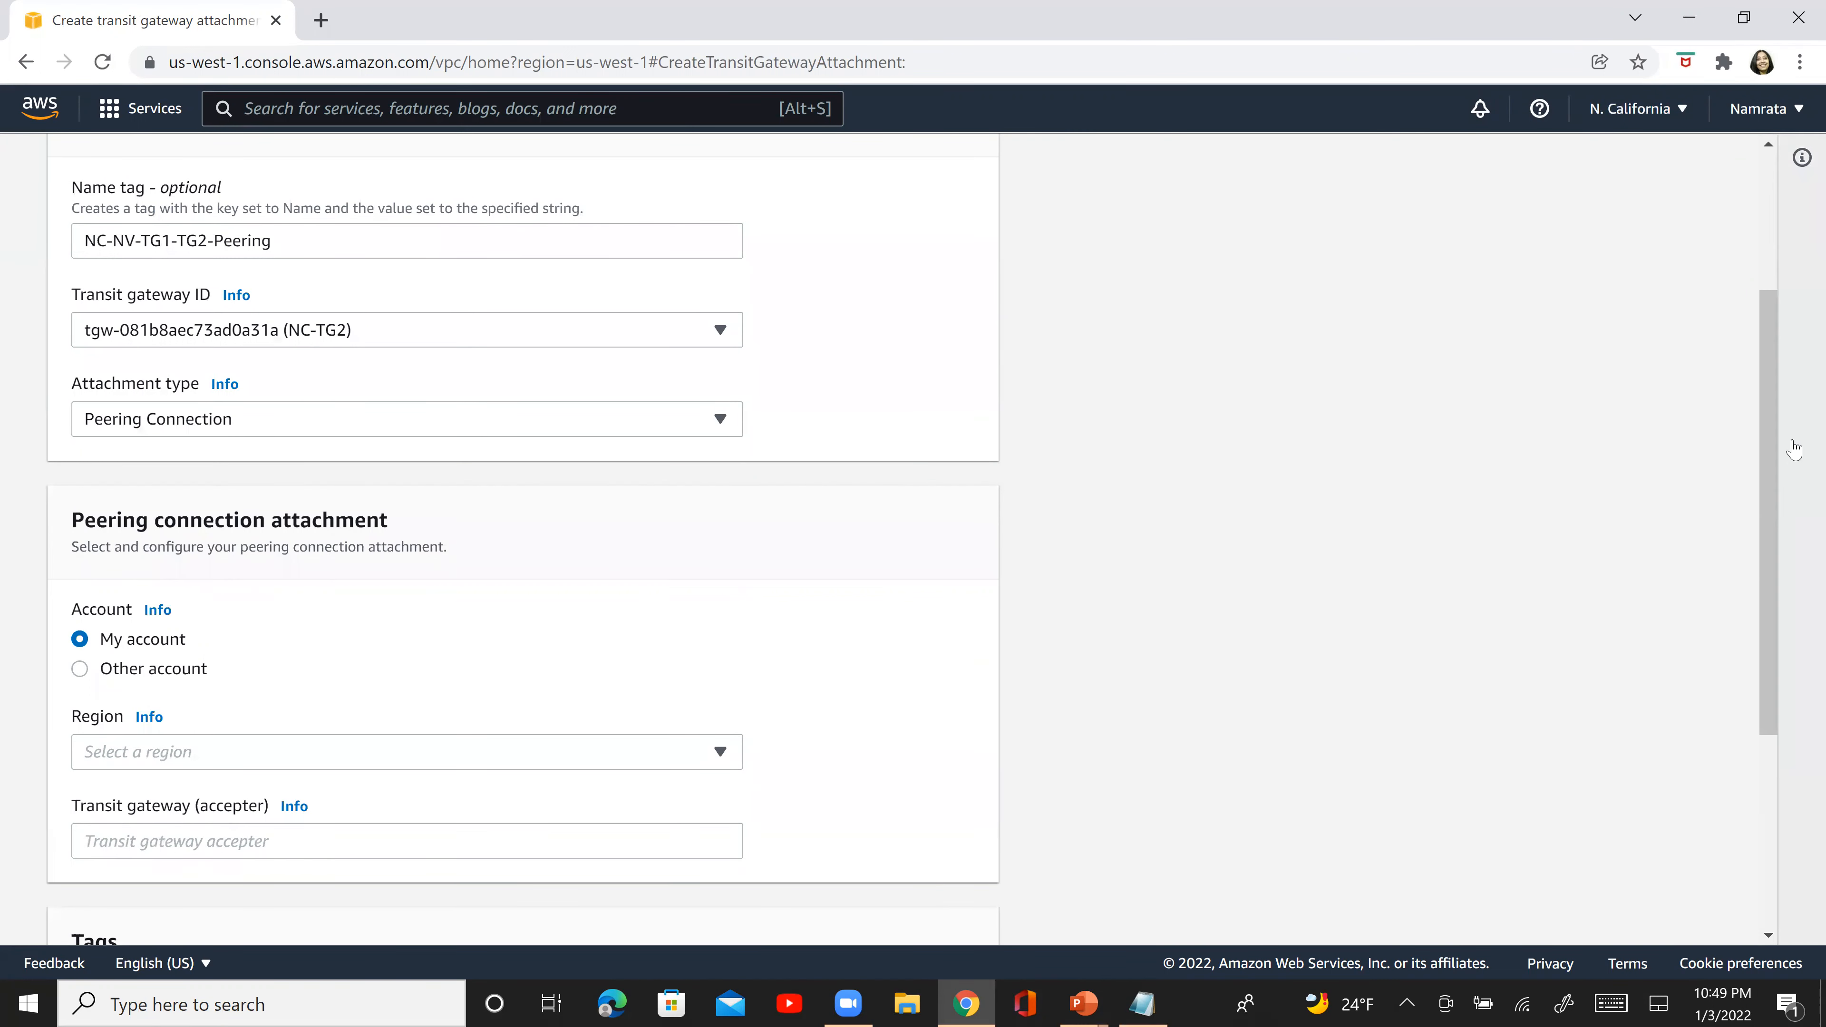
- Set the peering connection's accepter region to US East (N. Virginia) (us-east-1)
{"action": "scroll", "coordinate": [1754, 610], "scroll_direction": "down", "scroll_amount": 3}
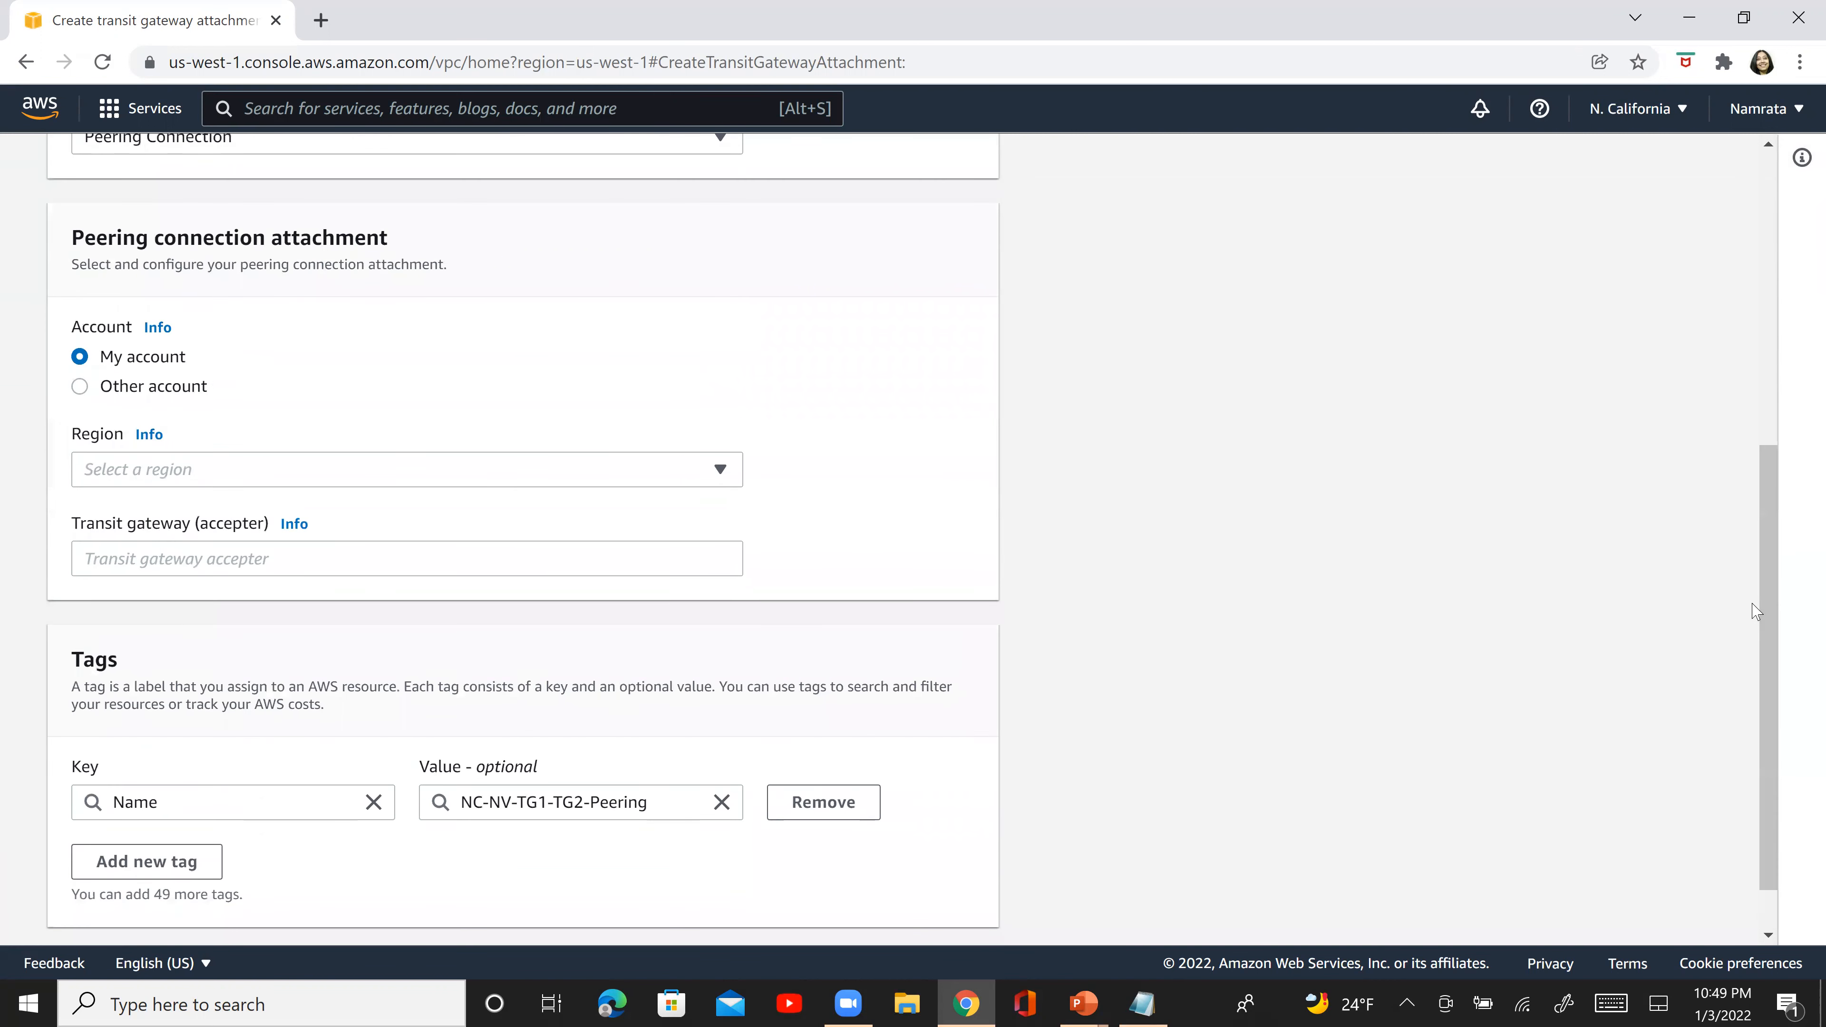
{"action": "left_click", "coordinate": [615, 487]}
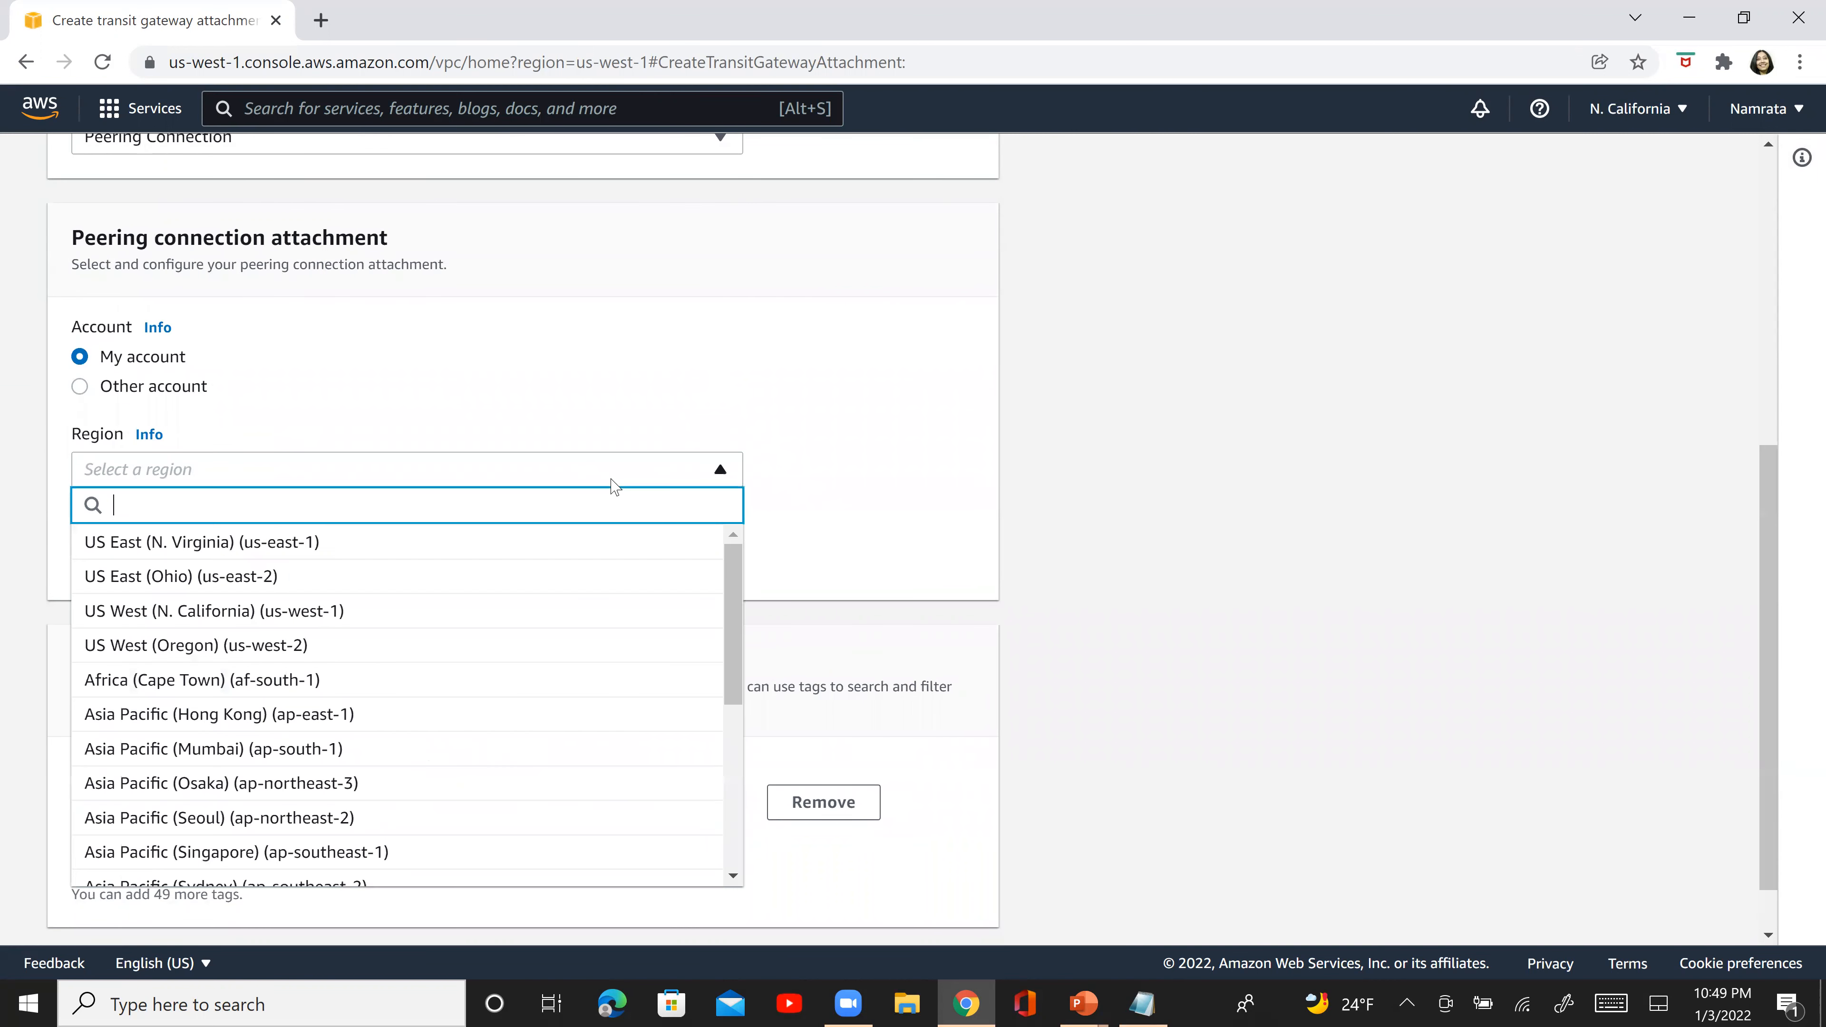
{"action": "left_click", "coordinate": [451, 546]}
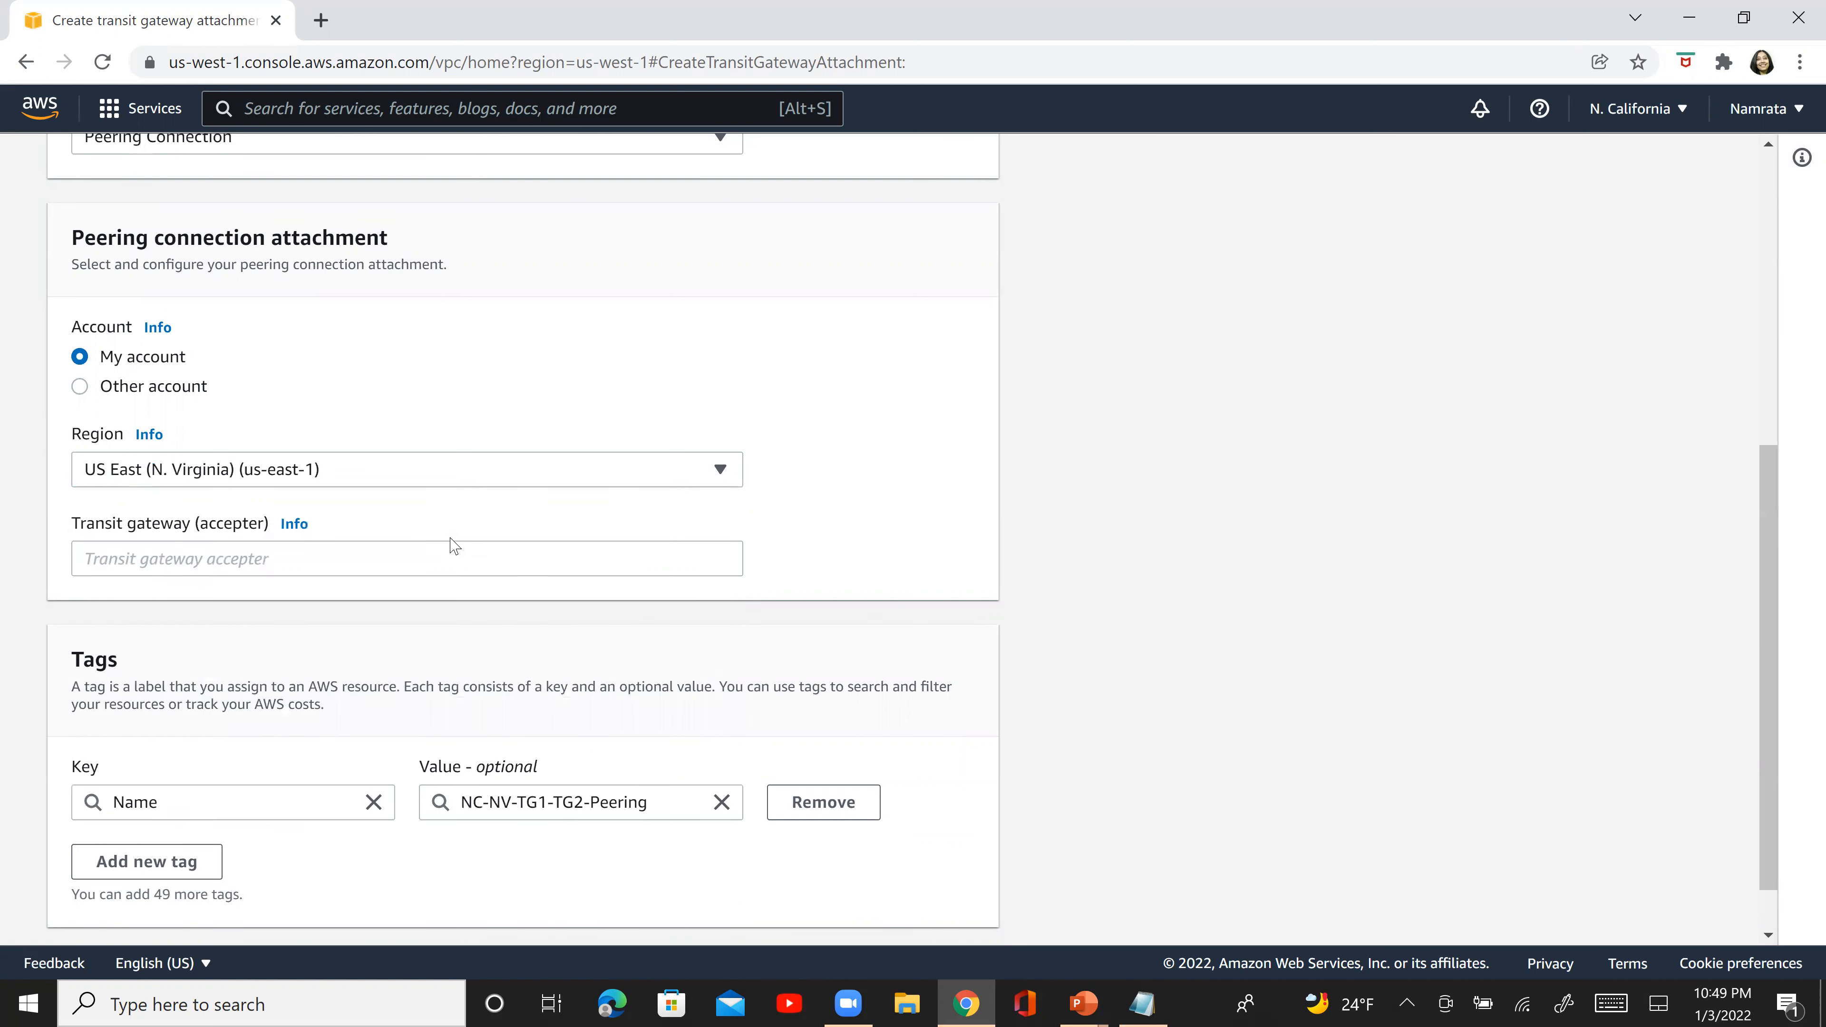
- Switch to Notepad and paste the attachment name NC-NV-TG1-TG2-Peering below NV-TG1's gateway ID
{"action": "left_click", "coordinate": [413, 549]}
{"action": "key", "text": "alt+Tab"}
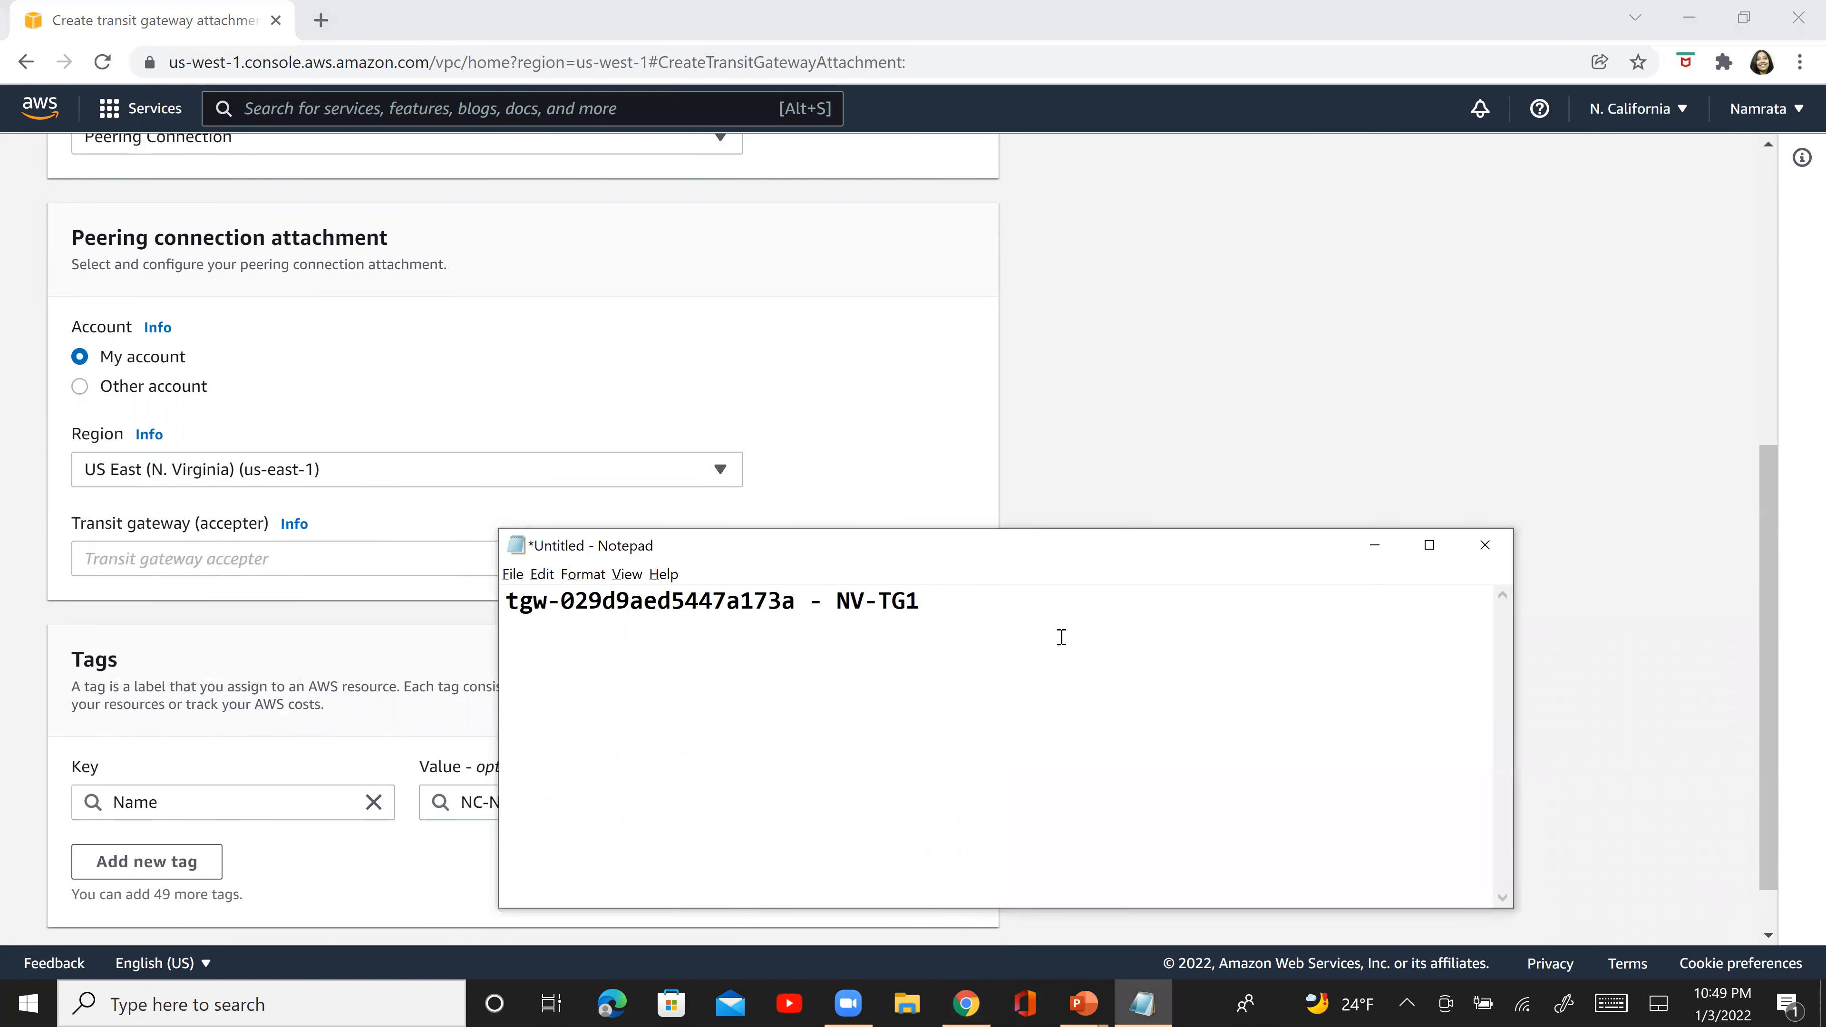
{"action": "type", "text": "NC-NV-TG1-TG2-Peering"}
- Enter NV-TG1's transit gateway ID from Notepad as the accepter in Chrome, and create the peering attachment
{"action": "left_click", "coordinate": [567, 617]}
{"action": "key", "text": "shift+Right"}
{"action": "key", "text": "shift+Right"}
{"action": "key", "text": "shift+Right"}
{"action": "key", "text": "shift+Right"}
{"action": "key", "text": "shift+Right"}
{"action": "key", "text": "shift+Right"}
{"action": "key", "text": "shift+Right"}
{"action": "key", "text": "shift+Right"}
{"action": "key", "text": "shift+Right"}
{"action": "key", "text": "shift+Right"}
{"action": "key", "text": "shift+Right"}
{"action": "key", "text": "shift+Right"}
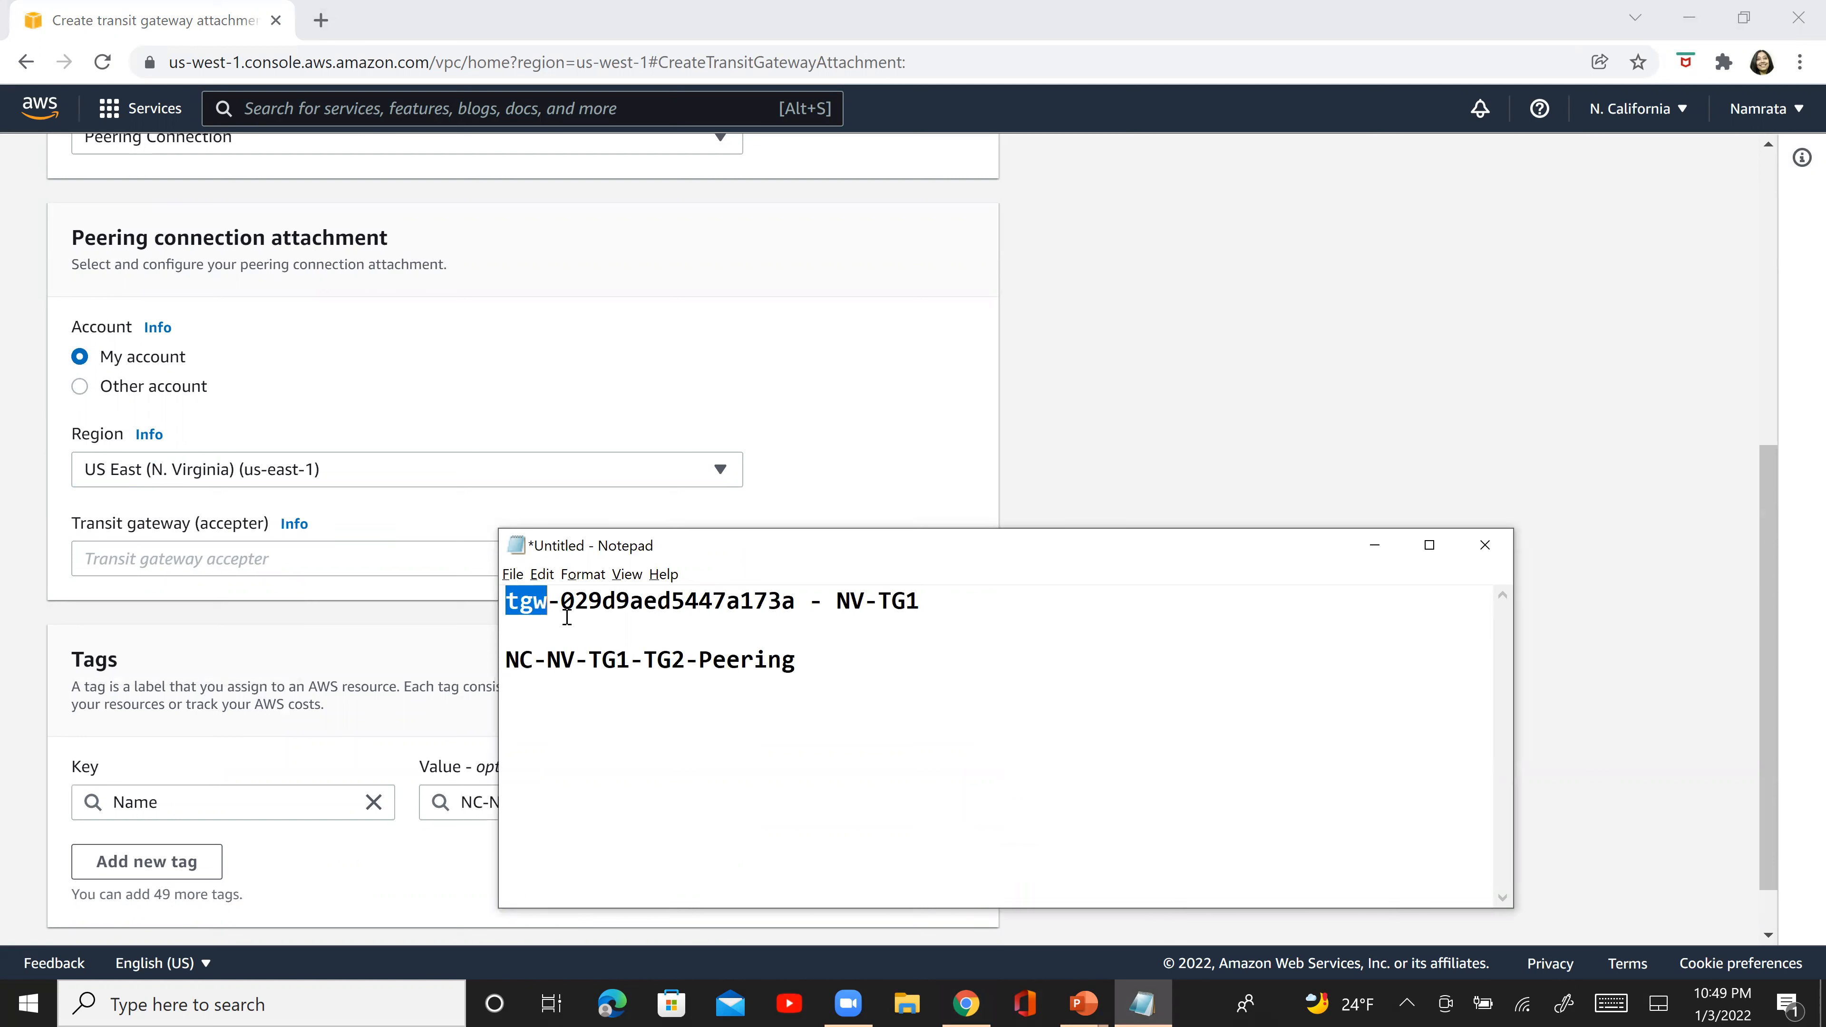
{"action": "key", "text": "shift+Right"}
{"action": "key", "text": "shift+Right"}
{"action": "key", "text": "shift+Right"}
{"action": "key", "text": "shift+Right"}
{"action": "key", "text": "shift+Right"}
{"action": "key", "text": "shift+Right"}
{"action": "key", "text": "shift+Right"}
{"action": "key", "text": "shift+Right"}
{"action": "key", "text": "shift+Right"}
{"action": "key", "text": "ctrl+c"}
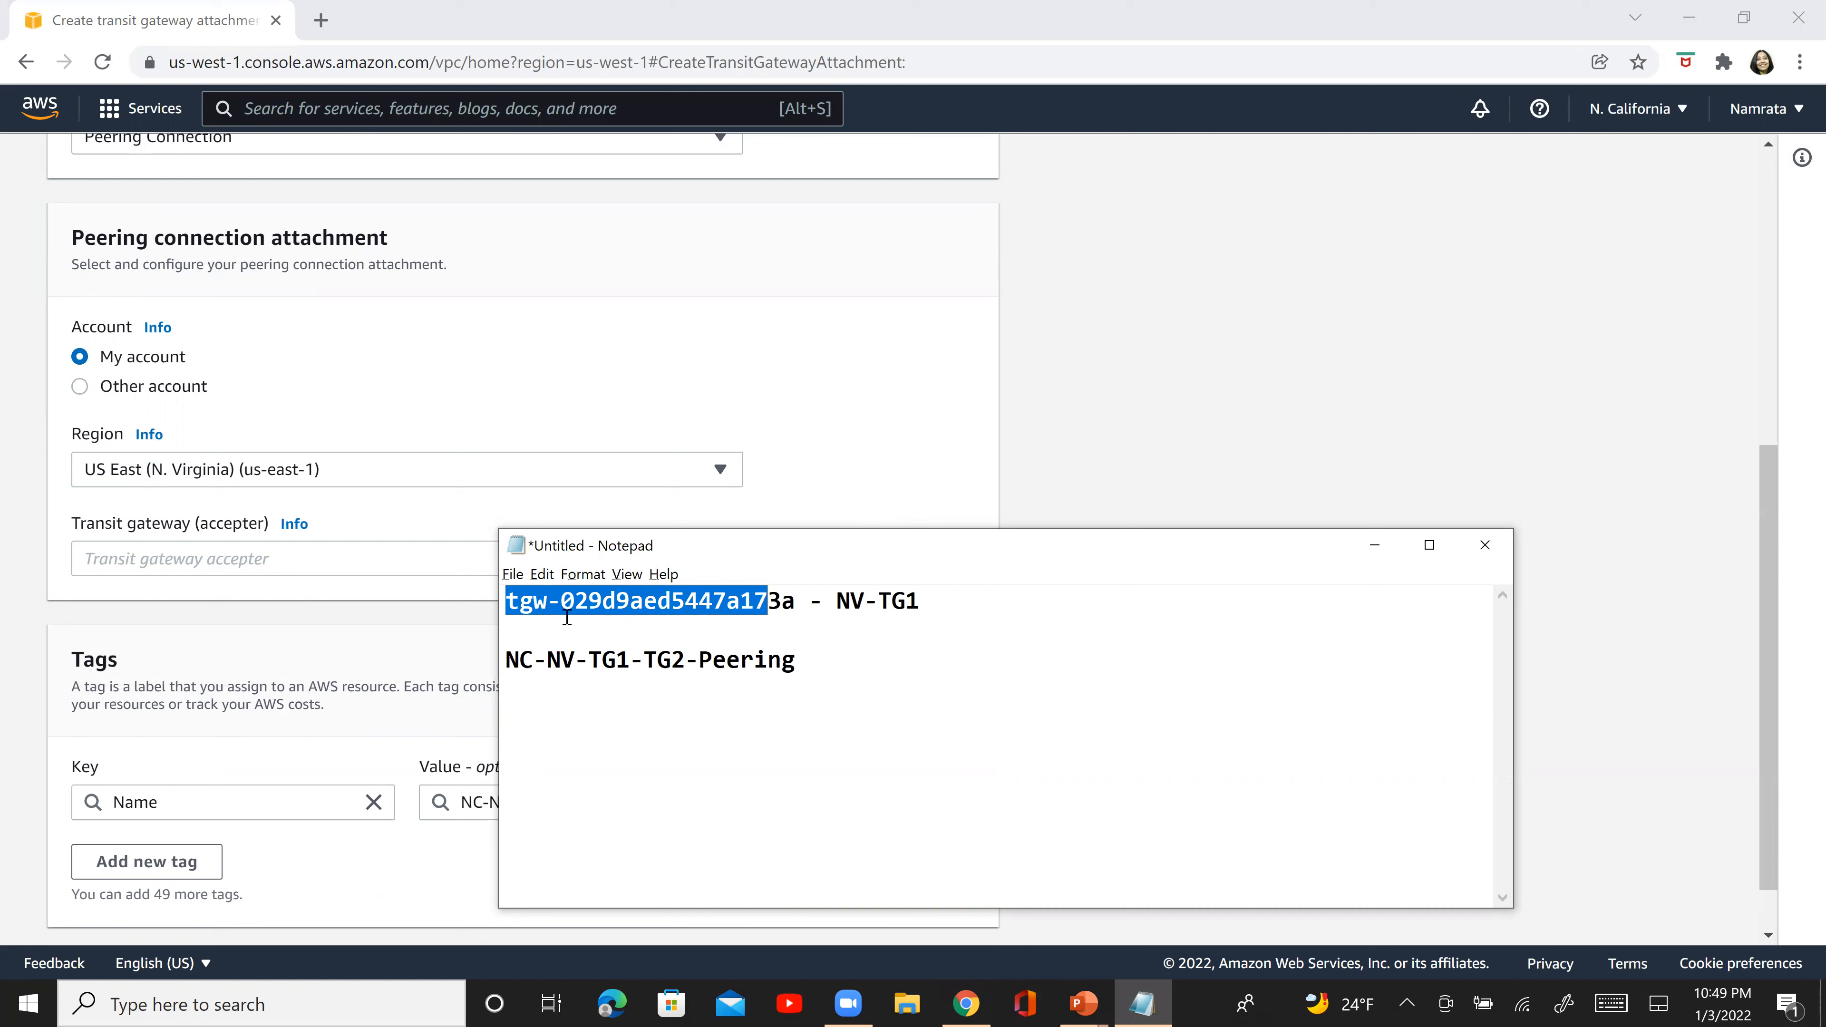
{"action": "left_click", "coordinate": [360, 565]}
{"action": "key", "text": "ctrl+v"}
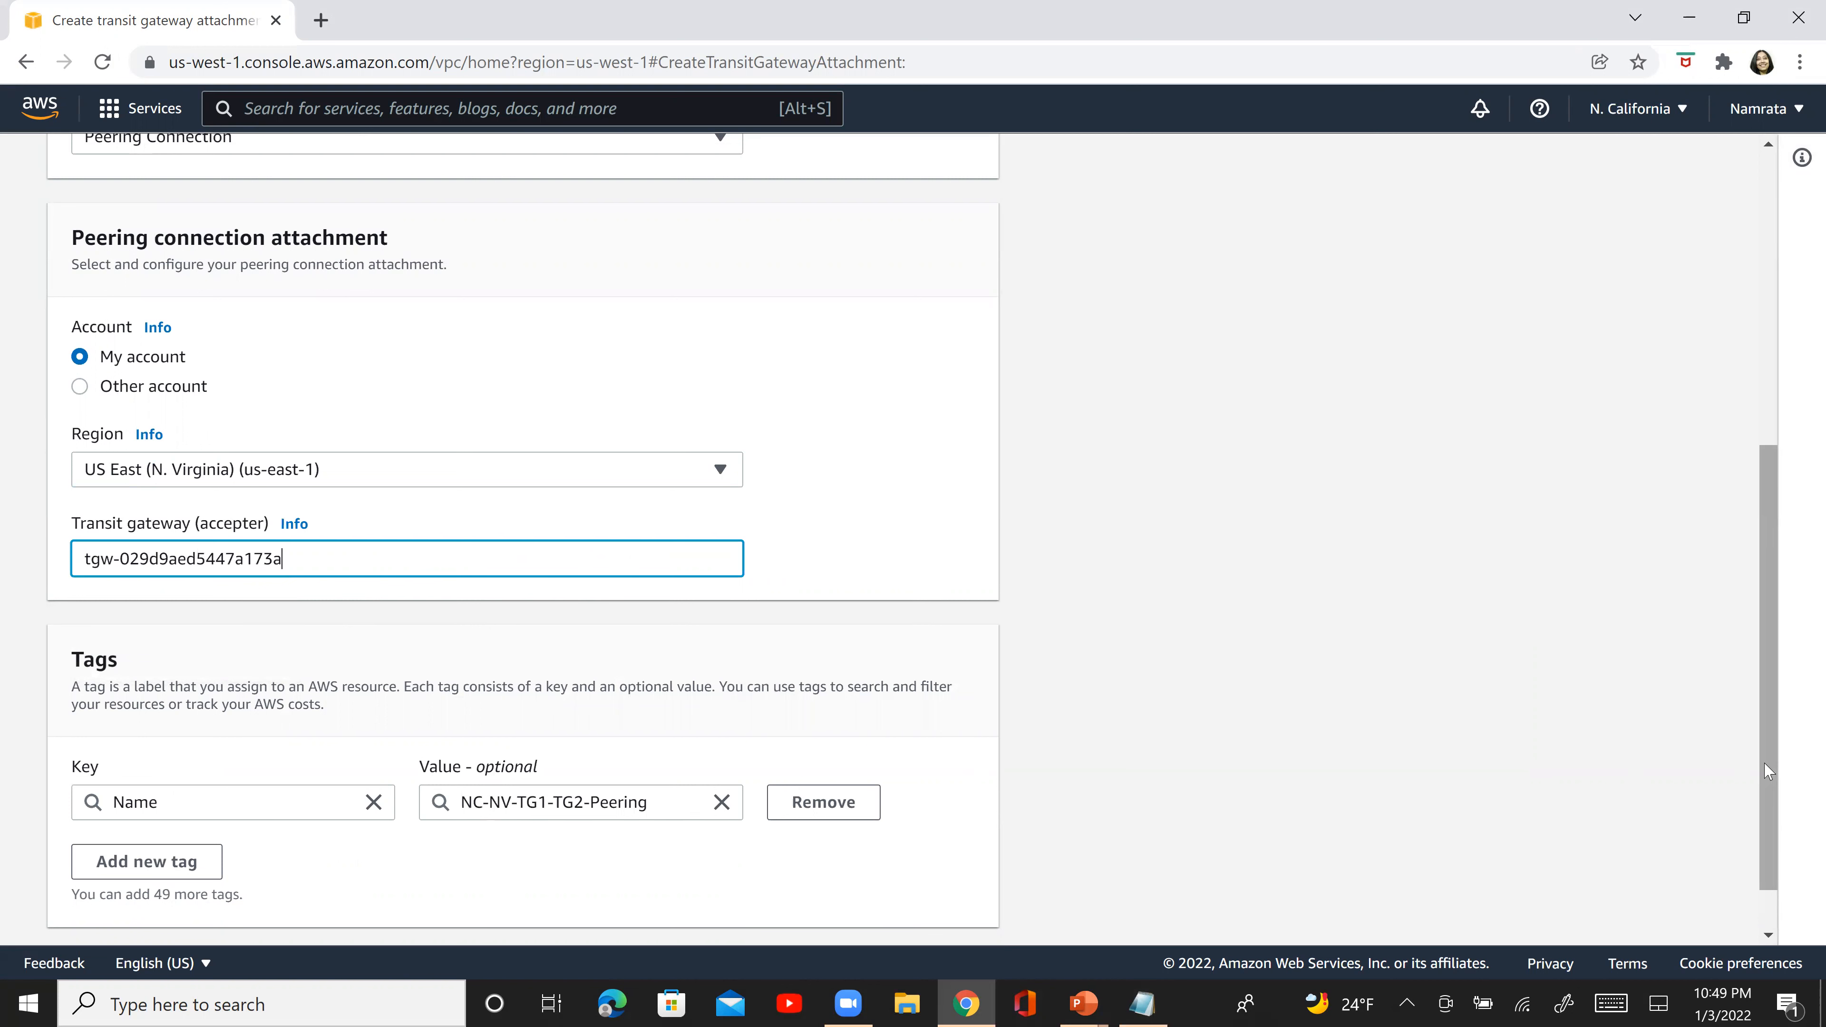
{"action": "scroll", "coordinate": [1768, 769], "scroll_direction": "down", "scroll_amount": 1}
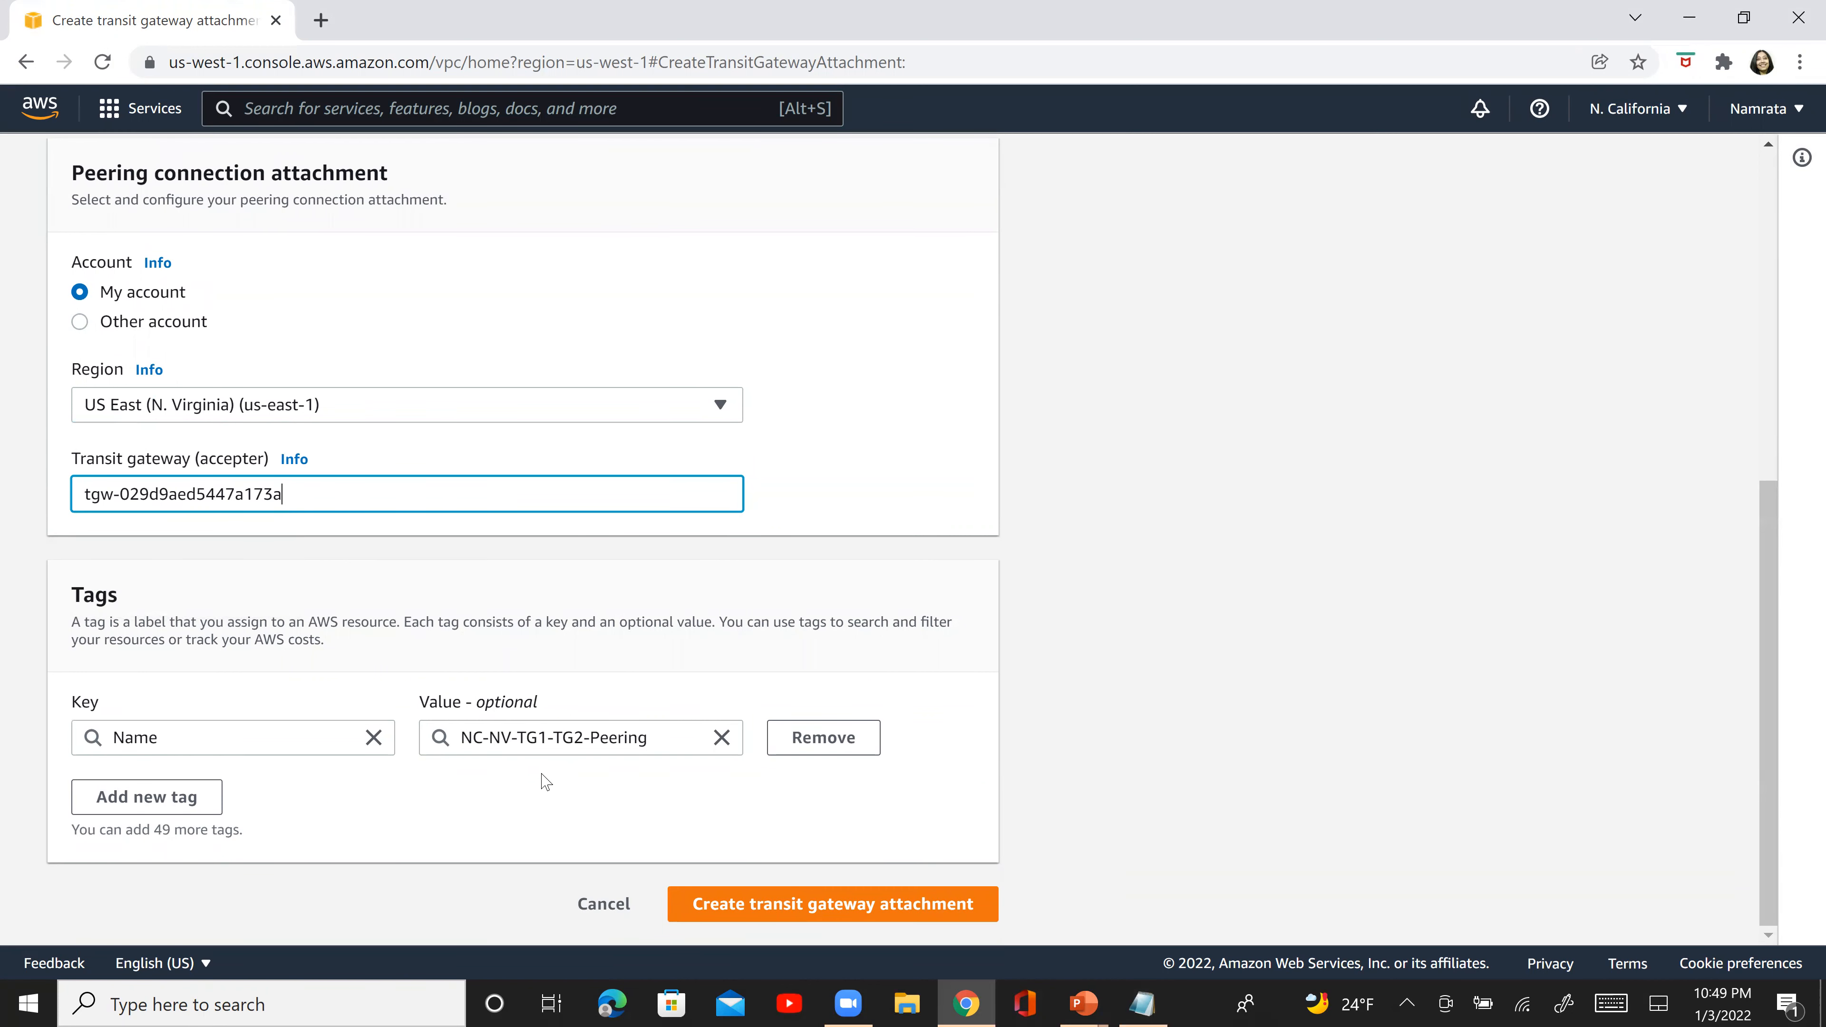
{"action": "left_click", "coordinate": [892, 908]}
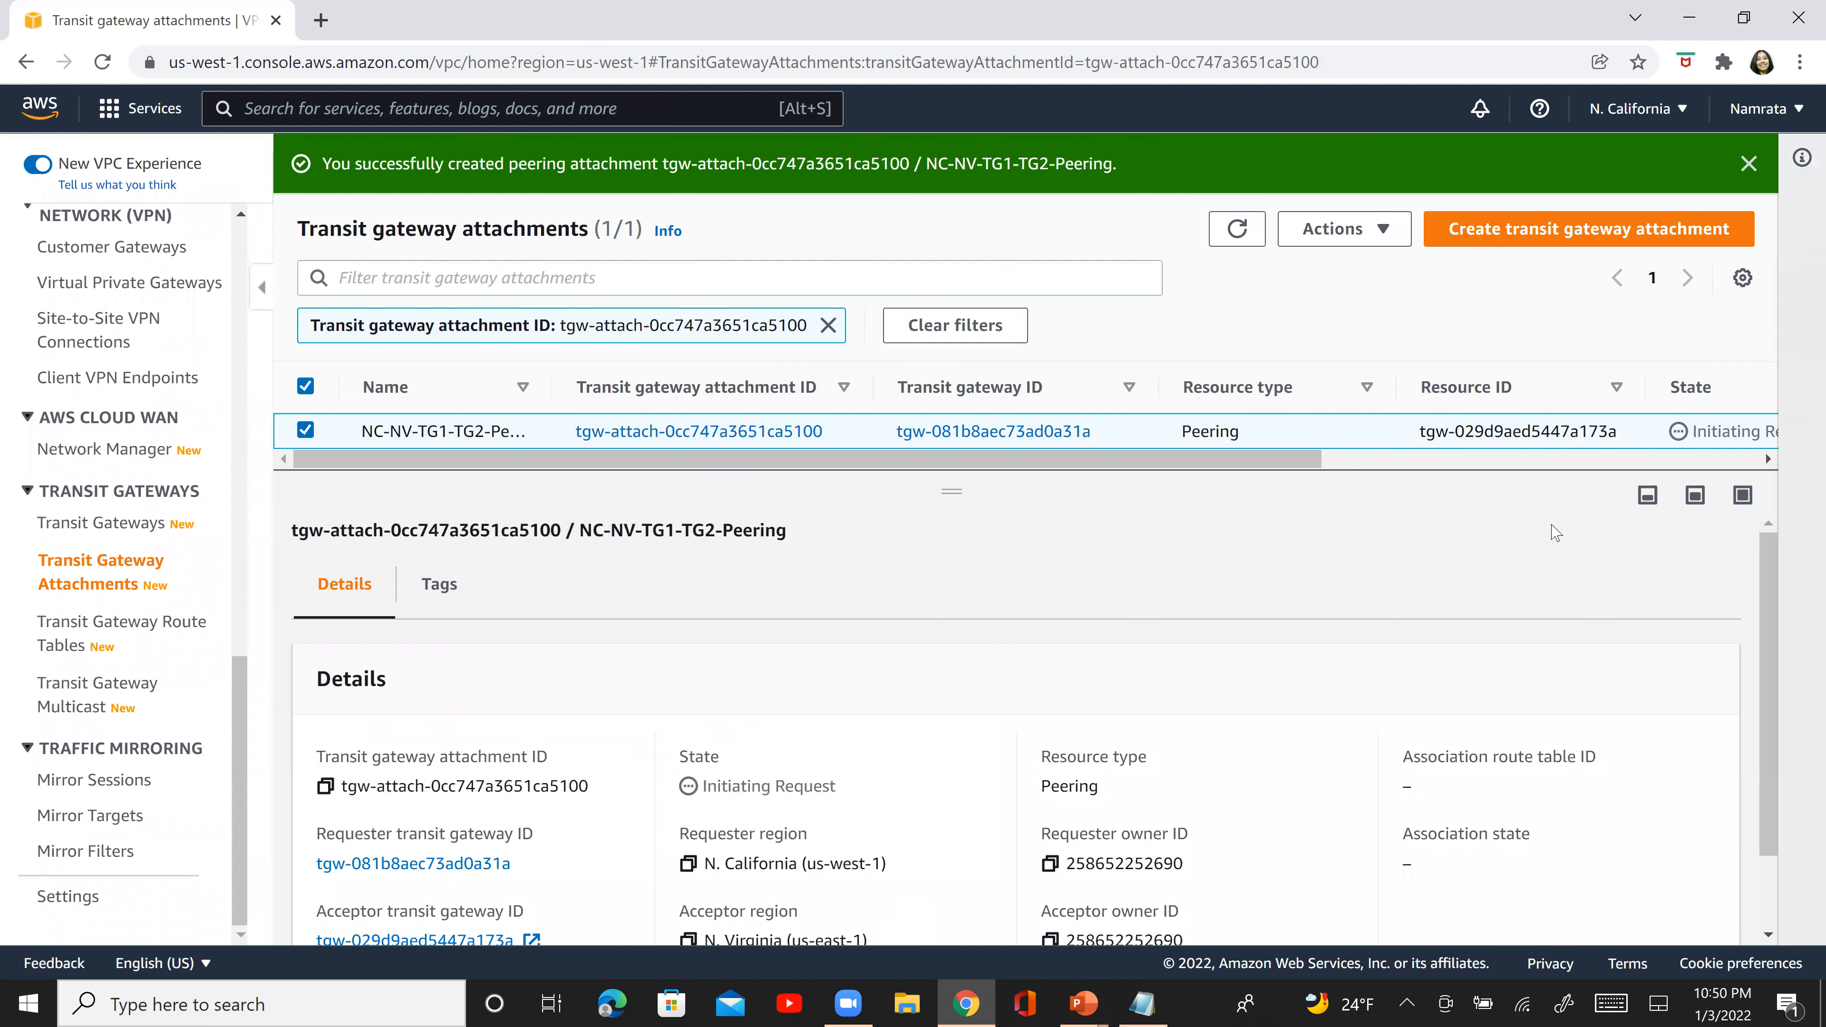
- Dismiss the notification, enlarge the attachments list, and check the resource type of the new NC-NV-TG1-TG2-Peering attachment
{"action": "left_click", "coordinate": [1747, 164]}
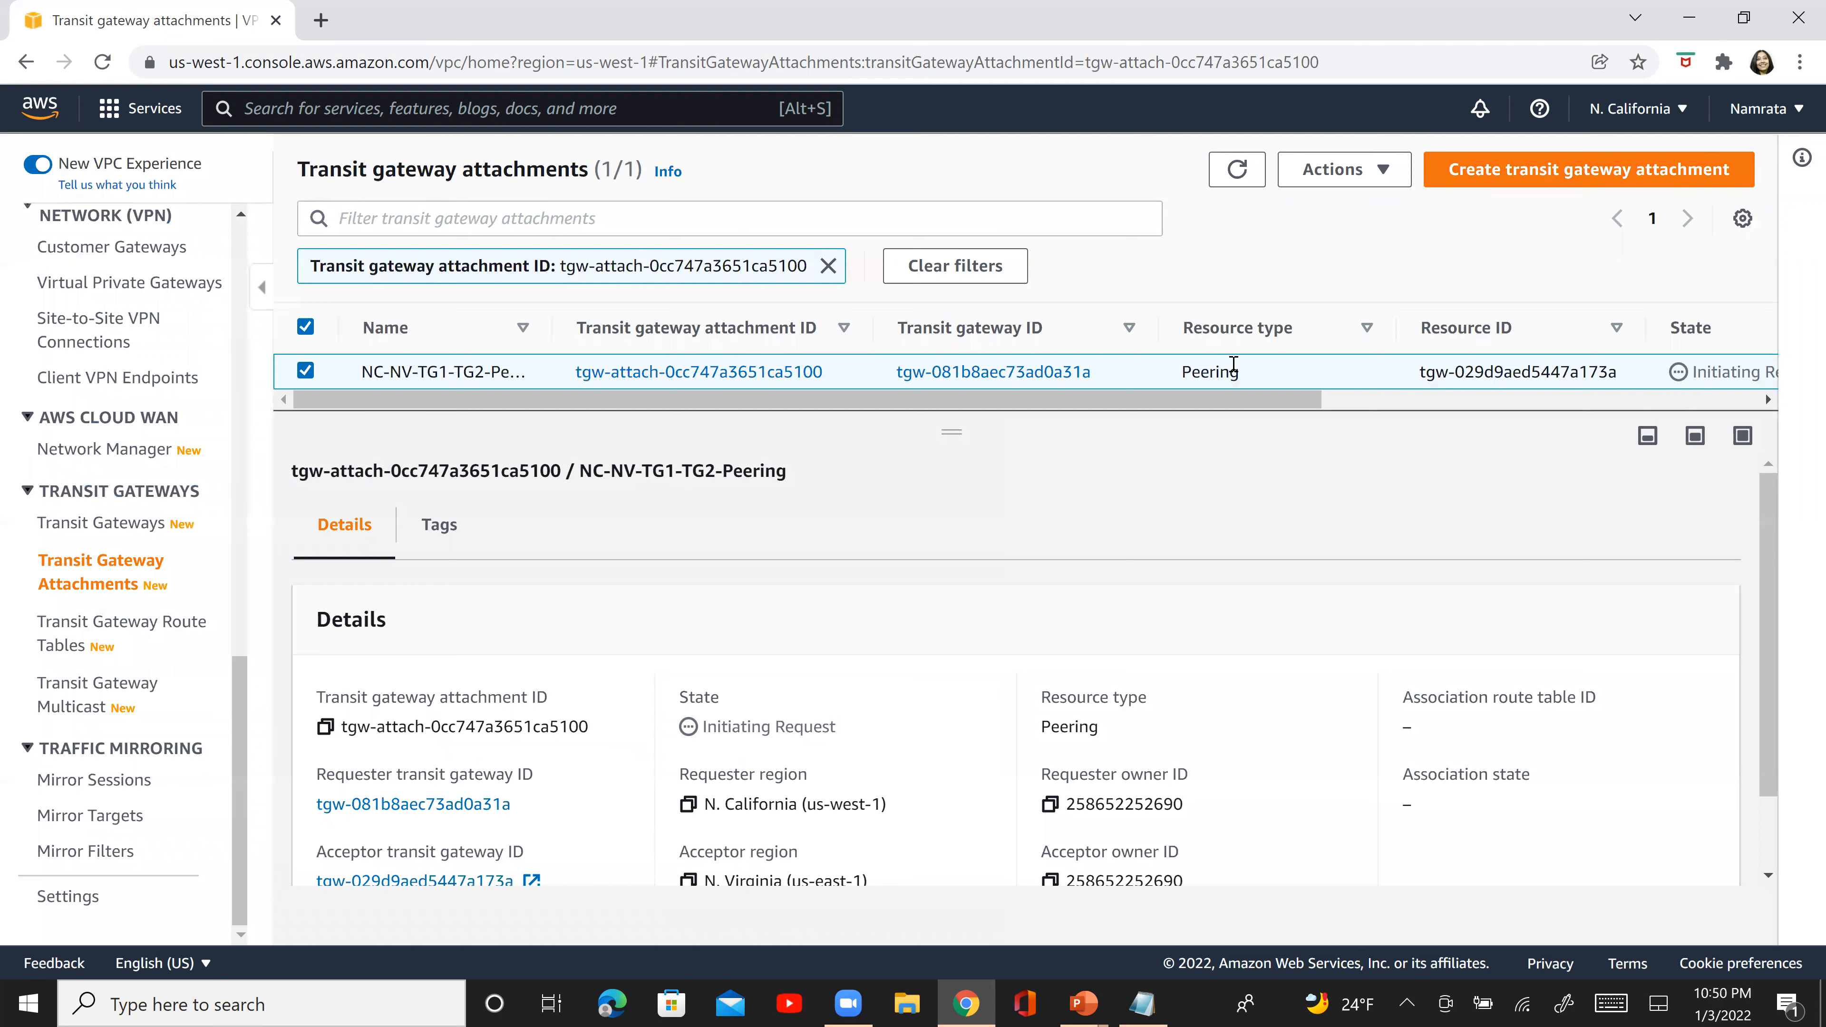
{"action": "left_click_drag", "start_coordinate": [948, 432], "coordinate": [982, 630]}
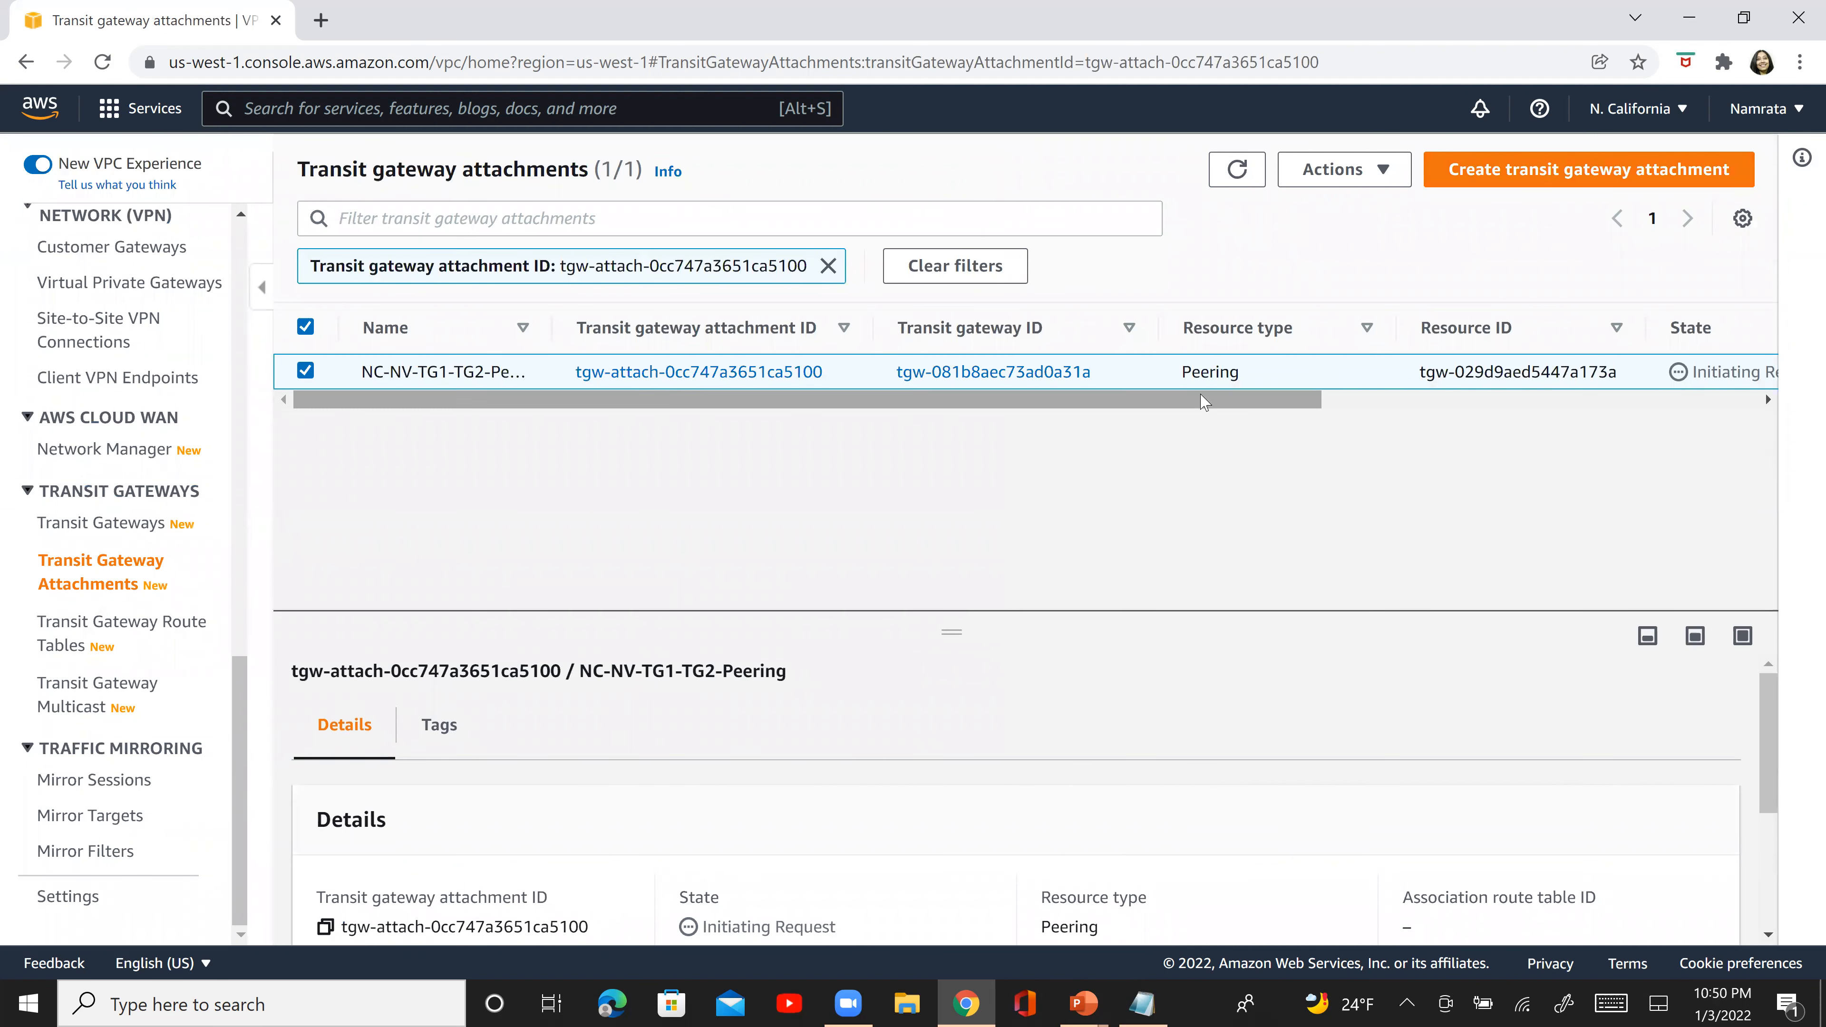
{"action": "left_click_drag", "start_coordinate": [1204, 401], "coordinate": [1241, 401]}
{"action": "double_click", "coordinate": [1153, 365]}
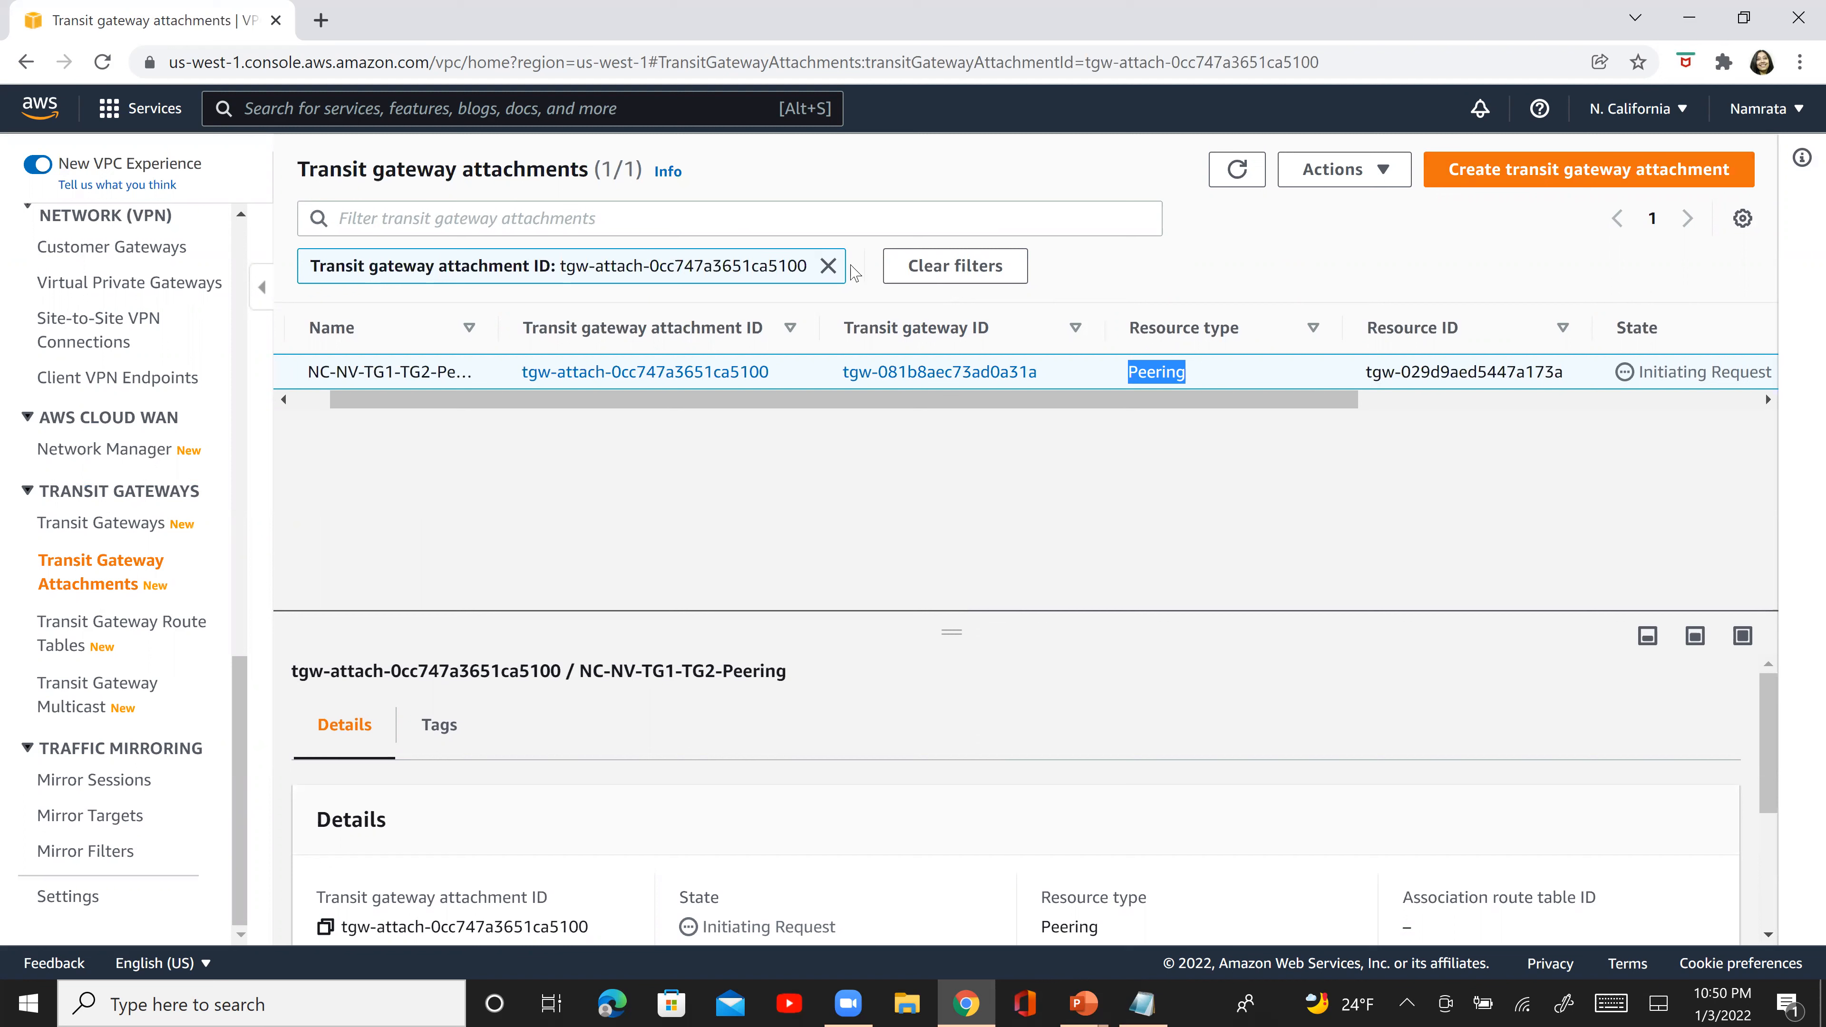
- Clear the attachment ID filter, and compare the peering attachment's resource type and state with those of NC-TG2-VPC2
{"action": "left_click", "coordinate": [829, 267]}
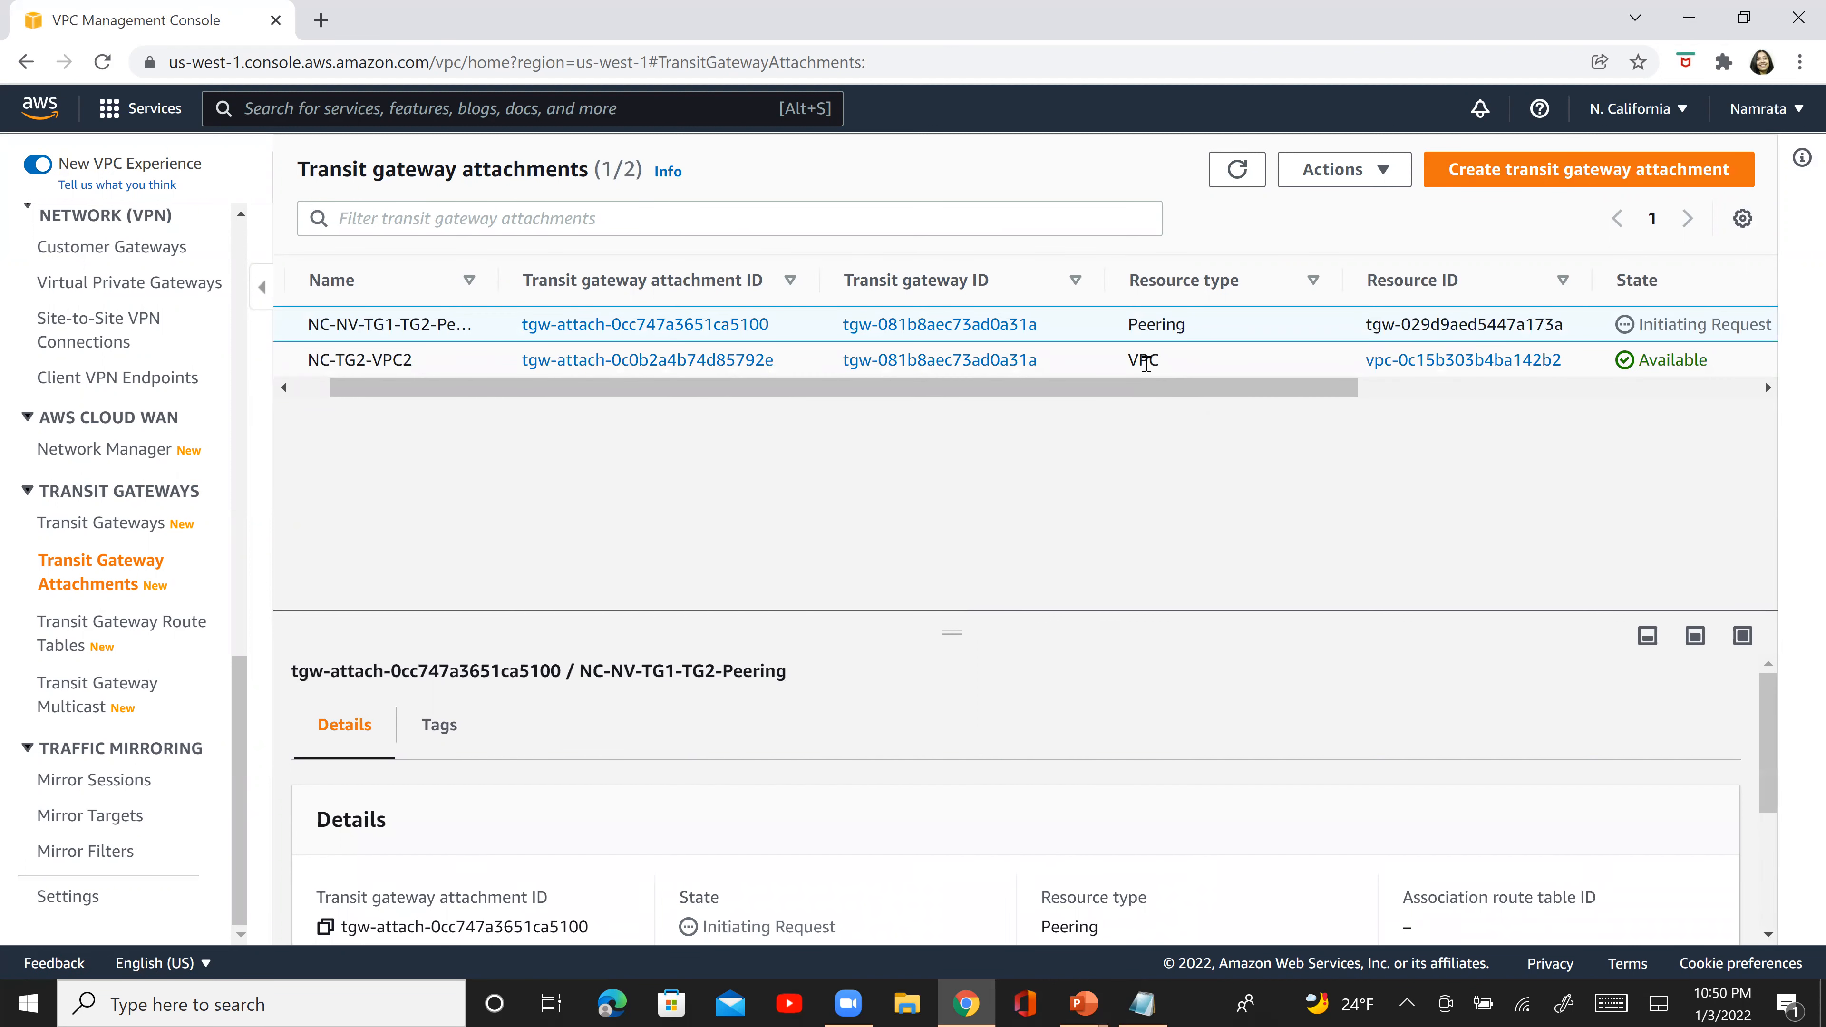
{"action": "double_click", "coordinate": [1149, 320]}
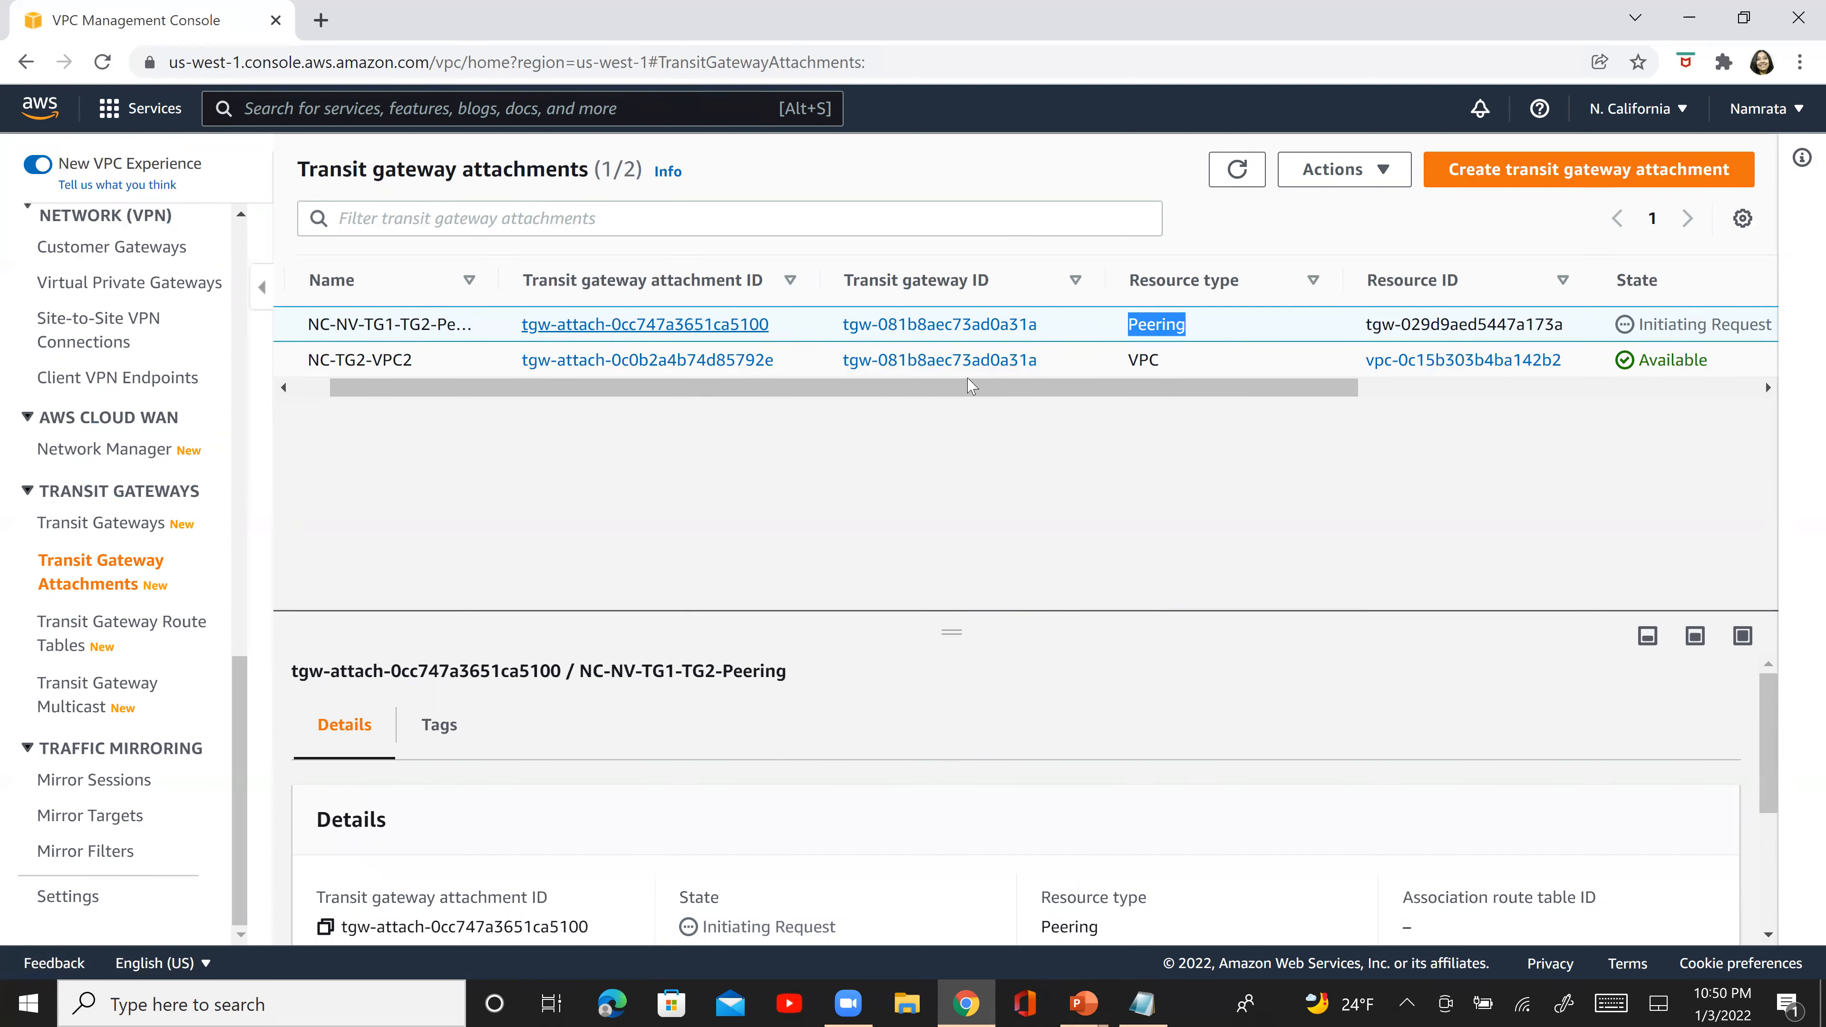
{"action": "left_click_drag", "start_coordinate": [1009, 394], "coordinate": [1238, 394]}
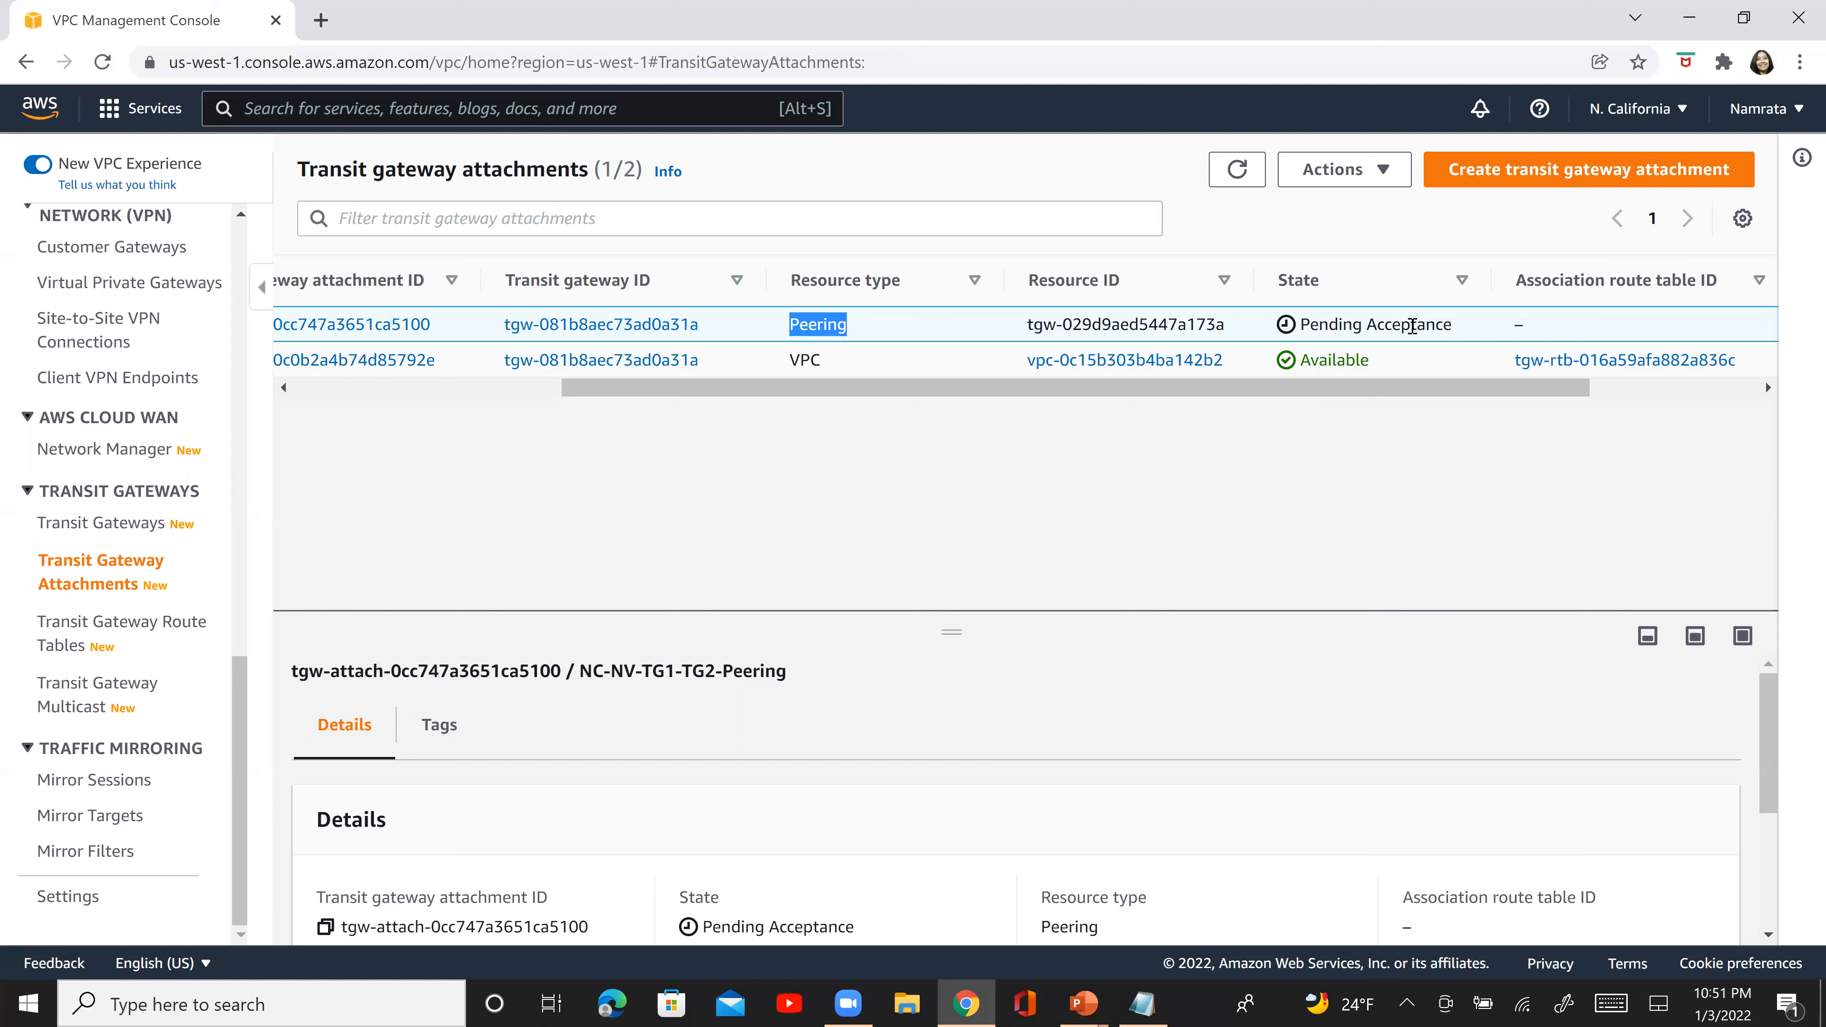
{"action": "double_click", "coordinate": [1413, 326]}
{"action": "double_click", "coordinate": [1319, 325]}
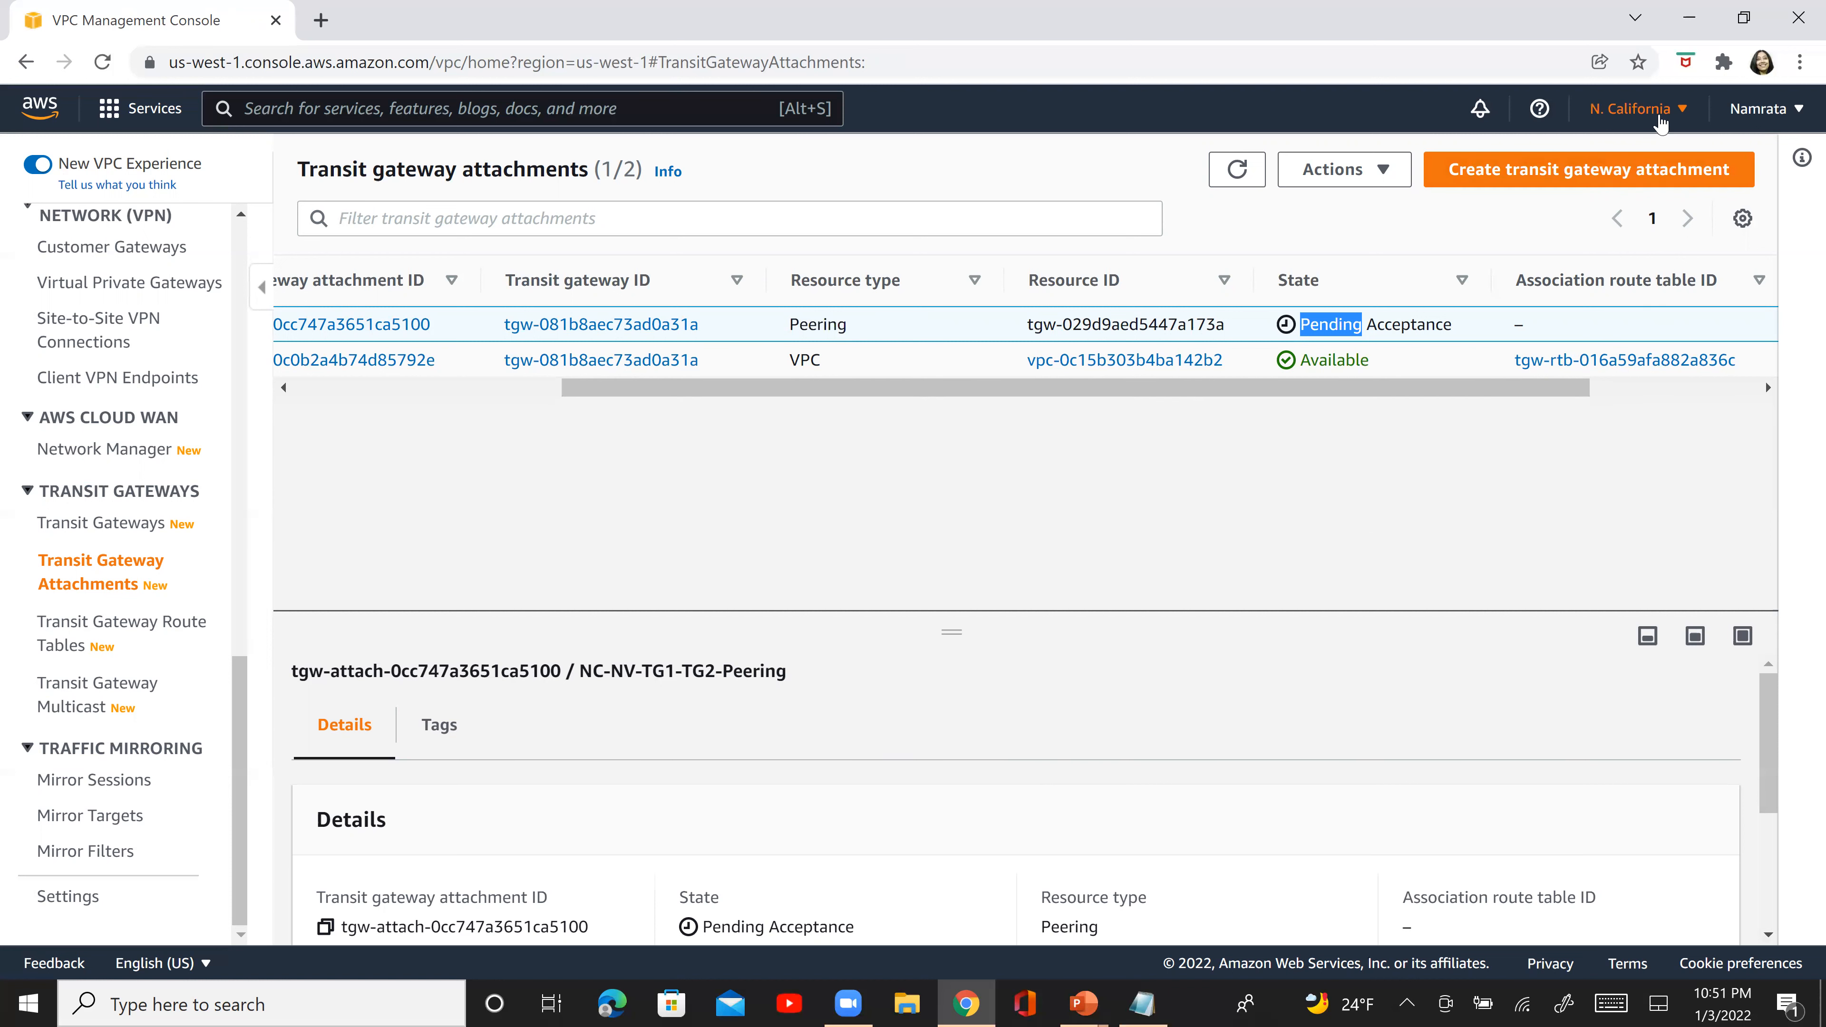
- Switch to the PowerPoint slide show, advance to the Step 12 slide, and mark its step number and the North Virginia title with the pen
{"action": "key", "text": "alt+Tab"}
{"action": "key", "text": "alt+Tab"}
{"action": "key", "text": "alt+Tab"}
{"action": "key", "text": "alt+Tab"}
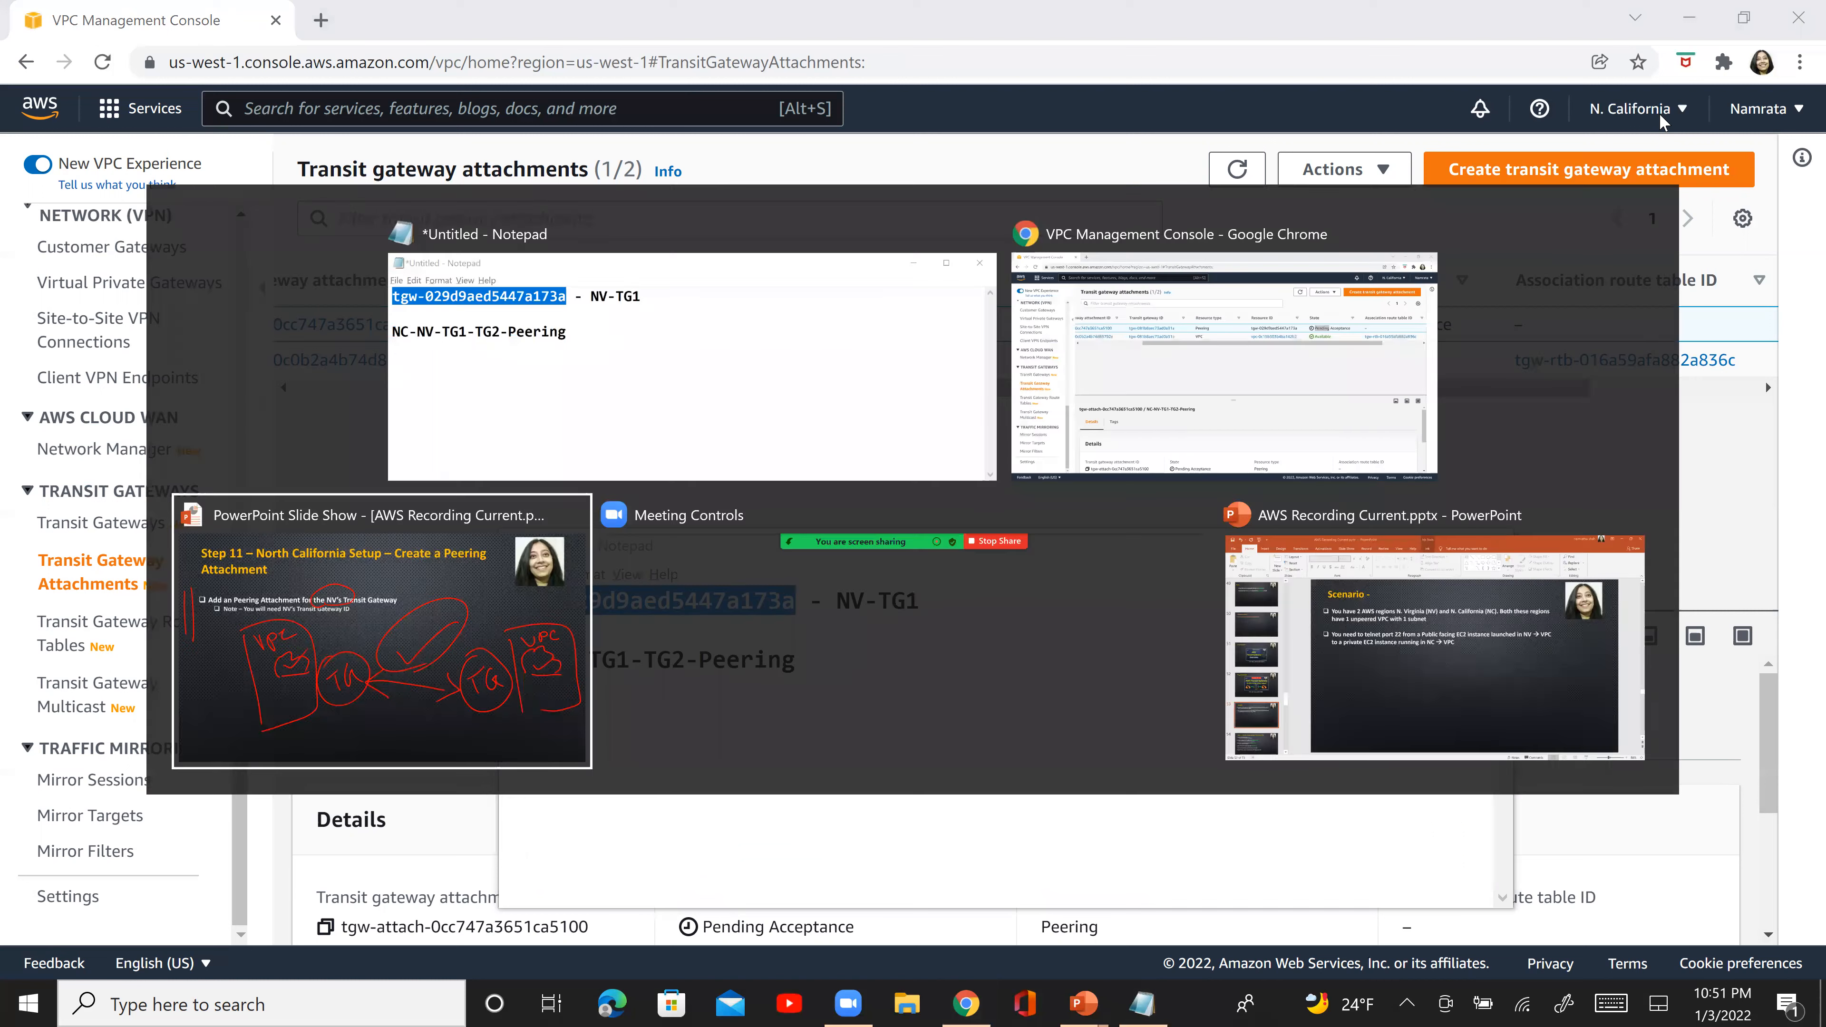
{"action": "key", "text": "alt+shift+Tab"}
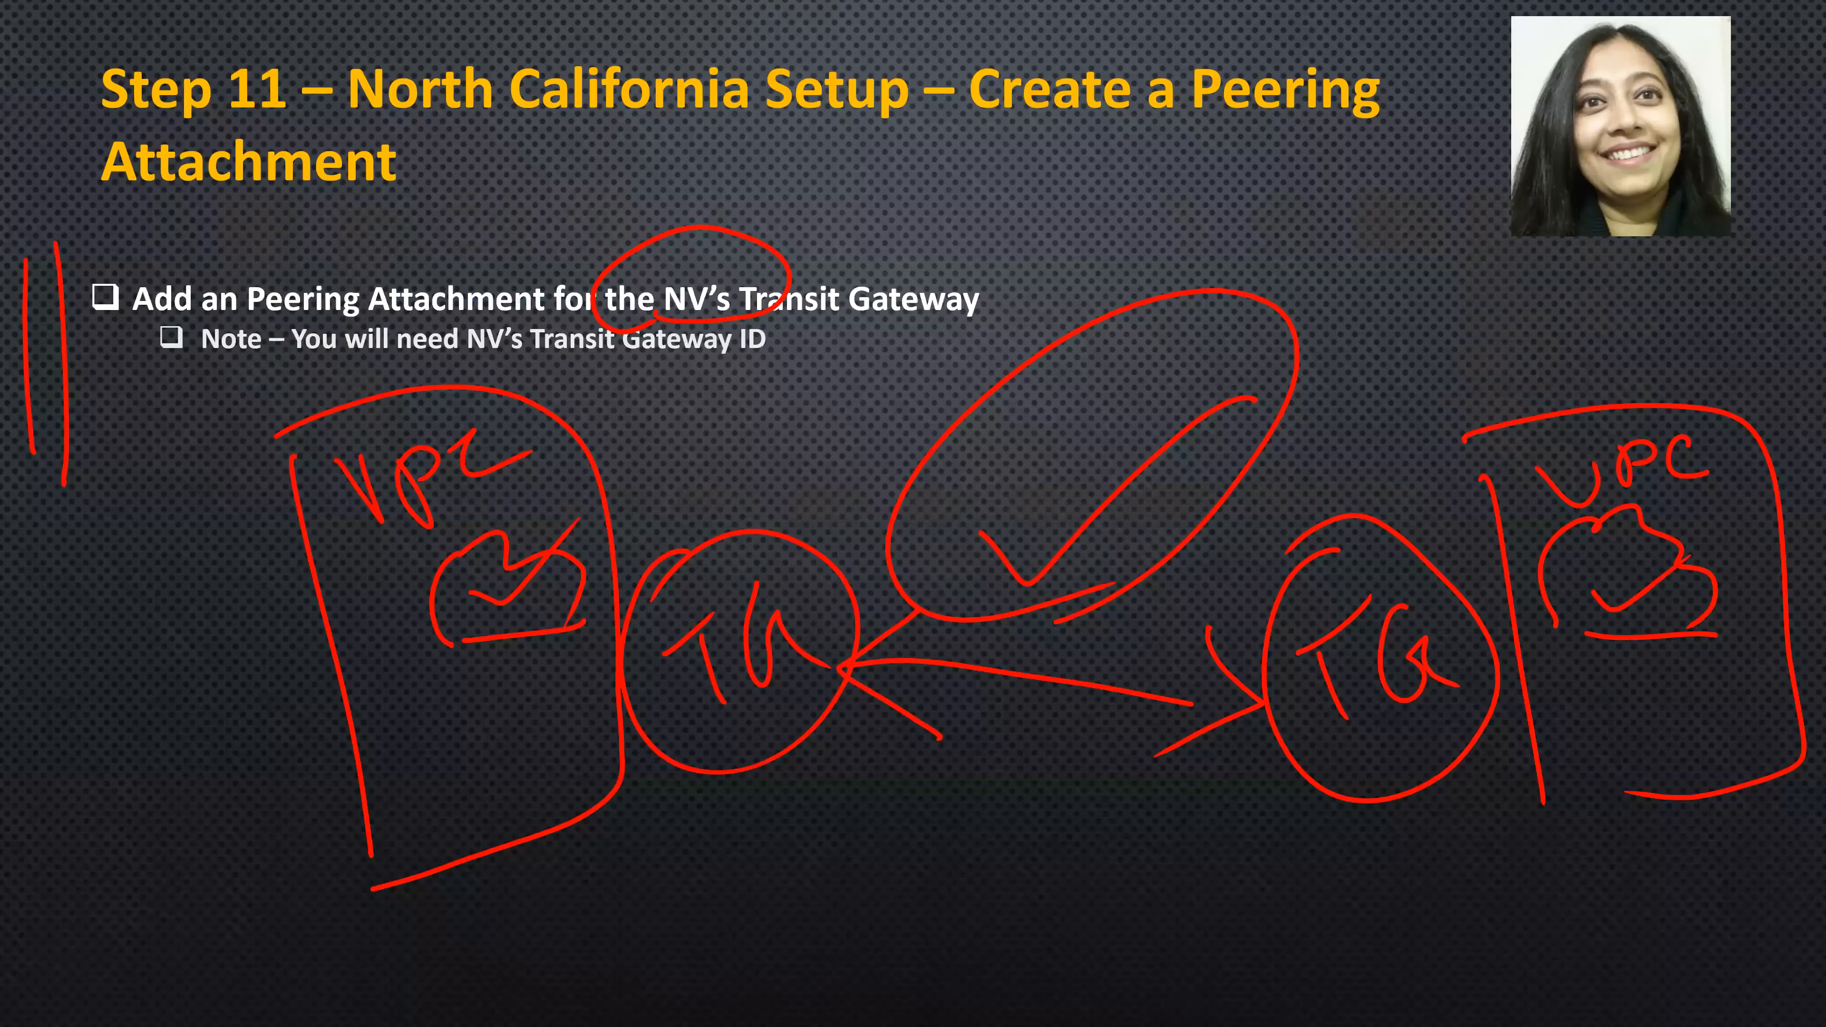
{"action": "left_click_drag", "start_coordinate": [7, 131], "coordinate": [222, 42]}
{"action": "key", "text": "Right"}
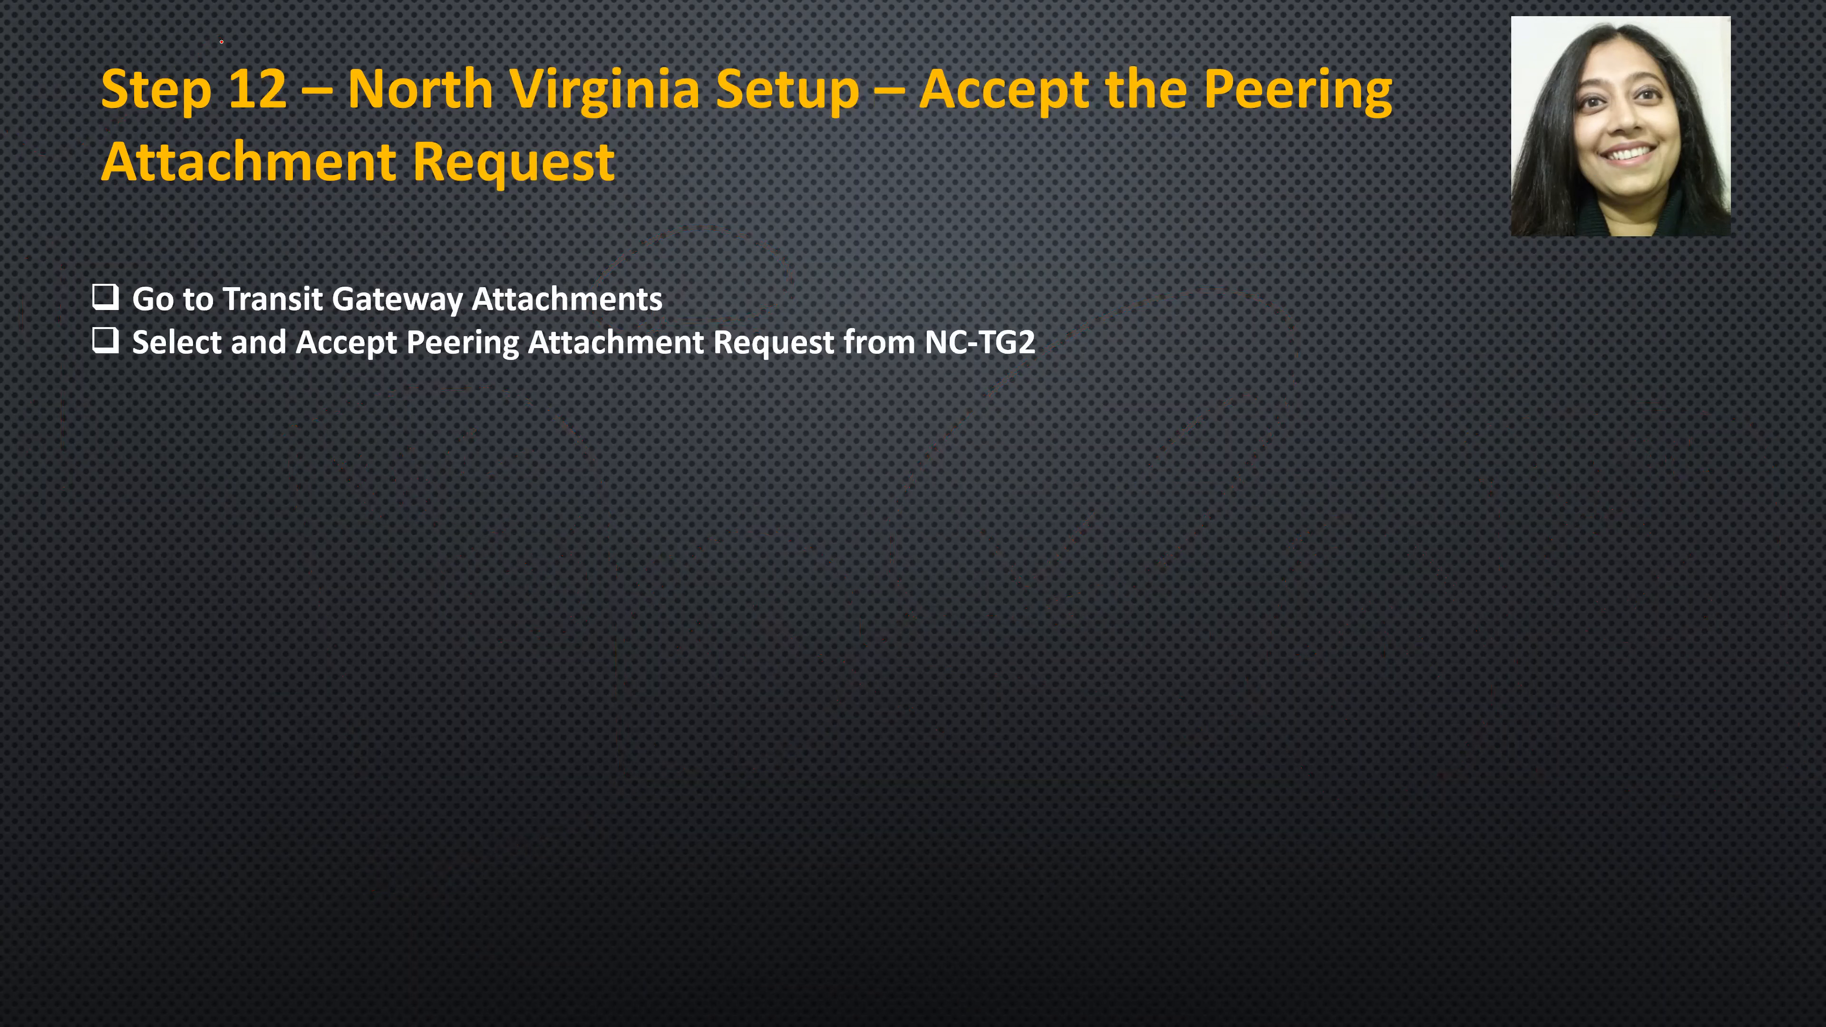
{"action": "mouse_move", "coordinate": [104, 130]}
{"action": "left_mouse_down"}
{"action": "mouse_move", "coordinate": [201, 142]}
{"action": "mouse_move", "coordinate": [132, 157]}
{"action": "left_mouse_up"}
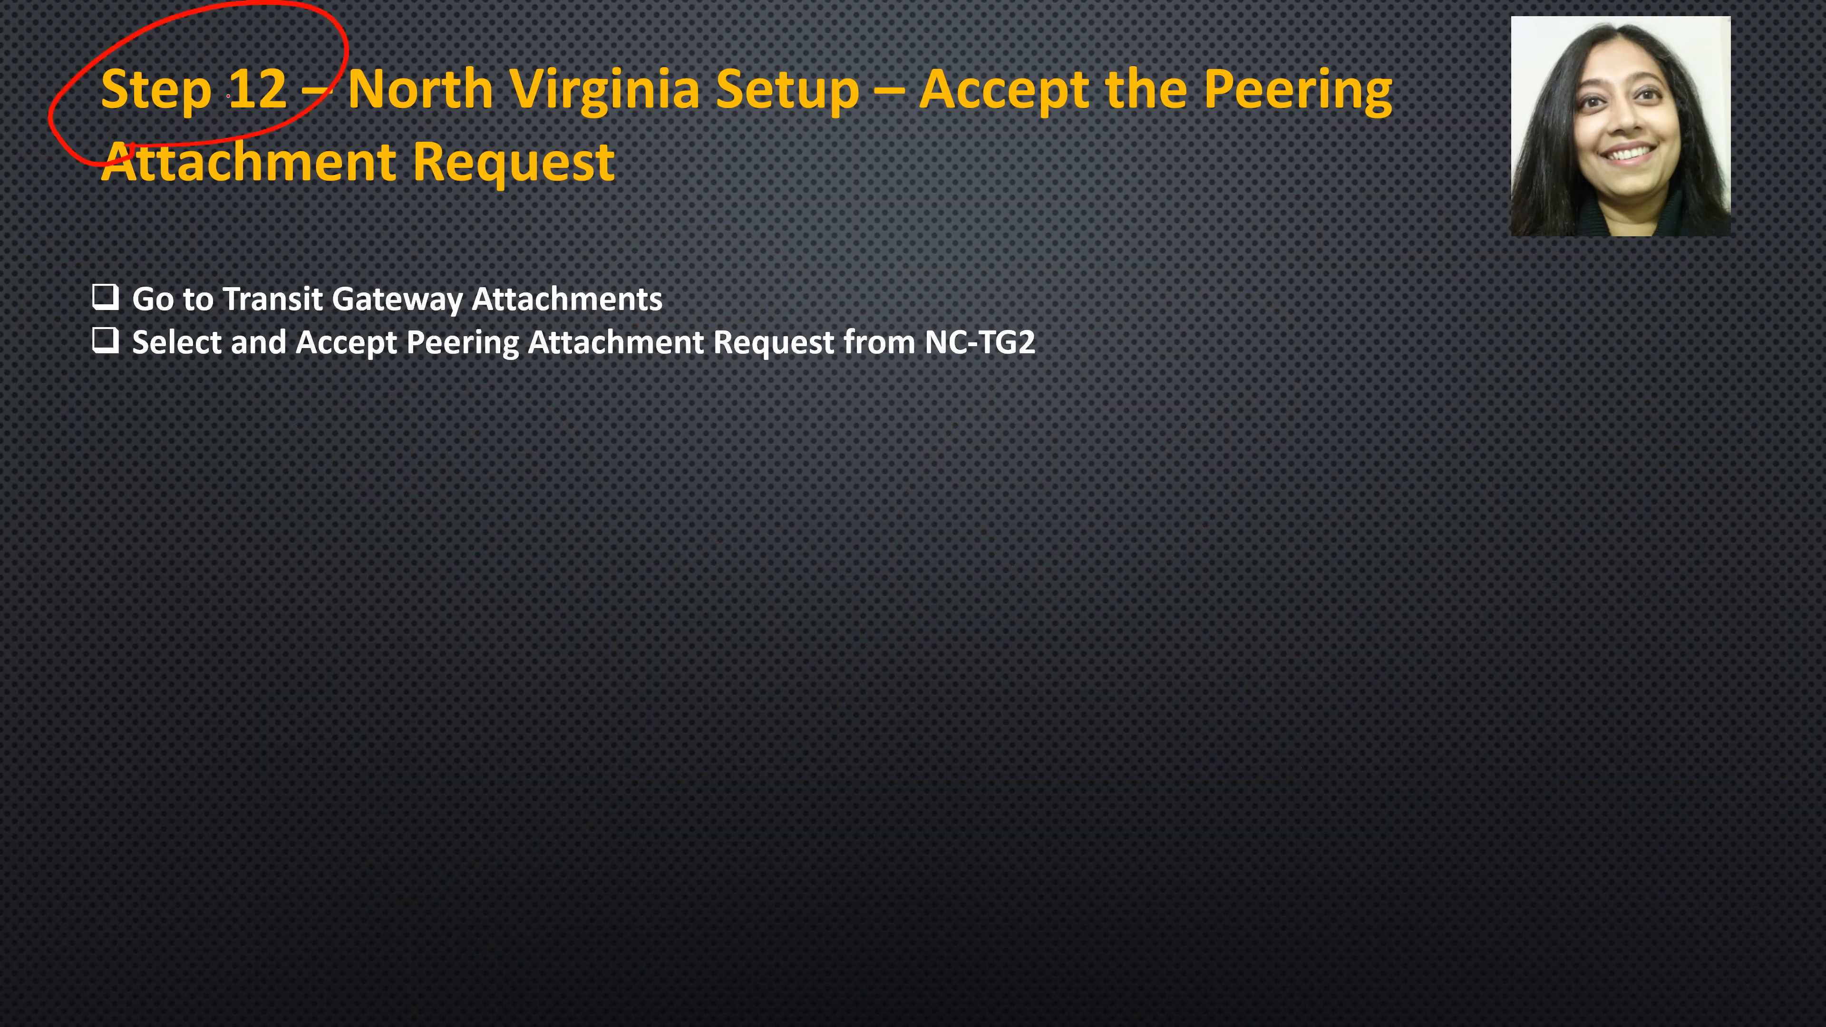
{"action": "left_click_drag", "start_coordinate": [594, 164], "coordinate": [357, 148]}
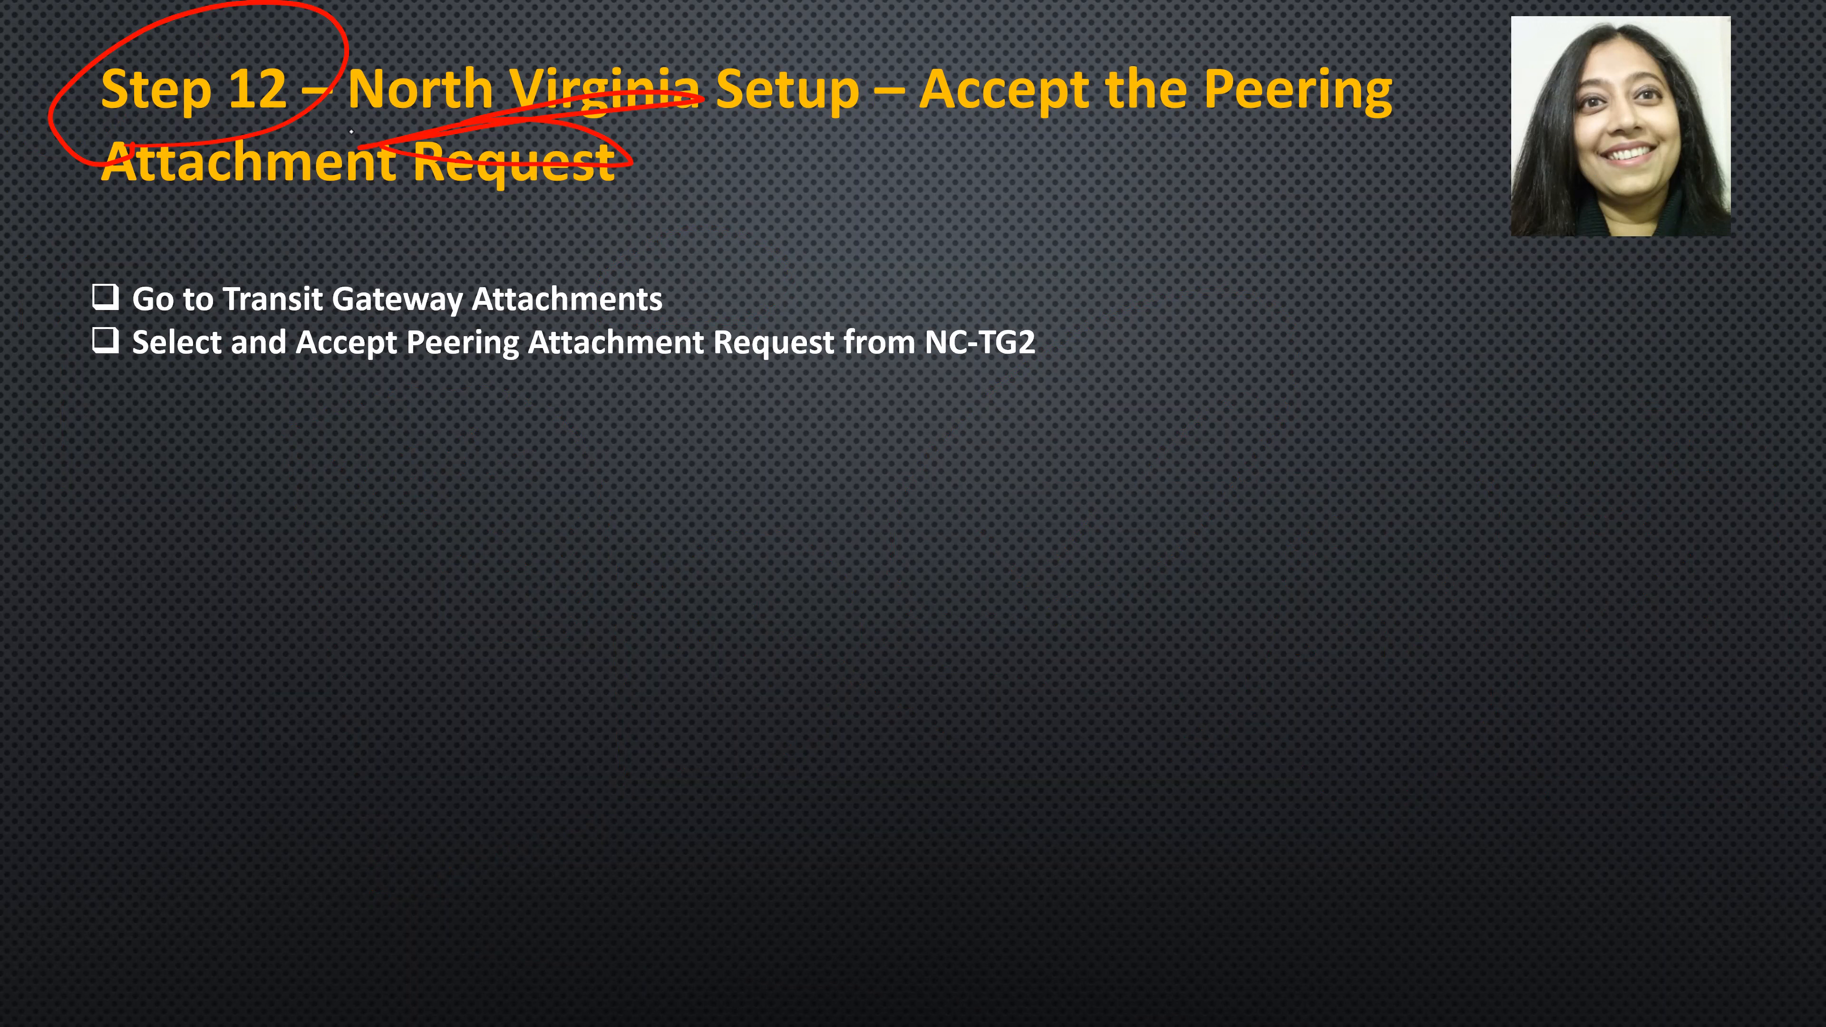
- Return to the VPC console in Chrome, change the region to N. Virginia, and clear the transit gateway attachment ID filter
{"action": "key", "text": "alt+Tab"}
{"action": "key", "text": "alt+Tab"}
{"action": "key", "text": "Tab"}
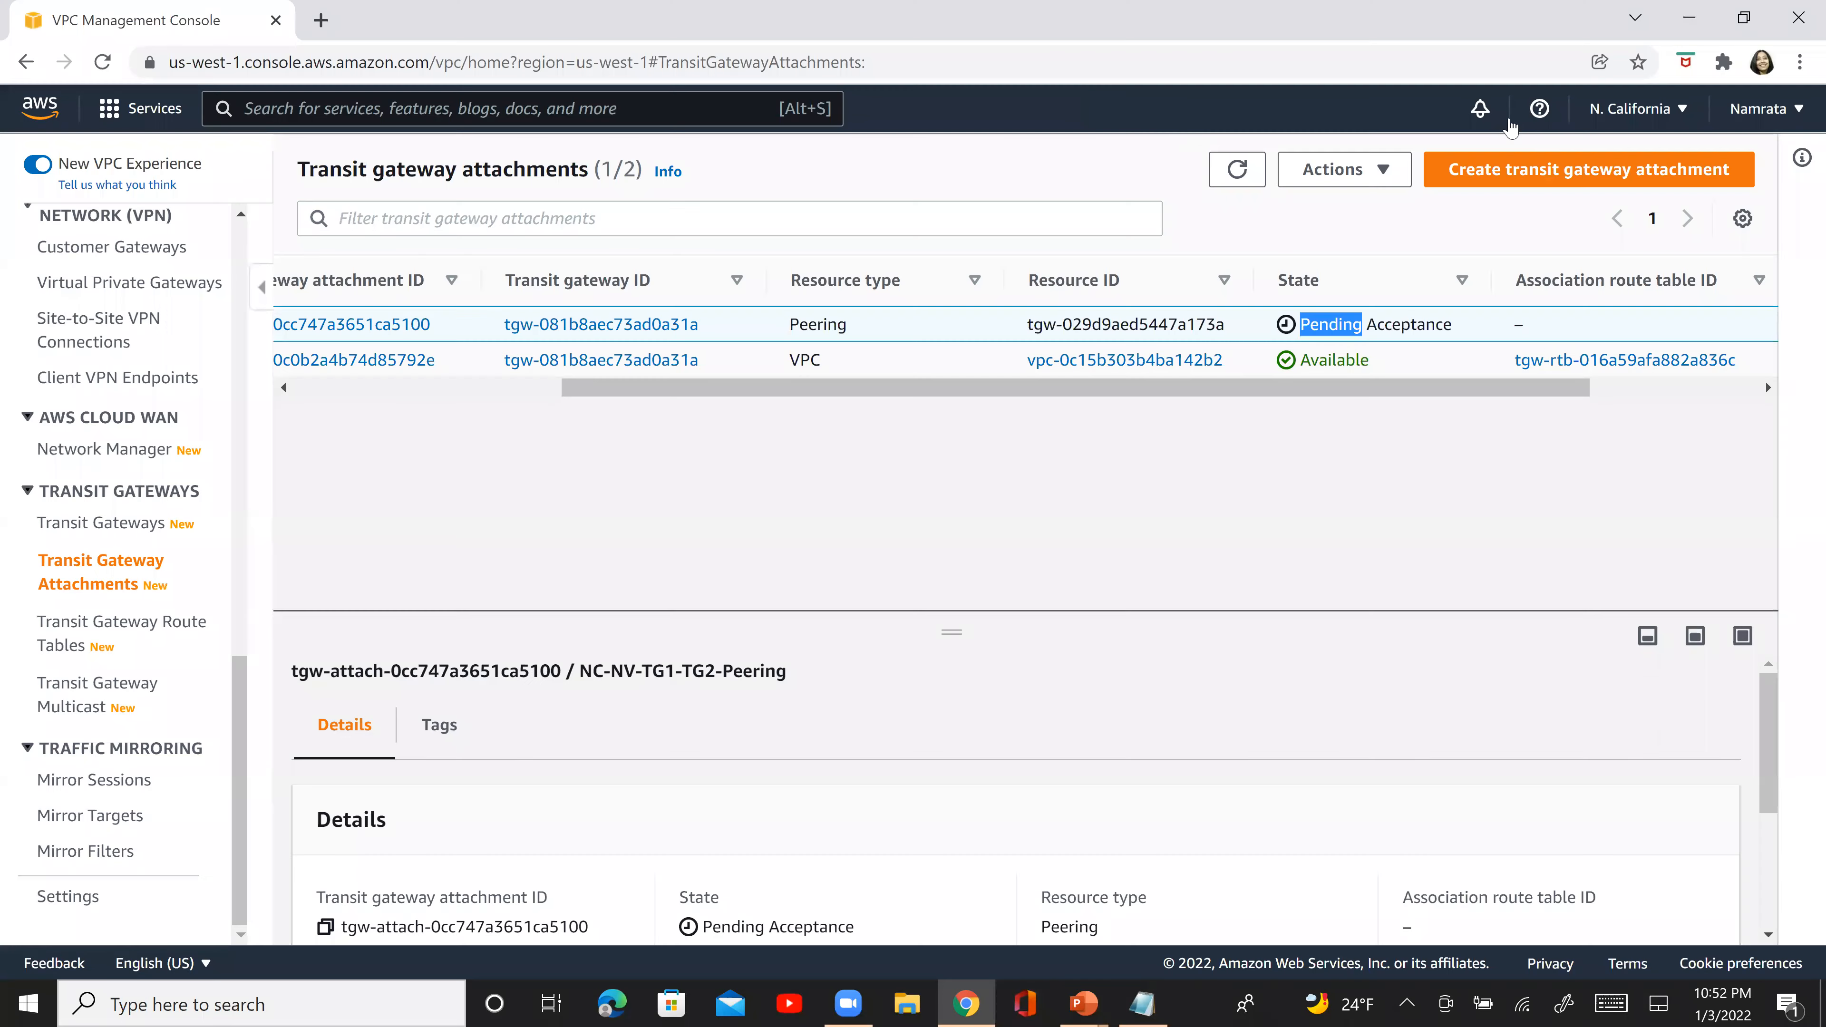
{"action": "left_click", "coordinate": [1643, 108]}
{"action": "left_click", "coordinate": [1487, 186]}
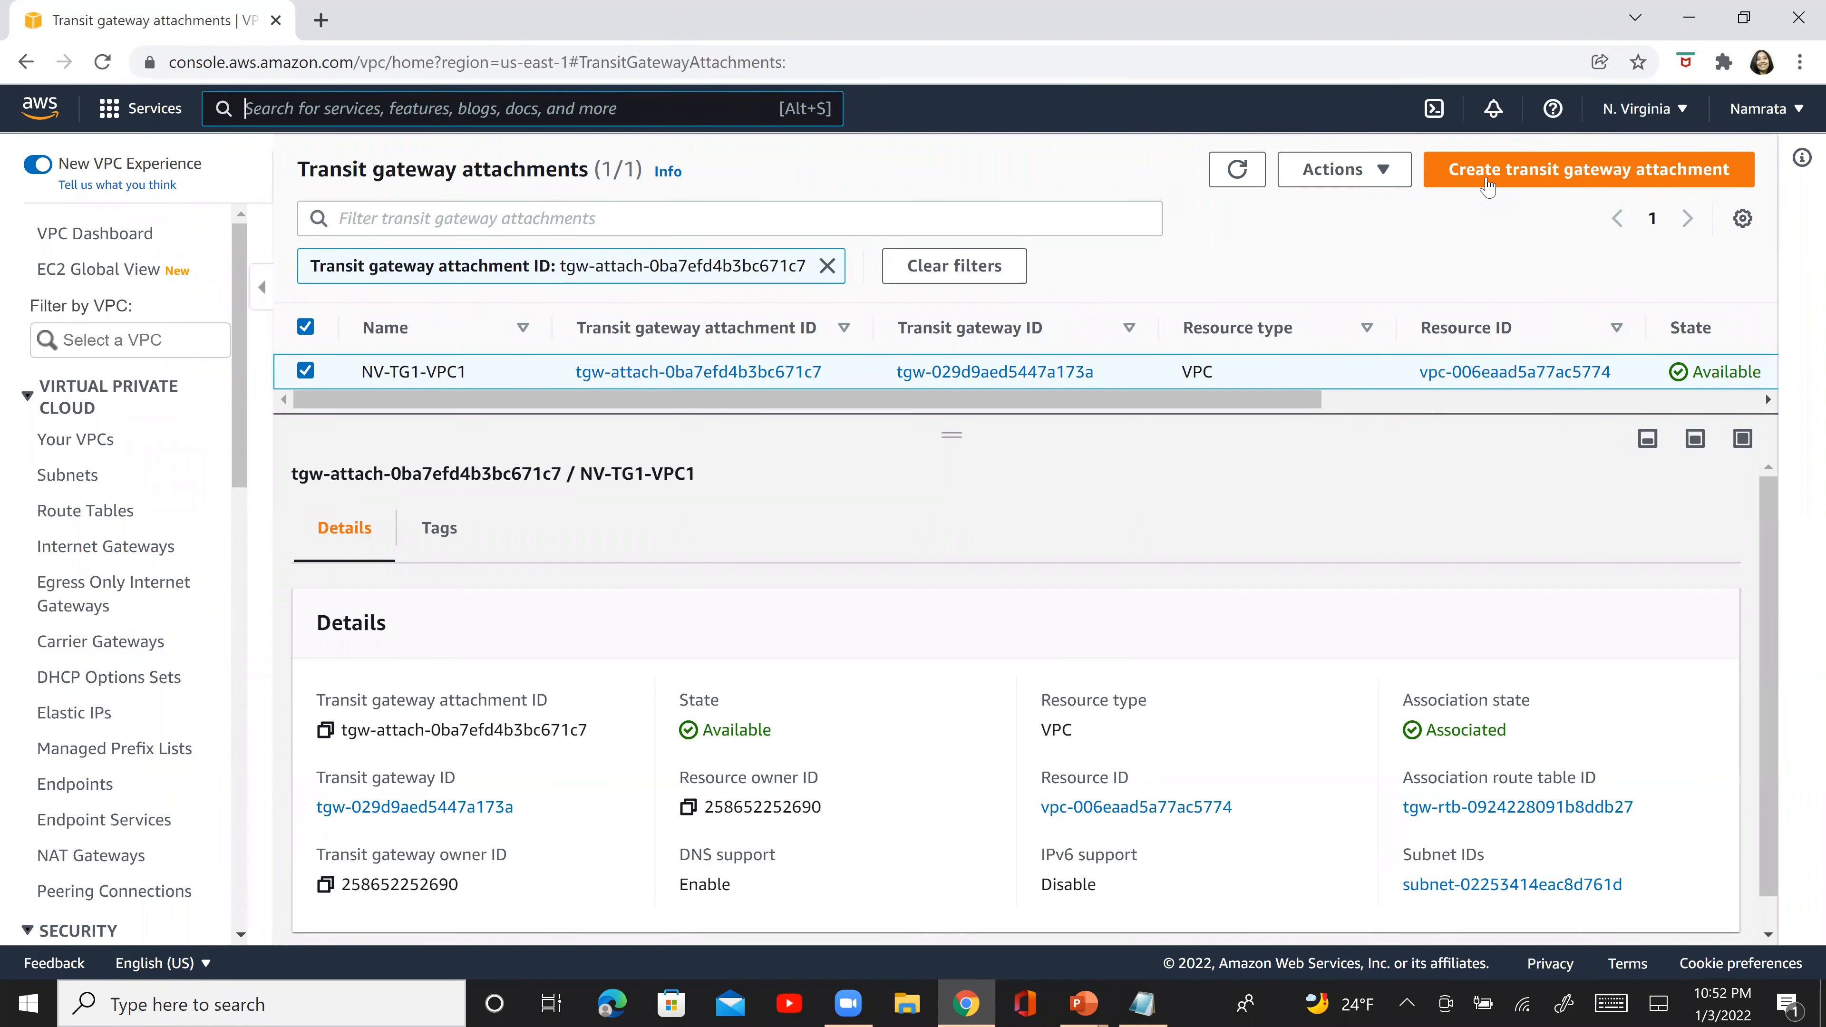
{"action": "left_click", "coordinate": [832, 269]}
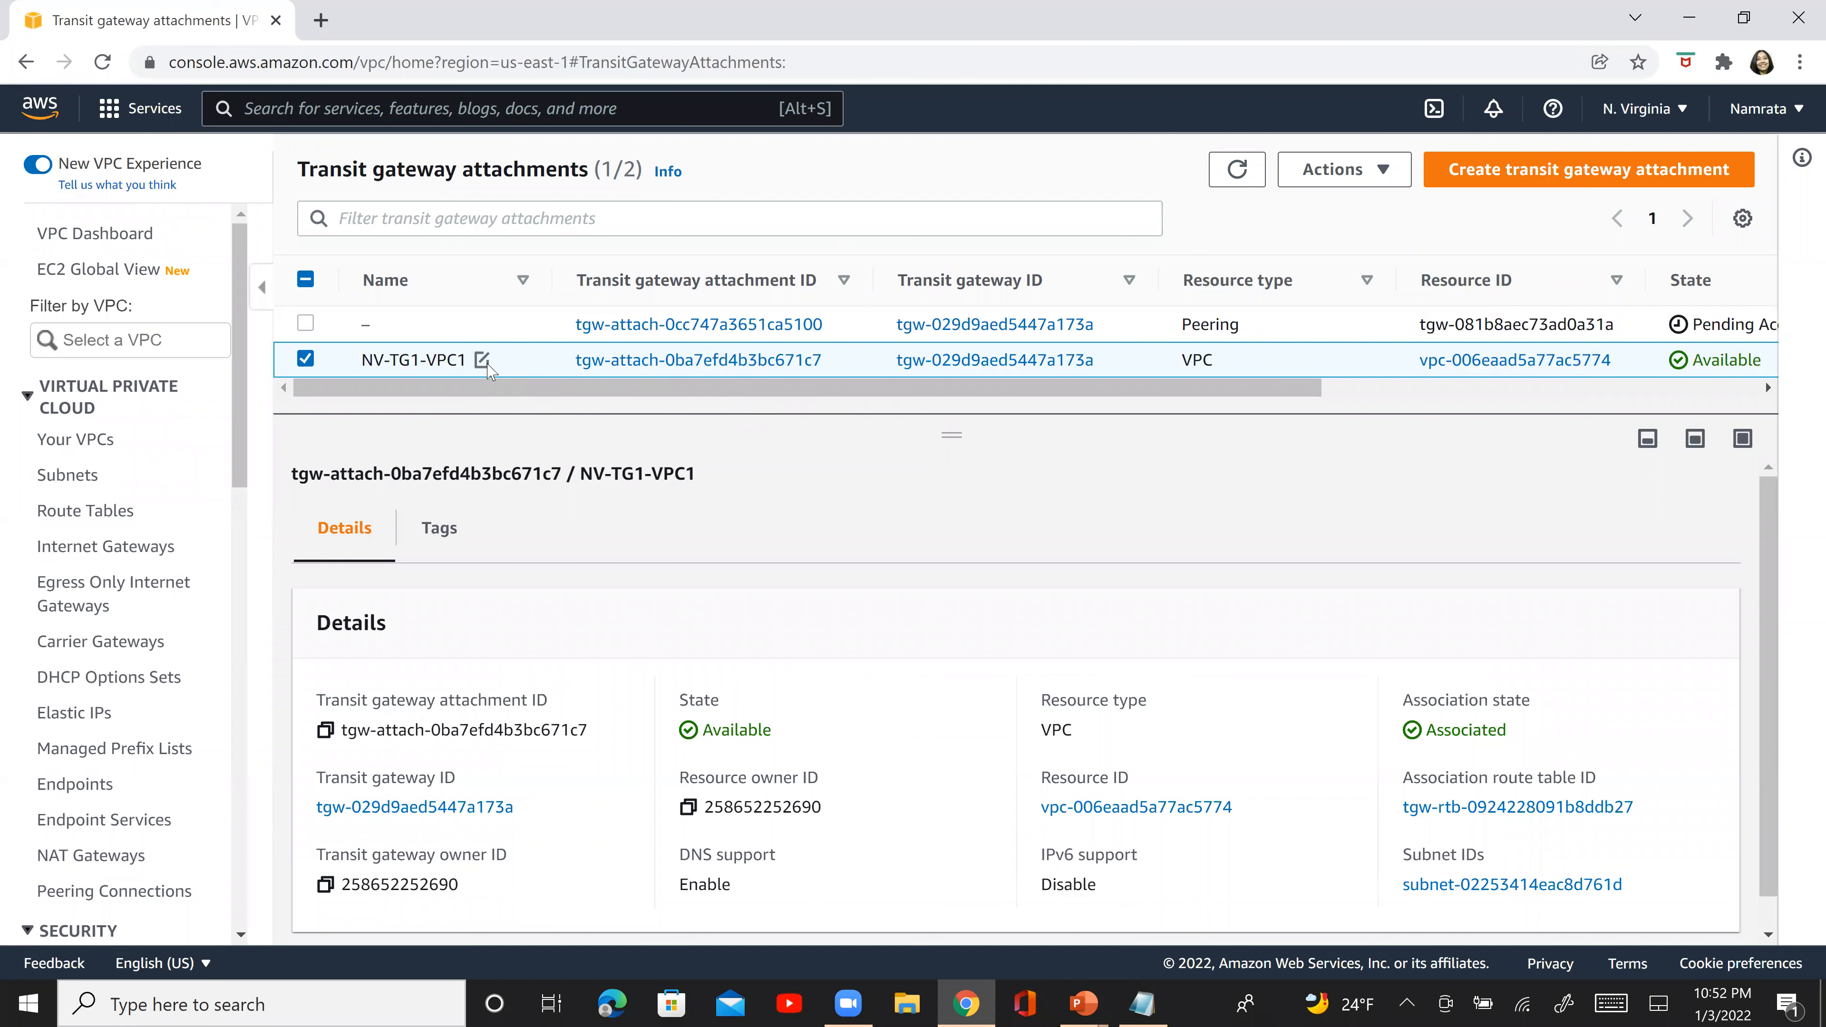
- Select only the unnamed peering attachment in place of NV-TG1-VPC1, and examine its state and requester region in the details
{"action": "left_click", "coordinate": [306, 323]}
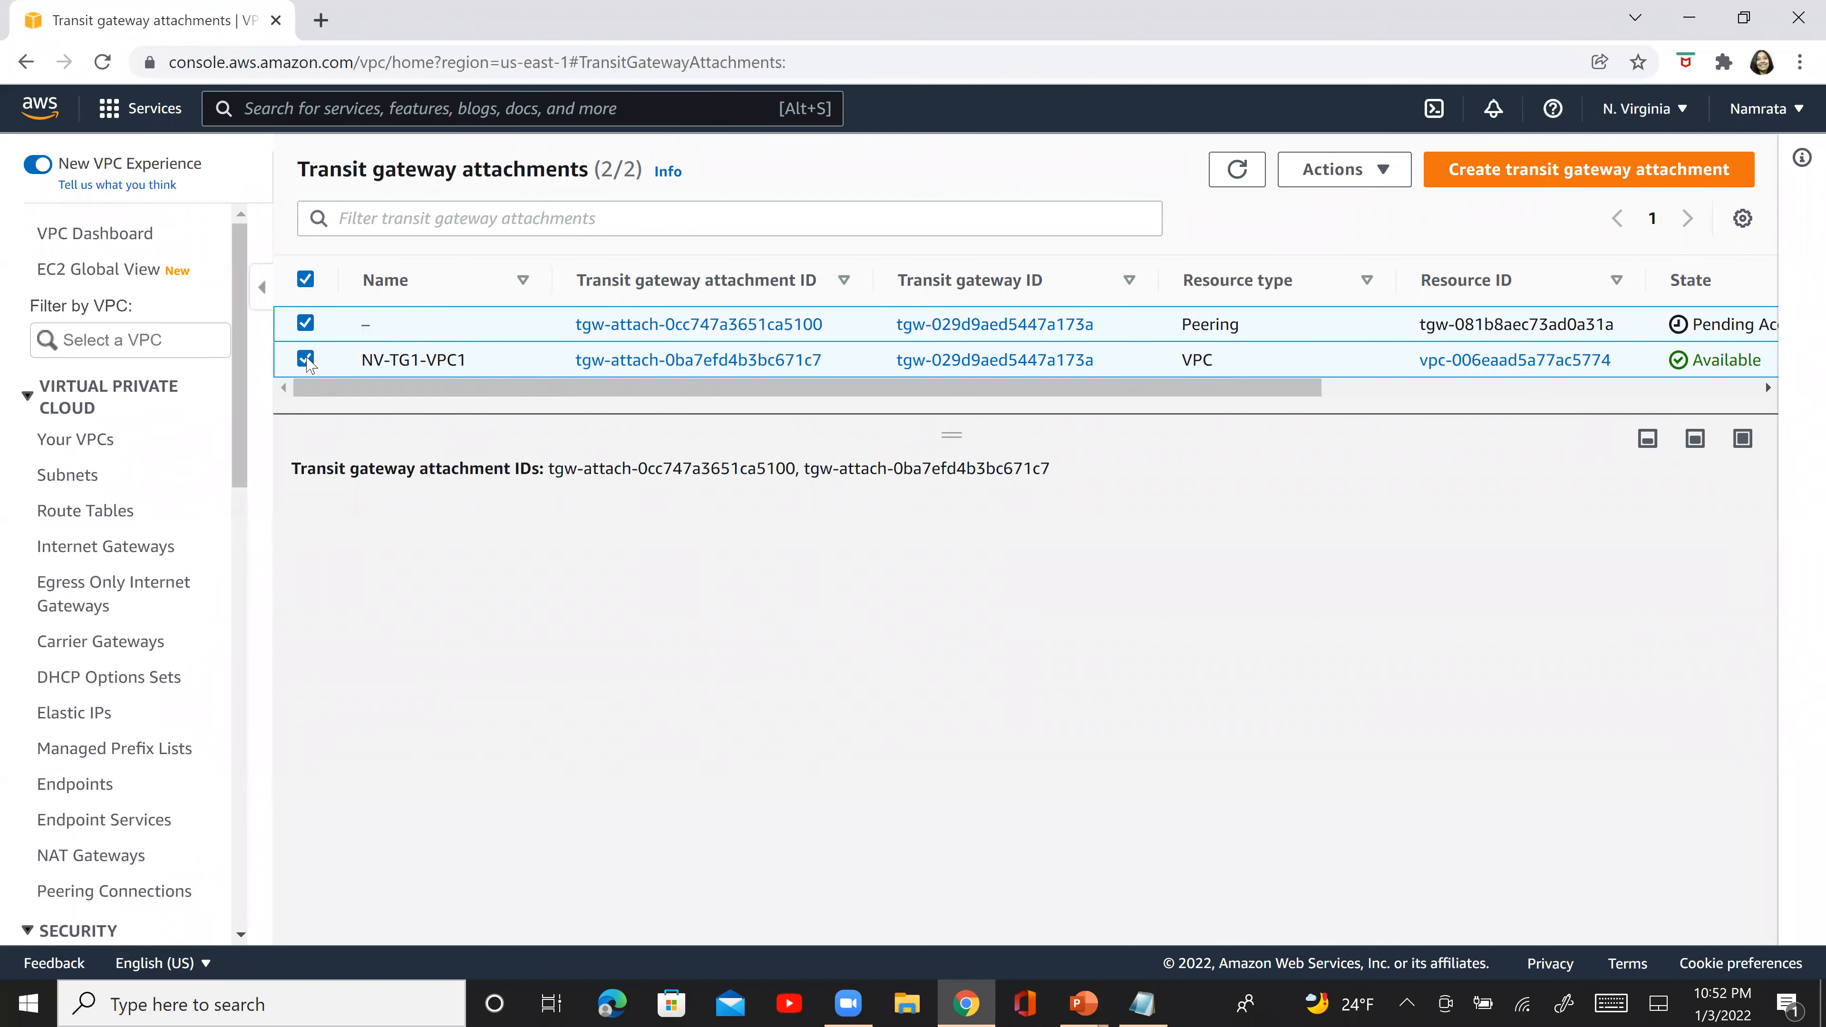
{"action": "left_click", "coordinate": [305, 358]}
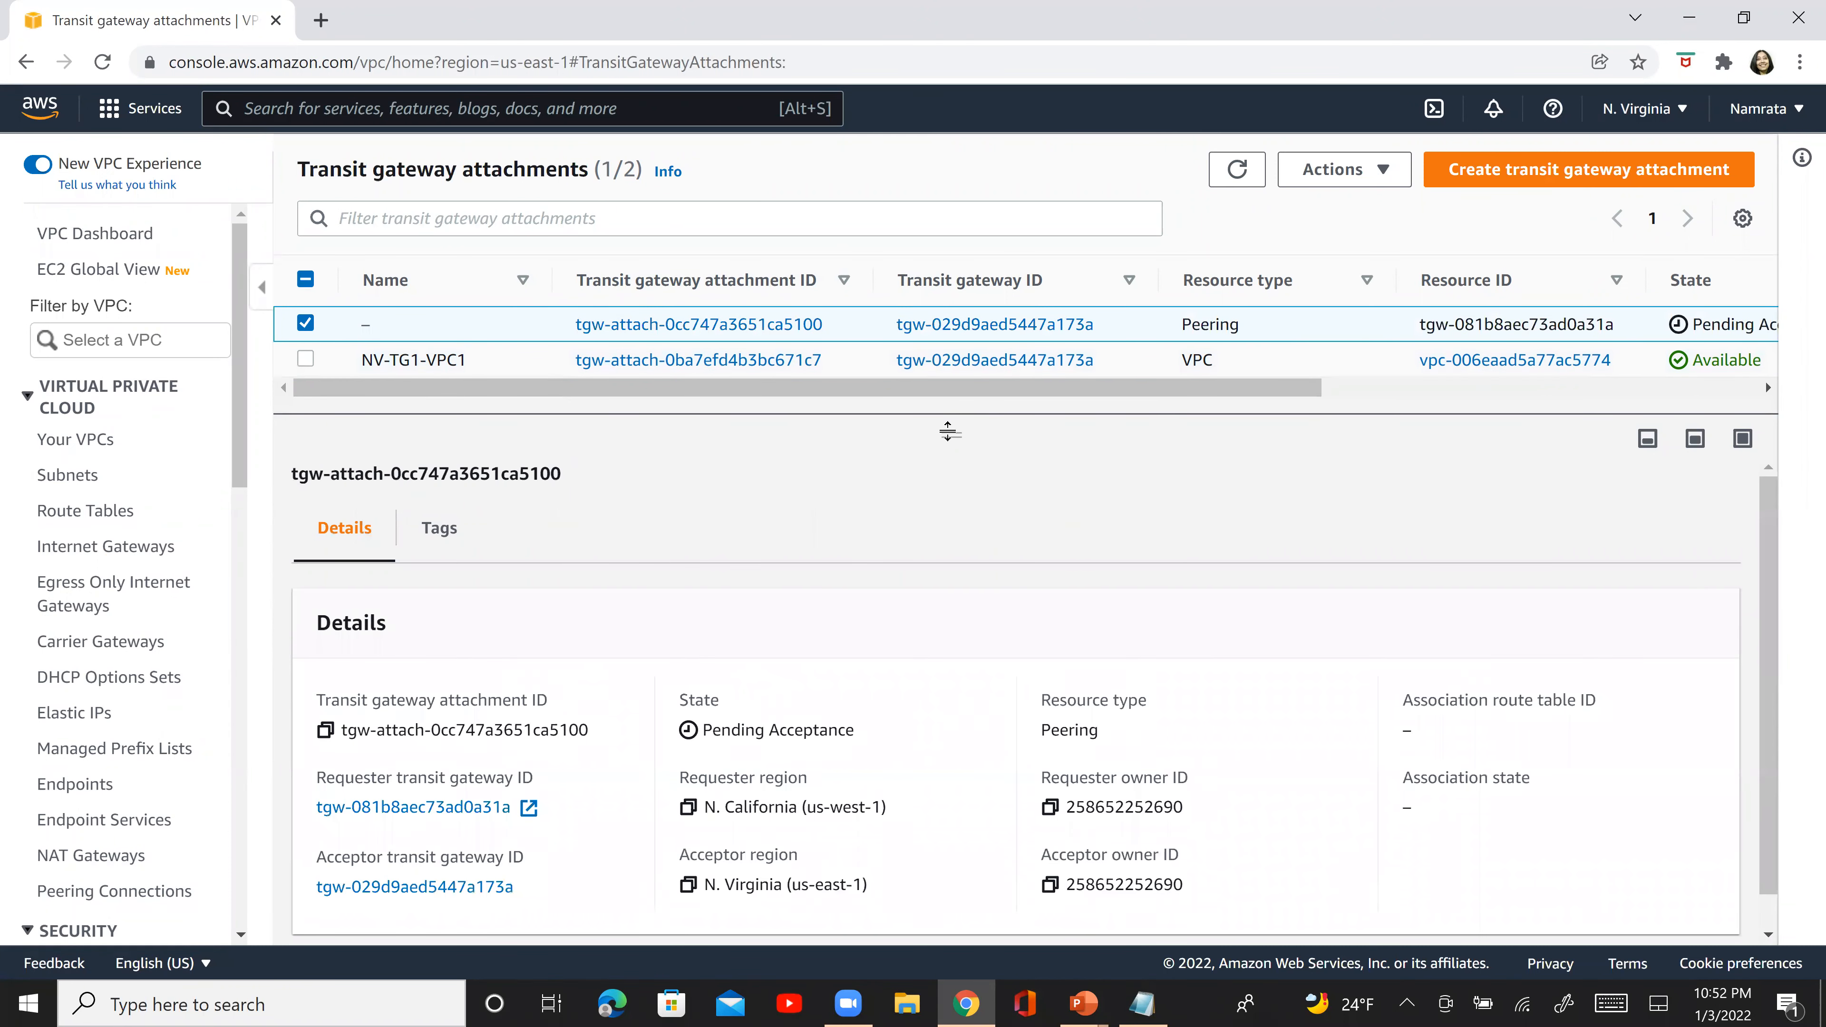
{"action": "left_click_drag", "start_coordinate": [948, 432], "coordinate": [1067, 623]}
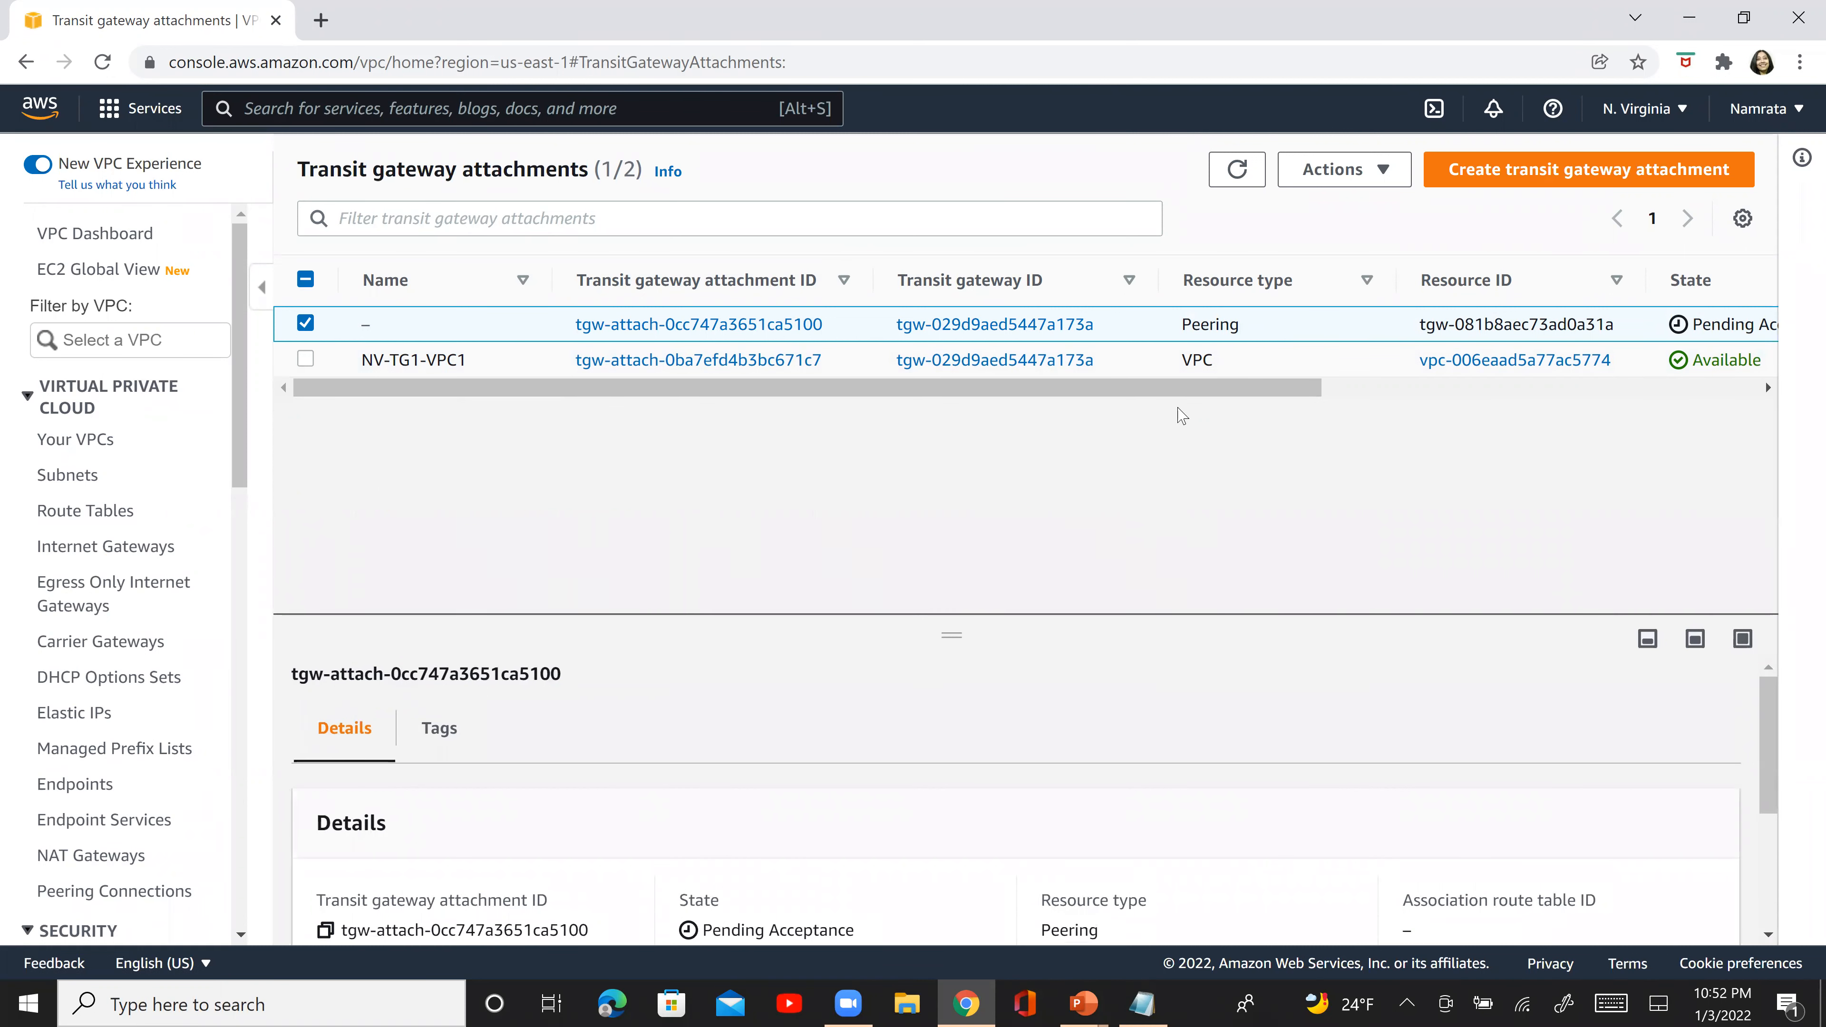
{"action": "left_click_drag", "start_coordinate": [1184, 395], "coordinate": [1089, 404]}
{"action": "left_click_drag", "start_coordinate": [951, 633], "coordinate": [950, 629]}
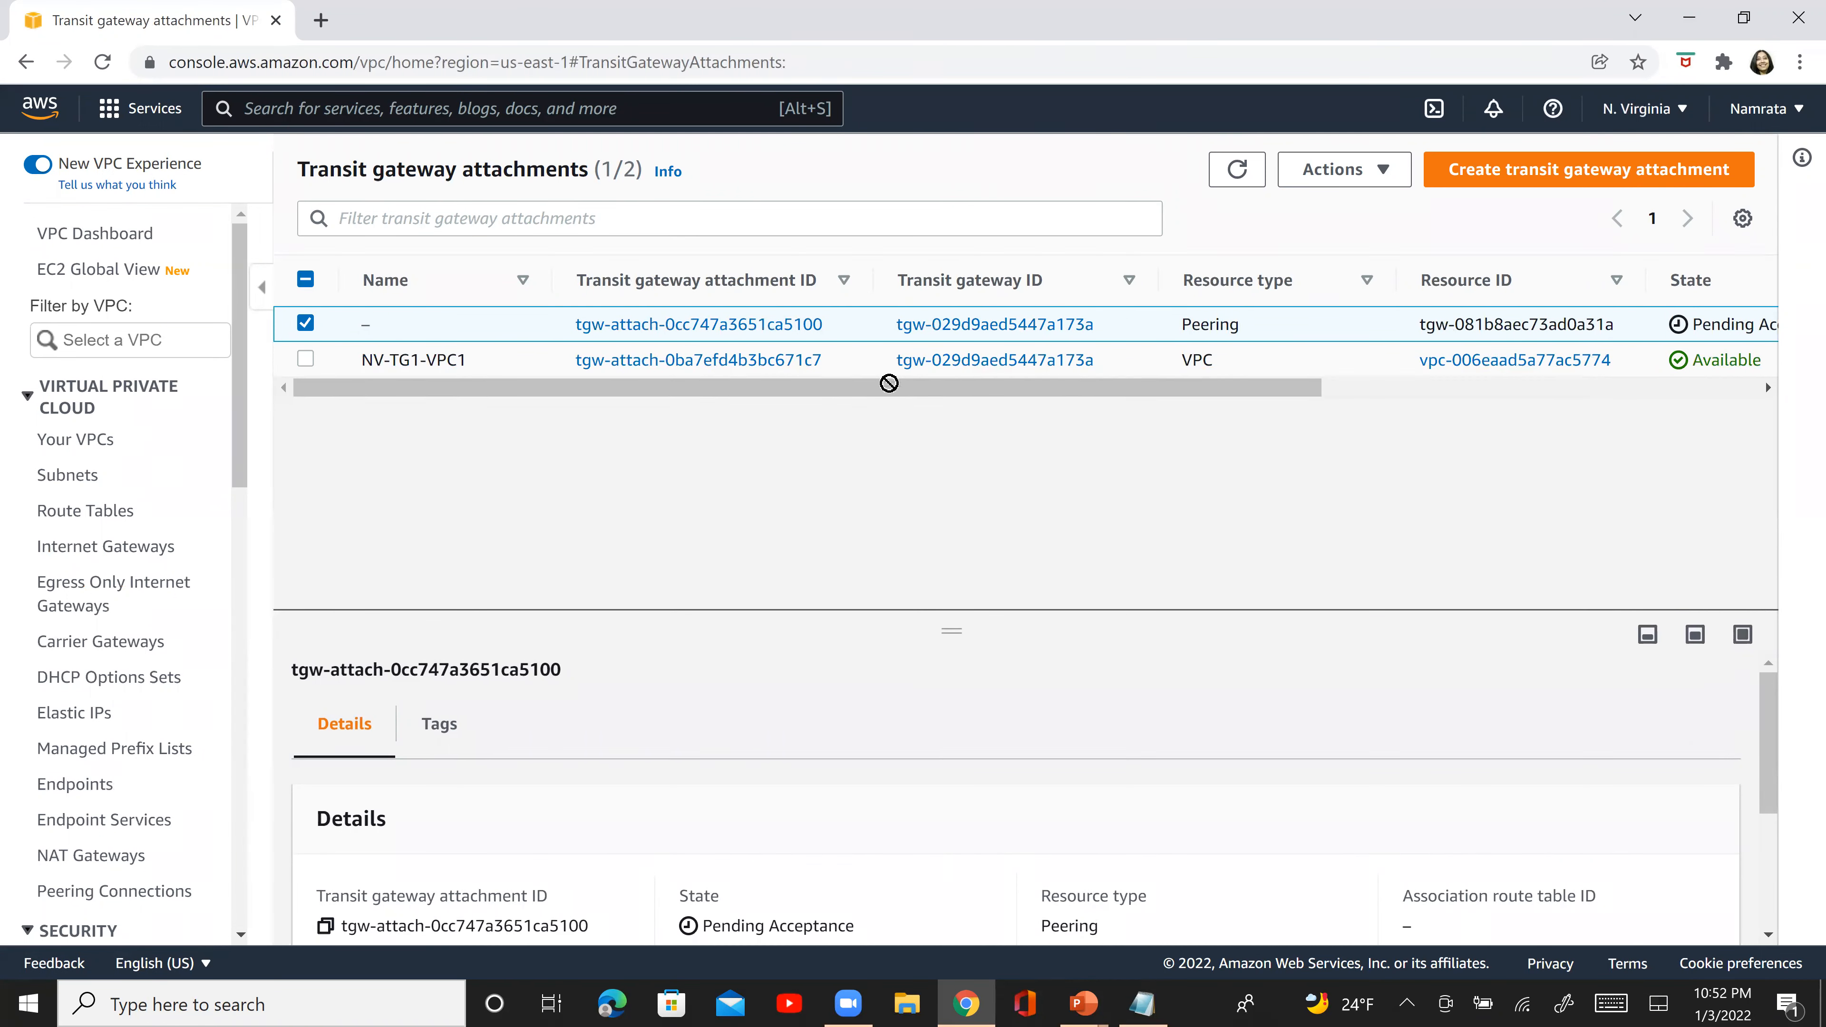
{"action": "left_click_drag", "start_coordinate": [1652, 612], "coordinate": [1534, 415]}
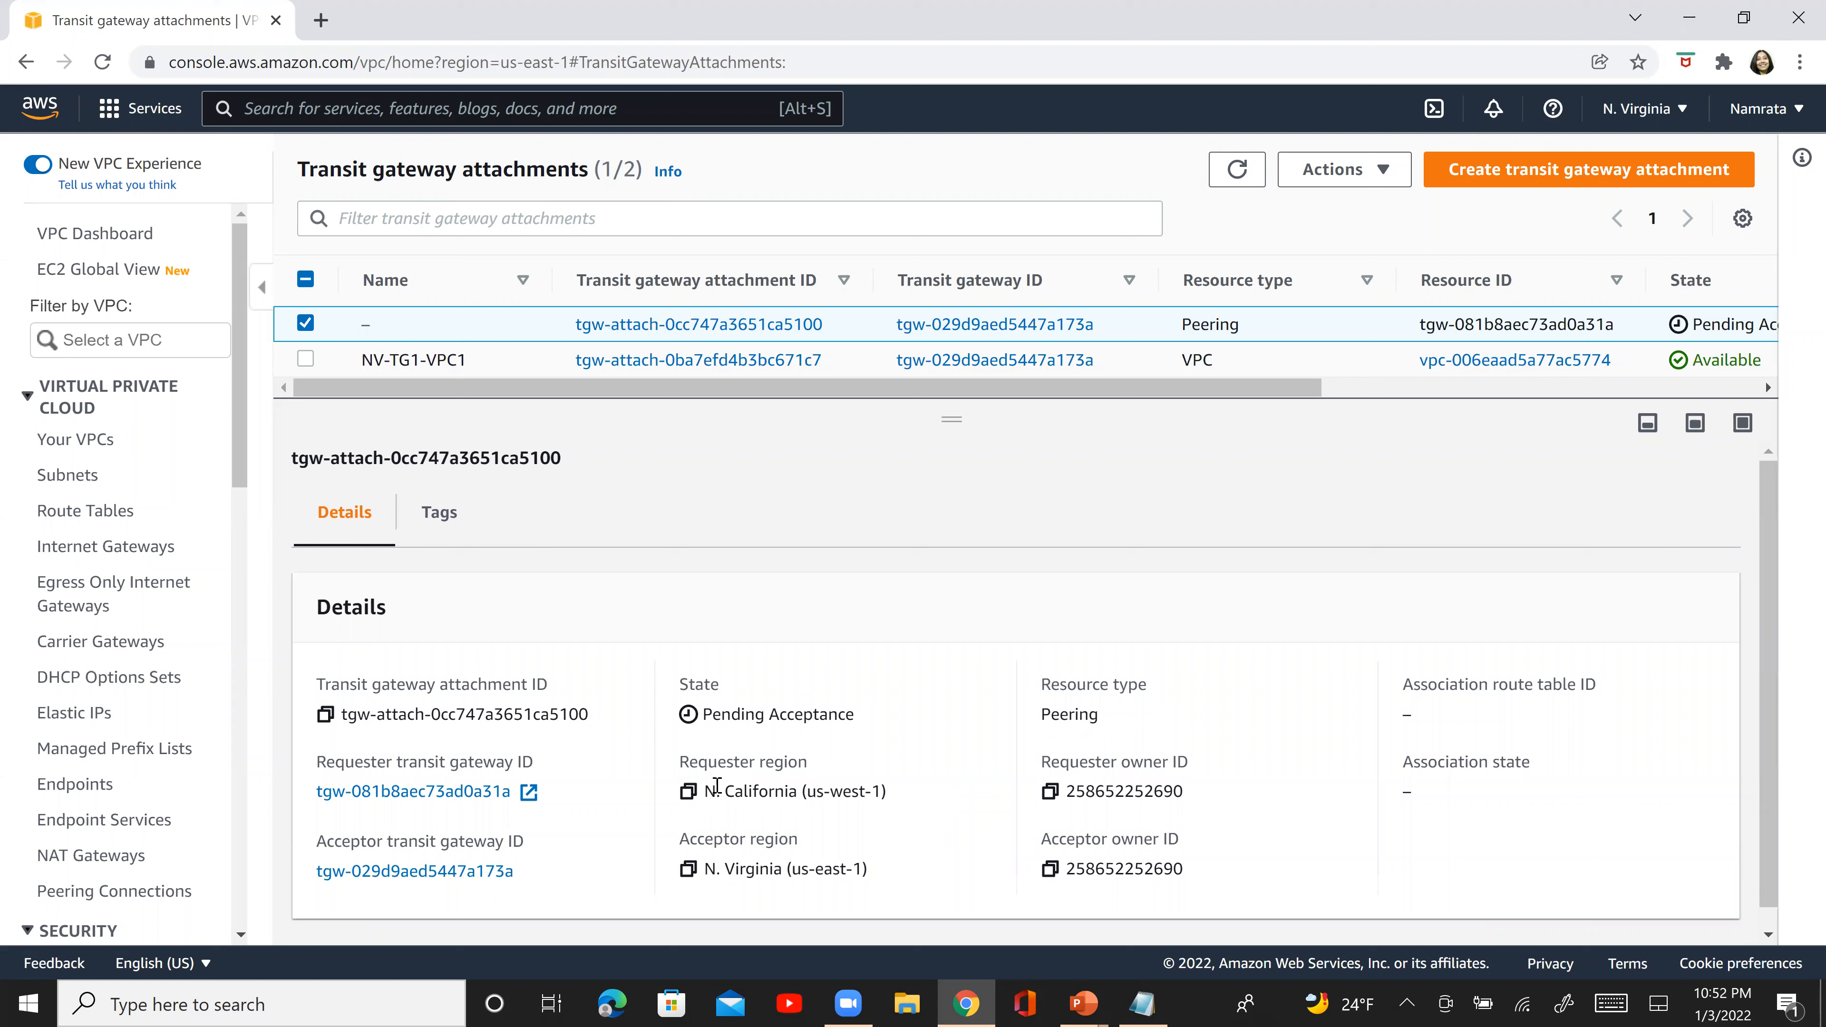
{"action": "double_click", "coordinate": [705, 761]}
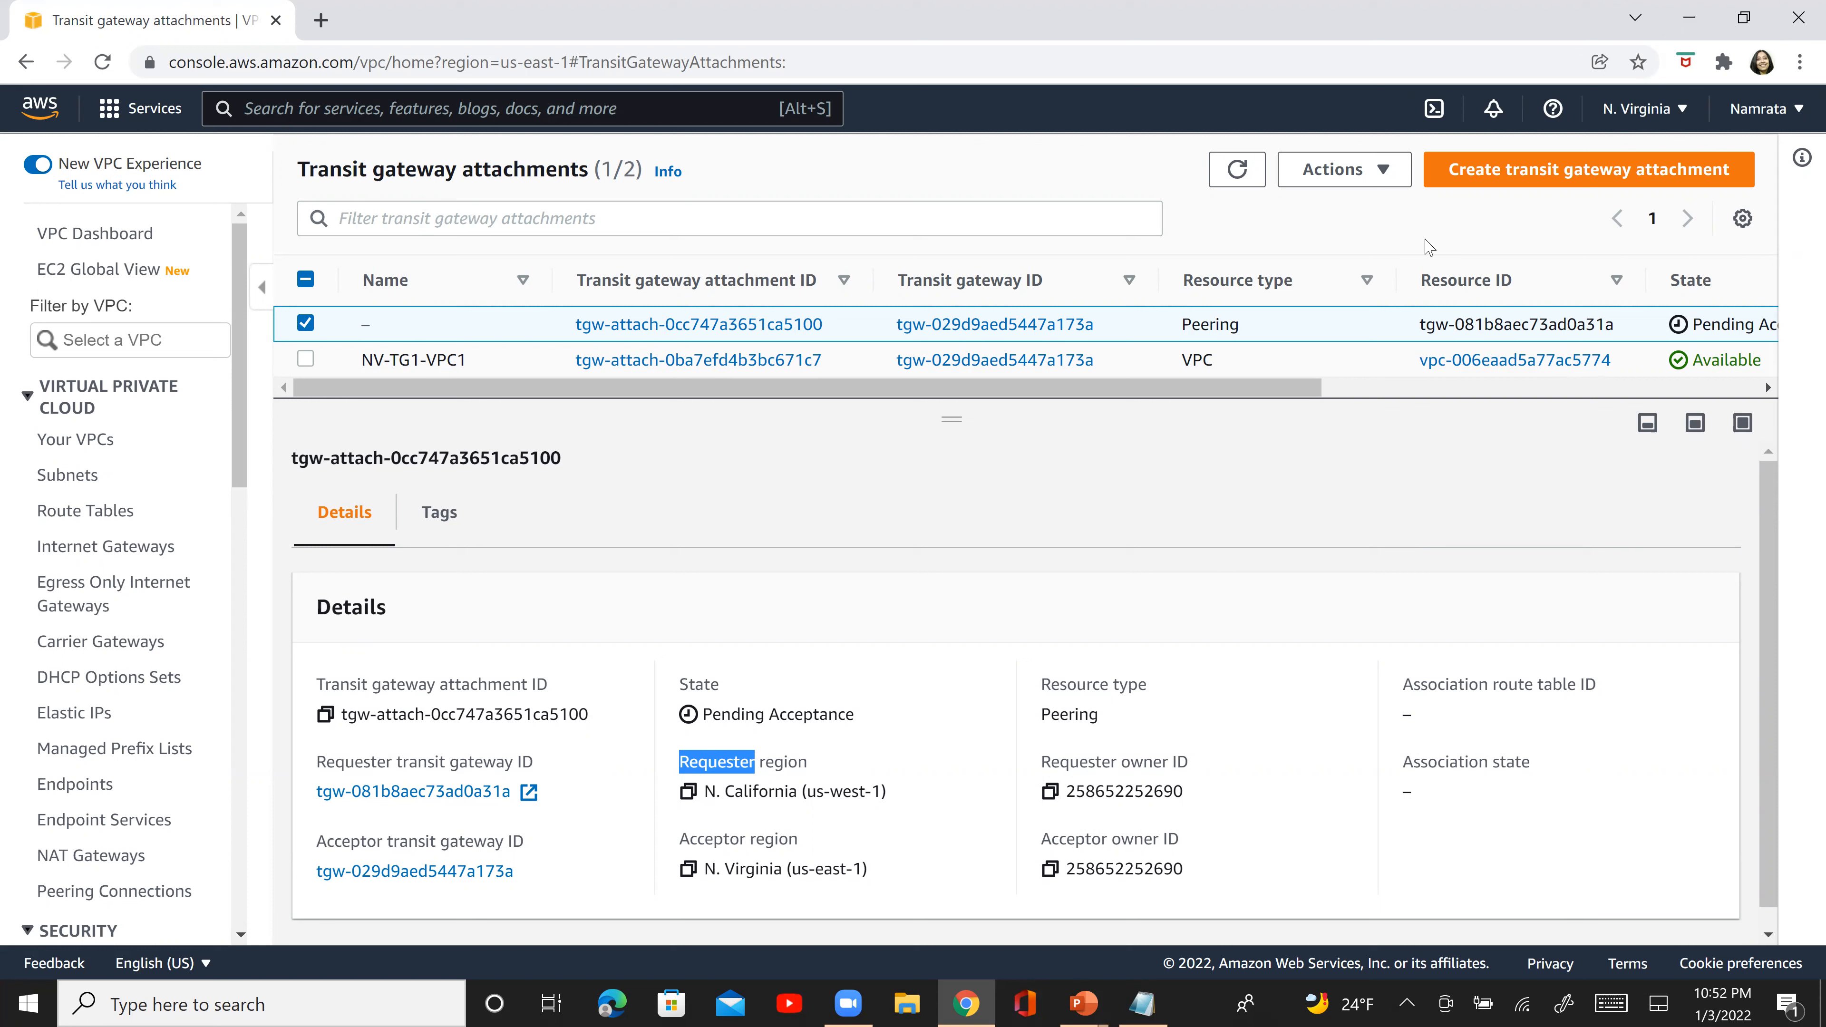
- Accept the selected transit gateway peering attachment, dismiss the notification, and refresh the attachments list
{"action": "left_click", "coordinate": [1396, 185]}
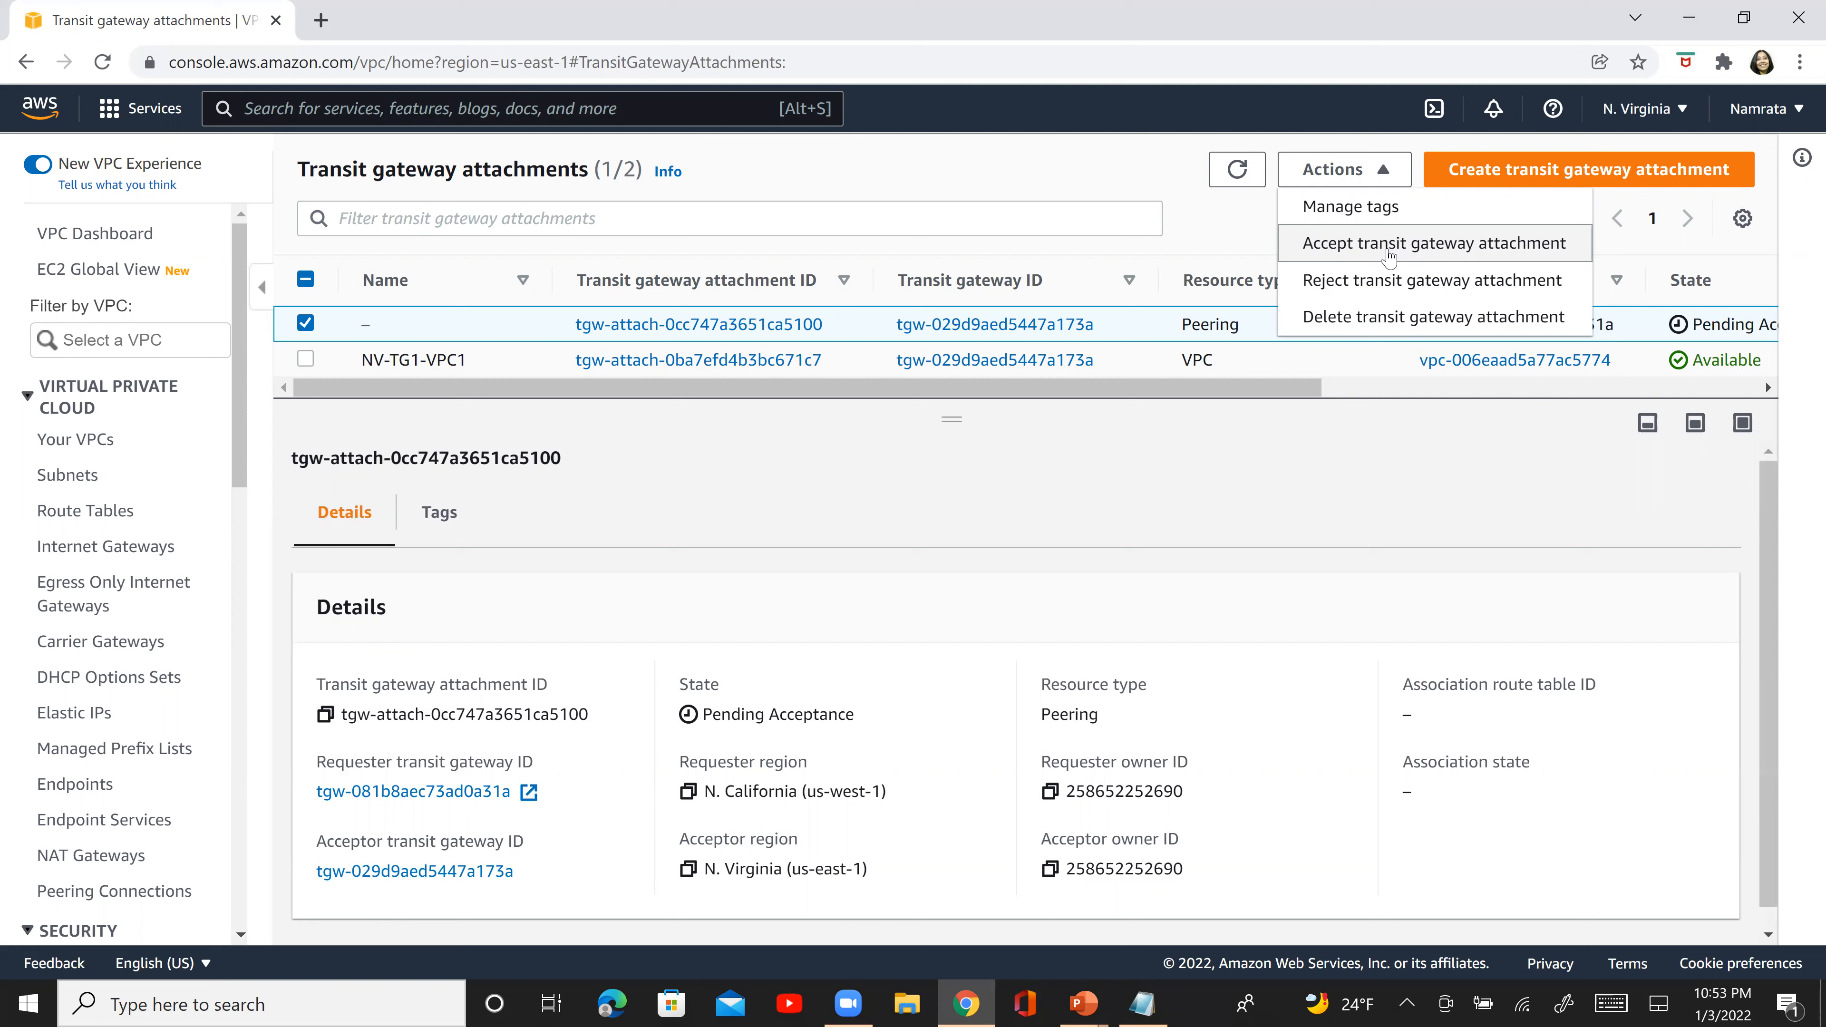
{"action": "left_click", "coordinate": [1389, 256]}
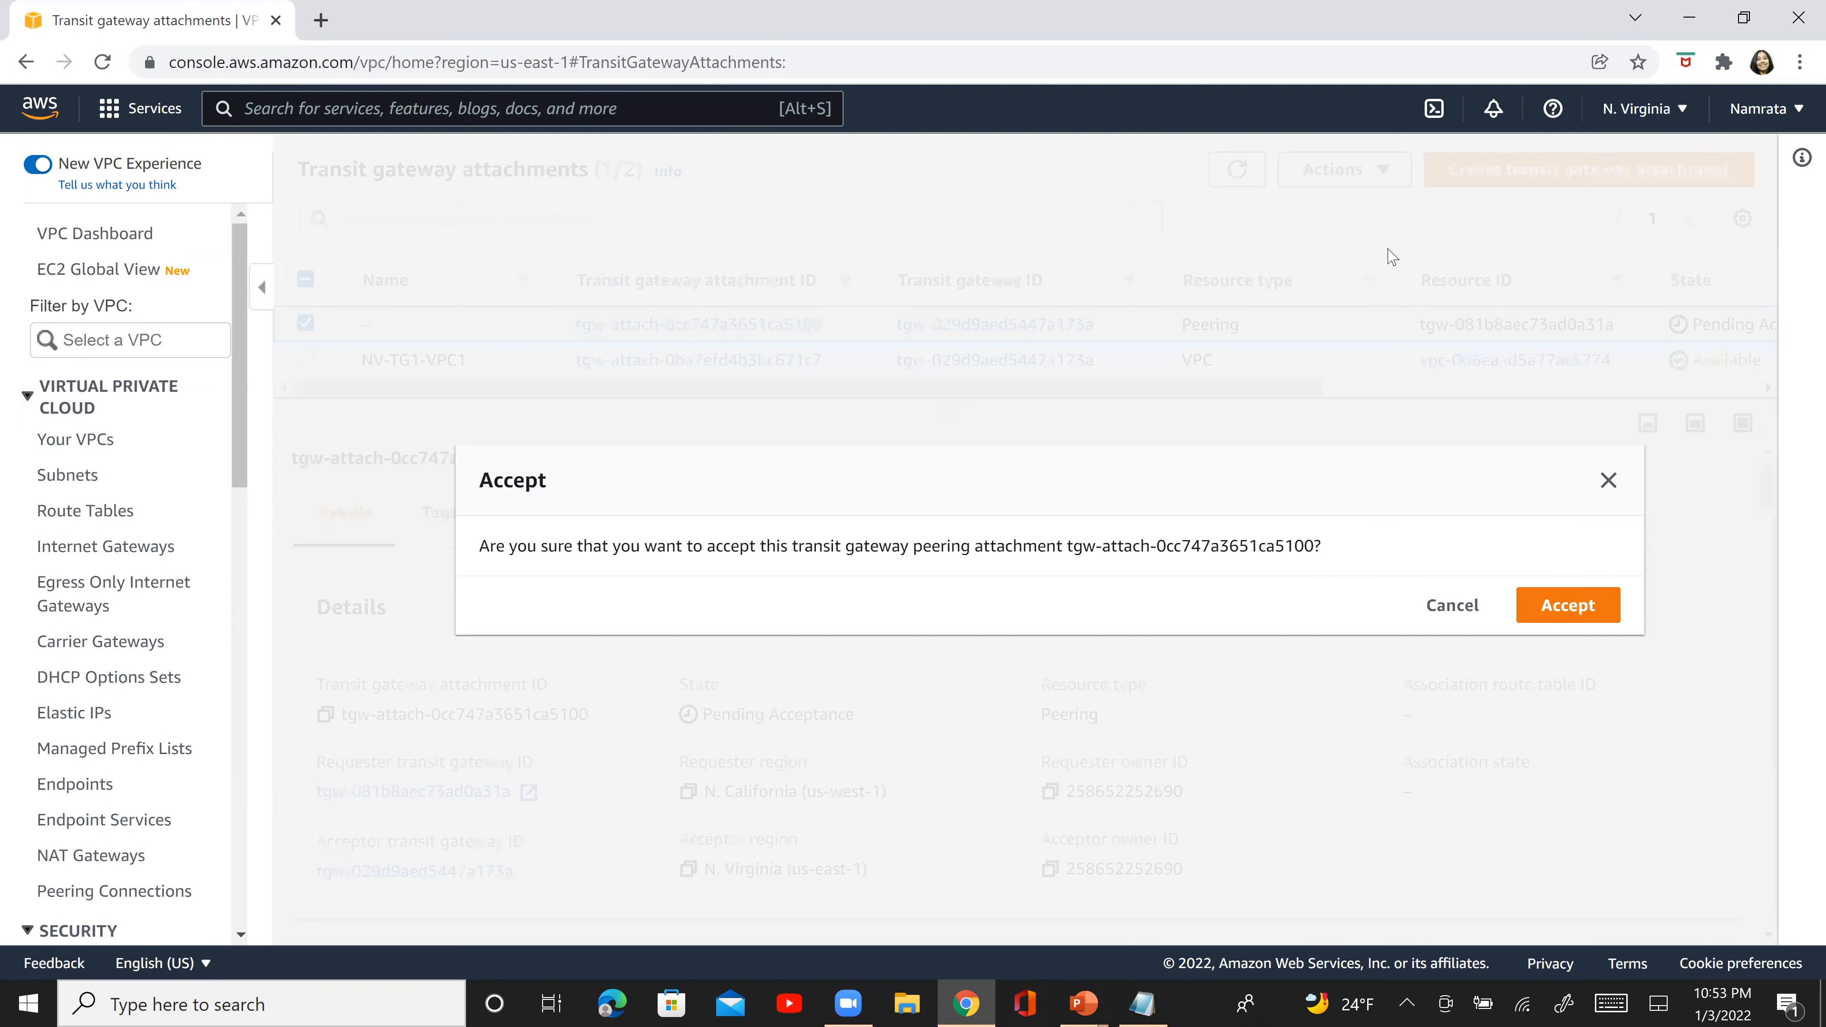
{"action": "left_click", "coordinate": [1567, 608]}
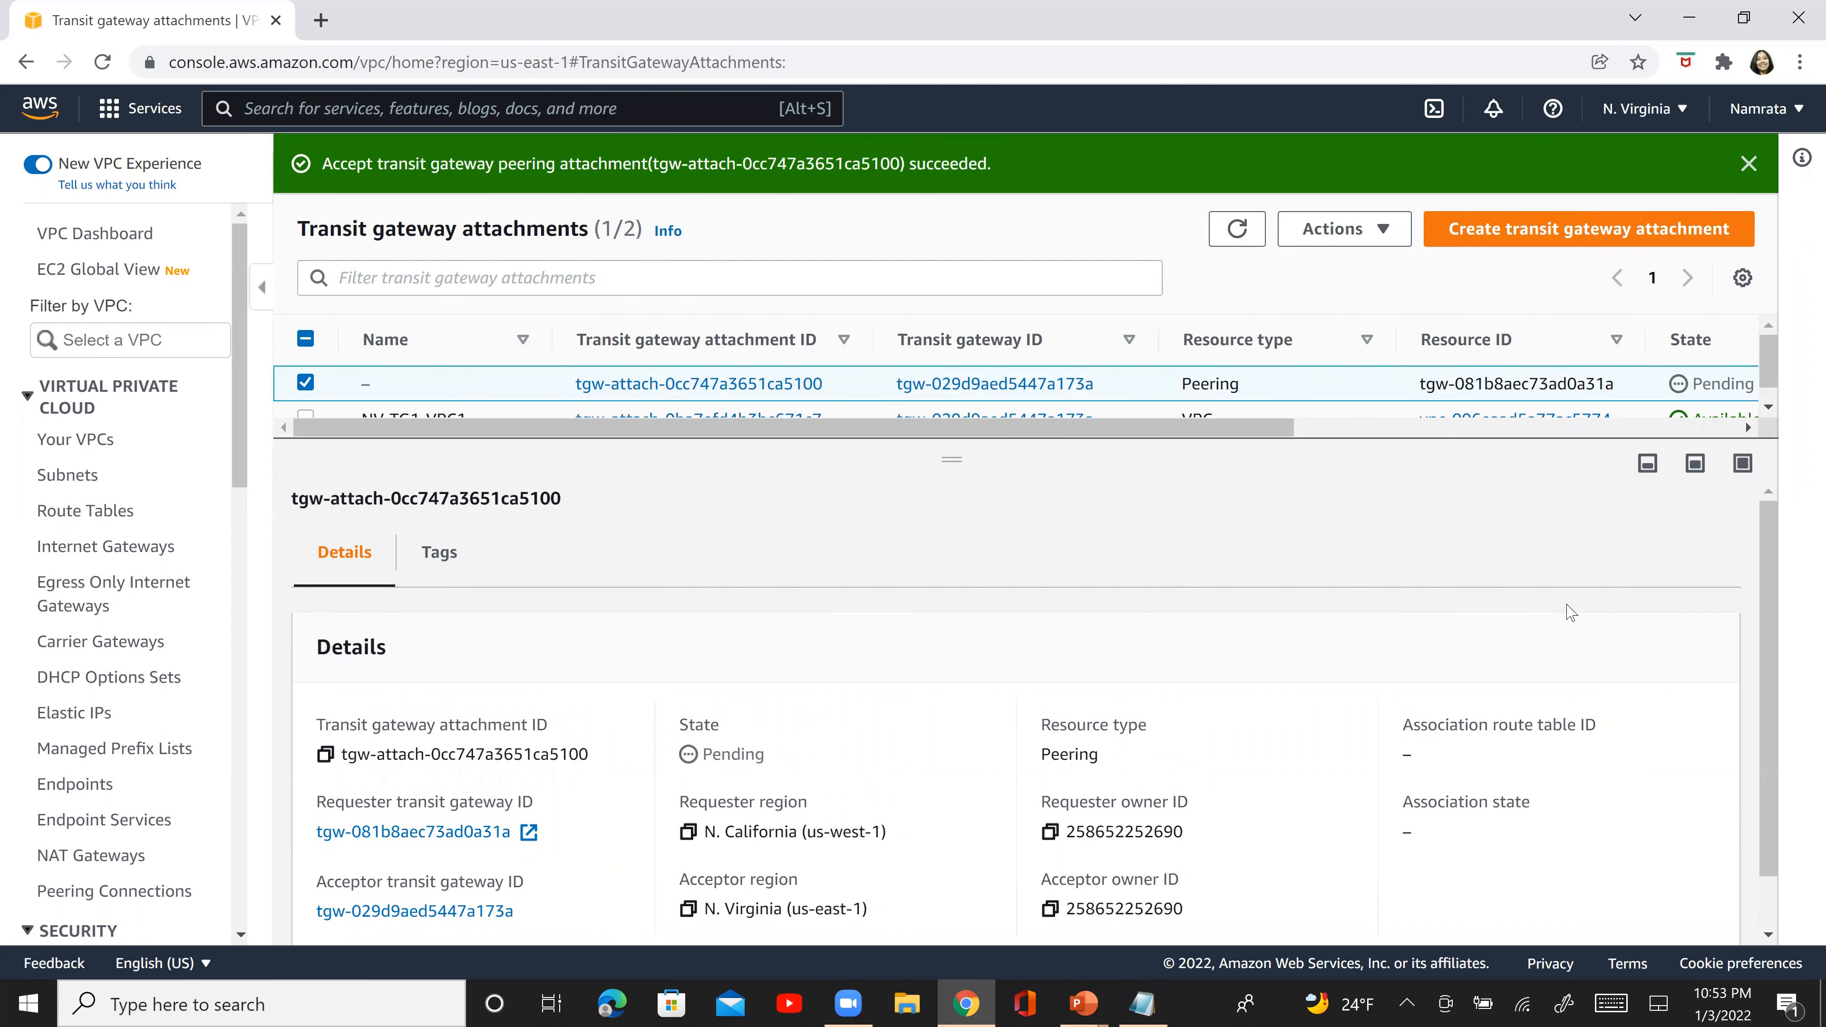
{"action": "left_click", "coordinate": [1749, 165]}
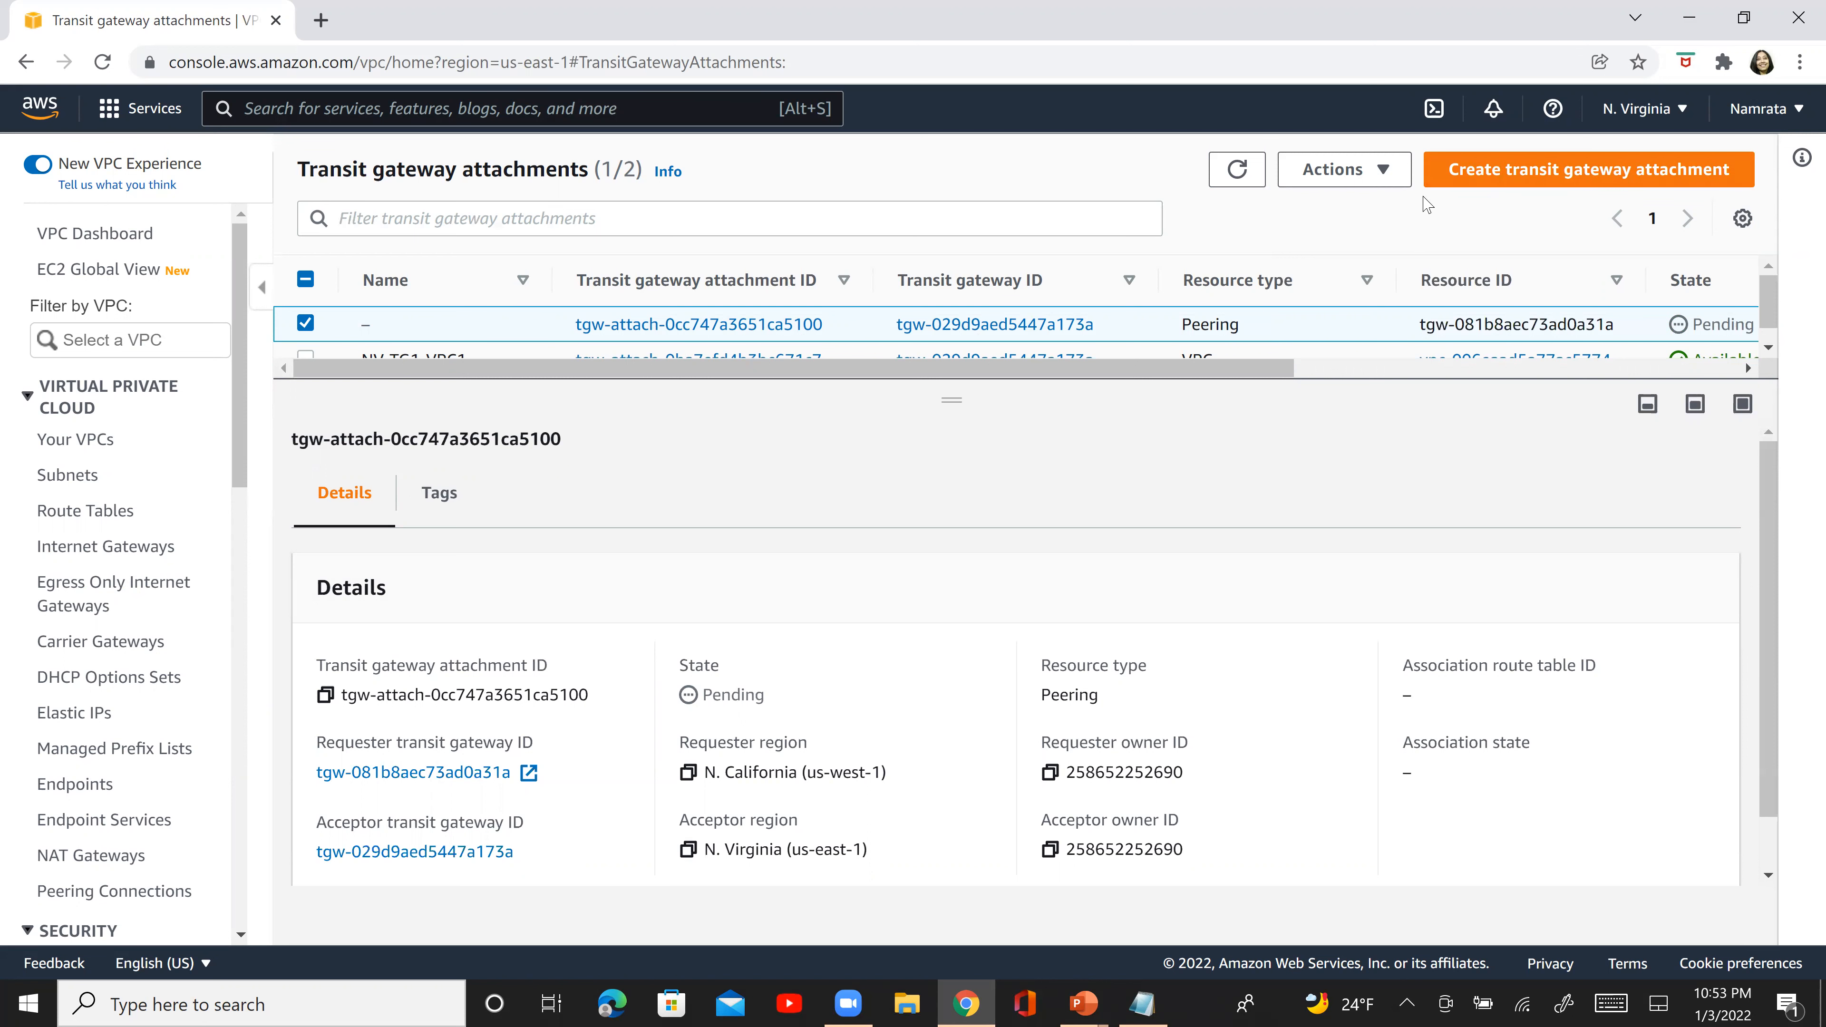
{"action": "left_click", "coordinate": [1250, 178]}
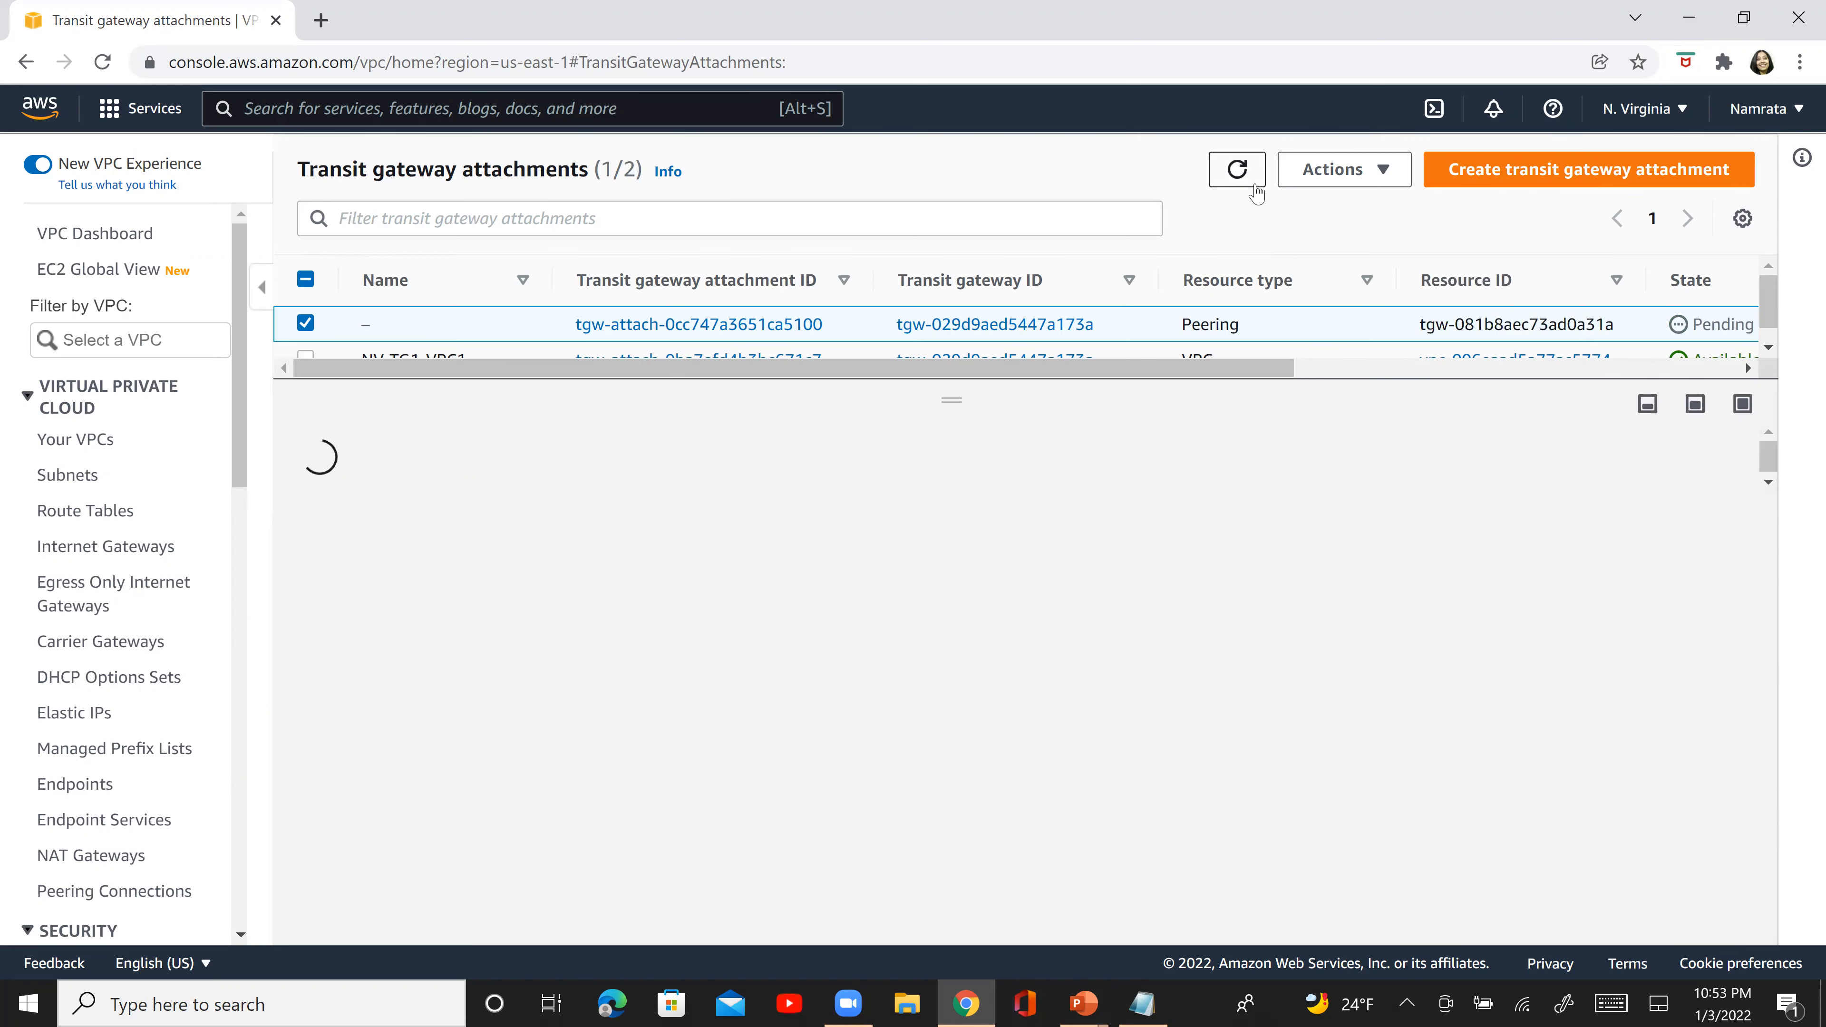
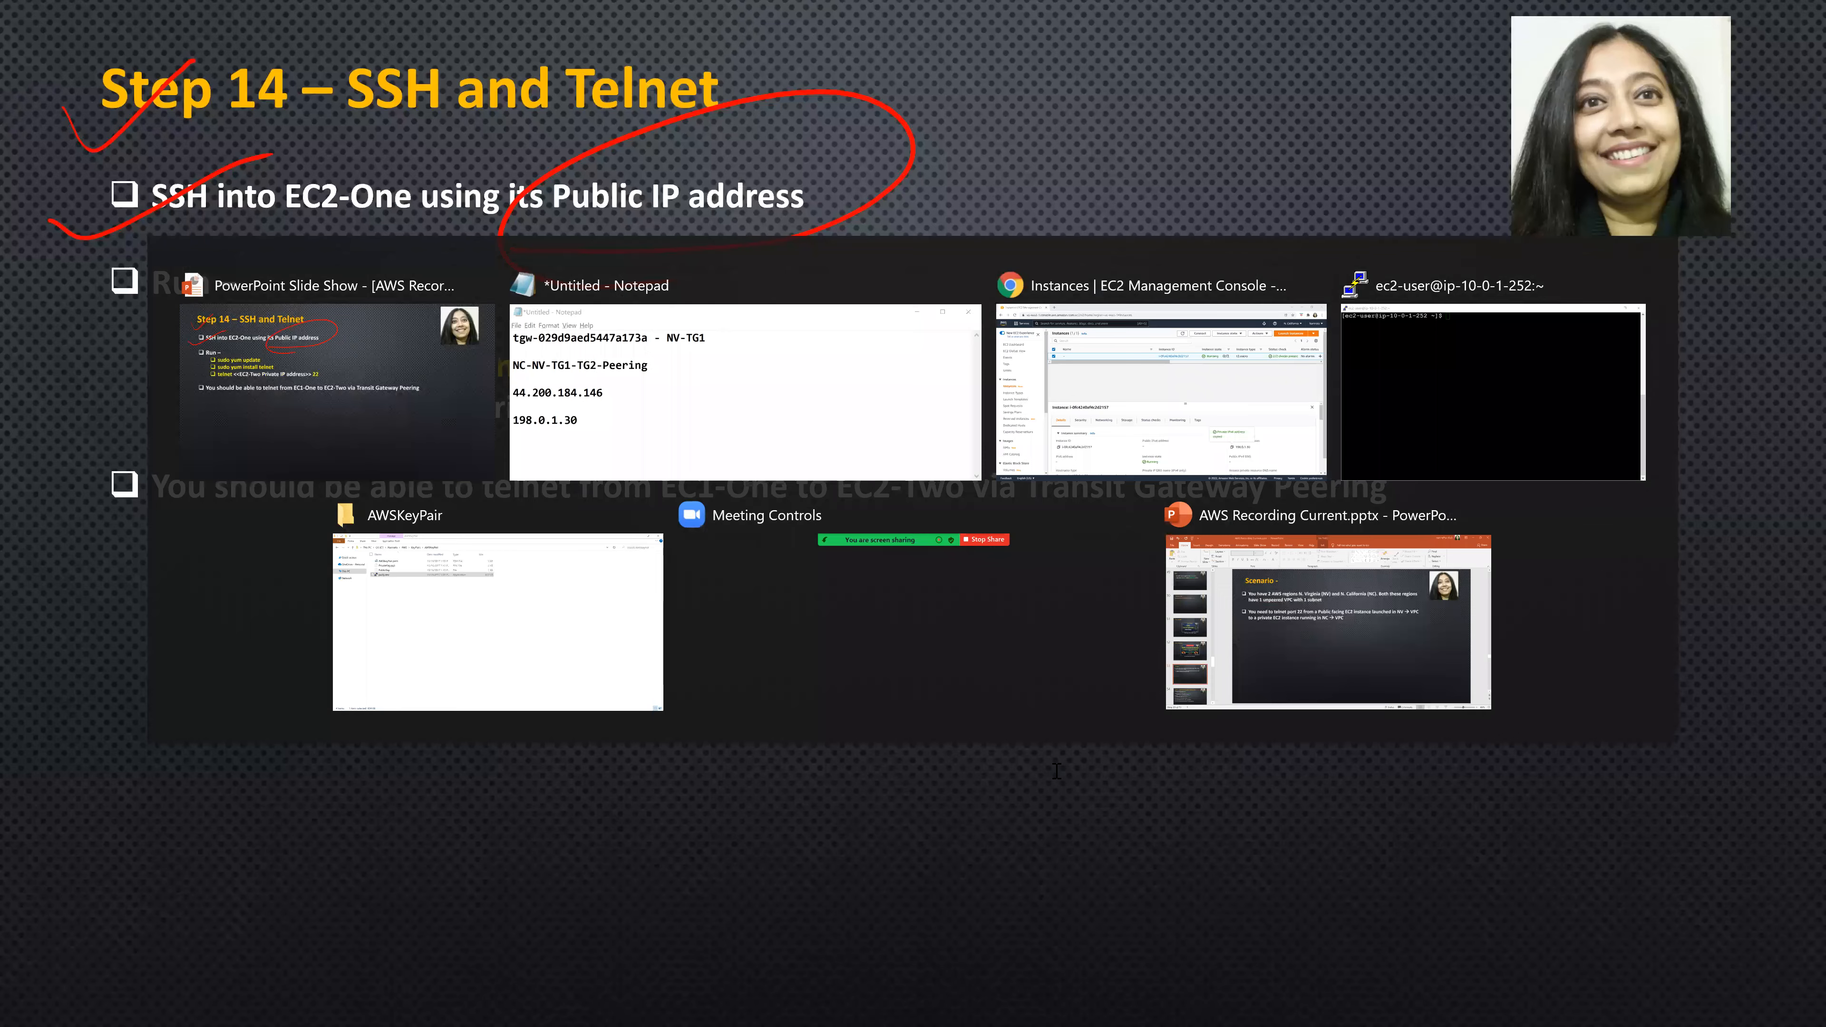
- Switch to Notepad, expand the 198.0.1.30 line into the command "telnet 198.0.1.30 22", and select the whole line for copying
{"action": "key", "text": "alt+Tab"}
{"action": "key", "text": "Tab"}
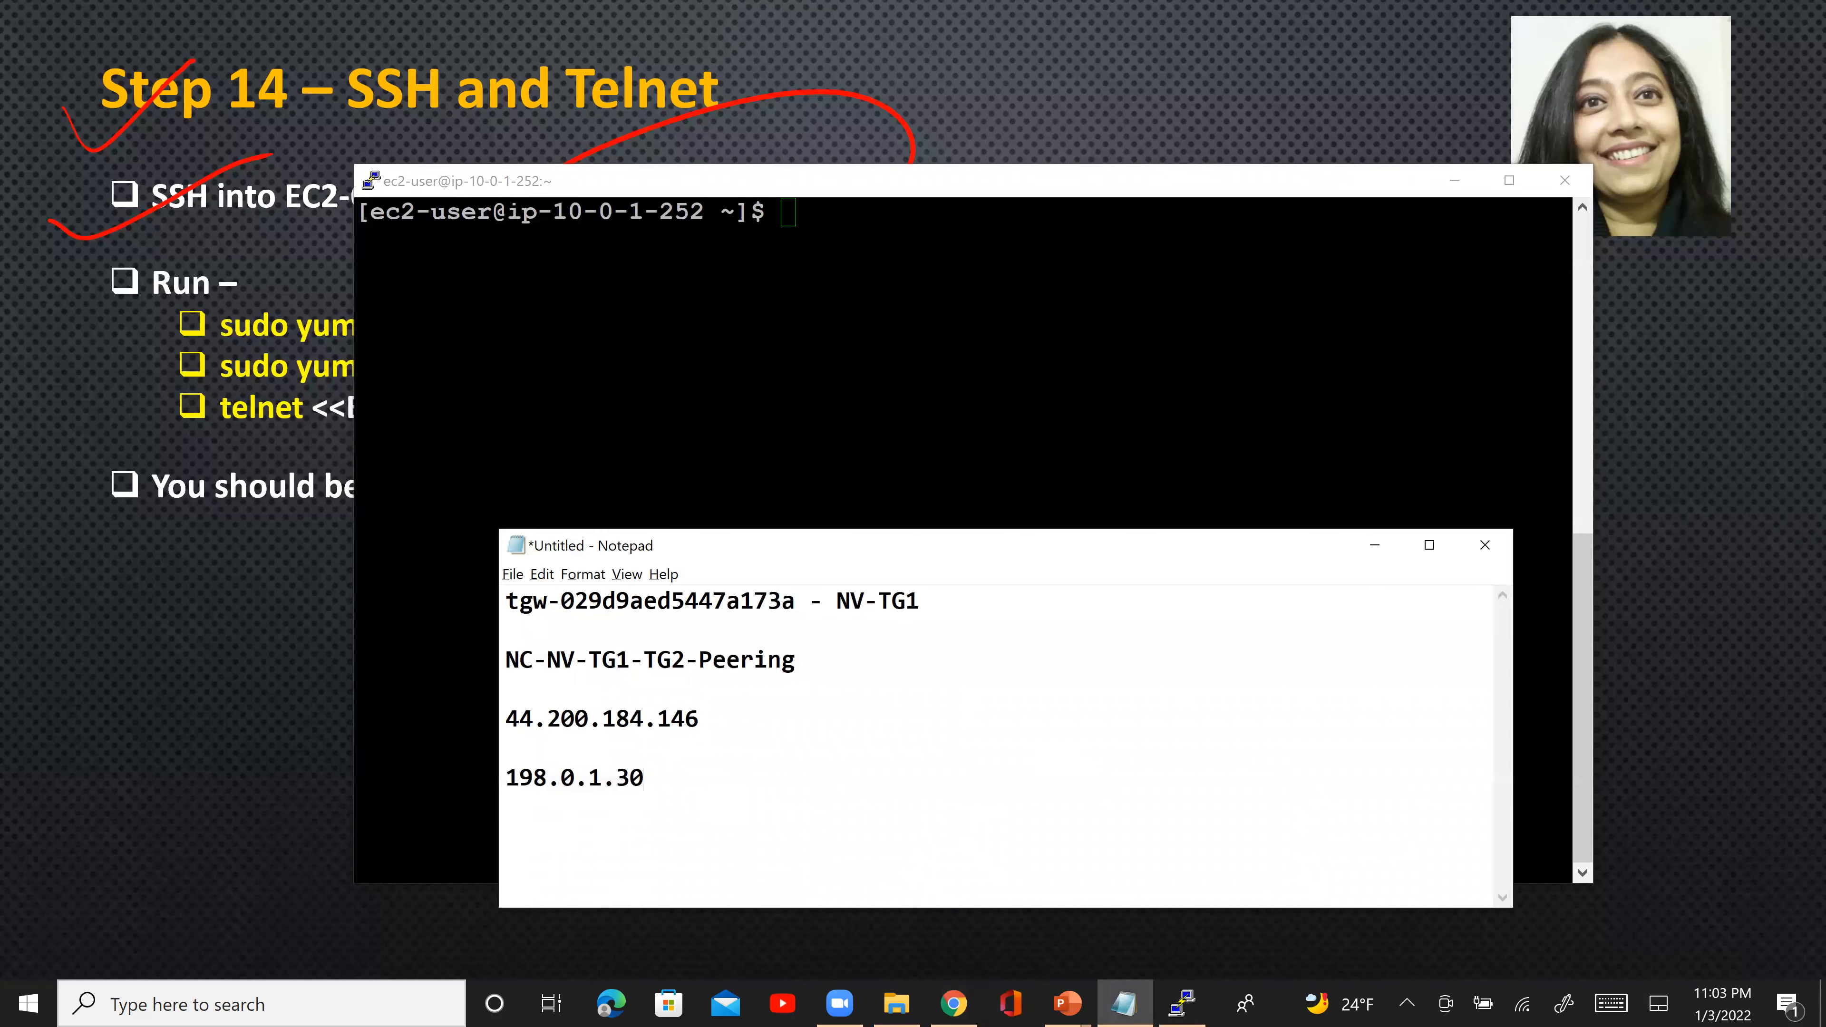
{"action": "type", "text": "telnet 198.0.1.30"}
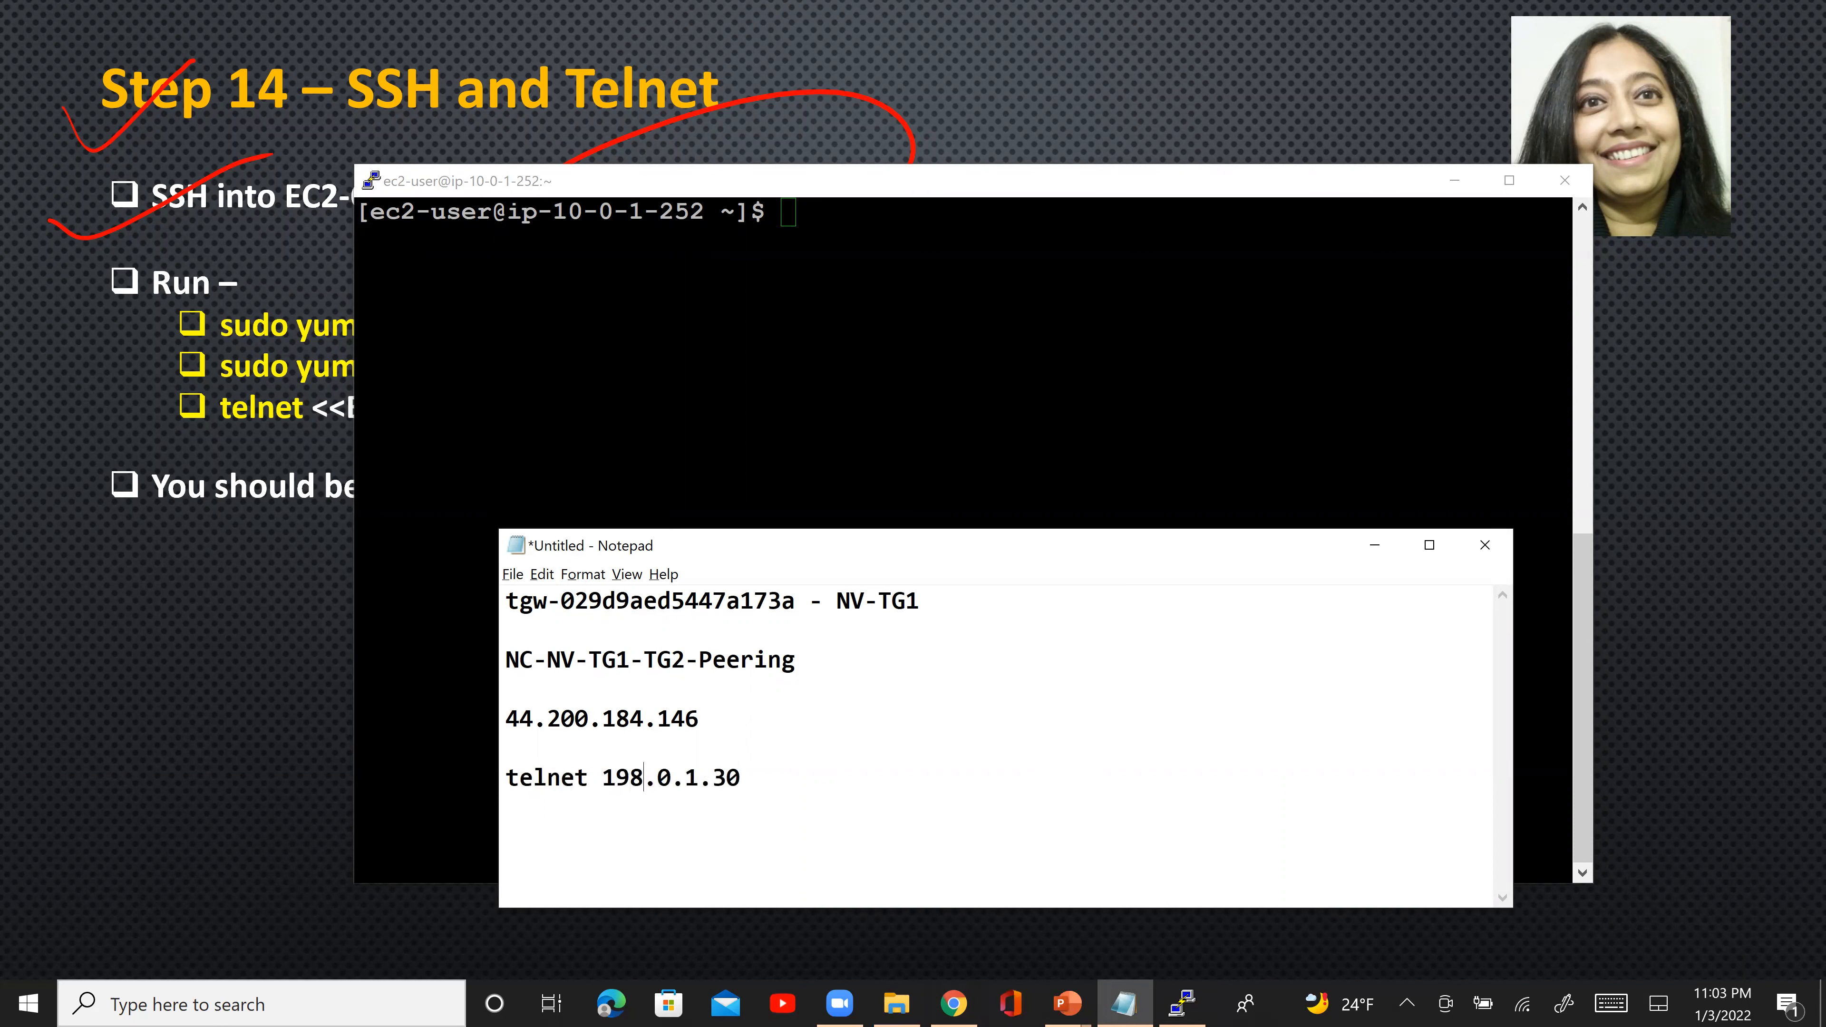
{"action": "type", "text": " 22"}
{"action": "key", "text": "shift+Left"}
{"action": "key", "text": "shift+Left"}
{"action": "key", "text": "shift+Left"}
{"action": "key", "text": "shift+Left"}
{"action": "key", "text": "shift+Left"}
{"action": "key", "text": "shift+Left"}
{"action": "key", "text": "shift+Left"}
{"action": "key", "text": "shift+Left"}
{"action": "key", "text": "shift+Left"}
{"action": "key", "text": "shift+Left"}
{"action": "key", "text": "shift+Left"}
{"action": "key", "text": "shift+Left"}
{"action": "key", "text": "shift+Left"}
{"action": "key", "text": "shift+Left"}
{"action": "key", "text": "shift+Left"}
{"action": "key", "text": "shift+Left"}
{"action": "key", "text": "shift+Left"}
{"action": "key", "text": "shift+Left"}
{"action": "key", "text": "shift+Left"}
{"action": "key", "text": "shift+Left"}
{"action": "key", "text": "shift+Left"}
{"action": "key", "text": "ctrl+c"}
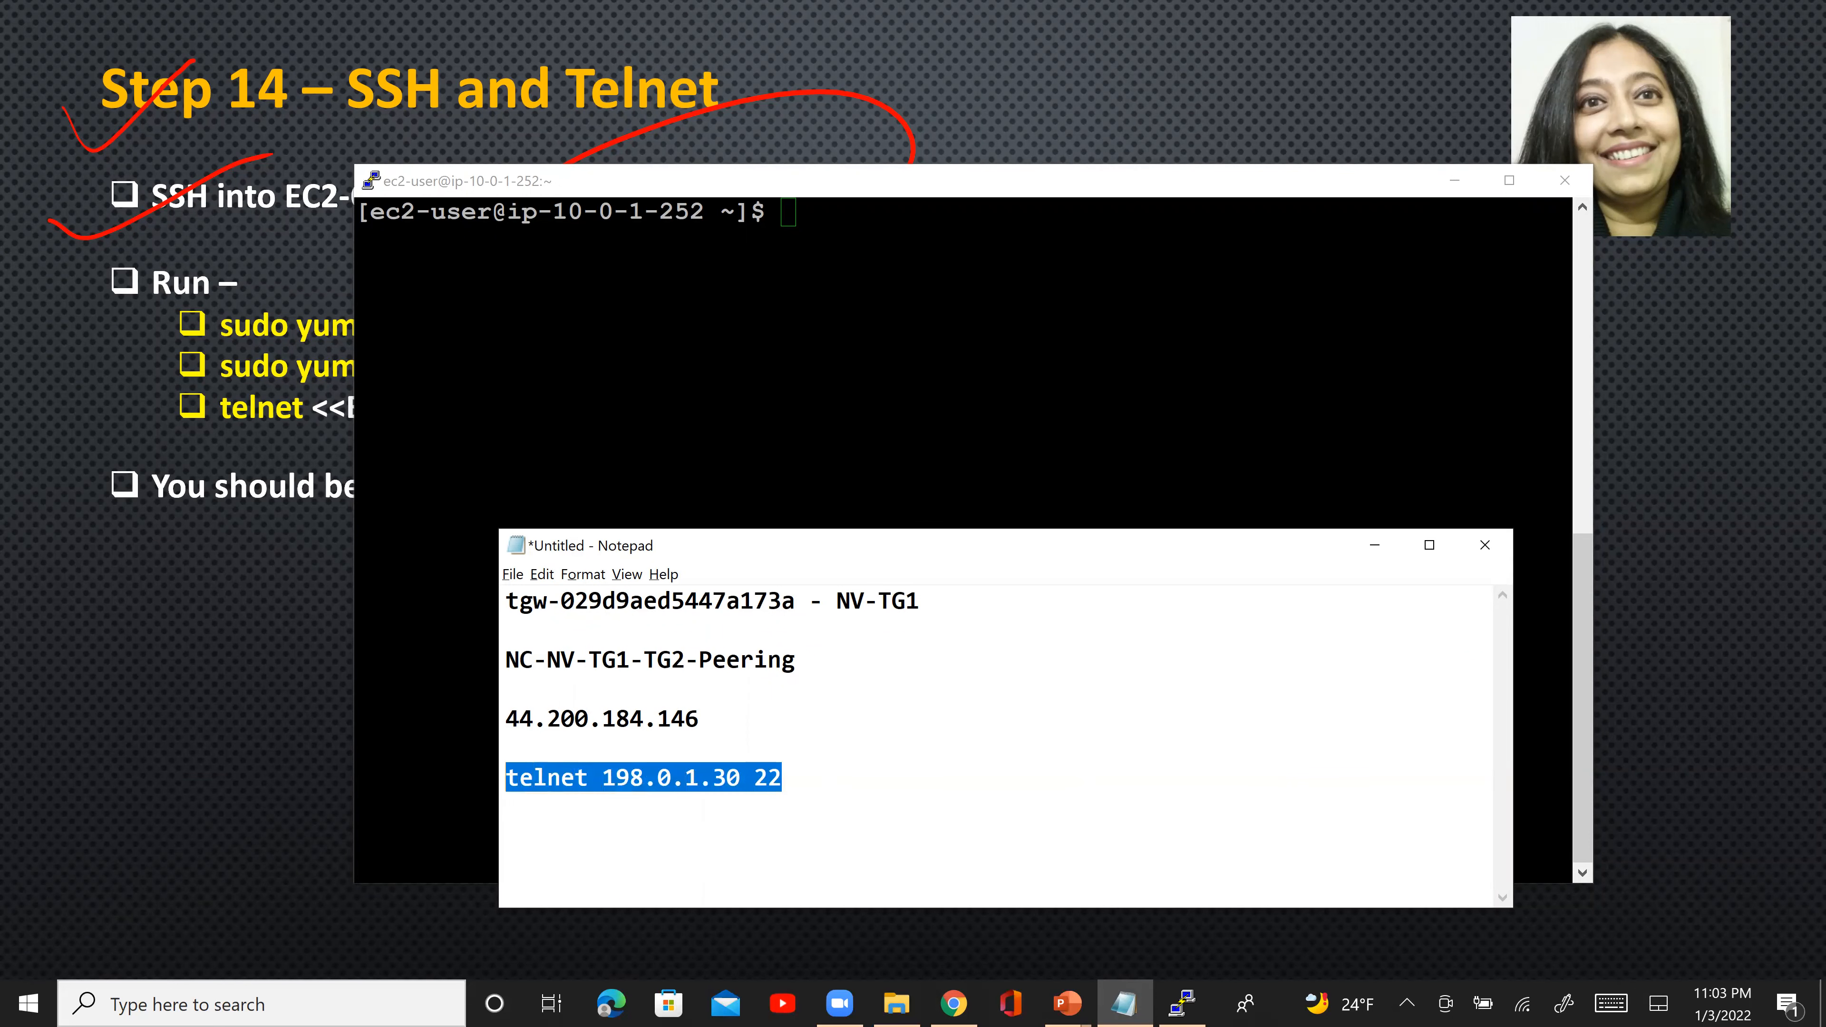
- Check the telnet syntax on the Step 14 slide, switch to the EC2-One terminal, and run "telnet 198.0.1.30 22" there
{"action": "left_click", "coordinate": [203, 794]}
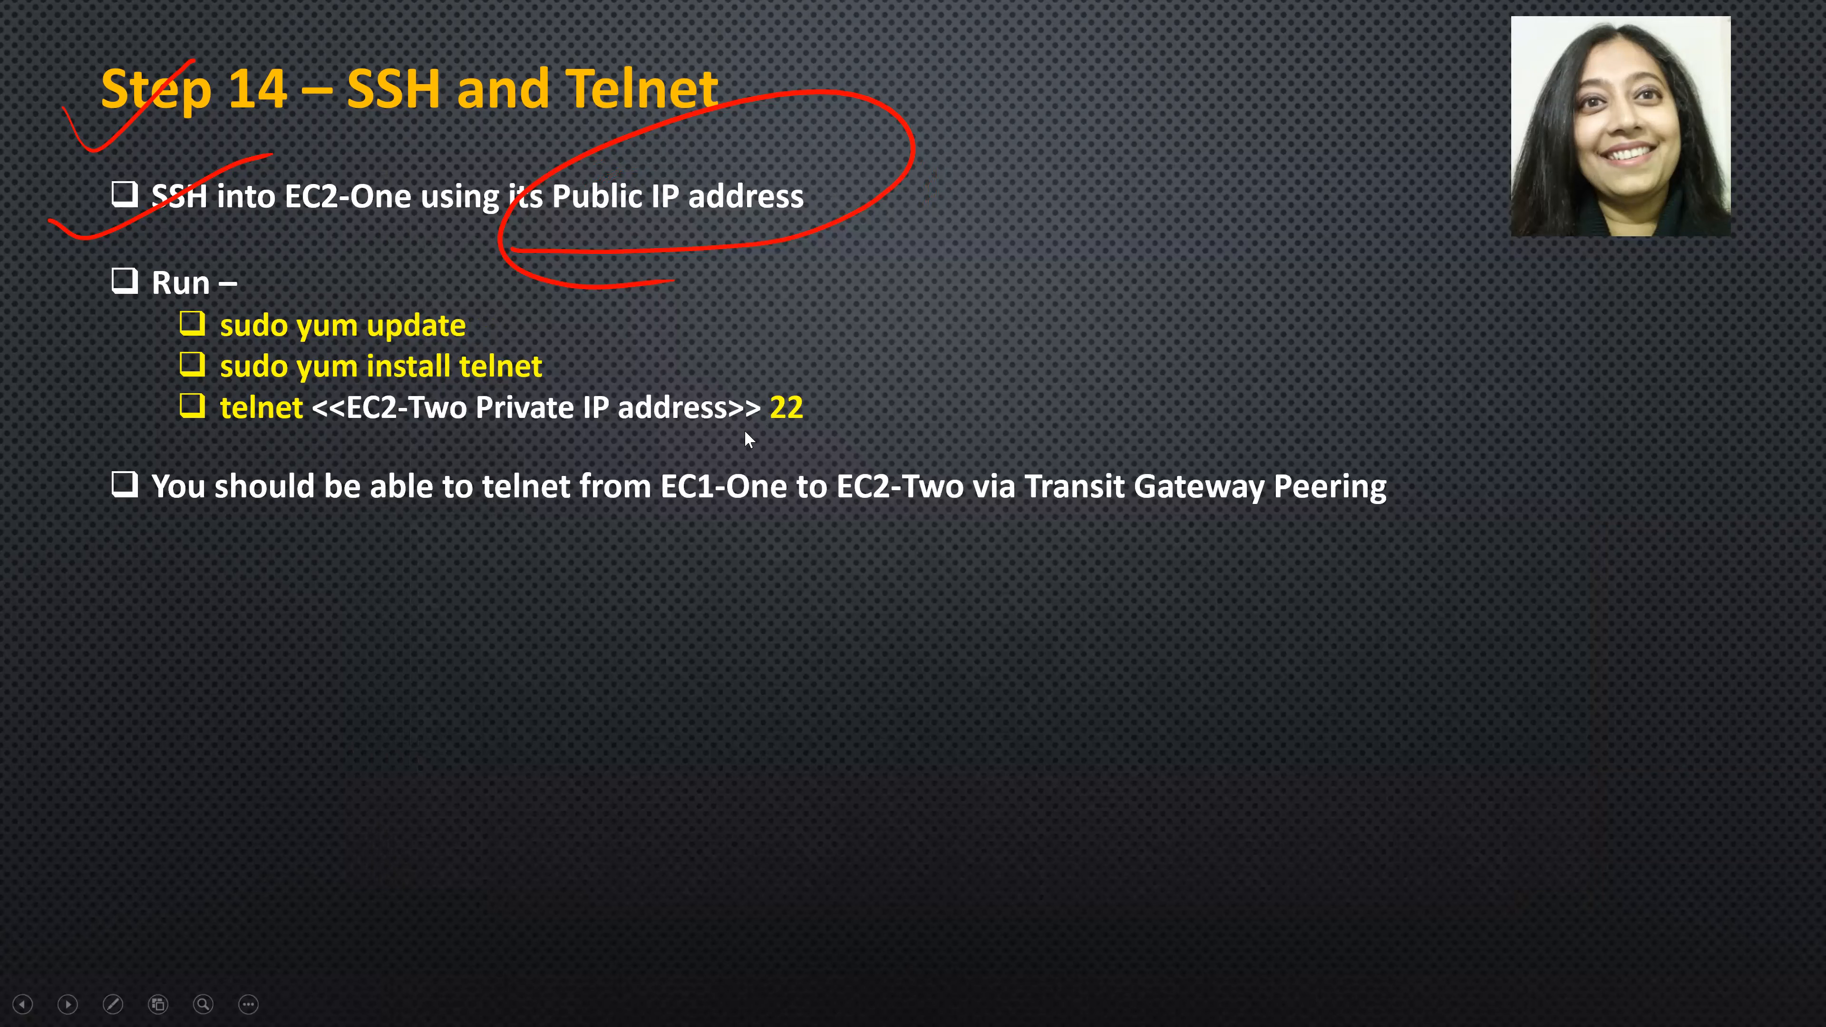
{"action": "key", "text": "alt+Tab"}
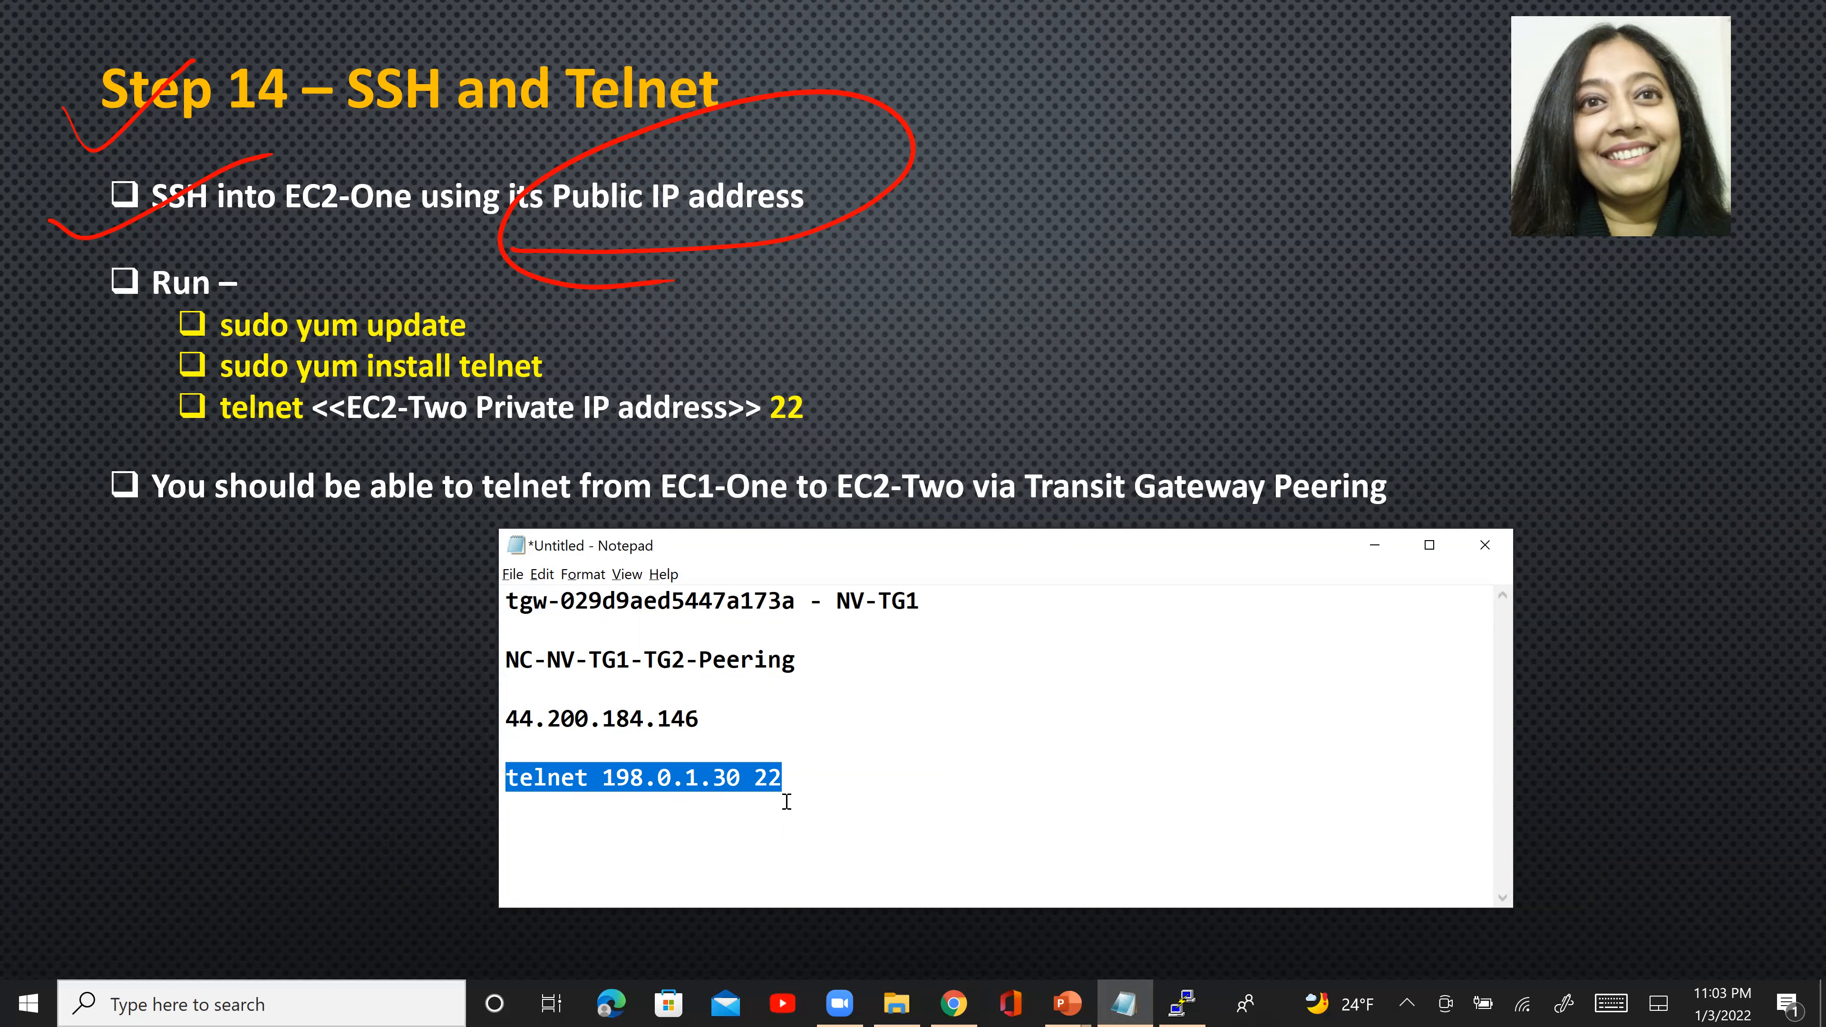
{"action": "key", "text": "alt+Tab"}
{"action": "key", "text": "alt+Tab"}
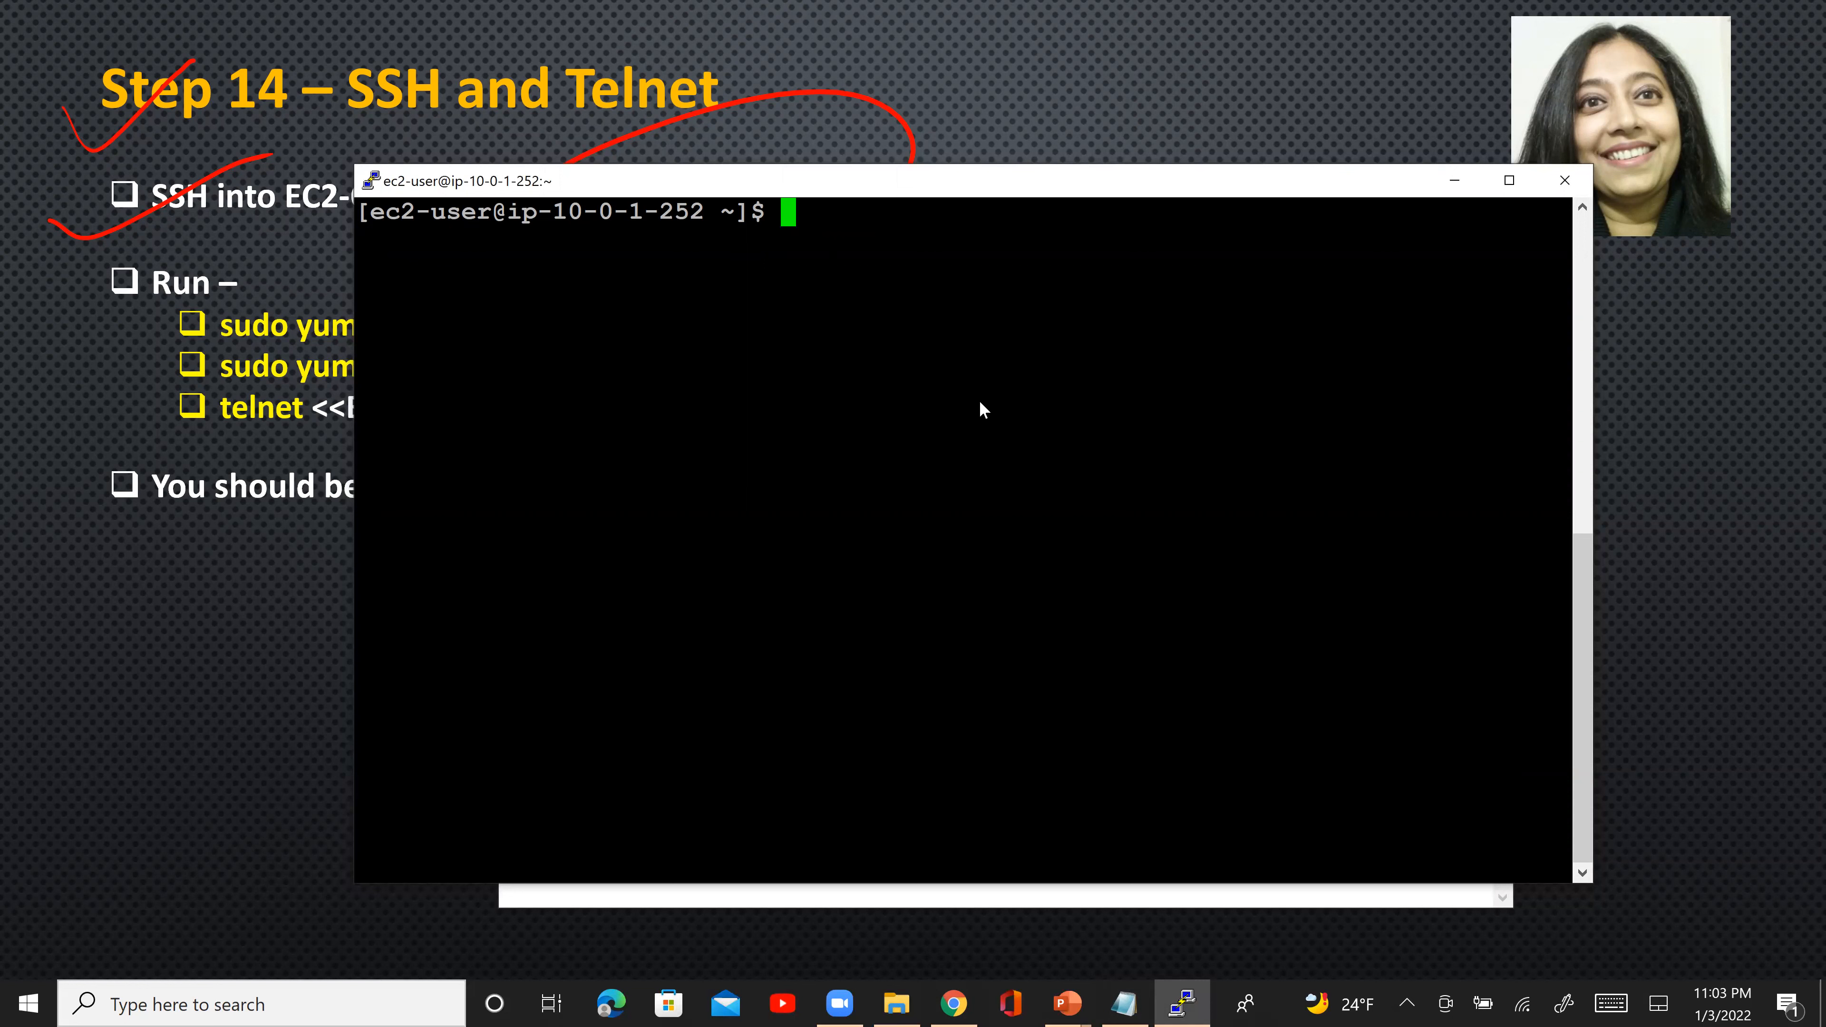
{"action": "left_click_drag", "start_coordinate": [834, 193], "coordinate": [907, 176]}
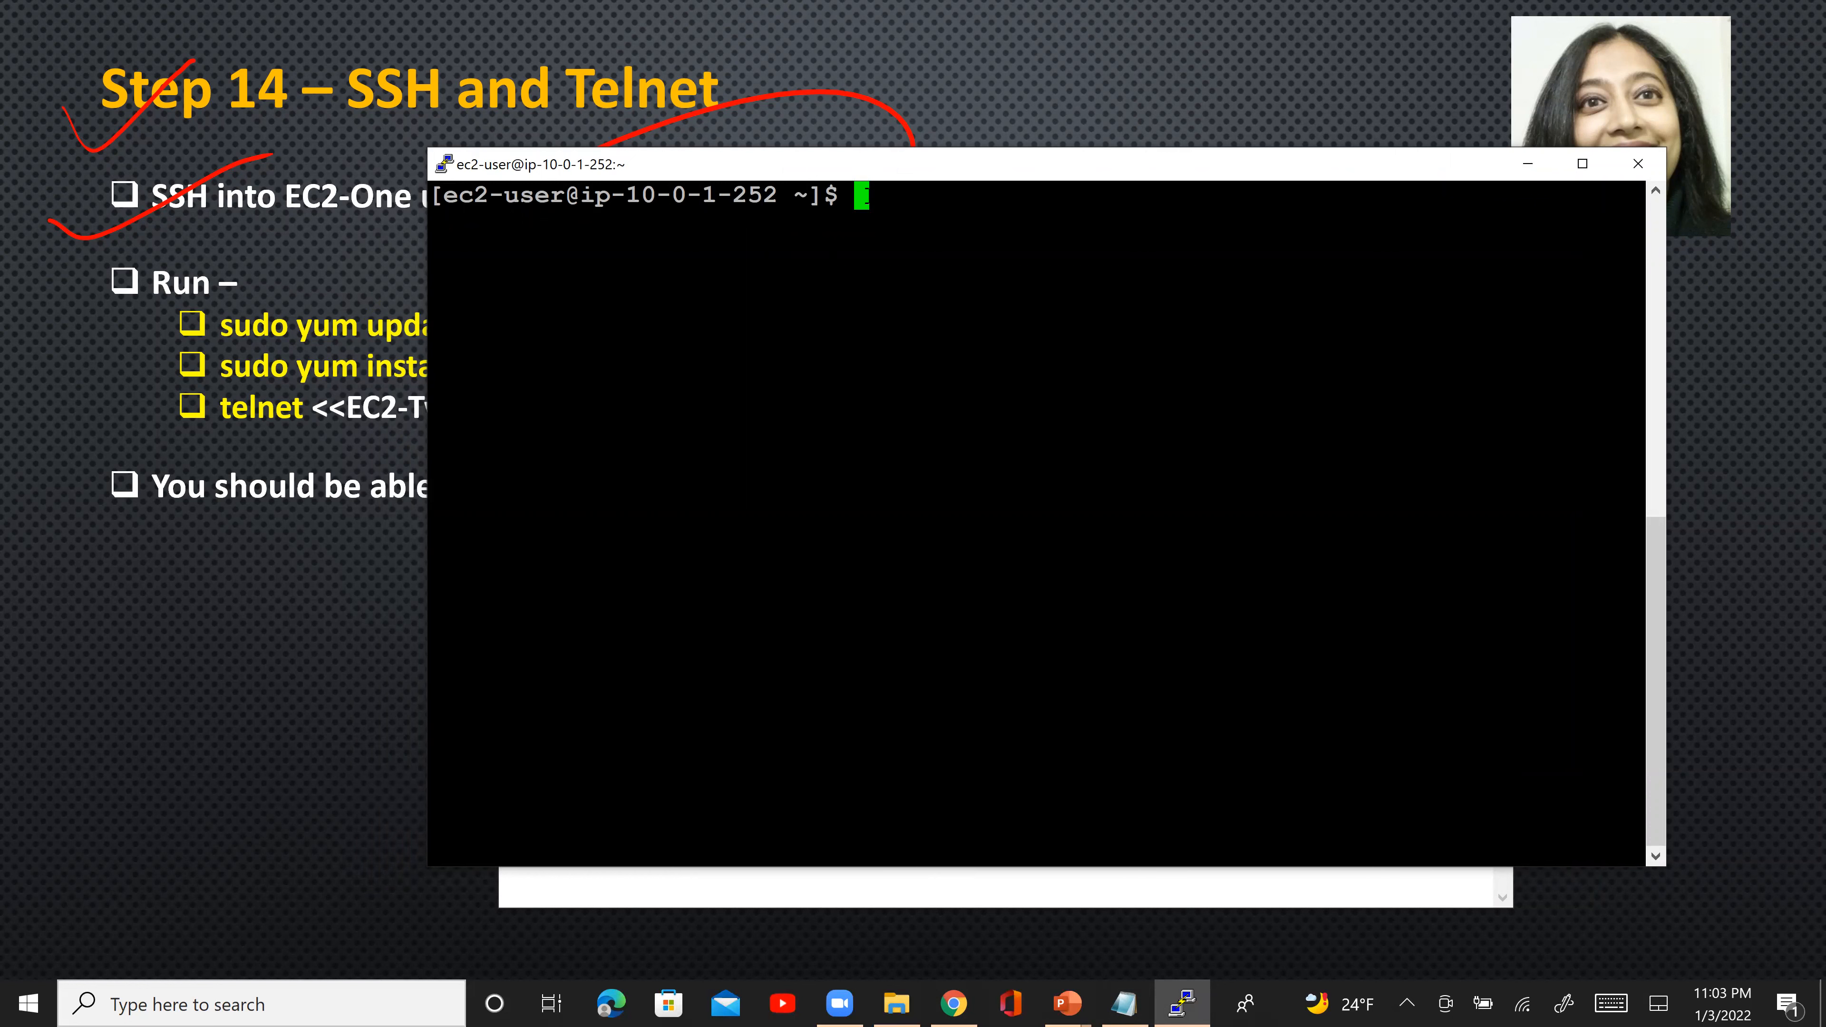
{"action": "right_click", "coordinate": [870, 195]}
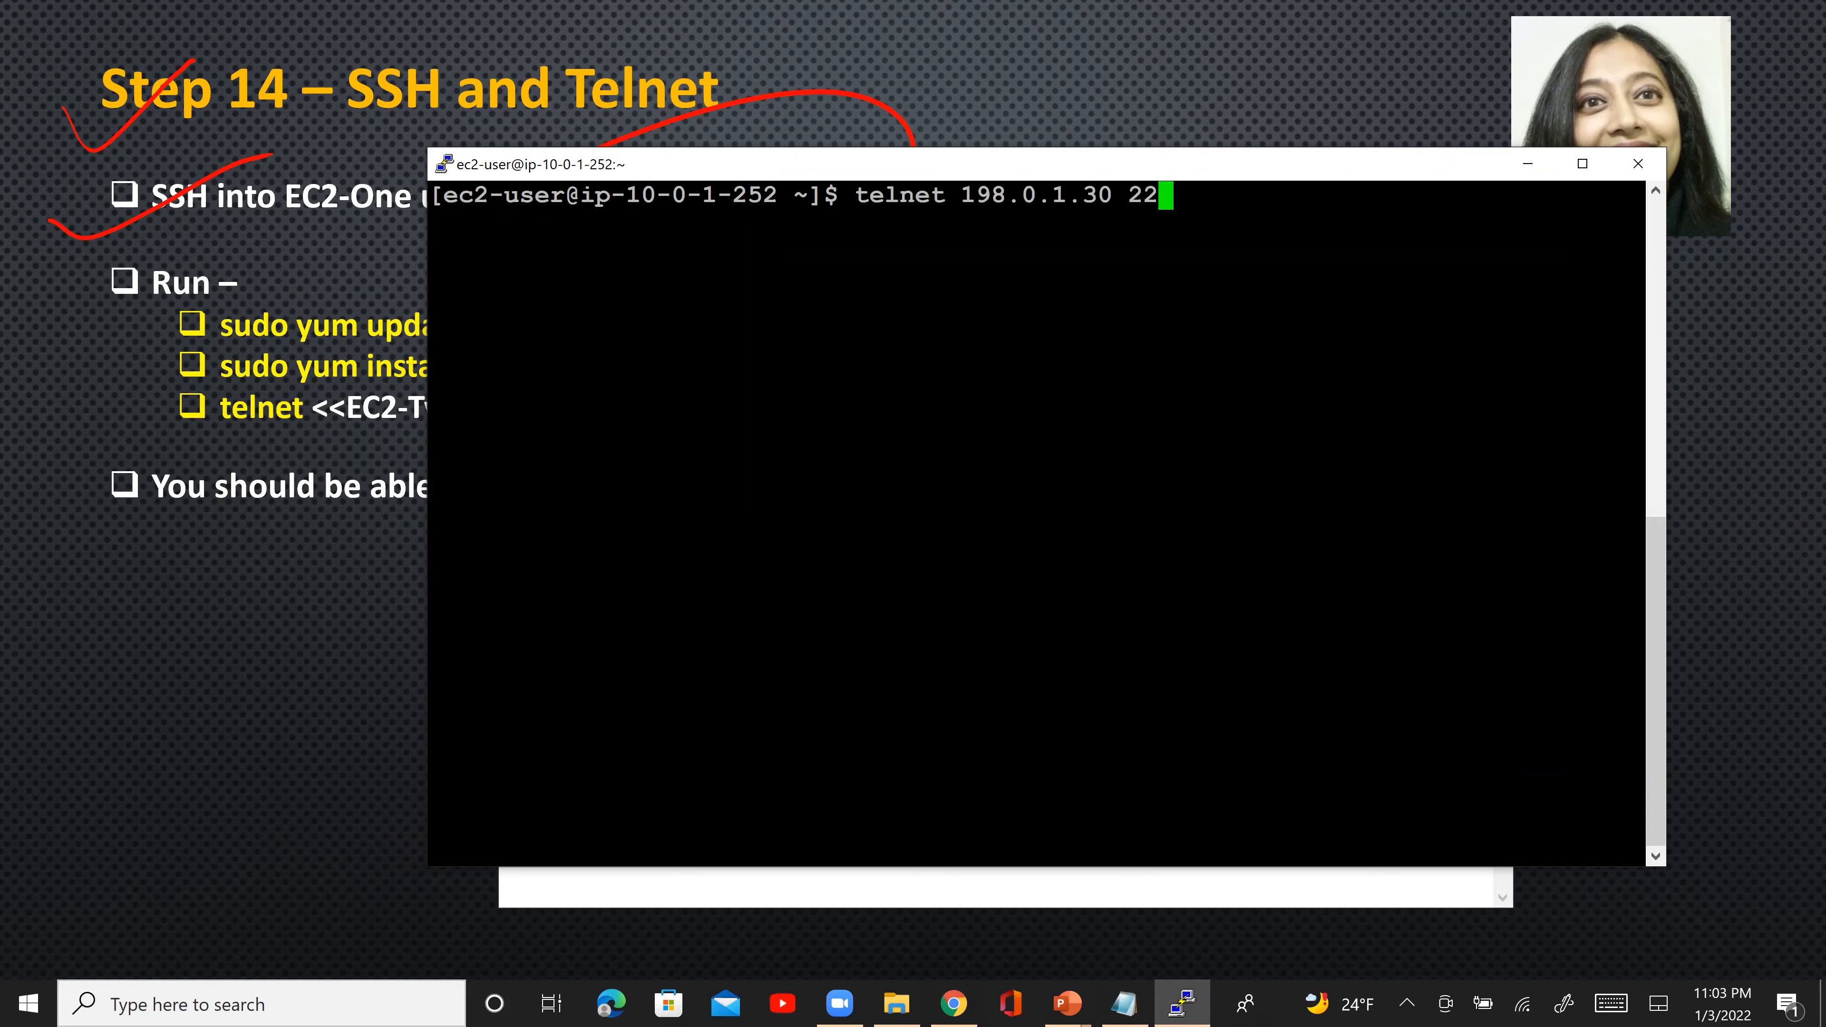
{"action": "key", "text": "Return"}
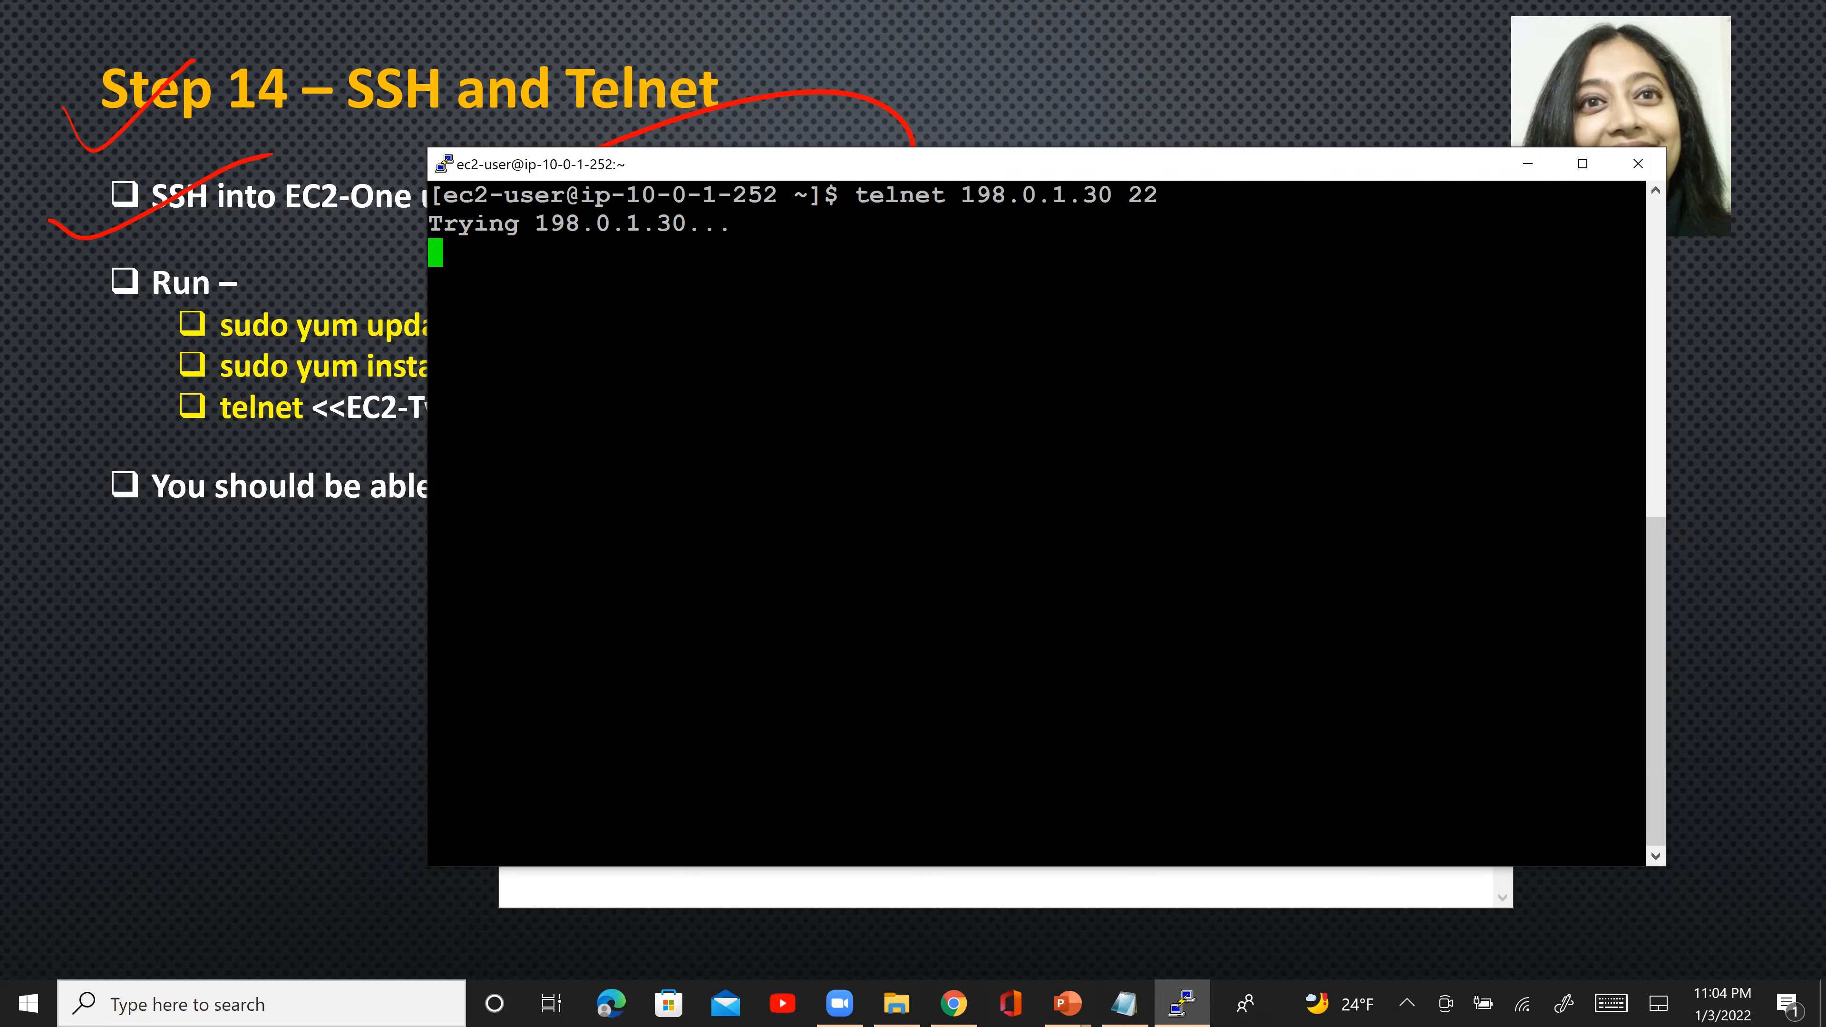
- Switch to the EC2 console in Chrome and examine the port ranges and sources in NC-VPC2-EC2-SG's inbound rules
{"action": "key", "text": "alt+Tab"}
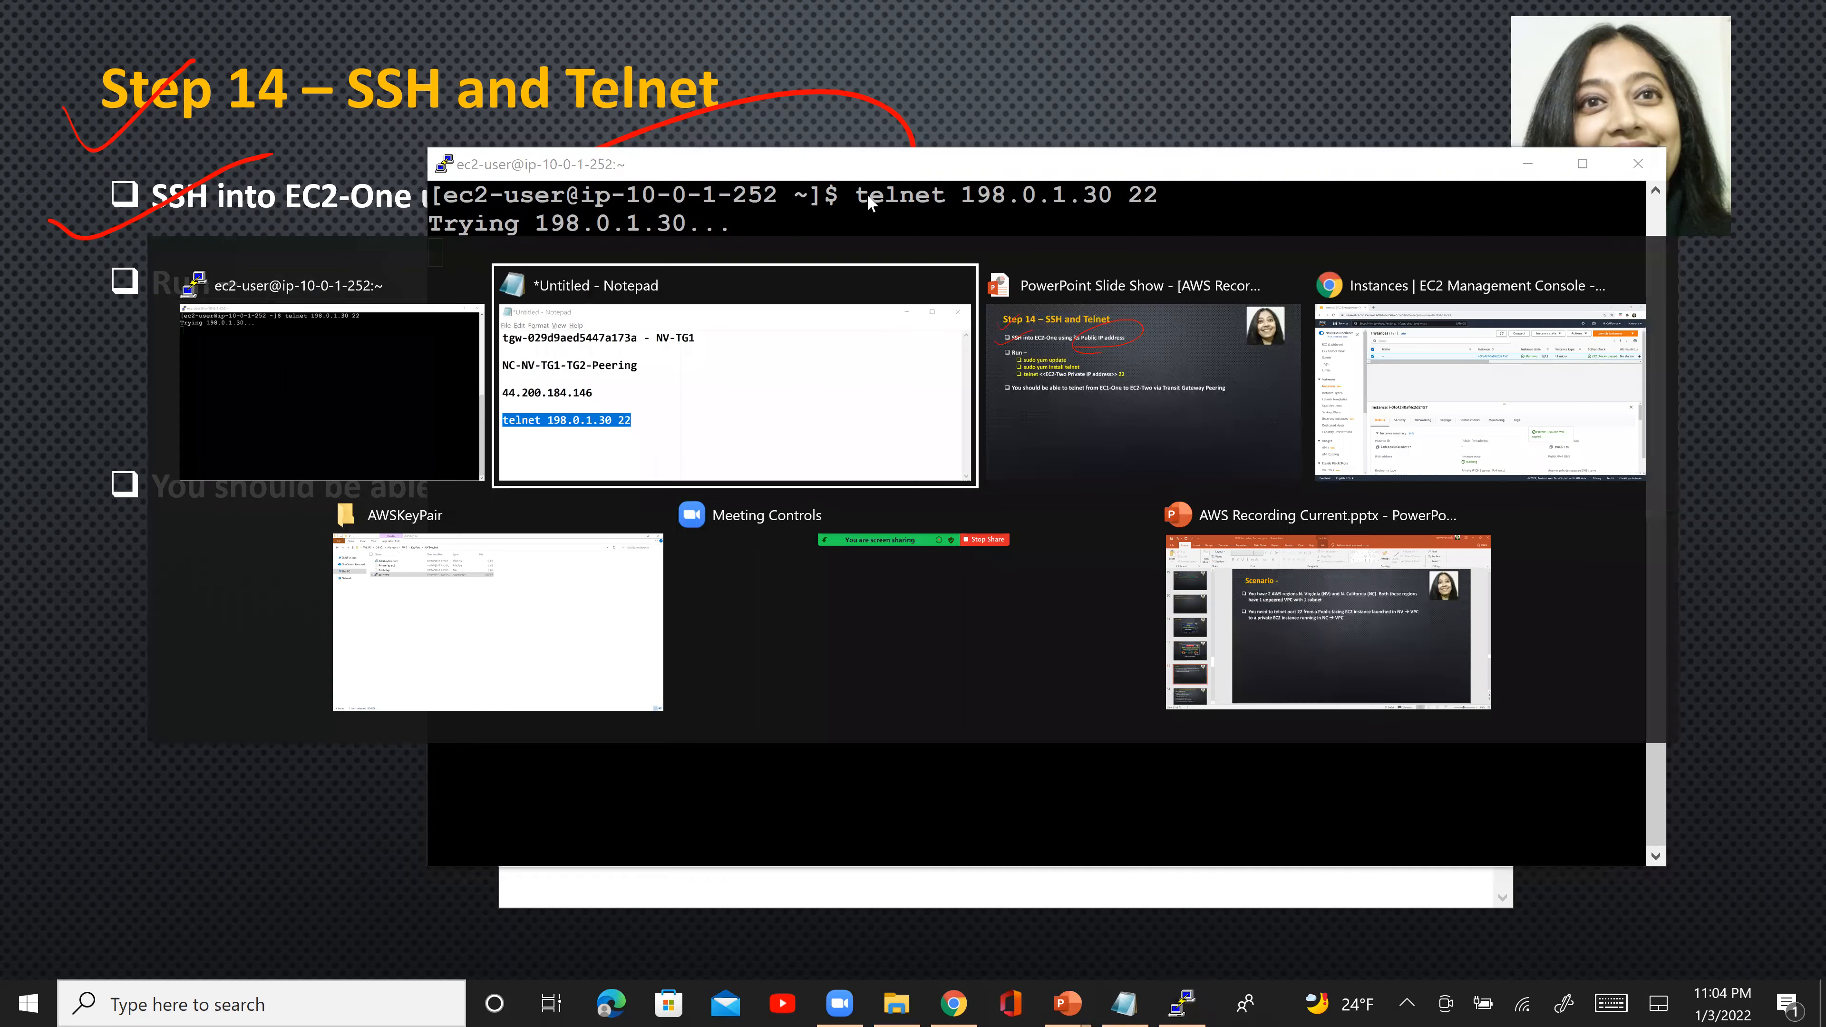
{"action": "key", "text": "alt+Tab"}
{"action": "key", "text": "alt+Tab"}
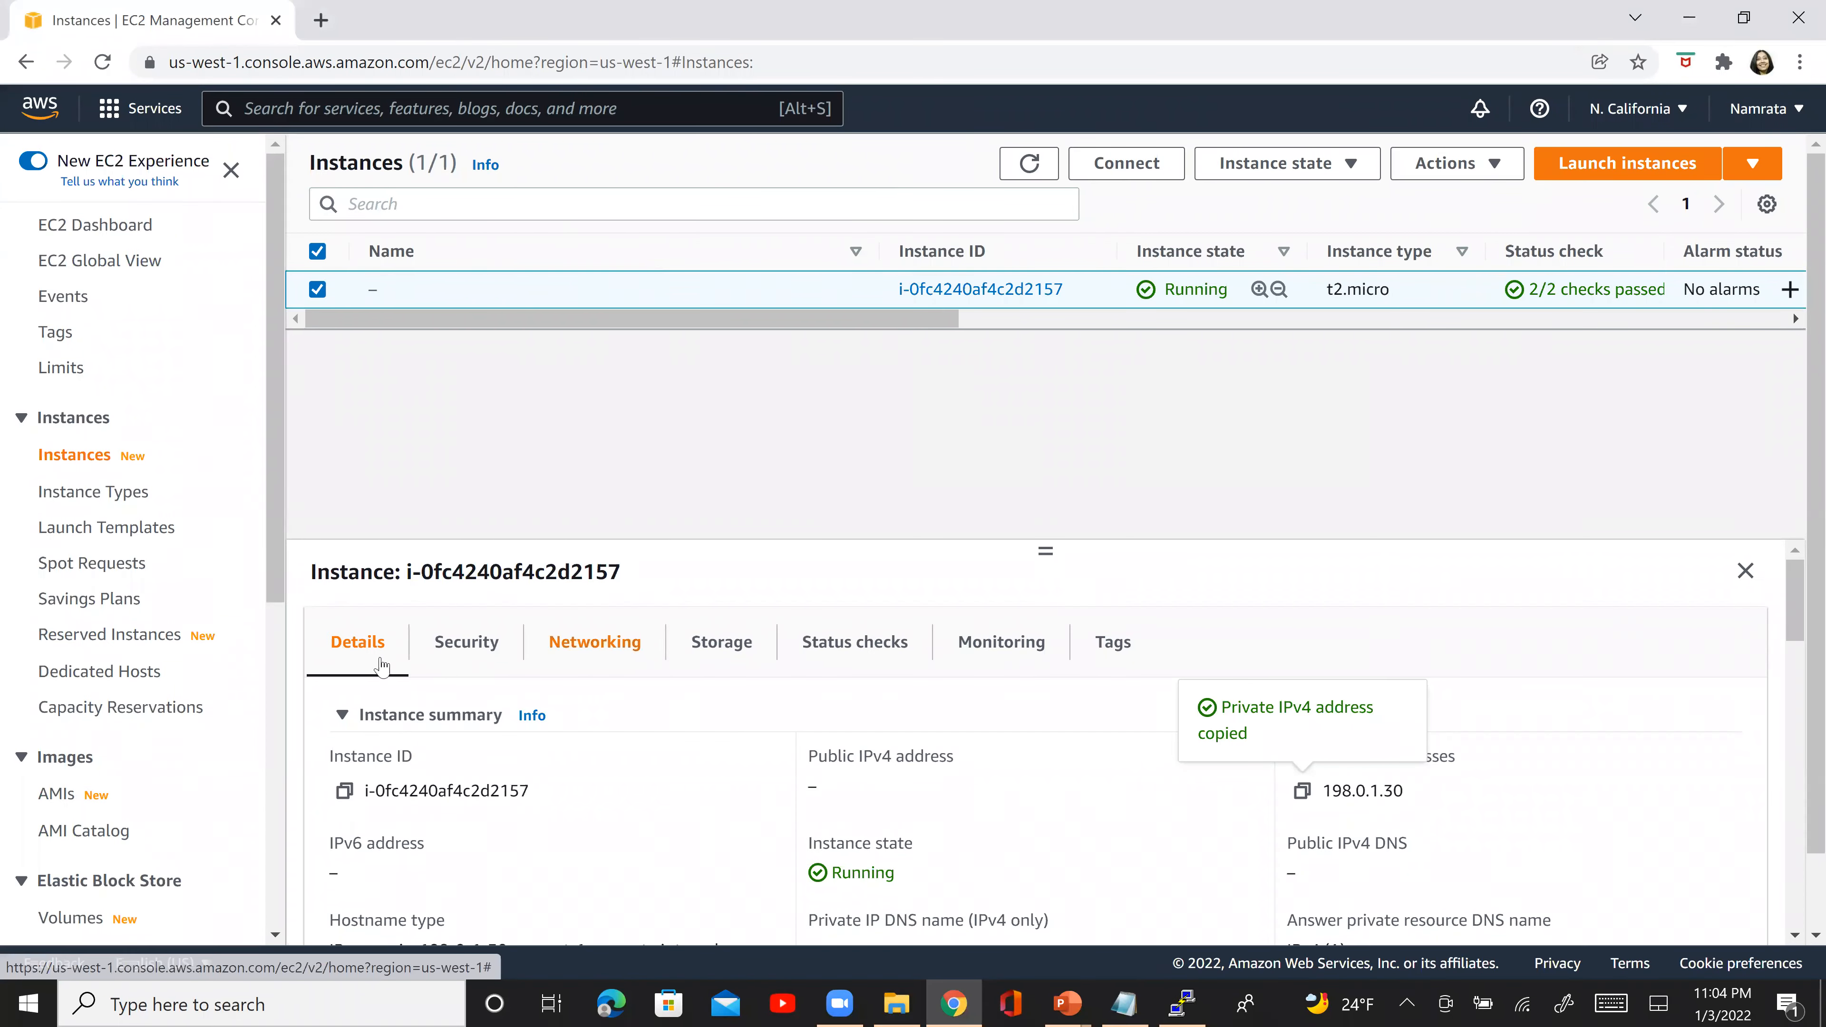
{"action": "scroll", "coordinate": [284, 747], "scroll_direction": "down", "scroll_amount": 4}
{"action": "scroll", "coordinate": [283, 746], "scroll_direction": "down", "scroll_amount": 3}
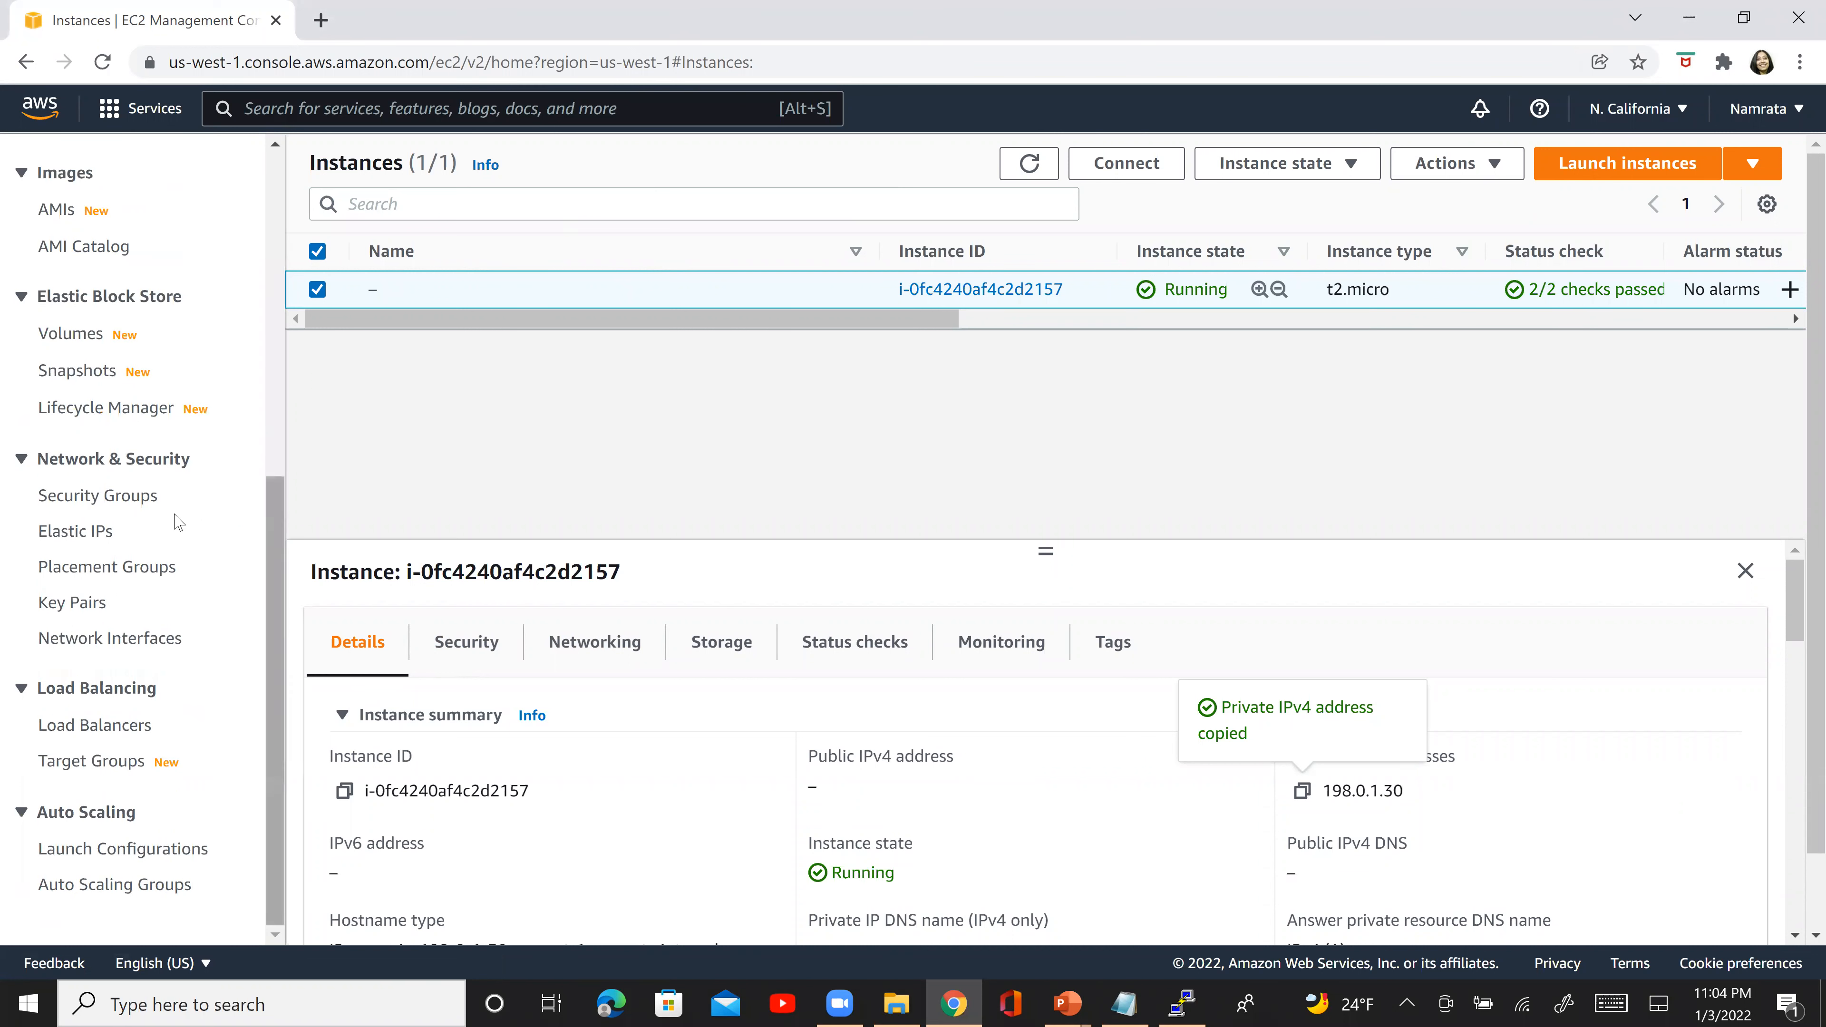
{"action": "left_click", "coordinate": [126, 511]}
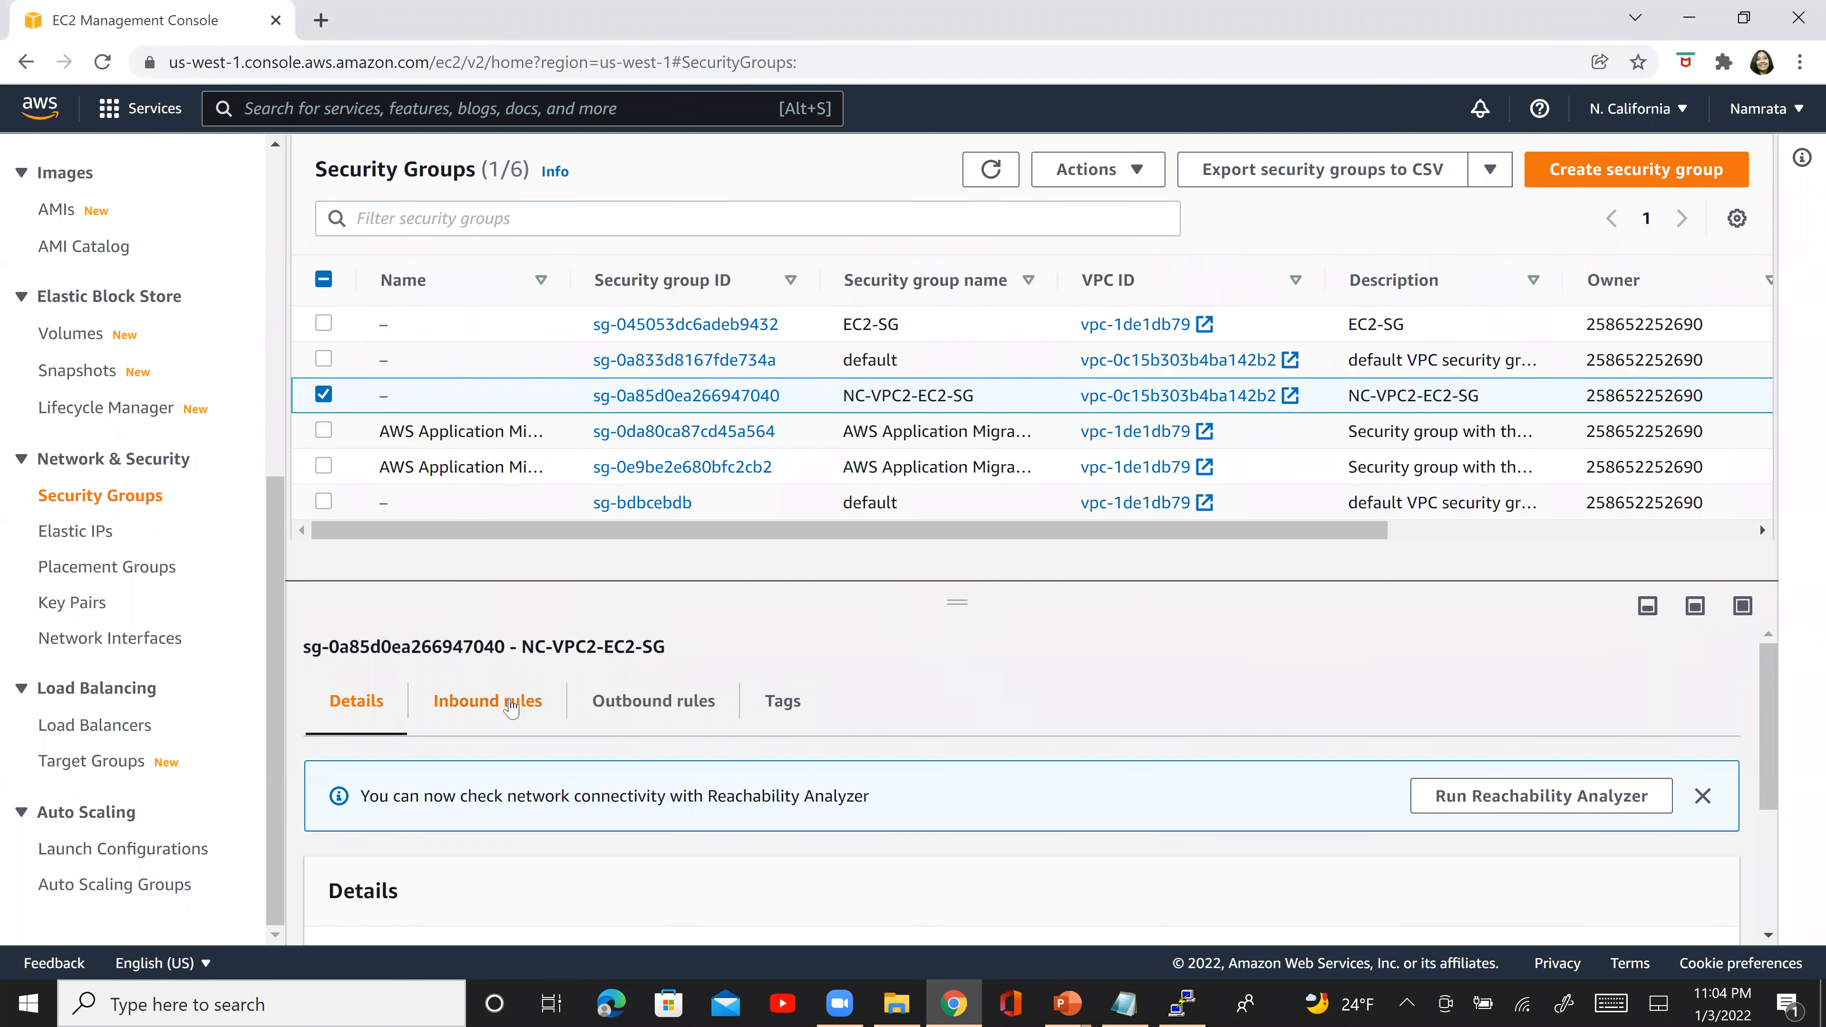
{"action": "left_click", "coordinate": [505, 709]}
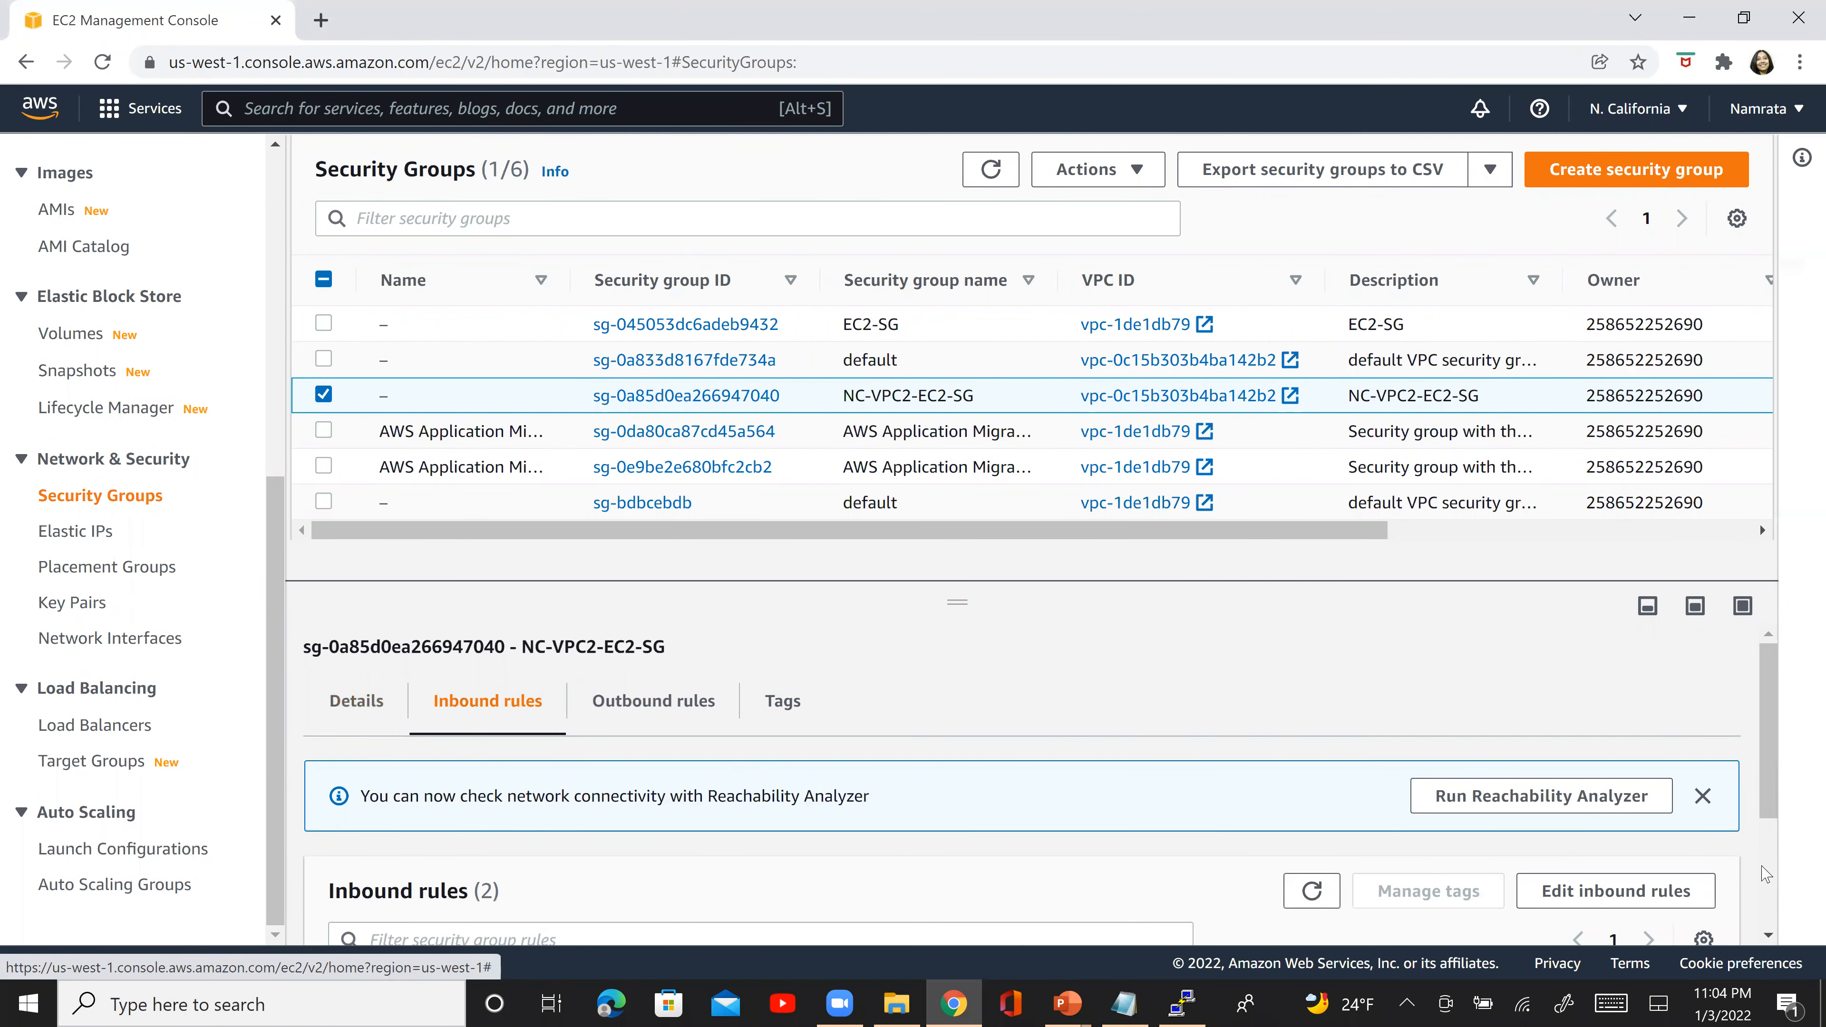
{"action": "scroll", "coordinate": [1768, 874], "scroll_direction": "down", "scroll_amount": 3}
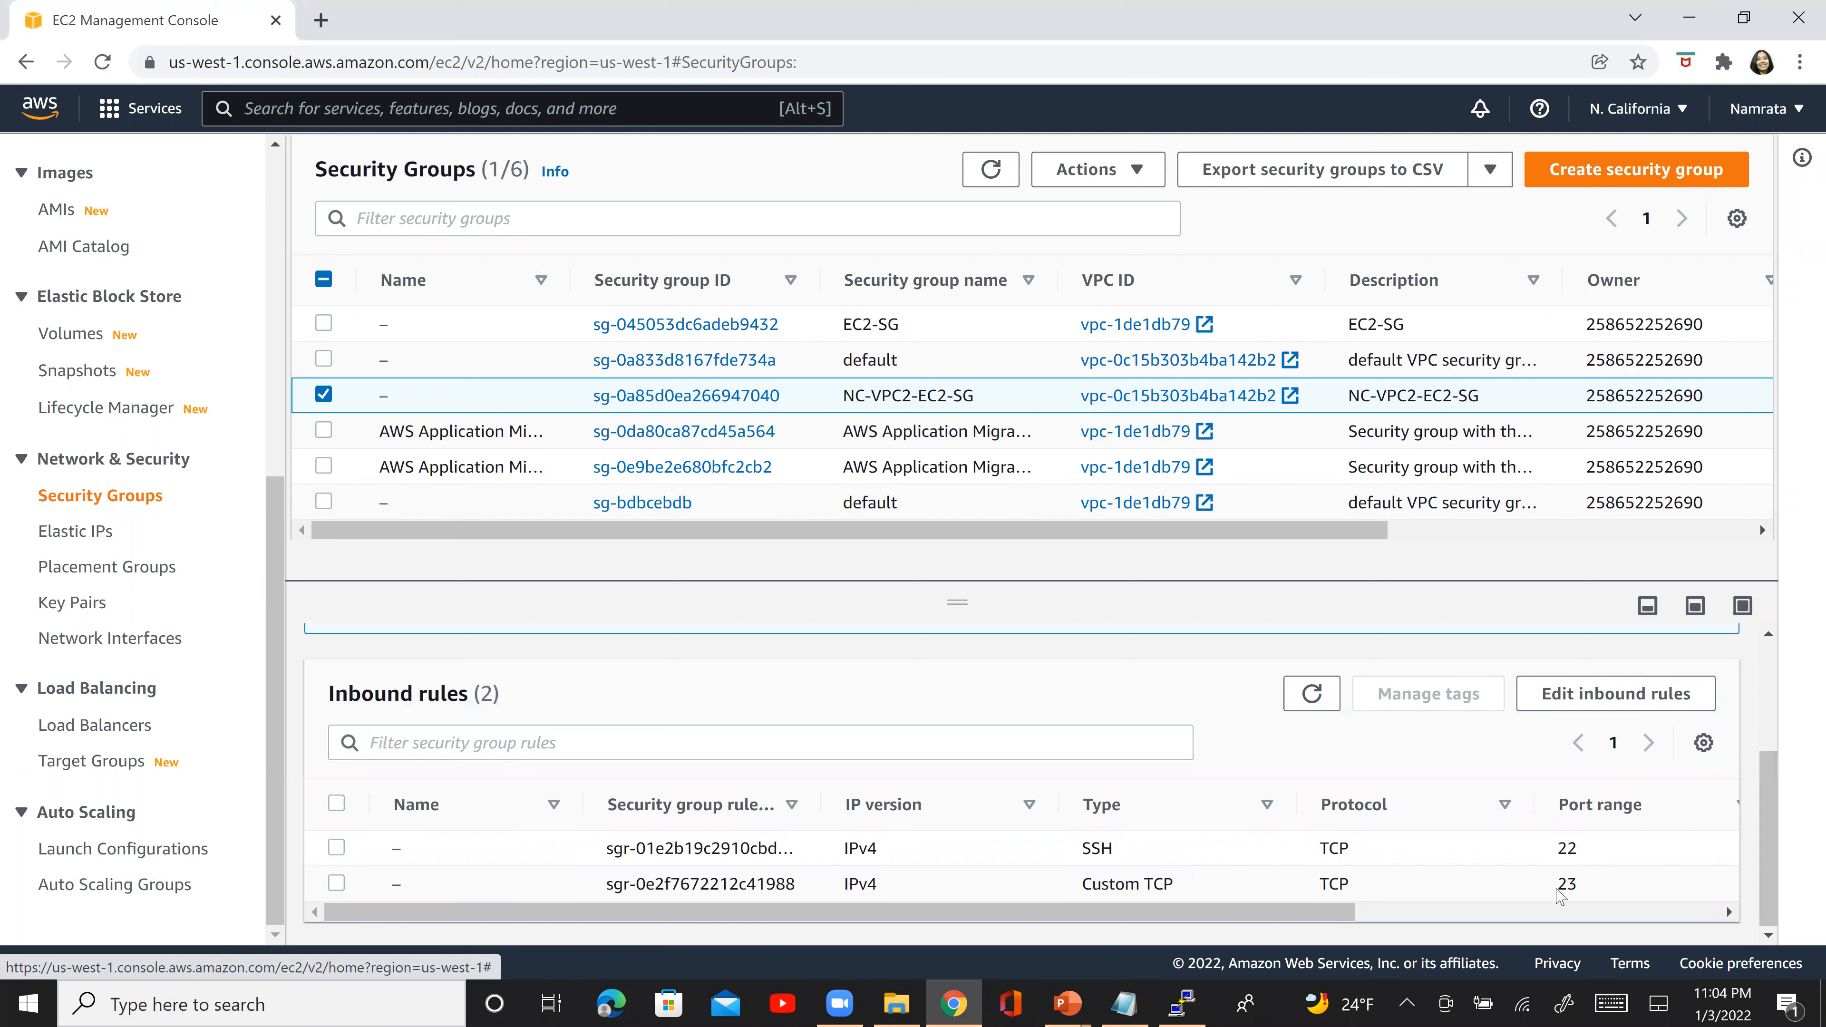
{"action": "left_click", "coordinate": [1427, 917]}
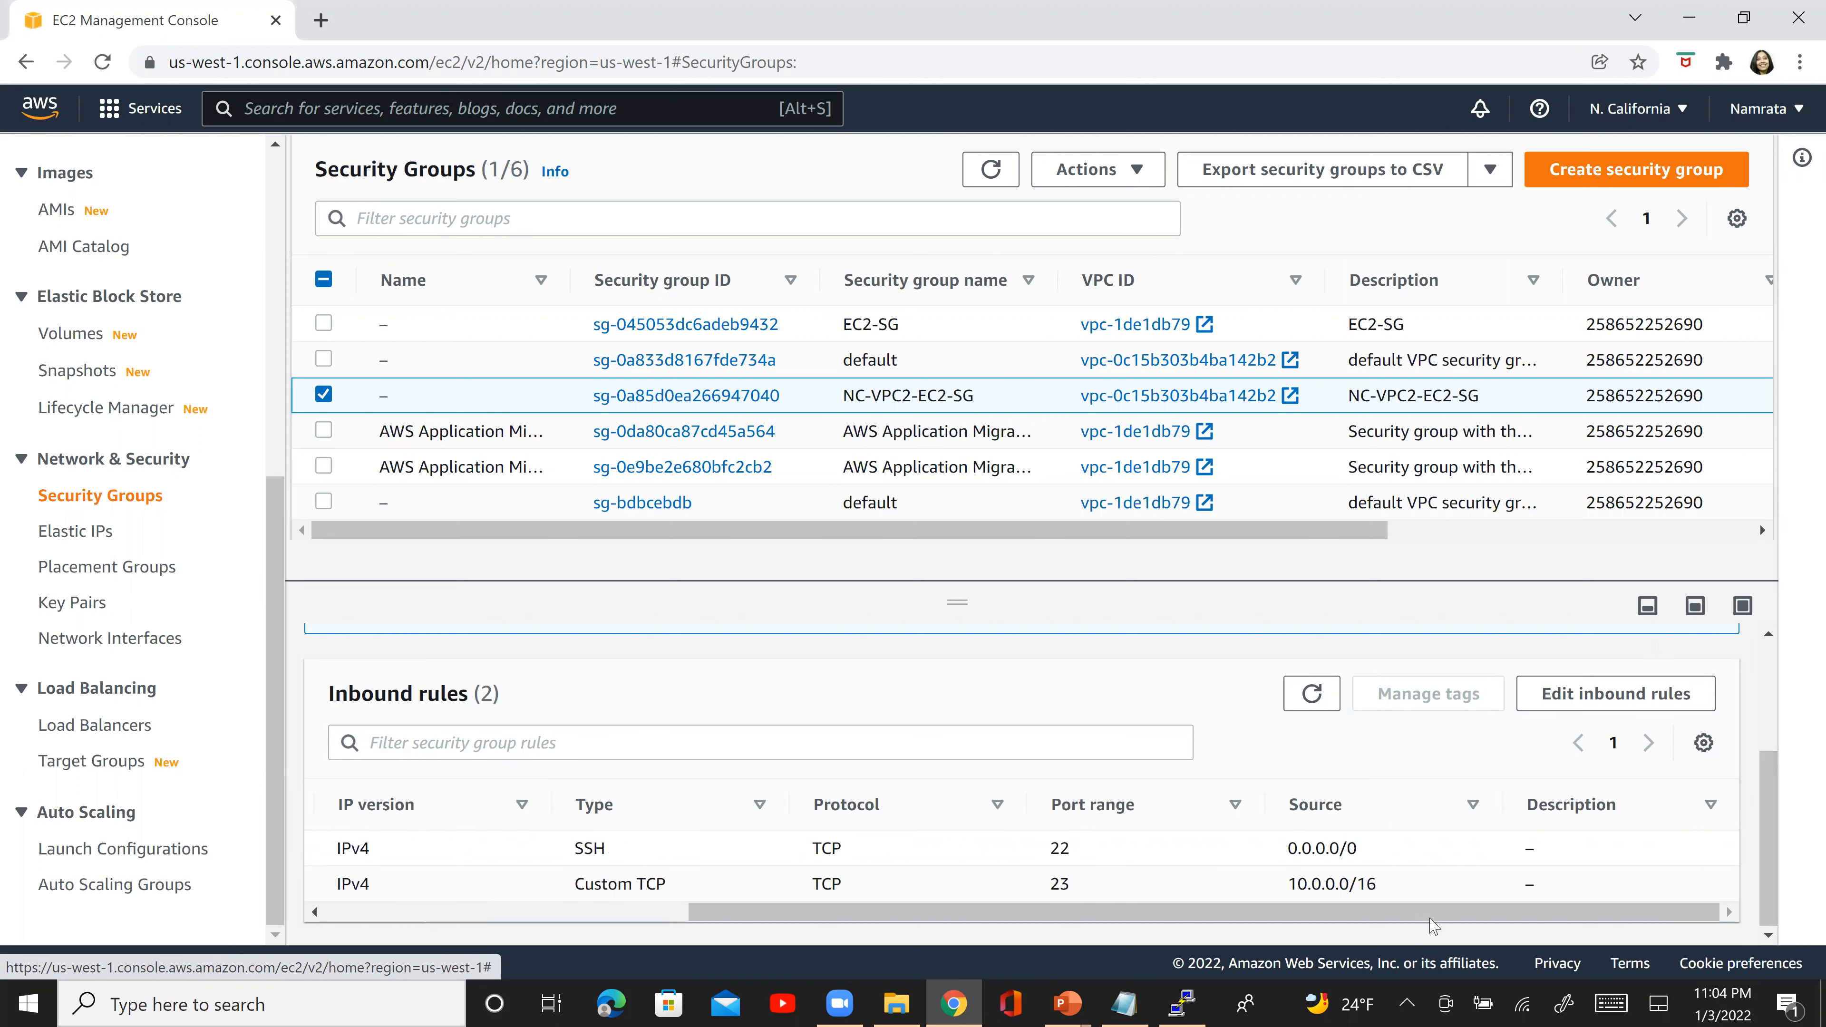
{"action": "left_click_drag", "start_coordinate": [1430, 921], "coordinate": [1007, 892]}
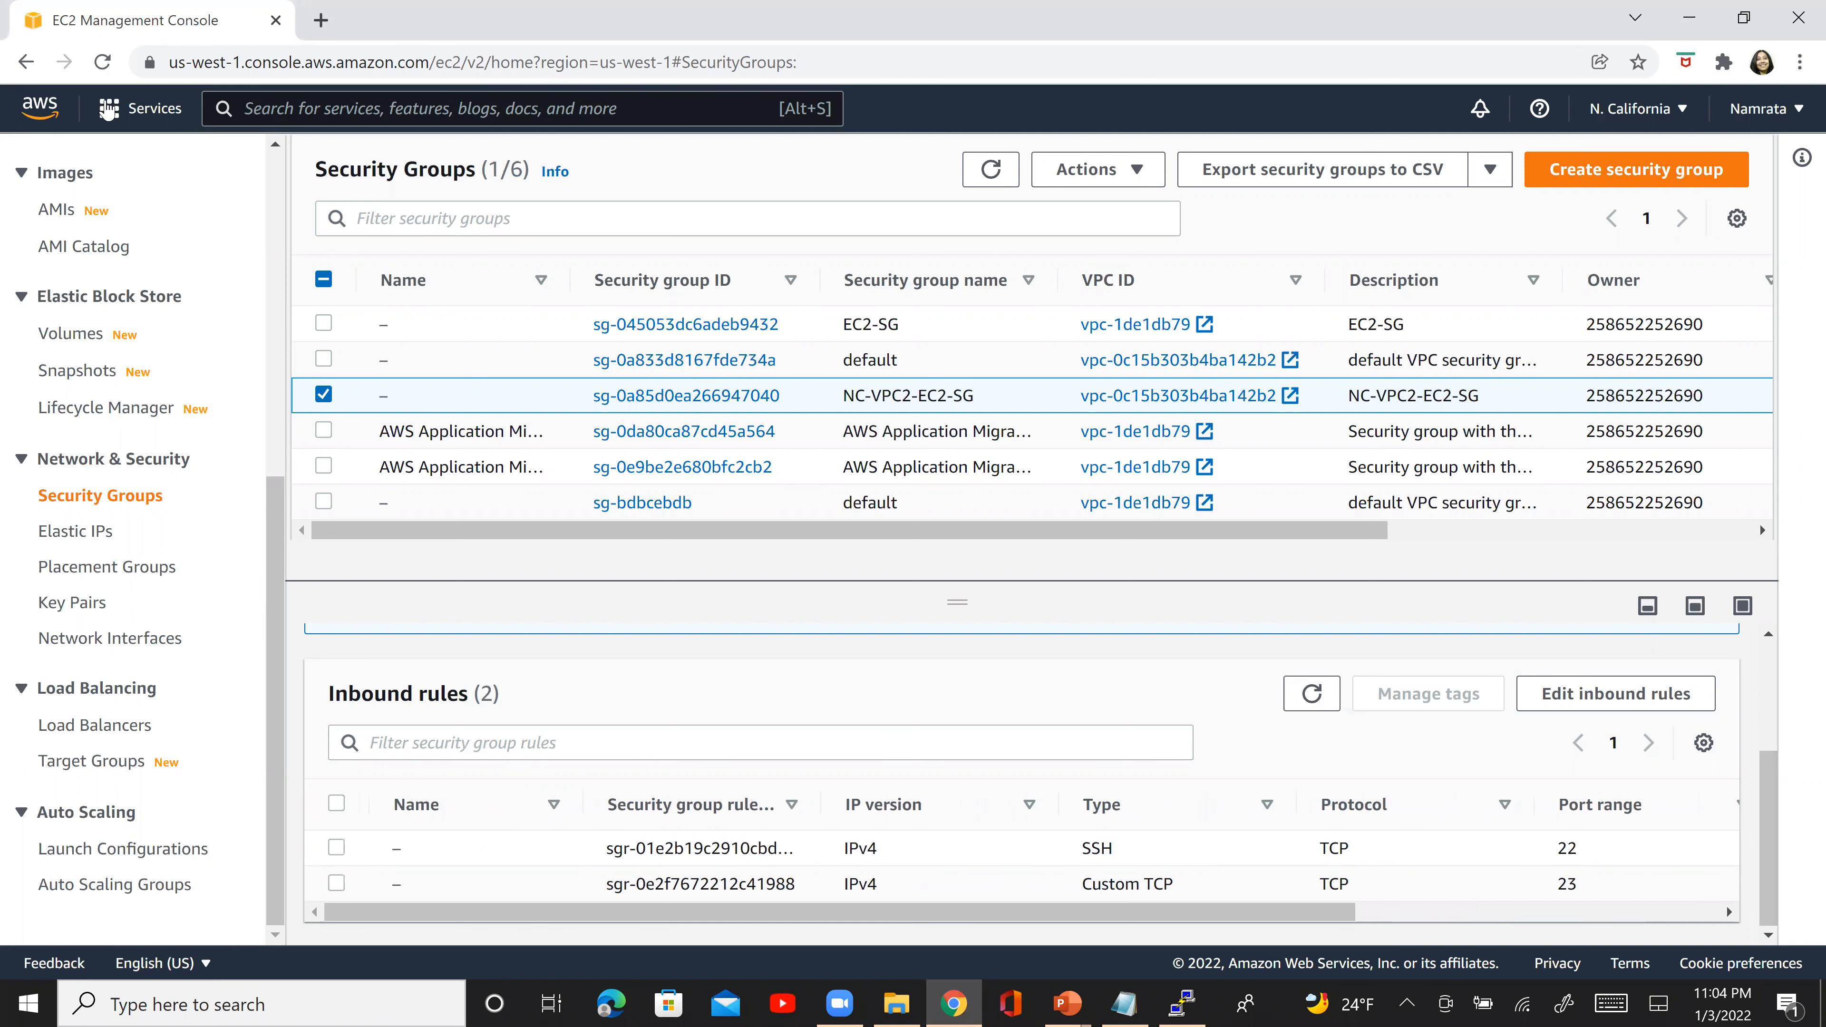
- Try to reach the route tables through the console's service search
{"action": "scroll", "coordinate": [265, 229], "scroll_direction": "up", "scroll_amount": 8}
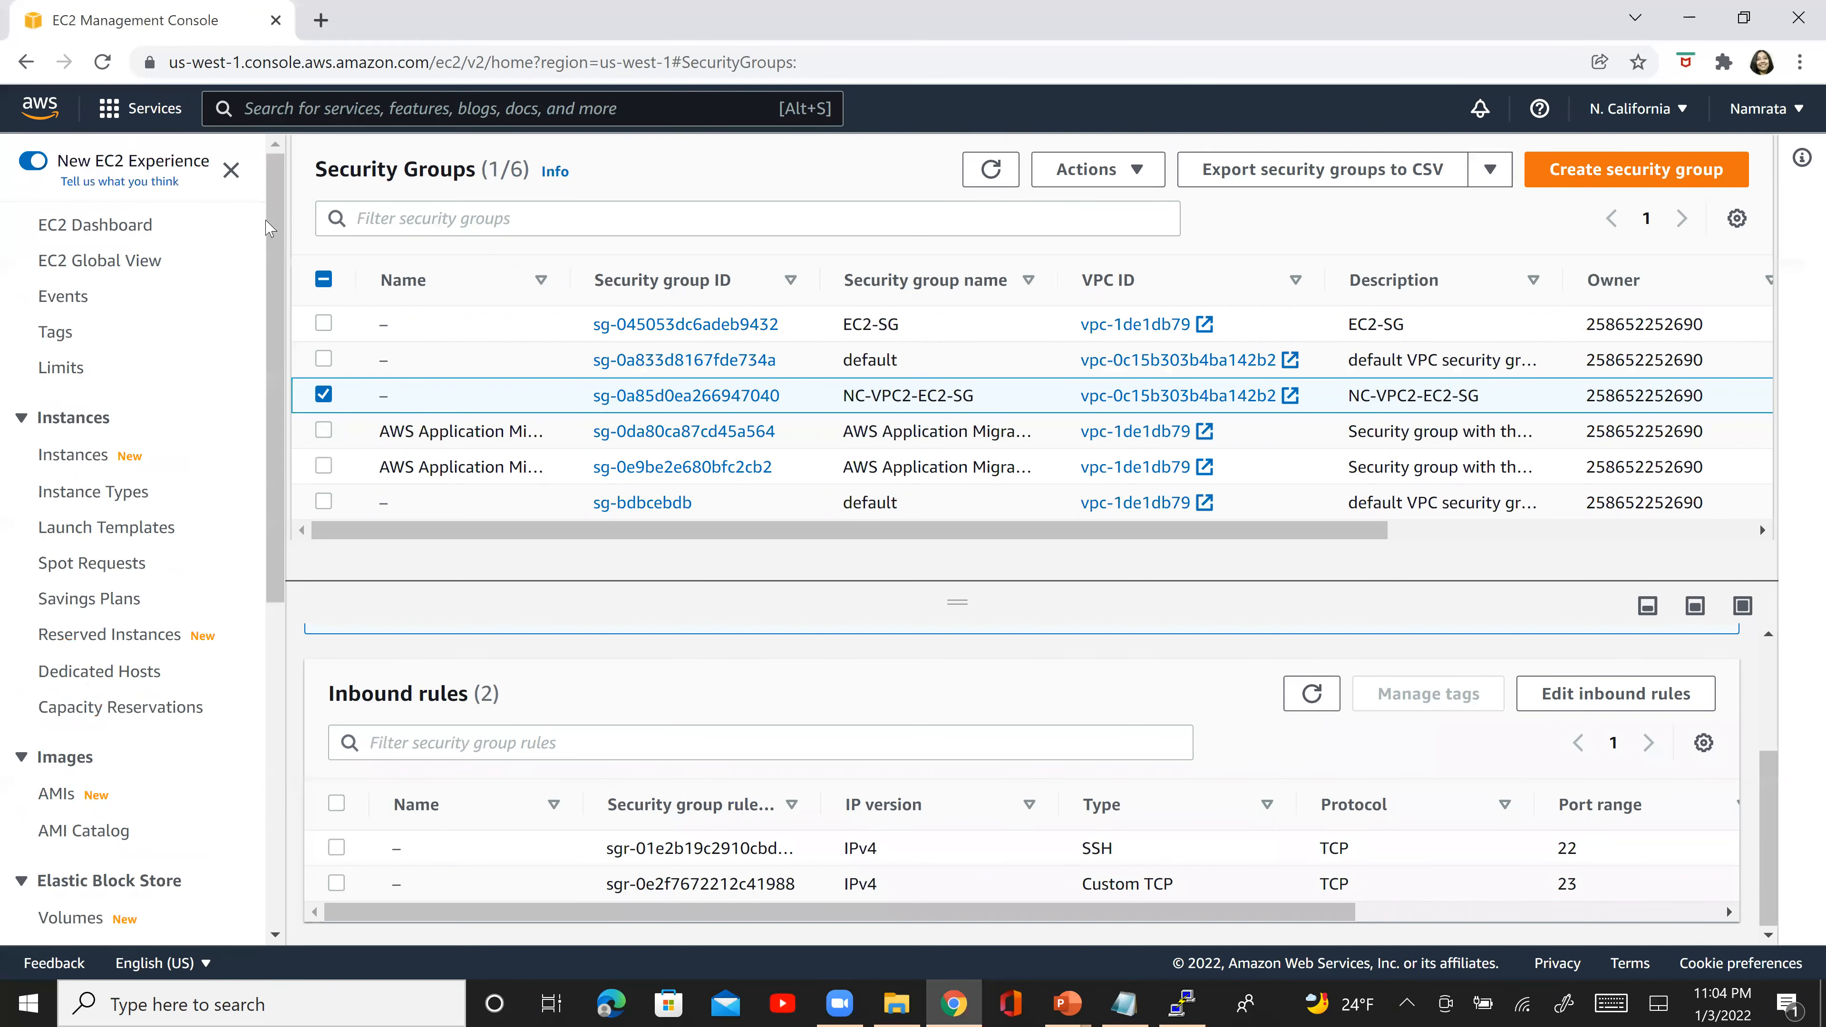
{"action": "left_click", "coordinate": [309, 100]}
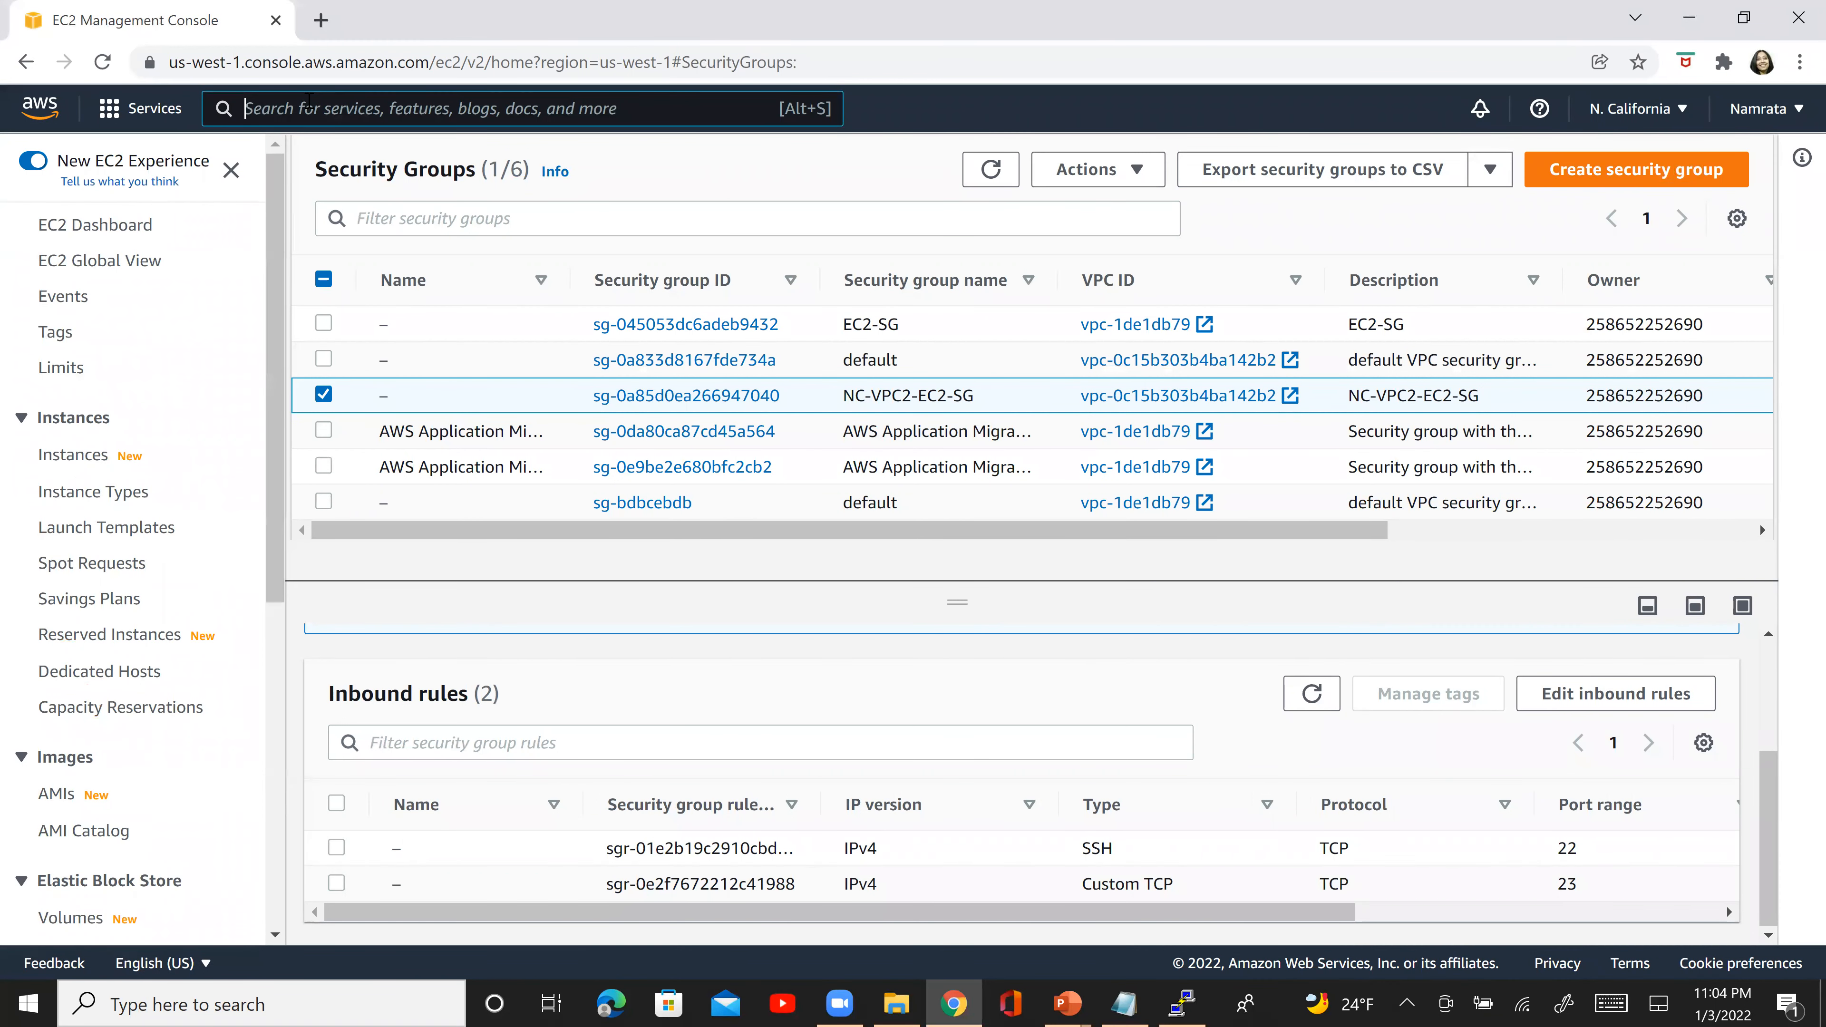
{"action": "type", "text": "route tables"}
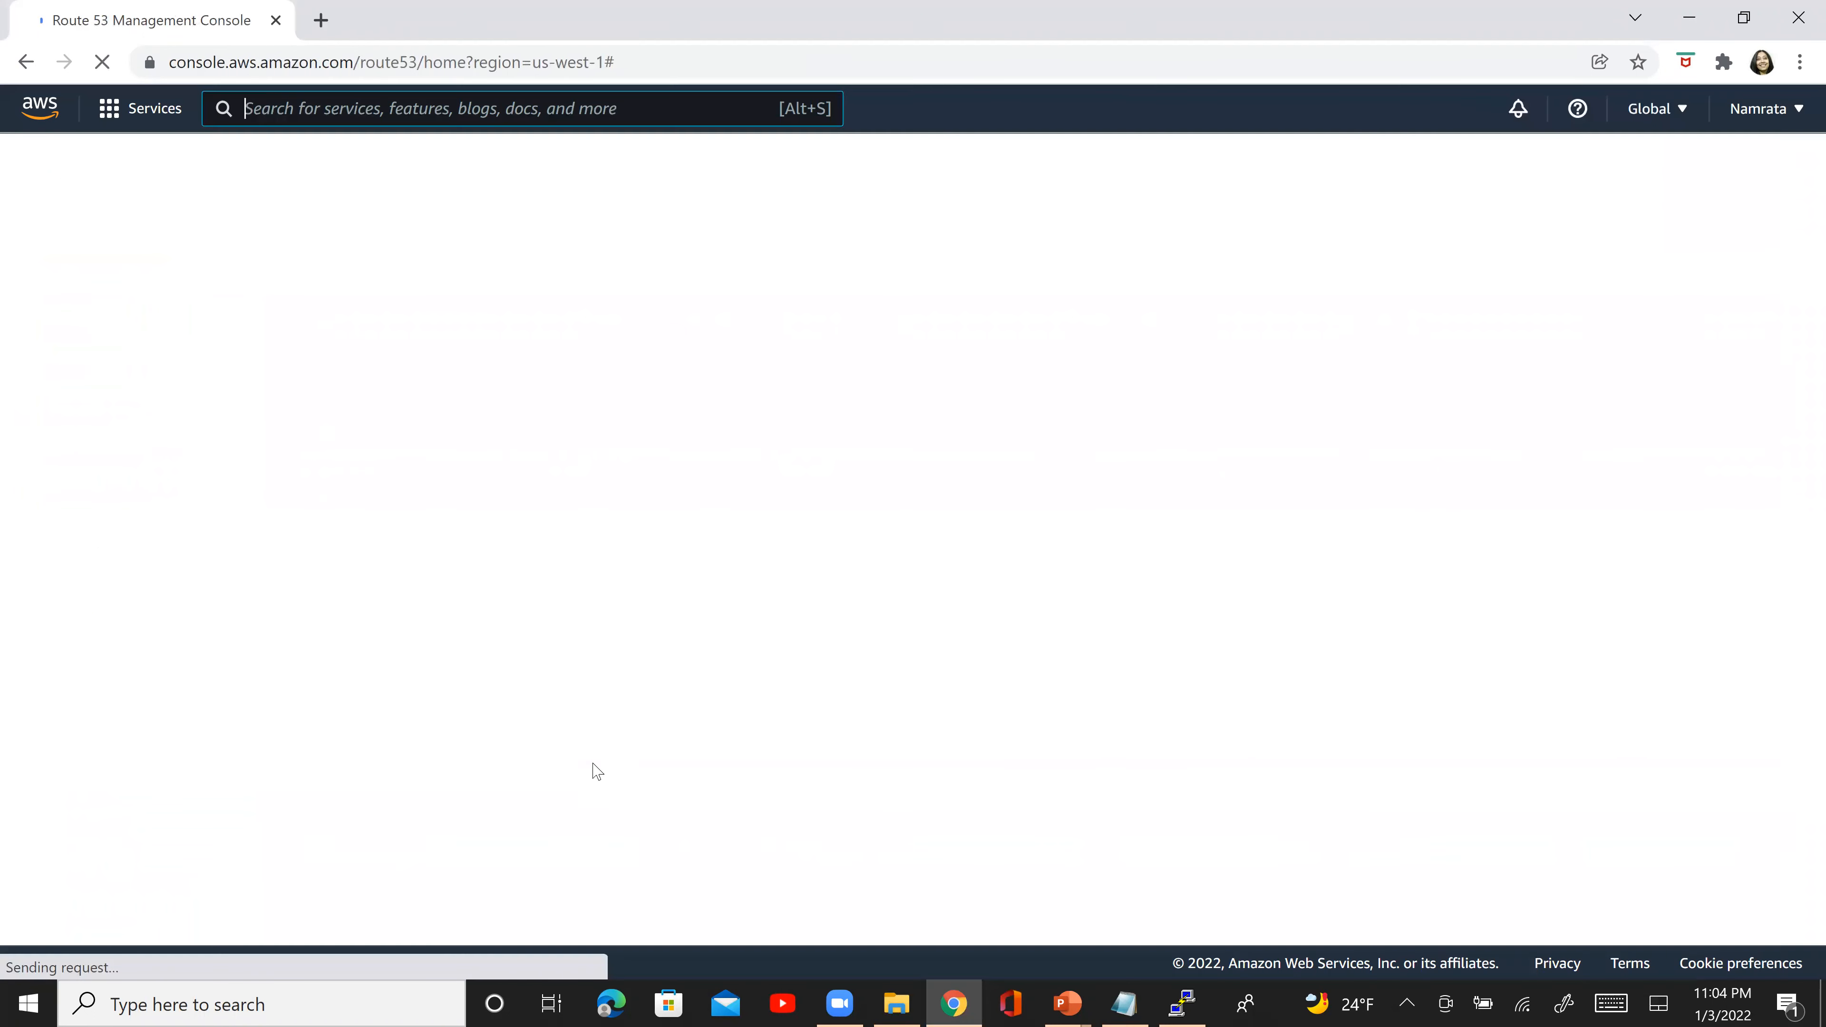
- Switch to the EC2-One terminal to check the running telnet attempt, and return to the AWS console in Chrome
{"action": "key", "text": "alt+Tab"}
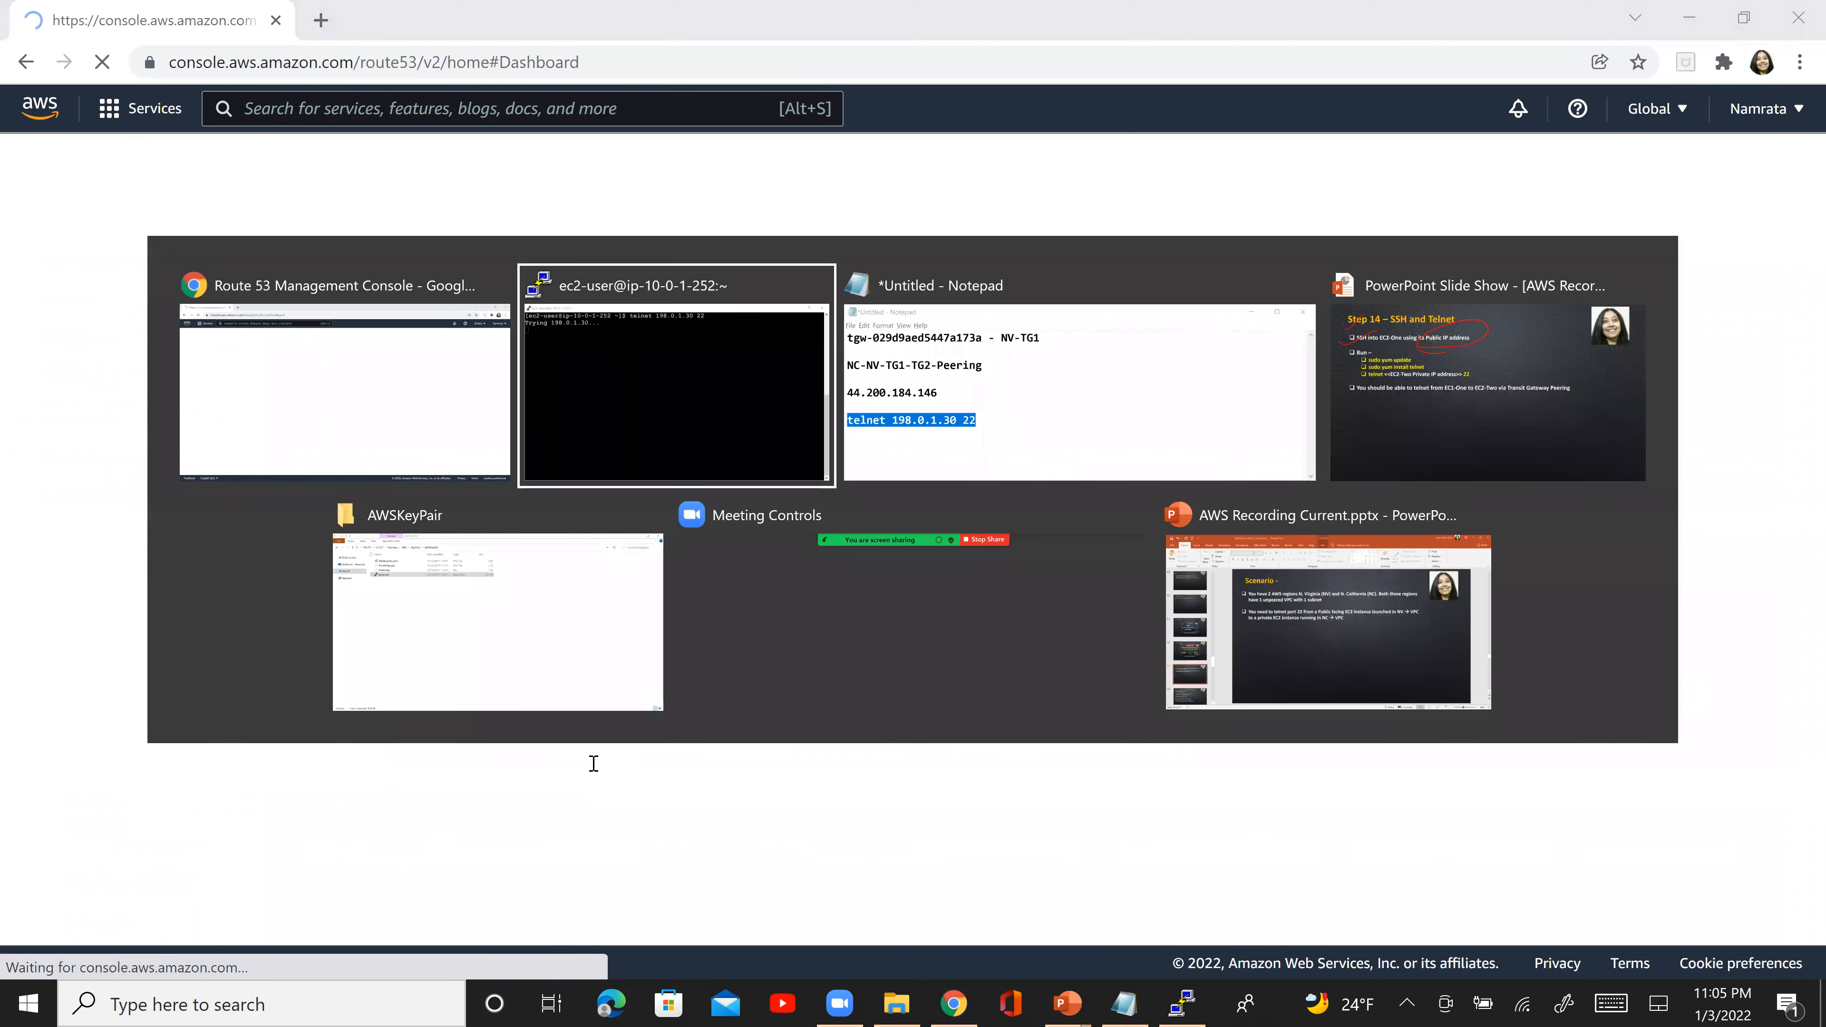
{"action": "key", "text": "Tab"}
{"action": "key", "text": "alt+Tab"}
{"action": "key", "text": "alt+Tab"}
{"action": "key", "text": "alt+Tab"}
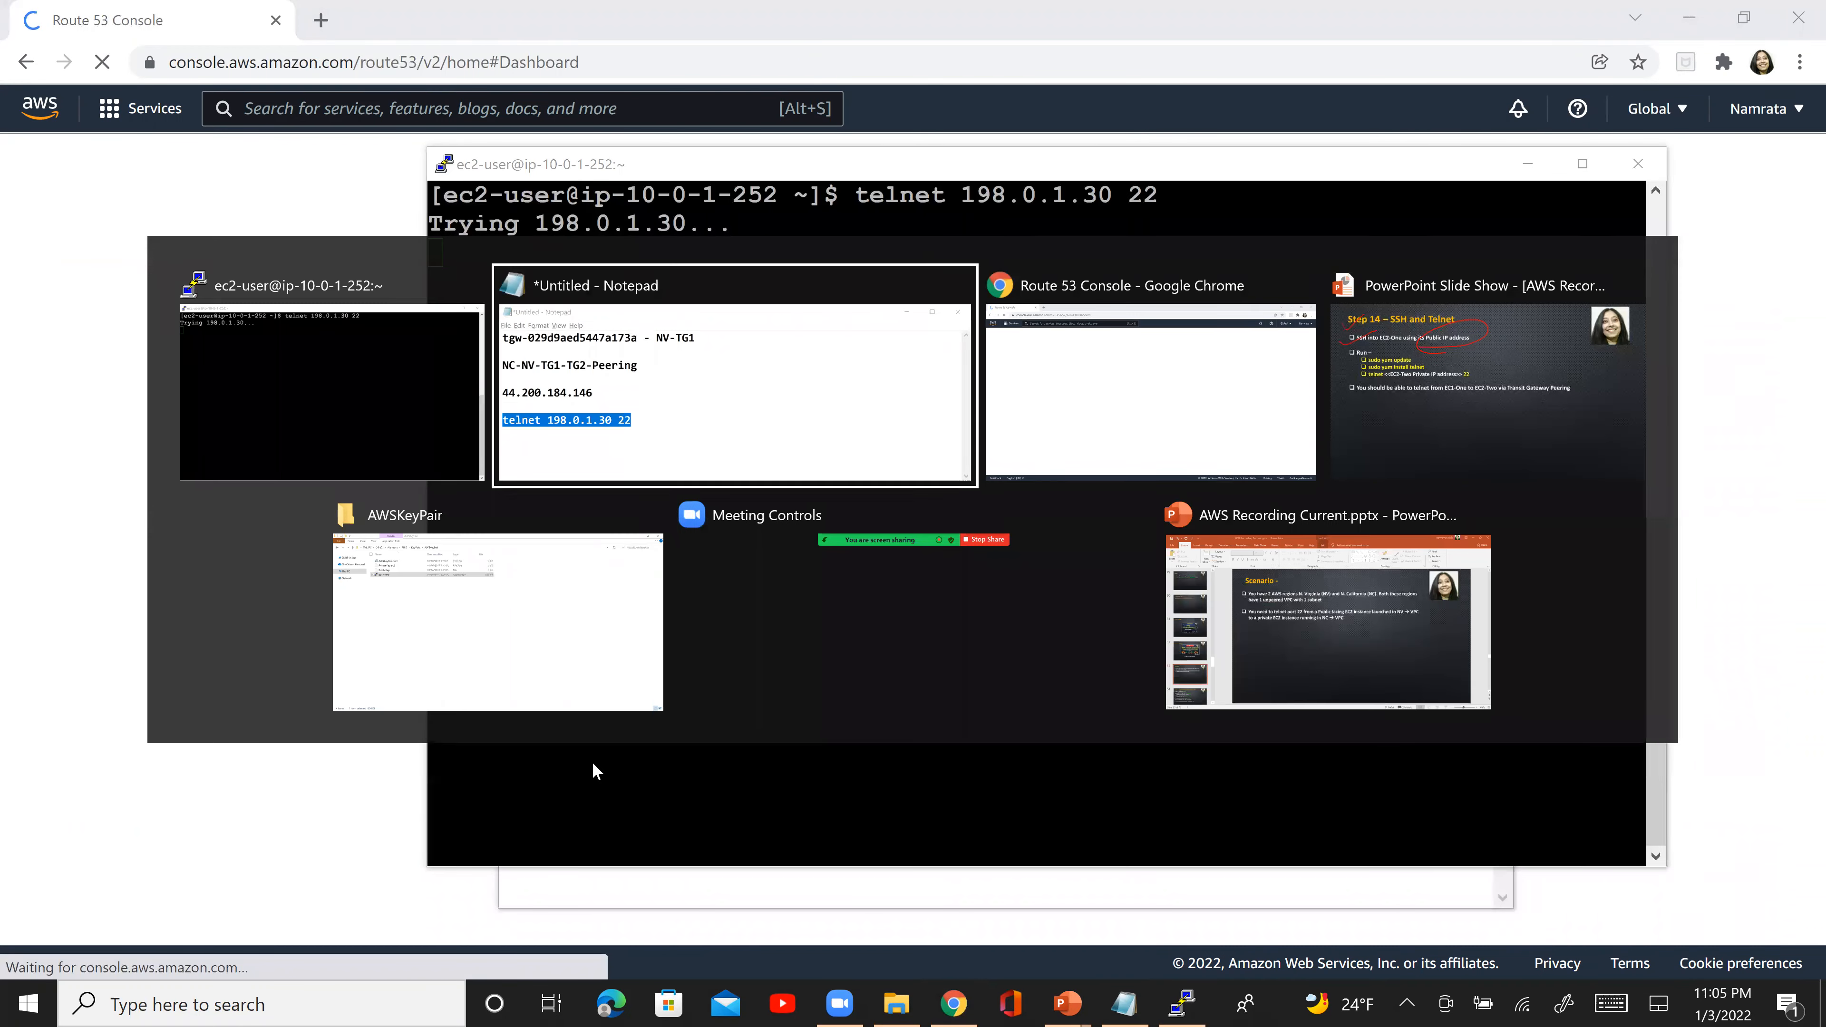
{"action": "key", "text": "Tab"}
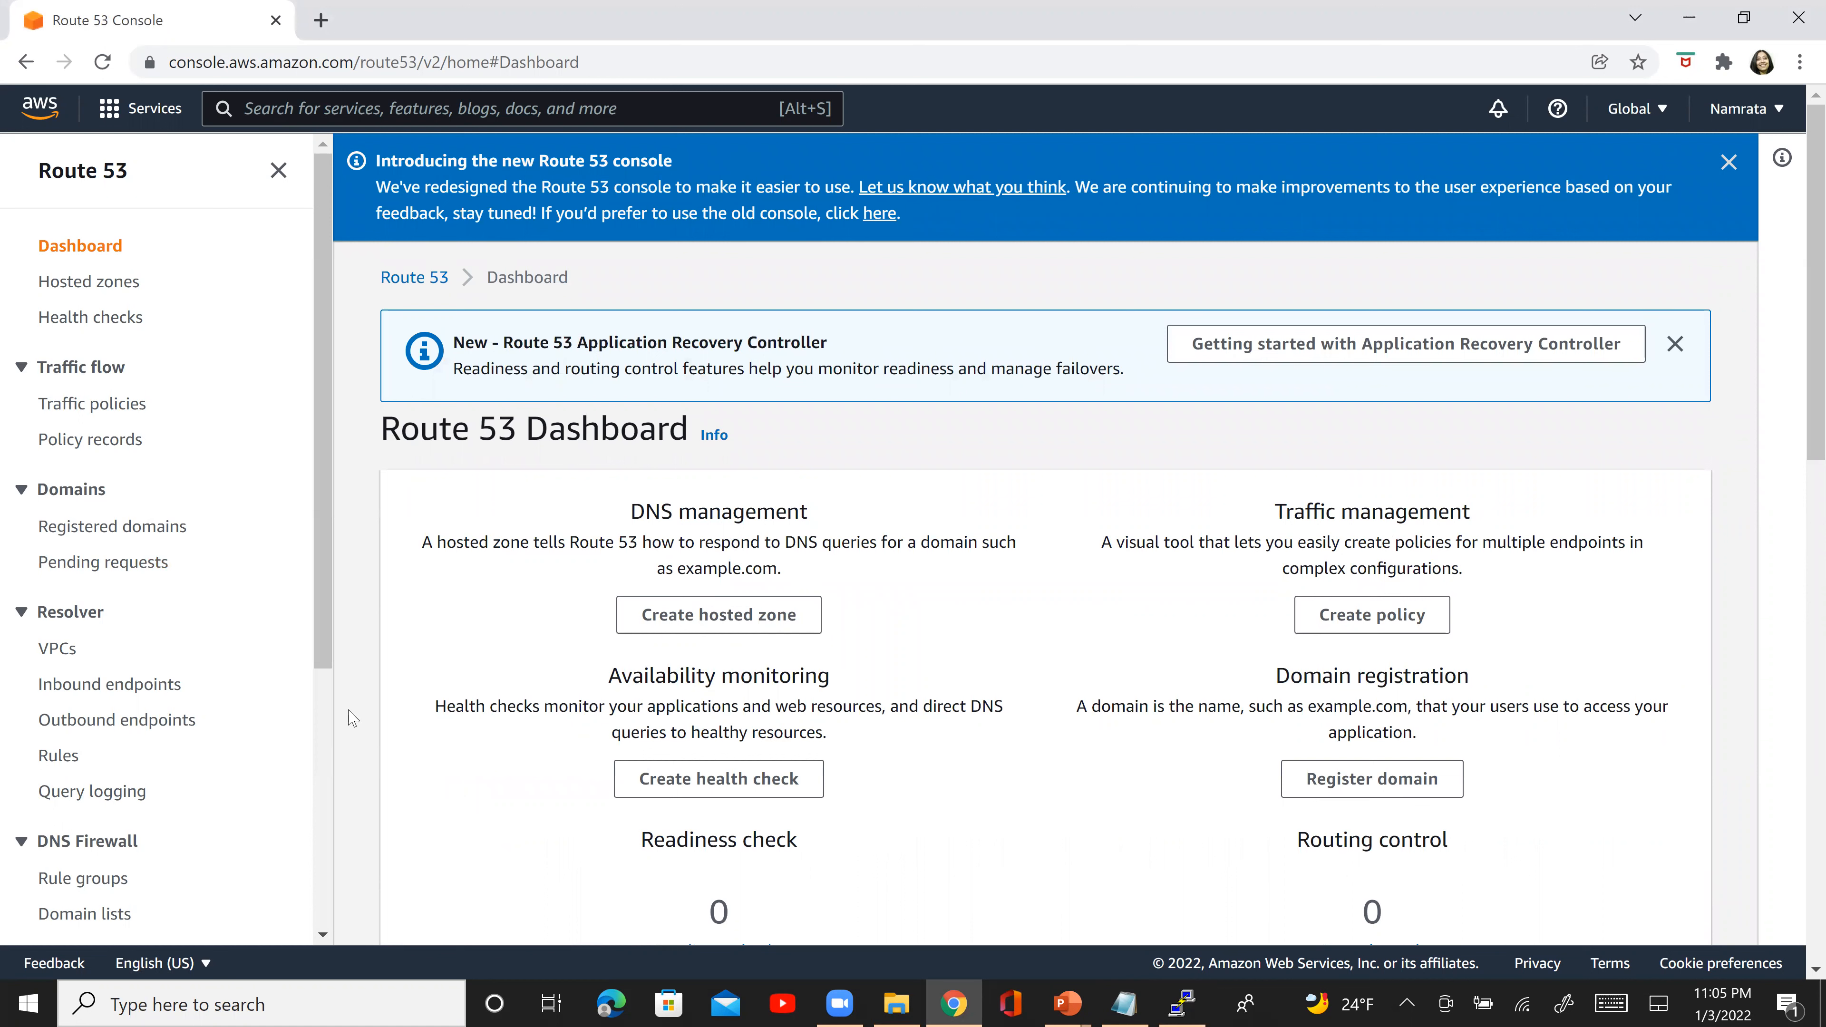
- Search for the VPC service, open its route tables, and examine the routes of NC-VPC2-RT
{"action": "scroll", "coordinate": [323, 744], "scroll_direction": "down", "scroll_amount": 5}
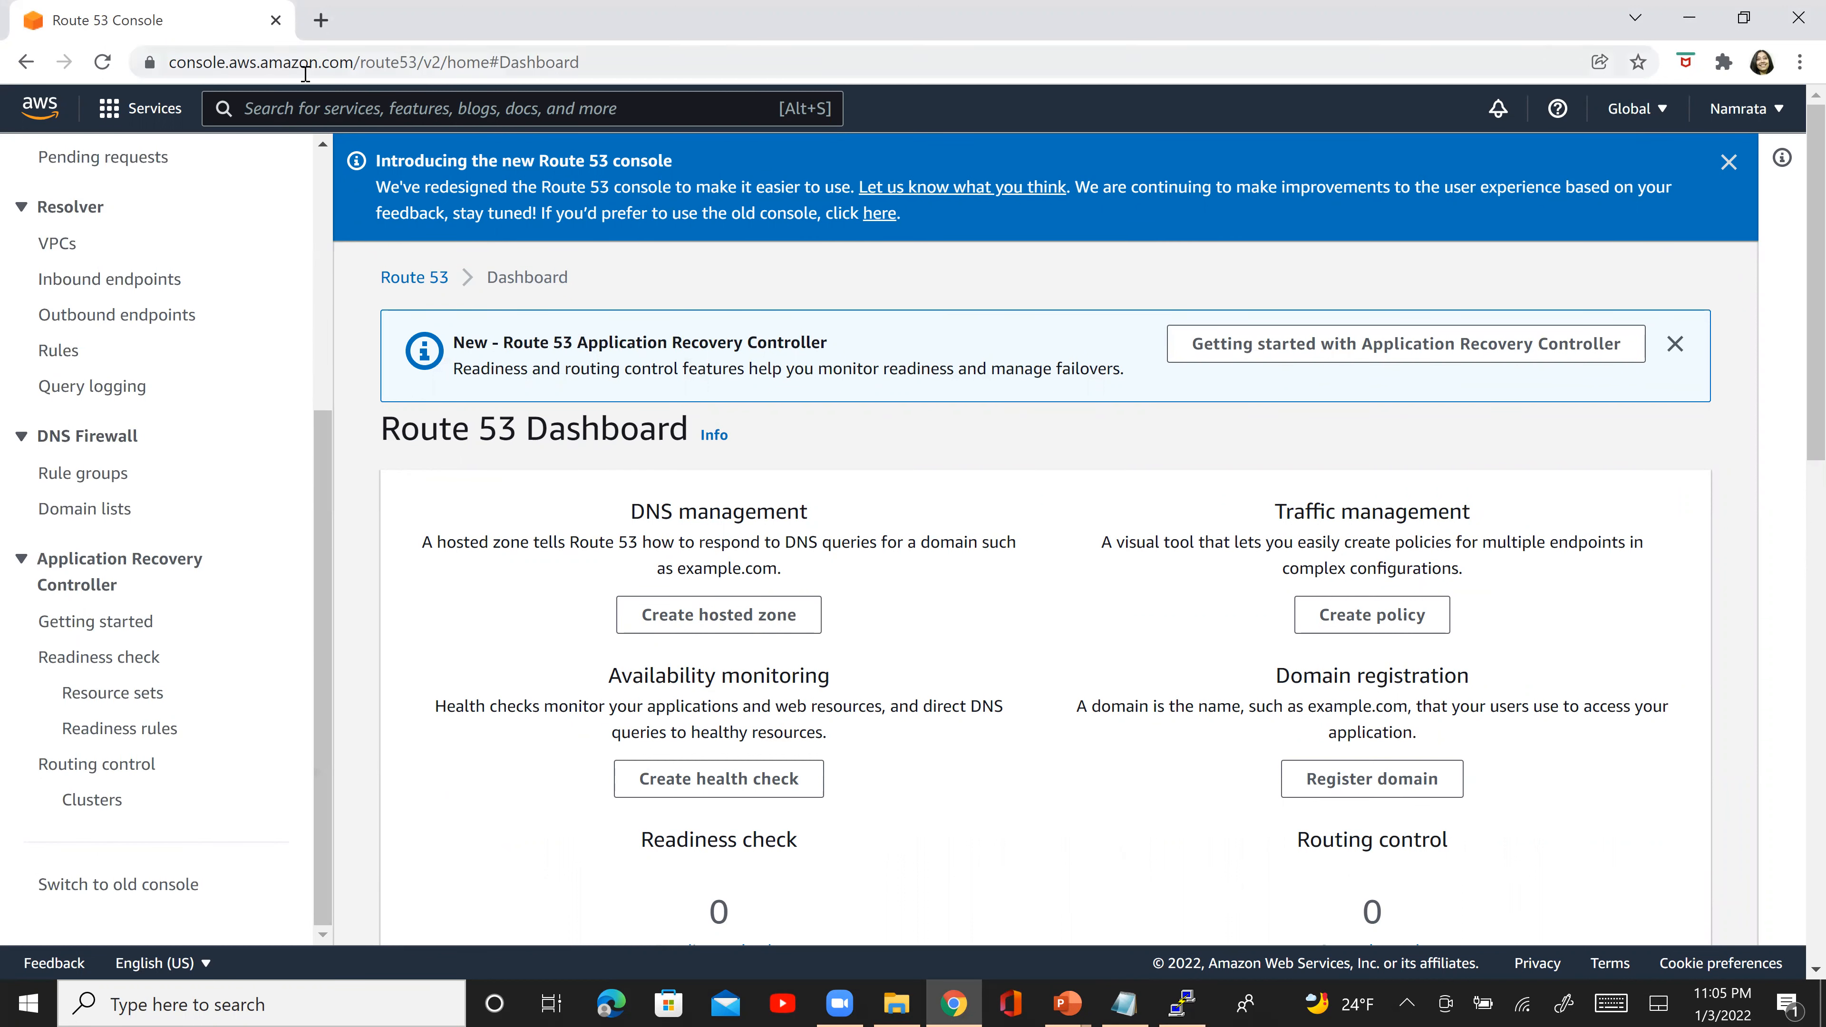
{"action": "left_click", "coordinate": [349, 110]}
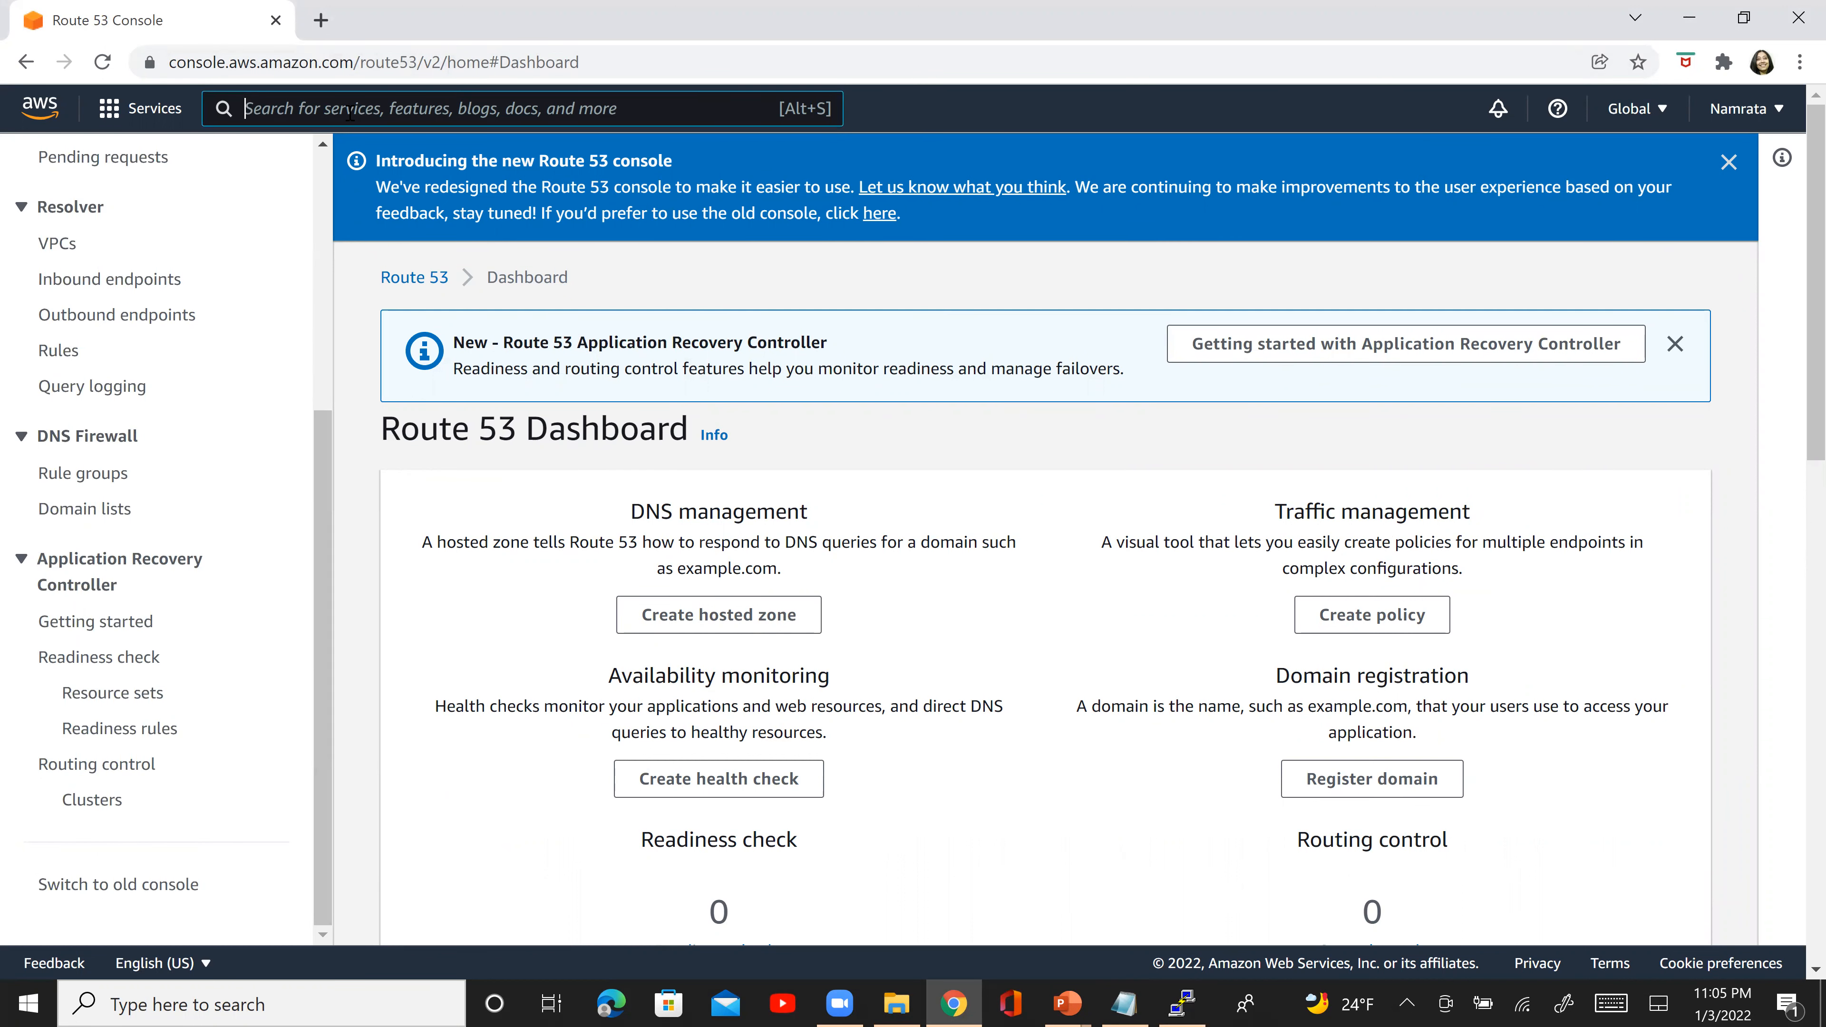
{"action": "type", "text": "vpc"}
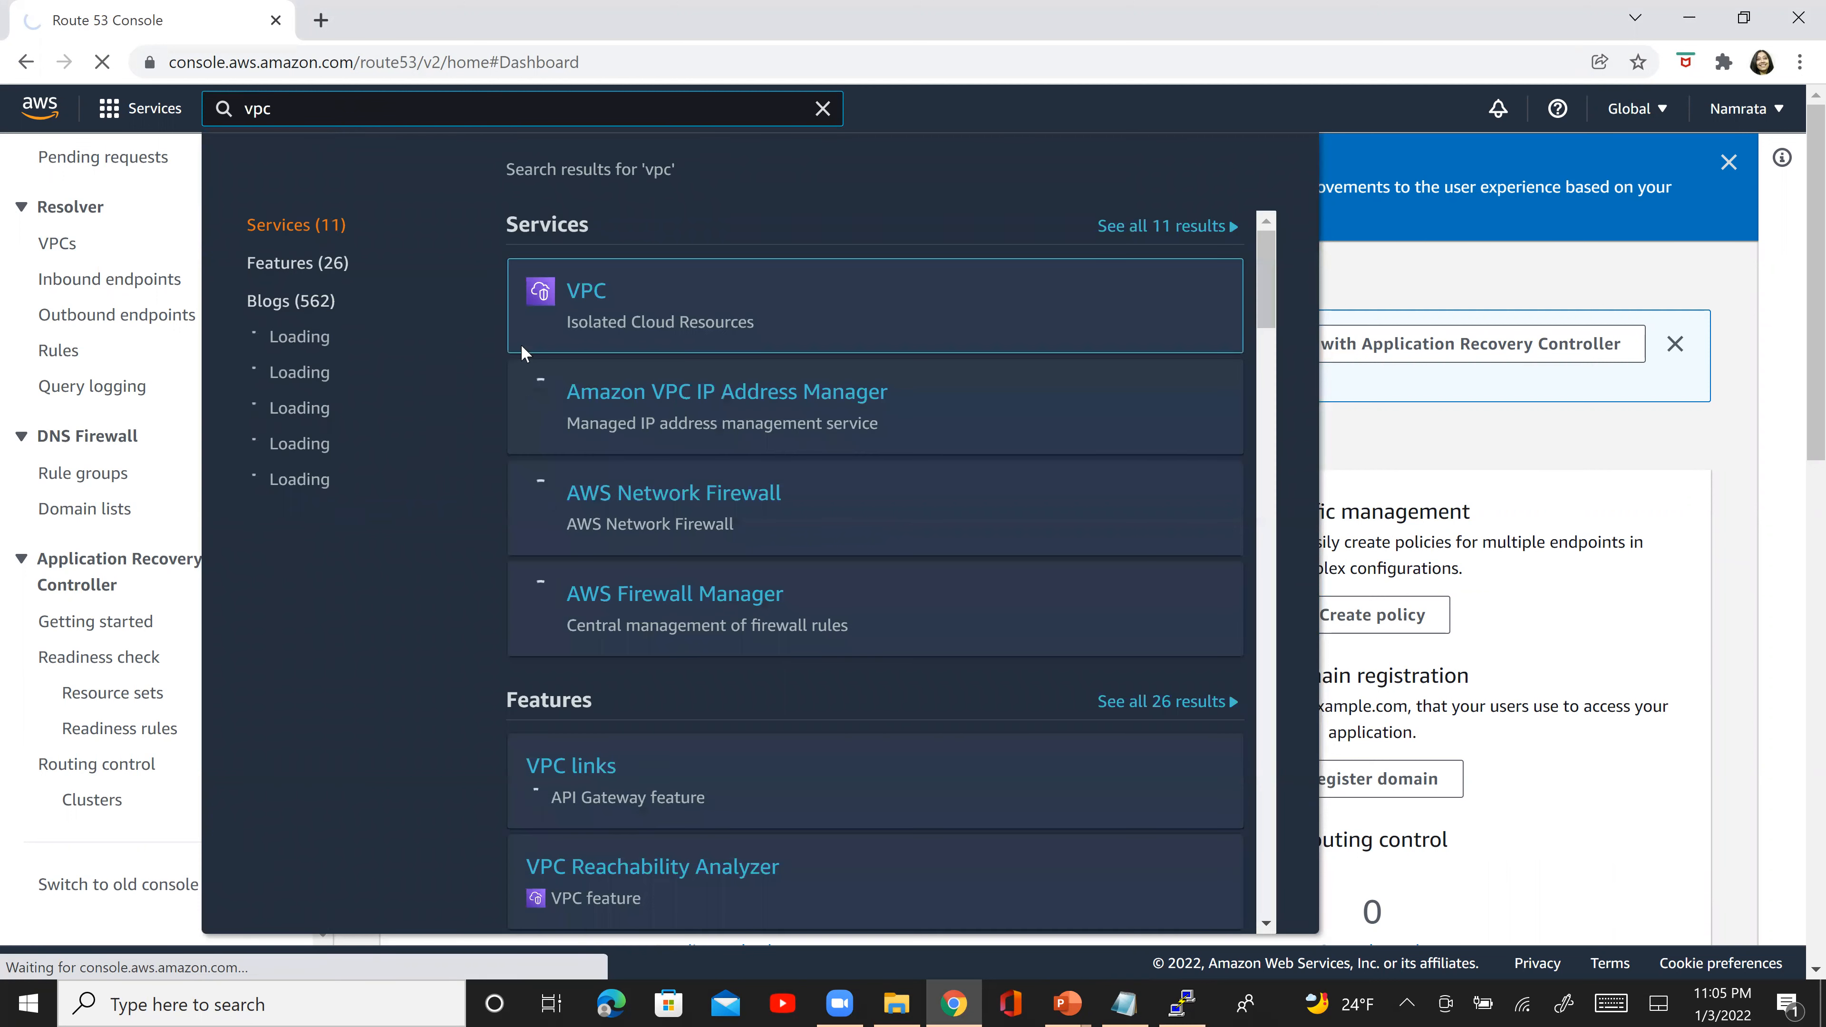
{"action": "left_click", "coordinate": [520, 344]}
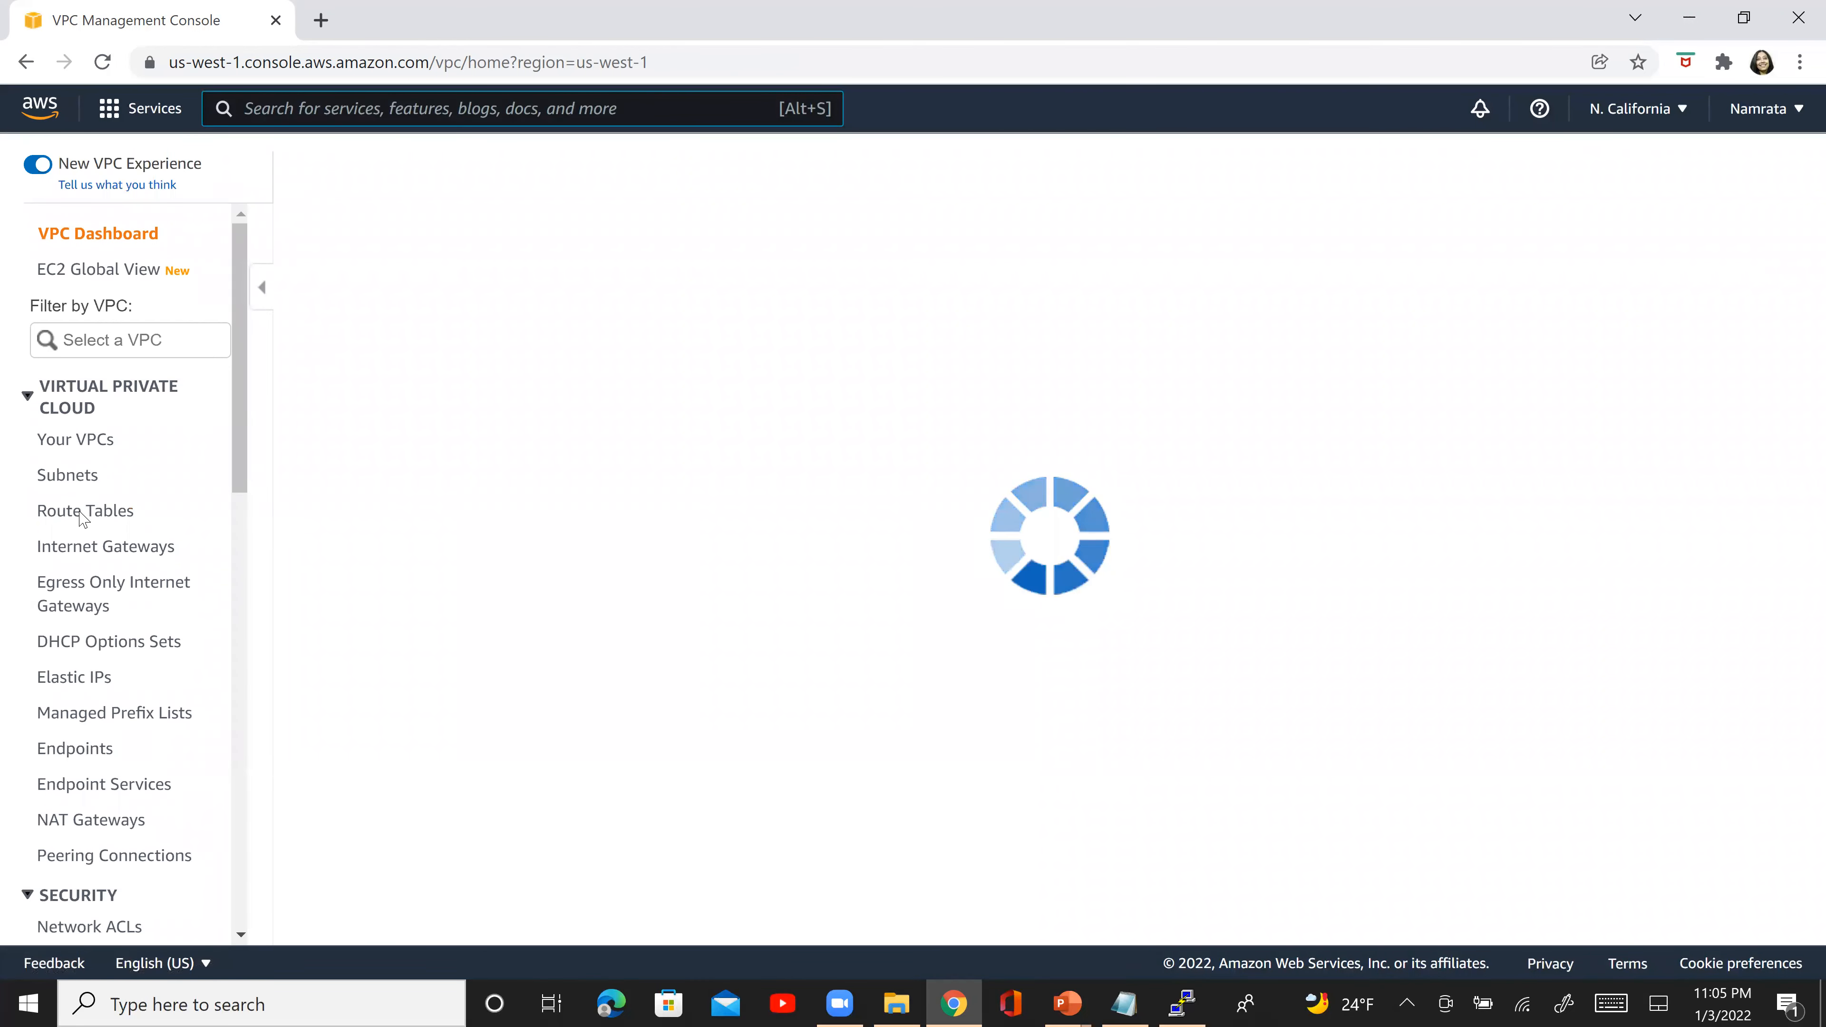
{"action": "left_click", "coordinate": [82, 520]}
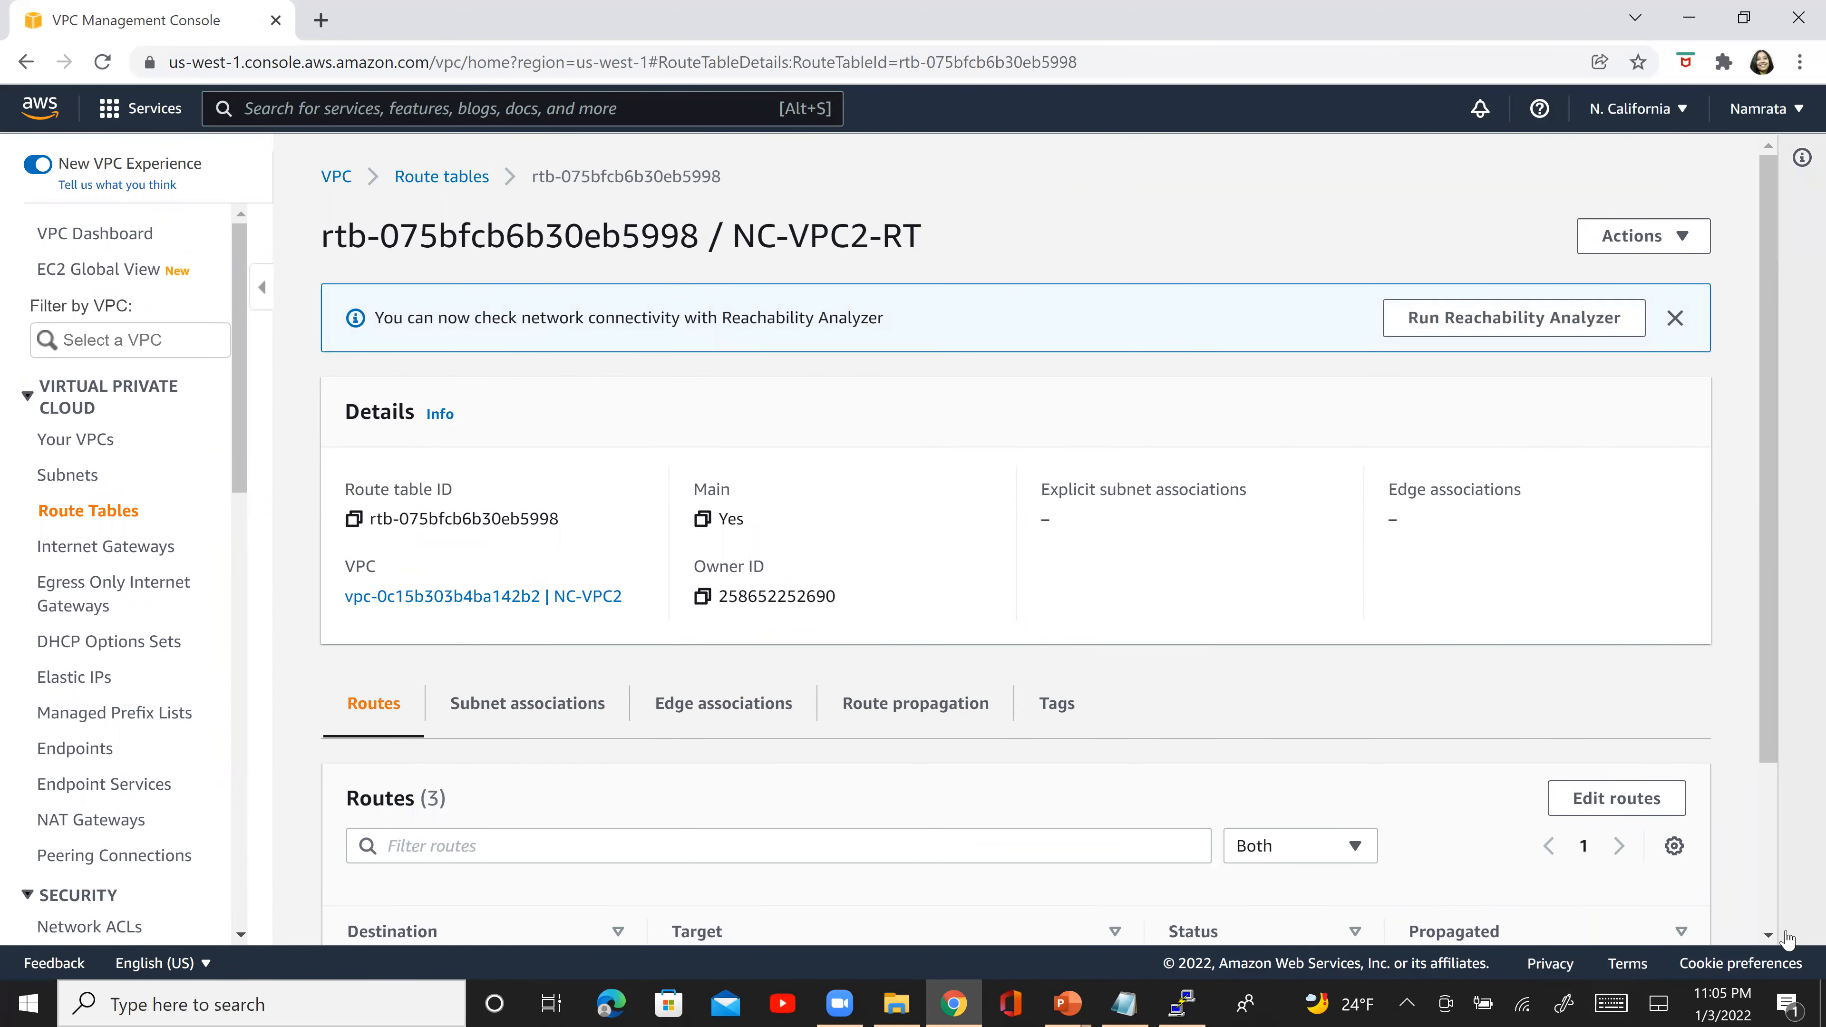
{"action": "scroll", "coordinate": [1788, 939], "scroll_direction": "down", "scroll_amount": 3}
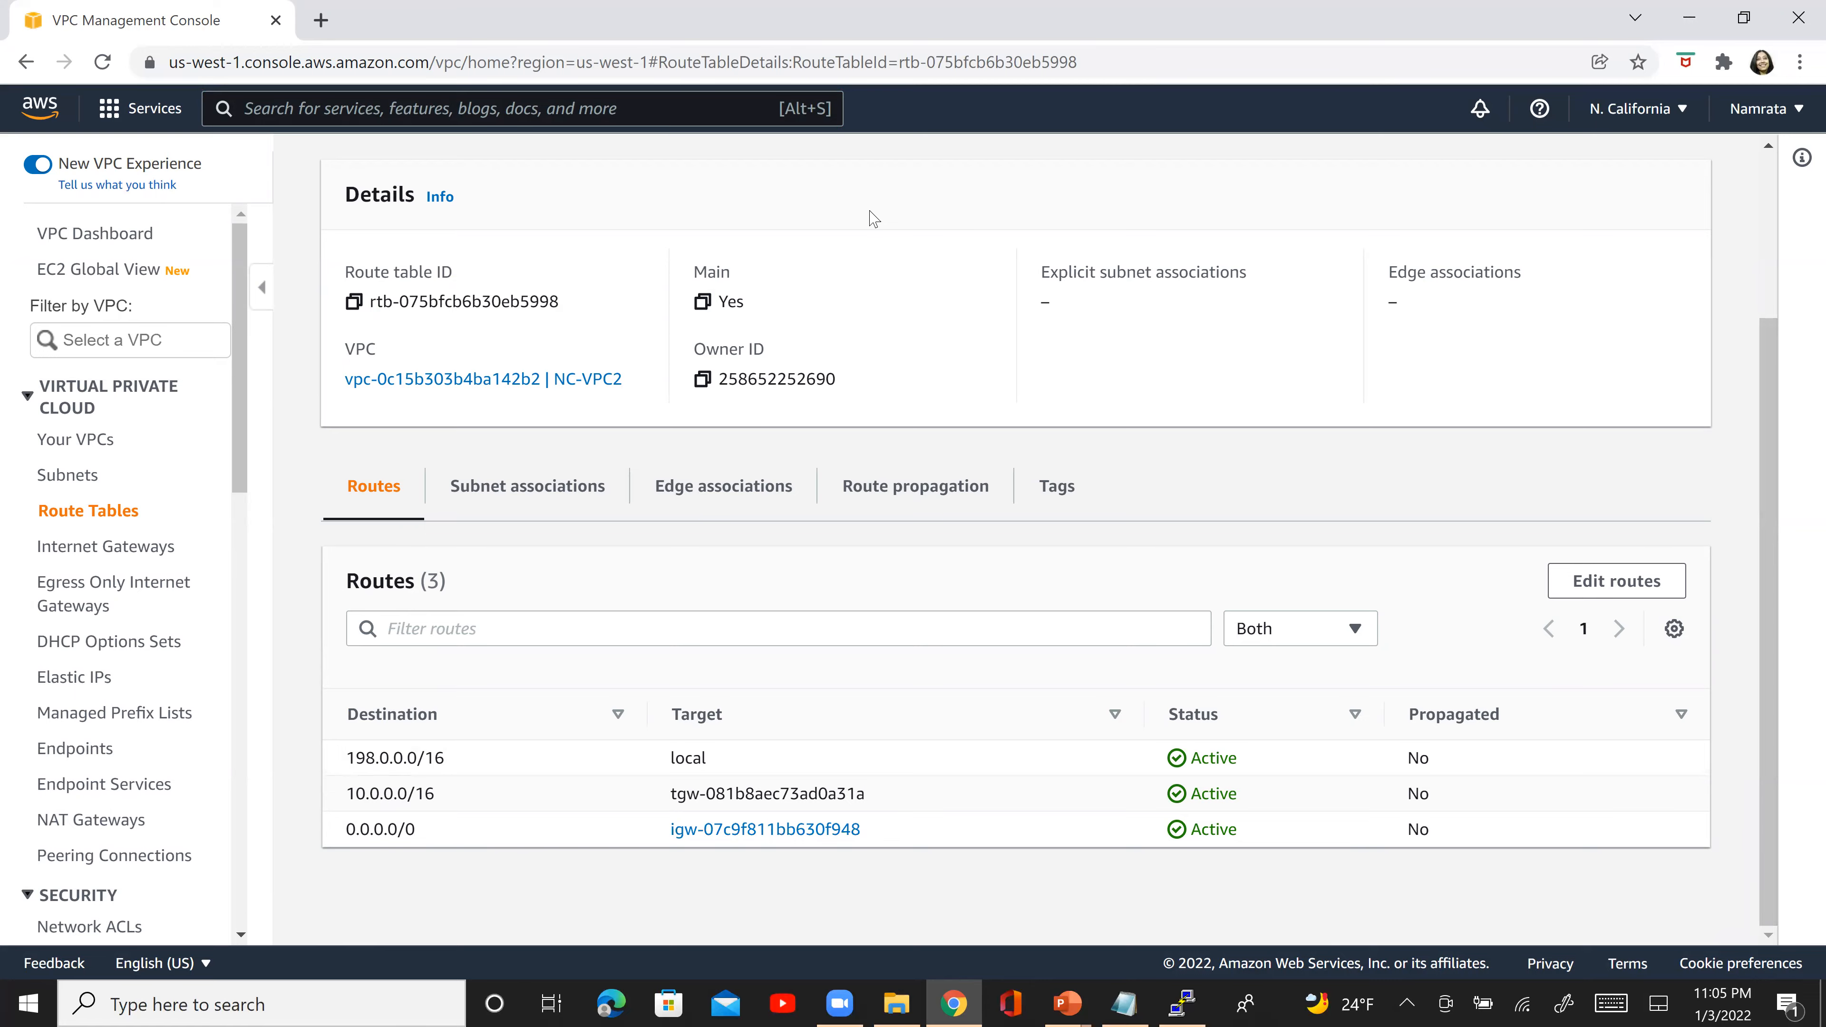
- Open the N. California transit gateway route tables and examine the CIDRs, attachments and resource types of the selected table's routes
{"action": "key", "text": "alt+Tab"}
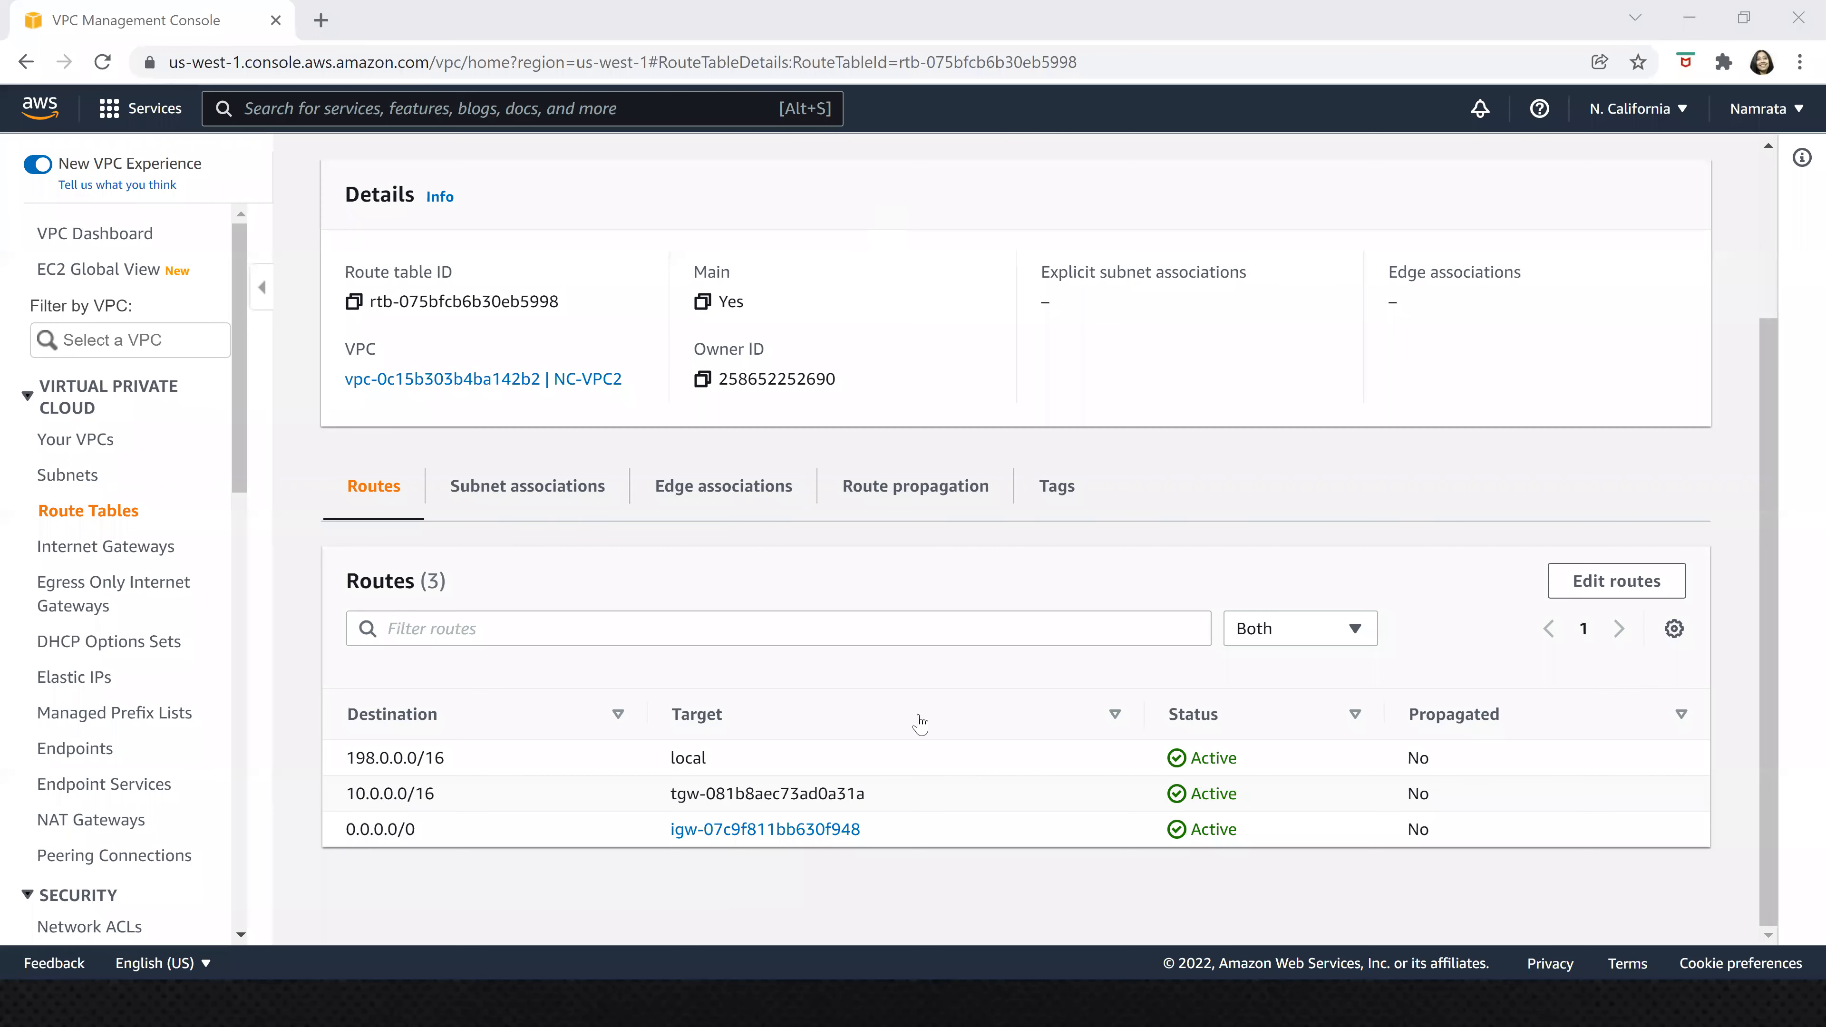
{"action": "left_click", "coordinate": [235, 745]}
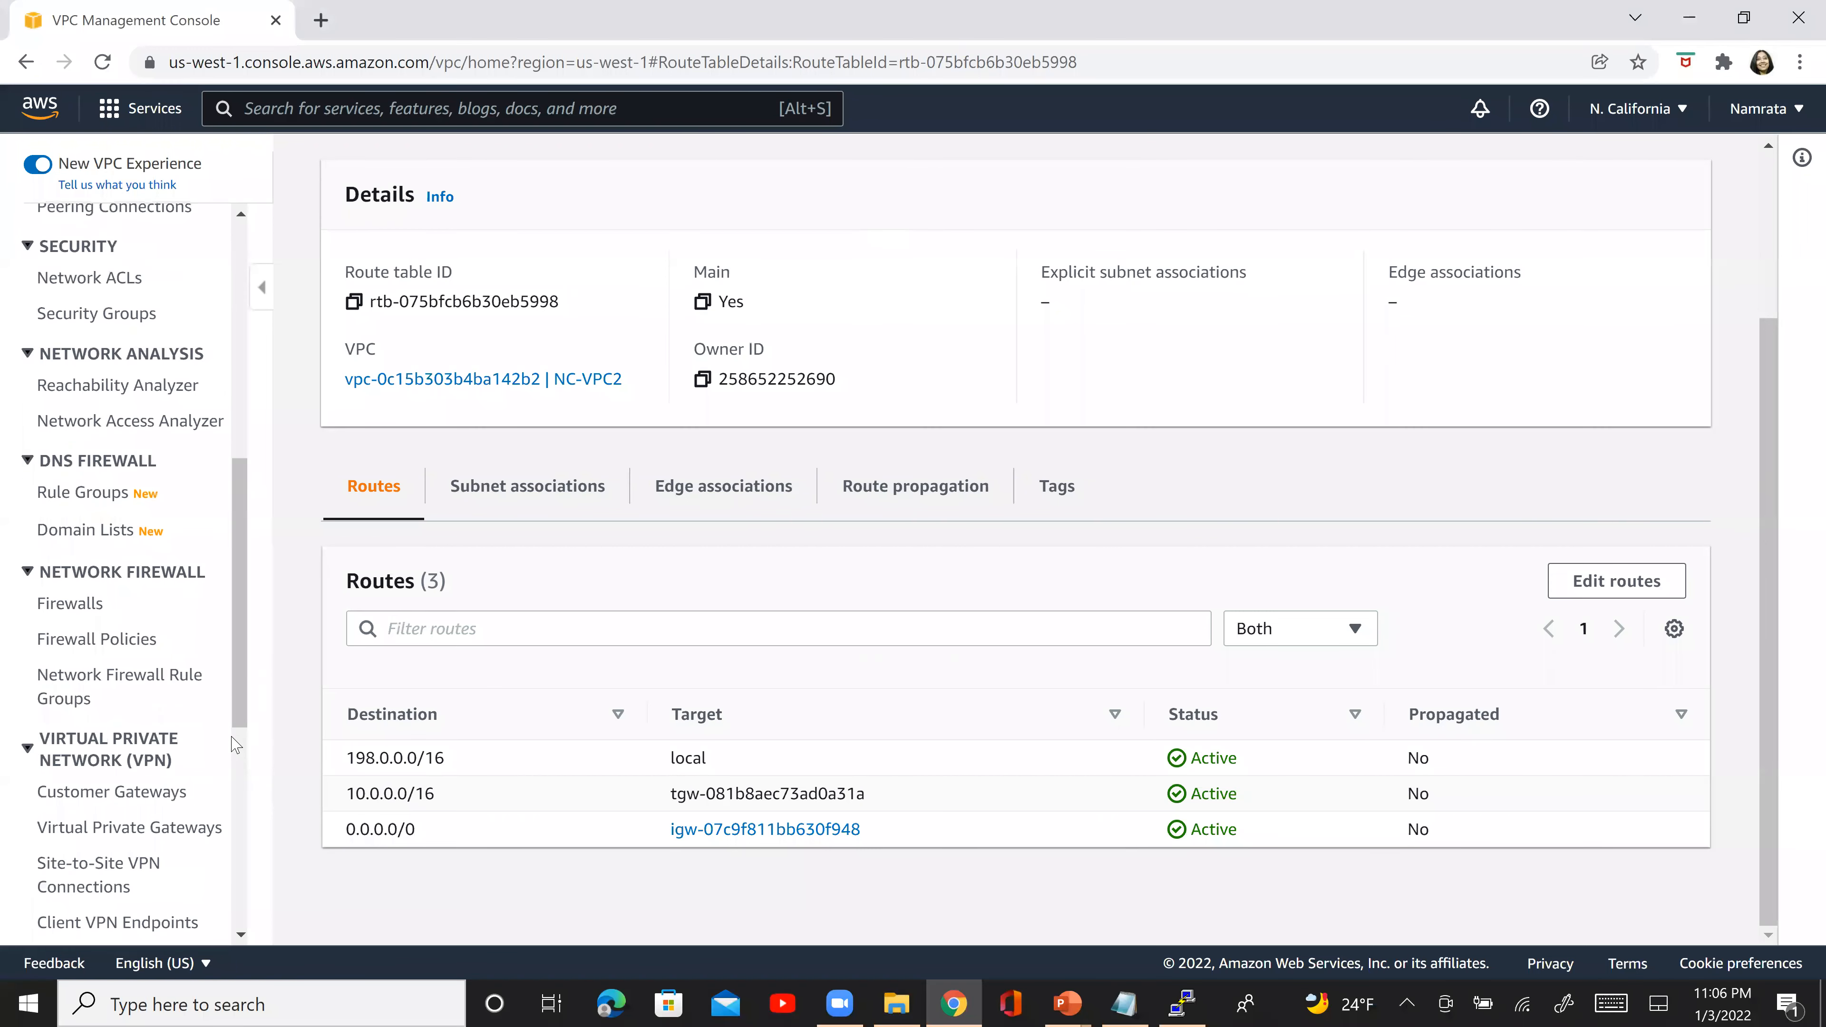
{"action": "left_click", "coordinate": [233, 815]}
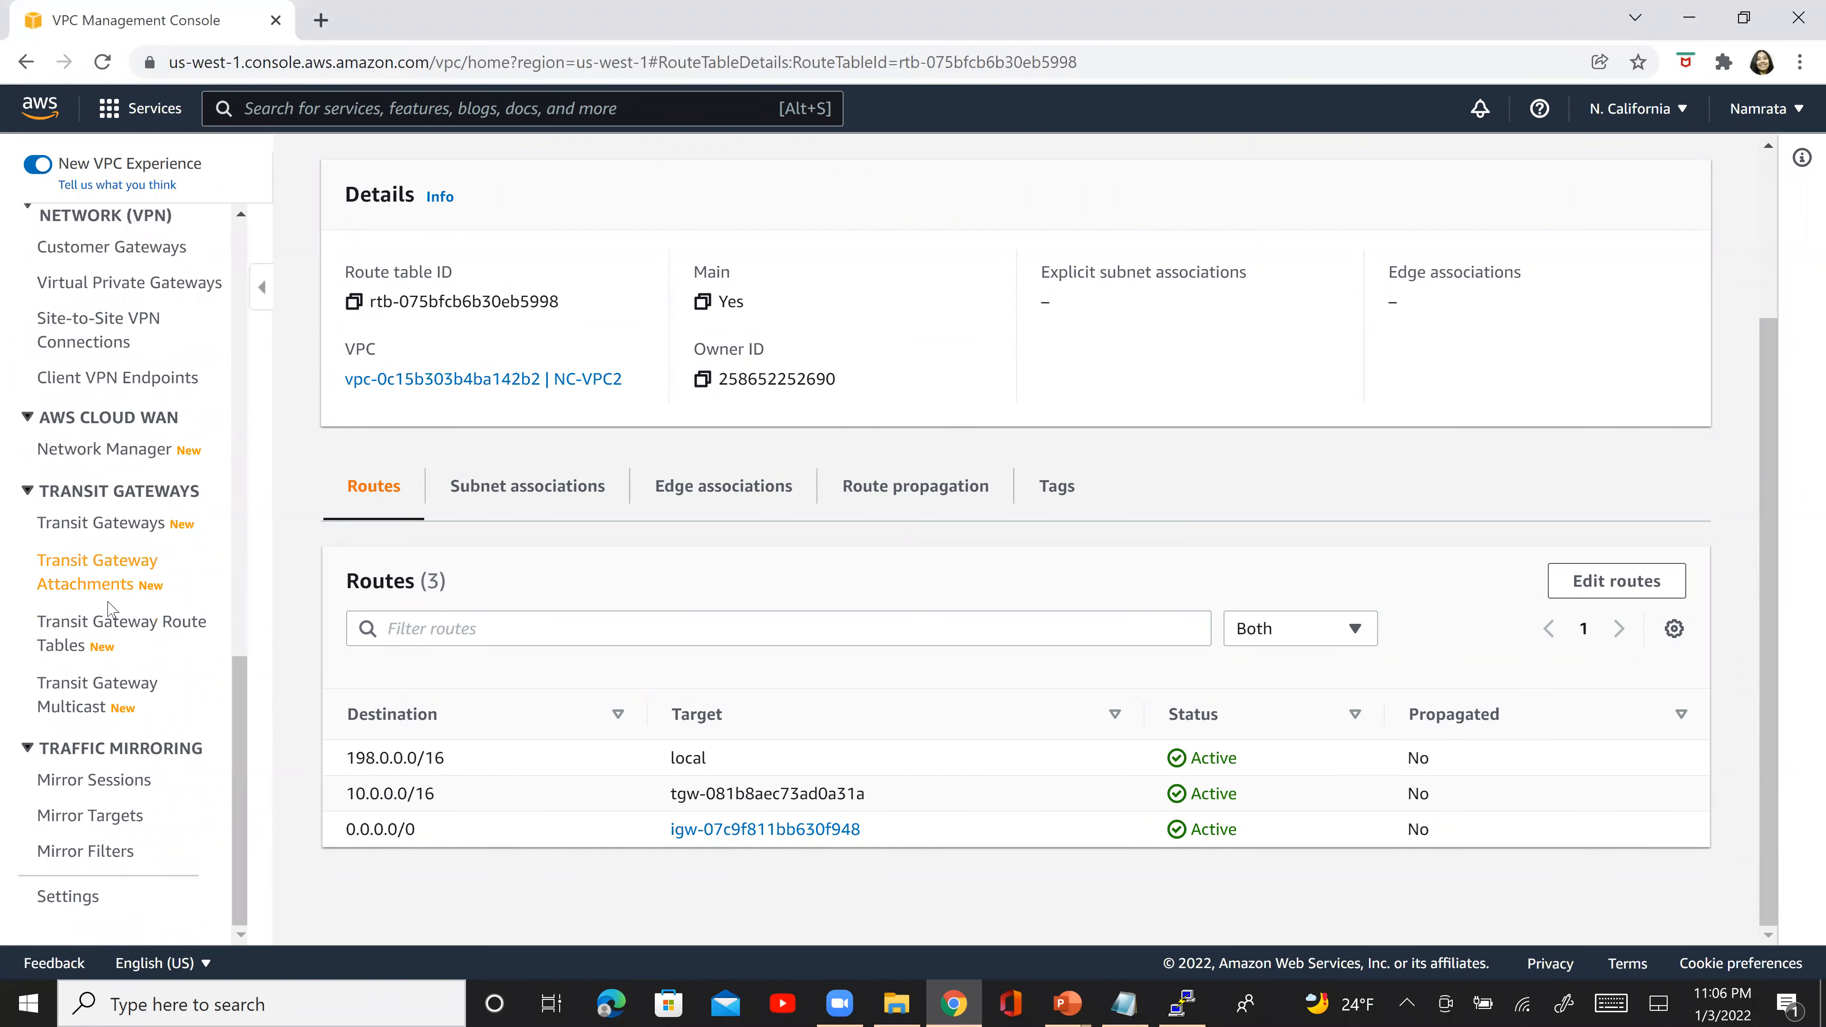
{"action": "left_click", "coordinate": [115, 624]}
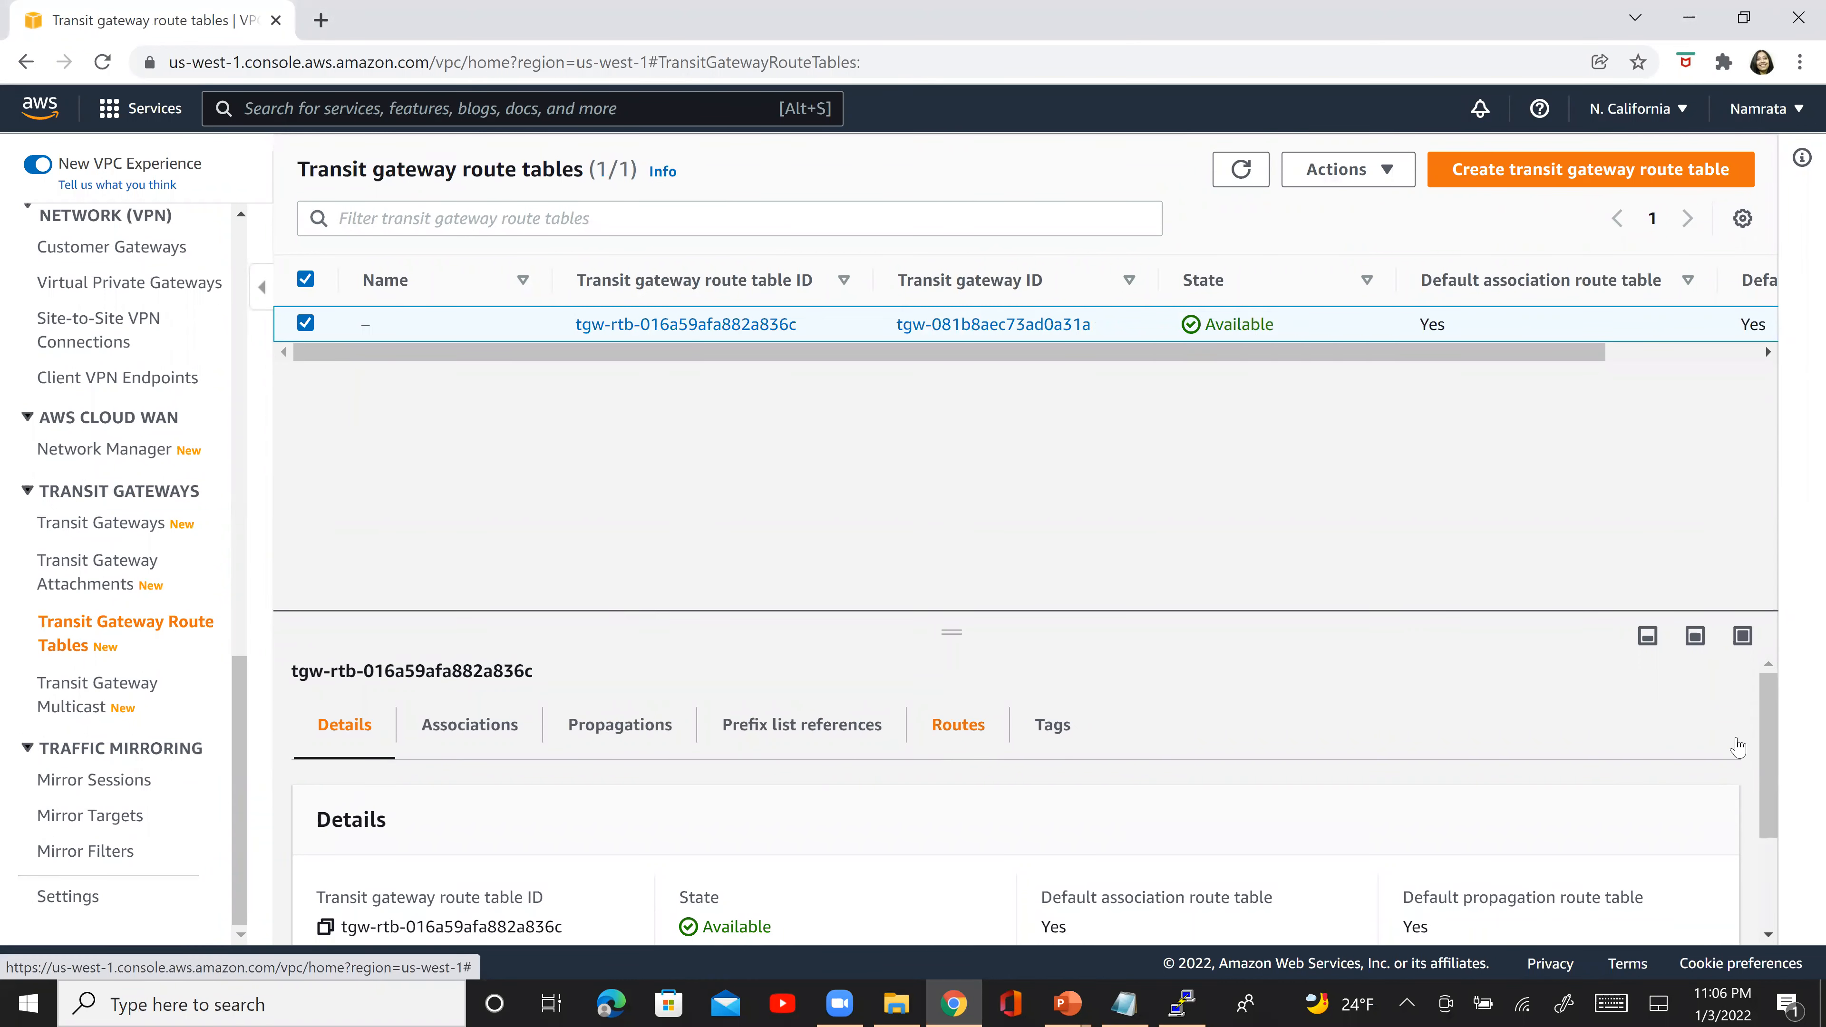
{"action": "scroll", "coordinate": [1763, 726], "scroll_direction": "down", "scroll_amount": 5}
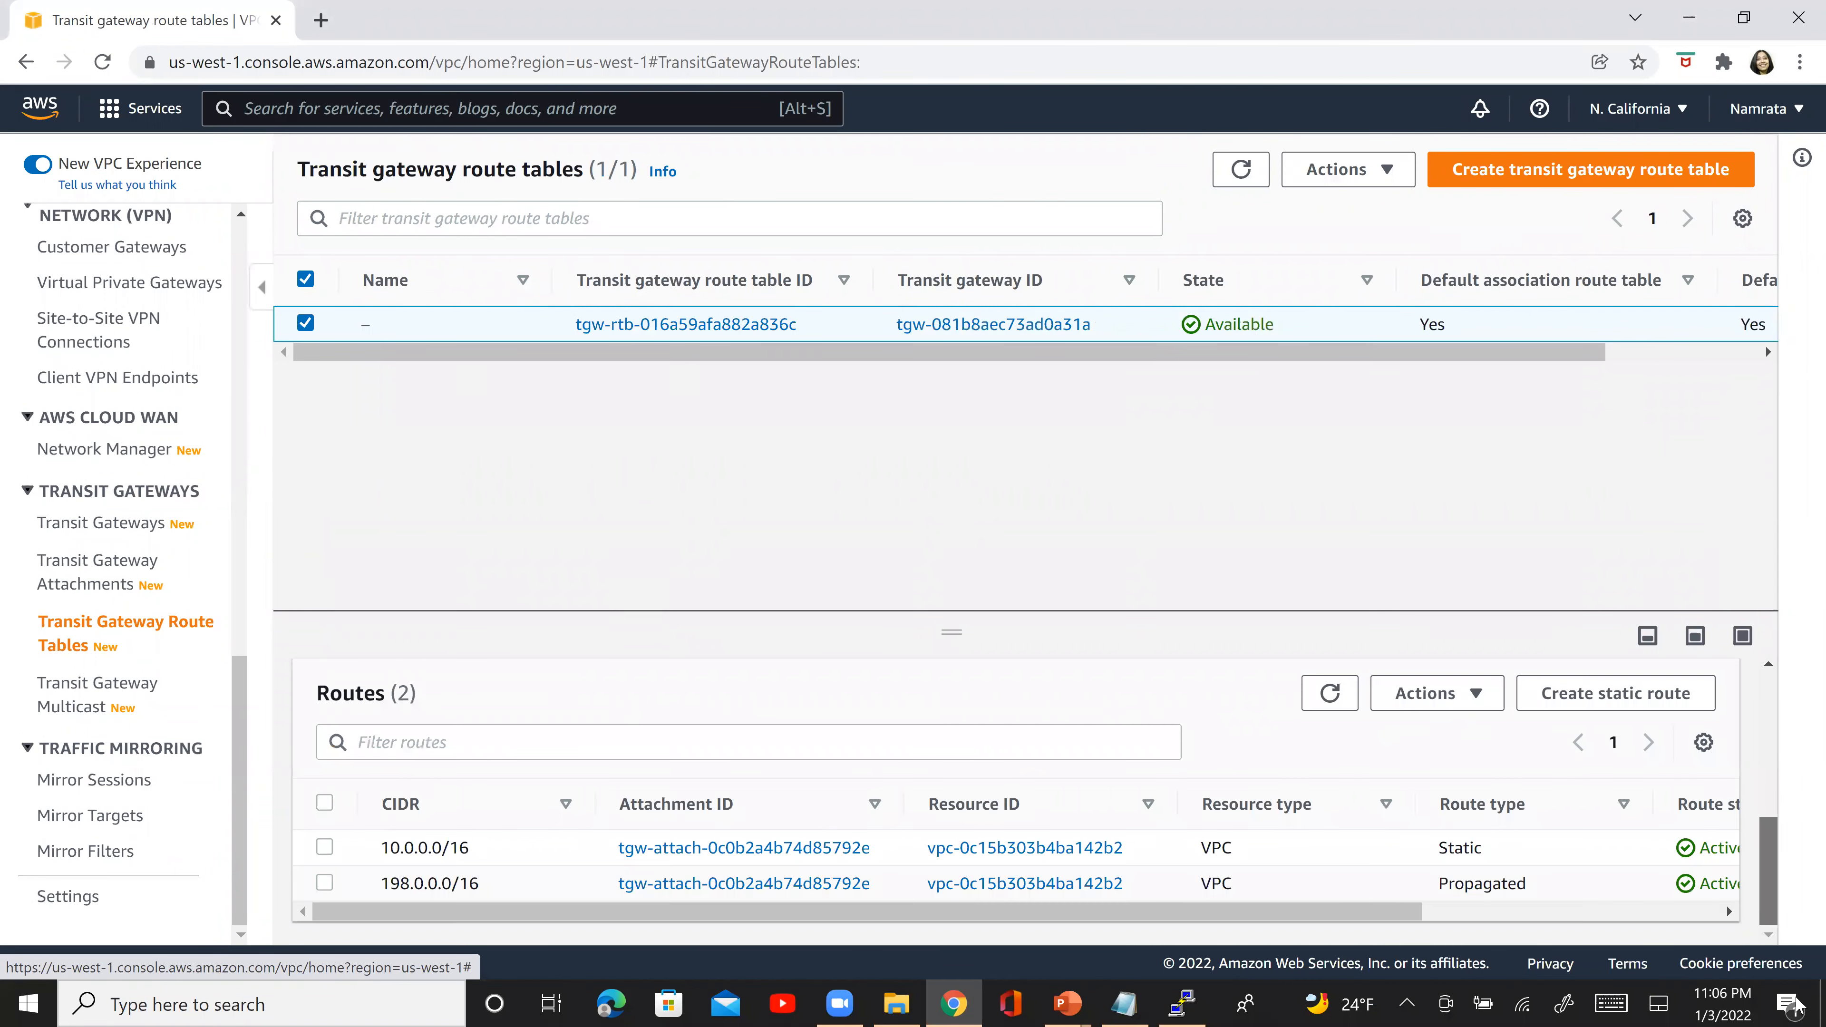
{"action": "left_click_drag", "start_coordinate": [1375, 912], "coordinate": [1262, 891]}
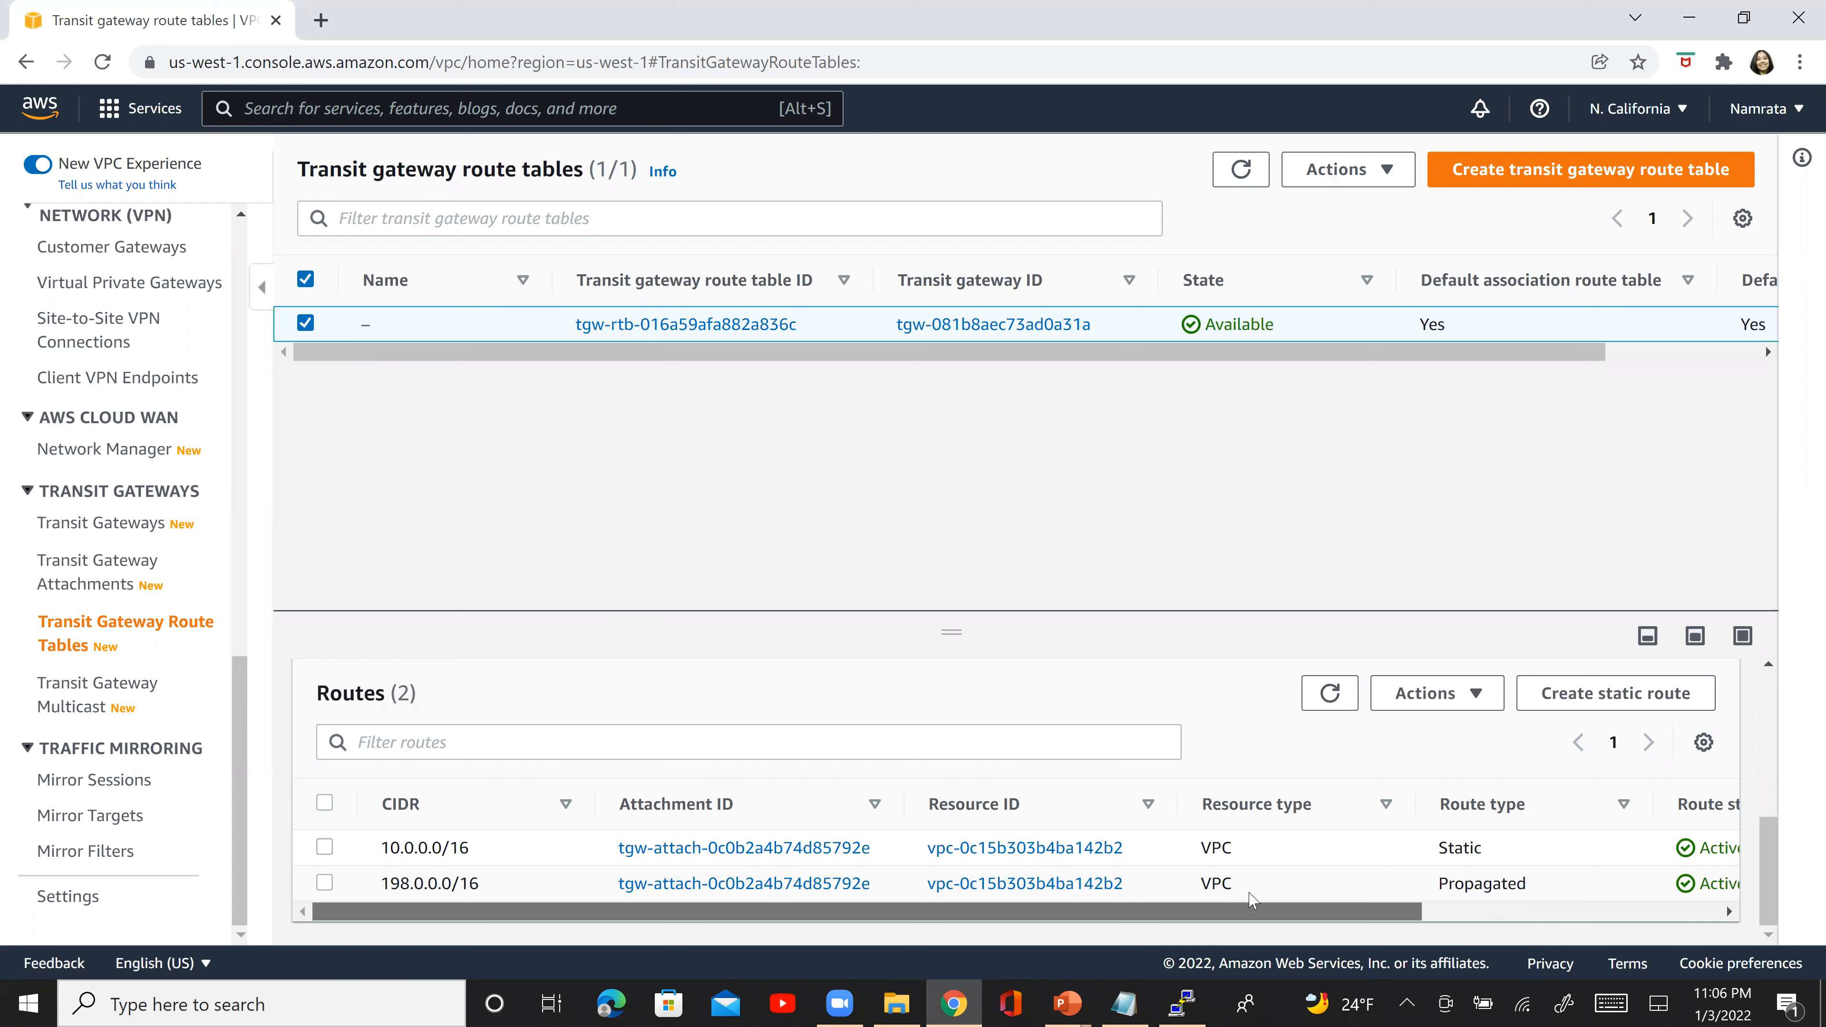
- Examine the route types, route states and prefix list IDs of the selected transit gateway route table's routes
{"action": "scroll", "coordinate": [1366, 888], "scroll_direction": "right", "scroll_amount": 2}
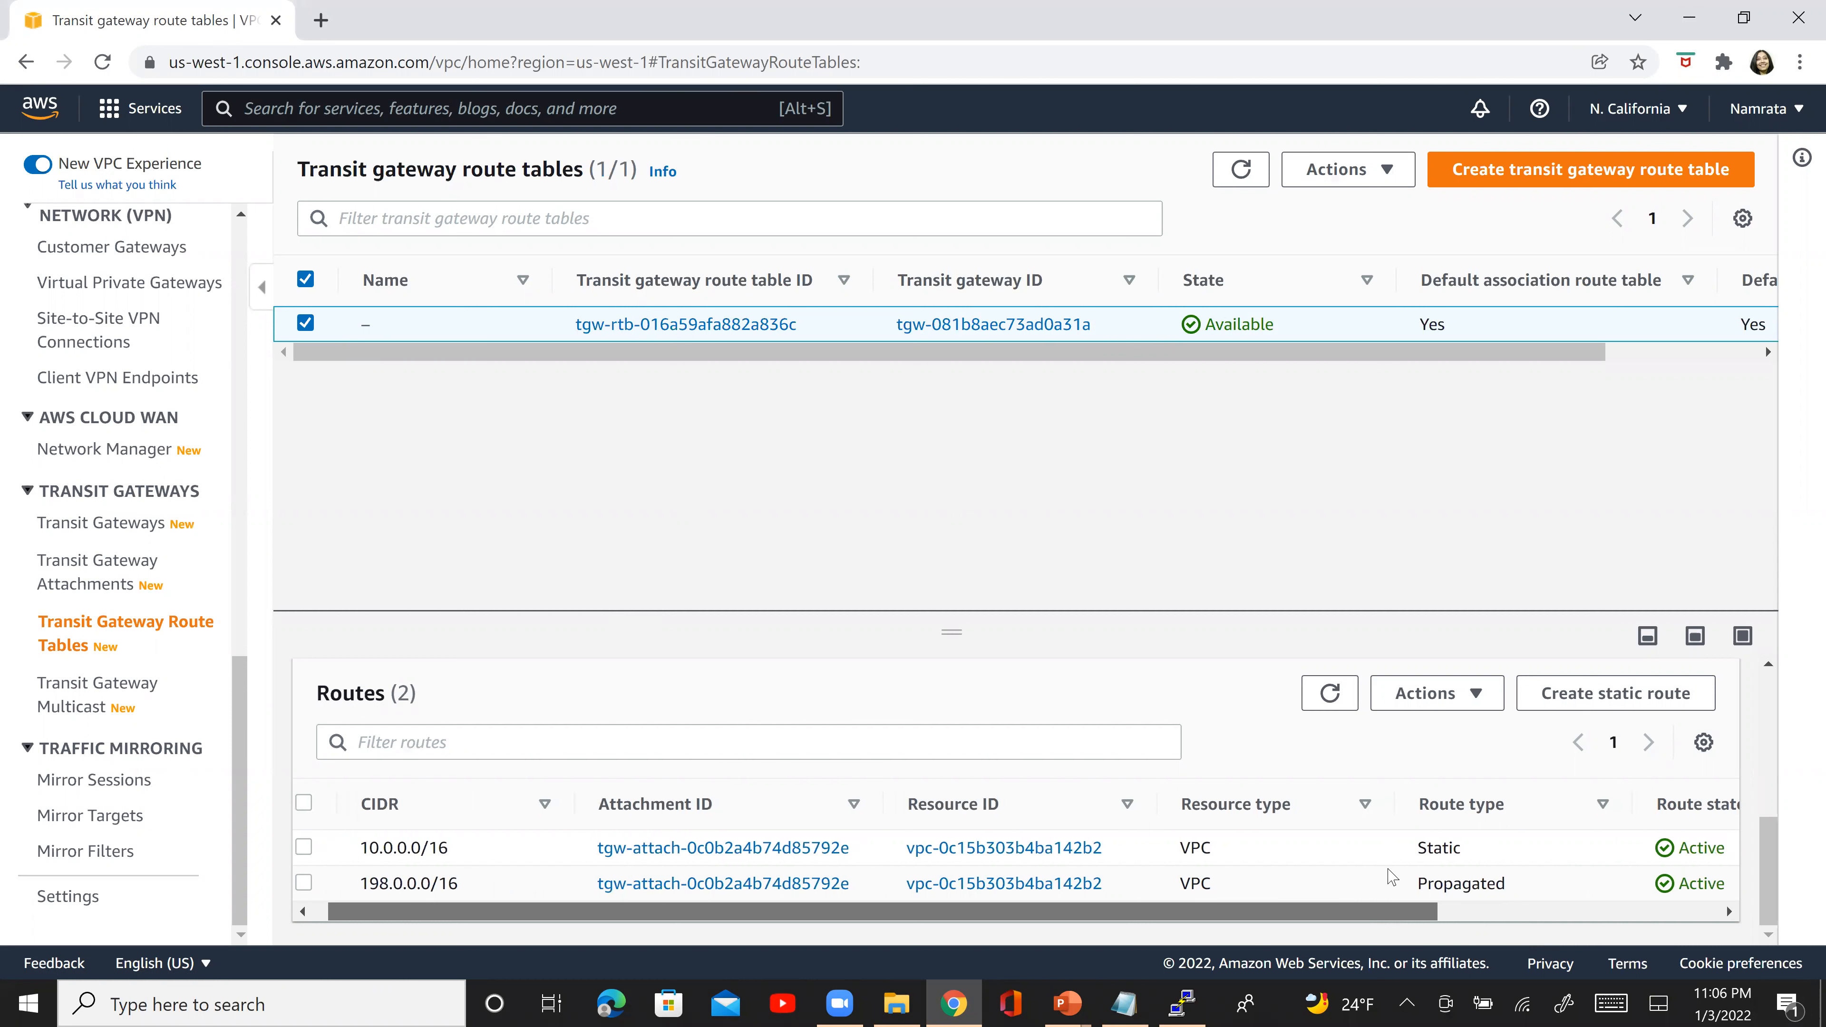
{"action": "scroll", "coordinate": [1391, 876], "scroll_direction": "right", "scroll_amount": 5}
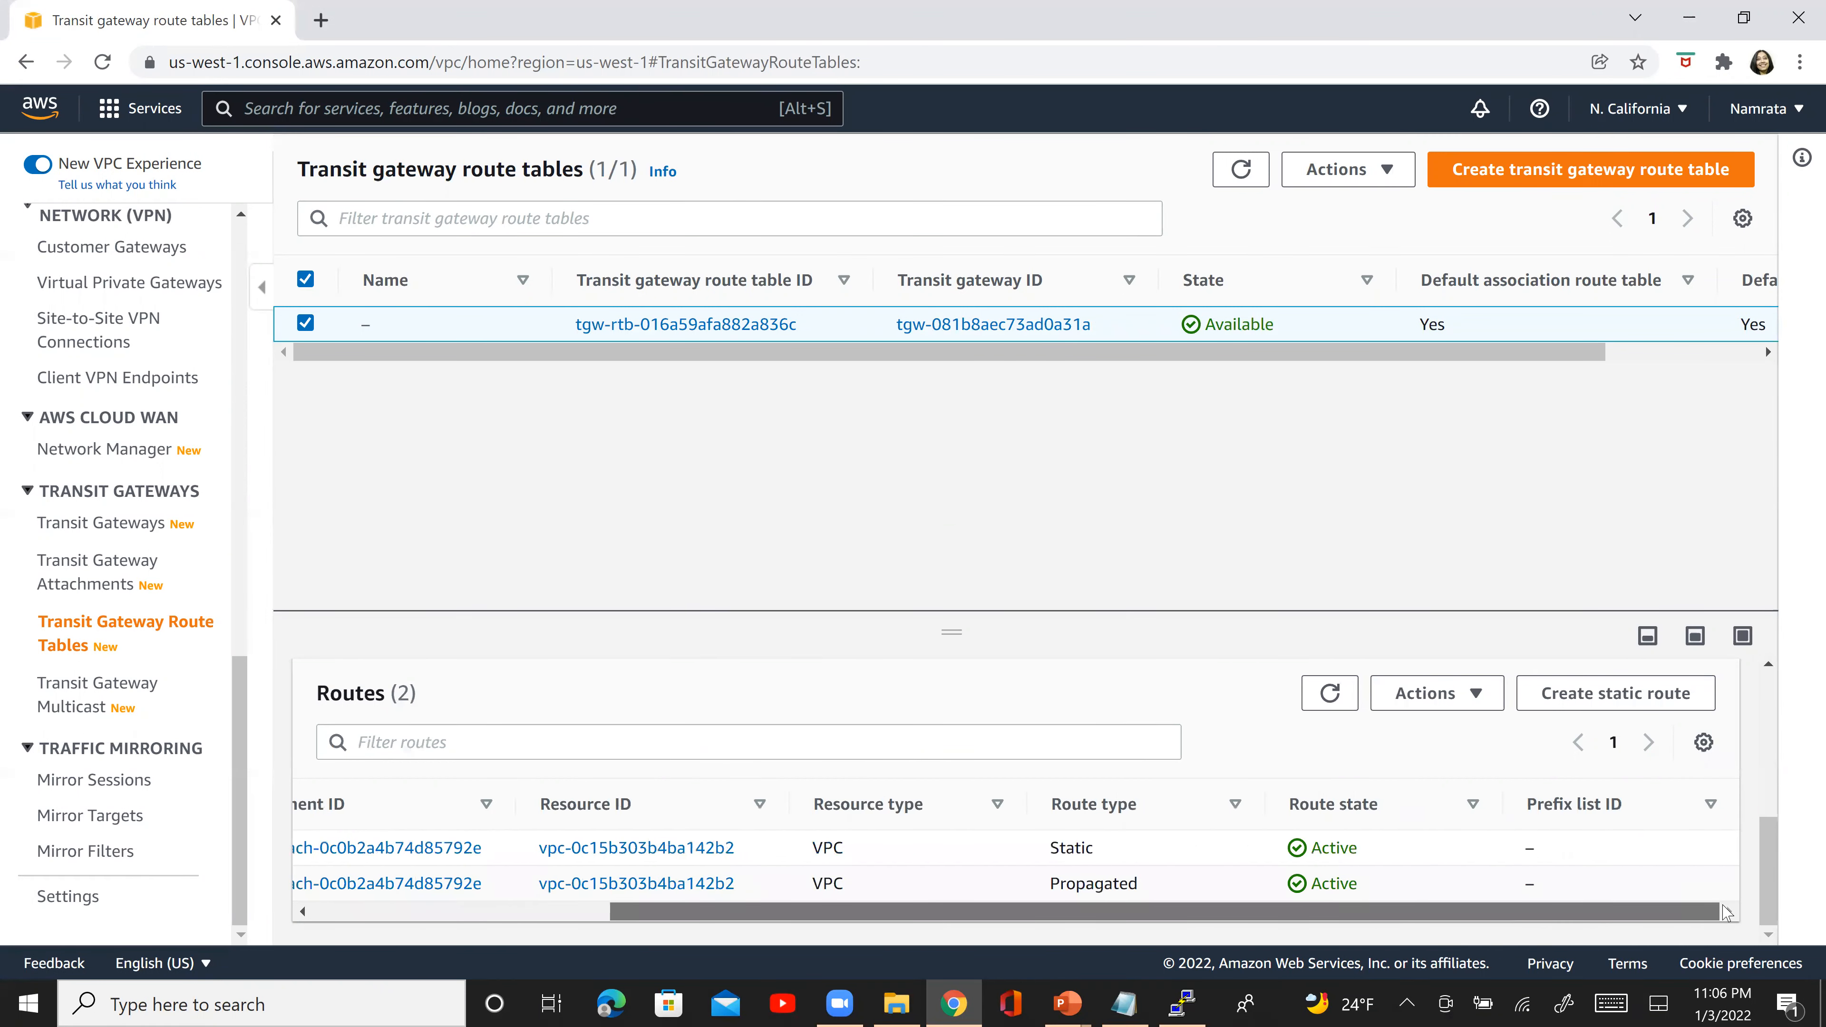
{"action": "scroll", "coordinate": [1631, 880], "scroll_direction": "left", "scroll_amount": 5}
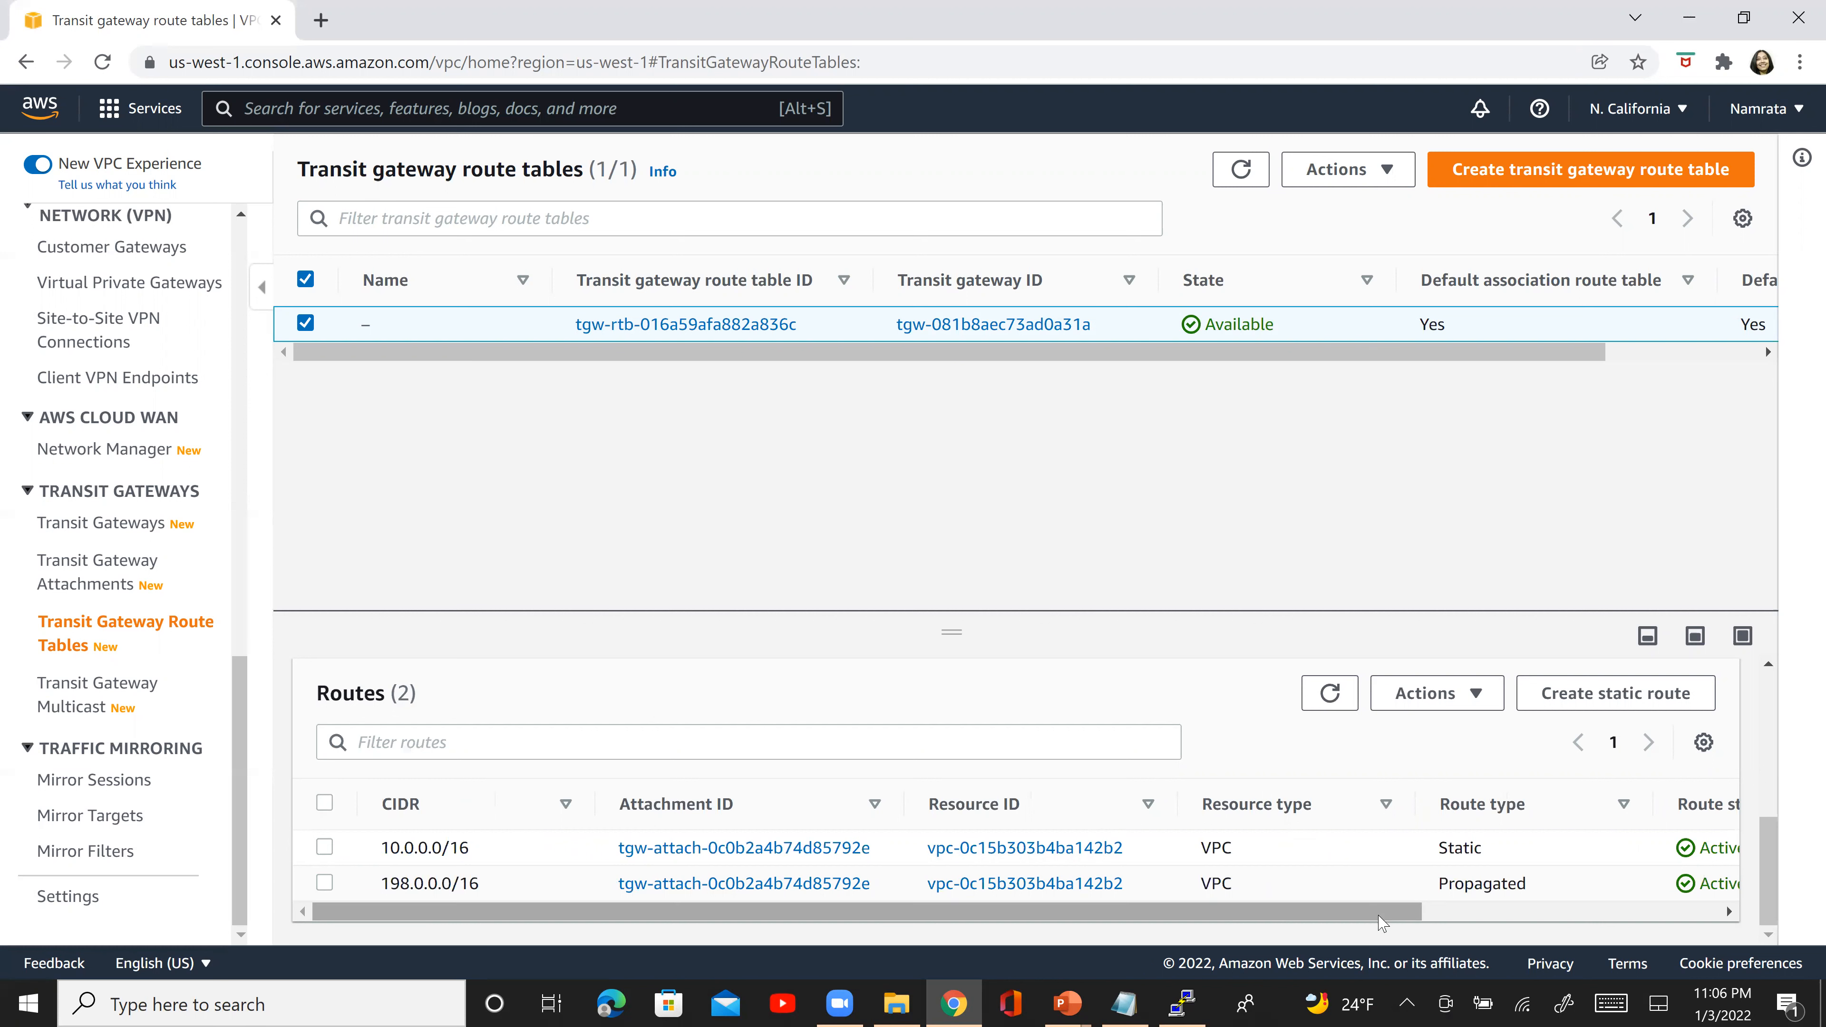
{"action": "scroll", "coordinate": [1381, 924], "scroll_direction": "right", "scroll_amount": 3}
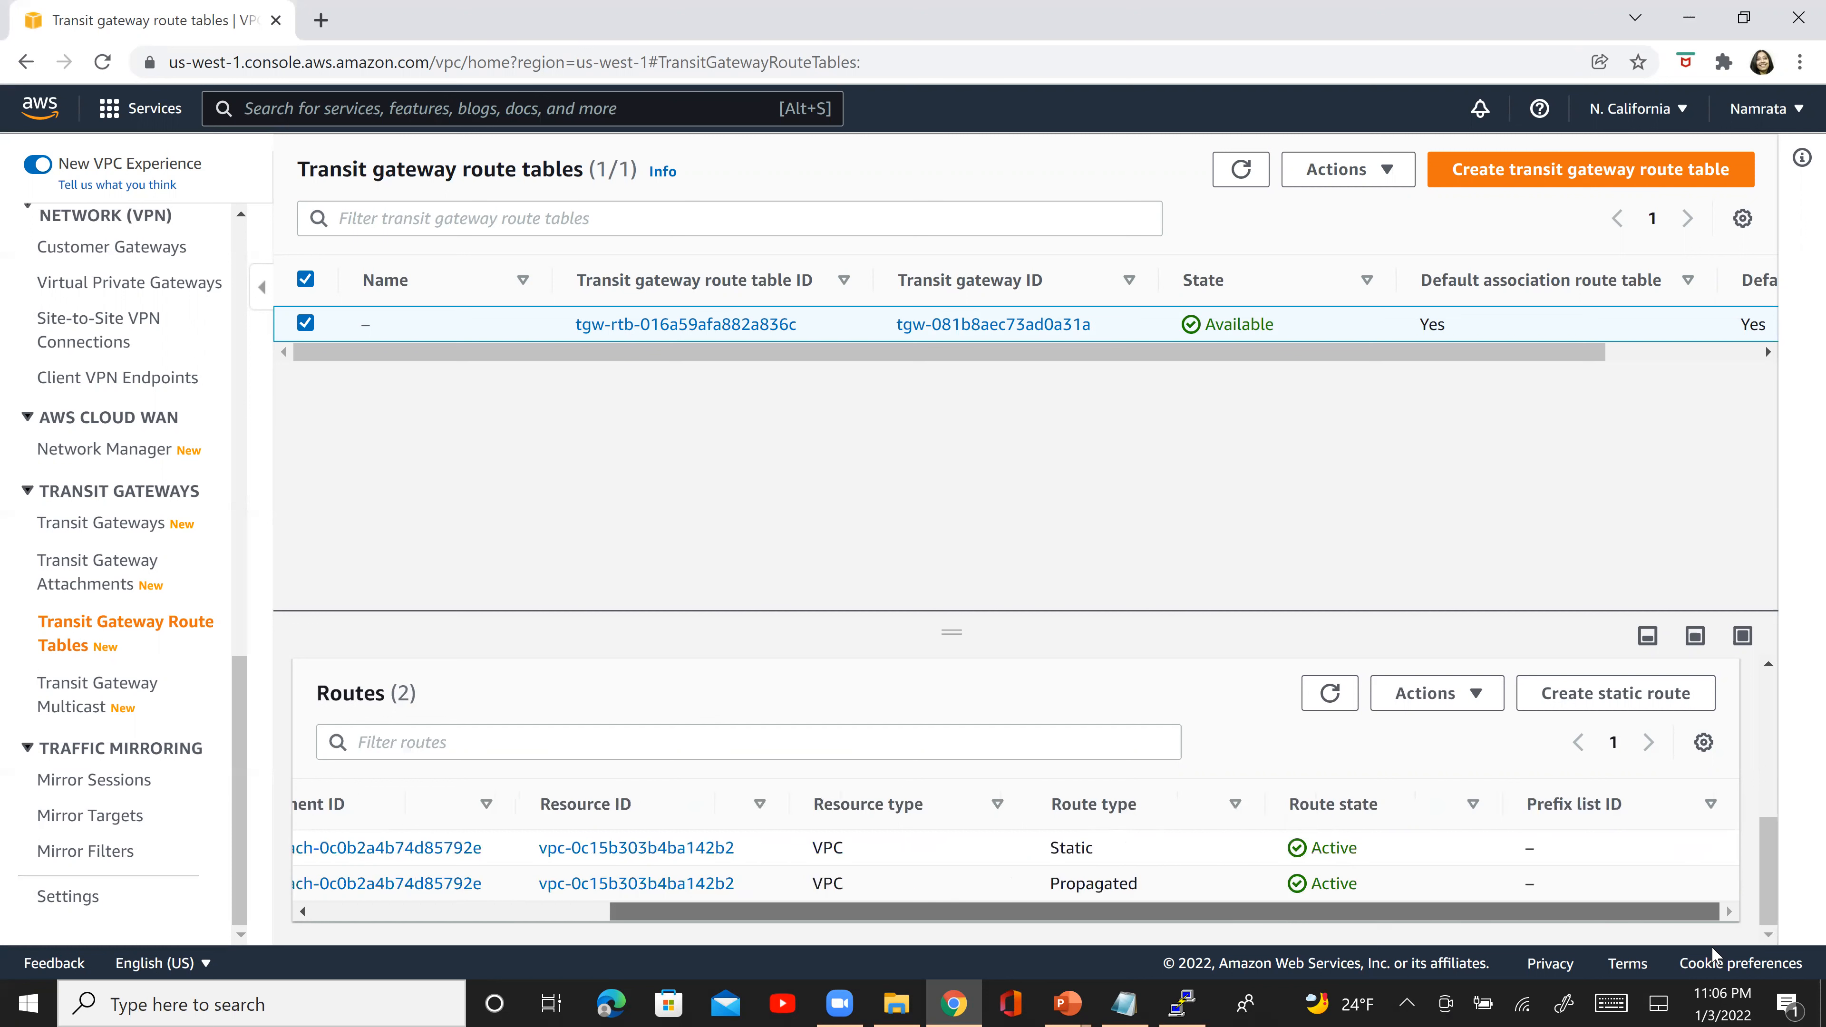
{"action": "scroll", "coordinate": [1441, 935], "scroll_direction": "left", "scroll_amount": 3}
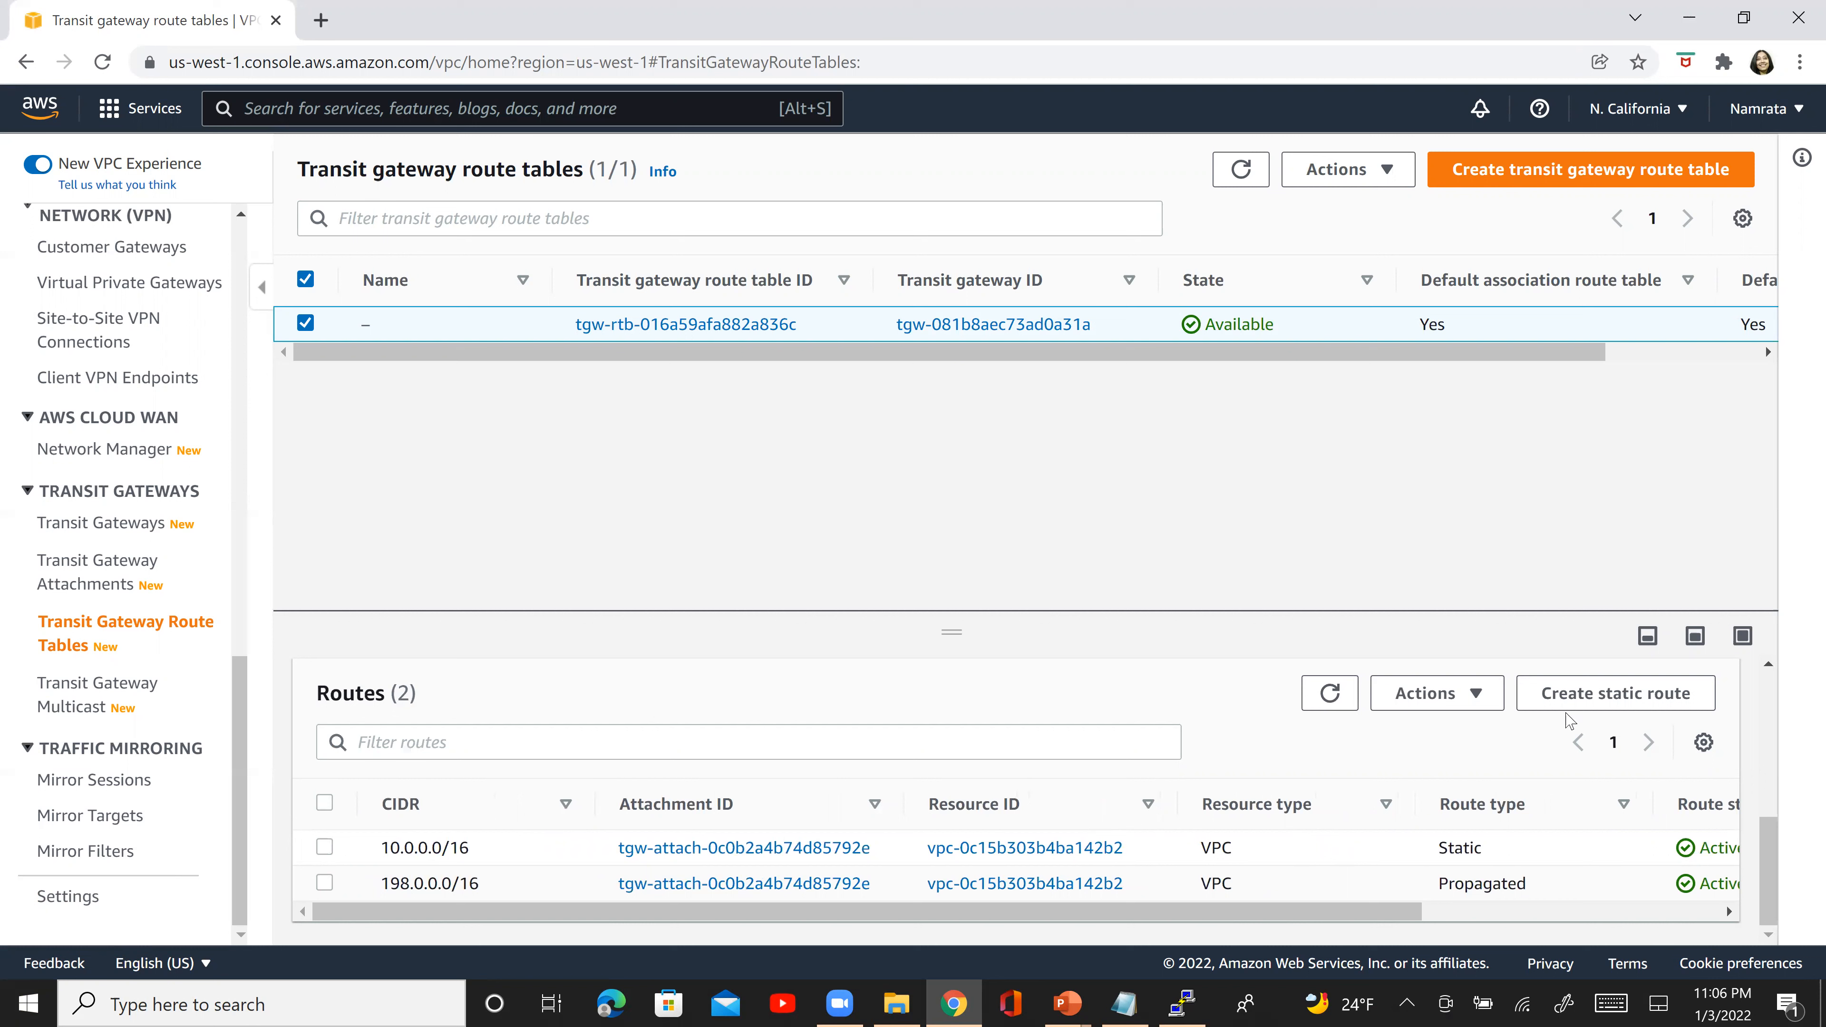
{"action": "left_click", "coordinate": [324, 847]}
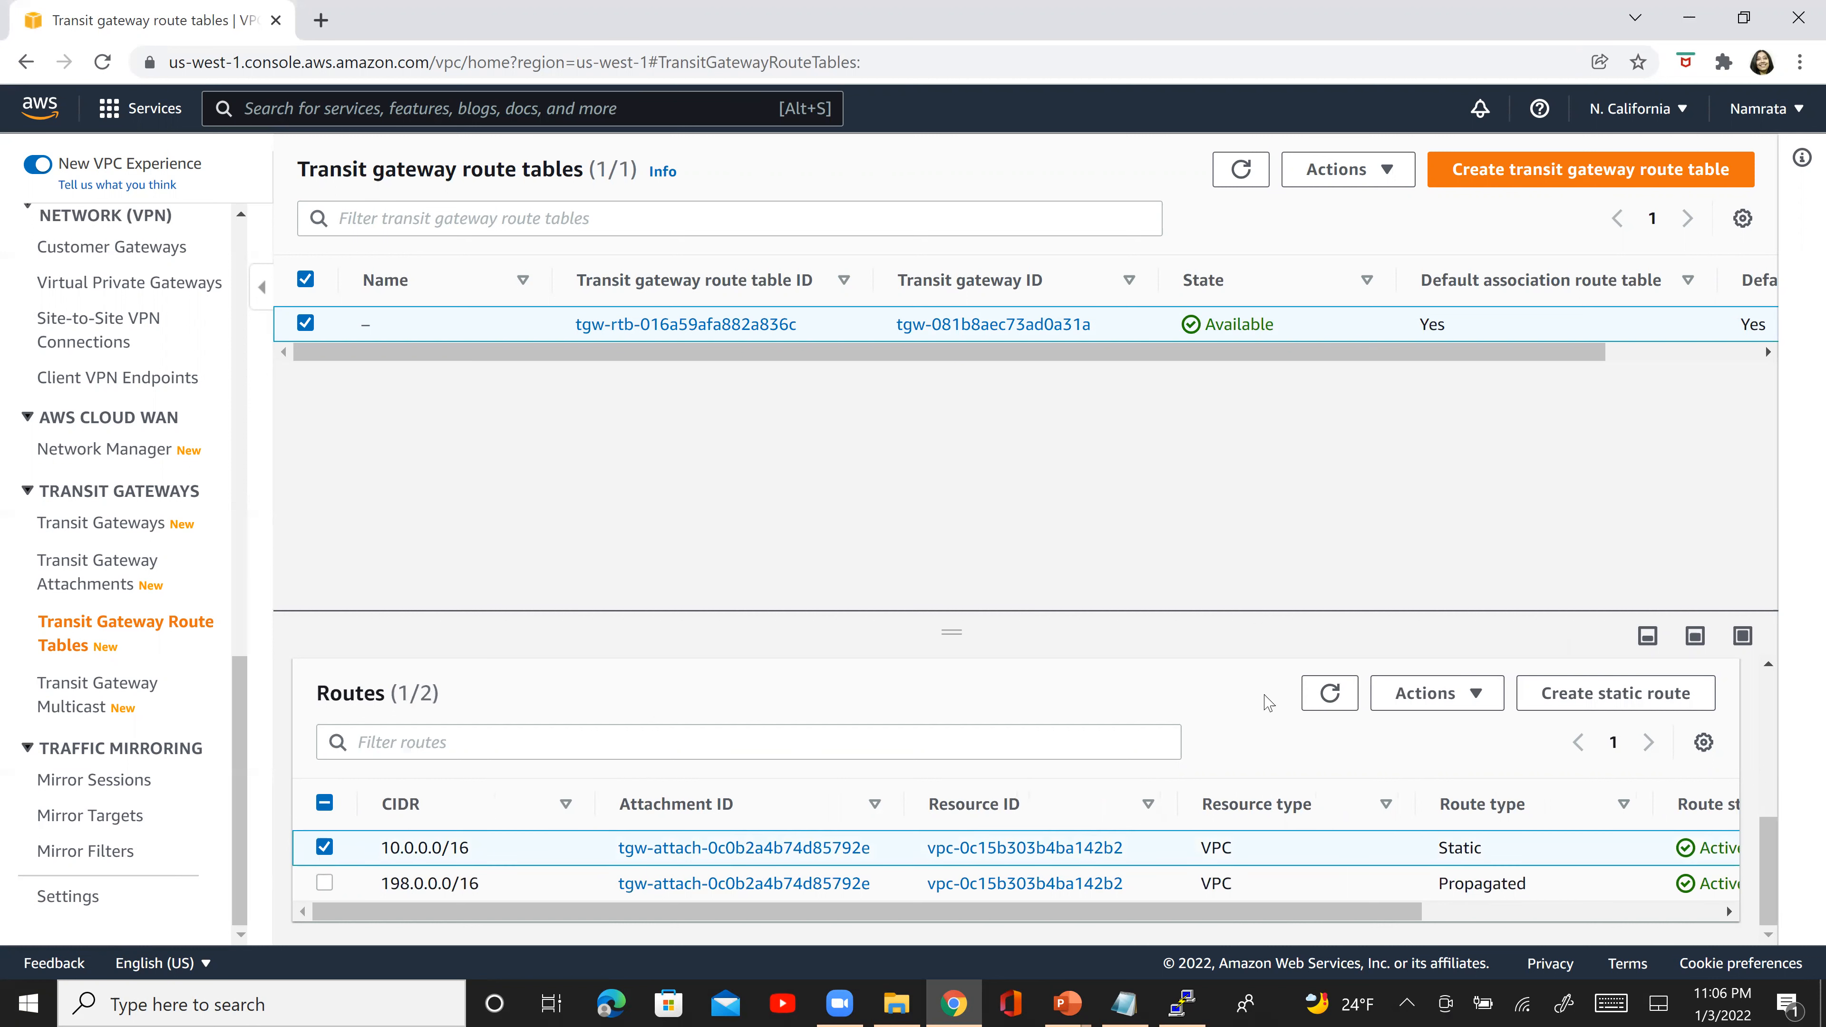
{"action": "left_click", "coordinate": [1478, 695]}
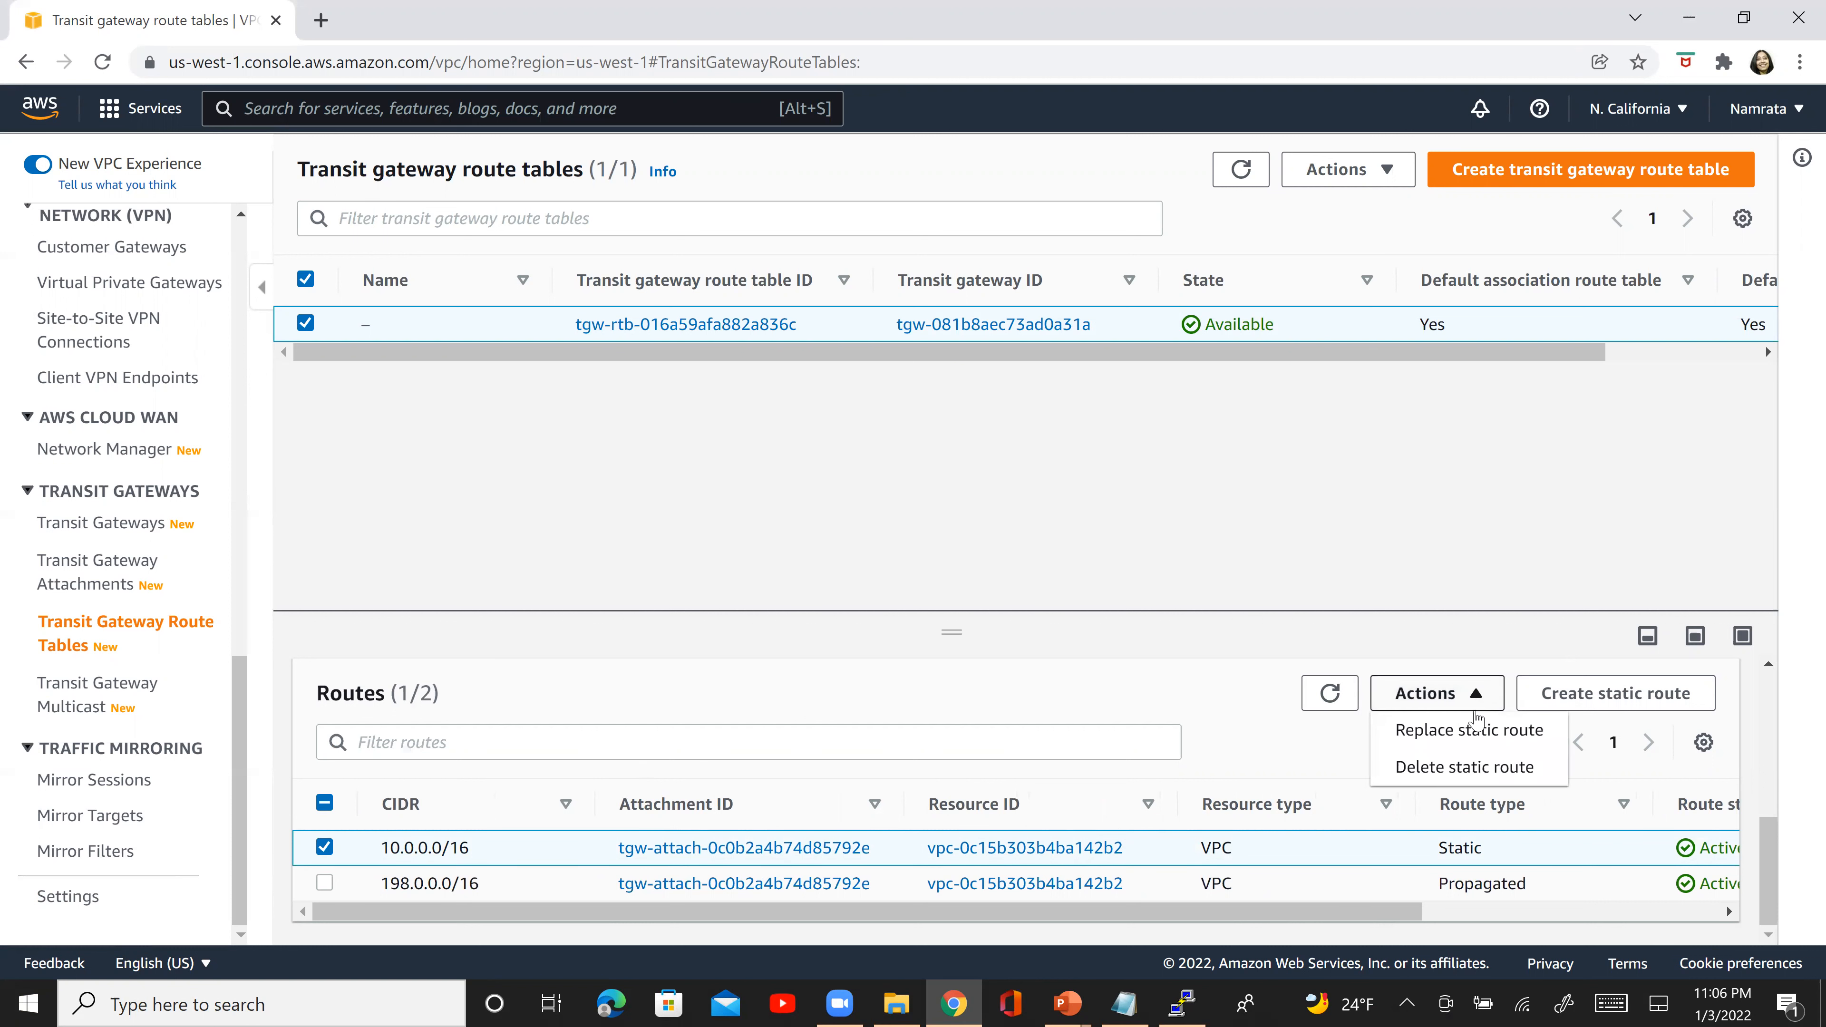
{"action": "left_click", "coordinate": [1475, 732]}
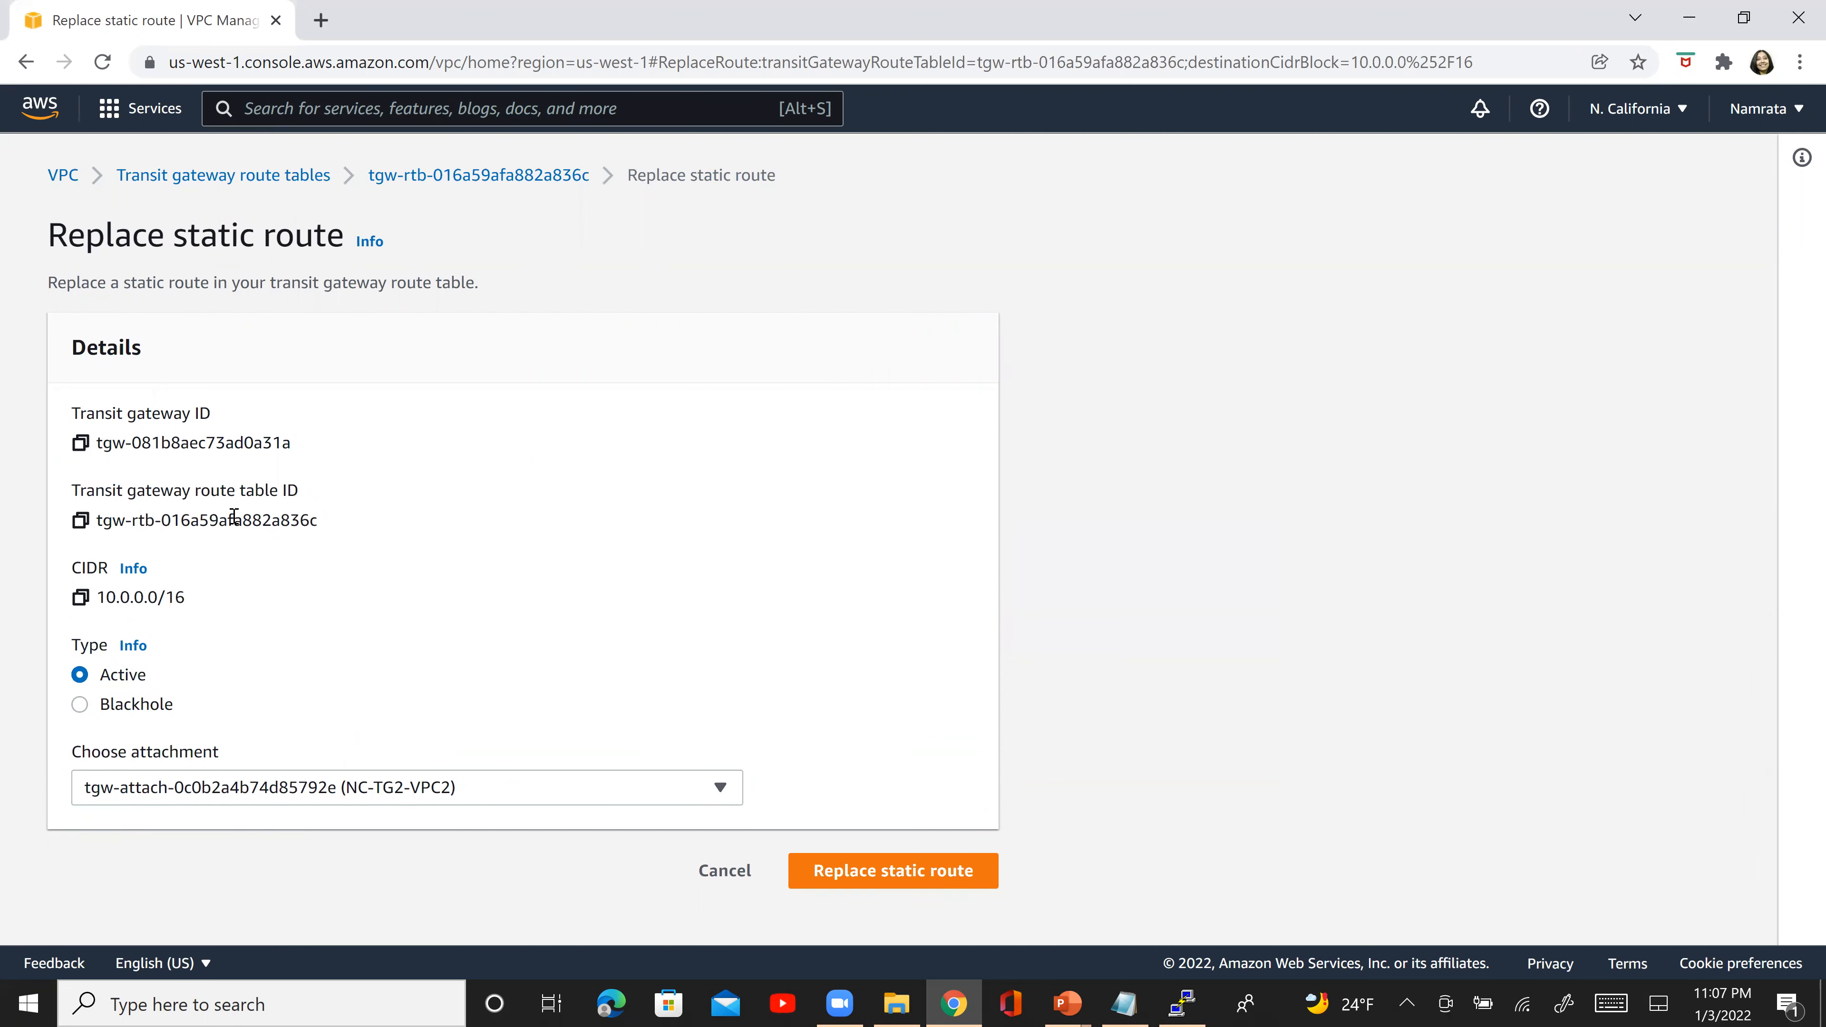
{"action": "left_click", "coordinate": [729, 870]}
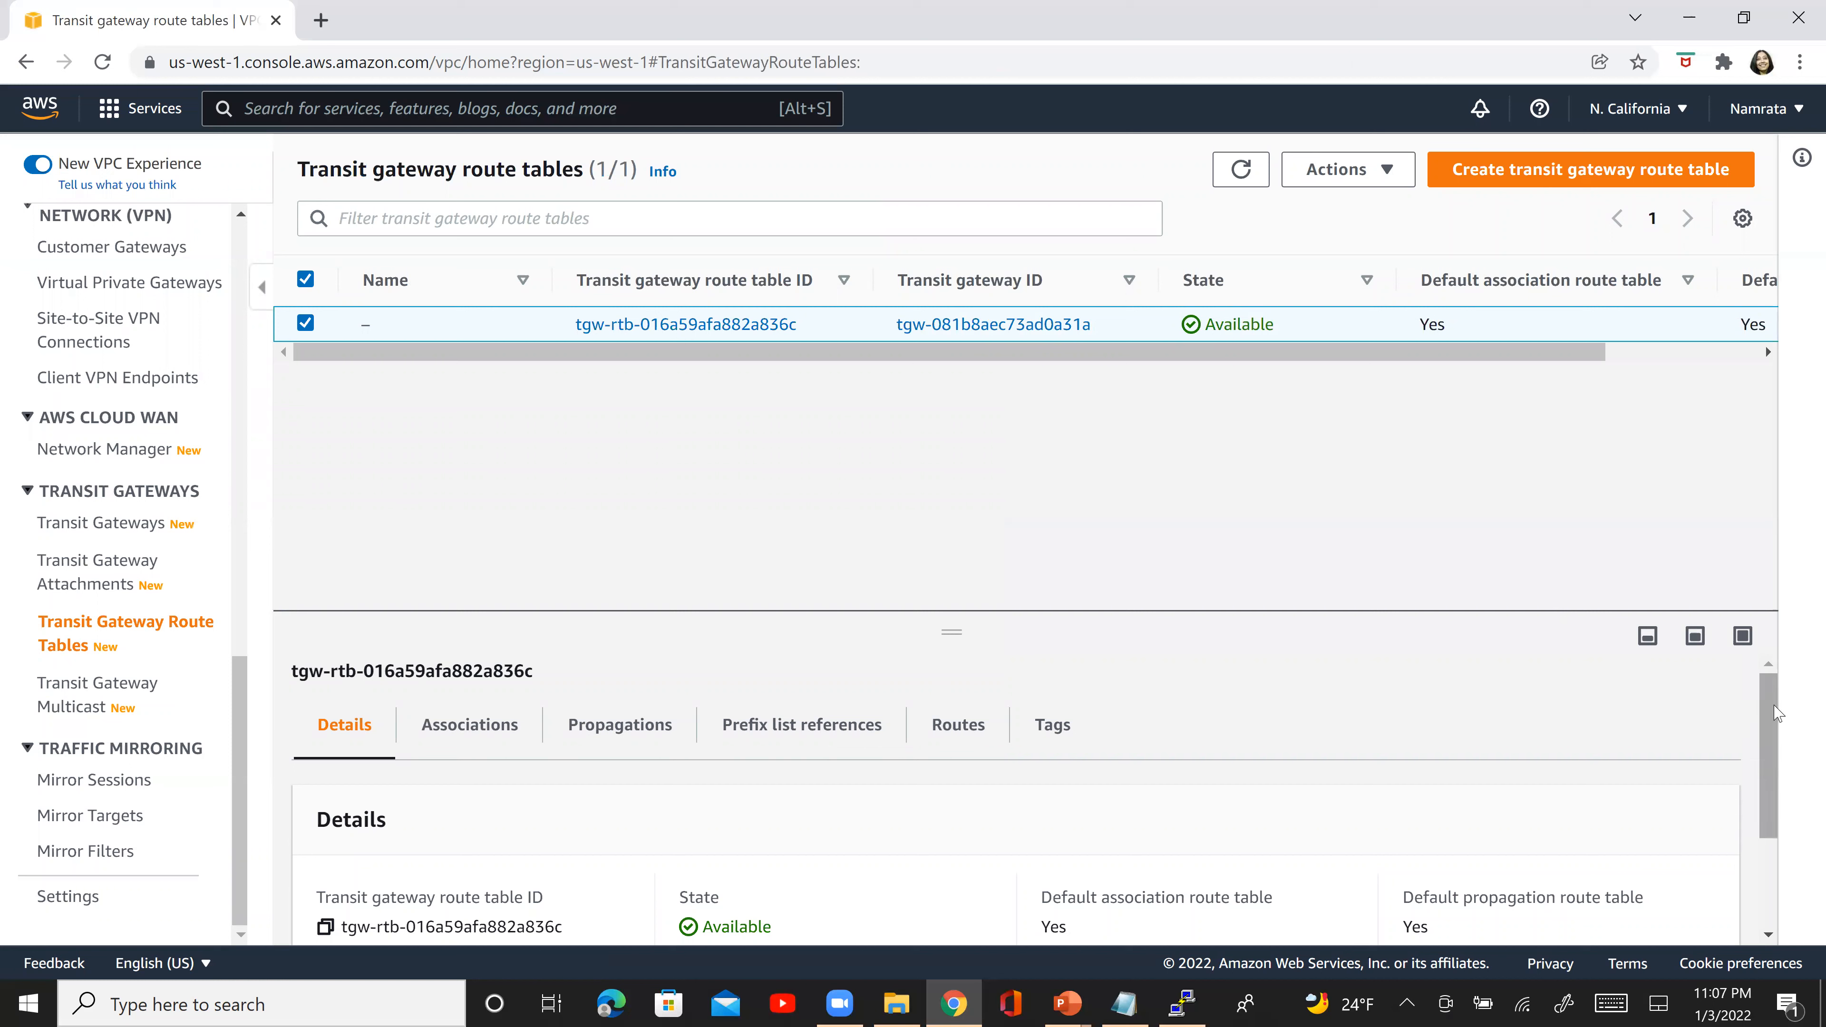
- Reopen the transit gateway route table's routes and review their attachments, resource types and route states
{"action": "left_click_drag", "start_coordinate": [1774, 712], "coordinate": [1754, 910]}
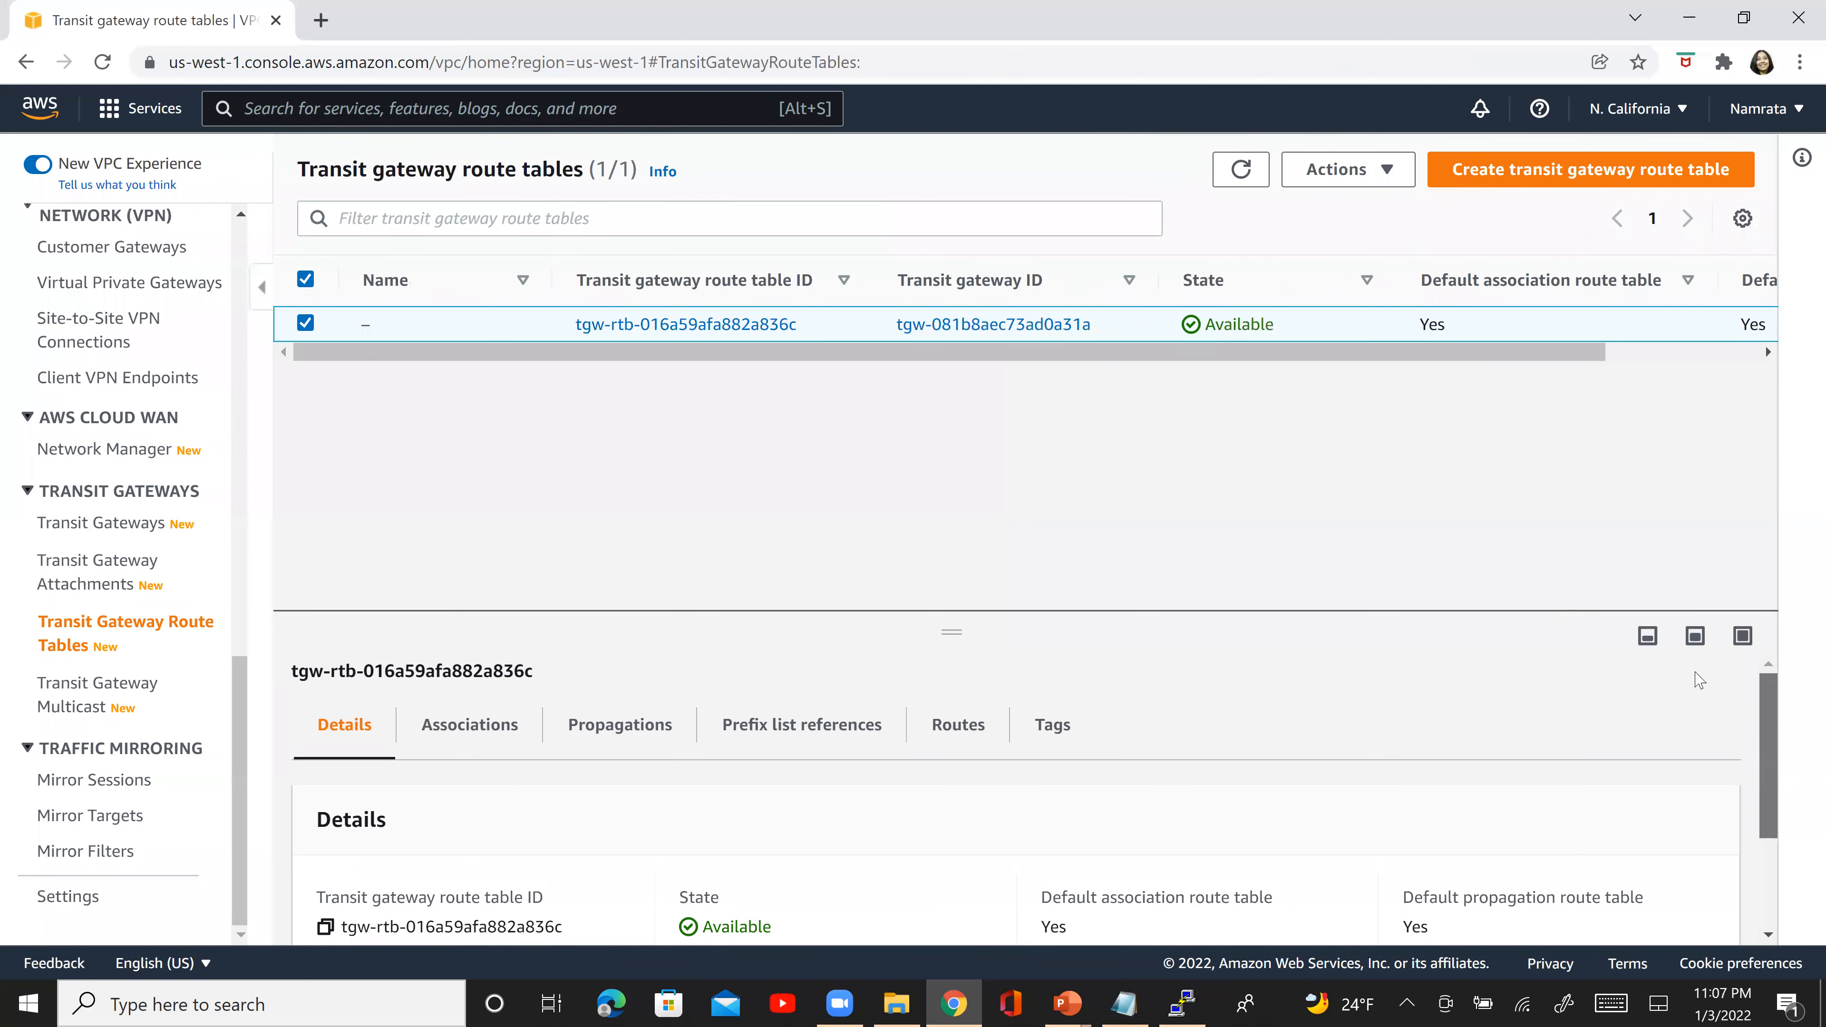
{"action": "scroll", "coordinate": [1708, 706], "scroll_direction": "up", "scroll_amount": 3}
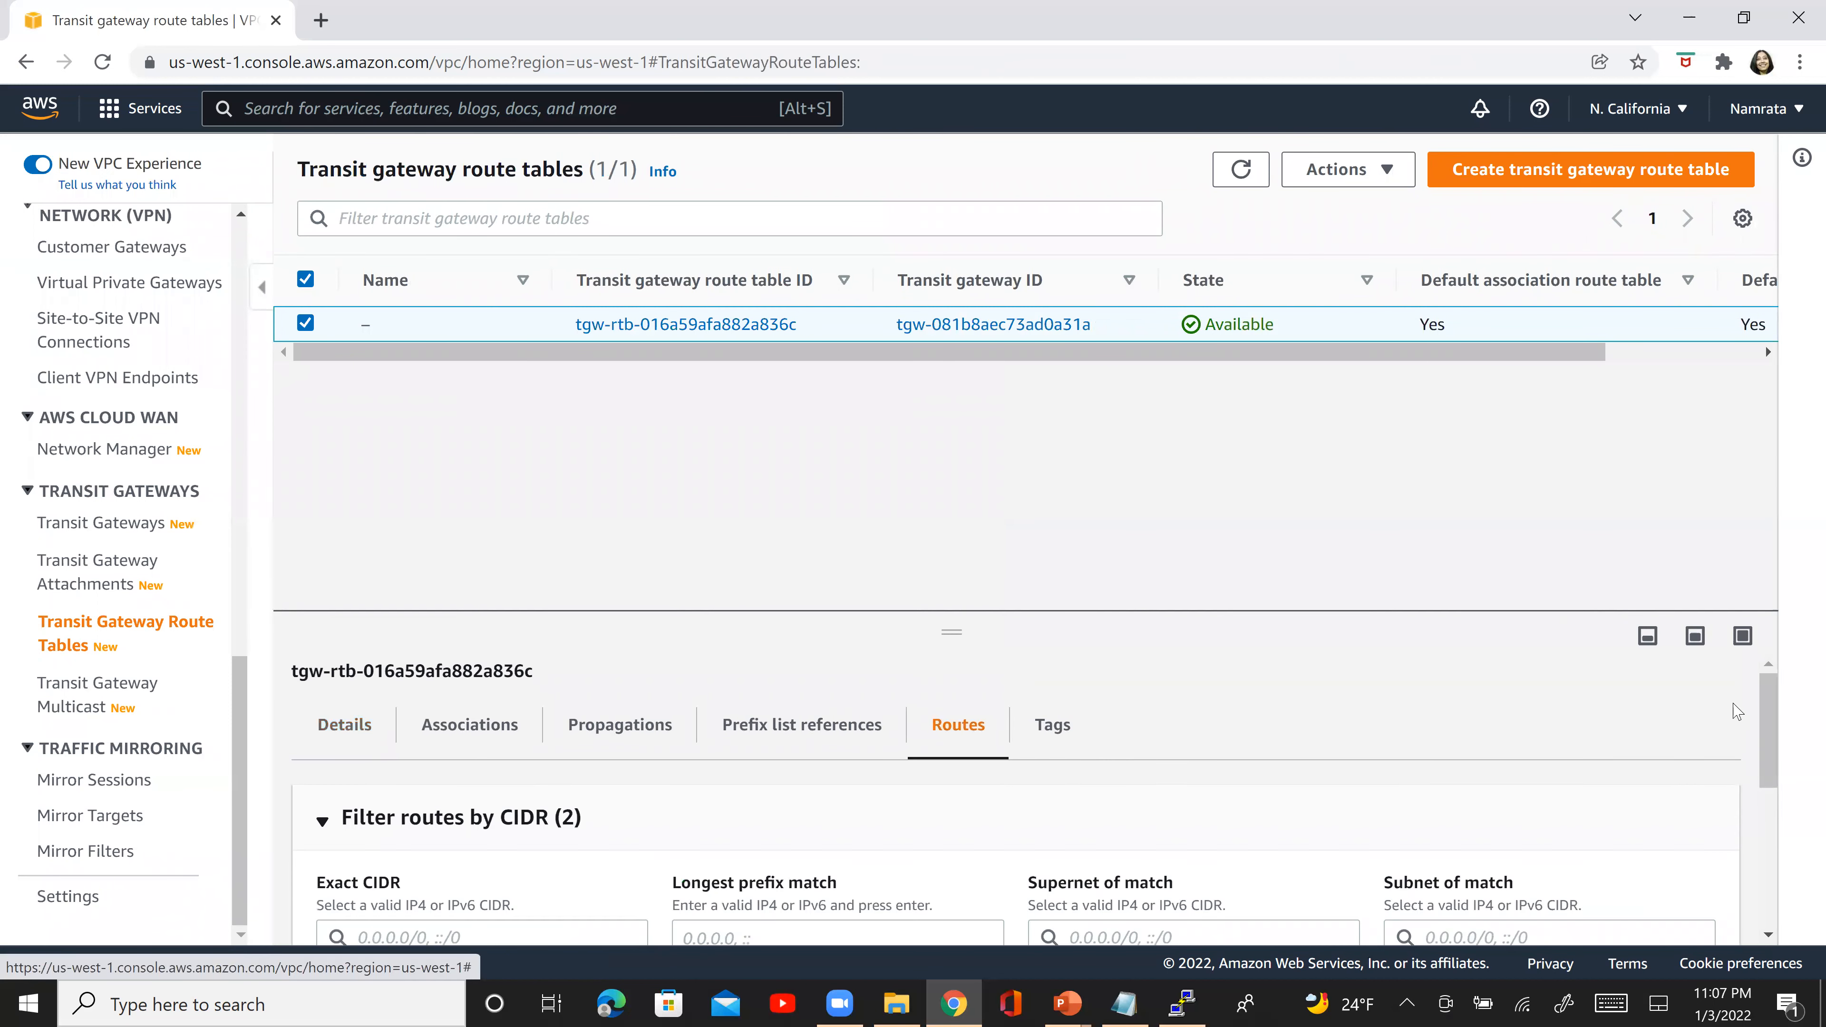
{"action": "left_click_drag", "start_coordinate": [1771, 712], "coordinate": [1800, 892]}
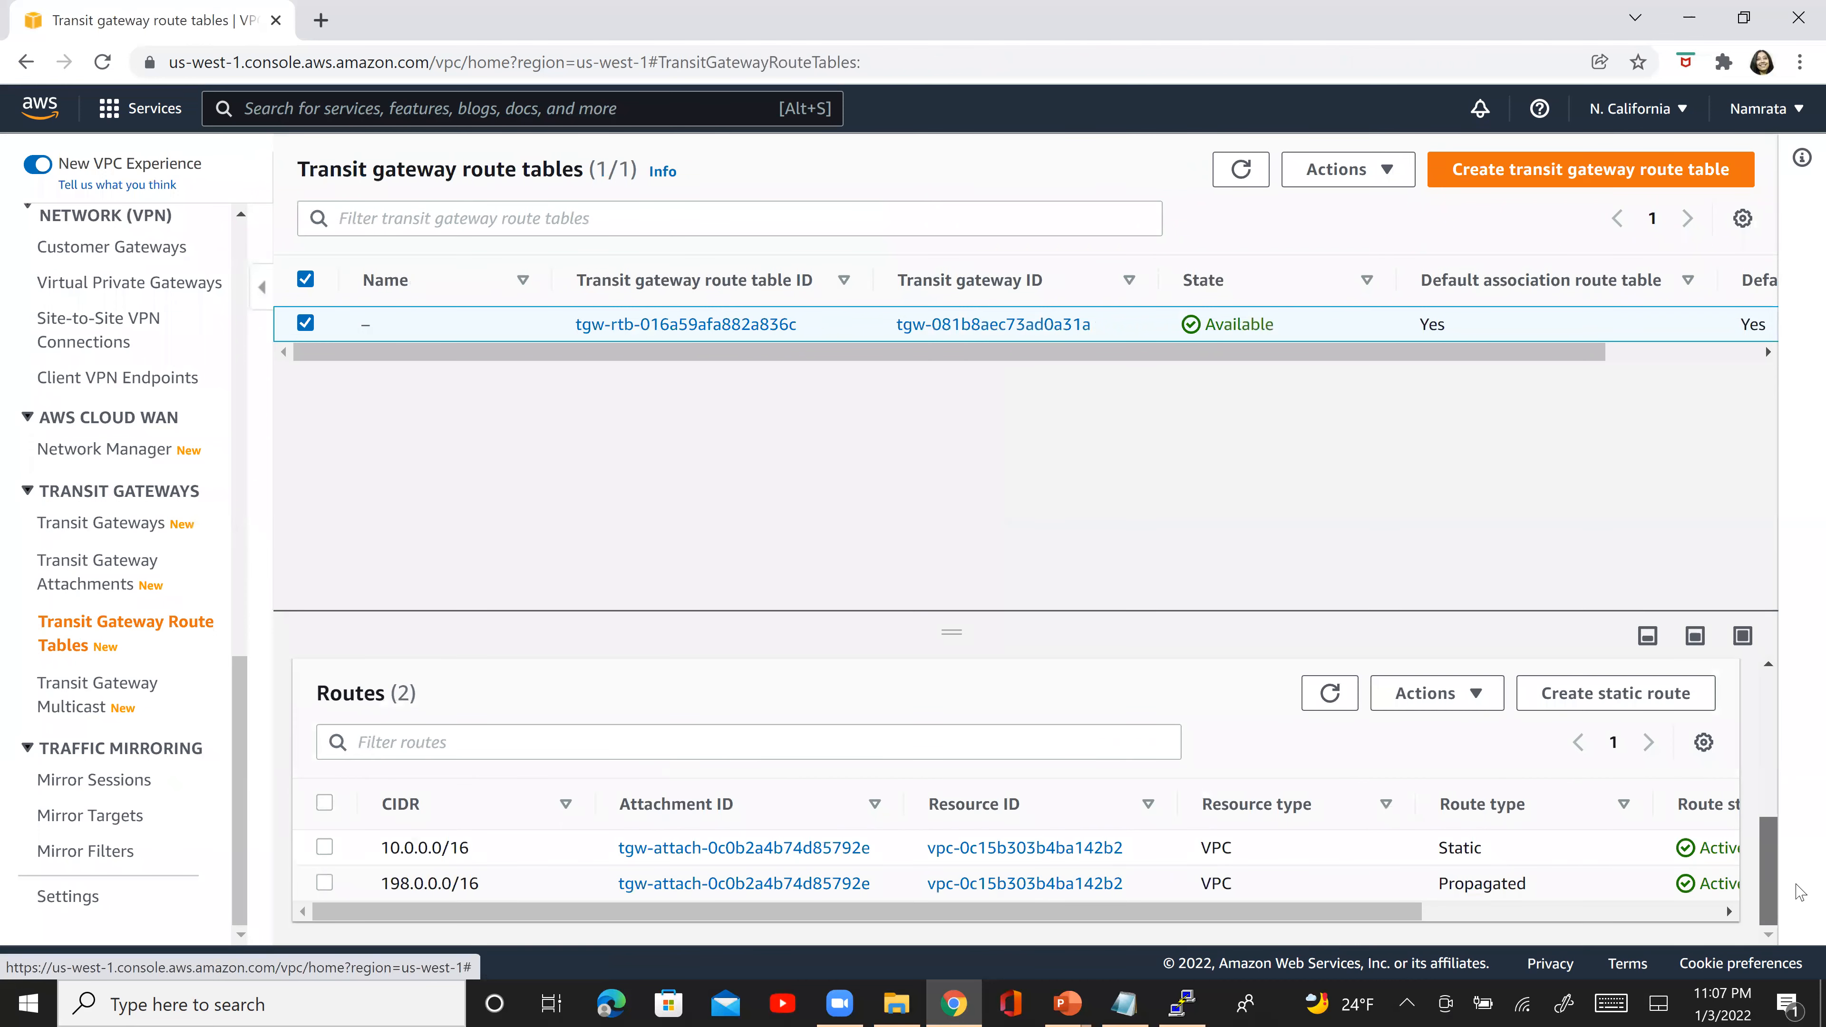
{"action": "left_click", "coordinate": [1613, 912]}
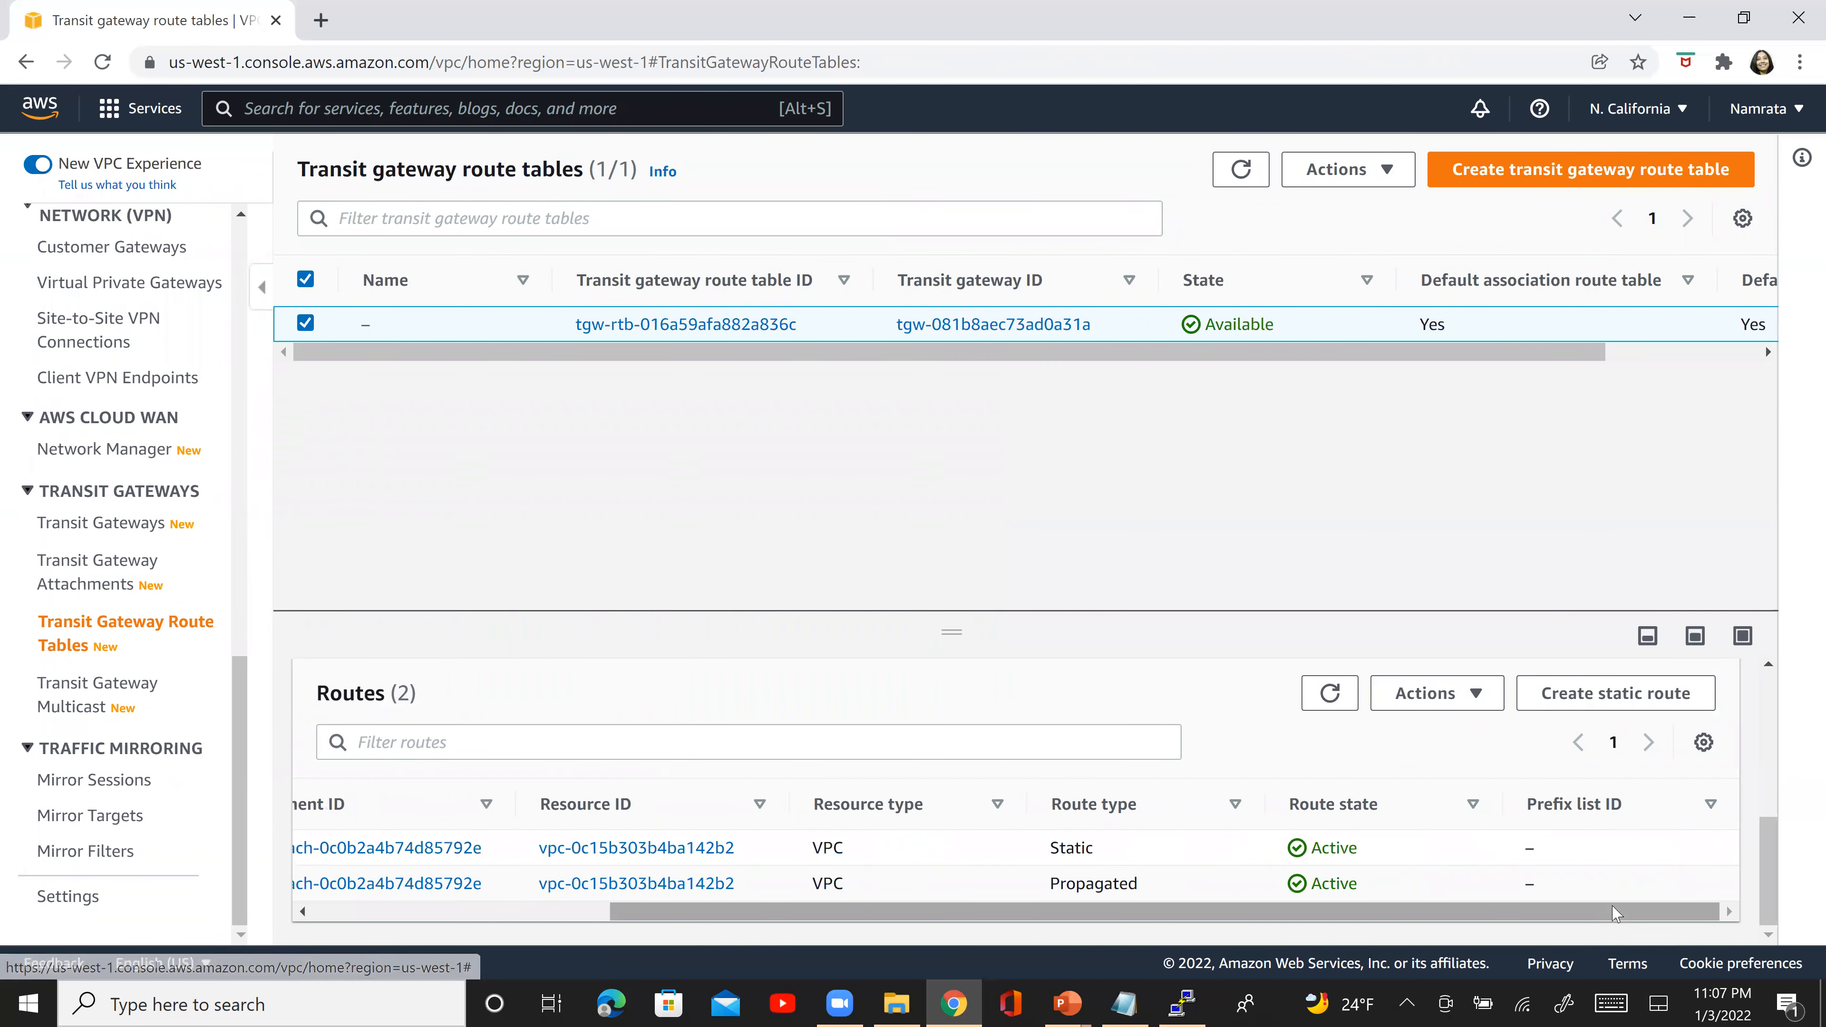
{"action": "scroll", "coordinate": [1501, 866], "scroll_direction": "left", "scroll_amount": 5}
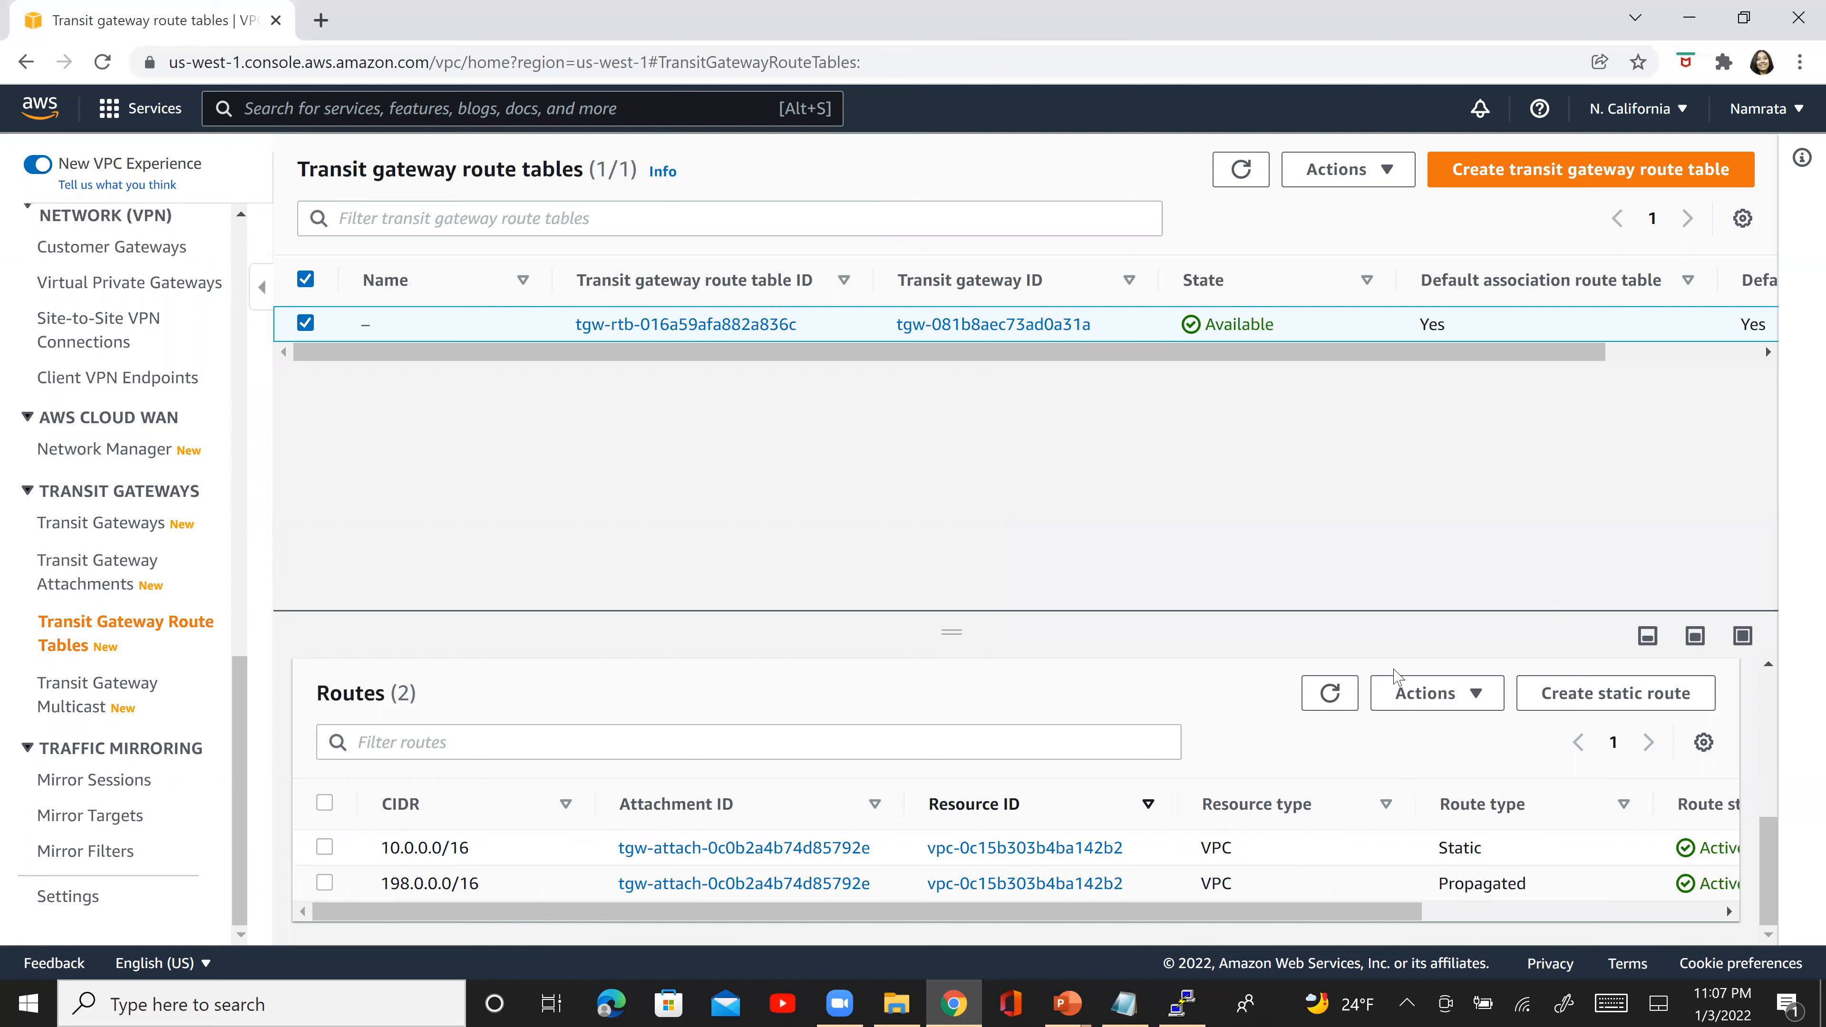
{"action": "left_click", "coordinate": [1581, 693]}
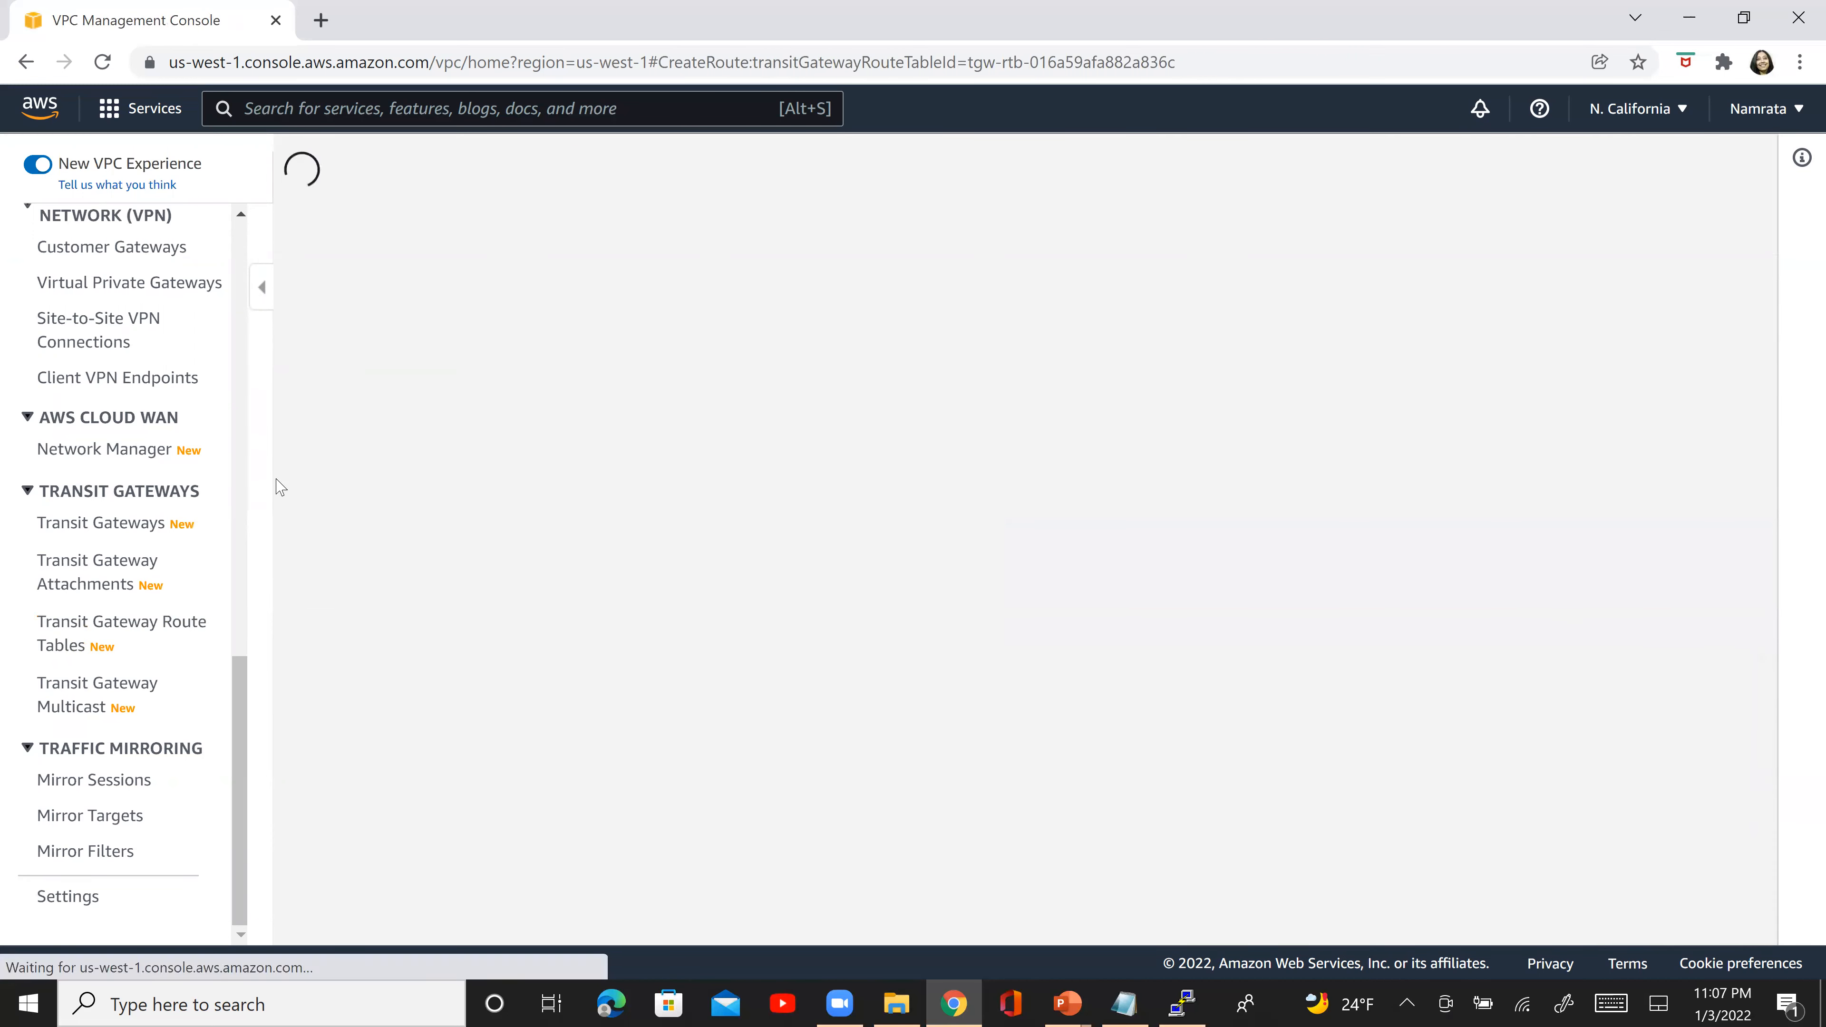
{"action": "left_click", "coordinate": [161, 615]}
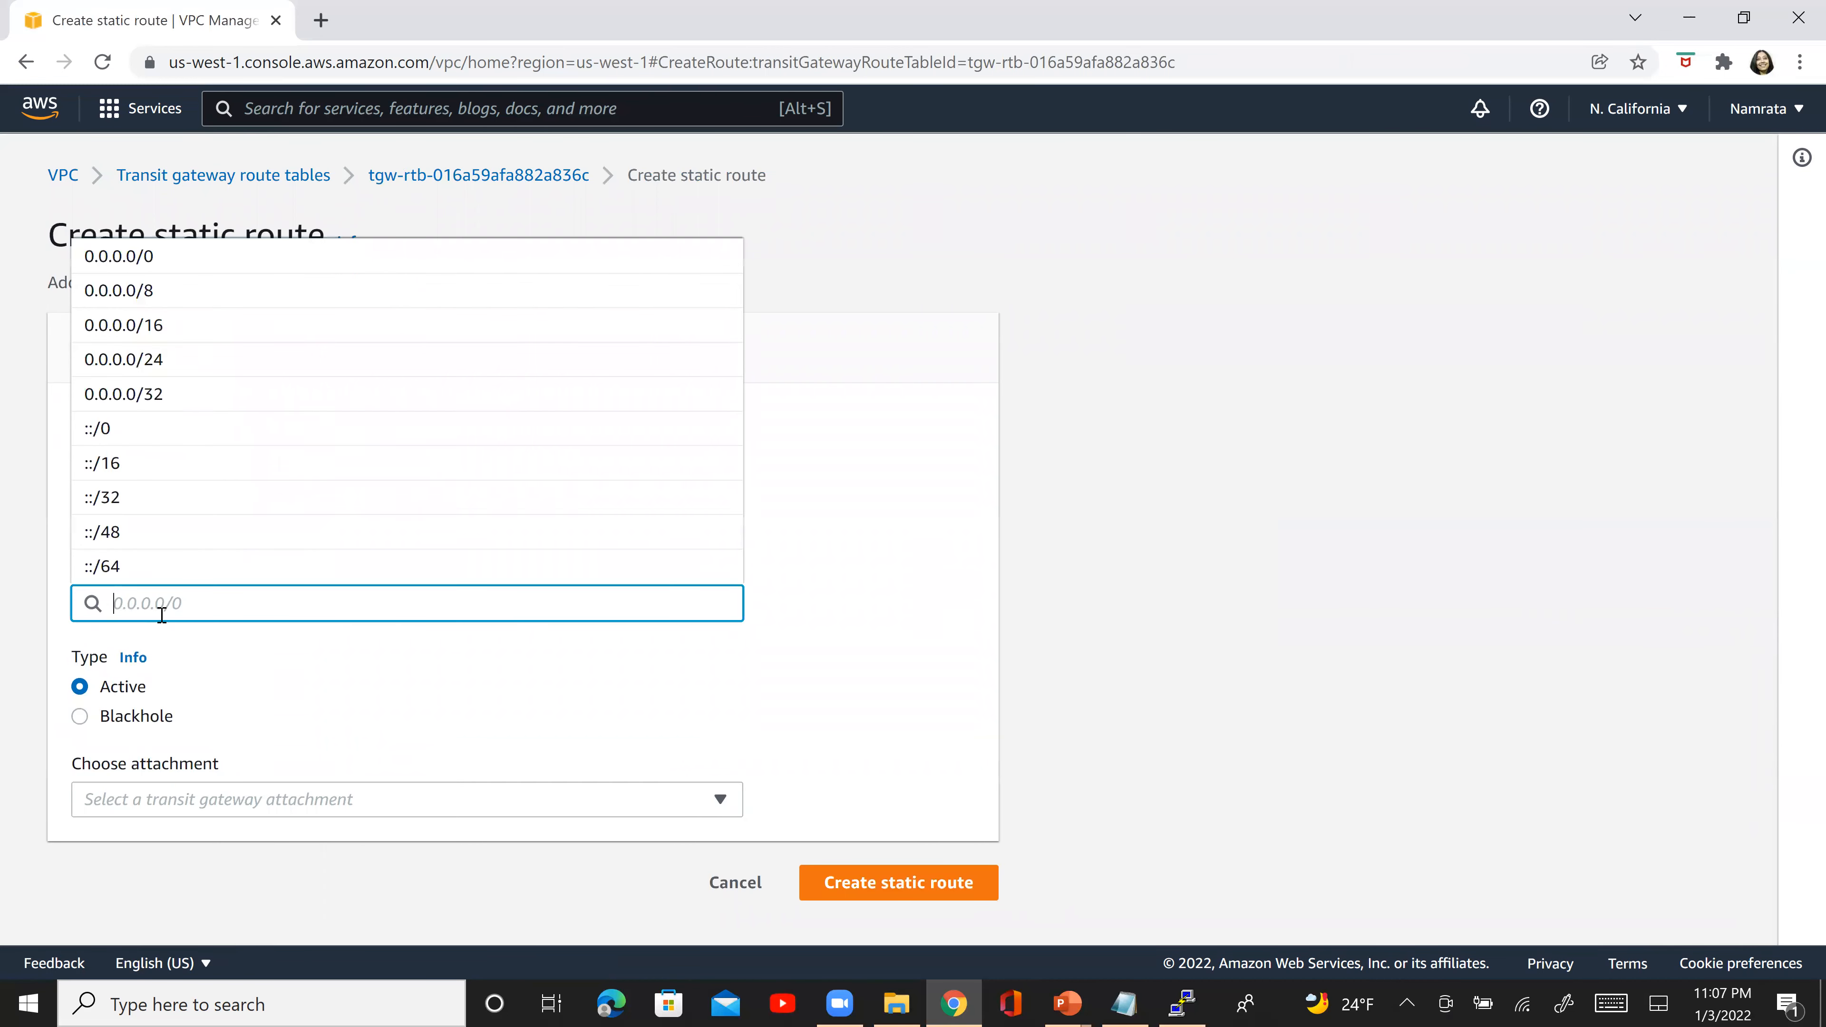
{"action": "left_click", "coordinate": [258, 321]}
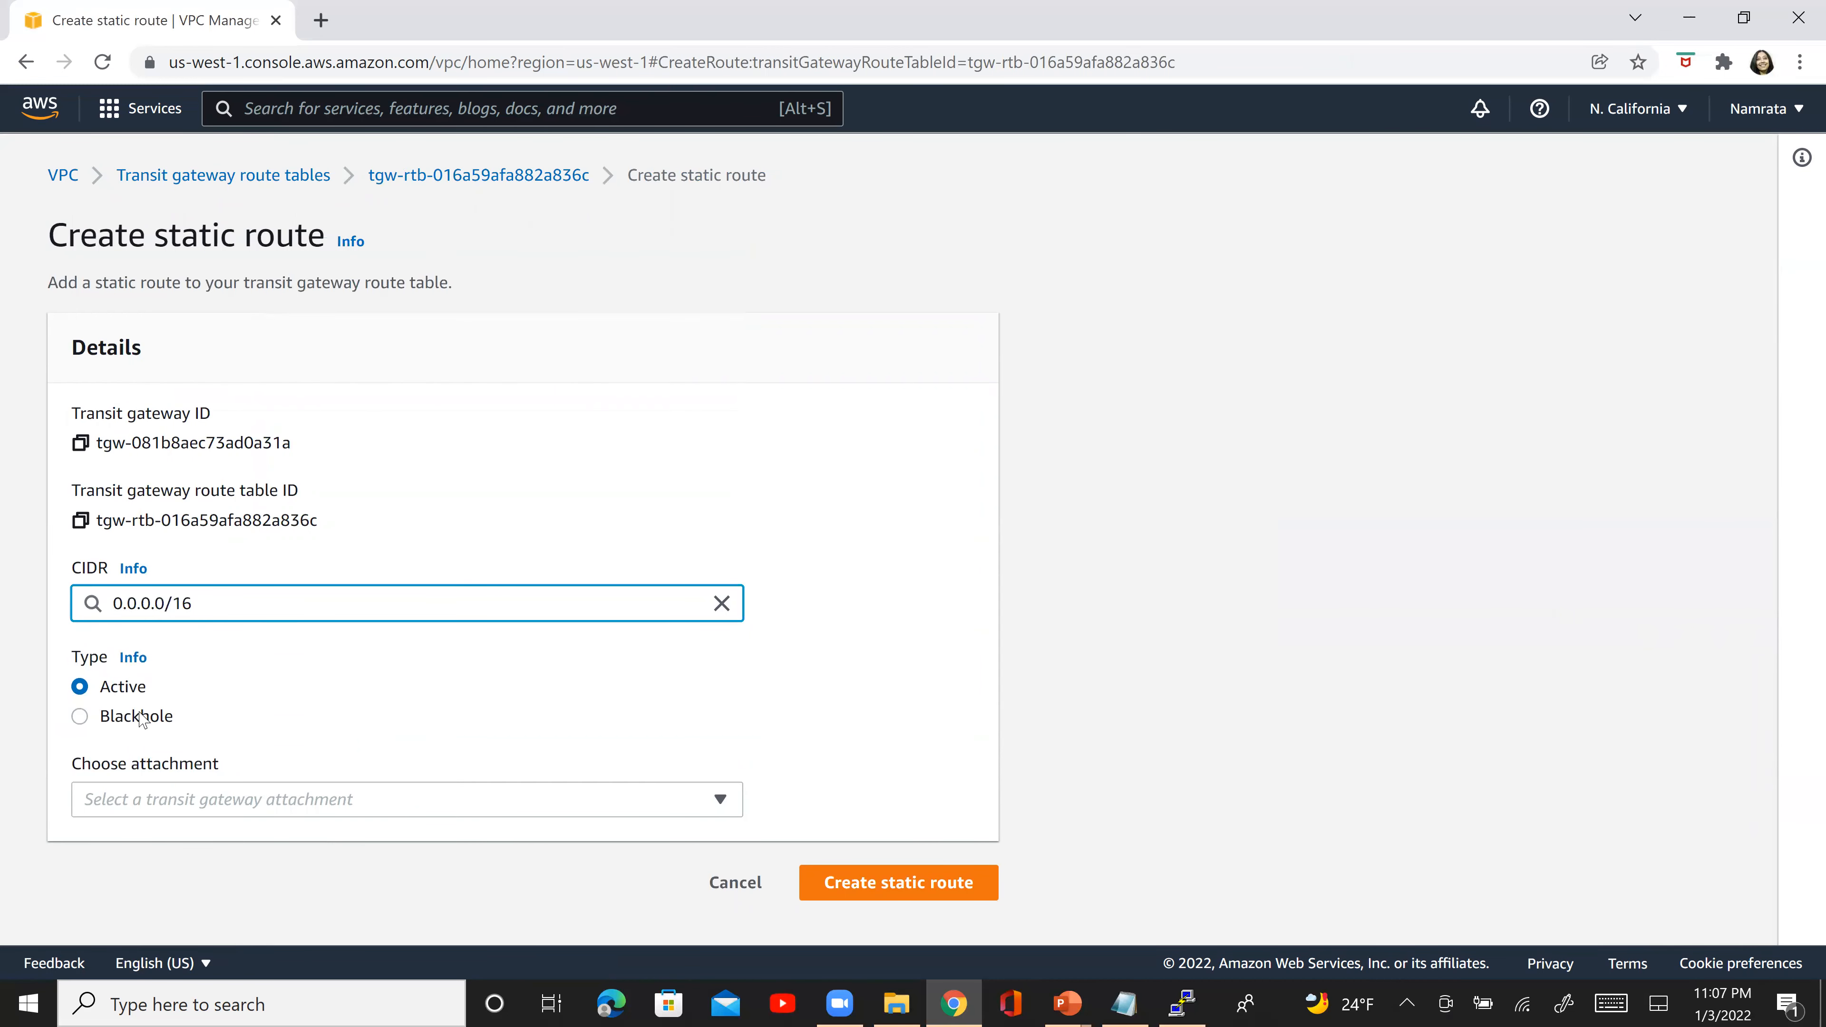
{"action": "left_click", "coordinate": [213, 798]}
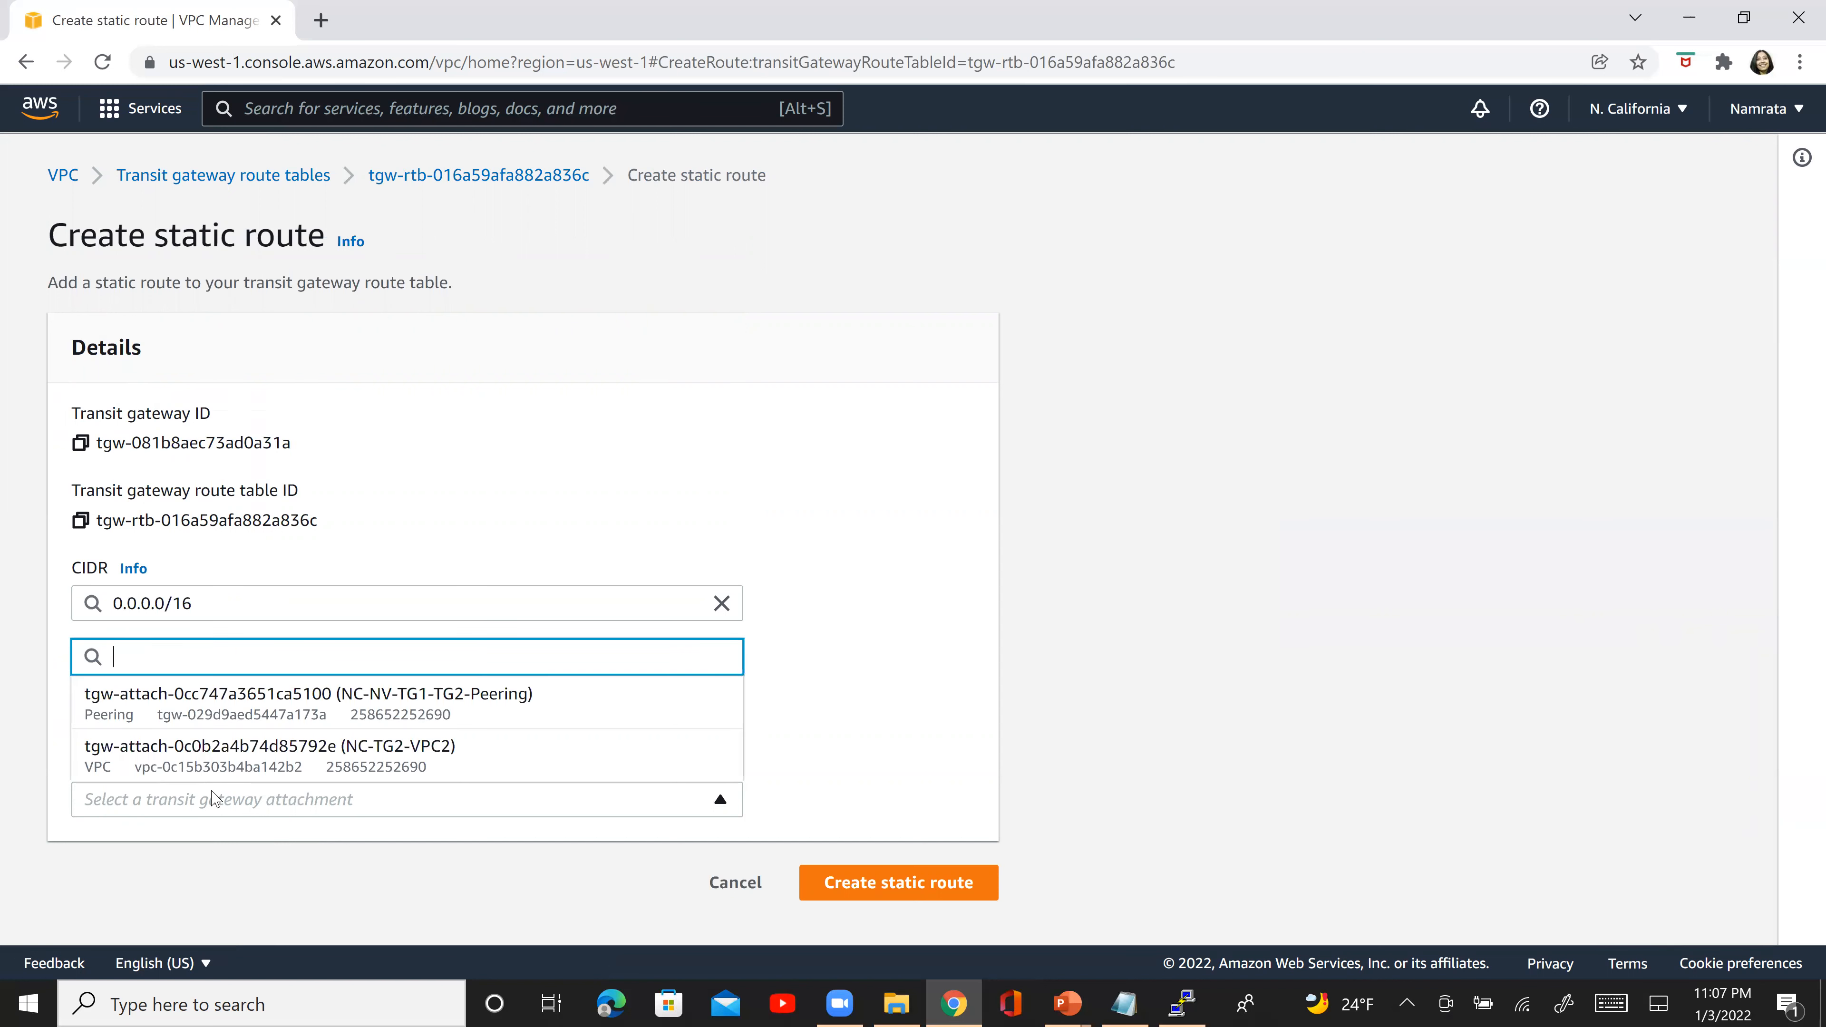
{"action": "left_click", "coordinate": [958, 742]}
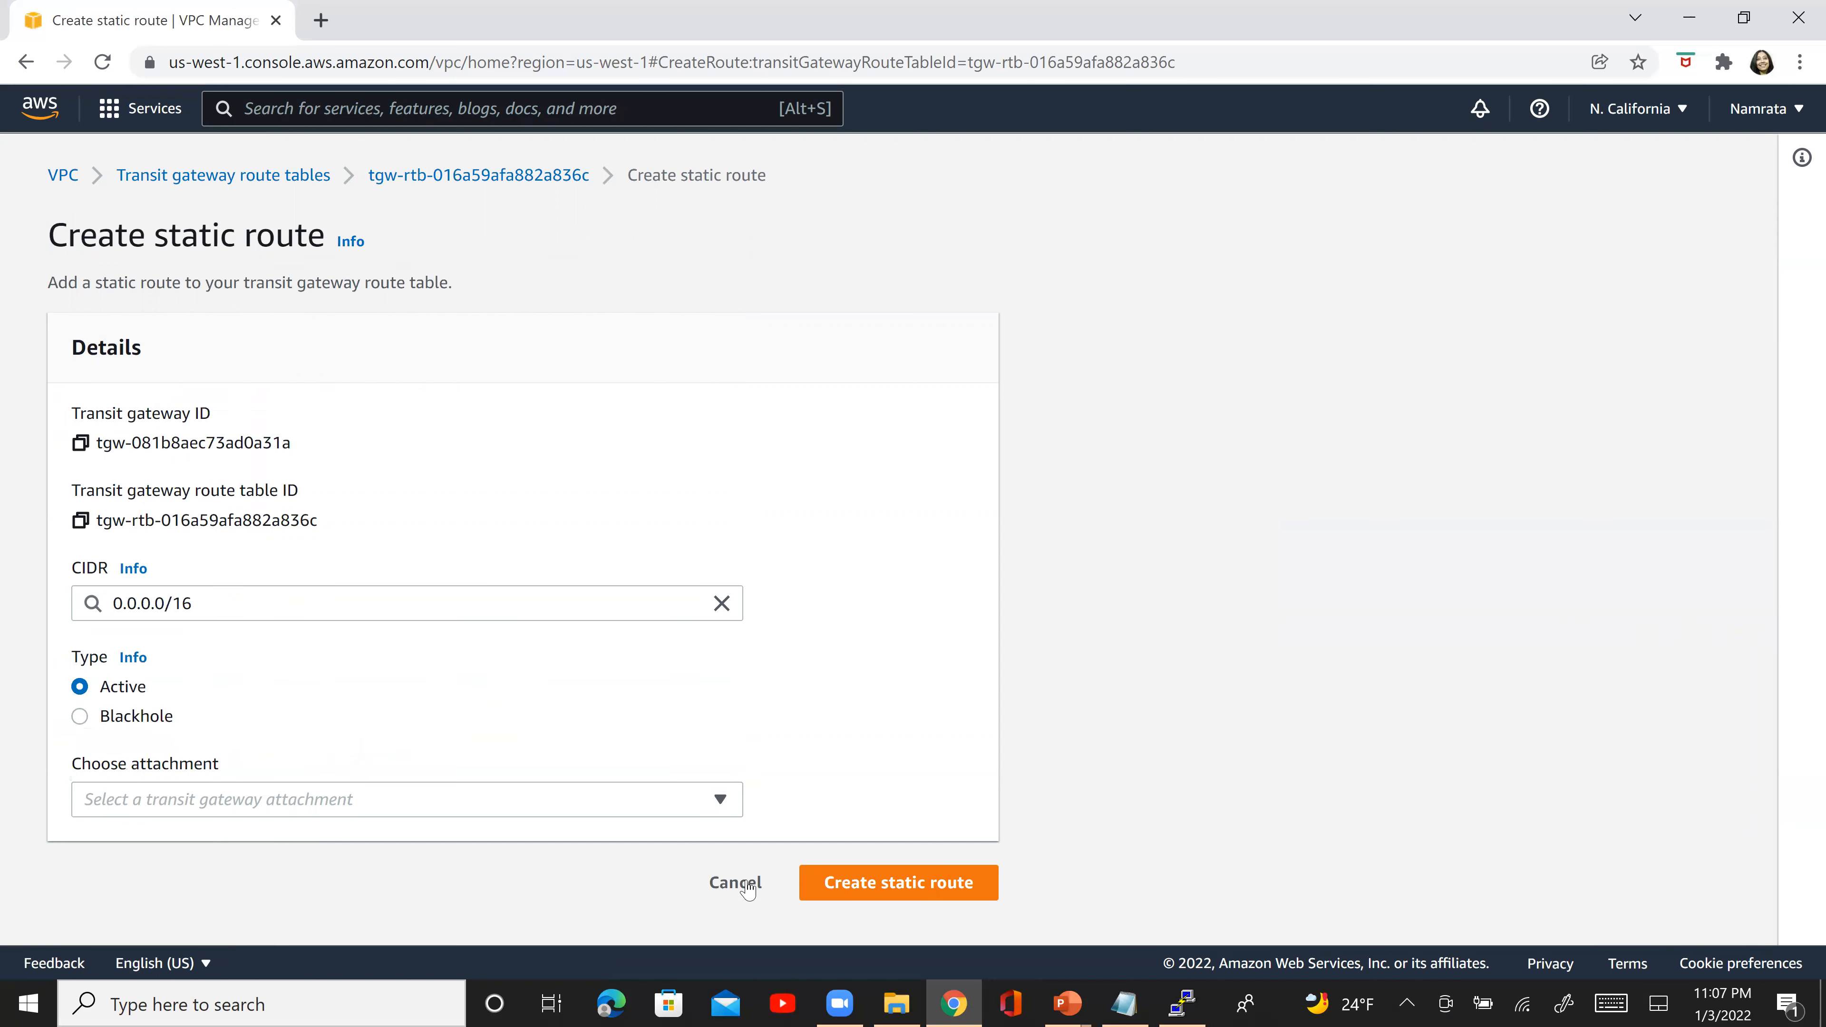
{"action": "left_click", "coordinate": [734, 883]}
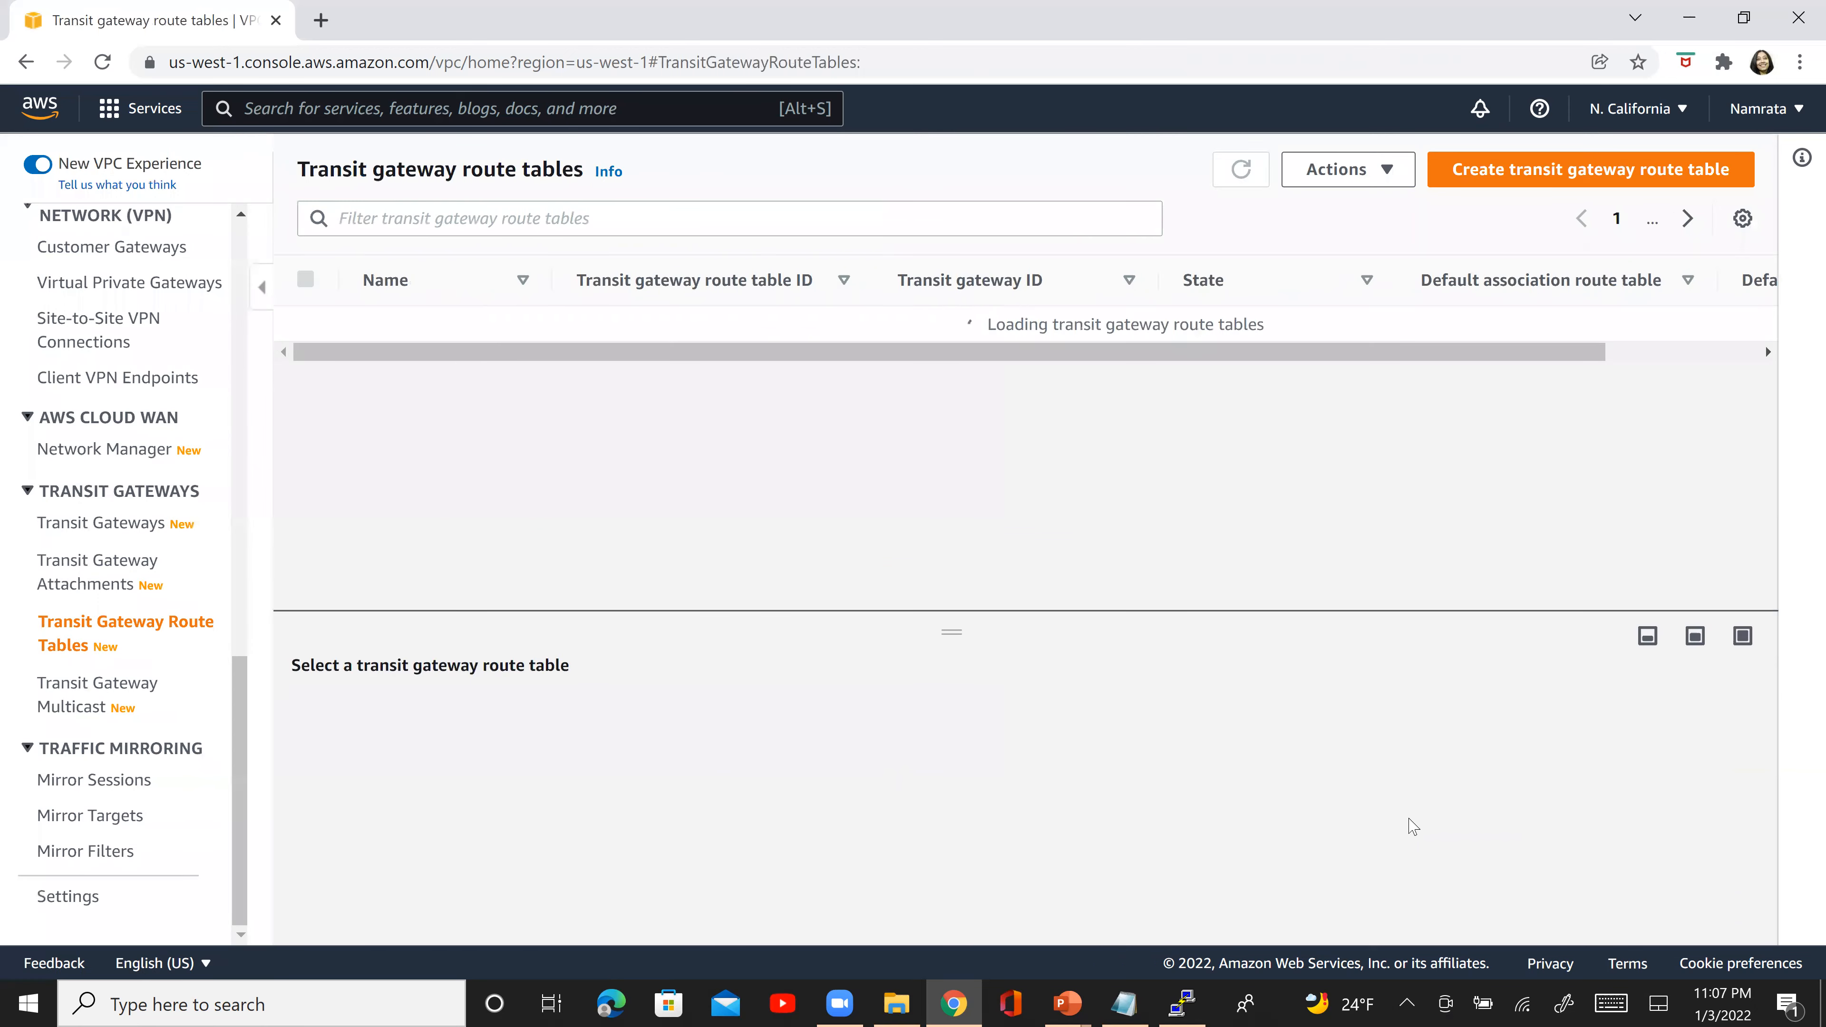
- Display the selected transit gateway route table's routes again and enlarge the details pane to show more of them
{"action": "scroll", "coordinate": [1356, 829], "scroll_direction": "down", "scroll_amount": 2}
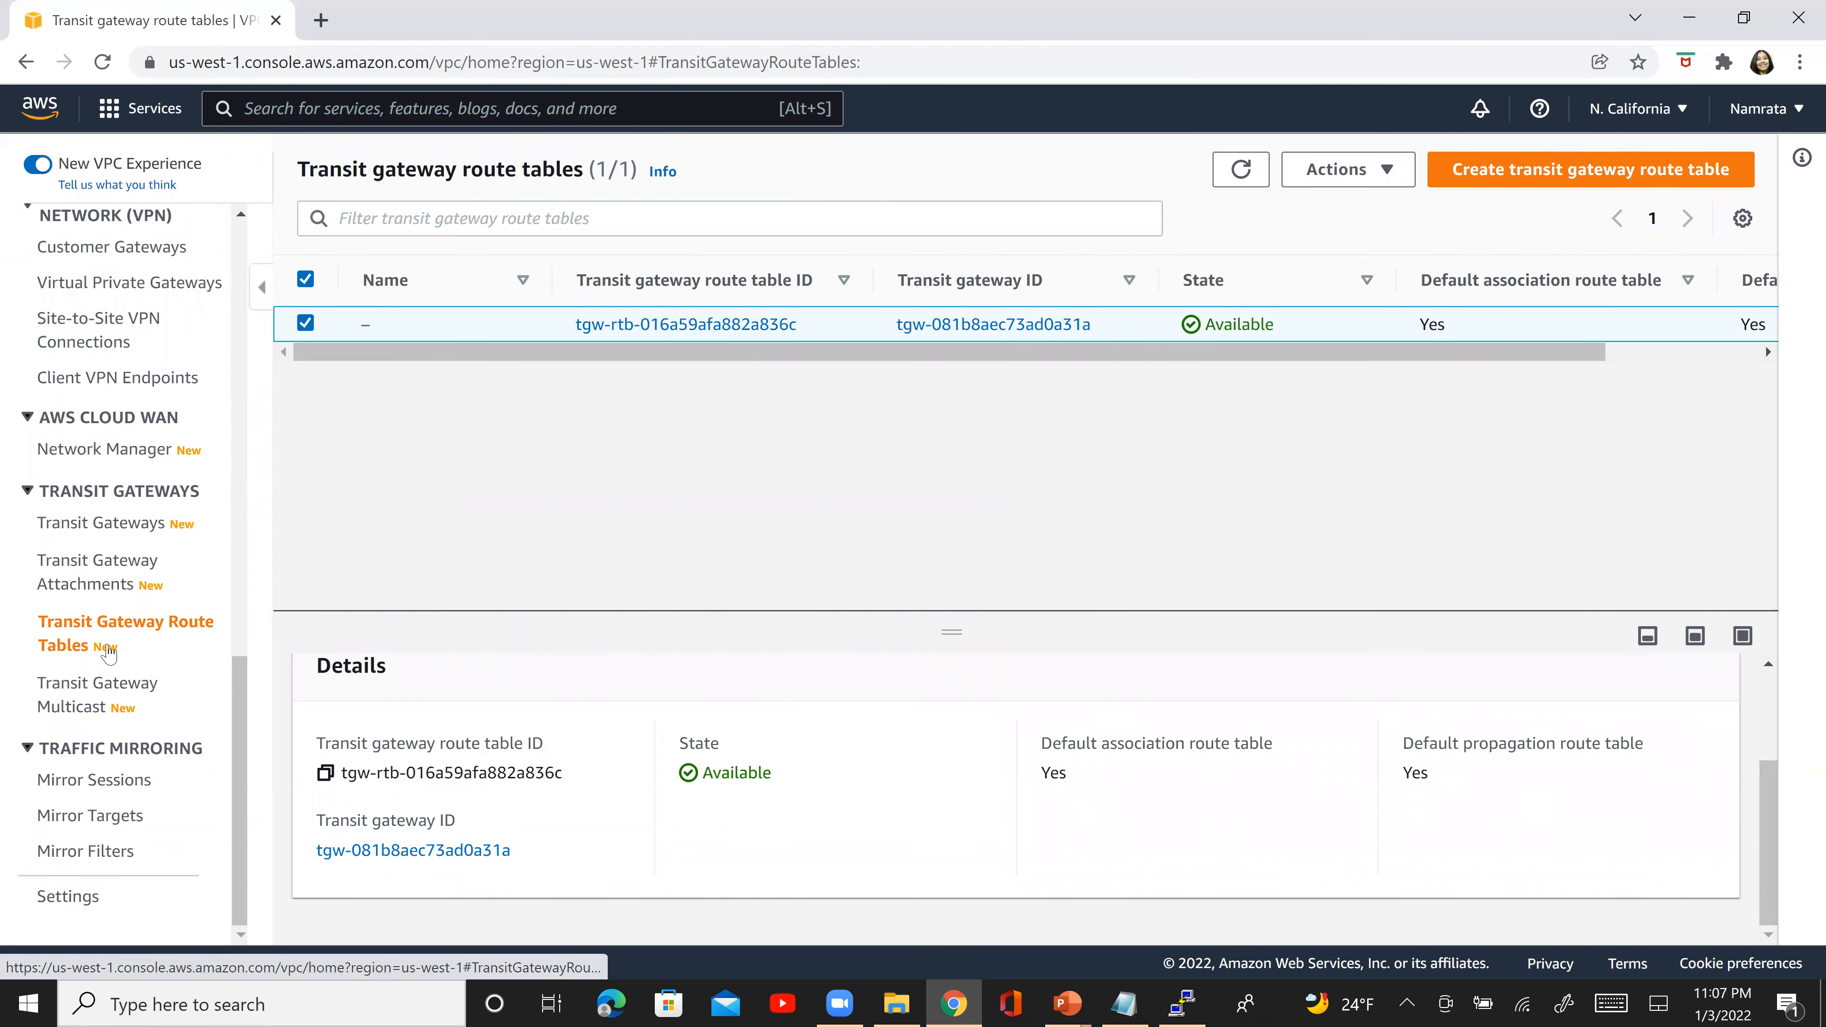
{"action": "scroll", "coordinate": [1163, 734], "scroll_direction": "up", "scroll_amount": 2}
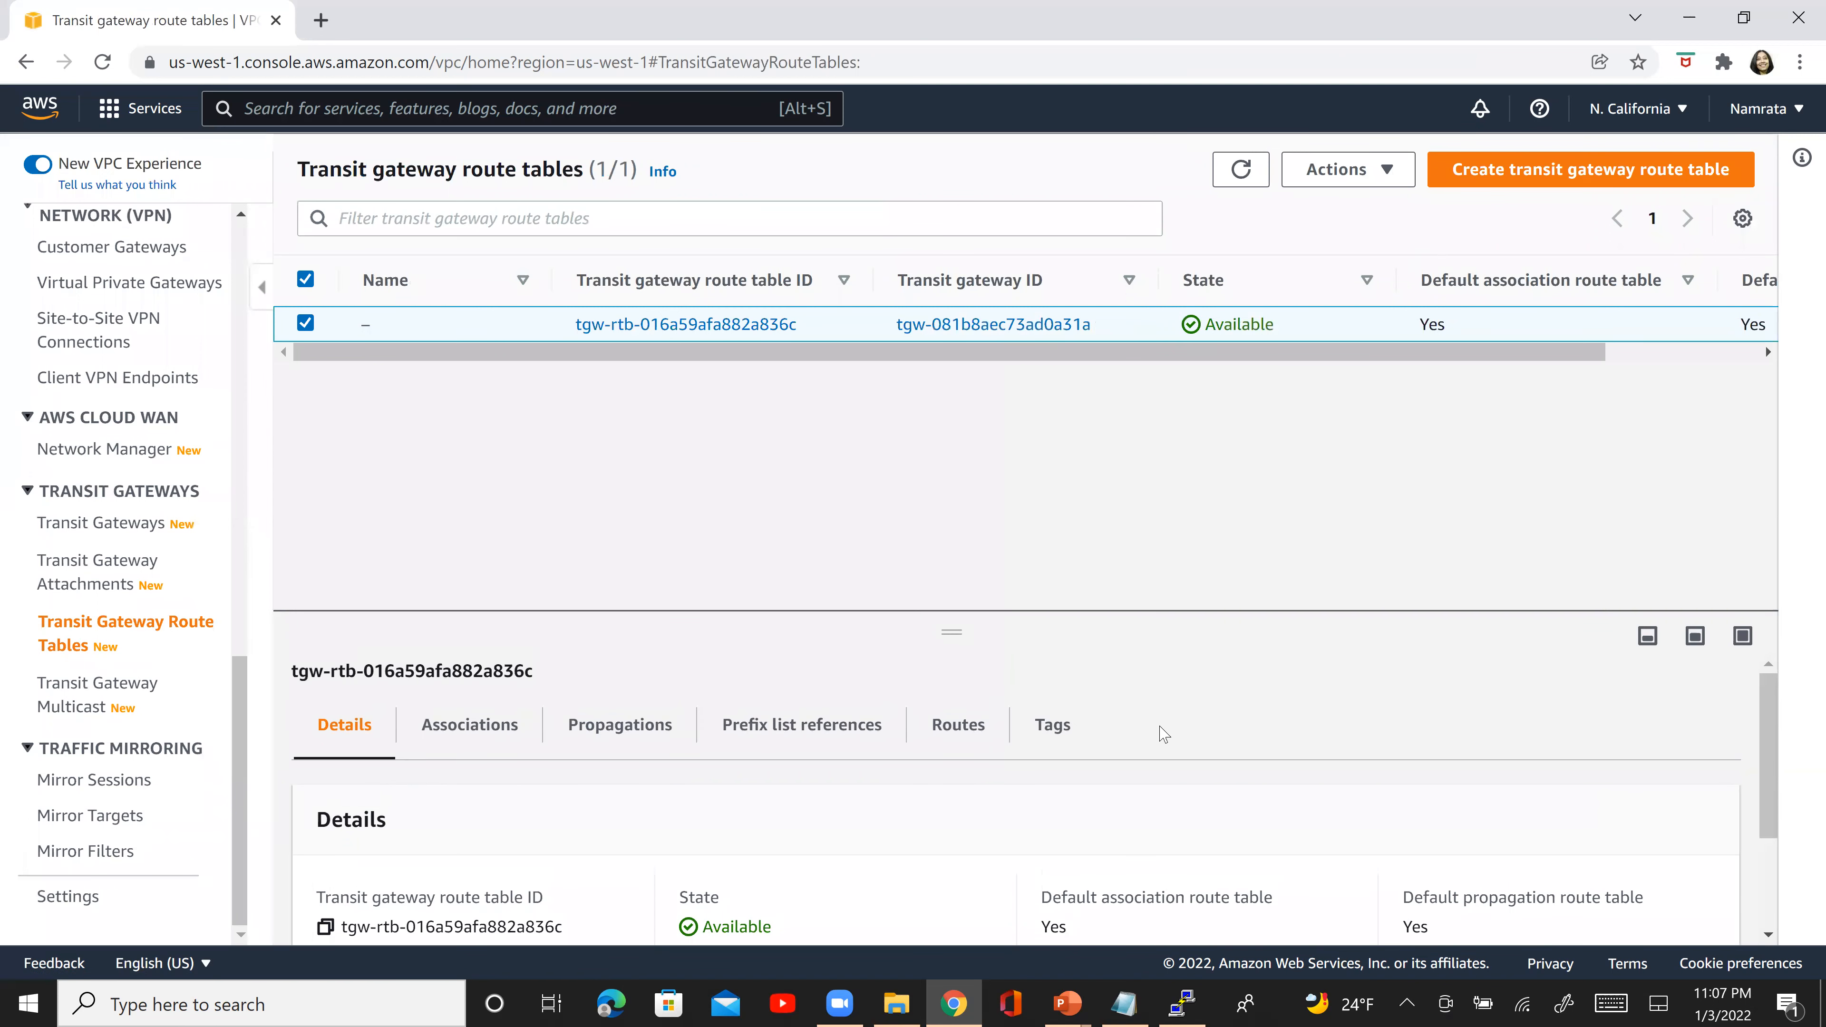
{"action": "left_click", "coordinate": [941, 752]}
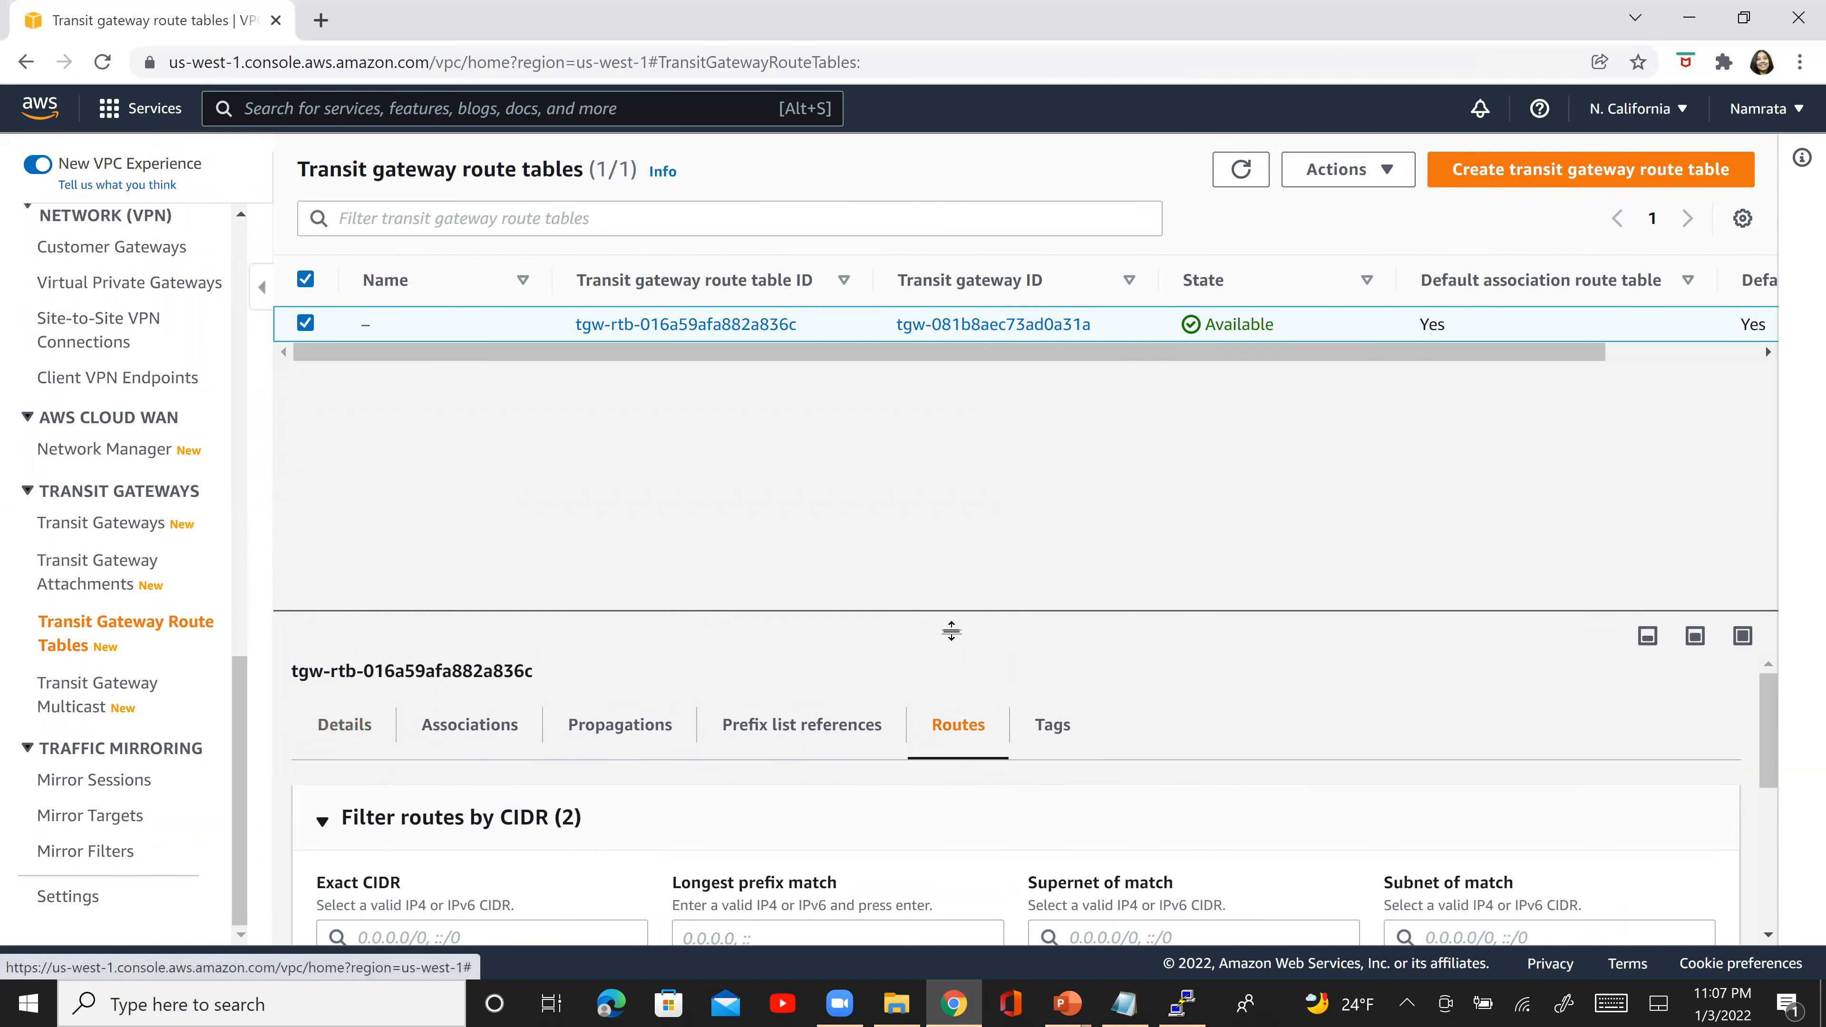
{"action": "left_click_drag", "start_coordinate": [951, 632], "coordinate": [942, 396]}
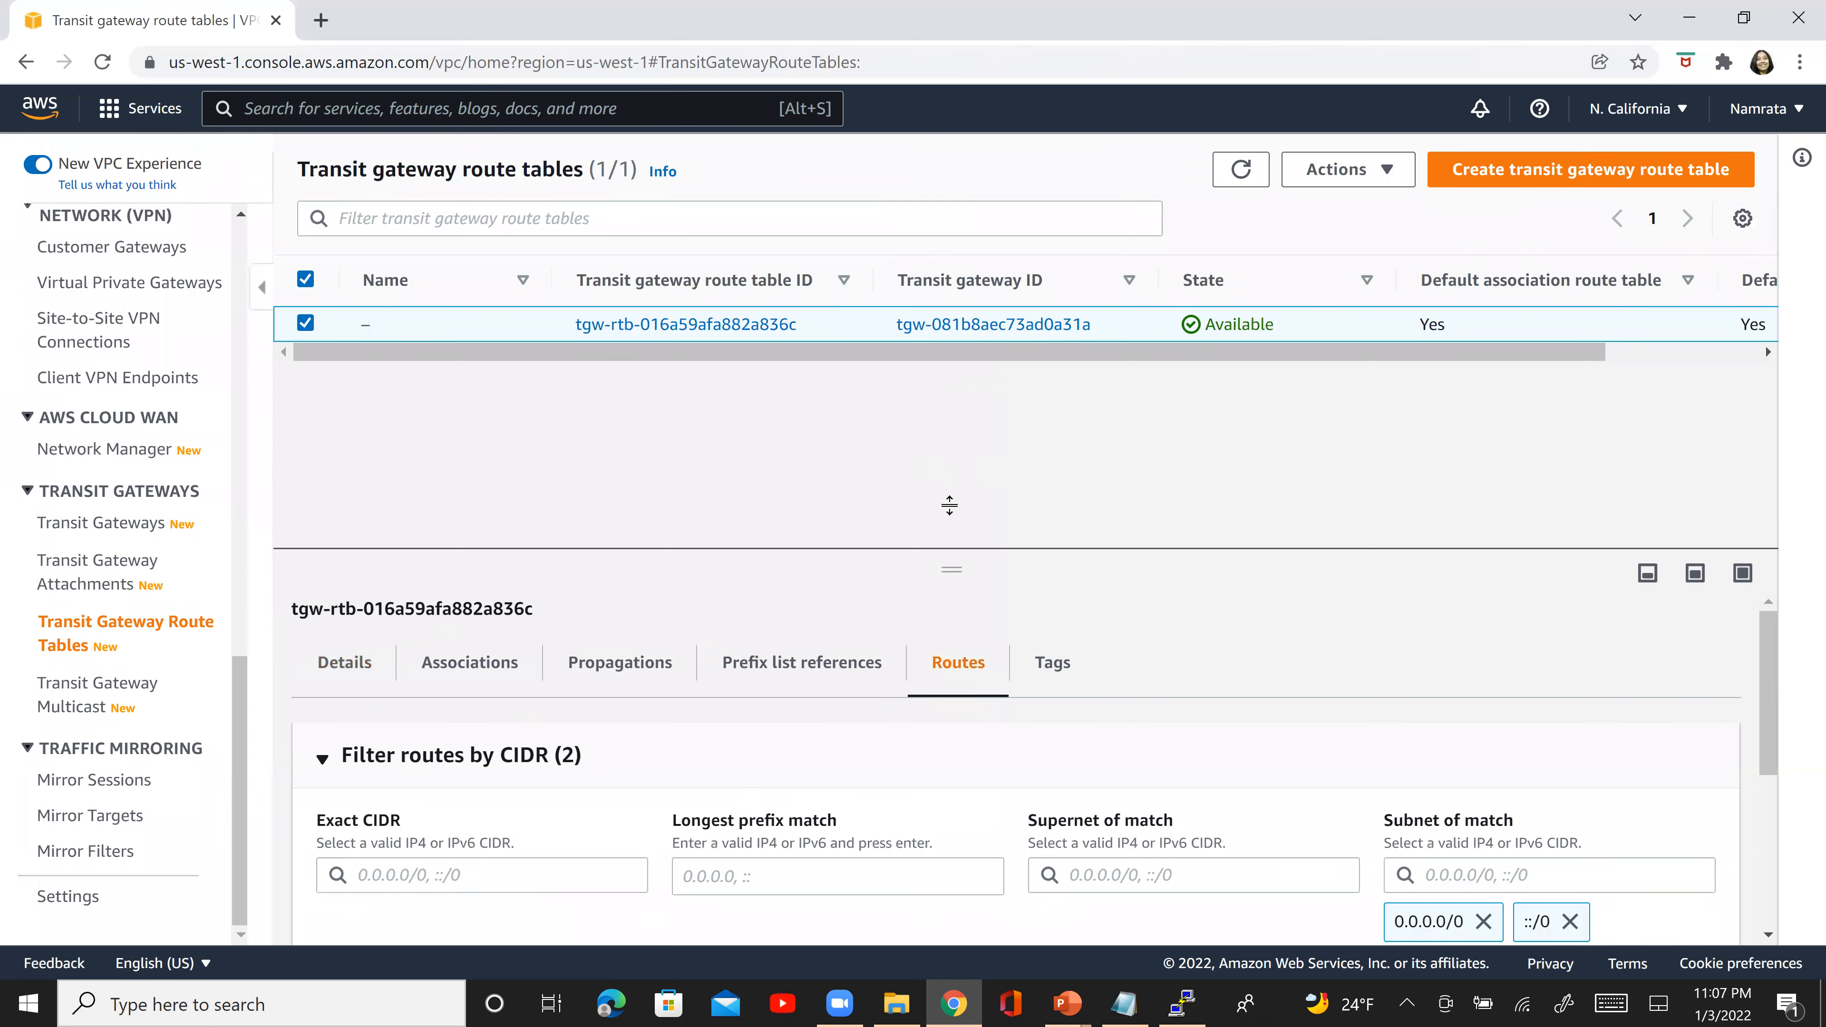
{"action": "left_click_drag", "start_coordinate": [918, 561], "coordinate": [929, 417]}
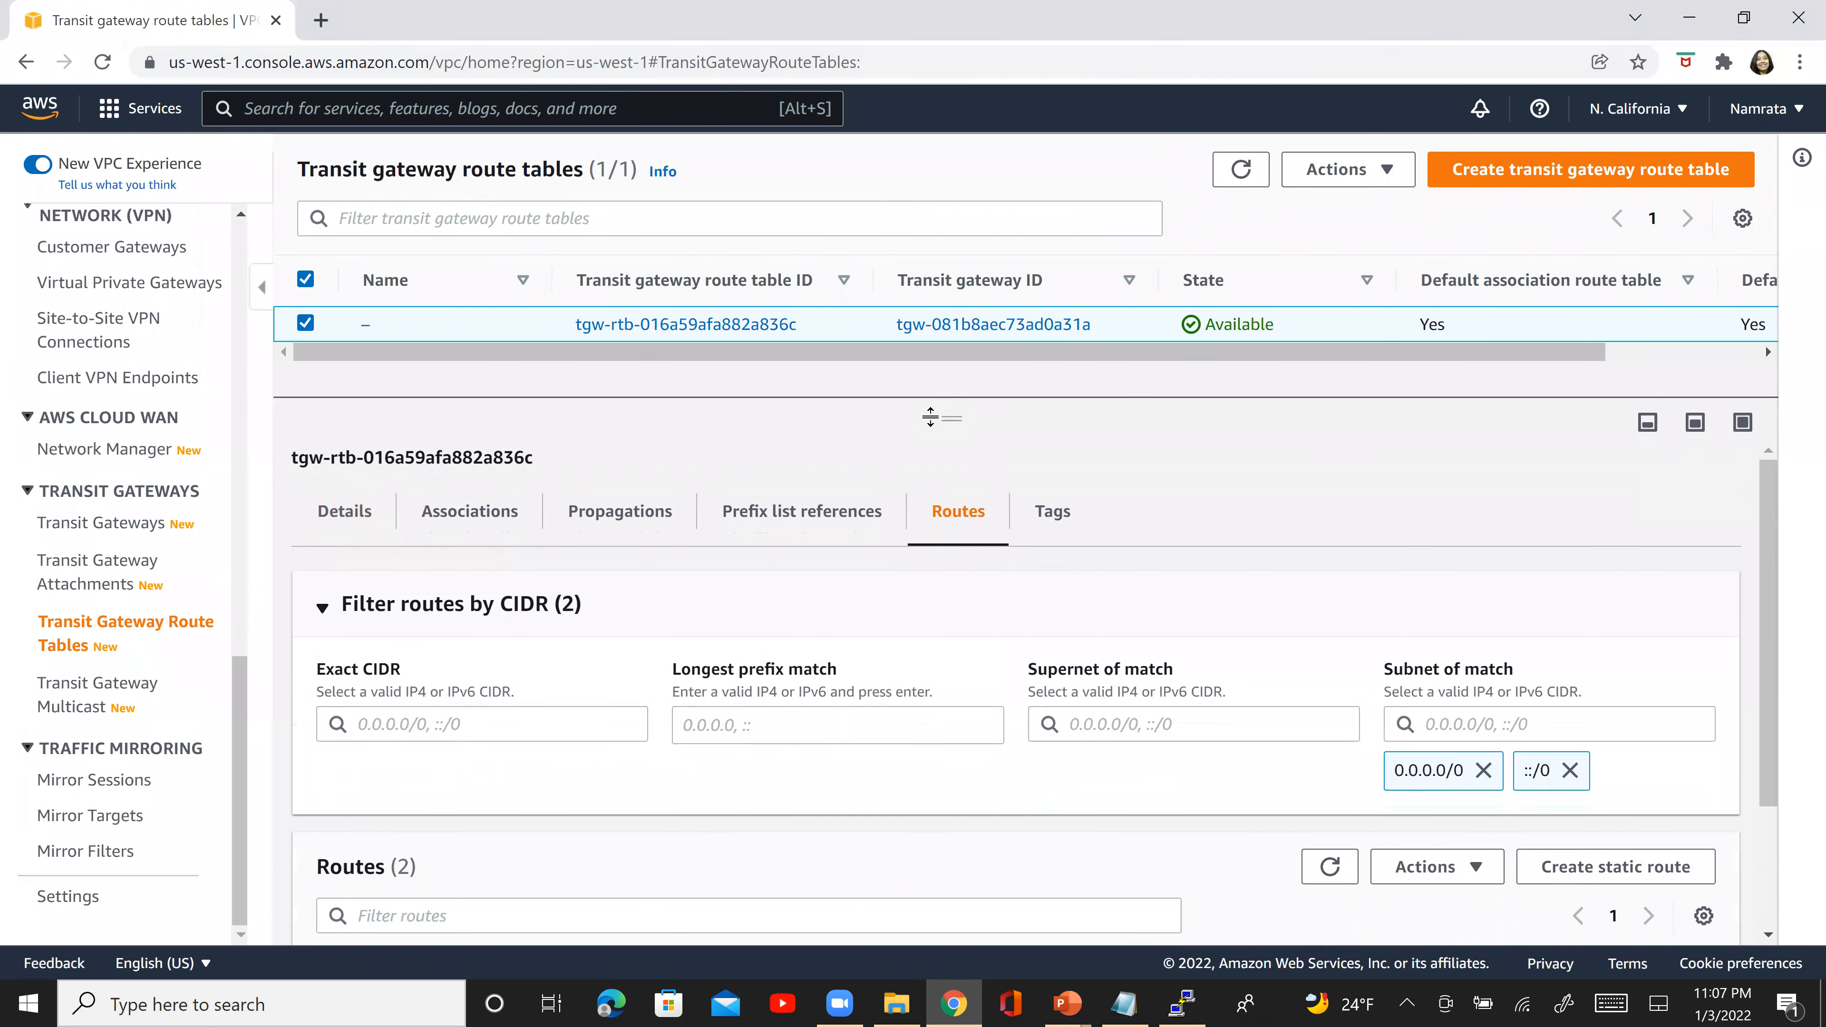
{"action": "scroll", "coordinate": [1775, 883], "scroll_direction": "down", "scroll_amount": 3}
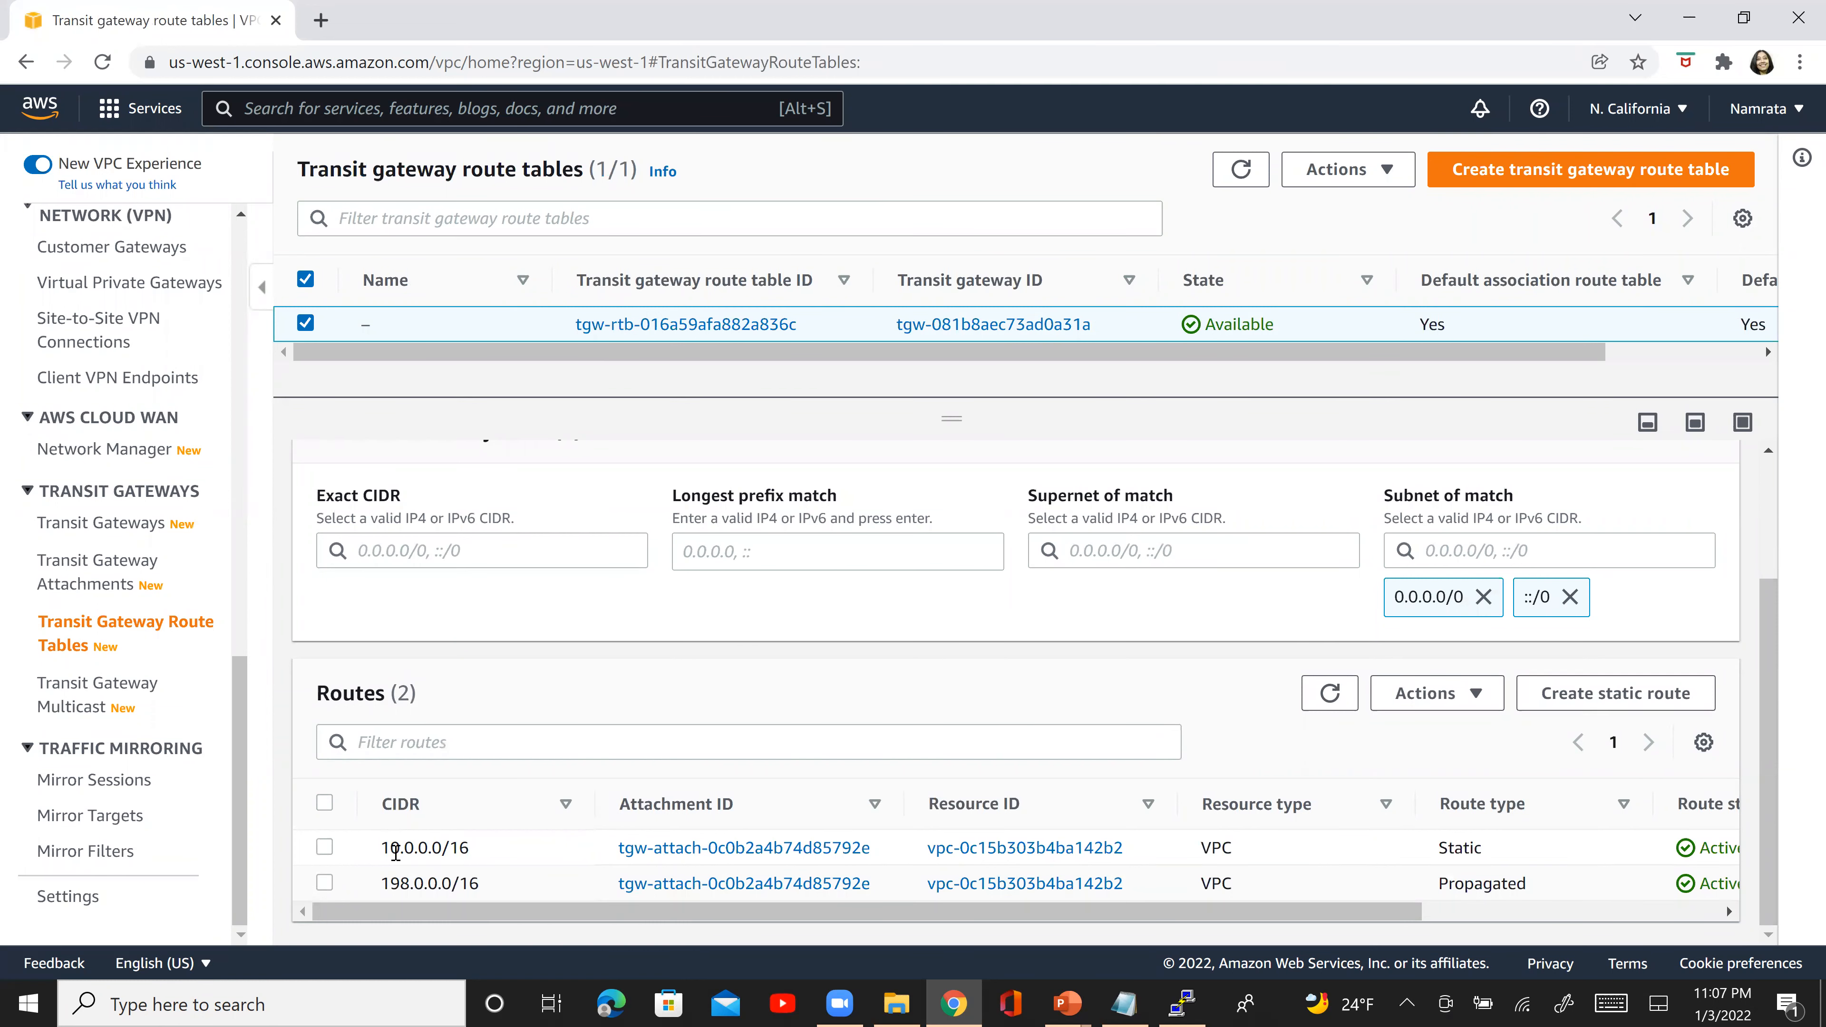
- Delete the static route 10.0.0.0/16 from the transit gateway route table and refresh the routes list
{"action": "left_click_drag", "start_coordinate": [392, 851], "coordinate": [492, 861]}
{"action": "left_click", "coordinate": [491, 863]}
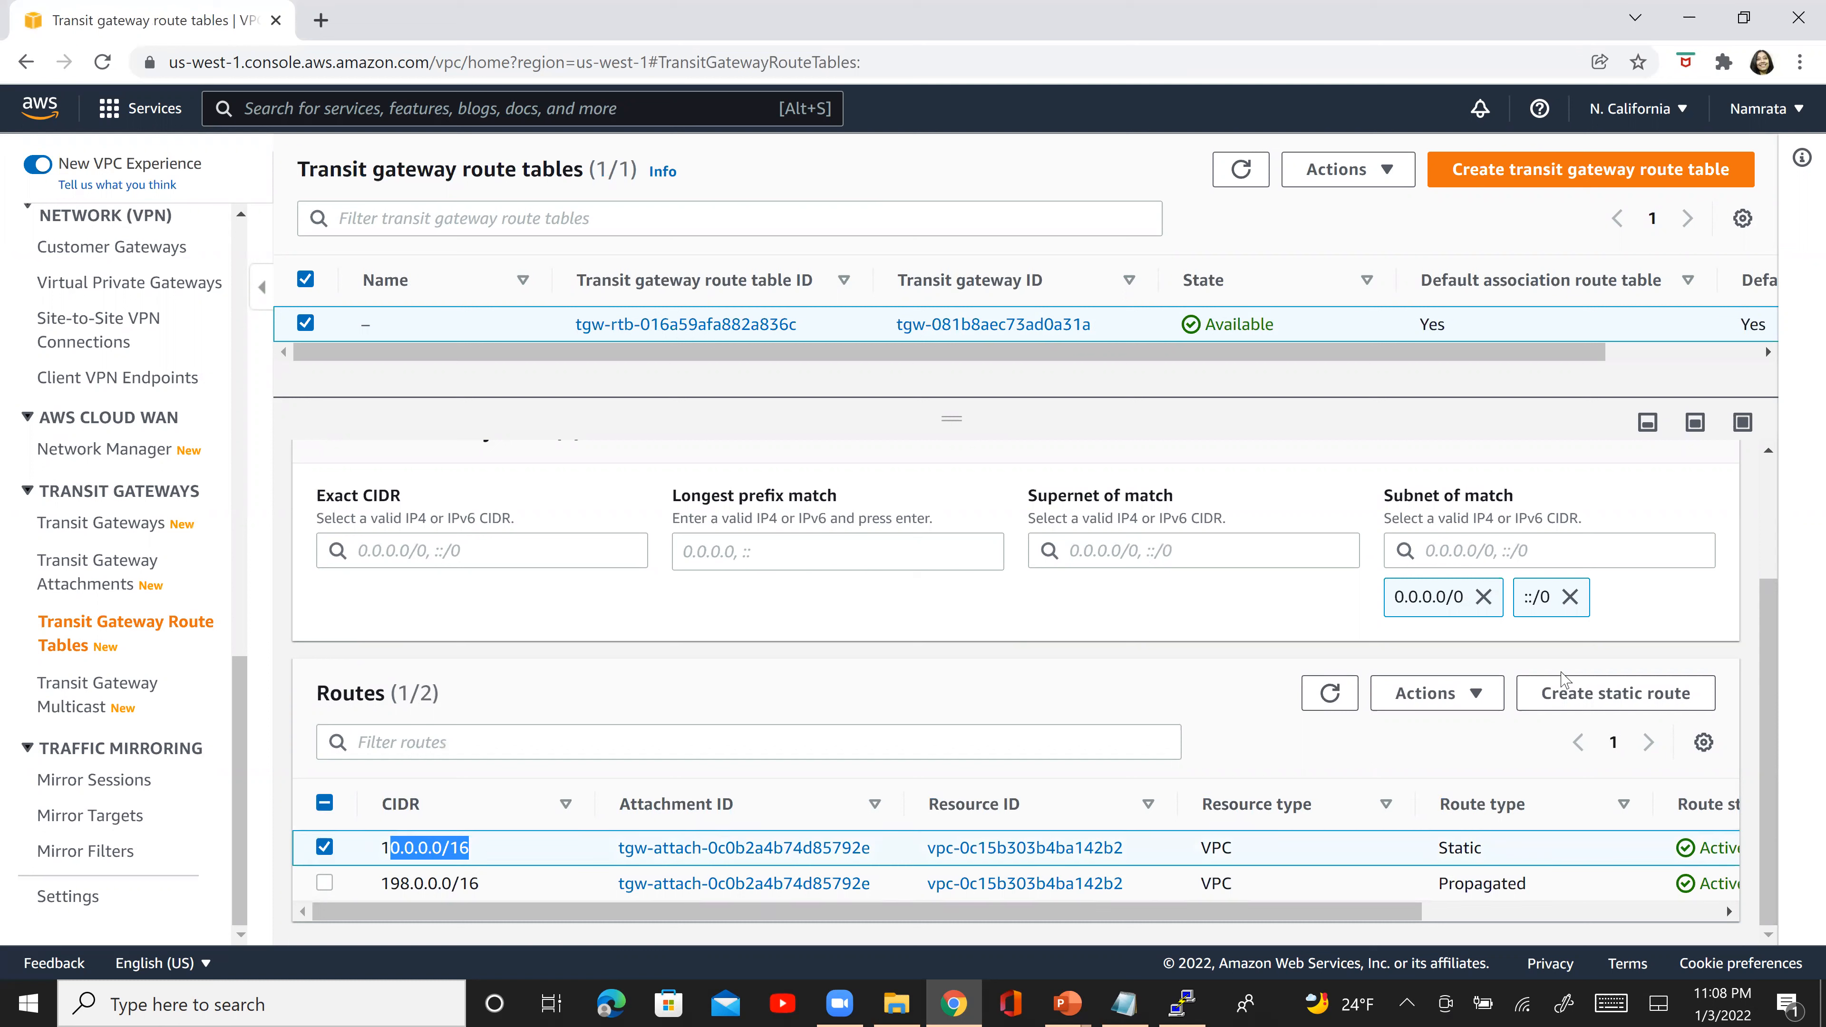
{"action": "left_click", "coordinate": [1427, 693]}
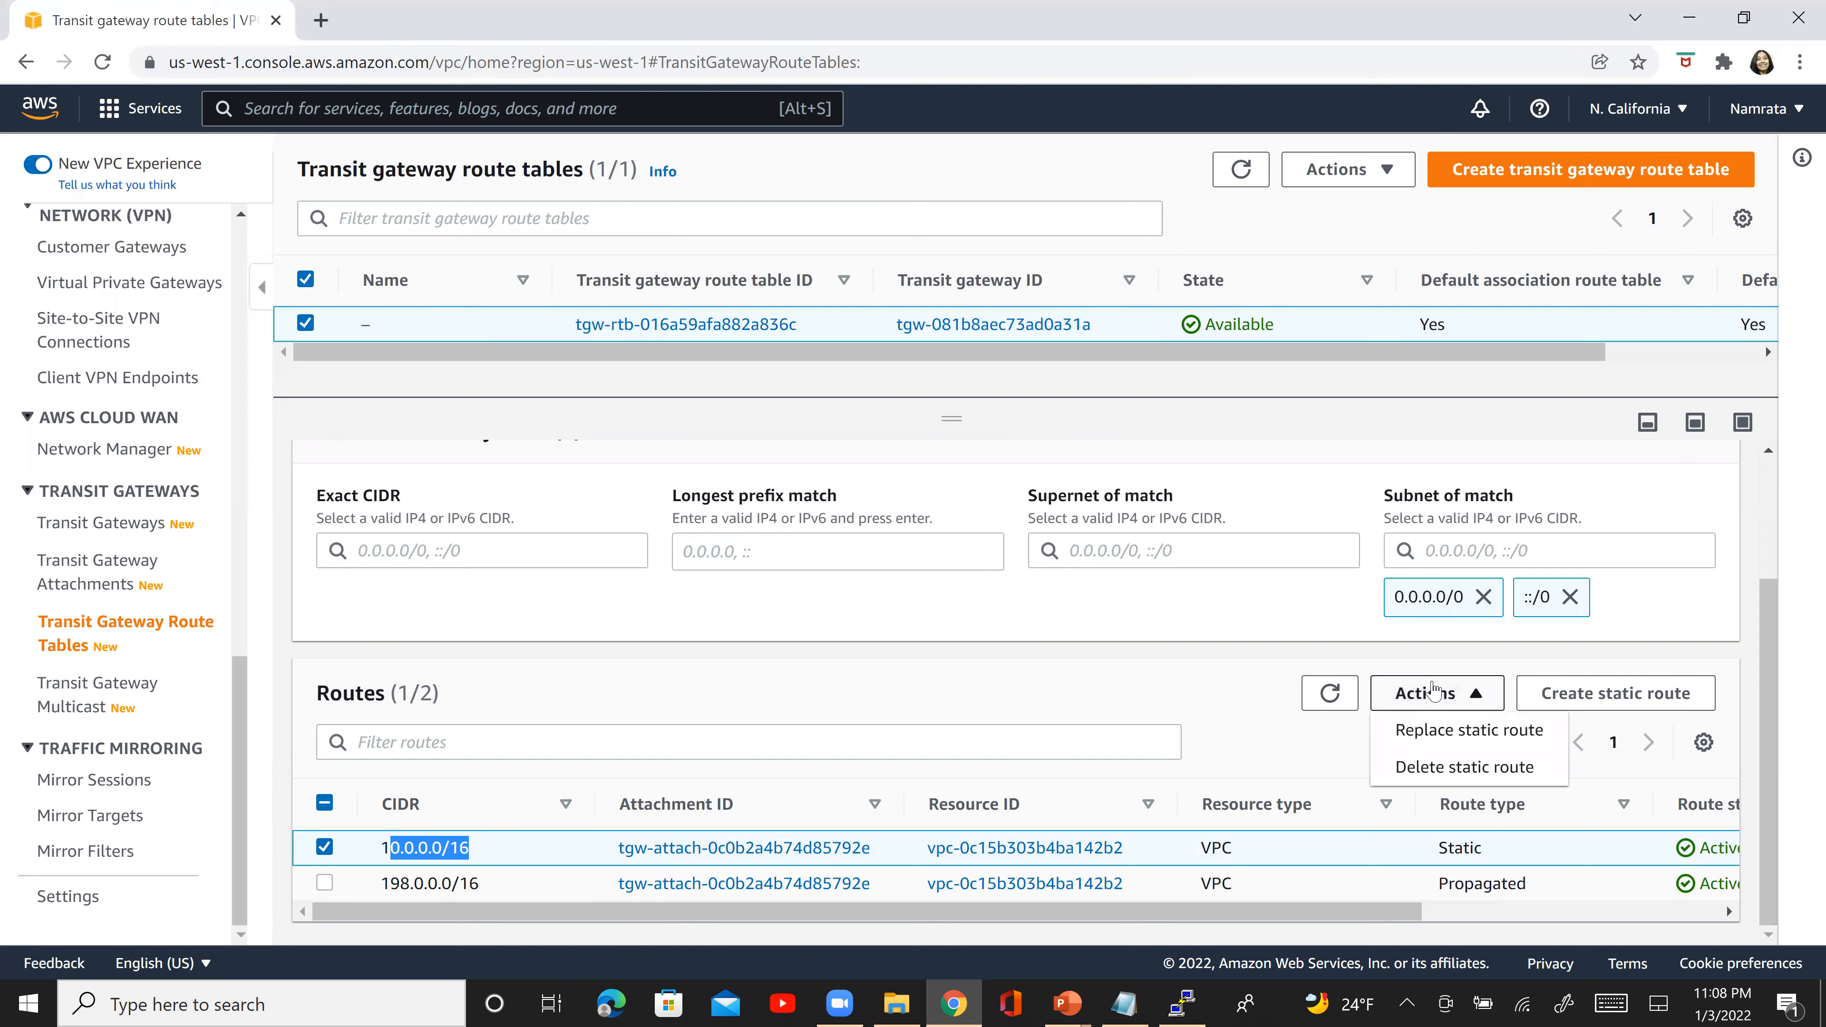
{"action": "left_click", "coordinate": [1393, 768]}
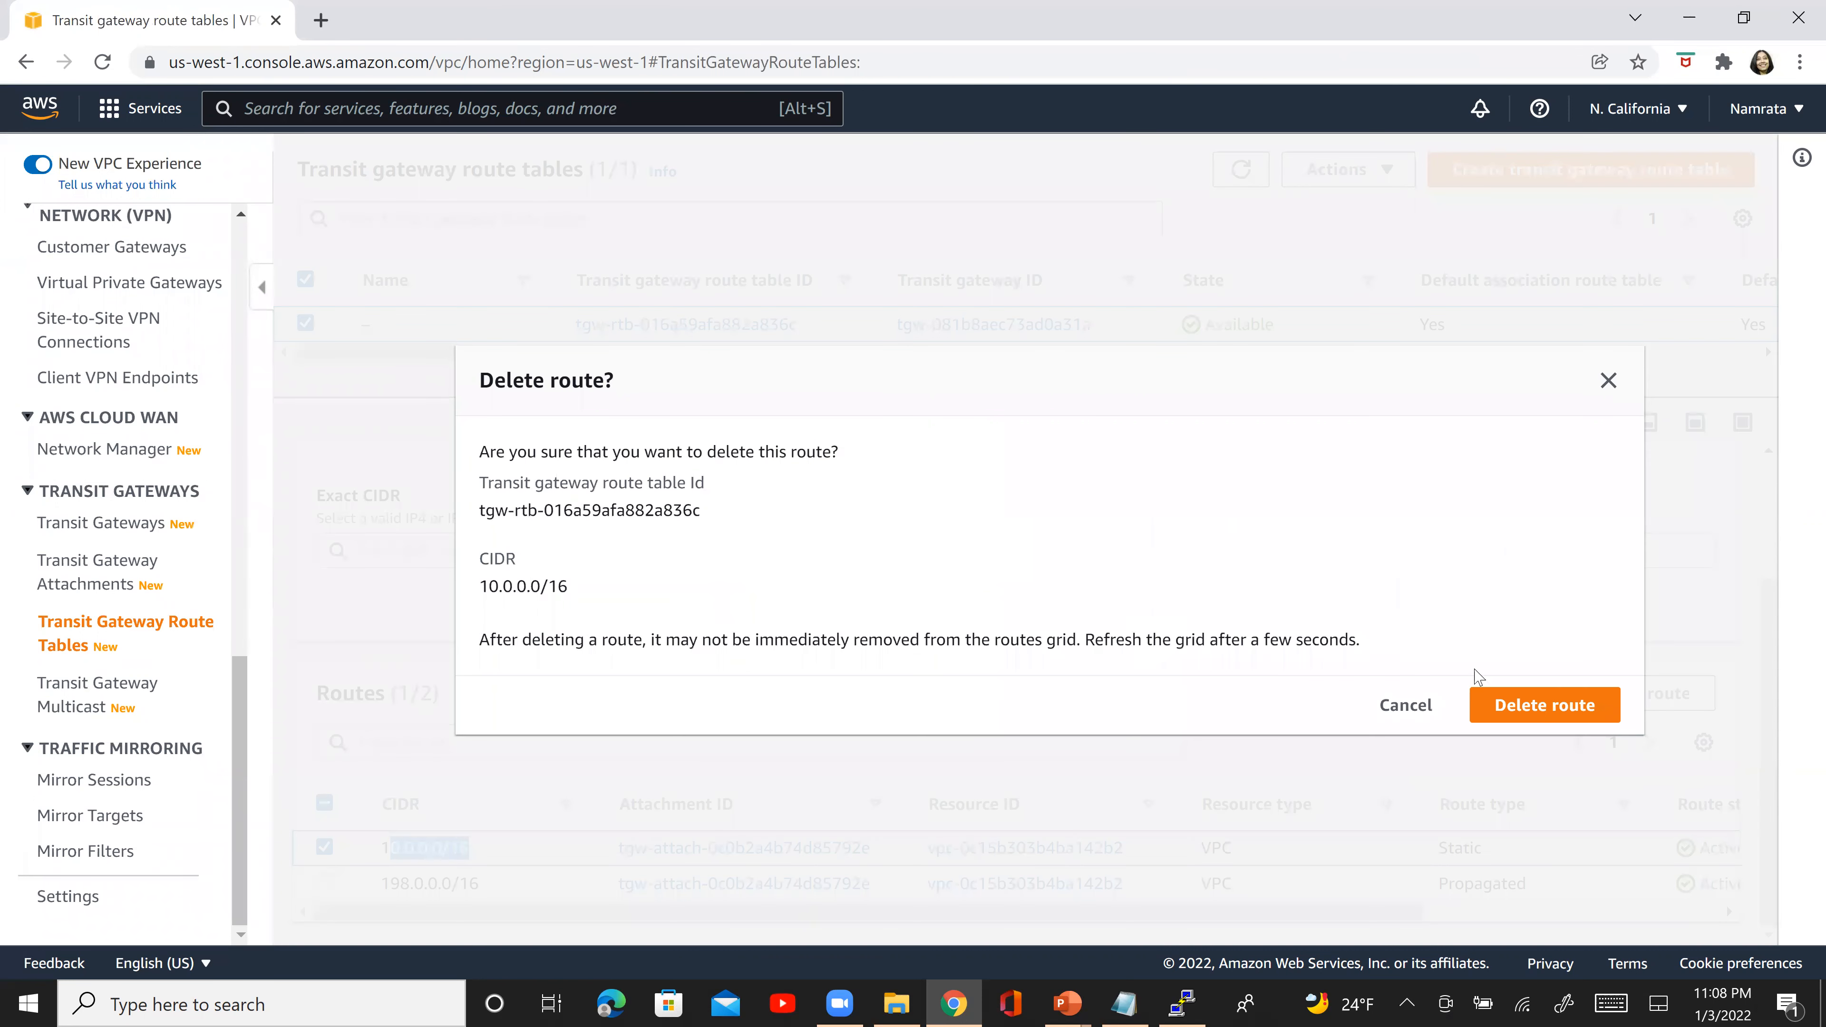
{"action": "left_click", "coordinate": [1548, 708]}
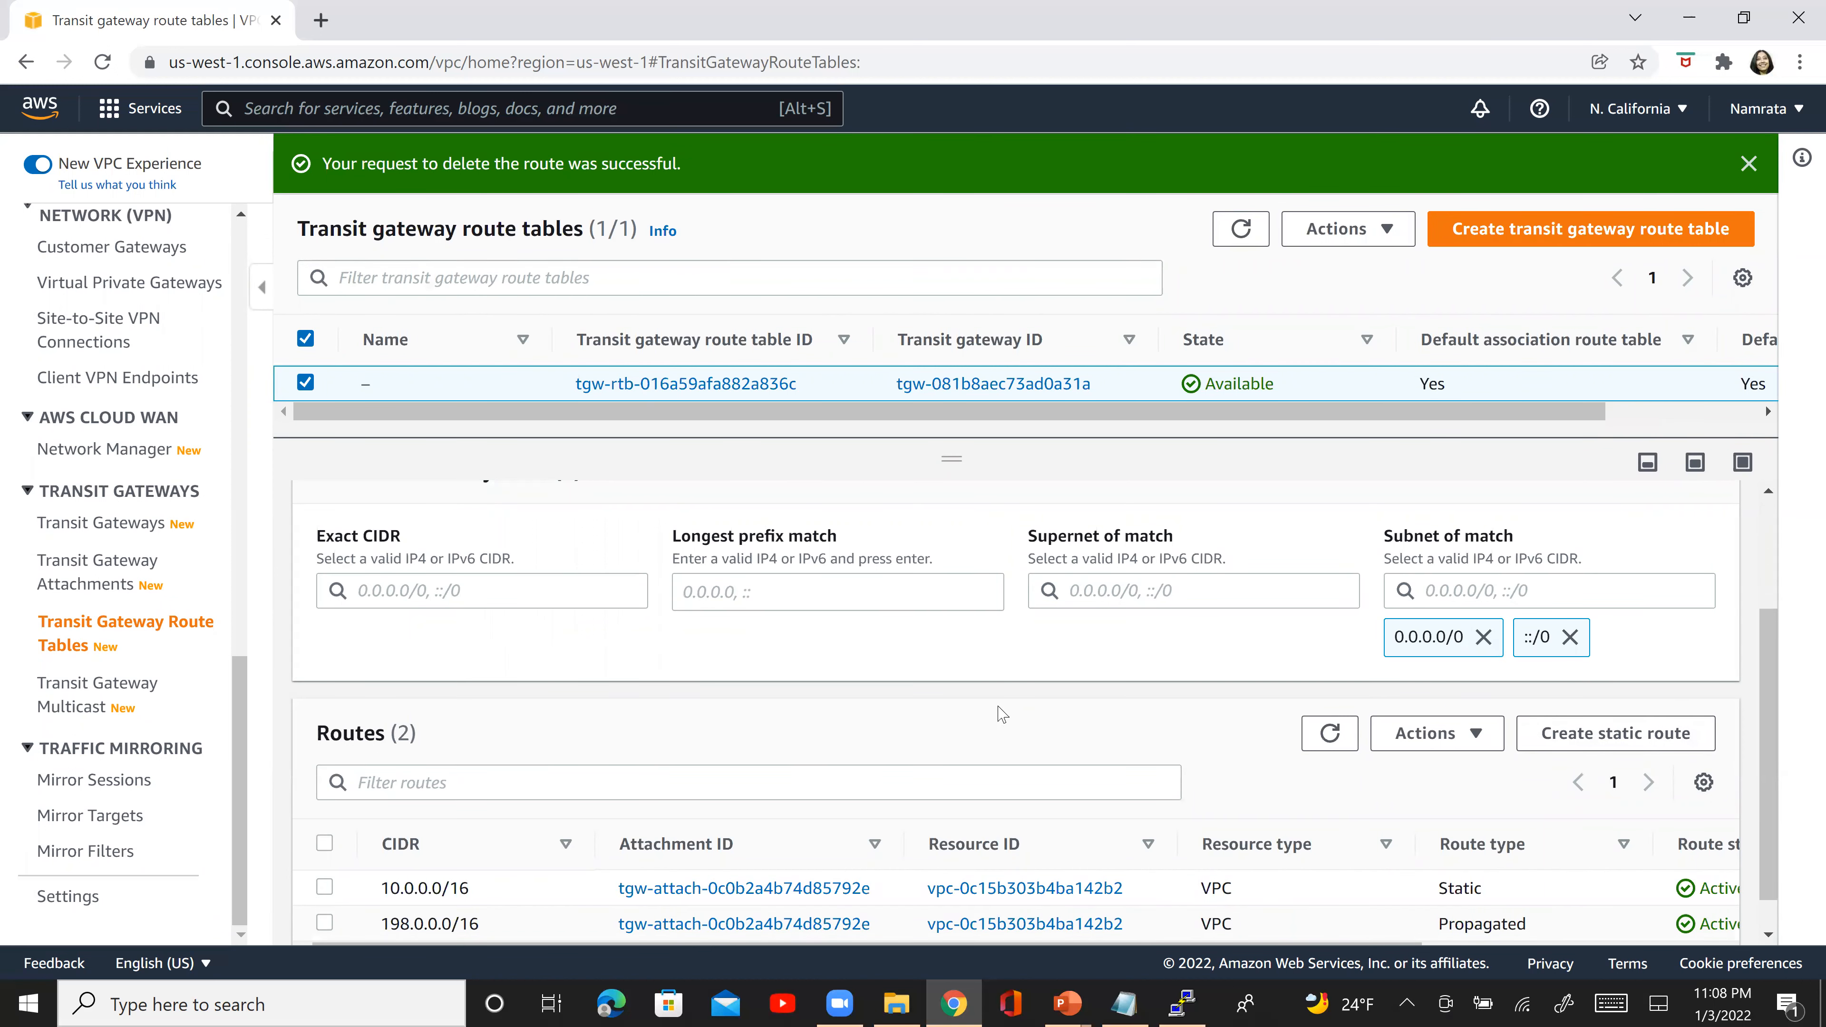
{"action": "left_click", "coordinate": [1331, 734]}
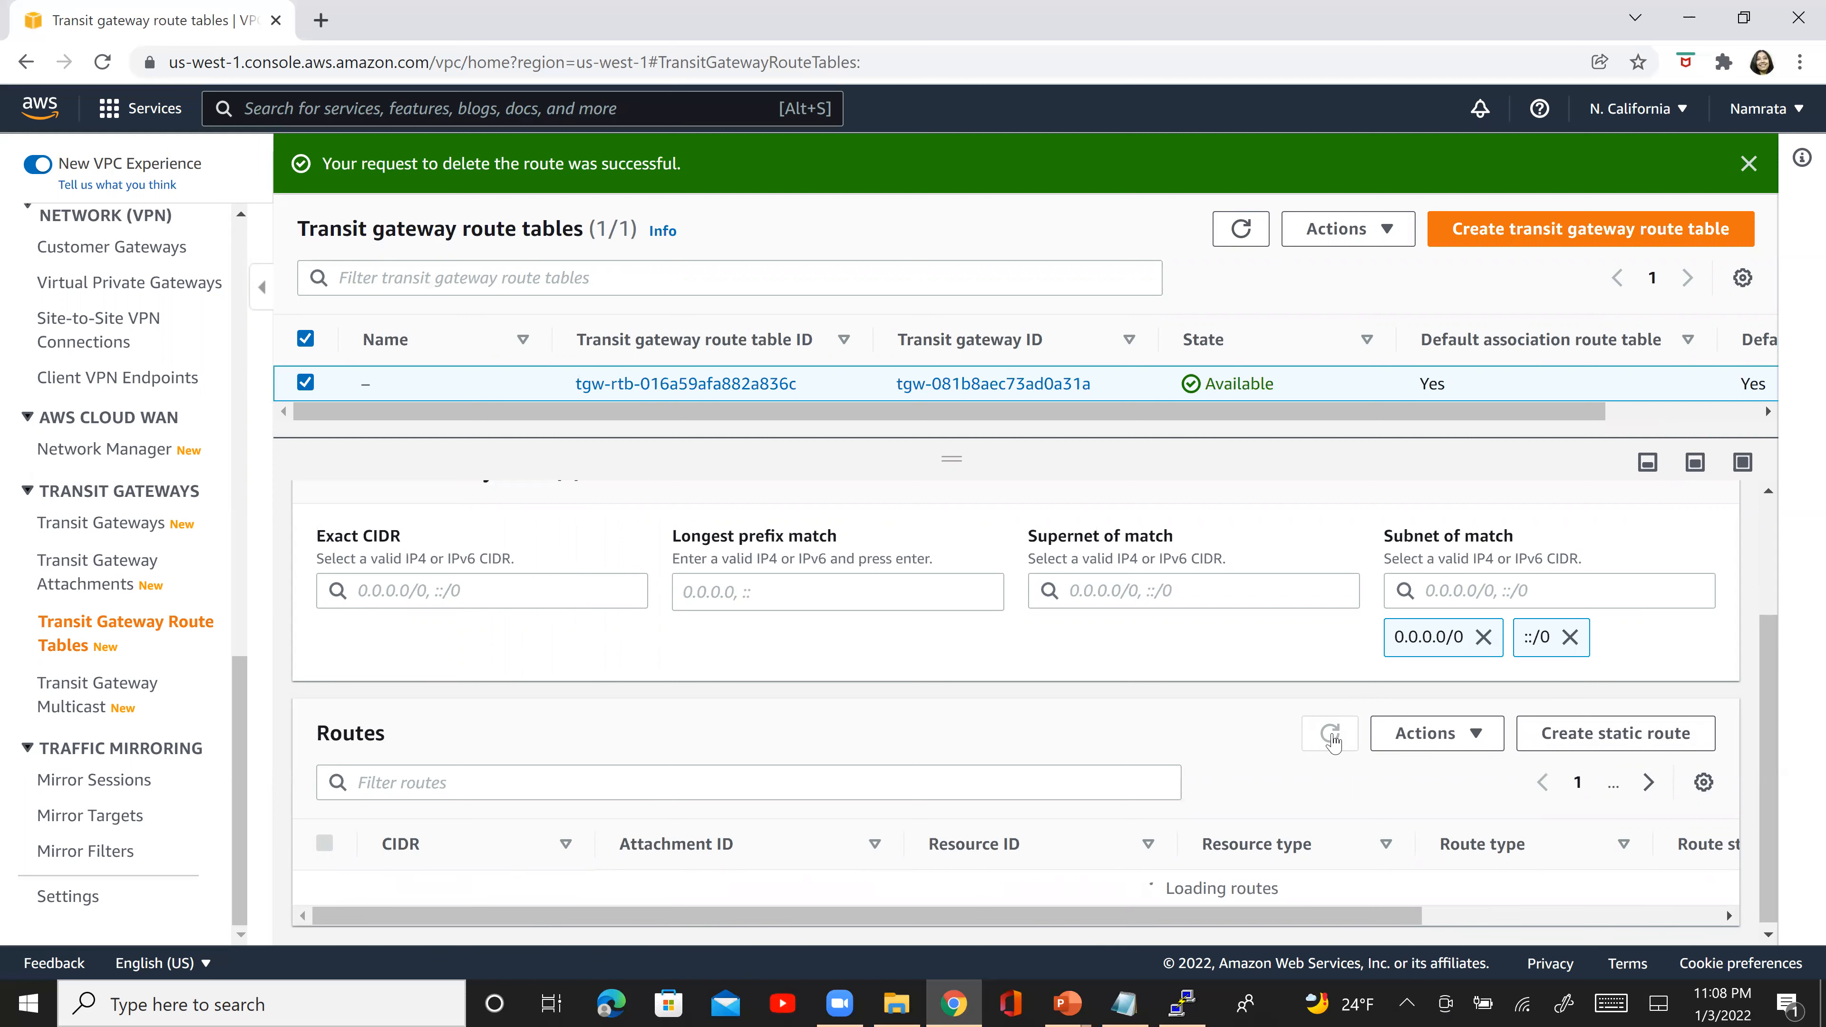
- Create an active static route for 10.0.0.0/16 through the NC-NV-TG1-TG2-Peering attachment
{"action": "left_click", "coordinate": [1565, 741]}
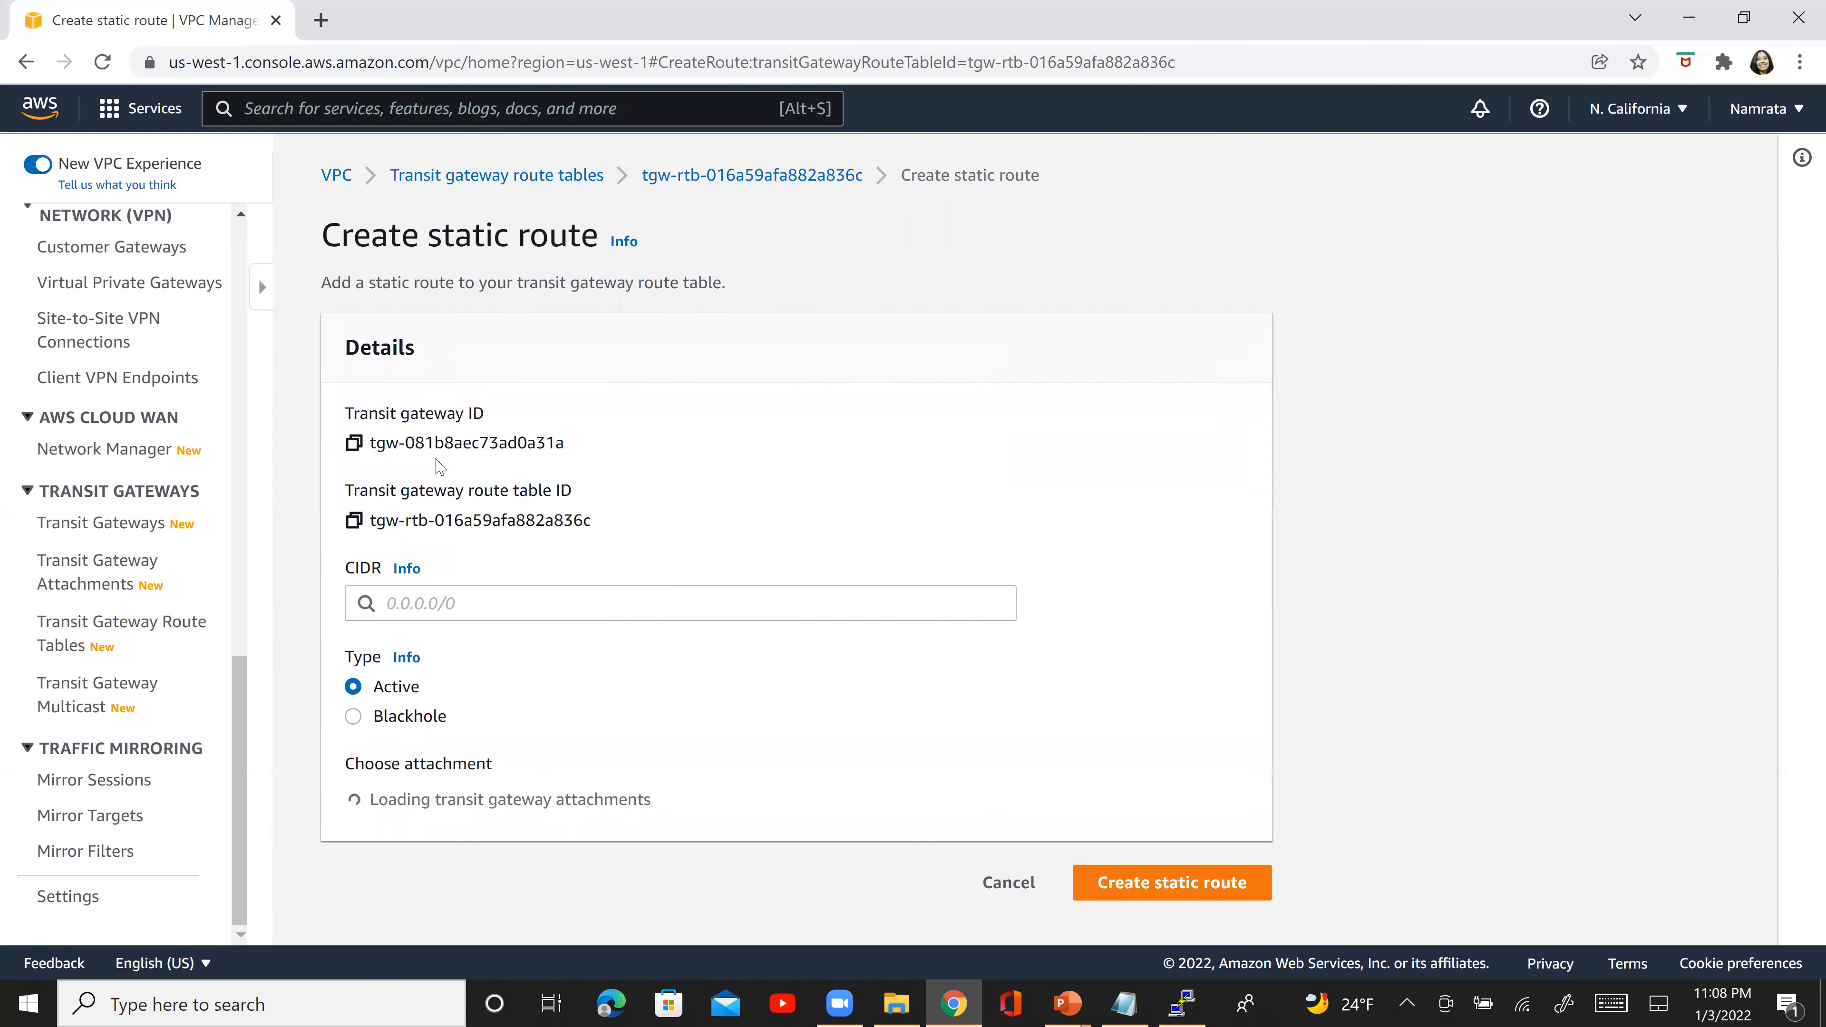
{"action": "left_click", "coordinate": [194, 590]}
{"action": "type", "text": "10.0"}
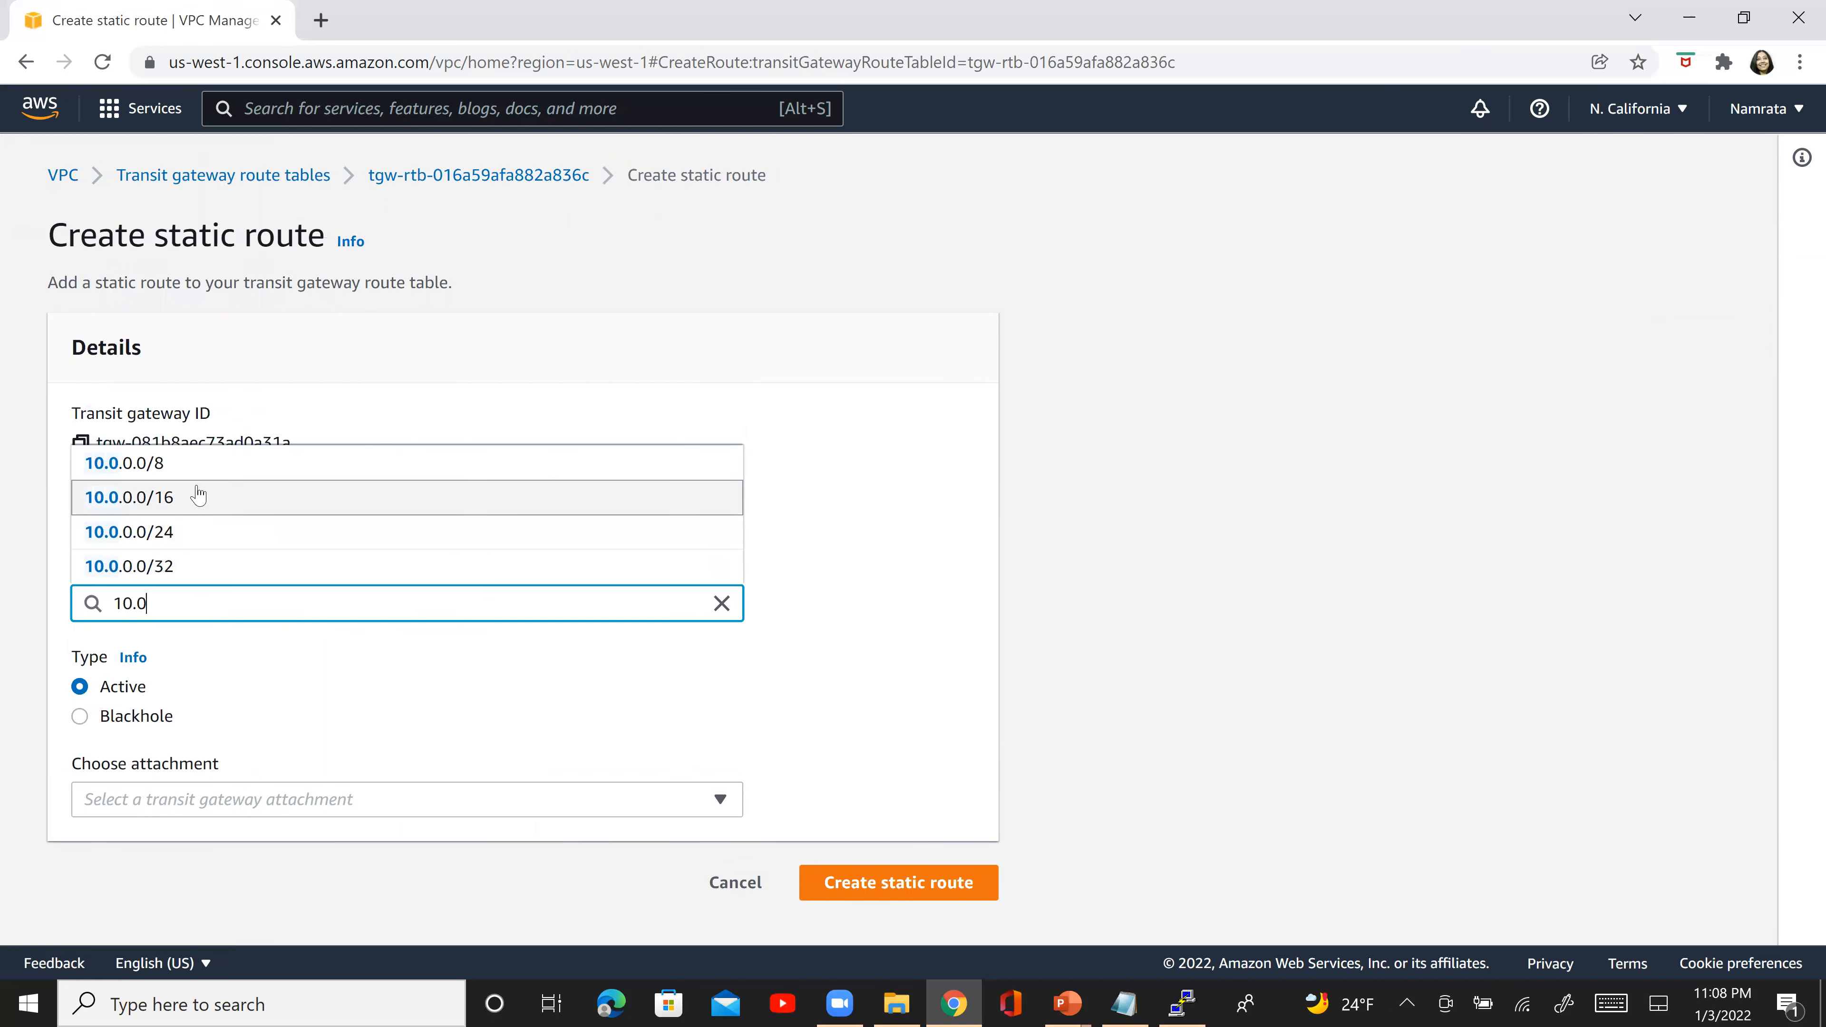
{"action": "left_click", "coordinate": [198, 496]}
{"action": "left_click", "coordinate": [229, 809]}
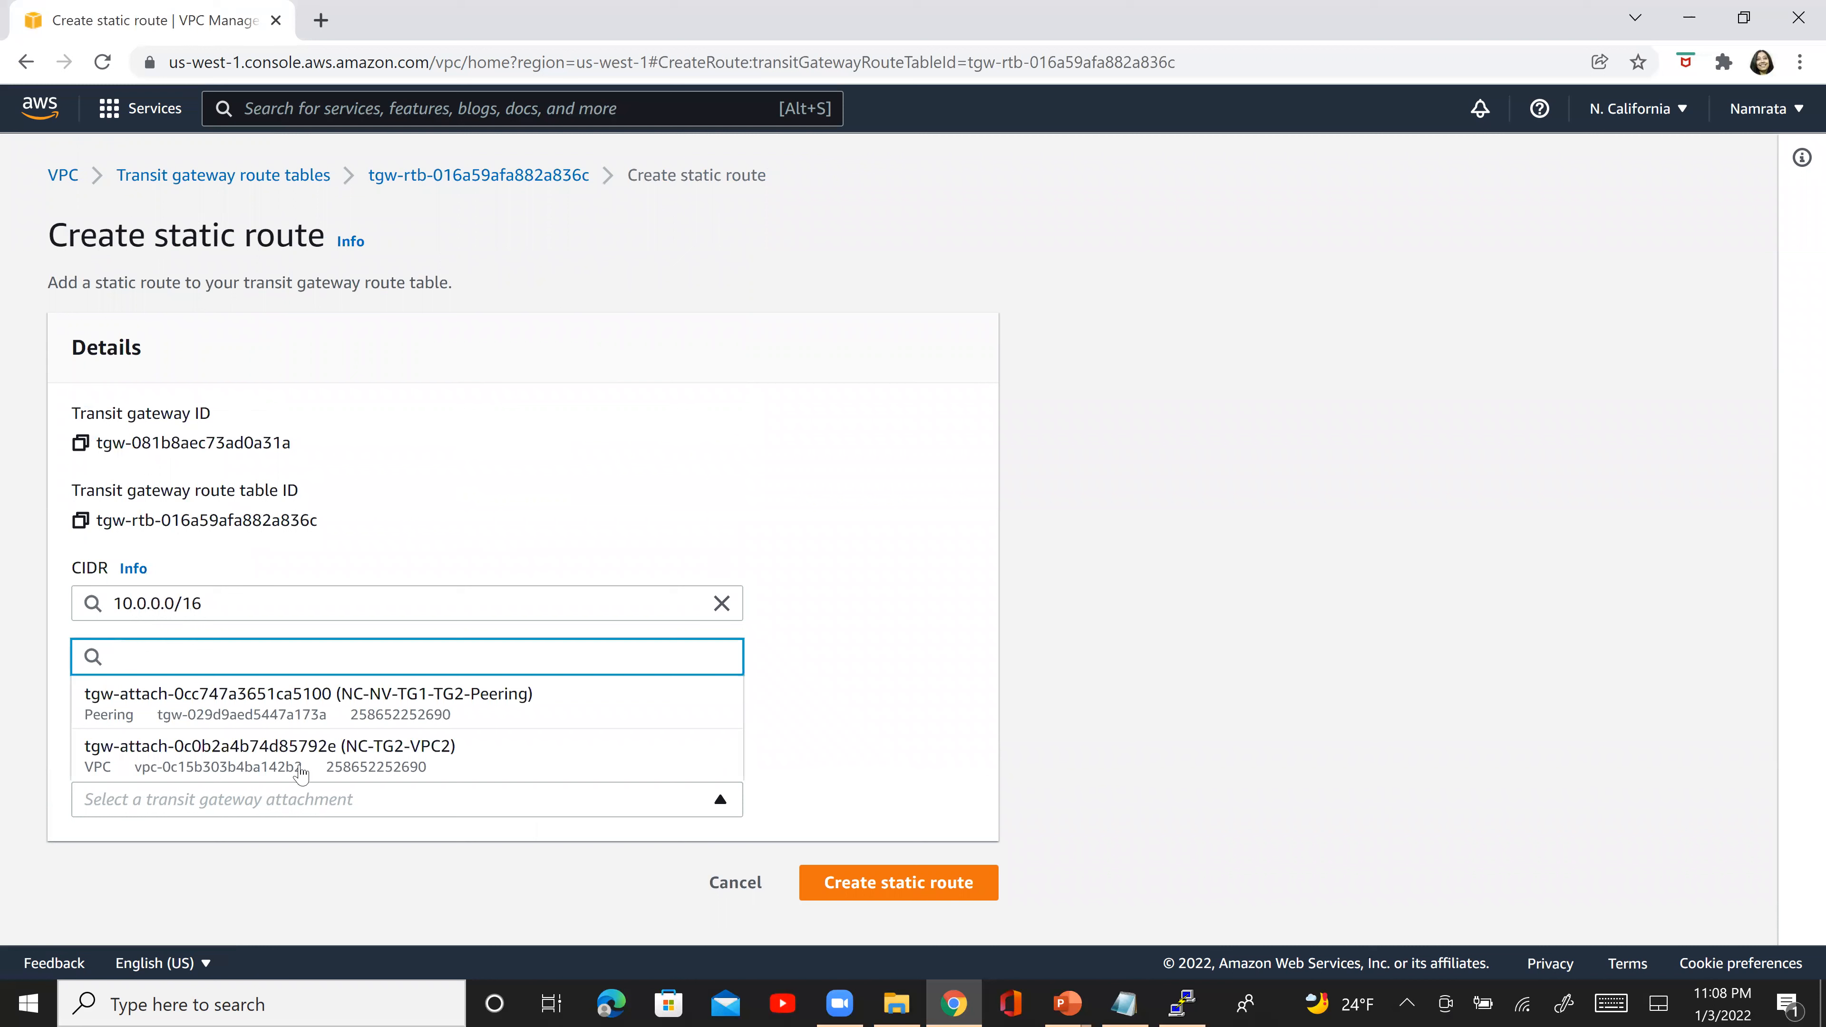
{"action": "left_click", "coordinate": [229, 701]}
{"action": "left_click", "coordinate": [927, 898]}
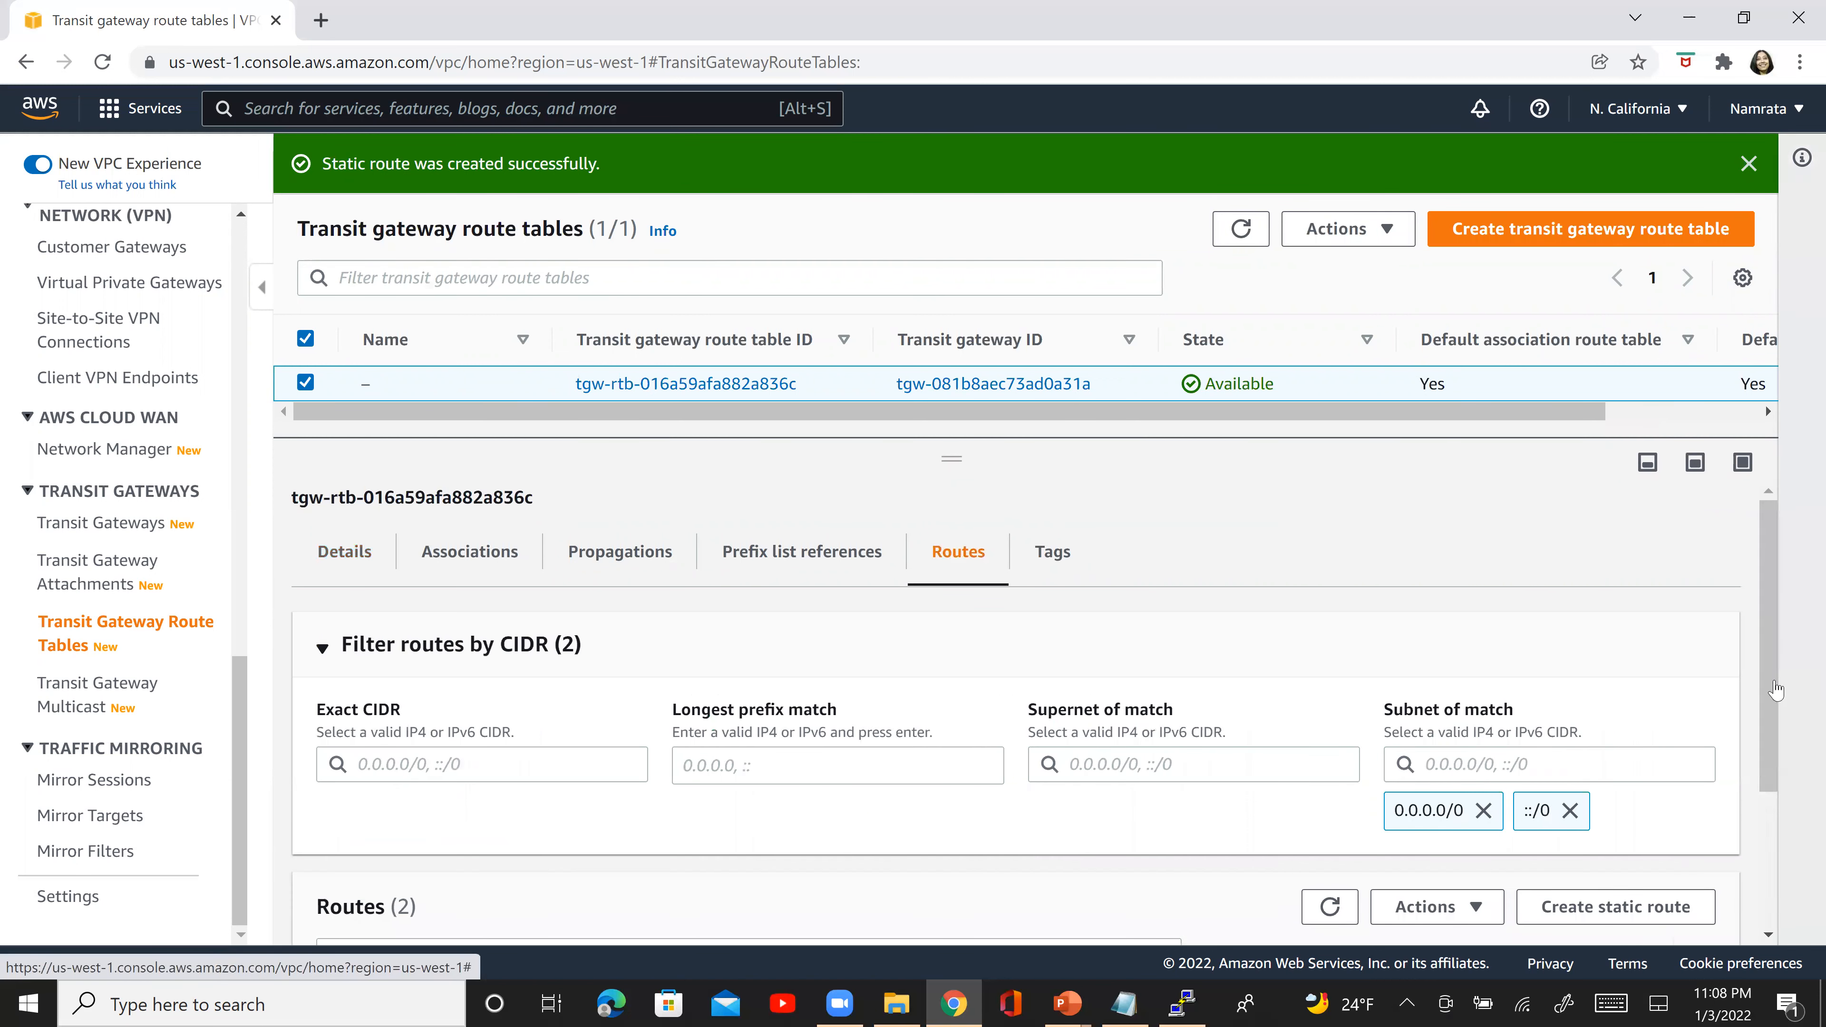
- Check the resource type of the new 10.0.0.0/16 route in the N. California transit gateway route table
{"action": "left_click_drag", "start_coordinate": [1772, 691], "coordinate": [1784, 890]}
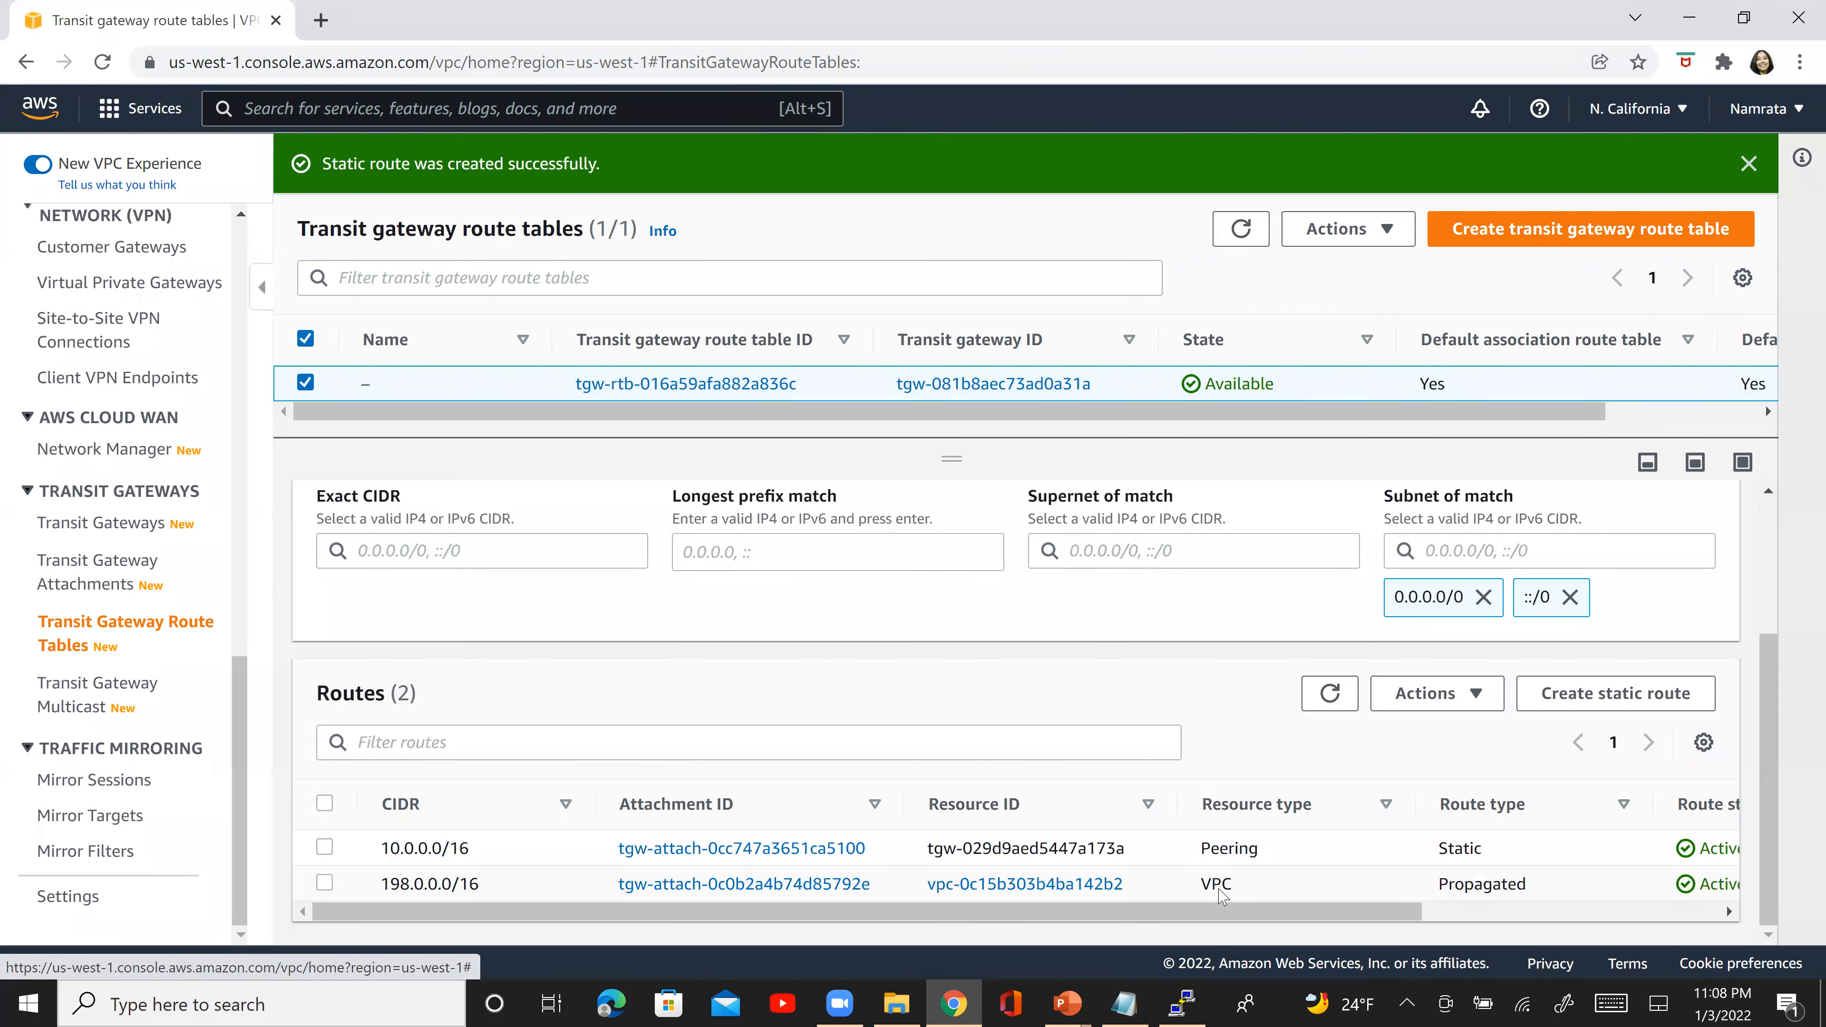
{"action": "left_click", "coordinate": [1248, 848]}
{"action": "double_click", "coordinate": [1220, 851]}
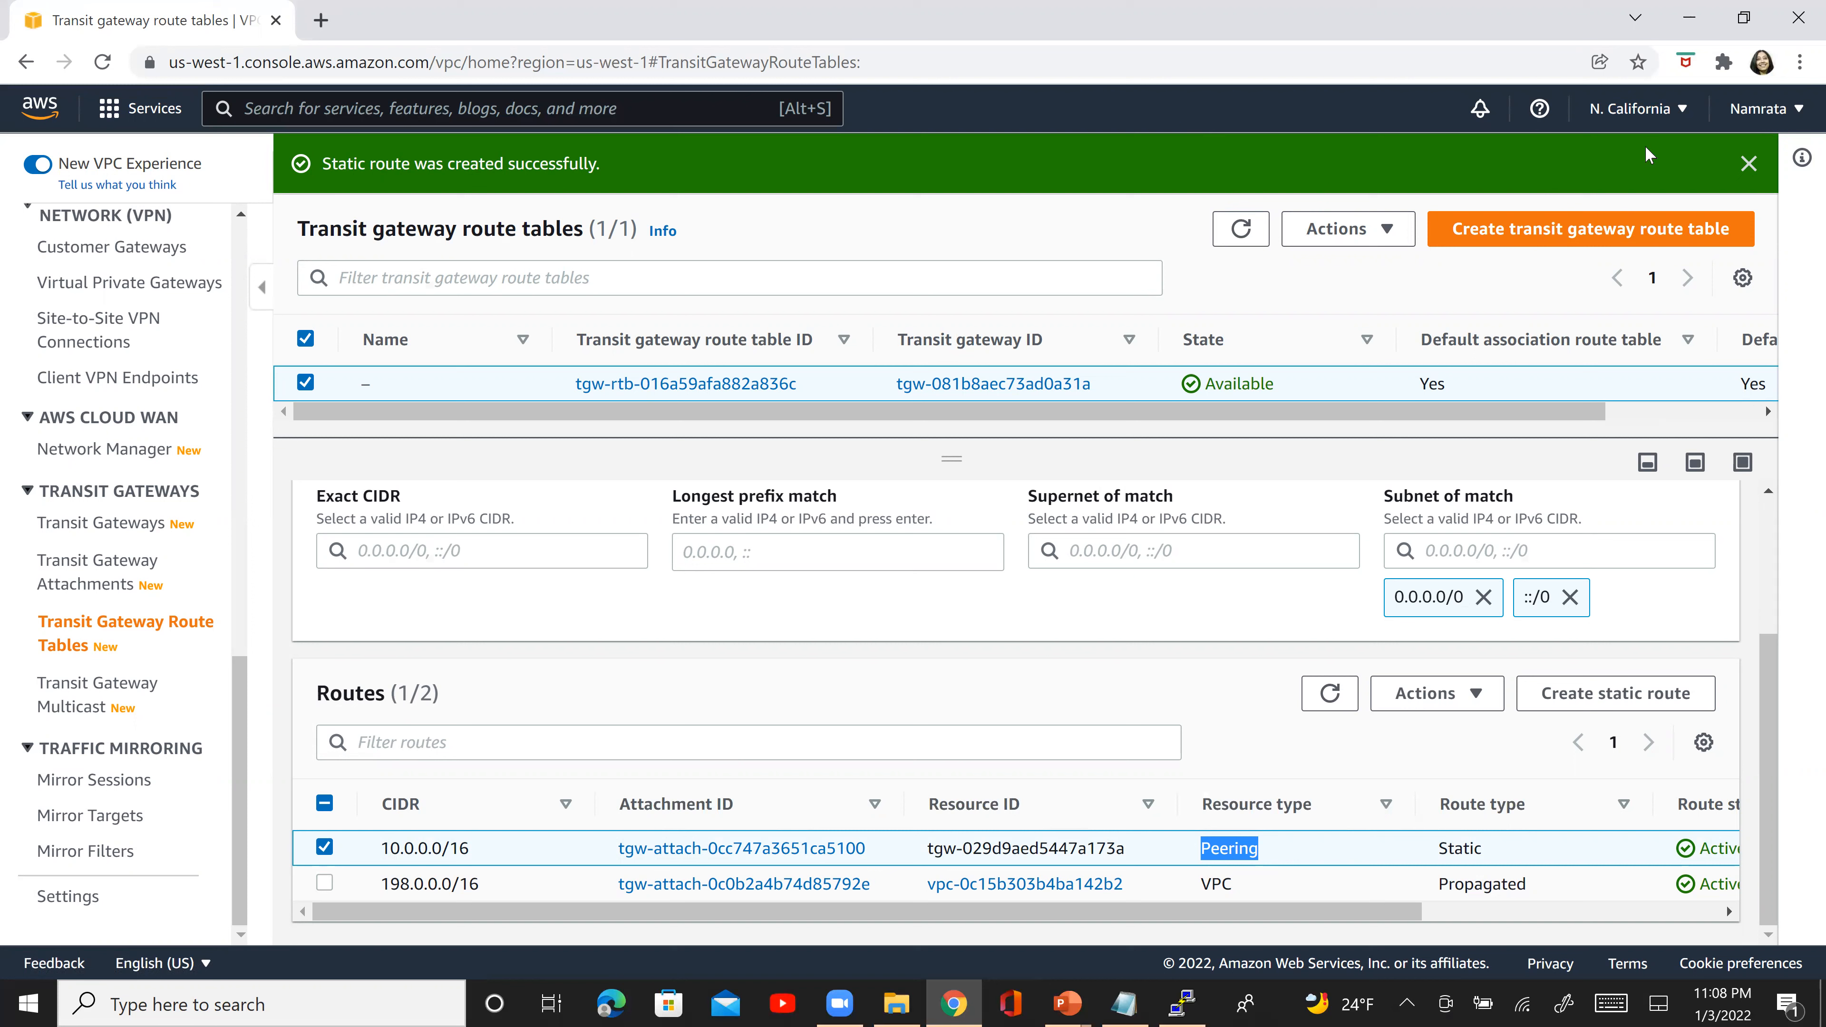
- Switch the console to the US East (N. Virginia) region and display its transit gateway route table's routes
{"action": "left_click", "coordinate": [1650, 110]}
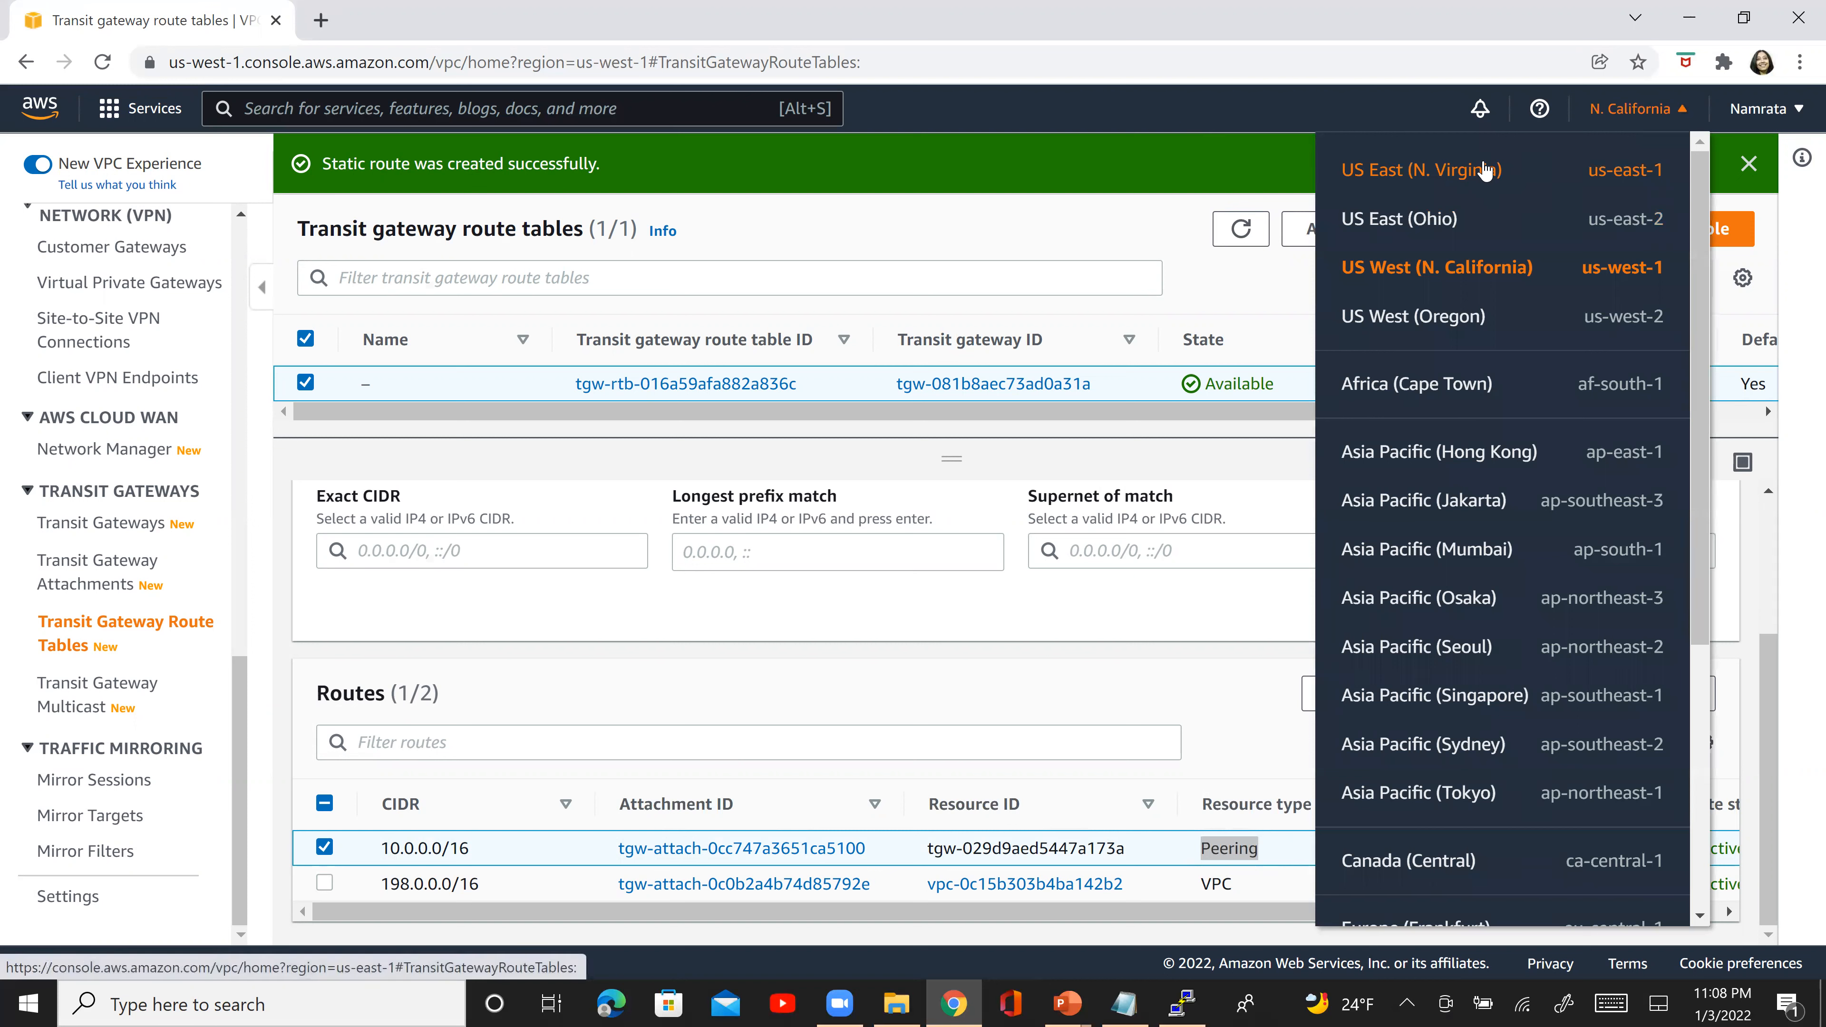
{"action": "left_click", "coordinate": [1484, 171]}
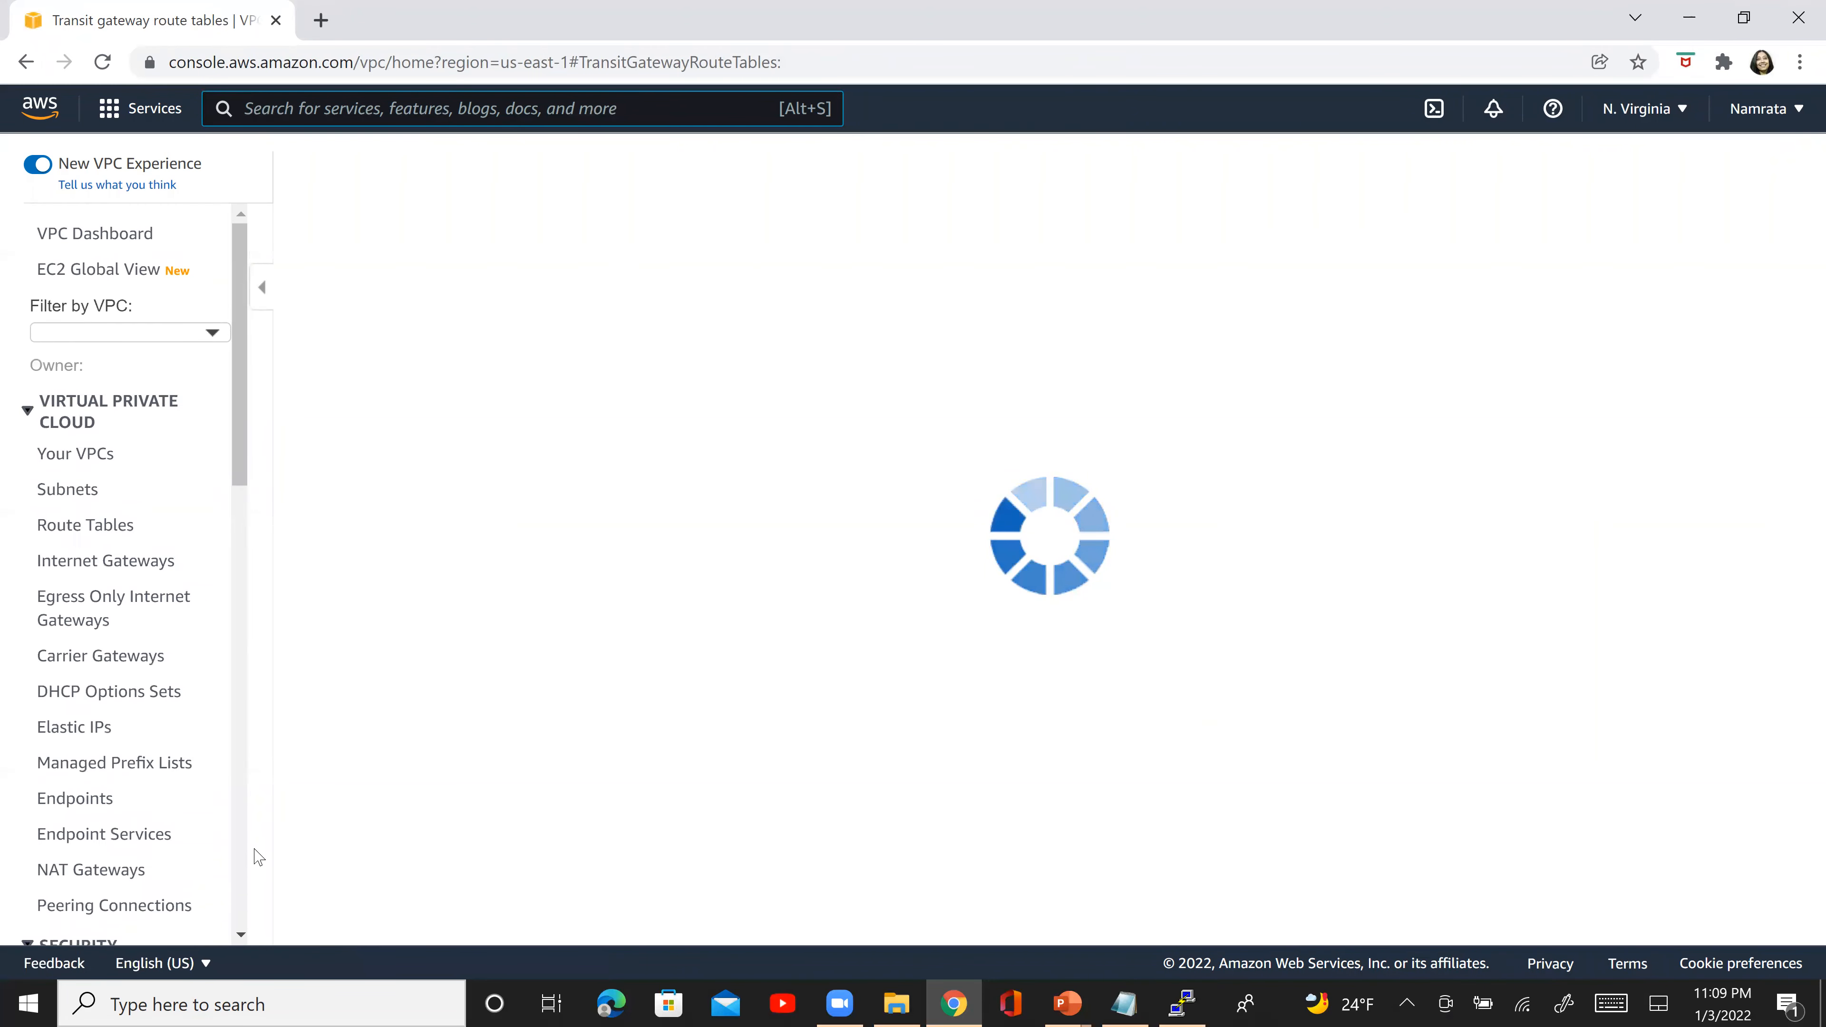
{"action": "scroll", "coordinate": [242, 885], "scroll_direction": "down", "scroll_amount": 6}
{"action": "scroll", "coordinate": [242, 885], "scroll_direction": "down", "scroll_amount": 5}
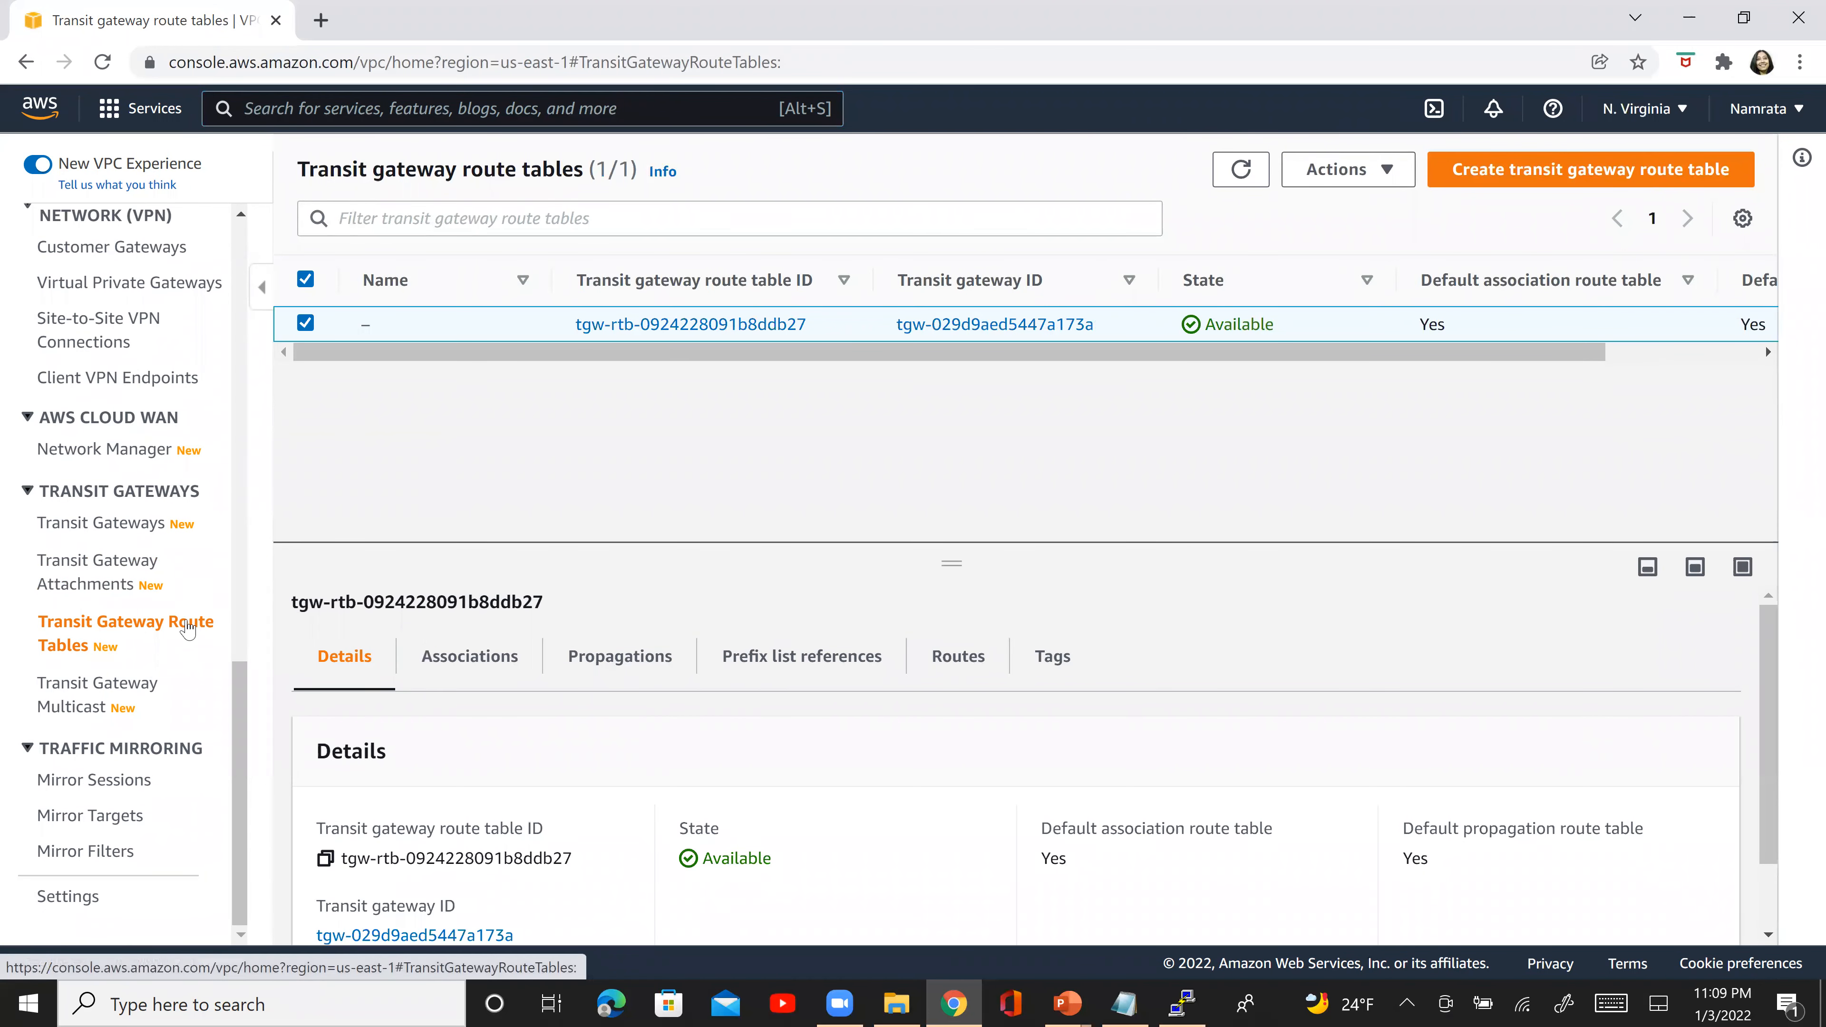
{"action": "left_click", "coordinate": [958, 658]}
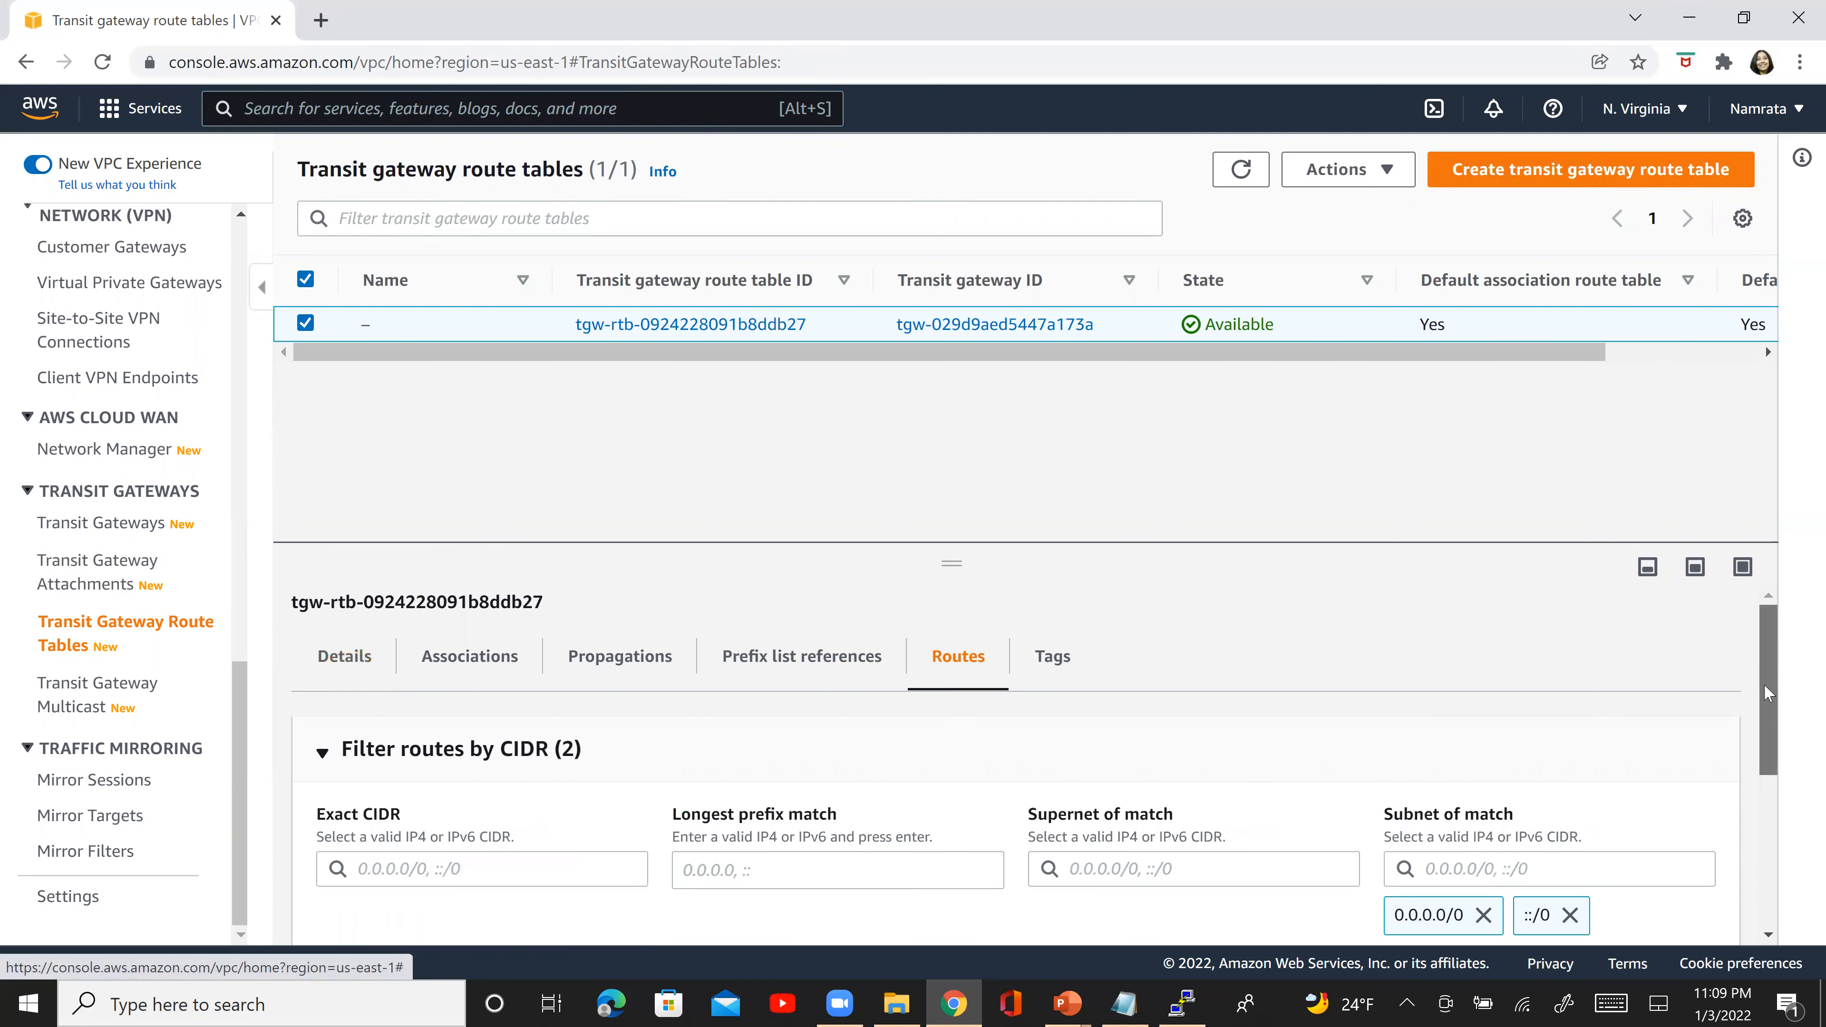
{"action": "scroll", "coordinate": [1773, 824], "scroll_direction": "down", "scroll_amount": 5}
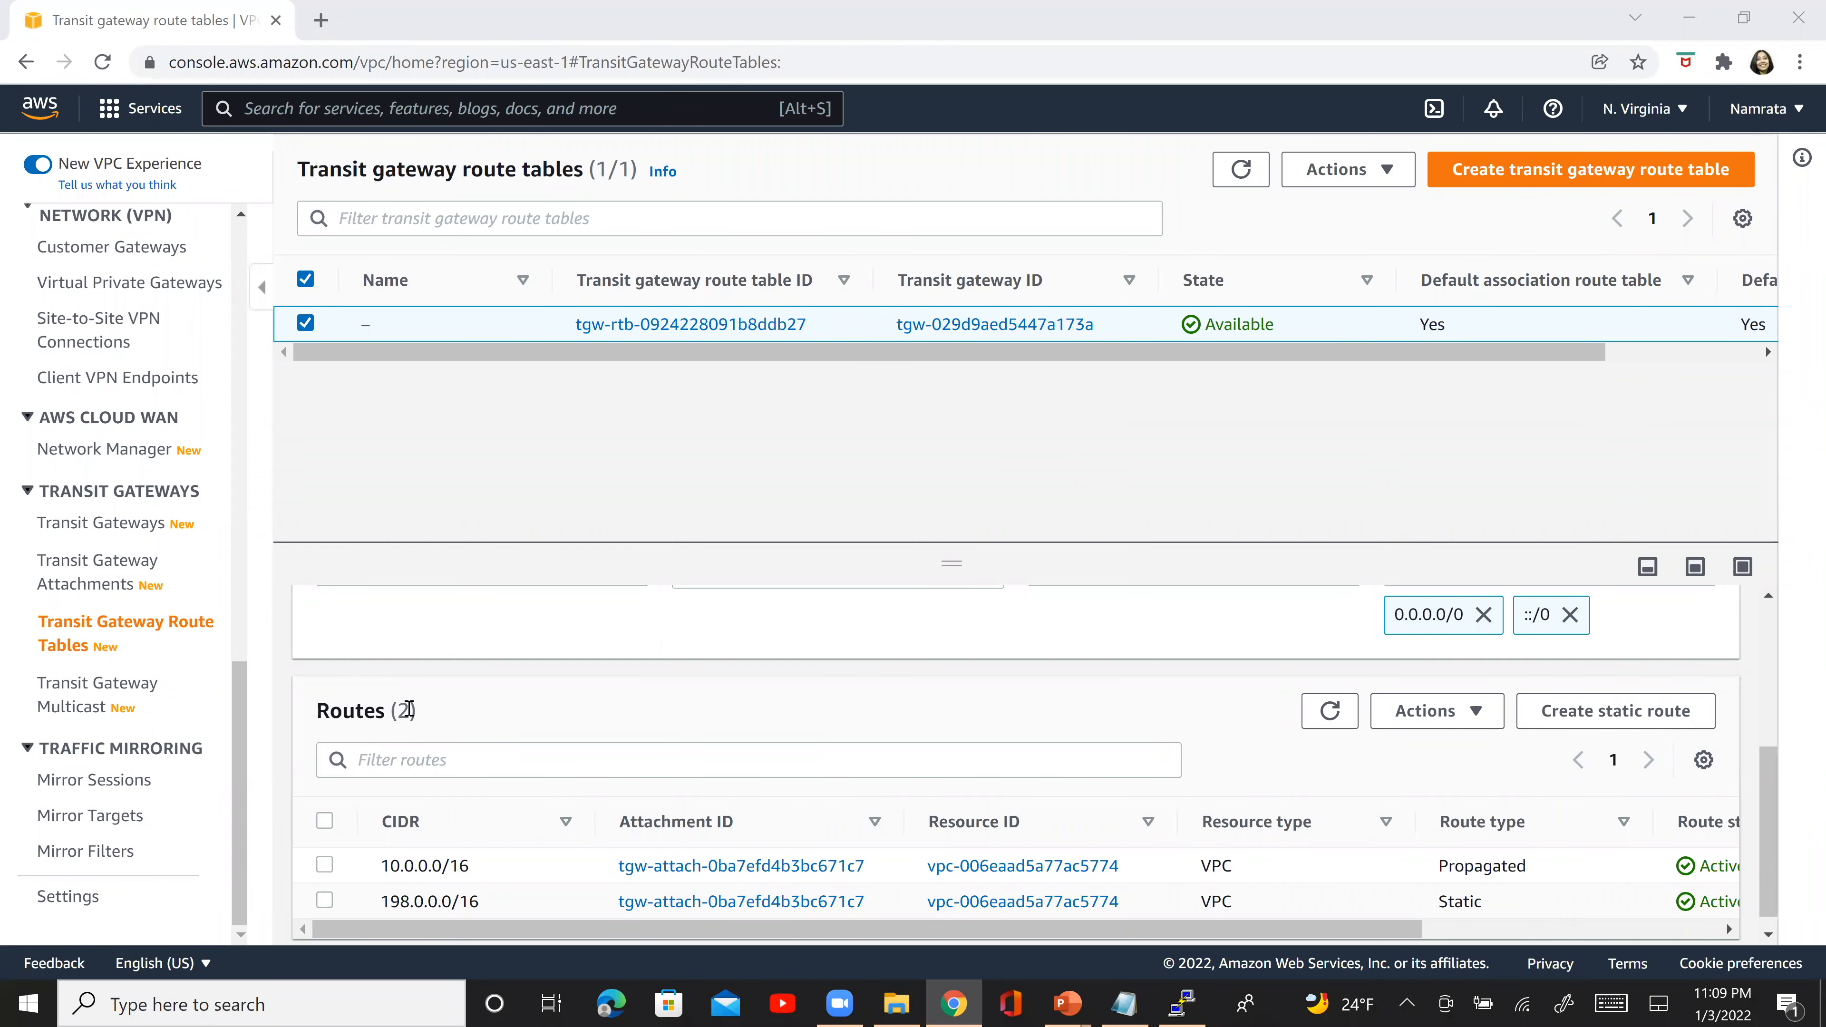
- Delete the static route 198.0.0.0/16 from the N. Virginia transit gateway route table and refresh the routes list
{"action": "left_click", "coordinate": [325, 865]}
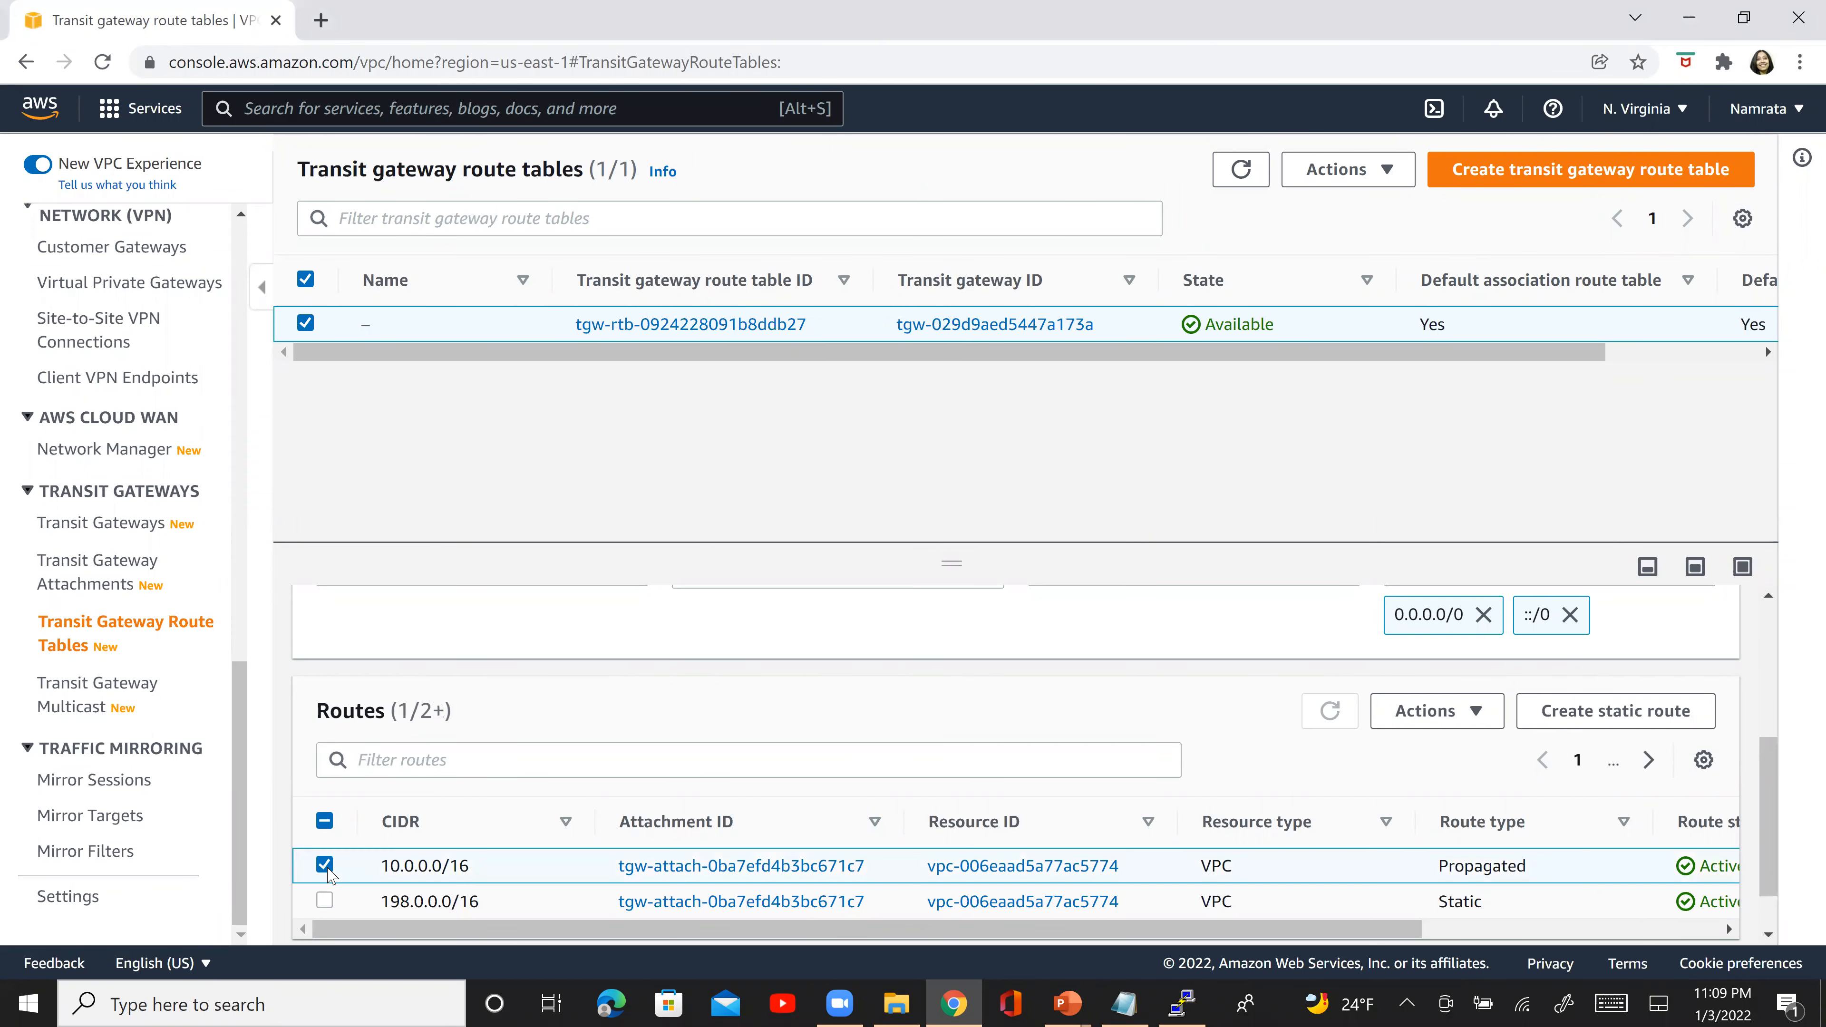
{"action": "left_click", "coordinate": [324, 866]}
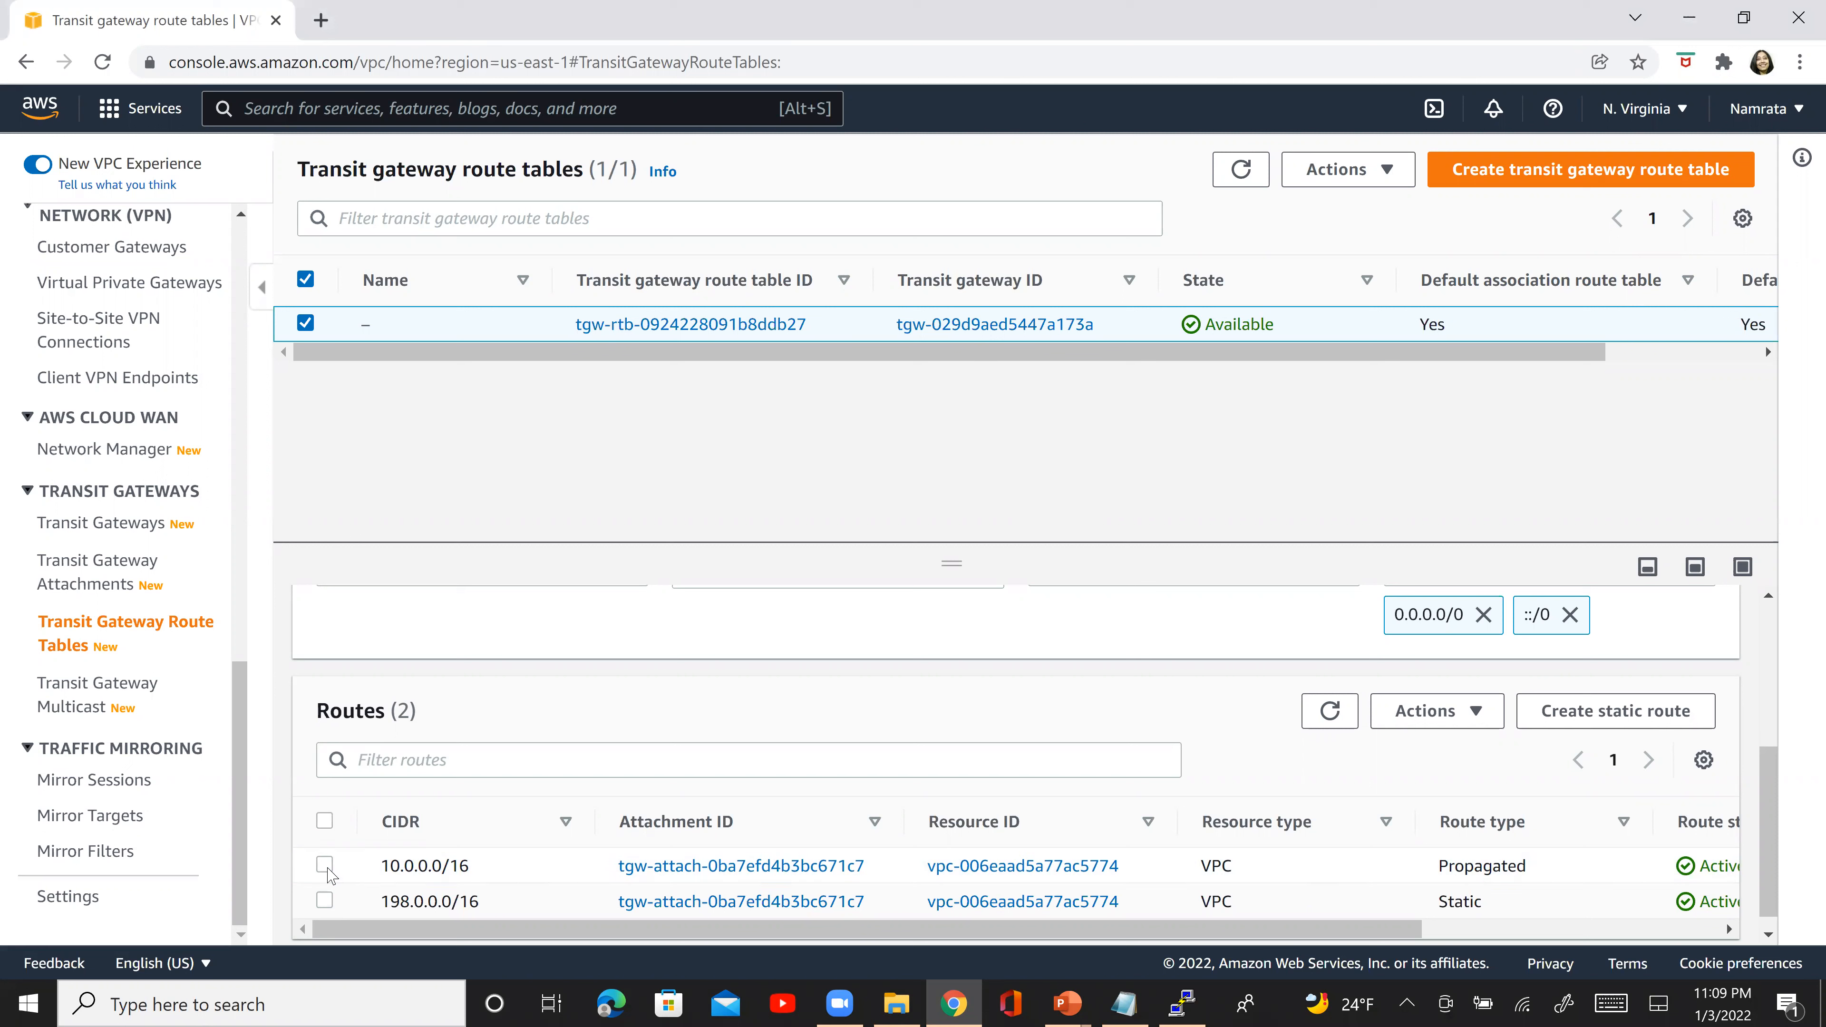
{"action": "left_click", "coordinate": [1217, 903]}
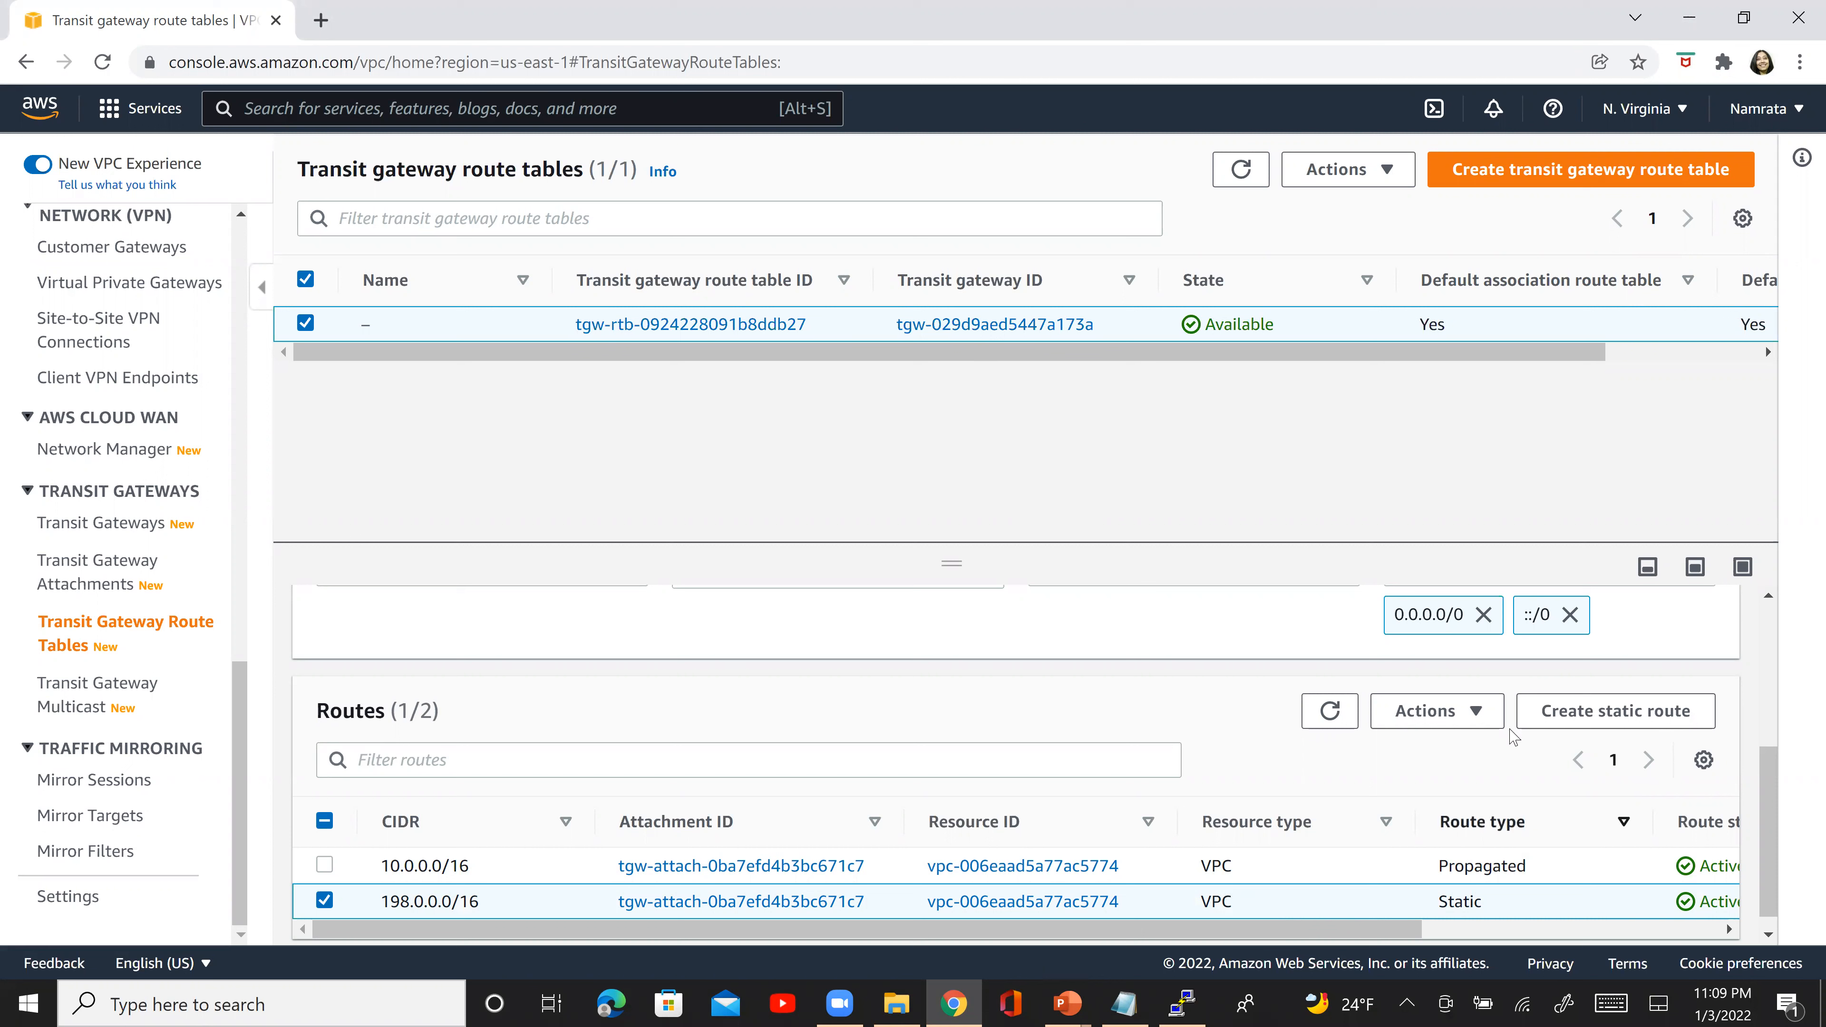
{"action": "left_click", "coordinate": [1456, 716]}
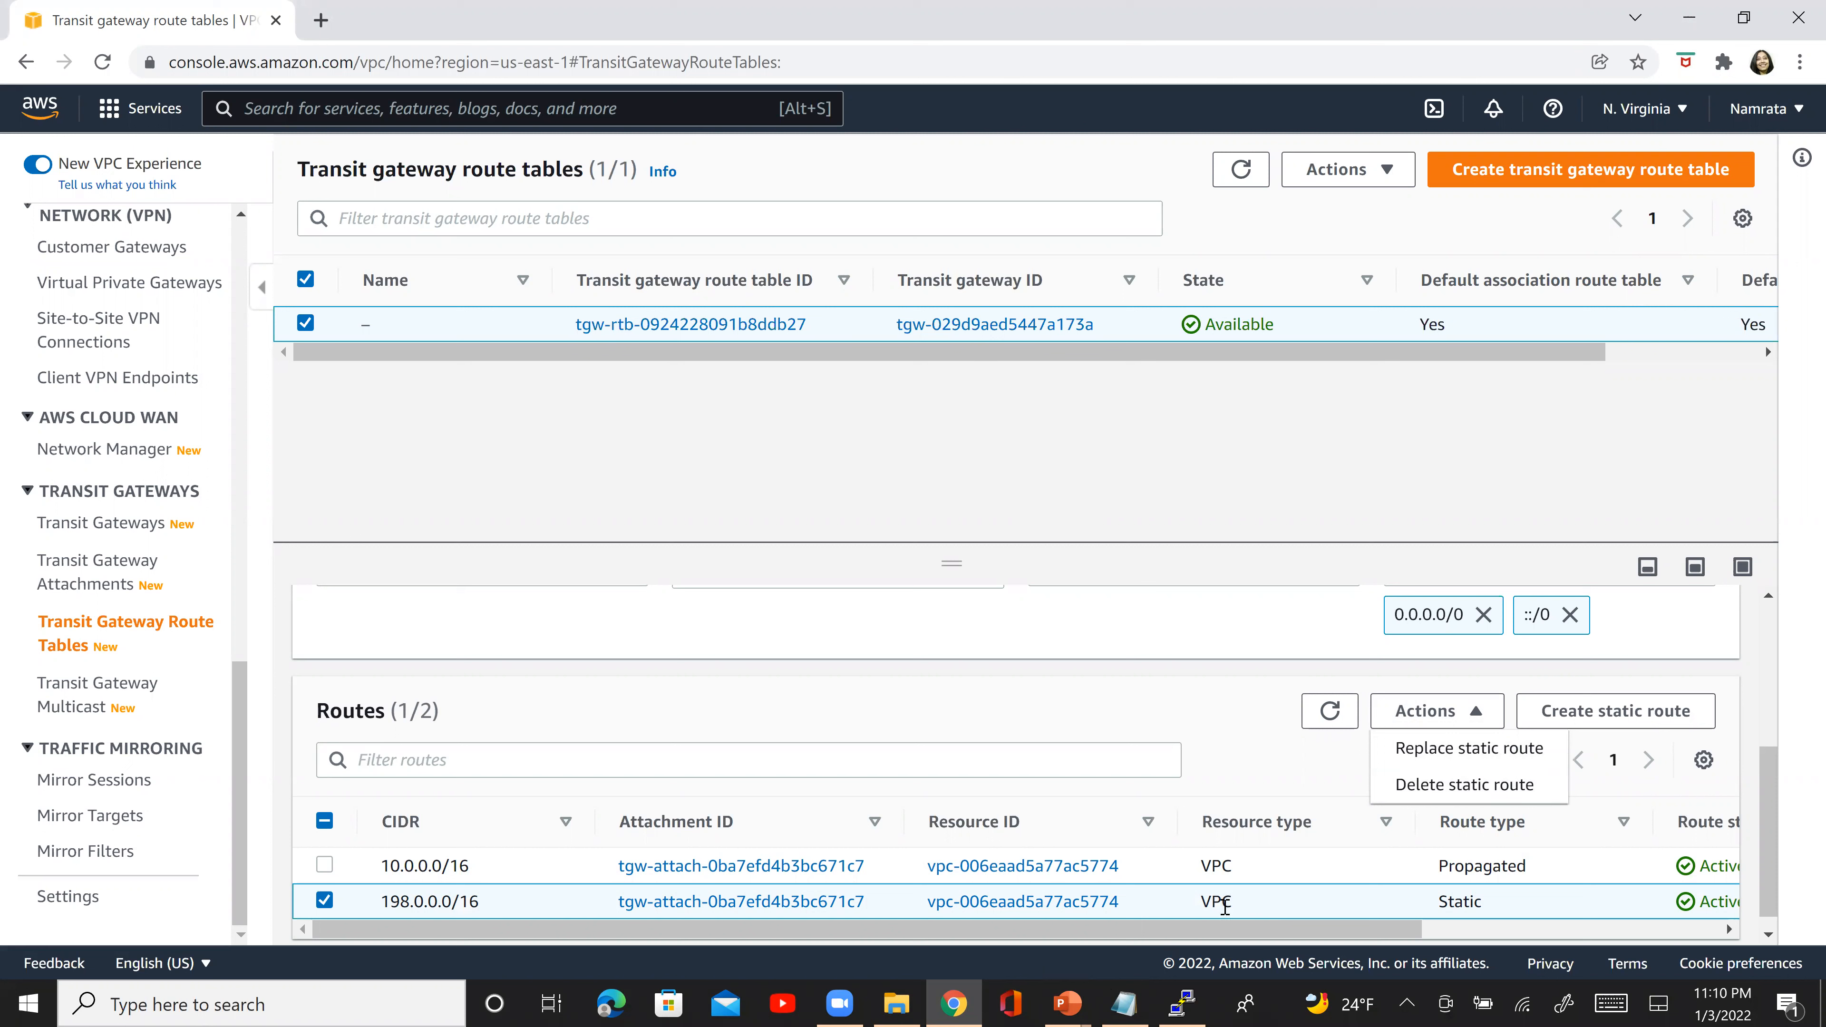
{"action": "left_click", "coordinate": [1433, 786]}
{"action": "left_click", "coordinate": [1527, 709]}
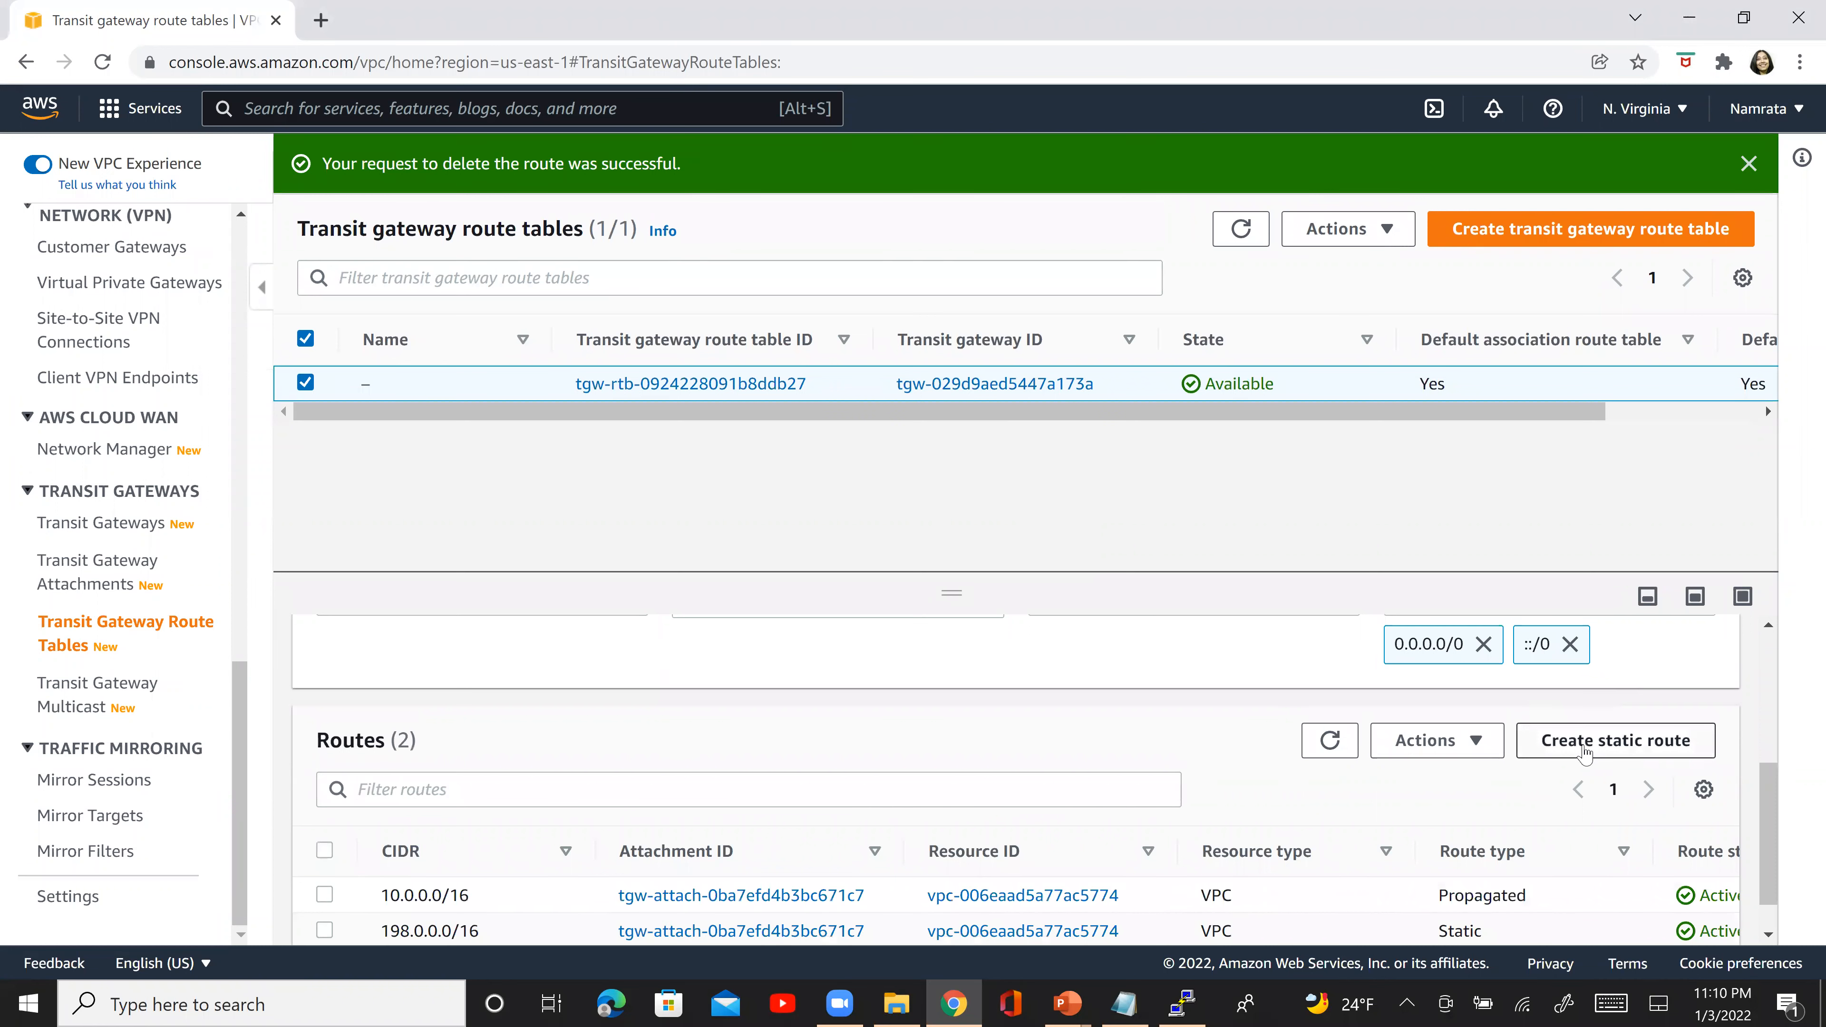
{"action": "left_click", "coordinate": [1310, 735]}
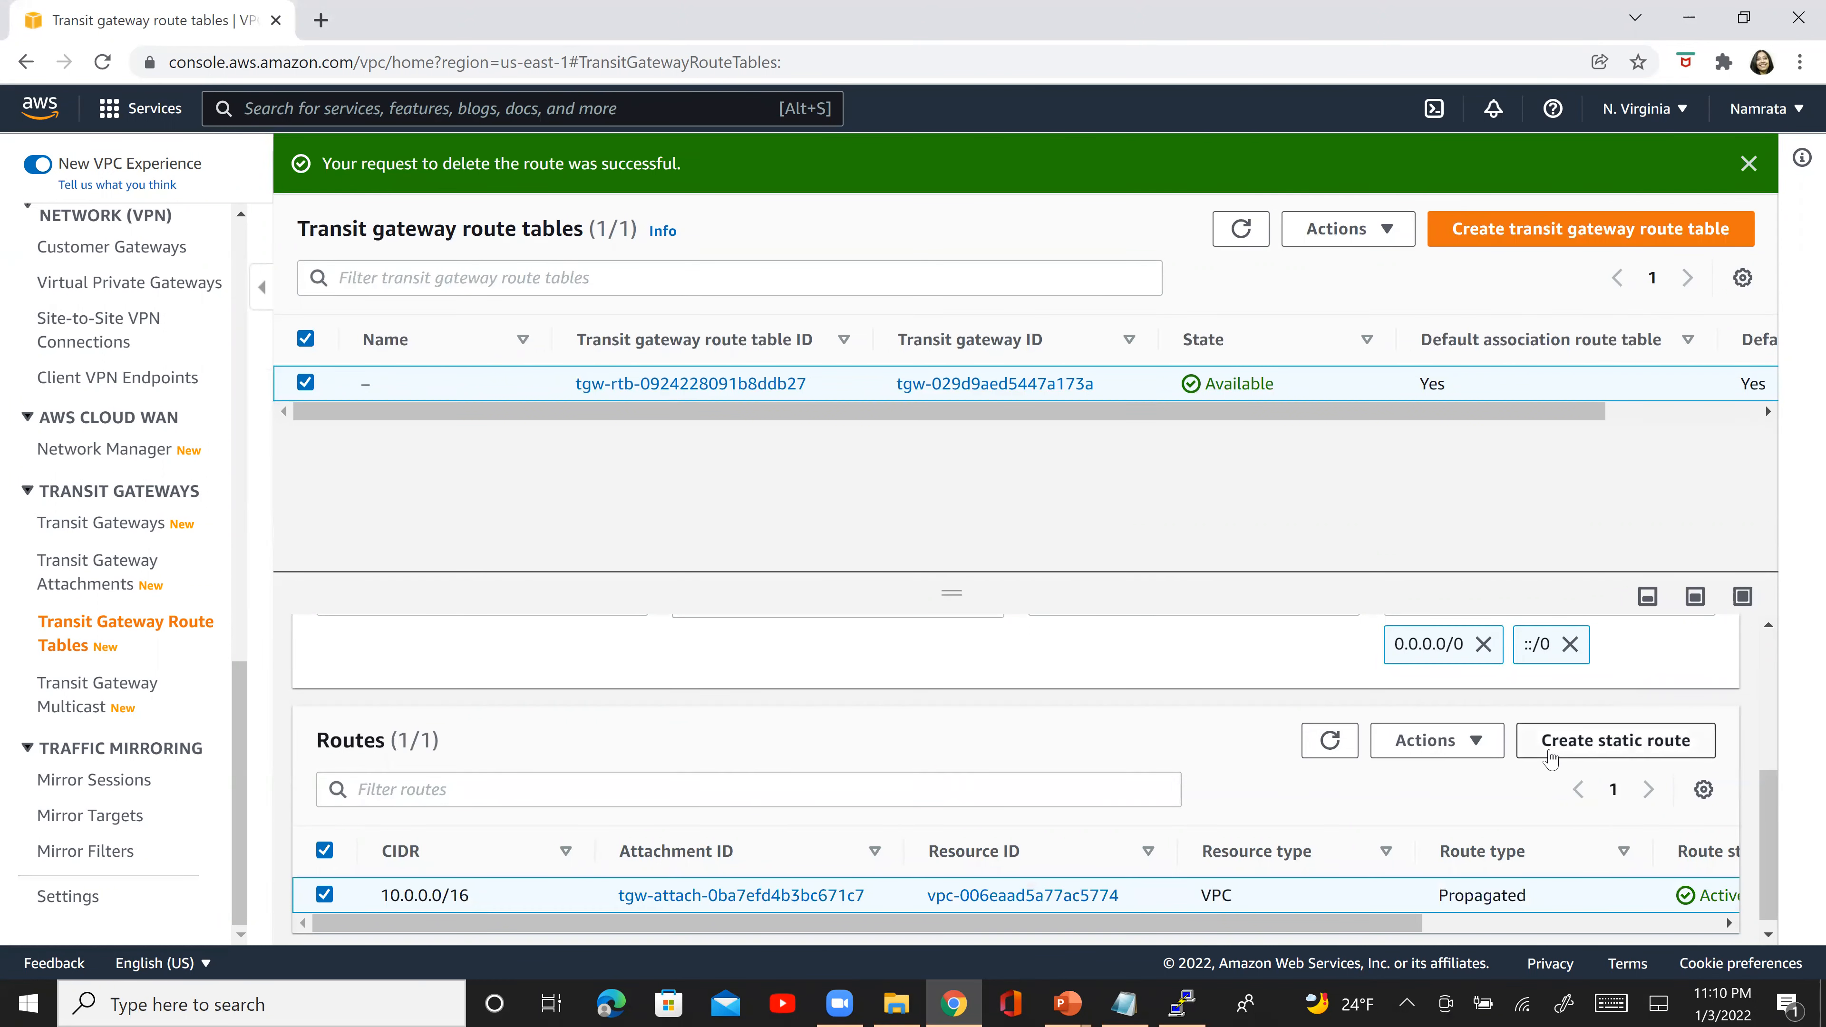
- Create an active static route for 198.0.0.0/16 through the peering attachment tgw-attach-0cc747a3651ca5100
{"action": "left_click", "coordinate": [1582, 741]}
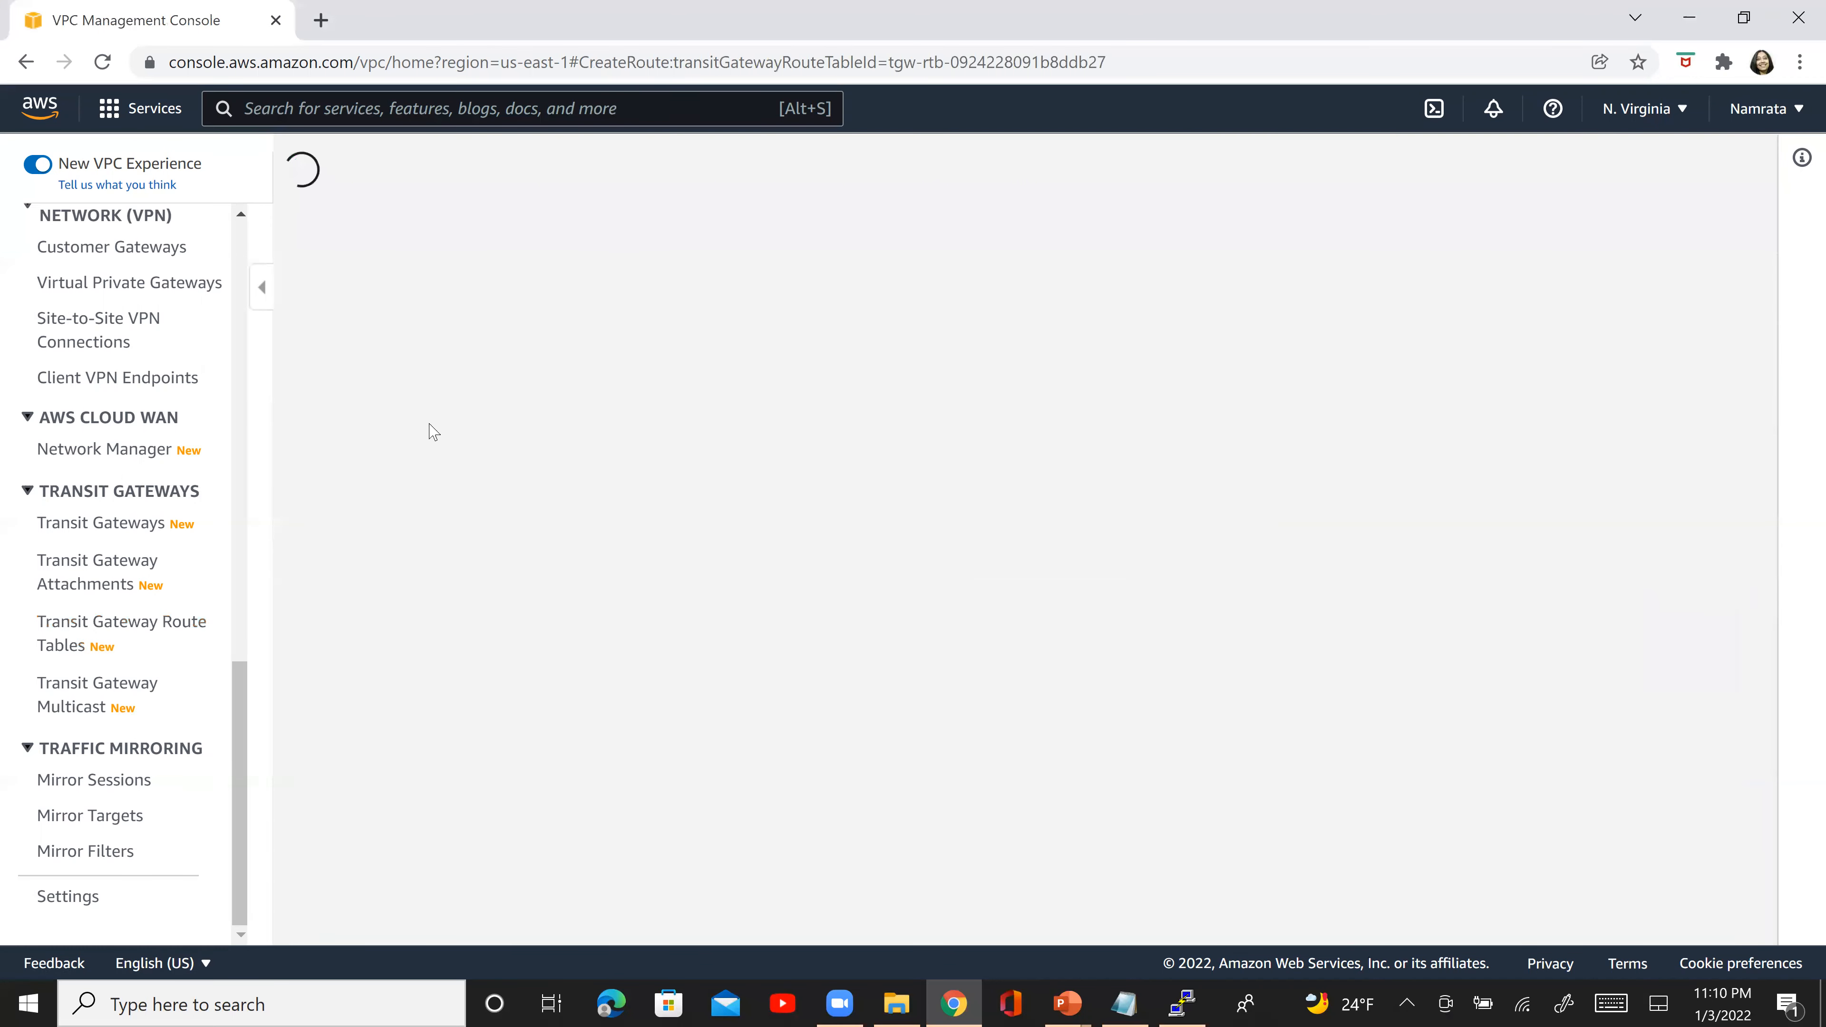
{"action": "left_click", "coordinate": [275, 597]}
{"action": "type", "text": "198"}
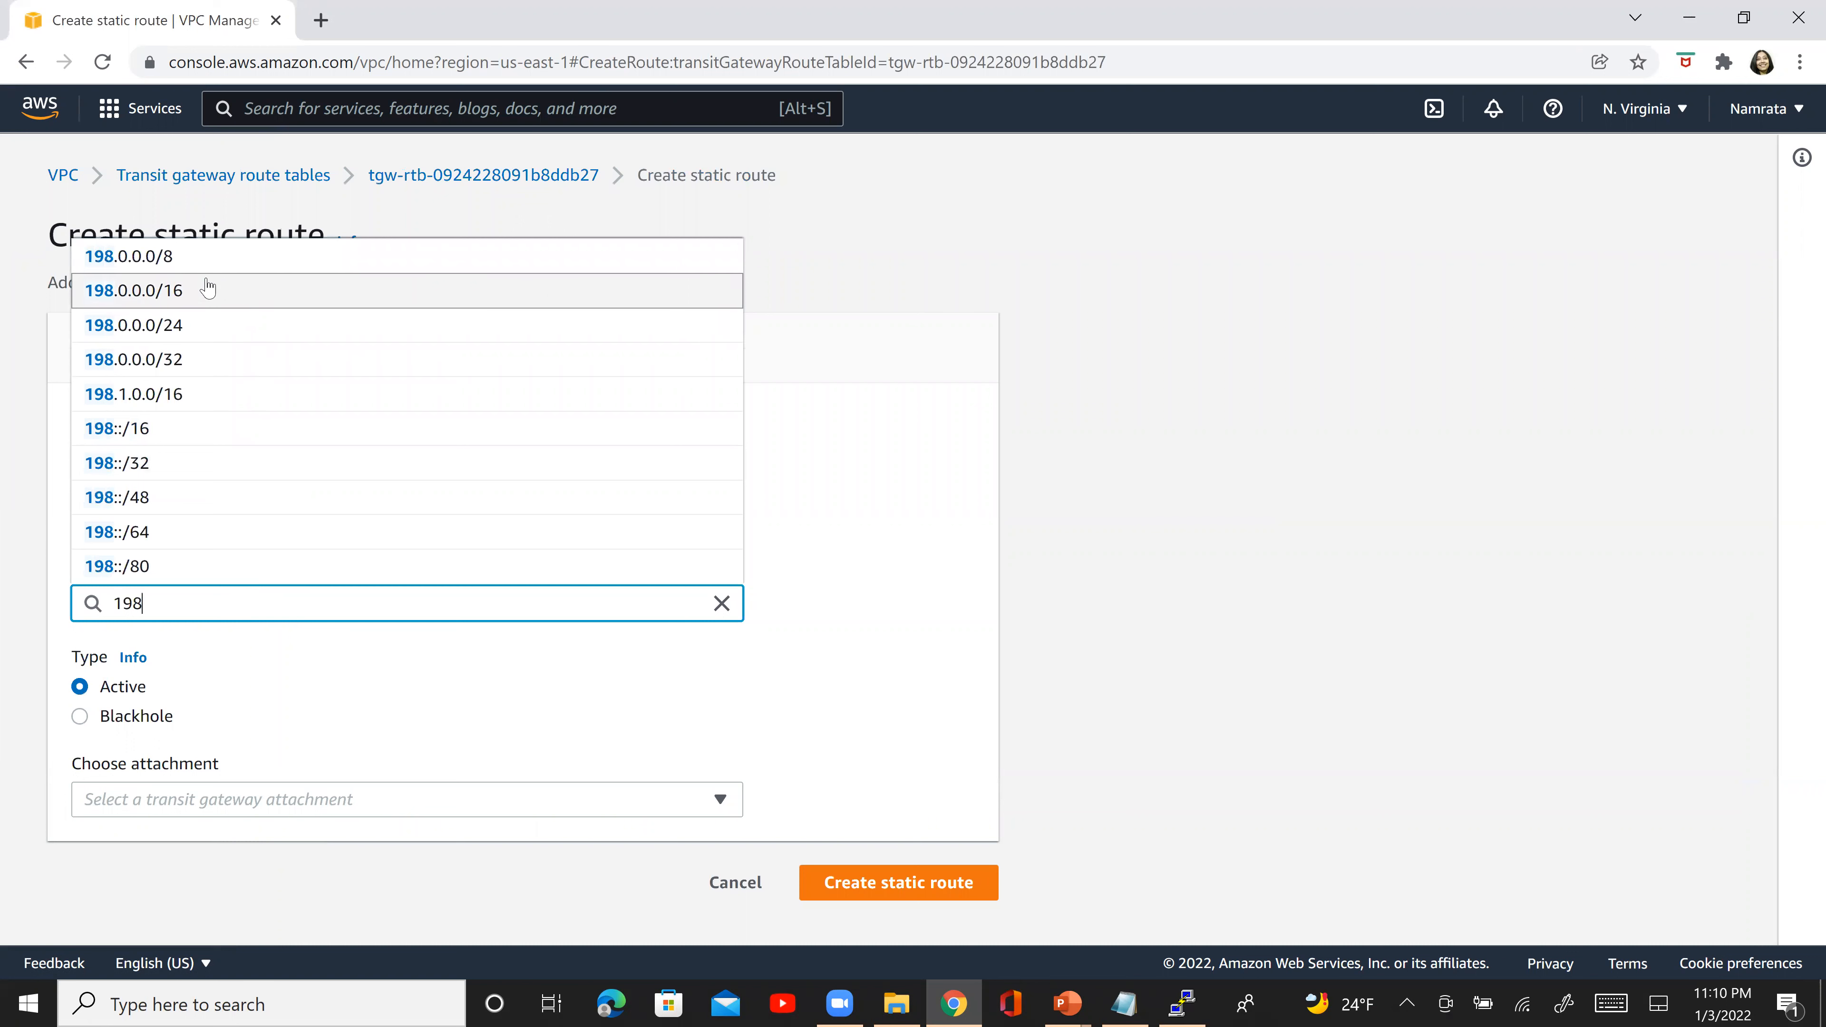
{"action": "left_click", "coordinate": [207, 289]}
{"action": "left_click", "coordinate": [139, 812]}
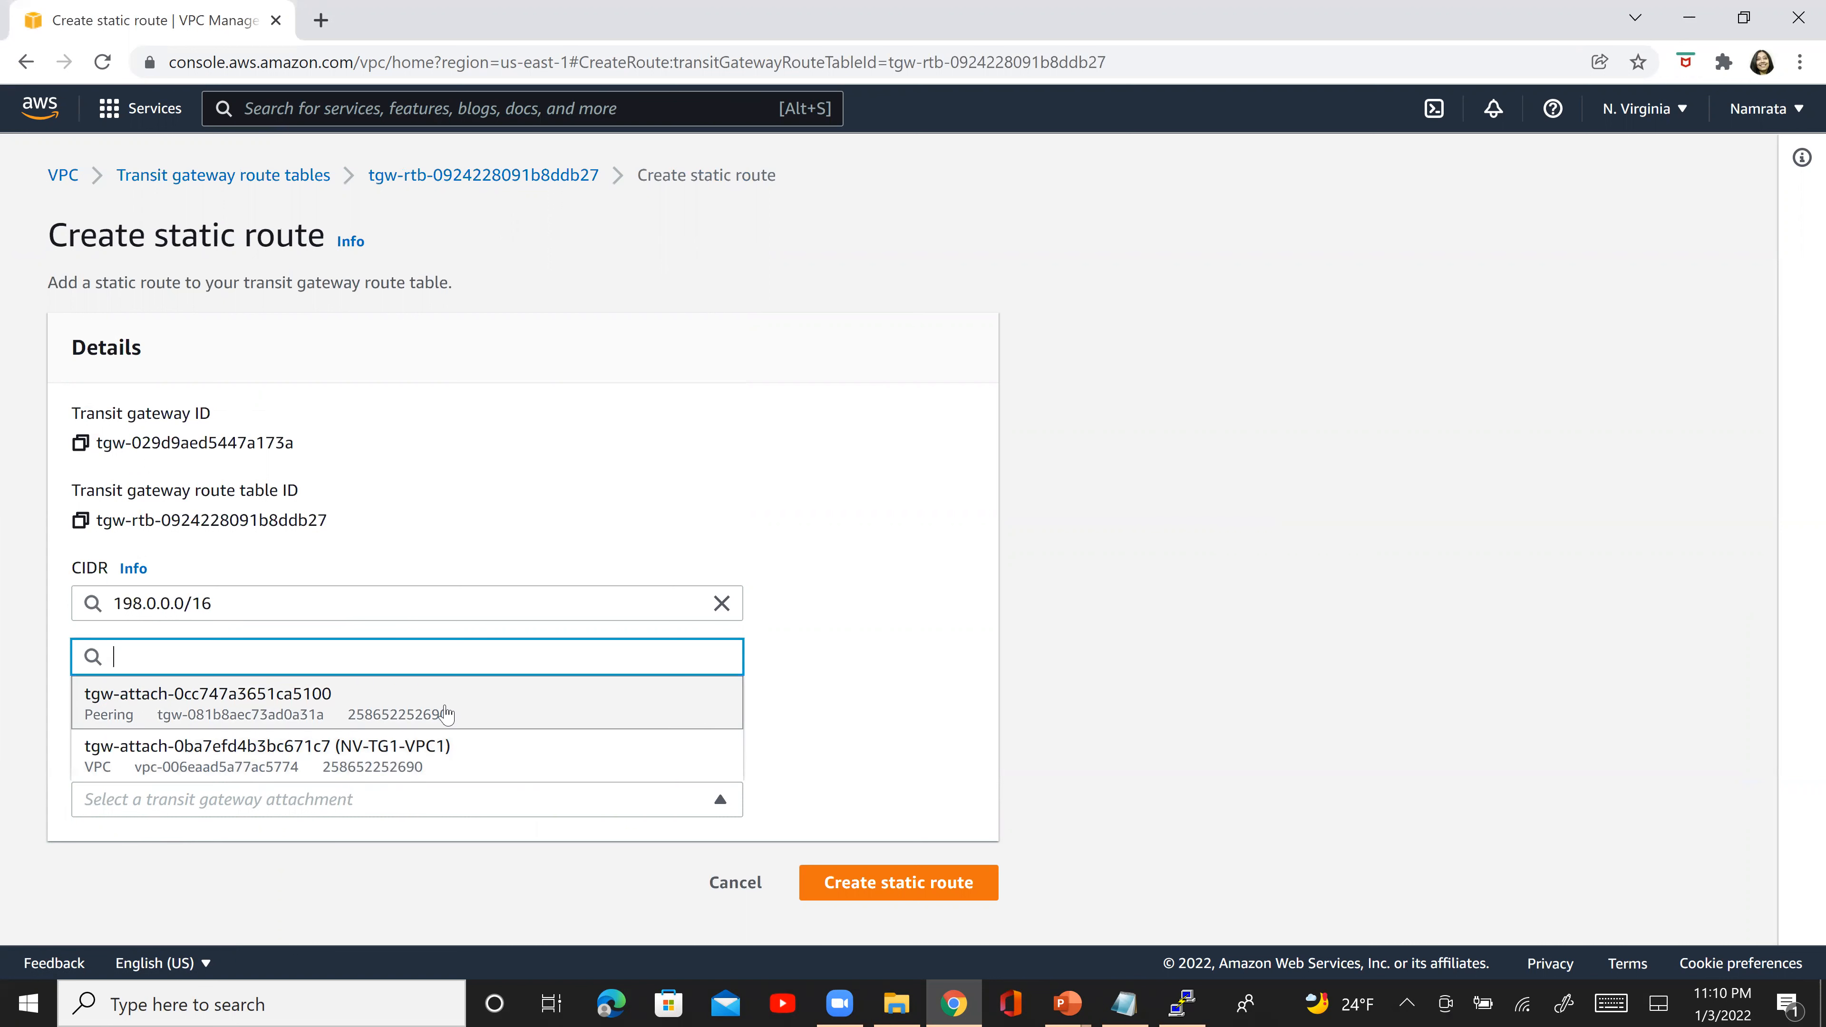
{"action": "left_click", "coordinate": [120, 709]}
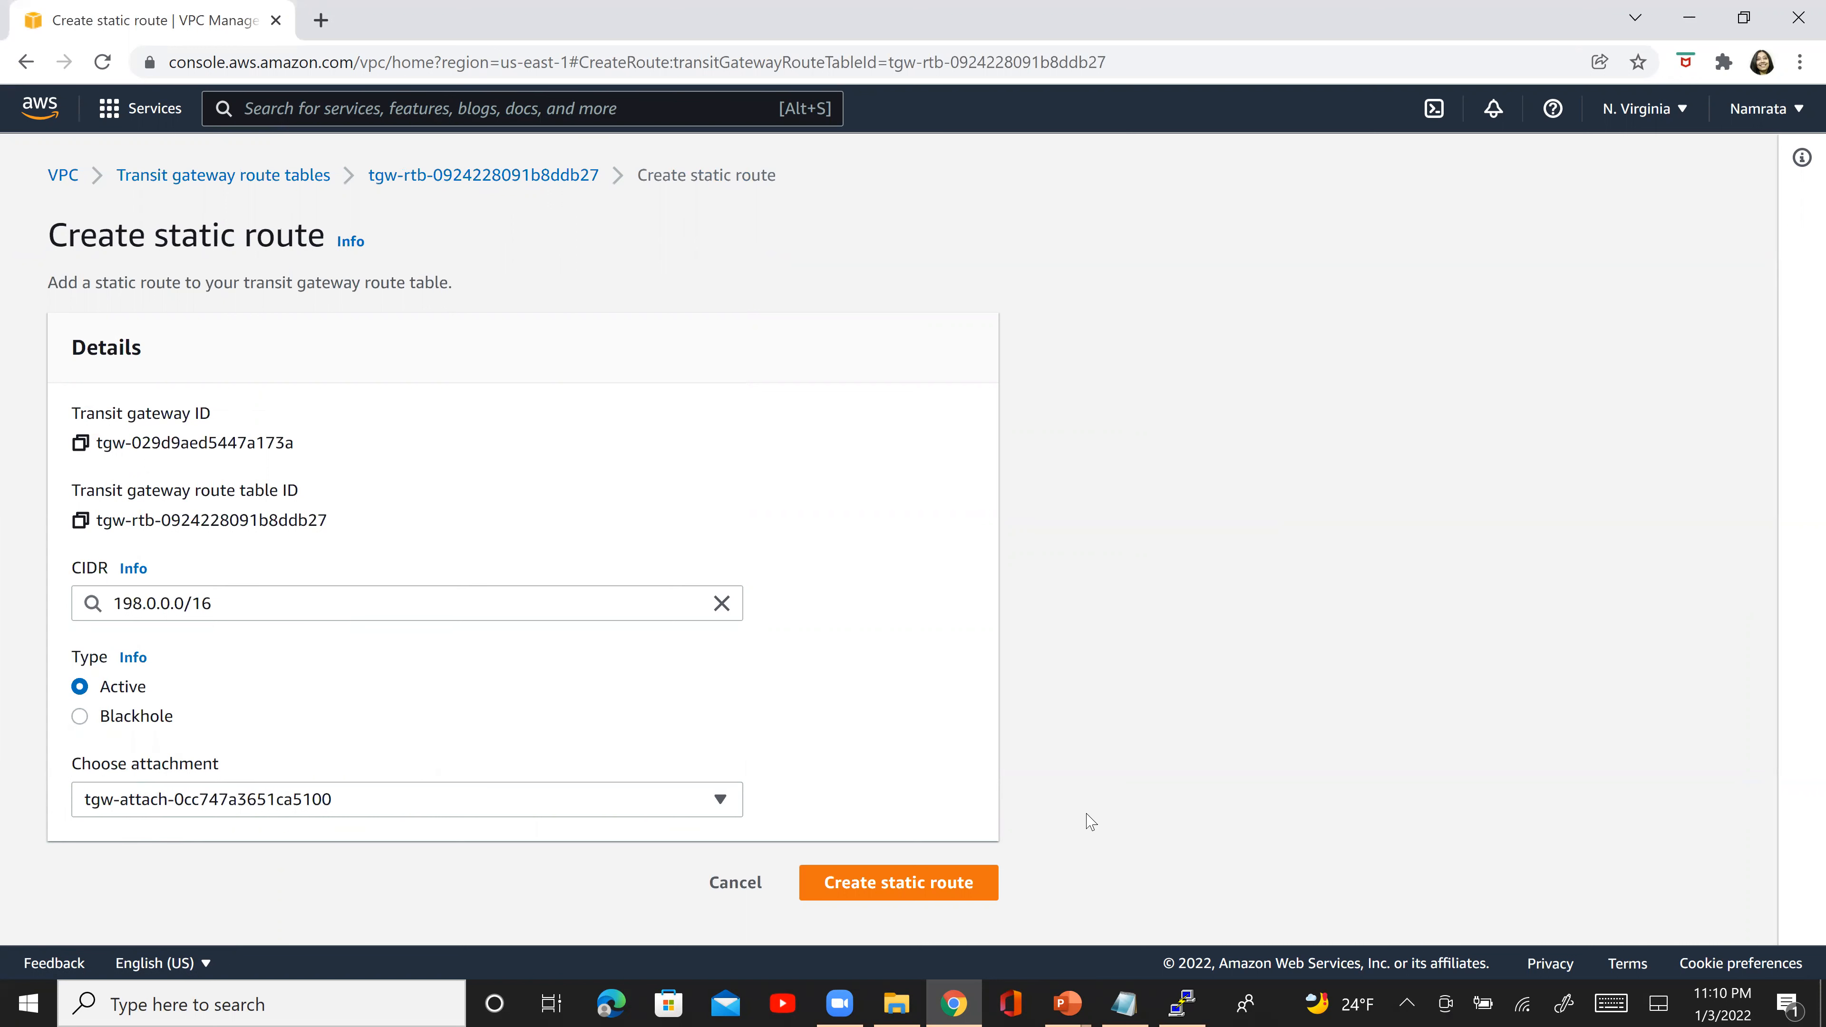
{"action": "left_click", "coordinate": [936, 883]}
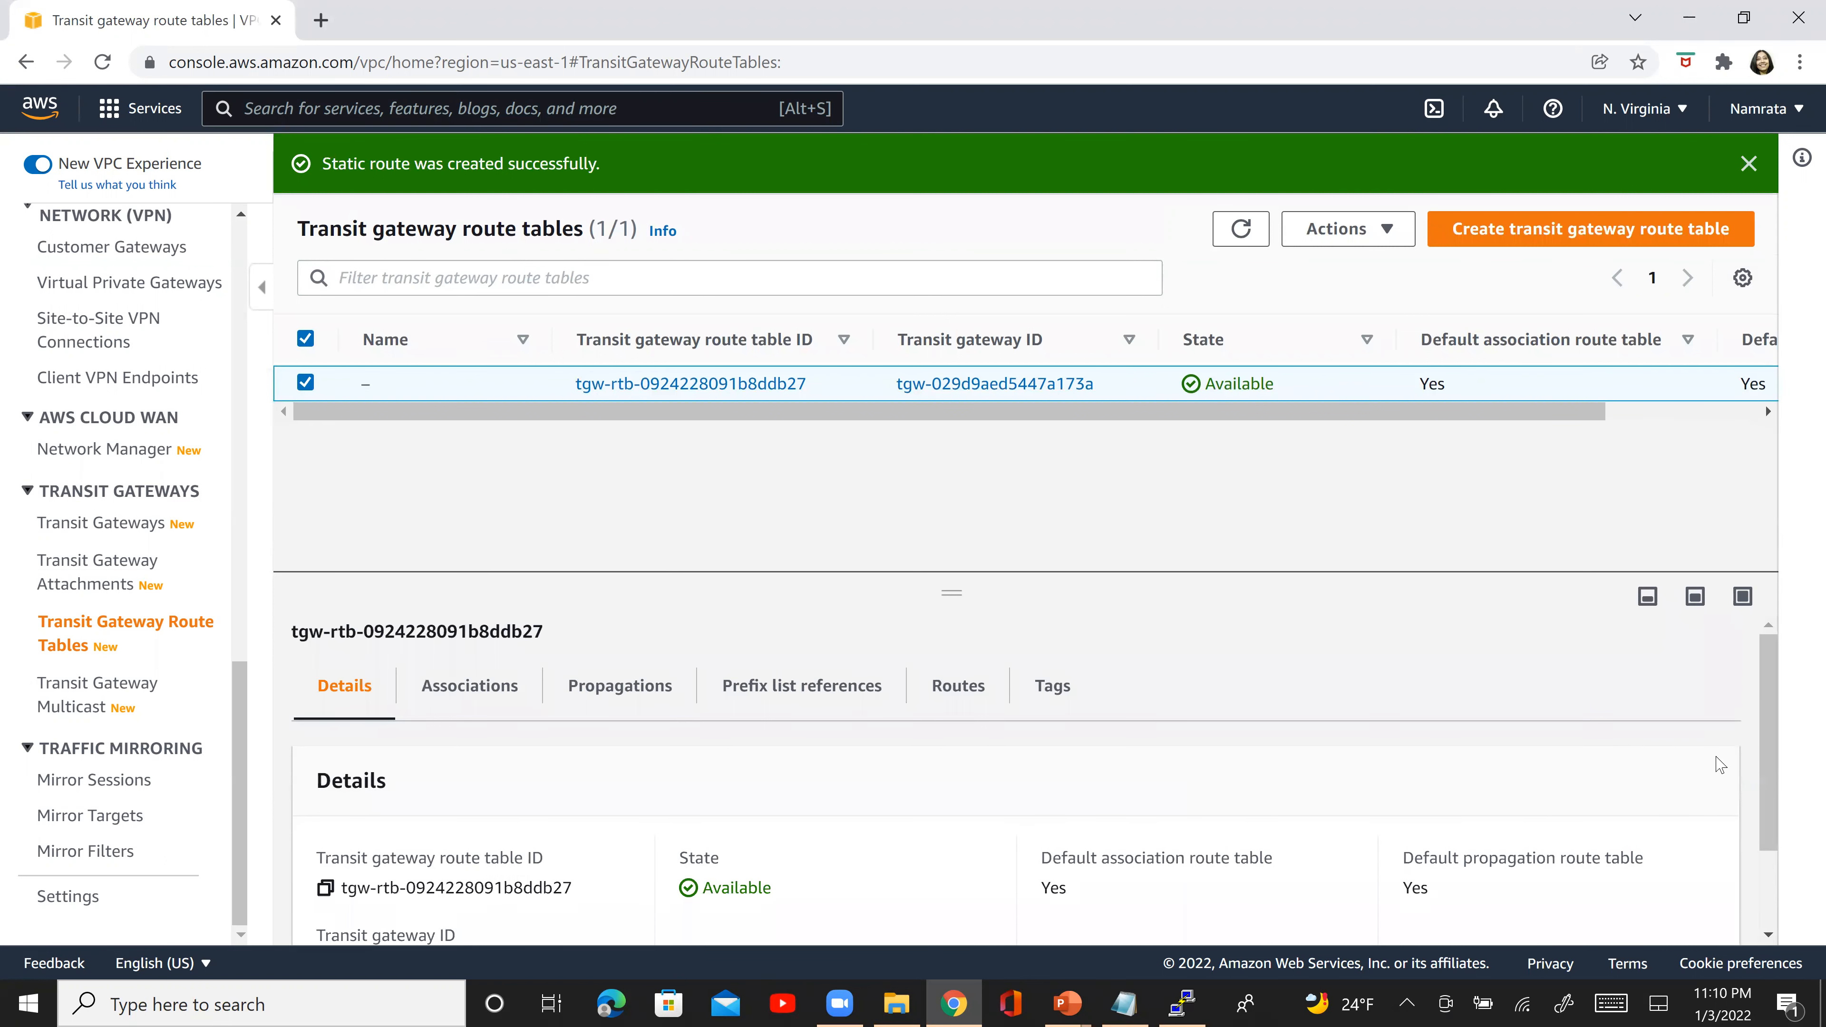
- Display the N. Virginia route table's routes again and check the resource type of the 198.0.0.0/16 route
{"action": "scroll", "coordinate": [1770, 890], "scroll_direction": "down", "scroll_amount": 2}
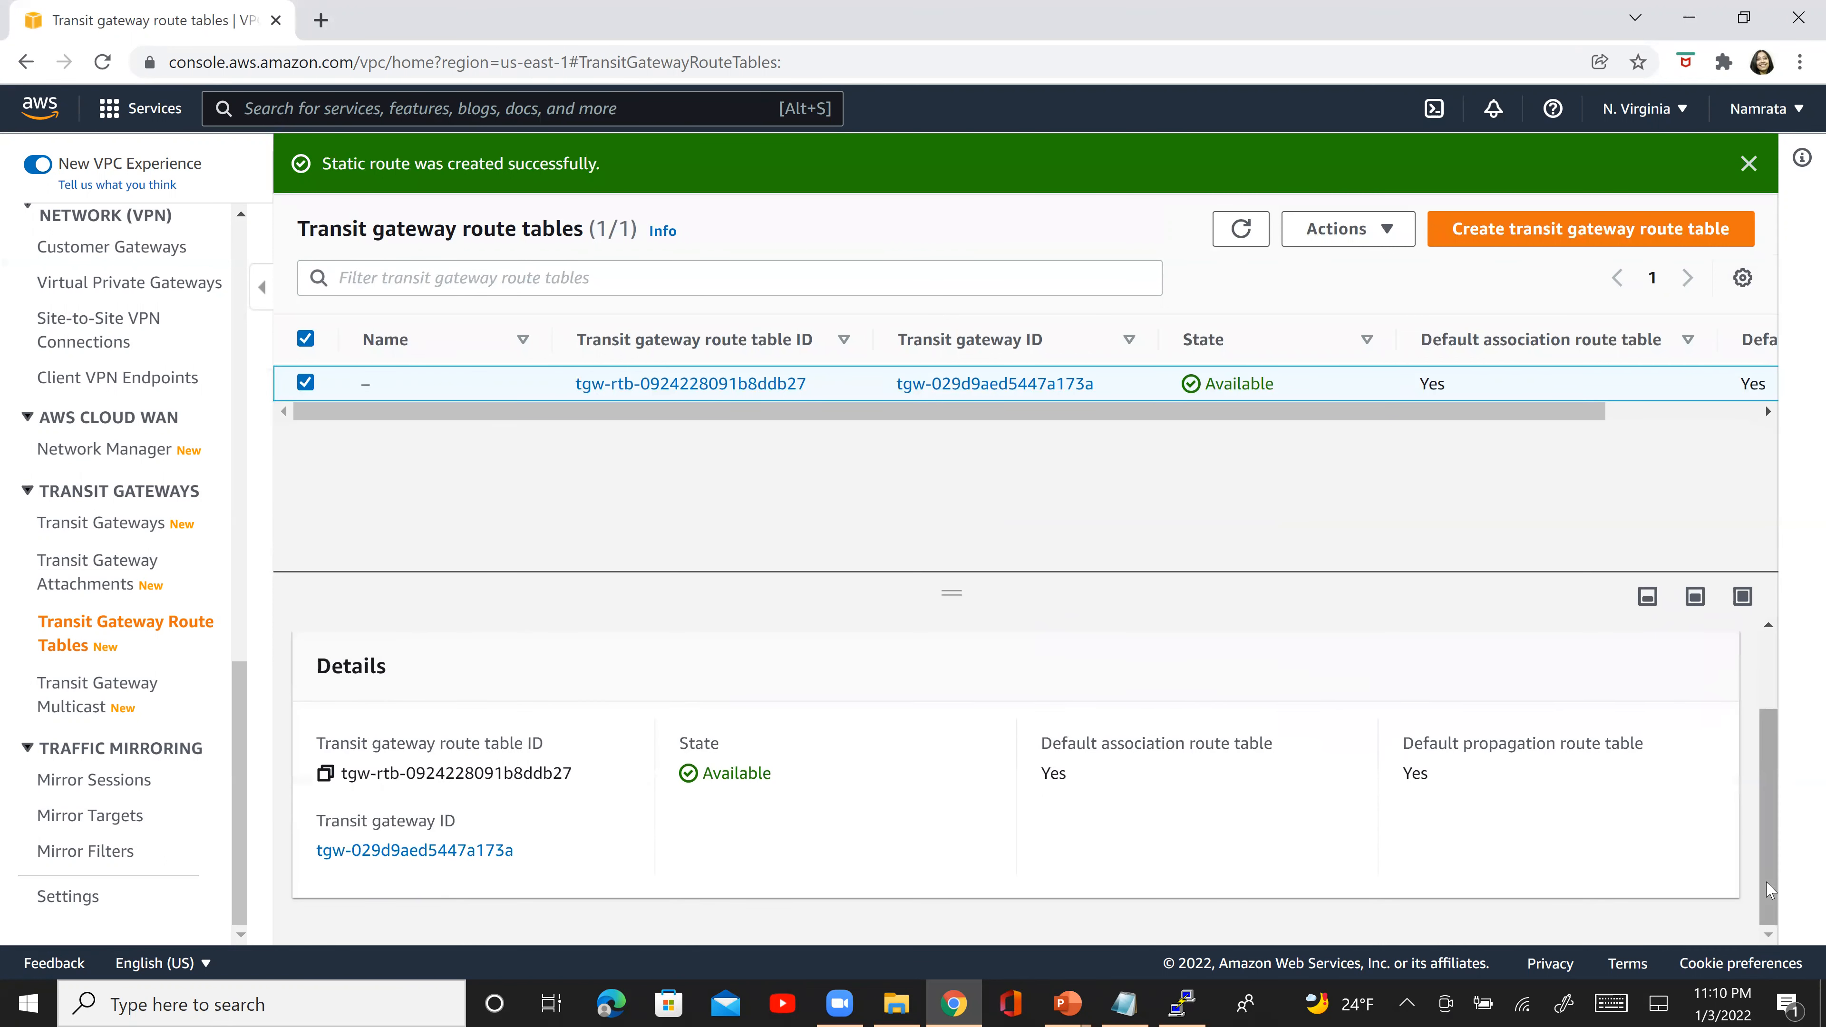
{"action": "scroll", "coordinate": [1770, 890], "scroll_direction": "up", "scroll_amount": 2}
{"action": "left_click", "coordinate": [954, 685]}
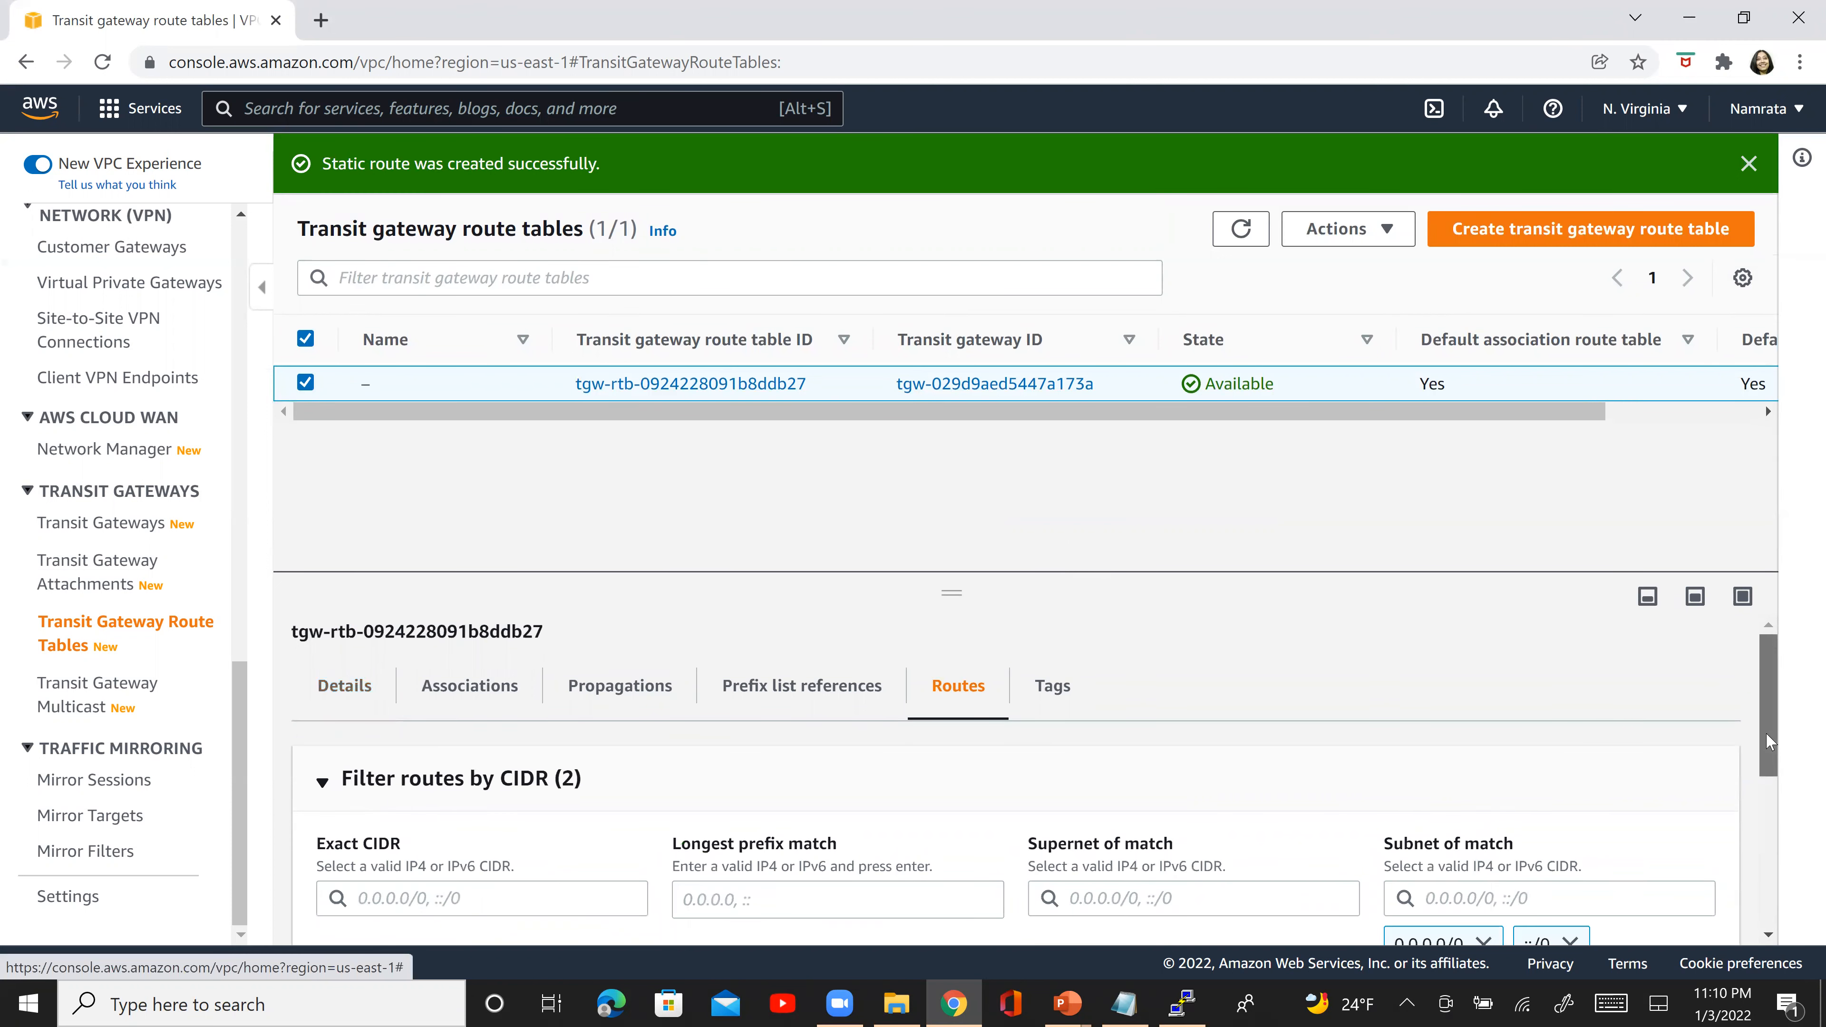
{"action": "scroll", "coordinate": [1767, 732], "scroll_direction": "down", "scroll_amount": 4}
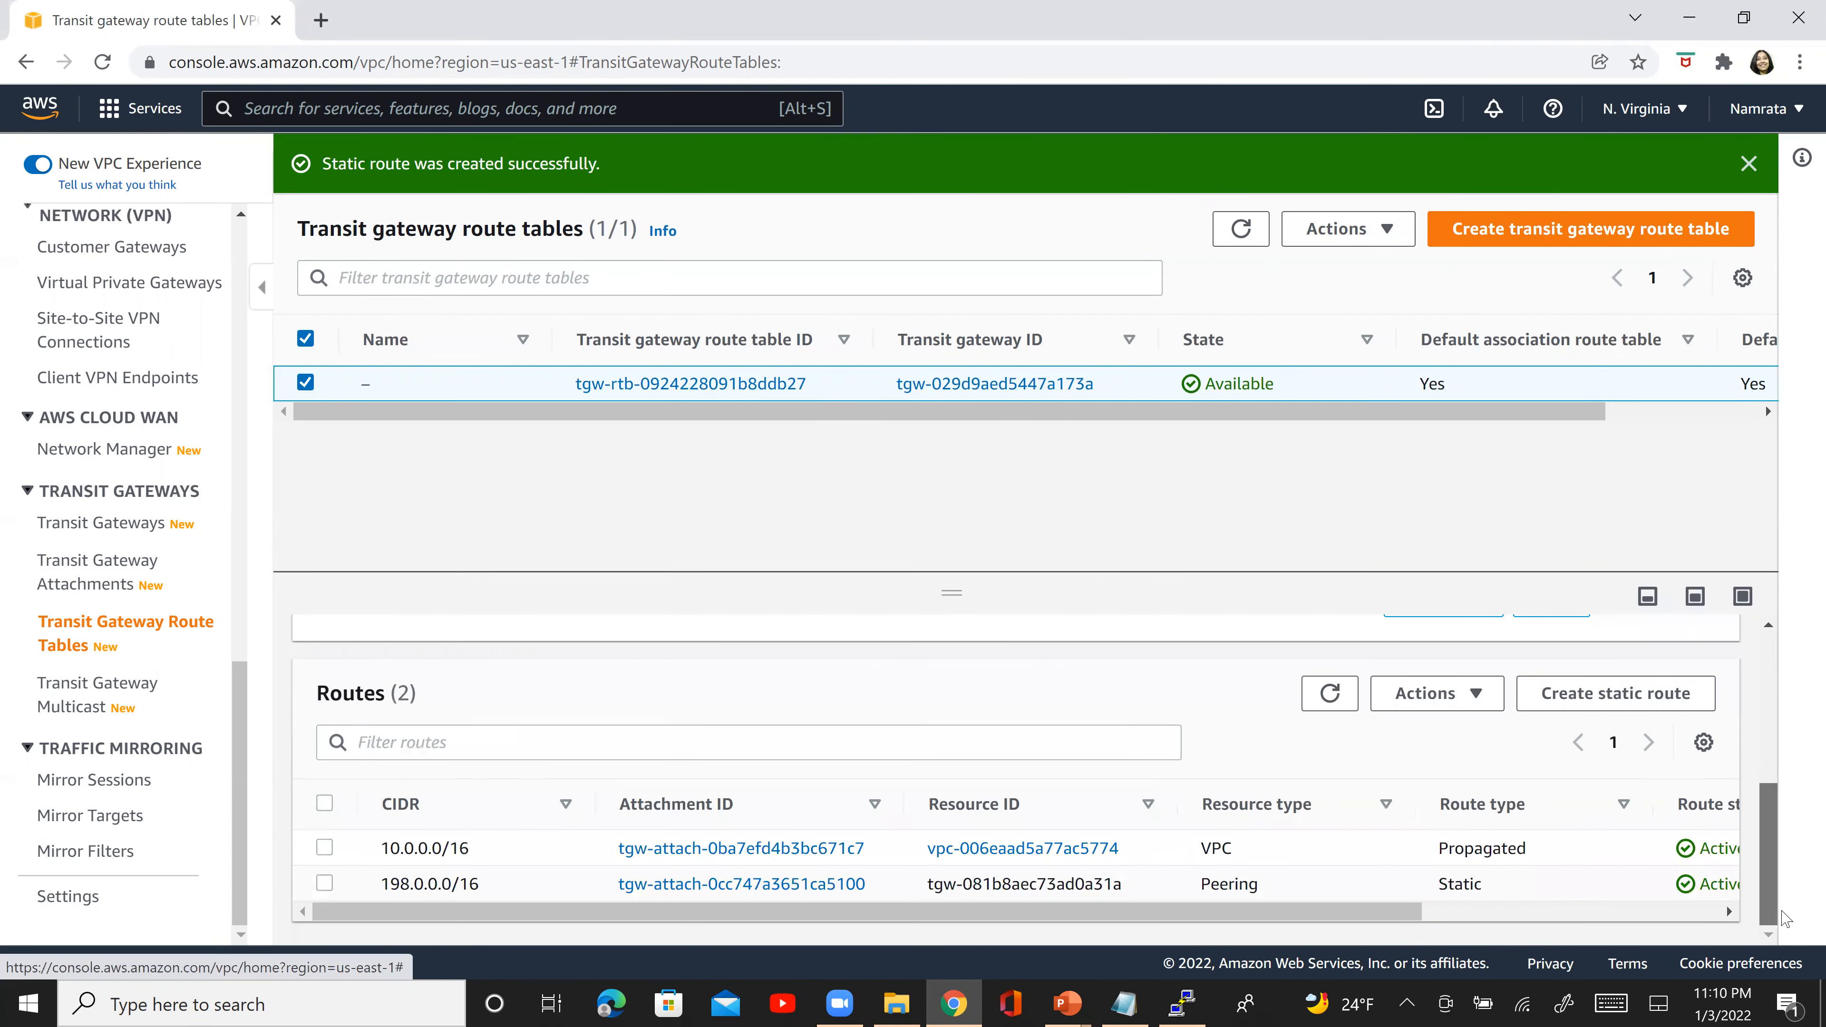
{"action": "left_click", "coordinate": [1223, 884]}
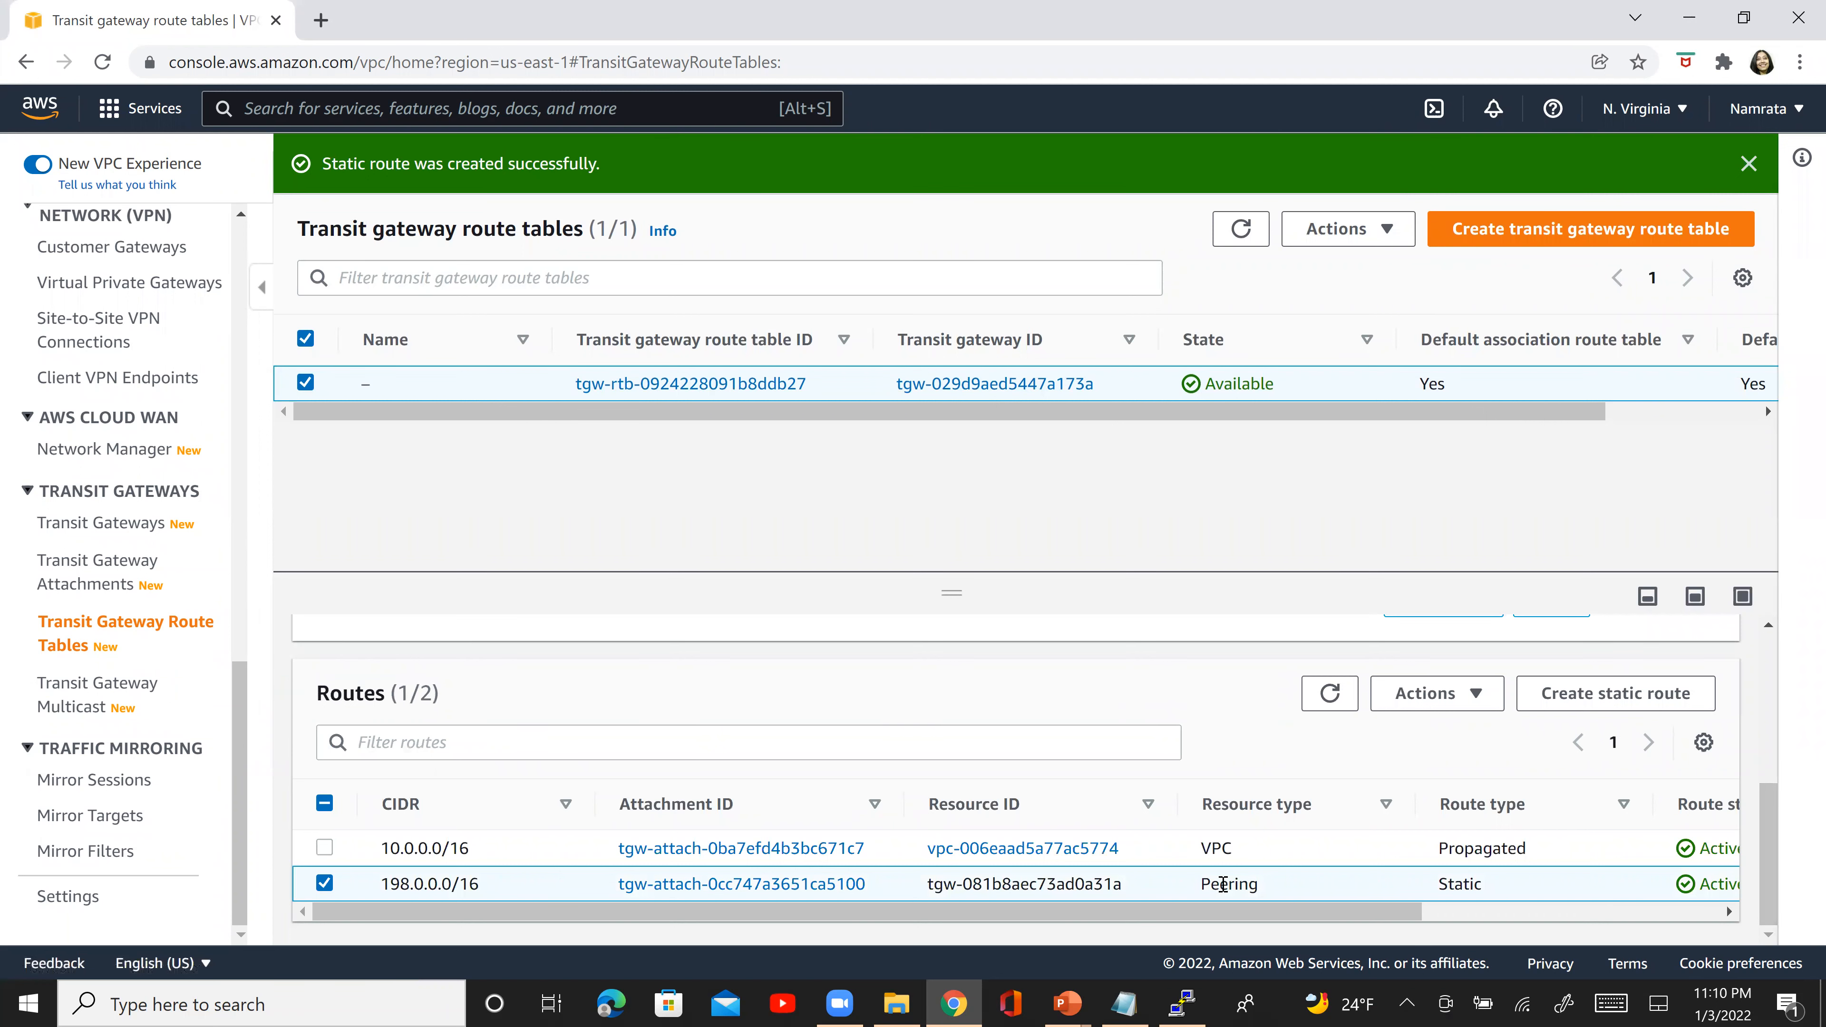
- Switch to the EC2-One PuTTY terminal, rerun telnet 198.0.1.30 22 and highlight its output
{"action": "left_click", "coordinate": [1185, 1002]}
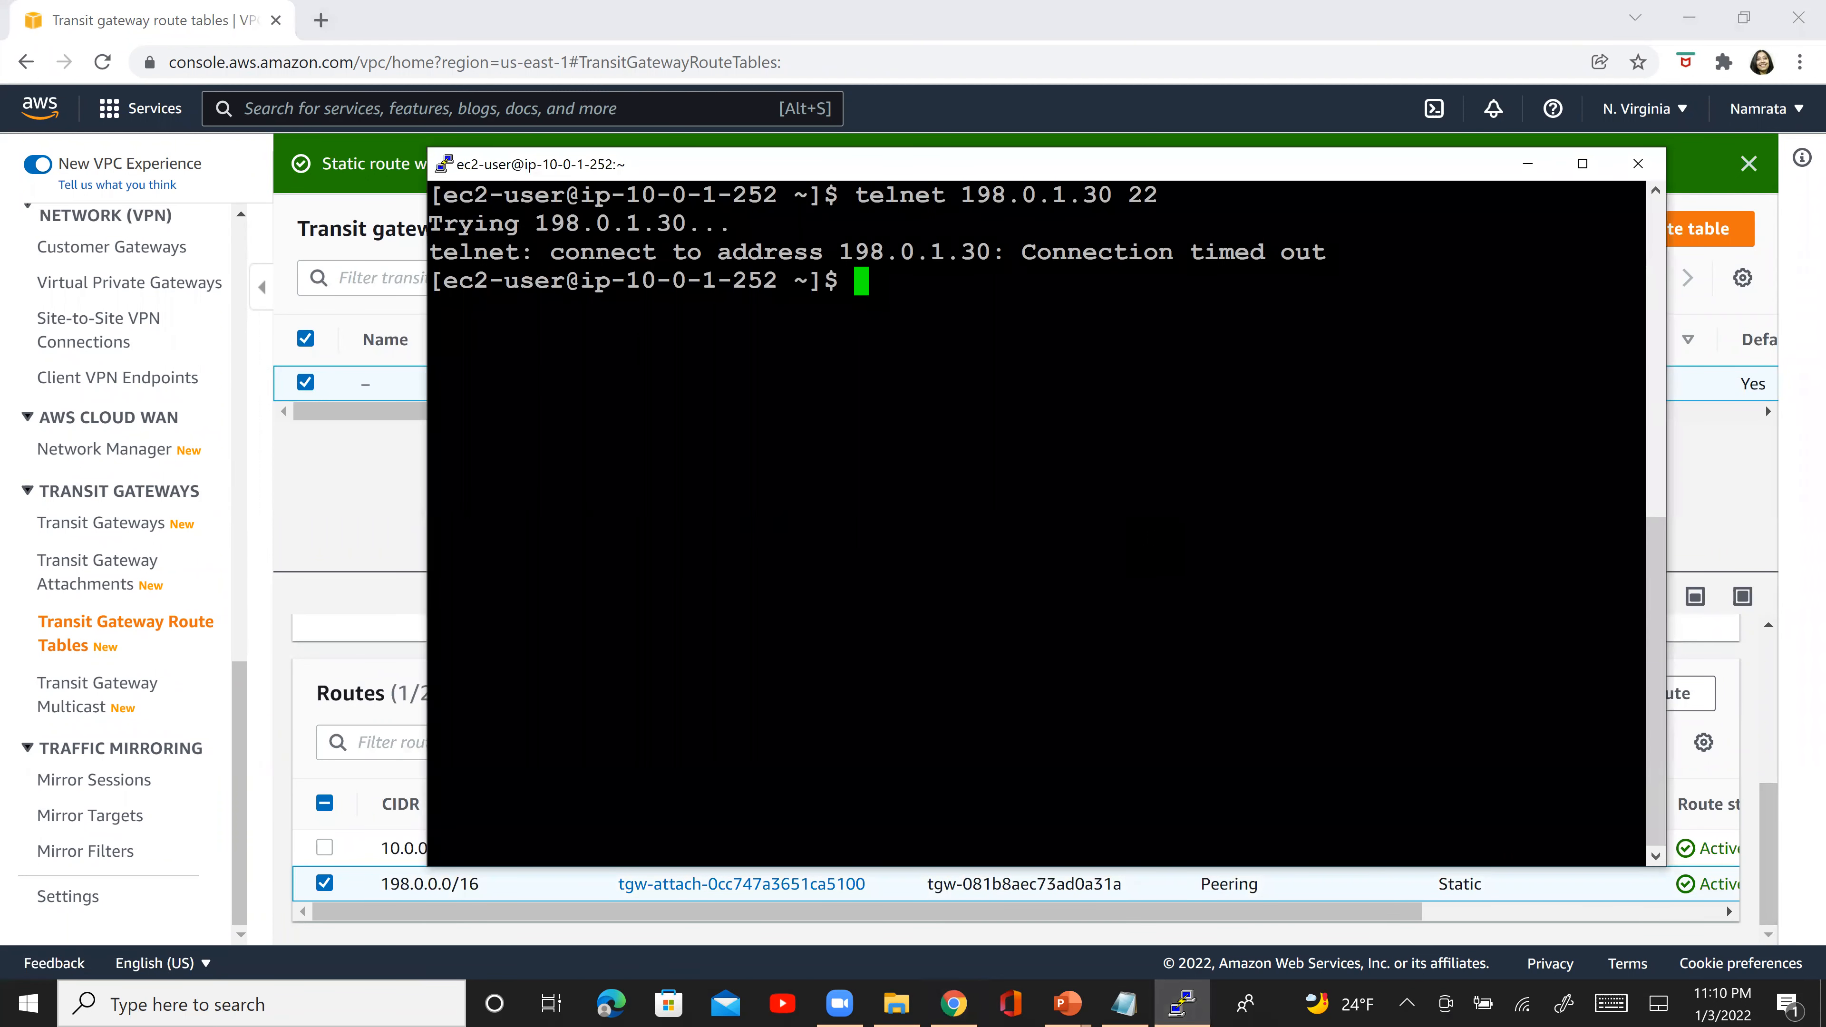
{"action": "key", "text": "Up"}
{"action": "key", "text": "Return"}
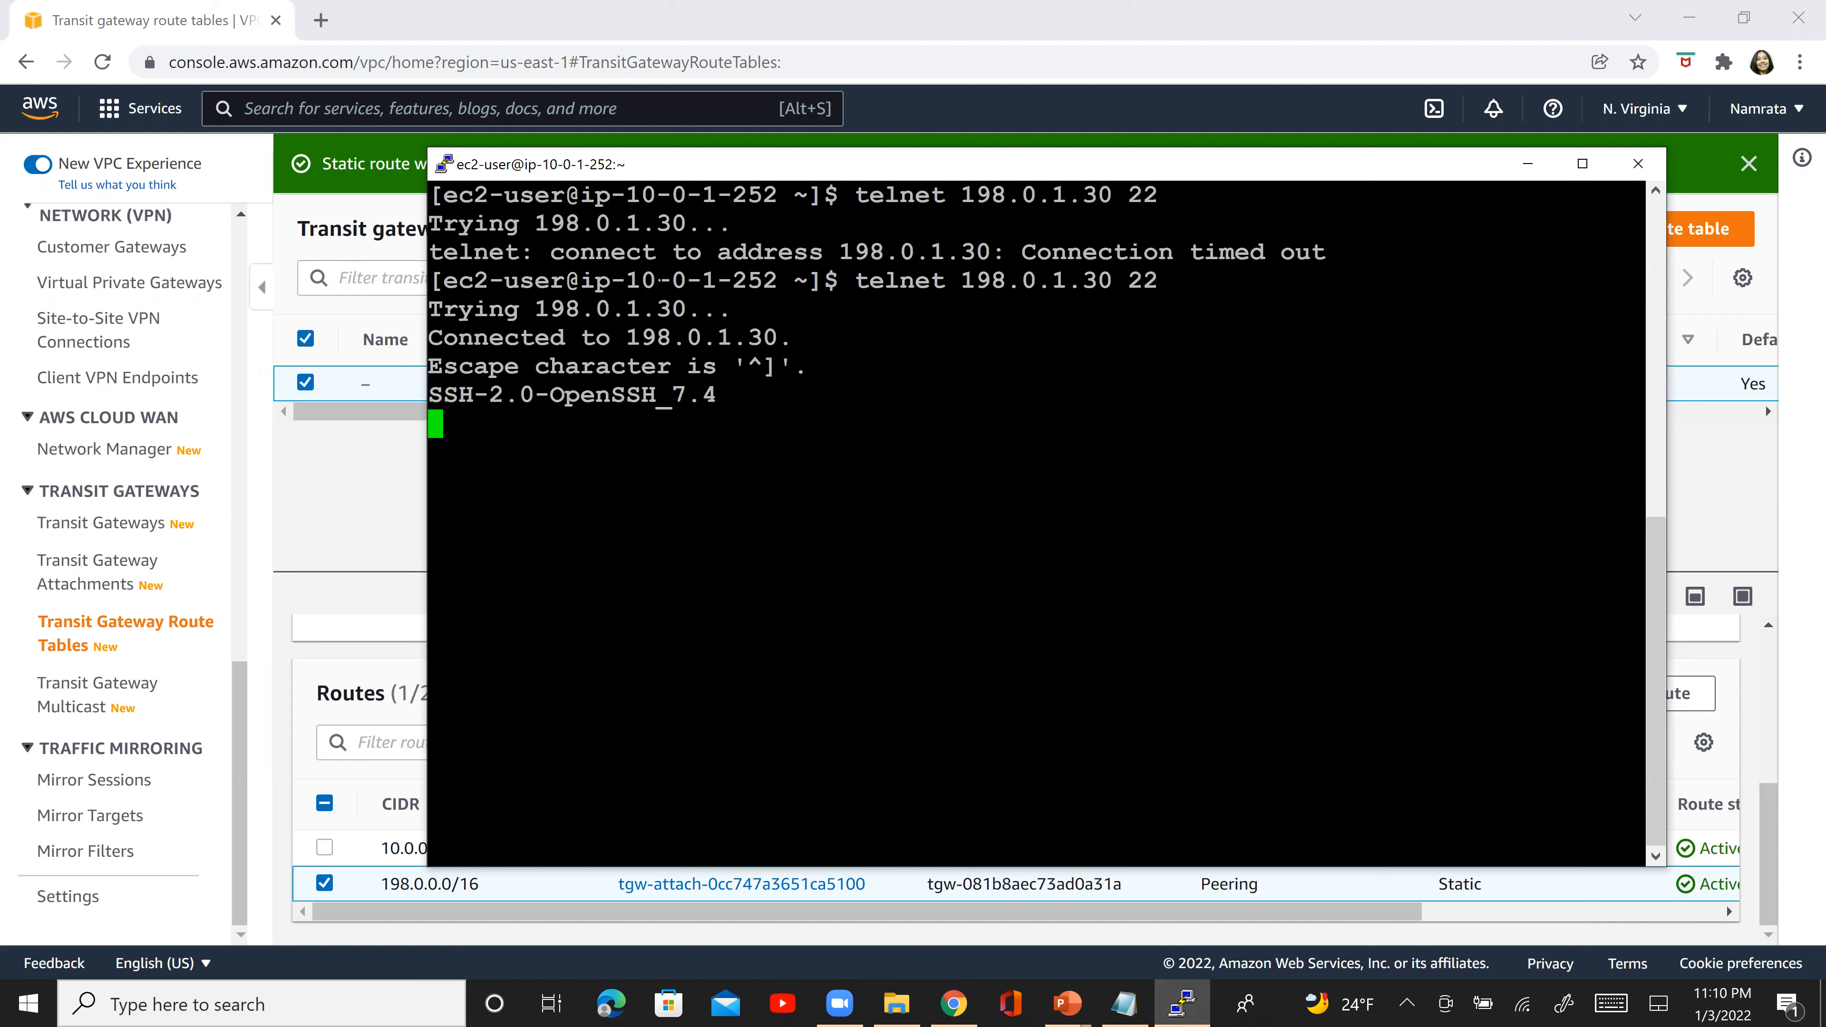
{"action": "left_click_drag", "start_coordinate": [436, 424], "coordinate": [428, 281]}
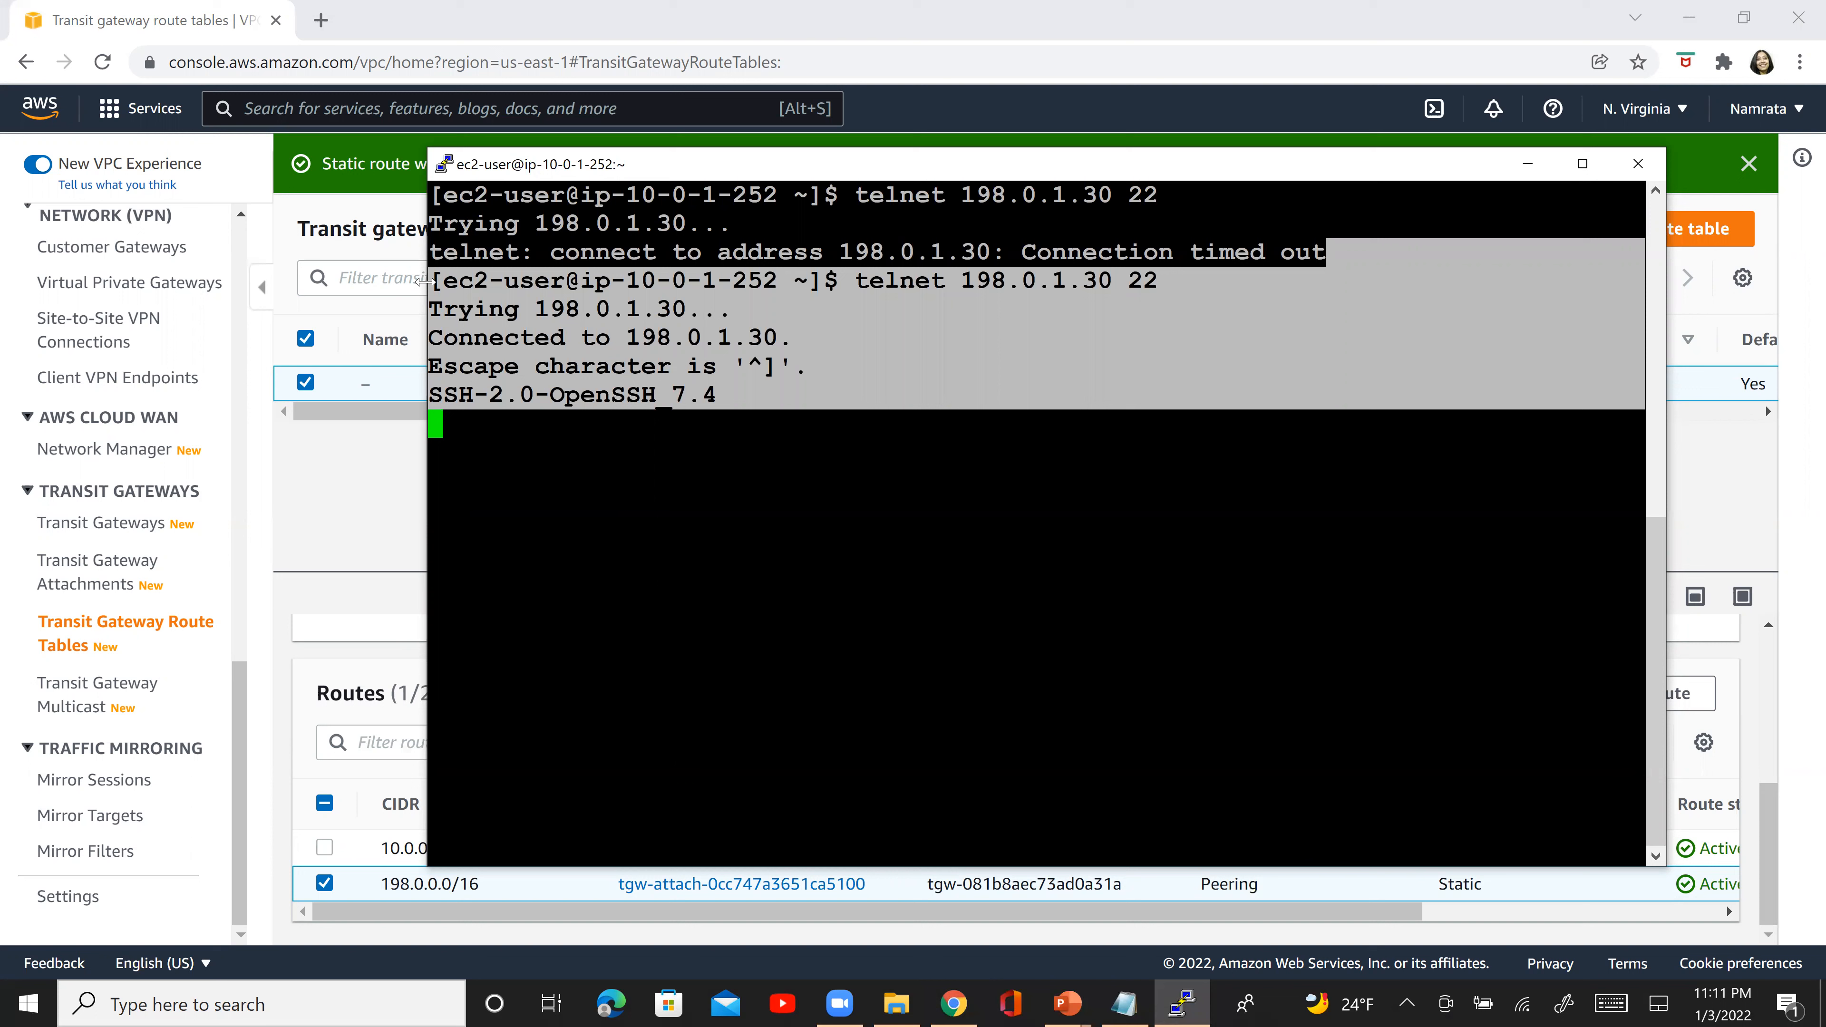
- Return to the AWS console, recheck the 198.0.0.0/16 route's resource type and review the attachment choices for a static route without creating one
{"action": "left_click", "coordinate": [348, 592]}
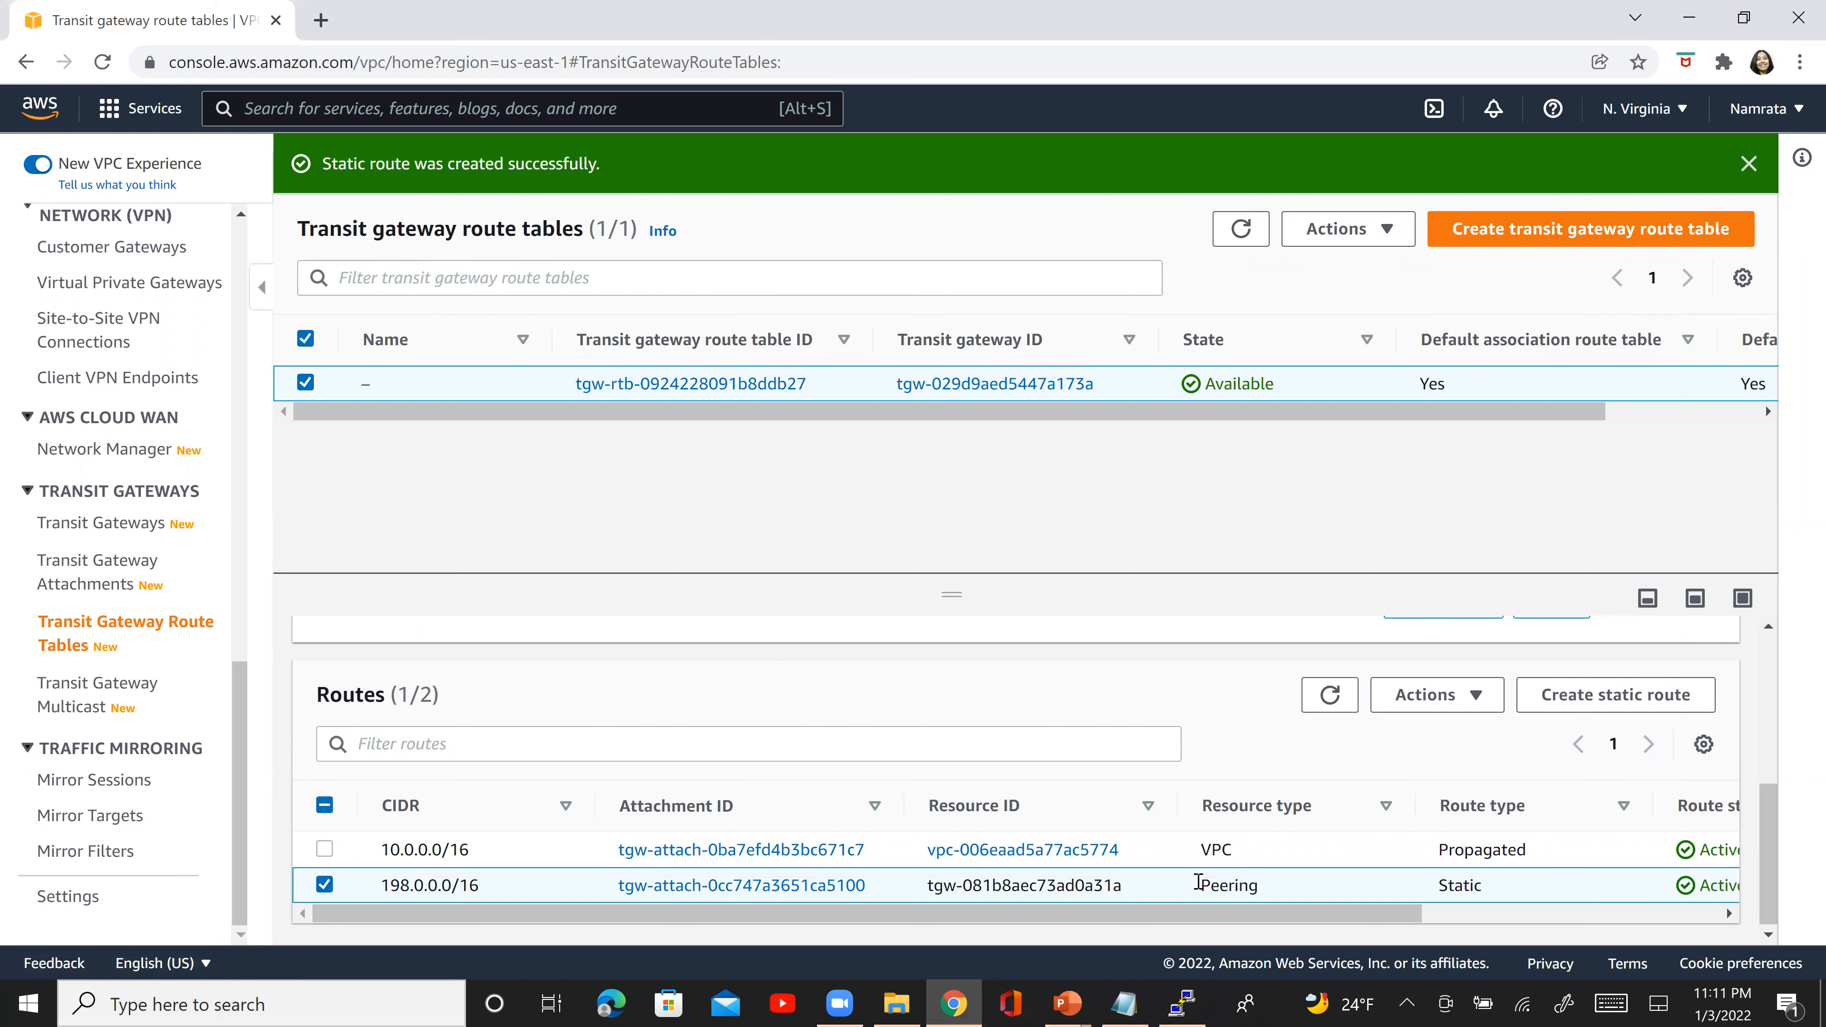
{"action": "double_click", "coordinate": [1220, 890]}
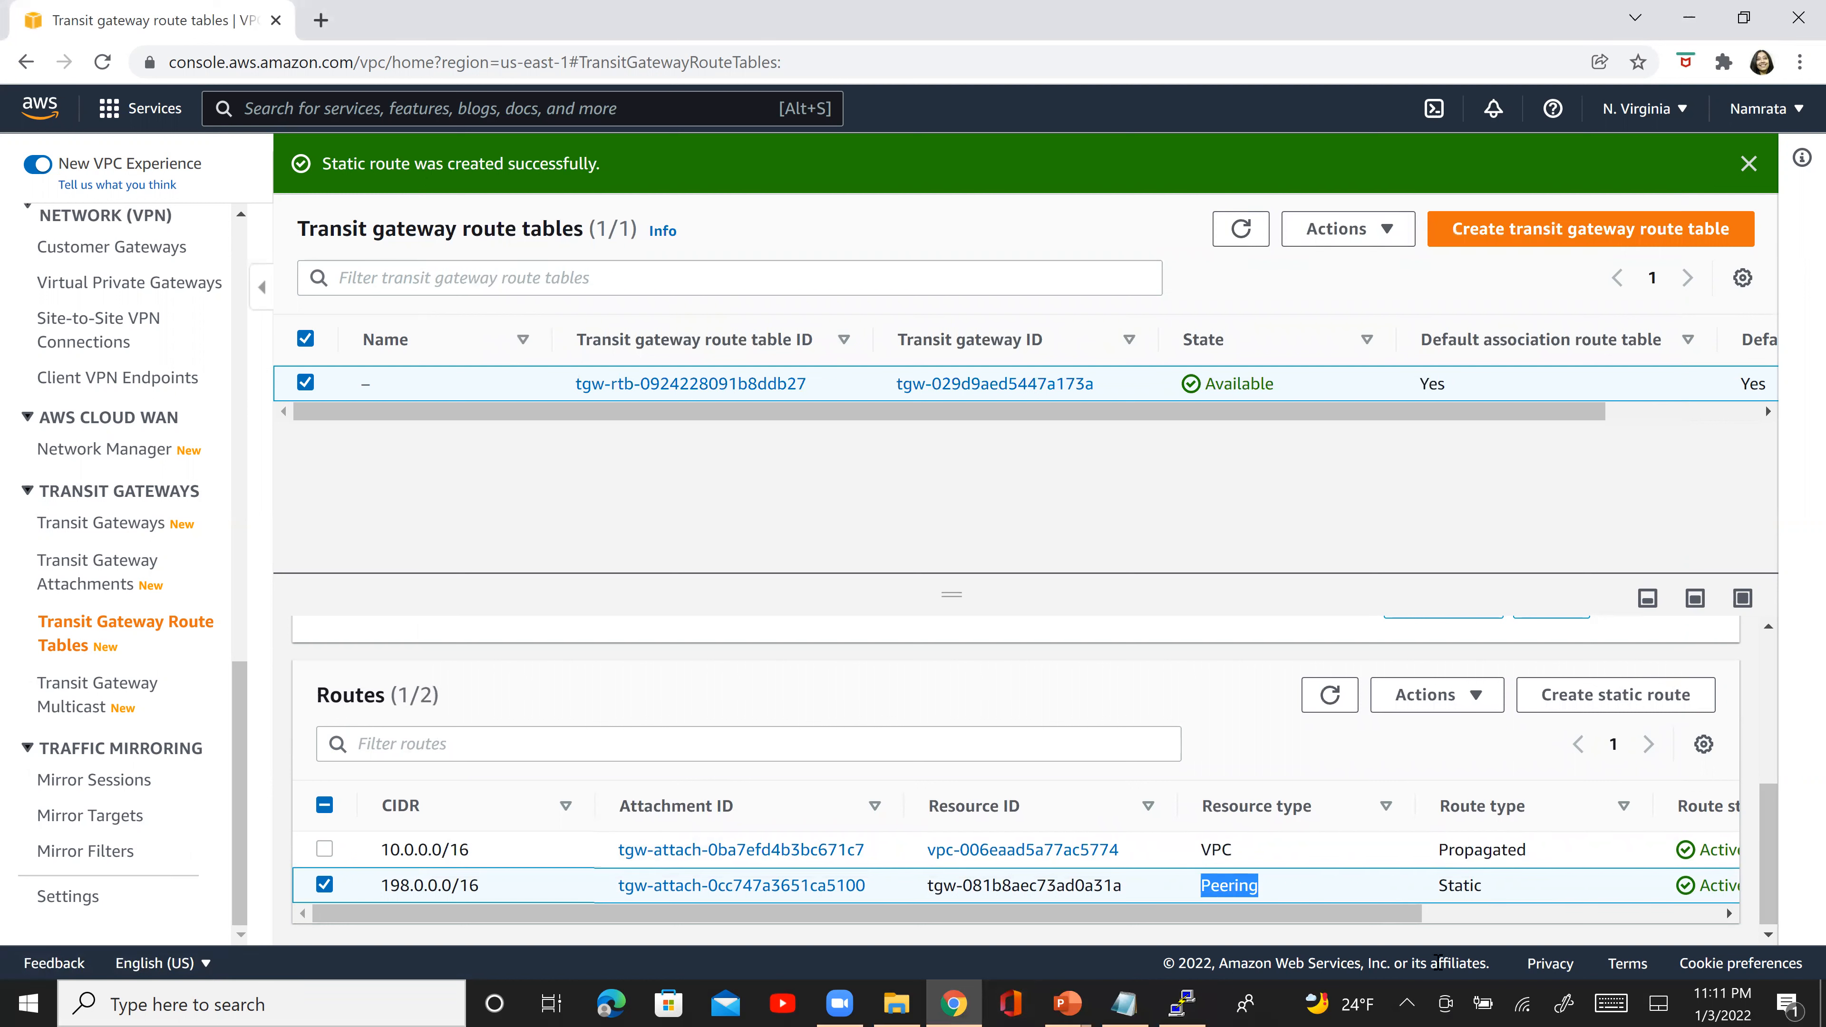
{"action": "left_click_drag", "start_coordinate": [1389, 915], "coordinate": [1212, 949]}
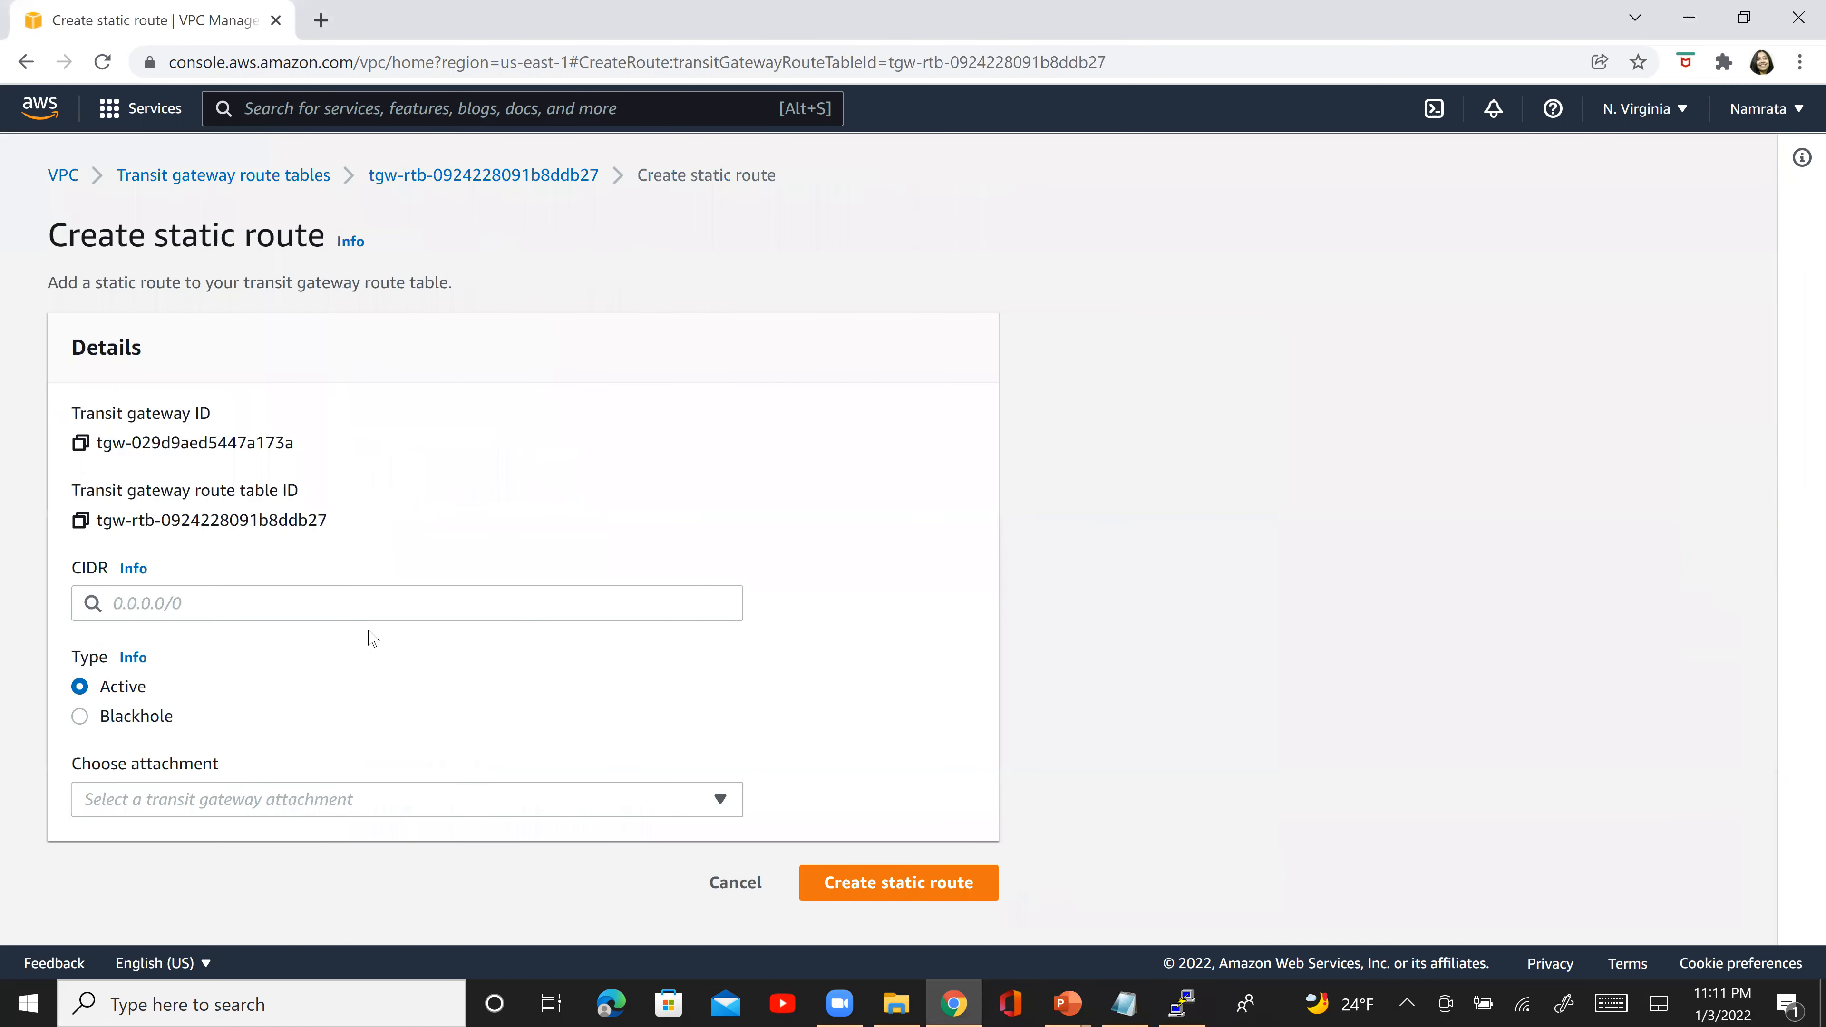
{"action": "left_click", "coordinate": [188, 801]}
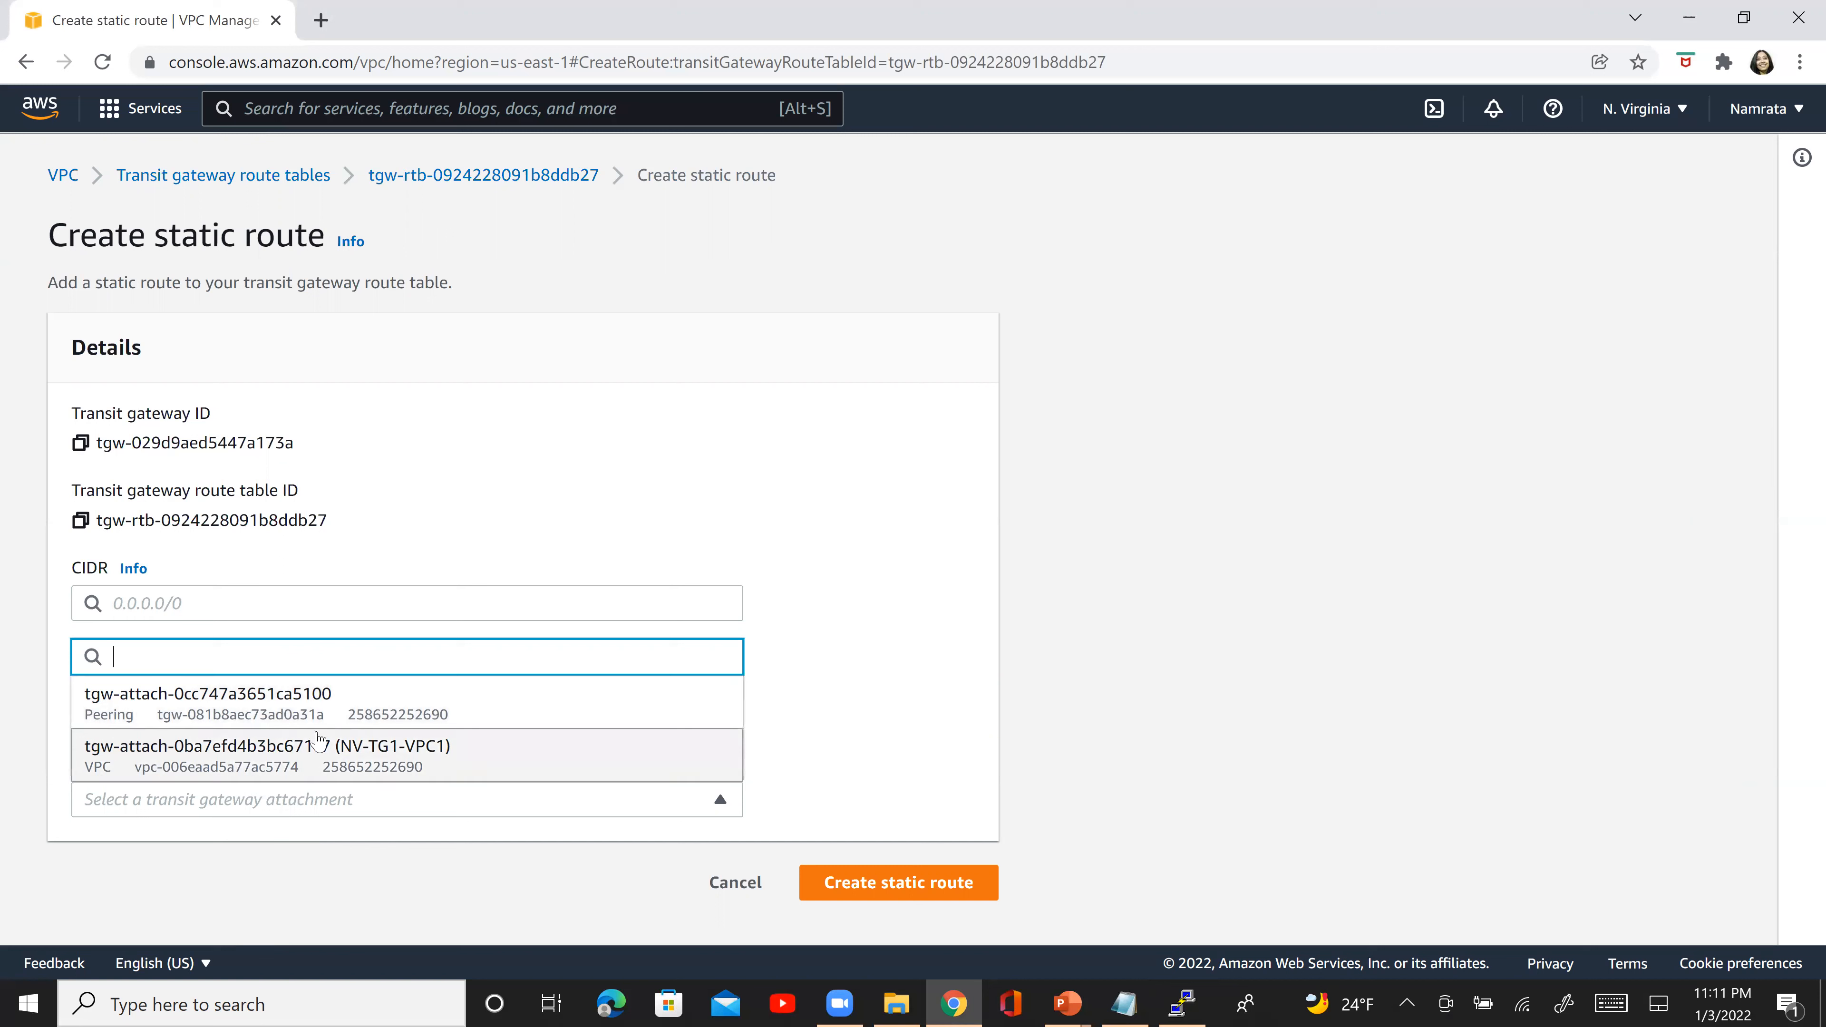
{"action": "left_click", "coordinate": [728, 881]}
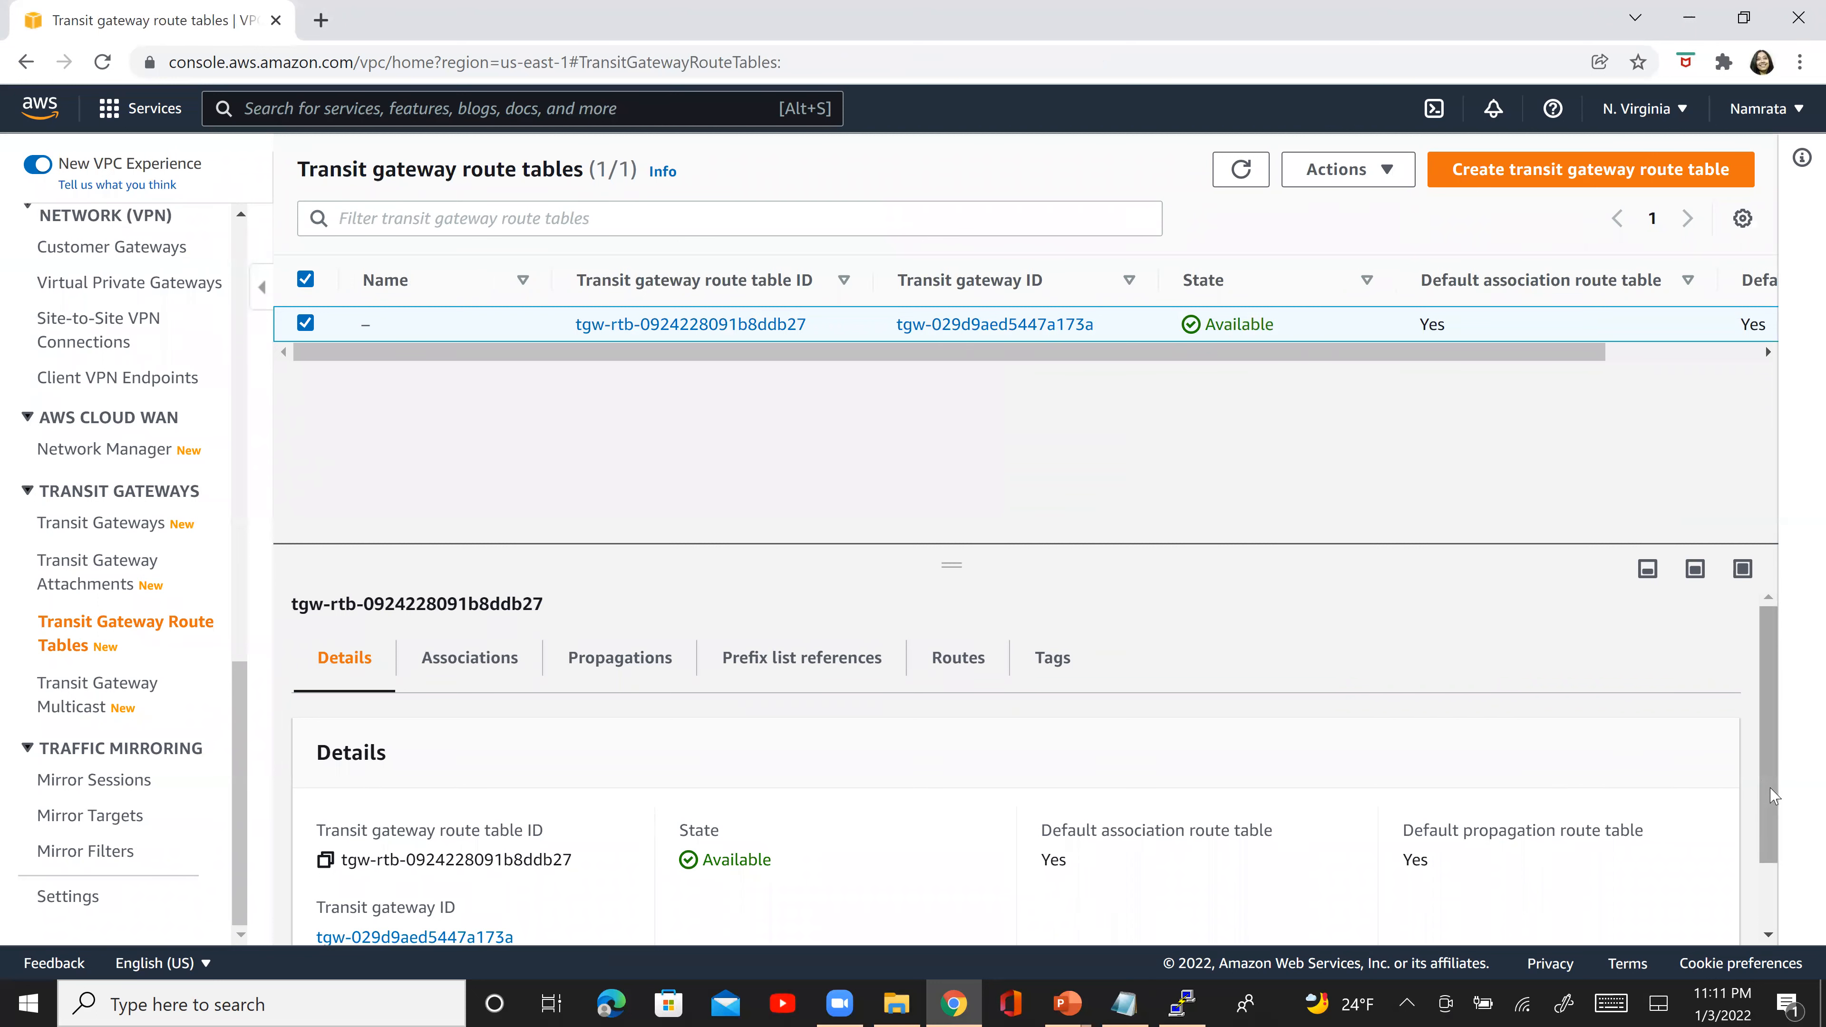
- Switch to the PowerPoint slide "Step 14 – SSH and Telnet" and draw a red check mark by the Transit Gateway Peering telnet line
{"action": "key", "text": "alt+Tab"}
{"action": "key", "text": "alt+Tab"}
{"action": "key", "text": "alt+Tab"}
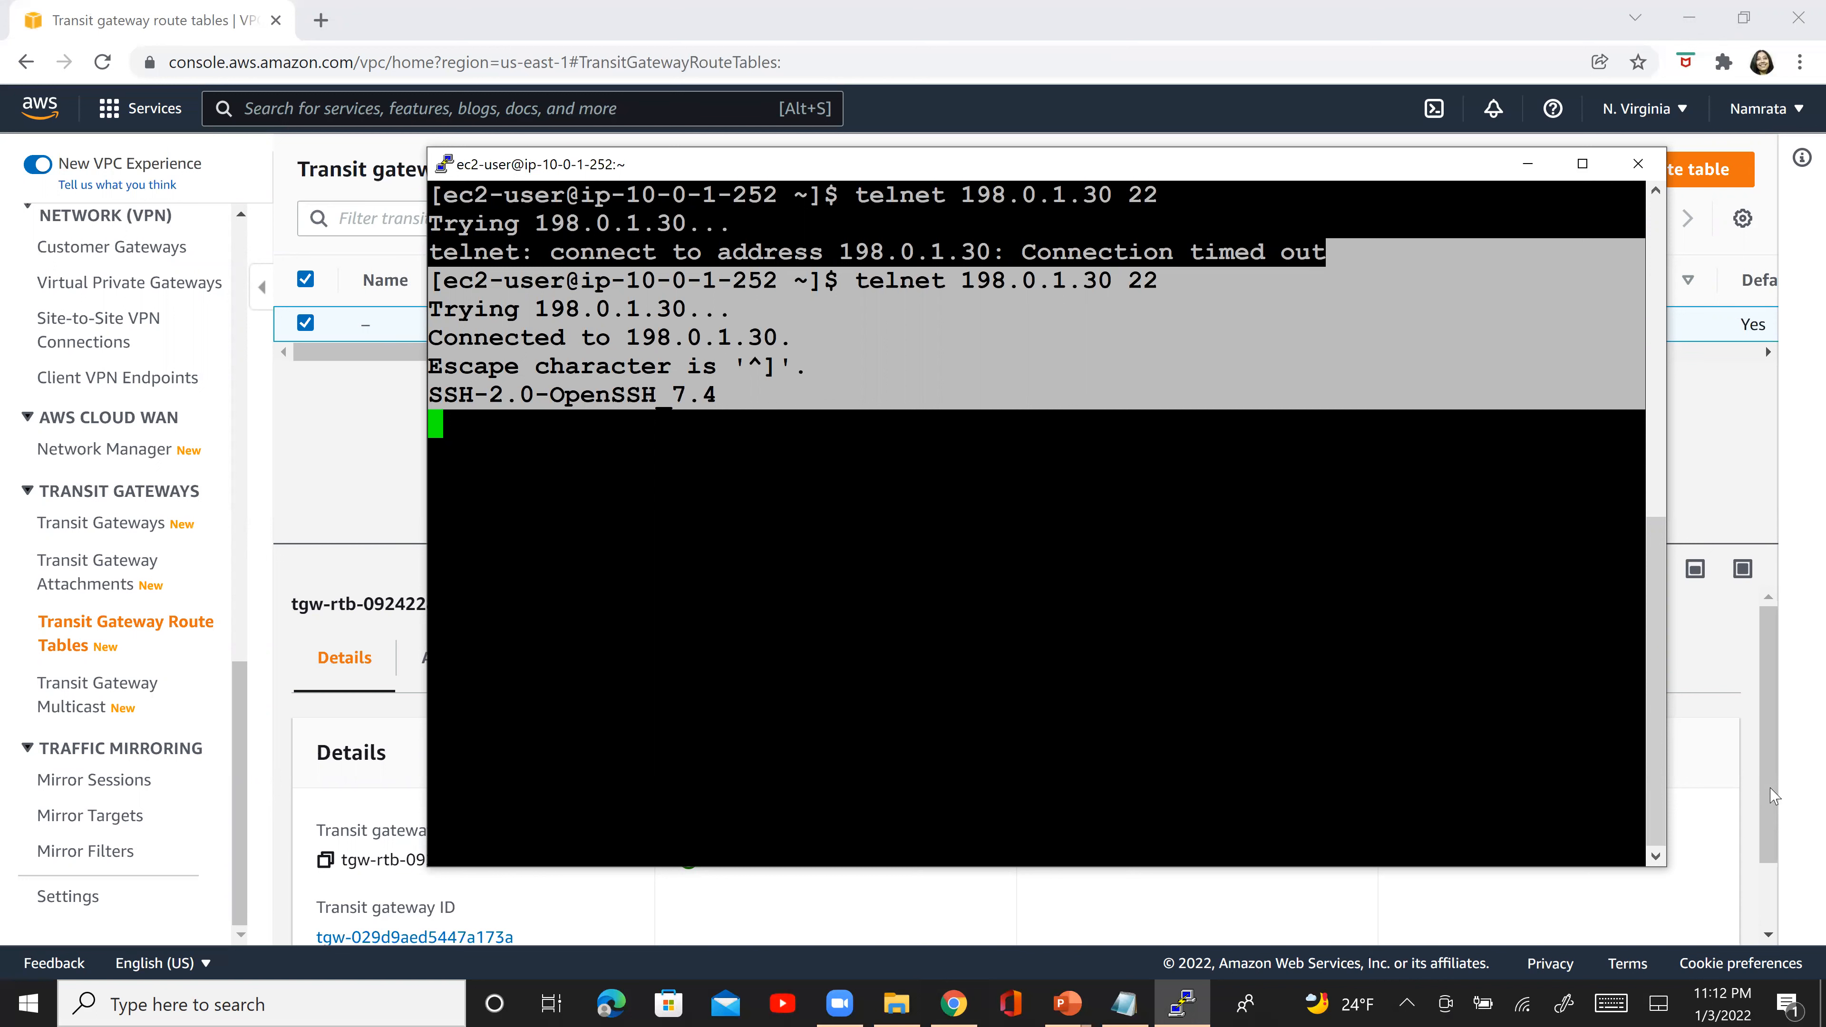
{"action": "key", "text": "alt+Tab"}
{"action": "key", "text": "alt+Tab"}
{"action": "key", "text": "alt+Tab"}
{"action": "key", "text": "alt+Tab"}
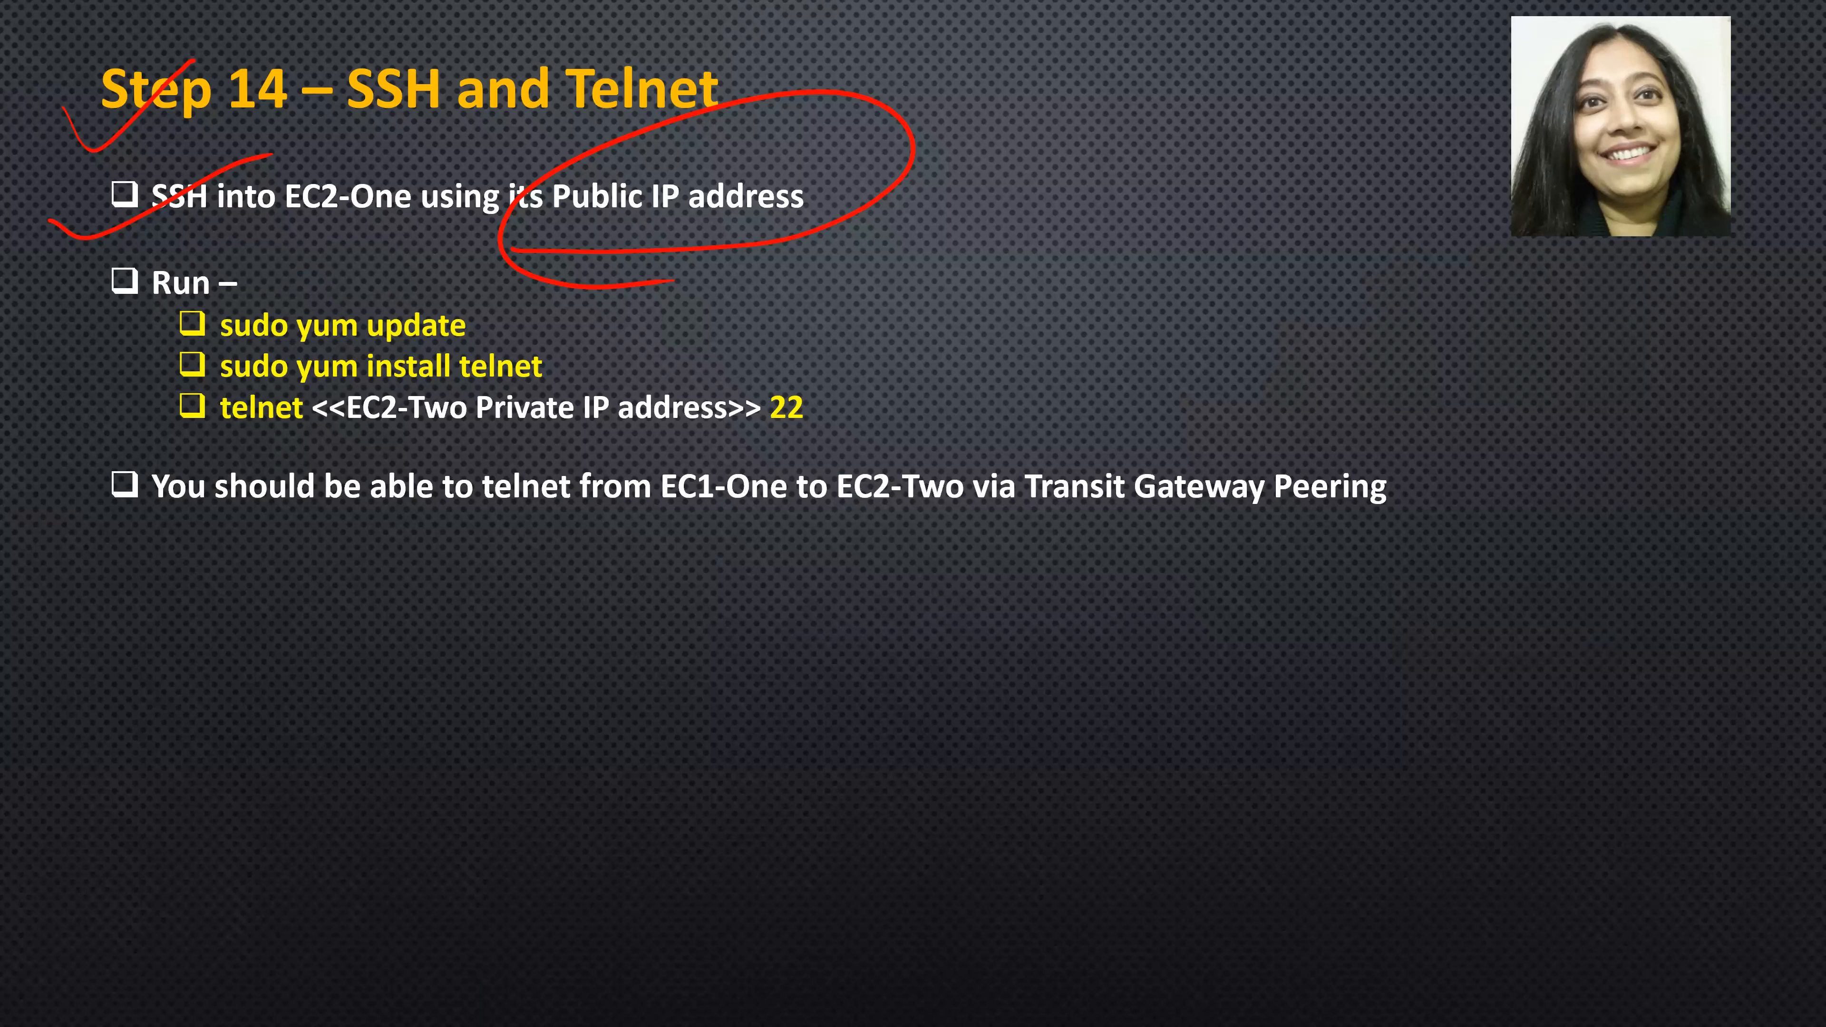
{"action": "left_click_drag", "start_coordinate": [1056, 627], "coordinate": [1505, 395]}
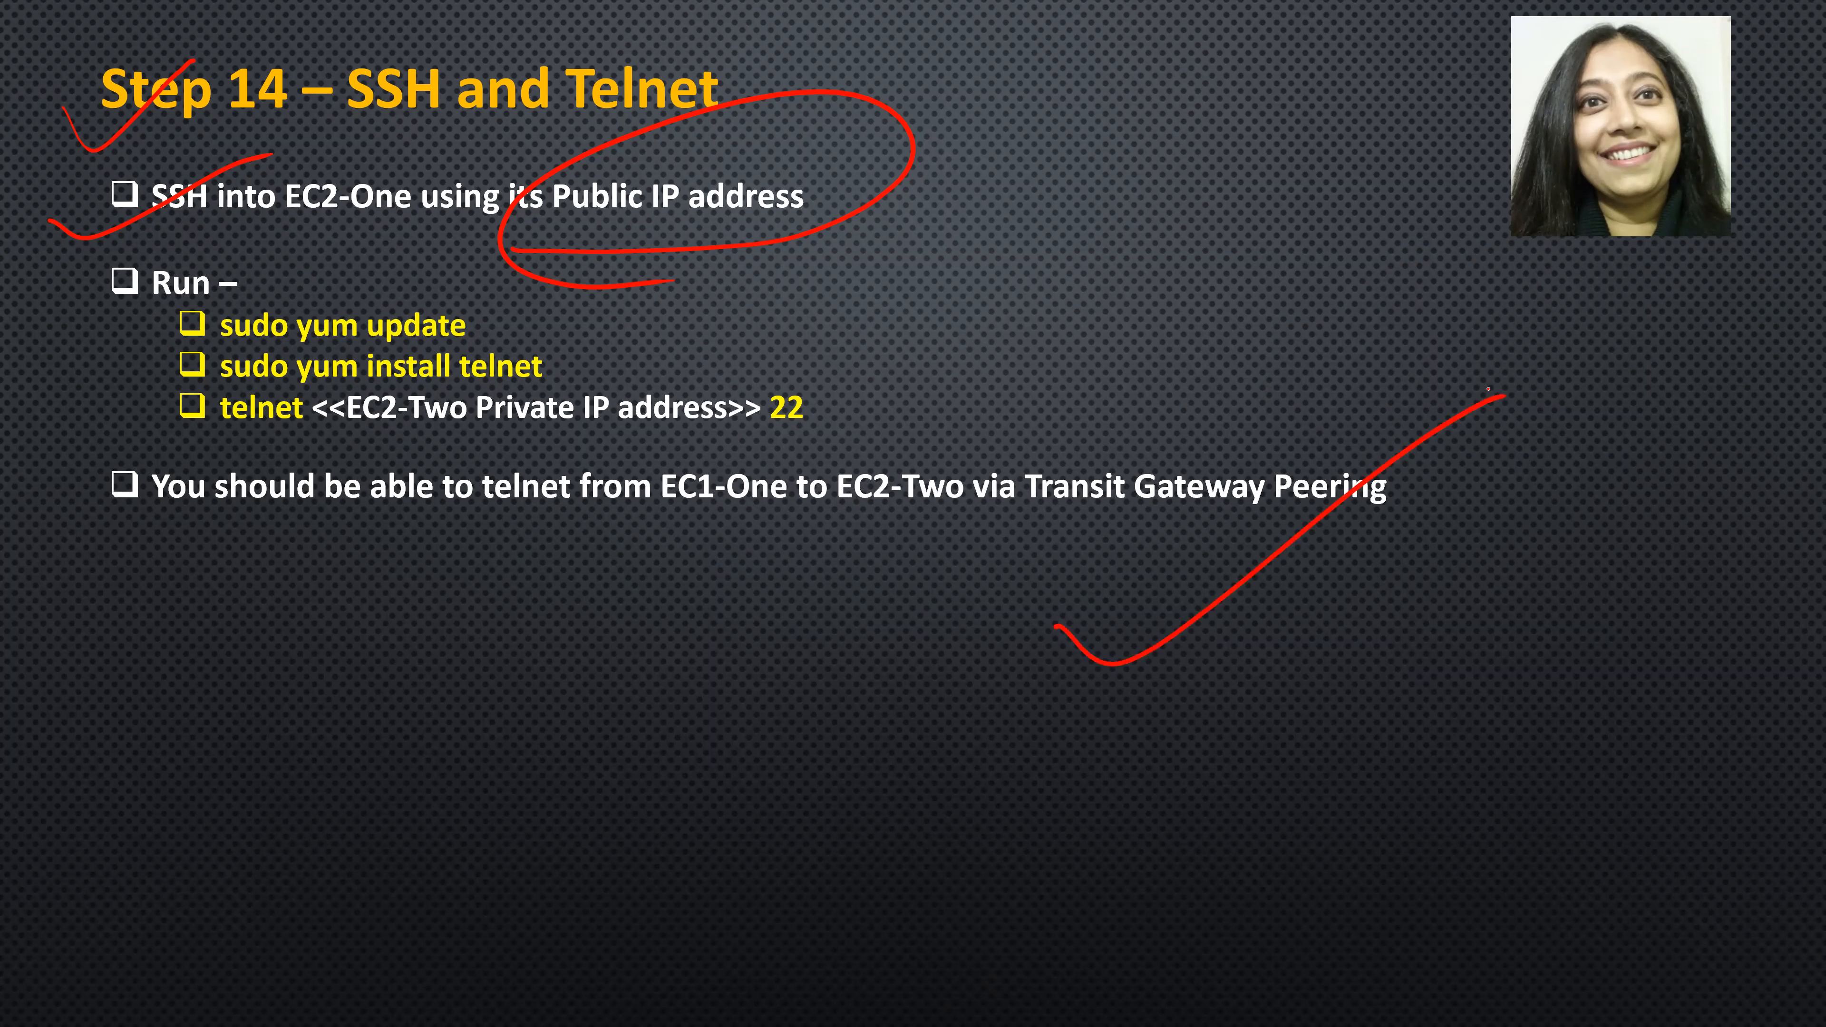